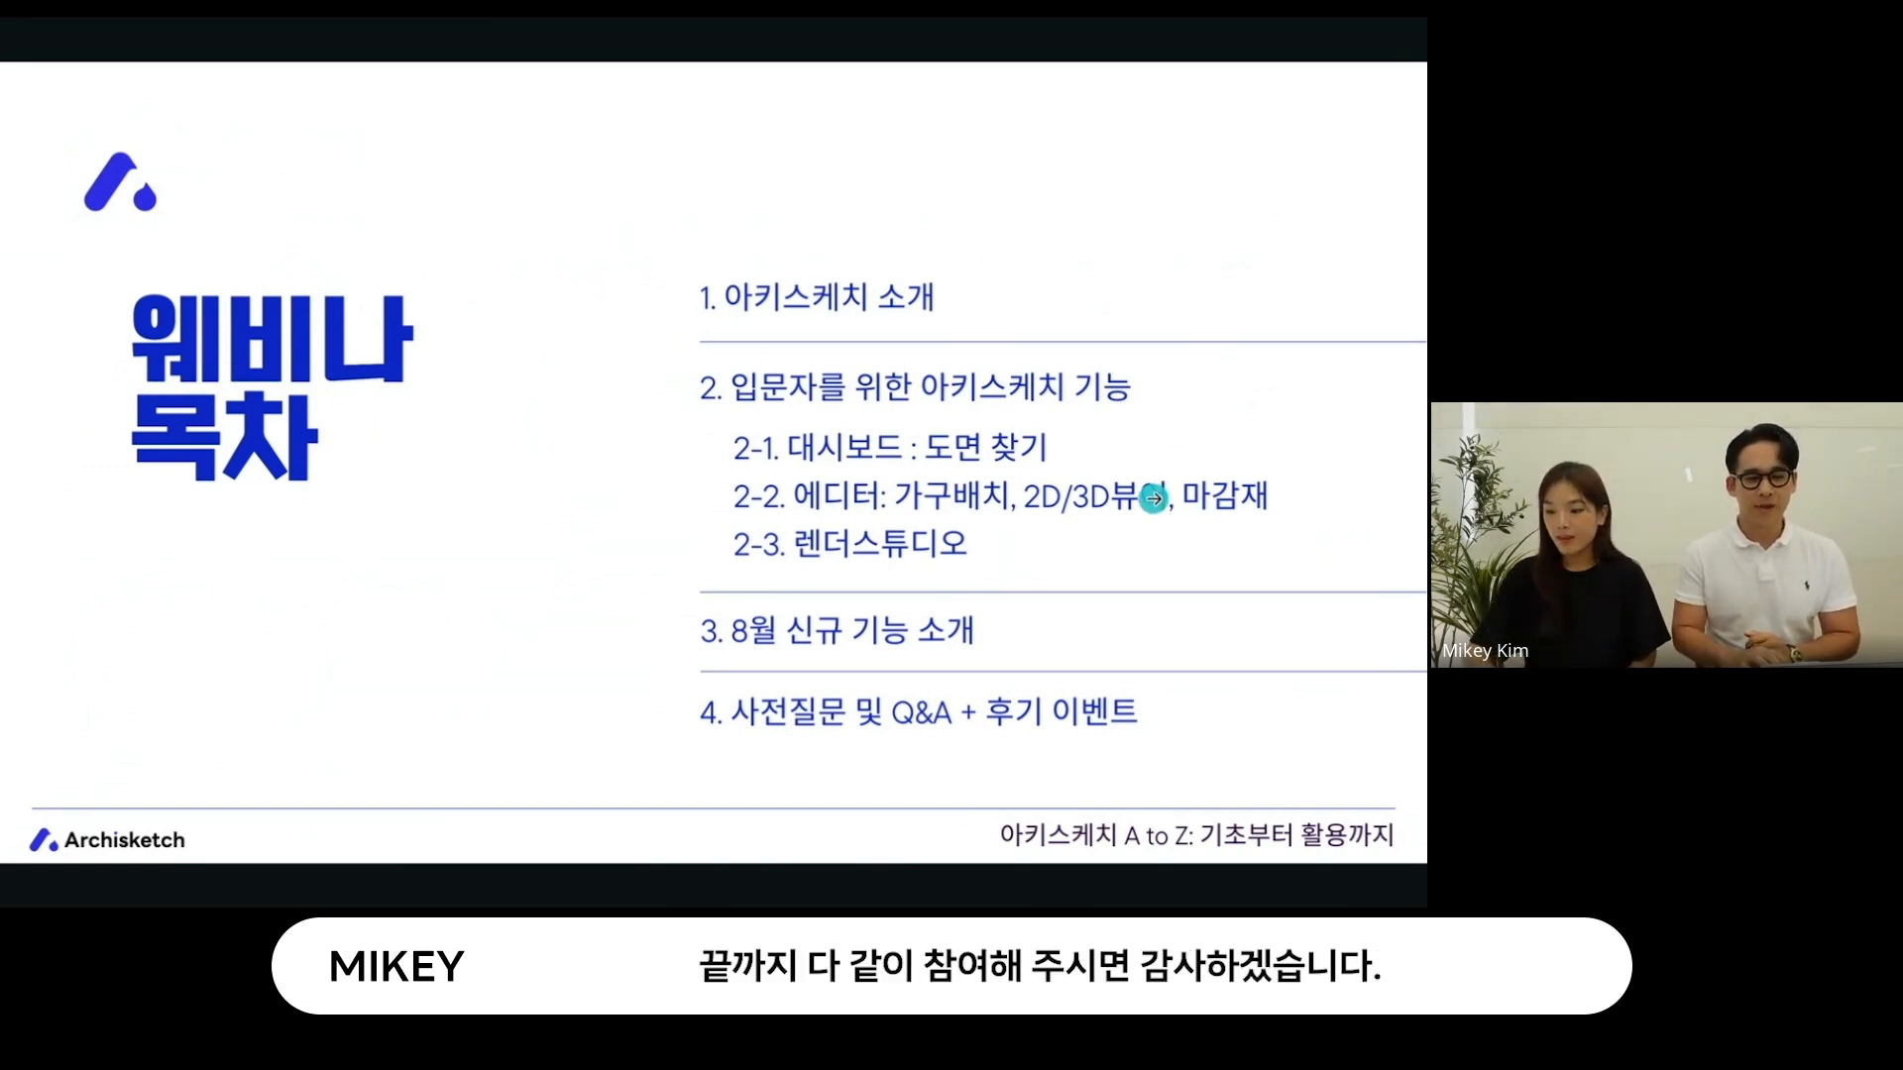
- Open the project dashboard and switch the interface language to 한국어
{"action": "left_click", "coordinate": [1199, 131]}
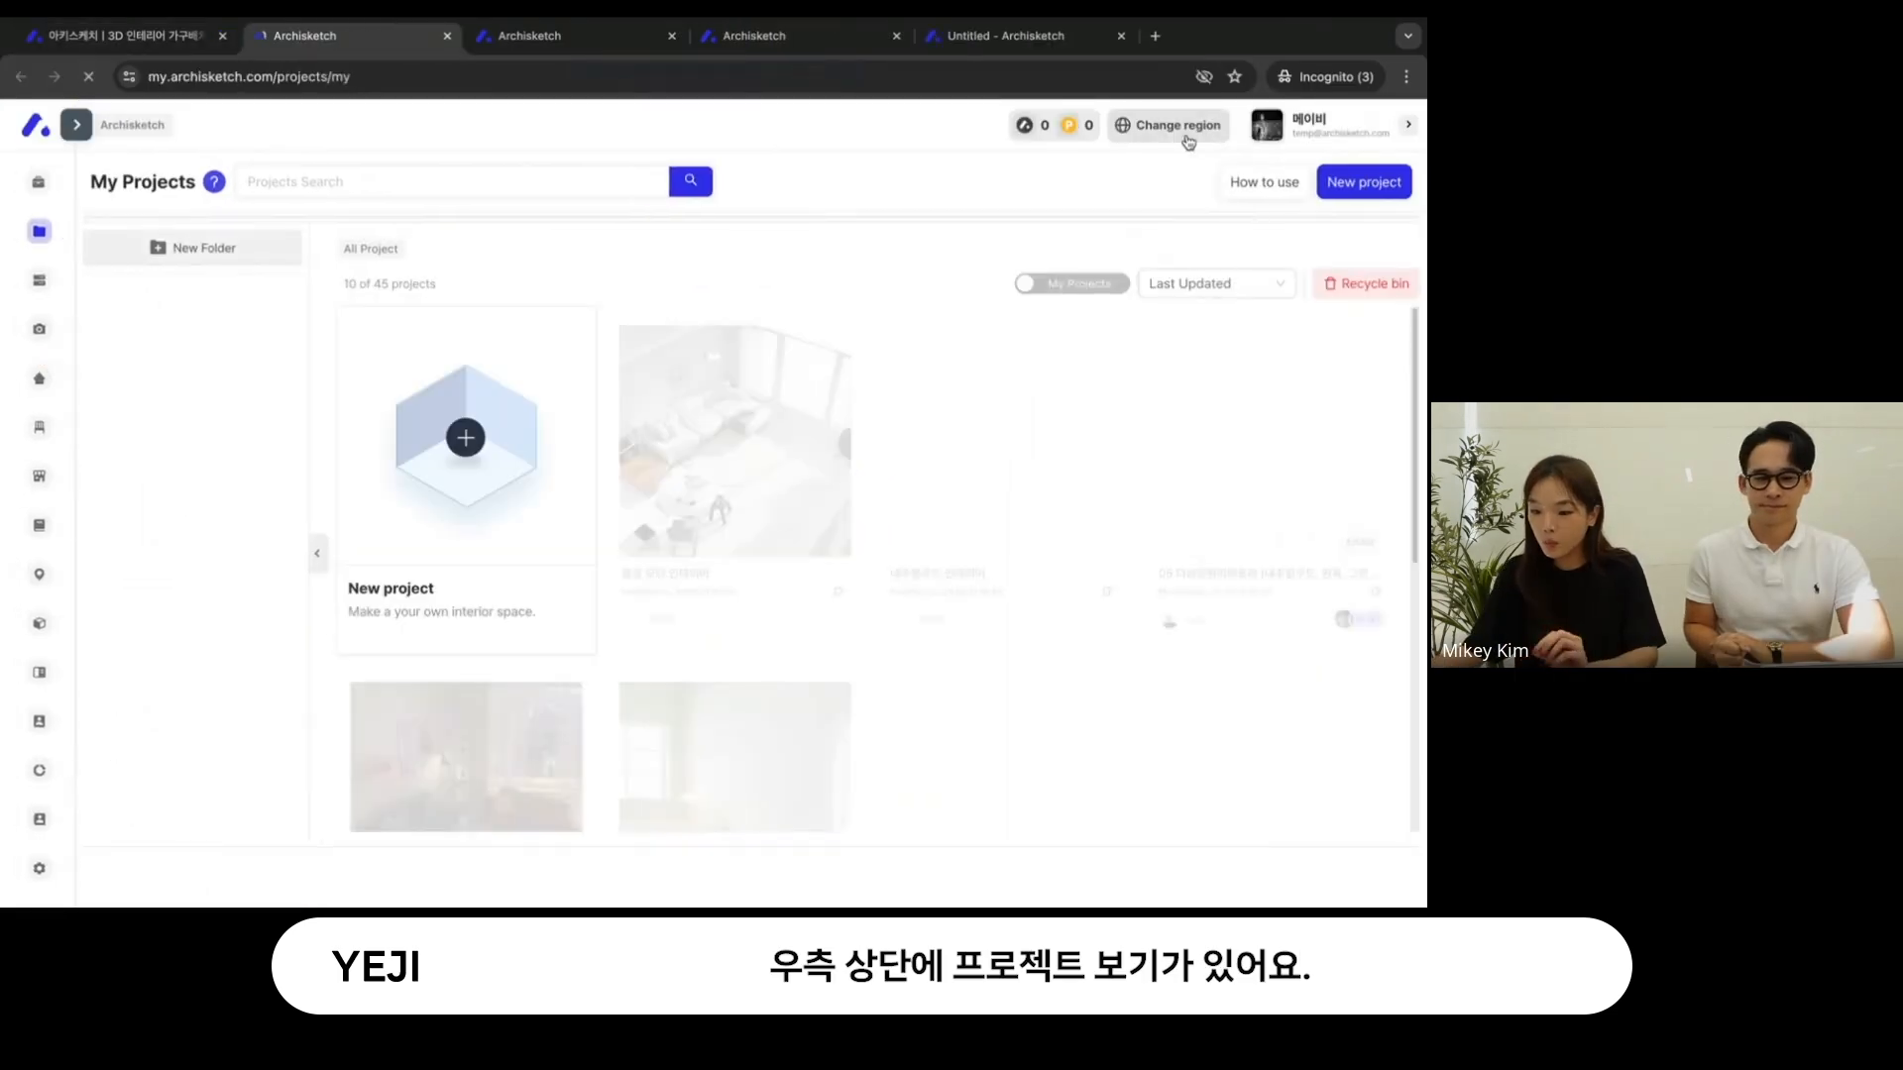
{"action": "left_click", "coordinate": [1145, 129]}
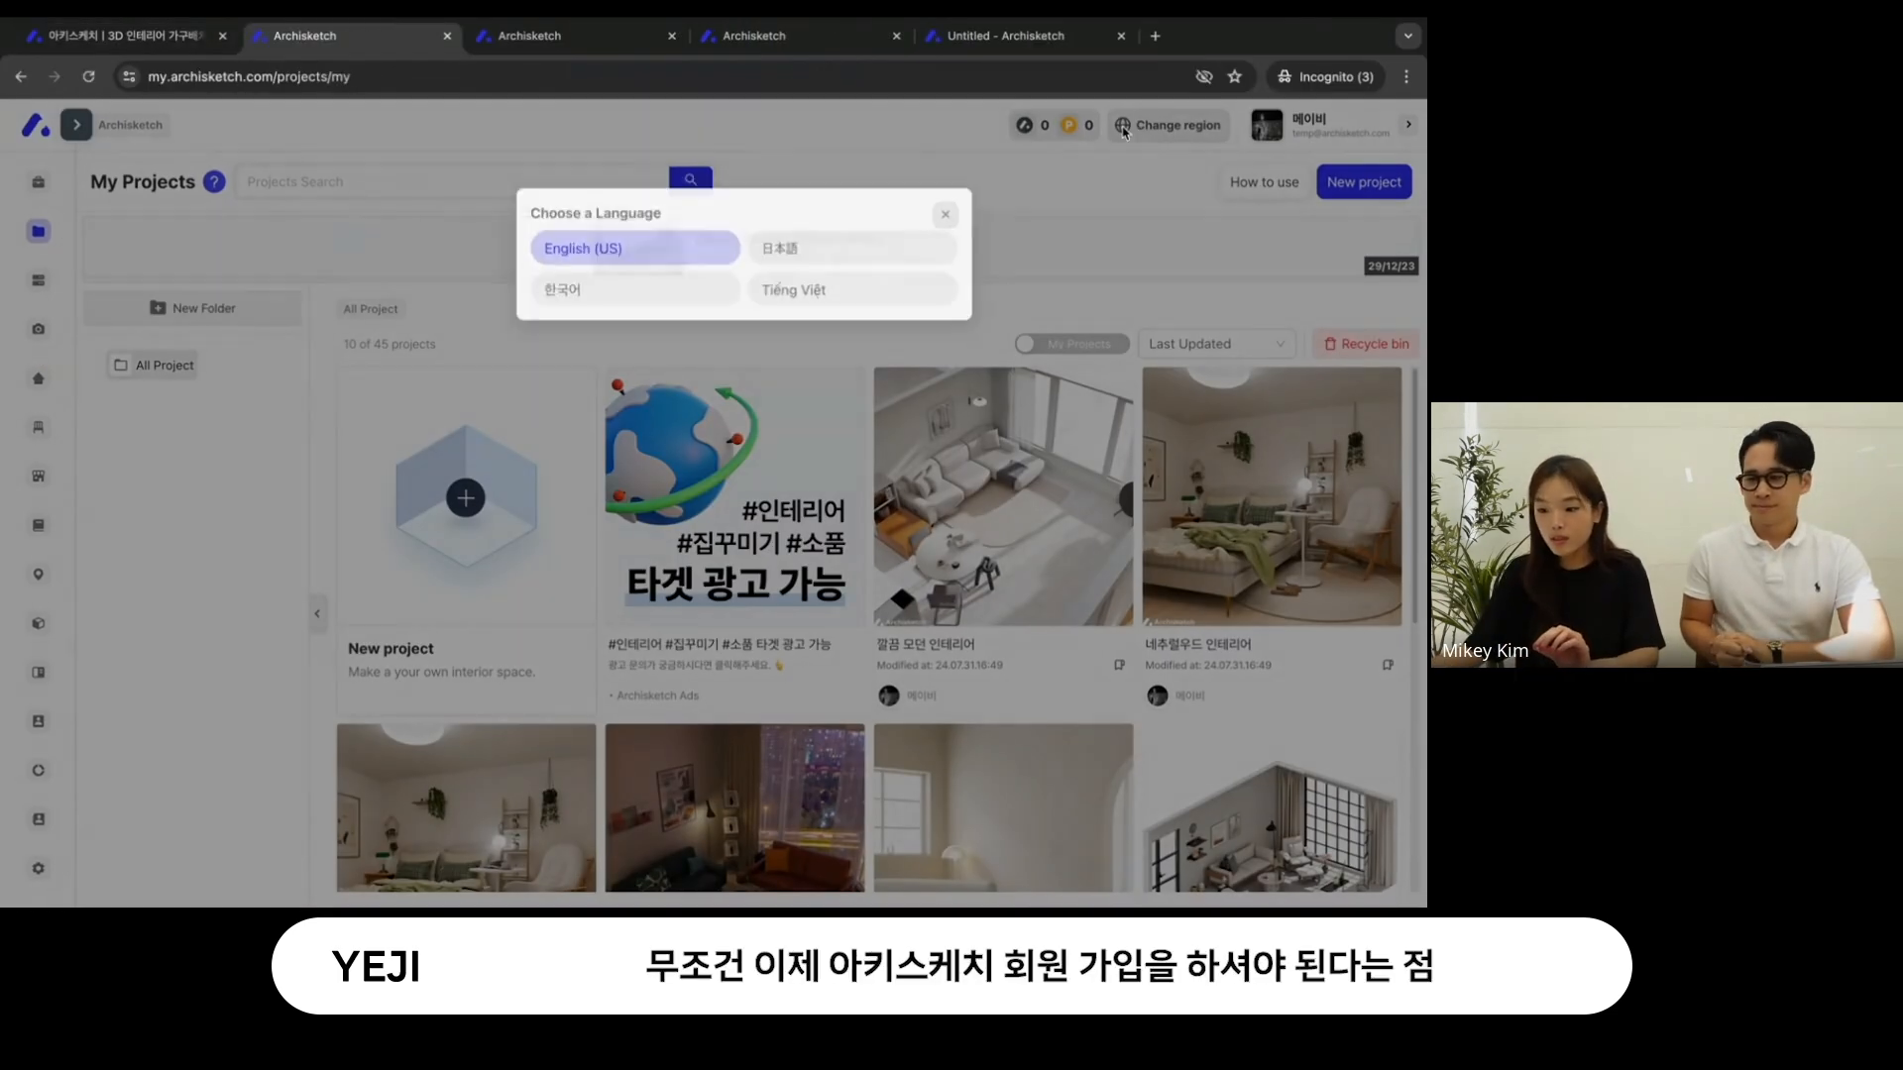
{"action": "left_click", "coordinate": [594, 294]}
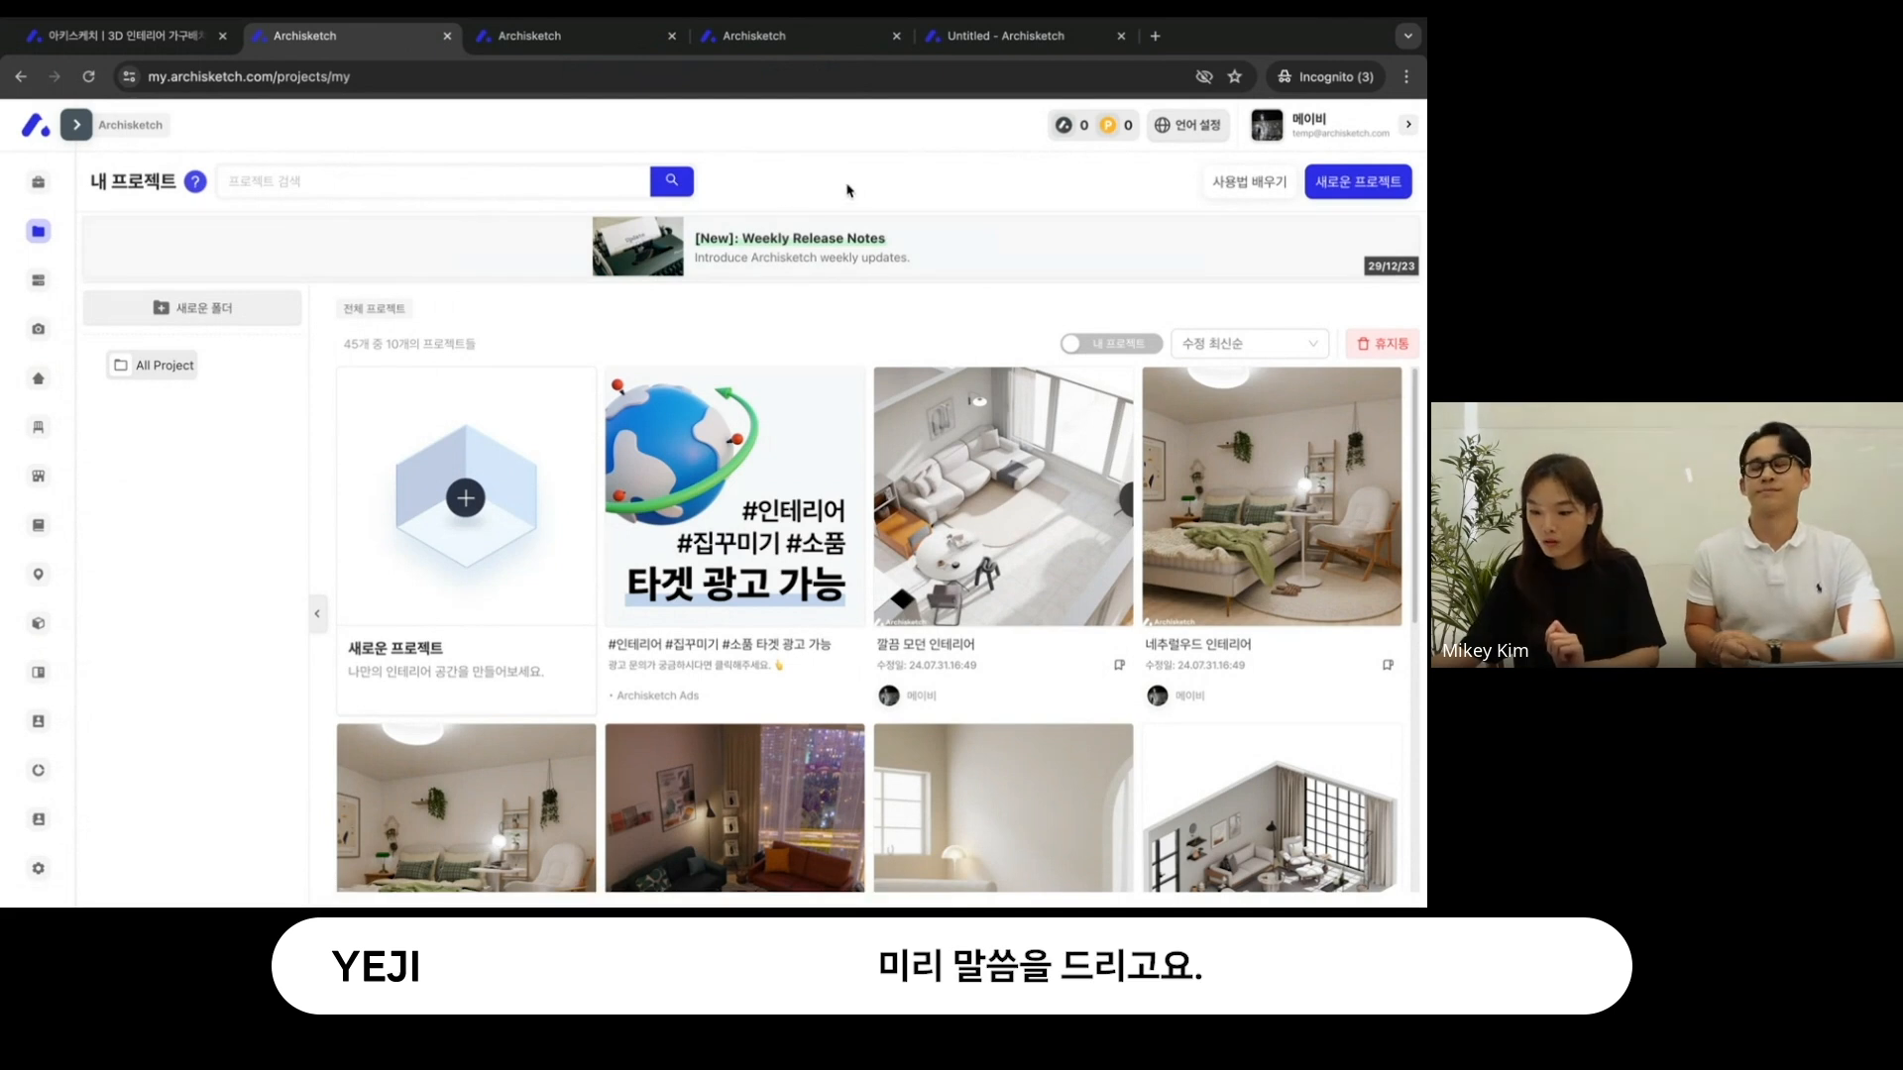
- Start a new project with 우리집 검색하기, search for 래미안 어반파크 and open that building's information
{"action": "left_click", "coordinate": [1322, 188]}
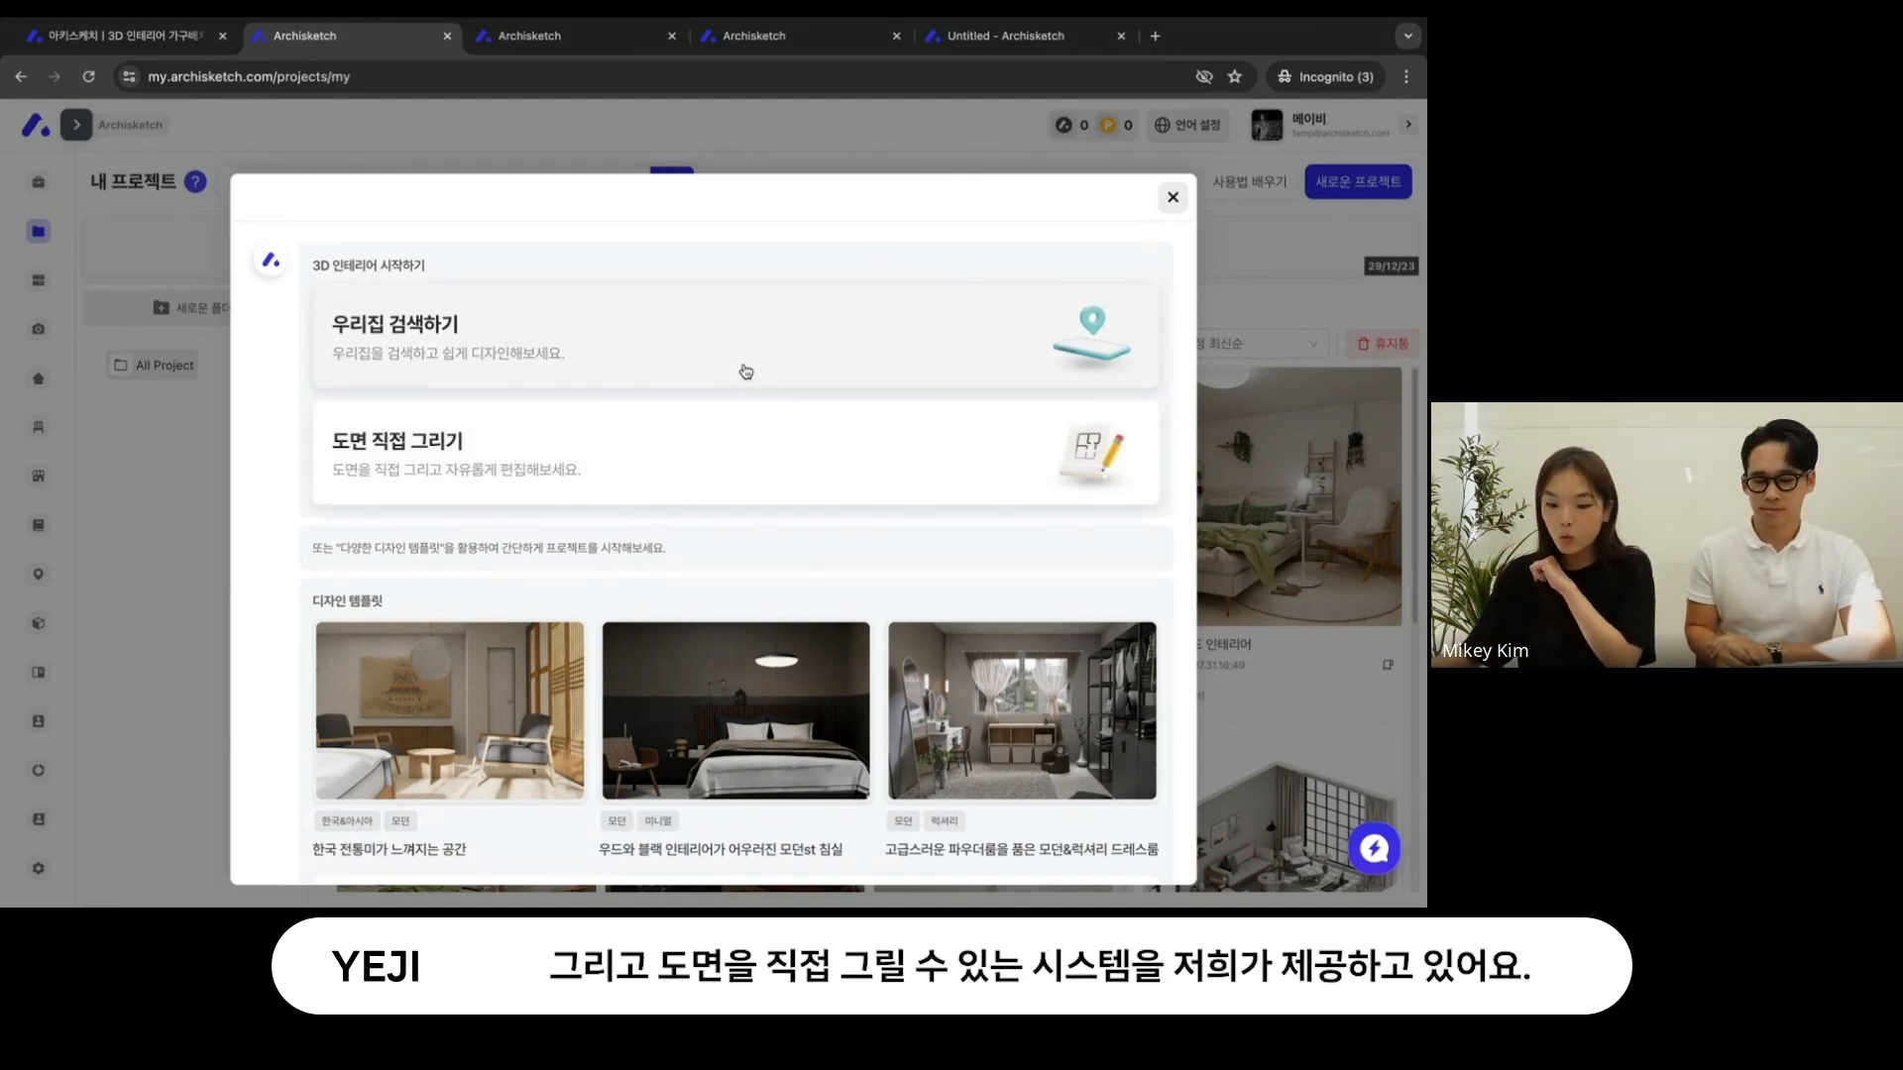
{"action": "left_click", "coordinate": [670, 336]}
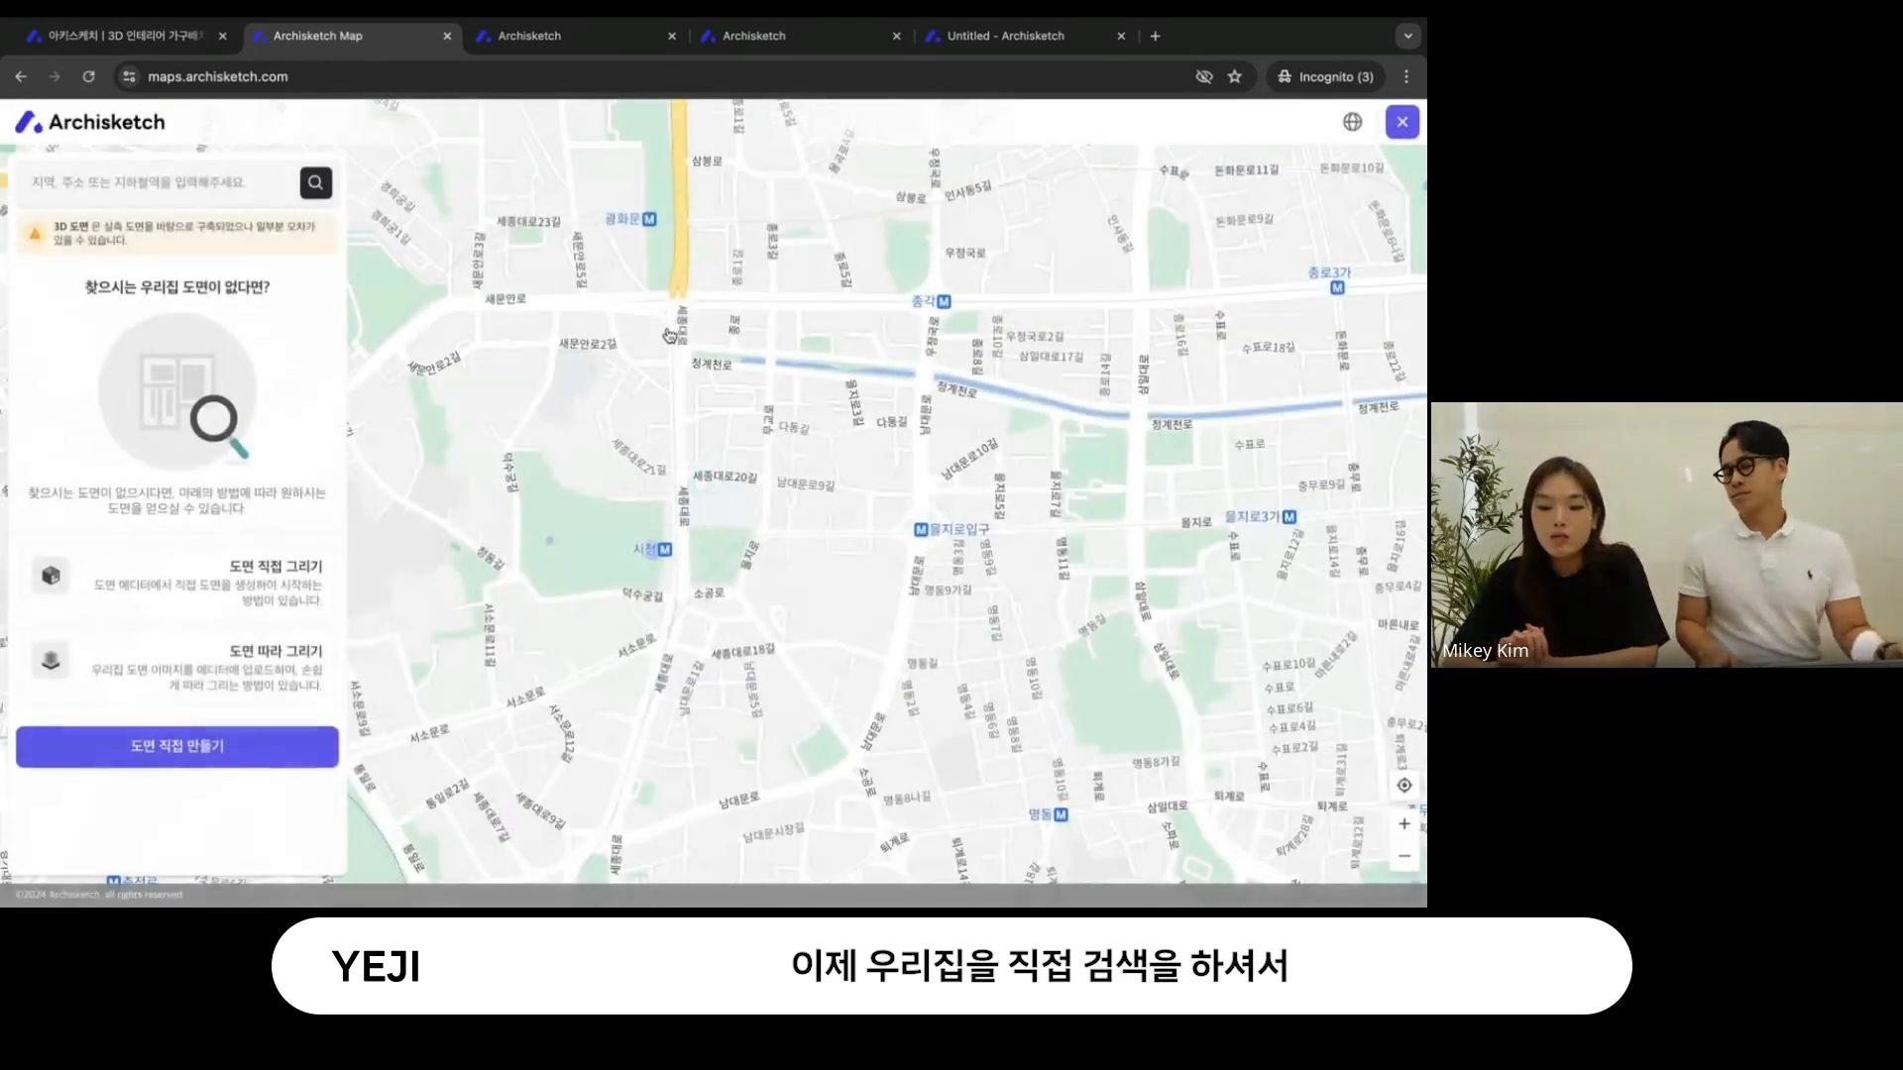
{"action": "left_click", "coordinate": [40, 181]}
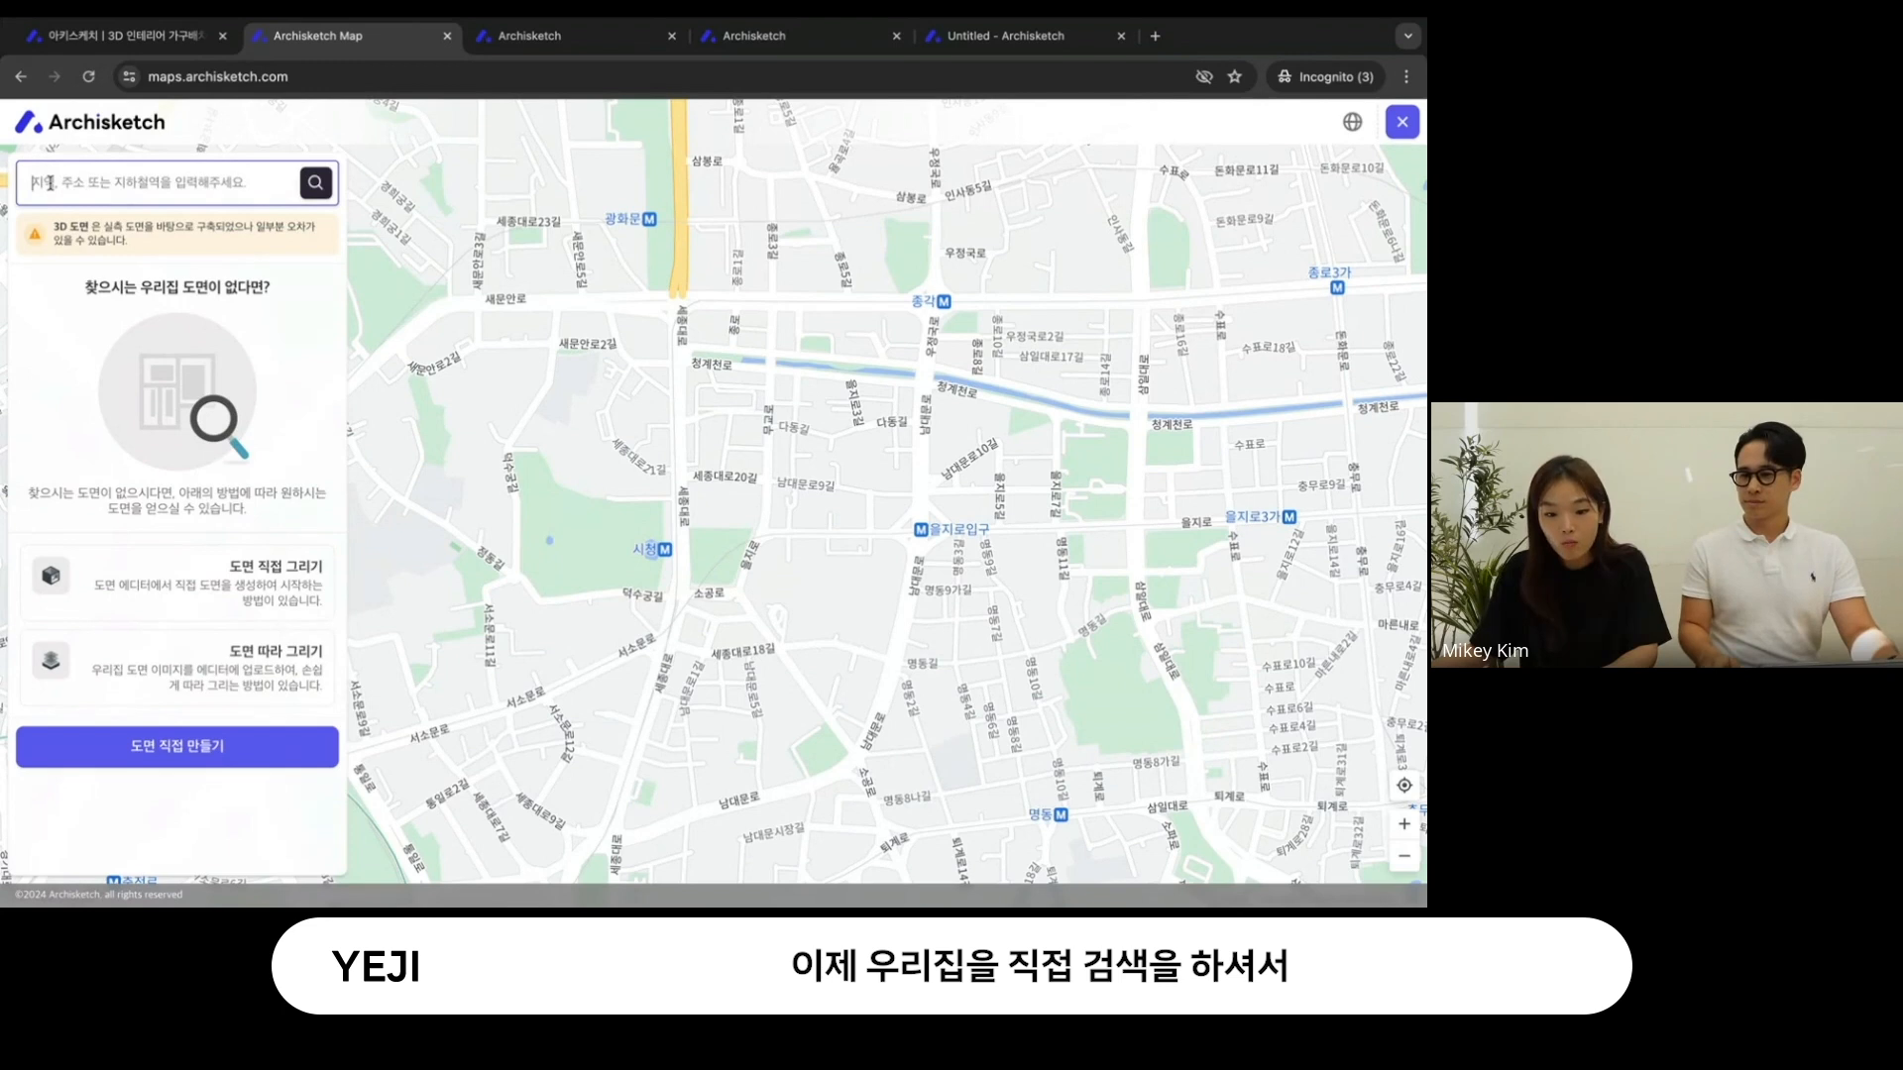
{"action": "type", "text": "래미안"}
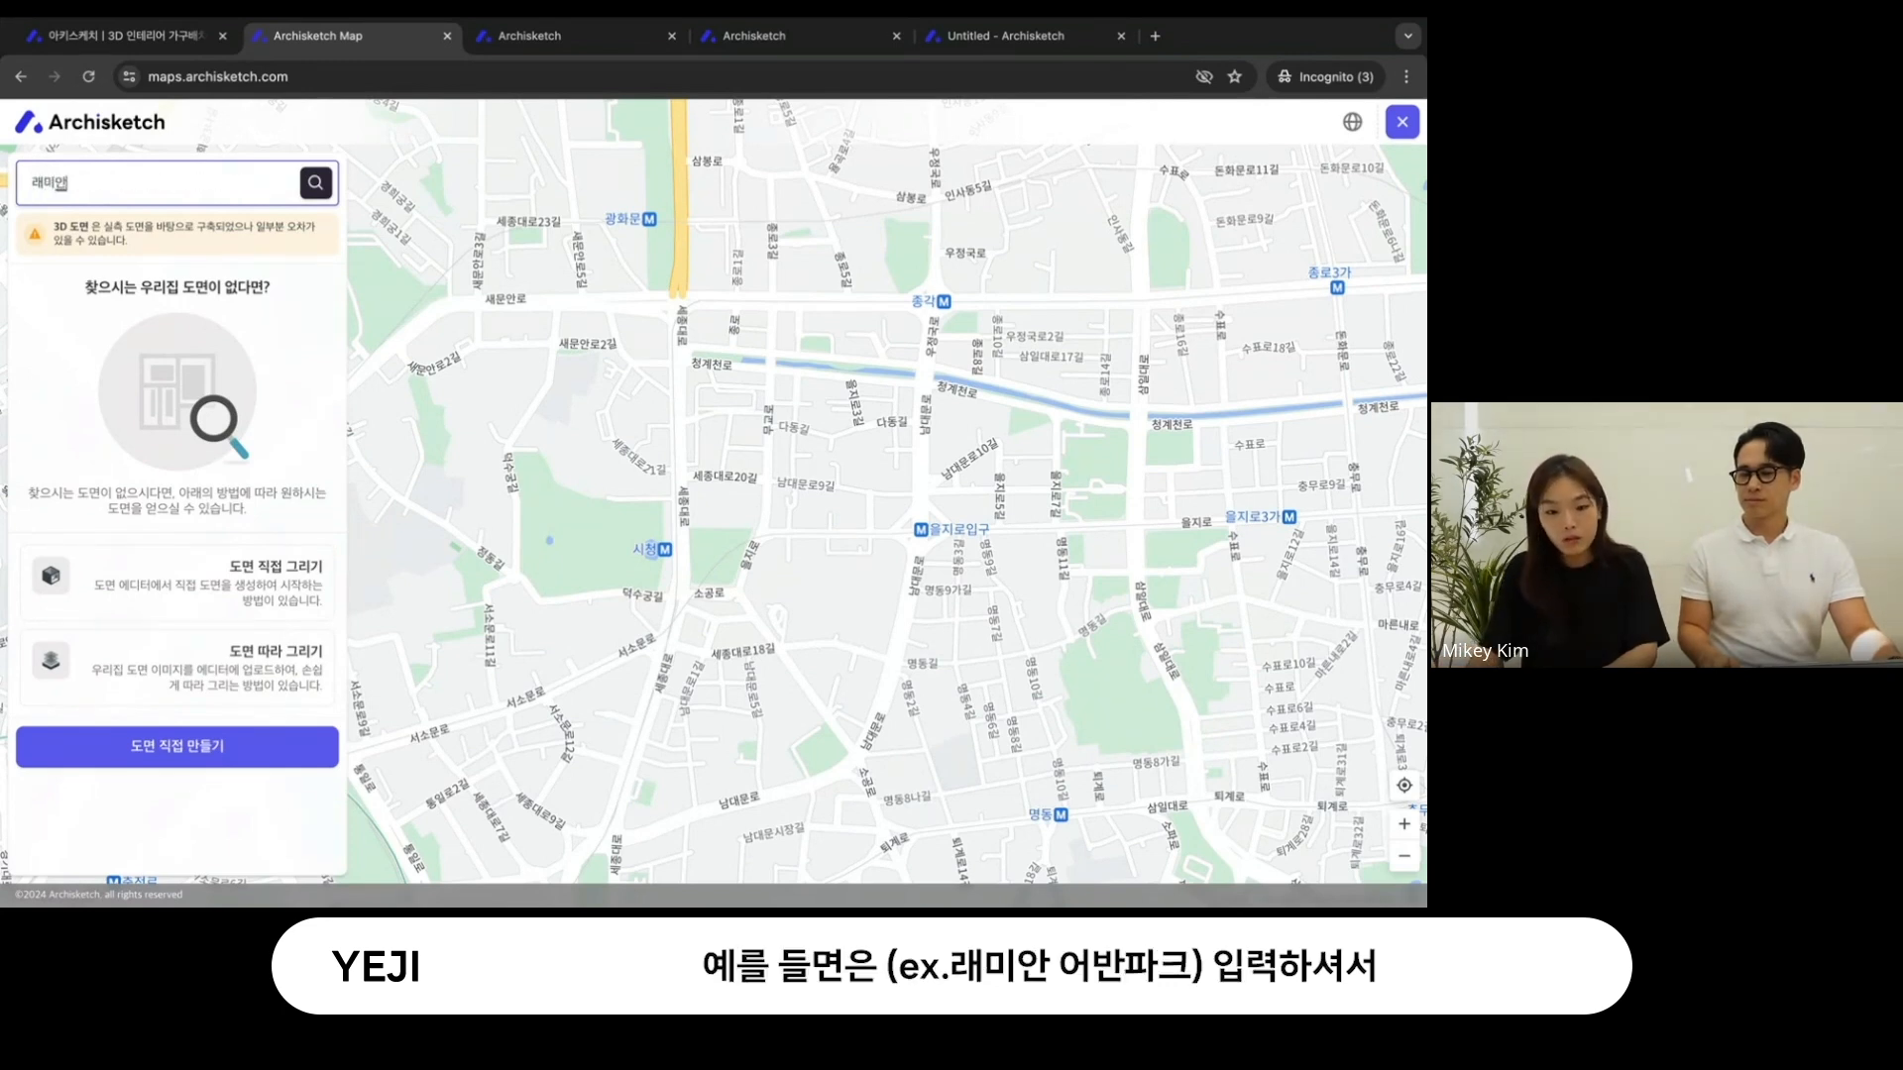
{"action": "type", "text": " 어반파크"}
{"action": "key", "text": "Return"}
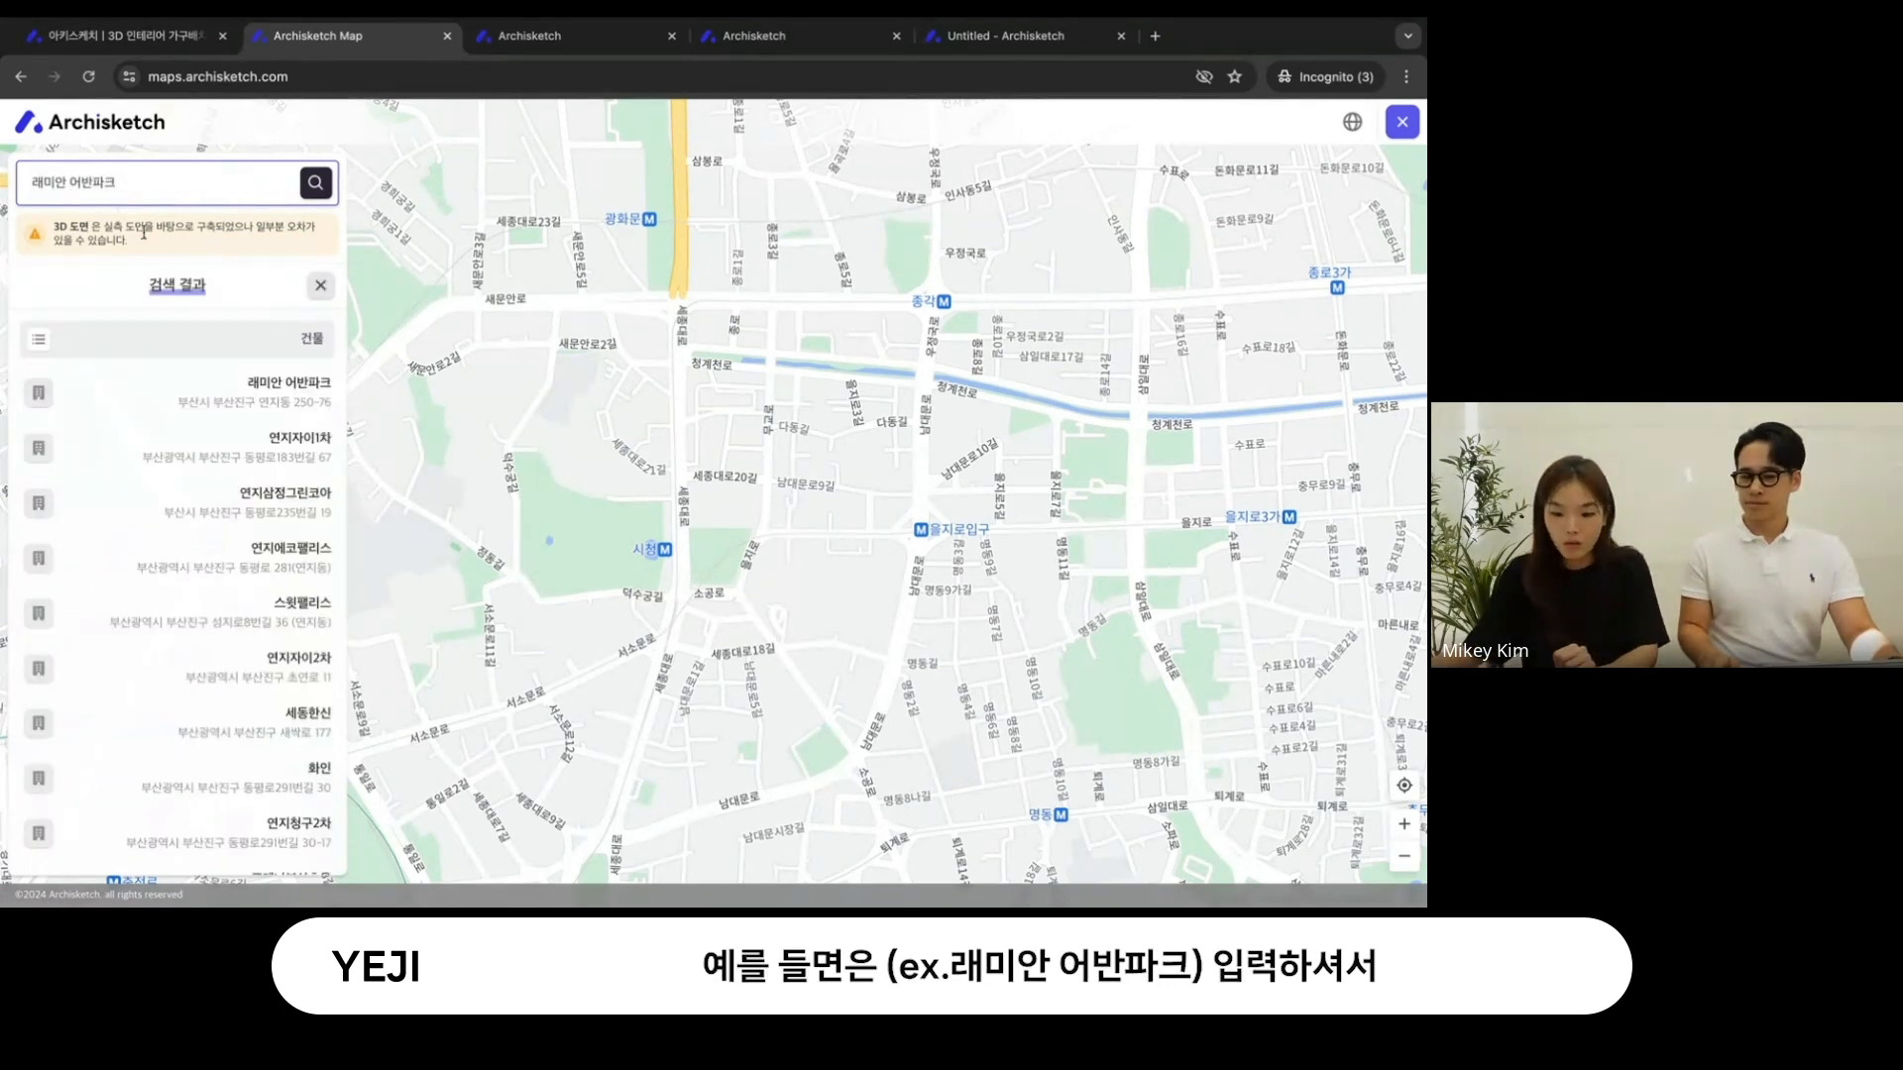
{"action": "left_click", "coordinate": [262, 392]}
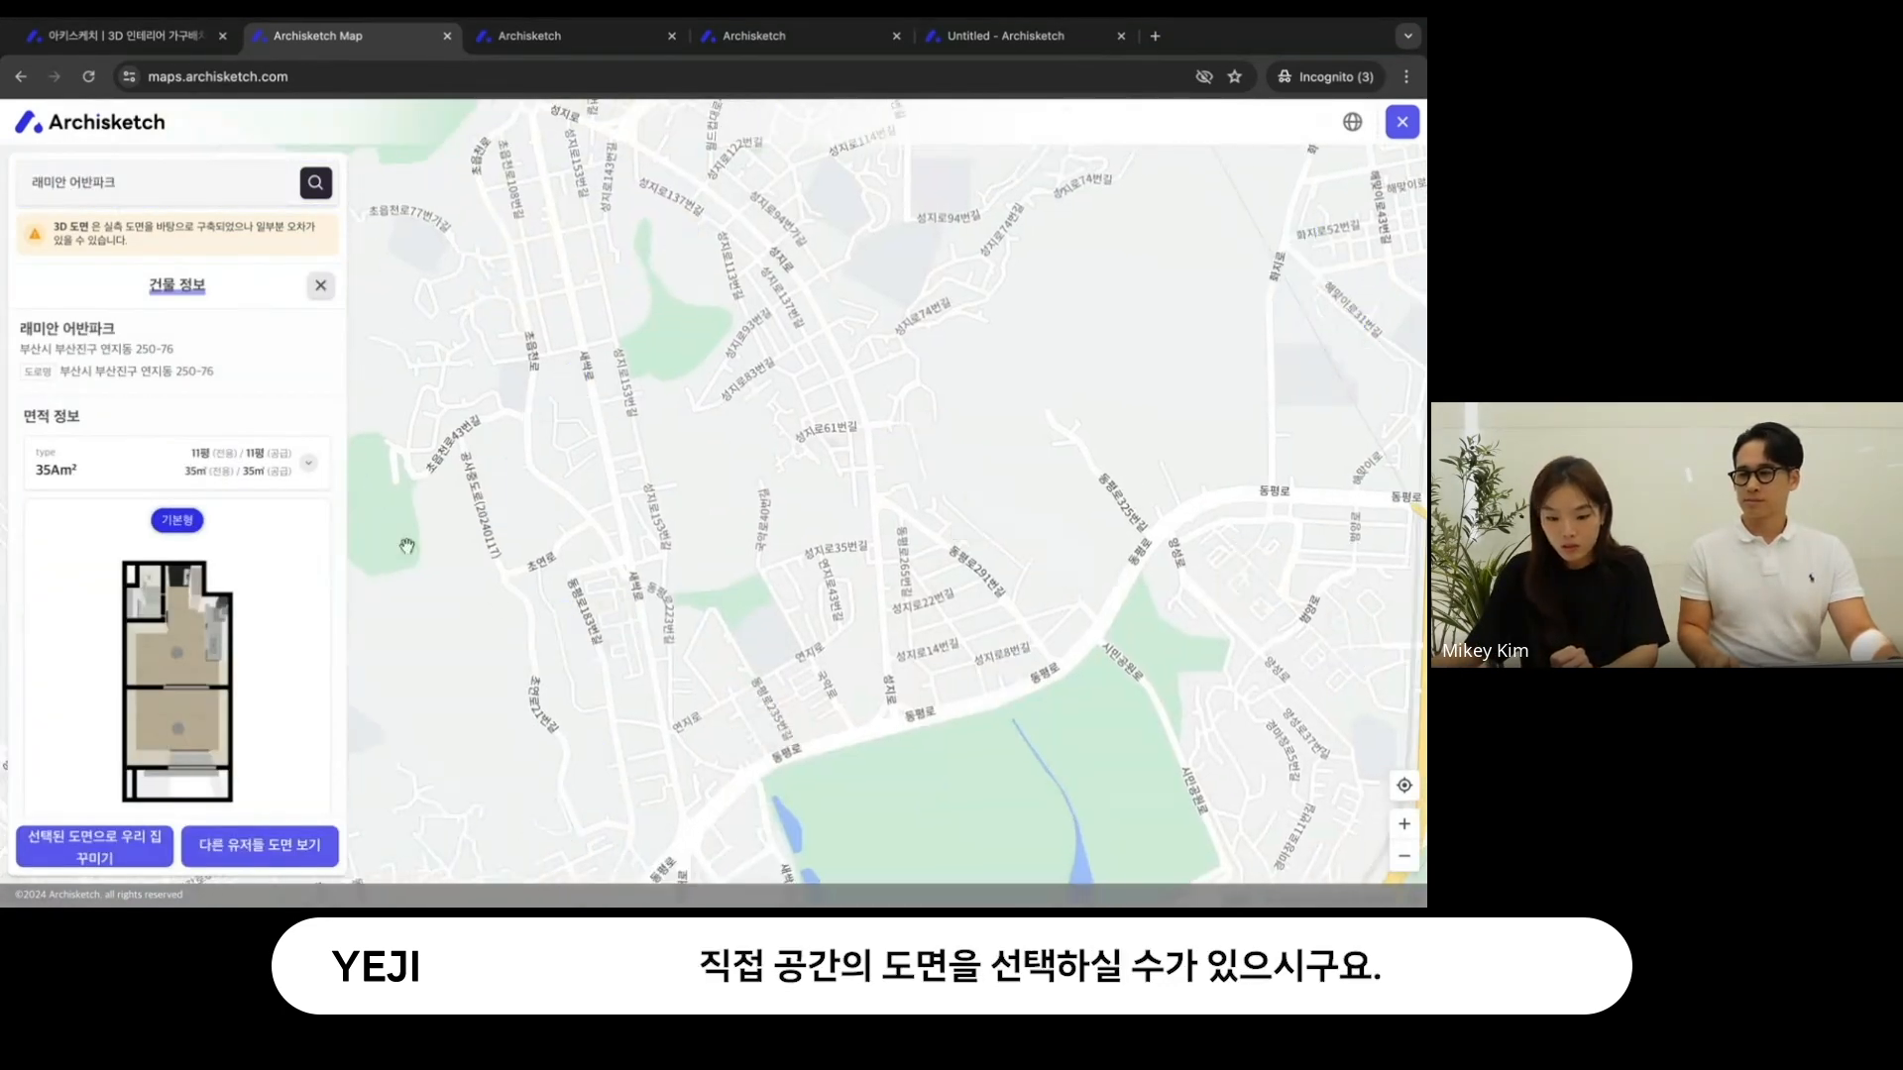
- Choose the 51Dm² floor plan type and compare its 확장형 version with 기본형, keeping 기본형
{"action": "left_click", "coordinate": [308, 462]}
{"action": "left_click", "coordinate": [226, 565]}
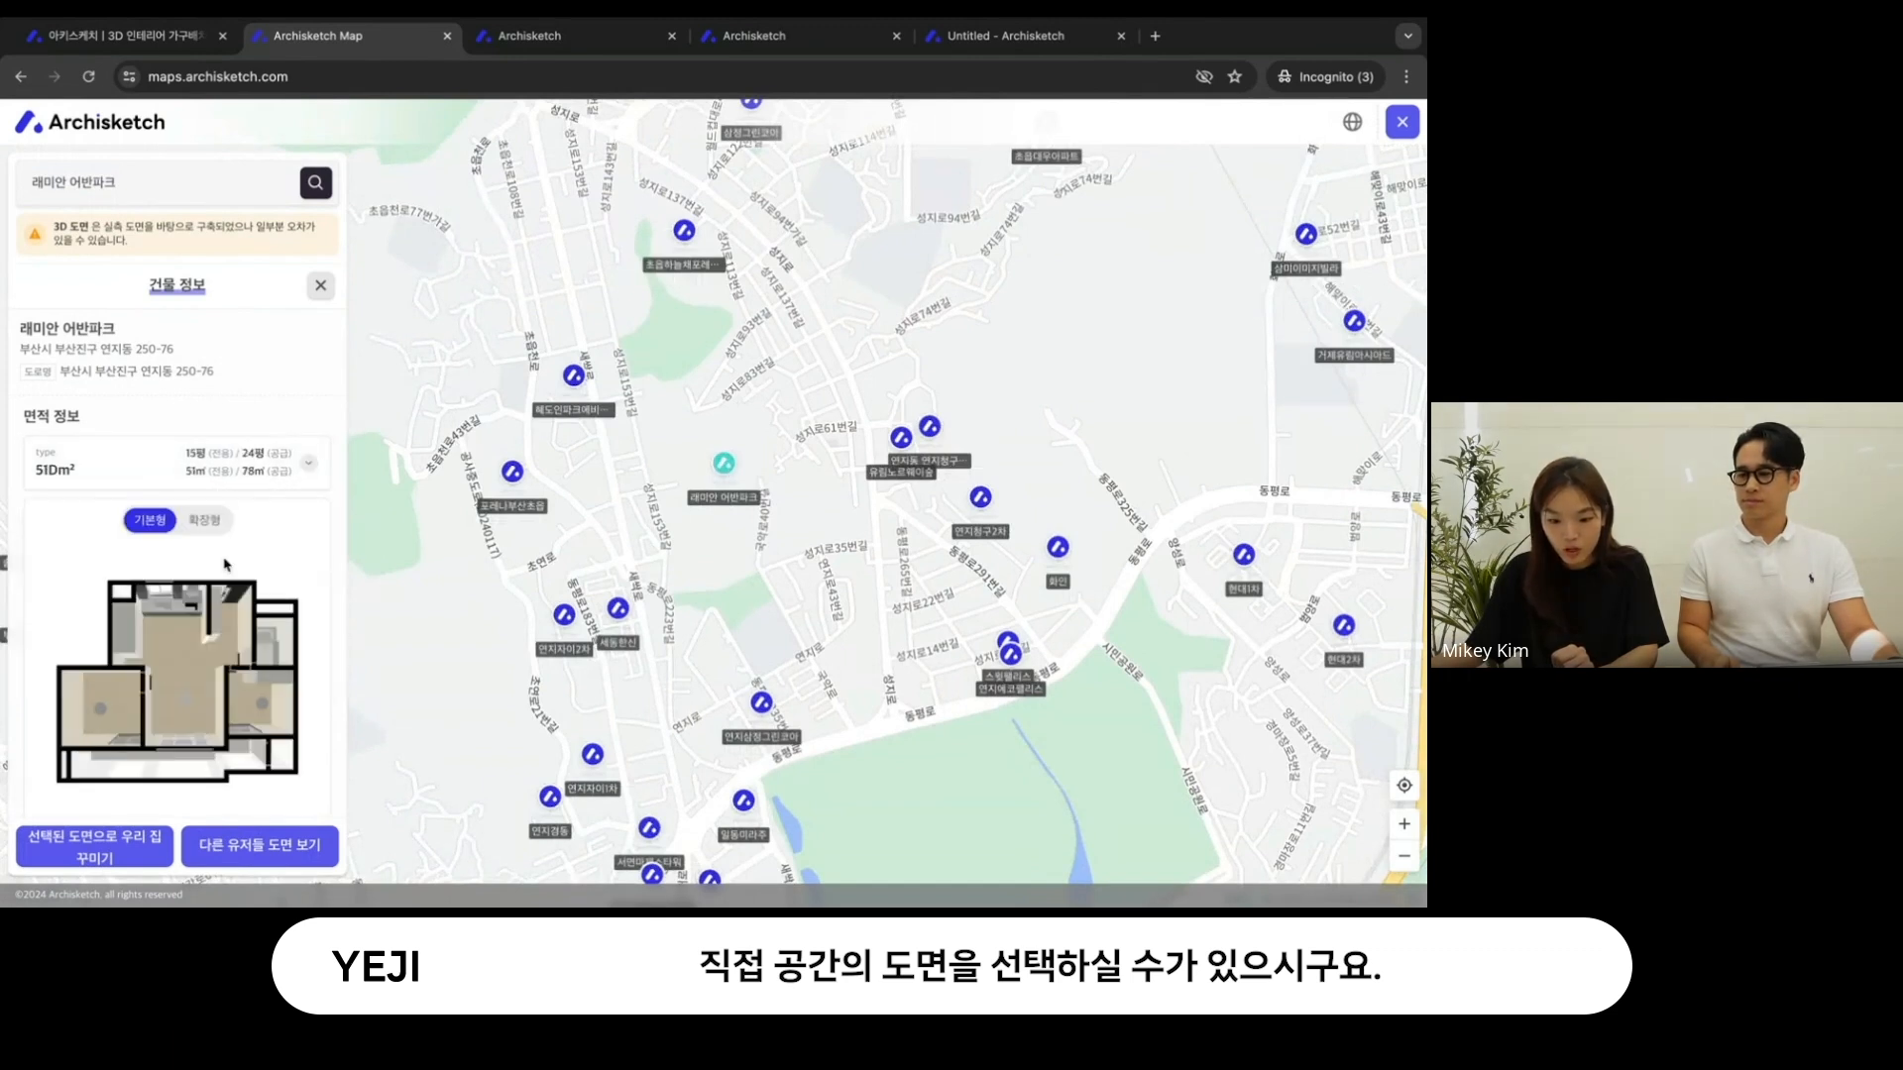
{"action": "left_click", "coordinate": [204, 521]}
{"action": "left_click", "coordinate": [151, 522]}
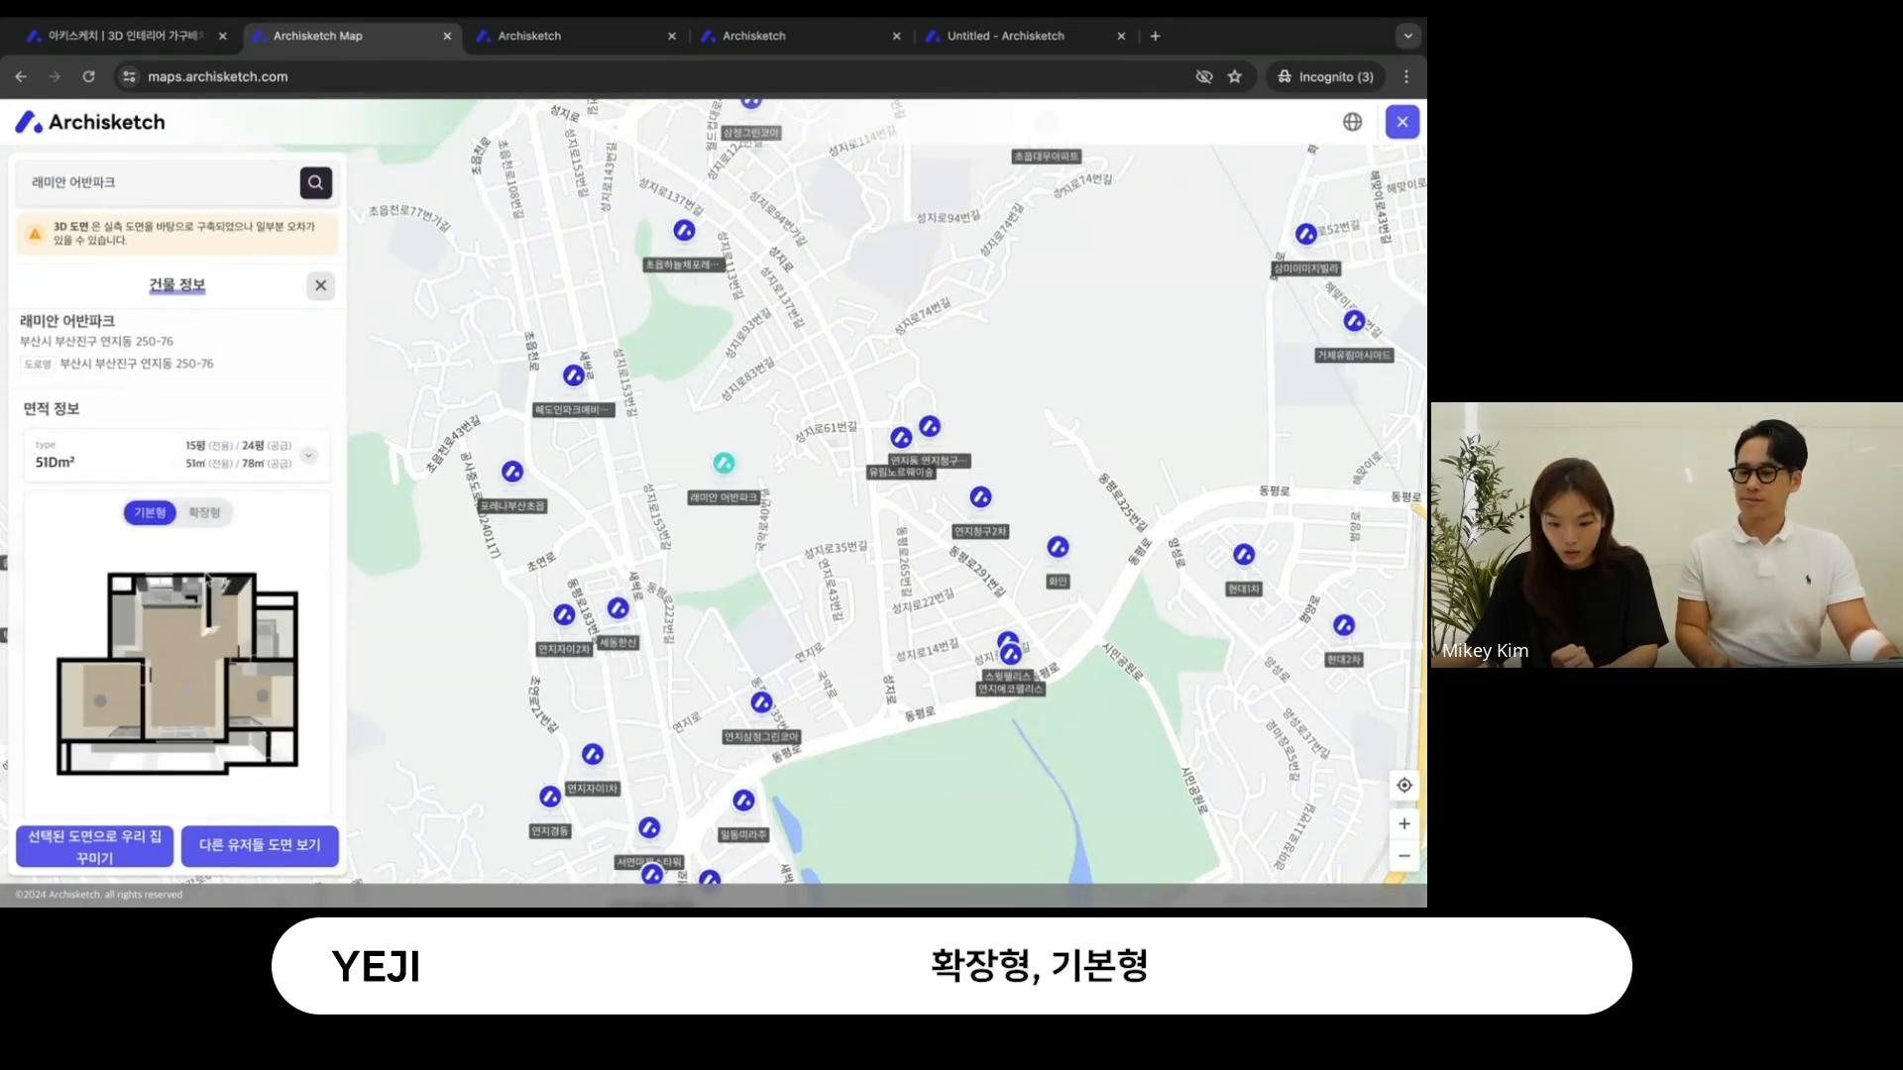
- Flip the 51Dm² floor plan vertically after trying the horizontal mirror, and load it into the editor
{"action": "scroll", "coordinate": [154, 644], "scroll_direction": "down", "scroll_amount": 1}
{"action": "left_click", "coordinate": [154, 783]}
{"action": "left_click", "coordinate": [225, 783]}
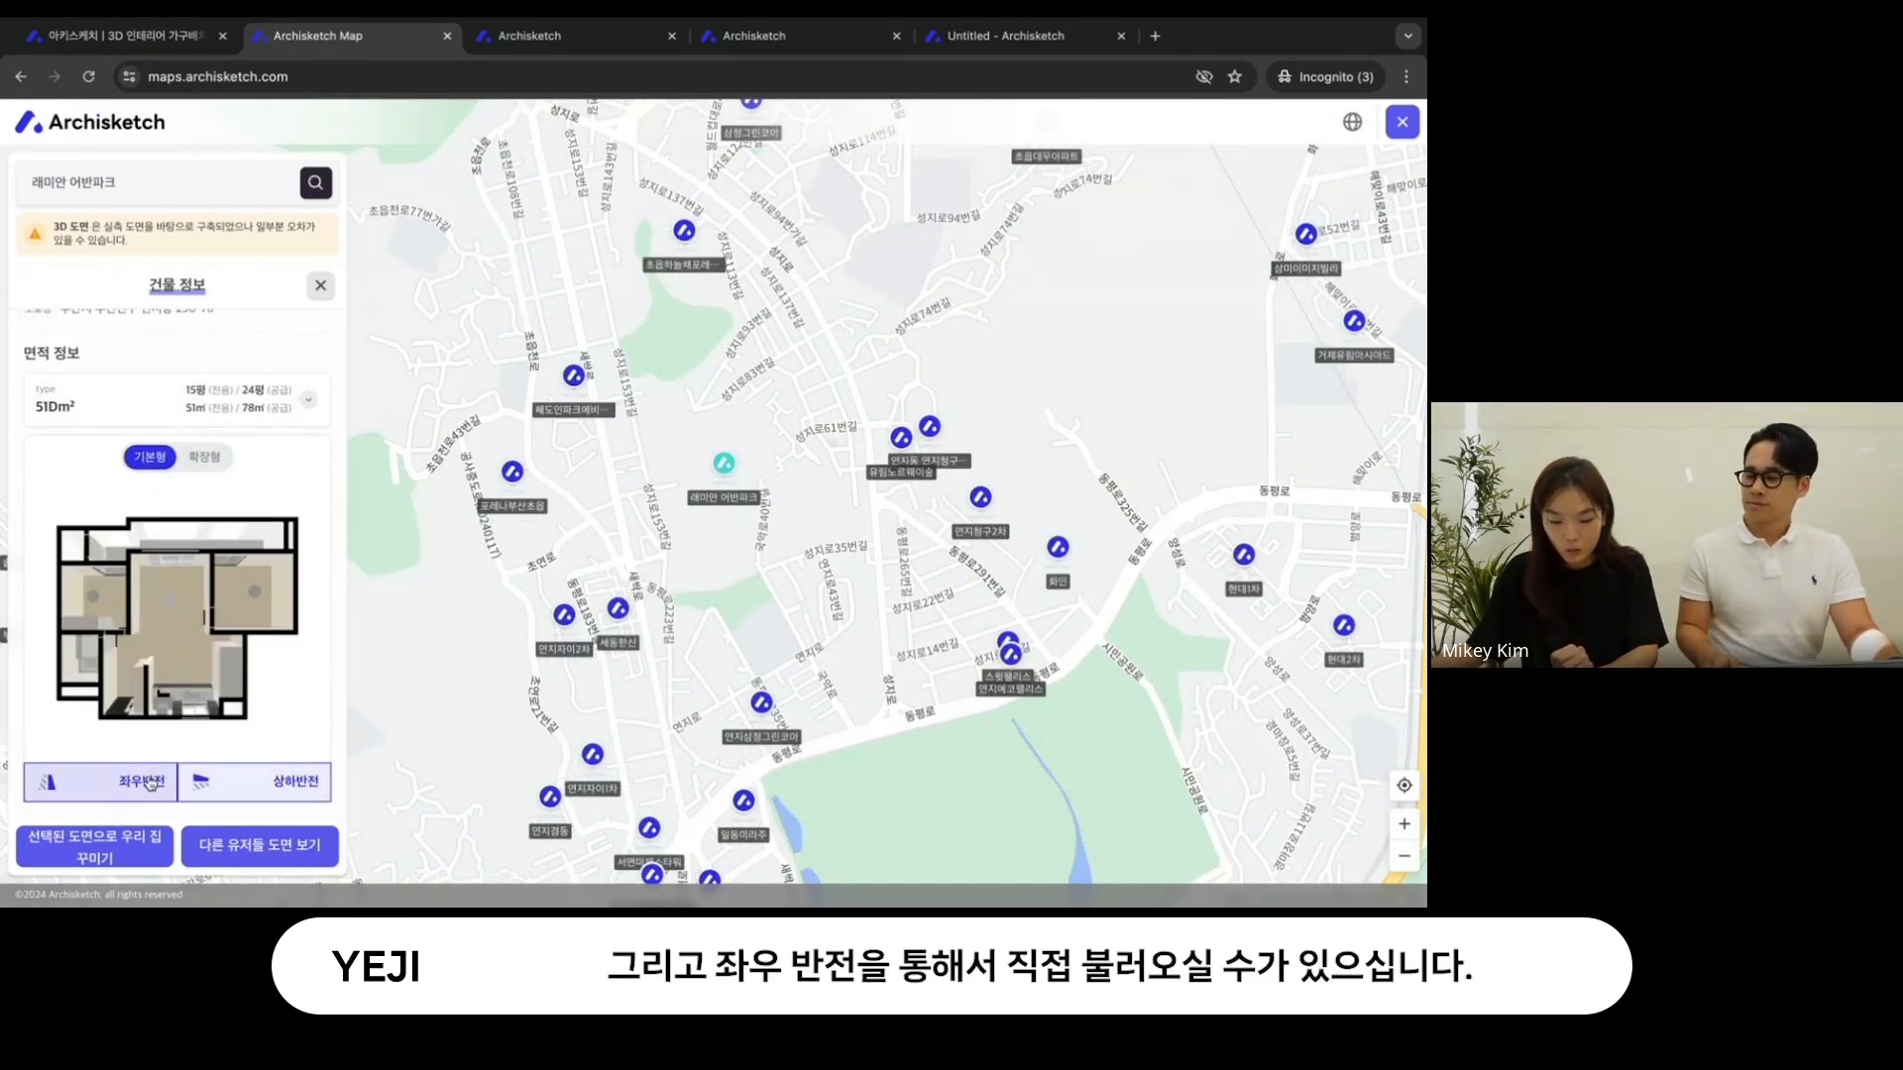
{"action": "left_click", "coordinate": [153, 783]}
{"action": "left_click", "coordinate": [139, 843]}
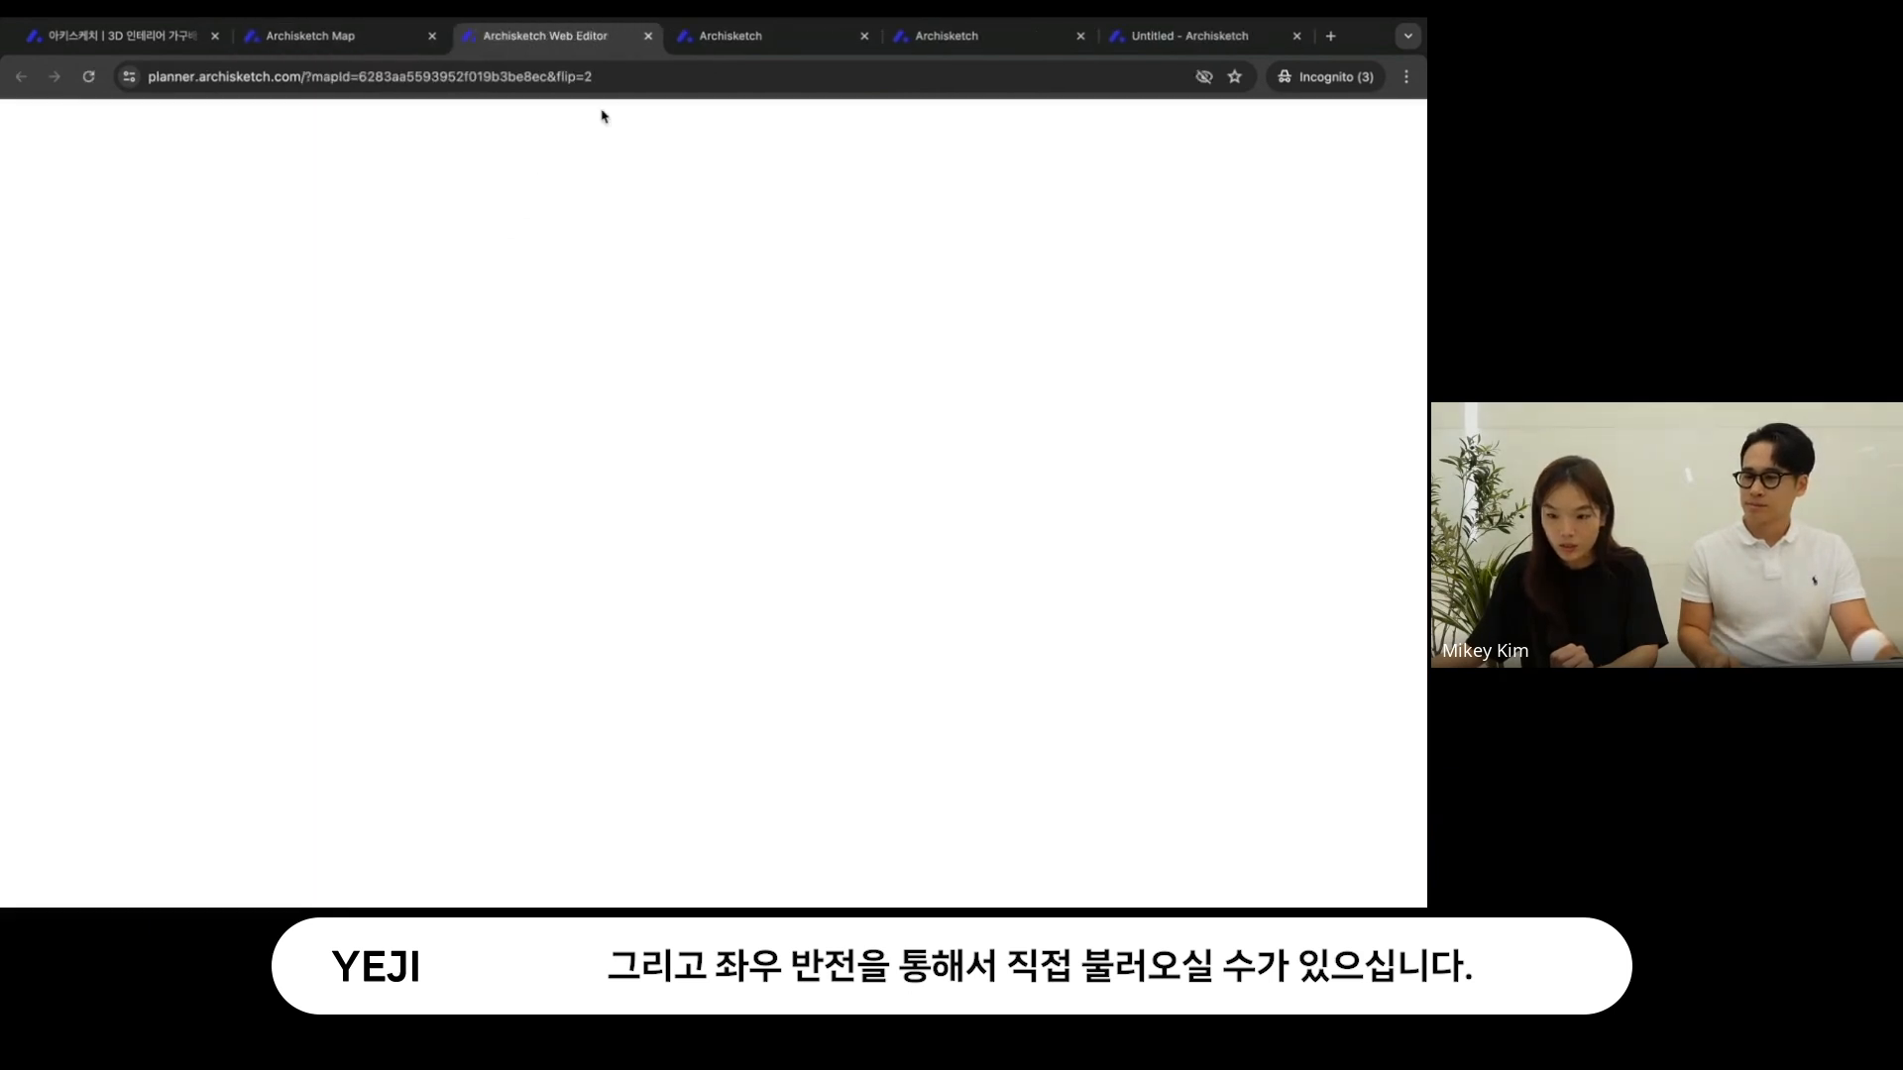
- Leave the map-based plan and start another new project from the dashboard with 도면 직접 그리기
{"action": "left_click", "coordinate": [648, 35]}
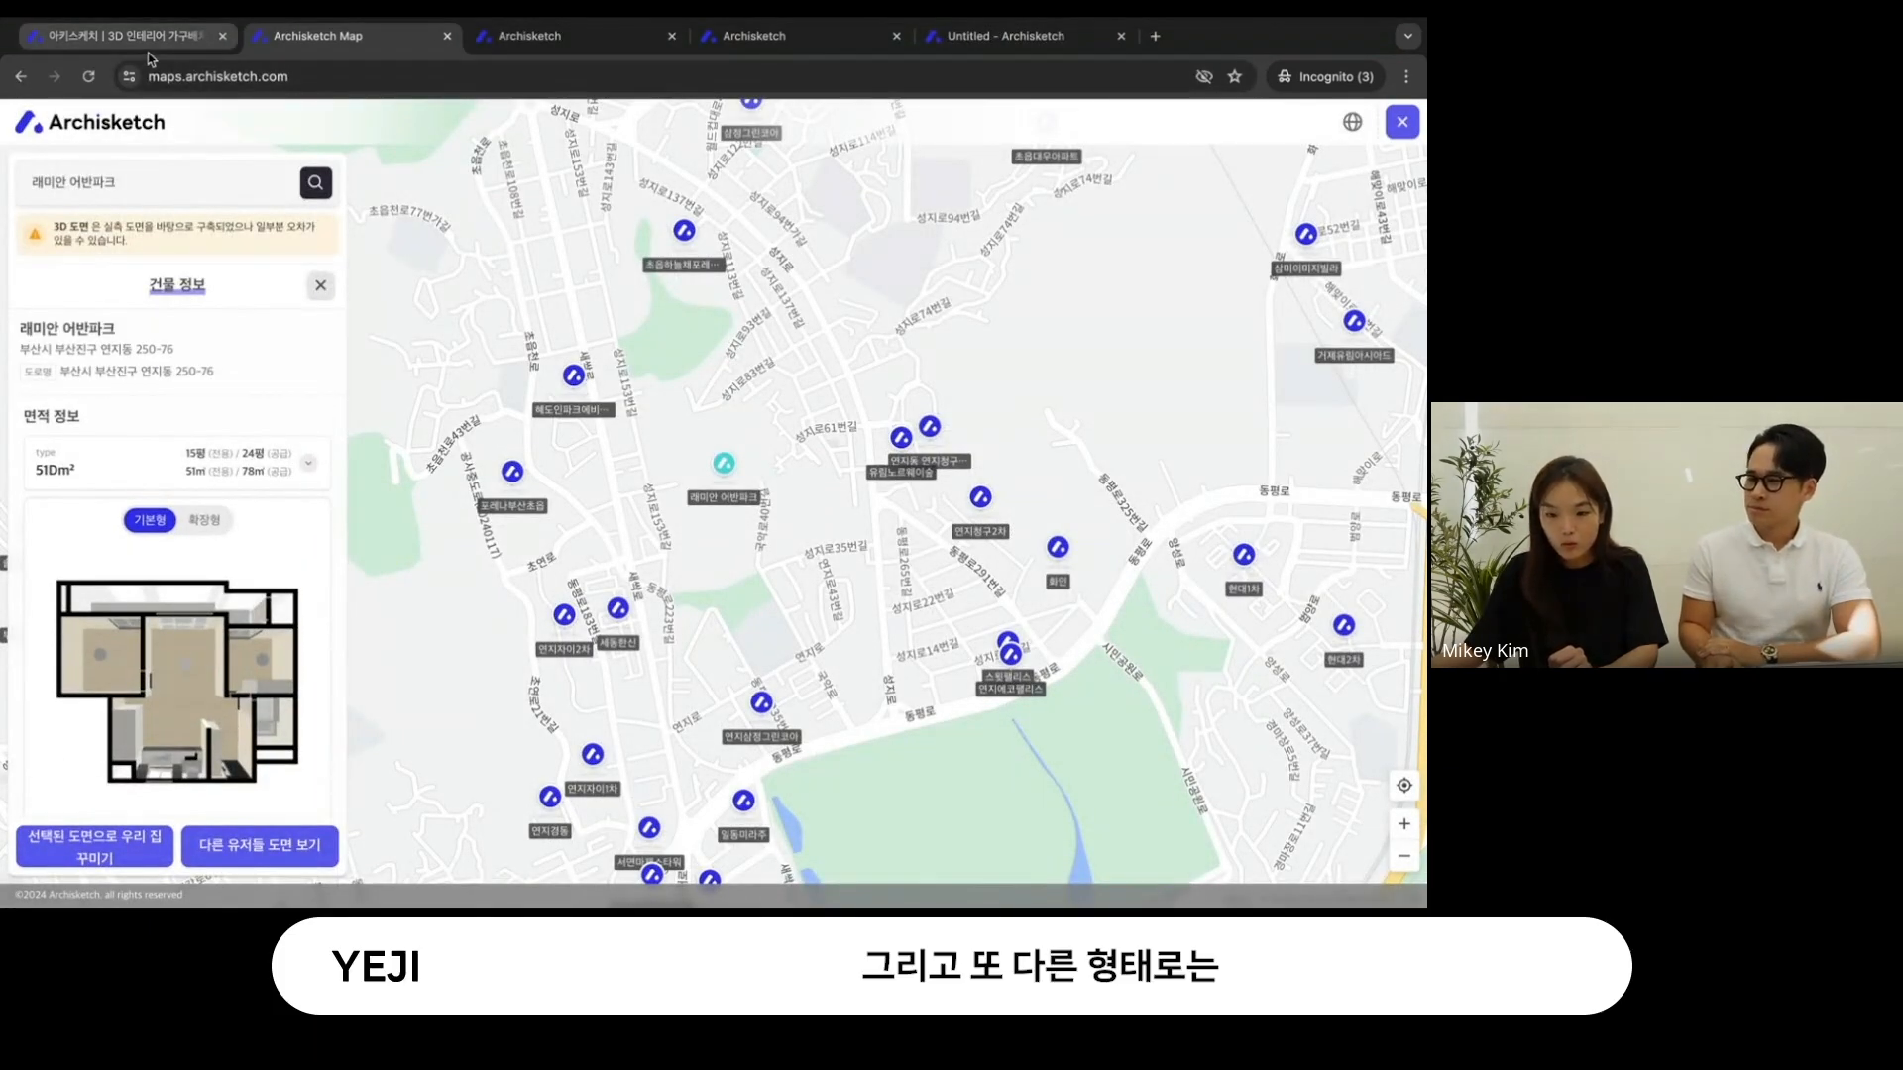
{"action": "left_click", "coordinate": [147, 50]}
{"action": "left_click", "coordinate": [555, 36]}
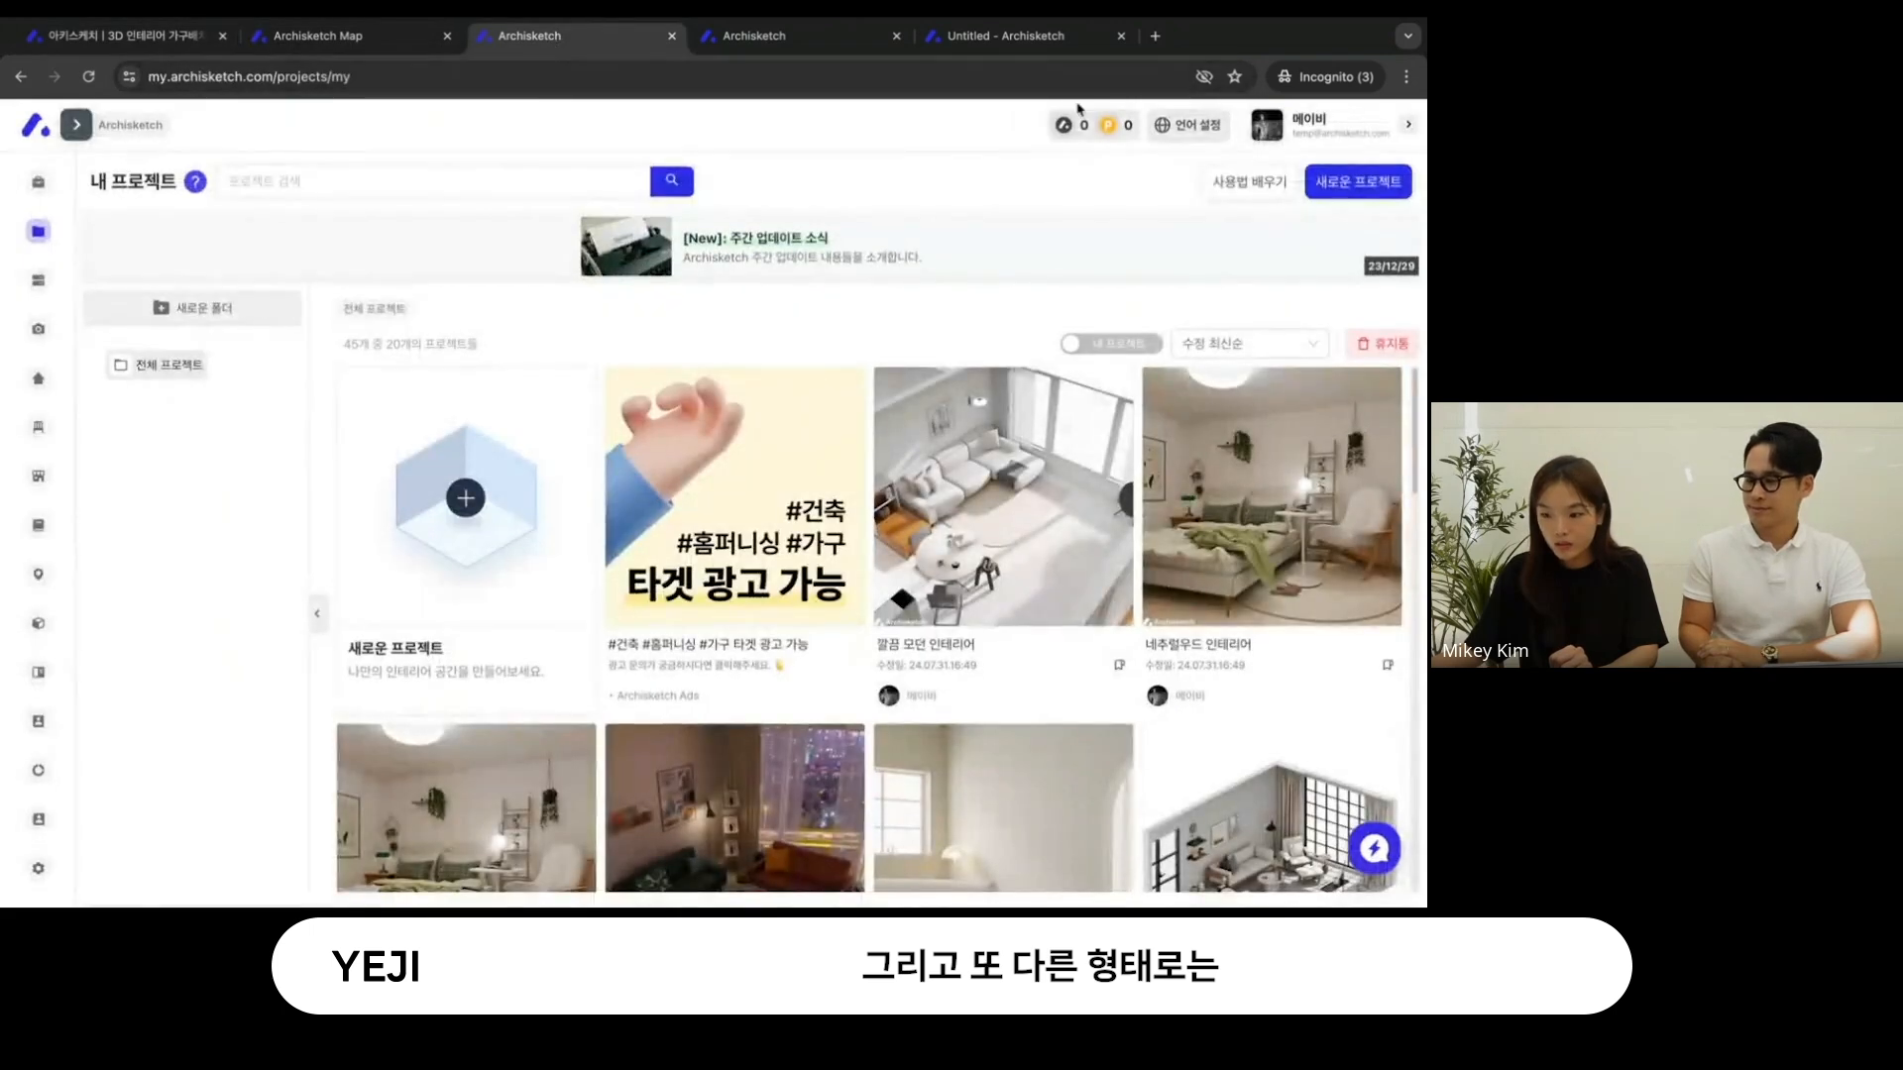
{"action": "left_click", "coordinate": [1358, 187]}
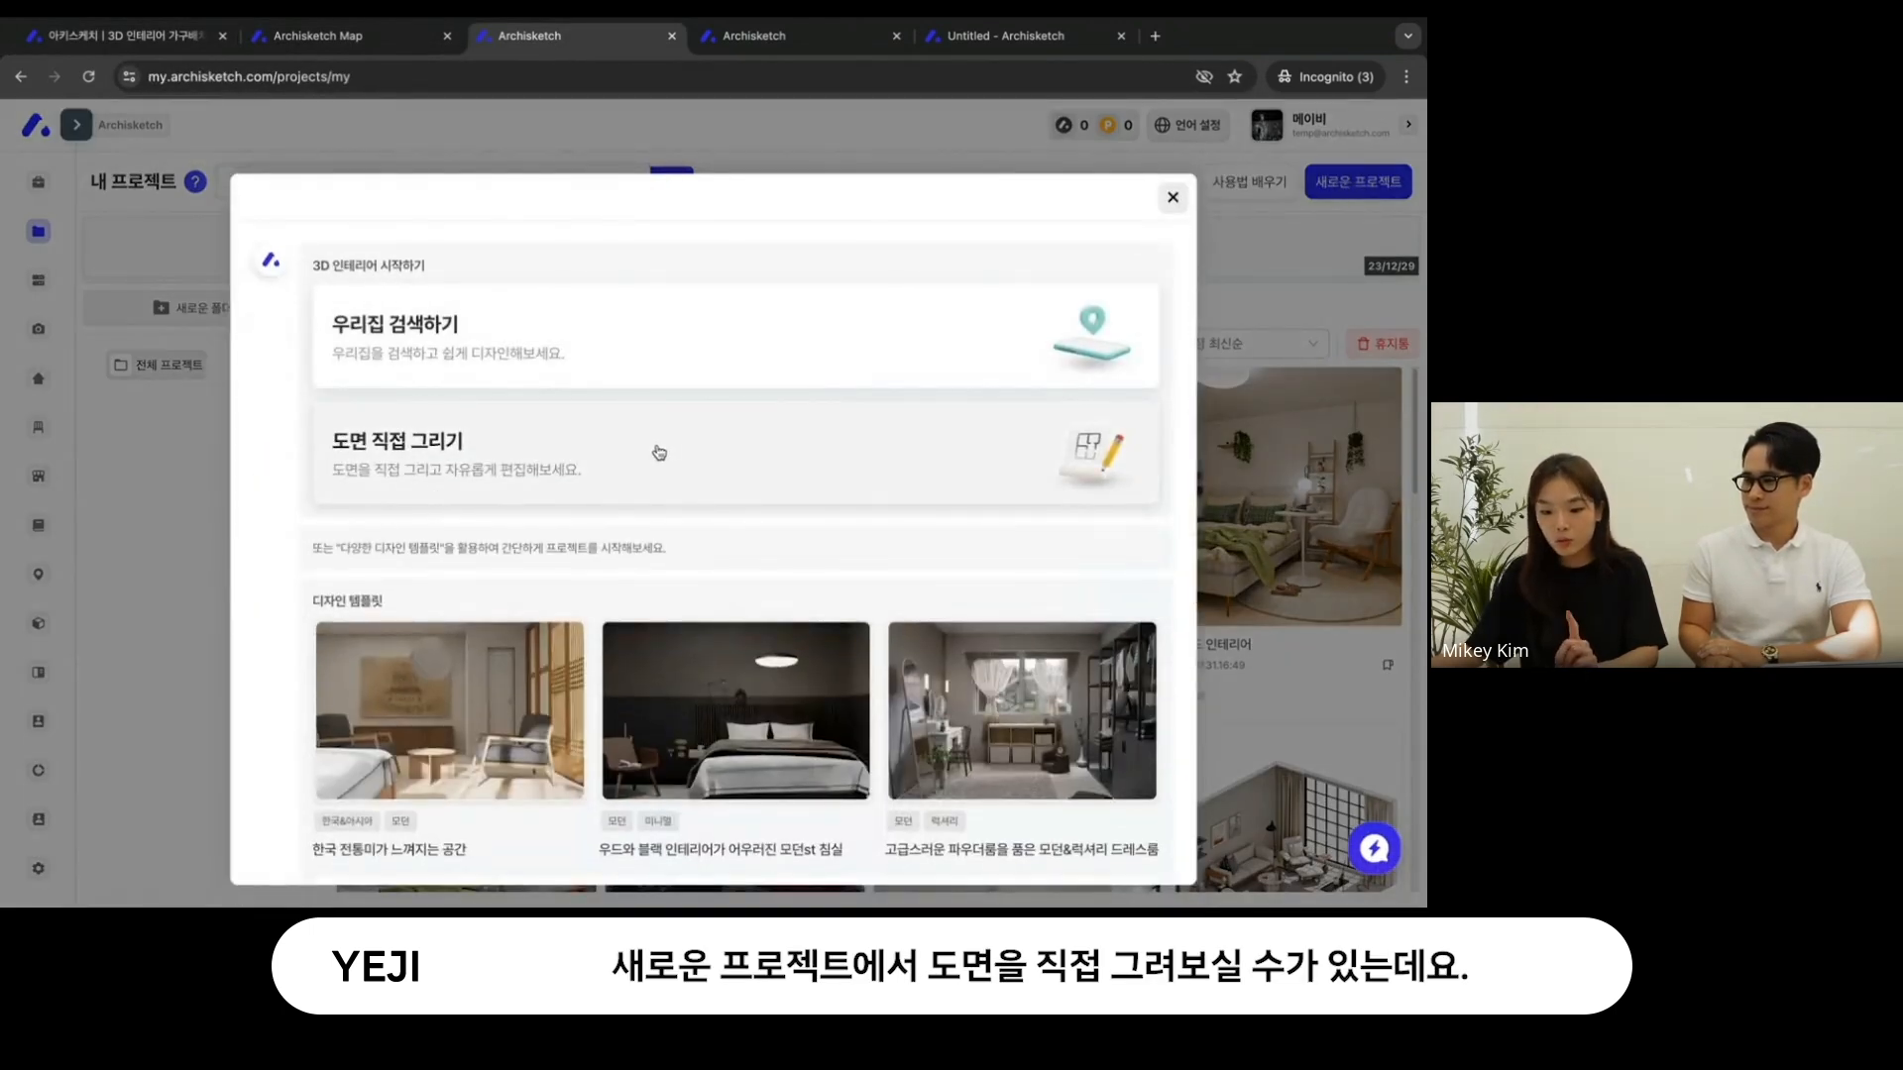
{"action": "left_click", "coordinate": [659, 452]}
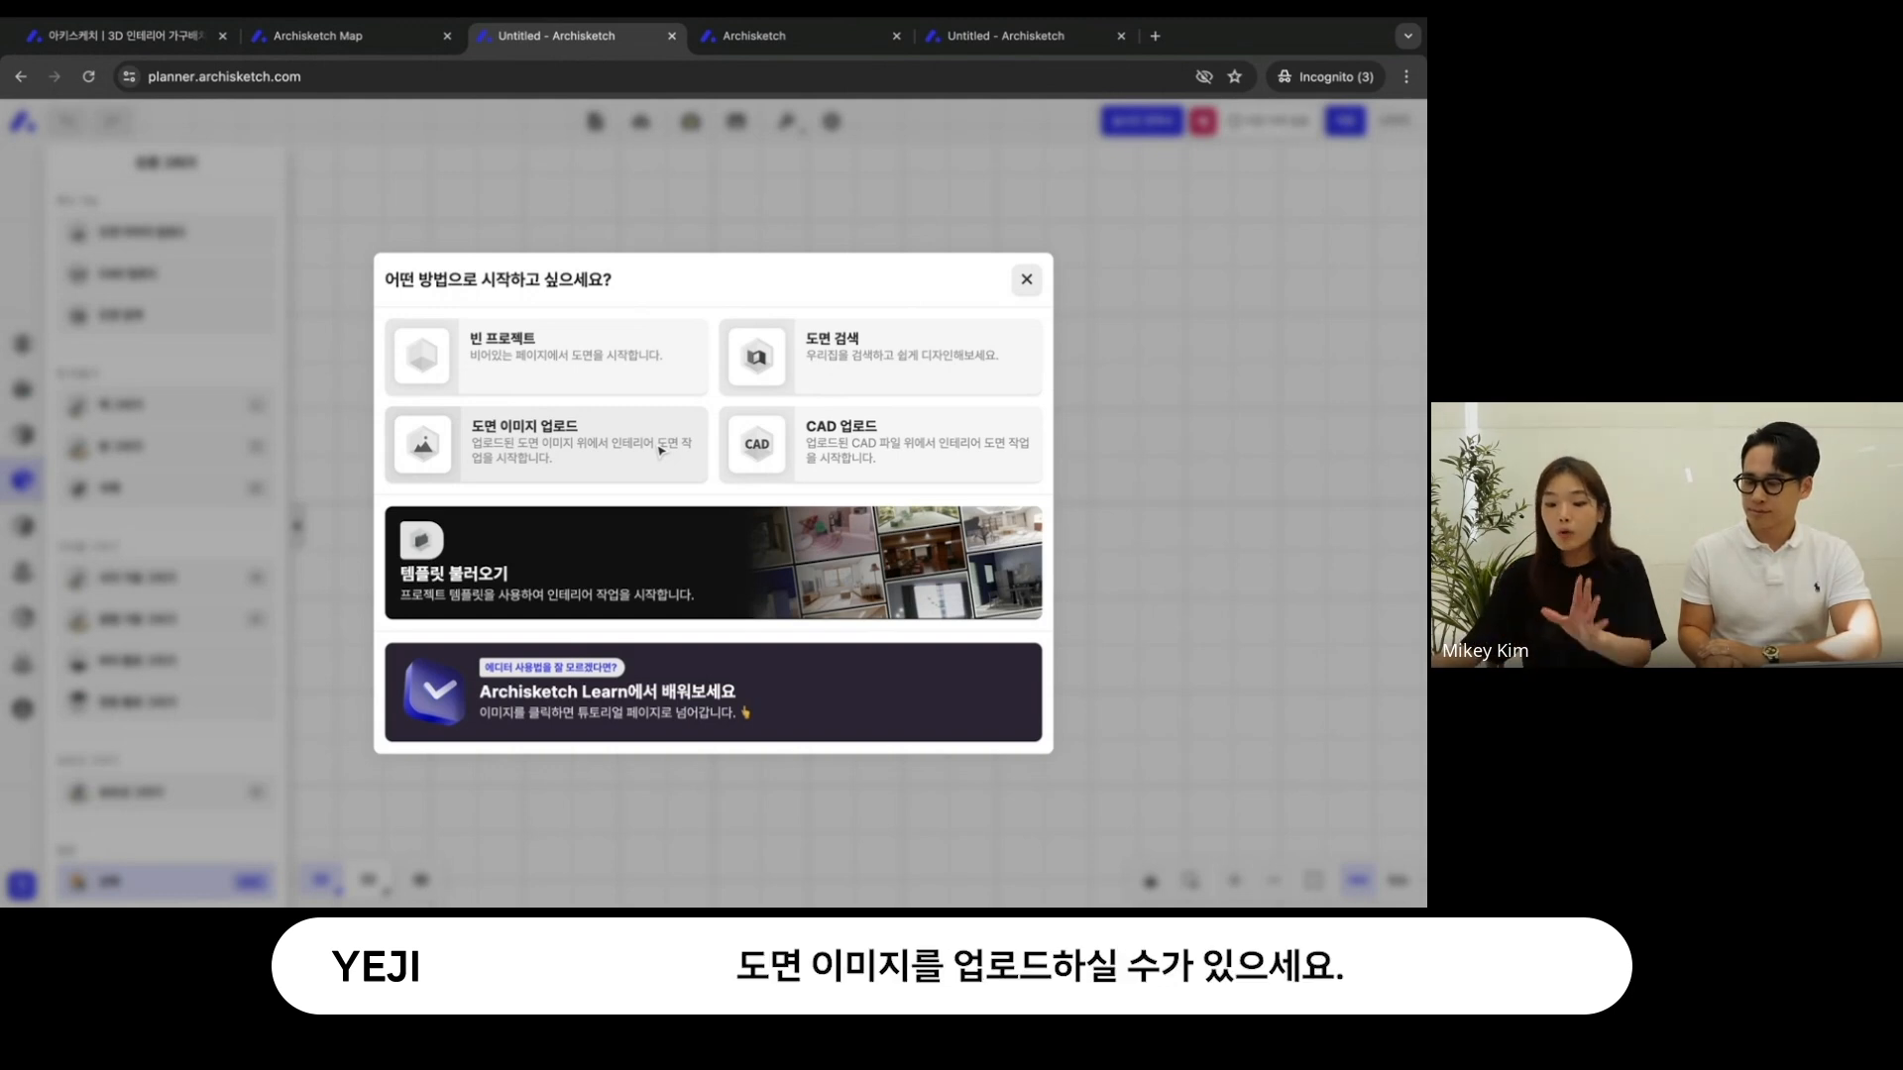
- Choose to start from a floor plan image and upload the file 1. 도면샘플.jpeg
{"action": "left_click", "coordinate": [587, 460]}
{"action": "left_click", "coordinate": [669, 552]}
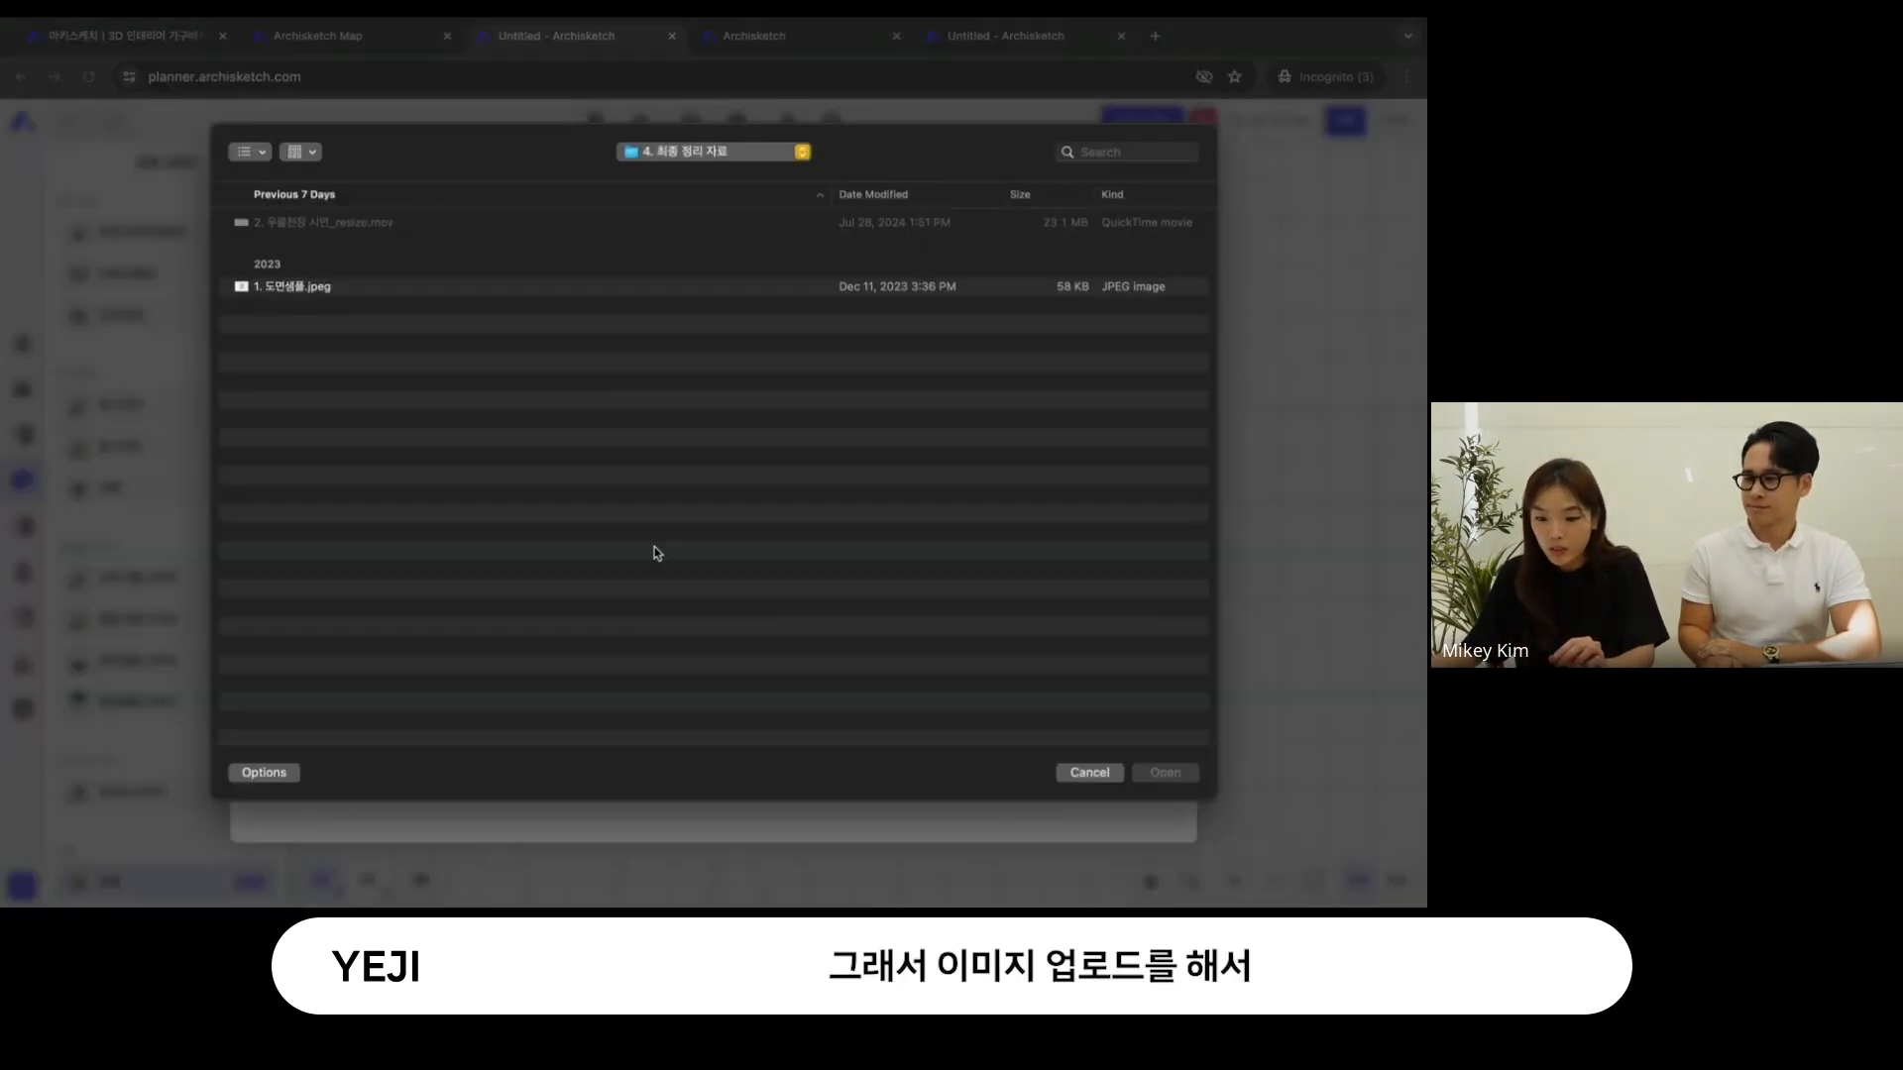
{"action": "left_click", "coordinate": [486, 290]}
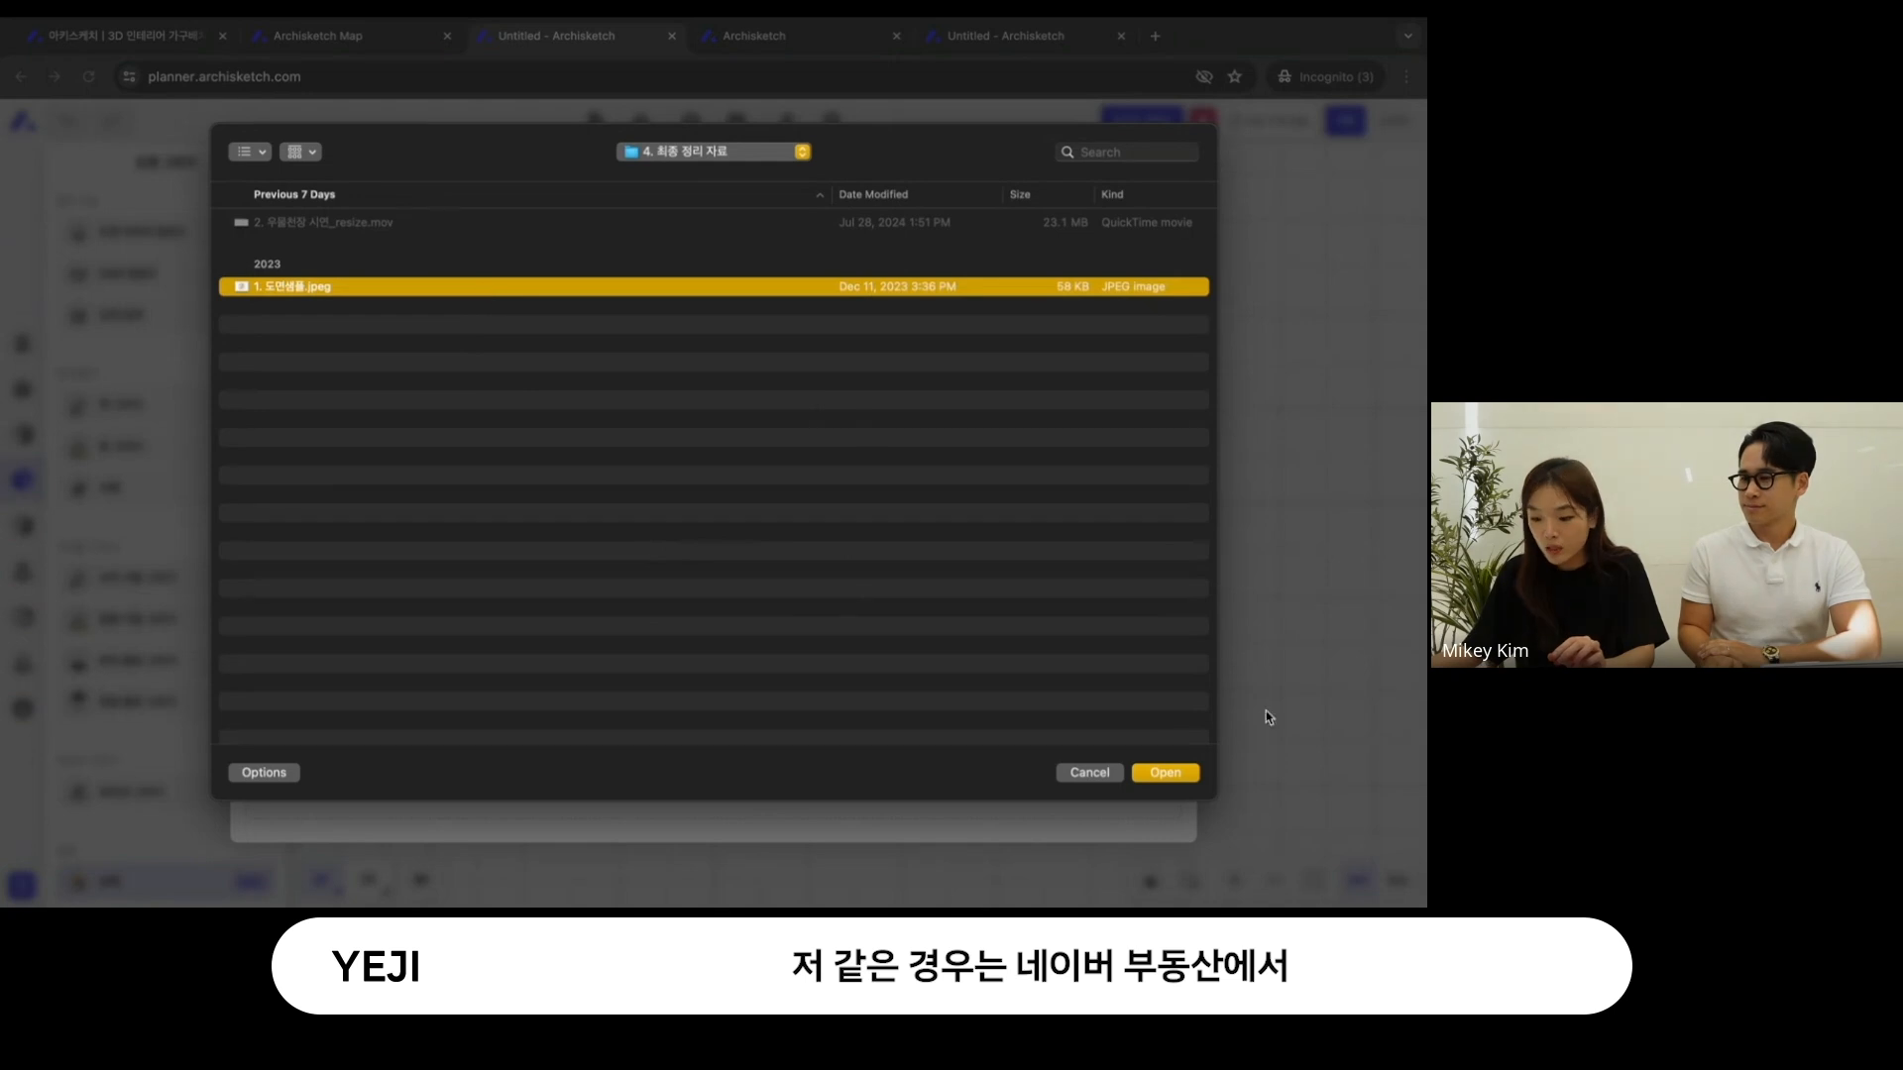
{"action": "left_click", "coordinate": [1197, 773]}
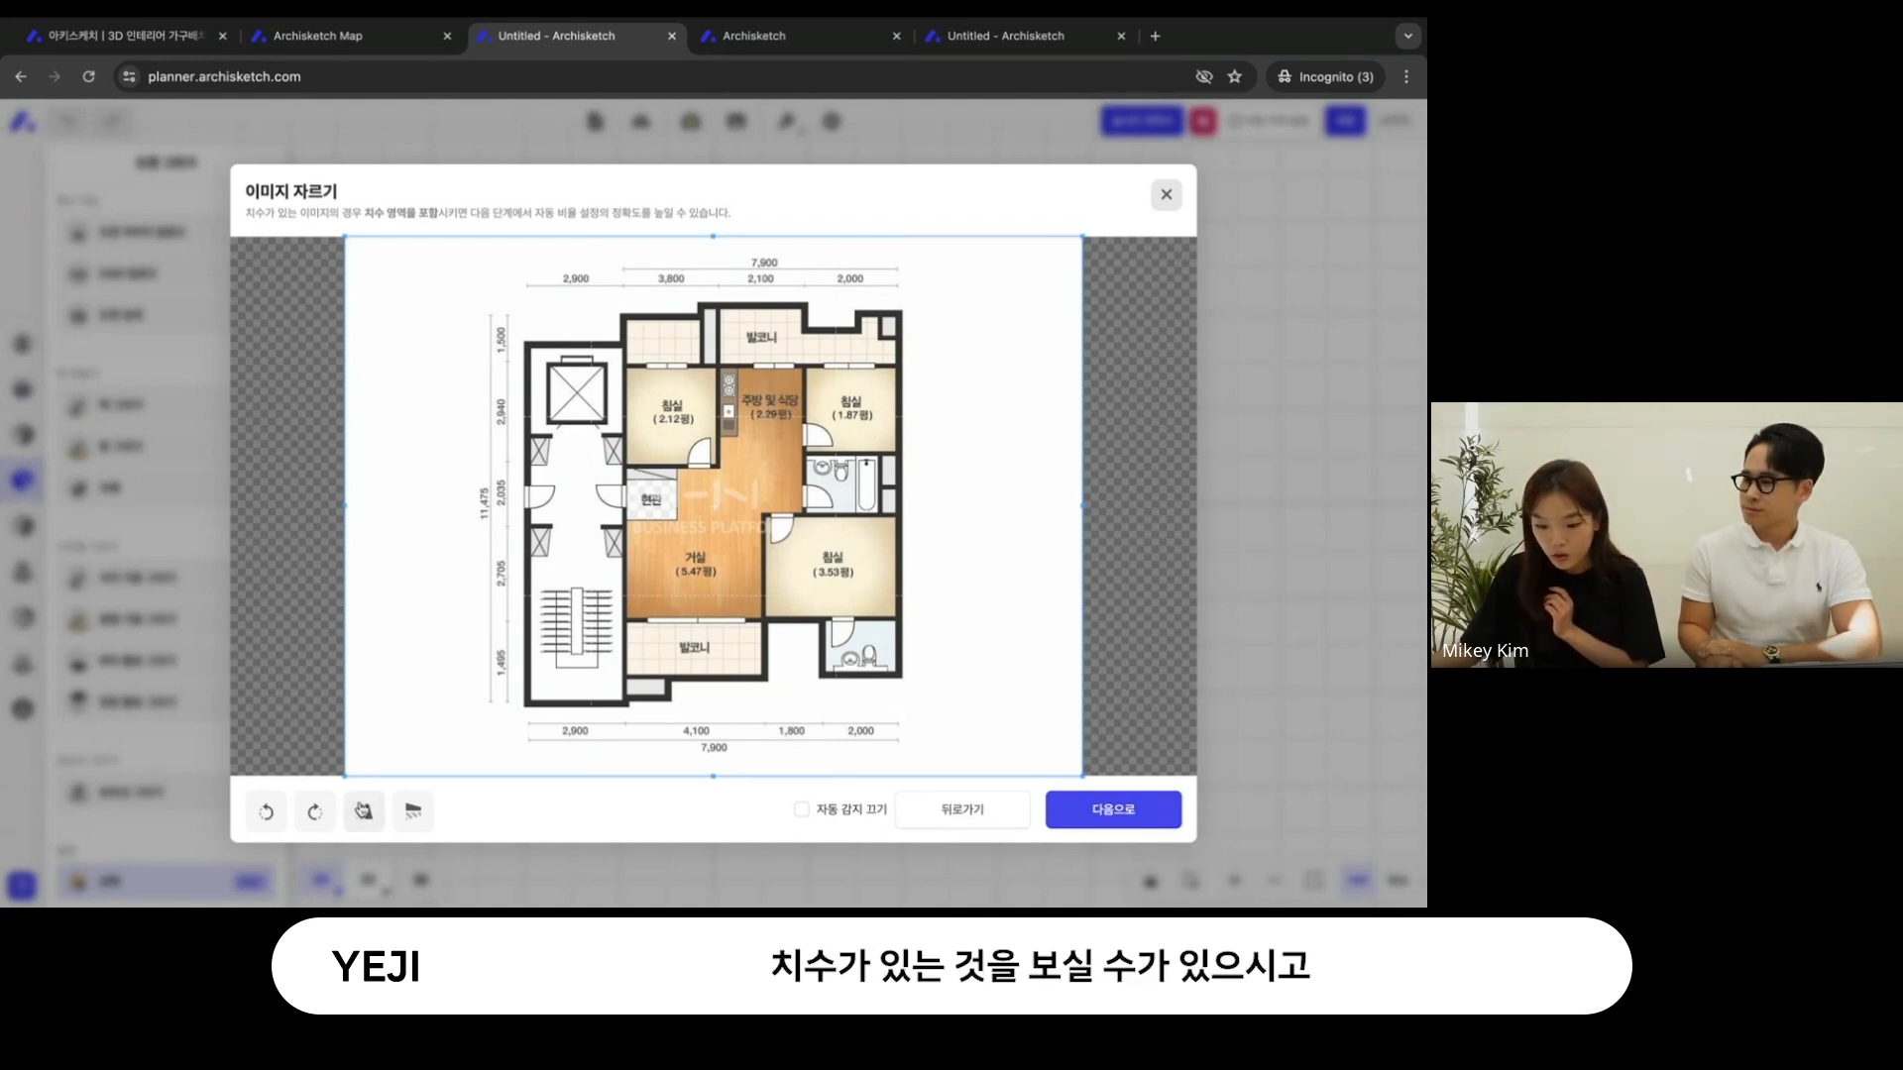
- Try rotating and horizontally mirroring the floor plan image, returning it to its original orientation
{"action": "left_click", "coordinate": [314, 810]}
{"action": "left_click", "coordinate": [268, 812]}
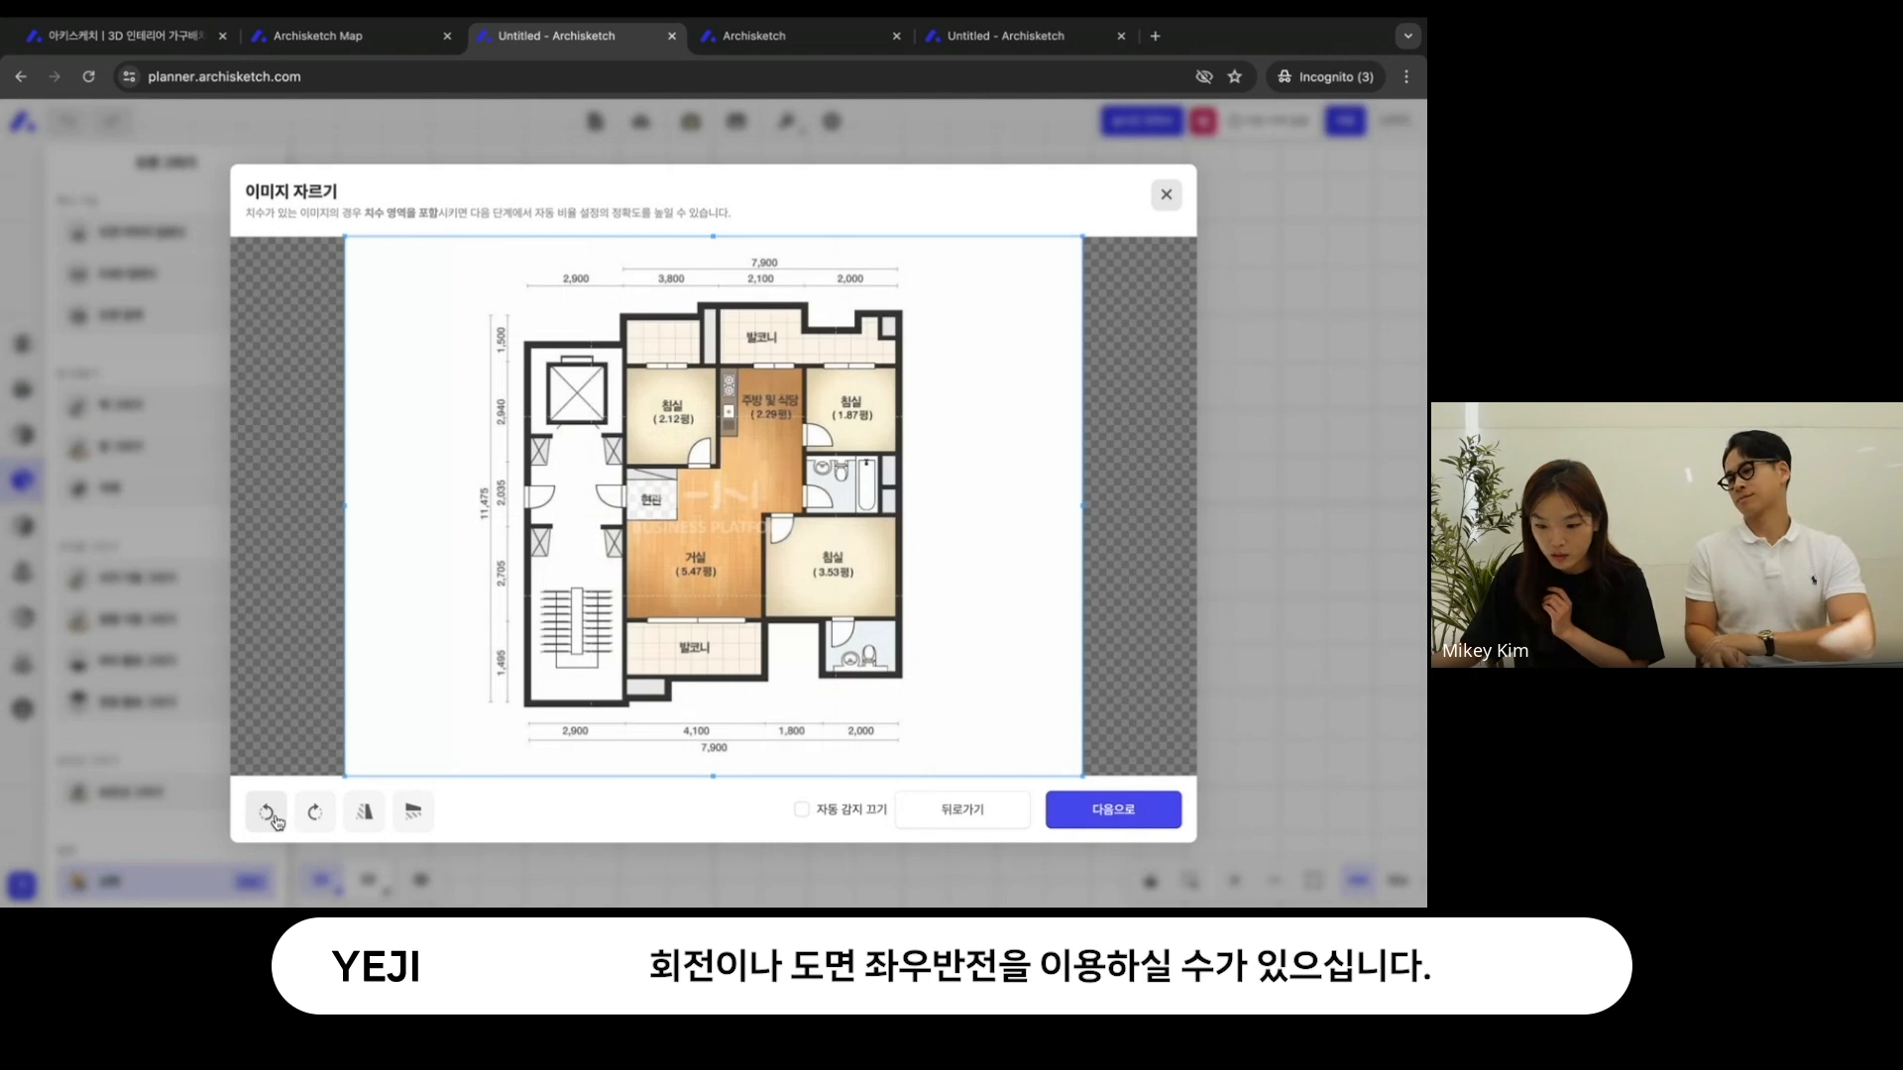
{"action": "left_click", "coordinate": [362, 812]}
{"action": "left_click", "coordinate": [361, 814]}
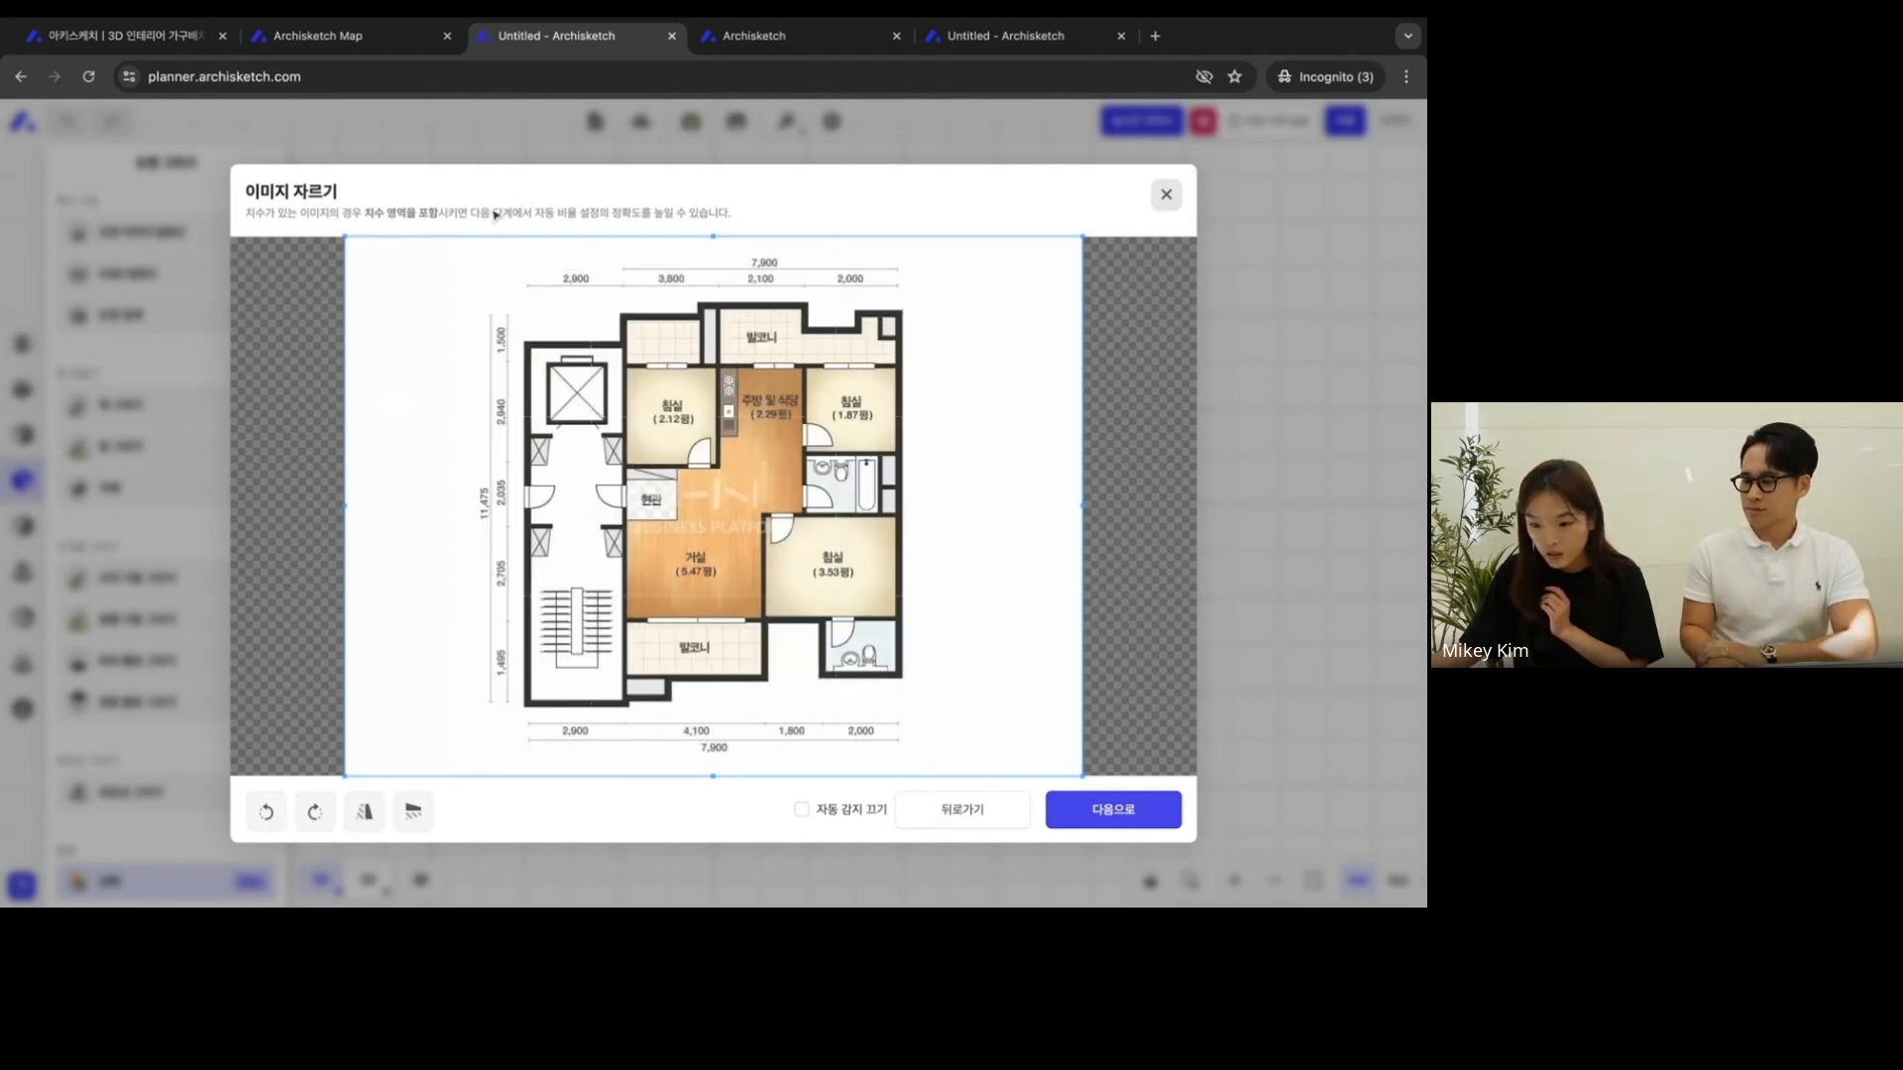
- Accept the full image without cropping and revert the automatic image adjustment
{"action": "left_click", "coordinate": [1082, 810]}
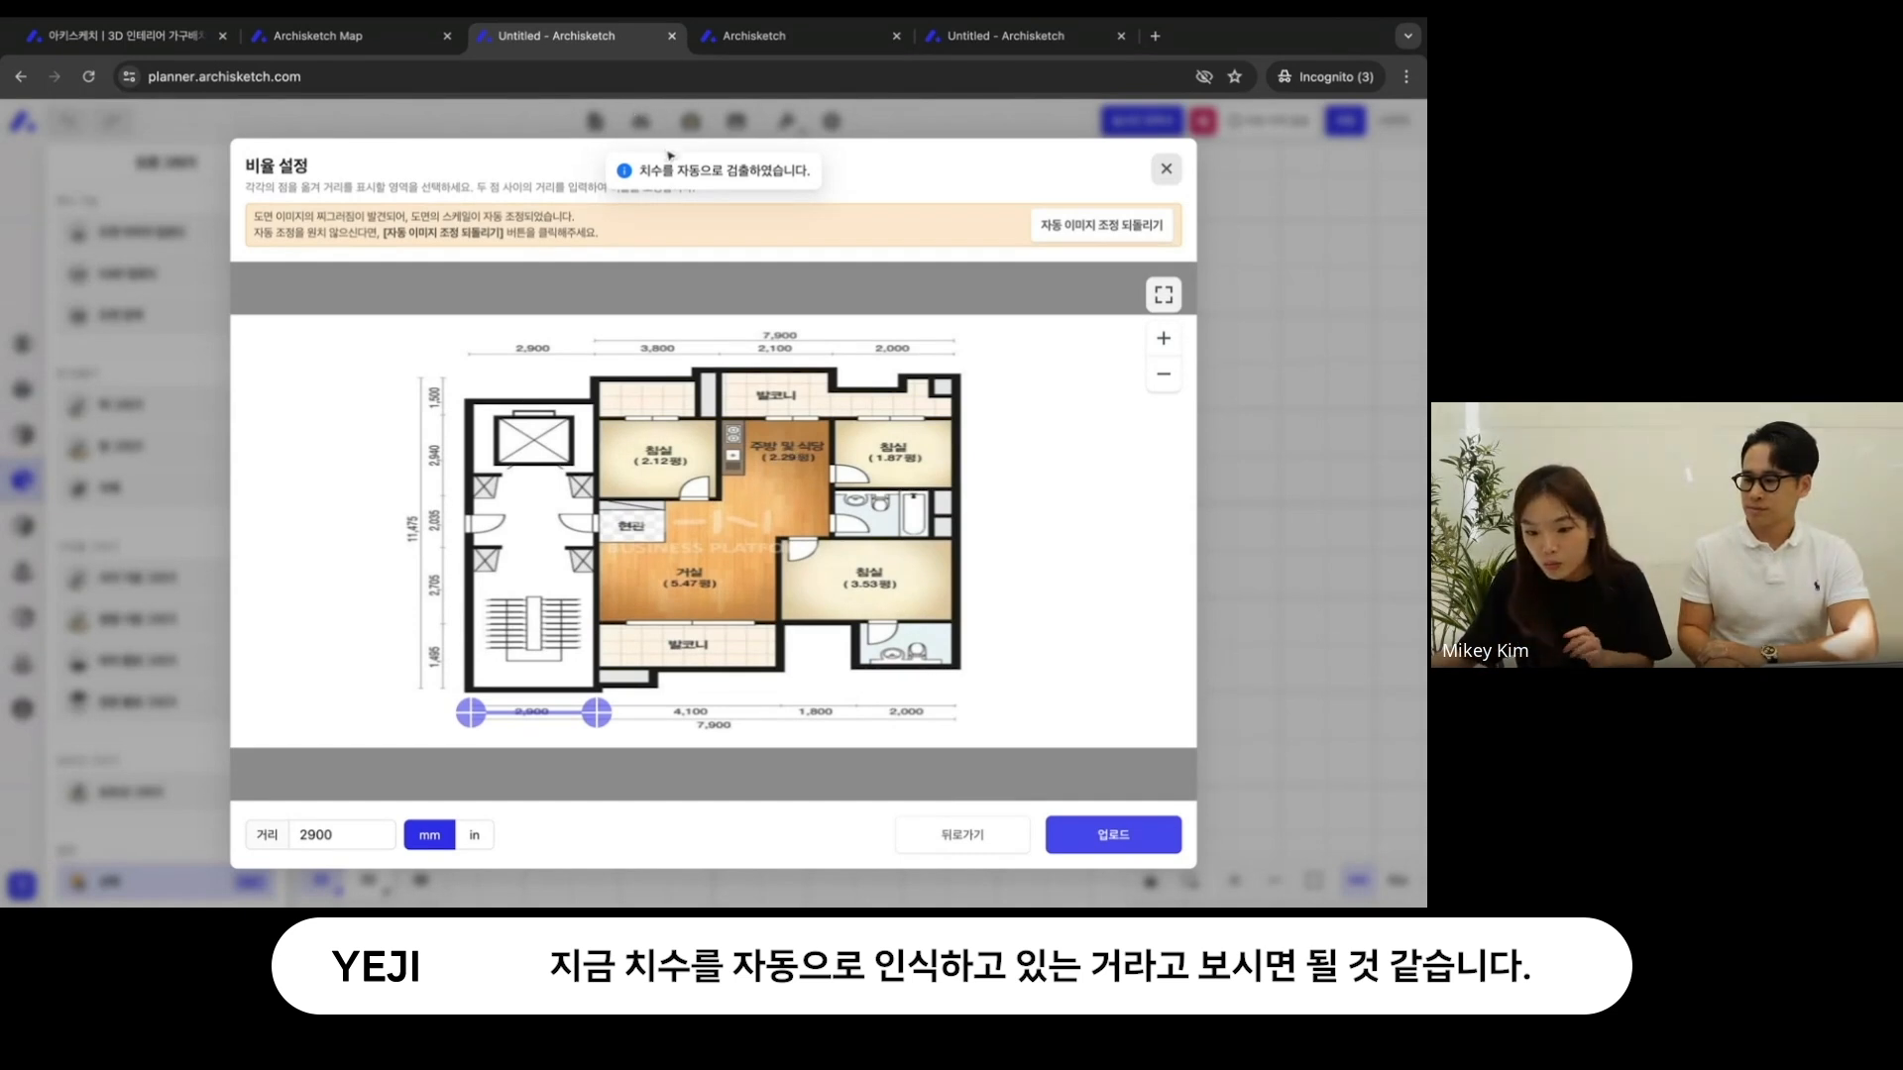
{"action": "left_click", "coordinate": [1108, 228]}
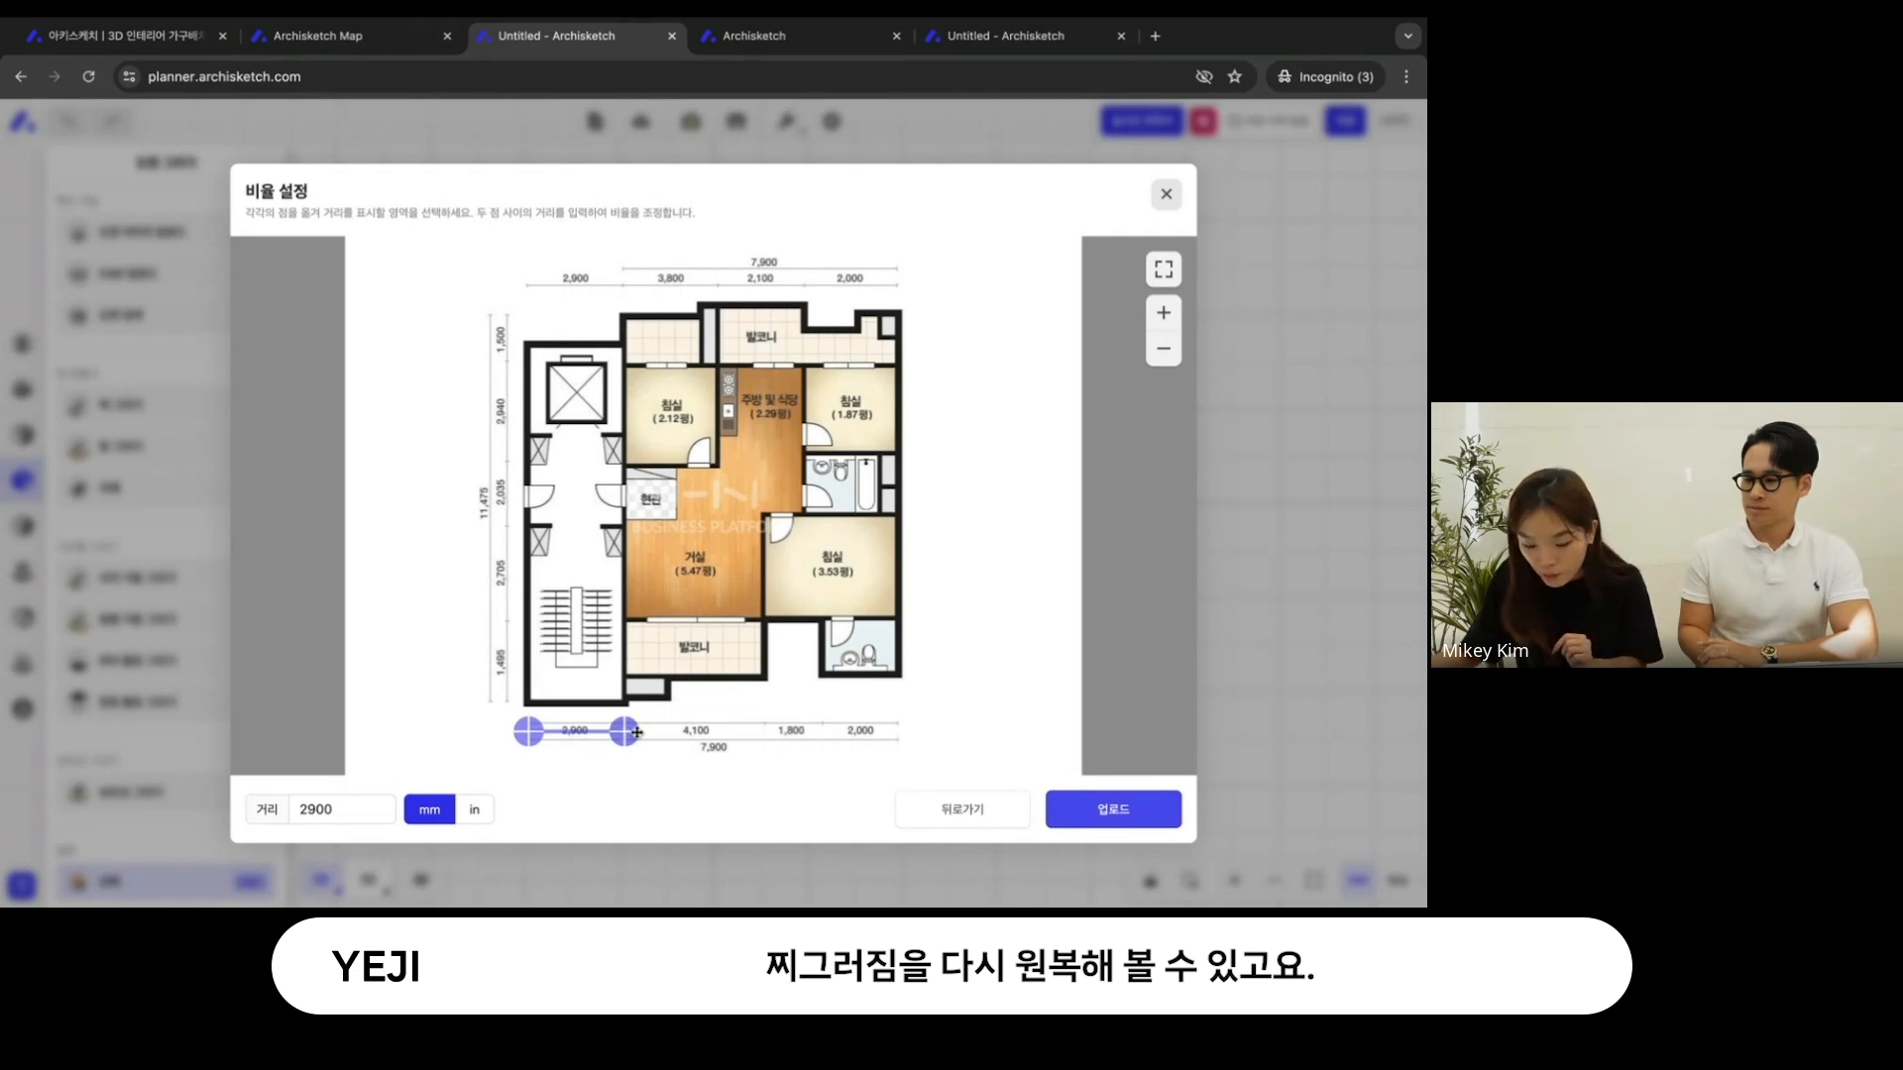
- Calibrate the scale by spanning the 4,100 dimension below the balcony, set the distance to 4100 mm and upload the plan
{"action": "left_click", "coordinate": [1163, 317]}
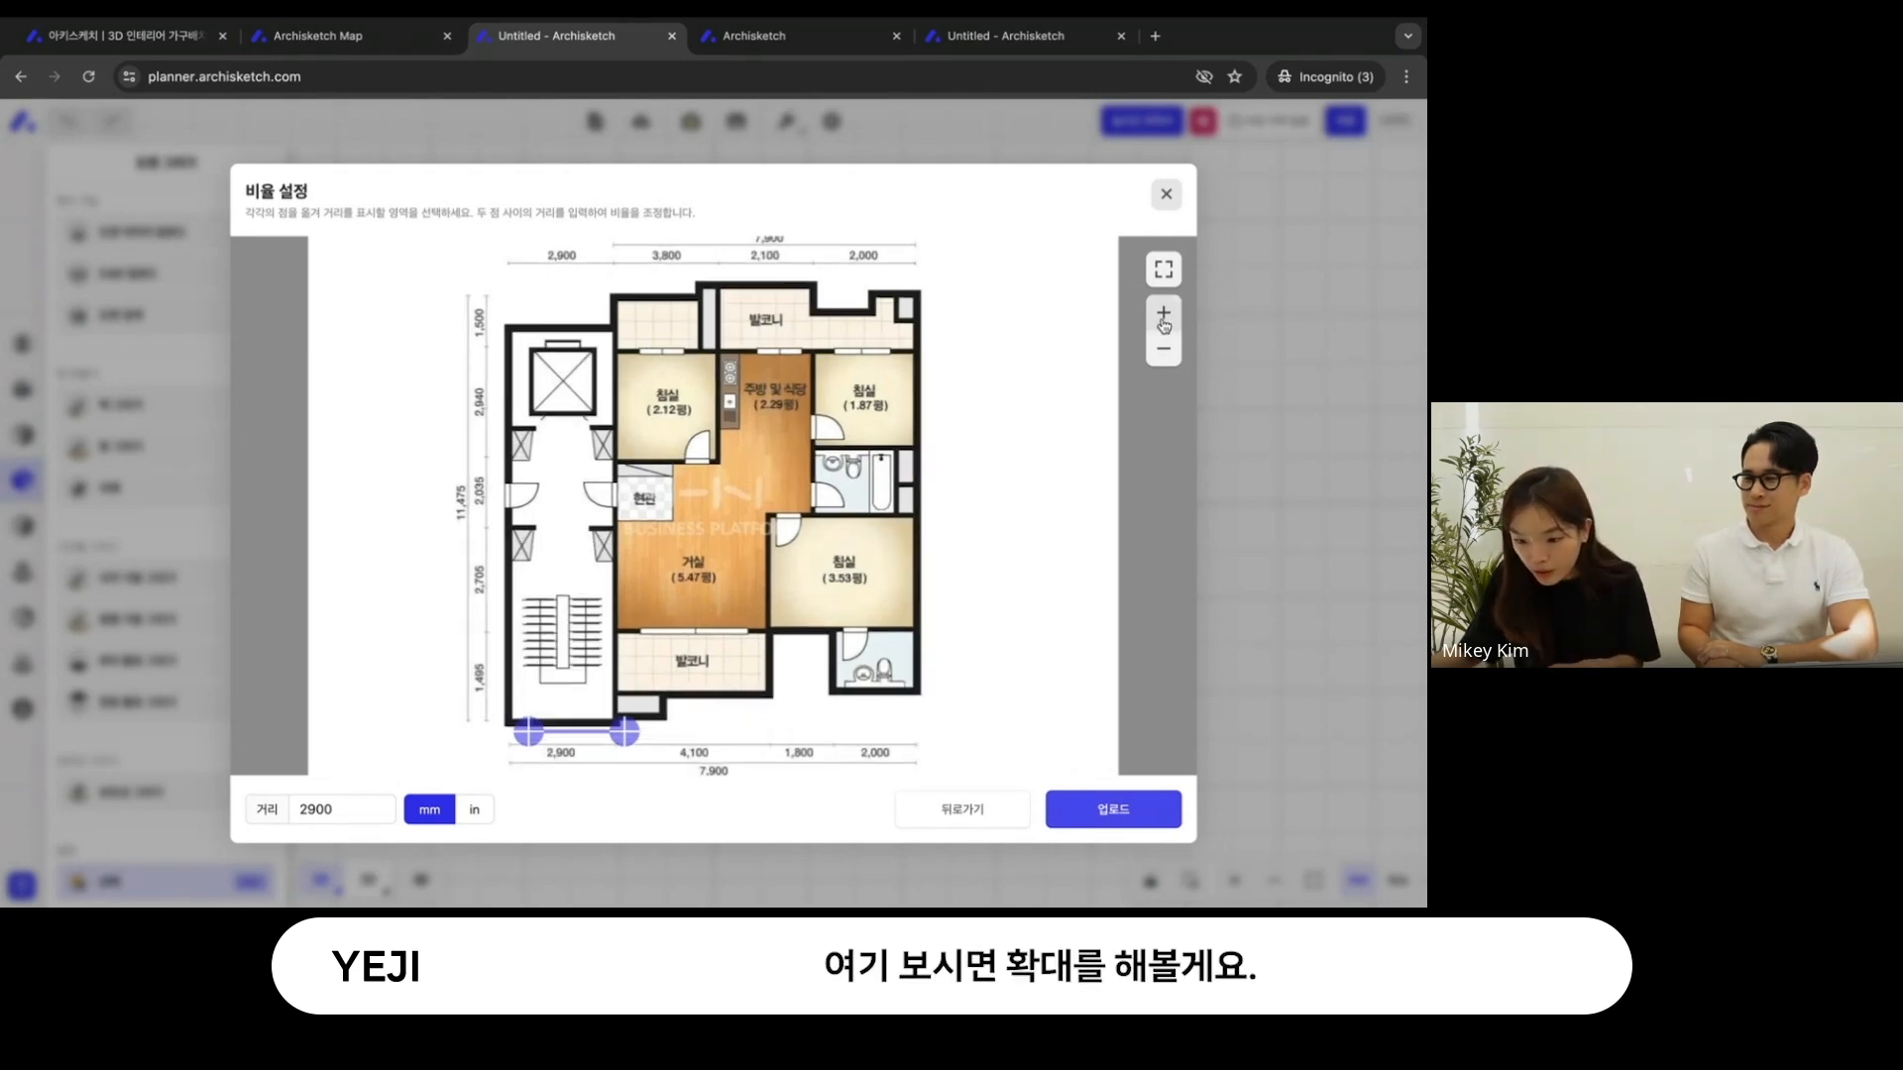
{"action": "left_click", "coordinate": [1164, 324]}
{"action": "left_click", "coordinate": [1163, 326]}
{"action": "left_click_drag", "start_coordinate": [824, 615], "coordinate": [764, 462]}
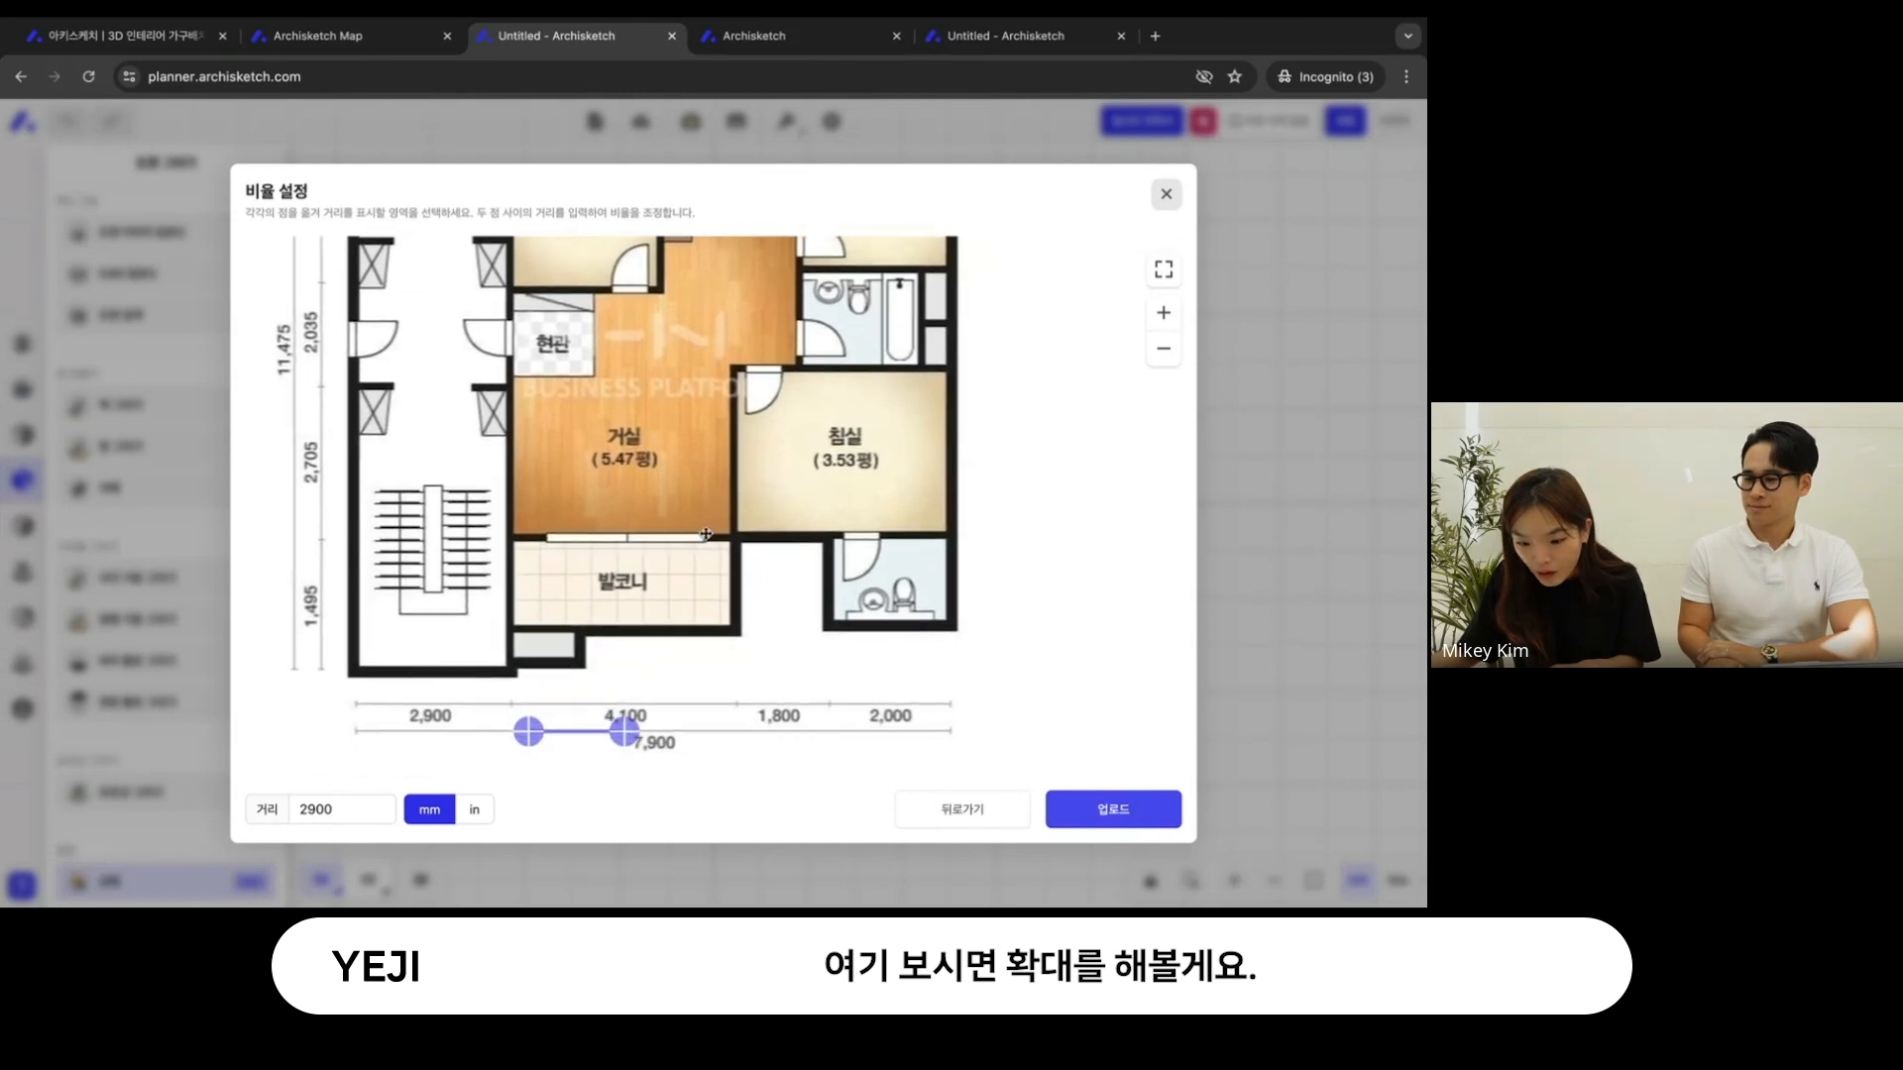
{"action": "left_click_drag", "start_coordinate": [624, 731], "coordinate": [736, 713]}
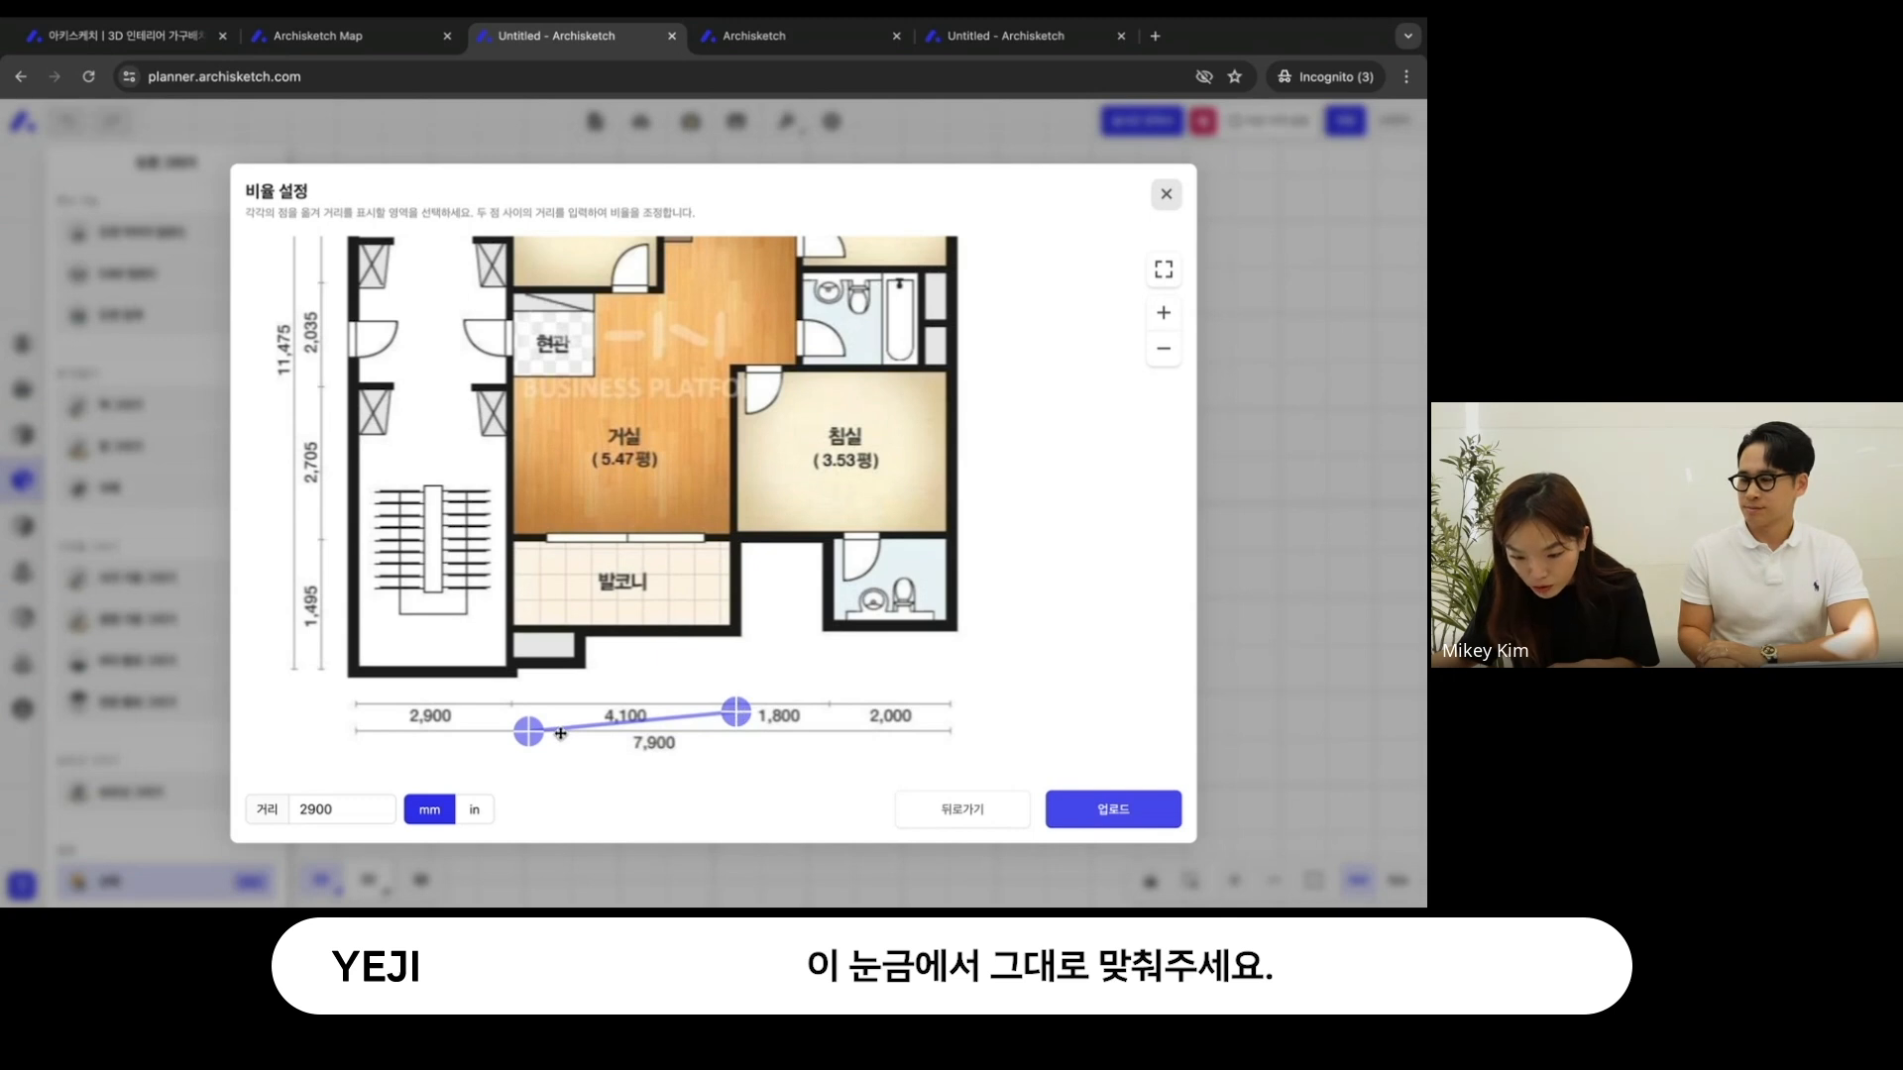
{"action": "left_click_drag", "start_coordinate": [532, 734], "coordinate": [510, 716]}
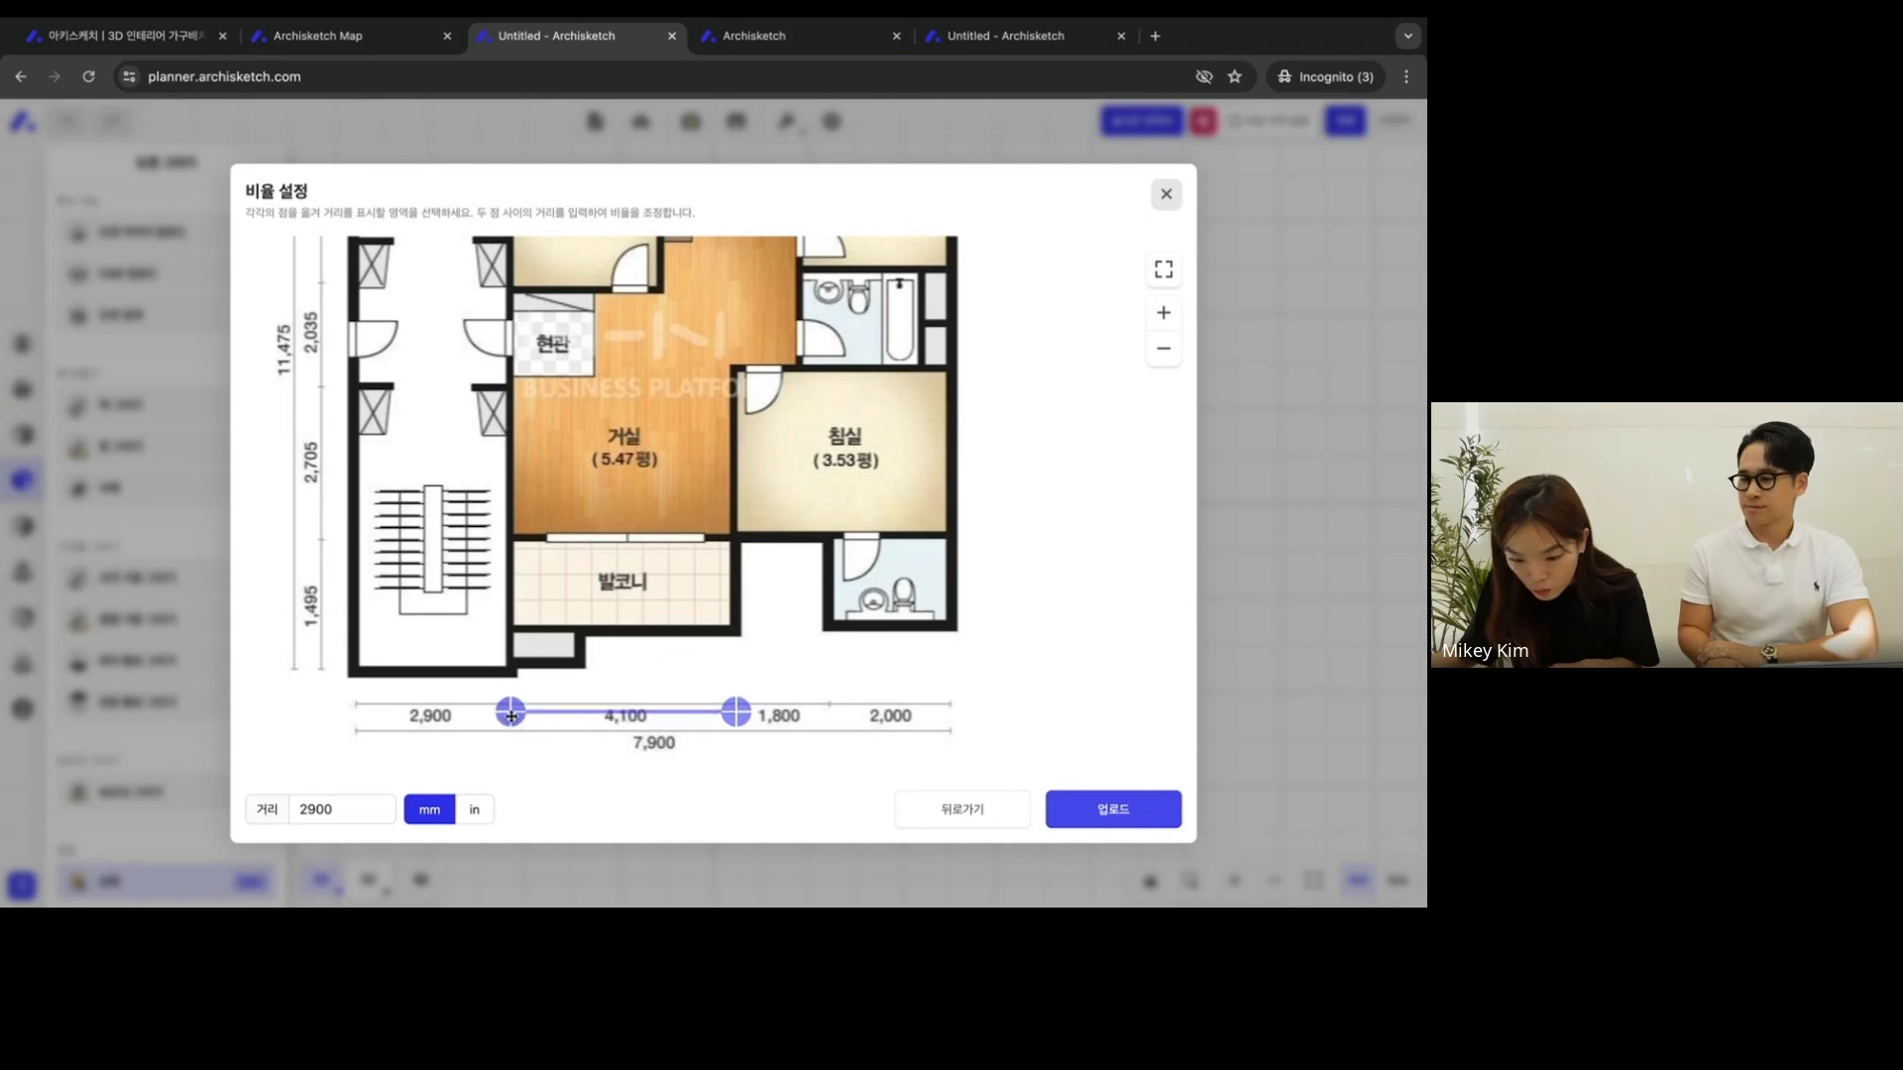
{"action": "left_click", "coordinate": [351, 799]}
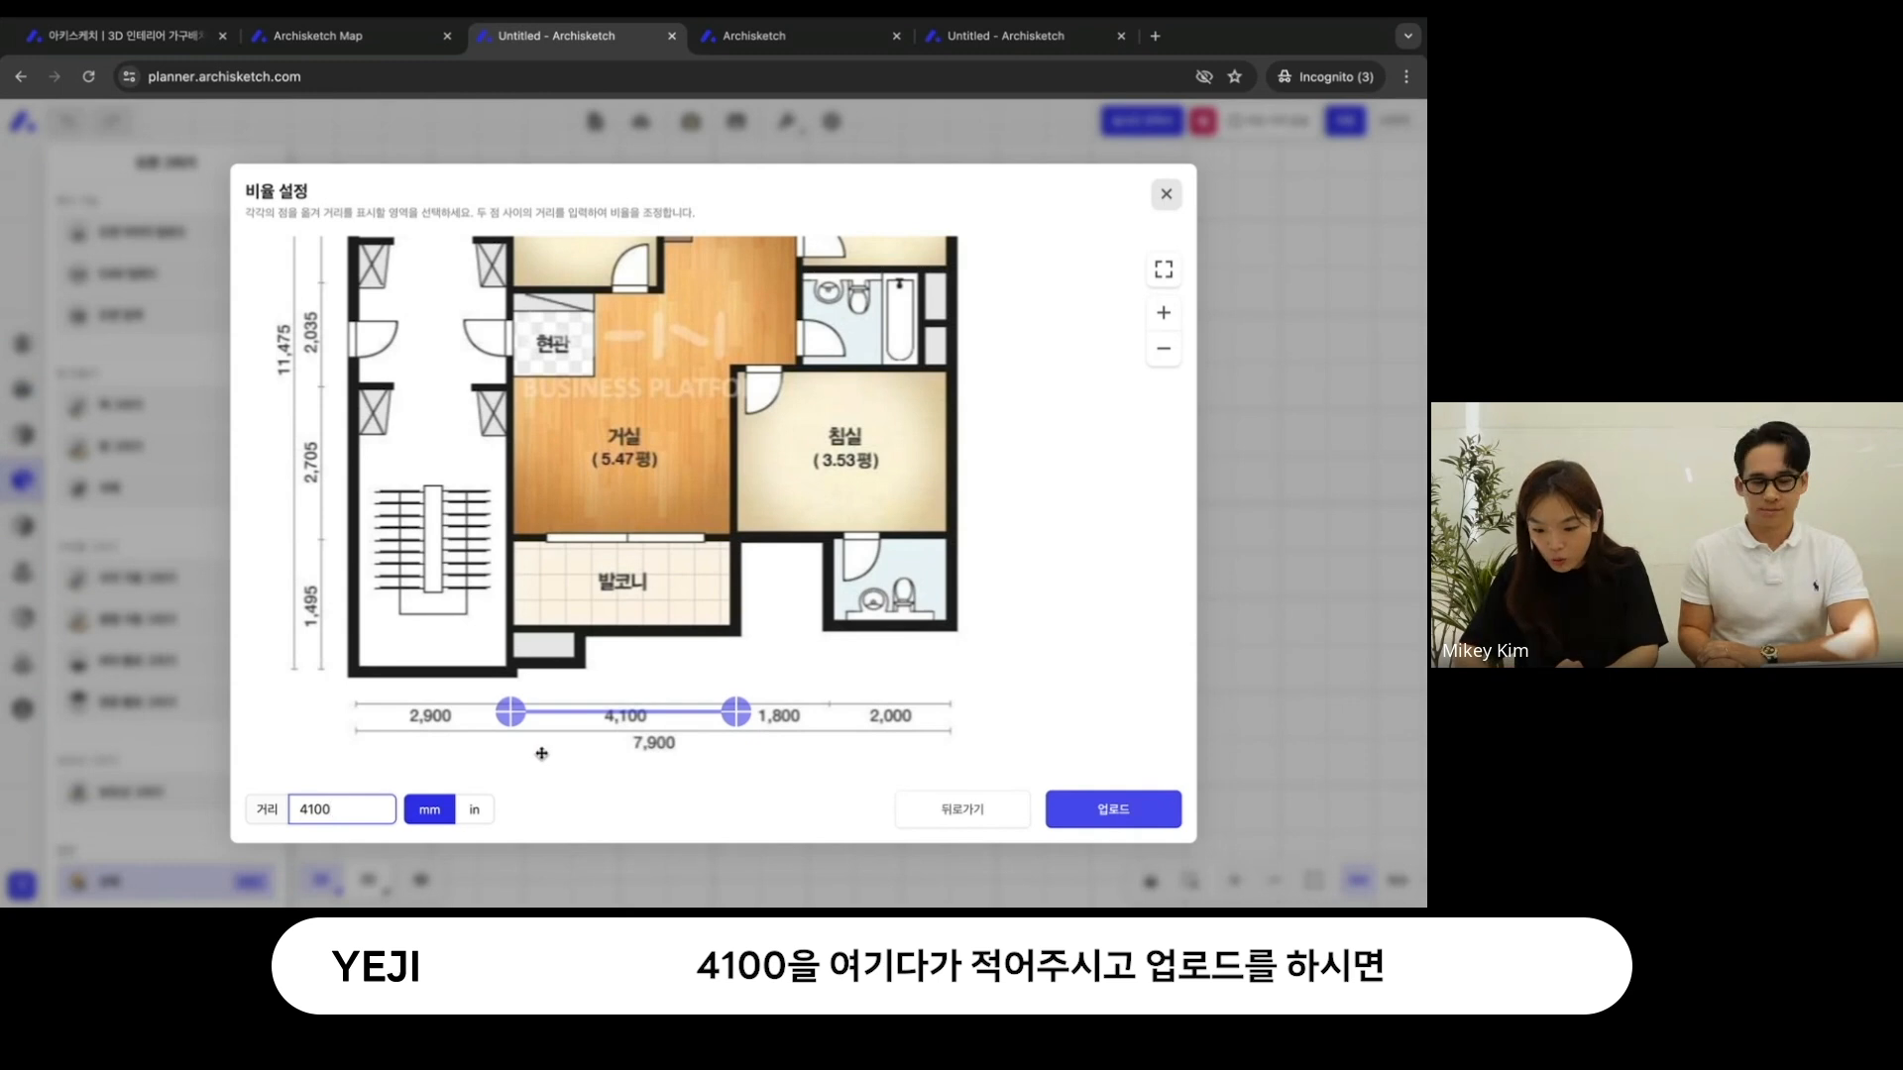
{"action": "left_click", "coordinate": [1096, 802]}
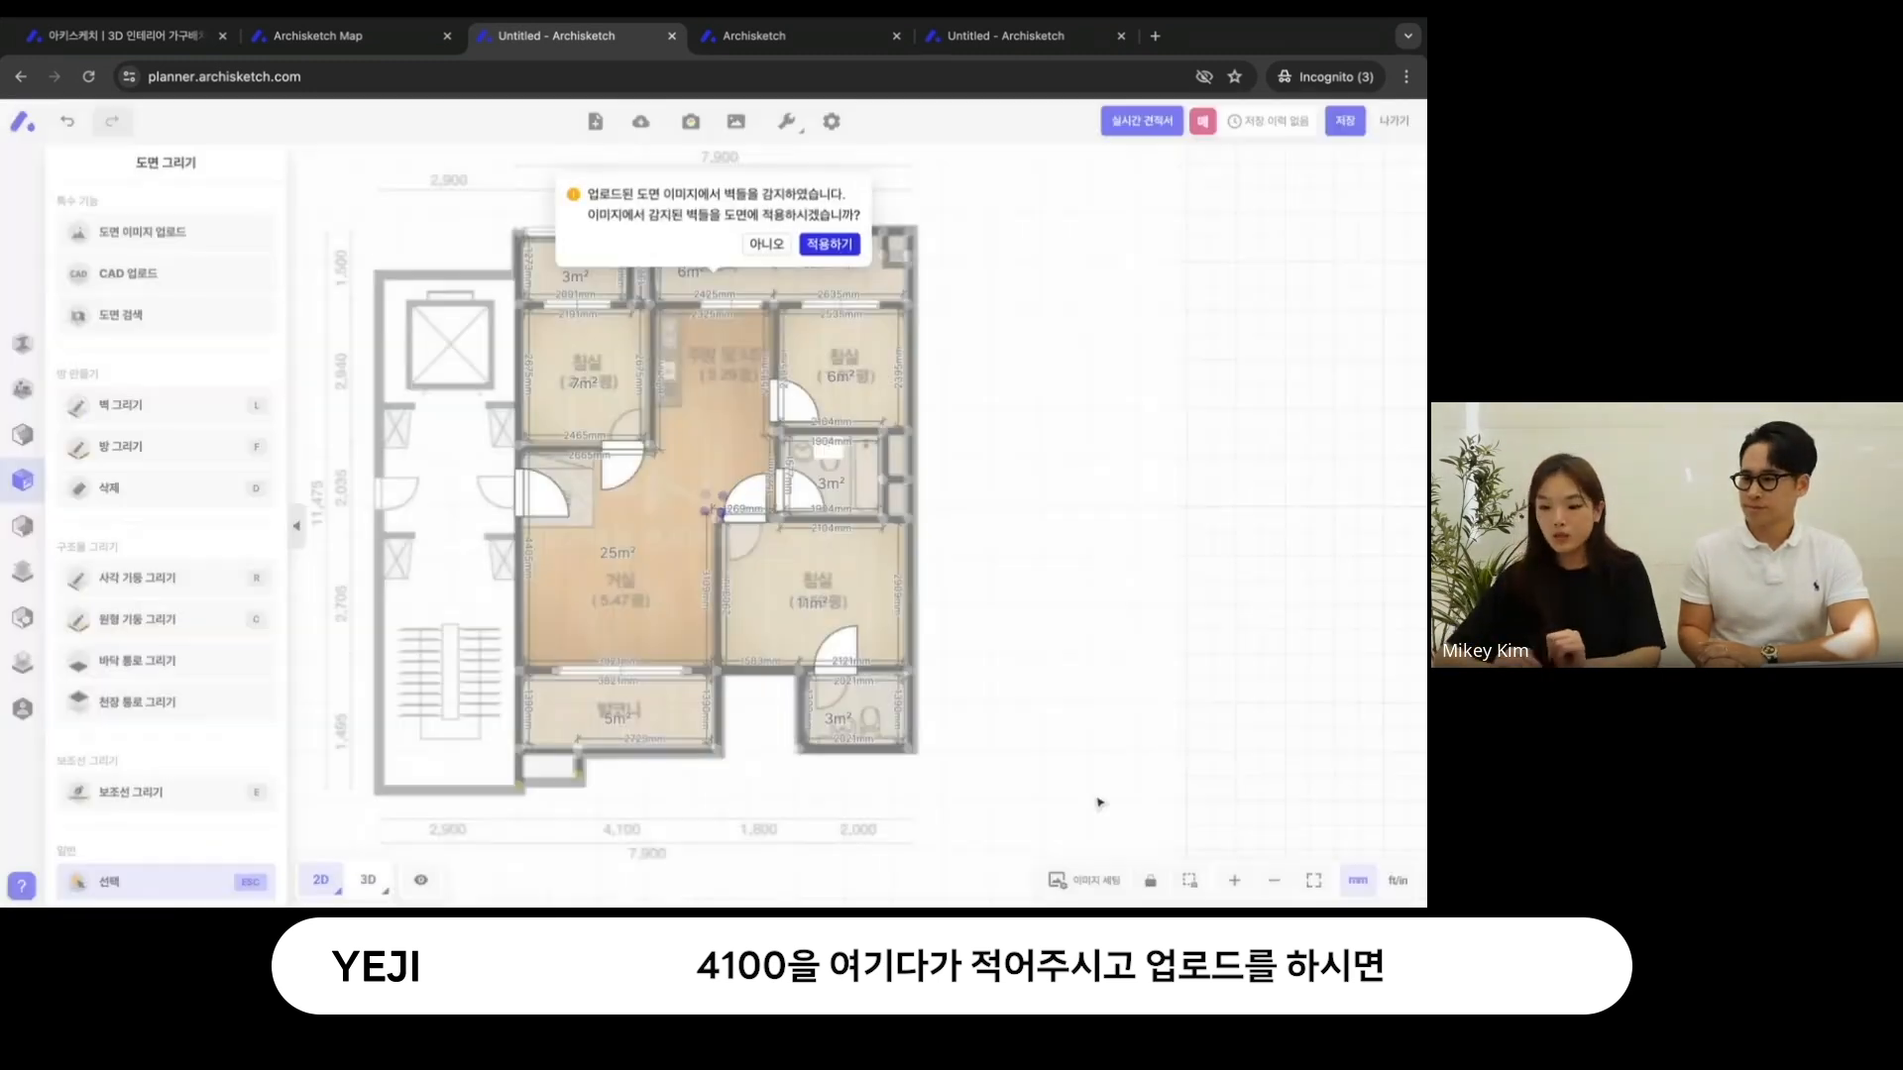
- Apply the detected walls to the plan and inspect them in 3D with the floor plan image hidden
{"action": "left_click", "coordinate": [830, 246]}
{"action": "left_click", "coordinate": [367, 879]}
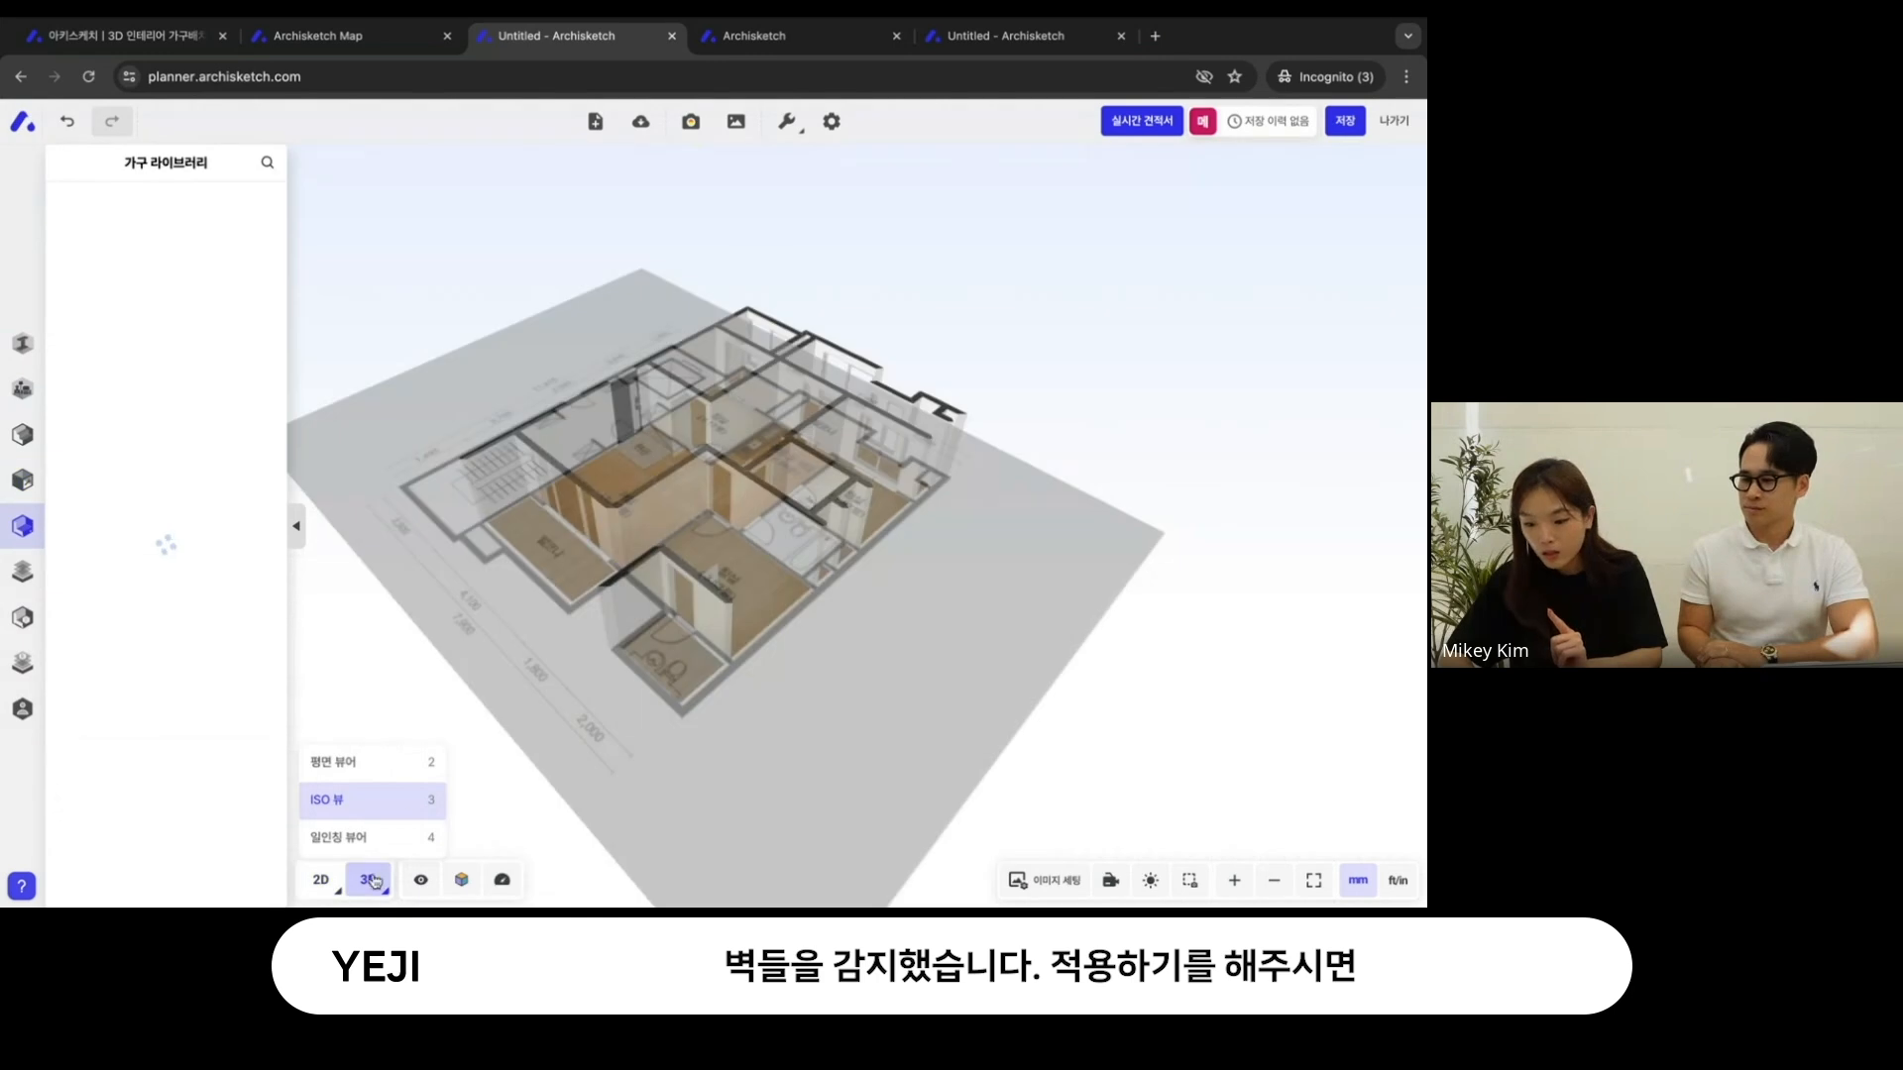
{"action": "left_click", "coordinate": [1058, 880]}
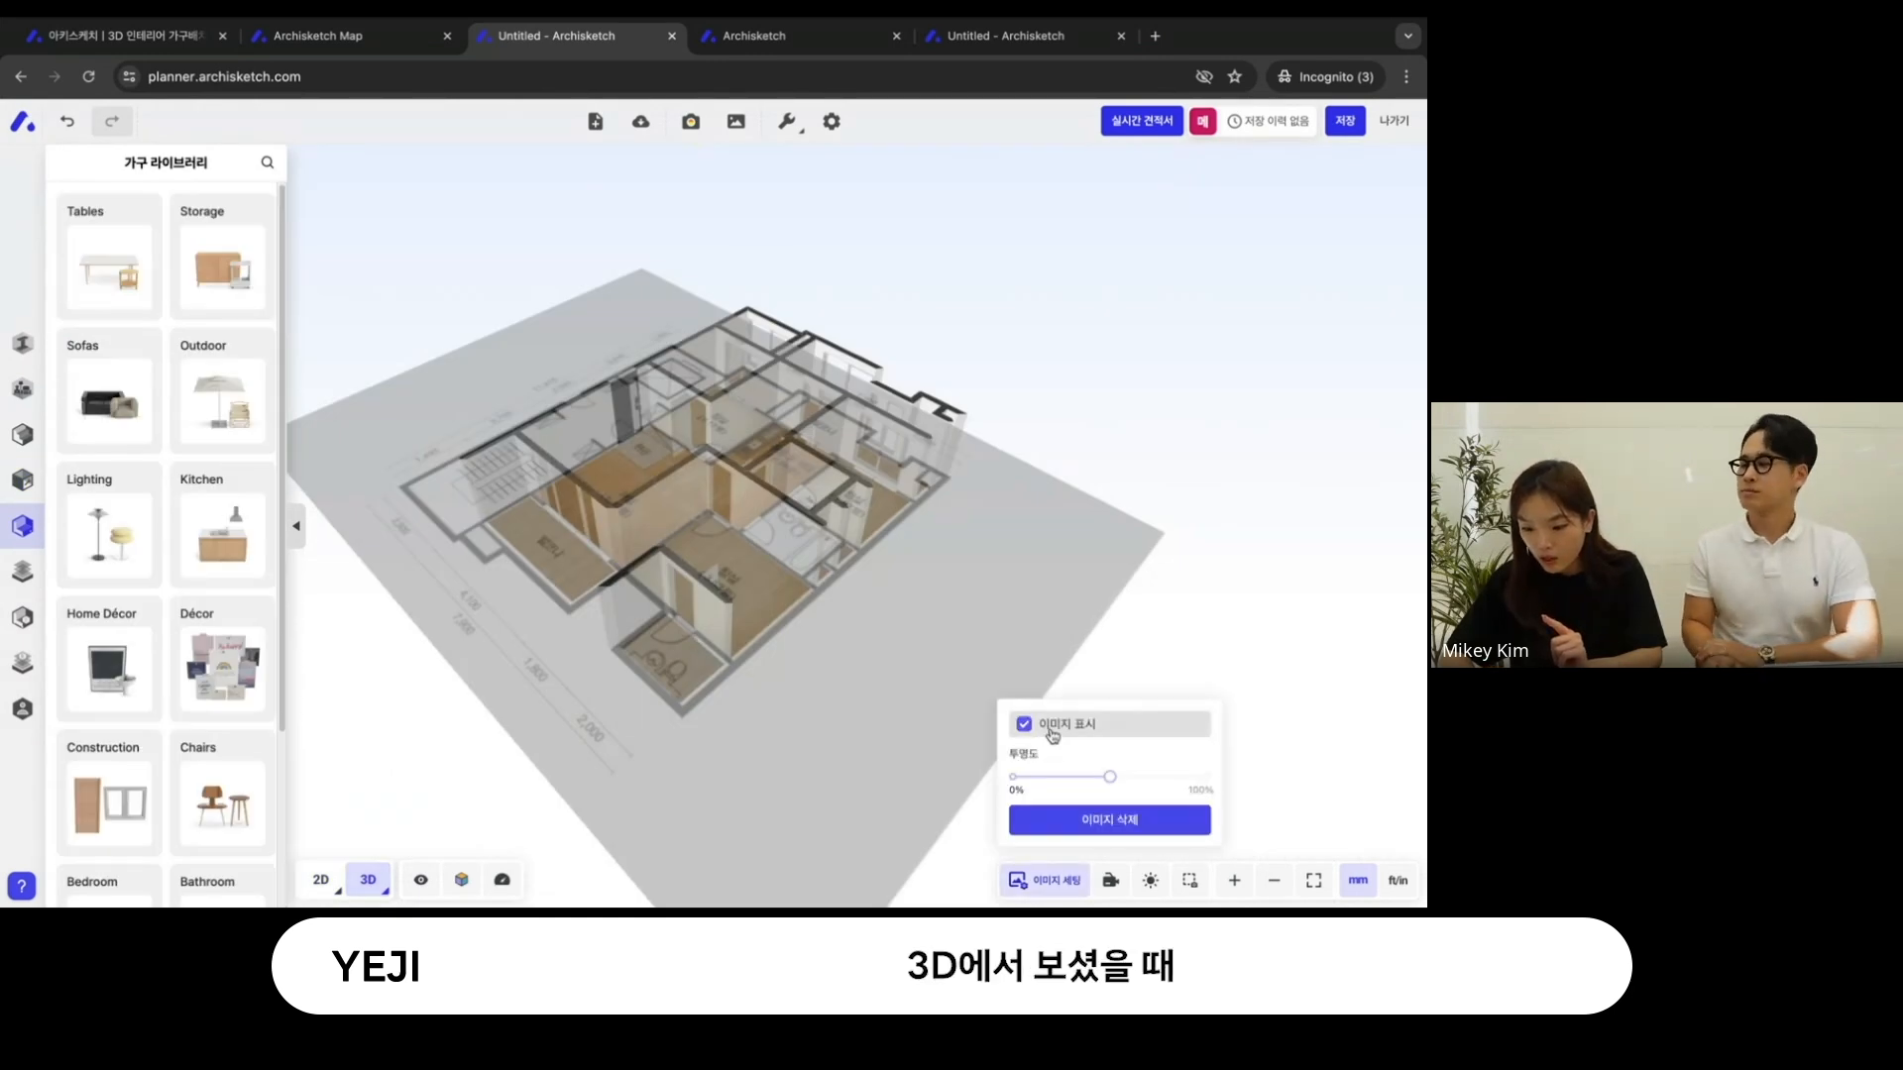
{"action": "left_click", "coordinate": [1024, 723]}
{"action": "scroll", "coordinate": [950, 600], "scroll_direction": "up", "scroll_amount": 3}
{"action": "left_click_drag", "start_coordinate": [949, 601], "coordinate": [671, 854]}
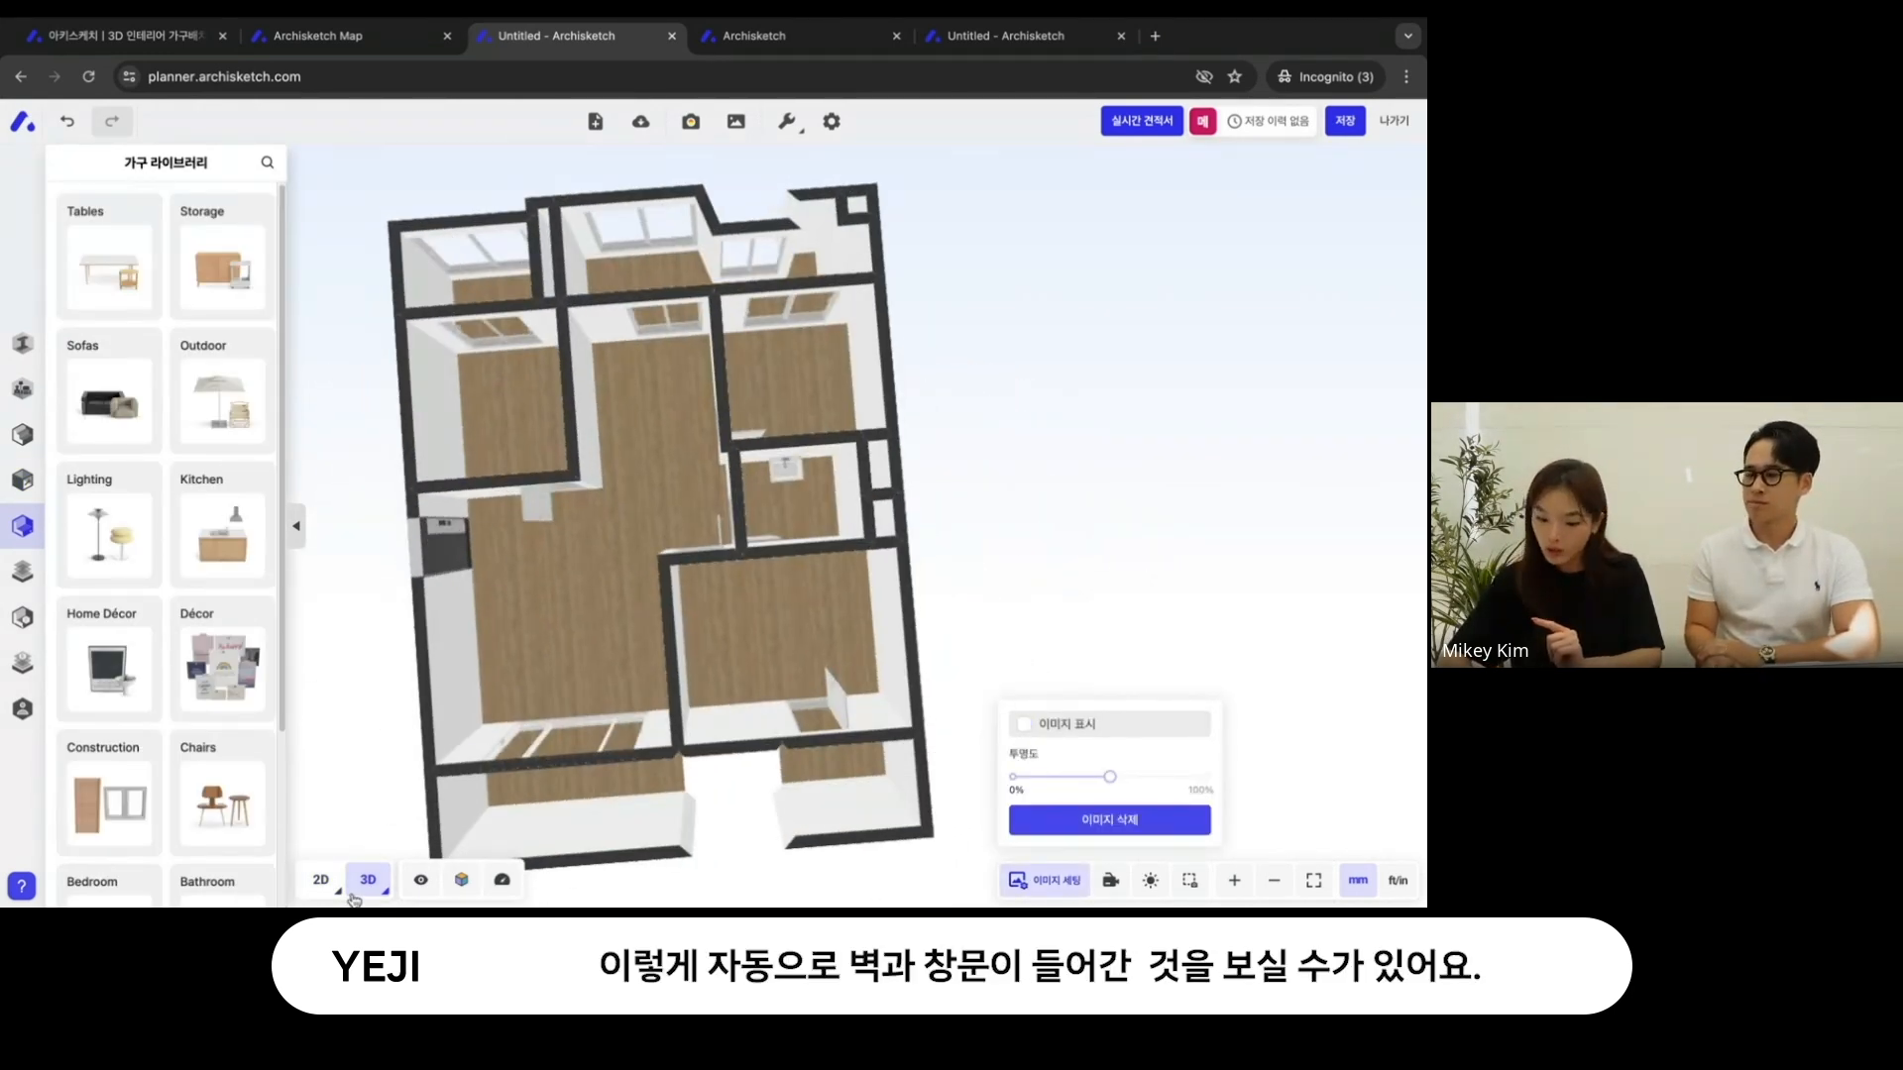
- Return to the 2D view, show the floor plan image again and lower its 투명도 value
{"action": "left_click", "coordinate": [320, 879]}
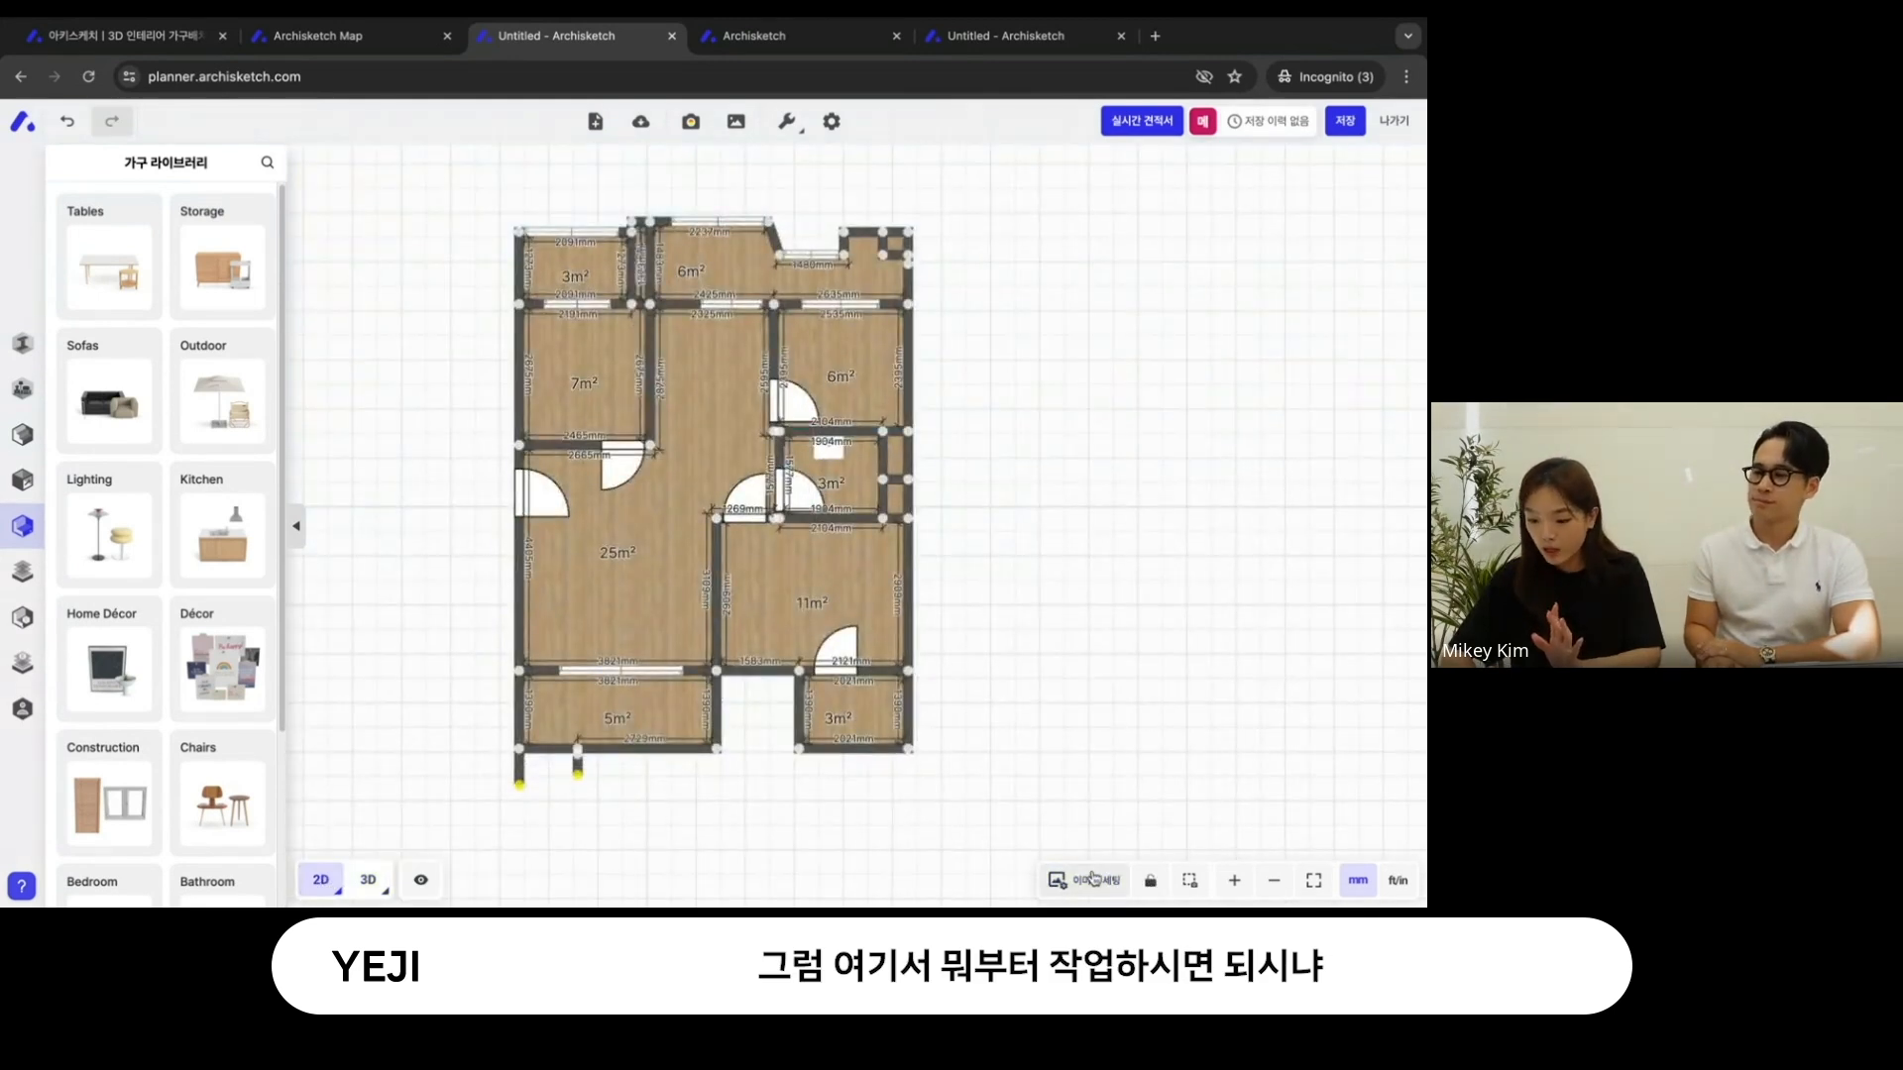
{"action": "left_click", "coordinate": [1085, 880]}
{"action": "left_click", "coordinate": [1023, 724]}
{"action": "left_click_drag", "start_coordinate": [1094, 785], "coordinate": [1076, 778]}
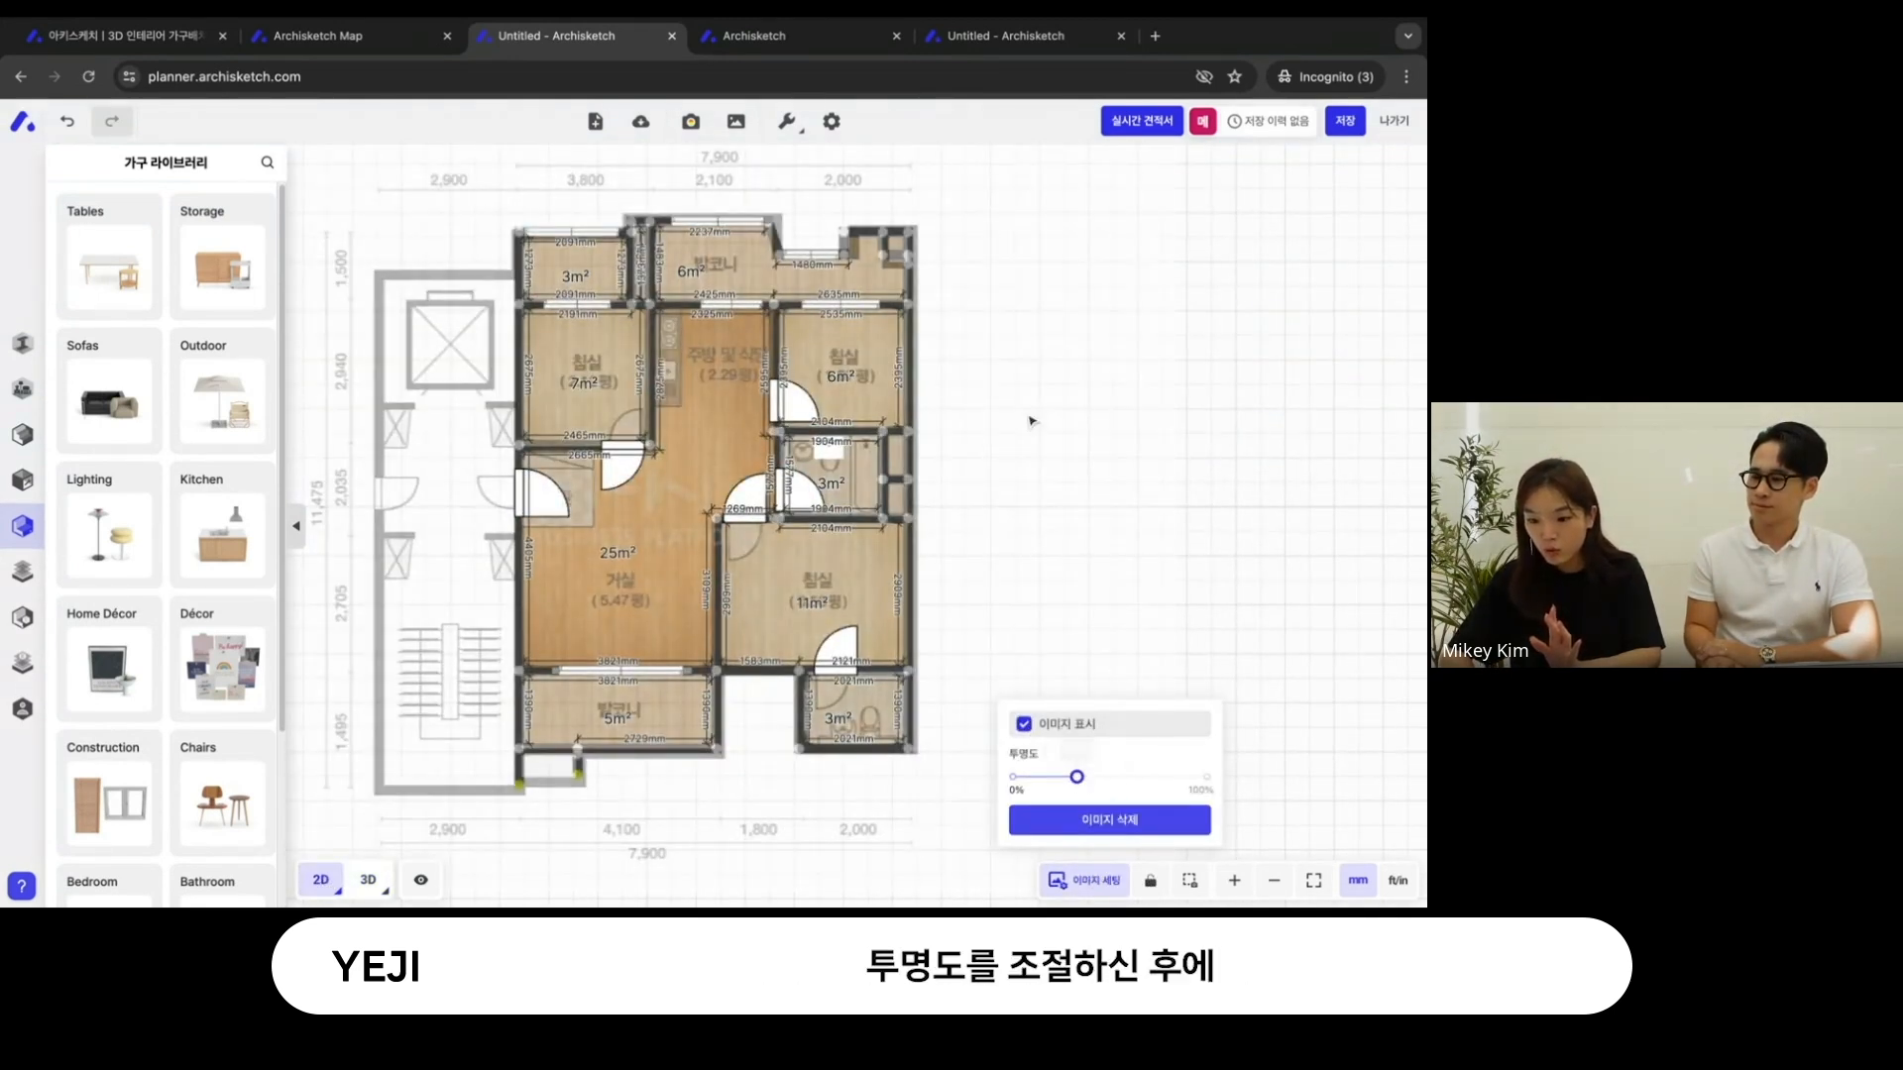
- Adjust the upper-right balcony's wall corners so the walls follow the outline in the floor plan image
{"action": "scroll", "coordinate": [782, 384], "scroll_direction": "up", "scroll_amount": 5}
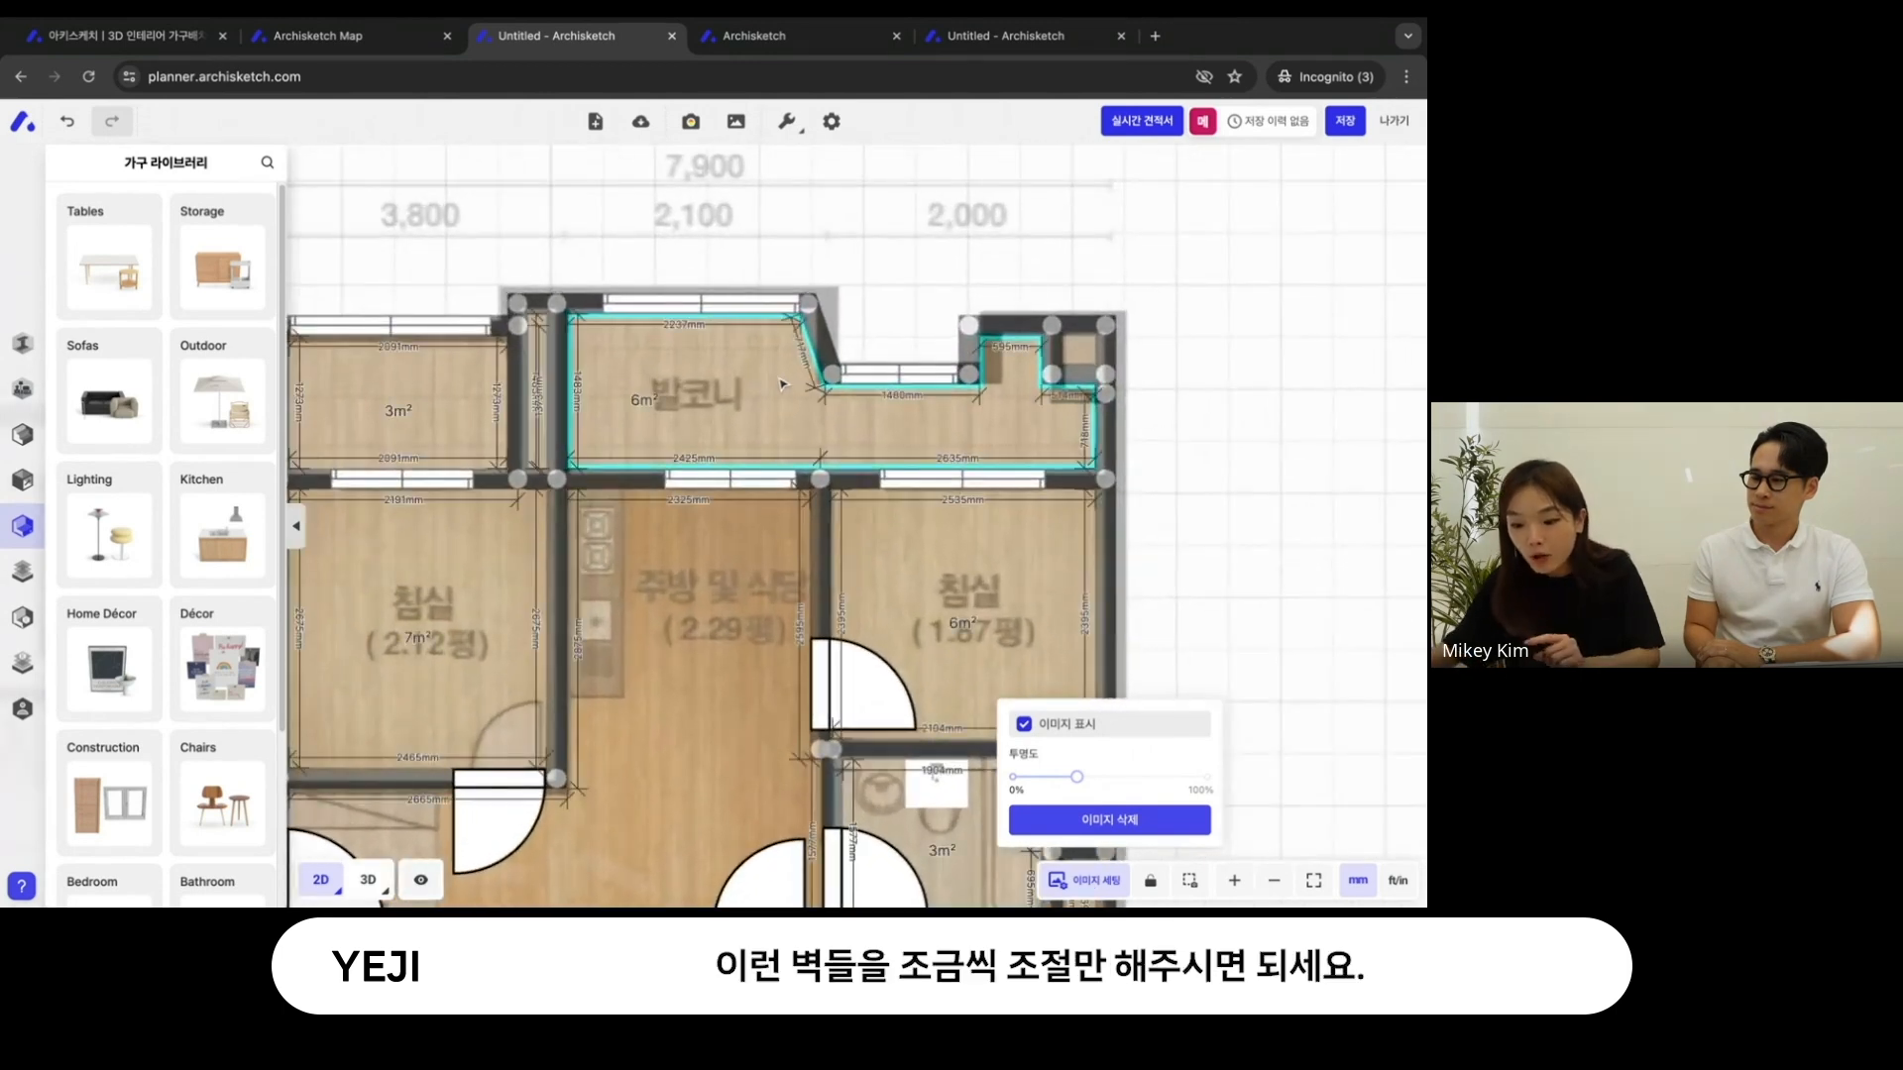
{"action": "left_click_drag", "start_coordinate": [808, 302], "coordinate": [832, 302]}
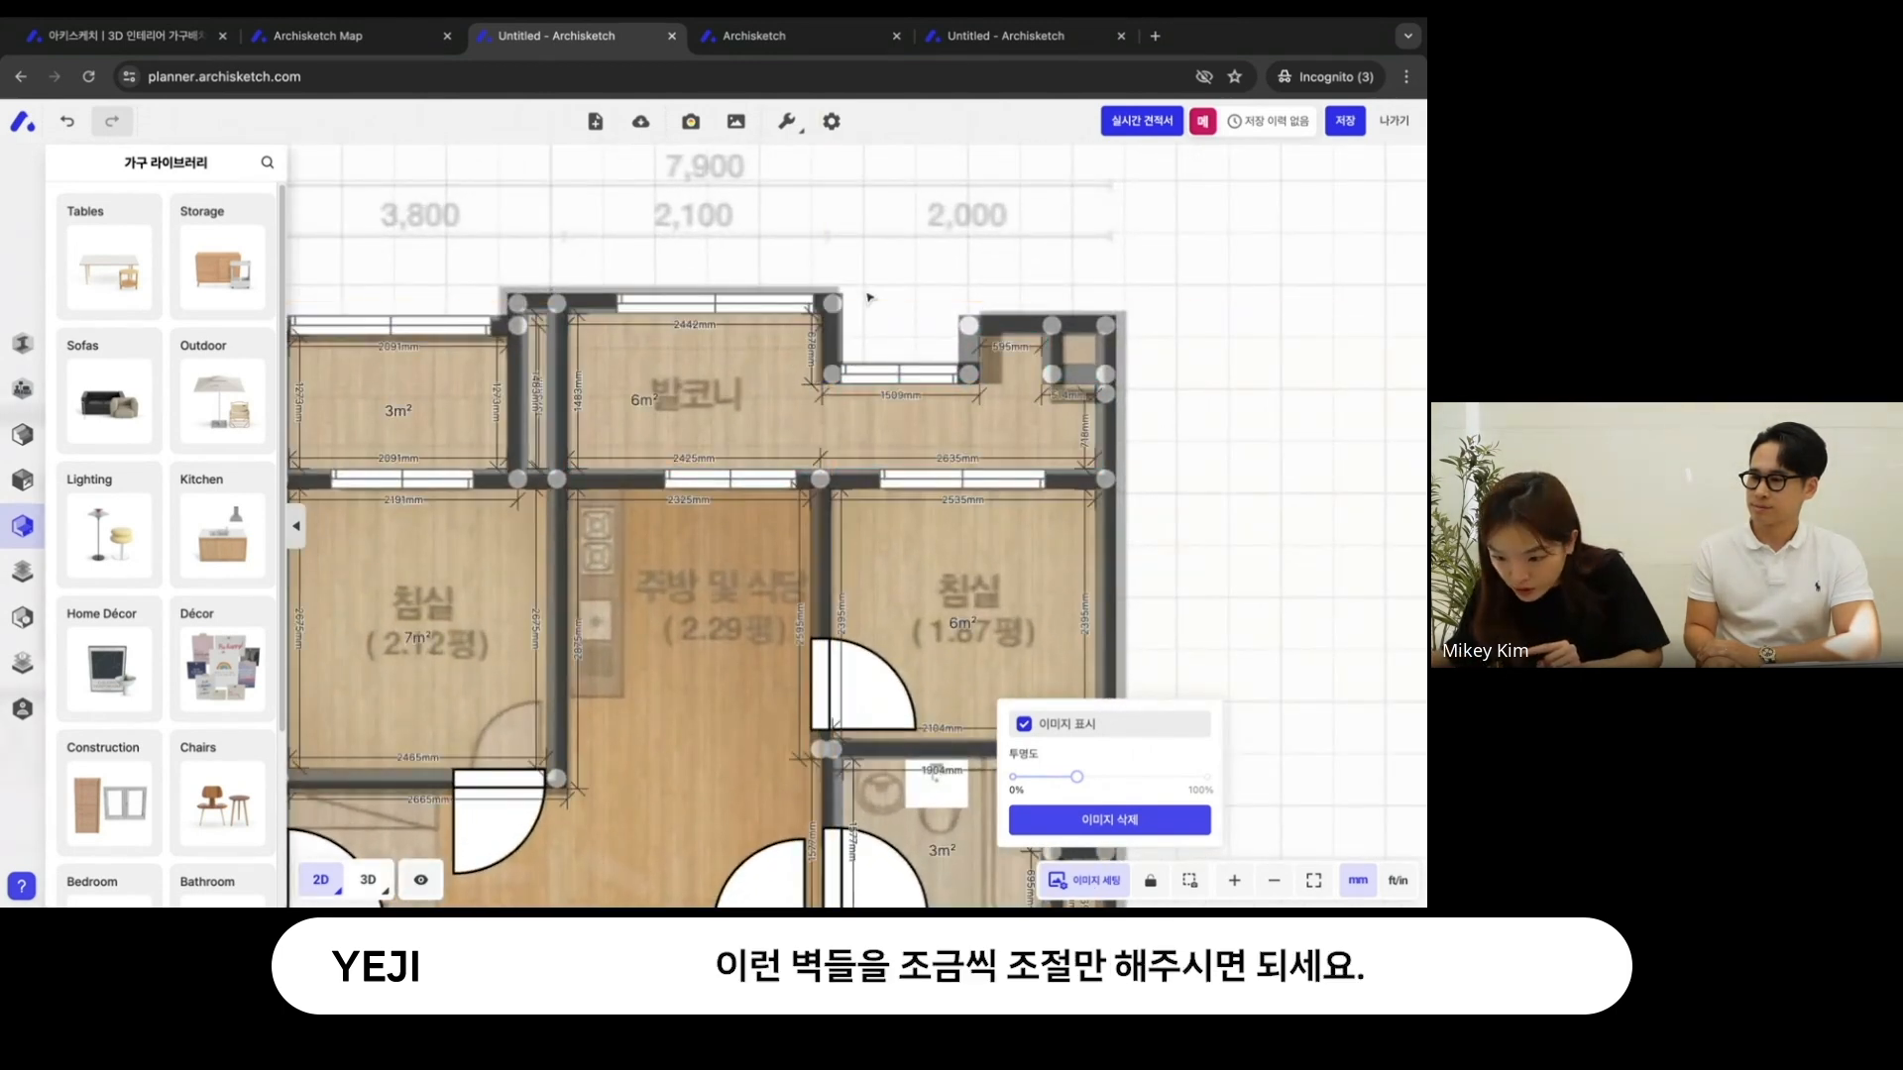
{"action": "scroll", "coordinate": [867, 297], "scroll_direction": "up", "scroll_amount": 2}
{"action": "left_click", "coordinate": [953, 374]}
{"action": "left_click_drag", "start_coordinate": [952, 376], "coordinate": [1054, 422]}
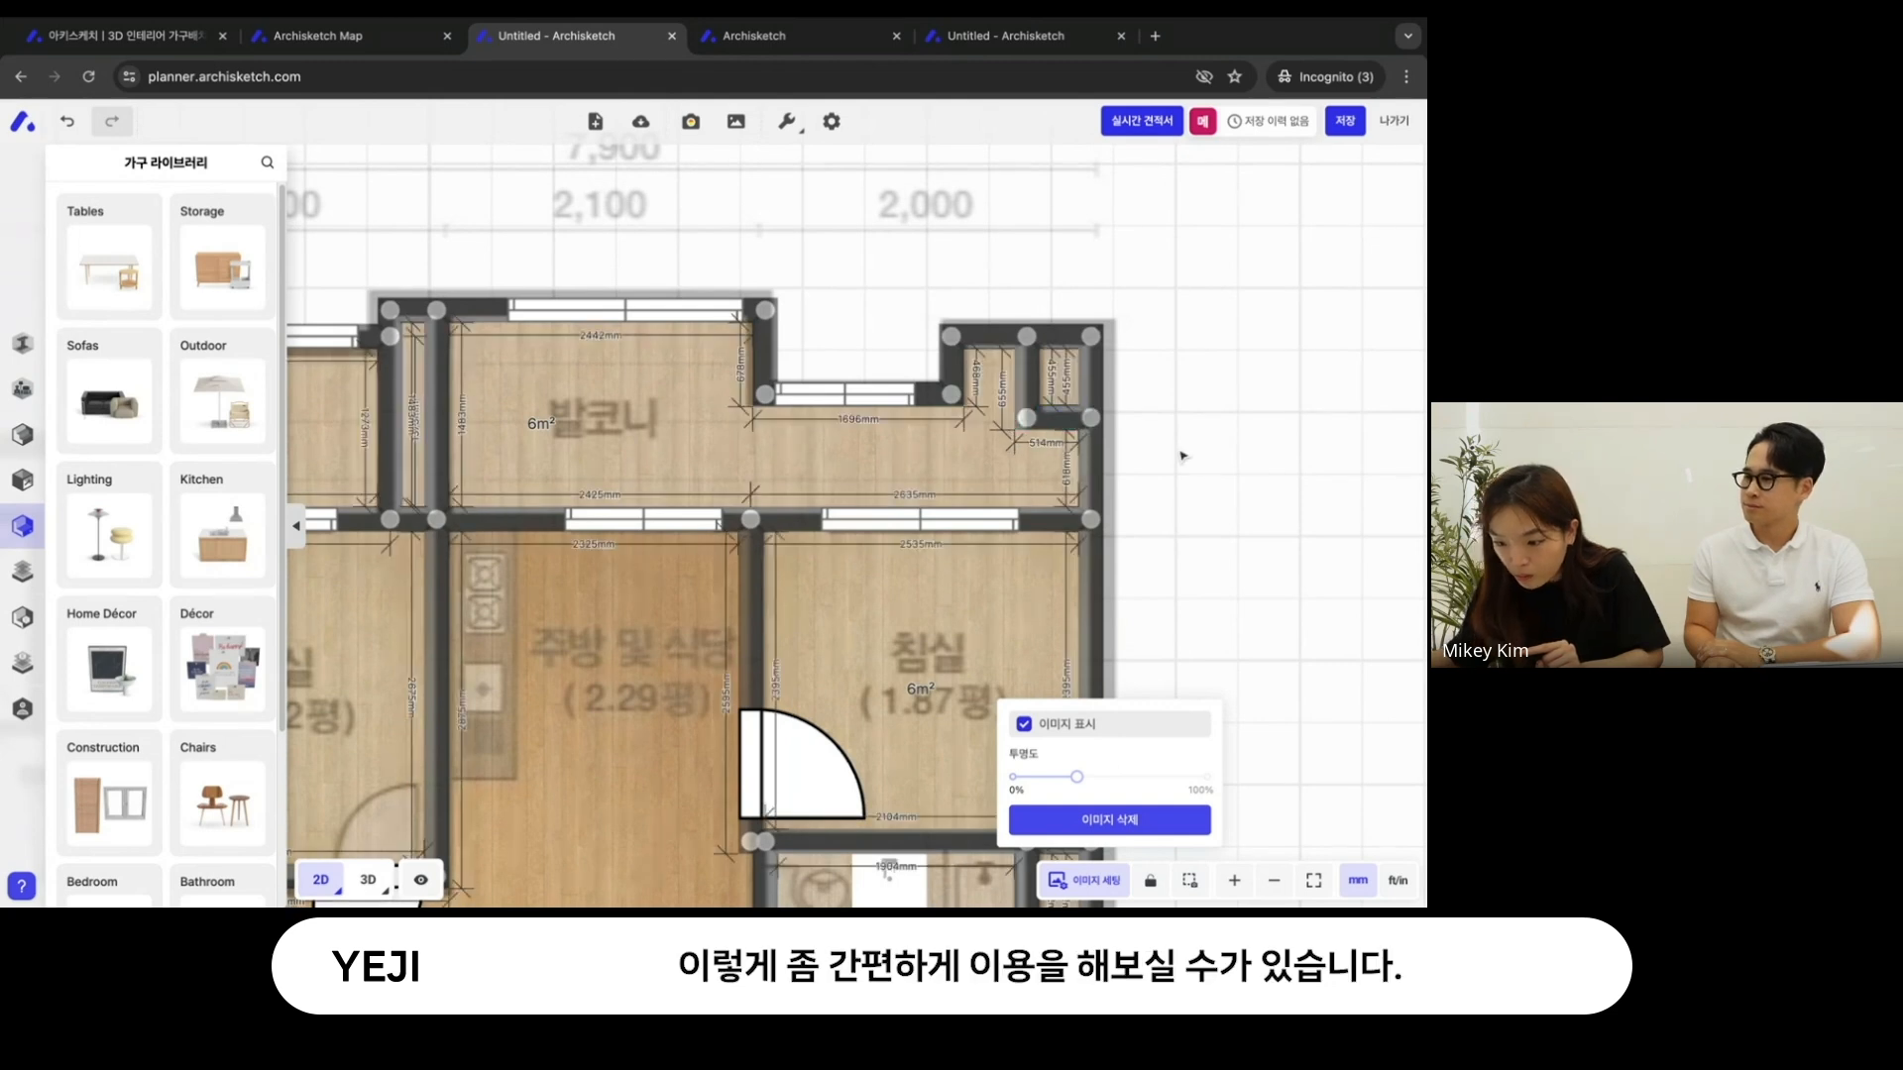
{"action": "scroll", "coordinate": [1181, 456], "scroll_direction": "down", "scroll_amount": 8}
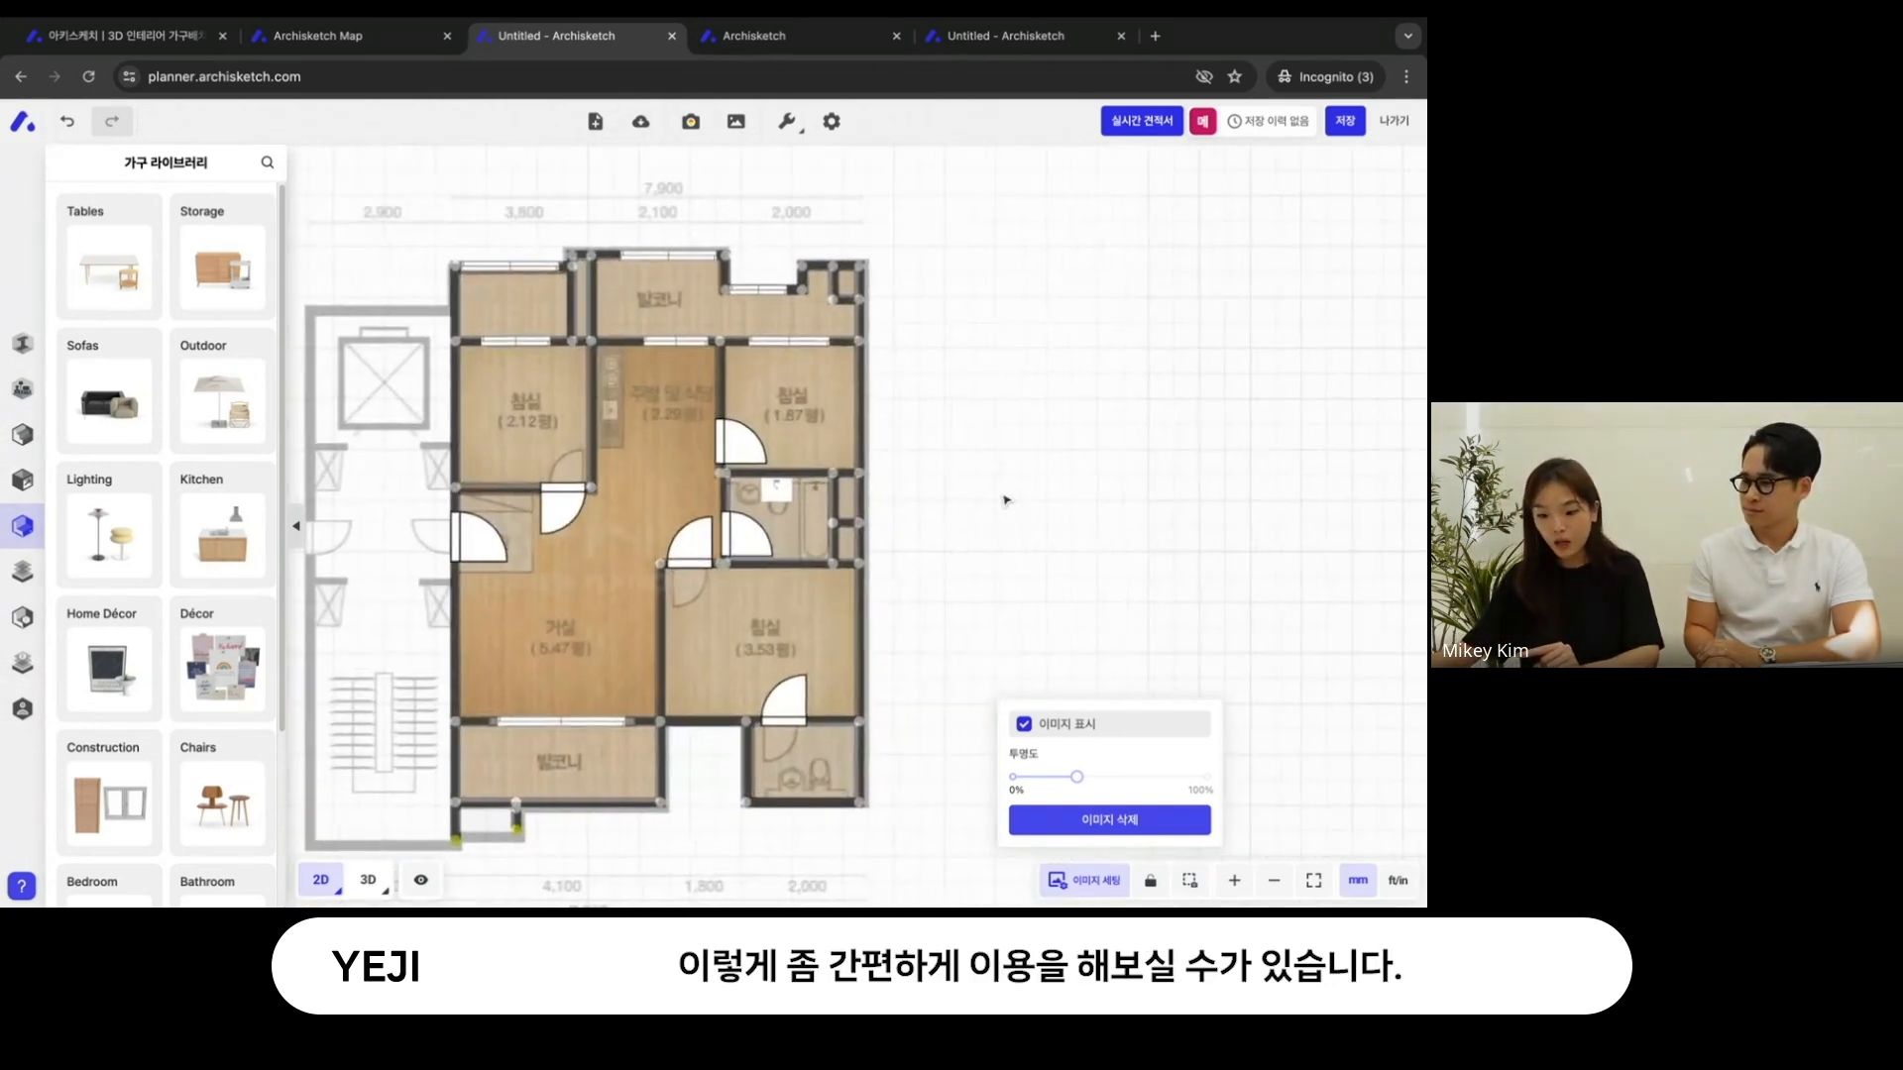
- Name the large 25 m² central space 거실
{"action": "left_click", "coordinate": [705, 416]}
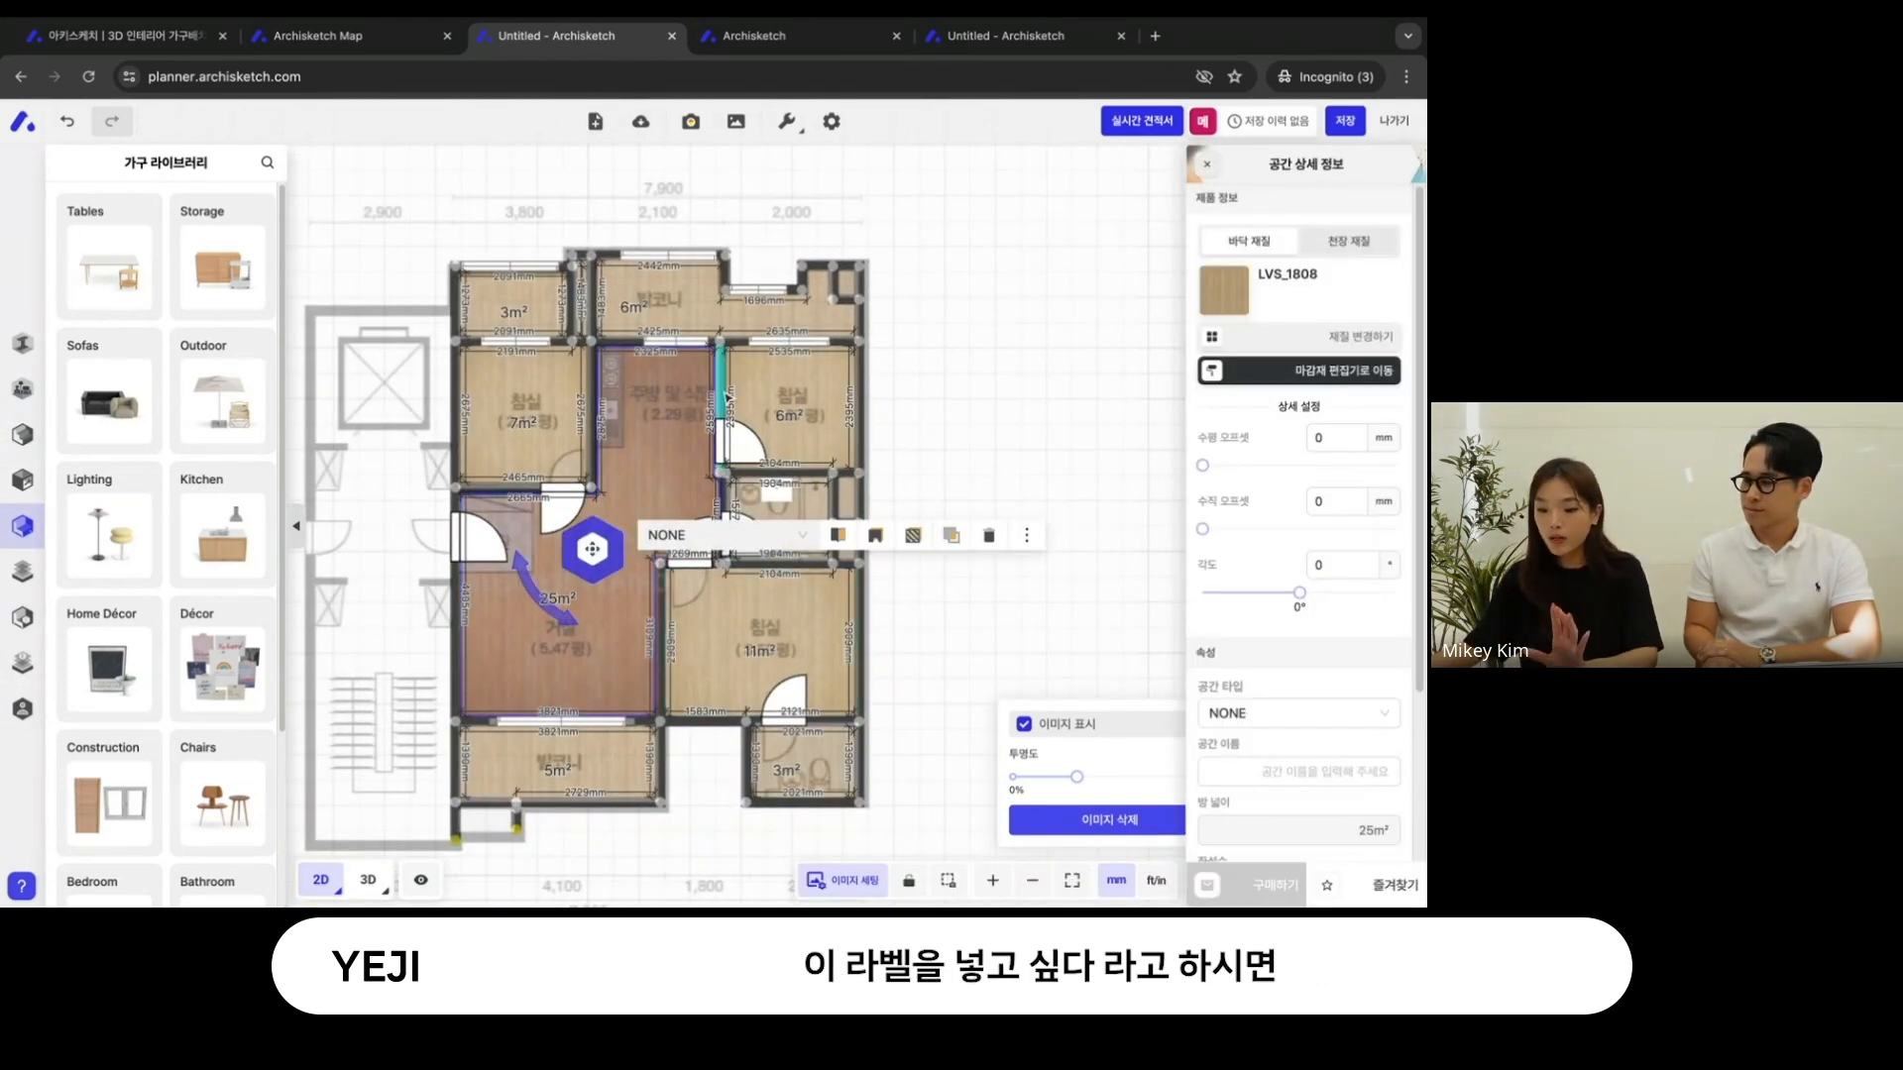
{"action": "left_click_drag", "start_coordinate": [956, 373], "coordinate": [948, 337]}
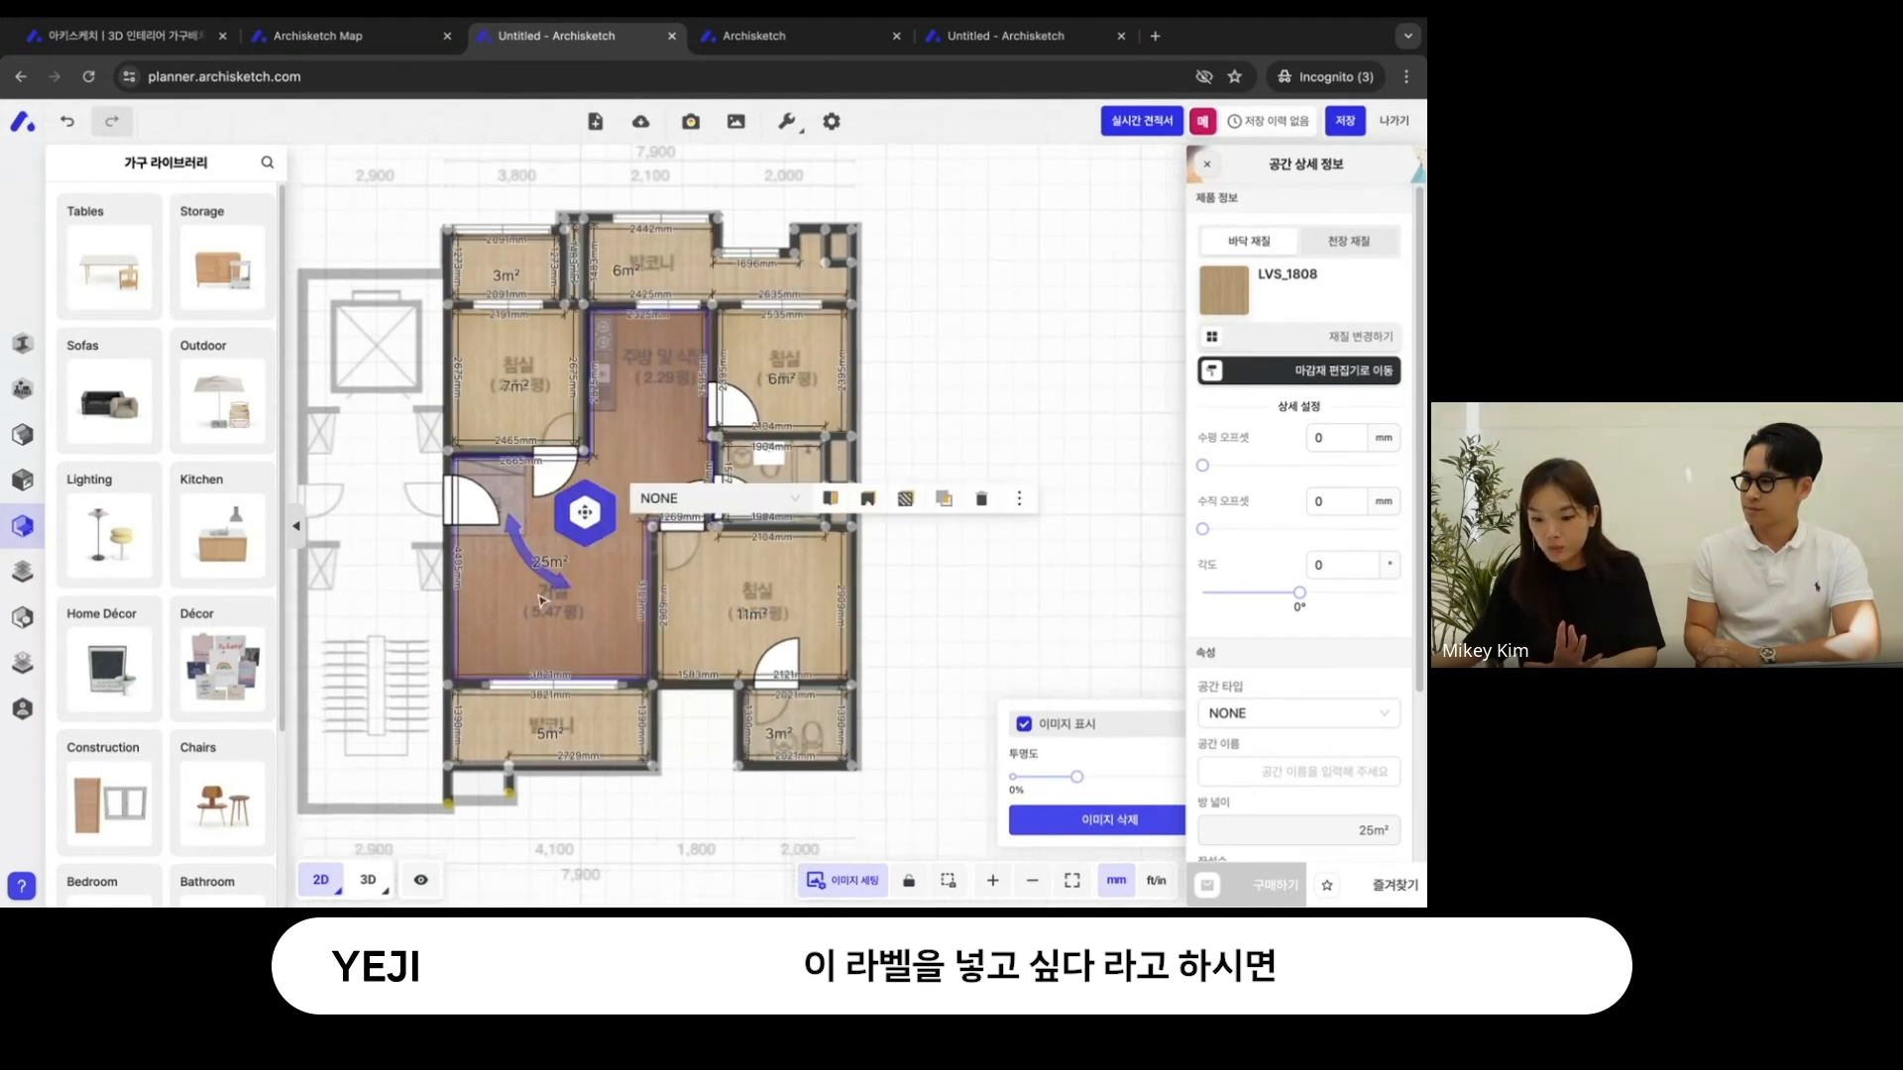
{"action": "left_click", "coordinate": [1366, 770]}
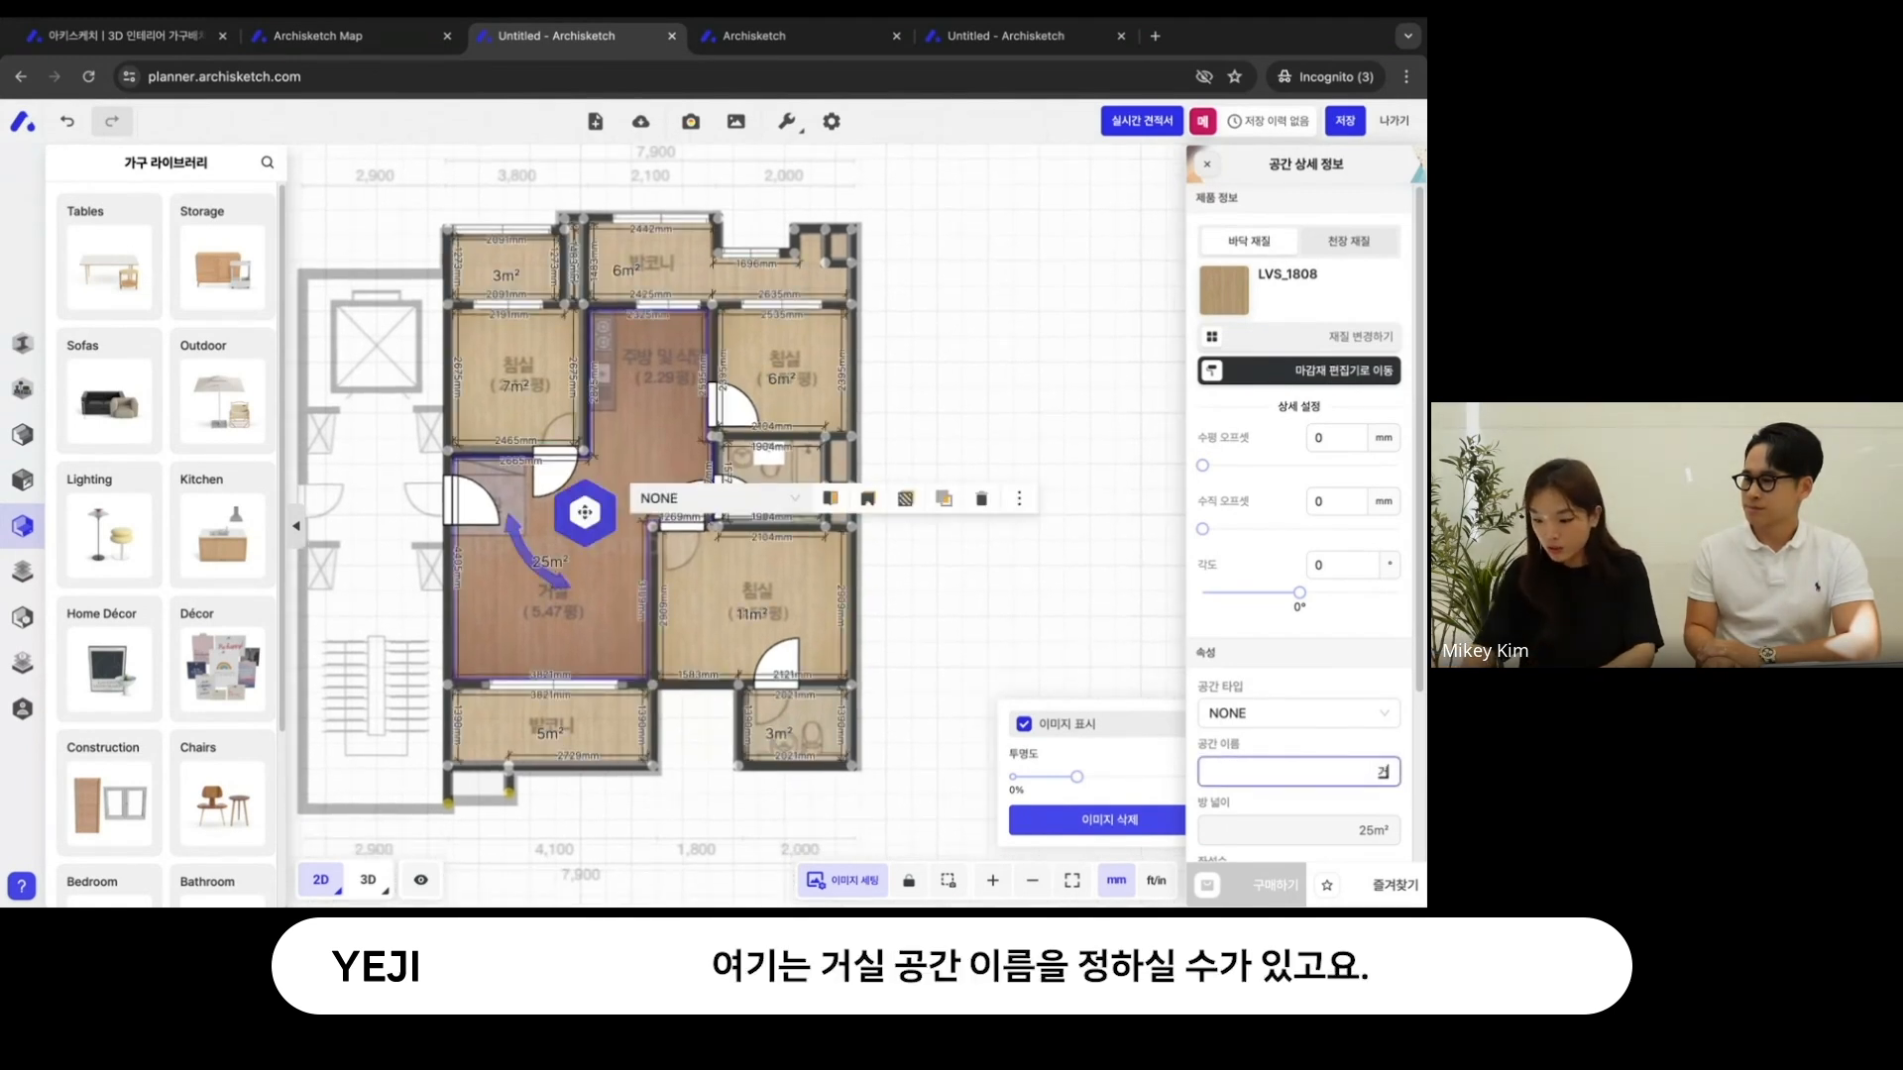
{"action": "left_click", "coordinate": [1107, 623]}
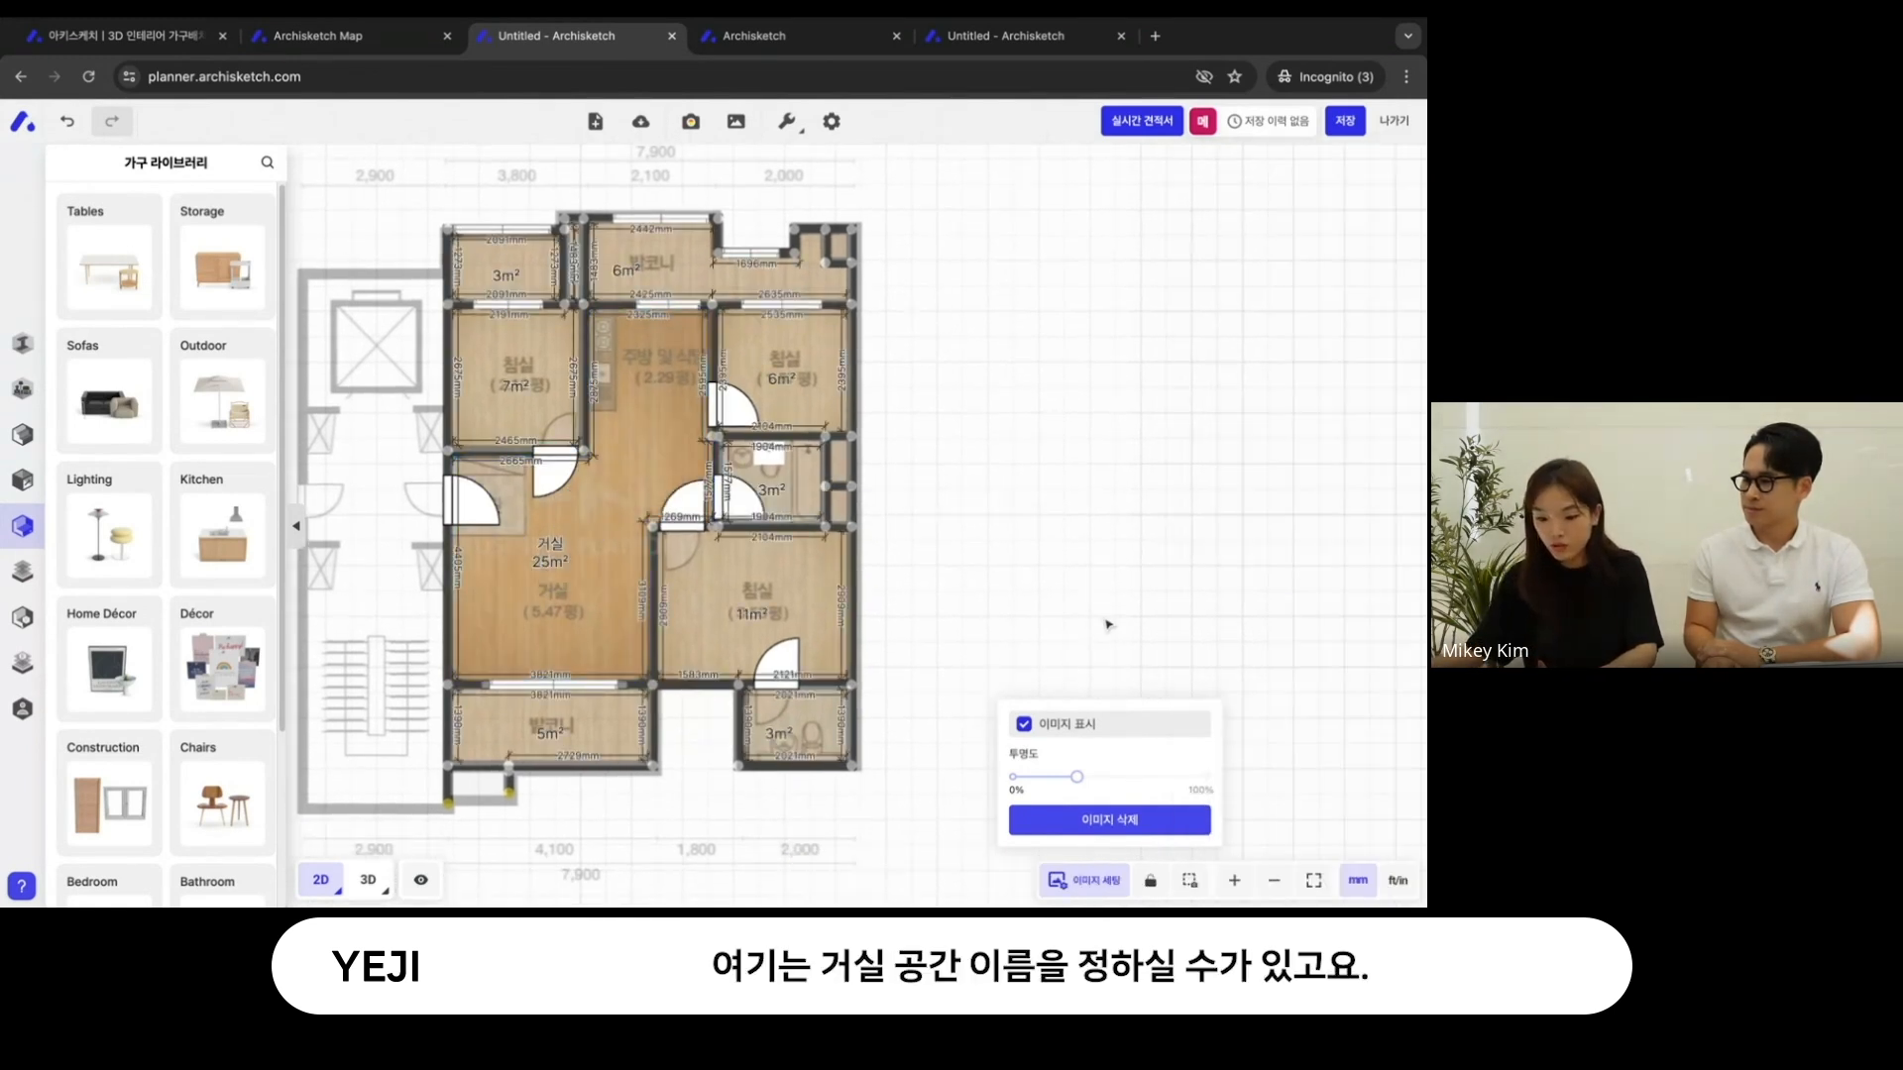
- Name the 6 m² bedroom below the upper-right balcony 첫째방
{"action": "left_click", "coordinate": [808, 373]}
{"action": "left_click", "coordinate": [1294, 775]}
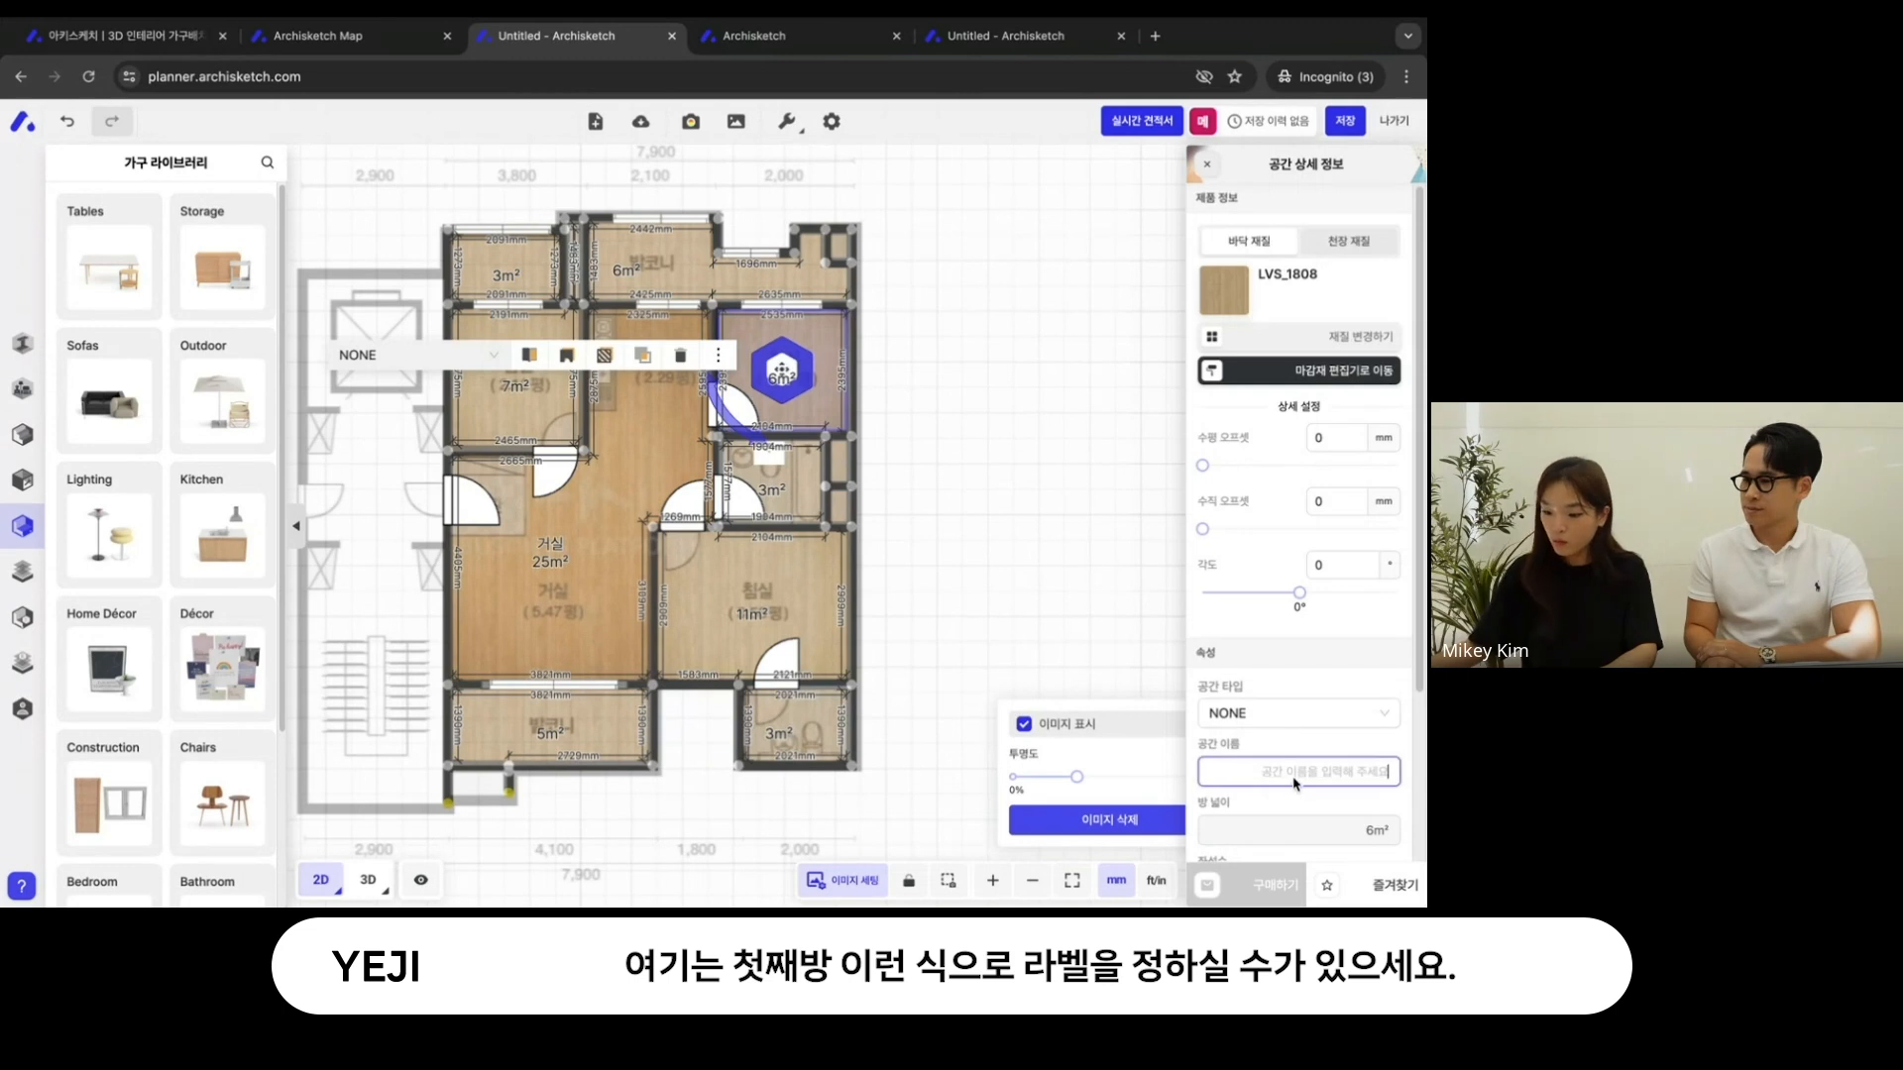
{"action": "type", "text": "첫째방"}
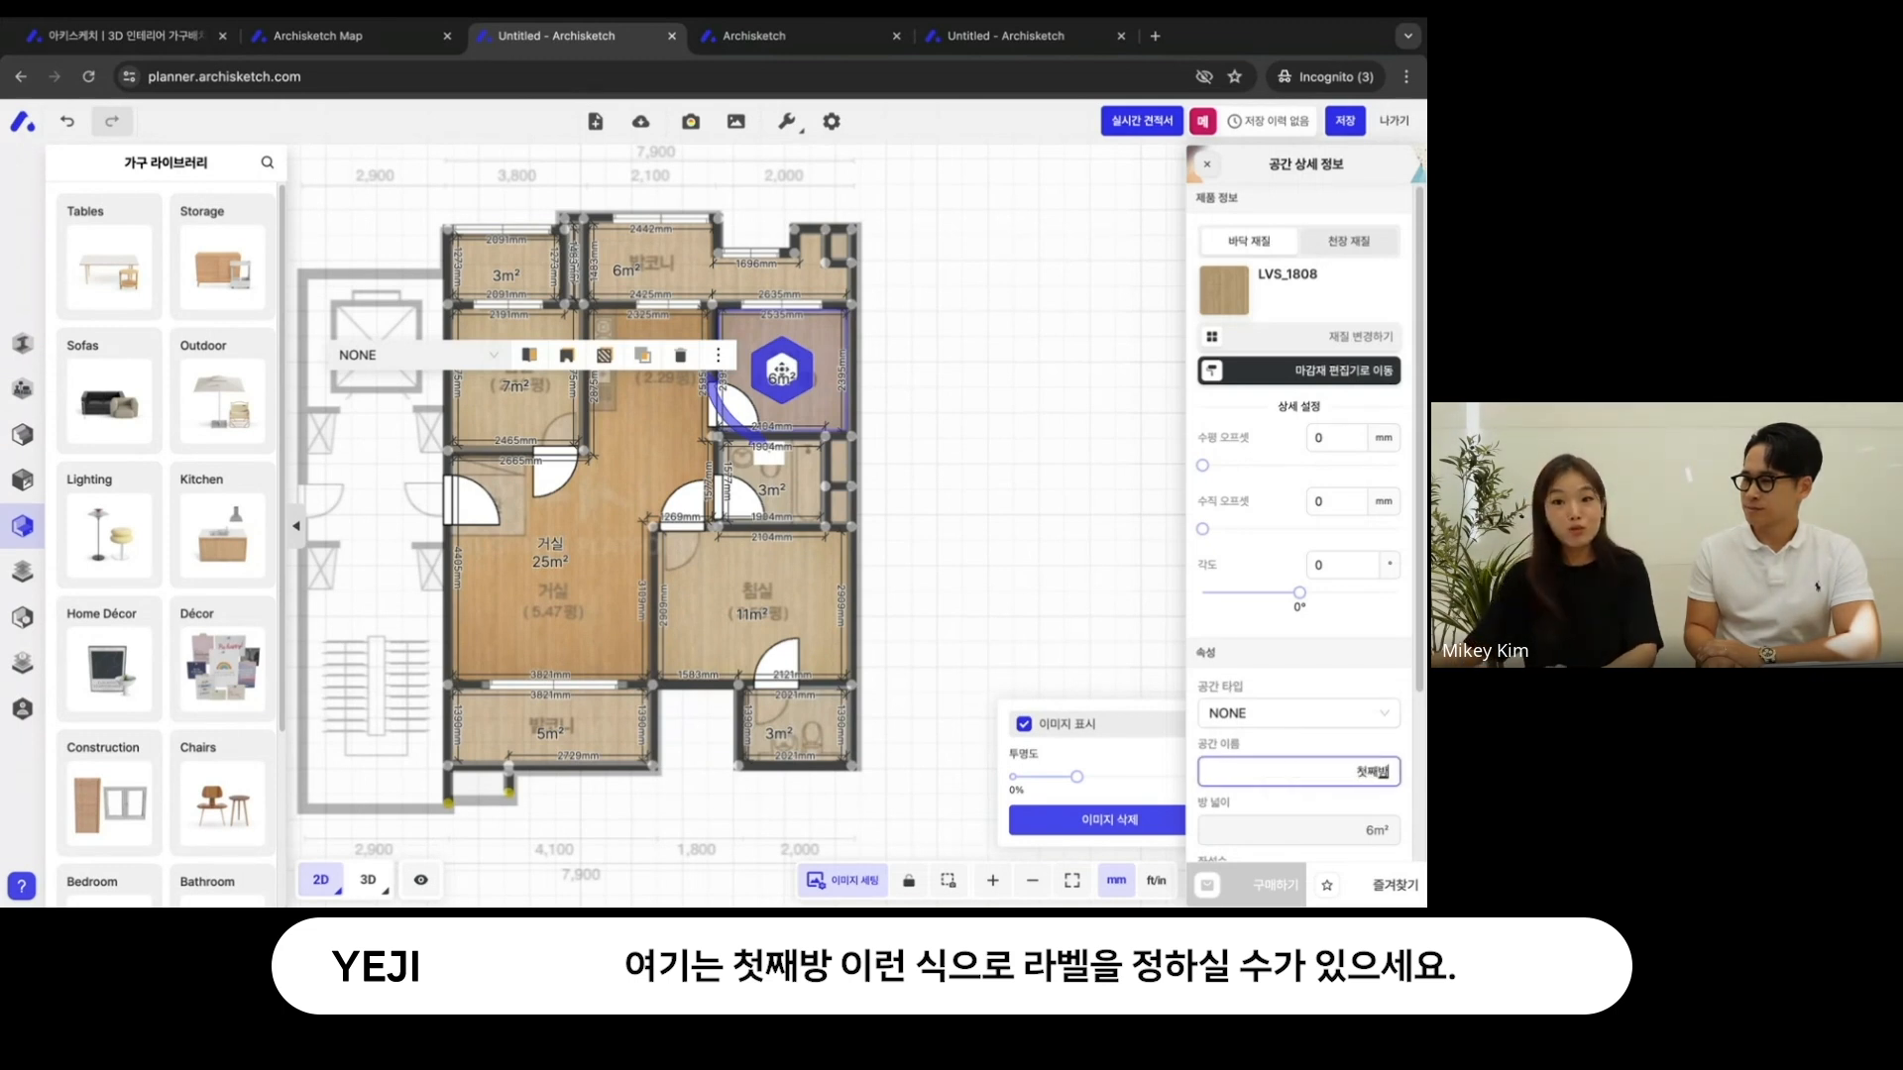
{"action": "left_click", "coordinate": [1116, 598]}
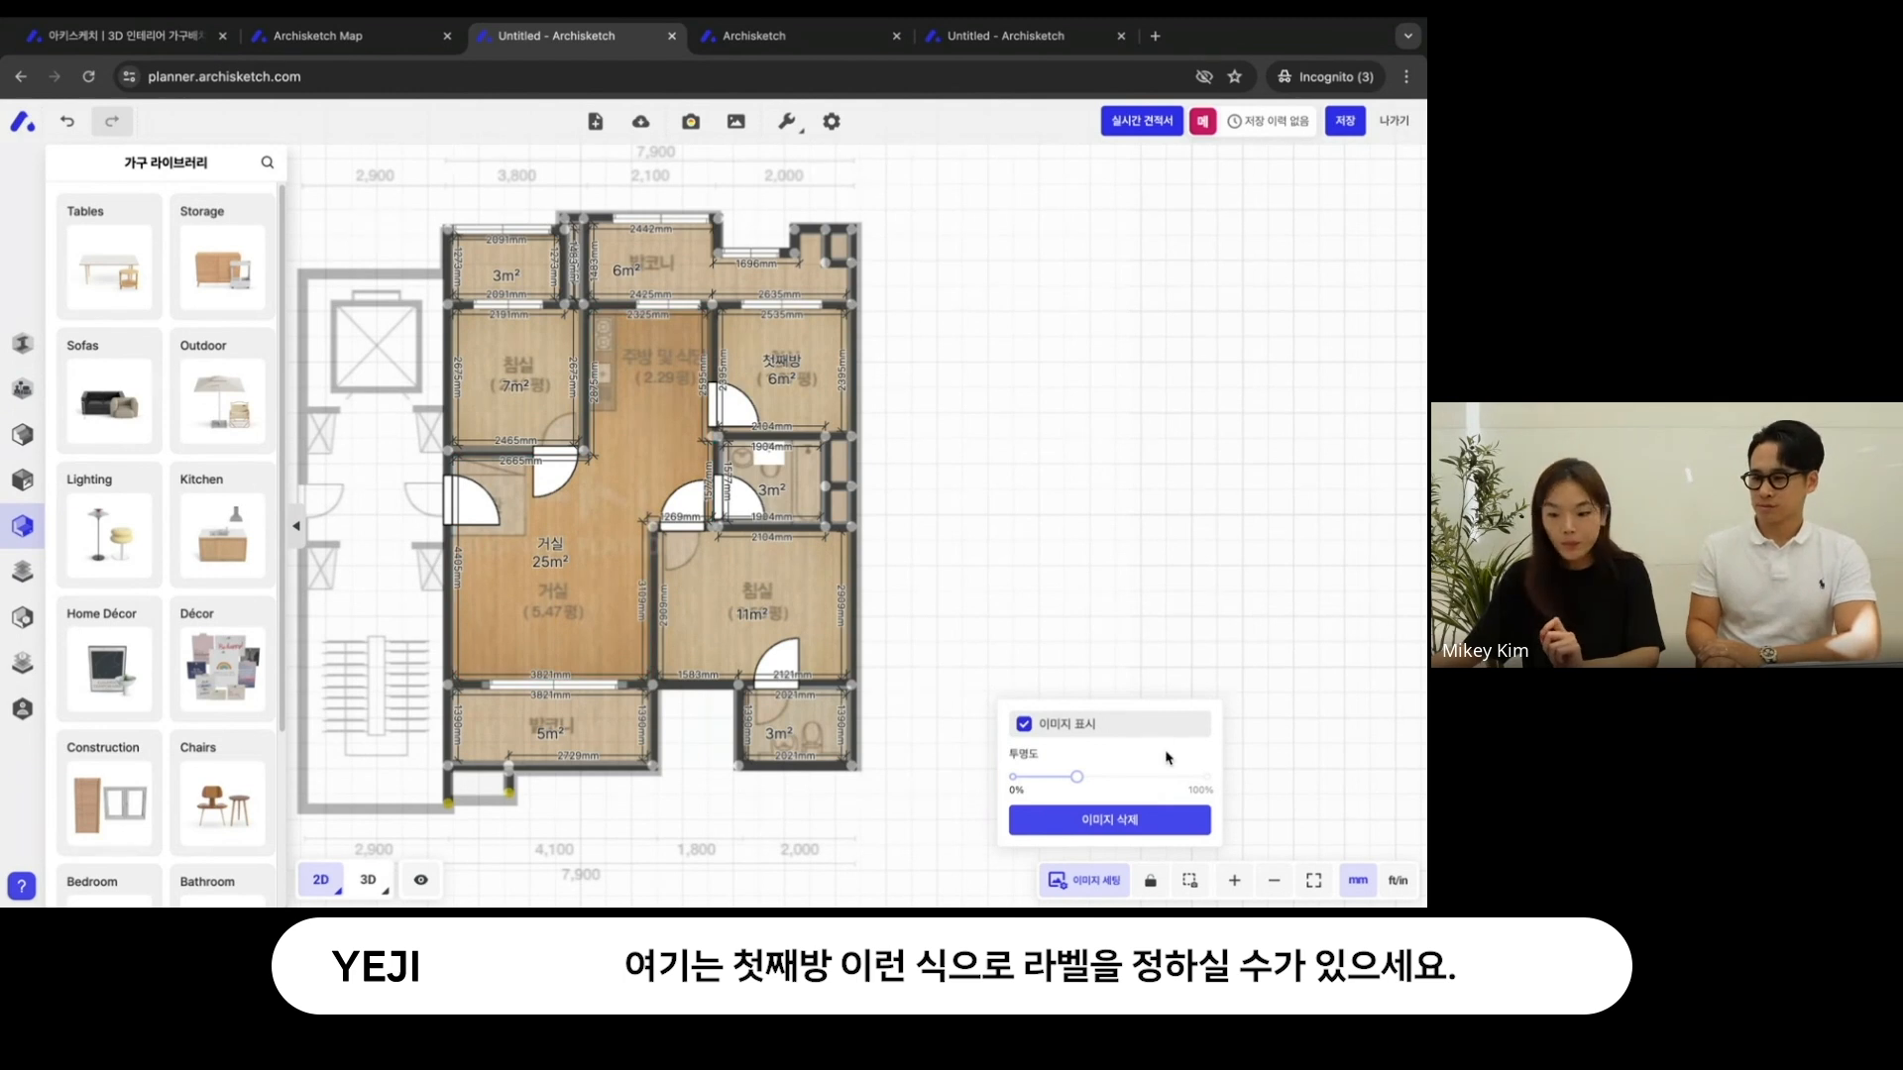
- Mirror the whole floor plan left to right and mirror it back to its original orientation
{"action": "left_click", "coordinate": [782, 123]}
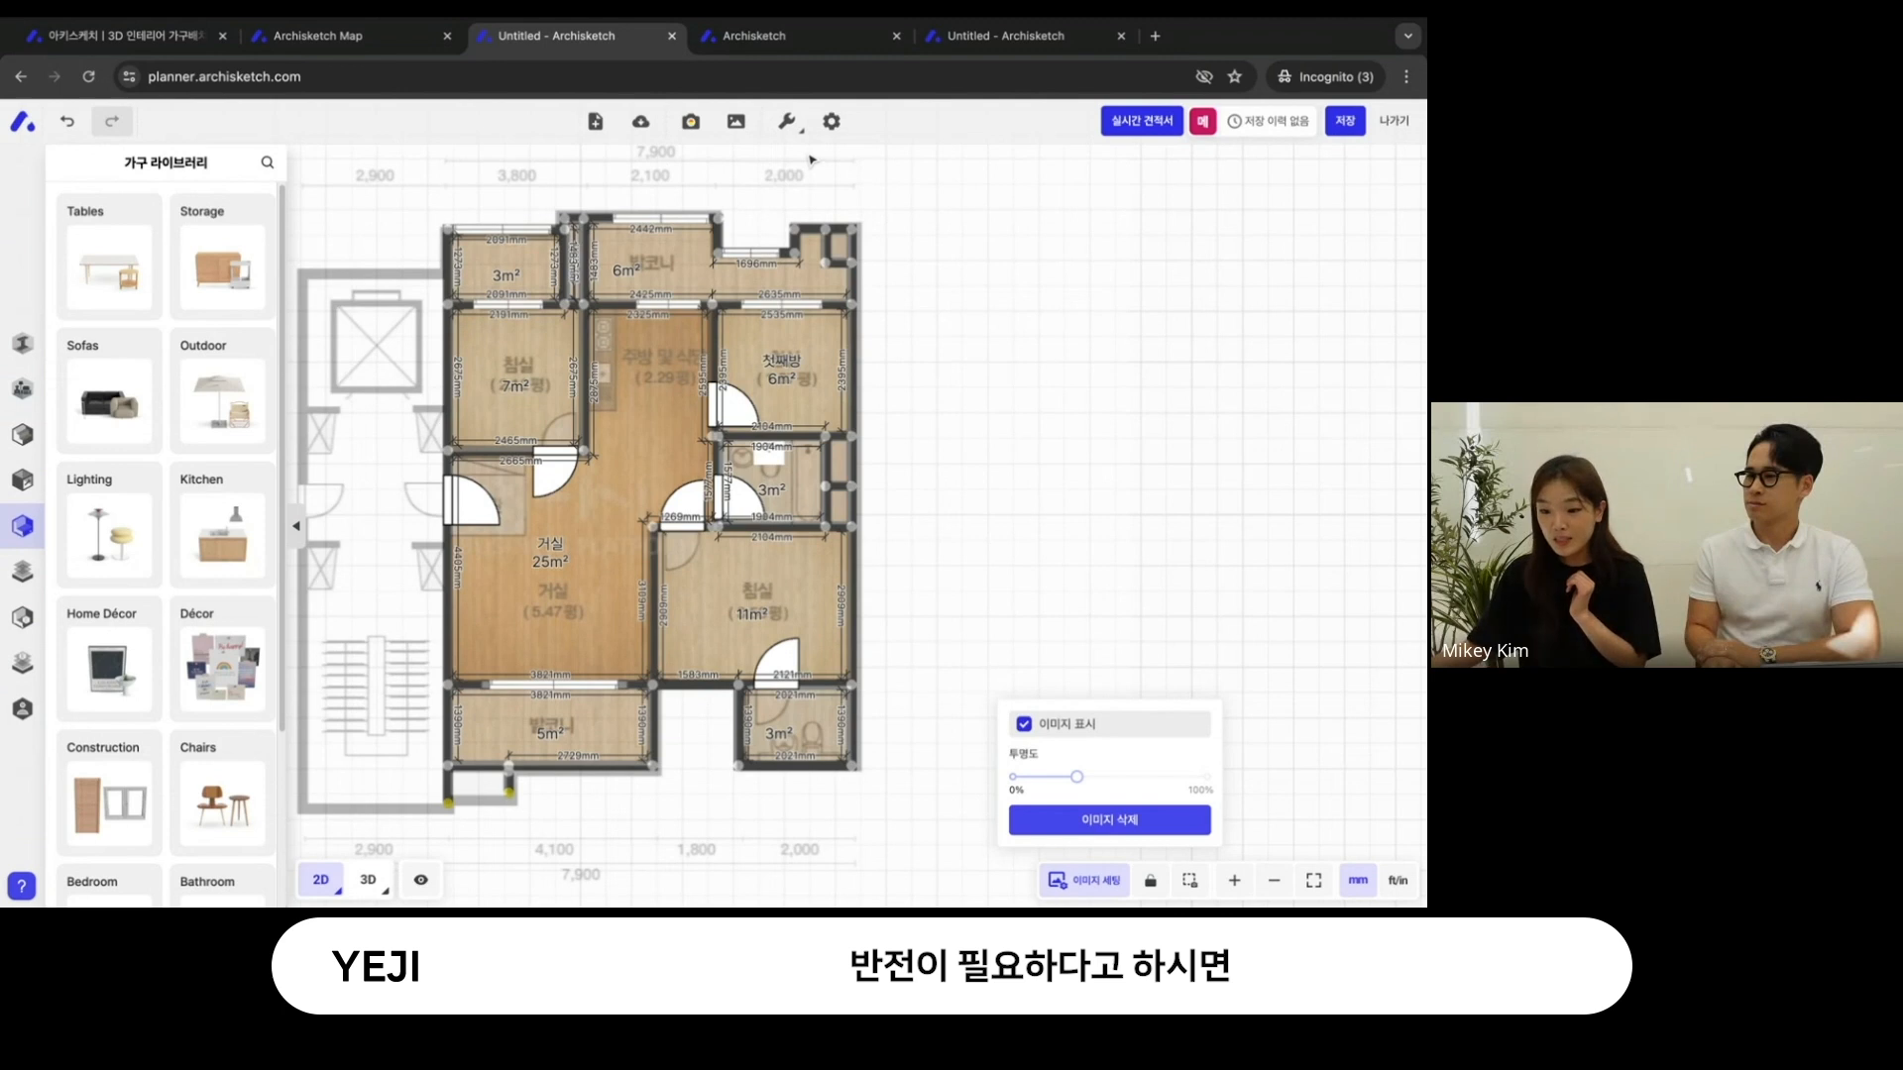
{"action": "mouse_move", "coordinate": [792, 126]}
{"action": "mouse_move", "coordinate": [820, 155]}
{"action": "left_click", "coordinate": [882, 166]}
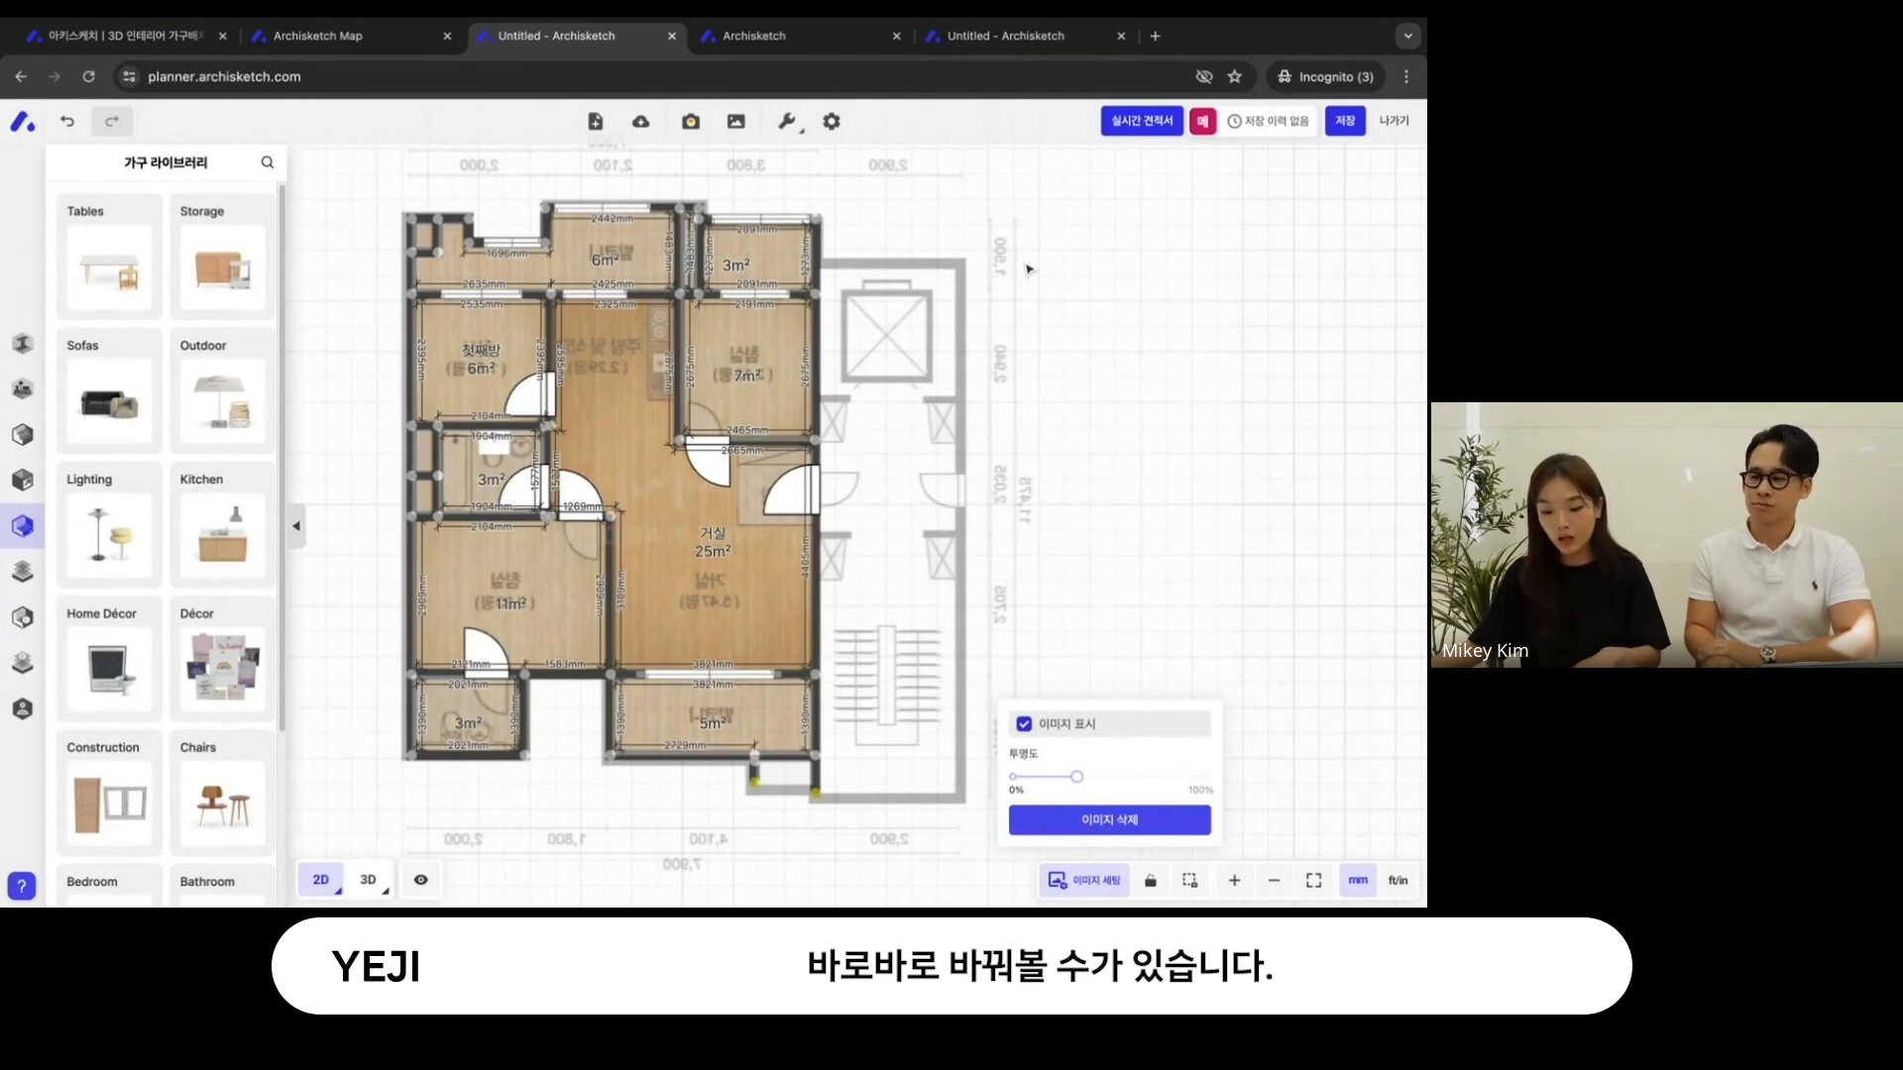
{"action": "left_click", "coordinate": [788, 122]}
{"action": "mouse_move", "coordinate": [815, 155]}
{"action": "left_click", "coordinate": [918, 160]}
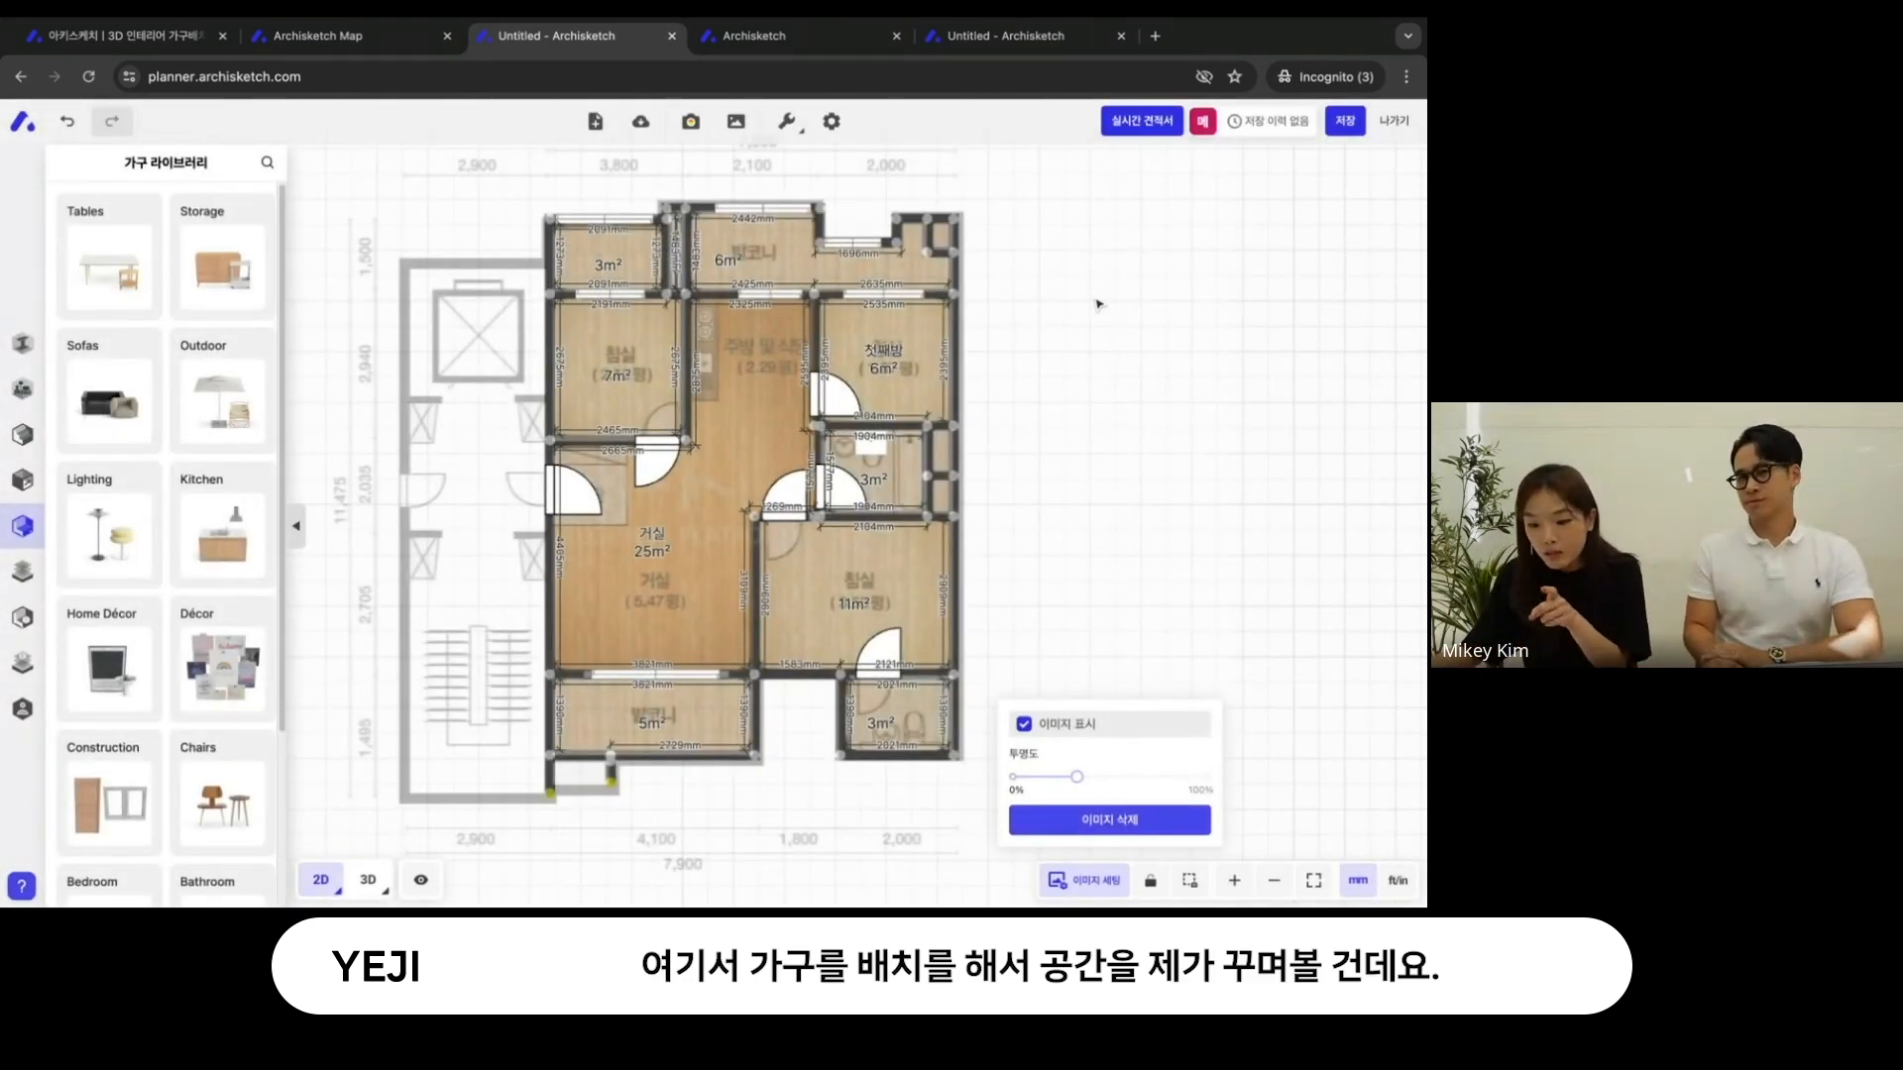
- Hide the floor plan image and clean up the lower balcony's outer wall by deleting the two stub walls and the leftover wall point
{"action": "left_click", "coordinate": [1080, 731]}
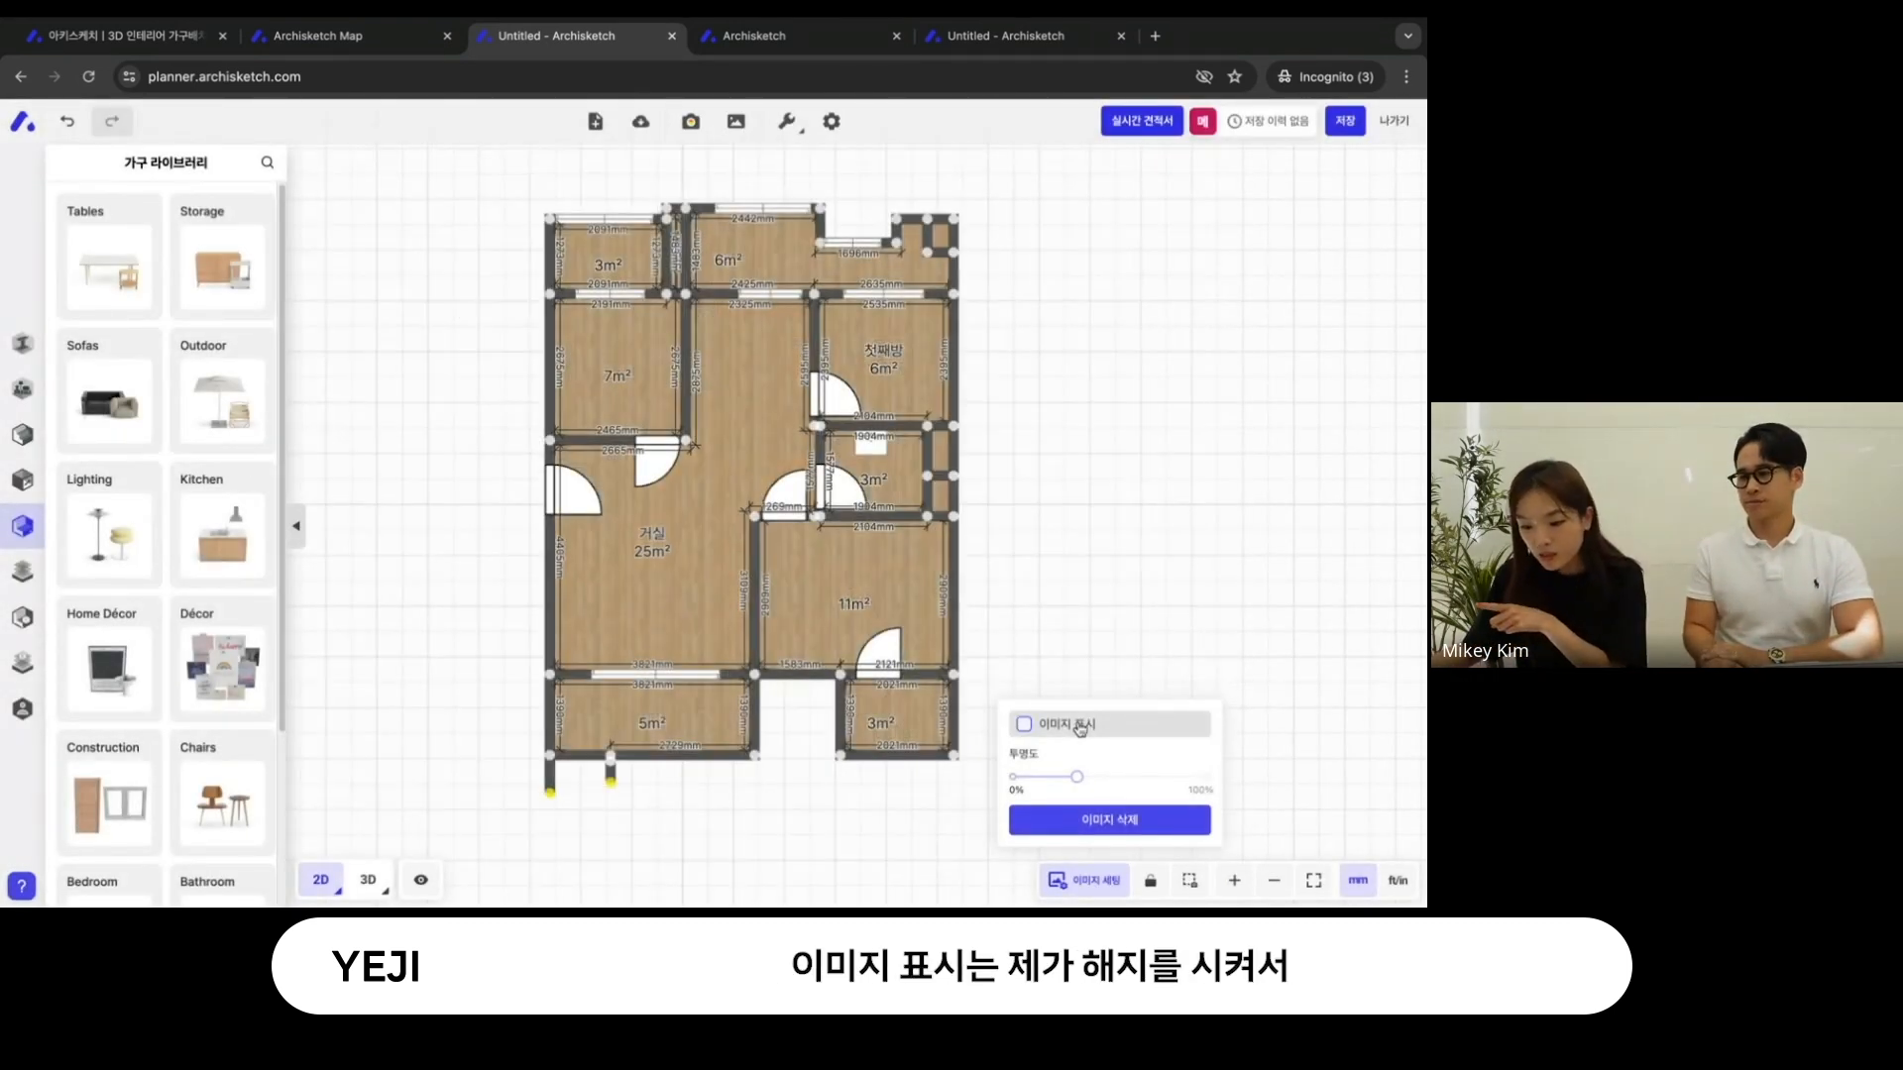
{"action": "scroll", "coordinate": [666, 811], "scroll_direction": "up", "scroll_amount": 3}
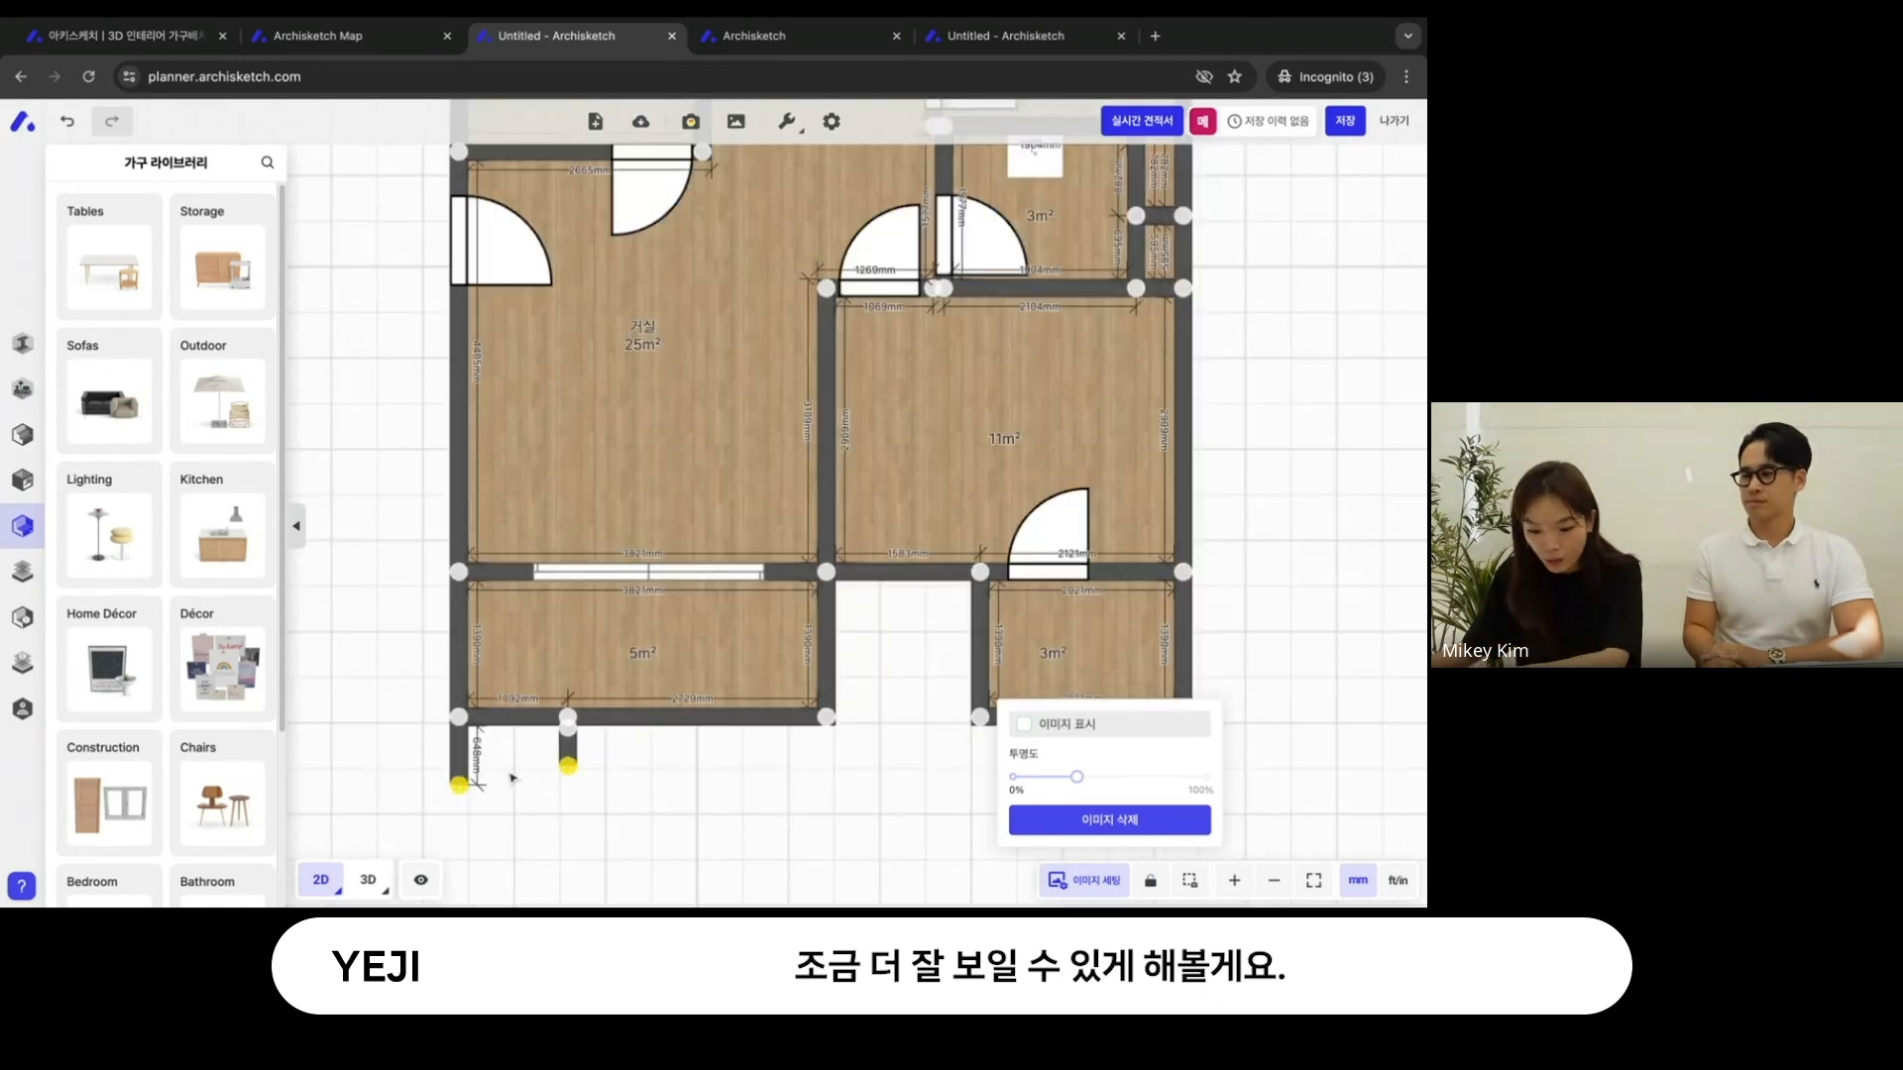
{"action": "left_click", "coordinate": [460, 758]}
{"action": "key", "text": "Delete"}
{"action": "left_click", "coordinate": [568, 745]}
{"action": "key", "text": "Delete"}
{"action": "left_click_drag", "start_coordinate": [574, 735], "coordinate": [573, 723]}
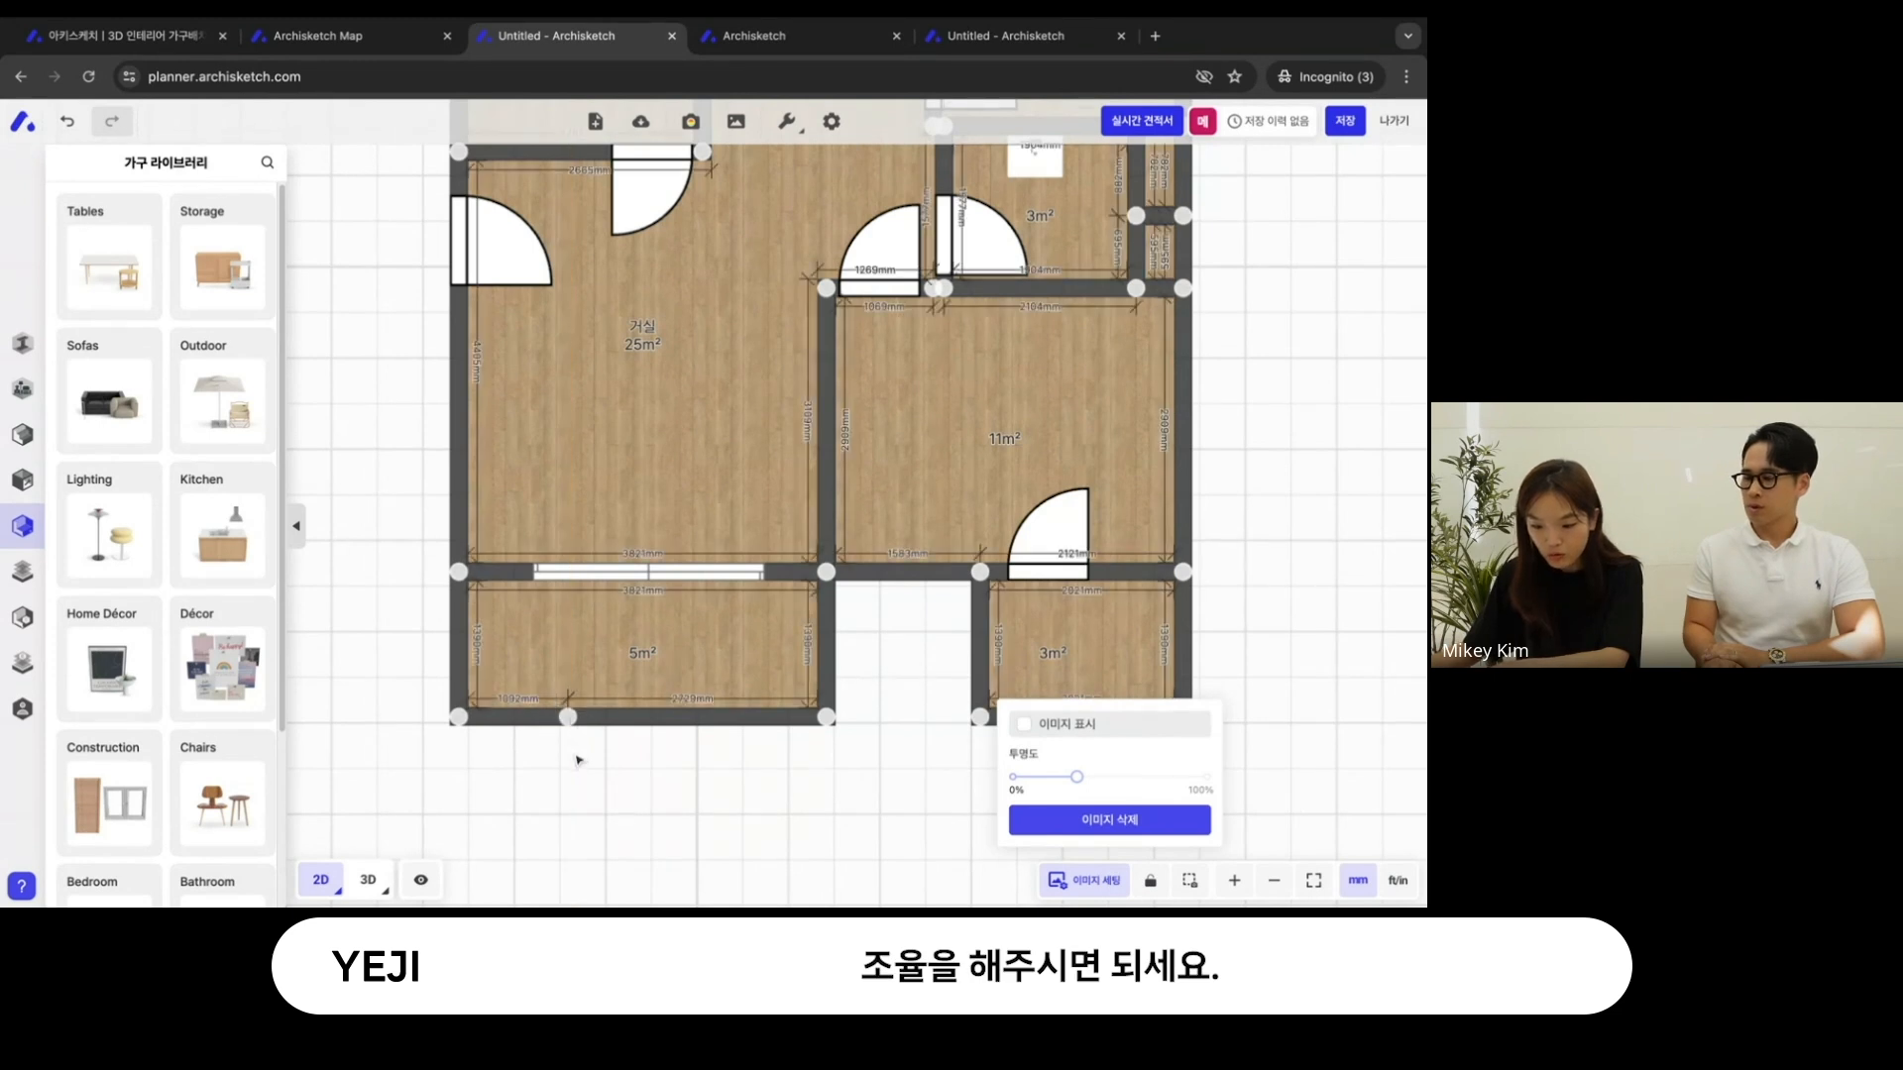
{"action": "scroll", "coordinate": [577, 759], "scroll_direction": "down", "scroll_amount": 3}
{"action": "scroll", "coordinate": [446, 727], "scroll_direction": "down", "scroll_amount": 3}
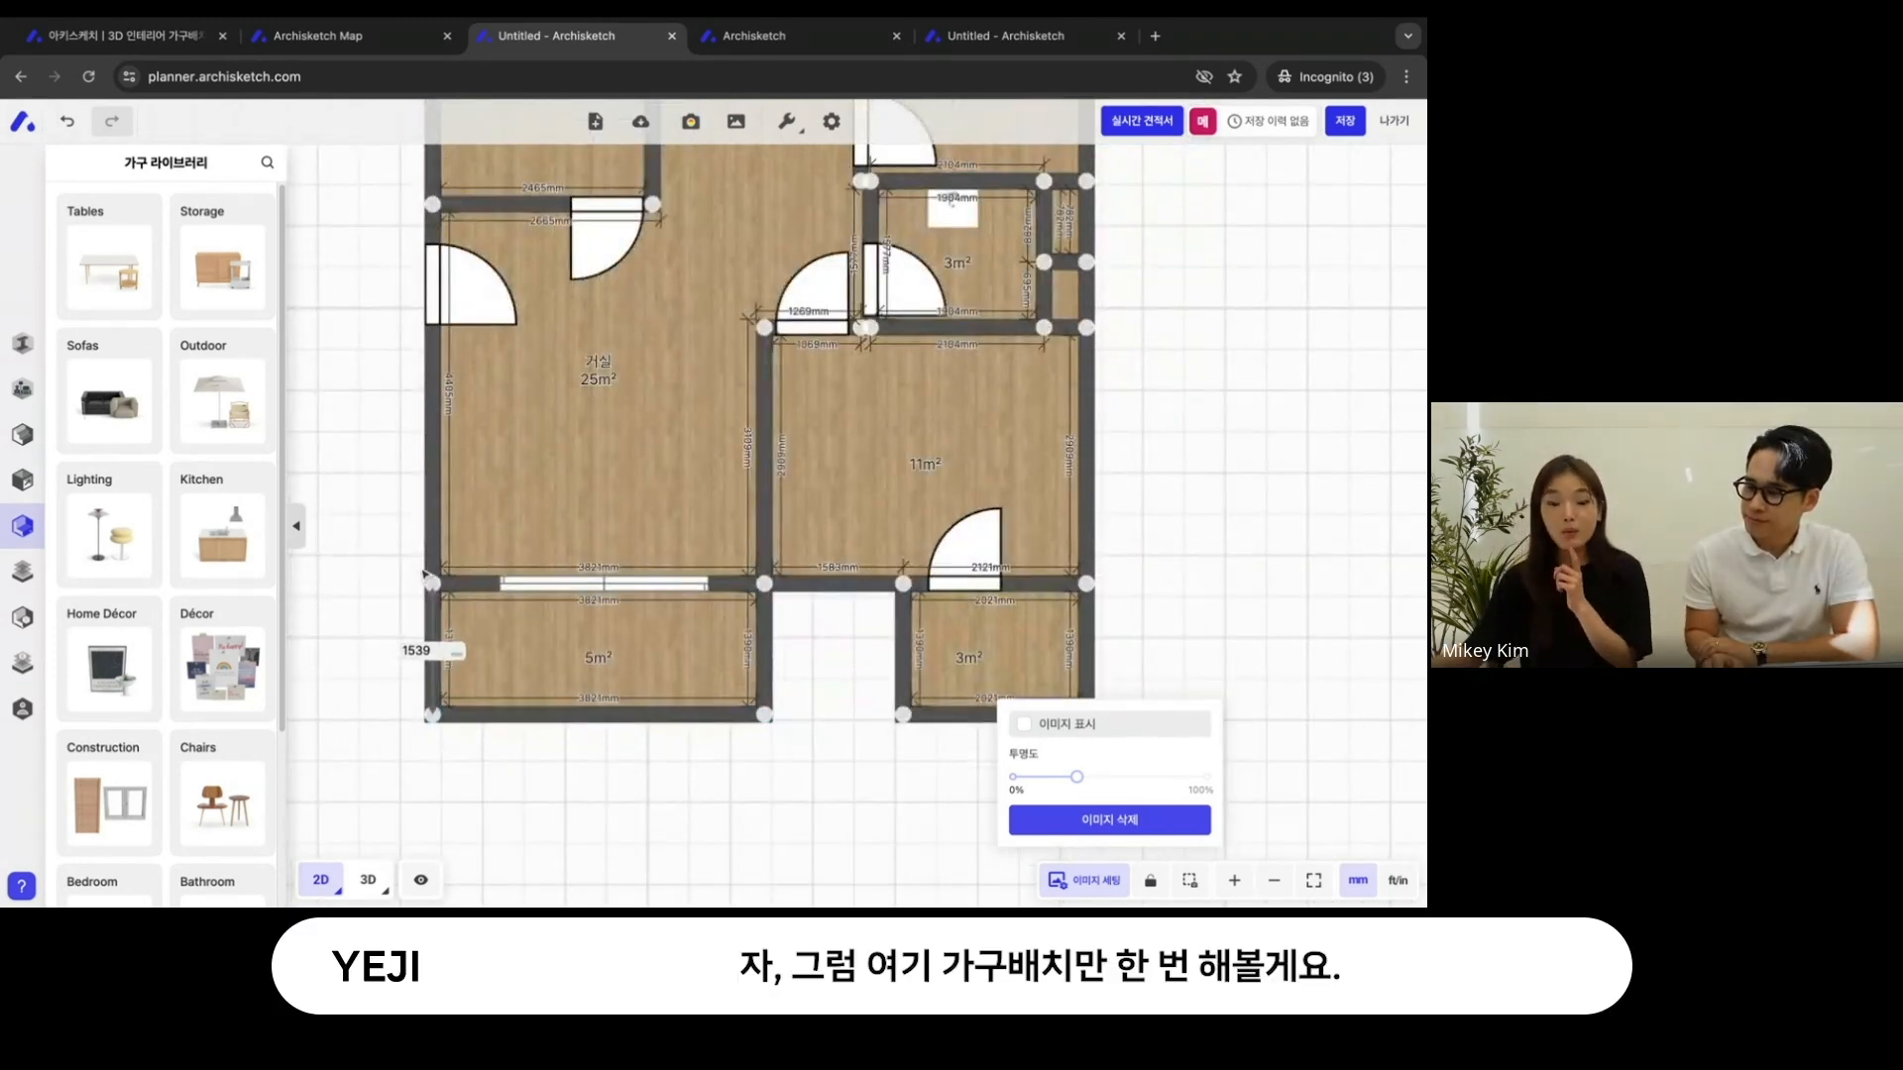
{"action": "left_click_drag", "start_coordinate": [369, 505], "coordinate": [385, 506]}
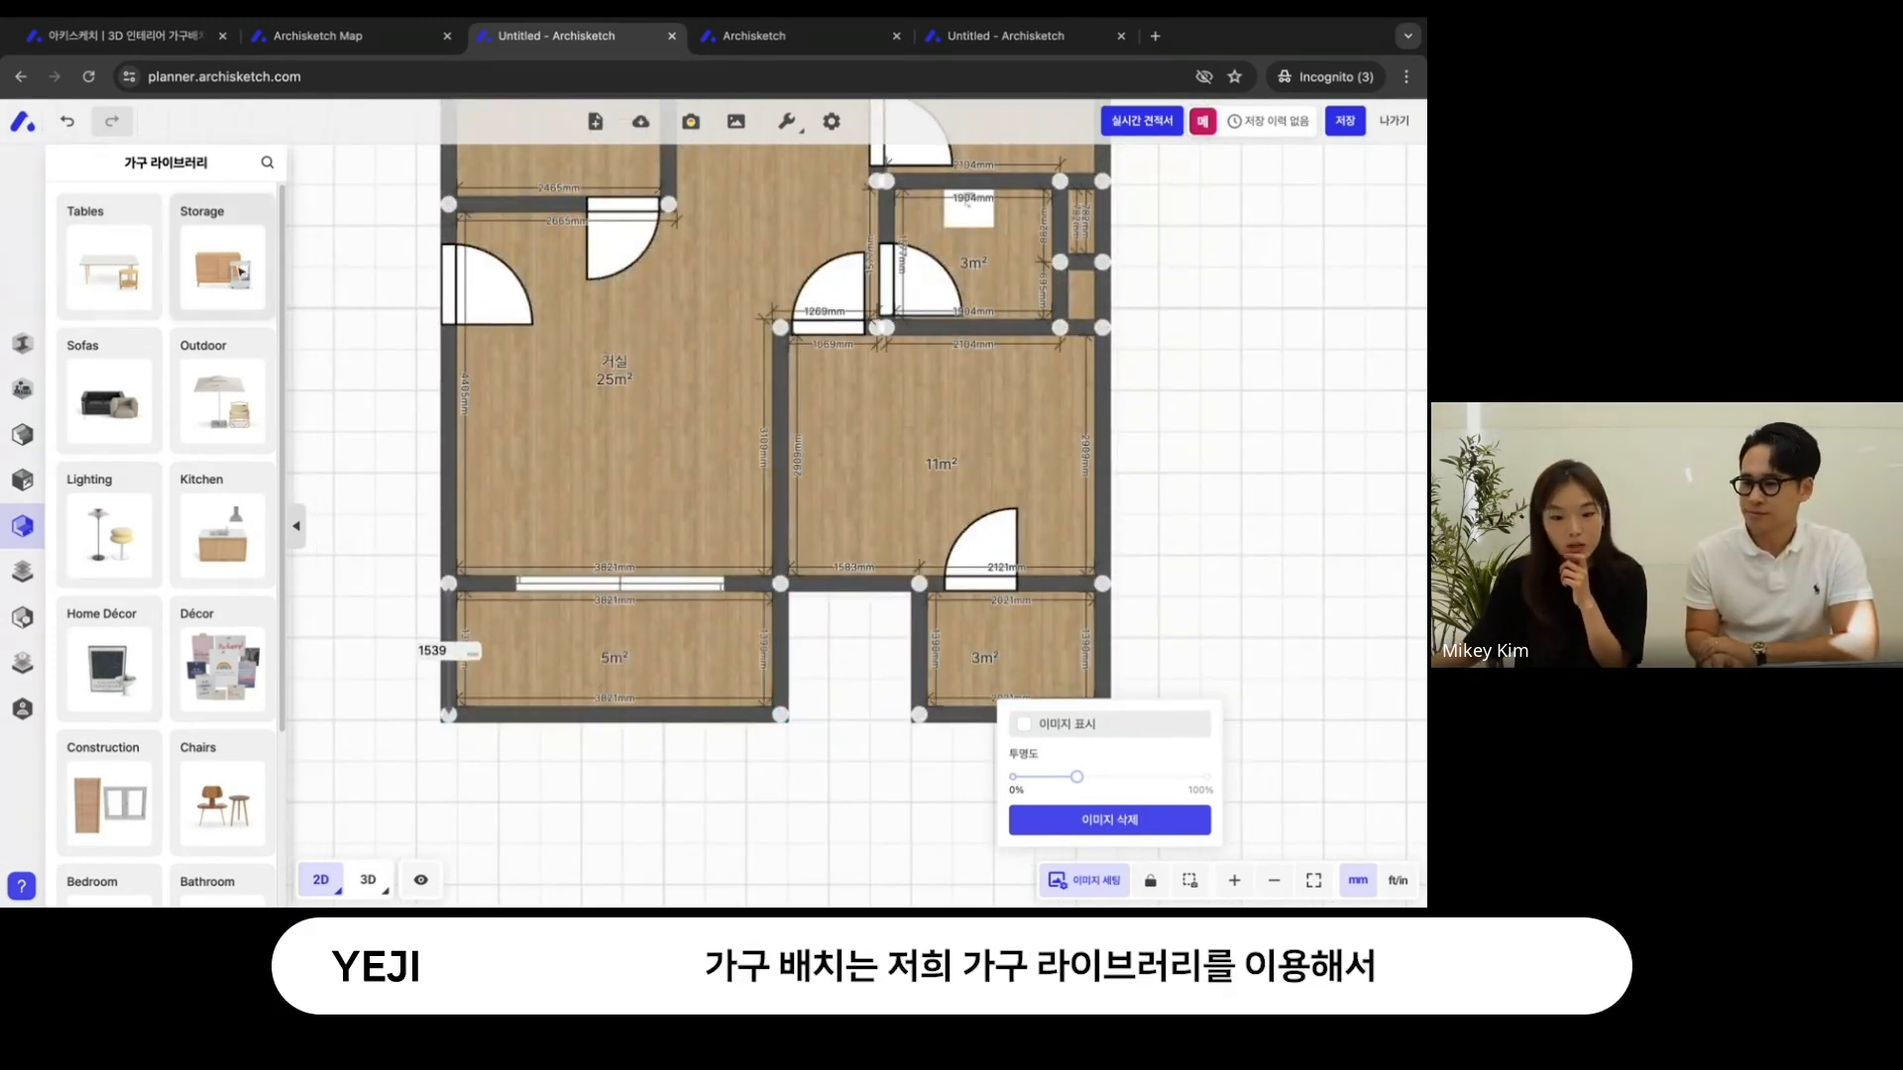
- Try the walnut Gather Table in the 거실, rotated to -90°, and remove it
{"action": "left_click", "coordinate": [125, 263]}
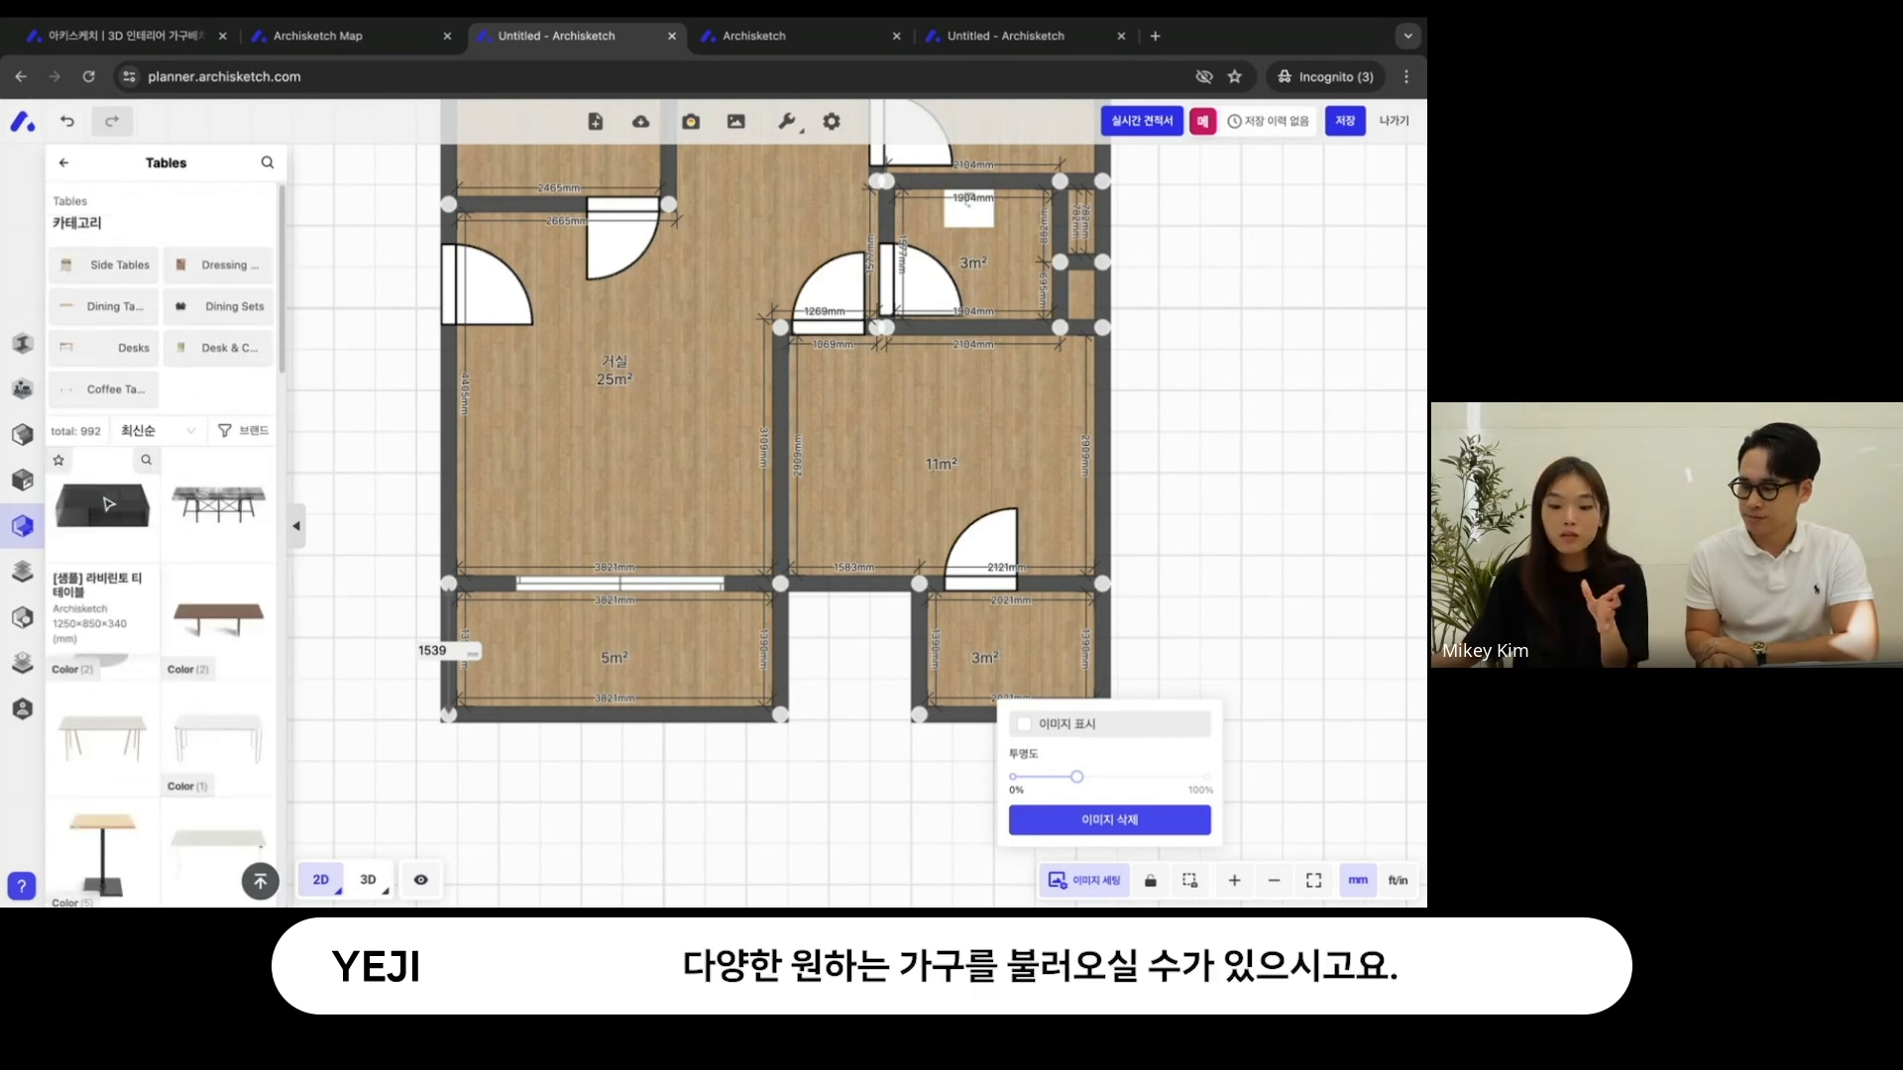
{"action": "left_click", "coordinate": [216, 616]}
{"action": "left_click", "coordinate": [605, 437]}
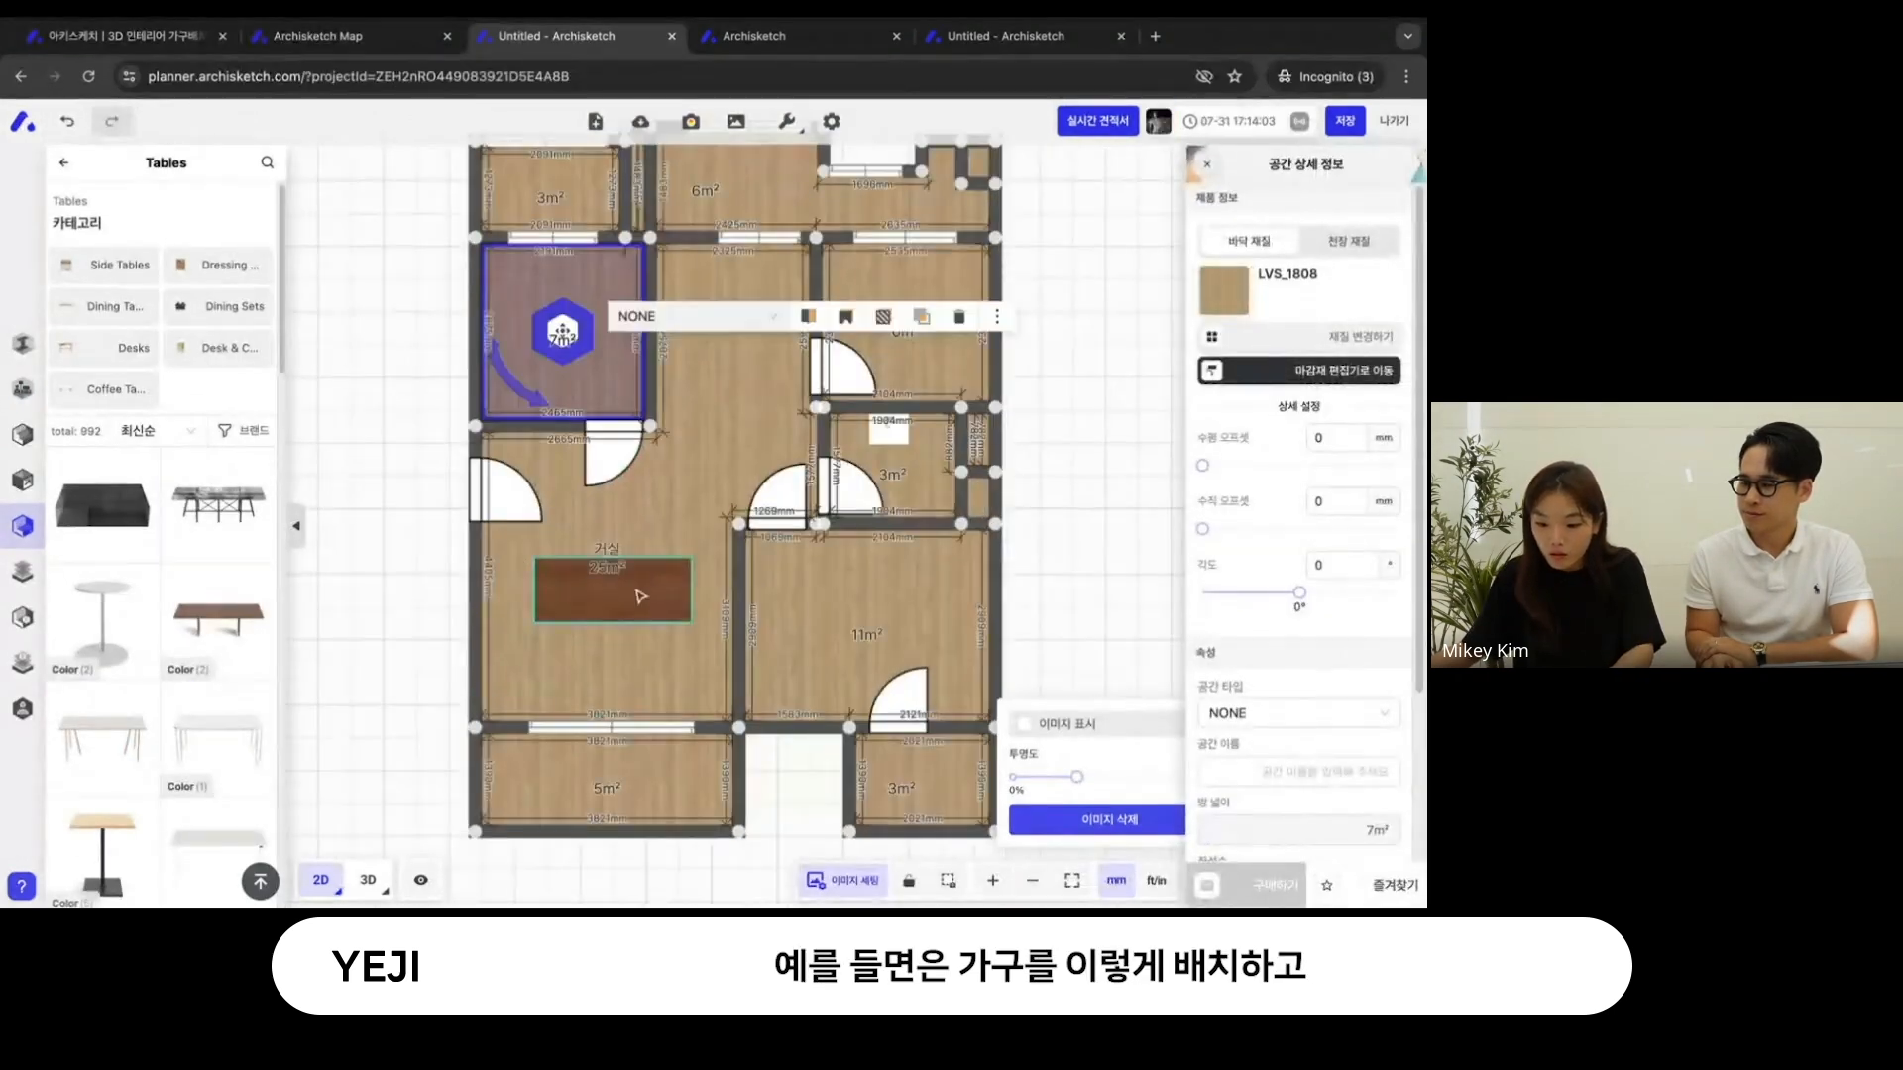
{"action": "left_click", "coordinate": [639, 597]}
{"action": "left_click_drag", "start_coordinate": [617, 650], "coordinate": [678, 593]}
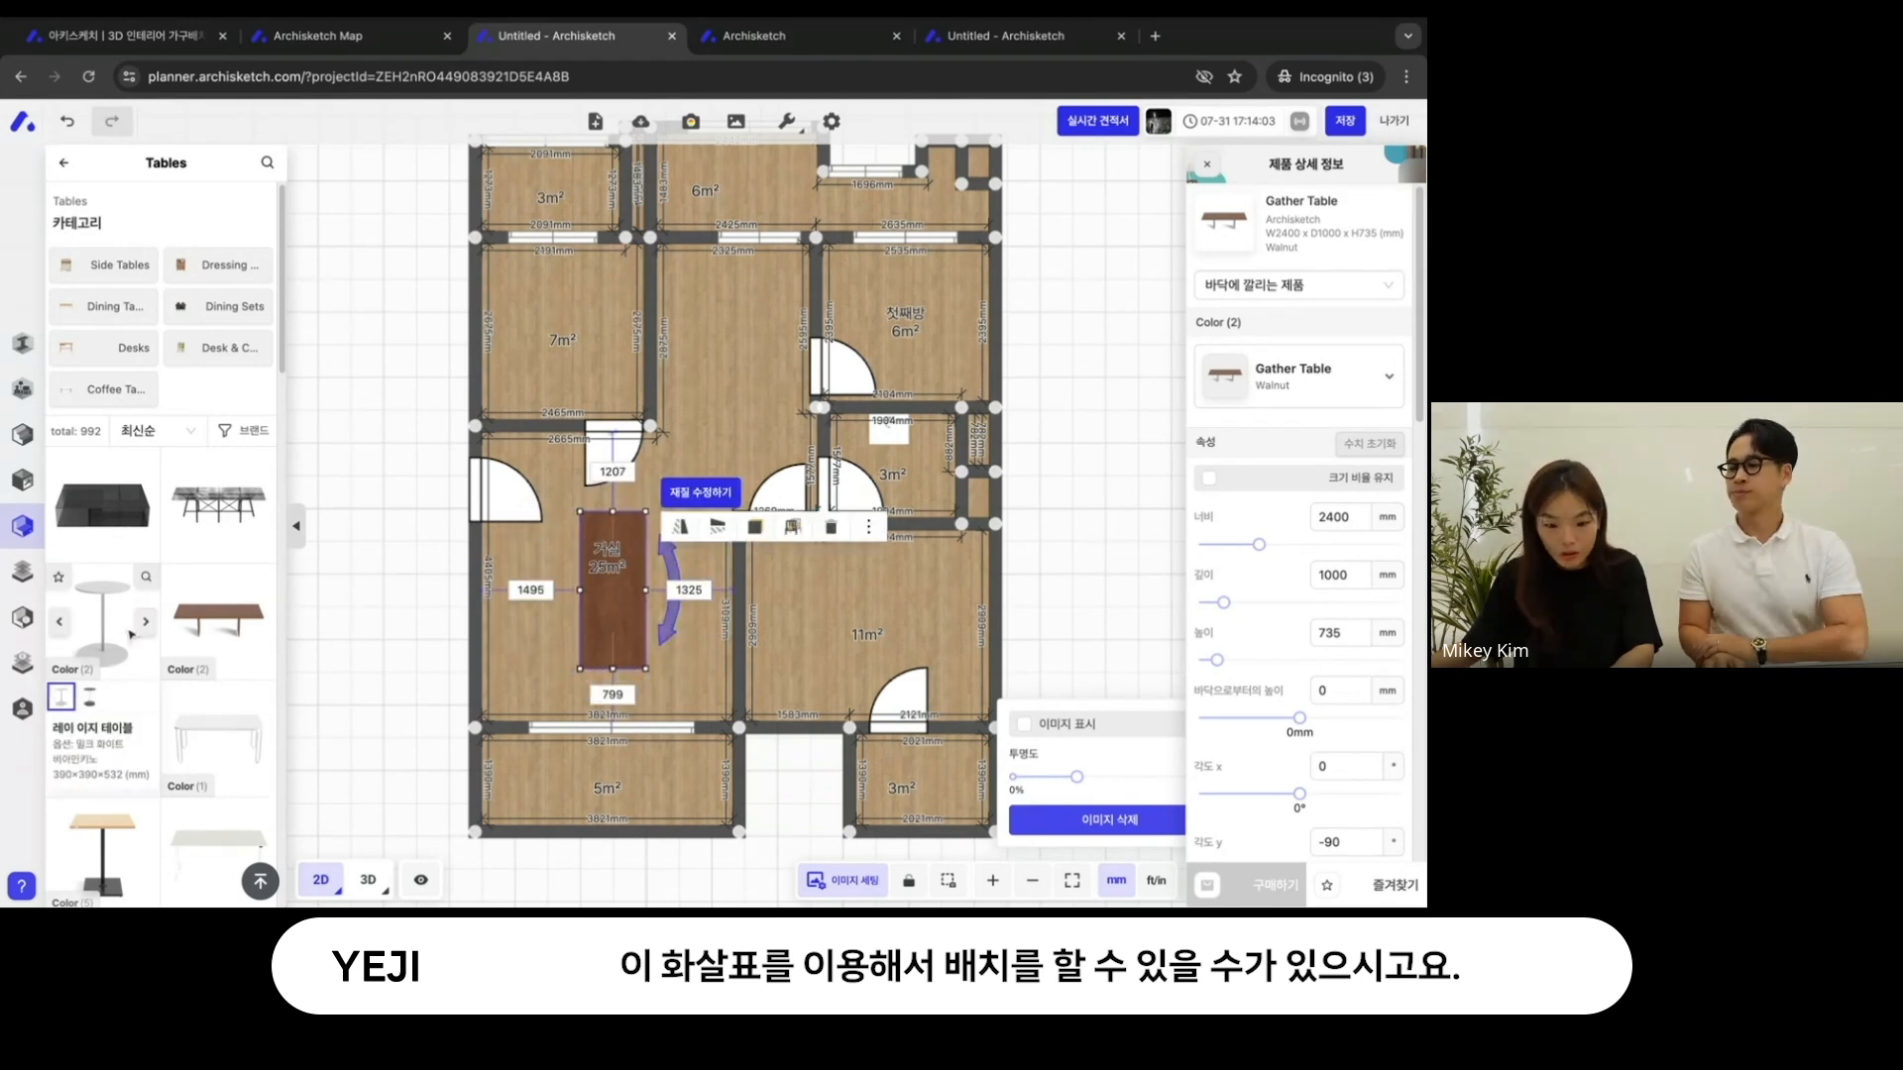
{"action": "left_click", "coordinate": [80, 175]}
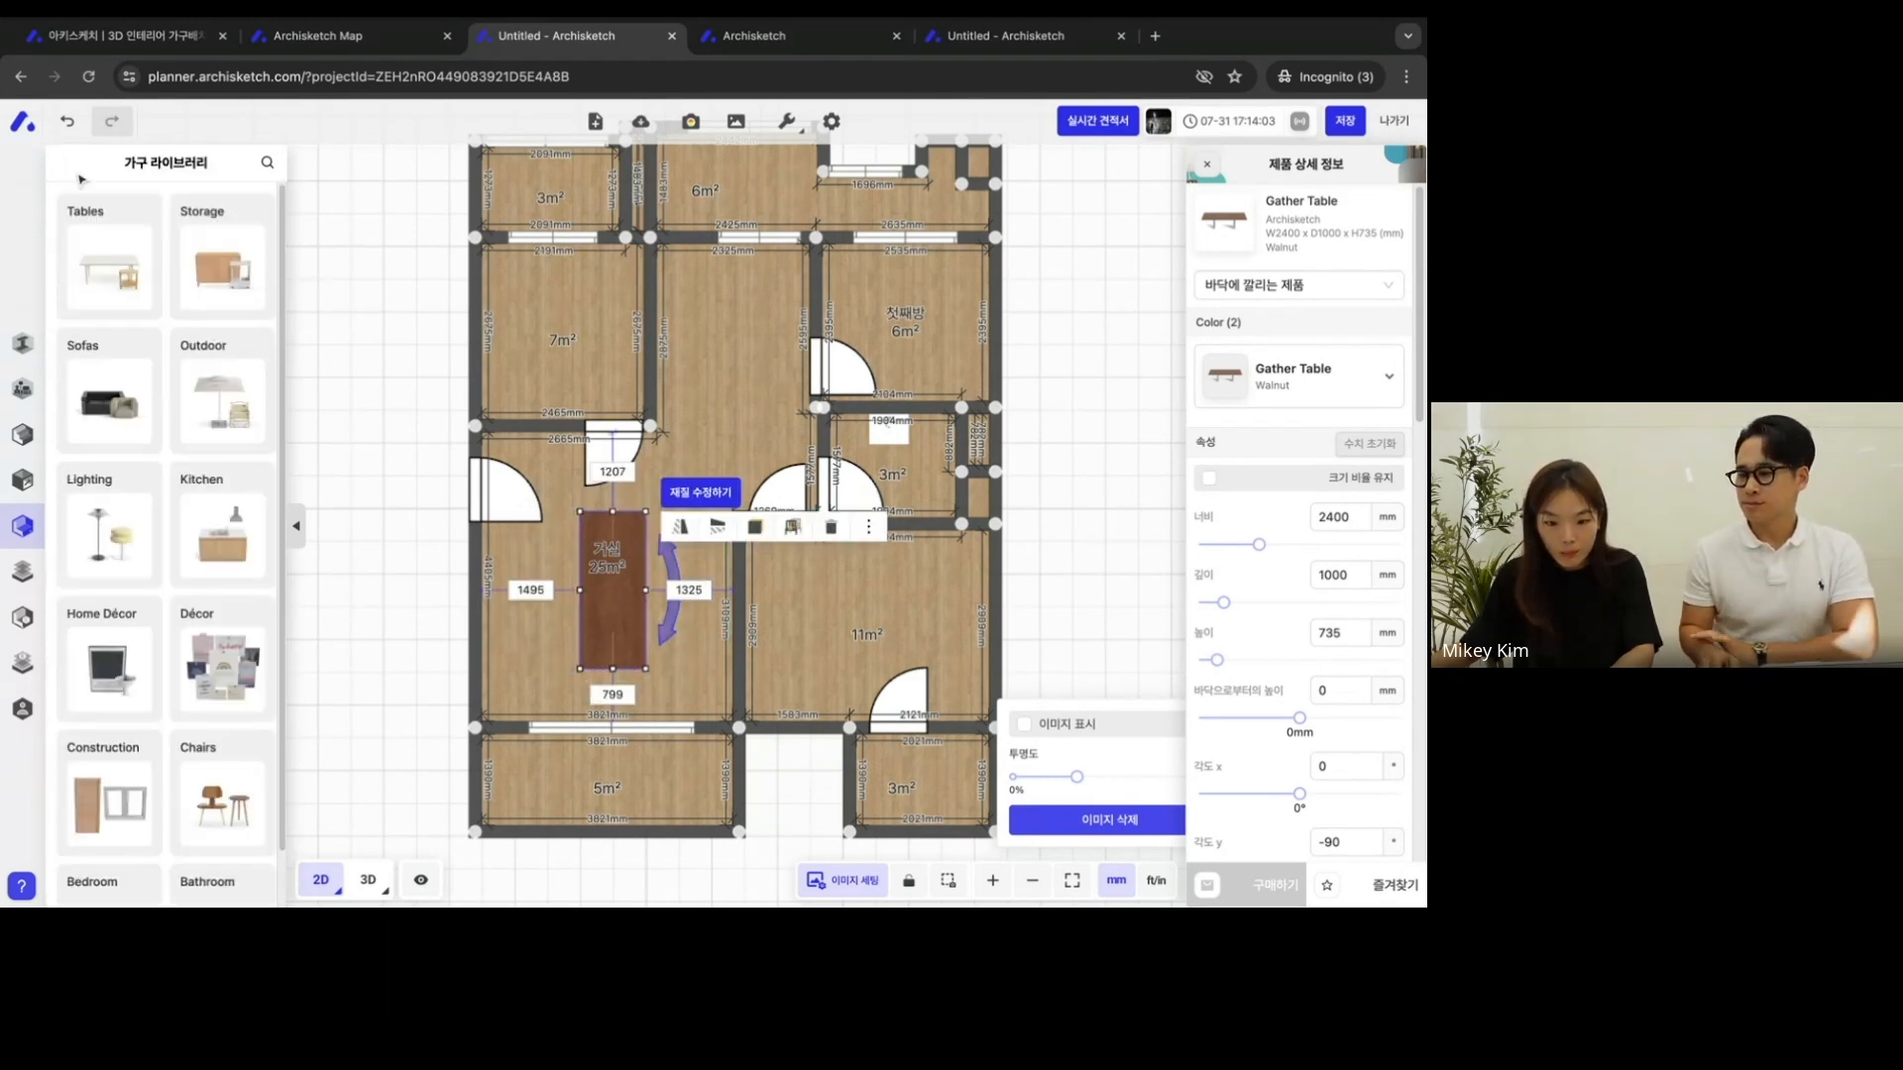
{"action": "left_click", "coordinate": [428, 373]}
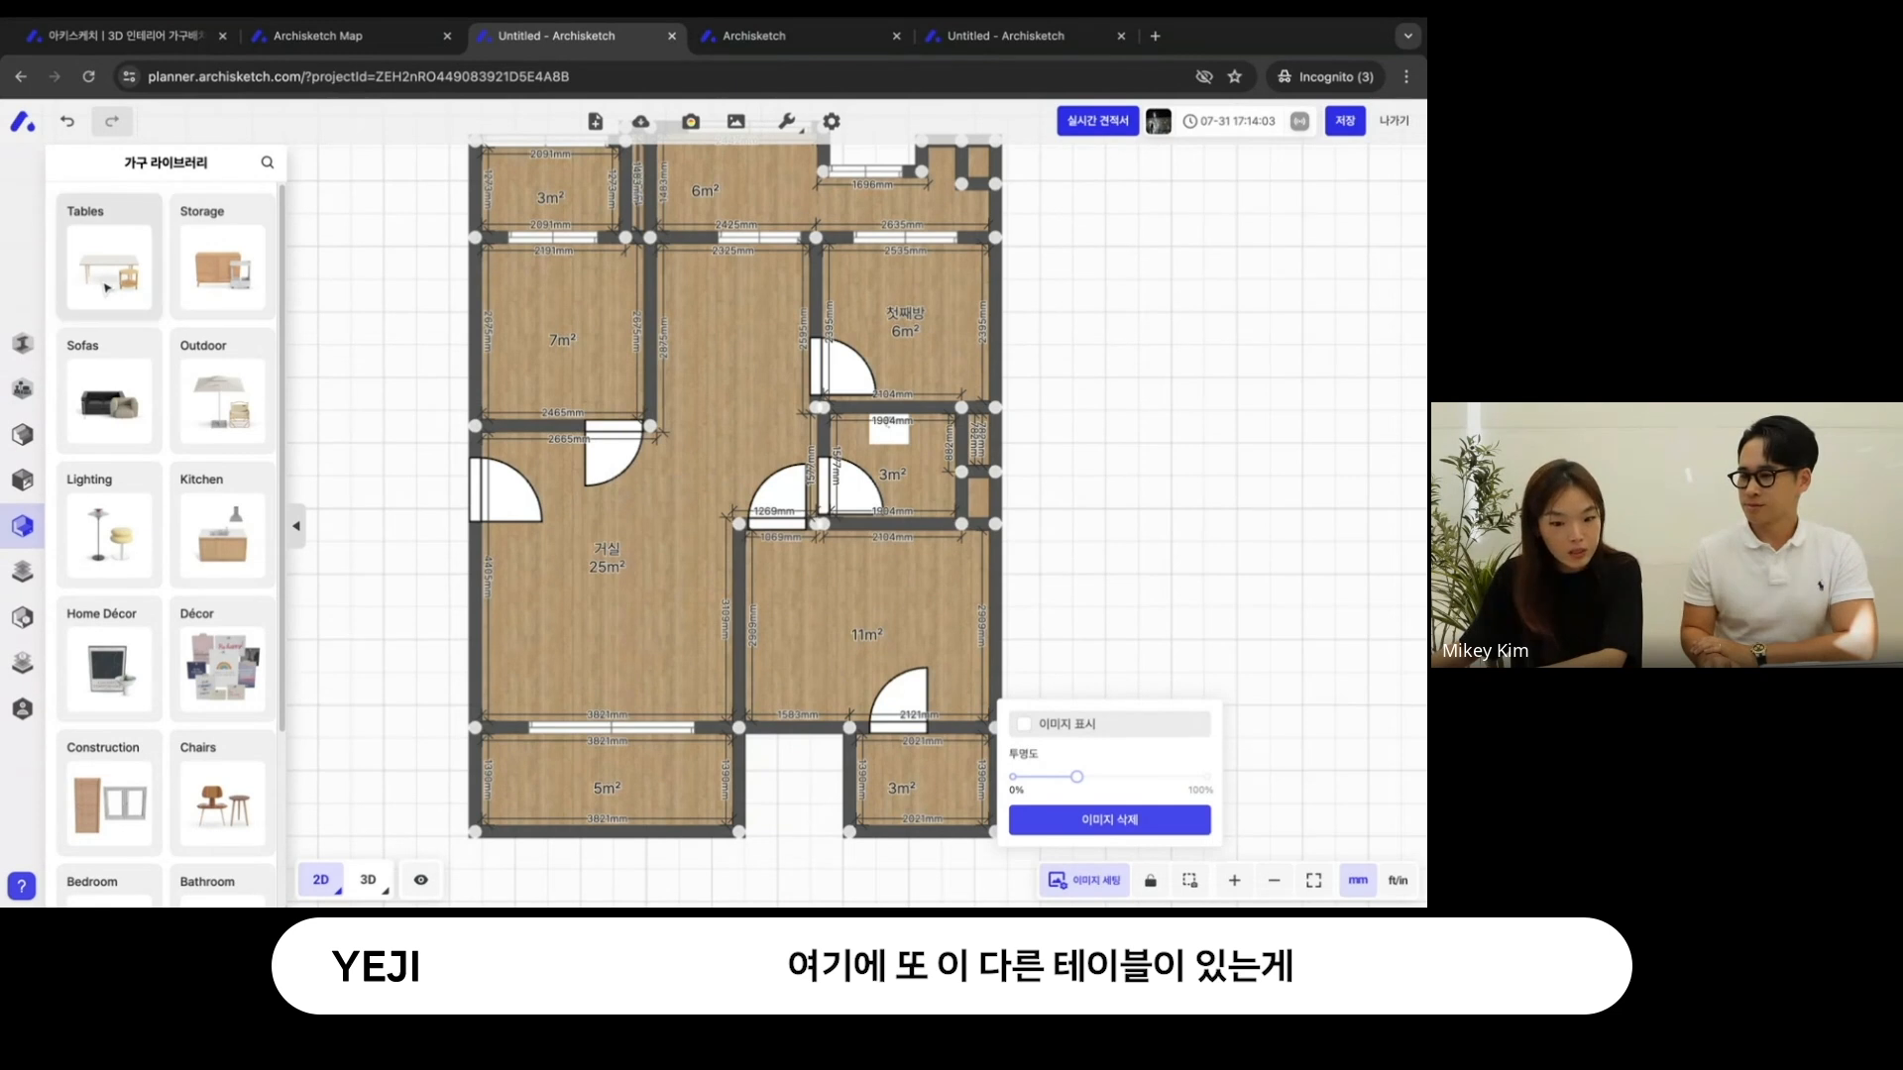
- Place the 라바린토 티테이블 and the brown 바이헤이데이 Flat Sofa in the 거실, with the sofa rotated along the outer side wall
{"action": "left_click", "coordinate": [109, 263]}
{"action": "left_click", "coordinate": [105, 507]}
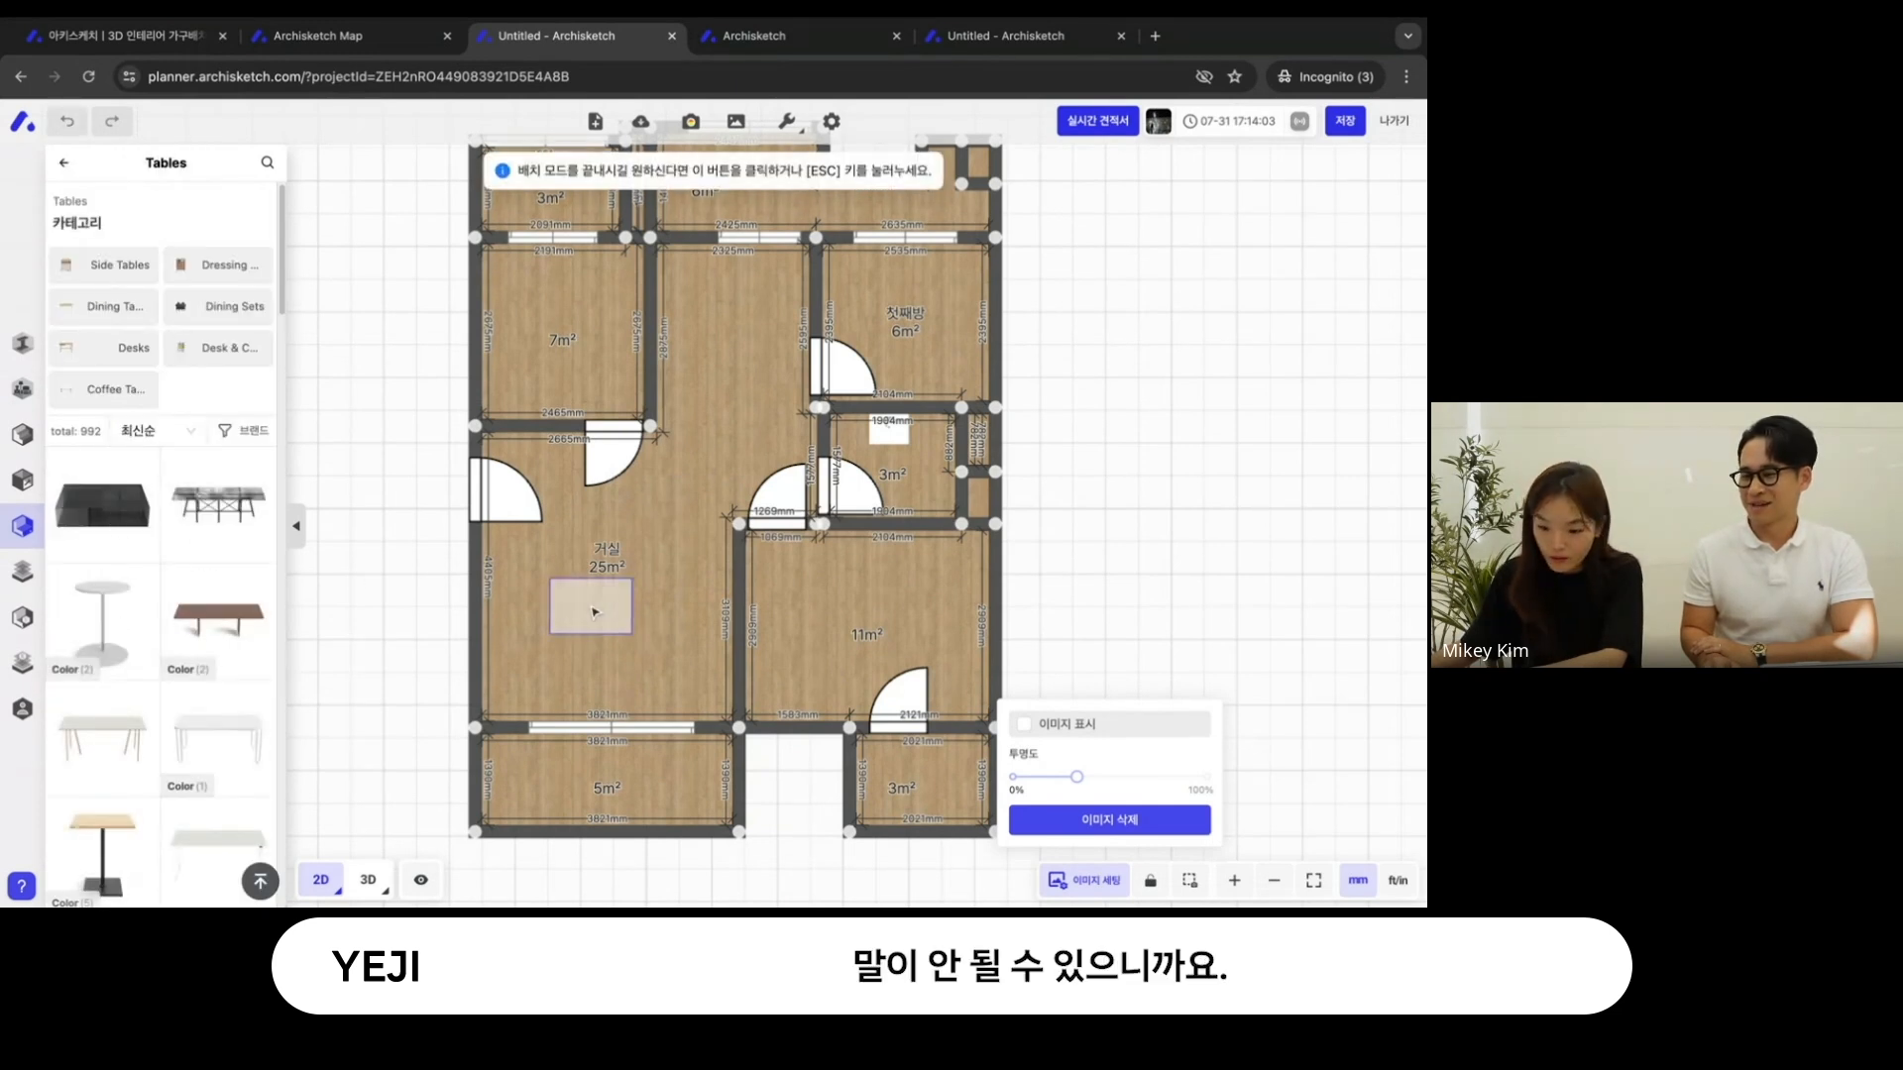
{"action": "left_click", "coordinate": [65, 163]}
{"action": "scroll", "coordinate": [142, 652], "scroll_direction": "down", "scroll_amount": 1}
{"action": "scroll", "coordinate": [223, 639], "scroll_direction": "up", "scroll_amount": 1}
{"action": "left_click", "coordinate": [107, 396]}
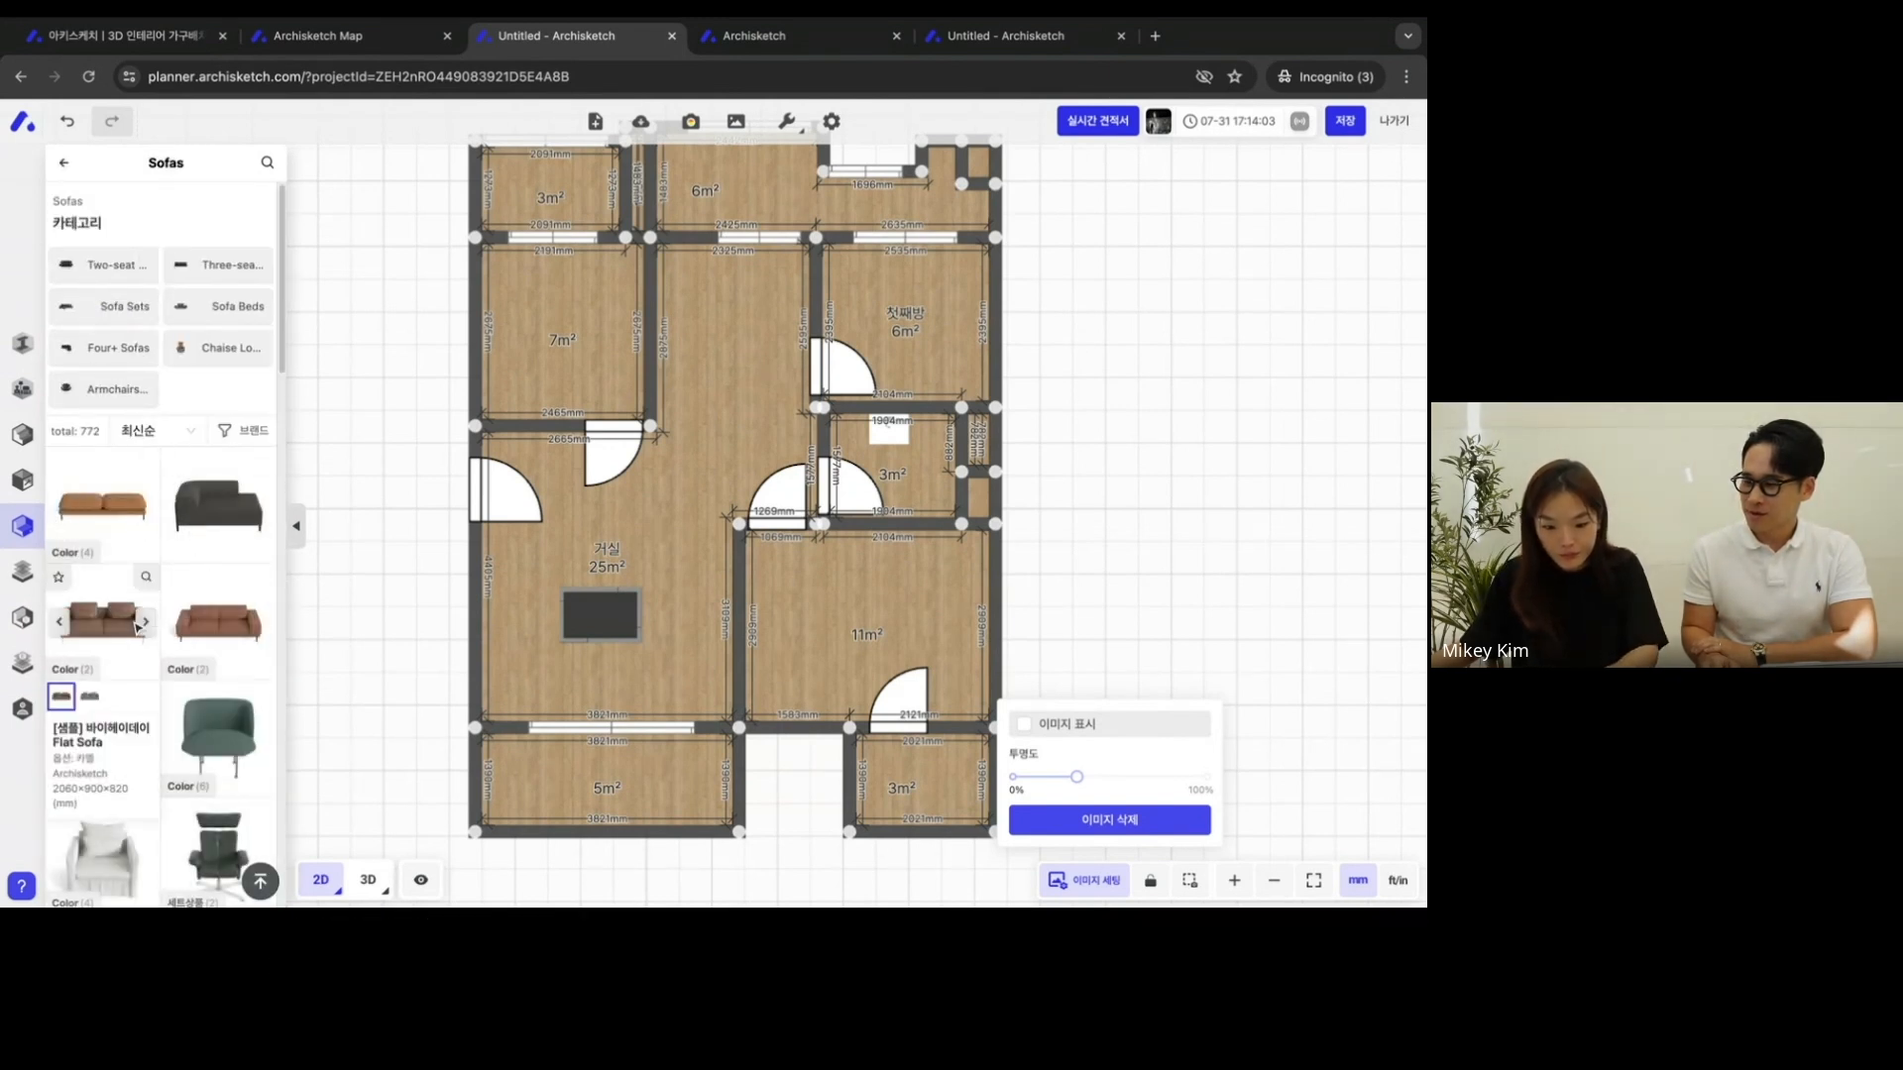
{"action": "left_click", "coordinate": [138, 624]}
{"action": "left_click", "coordinate": [598, 613]}
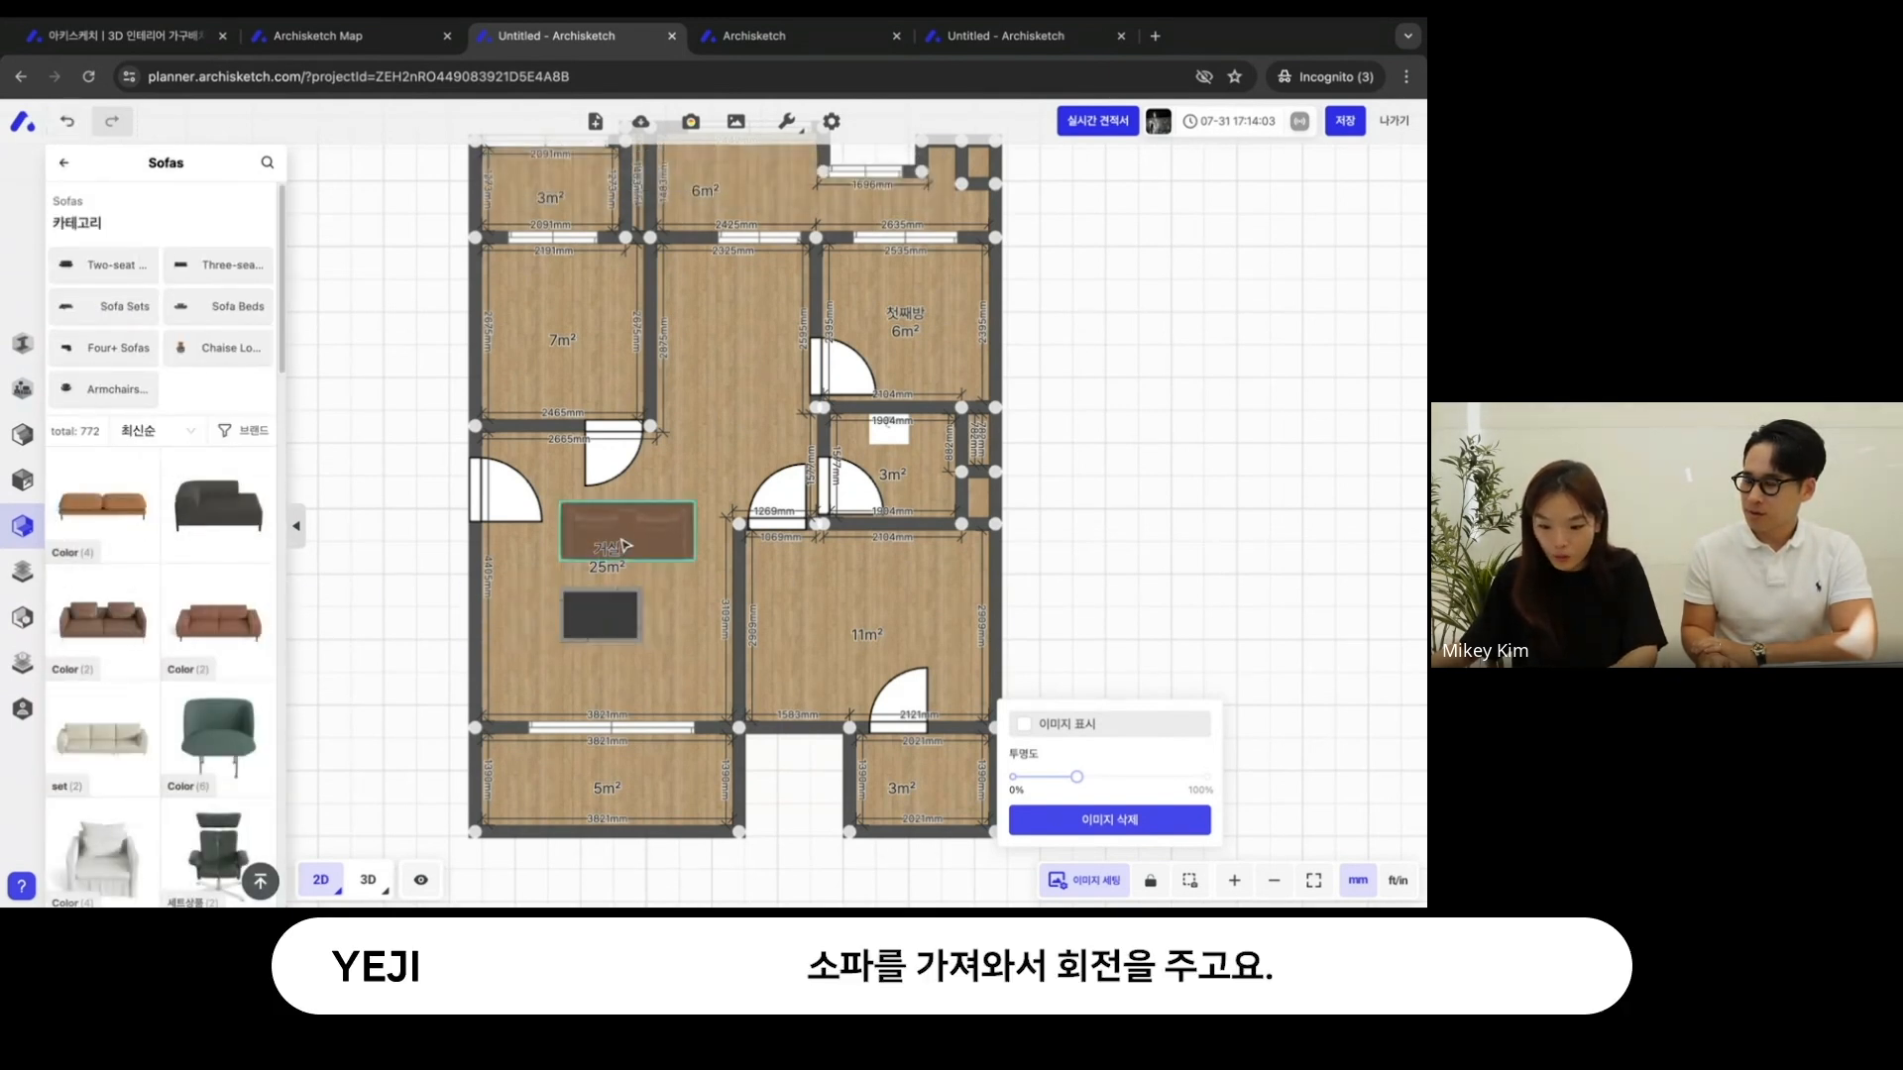
{"action": "left_click_drag", "start_coordinate": [600, 598], "coordinate": [548, 619]}
- Rotate the tea table to -90° and position it in front of the sofa
{"action": "left_click", "coordinate": [604, 624]}
{"action": "mouse_move", "coordinate": [601, 642]}
{"action": "left_mouse_down"}
{"action": "mouse_move", "coordinate": [601, 659]}
{"action": "mouse_move", "coordinate": [649, 590]}
{"action": "mouse_move", "coordinate": [669, 615]}
{"action": "mouse_move", "coordinate": [607, 616]}
{"action": "left_mouse_up"}
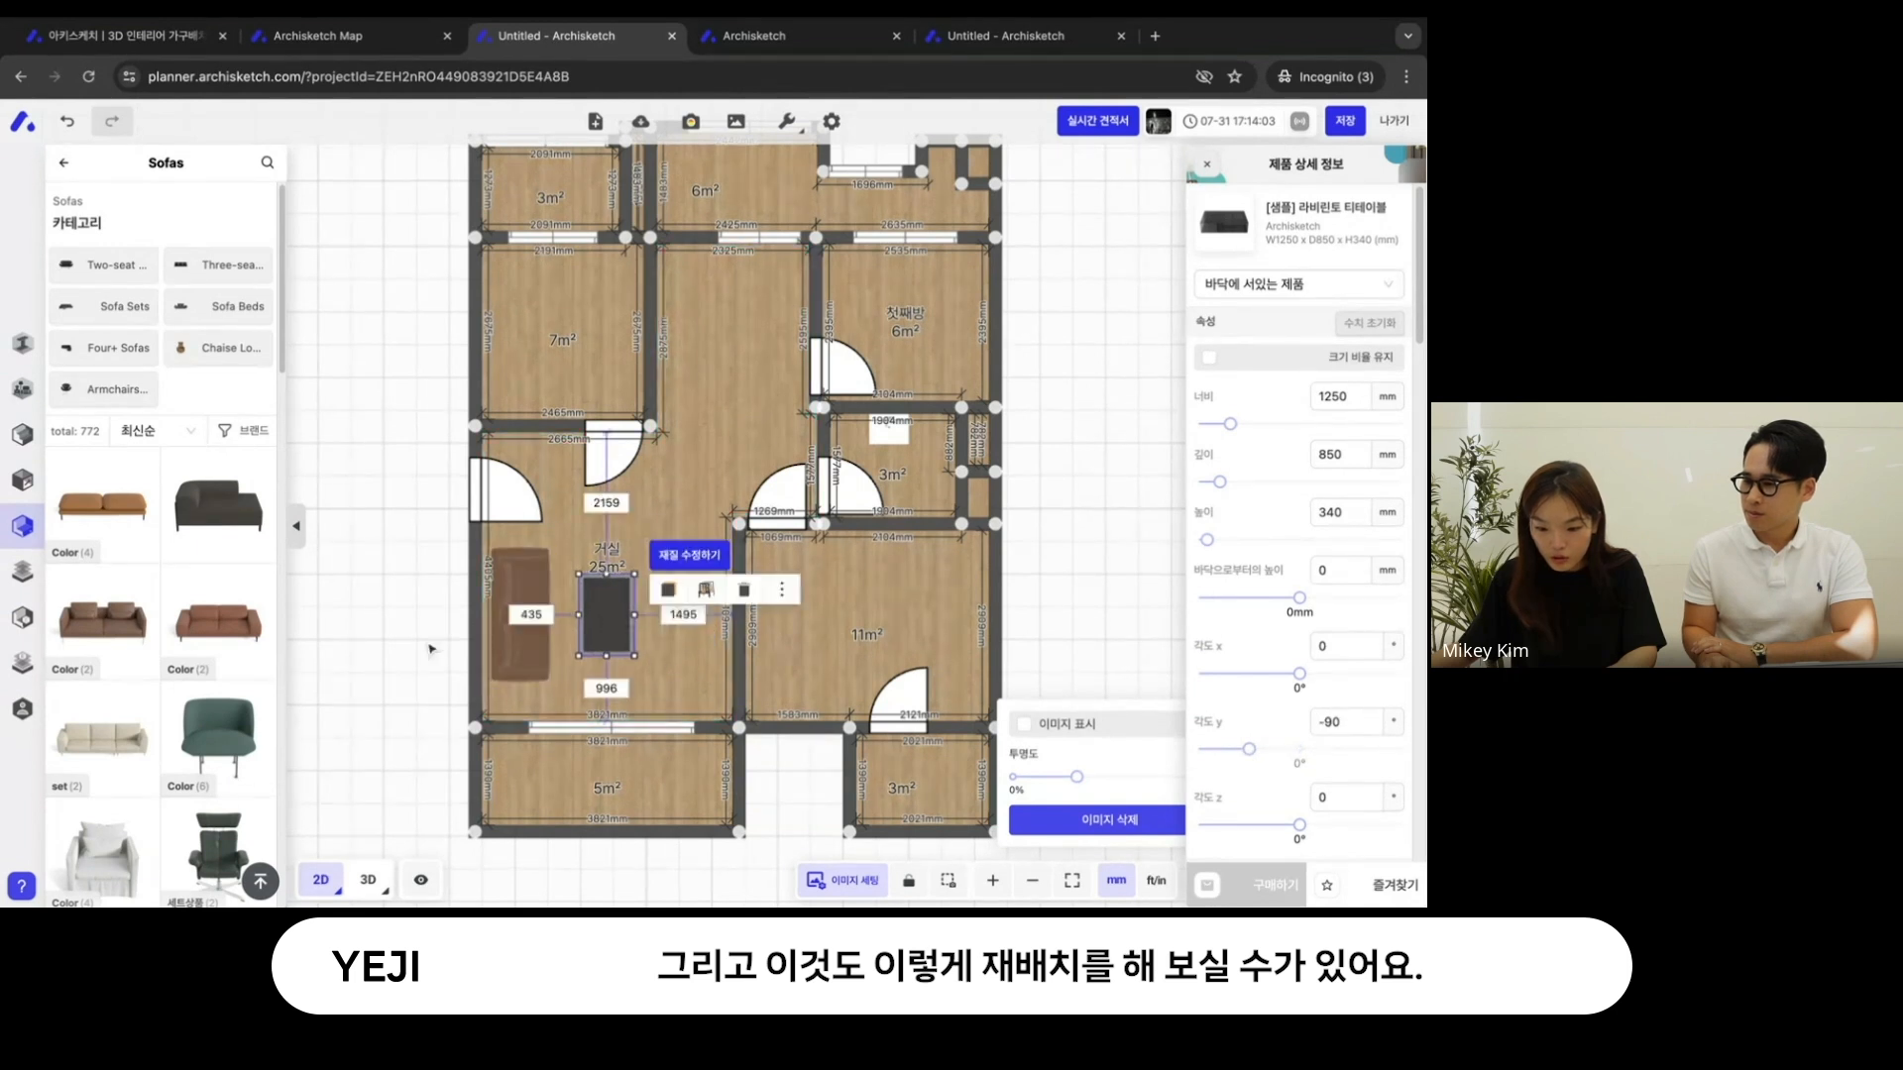
{"action": "left_click", "coordinate": [426, 699]}
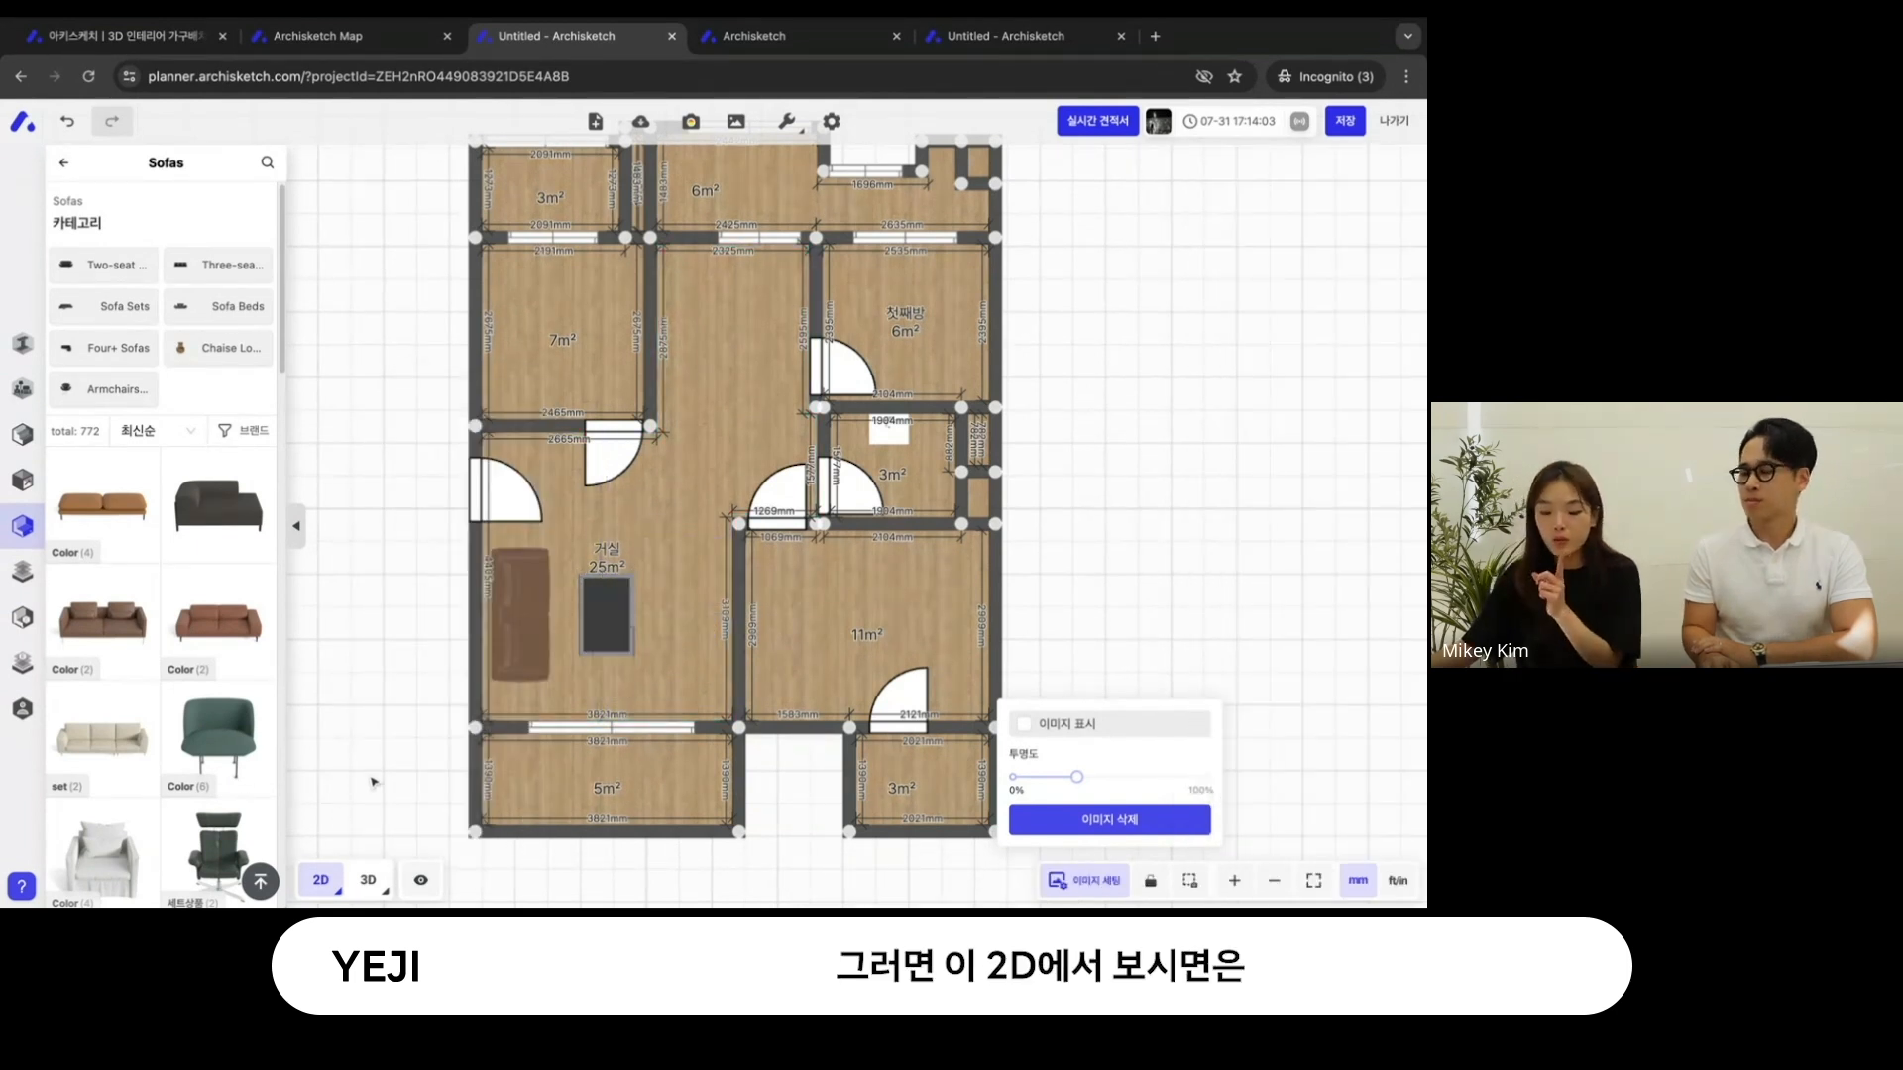
- Show the furnished floor plan in the 3D ISO view and examine its walls from a lower angle
{"action": "left_click", "coordinate": [365, 879]}
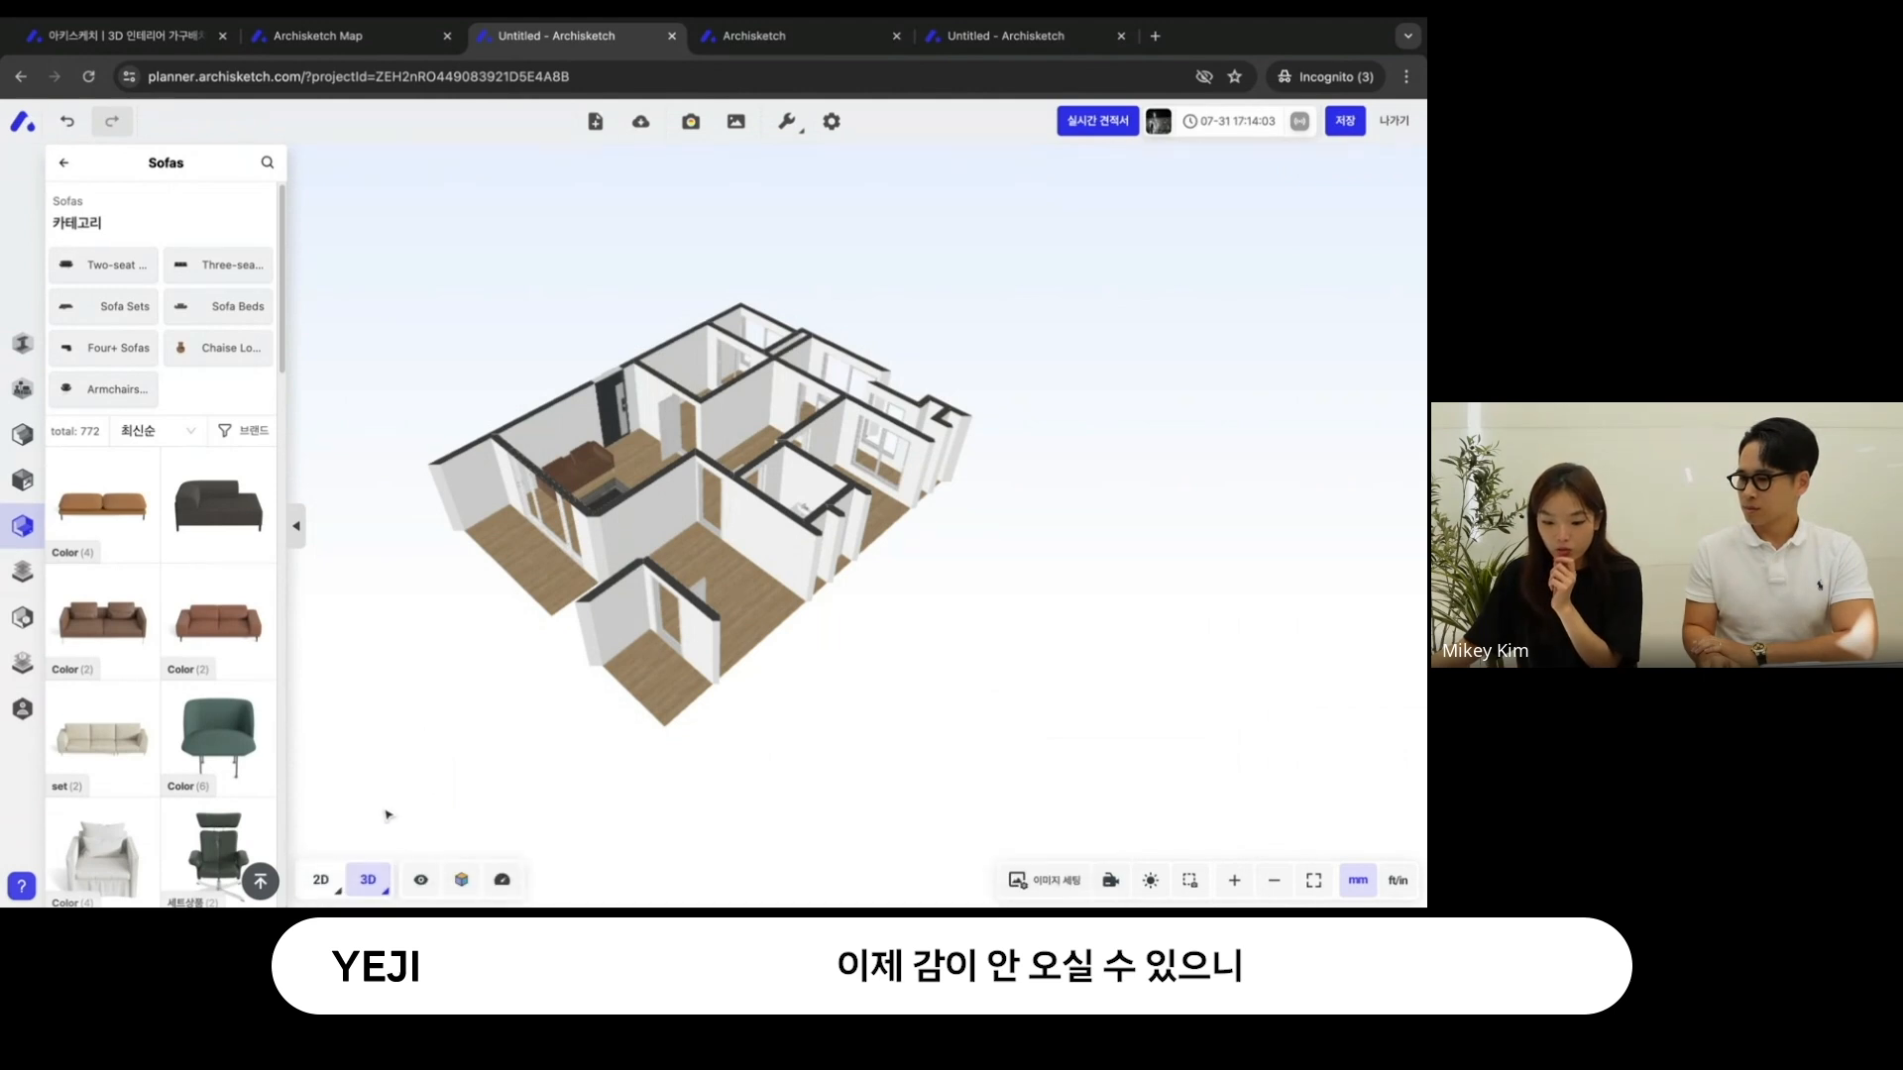
{"action": "mouse_move", "coordinate": [368, 877]}
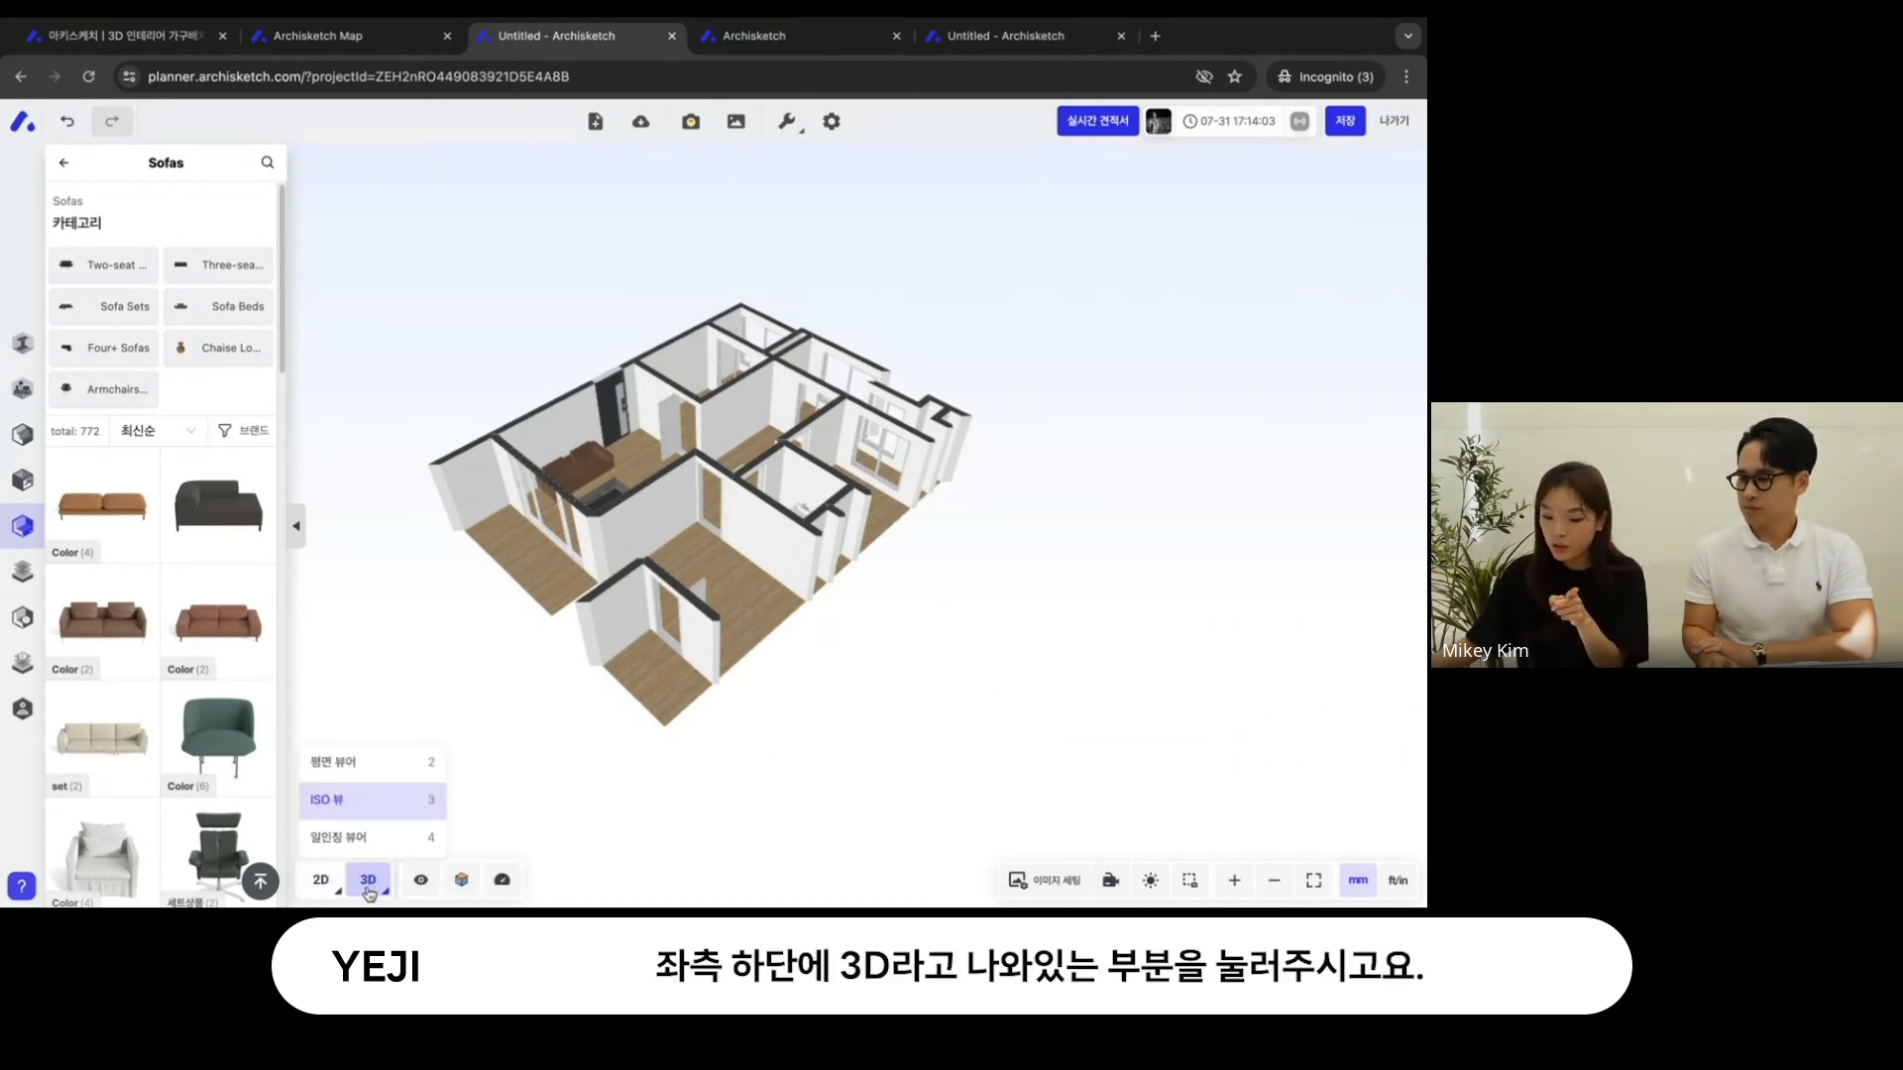
{"action": "scroll", "coordinate": [814, 611], "scroll_direction": "up", "scroll_amount": 5}
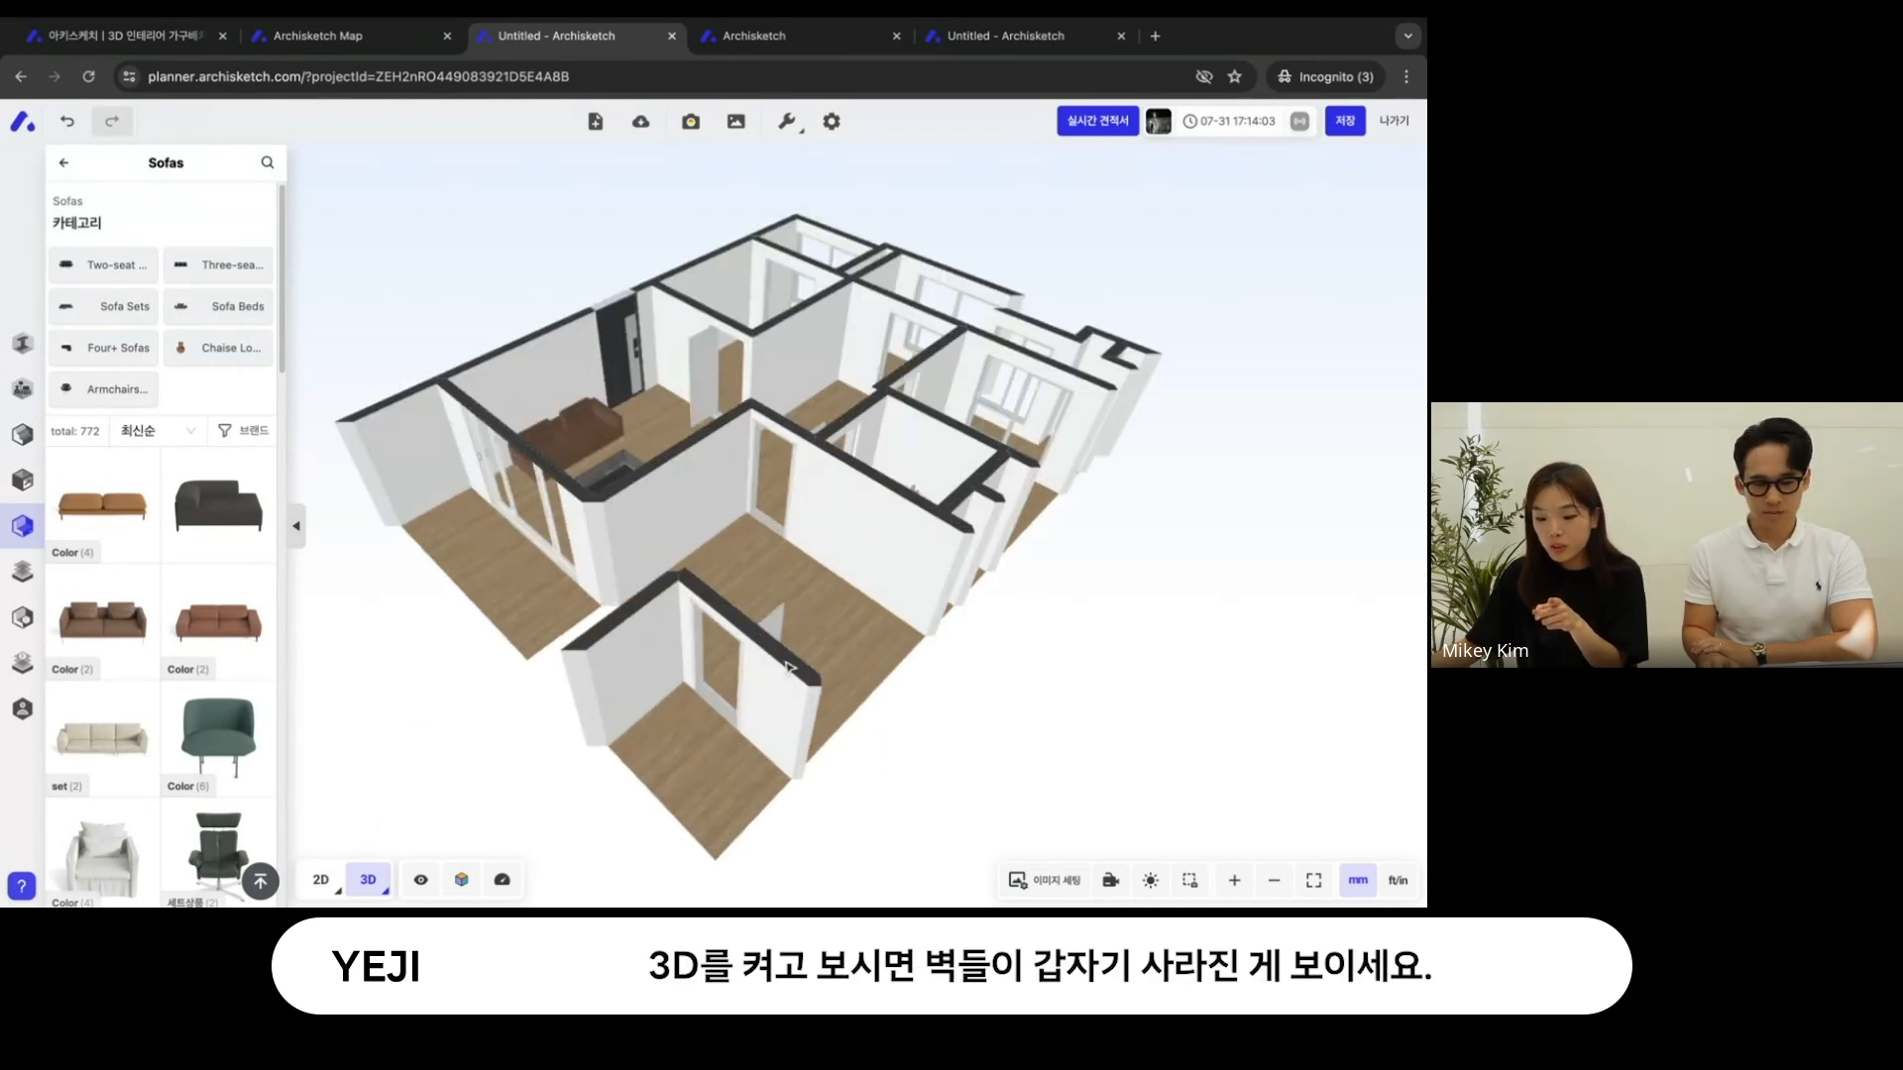
{"action": "left_click_drag", "start_coordinate": [814, 611], "coordinate": [803, 582]}
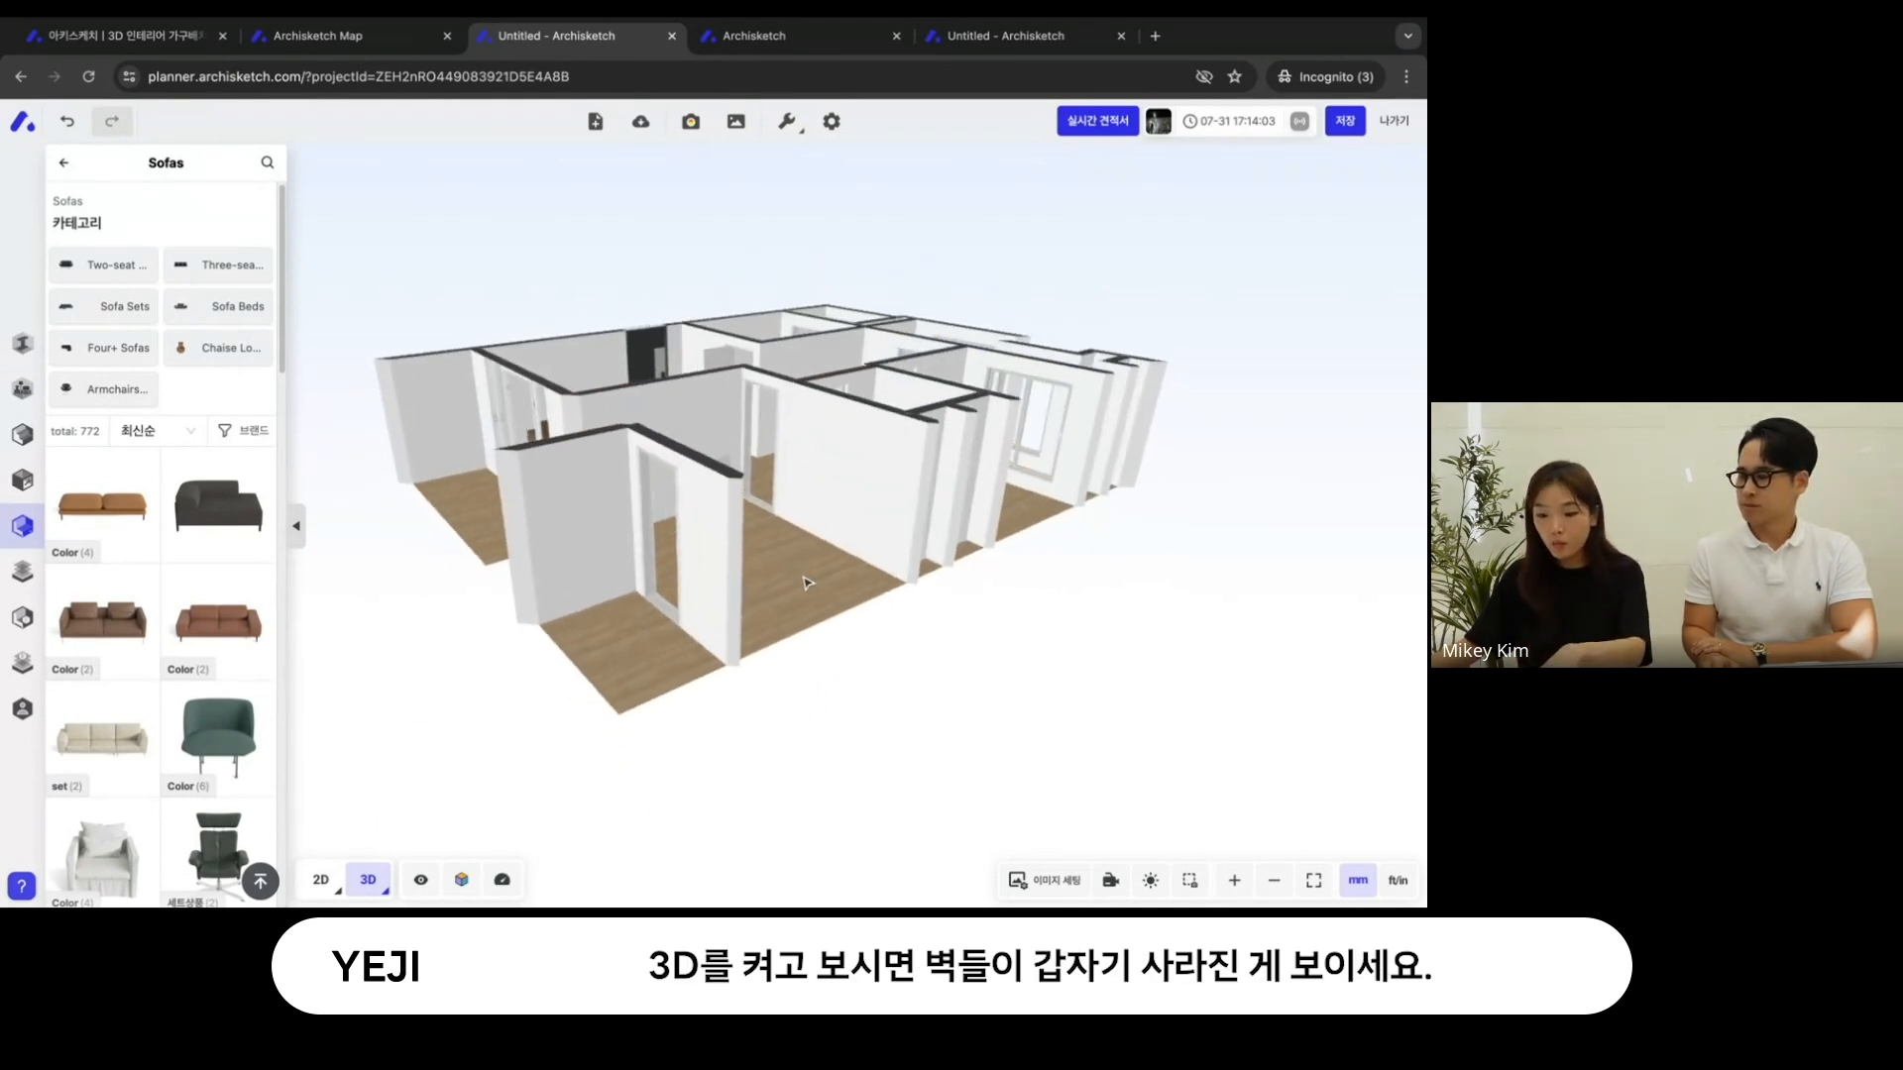
- Turn off 벽 투명화 in the 3D view and inspect the sofa and tea table in the living room
{"action": "left_click", "coordinate": [428, 876]}
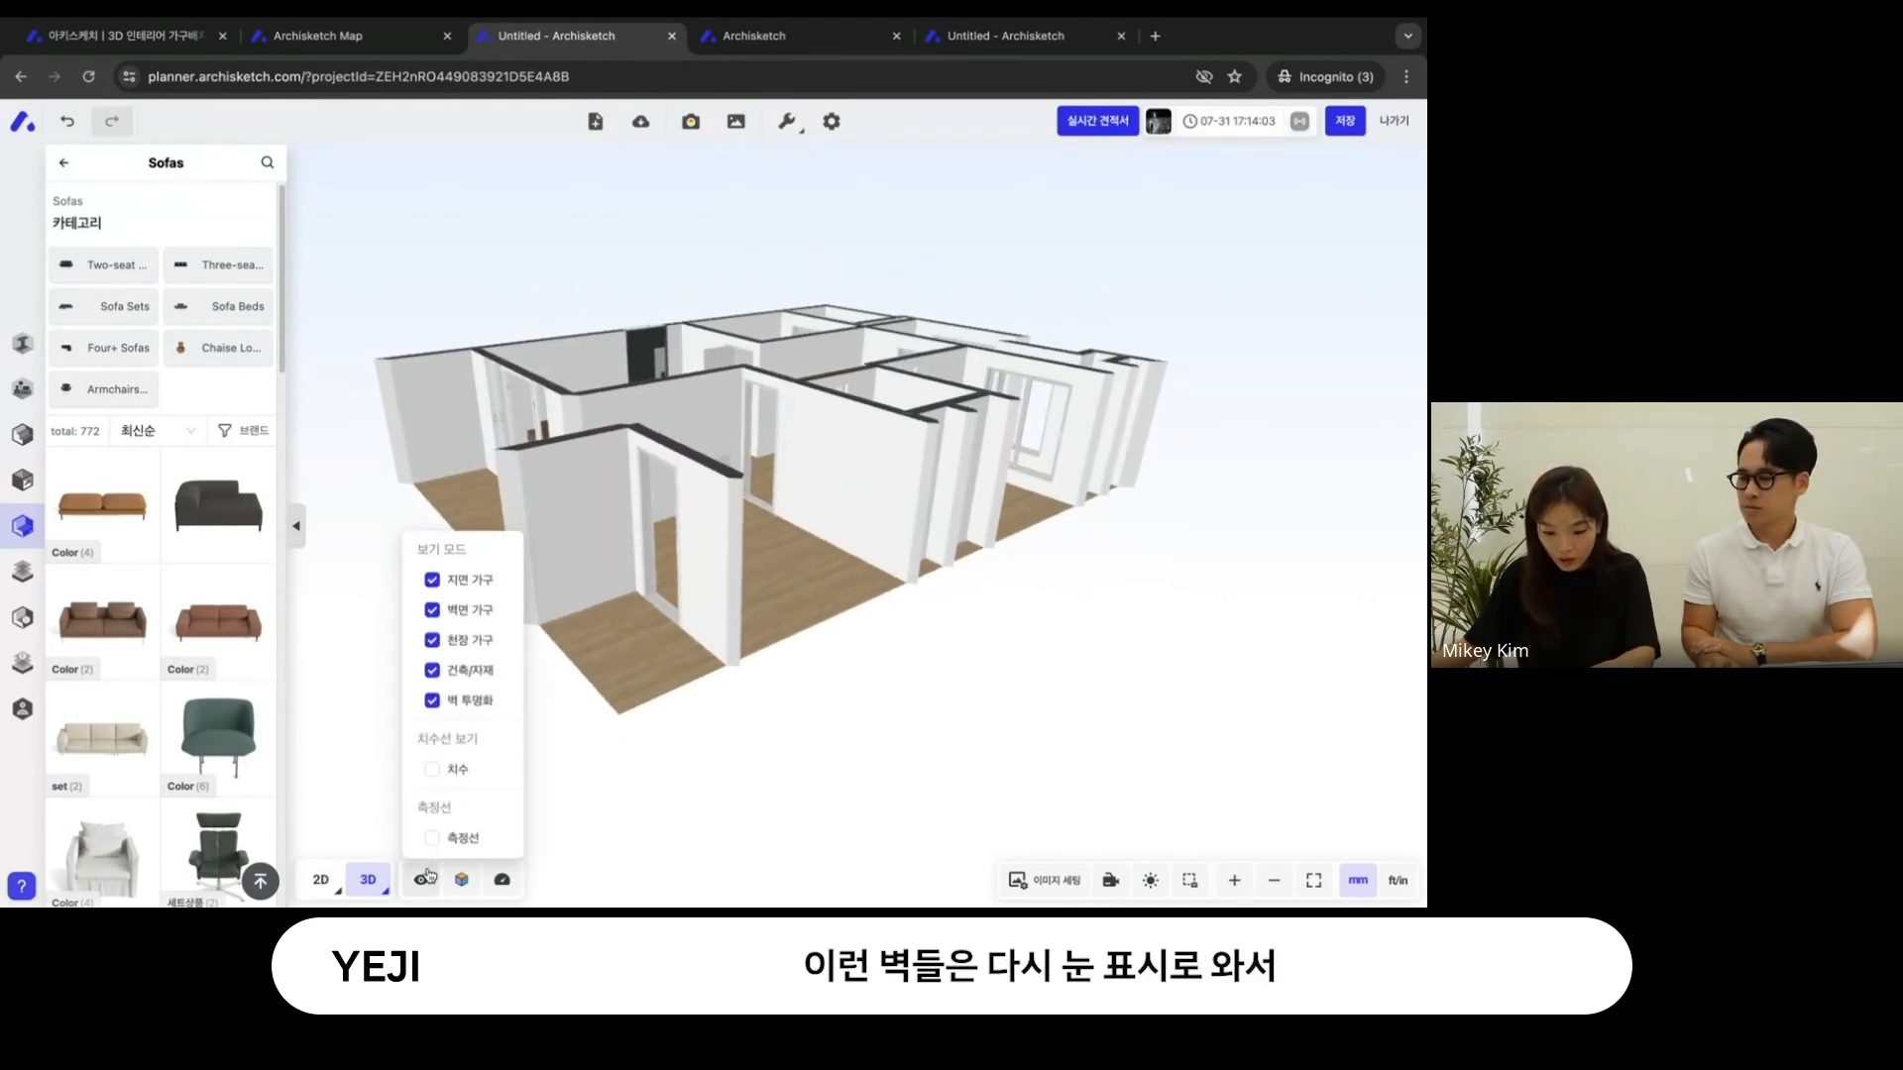
{"action": "left_click", "coordinate": [433, 701]}
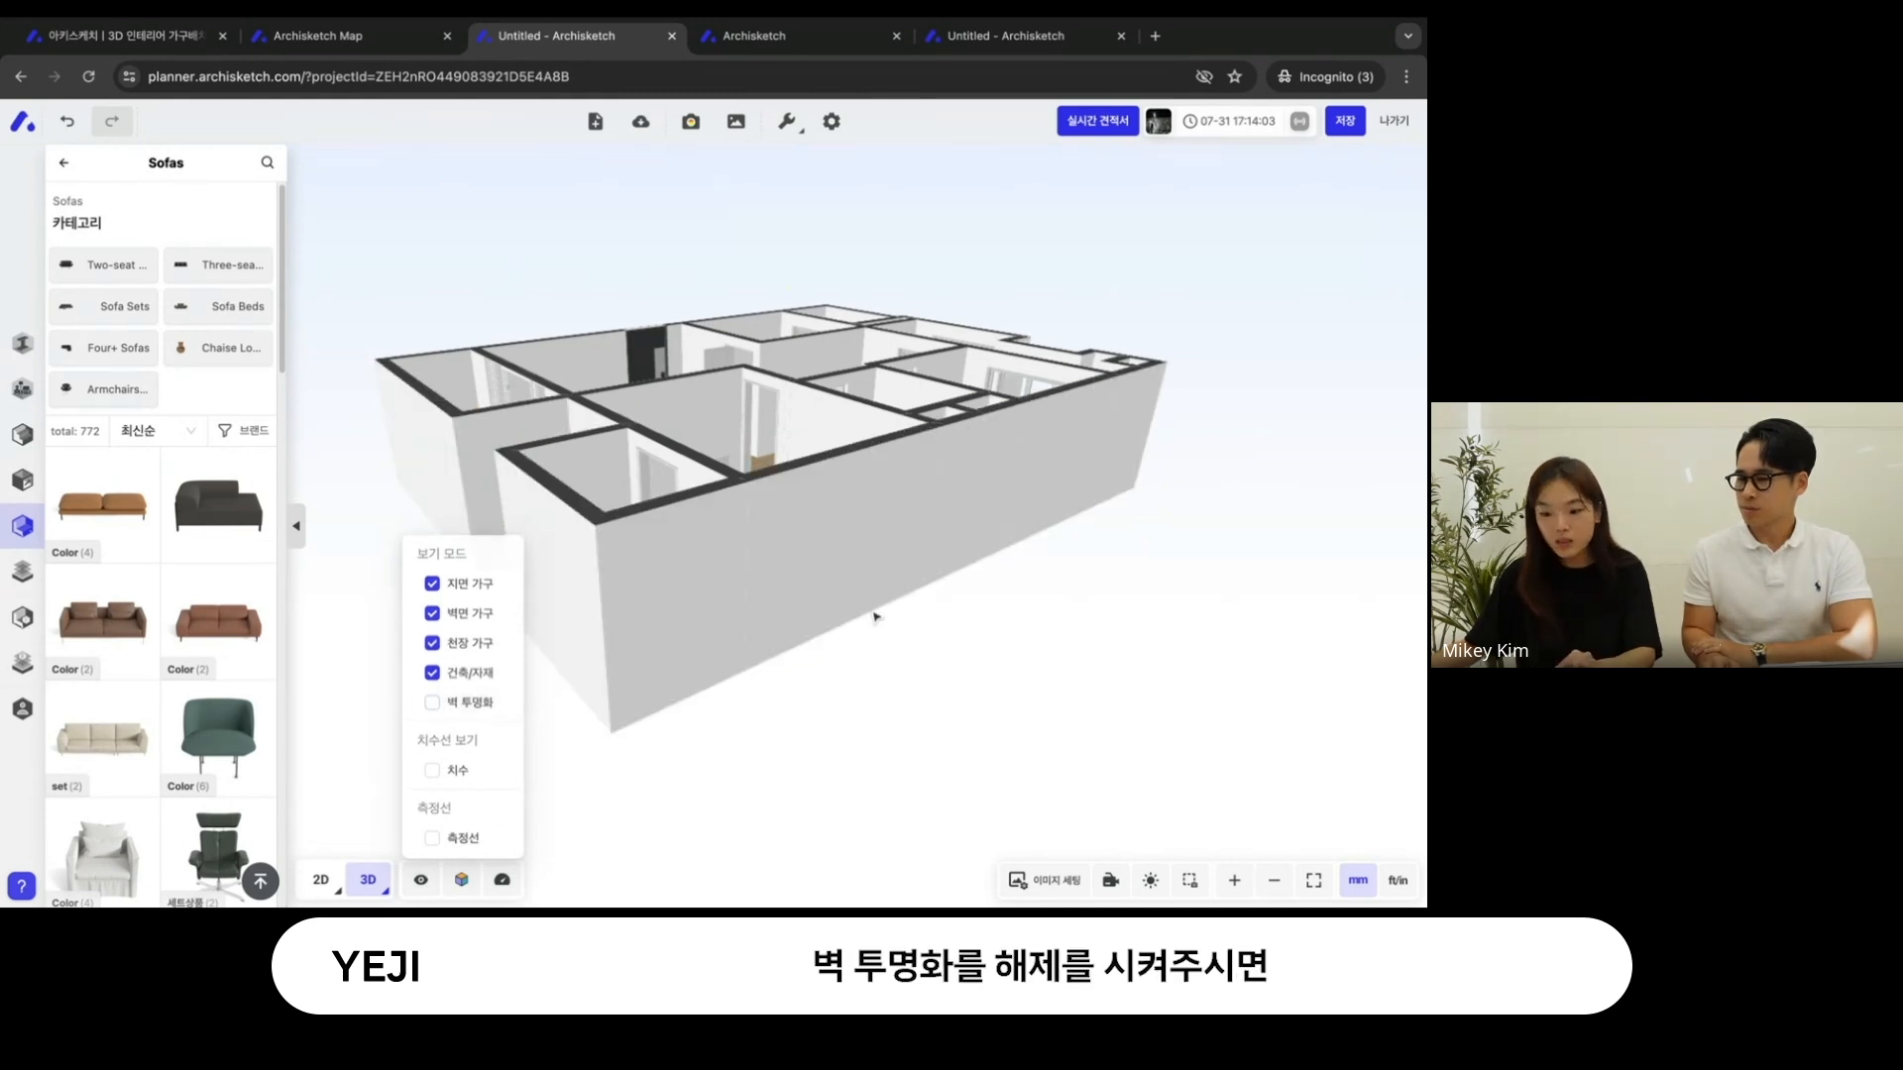
{"action": "left_click_drag", "start_coordinate": [875, 615], "coordinate": [750, 443]}
{"action": "scroll", "coordinate": [751, 443], "scroll_direction": "up", "scroll_amount": 5}
{"action": "right_click_drag", "start_coordinate": [750, 443], "coordinate": [845, 628]}
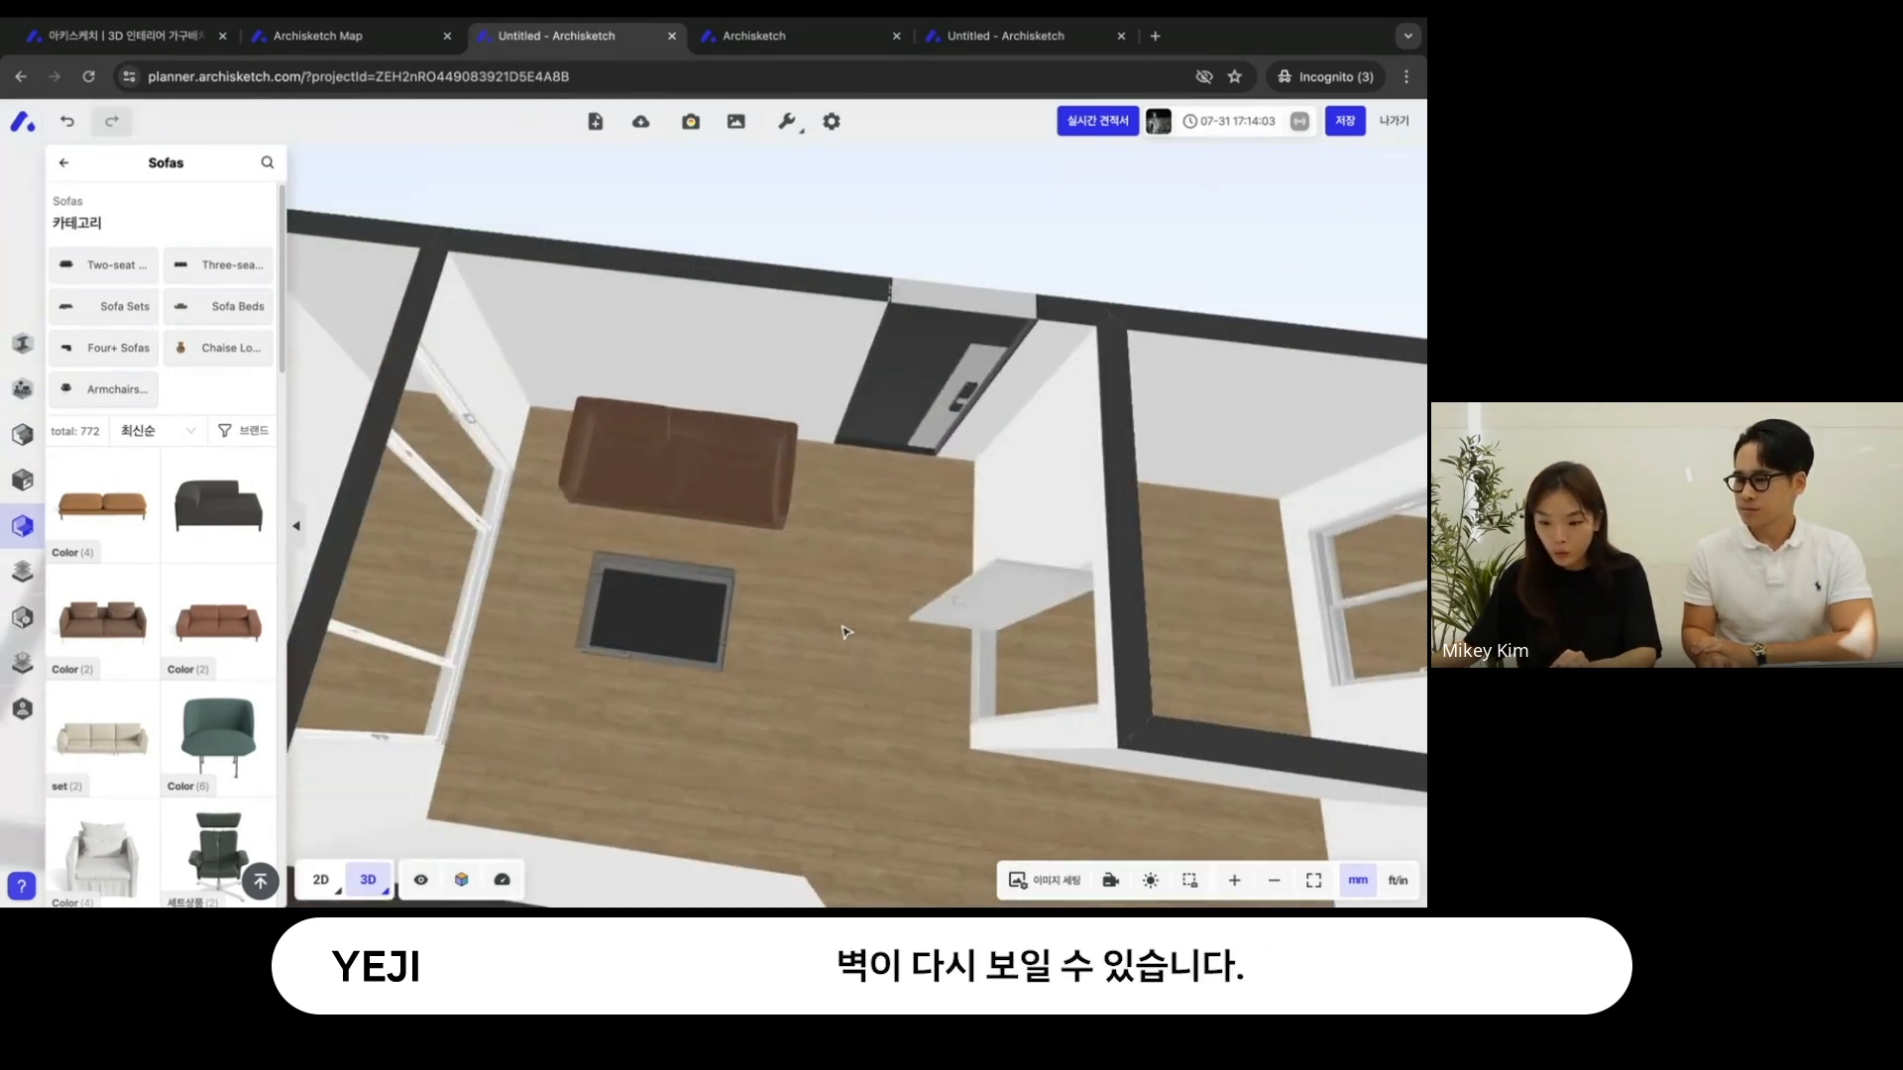
- Examine the sofa and tea table in the living room from closer and lower 3D angles
{"action": "scroll", "coordinate": [845, 628], "scroll_direction": "up", "scroll_amount": 3}
{"action": "left_click_drag", "start_coordinate": [845, 628], "coordinate": [774, 622]}
{"action": "right_click_drag", "start_coordinate": [774, 622], "coordinate": [892, 726]}
{"action": "scroll", "coordinate": [892, 727], "scroll_direction": "down", "scroll_amount": 4}
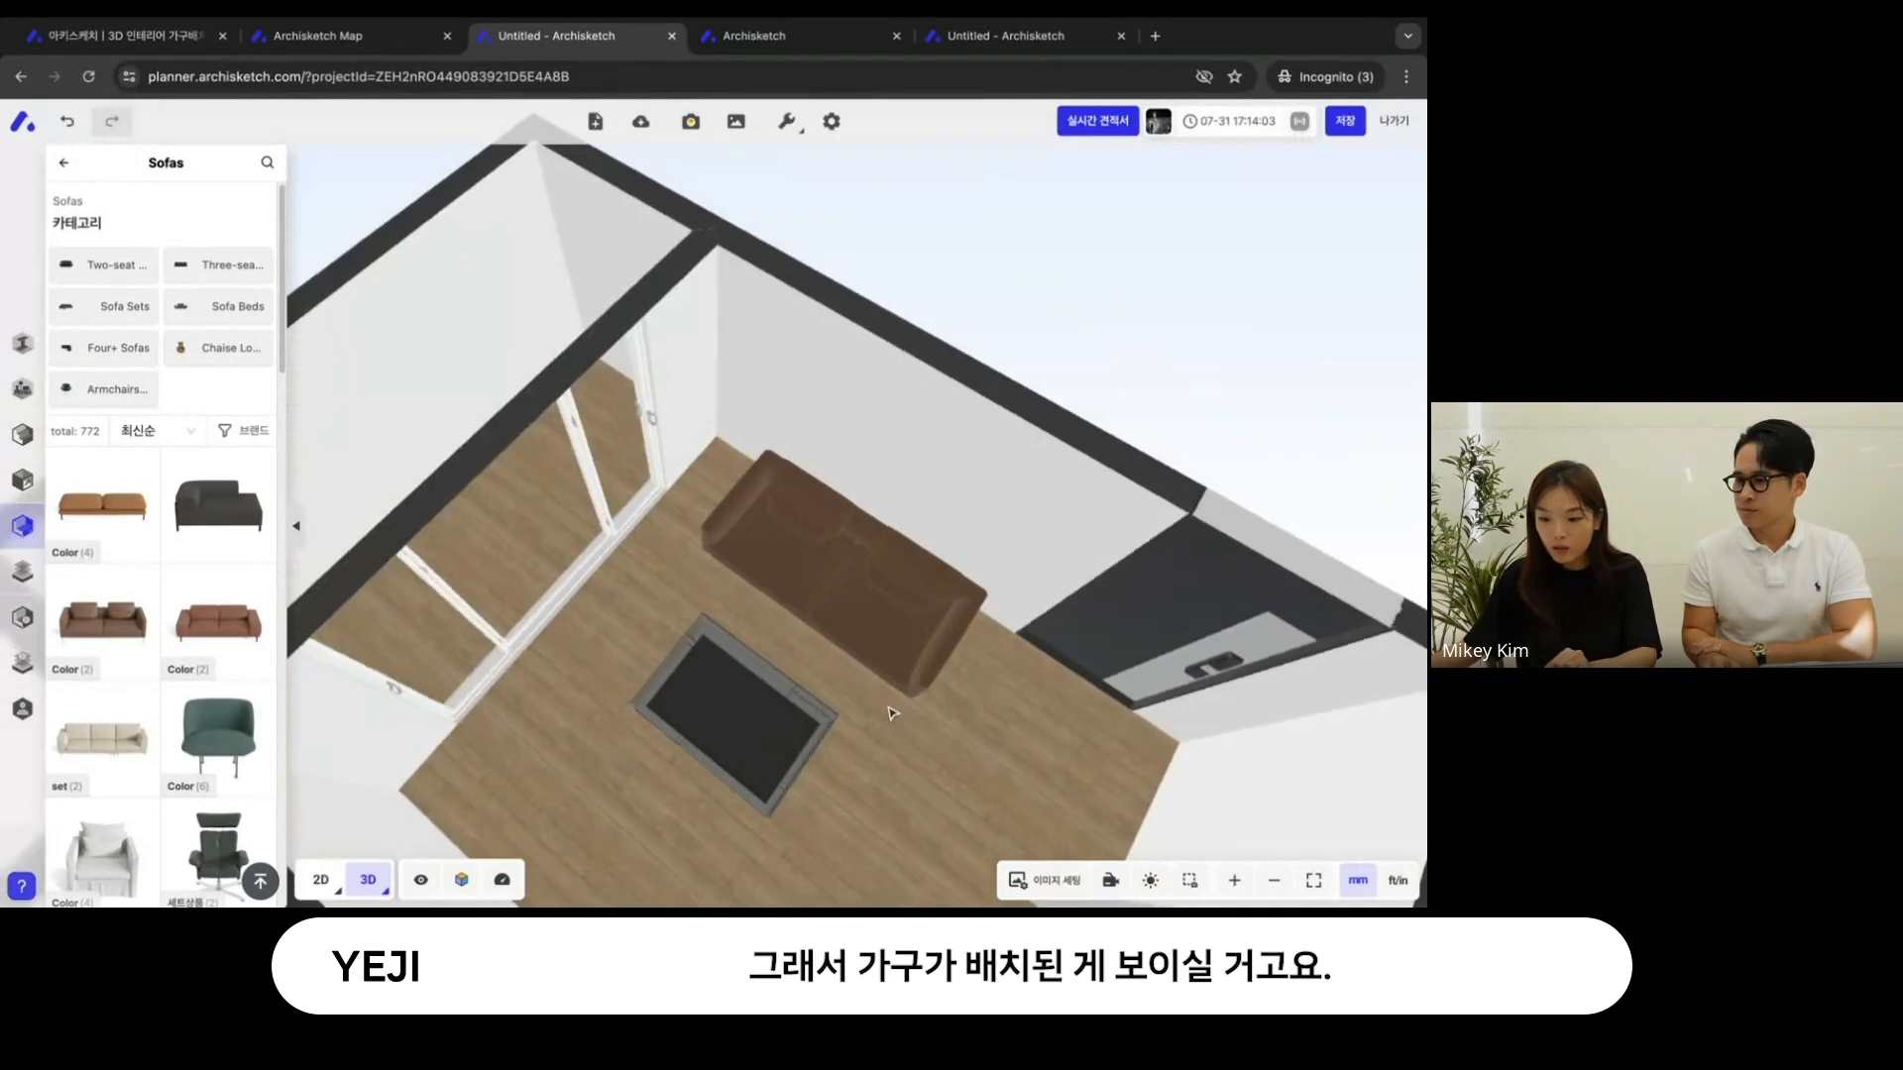
{"action": "left_click_drag", "start_coordinate": [892, 729], "coordinate": [873, 671]}
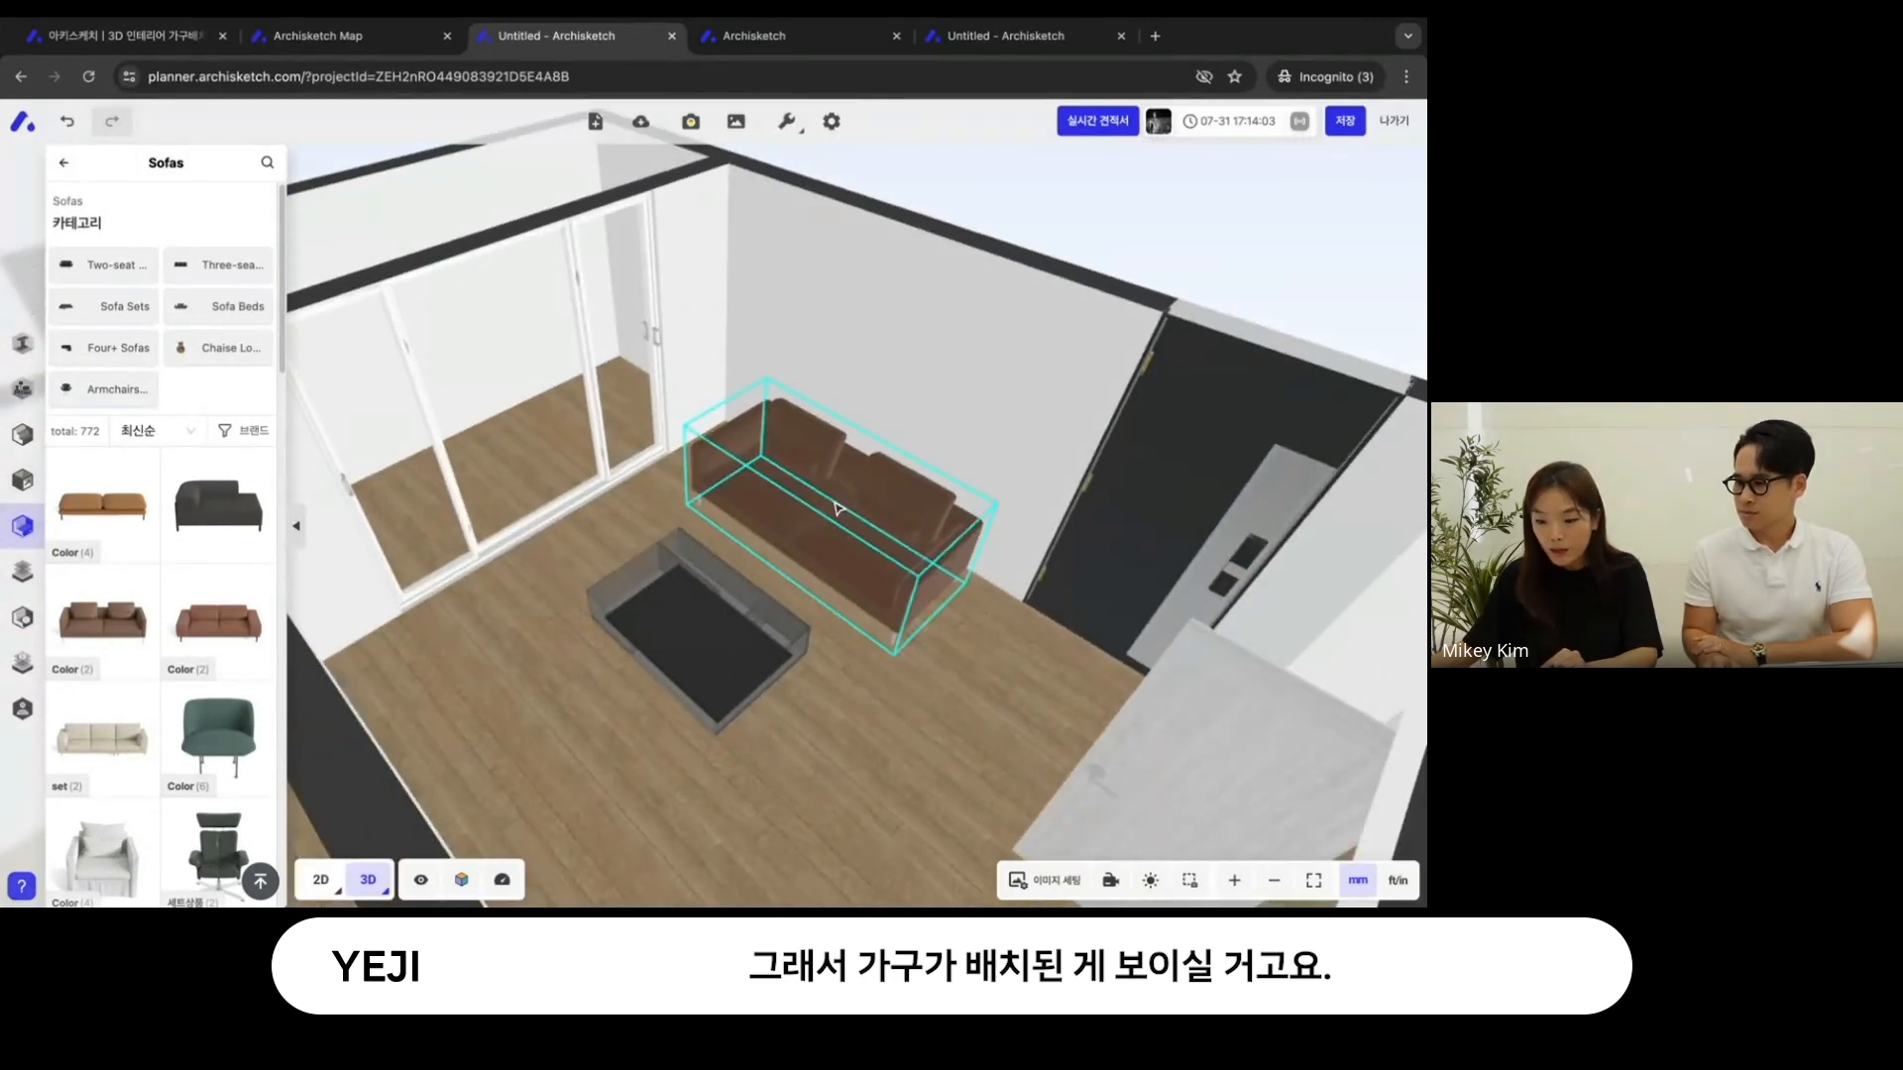
- Show the Flat Sofa's product details and reduce its width to 1462 mm
{"action": "left_click", "coordinate": [872, 555]}
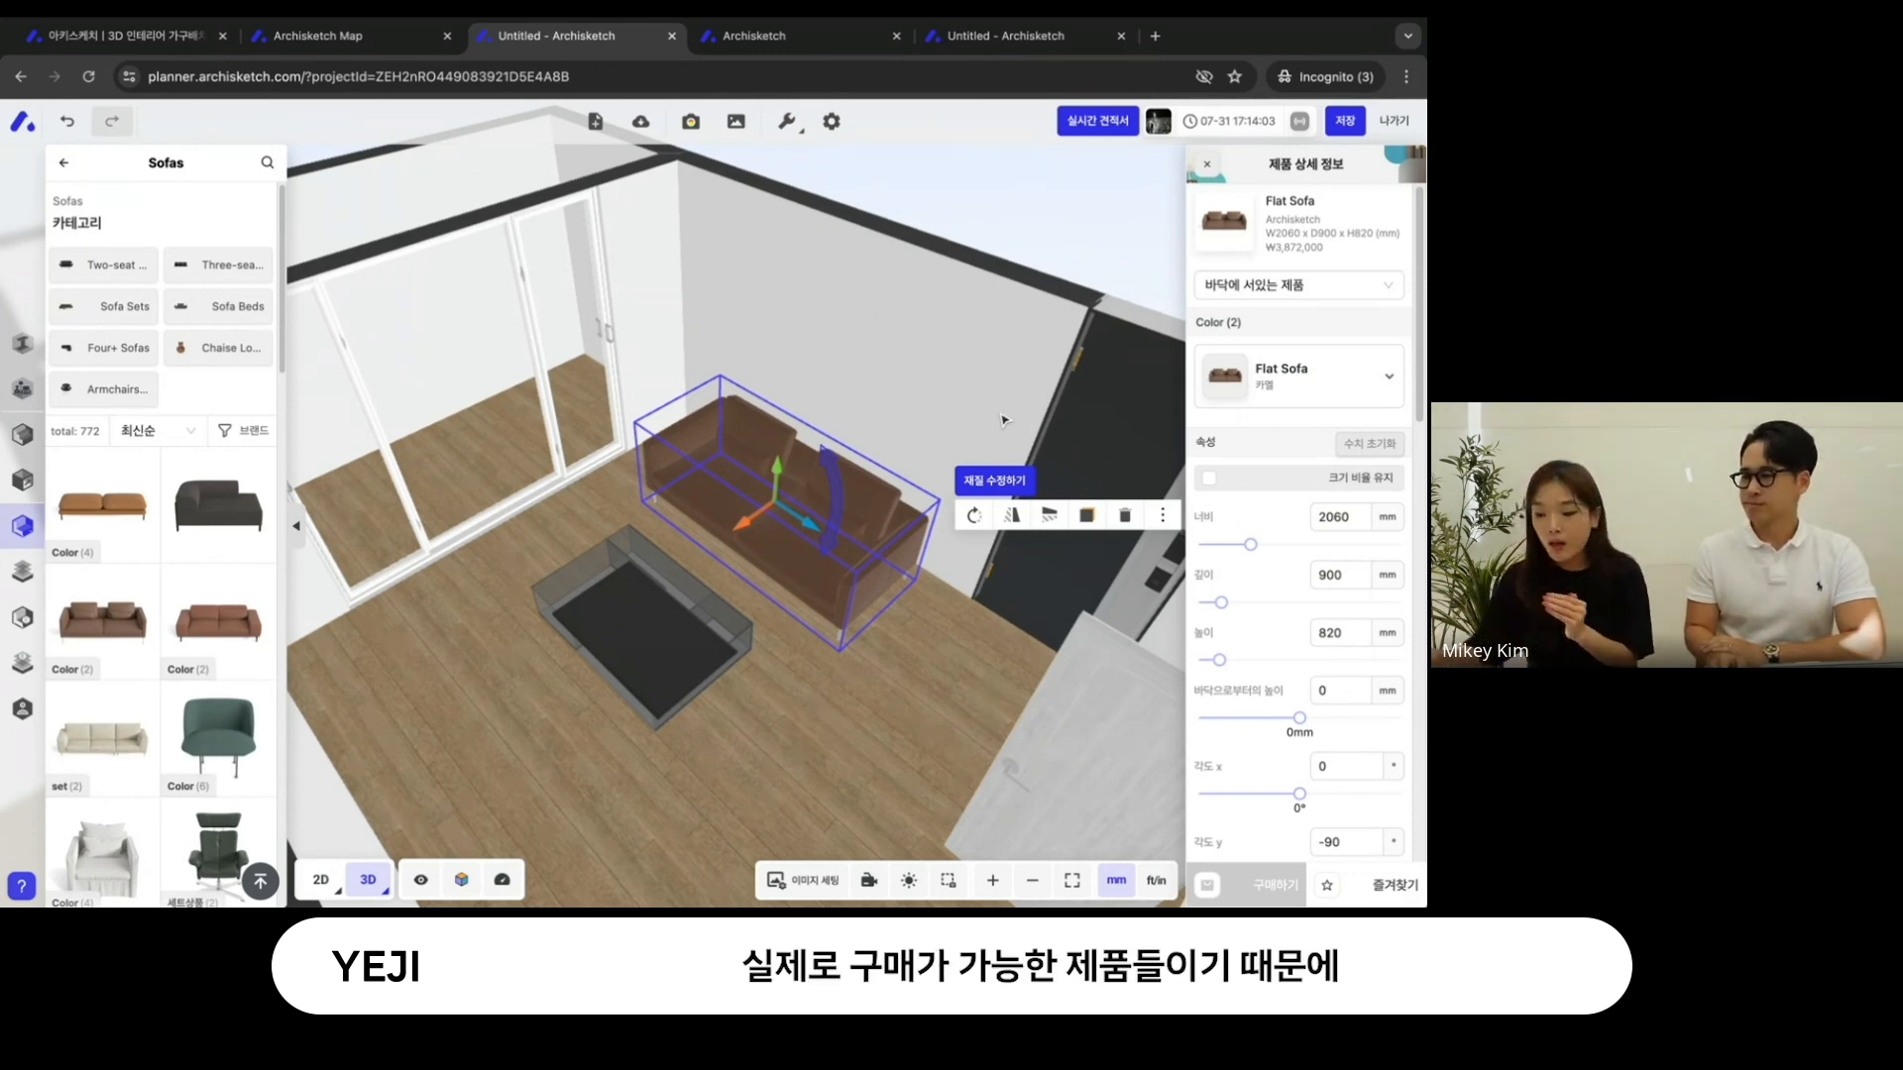
{"action": "left_click_drag", "start_coordinate": [1003, 420], "coordinate": [948, 203]}
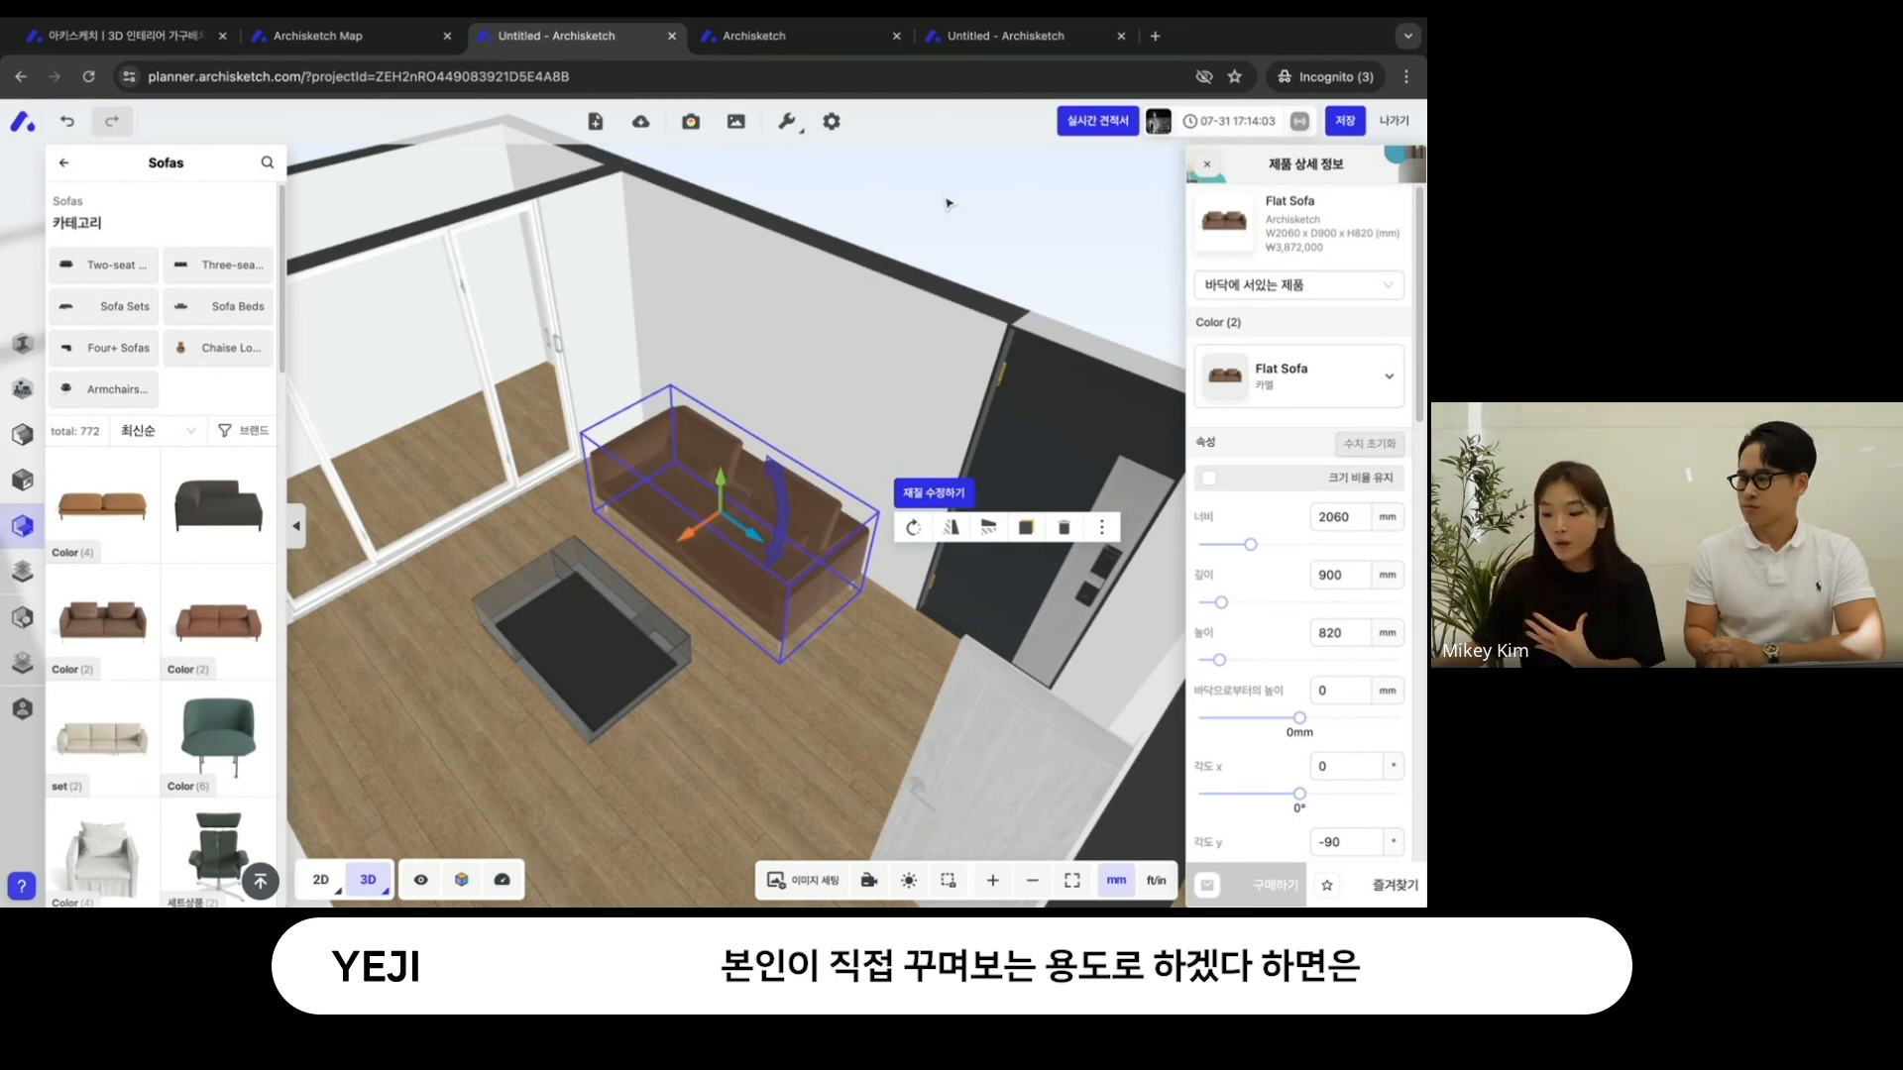
{"action": "left_click_drag", "start_coordinate": [1259, 552], "coordinate": [1237, 552]}
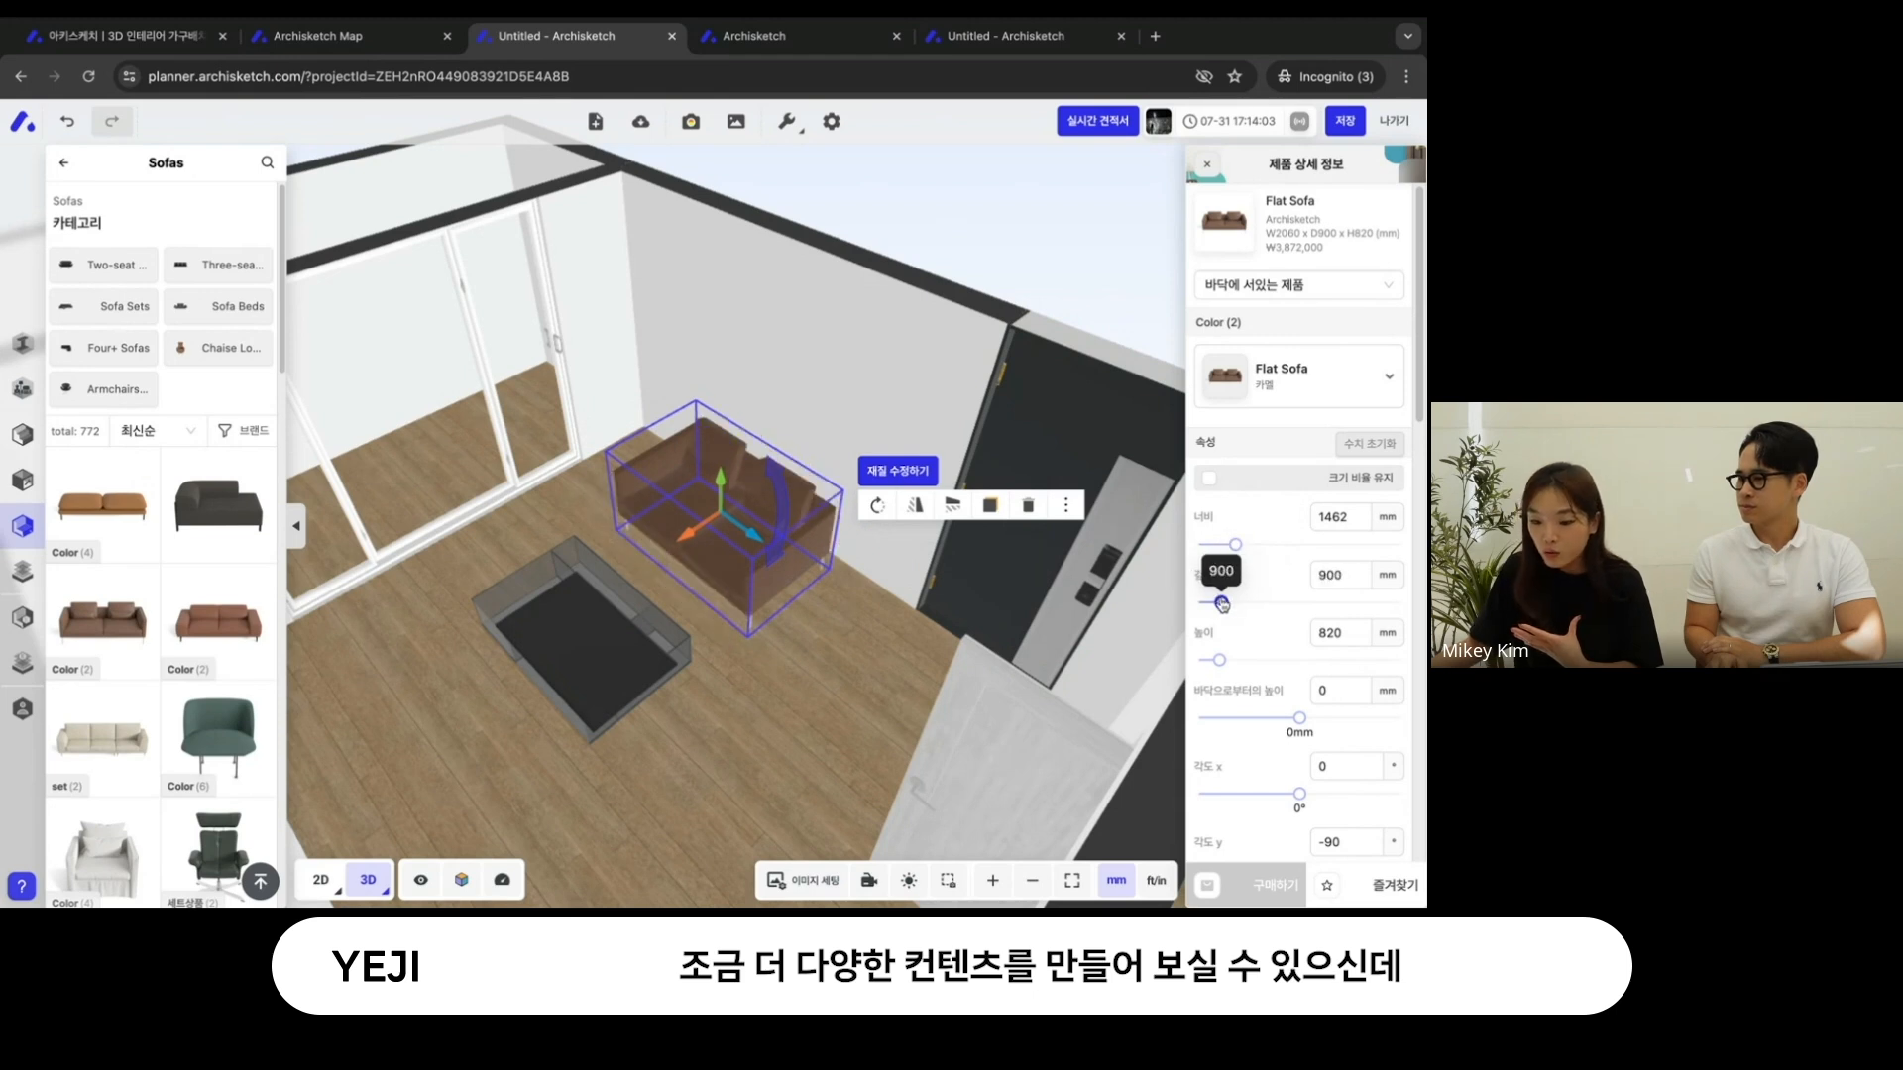
{"action": "scroll", "coordinate": [1204, 604], "scroll_direction": "down", "scroll_amount": 1}
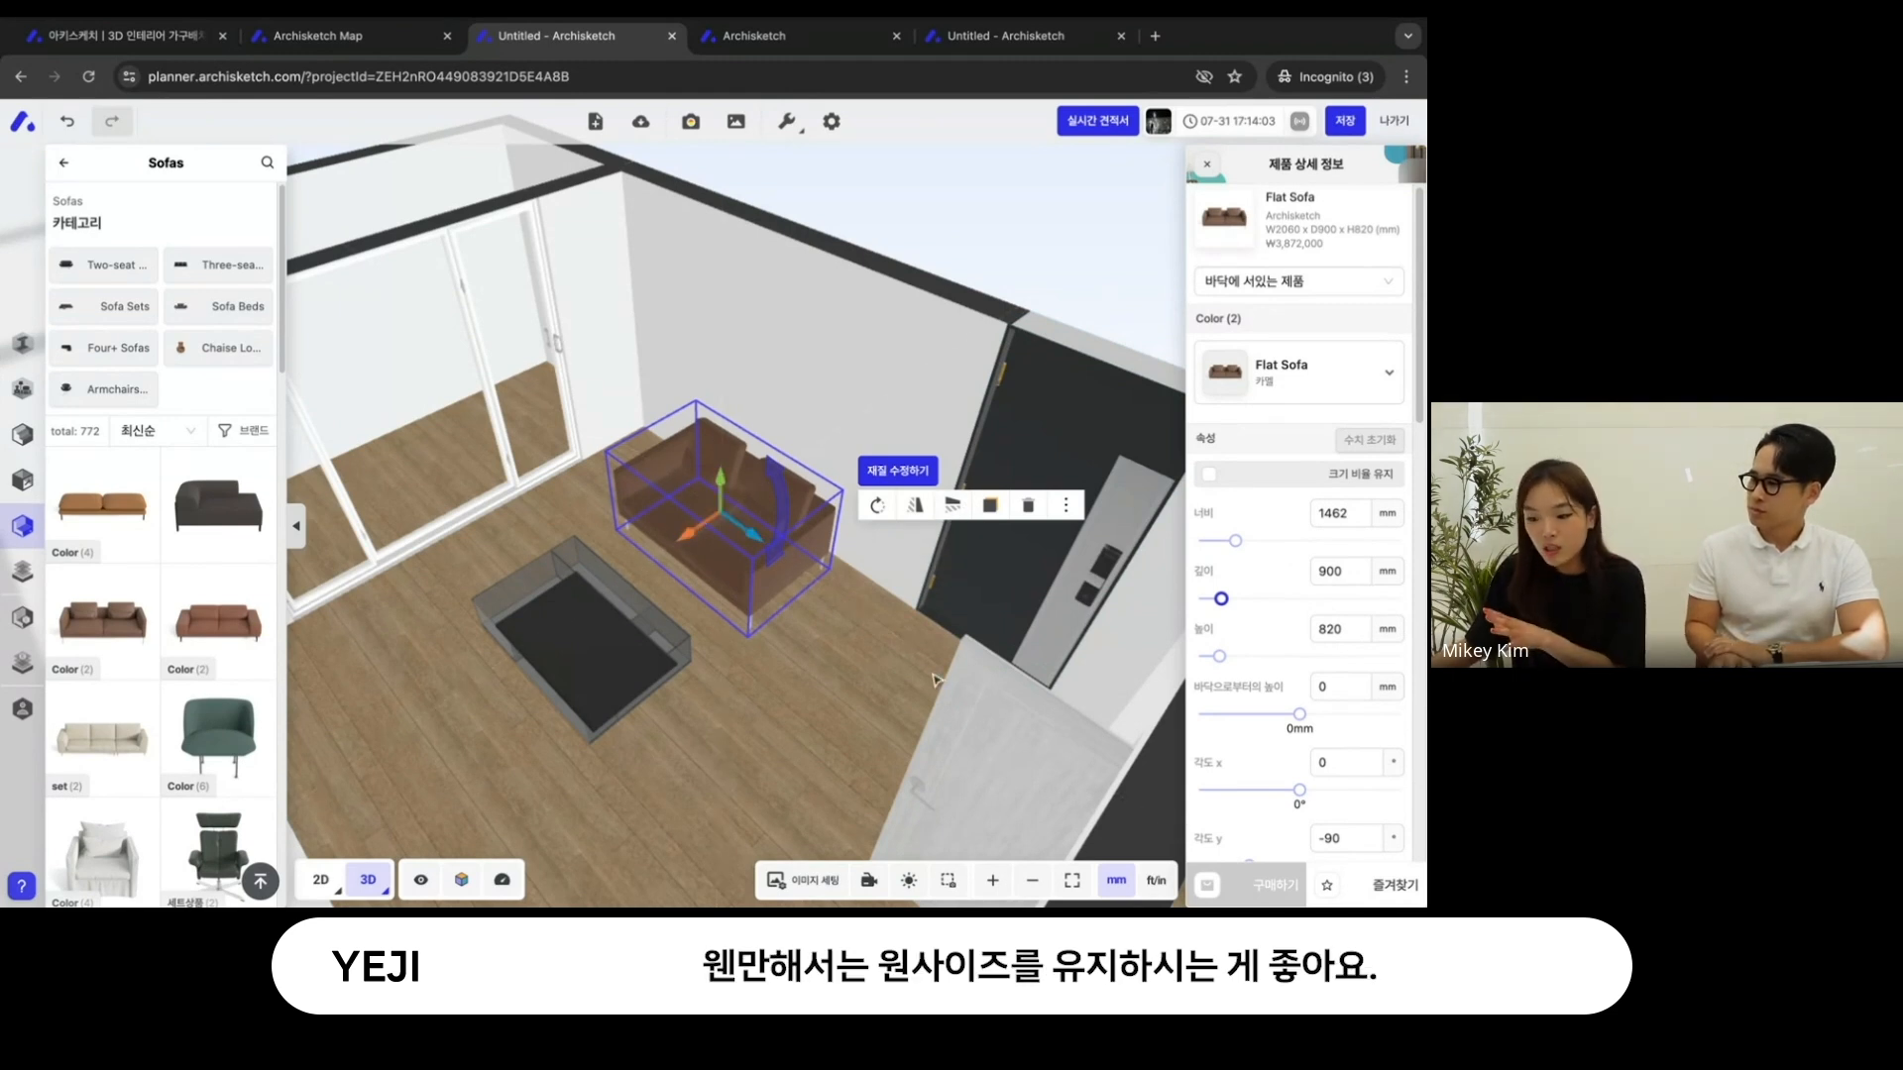
- Reset the Flat Sofa's dimensions to the original values and rotate it back to -90° along the wall
{"action": "left_click", "coordinate": [1370, 443]}
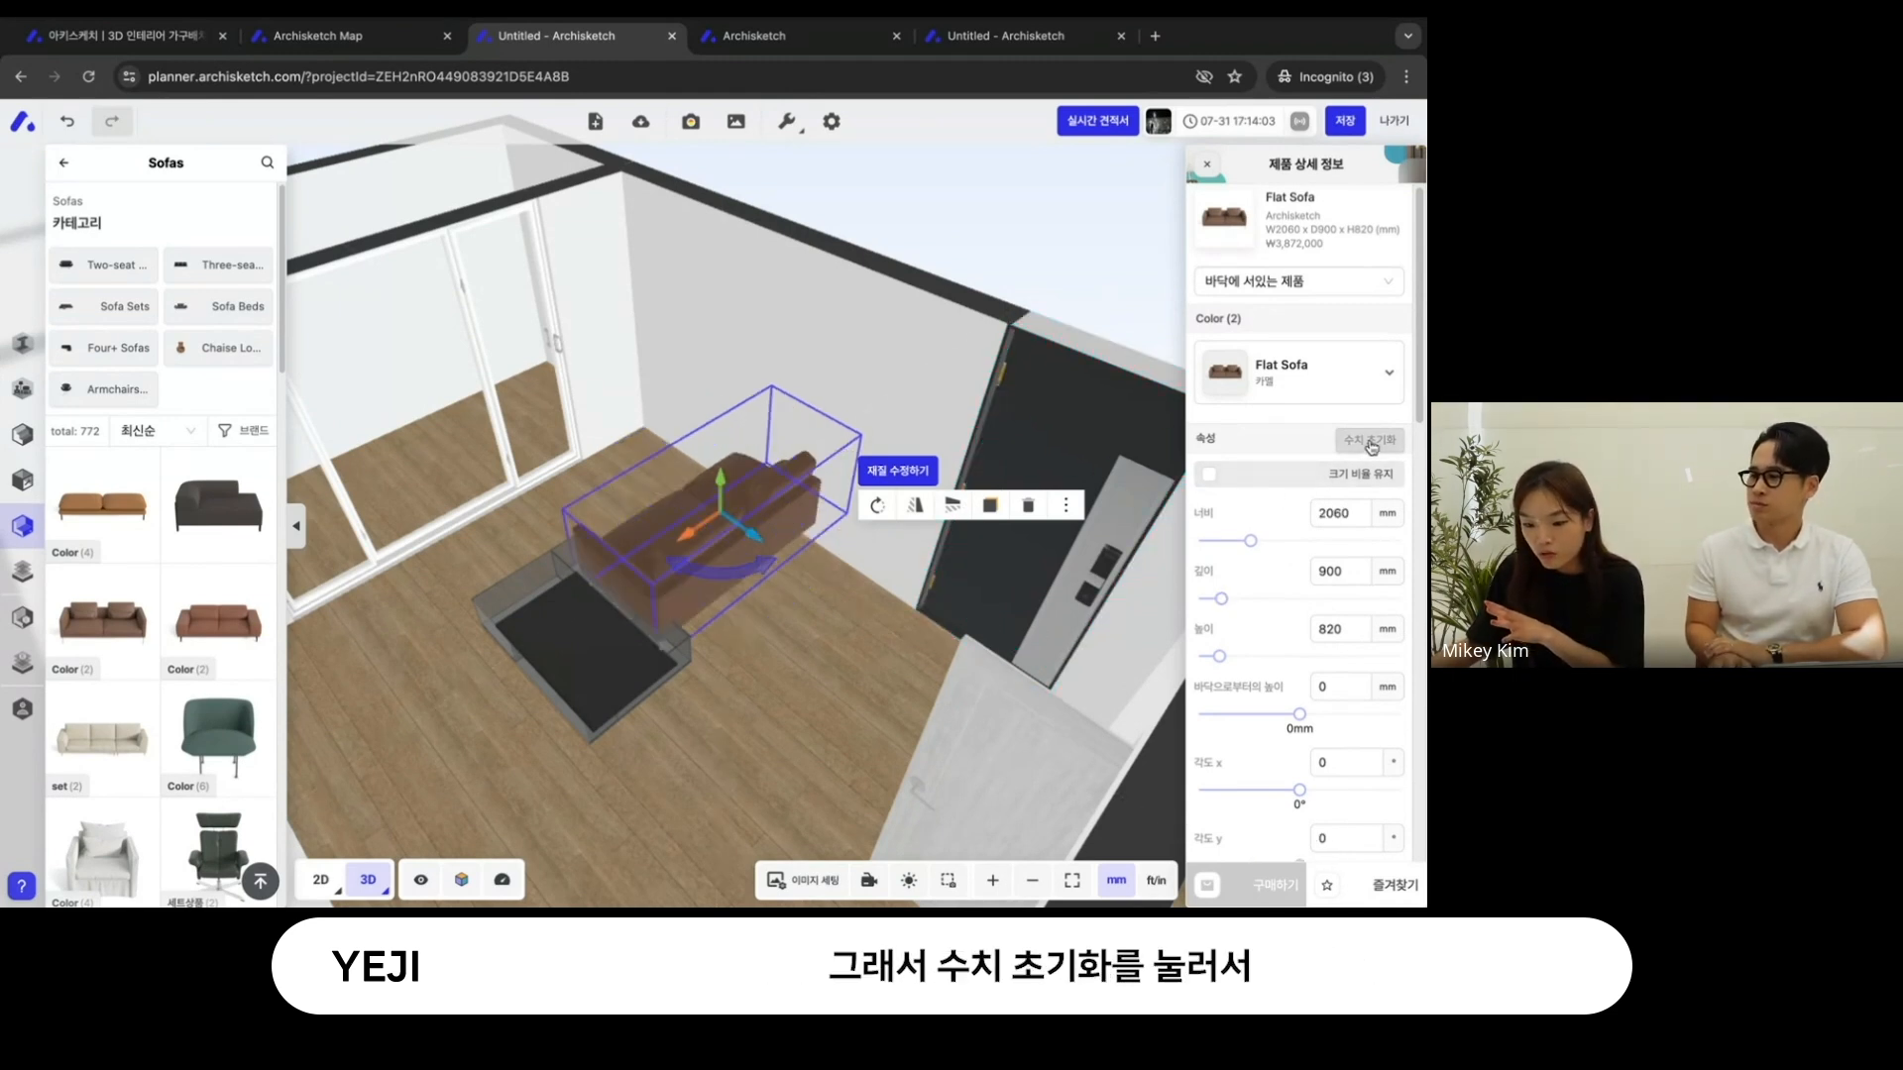
{"action": "left_click_drag", "start_coordinate": [689, 571], "coordinate": [840, 523]}
{"action": "left_click_drag", "start_coordinate": [889, 398], "coordinate": [717, 386]}
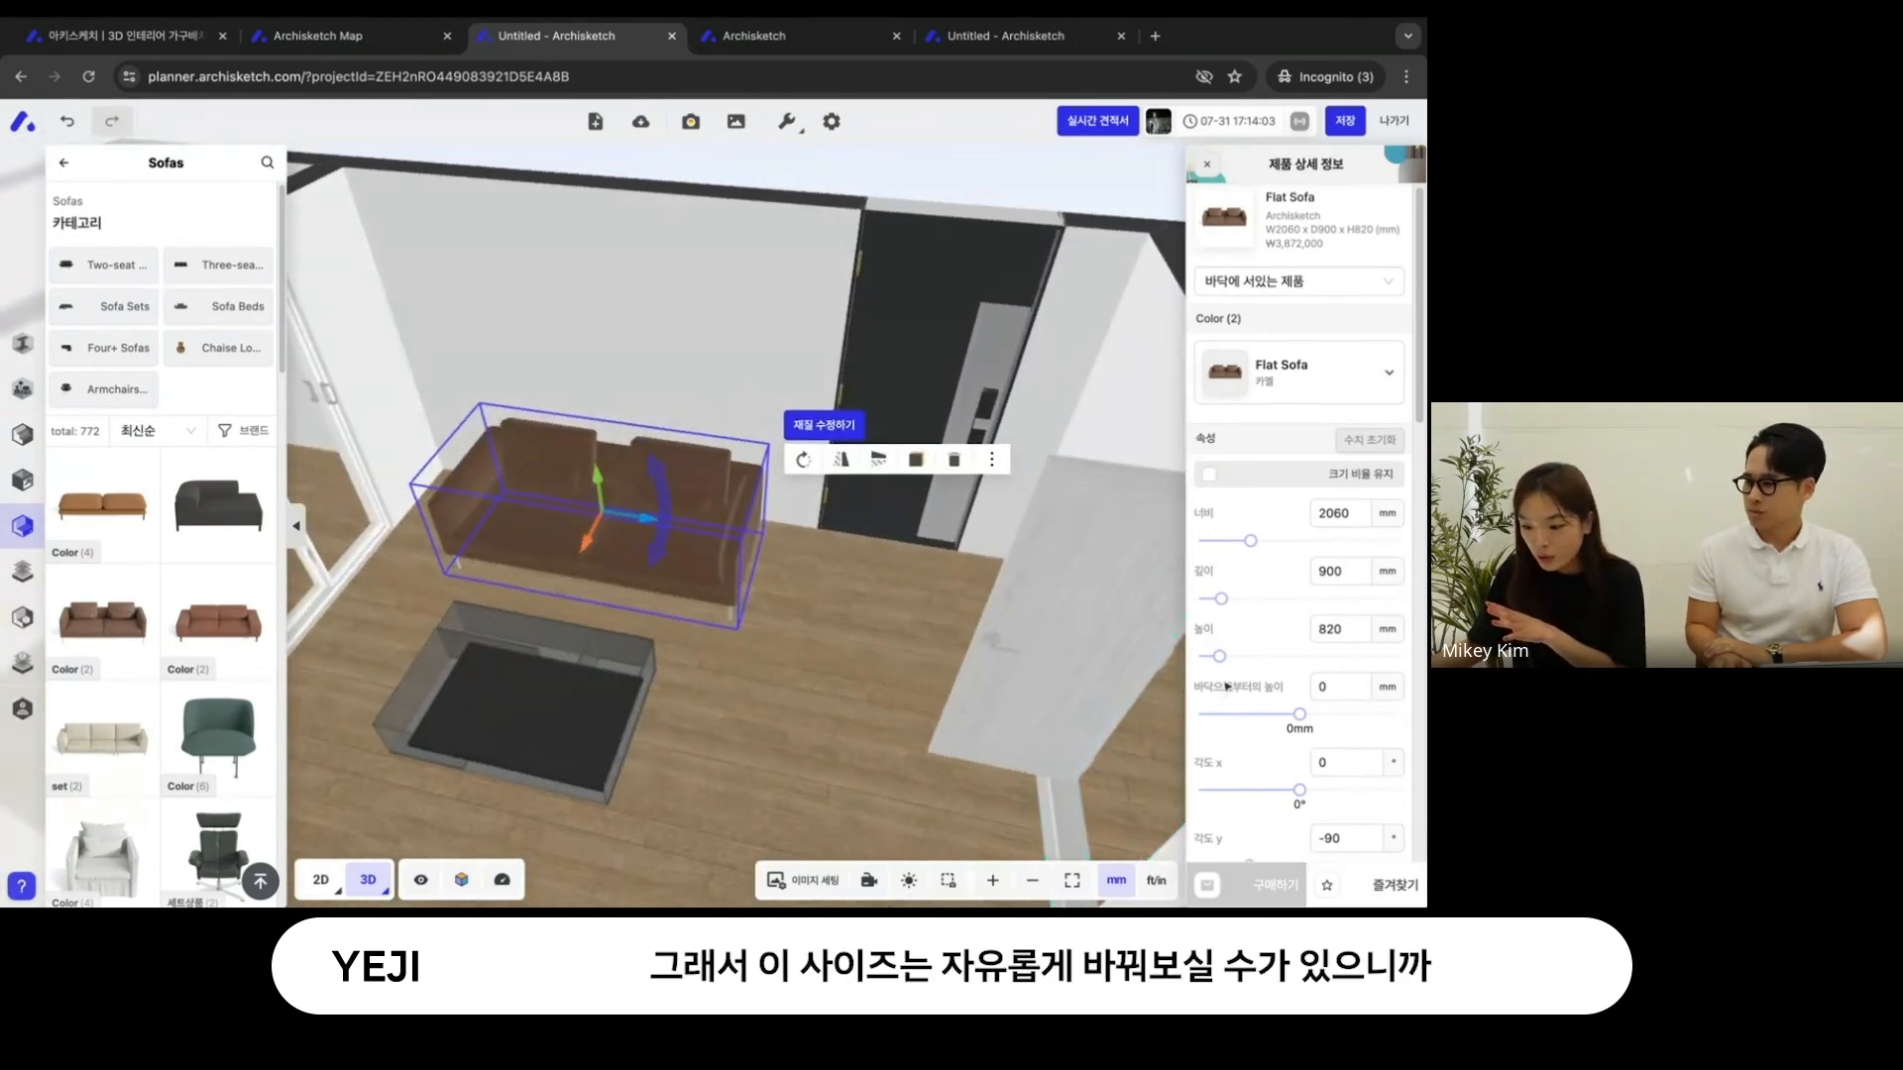
{"action": "right_click_drag", "start_coordinate": [860, 655], "coordinate": [906, 634]}
{"action": "scroll", "coordinate": [918, 646], "scroll_direction": "down", "scroll_amount": 2}
{"action": "scroll", "coordinate": [908, 640], "scroll_direction": "down", "scroll_amount": 1}
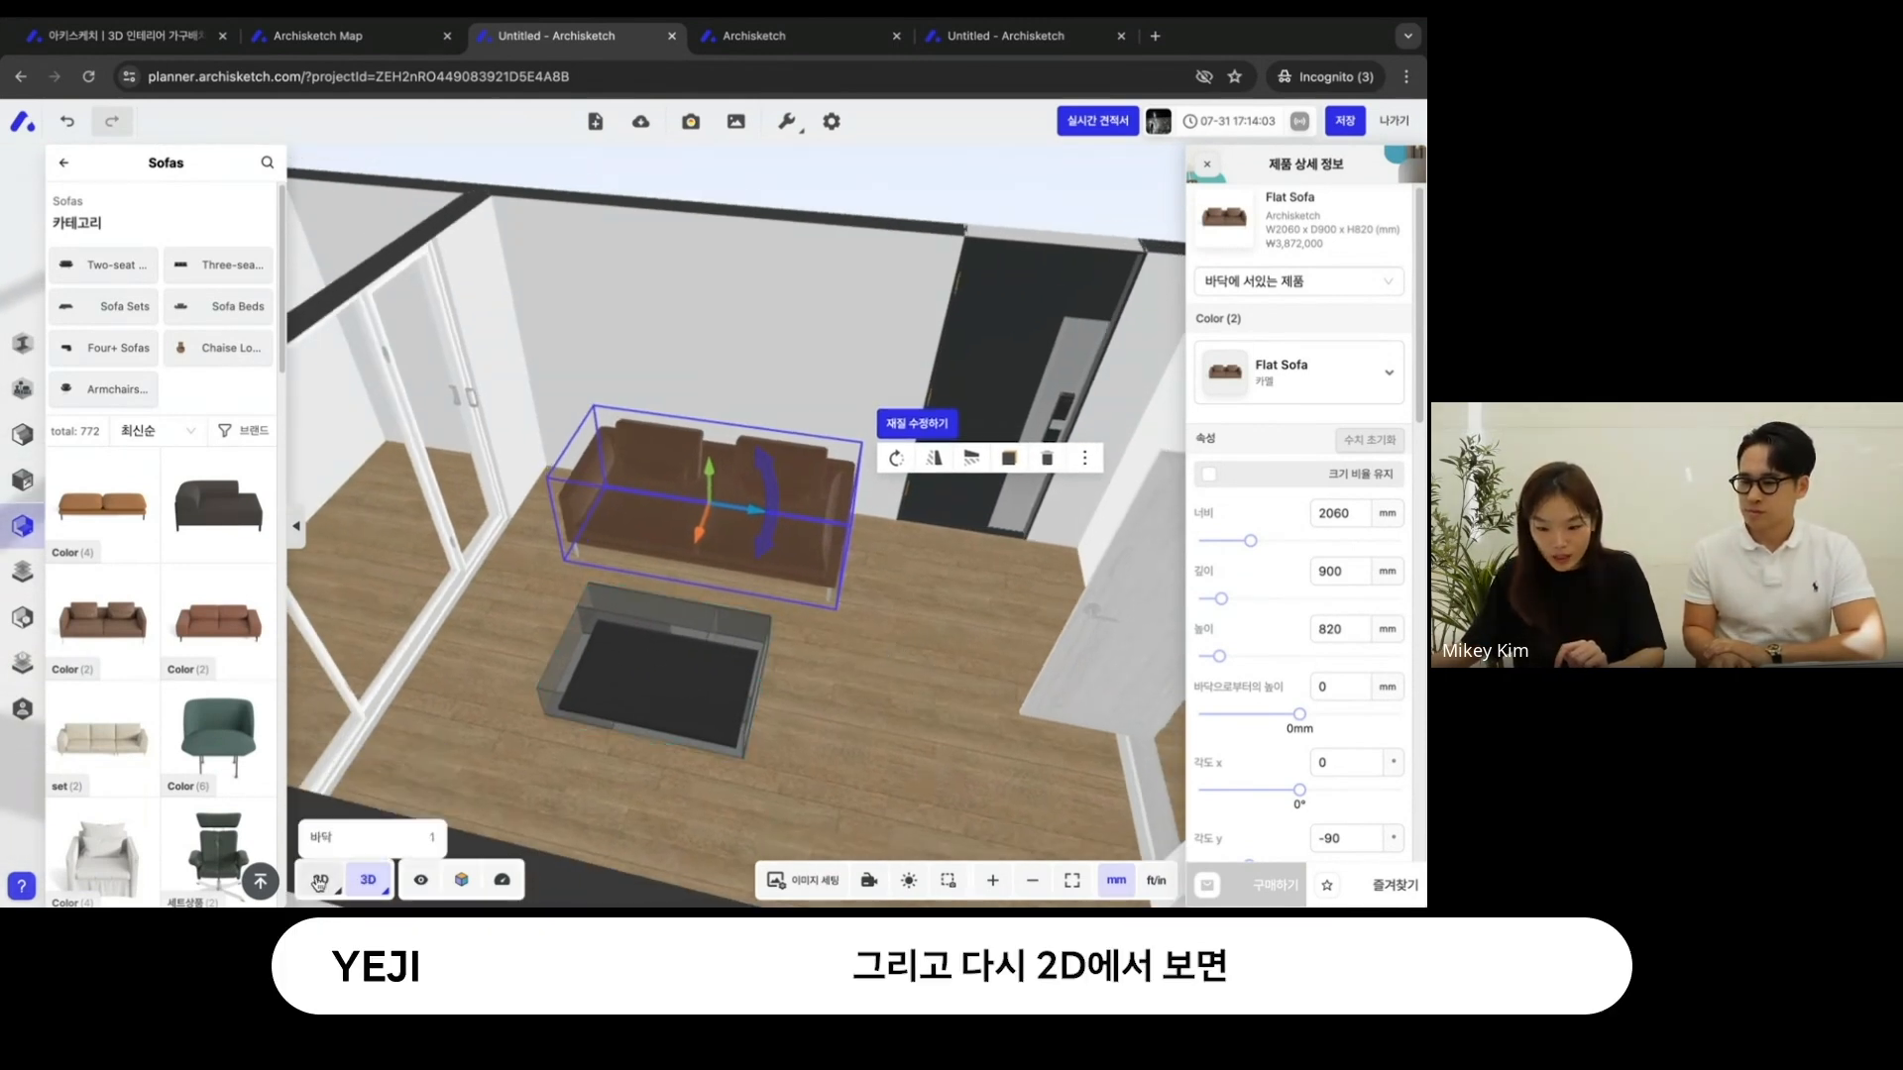
- Return to the 2D plan and turn on 이미지 표시 to locate the kitchen fixtures on the reference image
{"action": "left_click", "coordinate": [320, 880]}
{"action": "right_click_drag", "start_coordinate": [558, 622], "coordinate": [713, 571]}
{"action": "scroll", "coordinate": [558, 649], "scroll_direction": "up", "scroll_amount": 3}
{"action": "right_click_drag", "start_coordinate": [784, 412], "coordinate": [678, 519]}
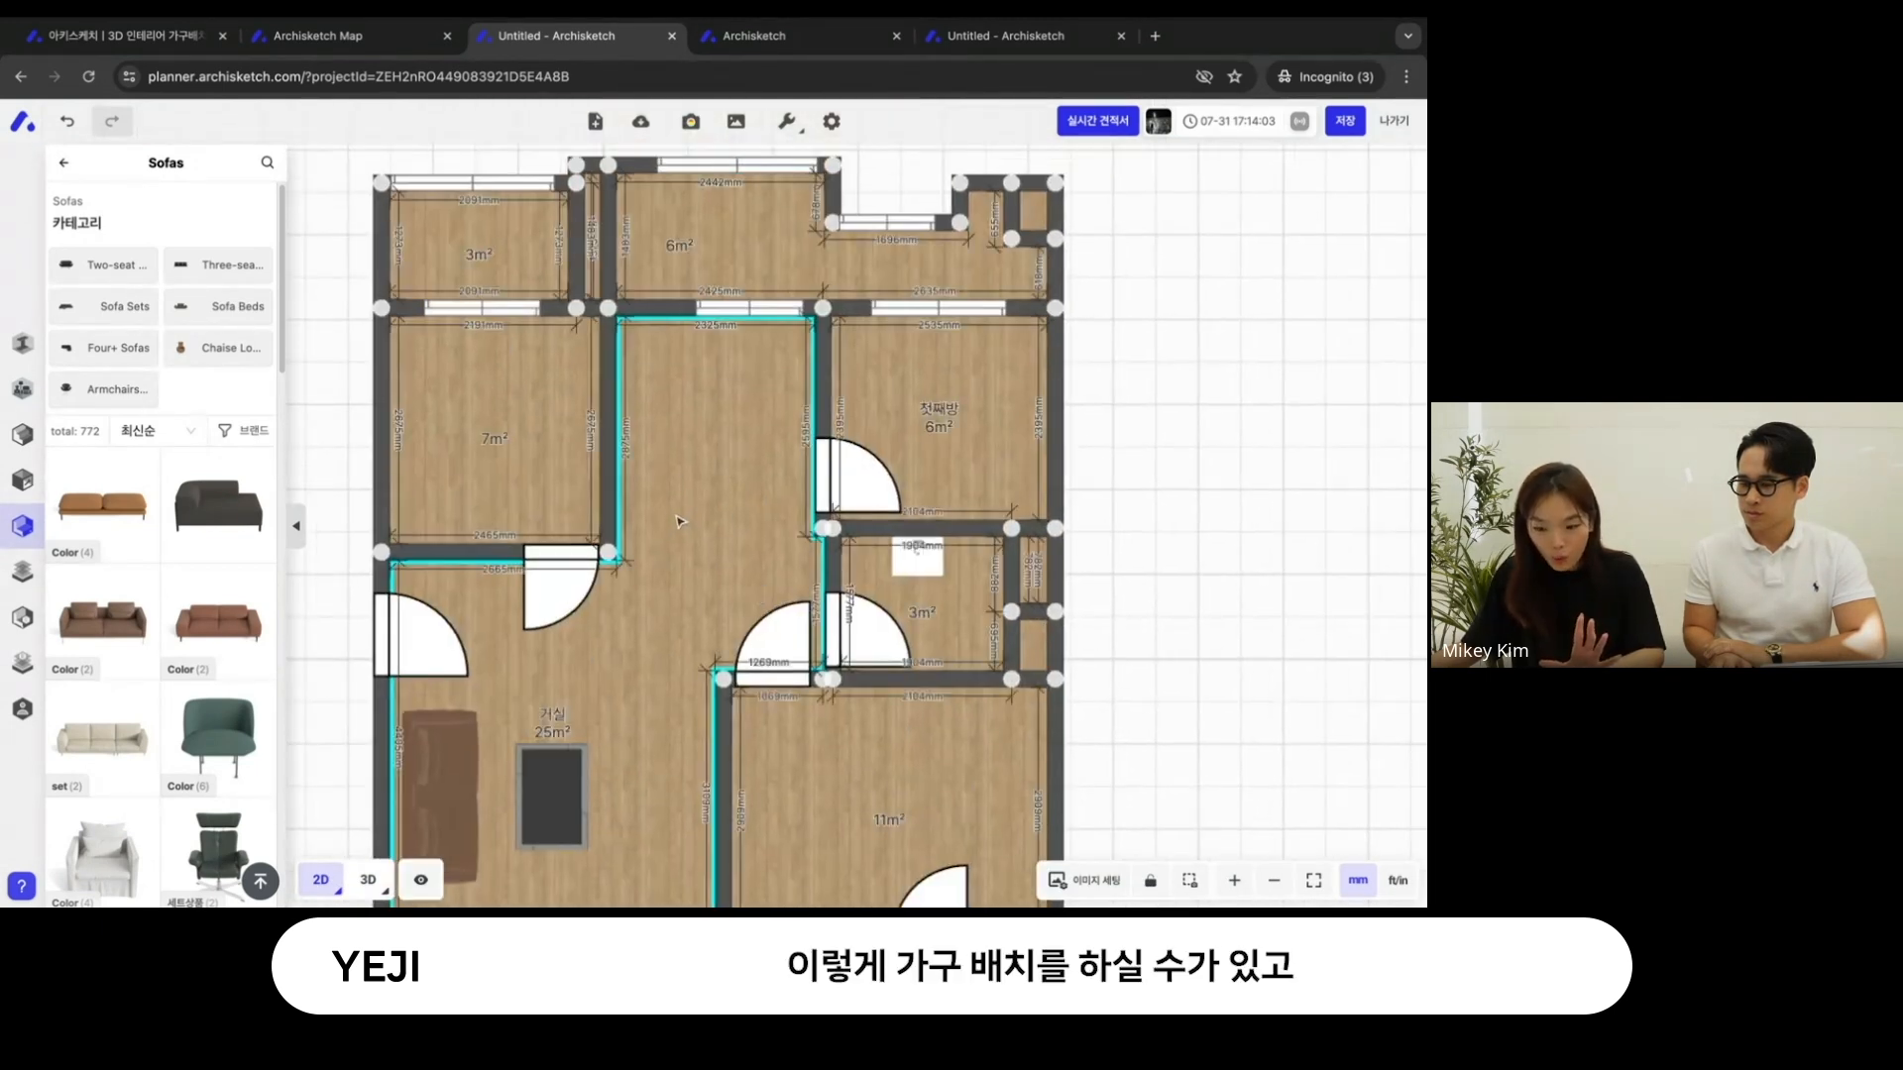
{"action": "left_click", "coordinate": [1084, 880]}
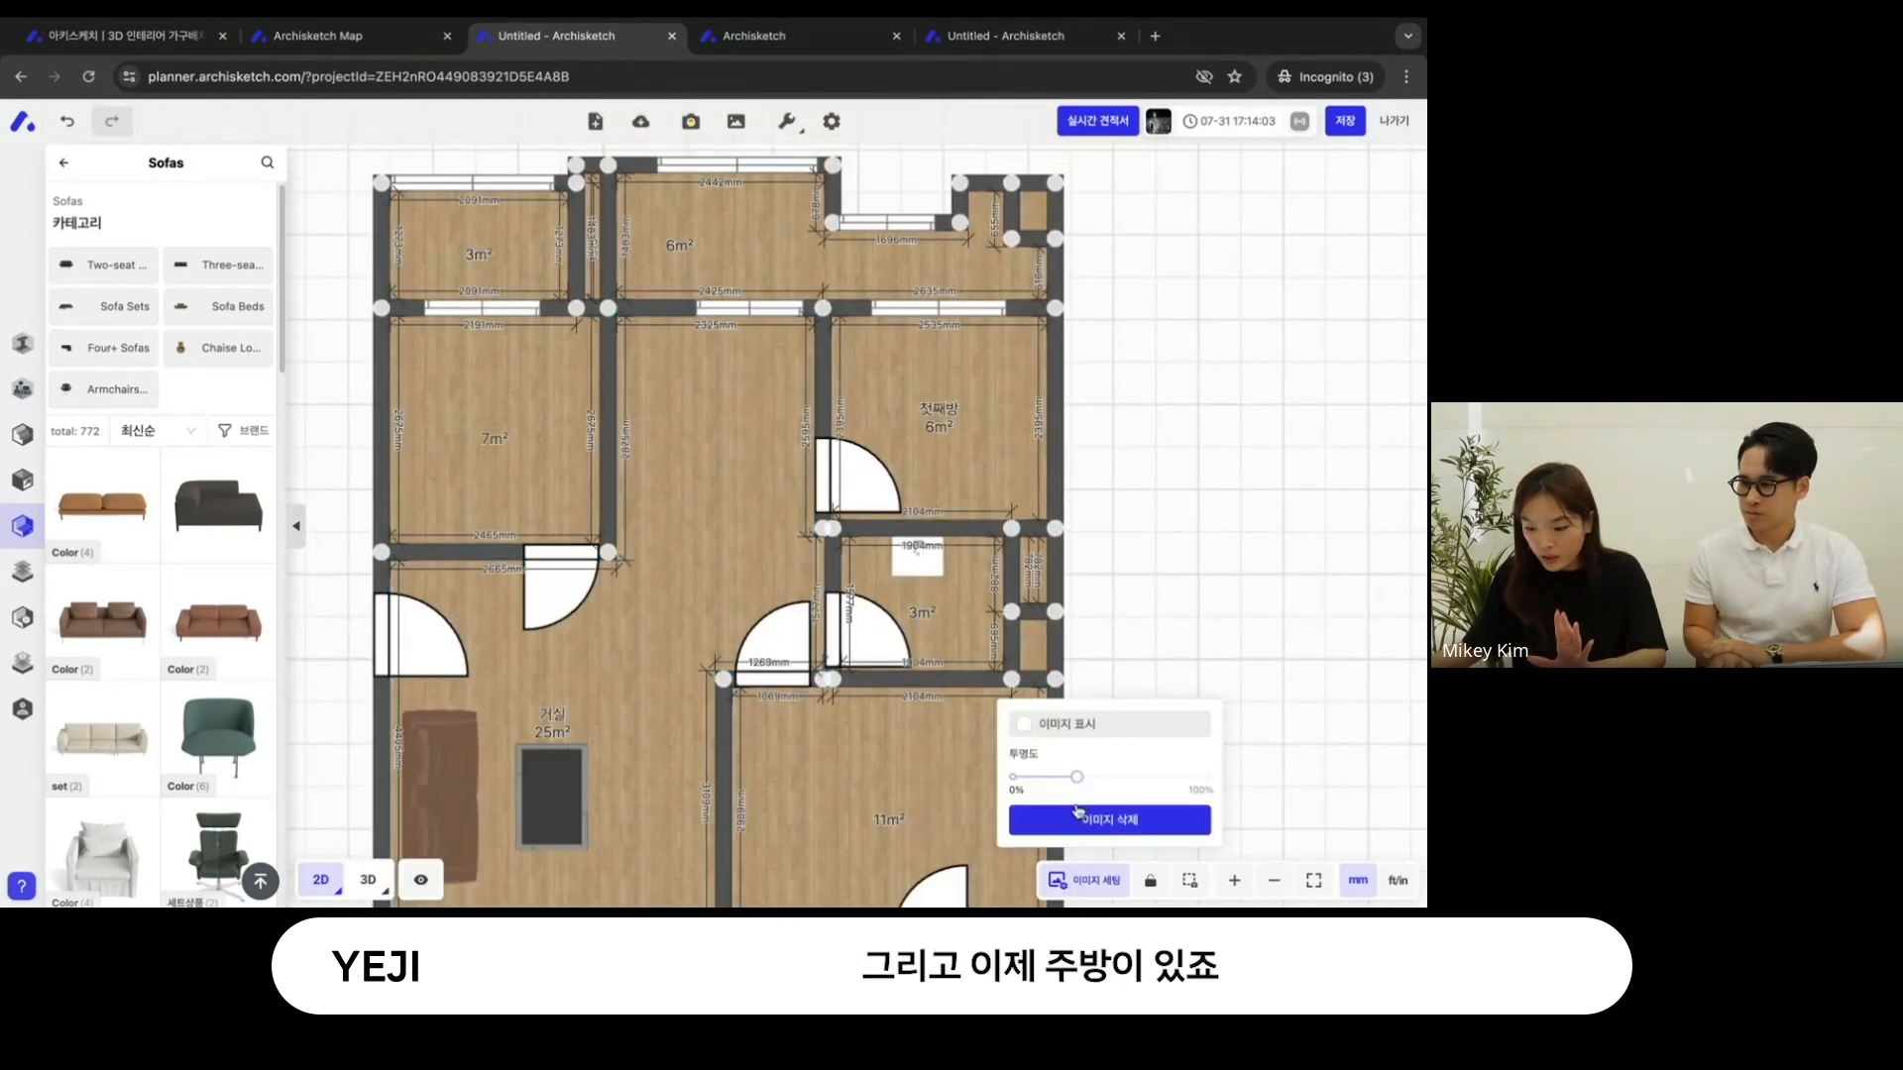
{"action": "left_click", "coordinate": [1067, 725]}
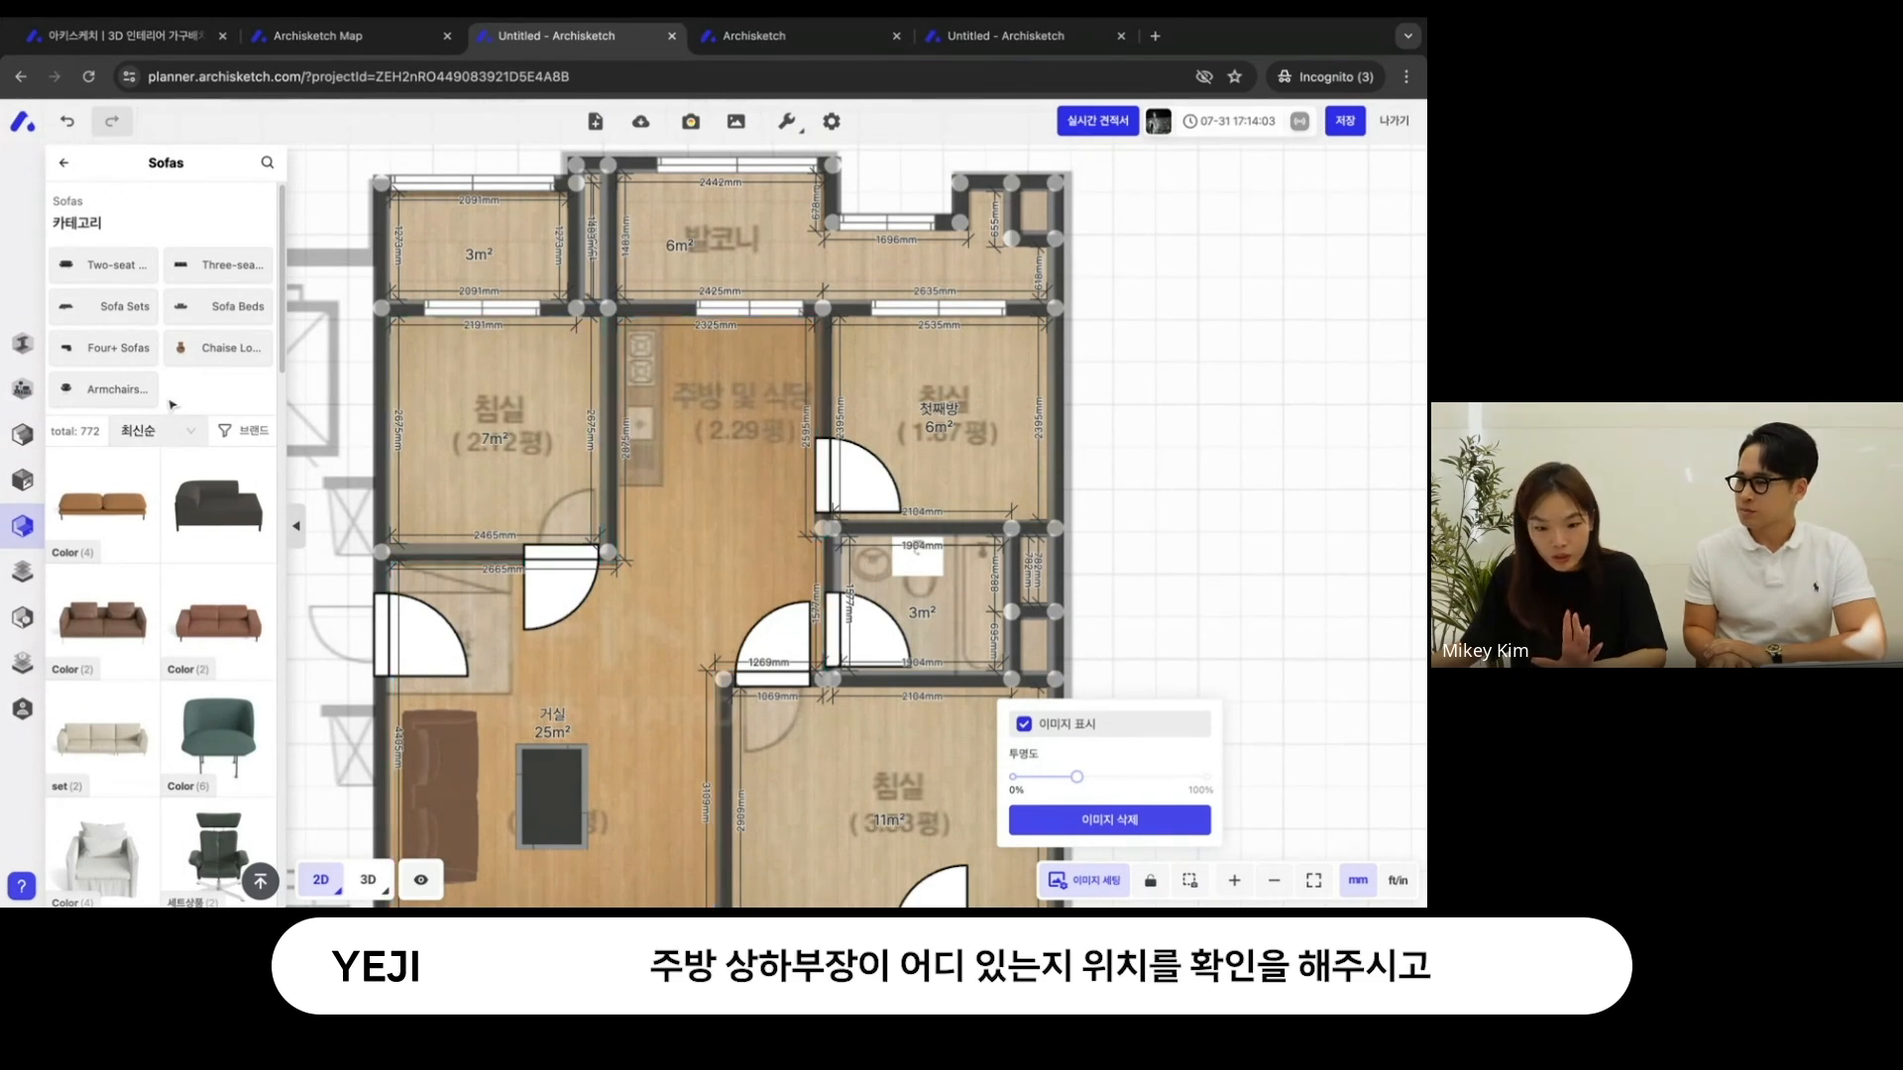
- Place the 2하부장 수전 sink cabinet from the Kitchen furniture against the kitchen wall shared with the 7 m² bedroom
{"action": "left_click", "coordinate": [71, 165]}
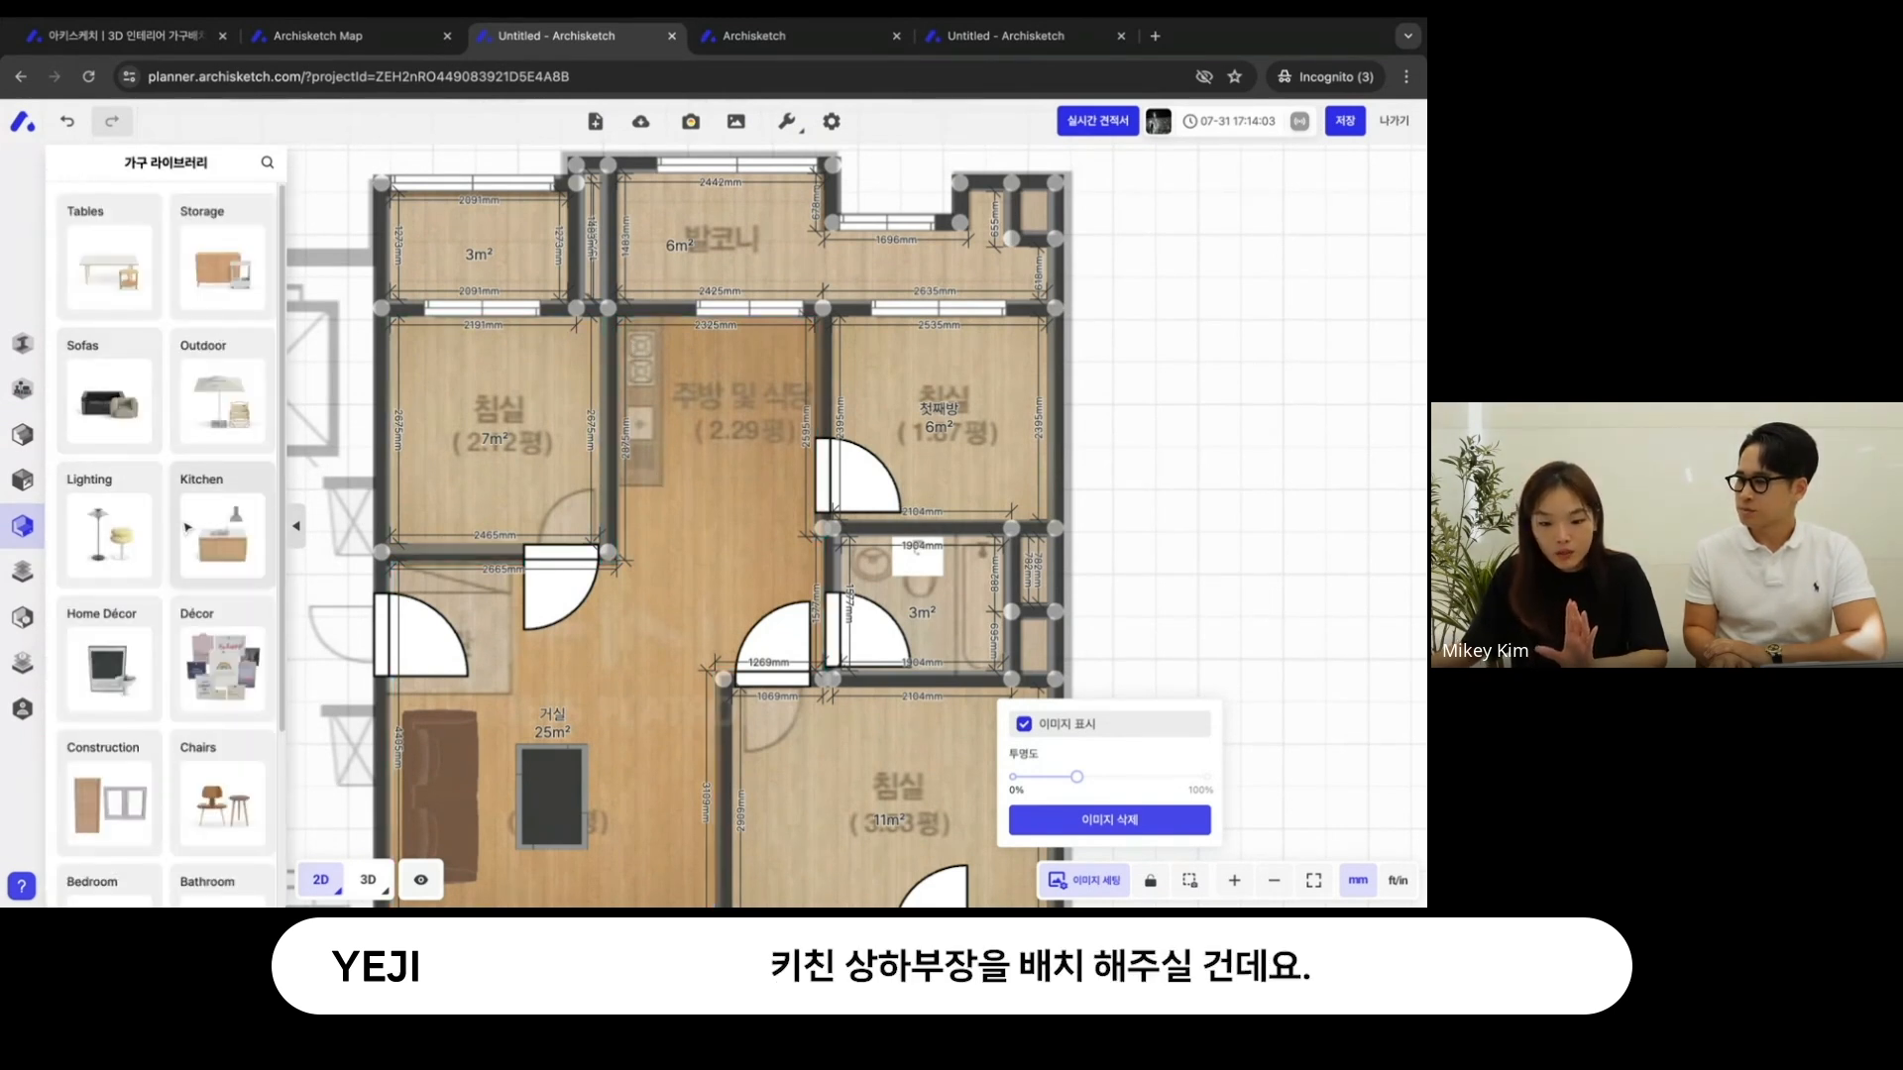
{"action": "left_click", "coordinate": [222, 535]}
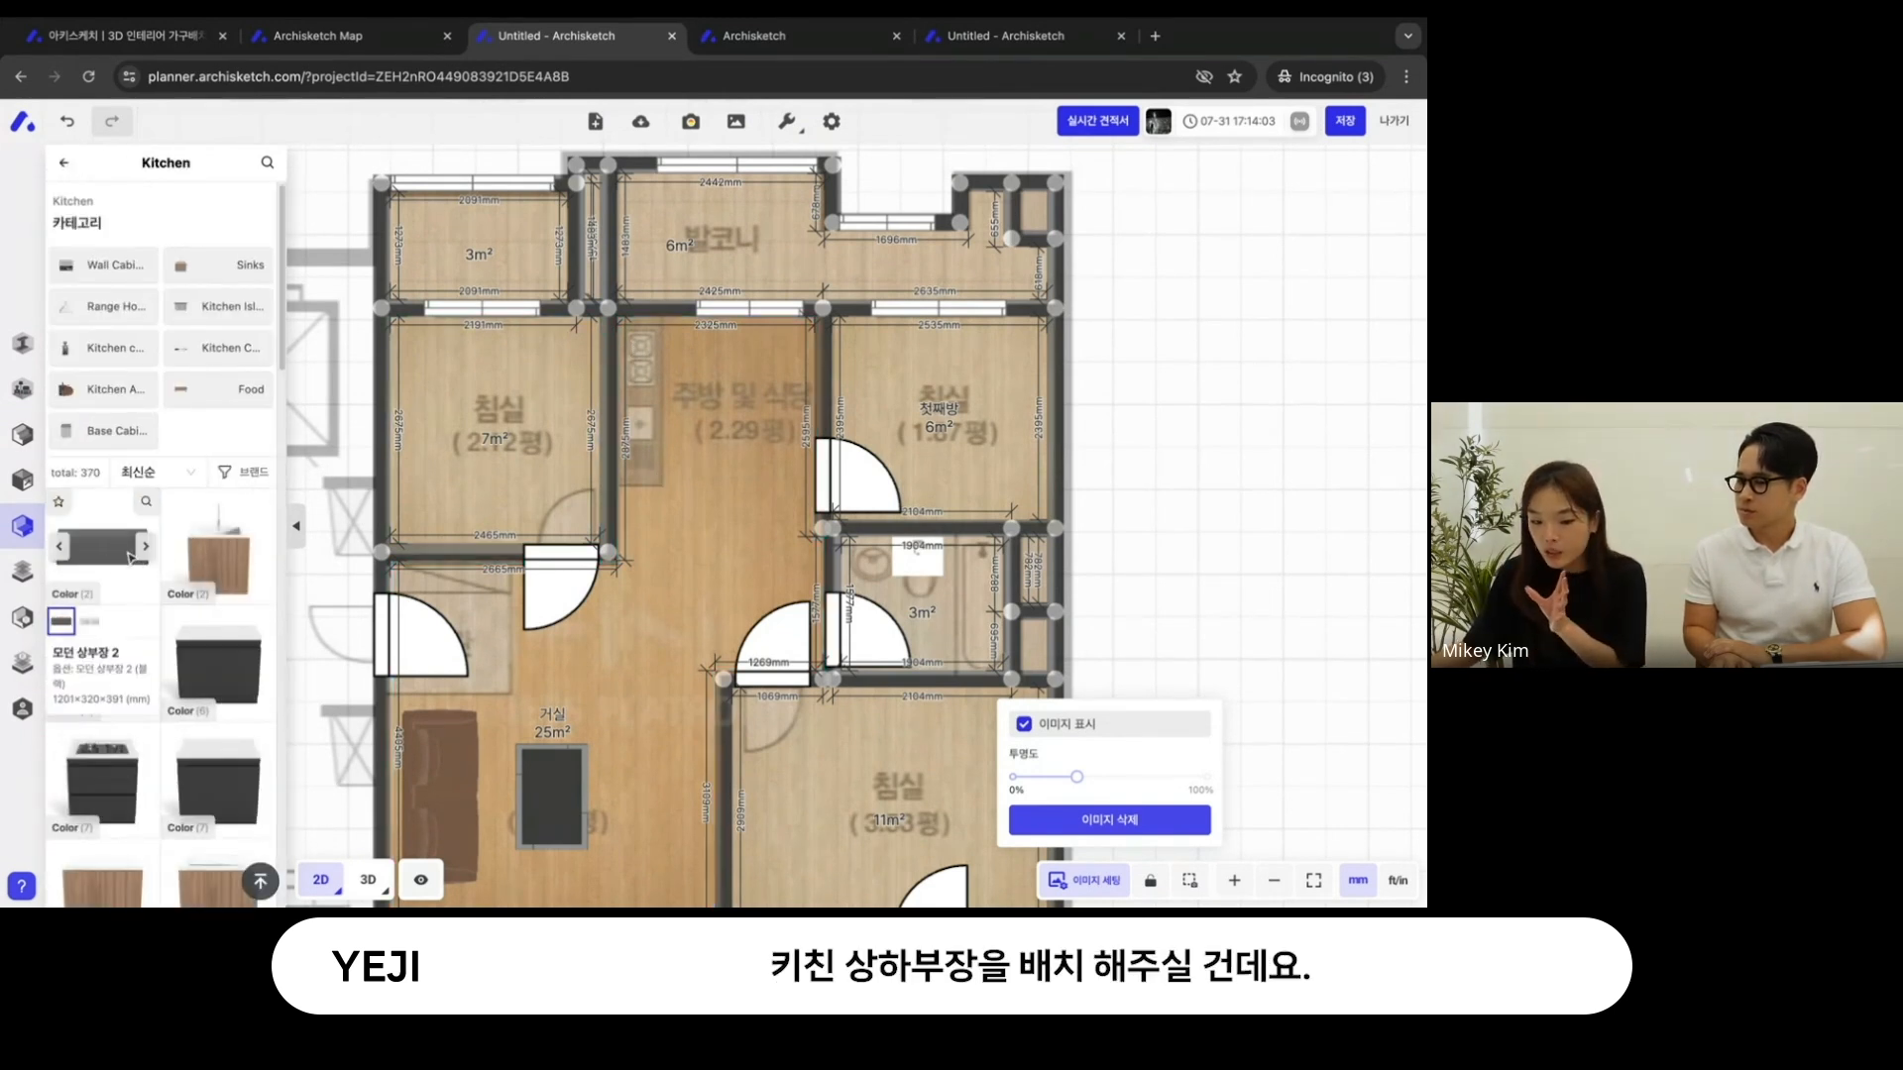
{"action": "scroll", "coordinate": [134, 559], "scroll_direction": "down", "scroll_amount": 2}
{"action": "left_click", "coordinate": [234, 401]}
{"action": "left_click", "coordinate": [669, 424]}
{"action": "left_click", "coordinate": [669, 431]}
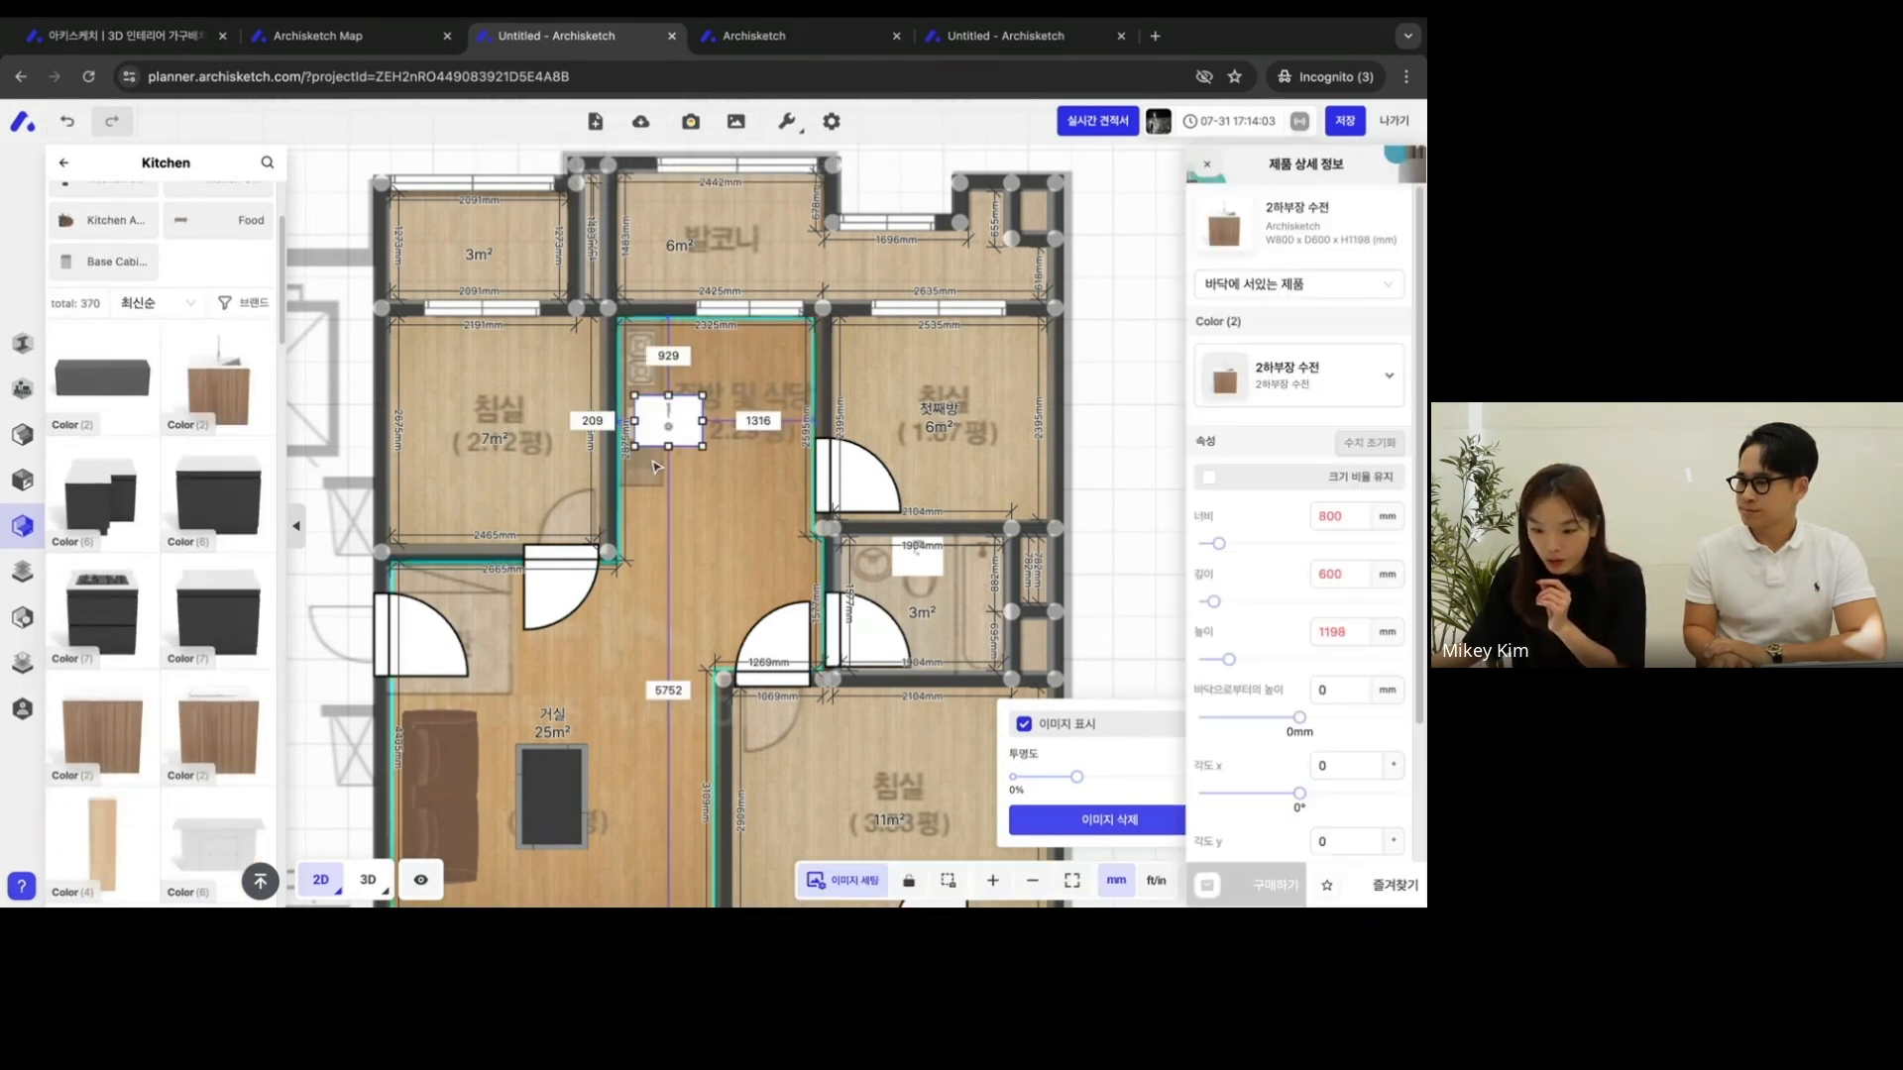
{"action": "left_click_drag", "start_coordinate": [668, 478], "coordinate": [649, 444]}
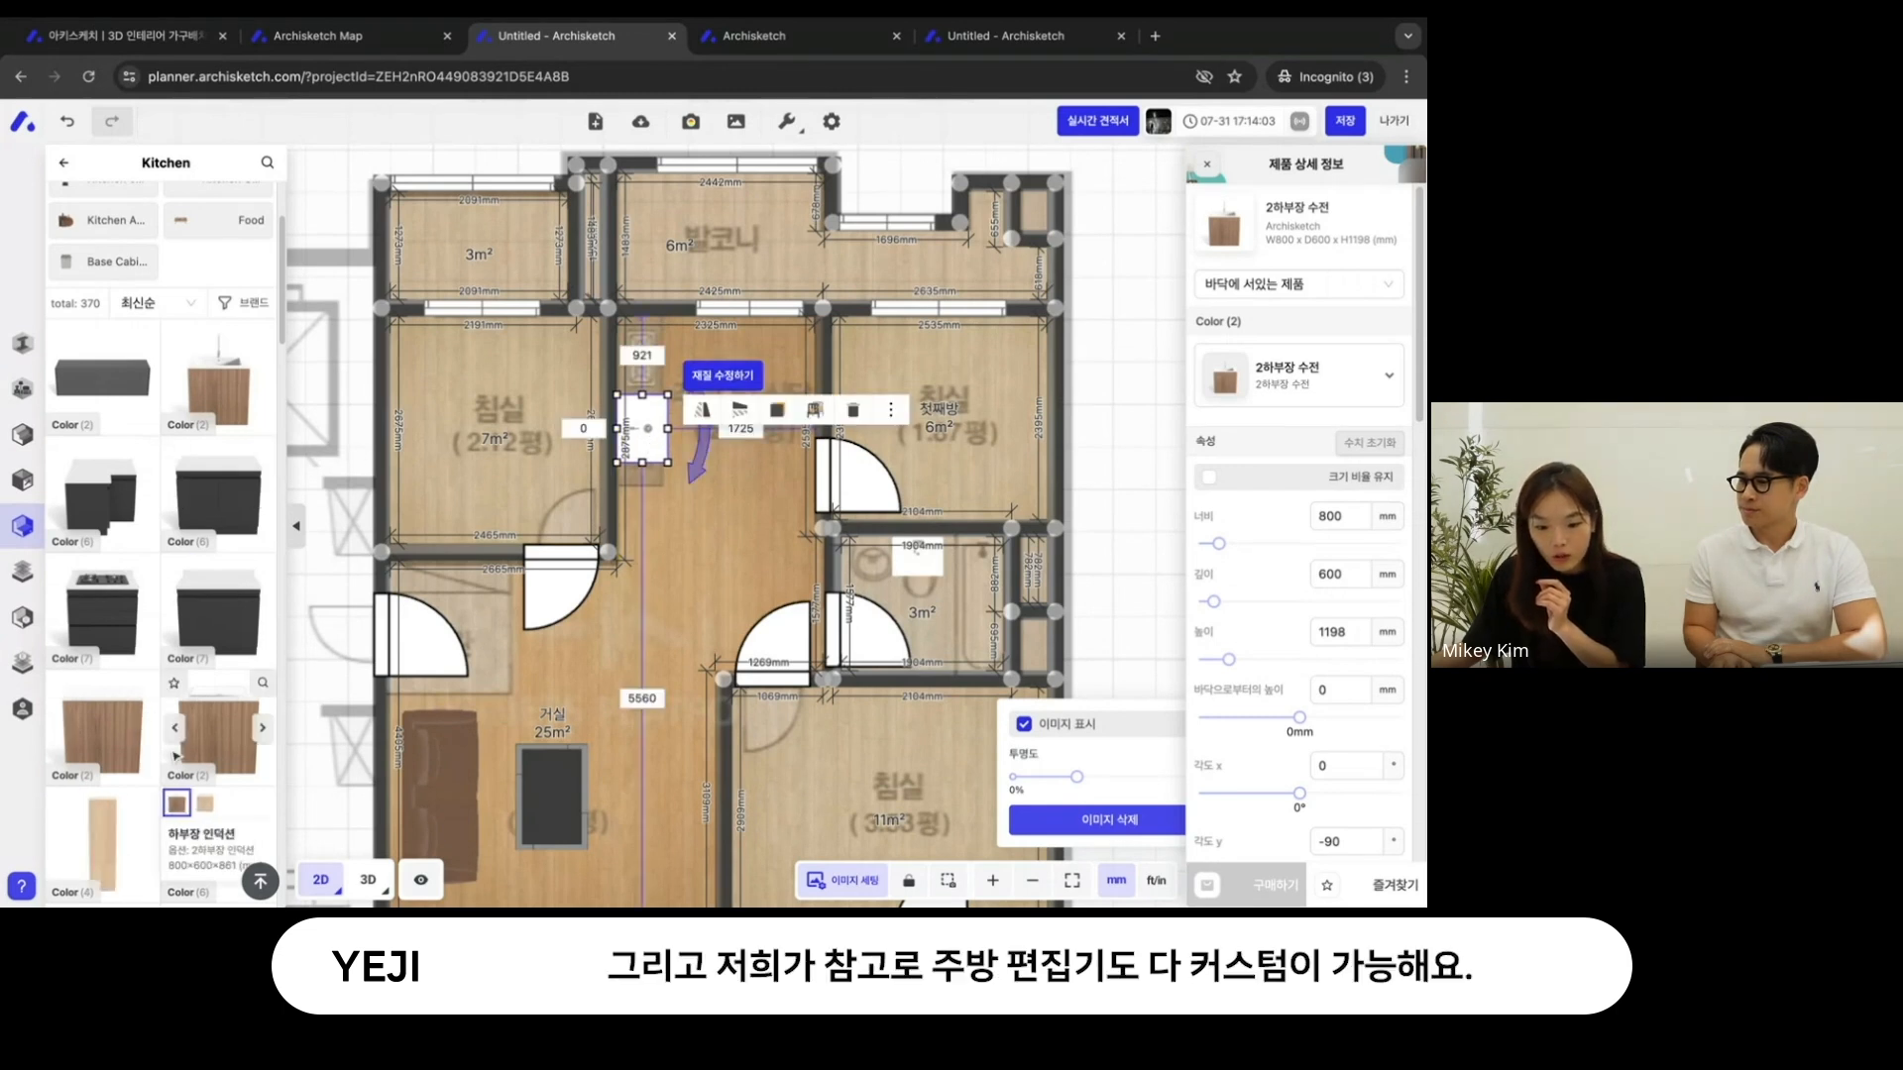
- Place the 키친 하부장 base cabinet against the same wall, directly beside the sink cabinet on the 거실 side
{"action": "left_click", "coordinate": [131, 756]}
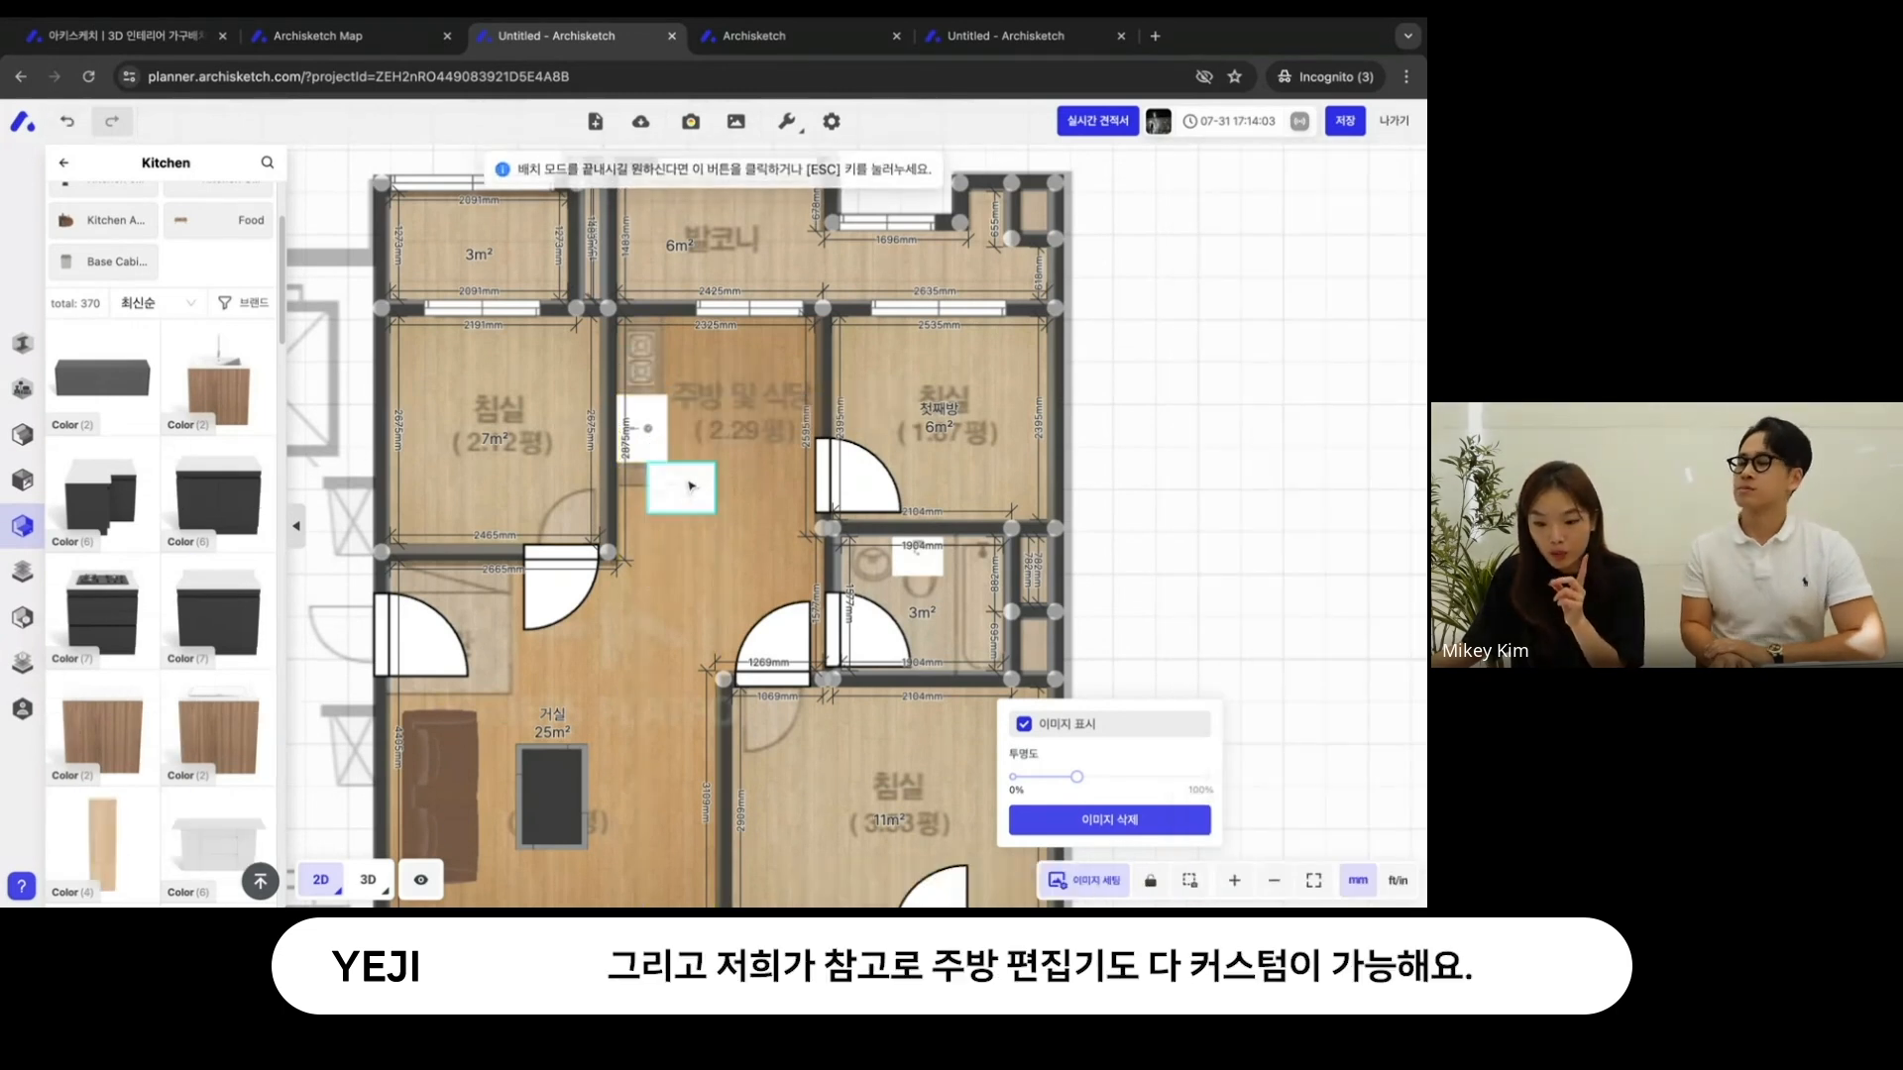
{"action": "left_click", "coordinate": [680, 486]}
{"action": "mouse_move", "coordinate": [637, 541]}
{"action": "left_mouse_down"}
{"action": "mouse_move", "coordinate": [684, 587]}
{"action": "mouse_move", "coordinate": [758, 535]}
{"action": "mouse_move", "coordinate": [771, 492]}
{"action": "mouse_move", "coordinate": [649, 416]}
{"action": "mouse_move", "coordinate": [639, 516]}
{"action": "left_mouse_up"}
{"action": "left_click", "coordinate": [1113, 412]}
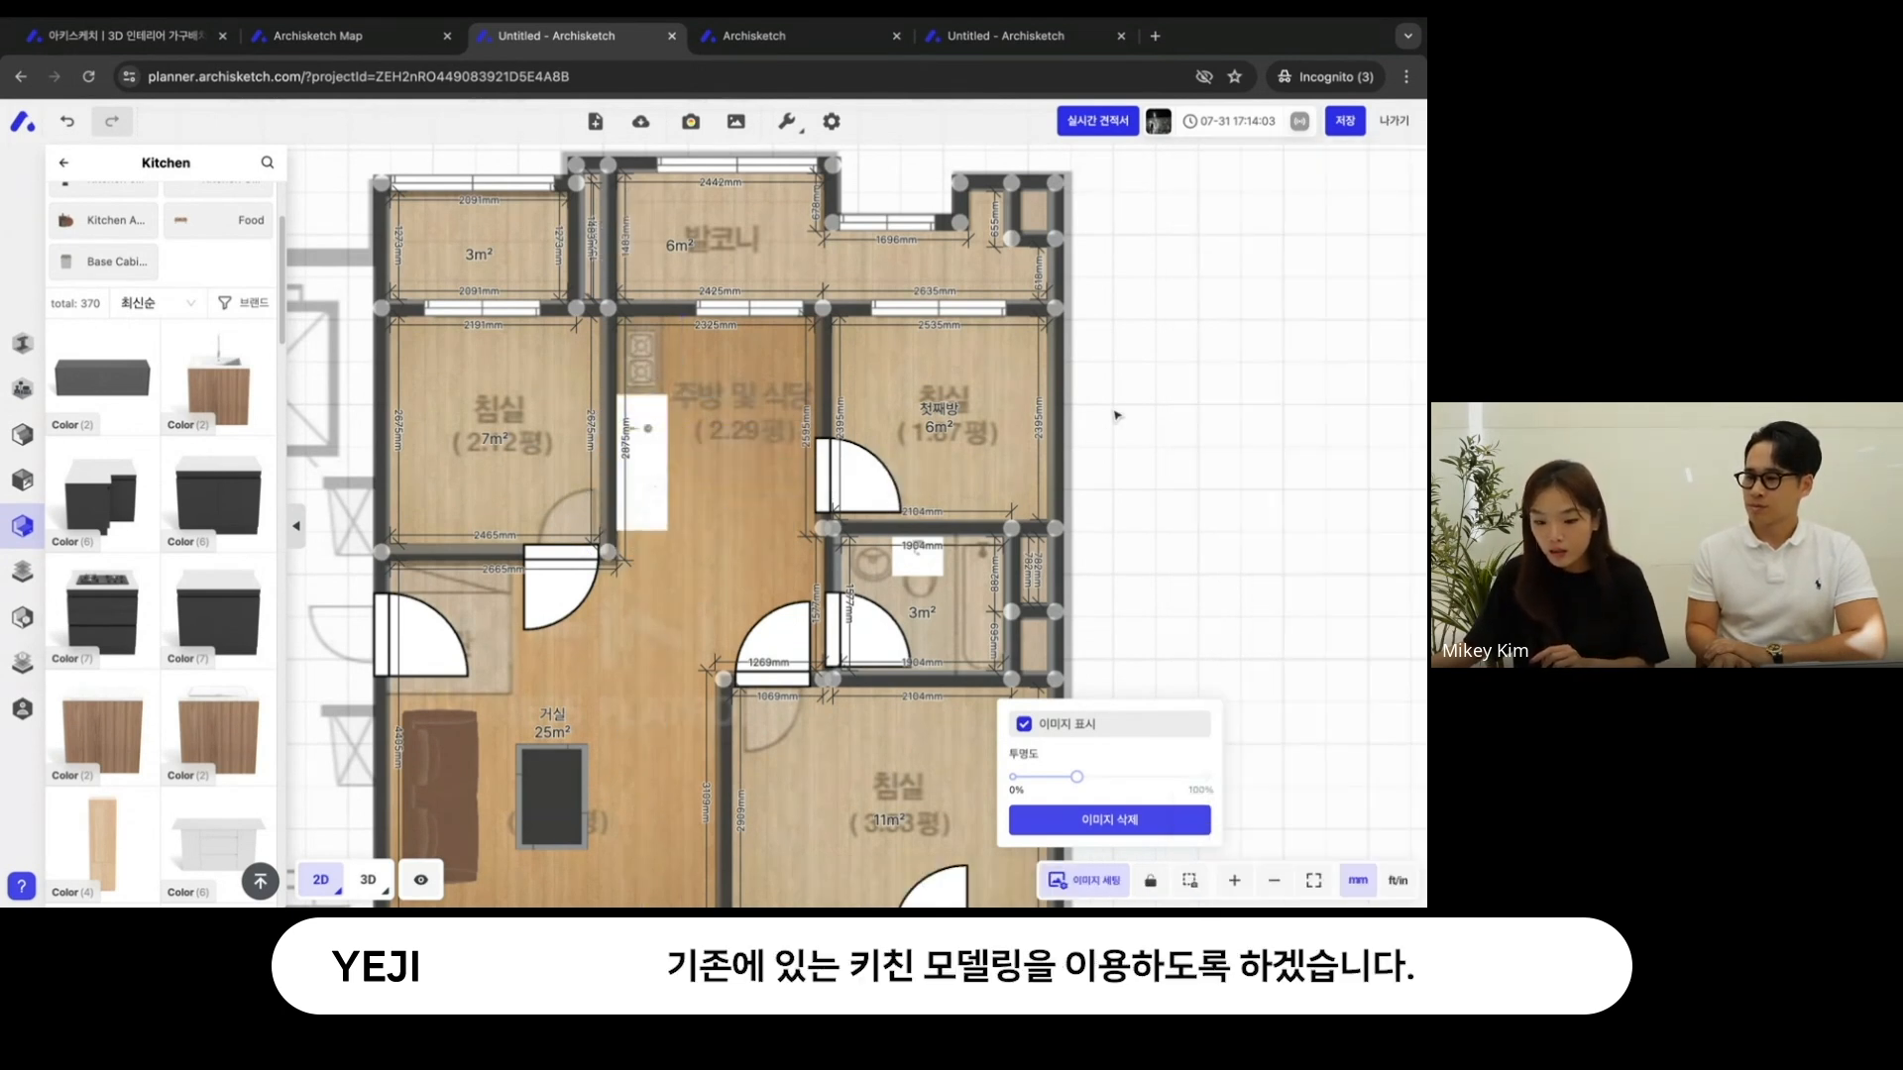
- Place the 2하부장 인덕션 cabinet against the kitchen wall on the balcony side of the sink cabinet
{"action": "mouse_move", "coordinate": [177, 739]}
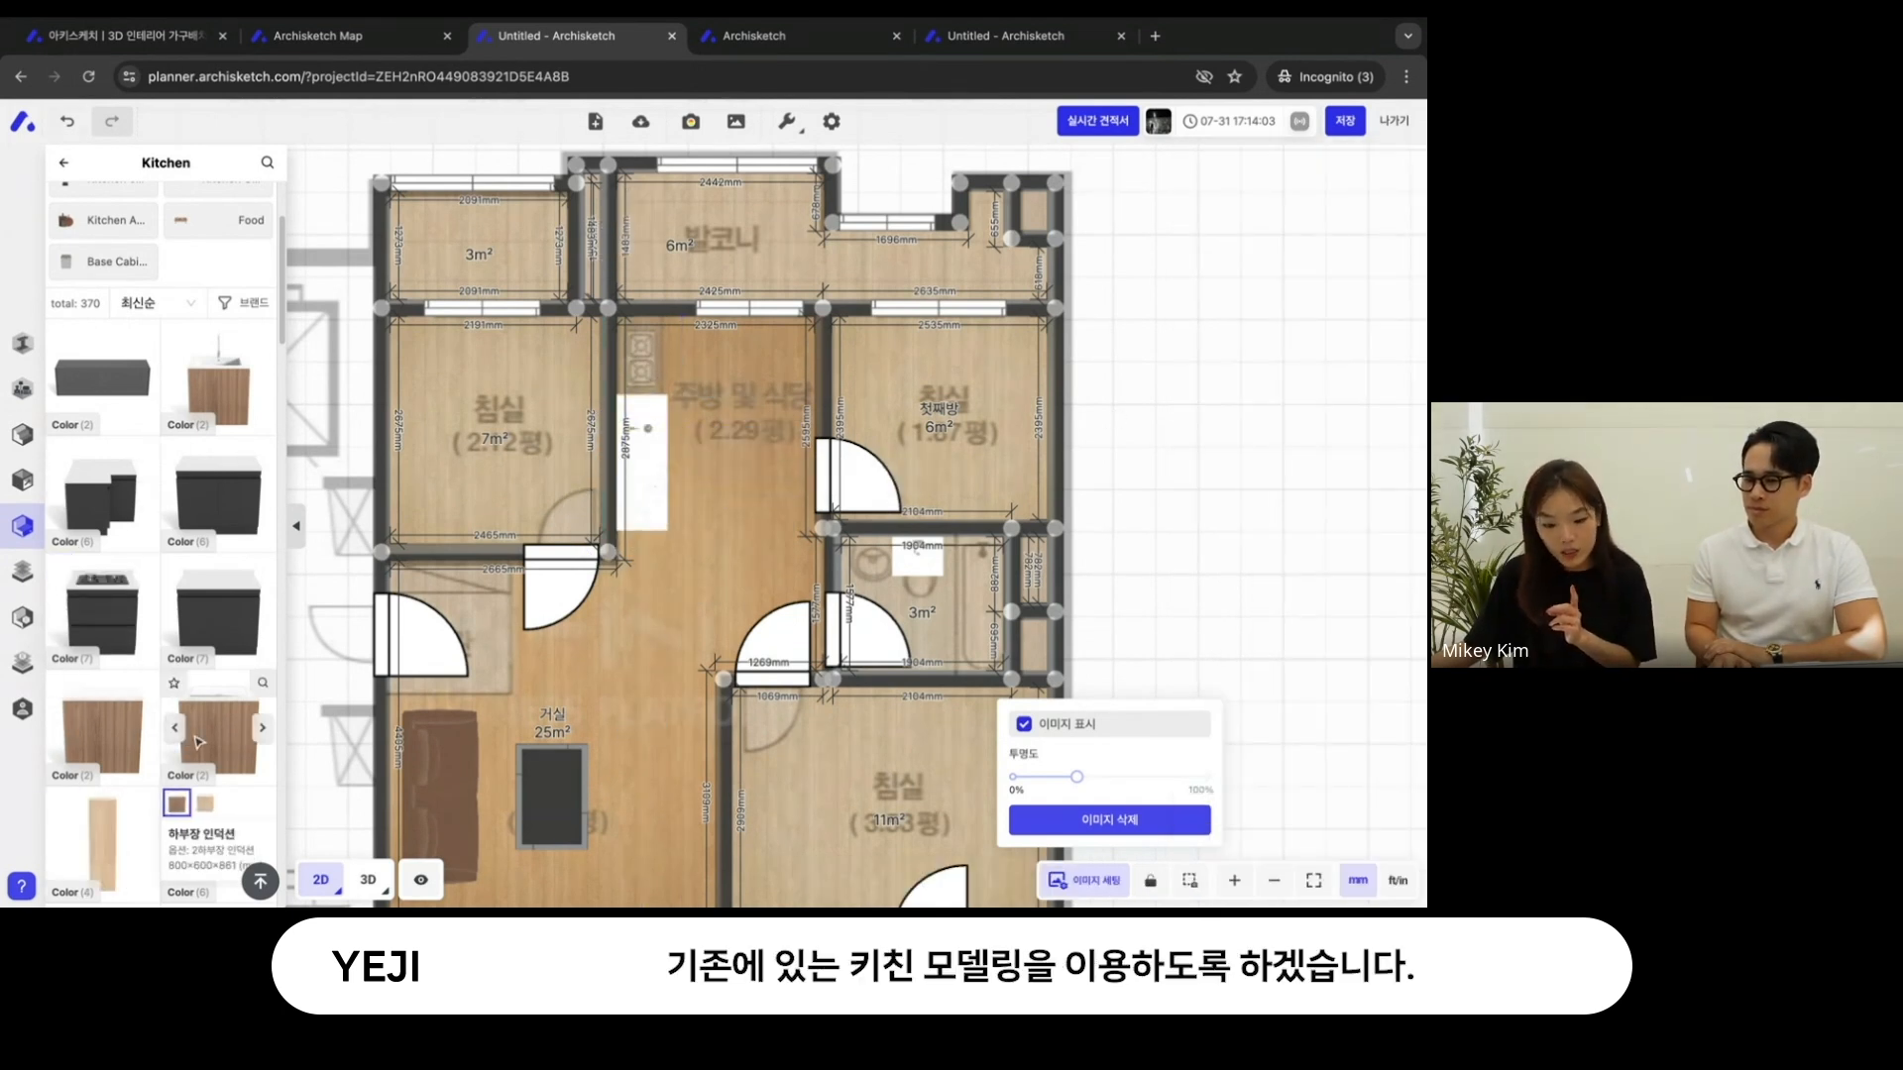
{"action": "left_click", "coordinate": [198, 741]}
{"action": "left_click", "coordinate": [750, 387]}
{"action": "left_click_drag", "start_coordinate": [713, 451], "coordinate": [639, 368]}
{"action": "left_click", "coordinate": [1087, 424]}
- Shift the induction, sink and base cabinets toward the balcony wall so they form one gapless row
{"action": "left_click", "coordinate": [642, 350]}
{"action": "left_click_drag", "start_coordinate": [643, 349], "coordinate": [642, 338]}
{"action": "left_click", "coordinate": [651, 437]}
{"action": "left_click_drag", "start_coordinate": [651, 437], "coordinate": [652, 427]}
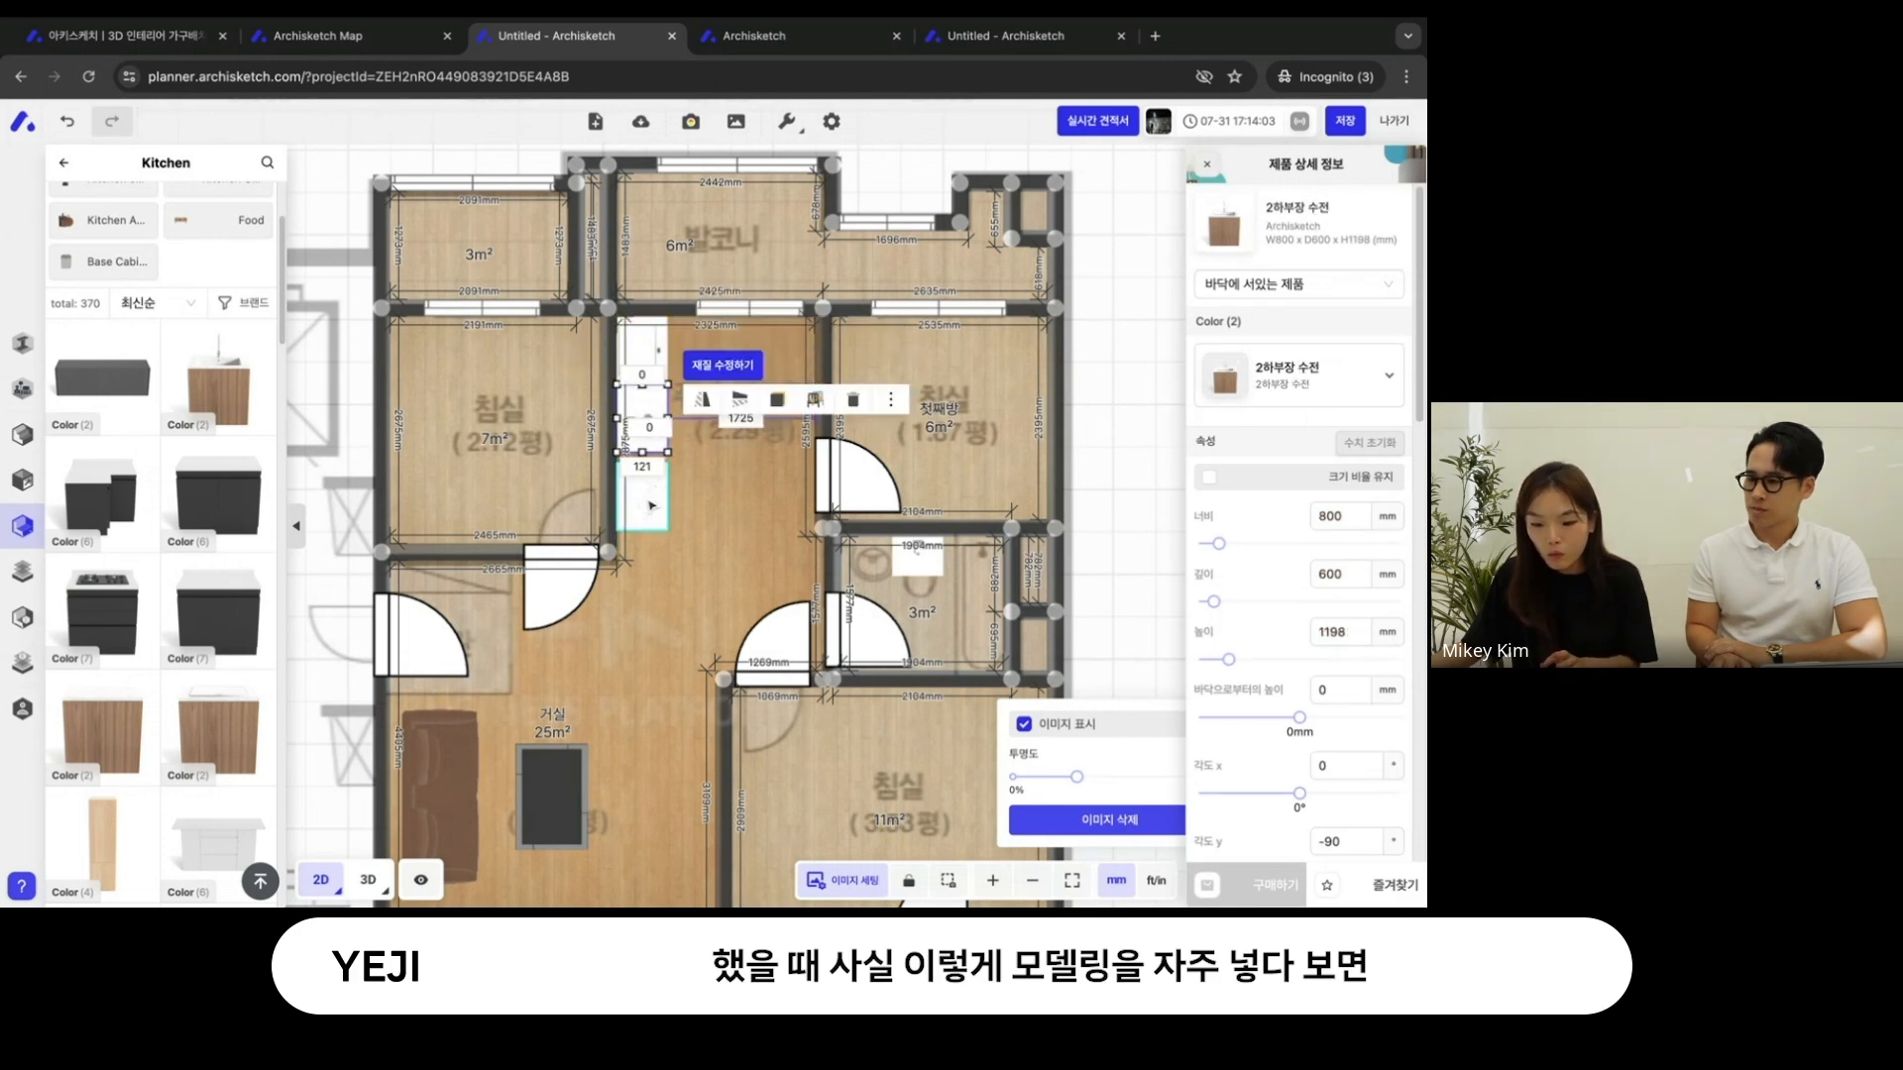
{"action": "left_click", "coordinate": [648, 497]}
{"action": "left_click_drag", "start_coordinate": [648, 498], "coordinate": [648, 488]}
{"action": "left_click", "coordinate": [931, 485]}
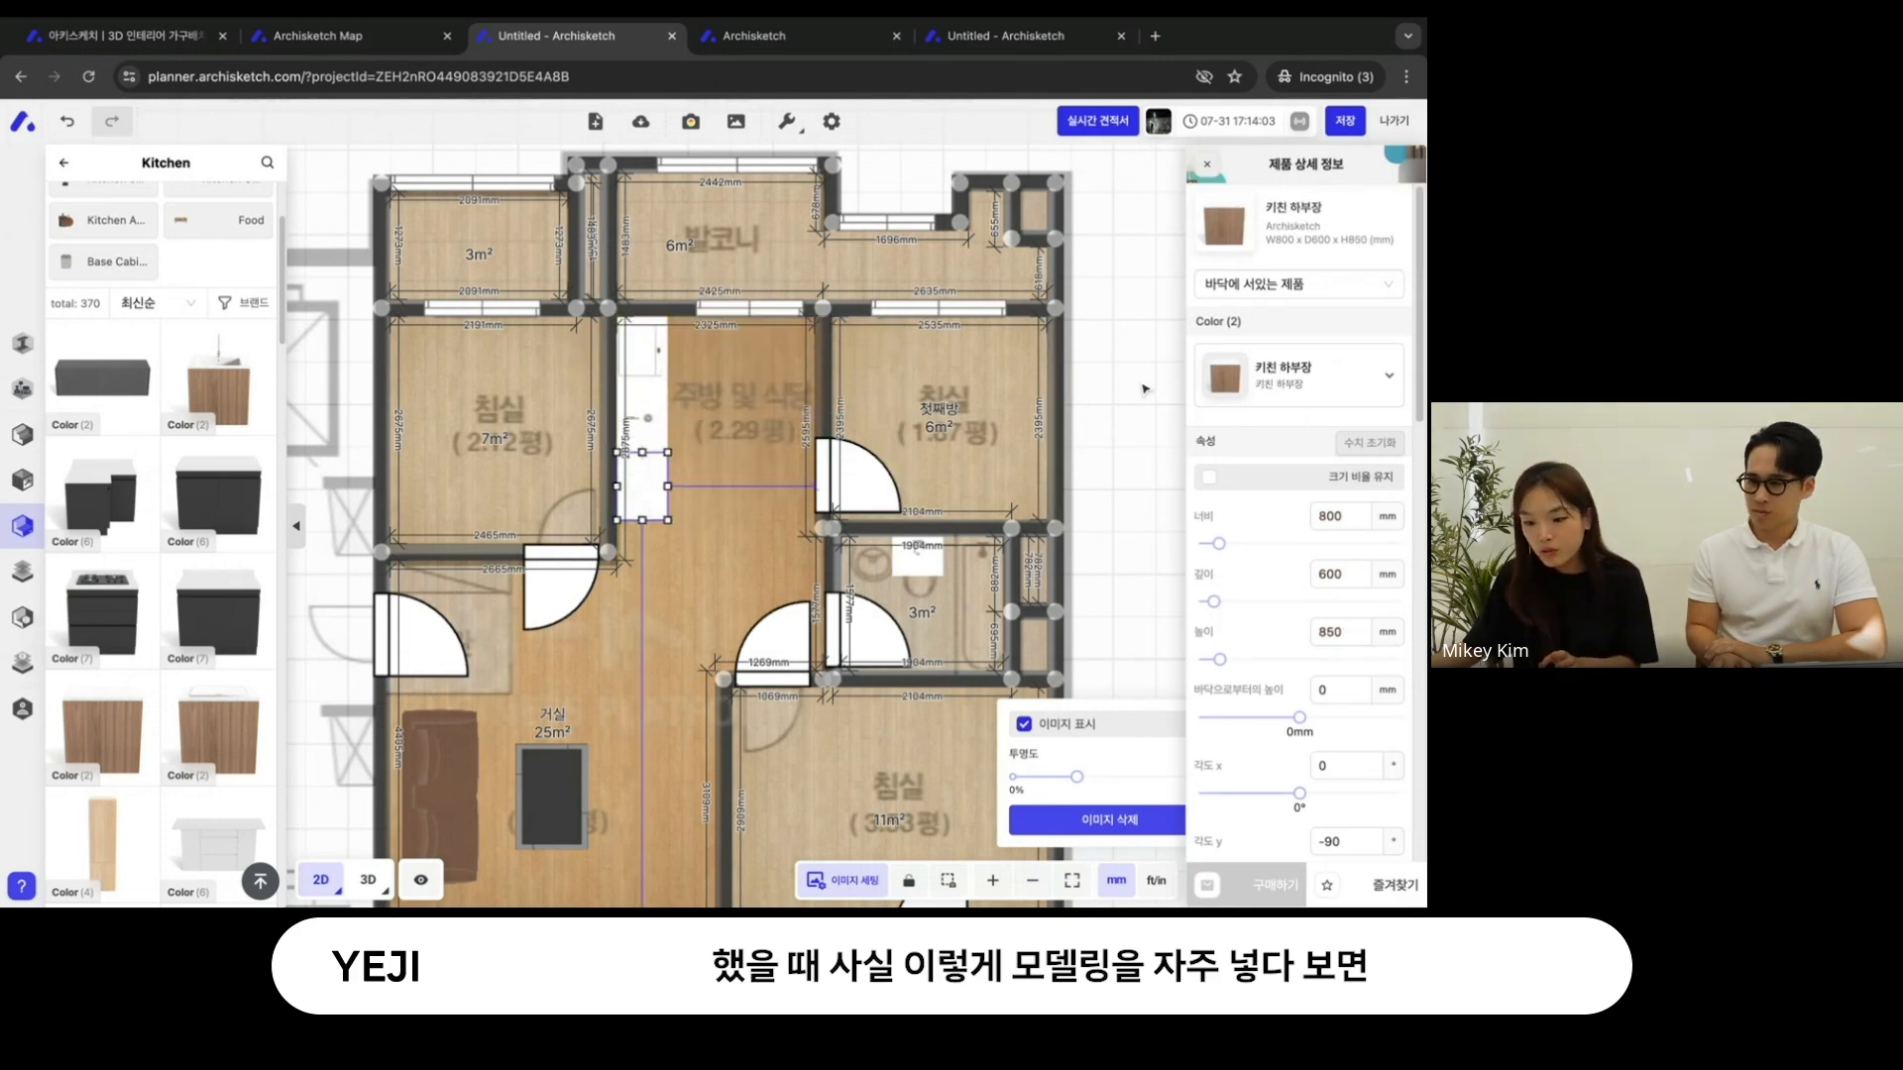
- Move the sink cabinet out of the kitchen row and undo the move
{"action": "left_click", "coordinate": [646, 421]}
{"action": "left_click_drag", "start_coordinate": [644, 412], "coordinate": [670, 378]}
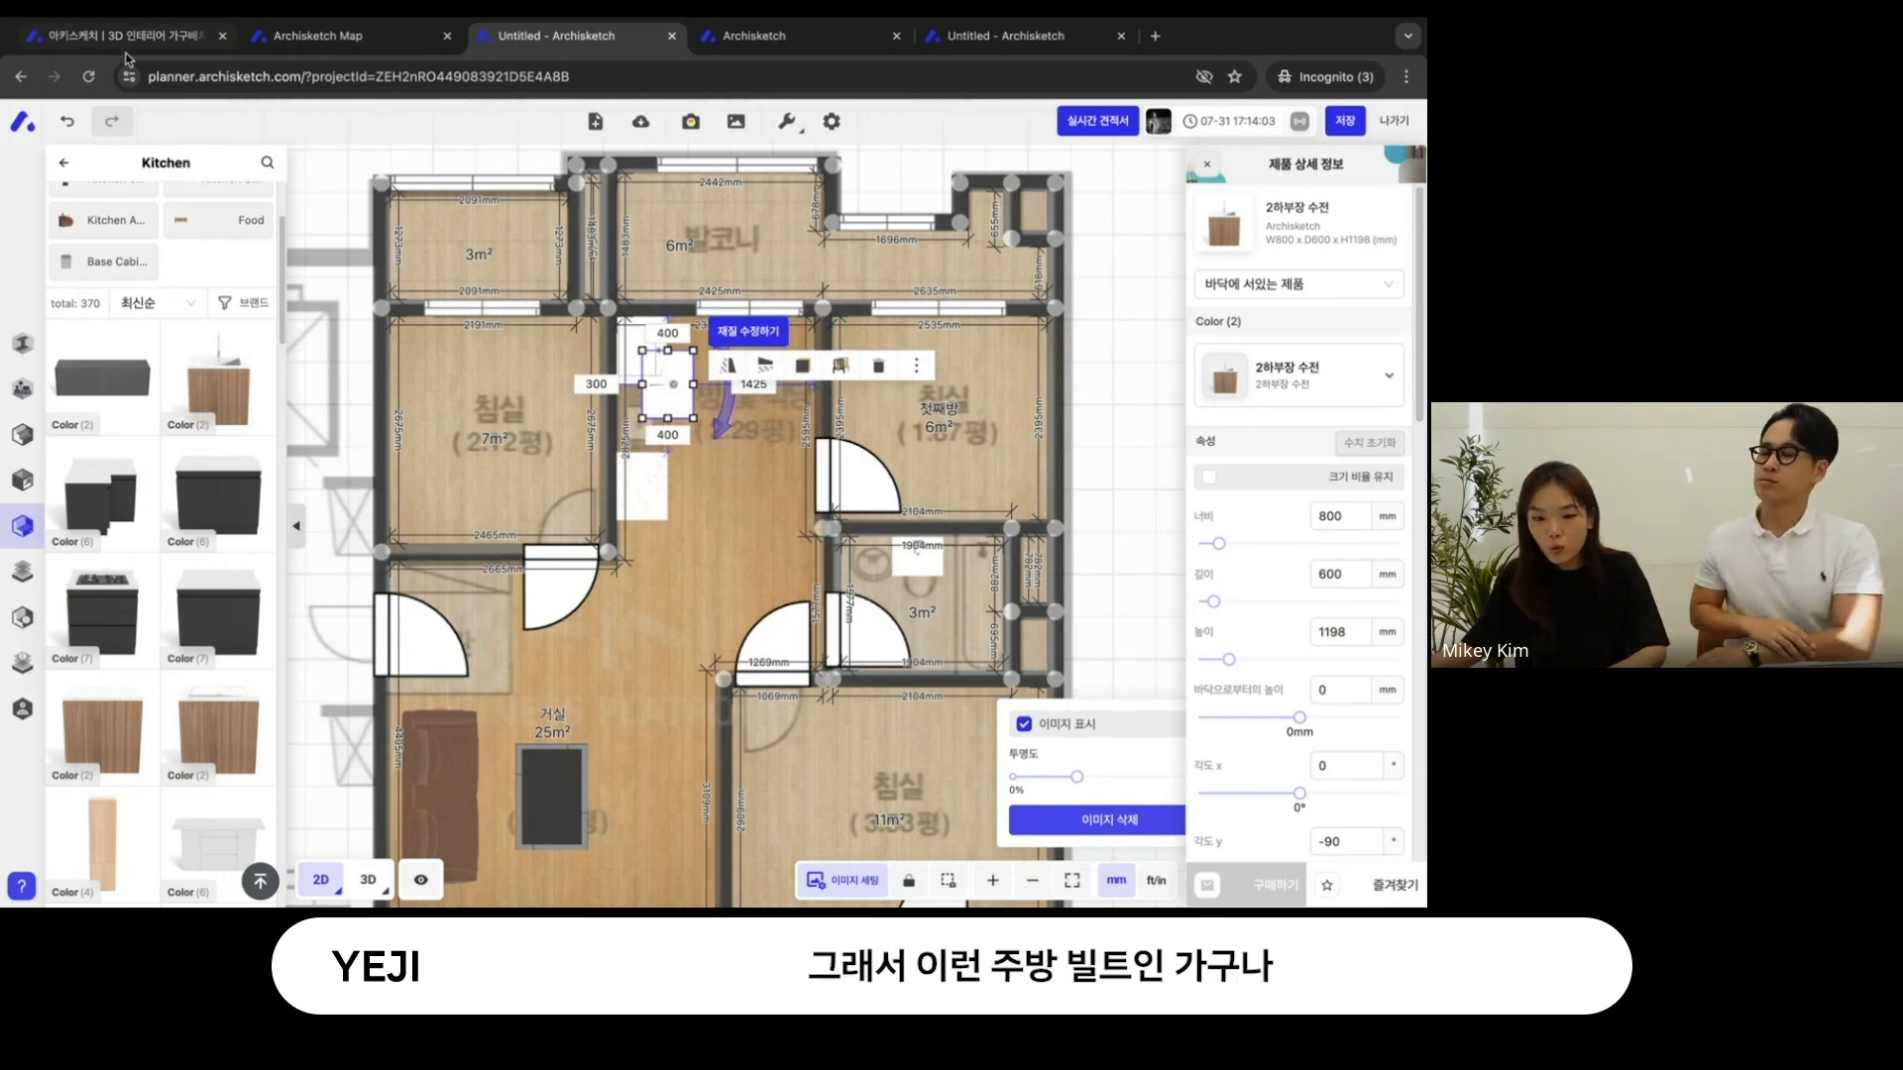
{"action": "left_click", "coordinate": [68, 122]}
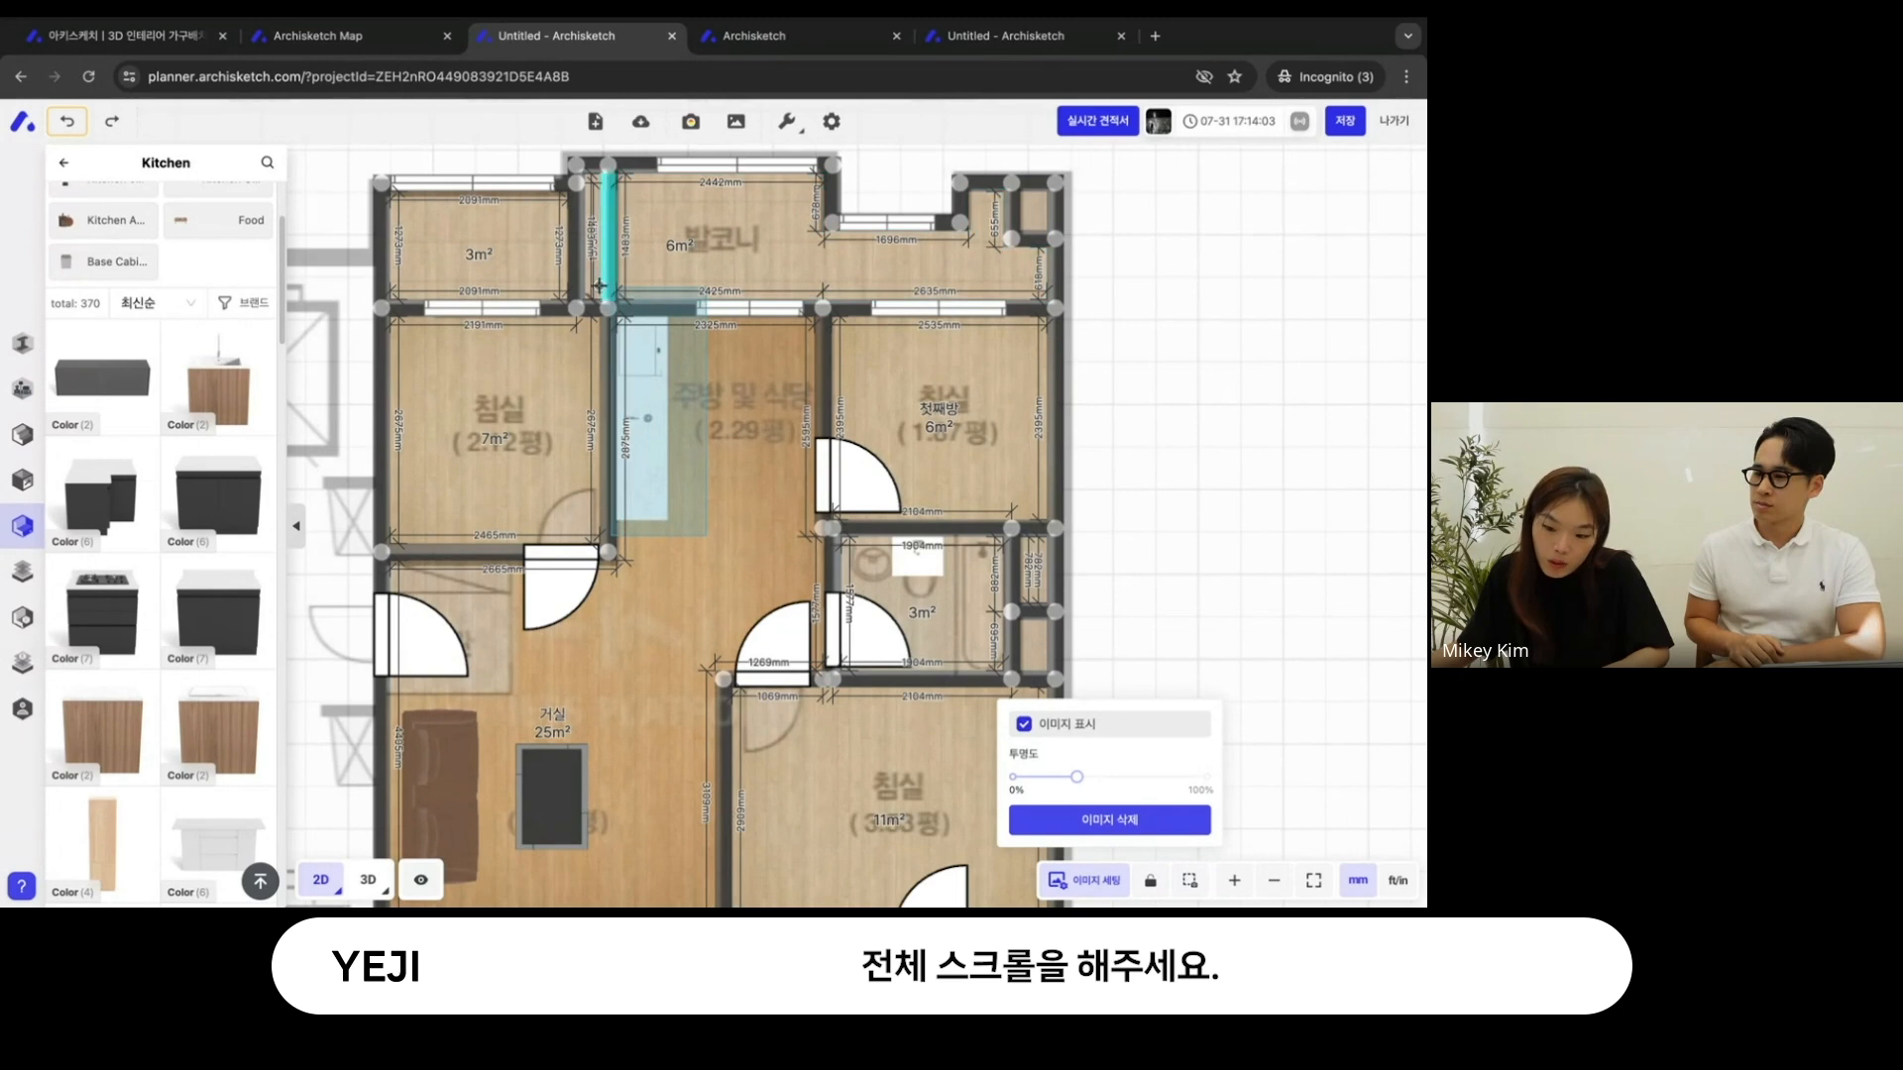
- Group the three kitchen cabinets and lock the group in place
{"action": "left_click", "coordinate": [646, 357]}
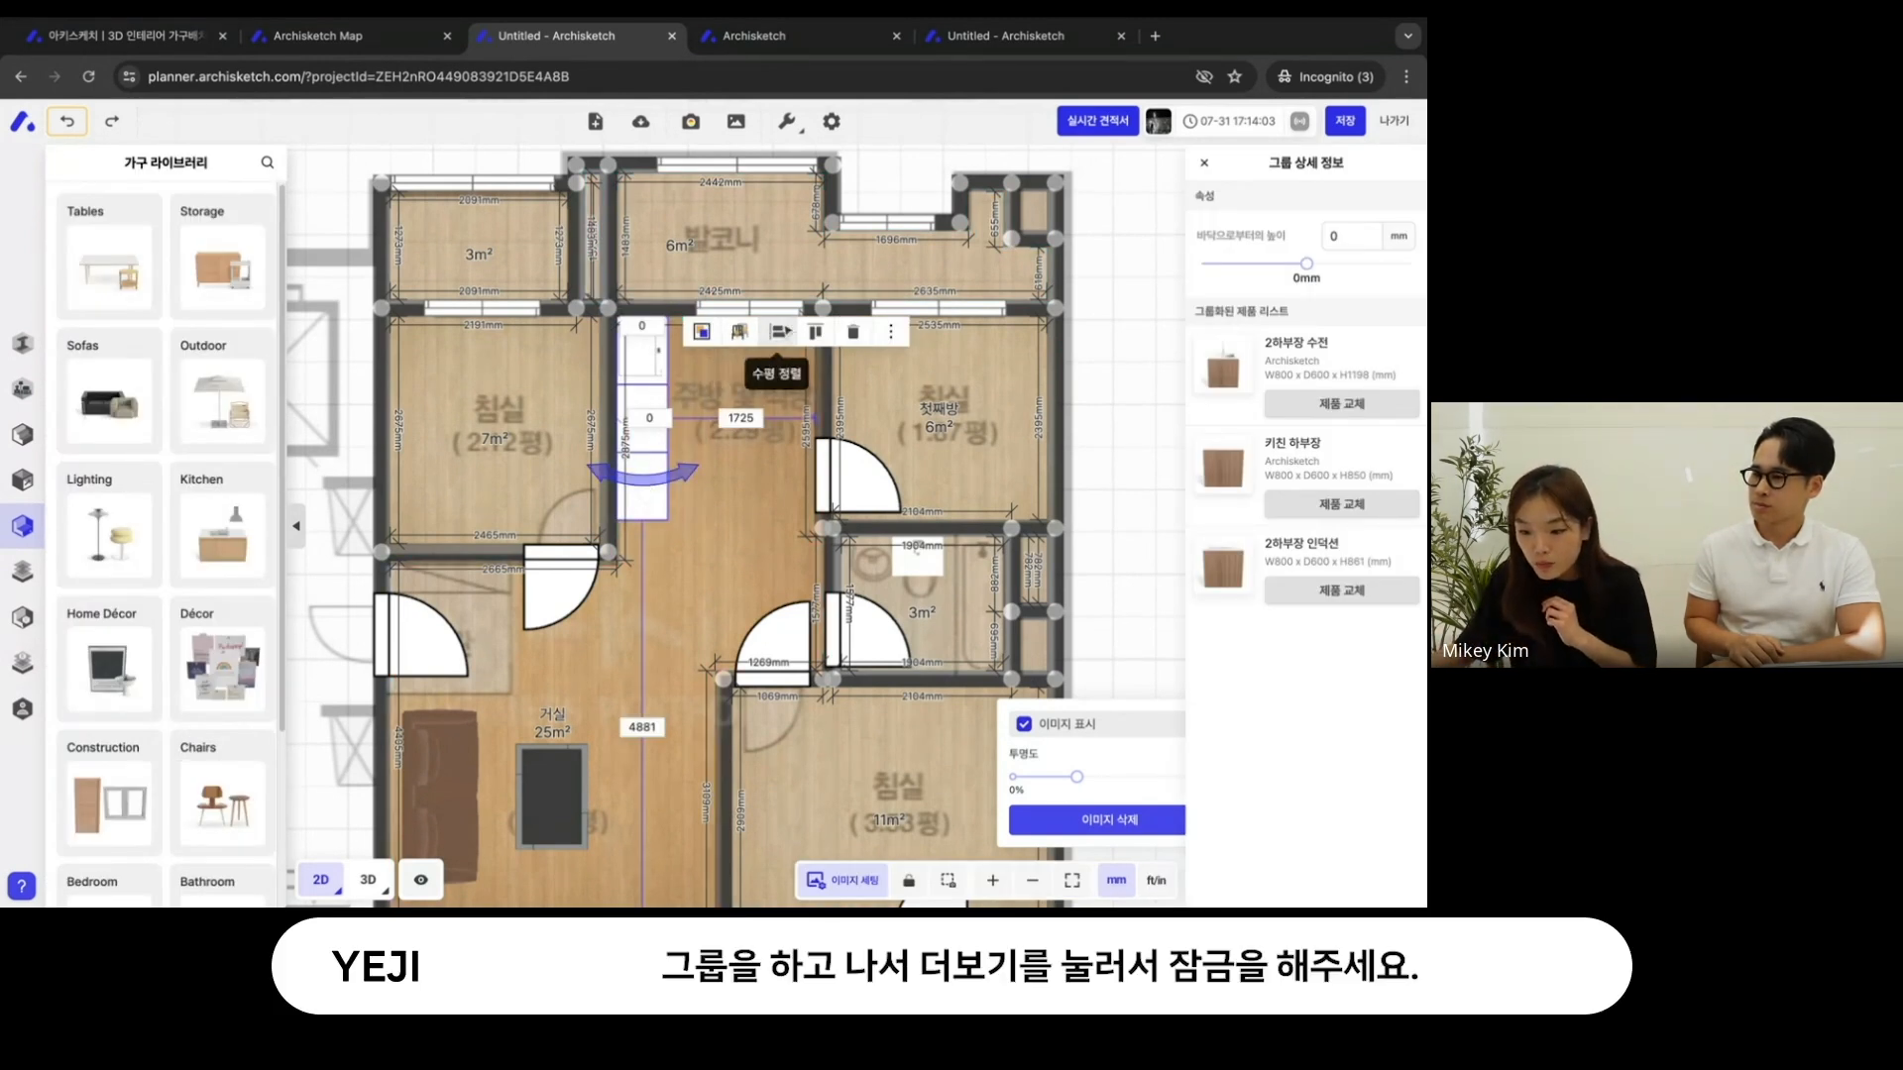
{"action": "left_click", "coordinate": [884, 335]}
{"action": "left_click", "coordinate": [901, 389]}
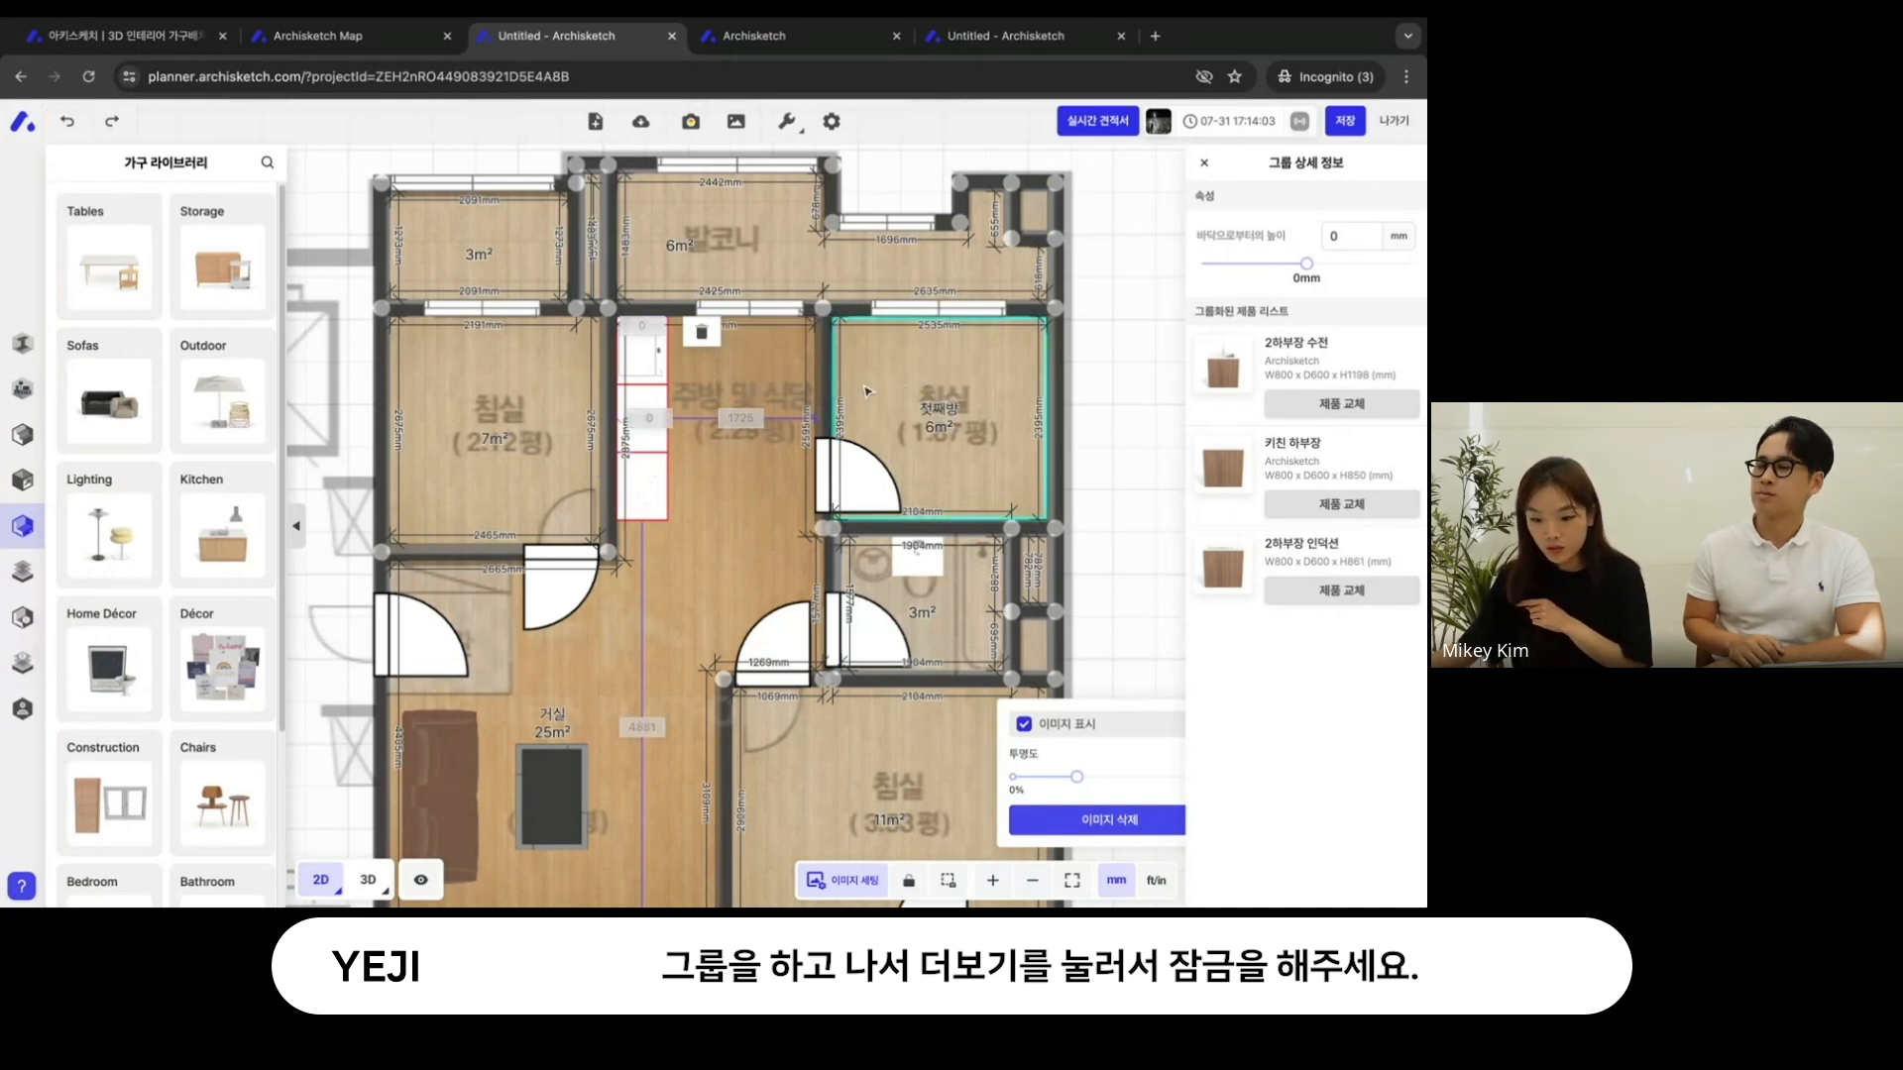
- Inspect the locked kitchen cabinets up close in the 3D view and return to the 2D plan
{"action": "left_click", "coordinate": [367, 879]}
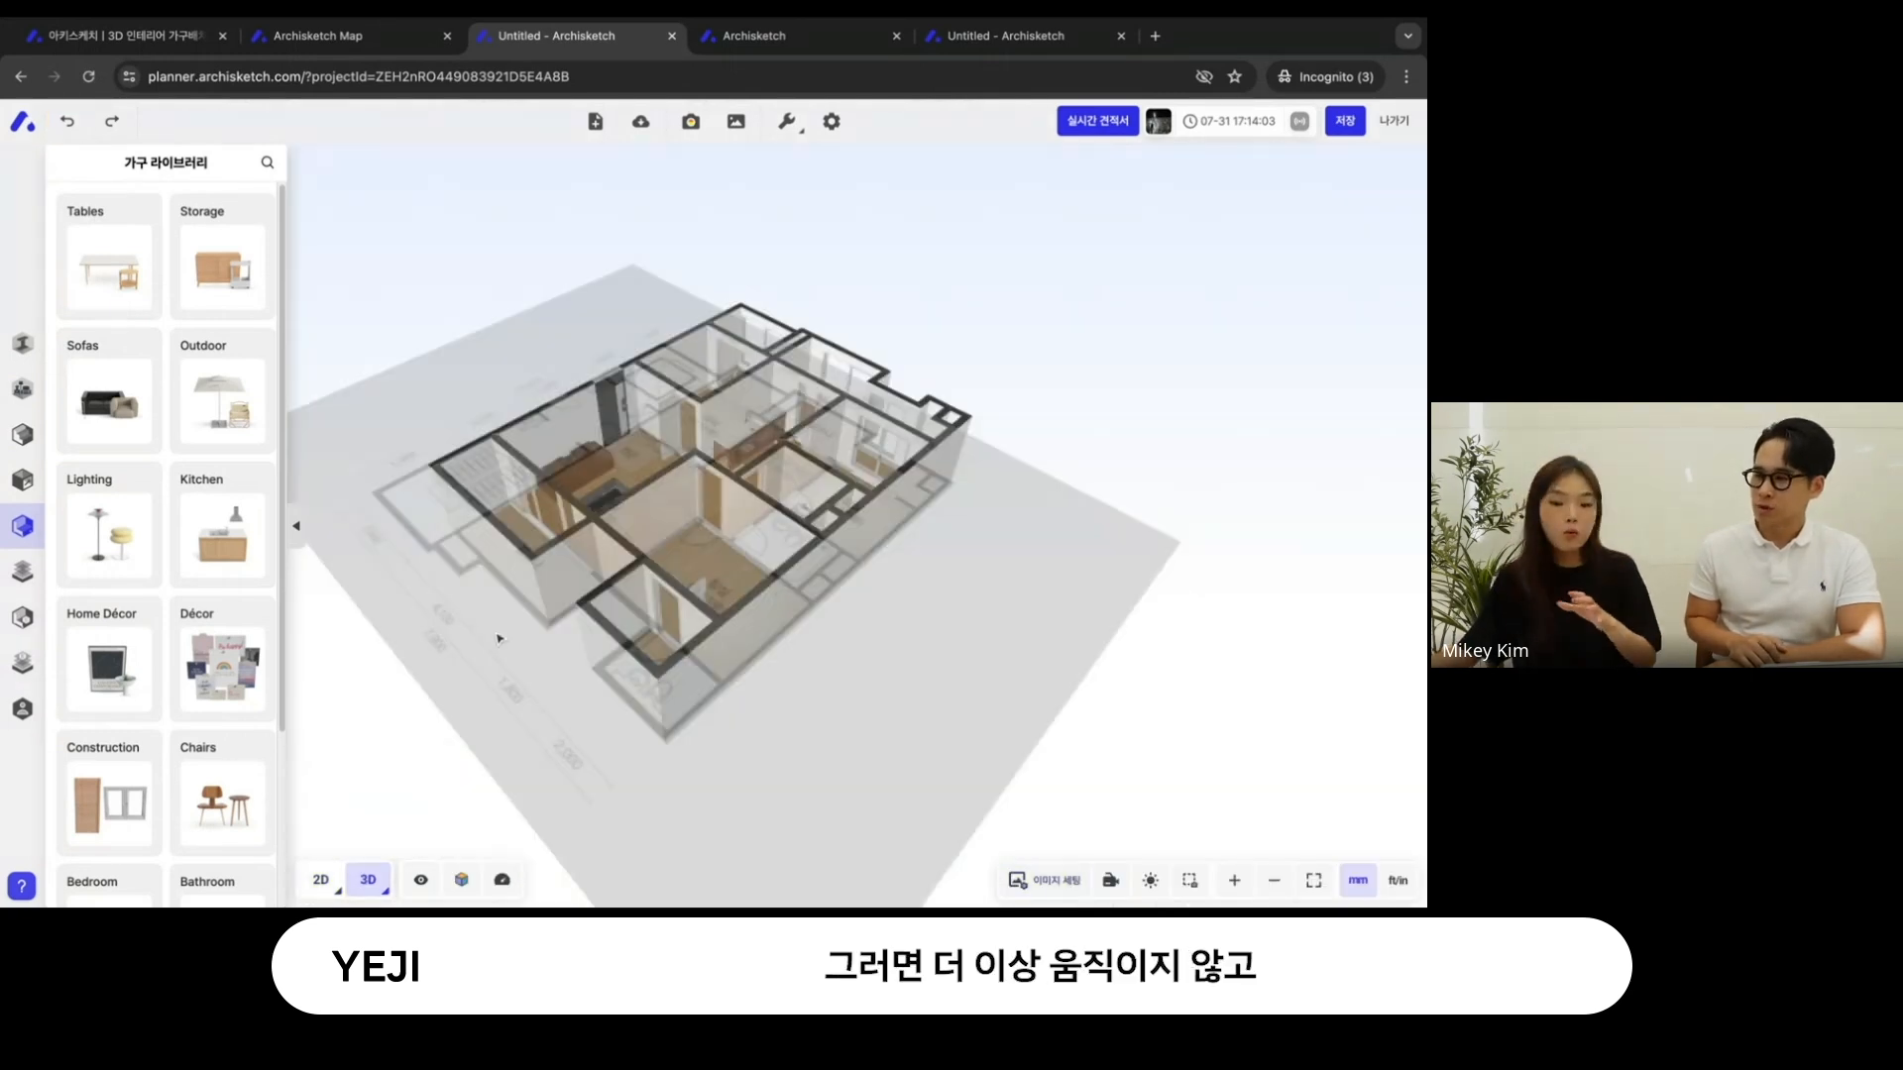
{"action": "scroll", "coordinate": [499, 637], "scroll_direction": "up", "scroll_amount": 10}
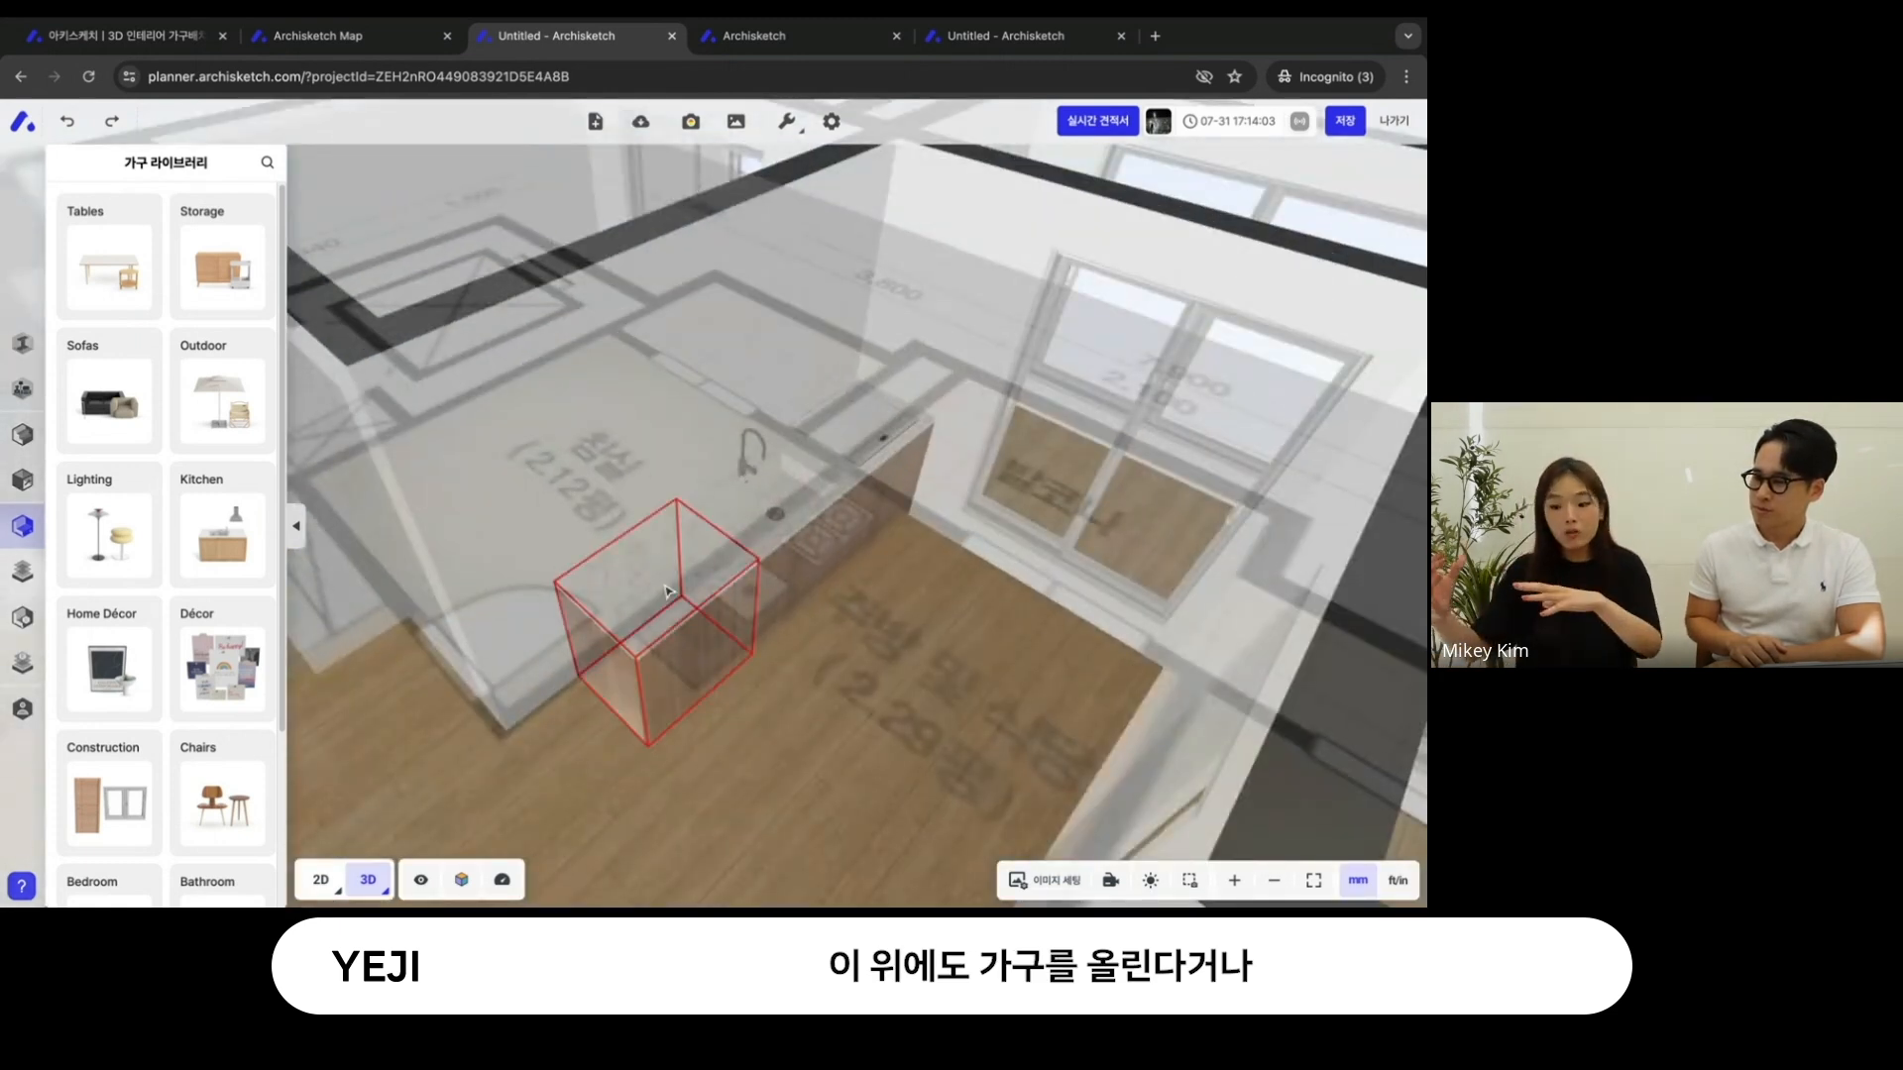
{"action": "right_click_drag", "start_coordinate": [755, 656], "coordinate": [964, 582]}
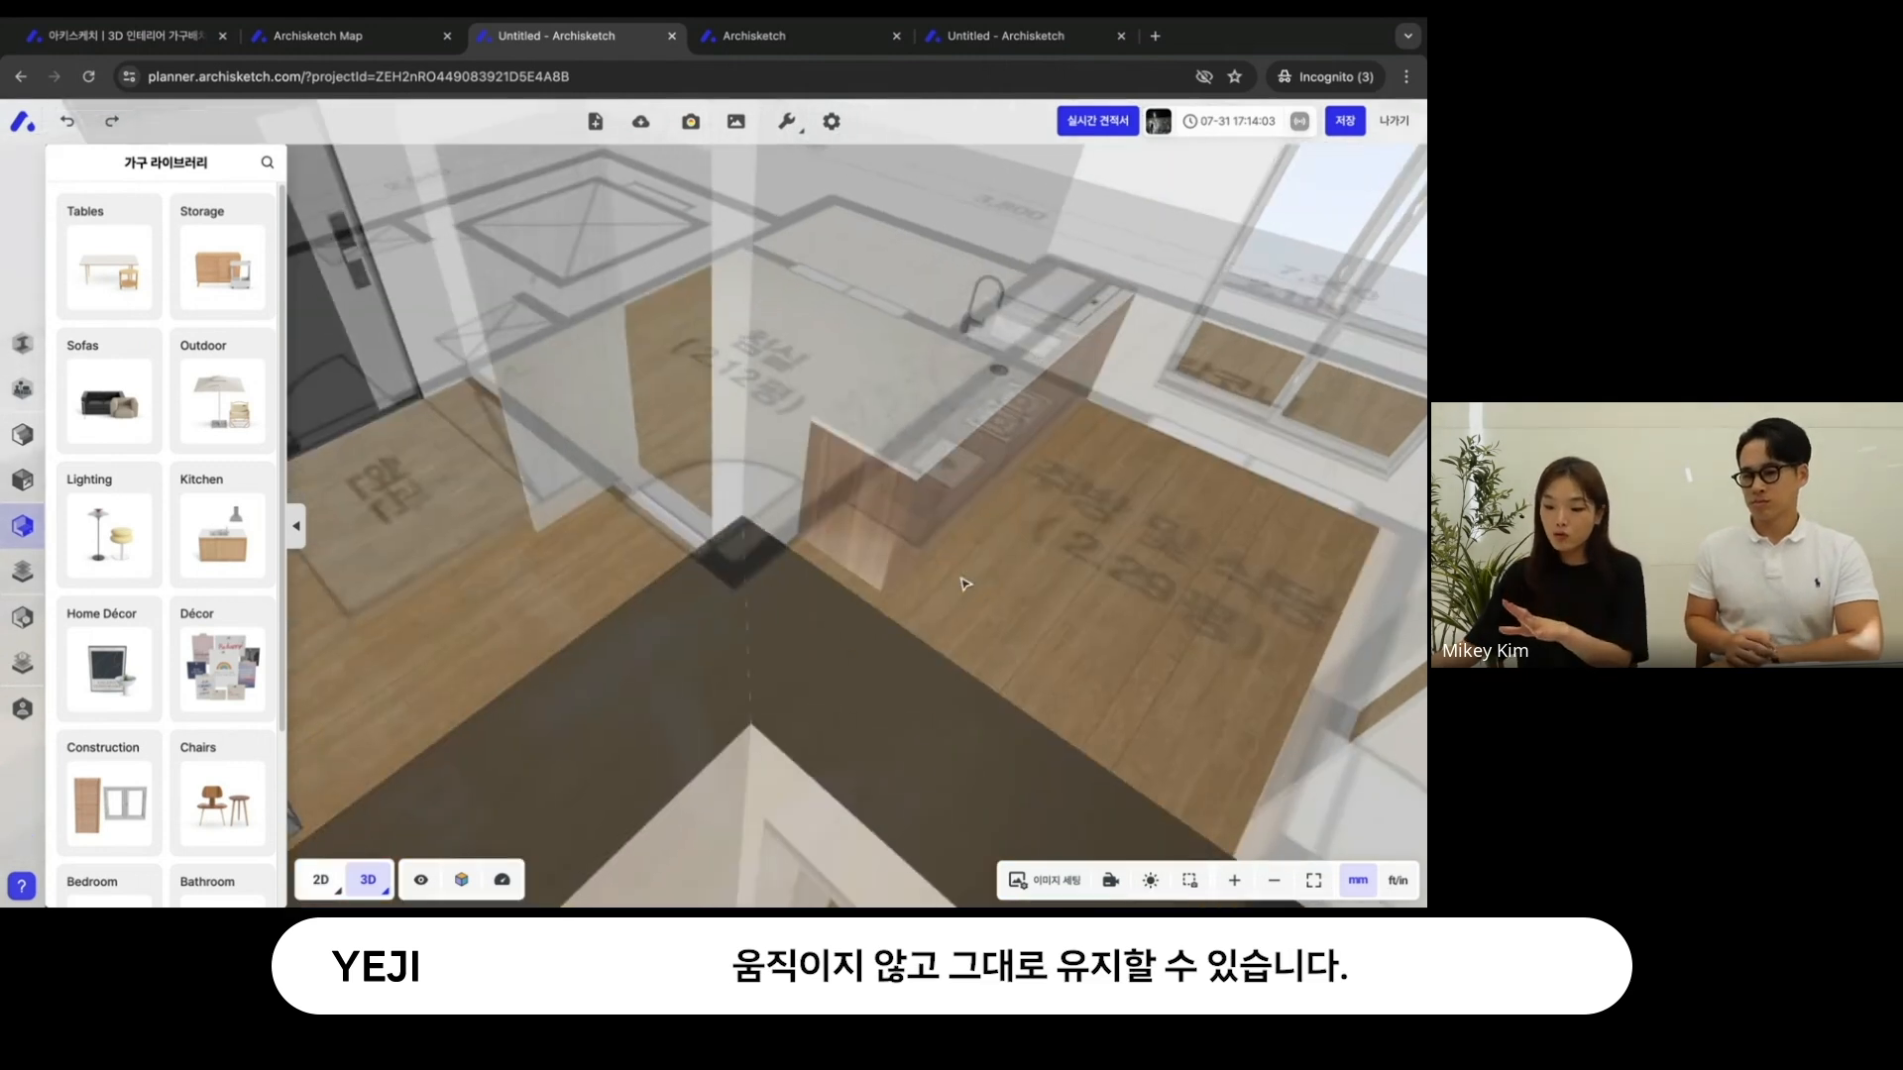
{"action": "left_click_drag", "start_coordinate": [965, 583], "coordinate": [966, 625]}
{"action": "left_click", "coordinate": [333, 874]}
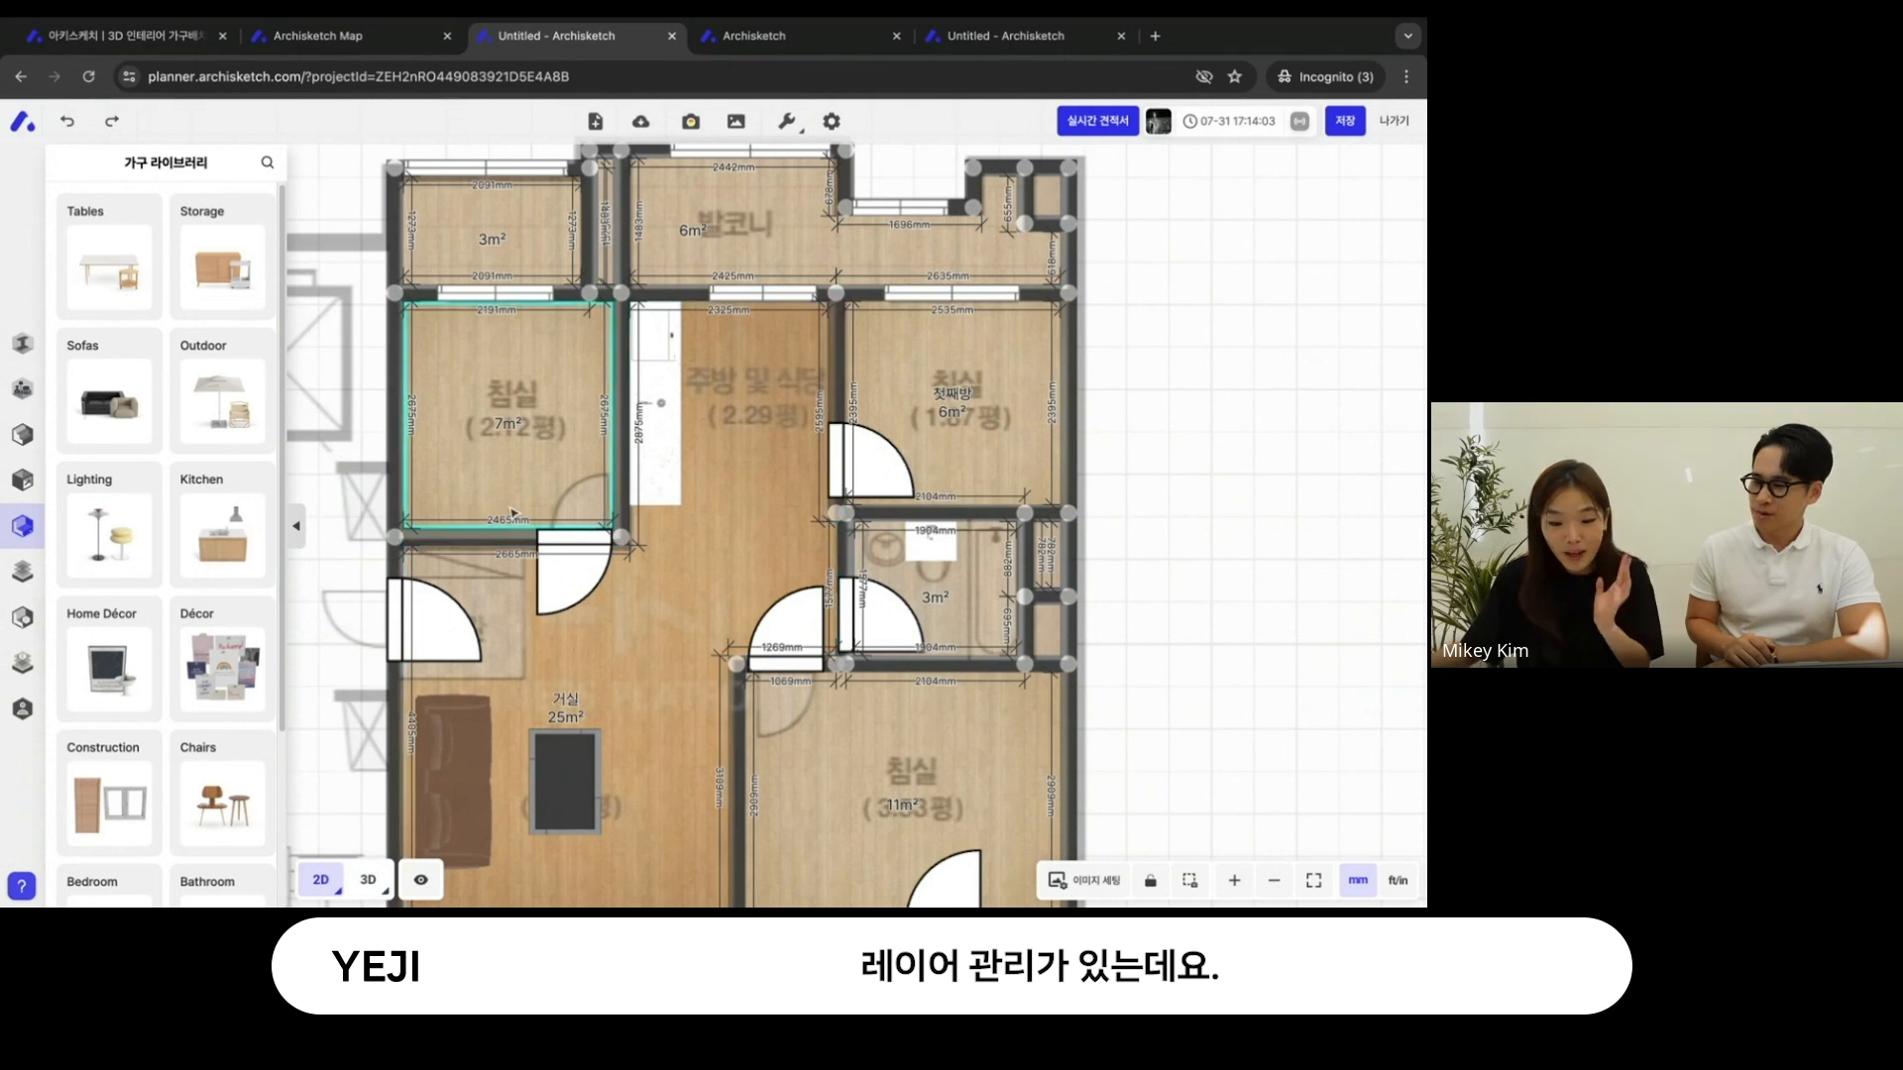
- Open the 층 관리 layer list and unlock the 2하부장 수전 cabinet
{"action": "mouse_move", "coordinate": [52, 453]}
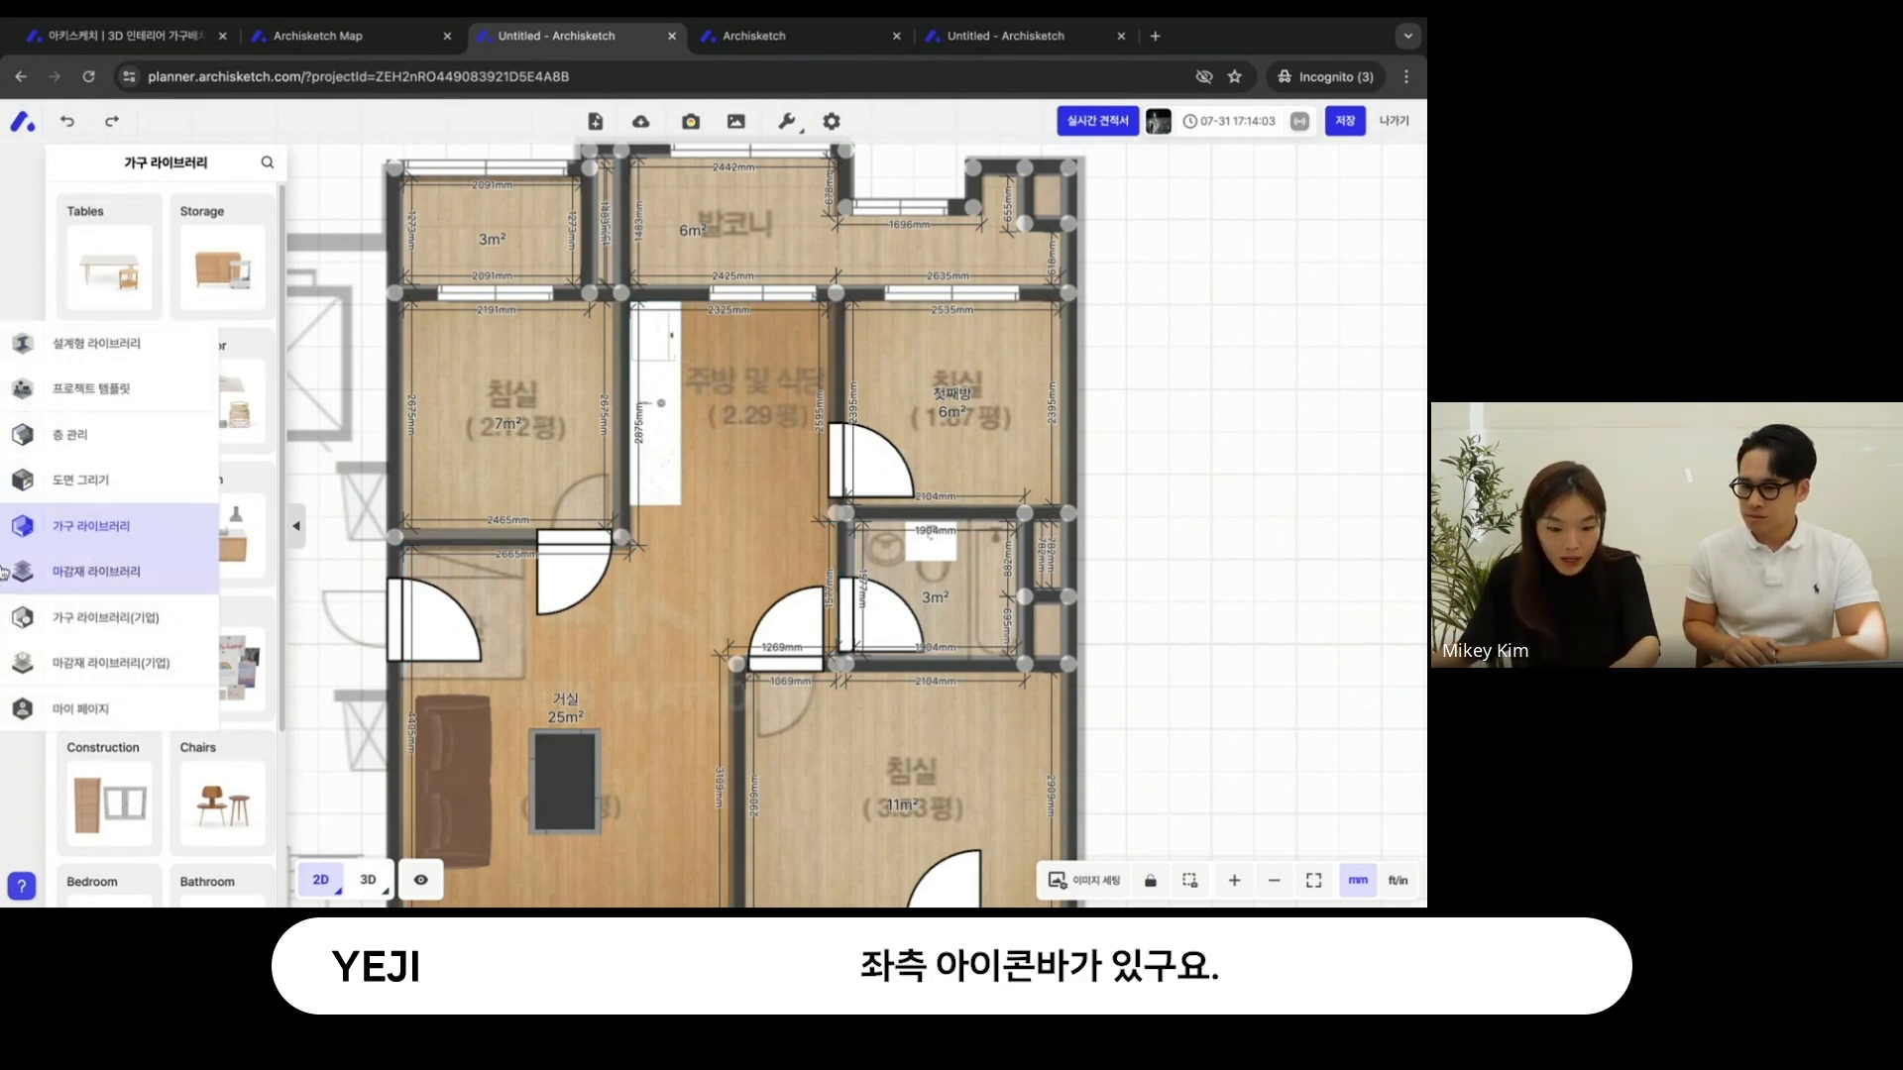
{"action": "left_click", "coordinate": [83, 453]}
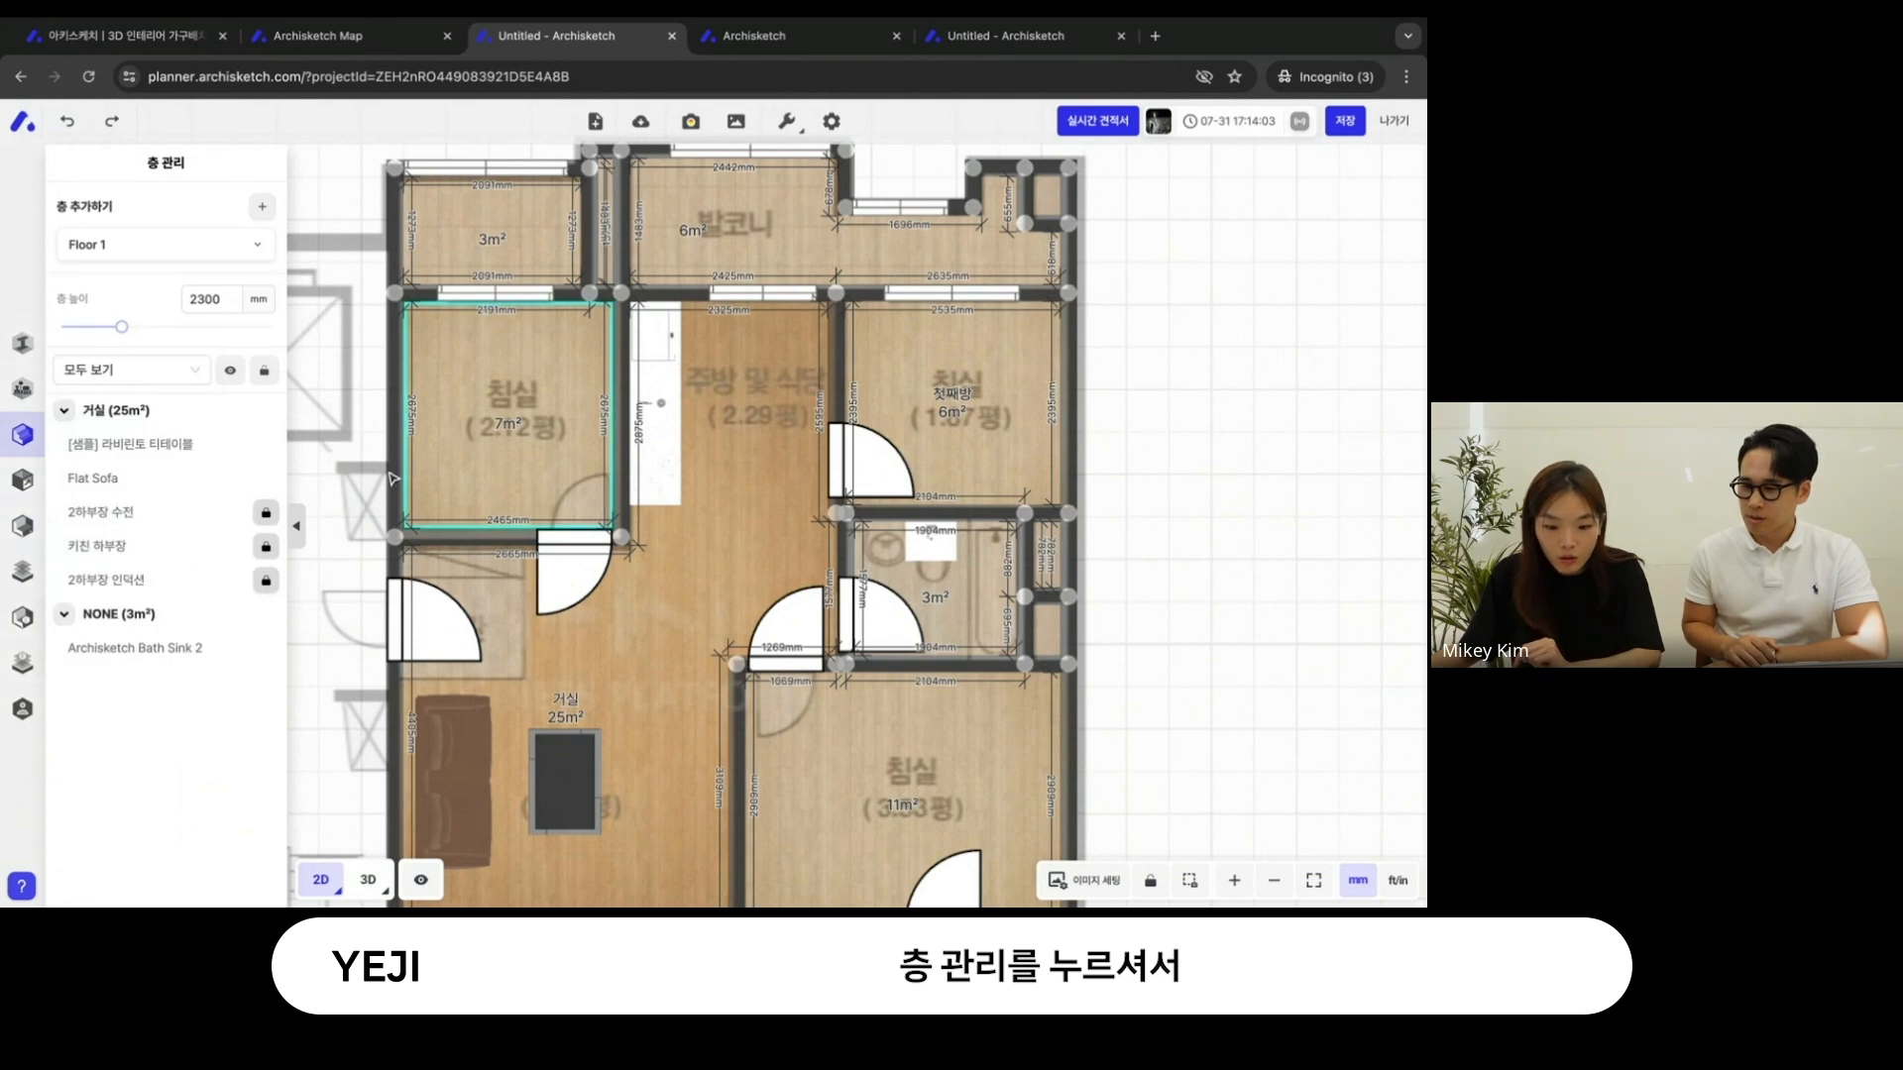
{"action": "left_click", "coordinate": [268, 514]}
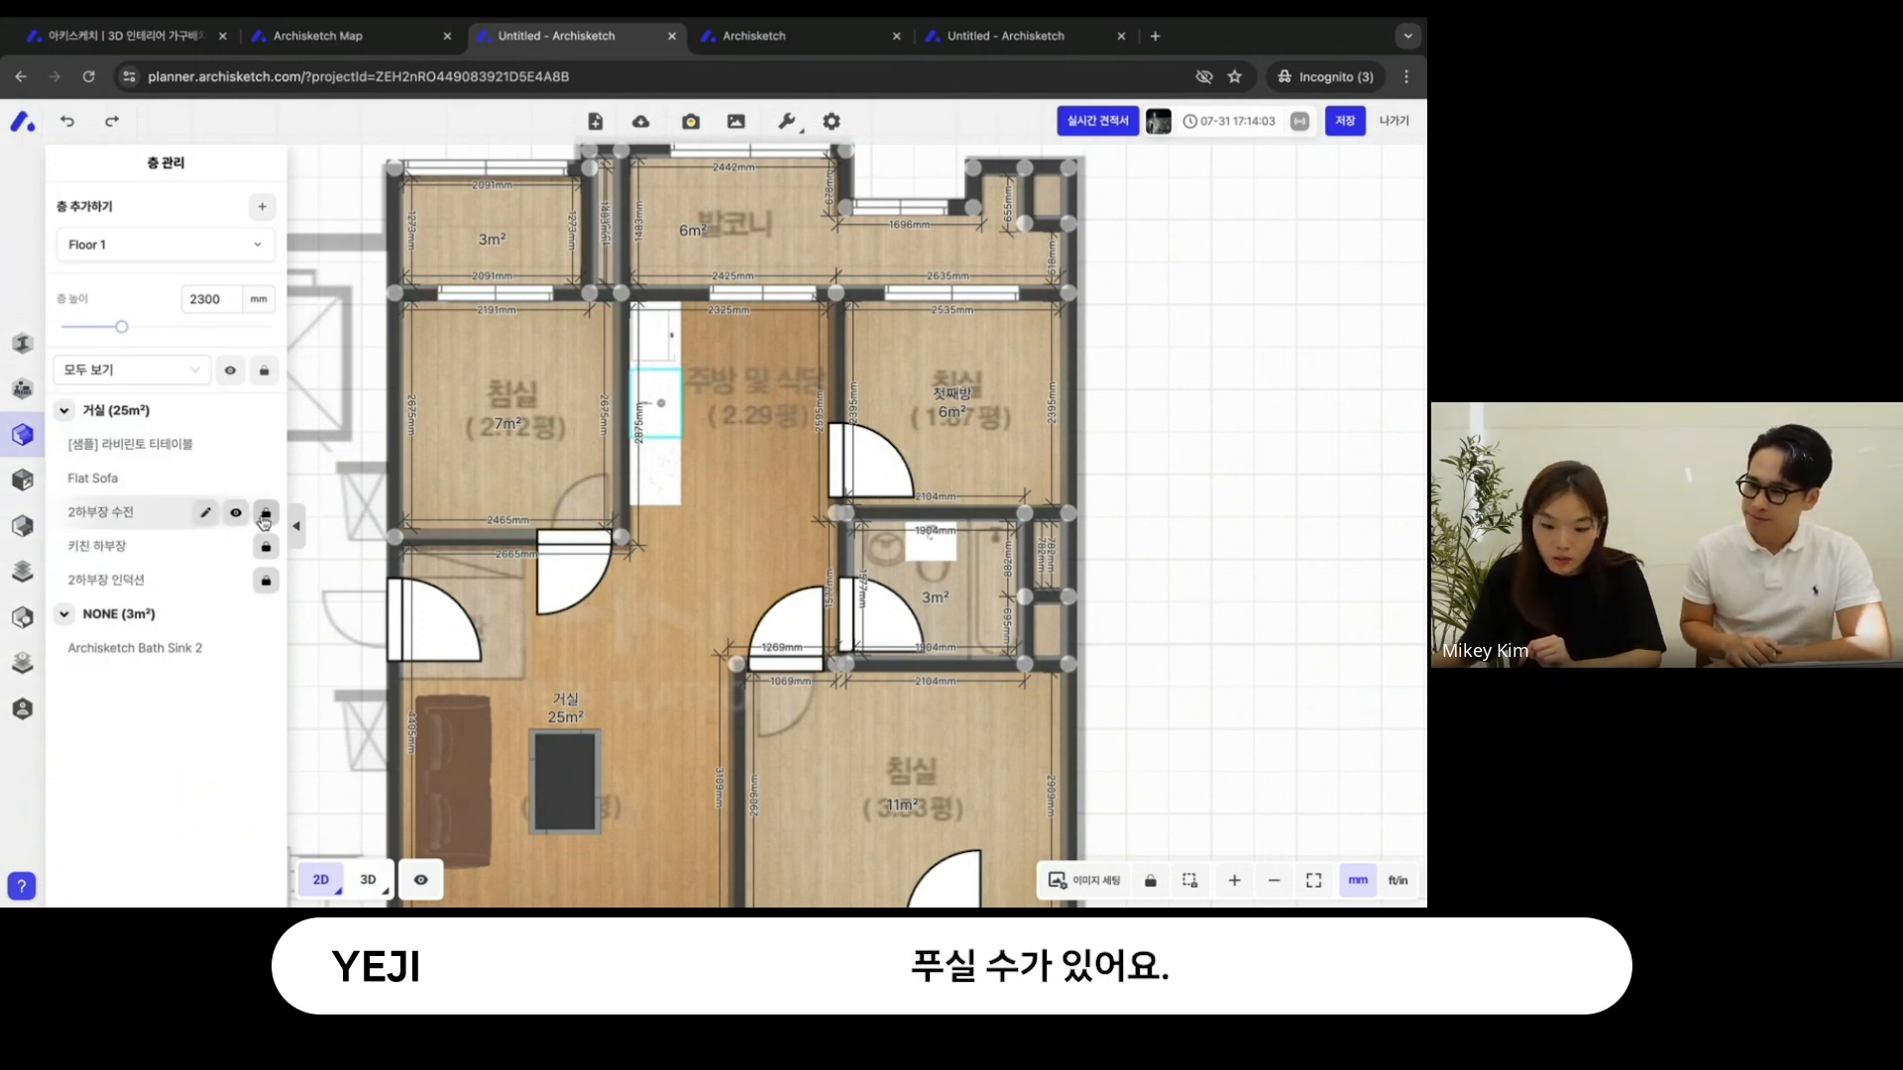
- Hide the 2하부장 수전 cabinet in the plan and show it again
{"action": "left_click", "coordinate": [236, 512]}
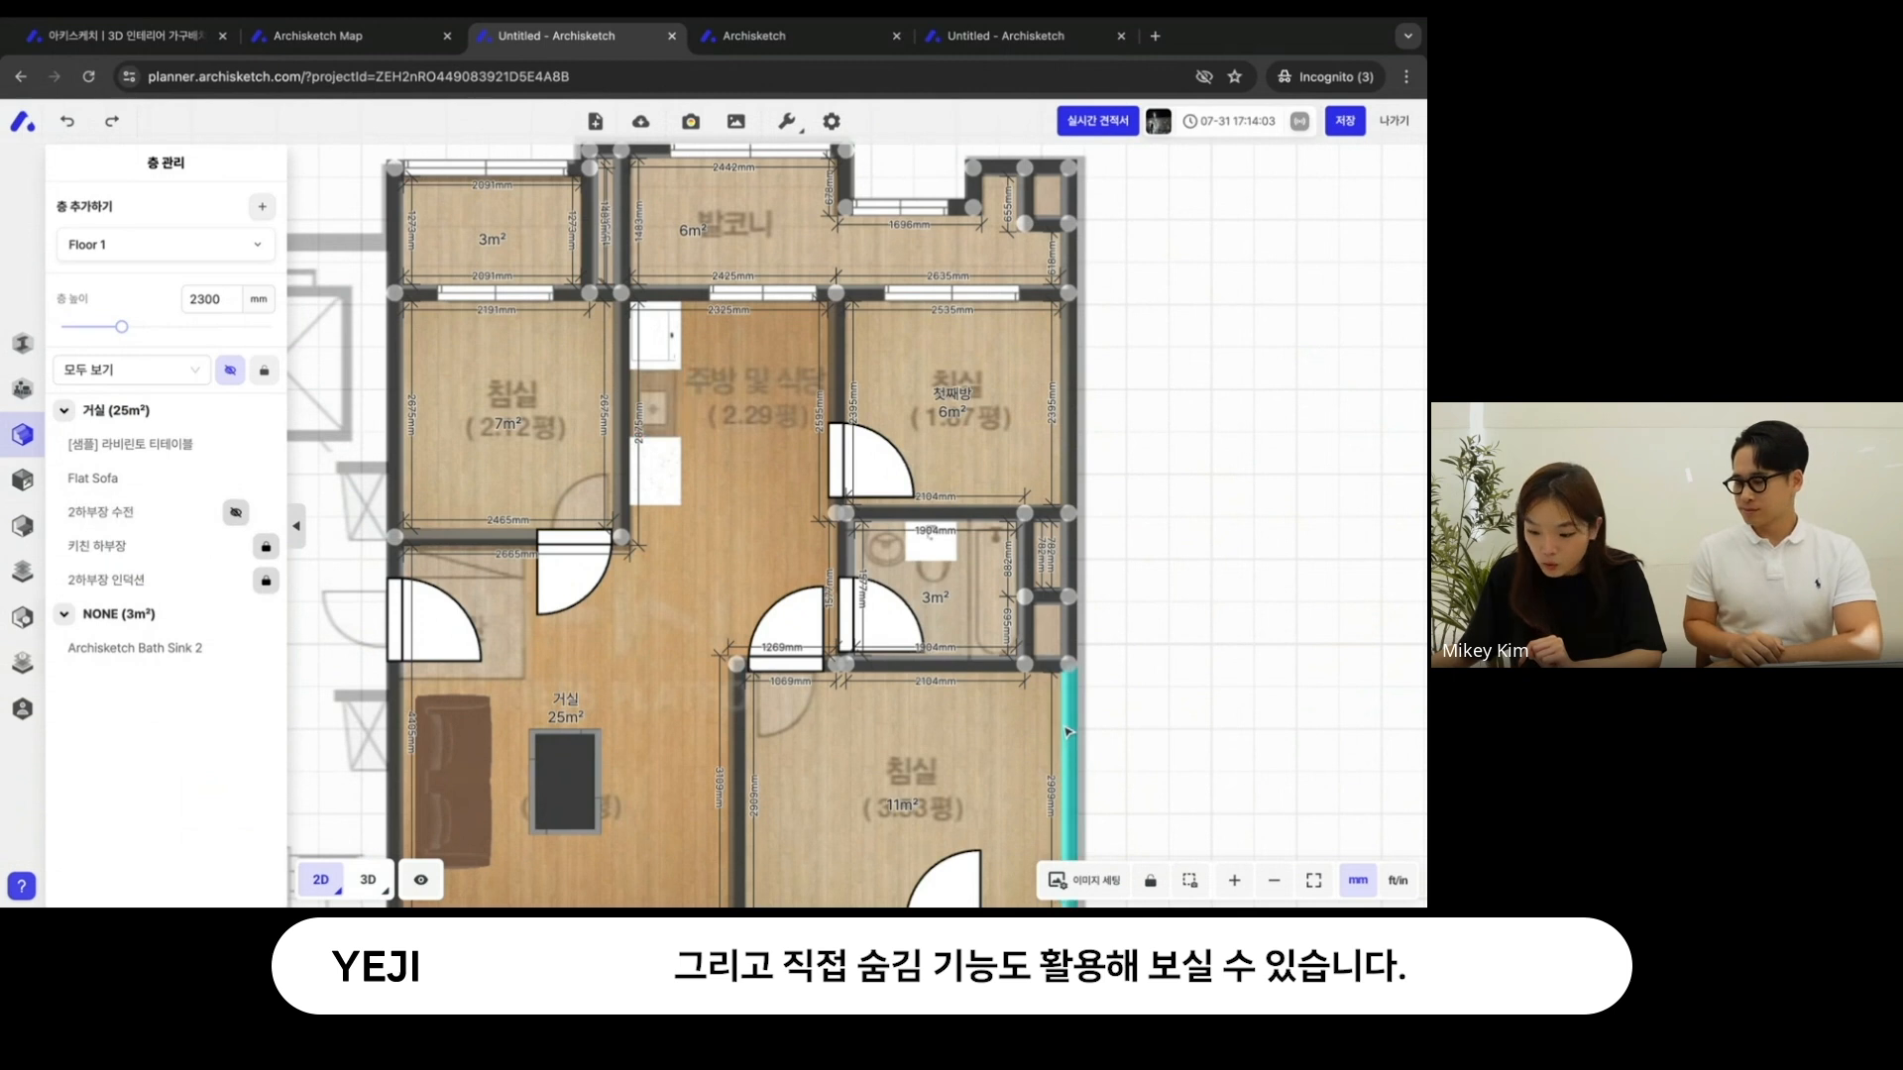
{"action": "left_click", "coordinate": [230, 512]}
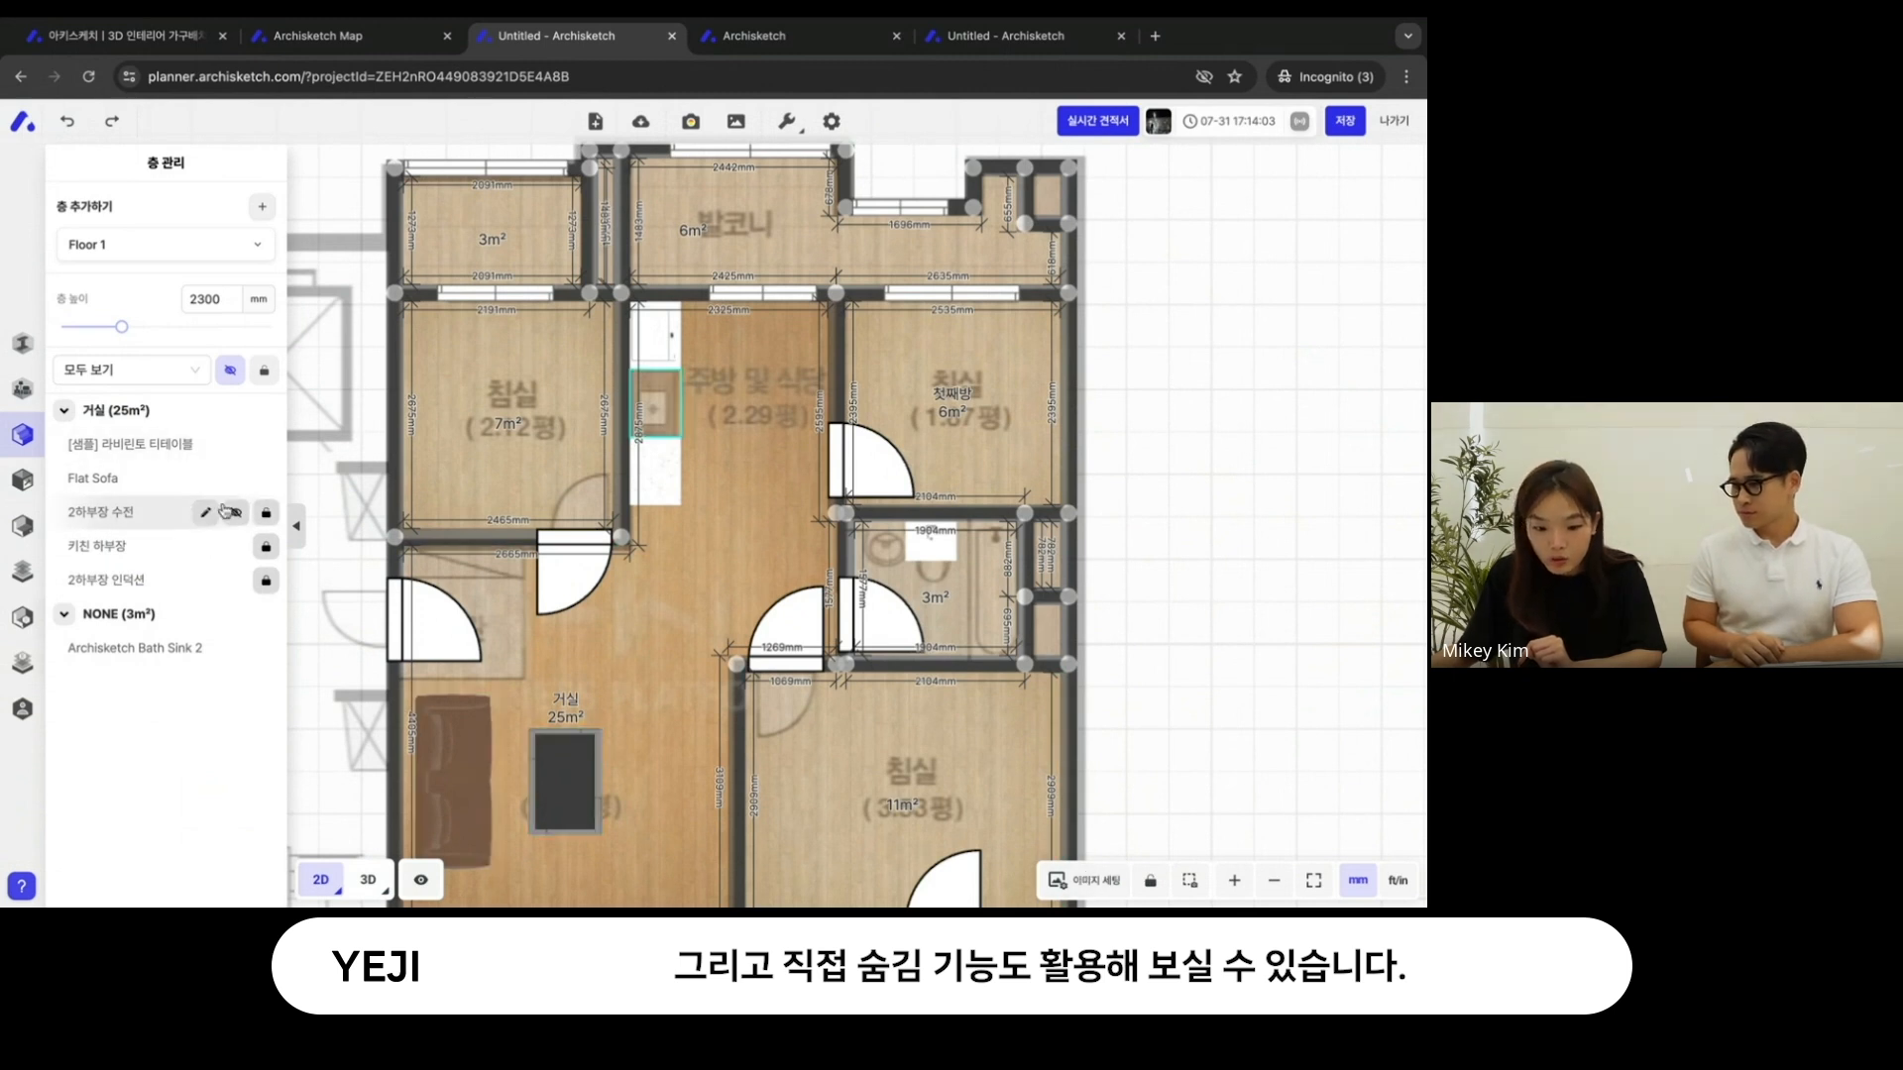
{"action": "left_click", "coordinate": [238, 514]}
- Rename the 2하부장 수전 cabinet in the layer list as 2하부장 메인주방
{"action": "left_click", "coordinate": [206, 512]}
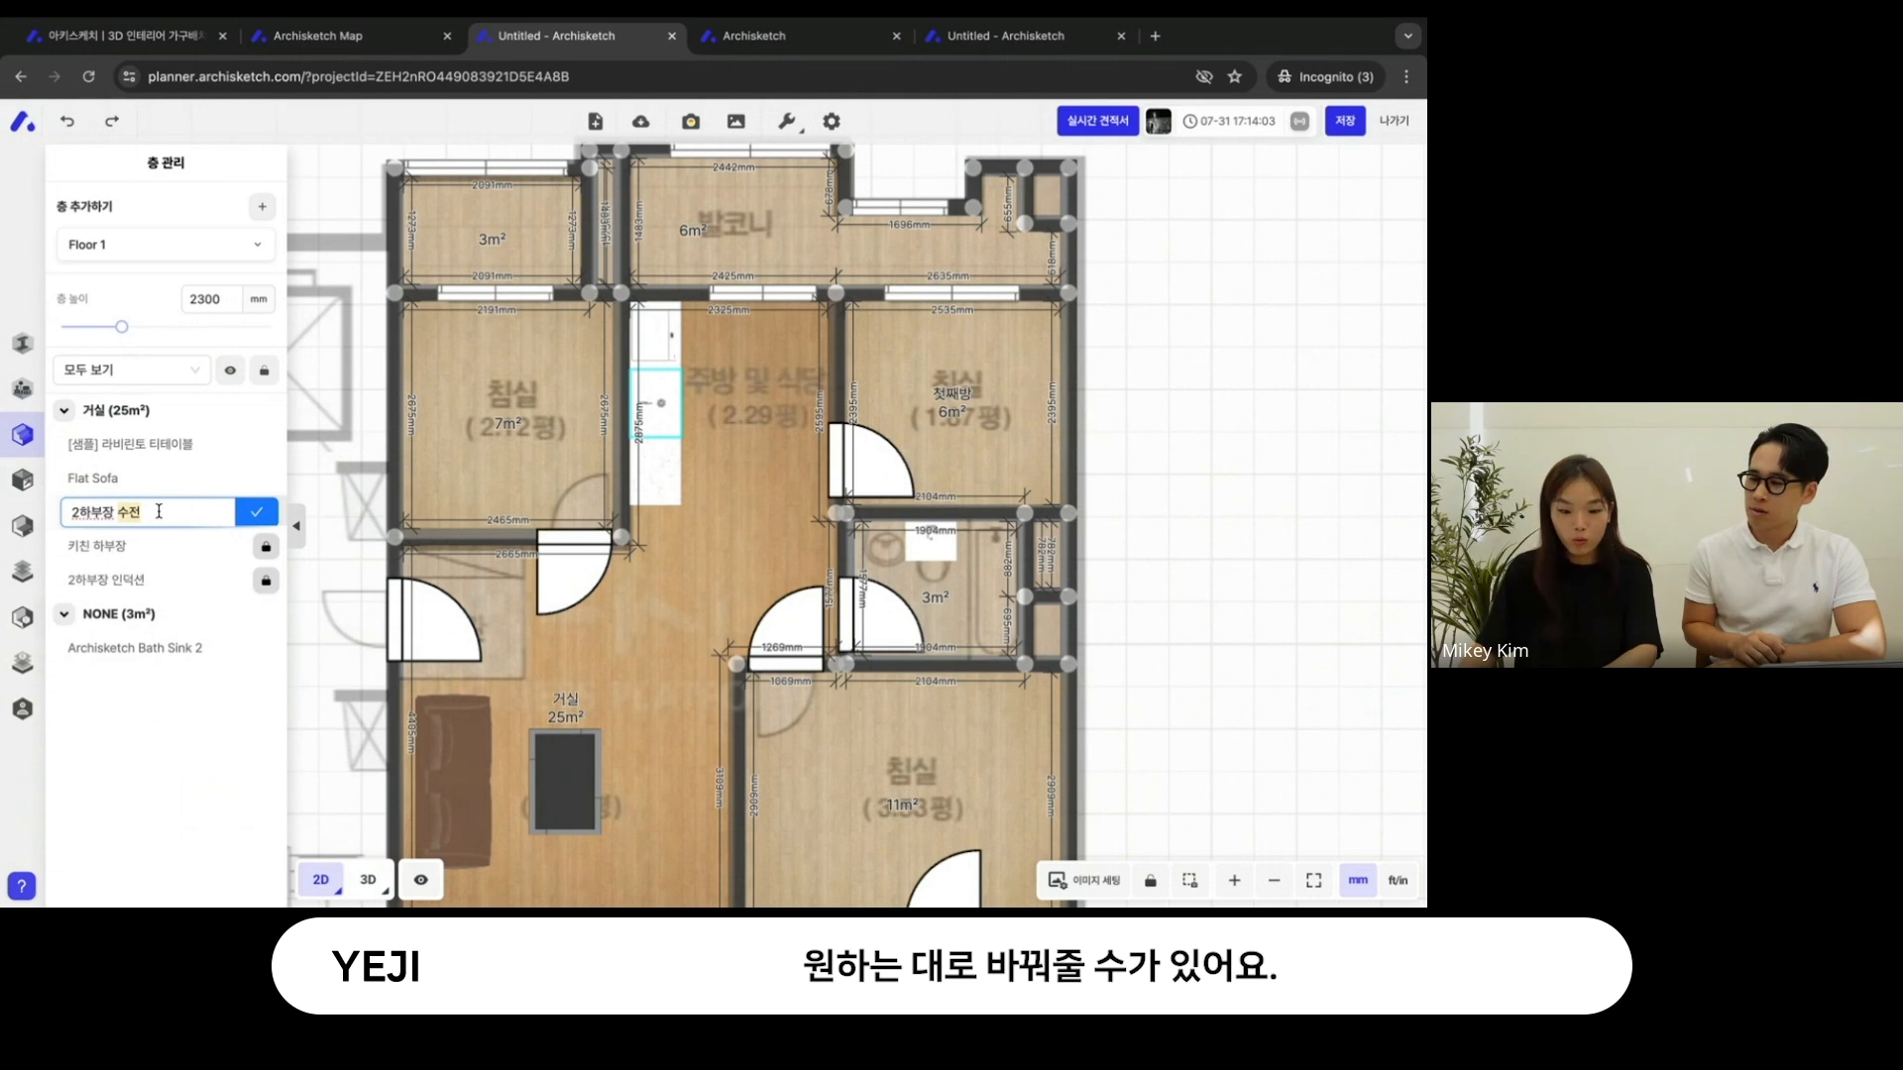
{"action": "type", "text": "메인"}
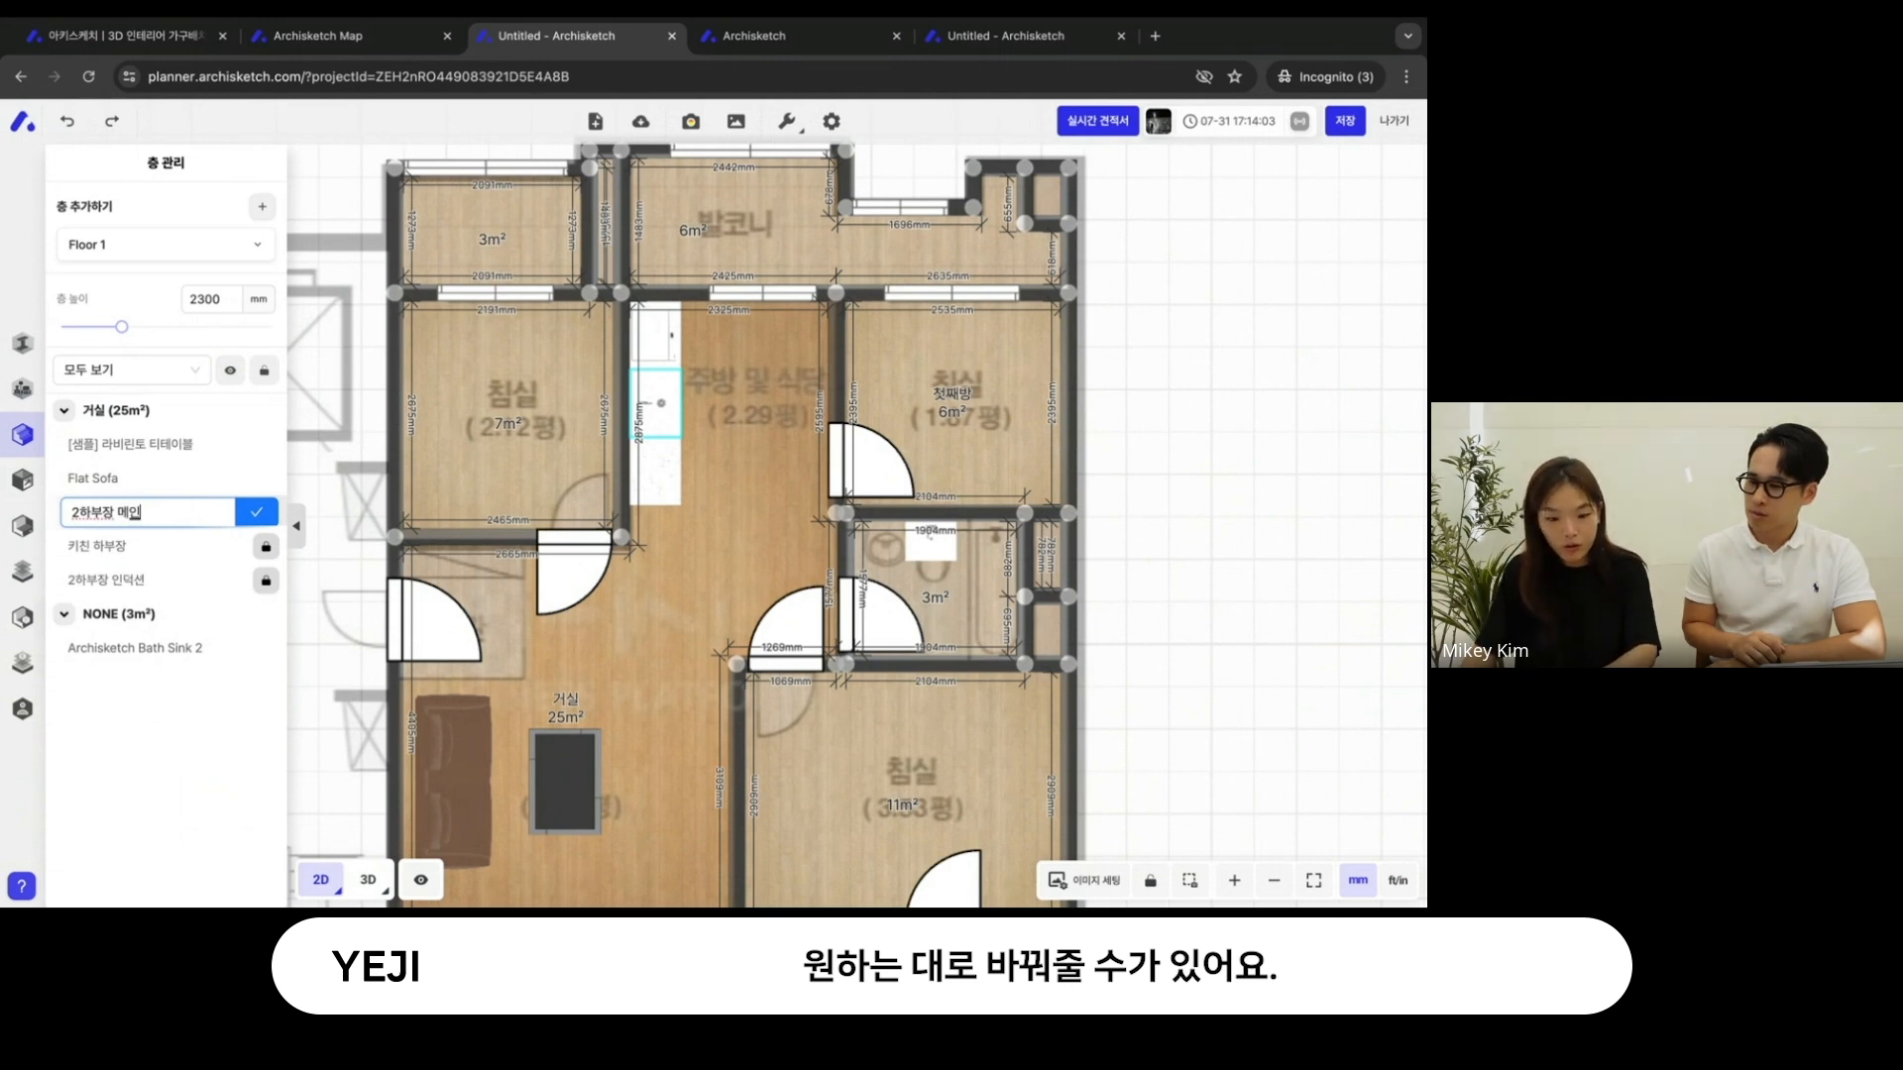
{"action": "type", "text": "주방"}
{"action": "key", "text": "Return"}
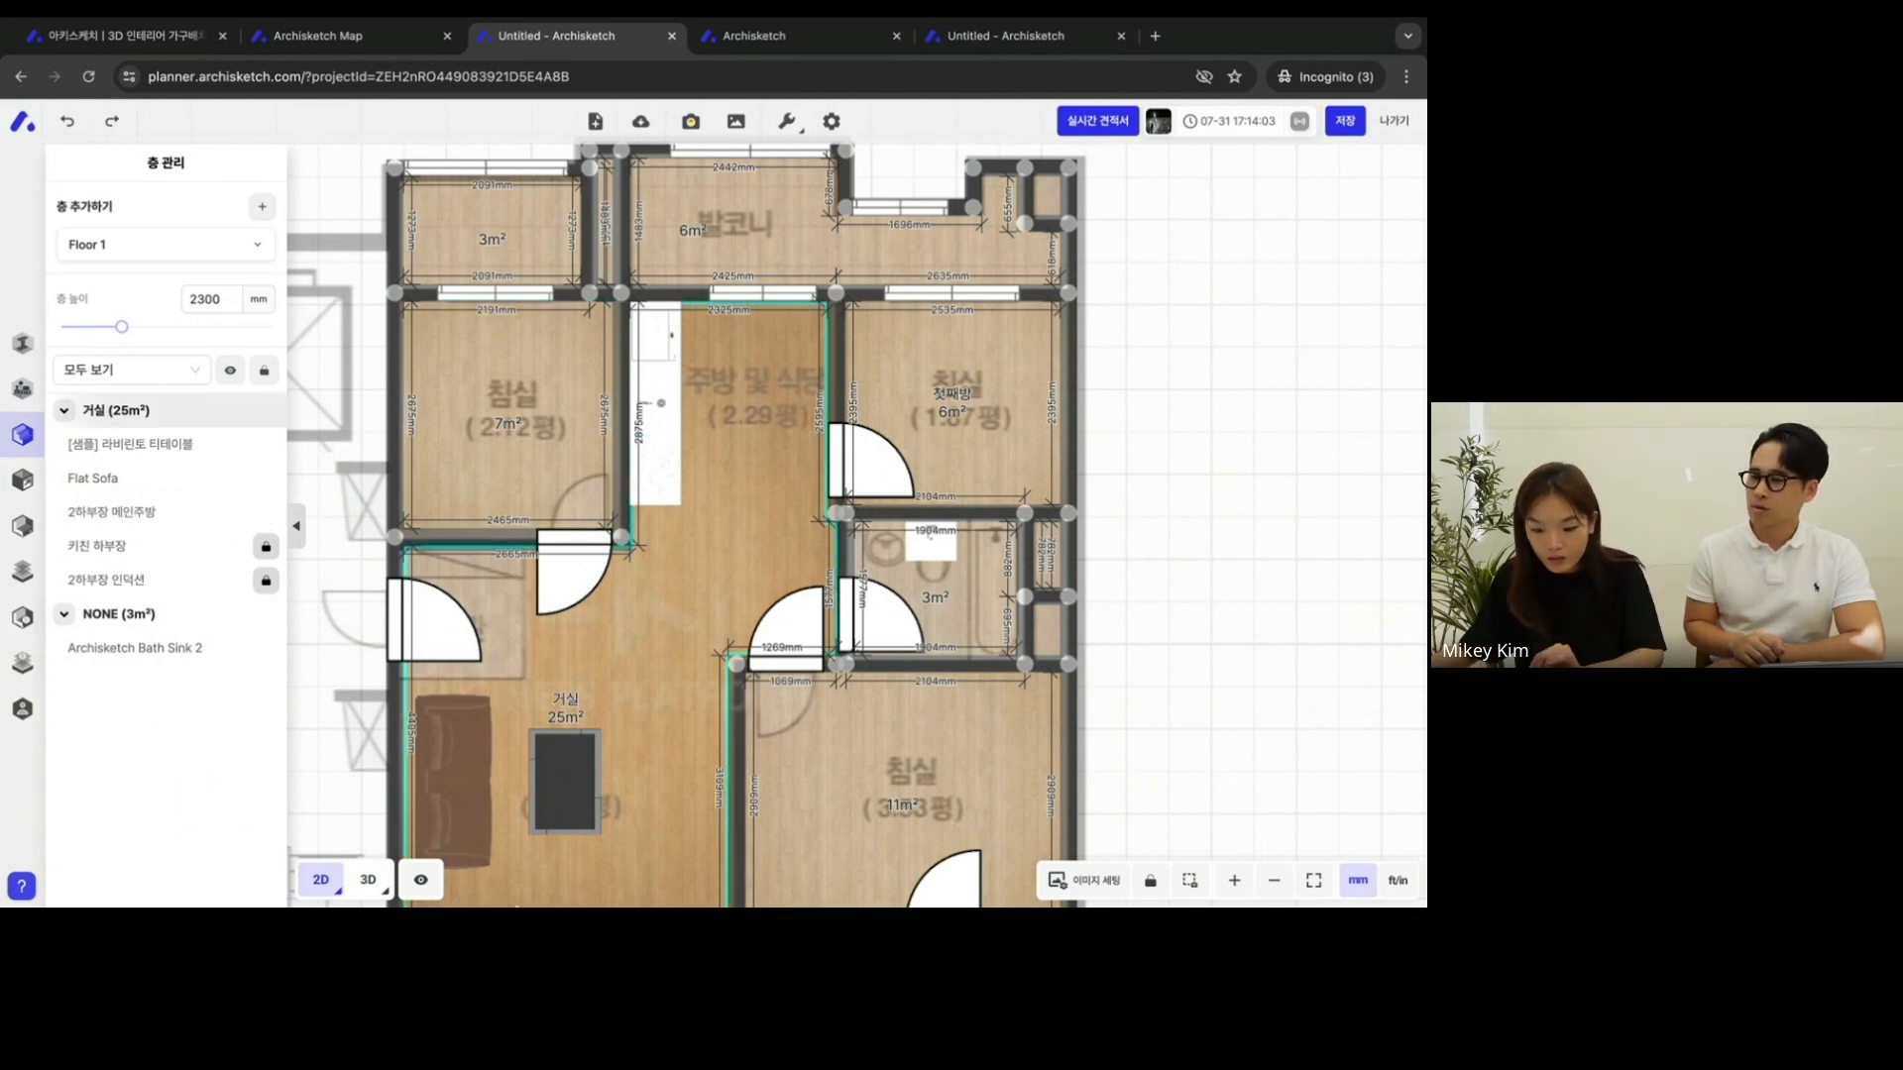
- Switch to the 3D view and hide the floor-plan reference image
{"action": "left_click", "coordinate": [368, 879]}
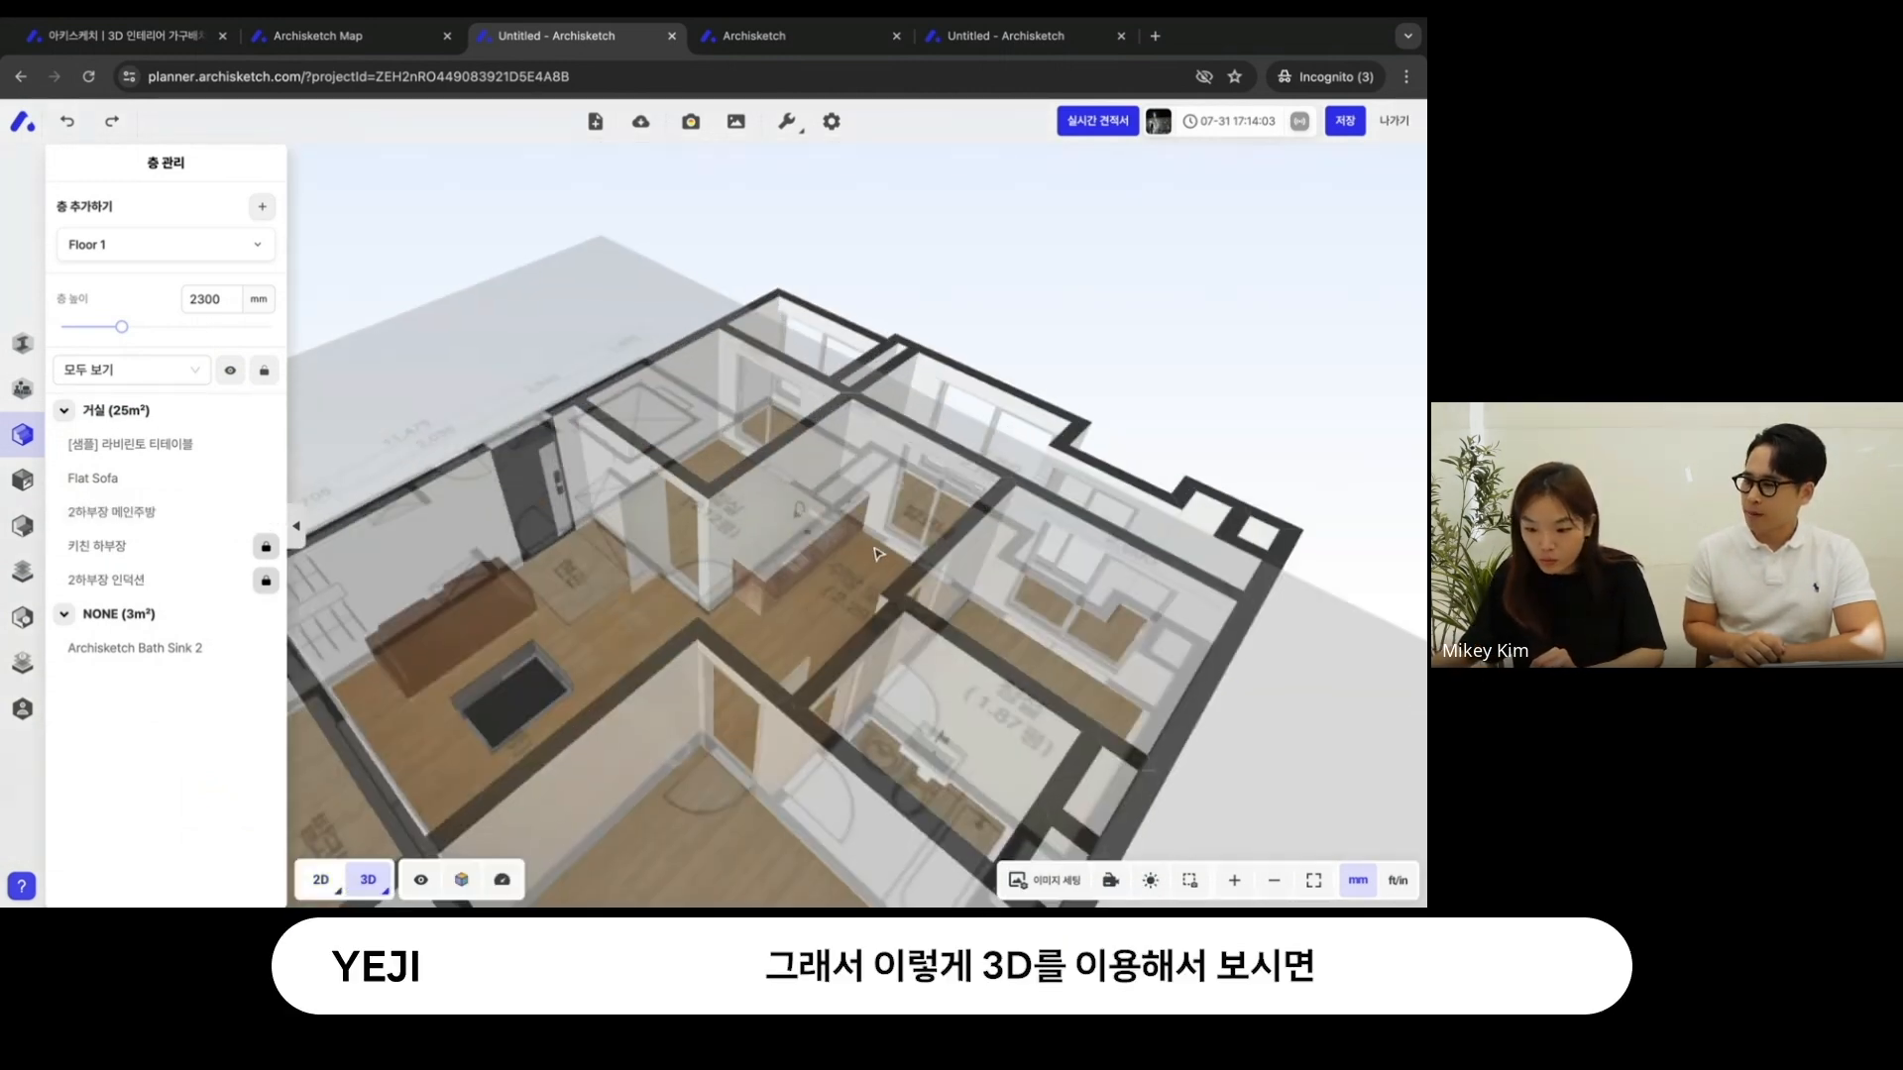
{"action": "left_click", "coordinate": [1046, 880]}
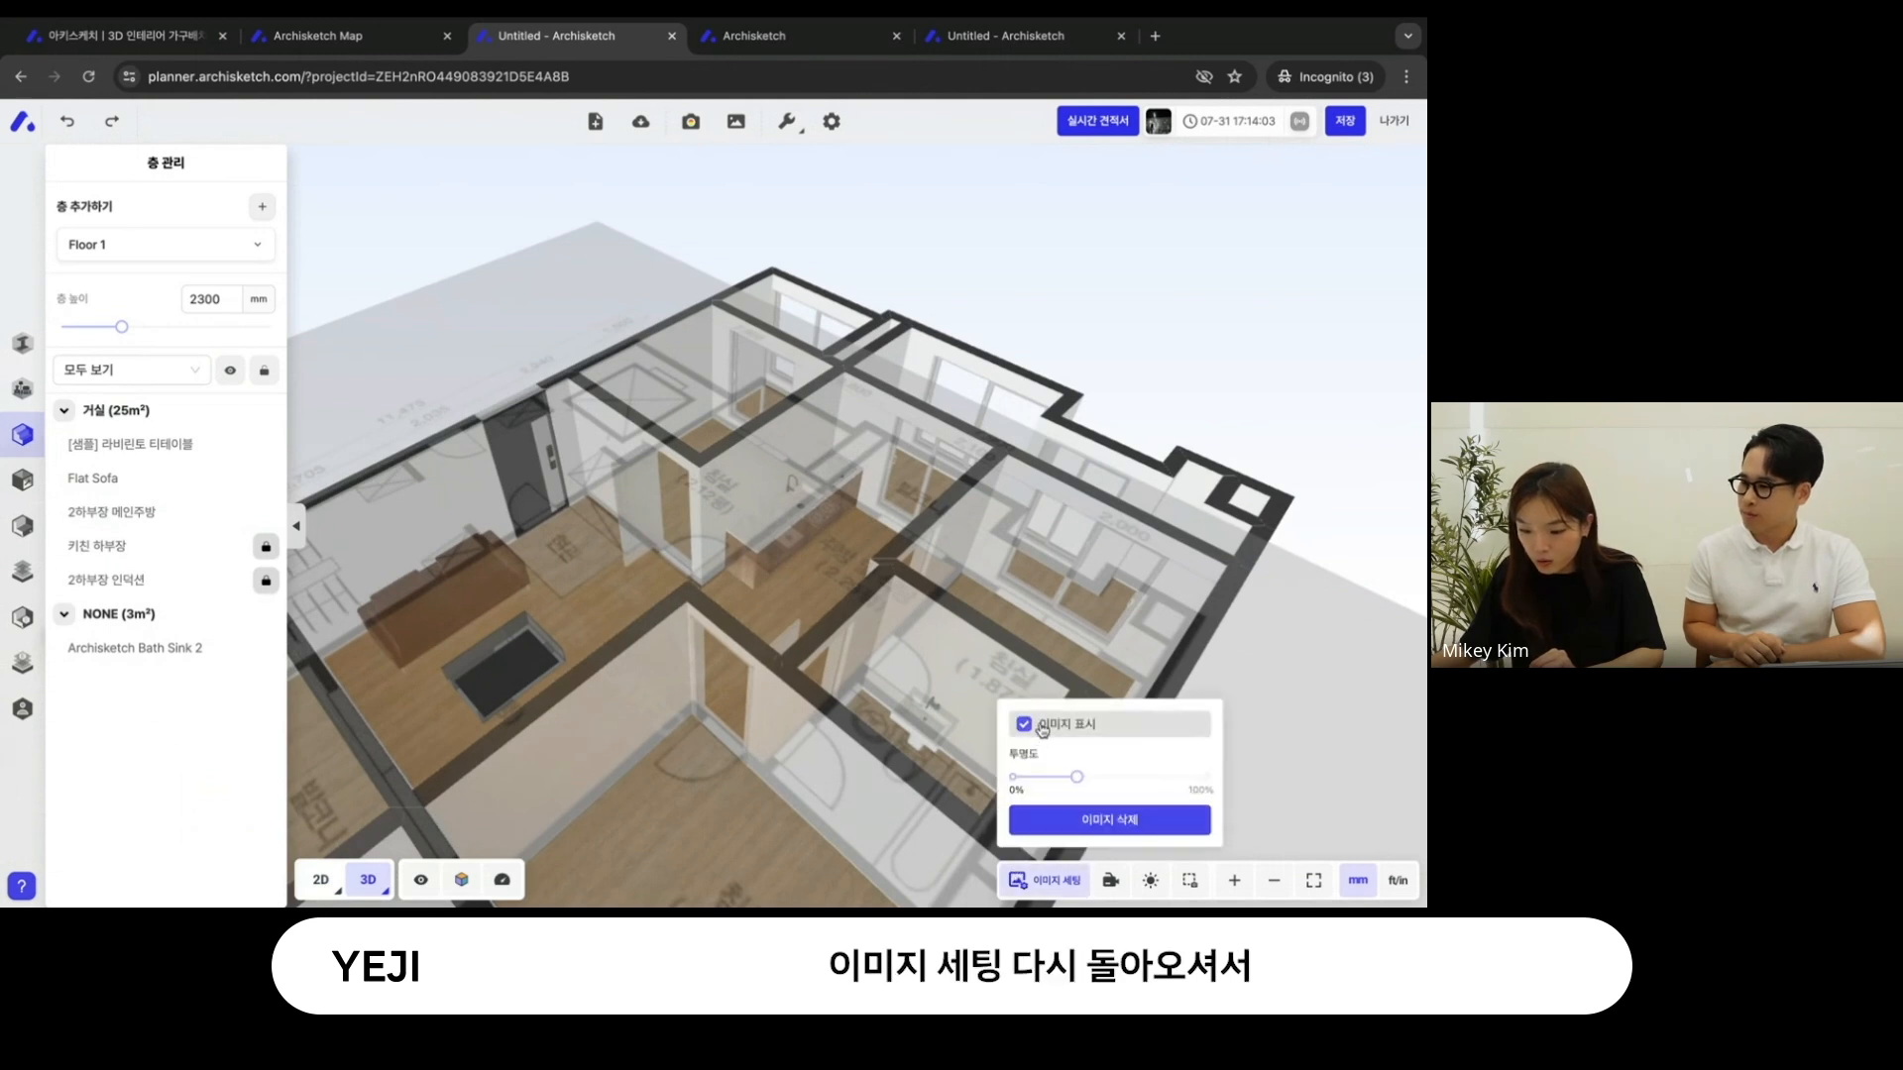
{"action": "left_click", "coordinate": [1041, 728]}
- Inspect the kitchen cabinet arrangement up close in 3D and return to the 2D plan
{"action": "scroll", "coordinate": [843, 652], "scroll_direction": "up", "scroll_amount": 8}
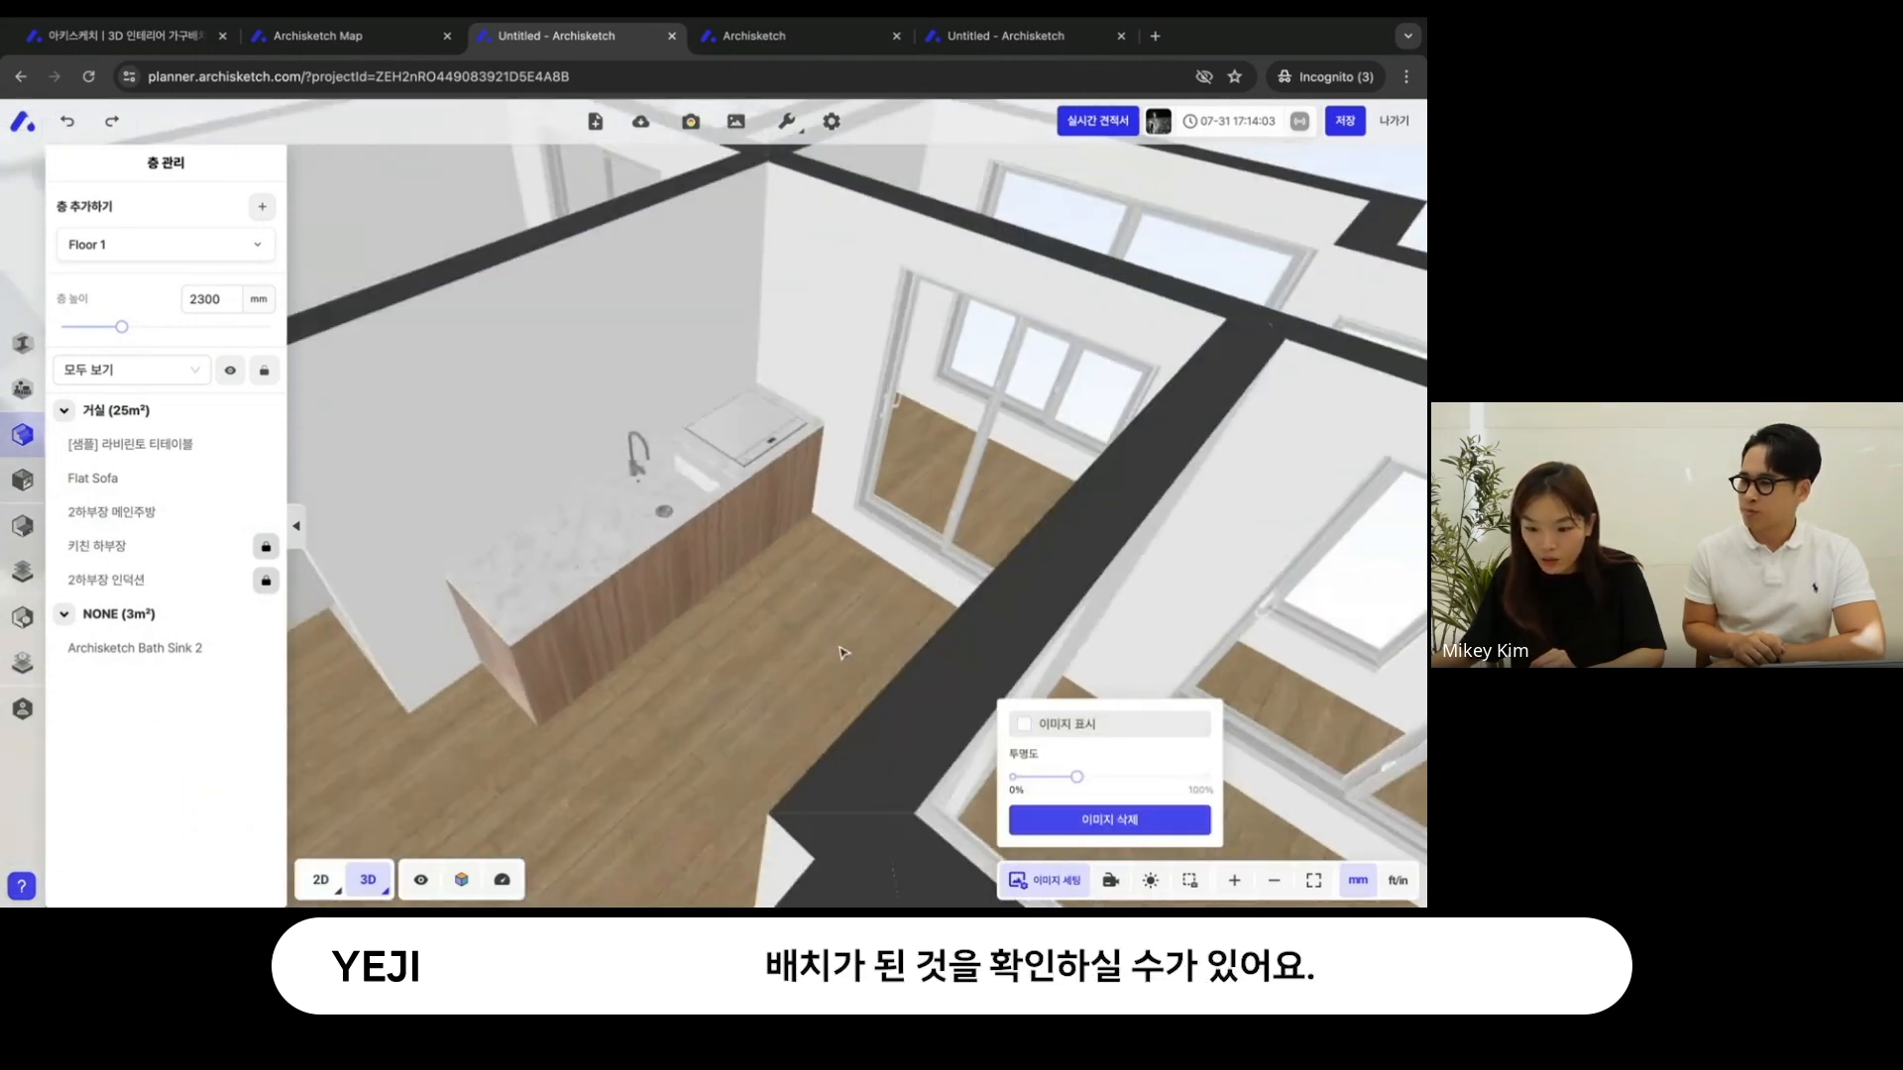
{"action": "scroll", "coordinate": [843, 652], "scroll_direction": "down", "scroll_amount": 4}
{"action": "mouse_move", "coordinate": [843, 652]}
{"action": "left_mouse_down"}
{"action": "mouse_move", "coordinate": [913, 676]}
{"action": "mouse_move", "coordinate": [925, 560]}
{"action": "mouse_move", "coordinate": [842, 619]}
{"action": "left_mouse_up"}
{"action": "scroll", "coordinate": [928, 625], "scroll_direction": "down", "scroll_amount": 3}
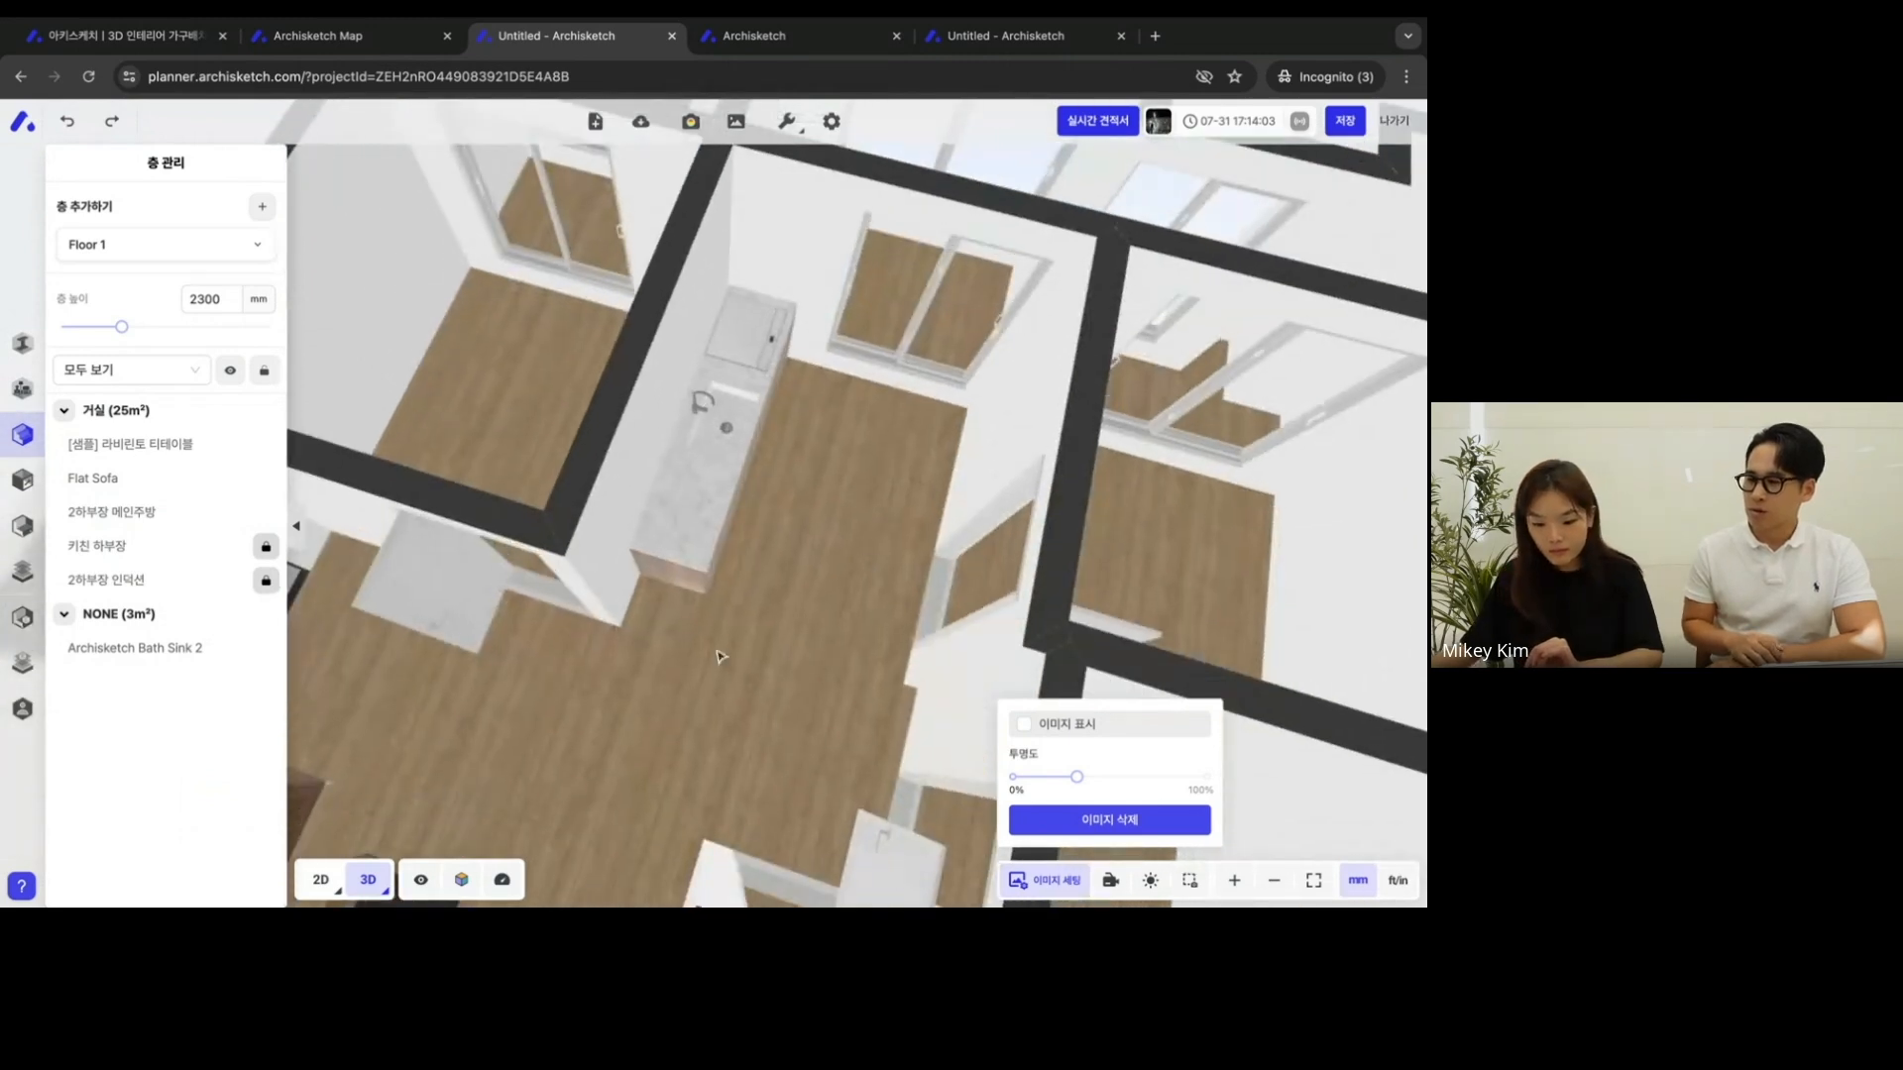
{"action": "left_click", "coordinate": [314, 881]}
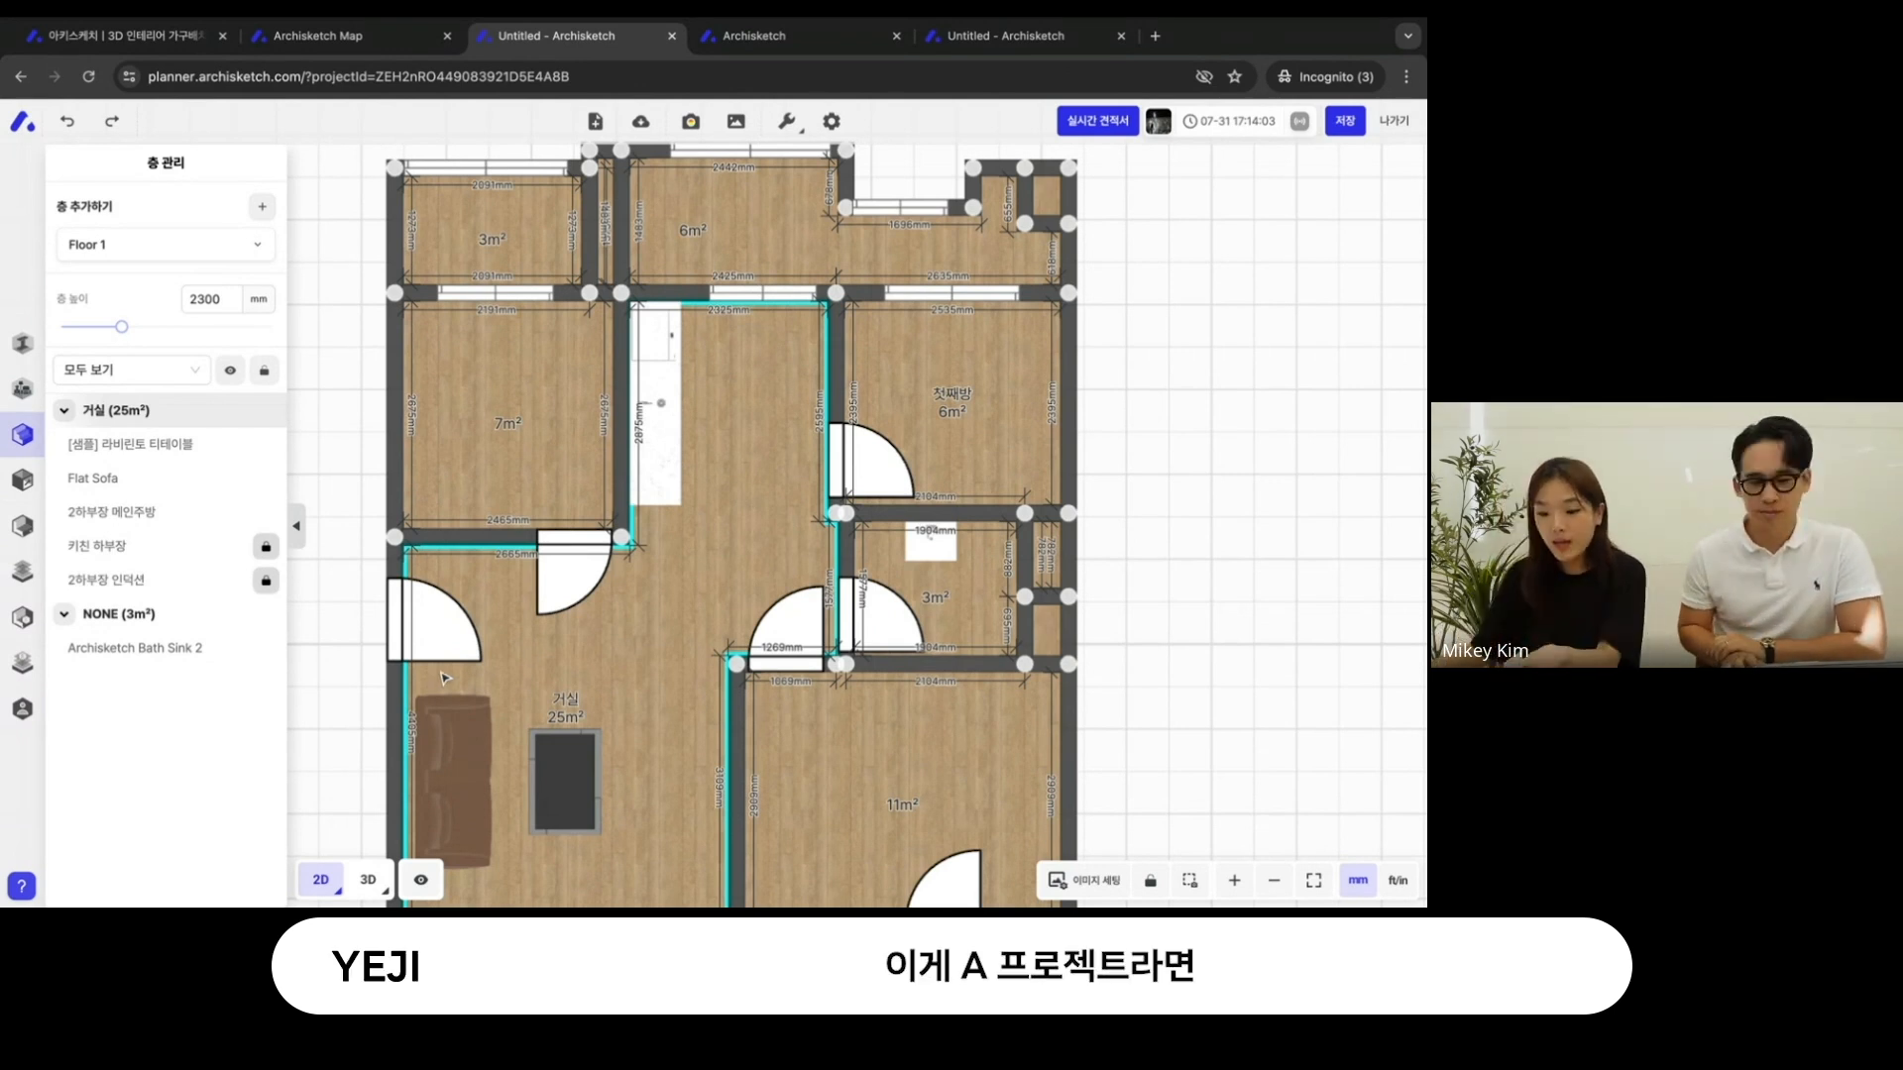
- Open the prepared 깔끔 모던 인테리어 project in the planner from the Archisketch site's project list
{"action": "left_click", "coordinate": [798, 40]}
{"action": "left_click", "coordinate": [580, 36]}
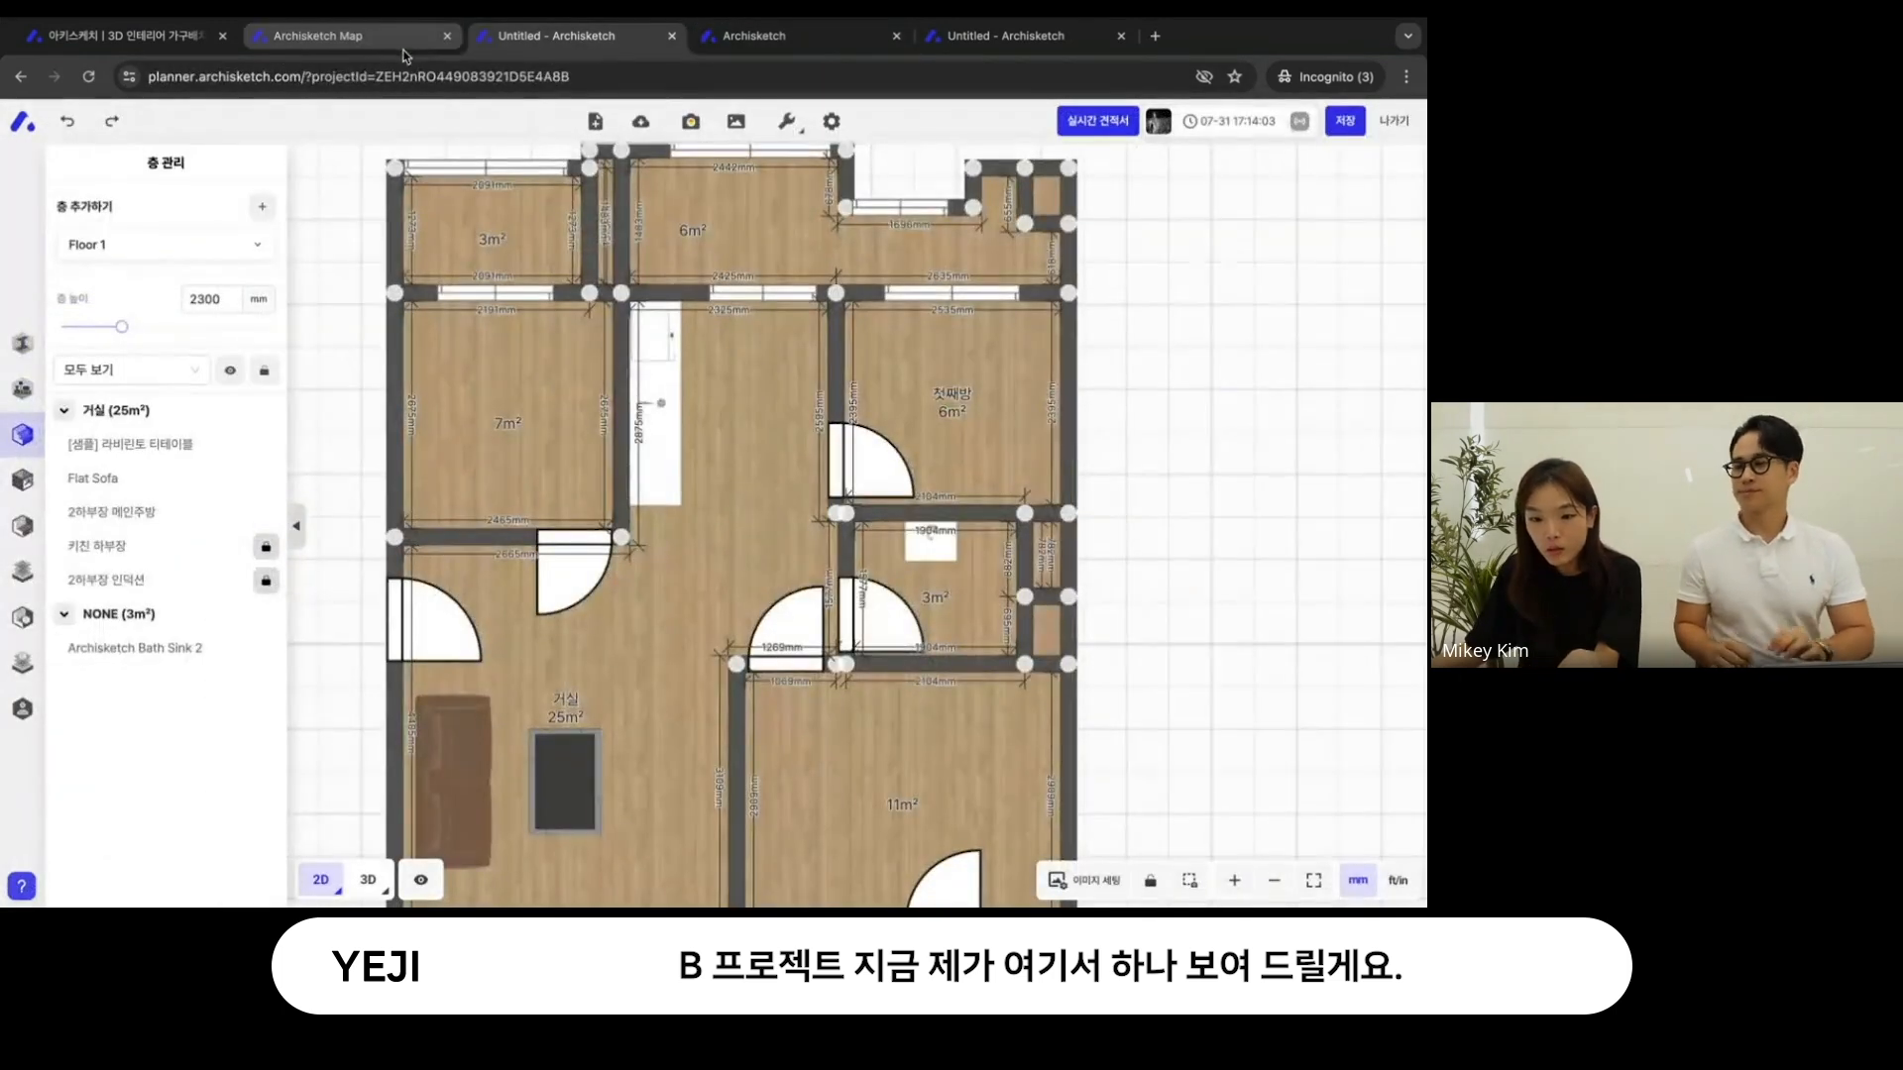
{"action": "left_click", "coordinate": [119, 36]}
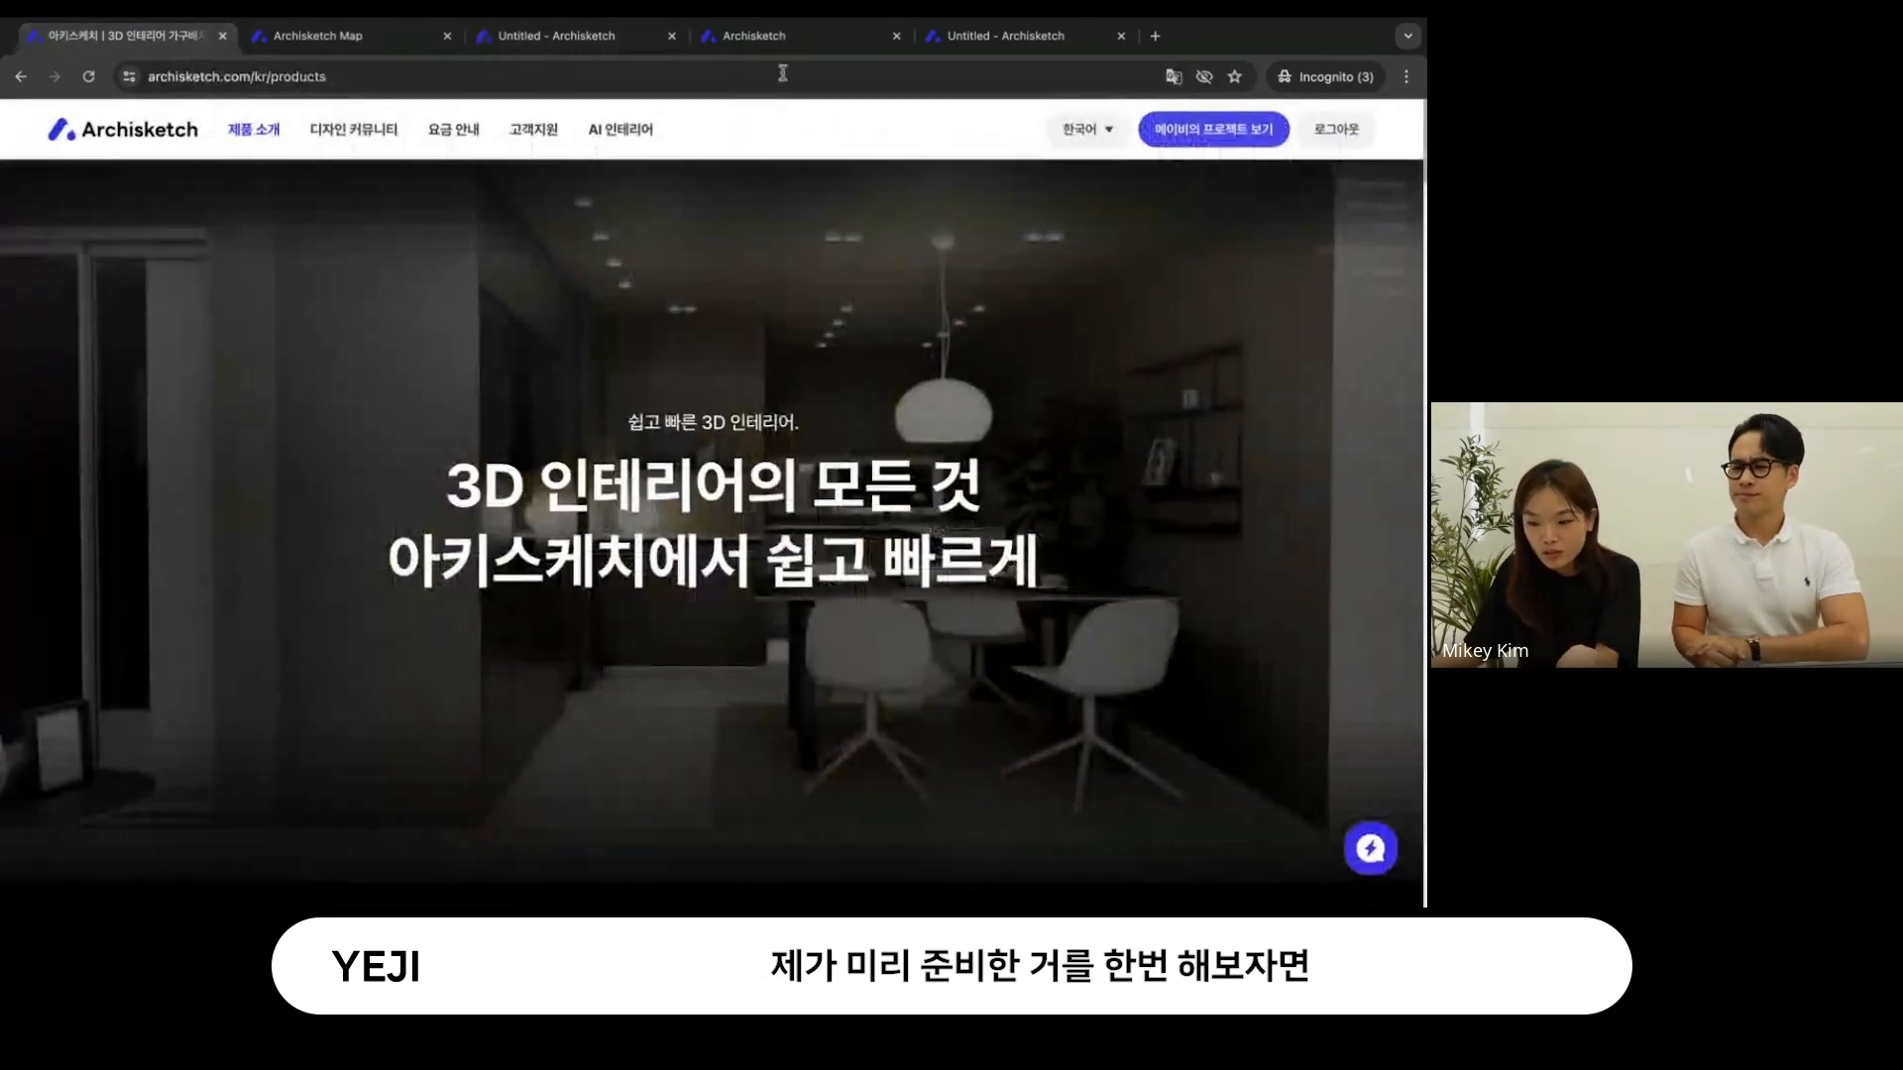
{"action": "left_click", "coordinate": [1207, 130]}
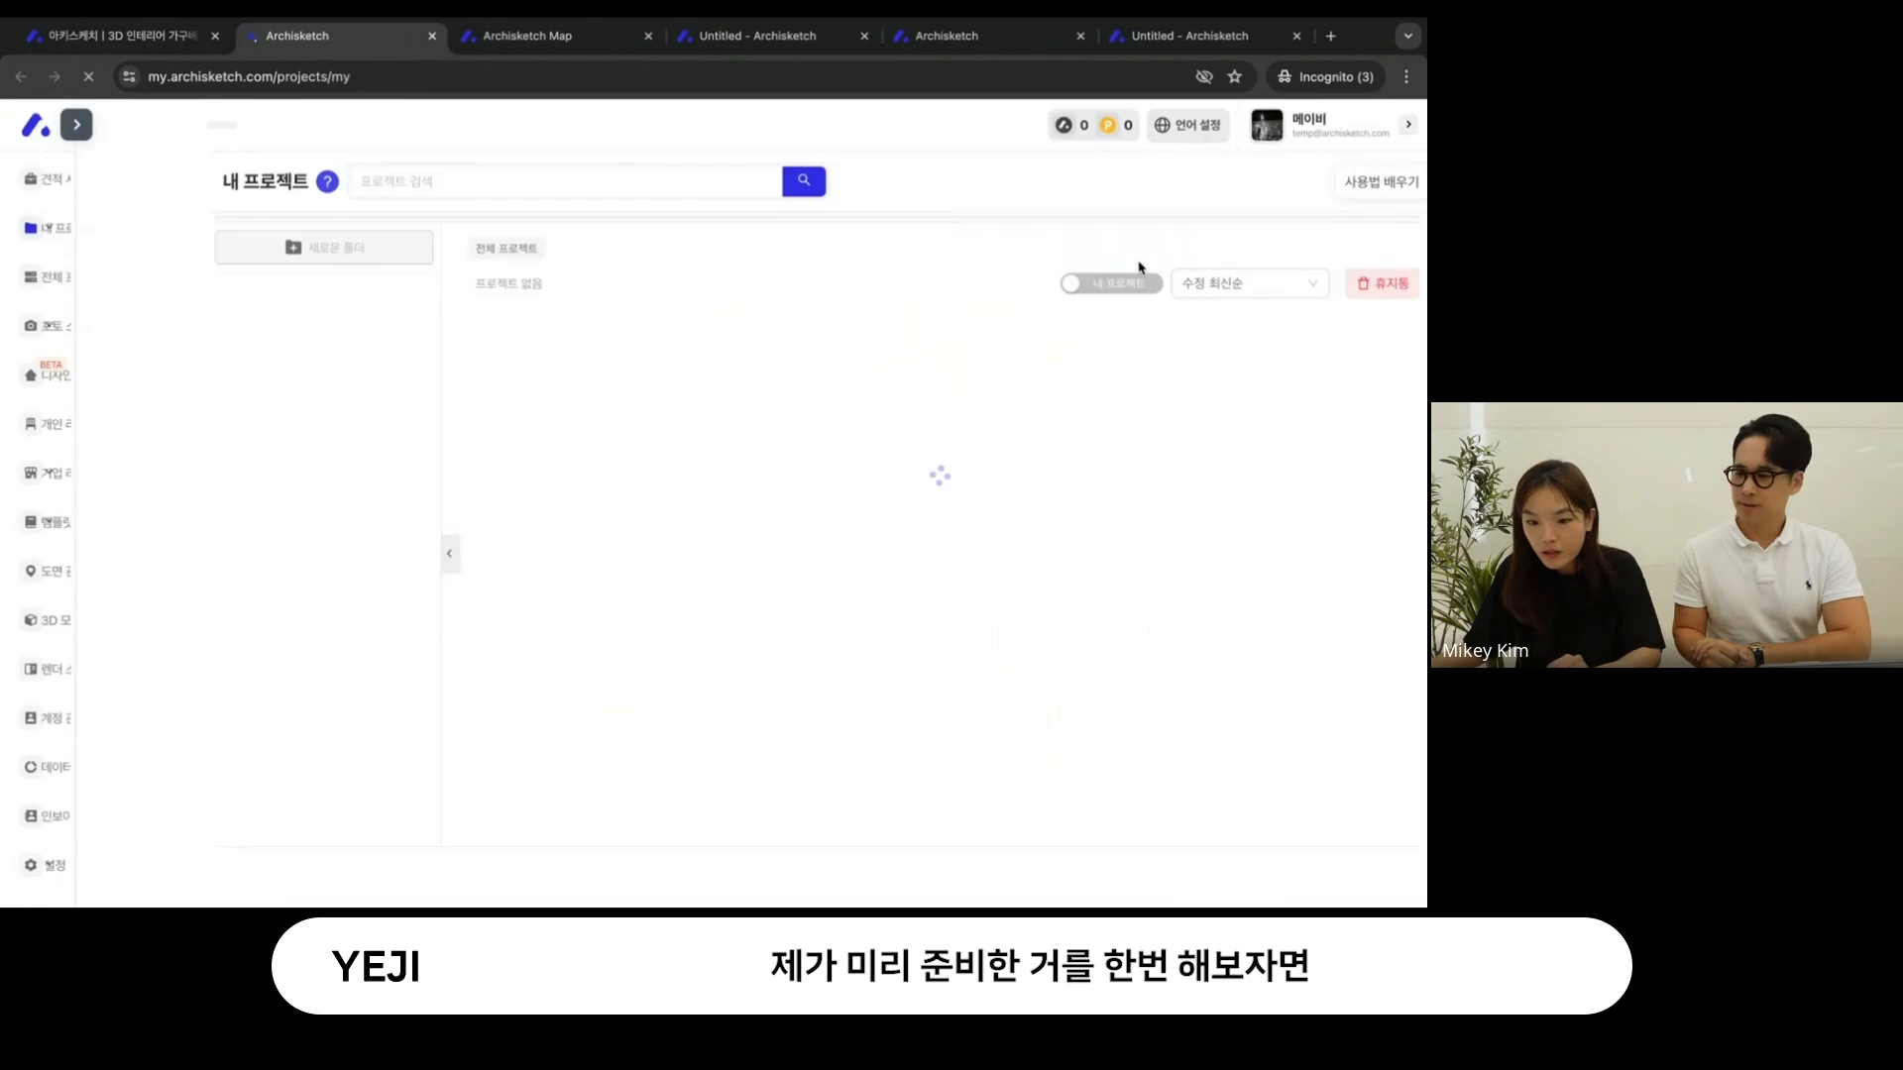
{"action": "left_click", "coordinate": [1377, 183]}
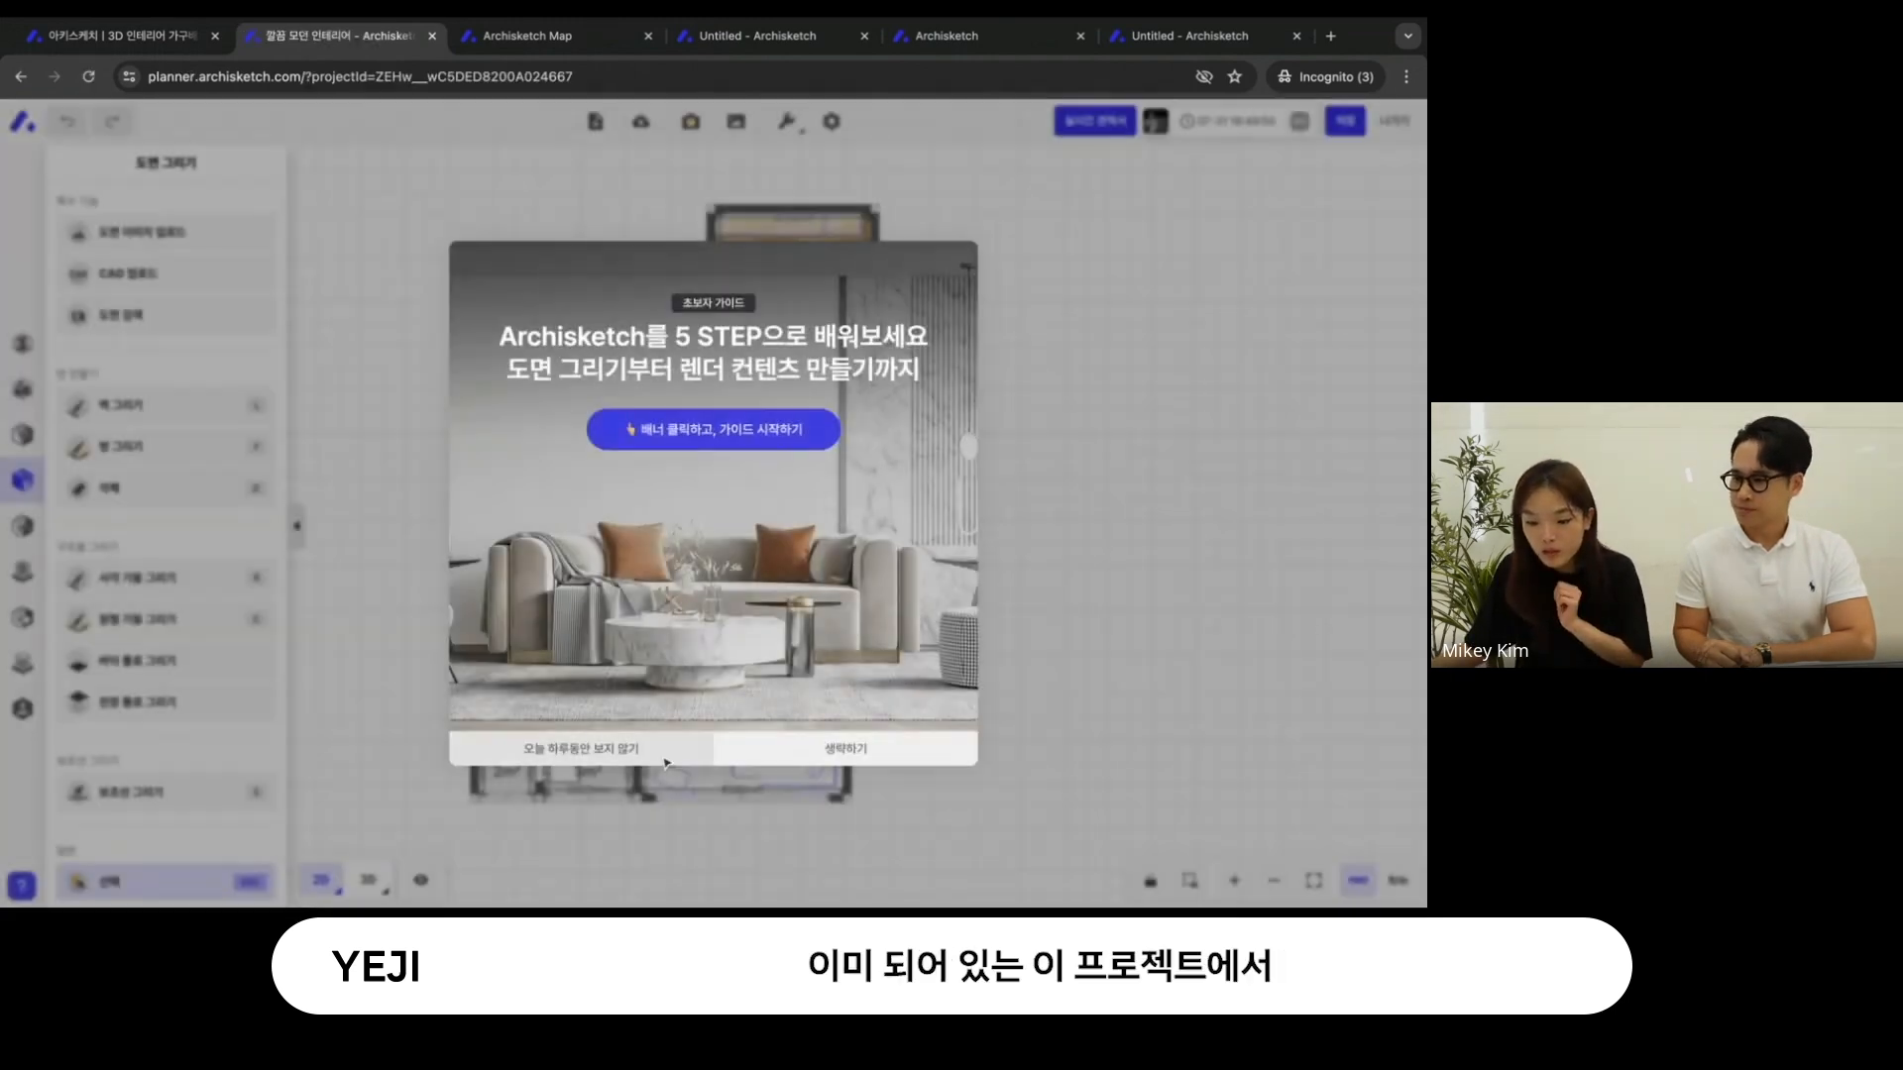
{"action": "left_click", "coordinate": [666, 761]}
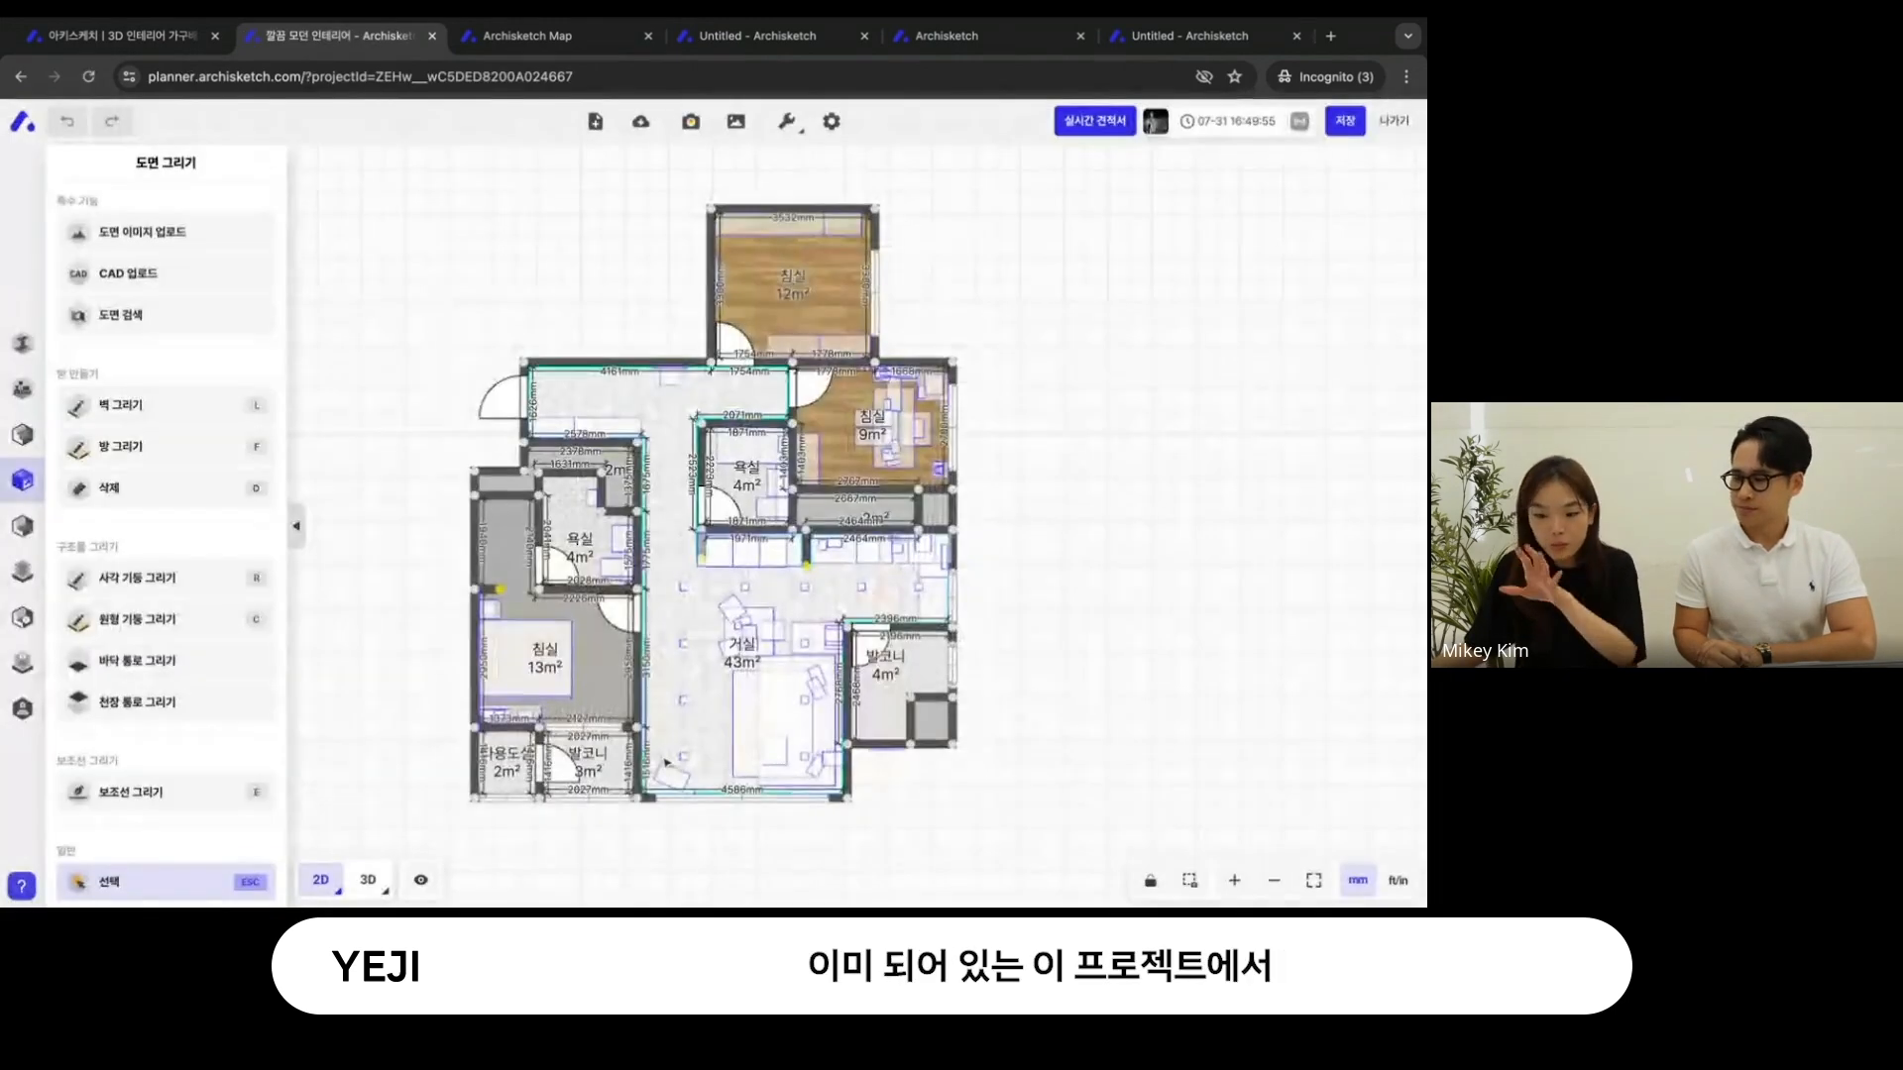
- Select the living room's sofa, rug, cushions and downlights in the 깔끔 모던 인테리어 project and copy them
{"action": "left_click", "coordinate": [704, 36]}
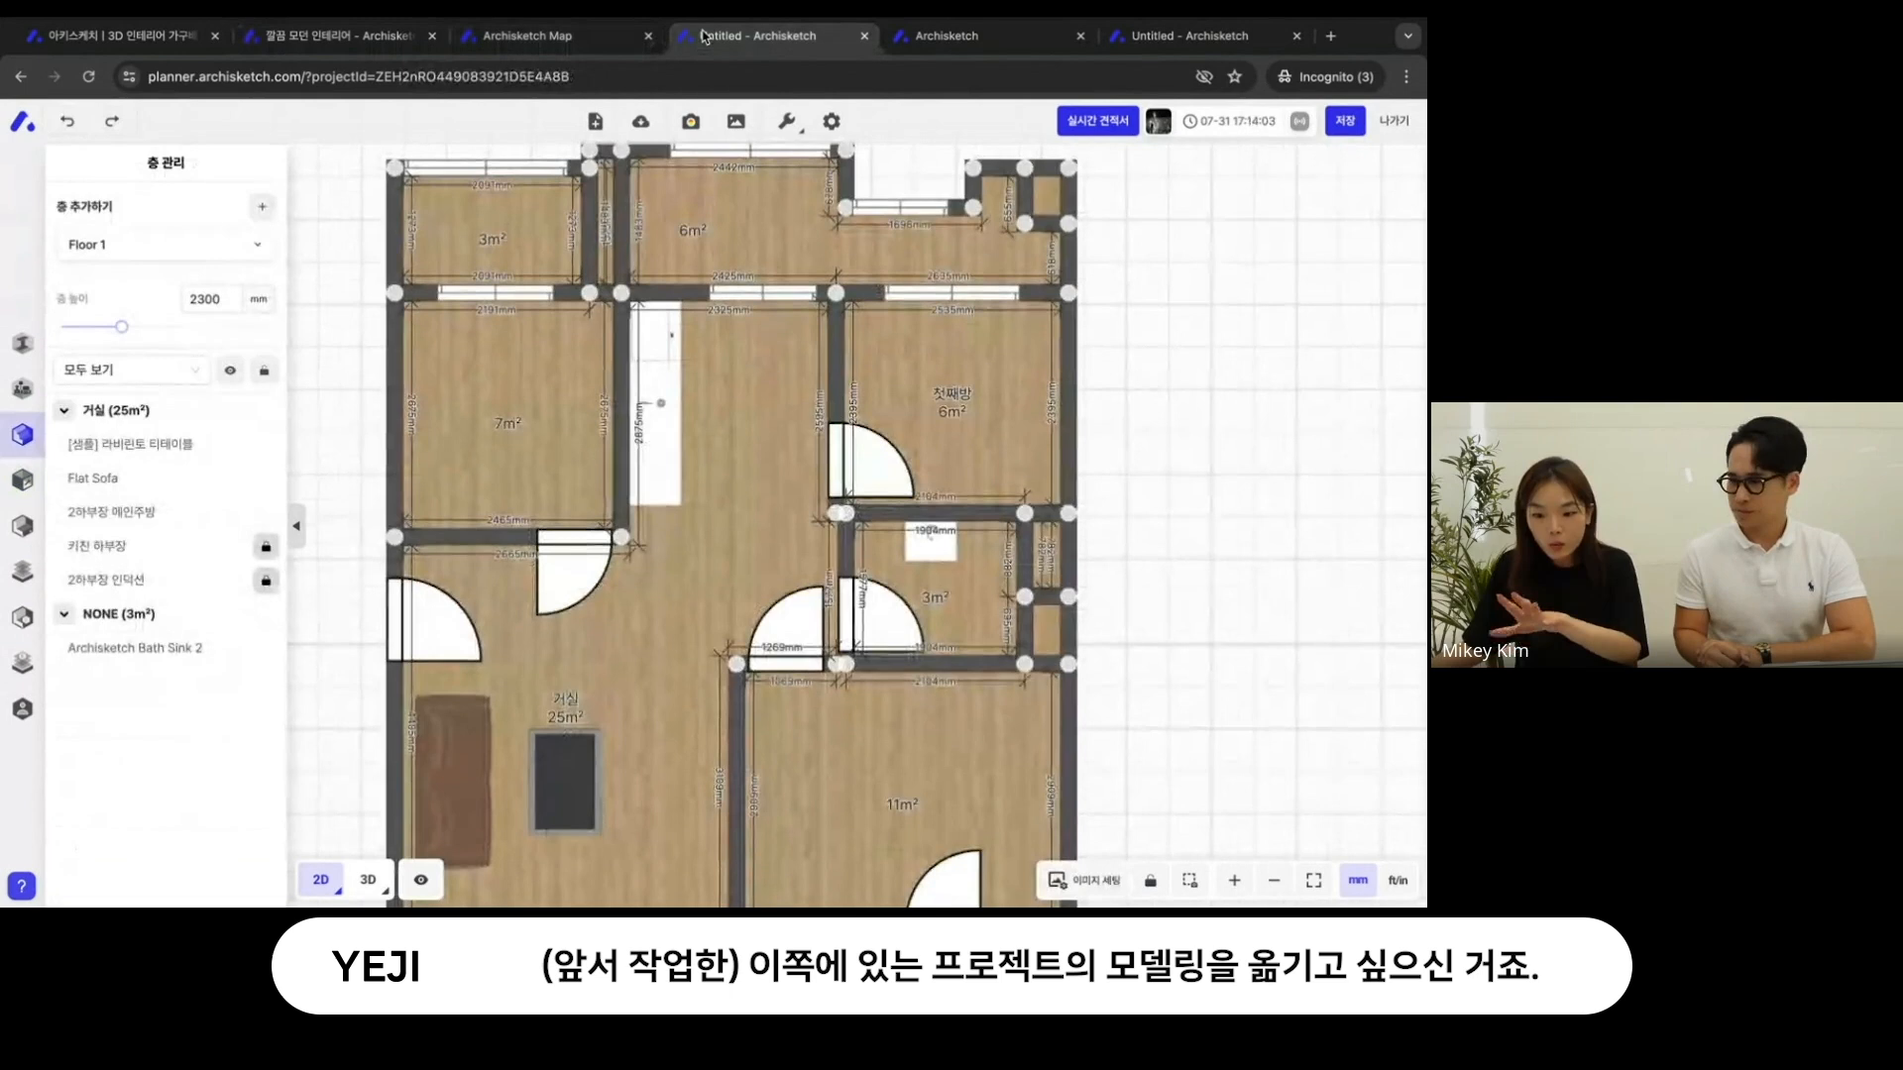
{"action": "left_click", "coordinate": [356, 37]}
{"action": "scroll", "coordinate": [698, 723], "scroll_direction": "up", "scroll_amount": 5}
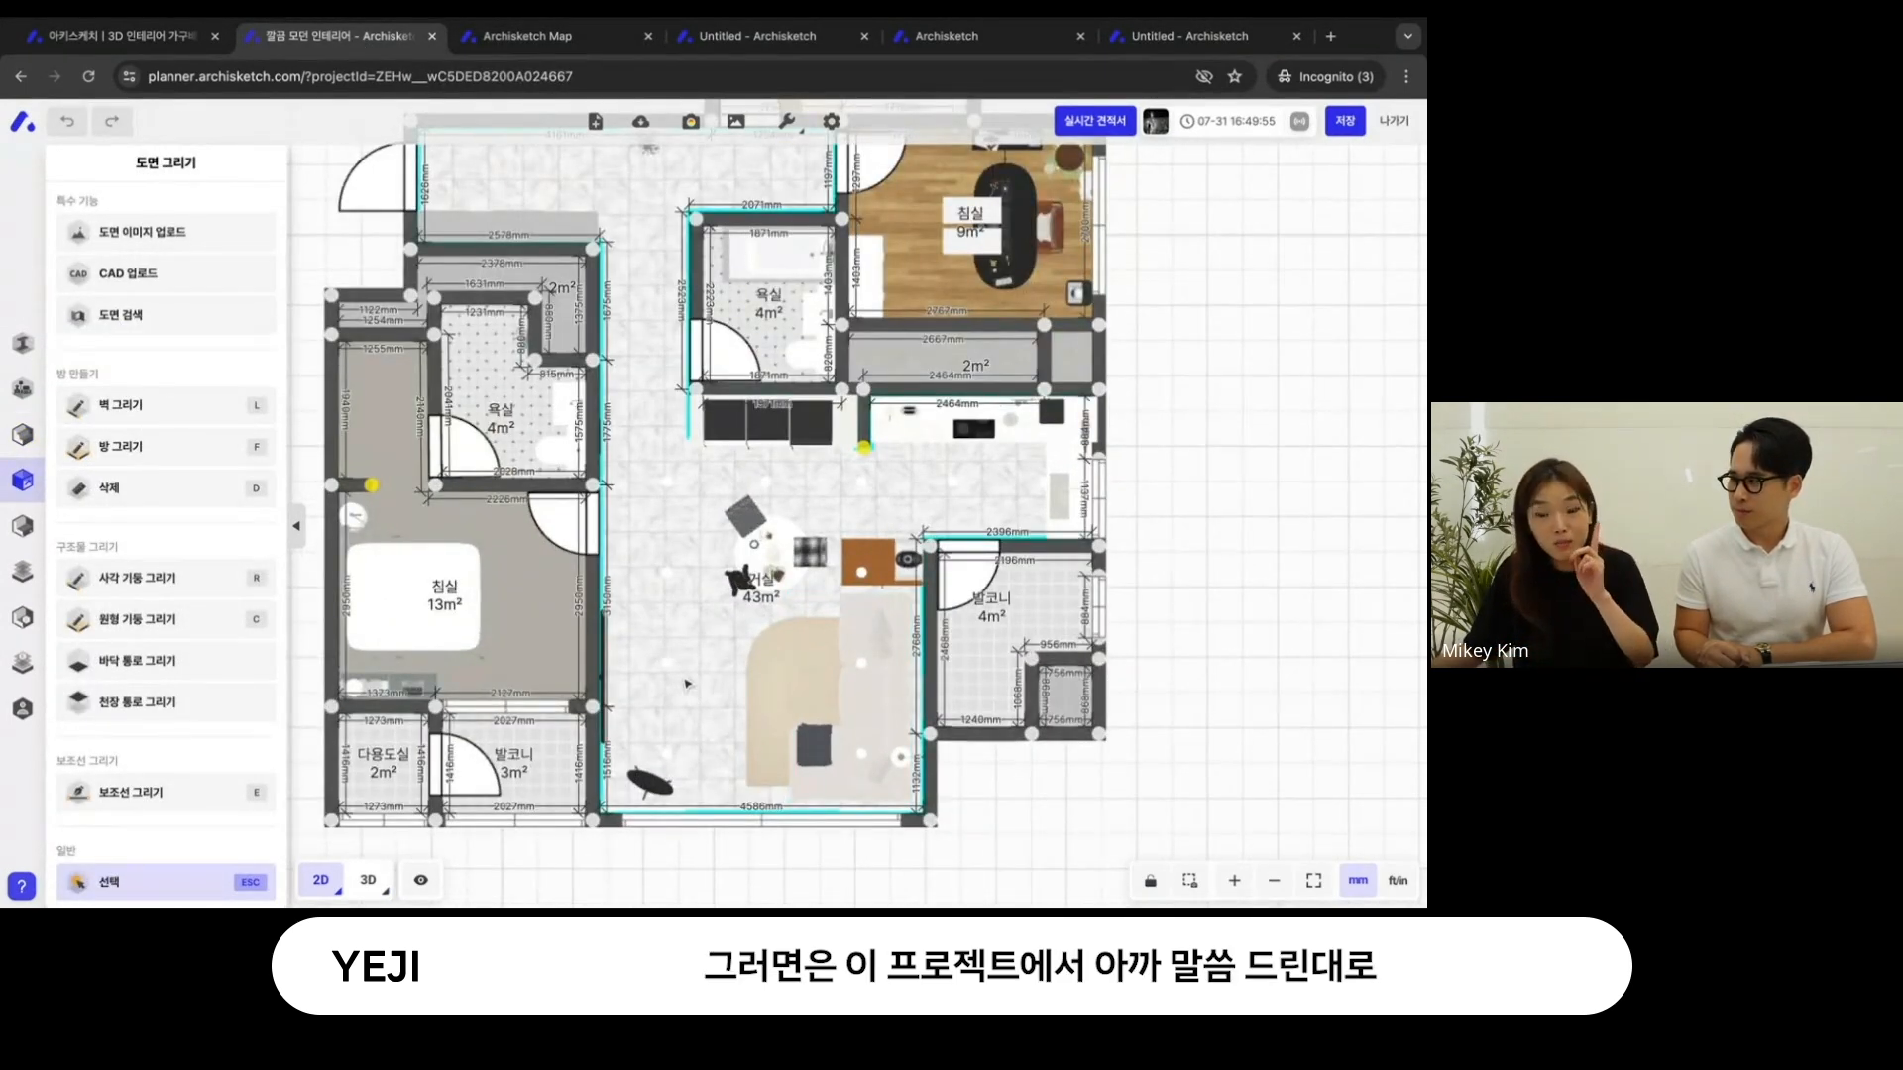
{"action": "key", "text": "shift"}
{"action": "left_click_drag", "start_coordinate": [711, 792], "coordinate": [930, 585], "text": "shift"}
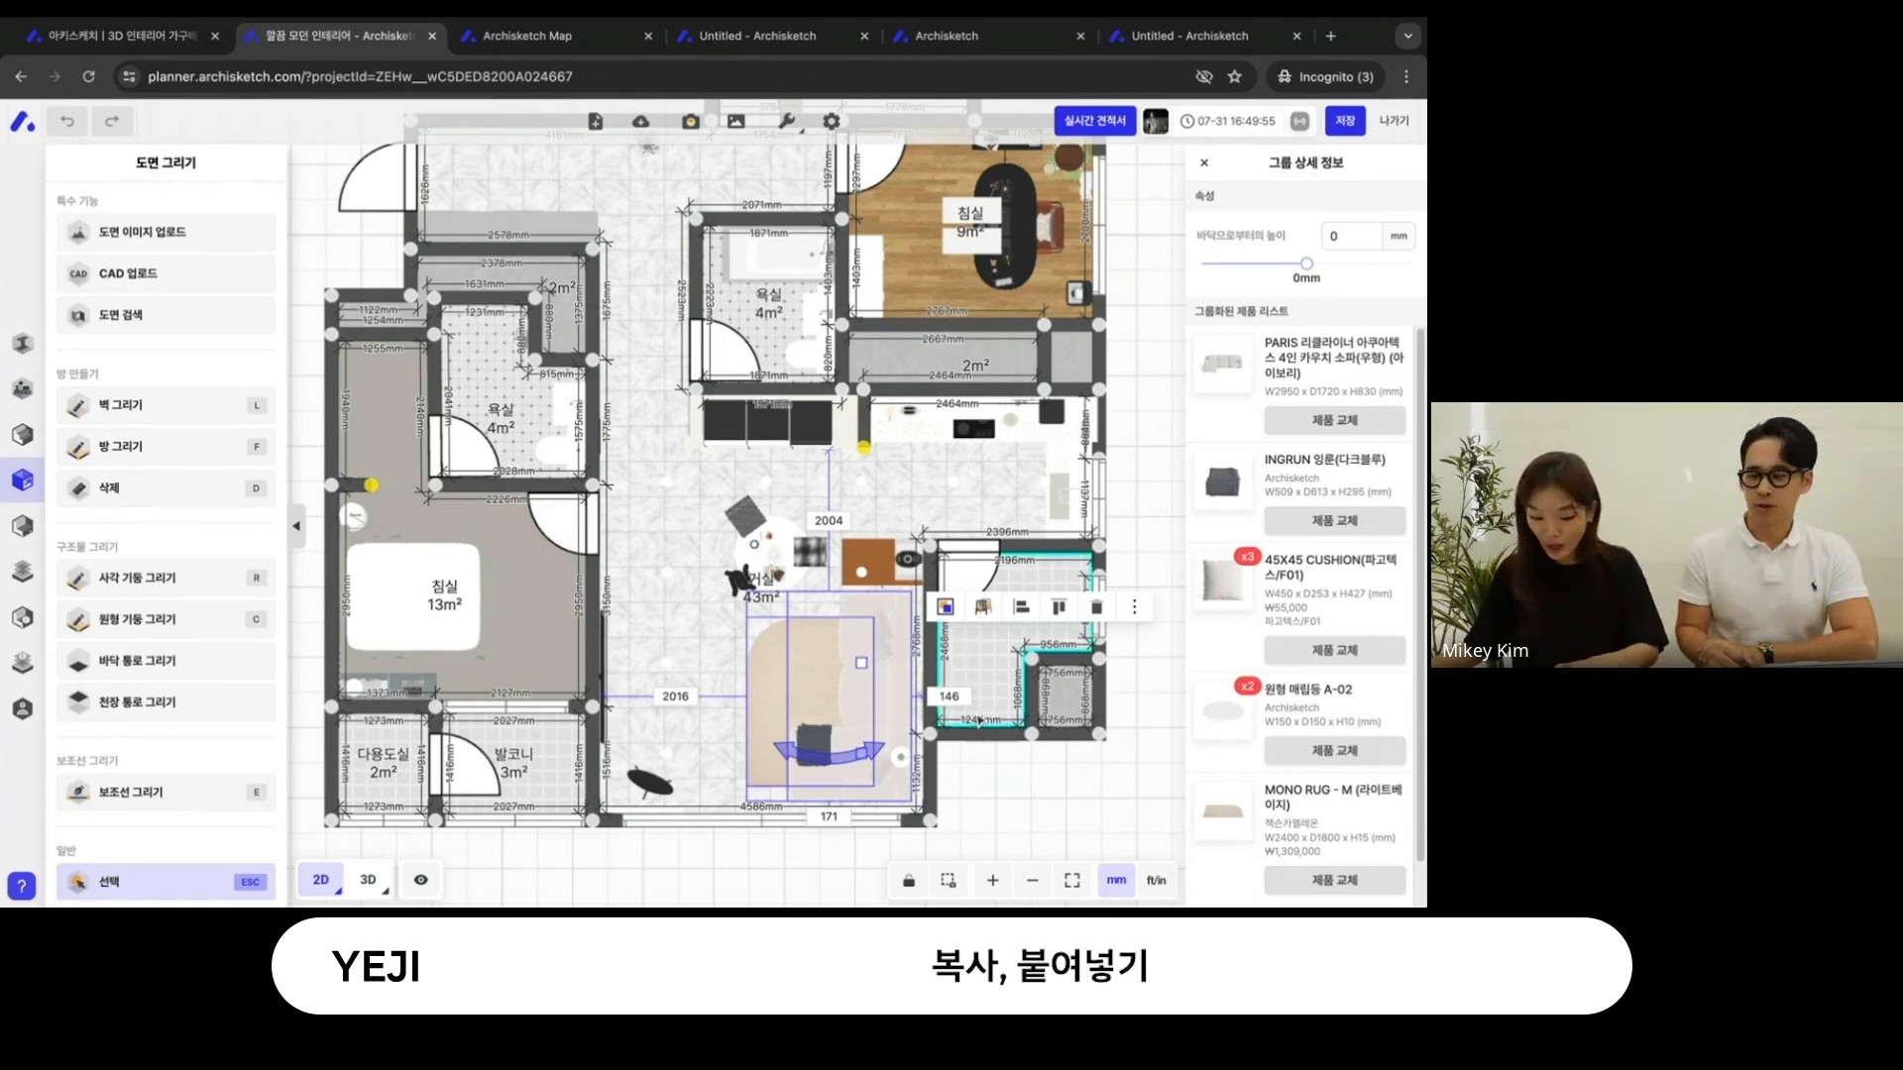
{"action": "key", "text": "ctrl+c"}
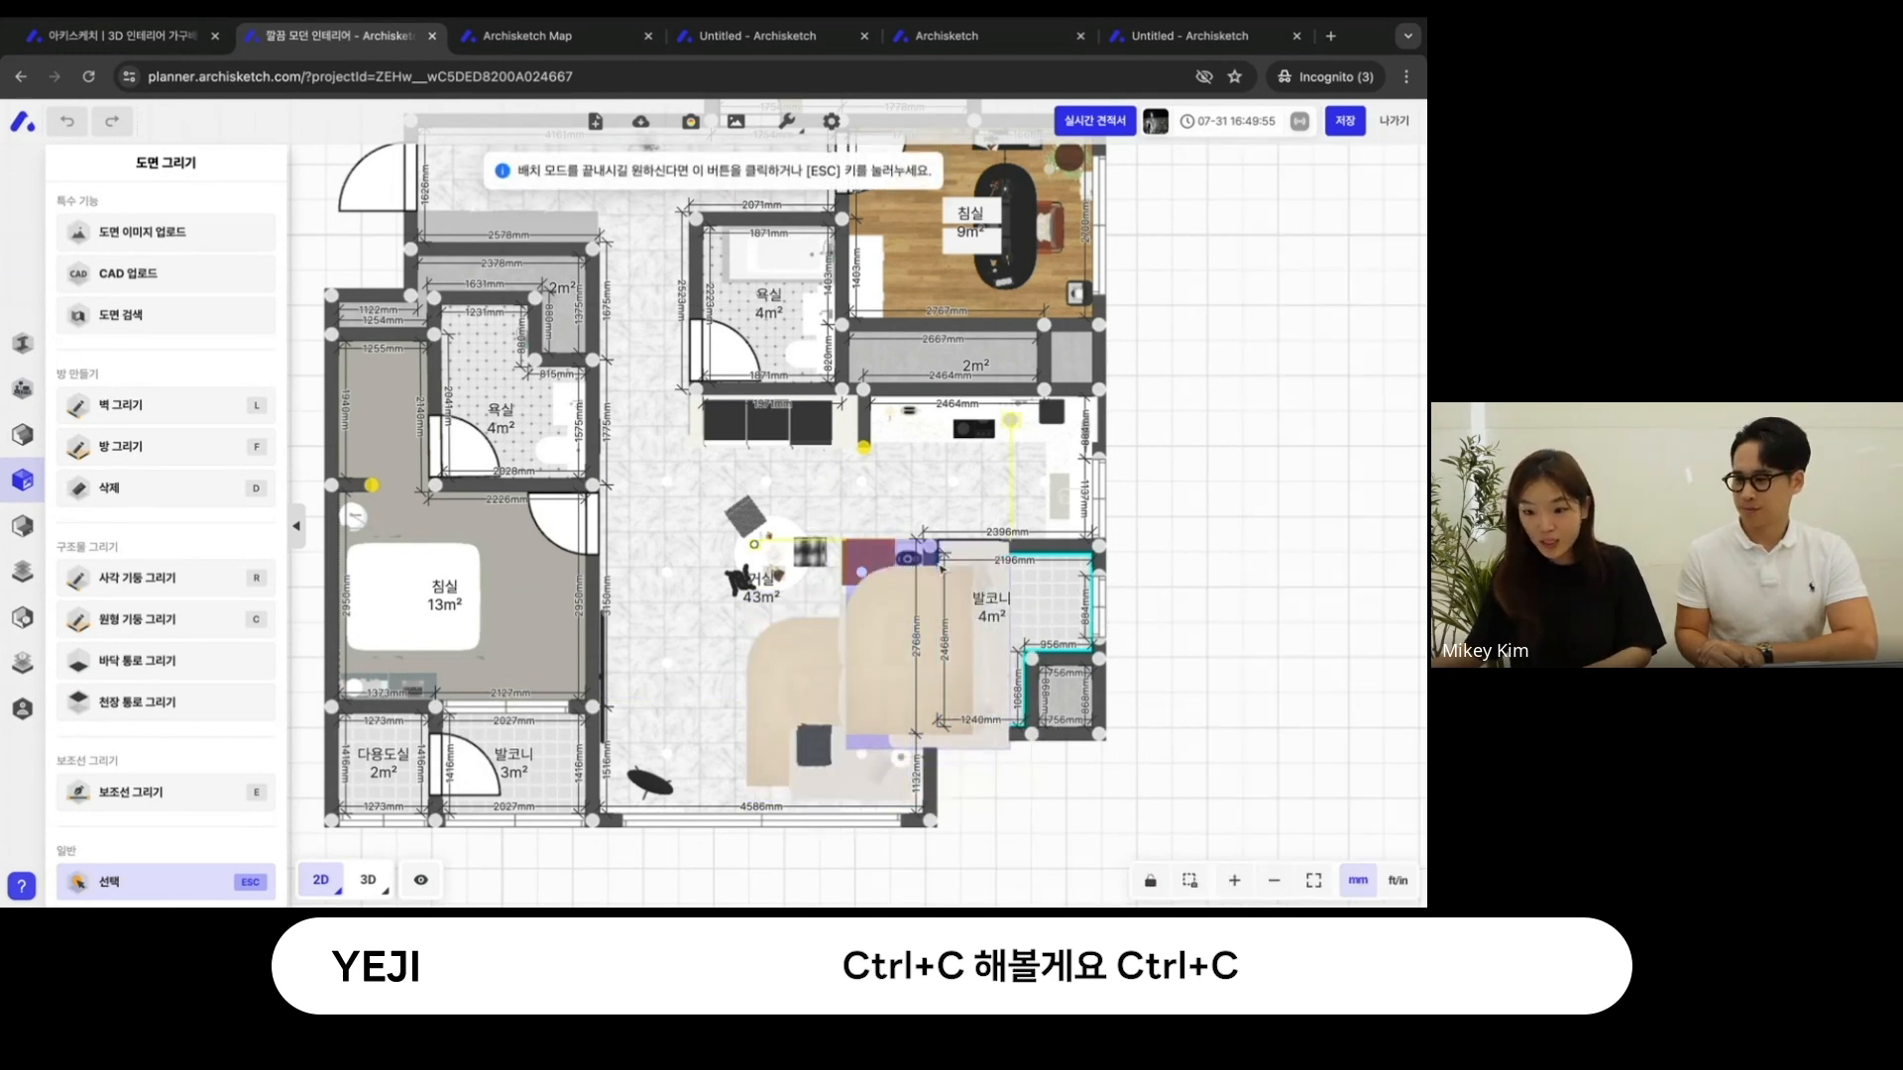
- Switch to the Untitled project, try pasting the copied furniture beside the kitchen cabinets, and undo the placement
{"action": "left_click", "coordinate": [952, 35]}
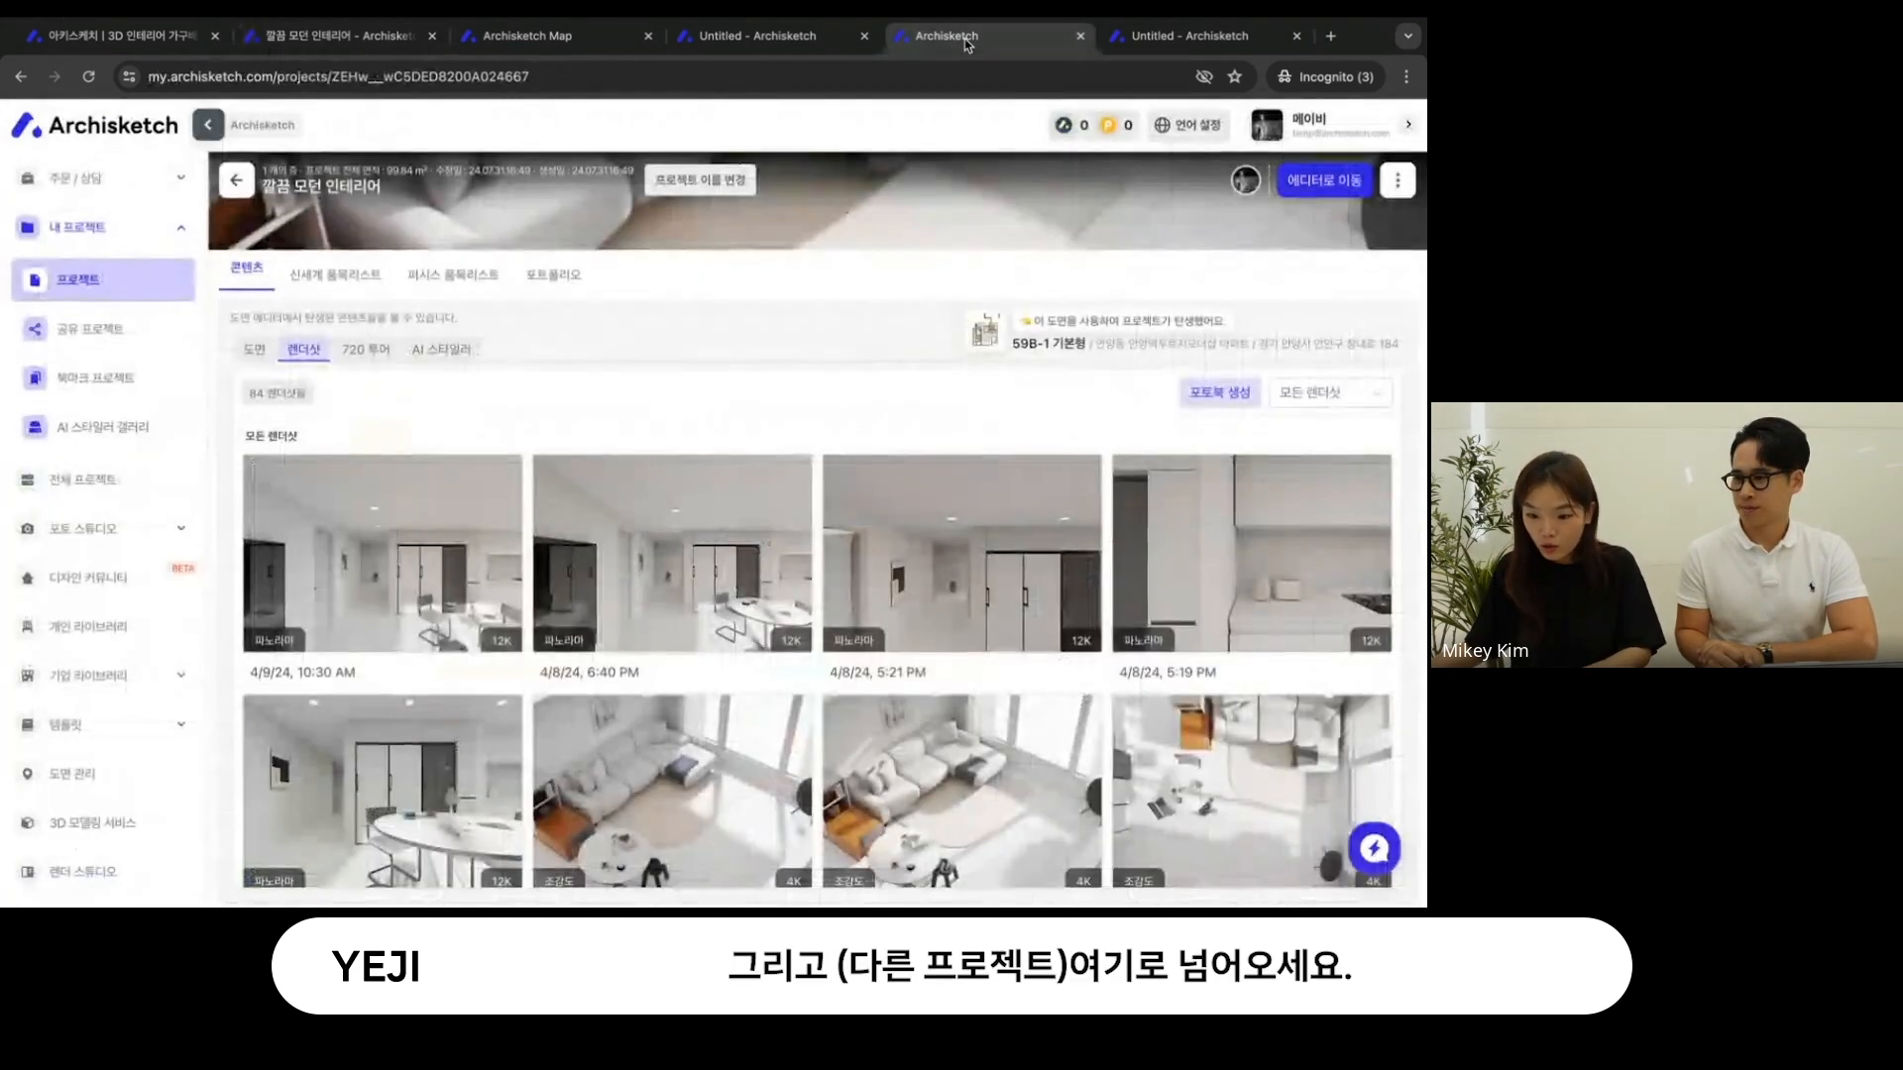
{"action": "left_click", "coordinate": [772, 36]}
{"action": "key", "text": "ctrl+v"}
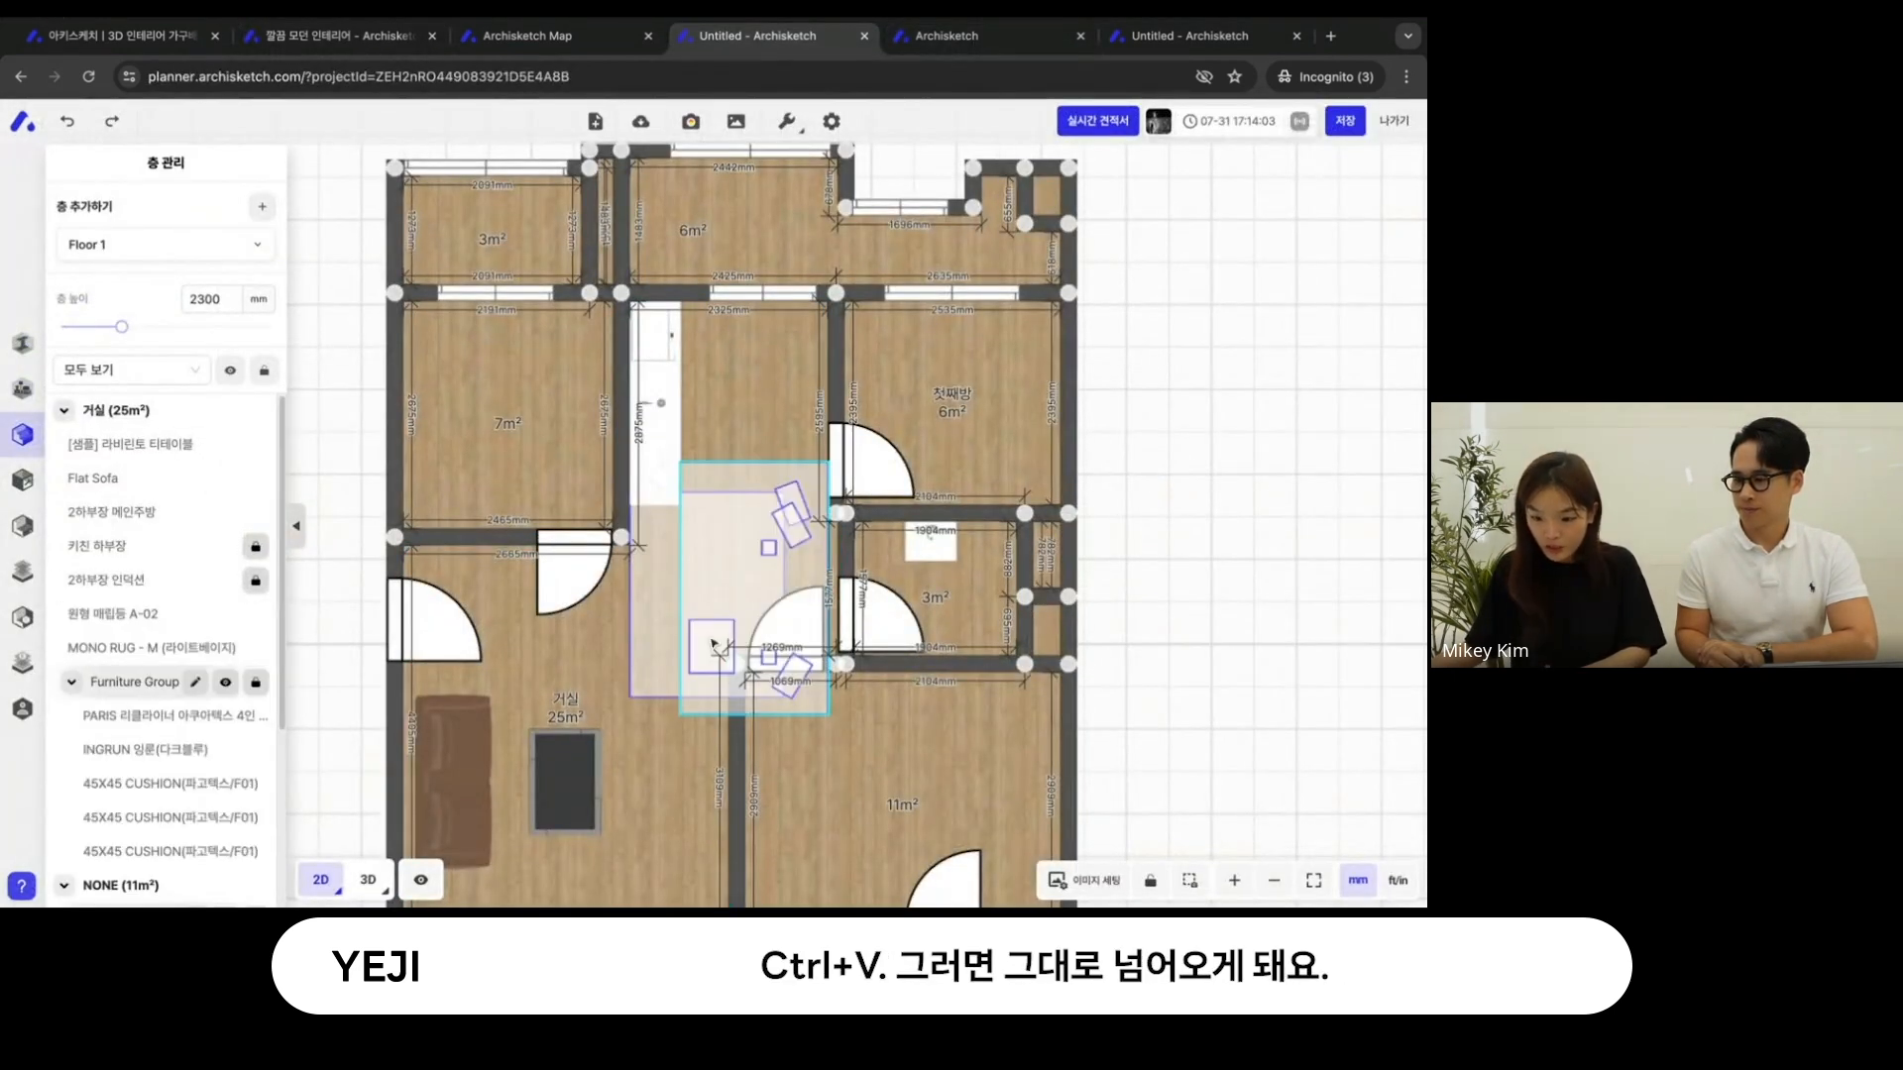
{"action": "left_click_drag", "start_coordinate": [1154, 632], "coordinate": [1235, 507]}
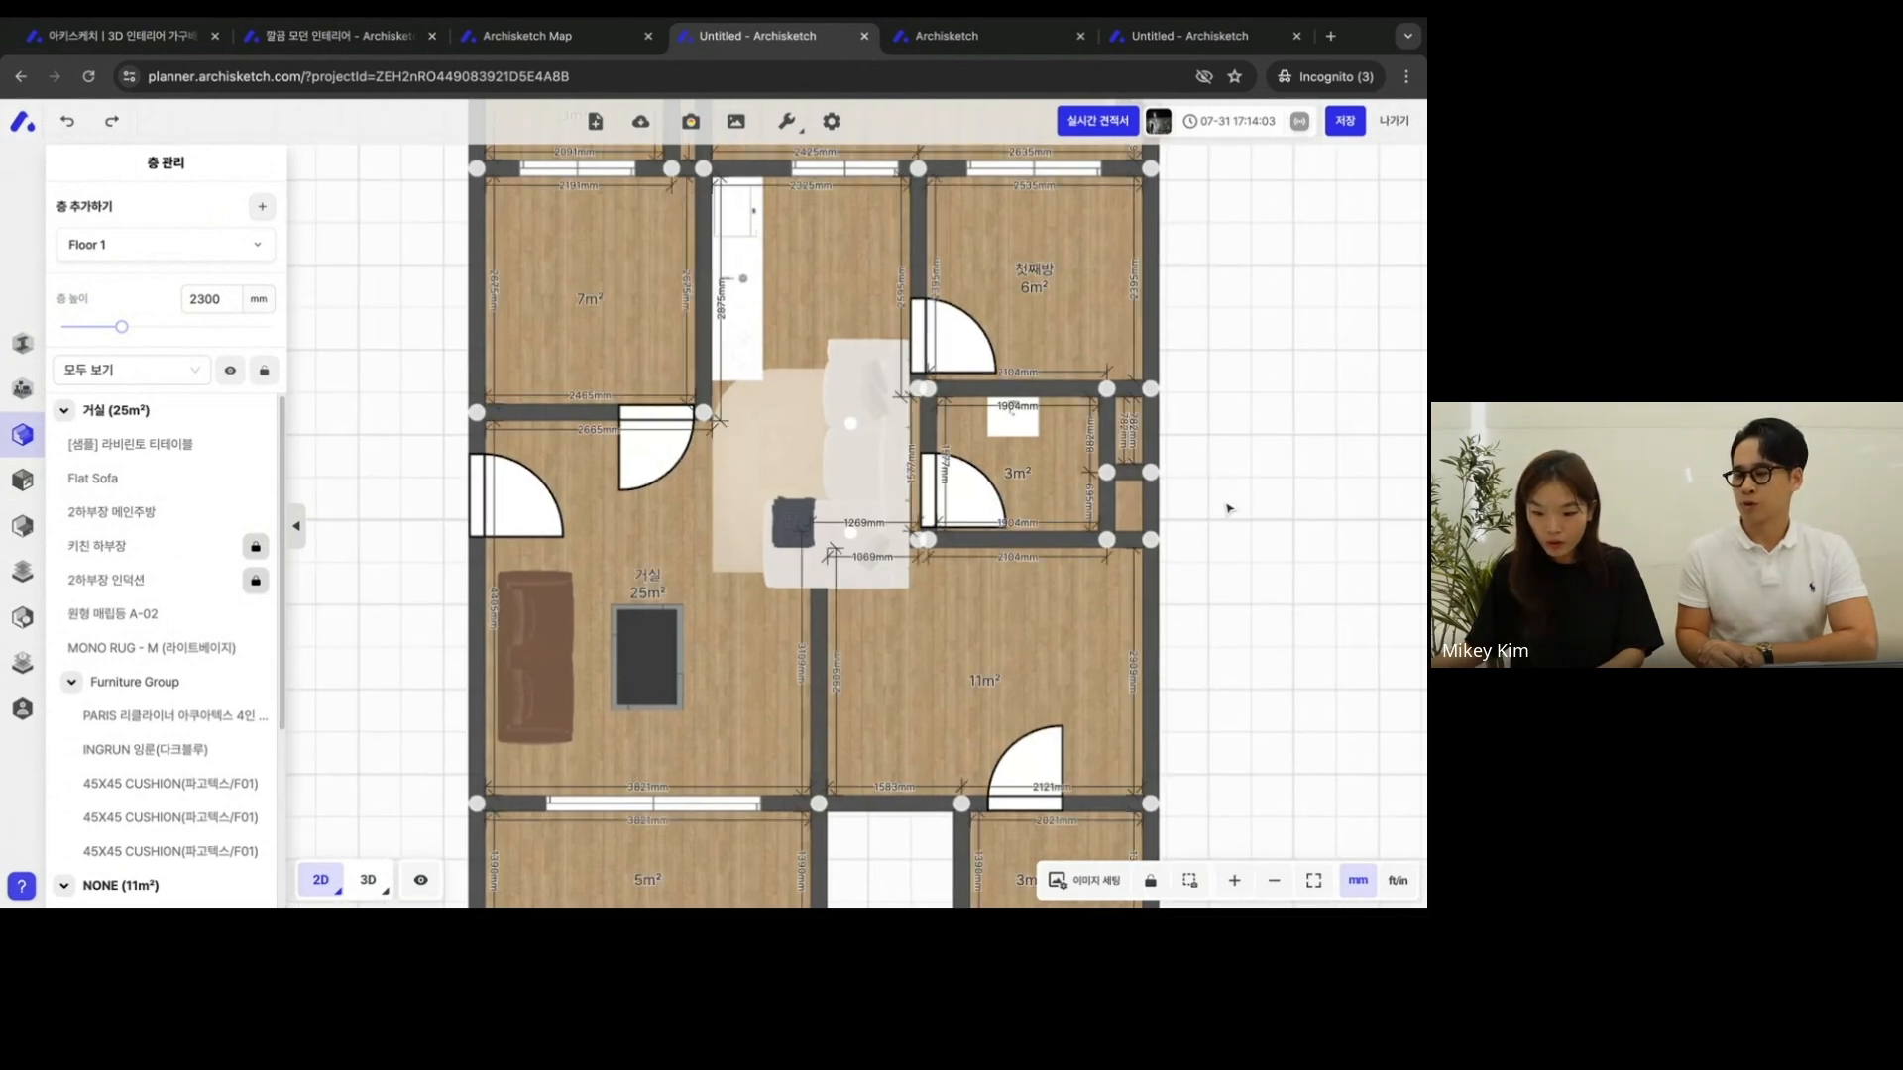
{"action": "key", "text": "ctrl+z"}
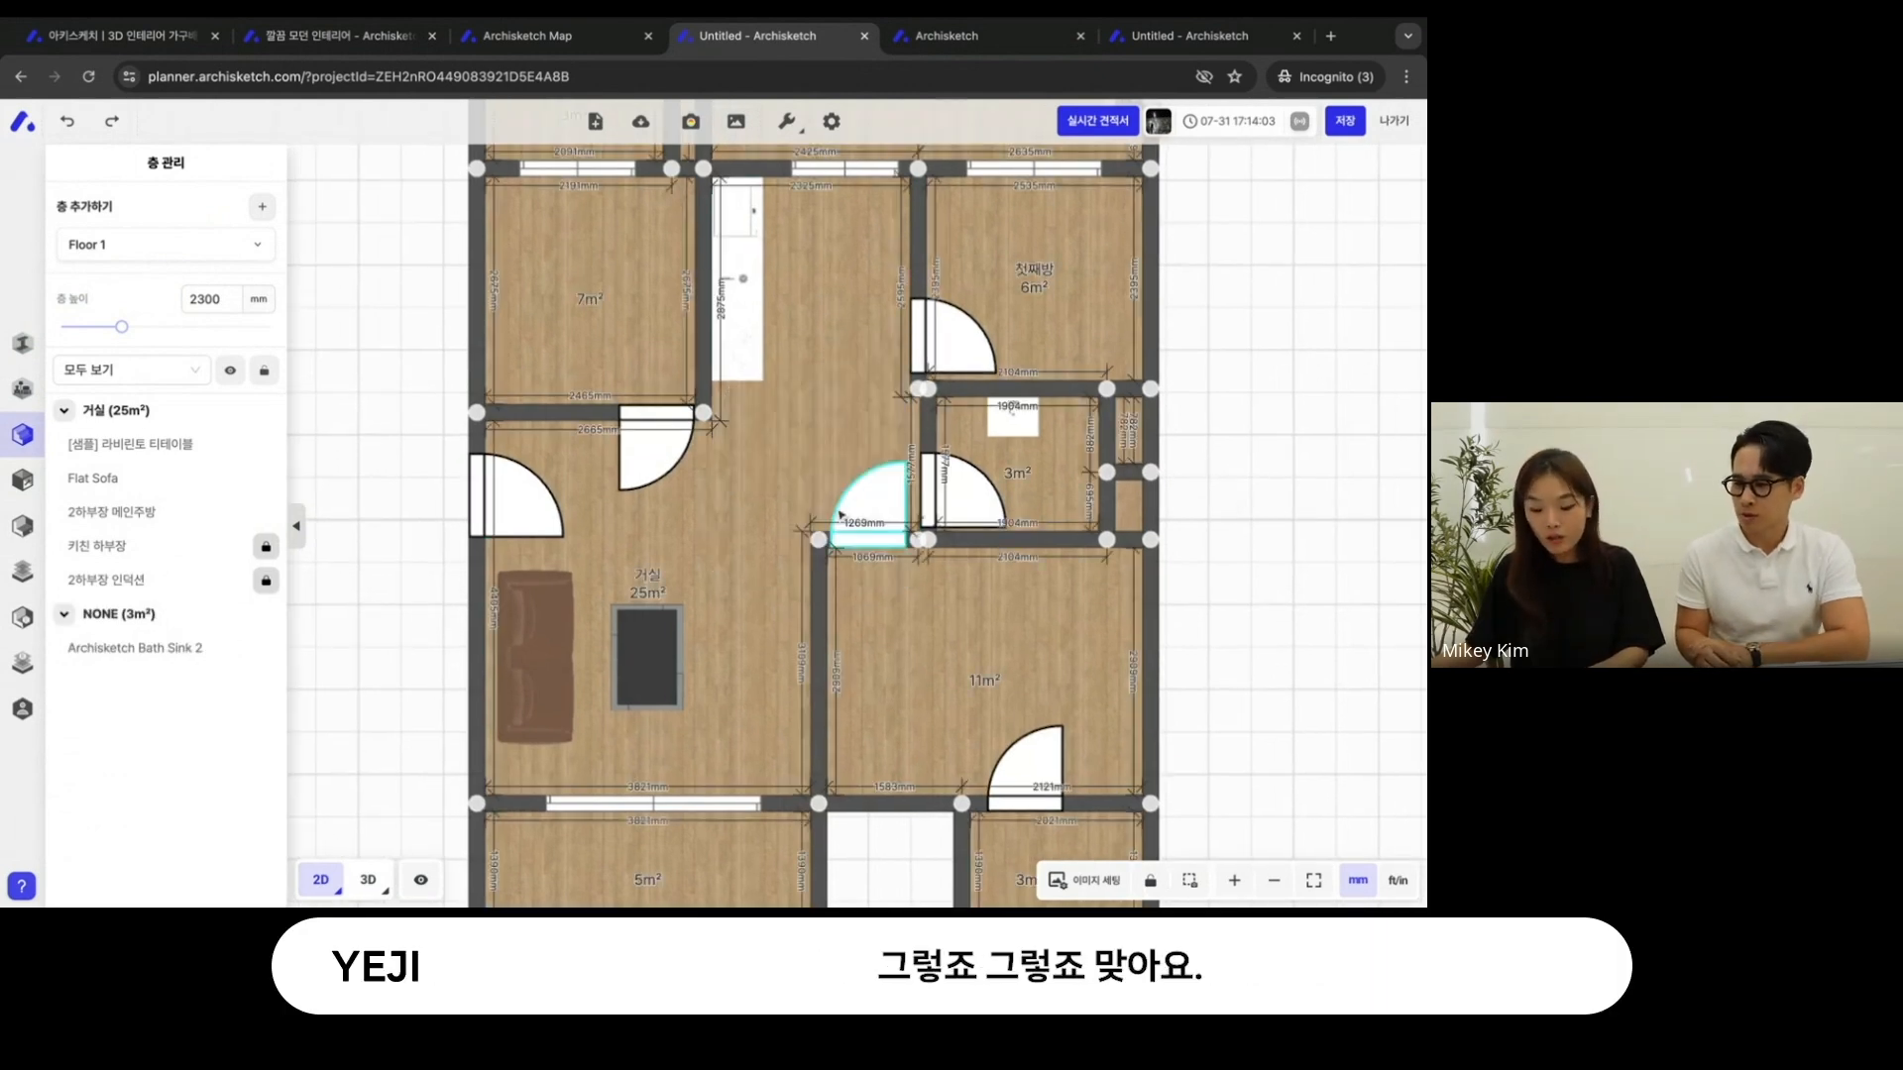
- Paste the copied sofa set into the 25 m² living room of the Untitled plan and adjust the furniture placement there
{"action": "key", "text": "ctrl+v"}
{"action": "left_click", "coordinate": [672, 545]}
{"action": "left_click", "coordinate": [678, 551]}
{"action": "left_click_drag", "start_coordinate": [678, 551], "coordinate": [758, 656]}
{"action": "left_click_drag", "start_coordinate": [637, 557], "coordinate": [666, 618]}
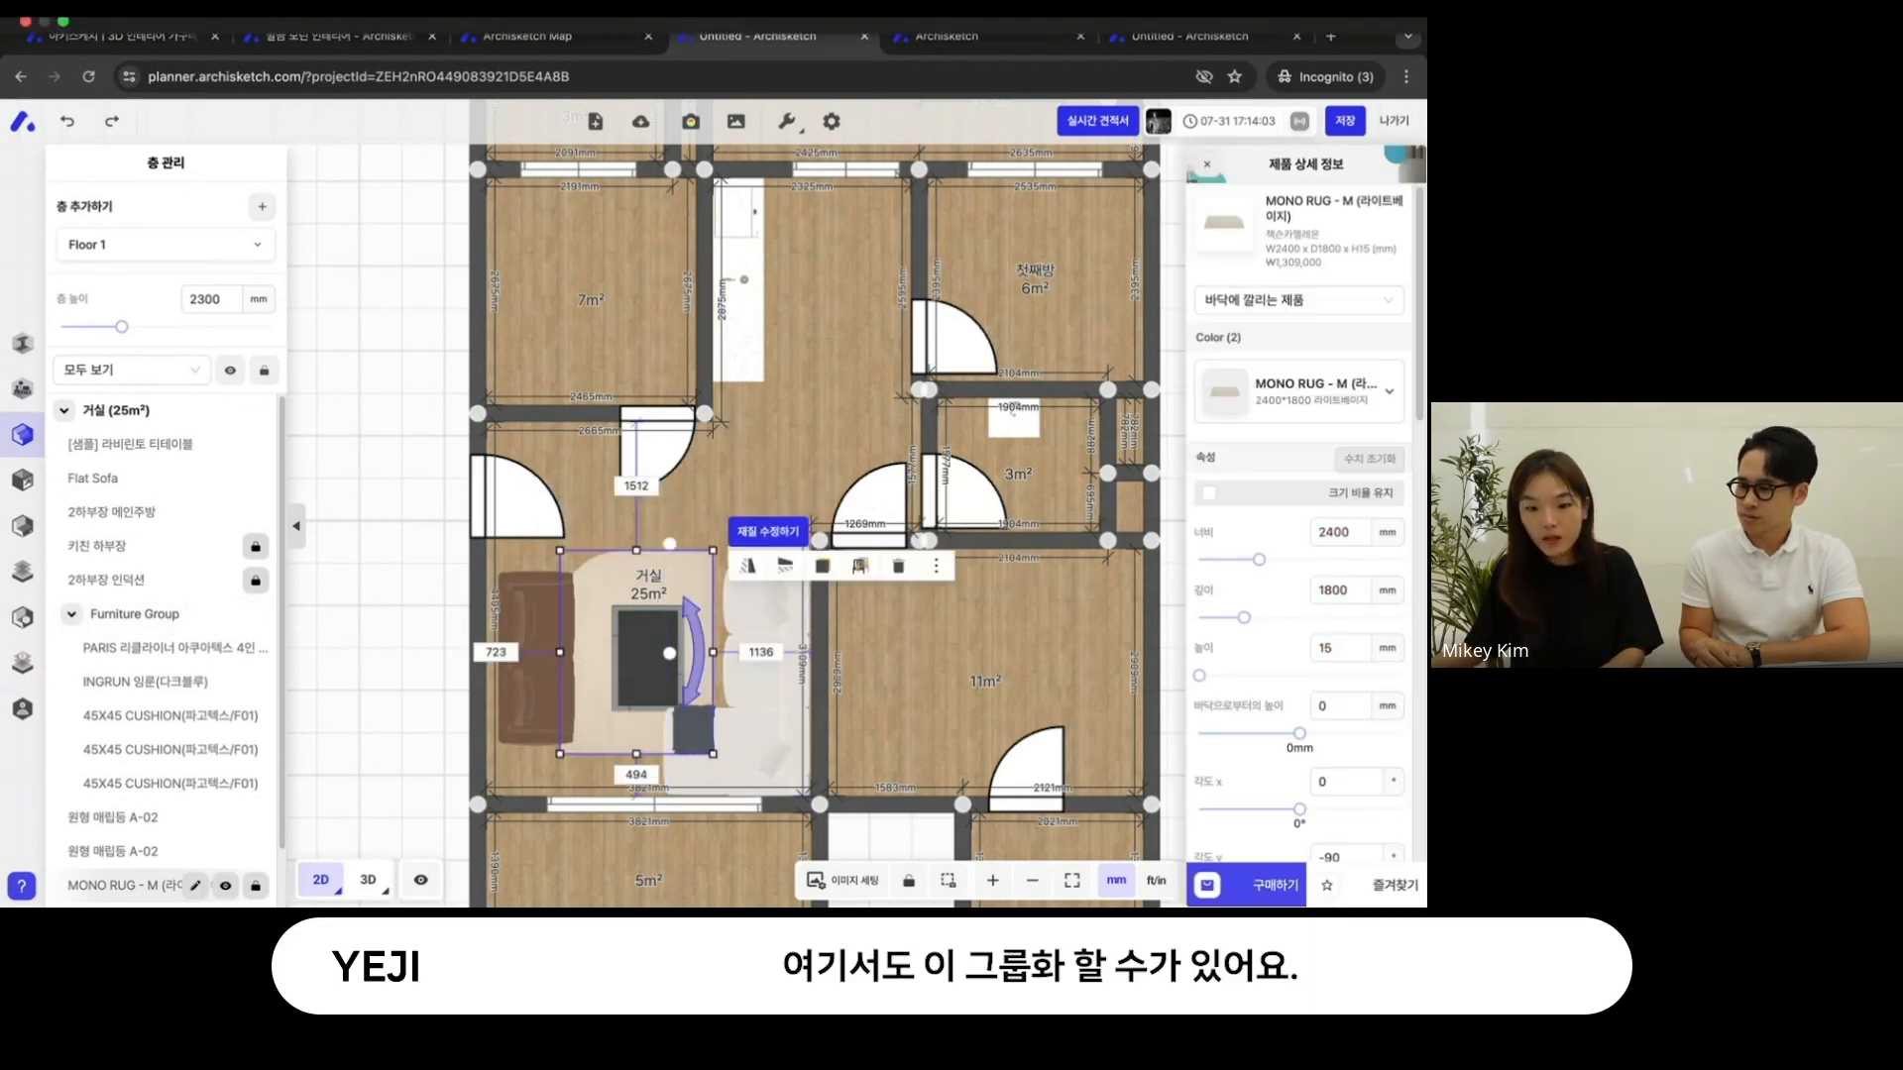
- Group the living room's sofa, rug, downlights and black stool in the 깔끔 모던 인테리어 project and copy the group
{"action": "left_click", "coordinate": [340, 37]}
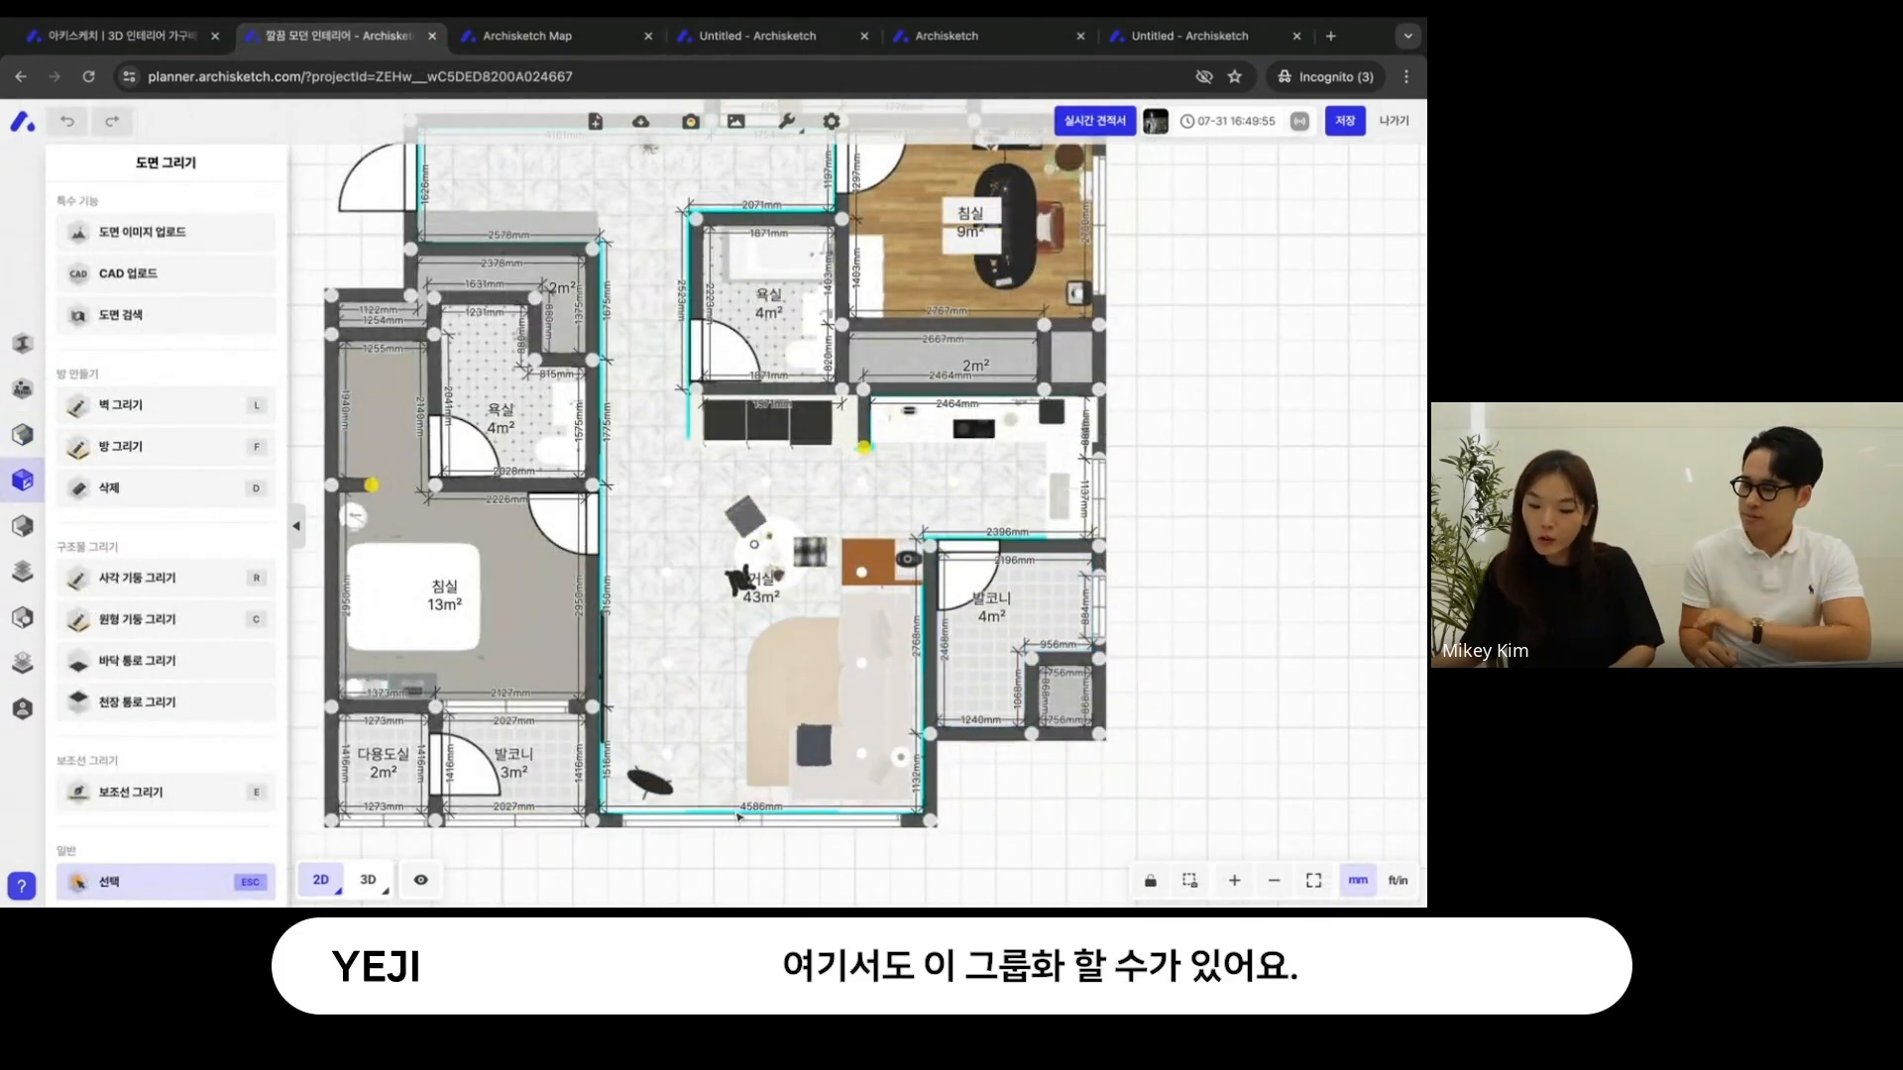
{"action": "left_click_drag", "start_coordinate": [714, 839], "coordinate": [939, 540], "text": "shift"}
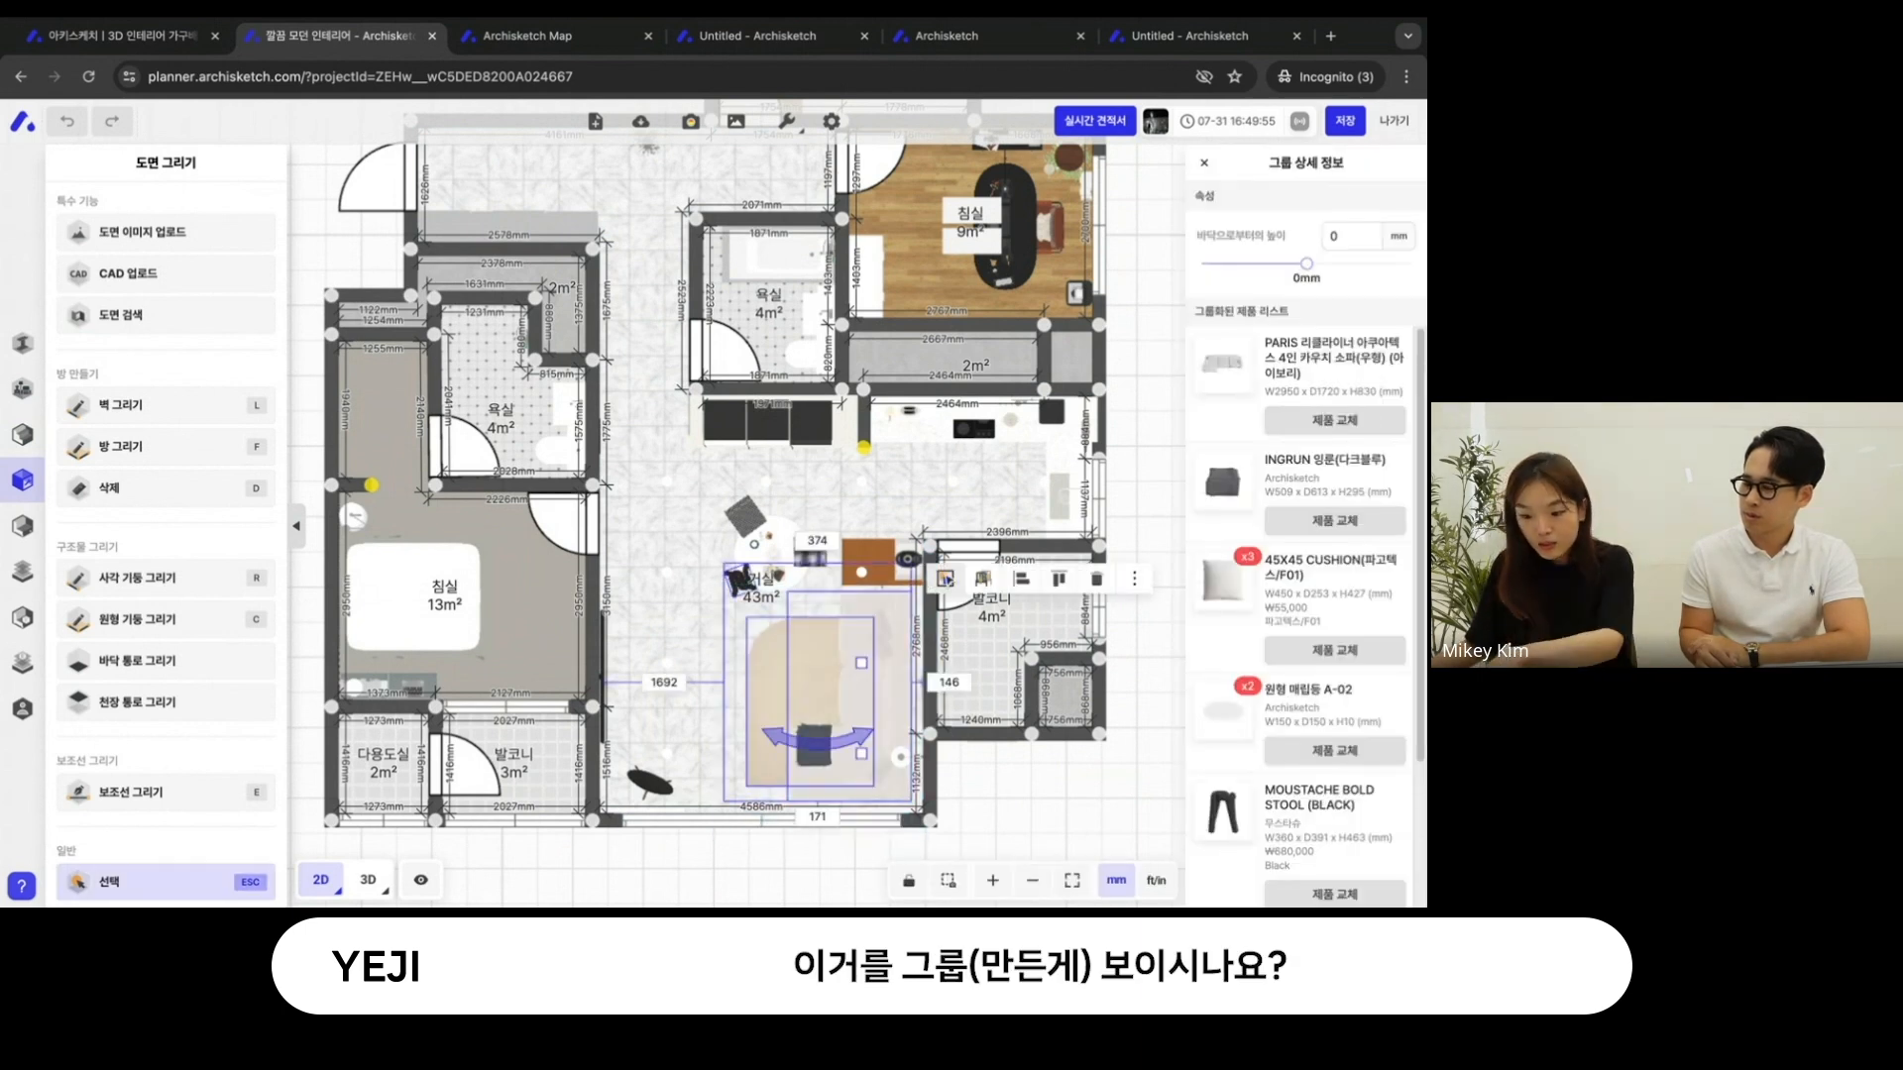
{"action": "left_click", "coordinate": [946, 580]}
{"action": "left_click", "coordinate": [798, 741]}
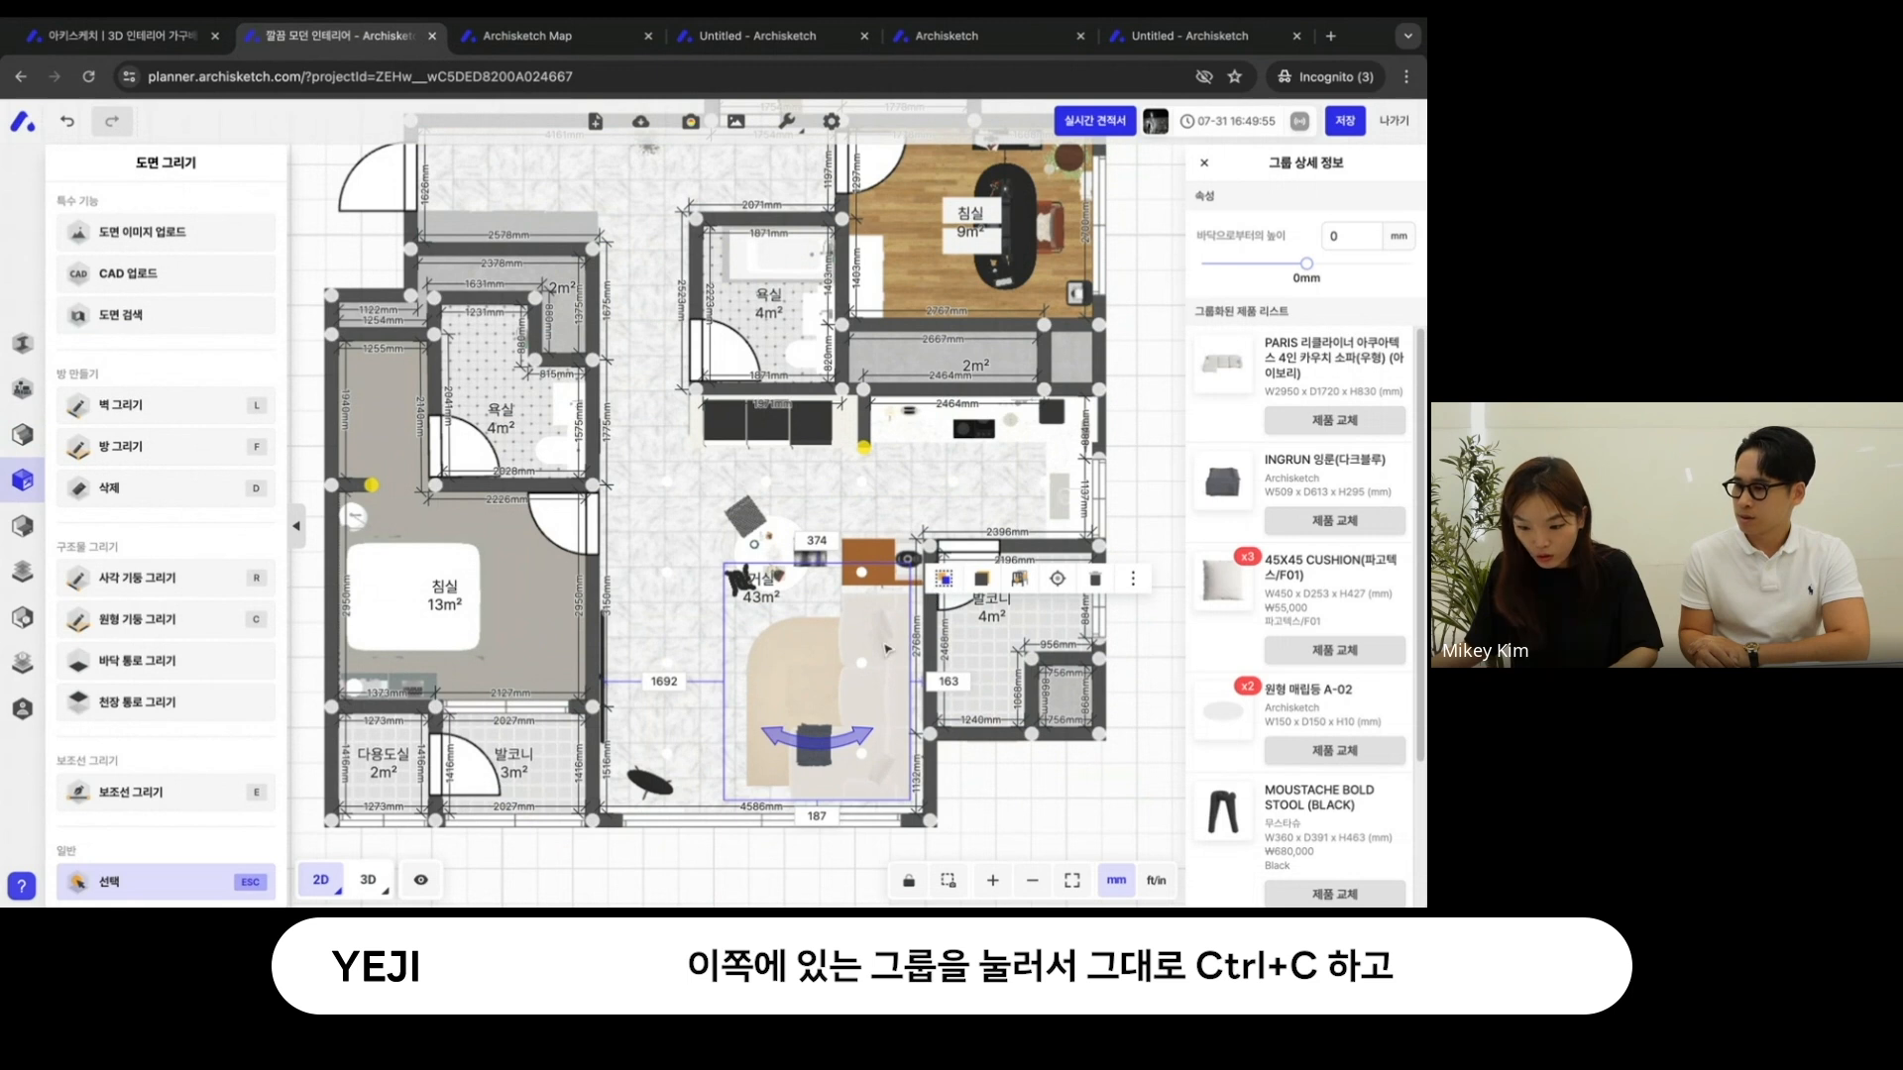
{"action": "key", "text": "ctrl+c"}
{"action": "key", "text": "ctrl+v"}
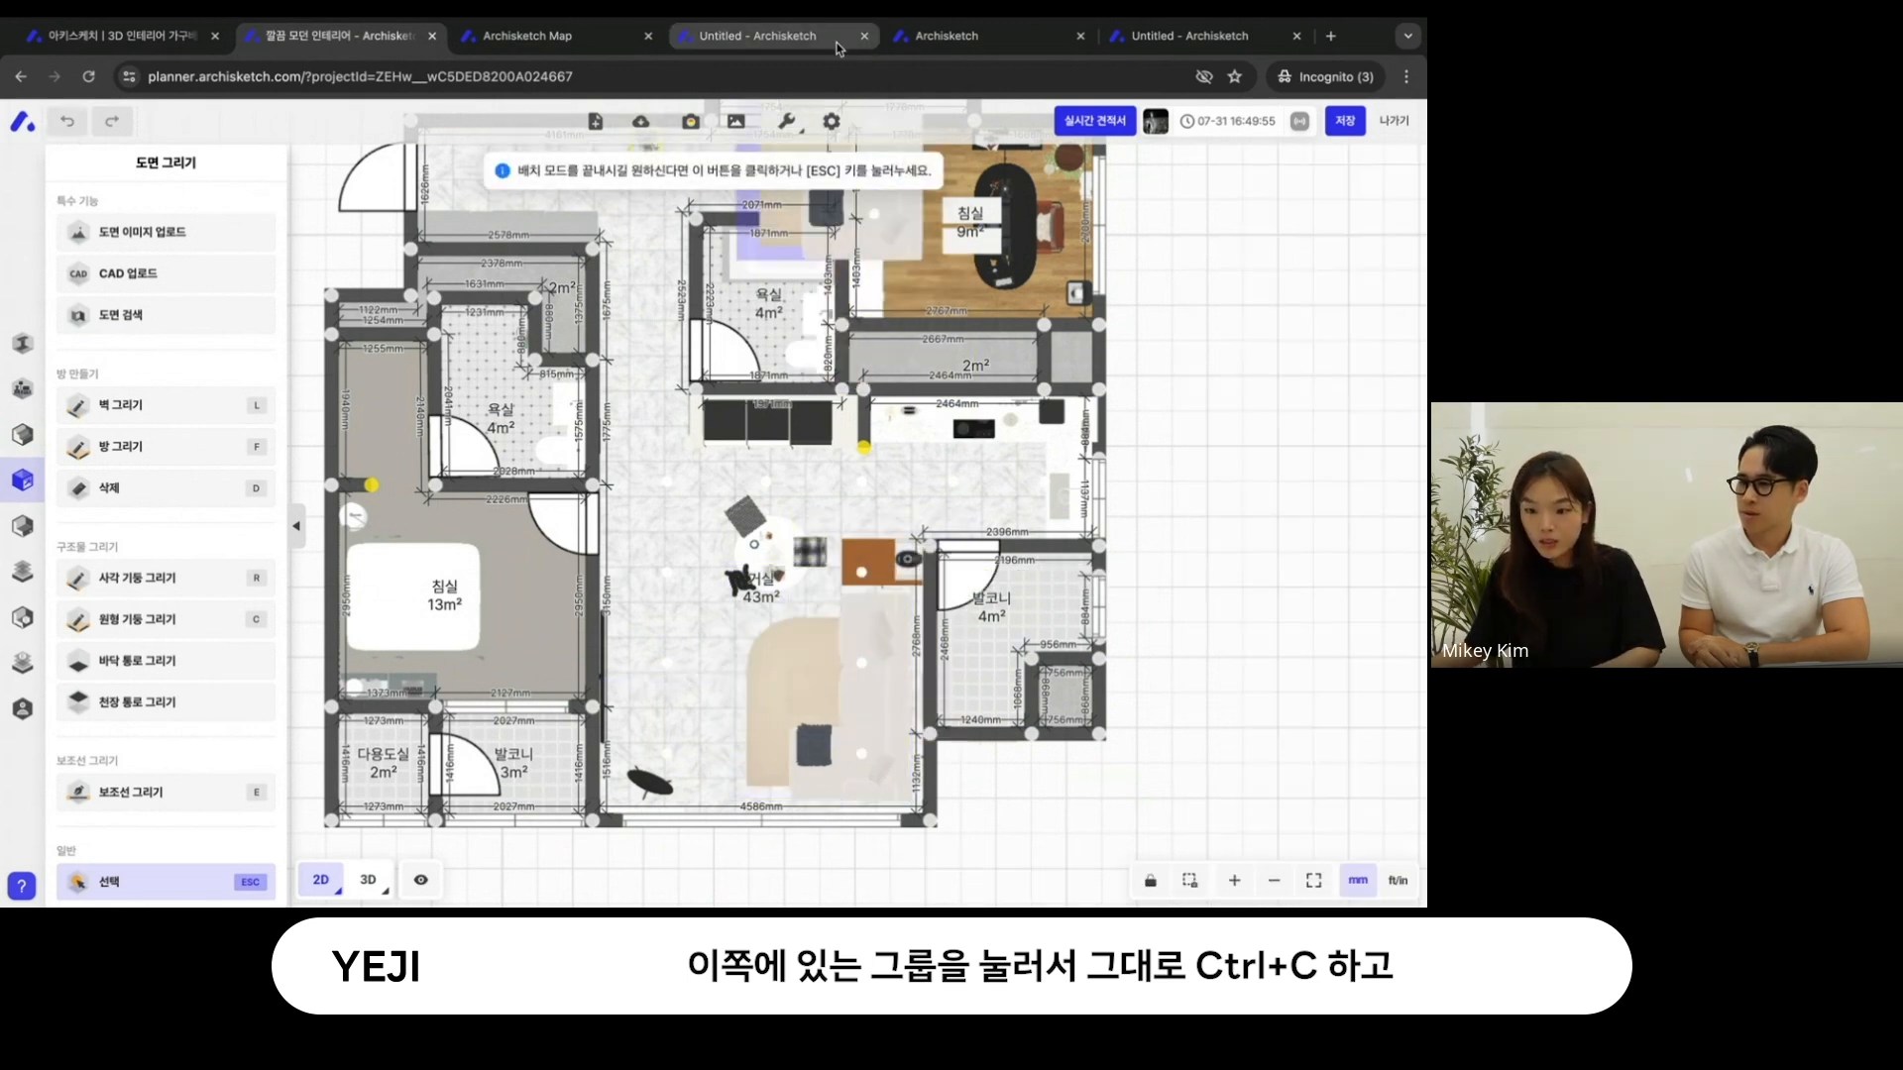
- Paste the copied furniture group into the empty area beside the floor plan of the Untitled project
{"action": "left_click", "coordinate": [731, 41]}
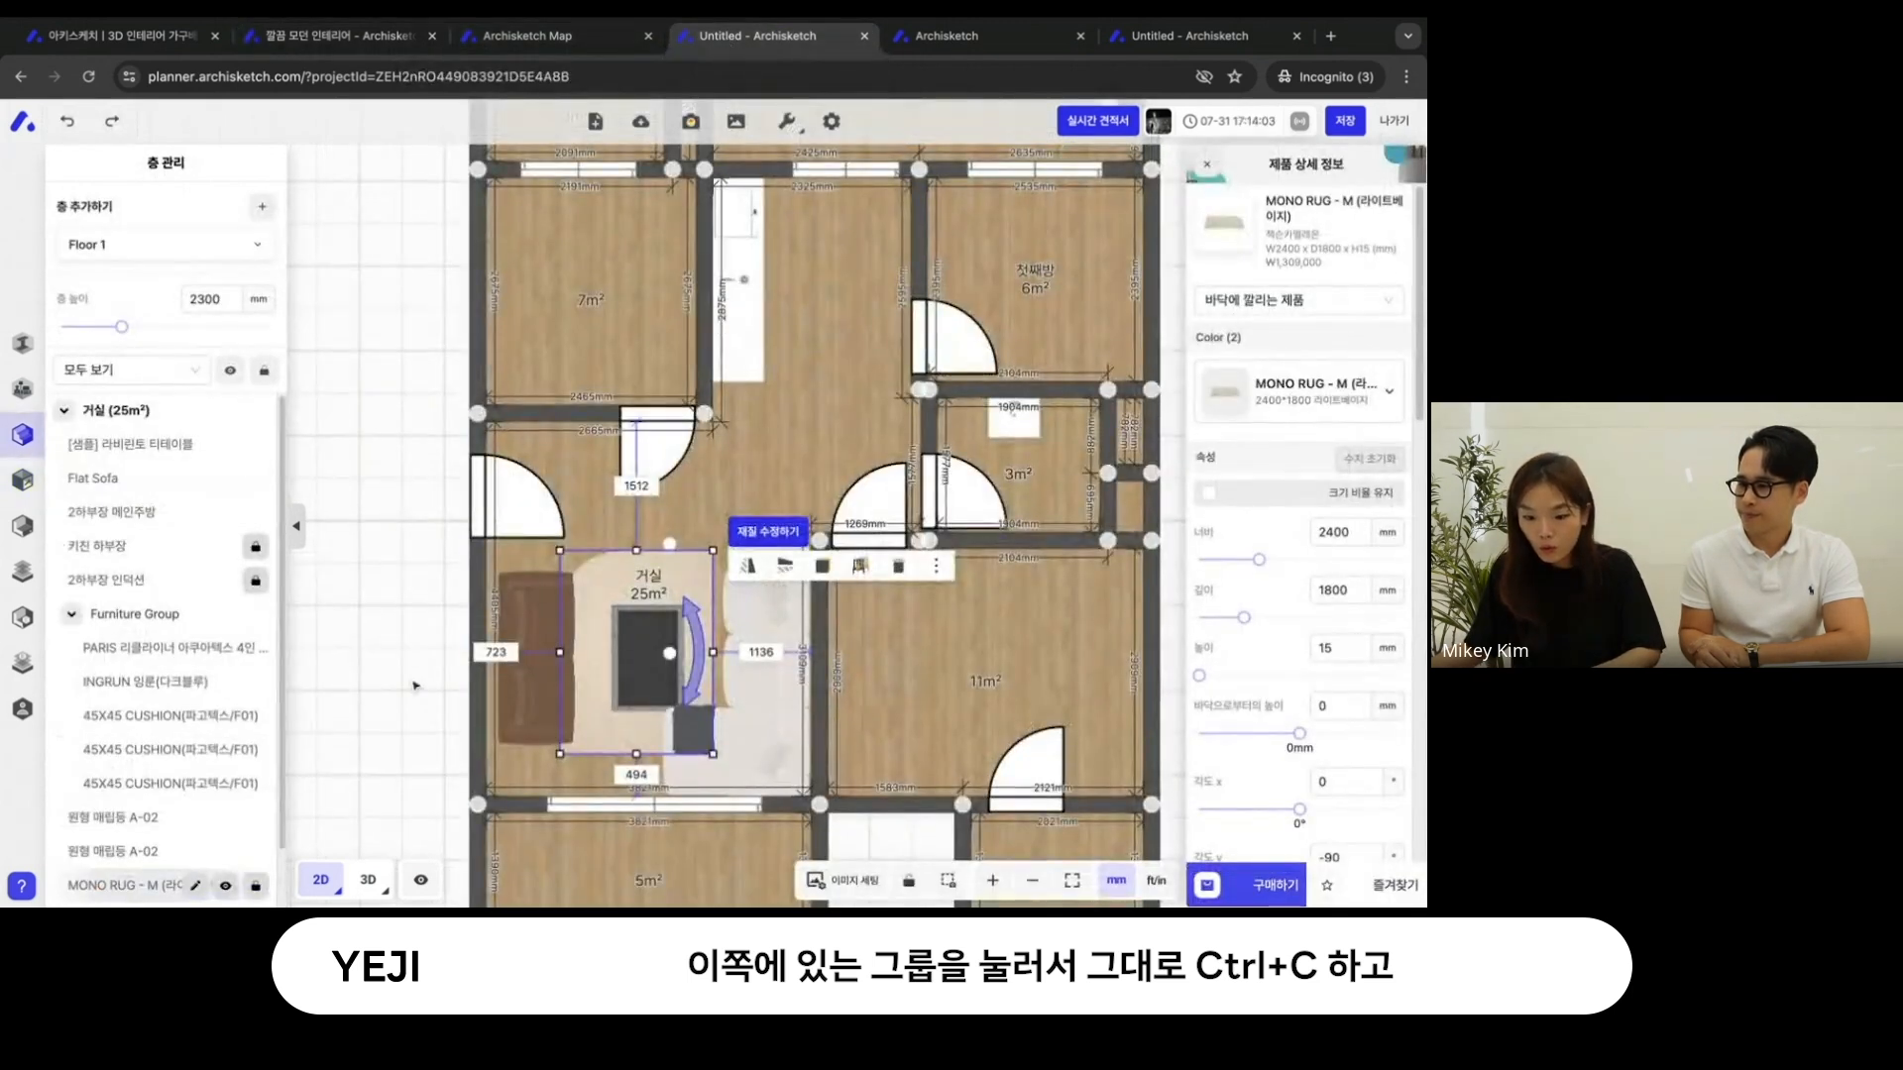
{"action": "left_click_drag", "start_coordinate": [432, 679], "coordinate": [900, 560]}
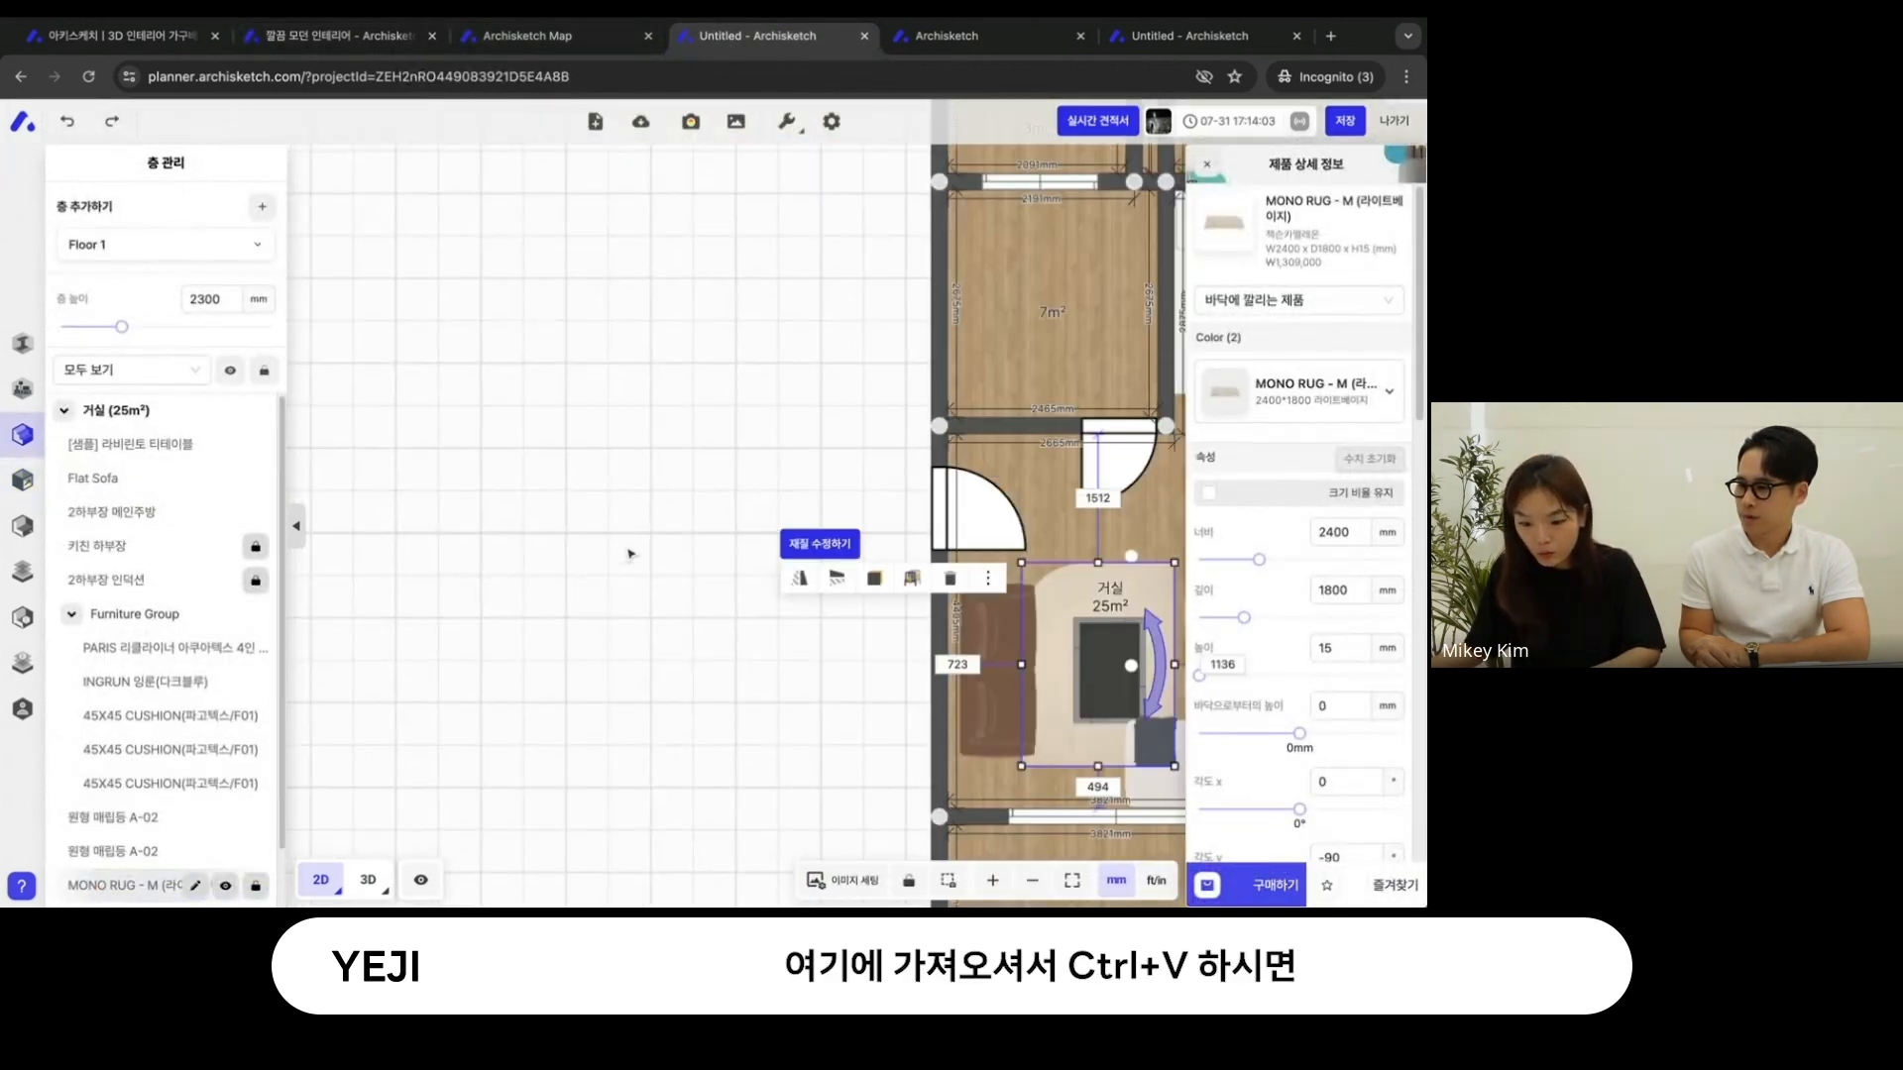
{"action": "key", "text": "ctrl+v"}
{"action": "left_click", "coordinate": [618, 543]}
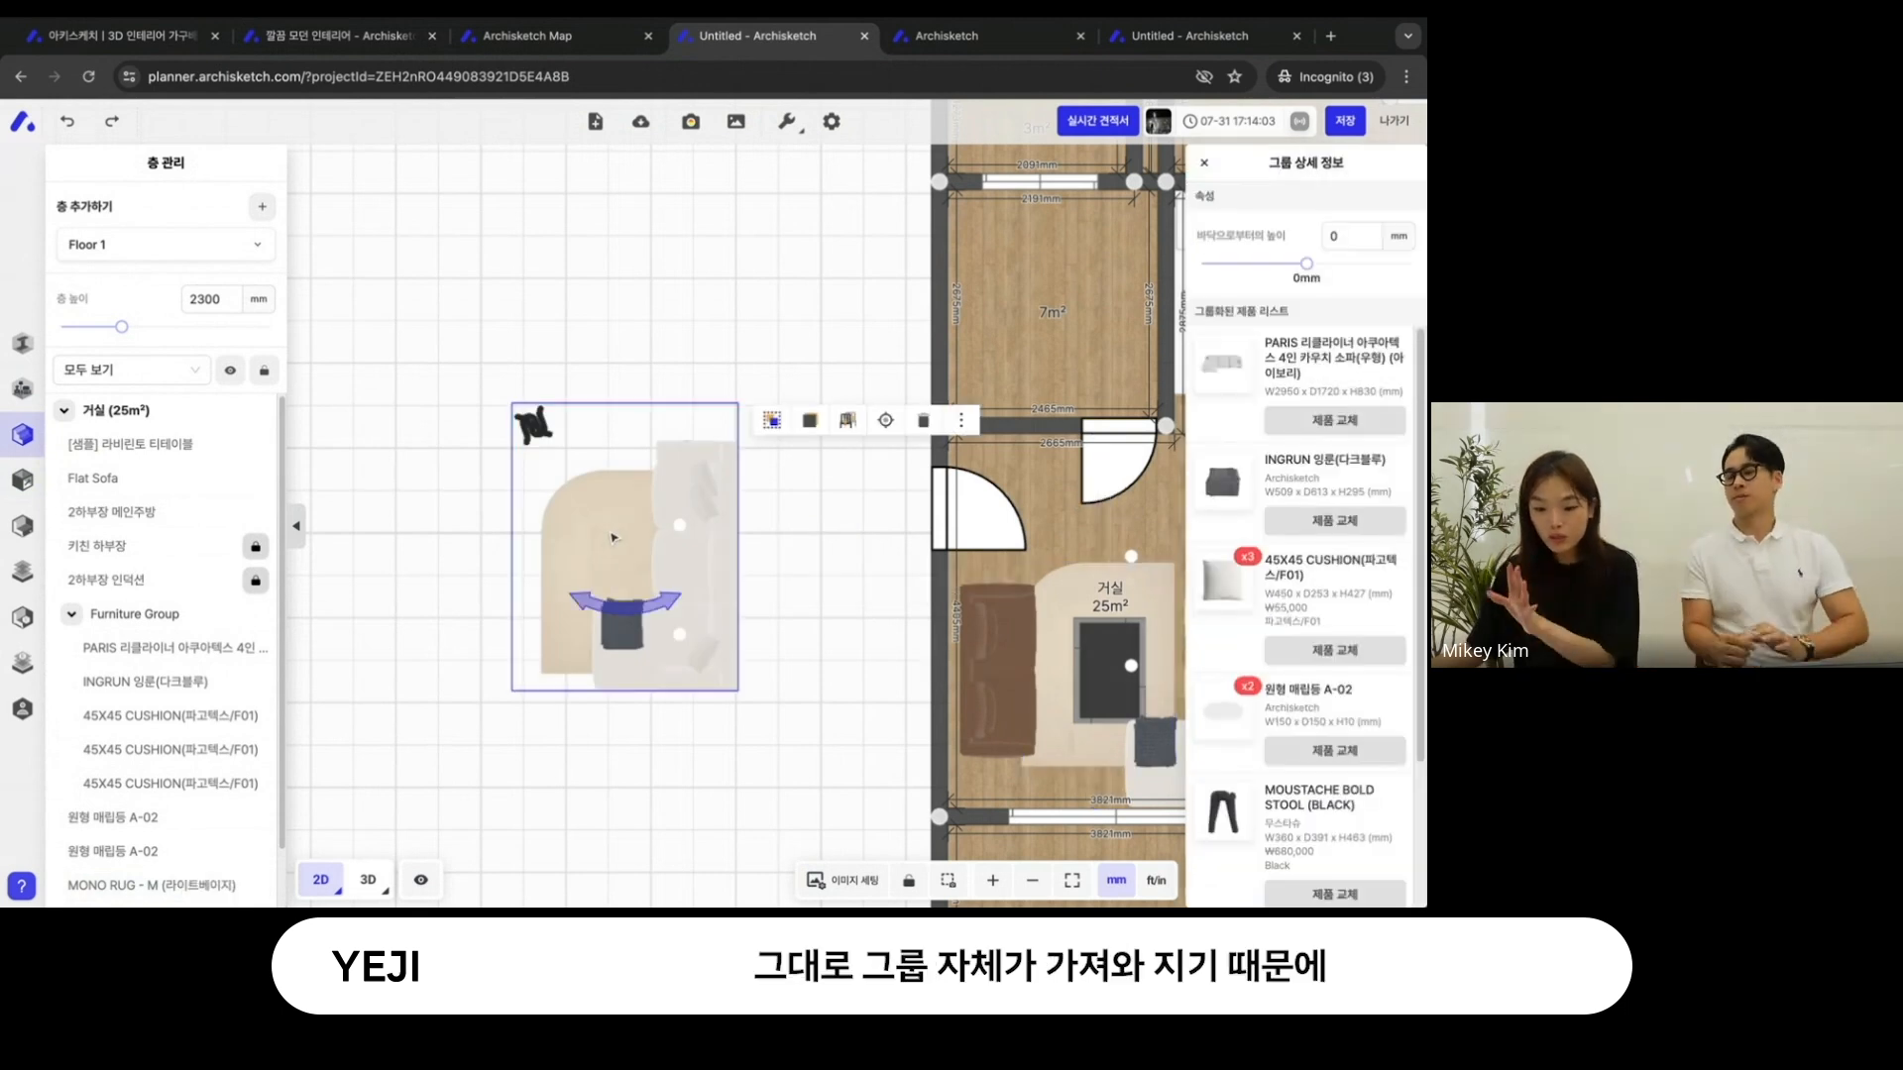
- Move the sofa subgroup up and to the right inside the pasted furniture group, off the rug, without ungrouping
{"action": "left_click", "coordinate": [612, 537]}
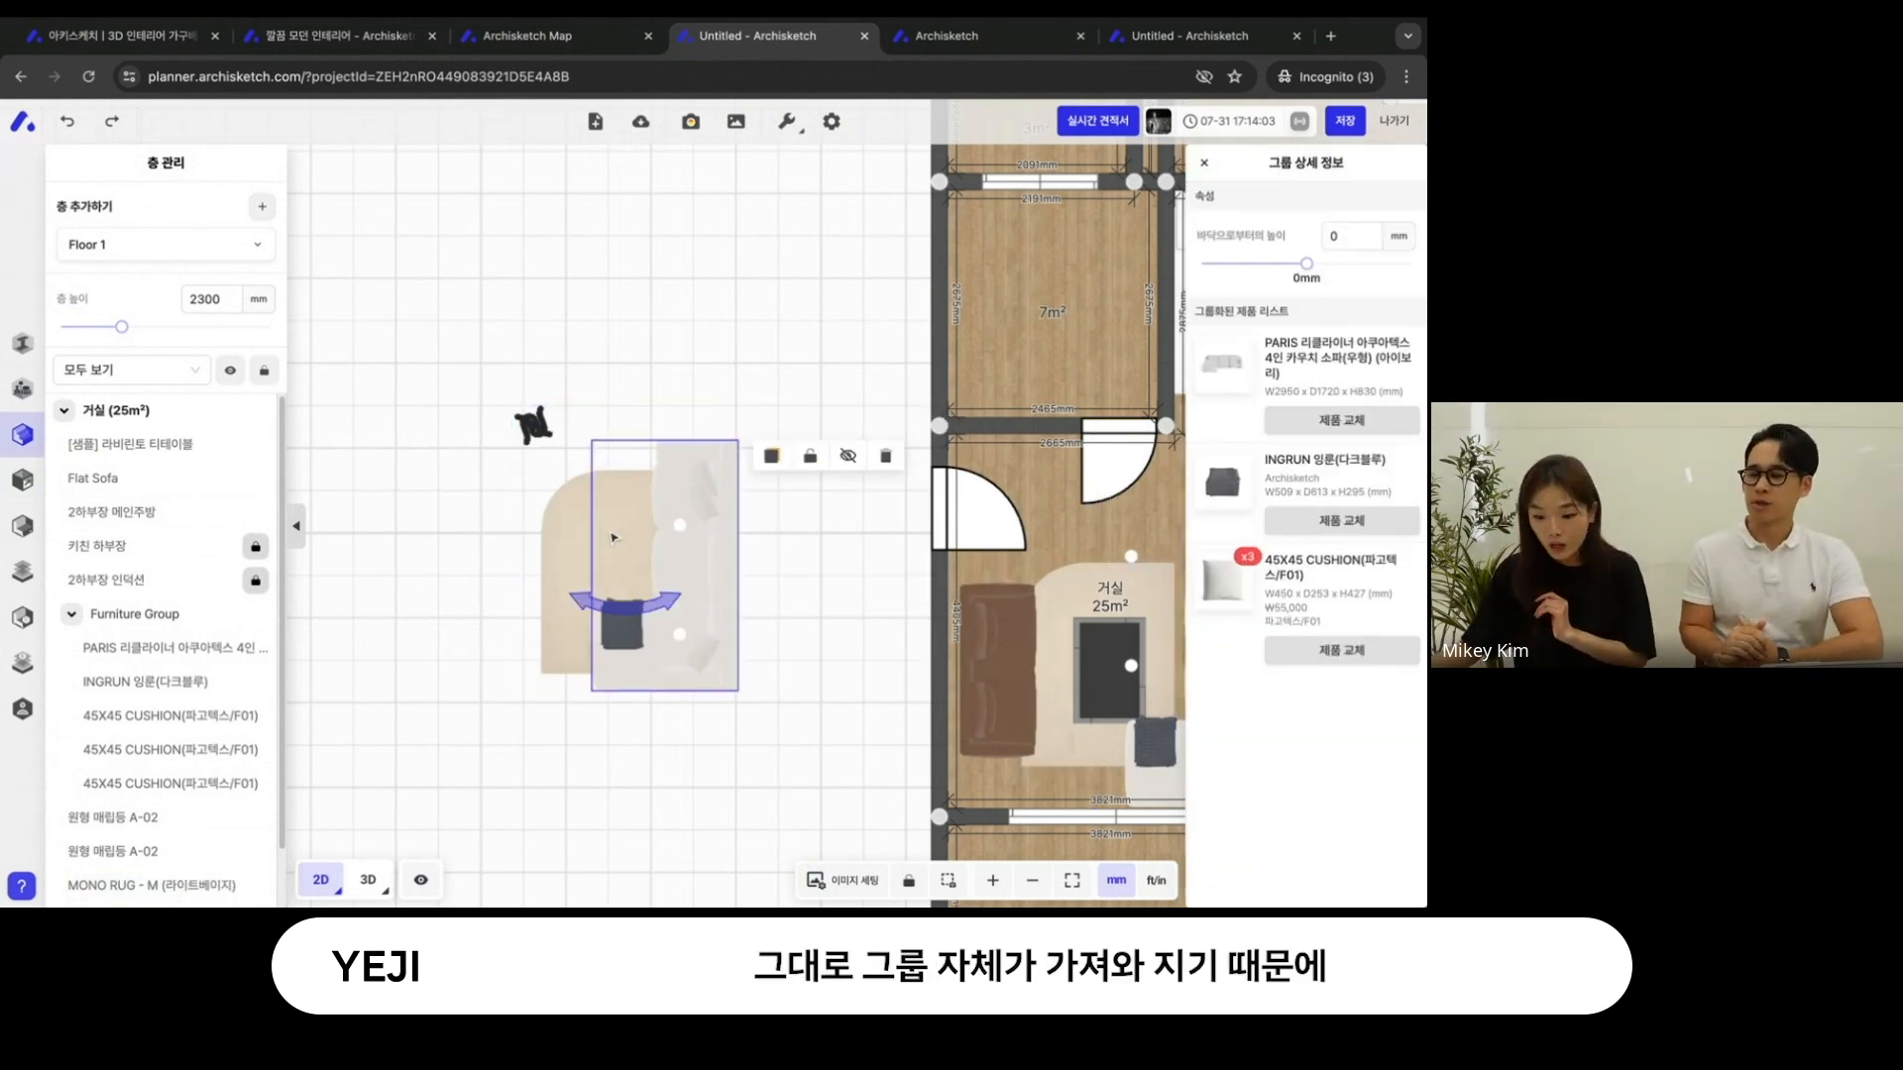
{"action": "left_click", "coordinate": [690, 585]}
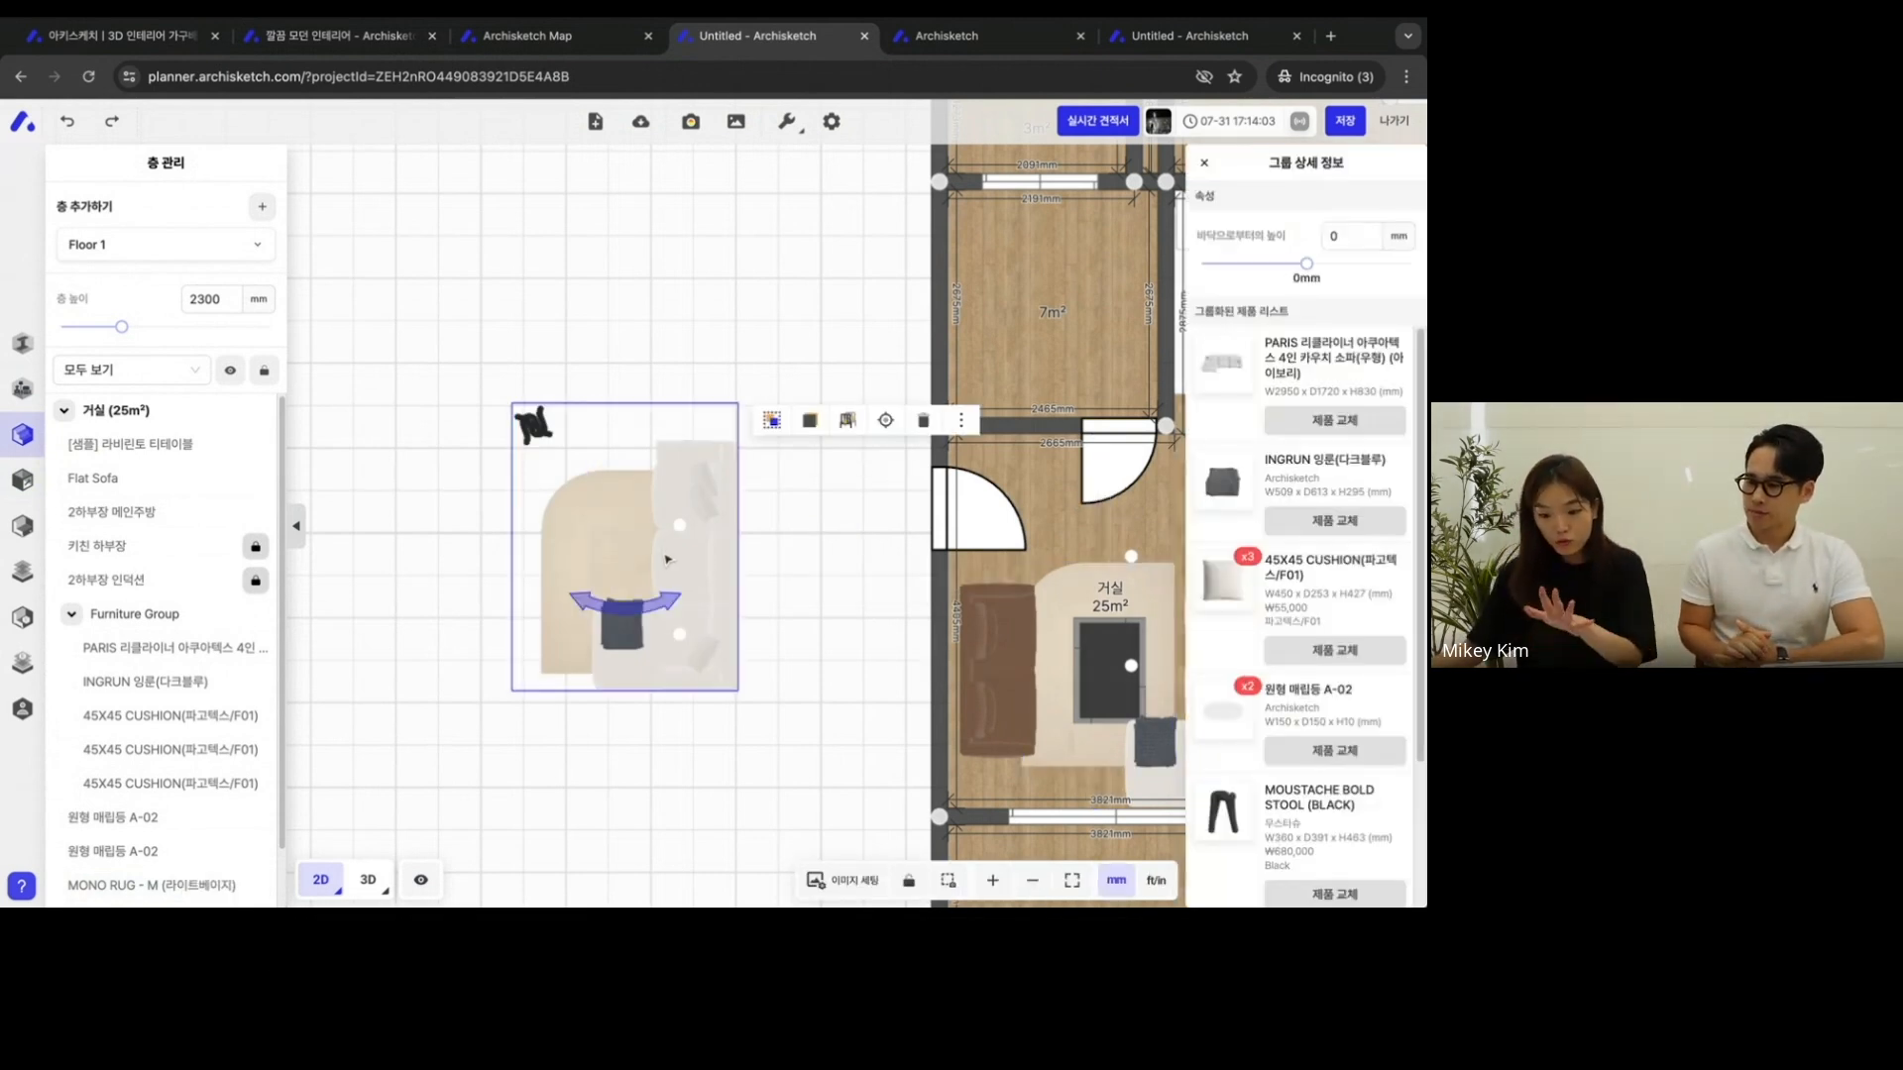
{"action": "left_click", "coordinate": [807, 349]}
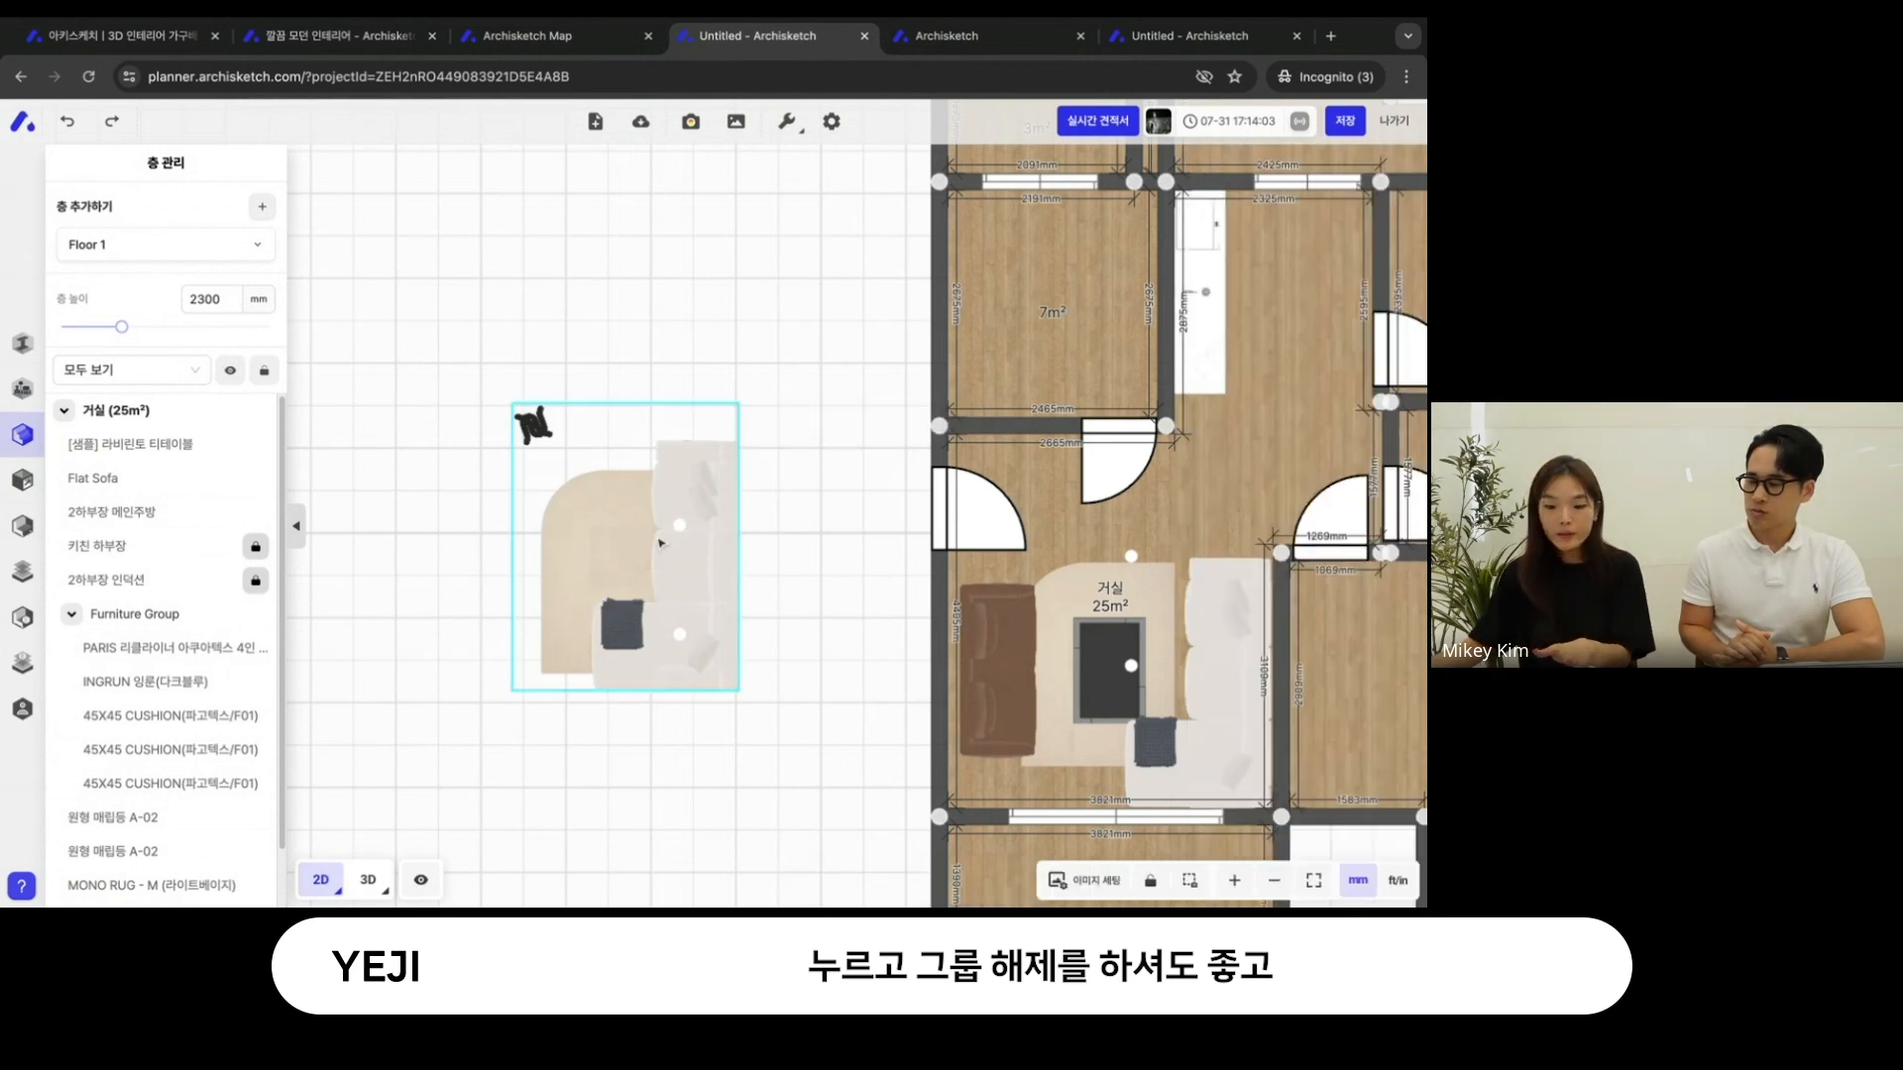
{"action": "left_click", "coordinate": [661, 543]}
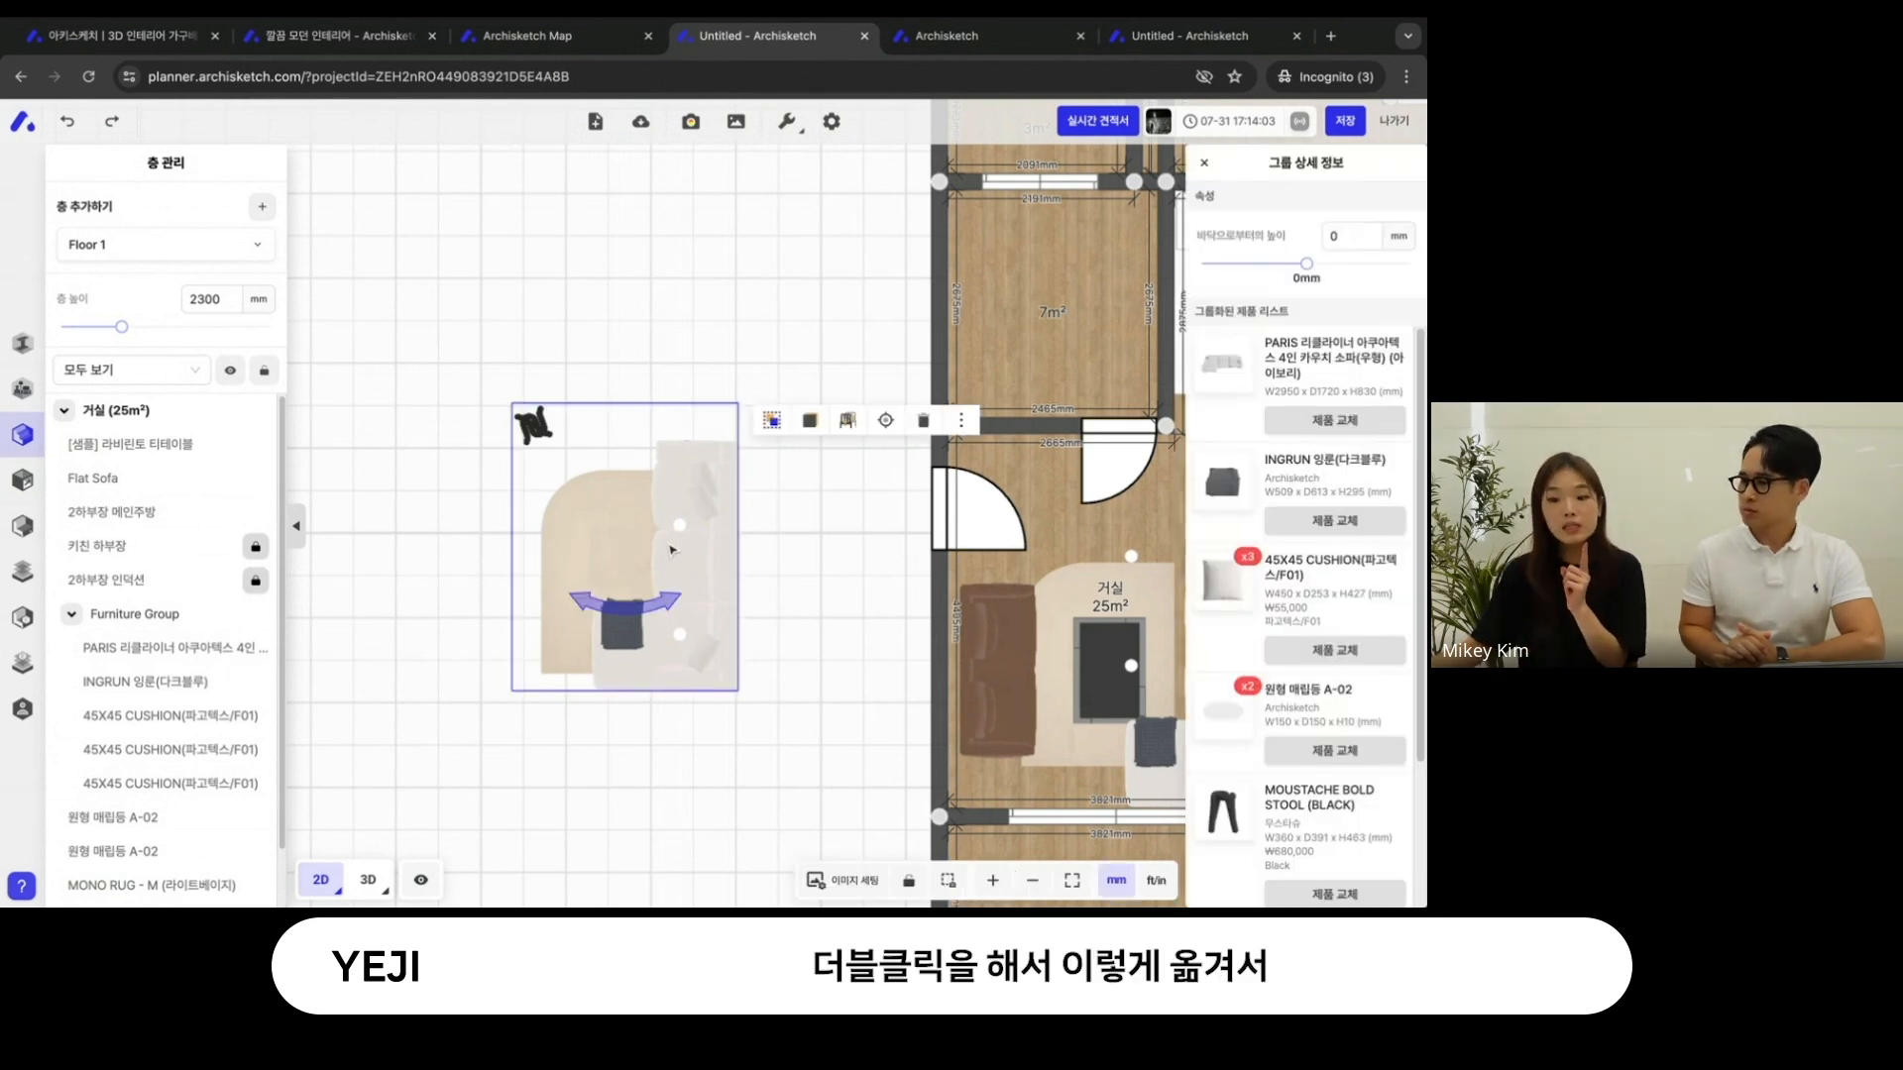
{"action": "double_click", "coordinate": [662, 544]}
{"action": "left_click_drag", "start_coordinate": [662, 544], "coordinate": [751, 467]}
{"action": "left_click", "coordinate": [755, 671]}
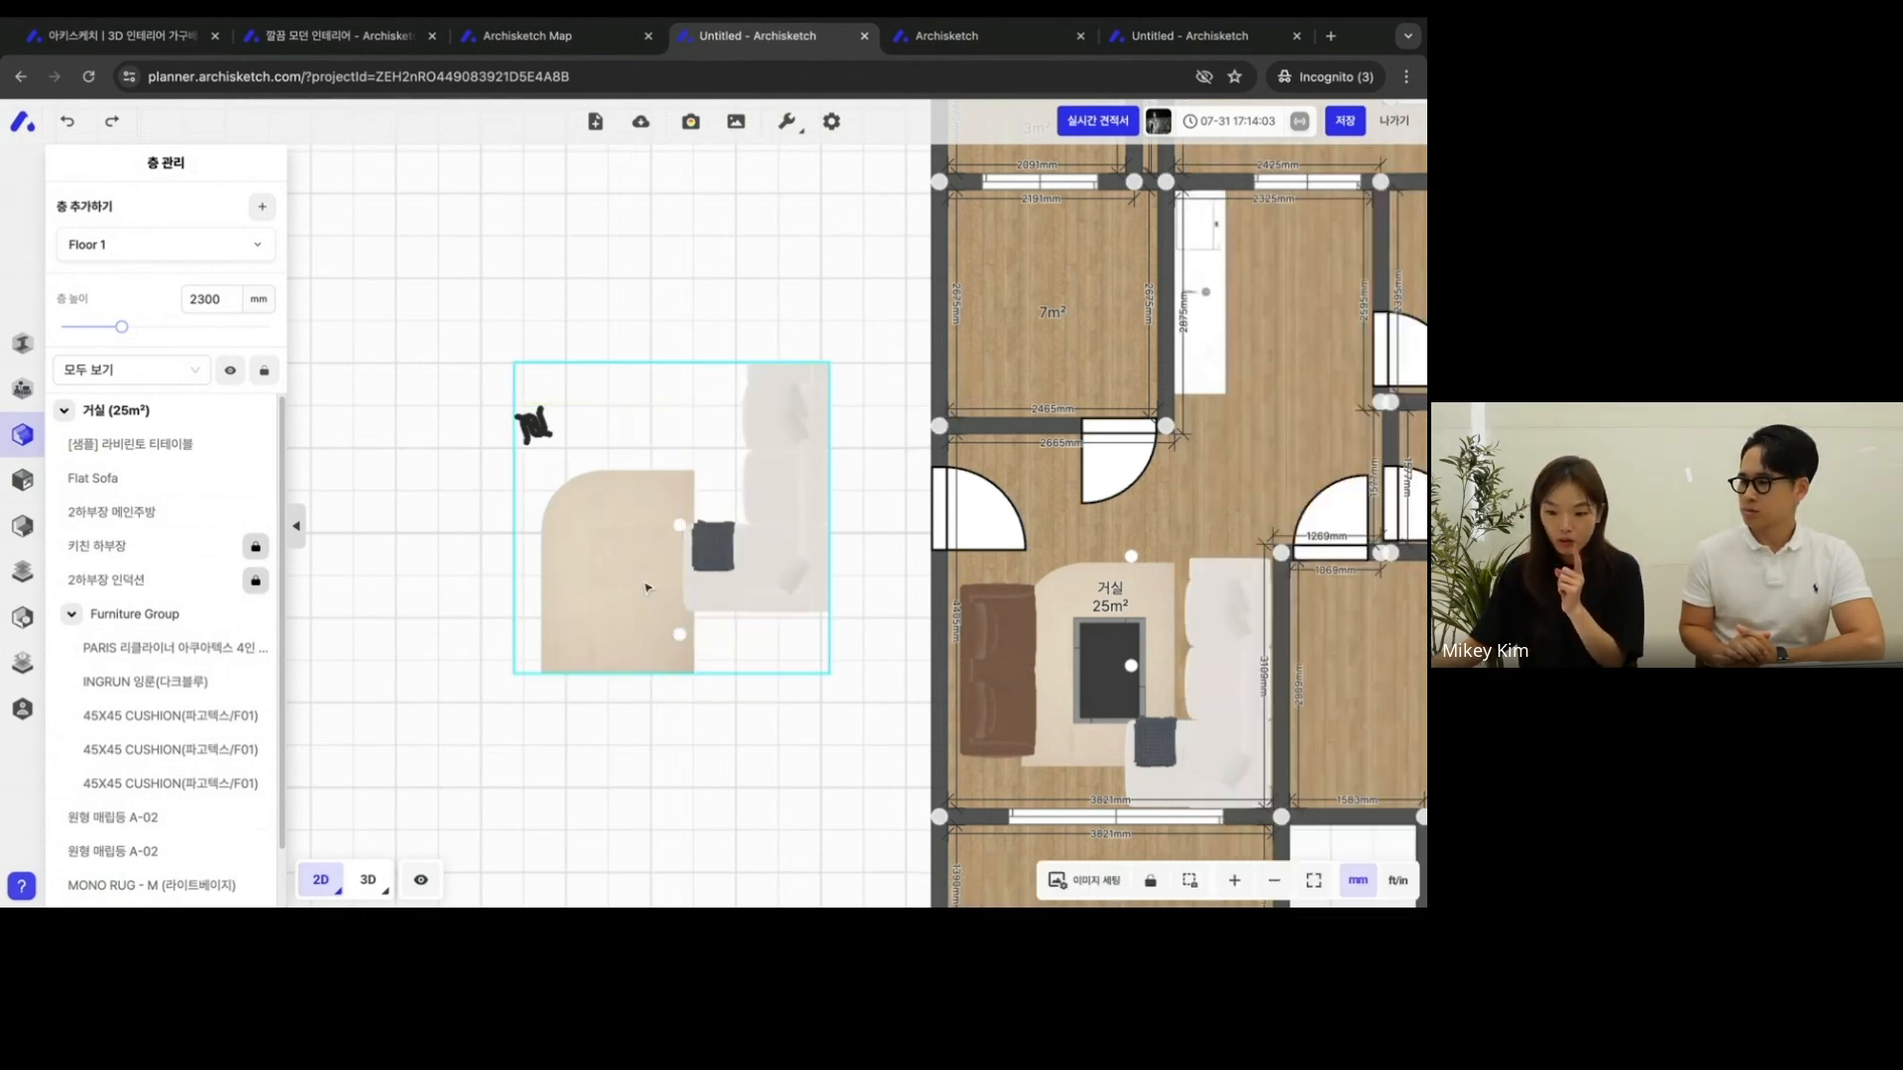
{"action": "left_click", "coordinate": [606, 625]}
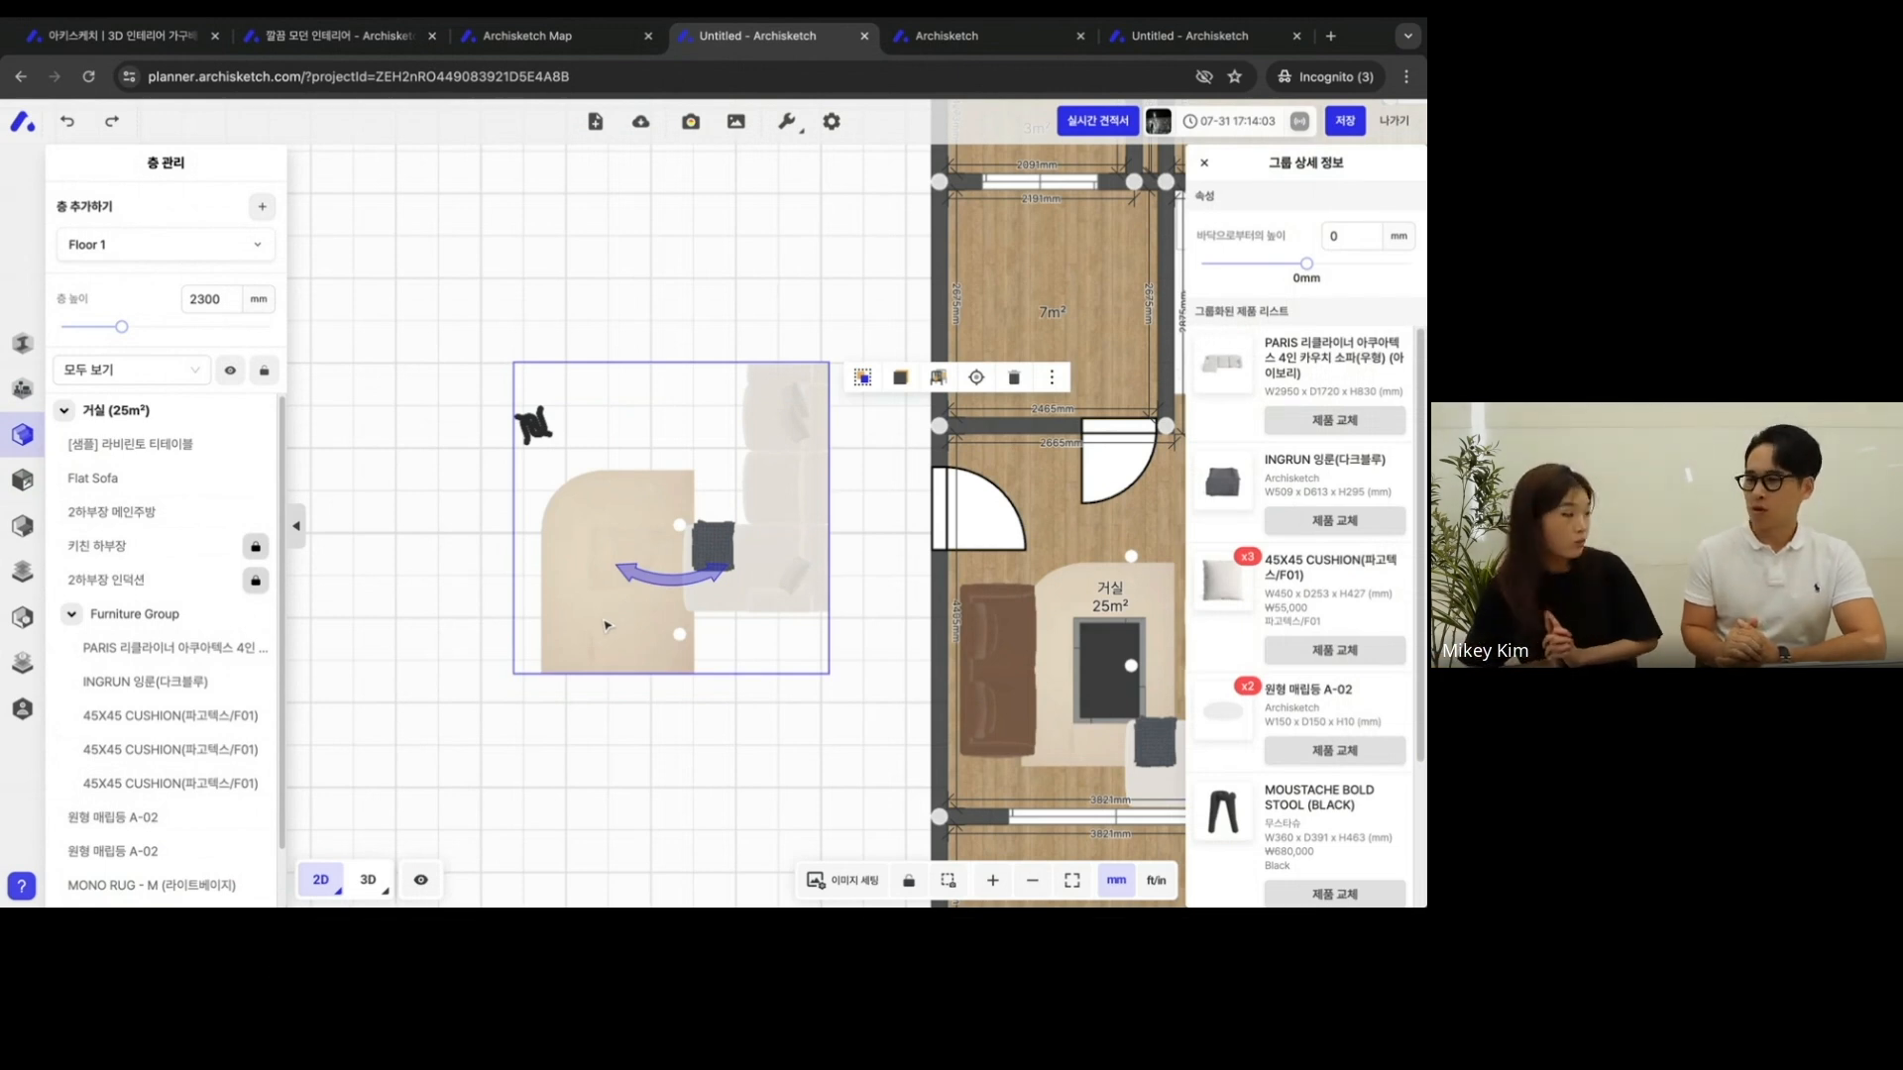
{"action": "left_click", "coordinate": [672, 309]}
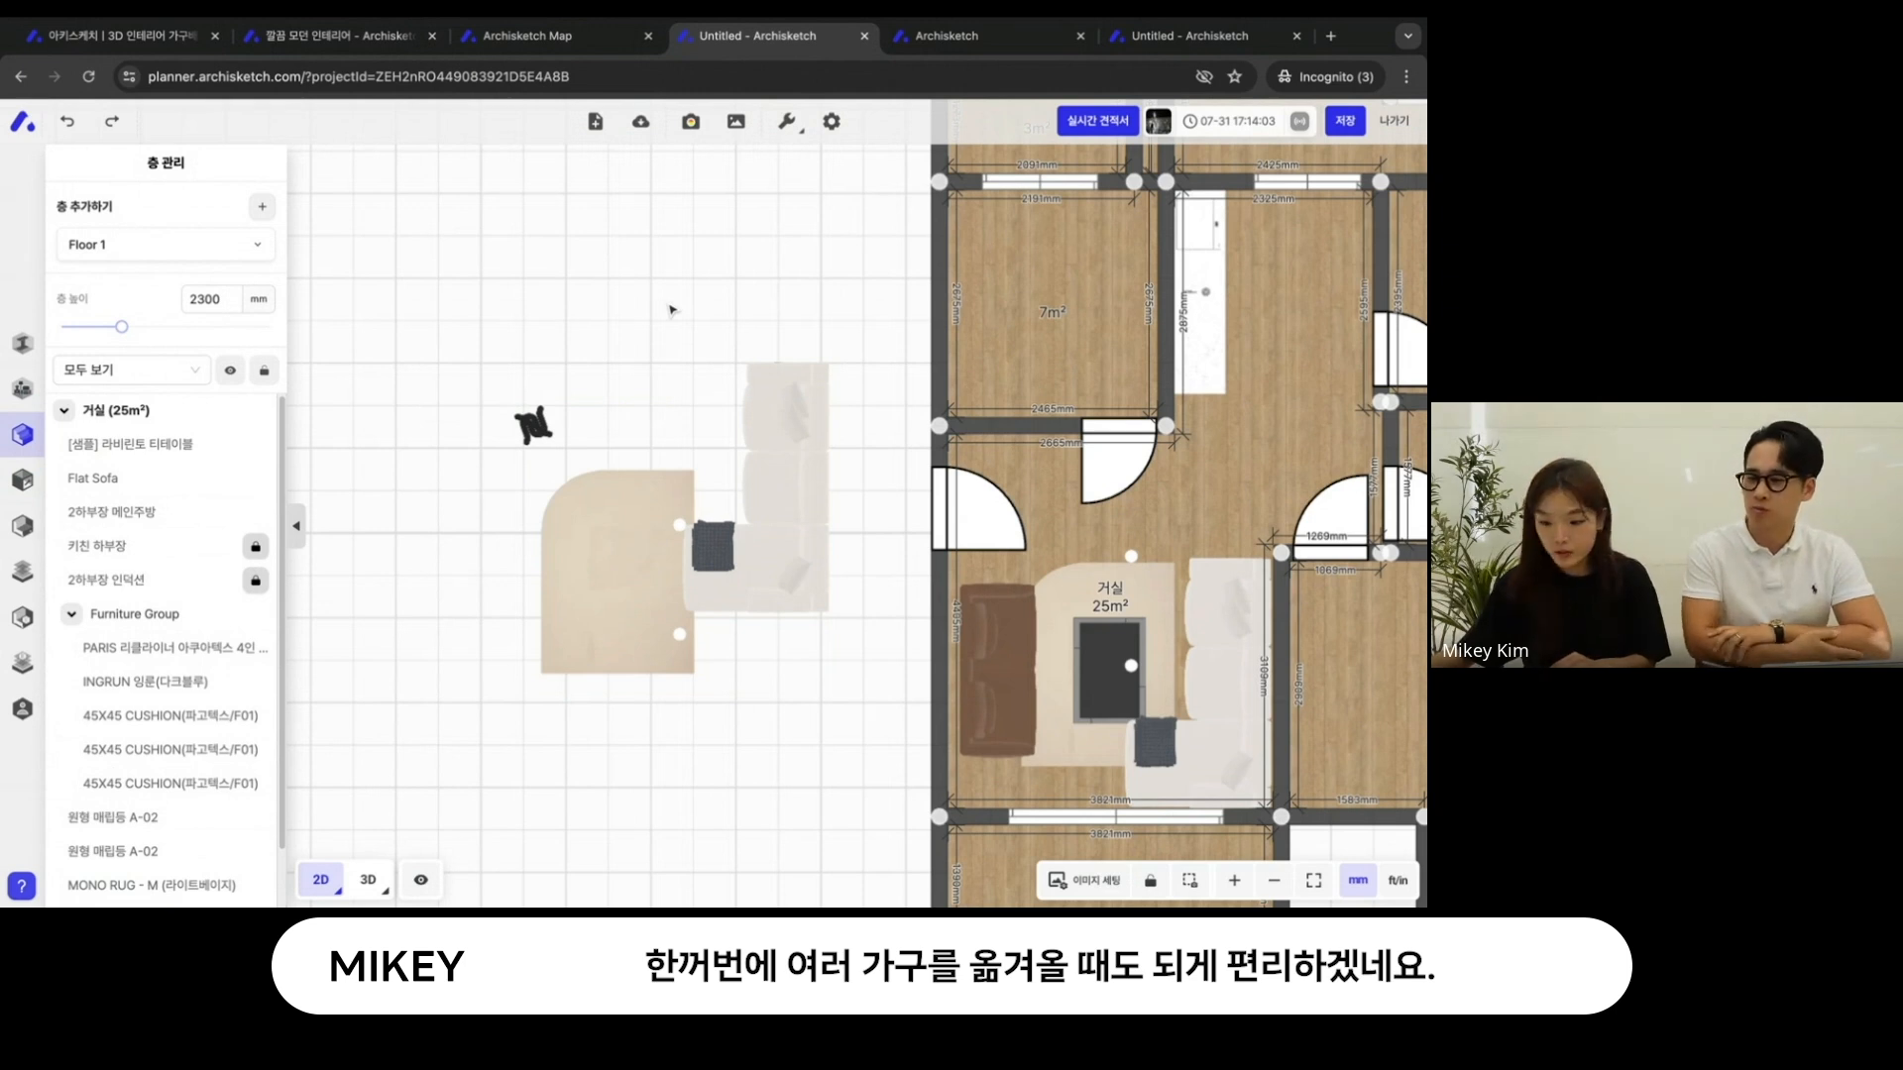
- Undo the sofa subgroup's move and the pasting of the furniture group beside the floor plan
{"action": "left_click_drag", "start_coordinate": [671, 310], "coordinate": [638, 300]}
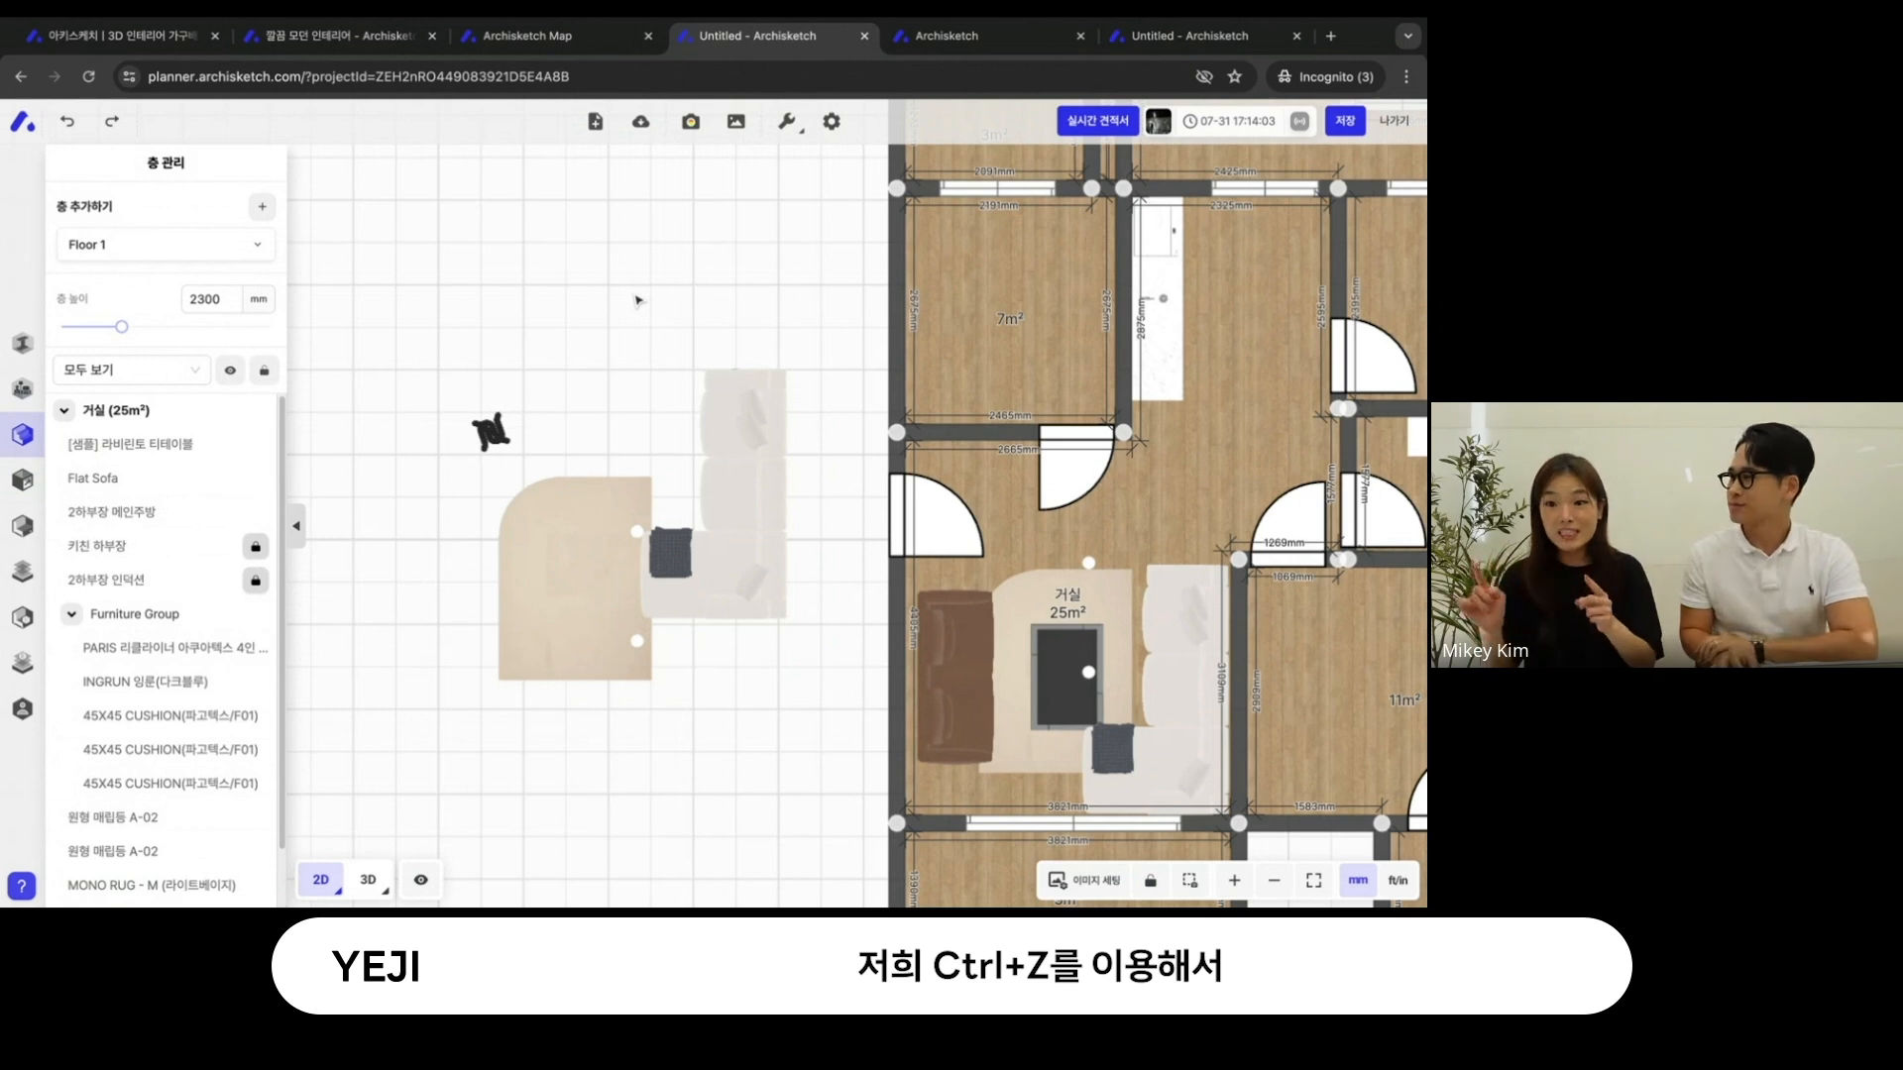
{"action": "key", "text": "ctrl+z"}
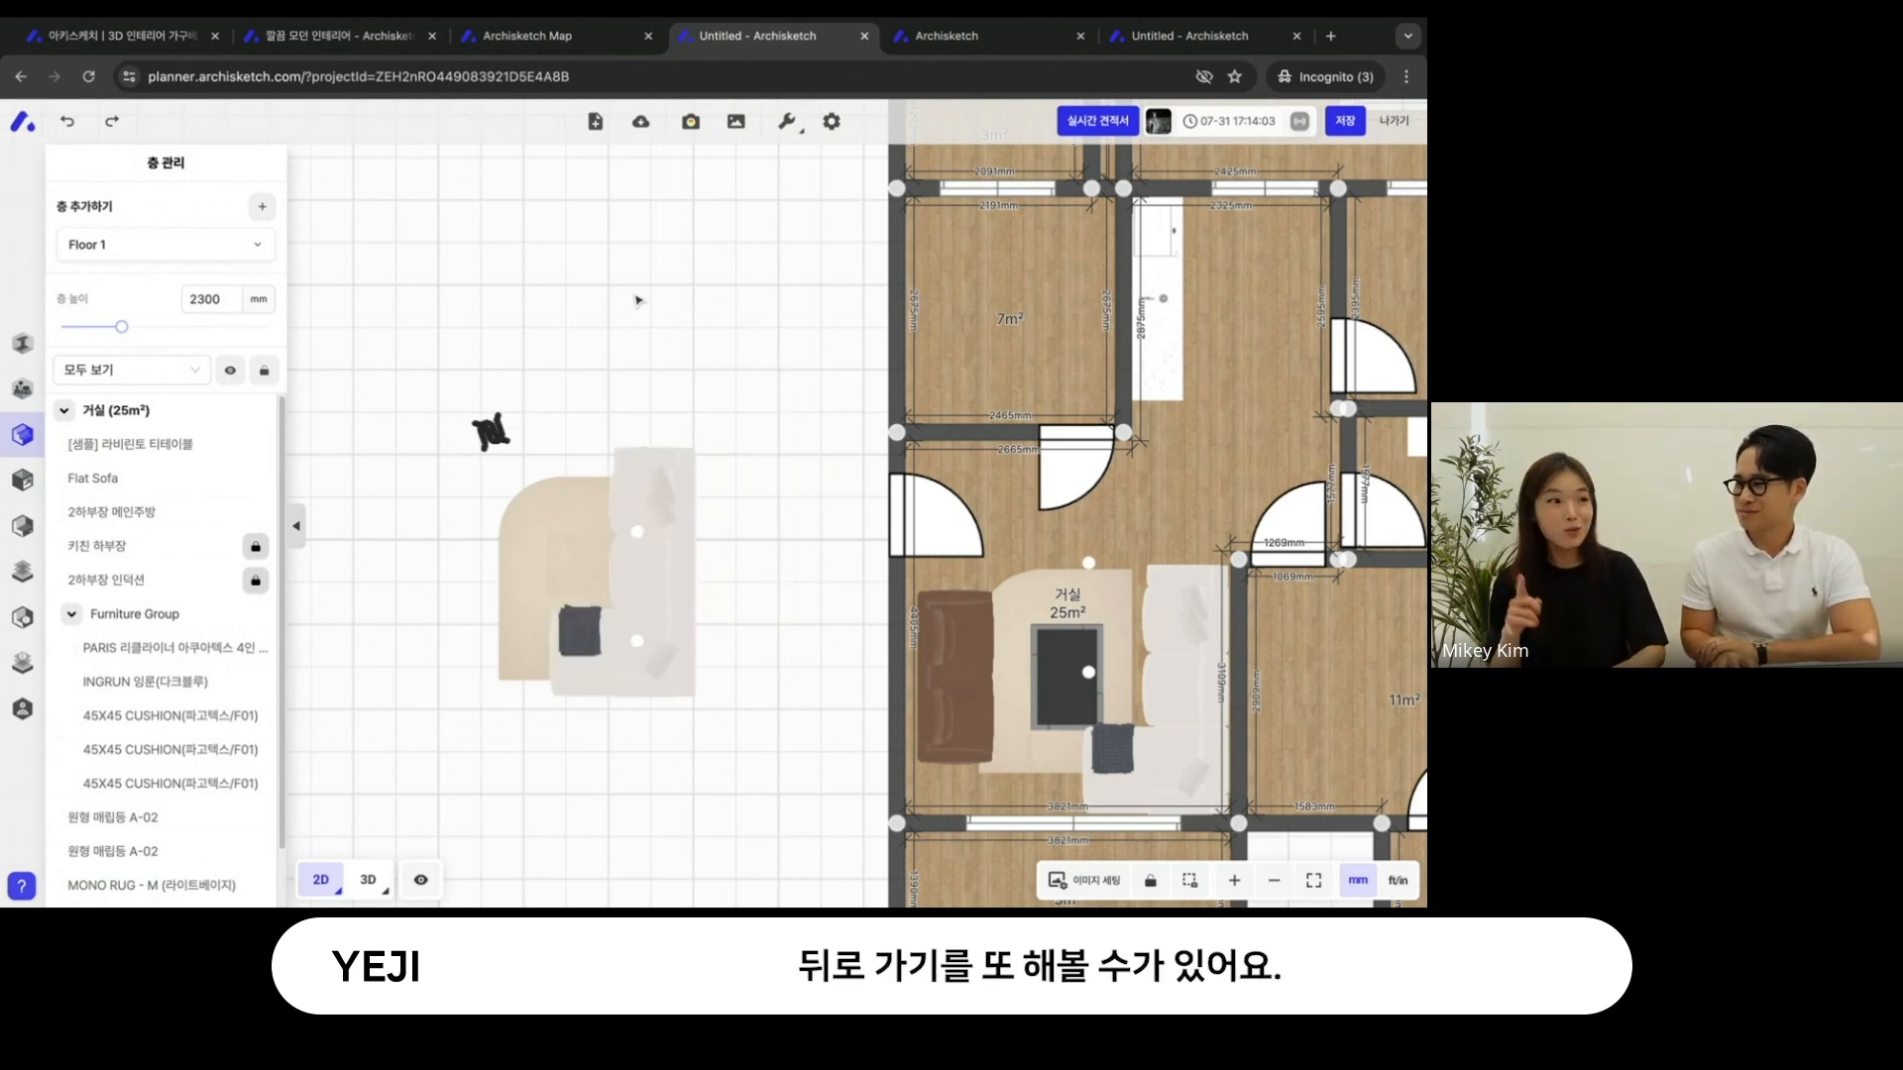
{"action": "key", "text": "ctrl+z"}
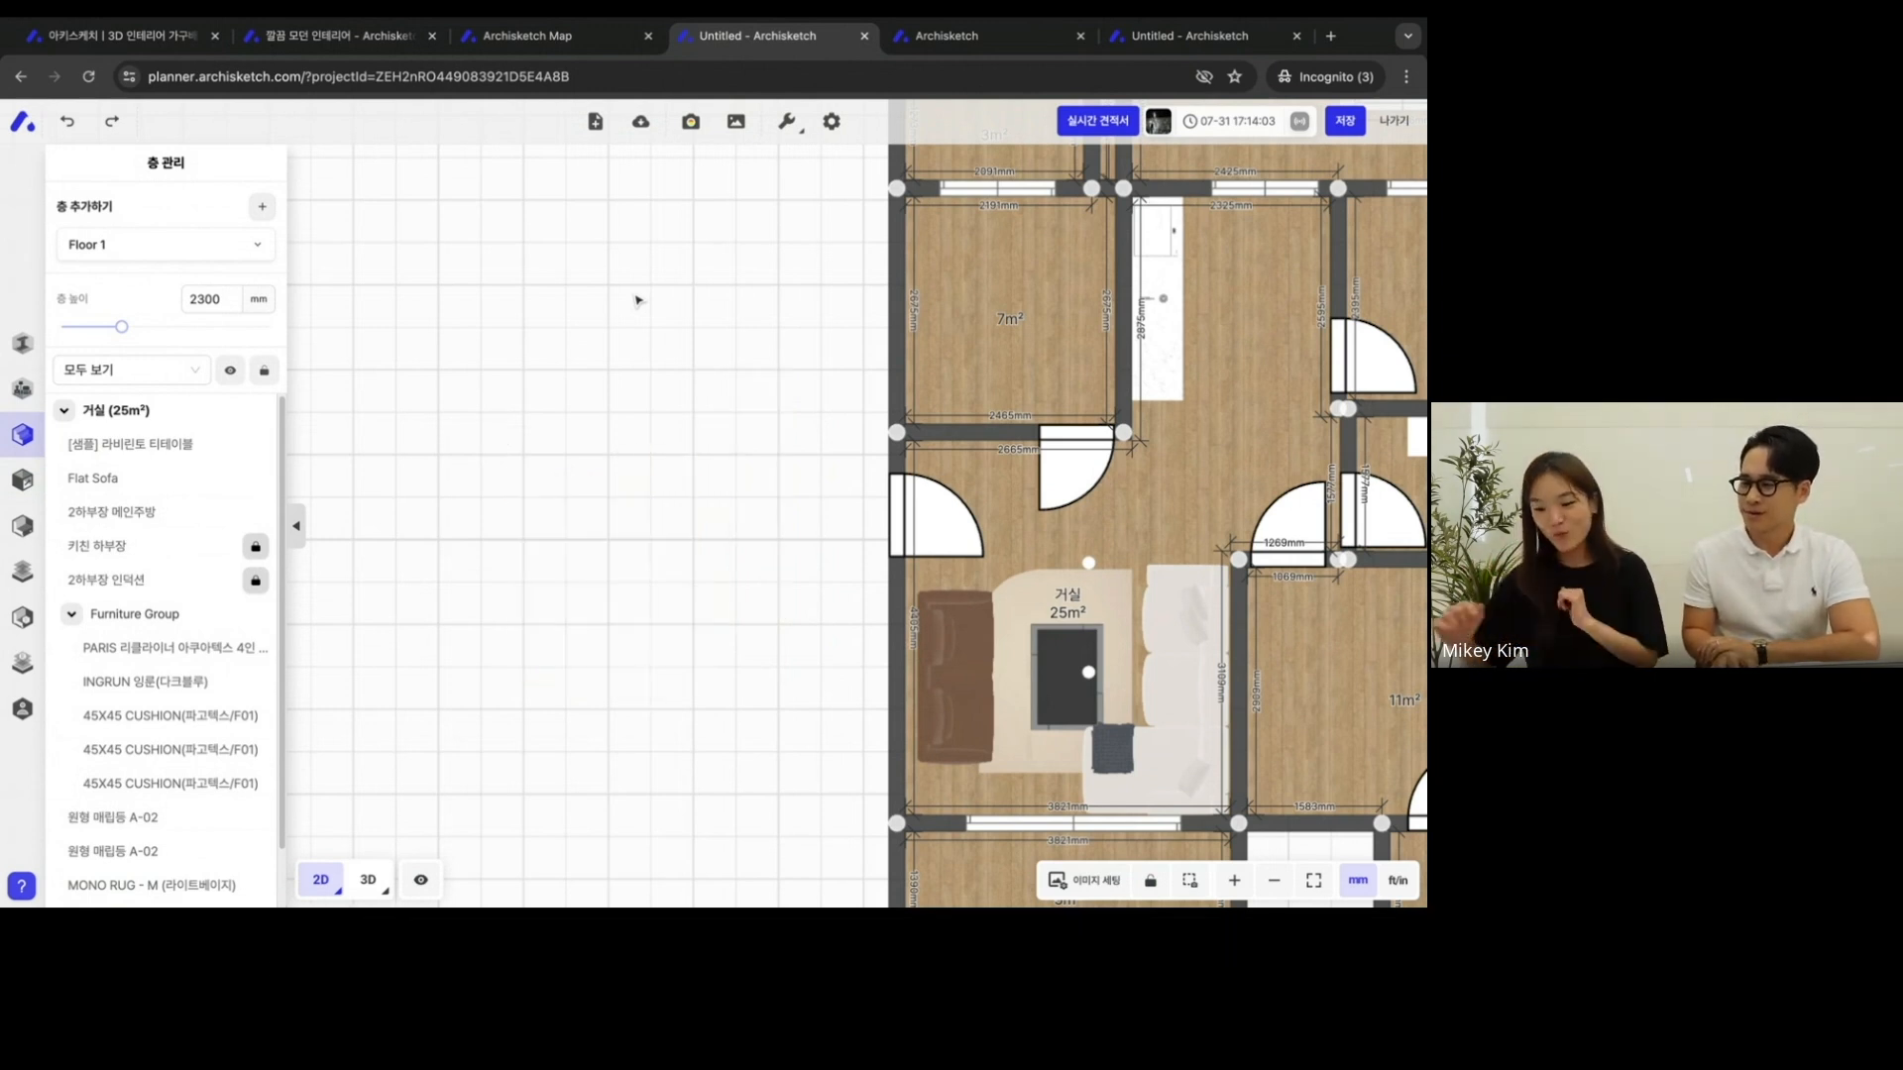
{"action": "left_click_drag", "start_coordinate": [638, 300], "coordinate": [417, 335]}
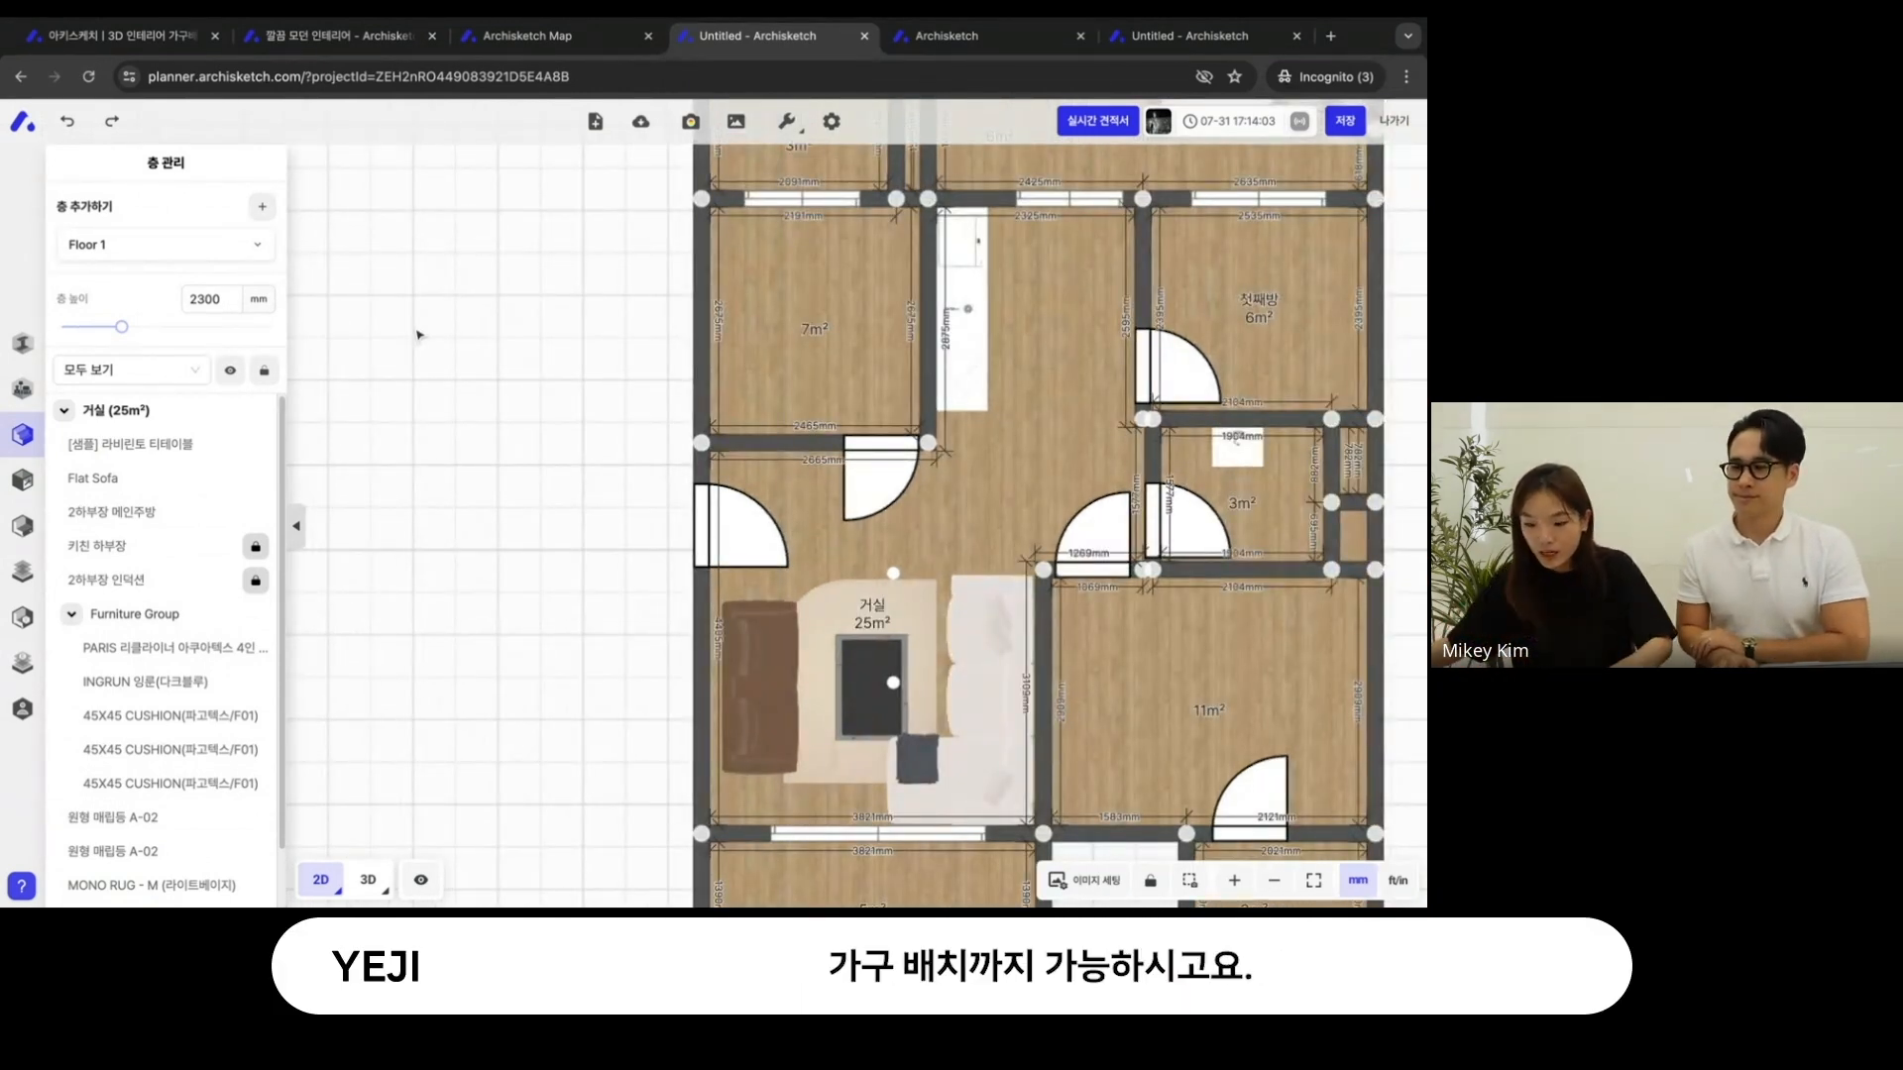
- Show the Untitled plan in 3D and look over the furnished living room and the kitchen area
{"action": "left_click", "coordinate": [371, 880]}
{"action": "left_click_drag", "start_coordinate": [650, 431], "coordinate": [735, 563]}
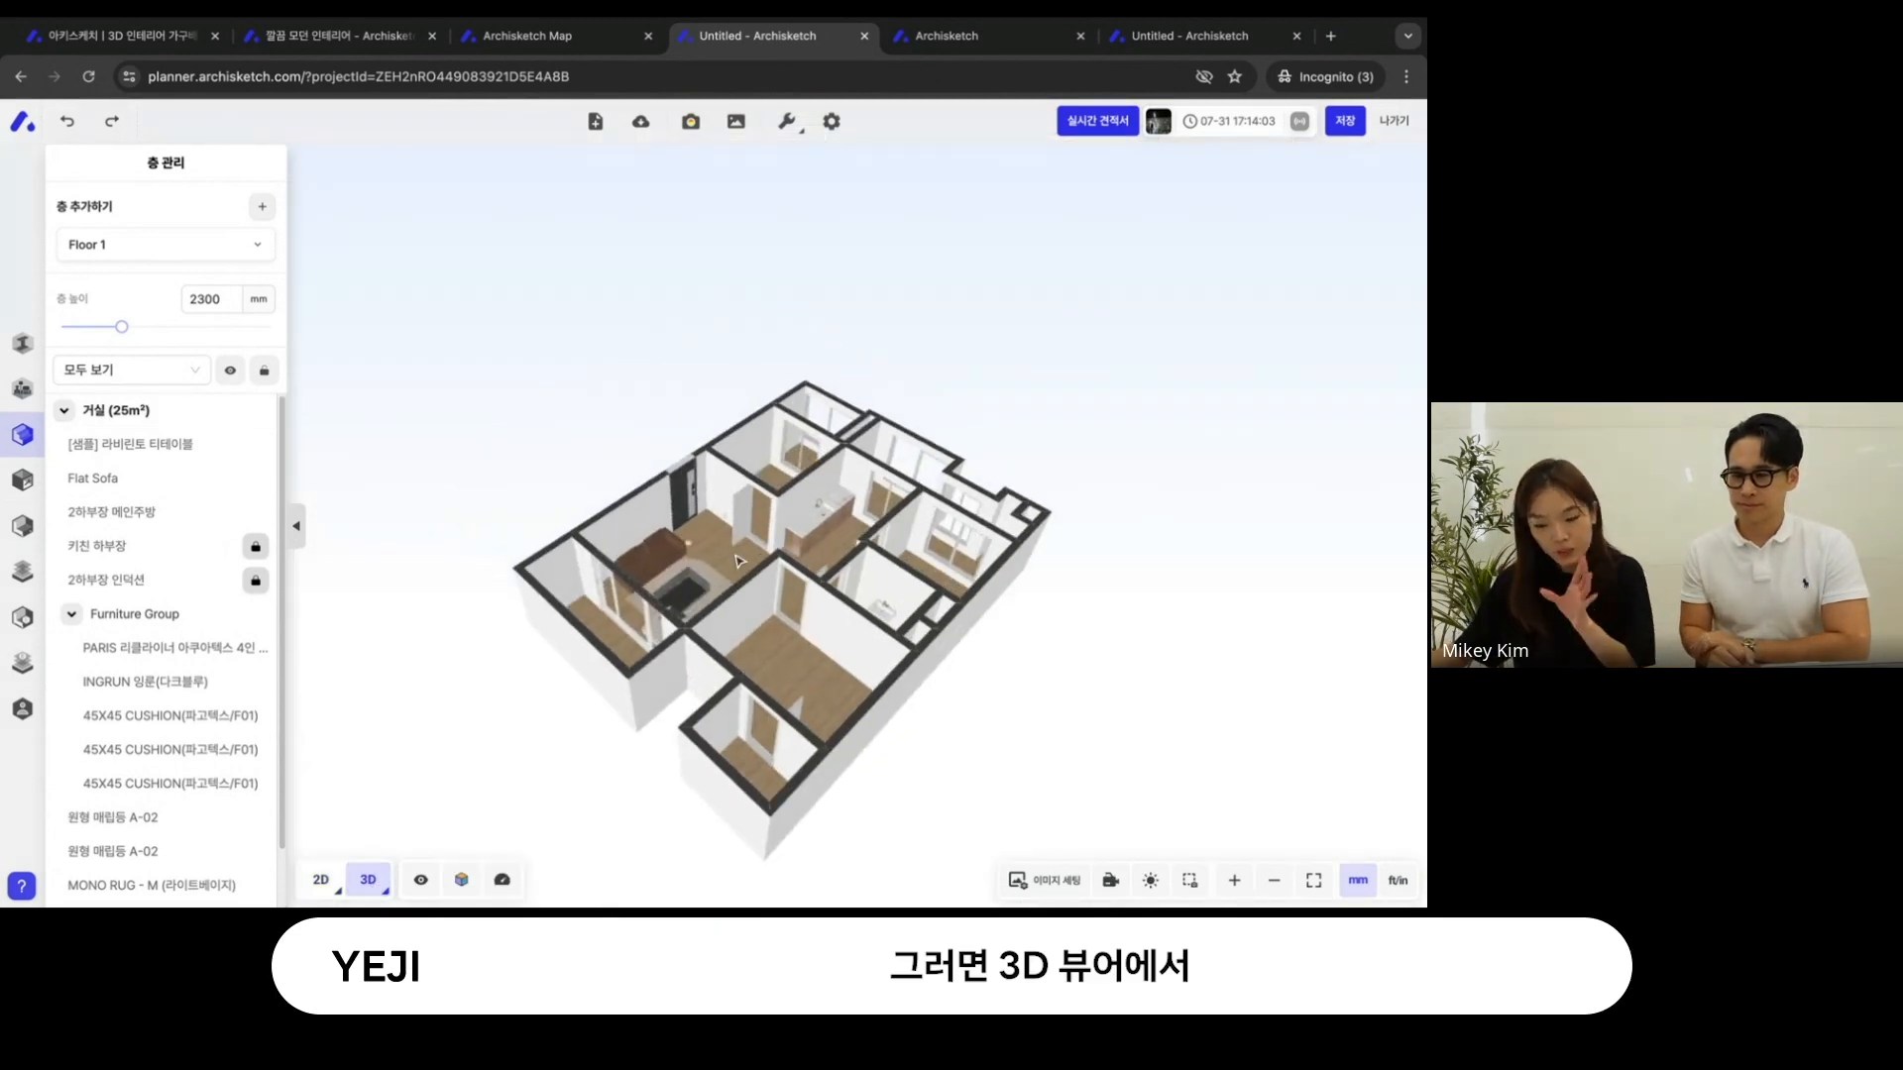
{"action": "scroll", "coordinate": [735, 563], "scroll_direction": "up", "scroll_amount": 5}
{"action": "scroll", "coordinate": [734, 563], "scroll_direction": "up", "scroll_amount": 10}
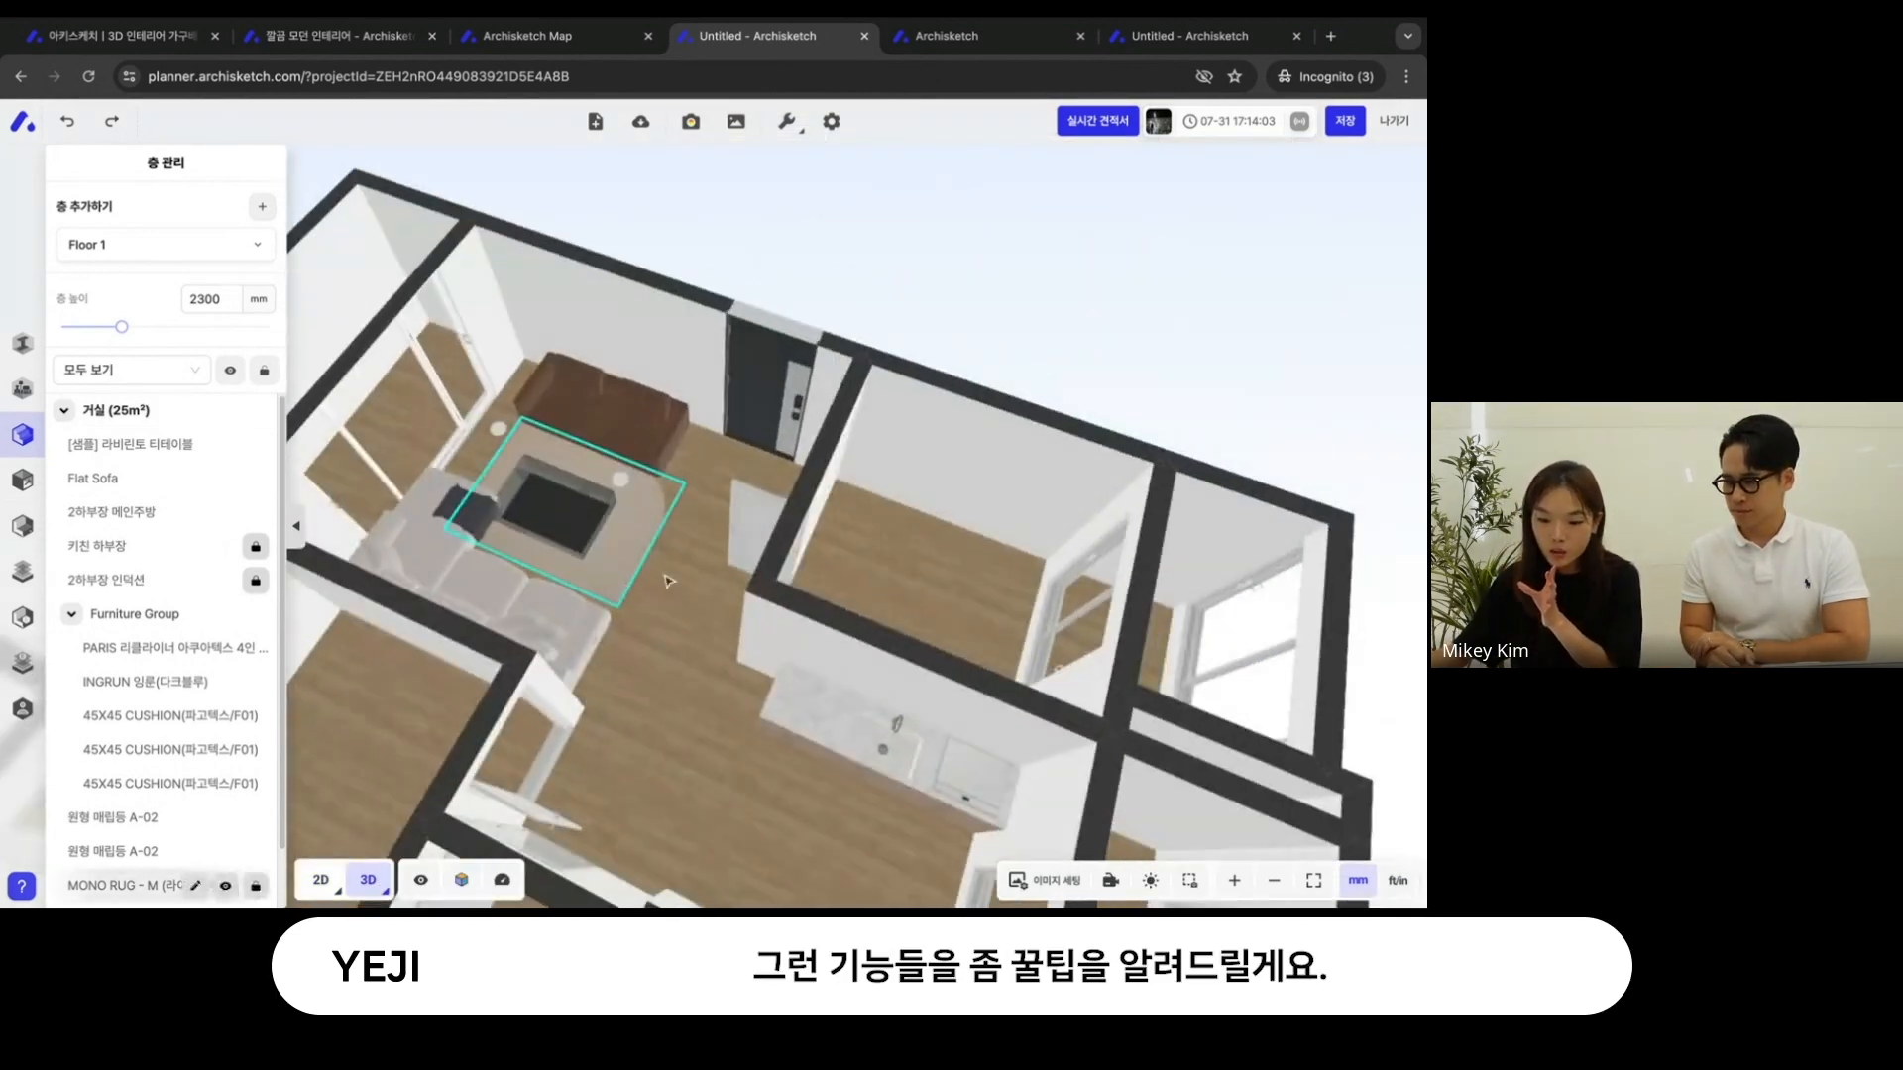
{"action": "left_click_drag", "start_coordinate": [704, 602], "coordinate": [856, 589]}
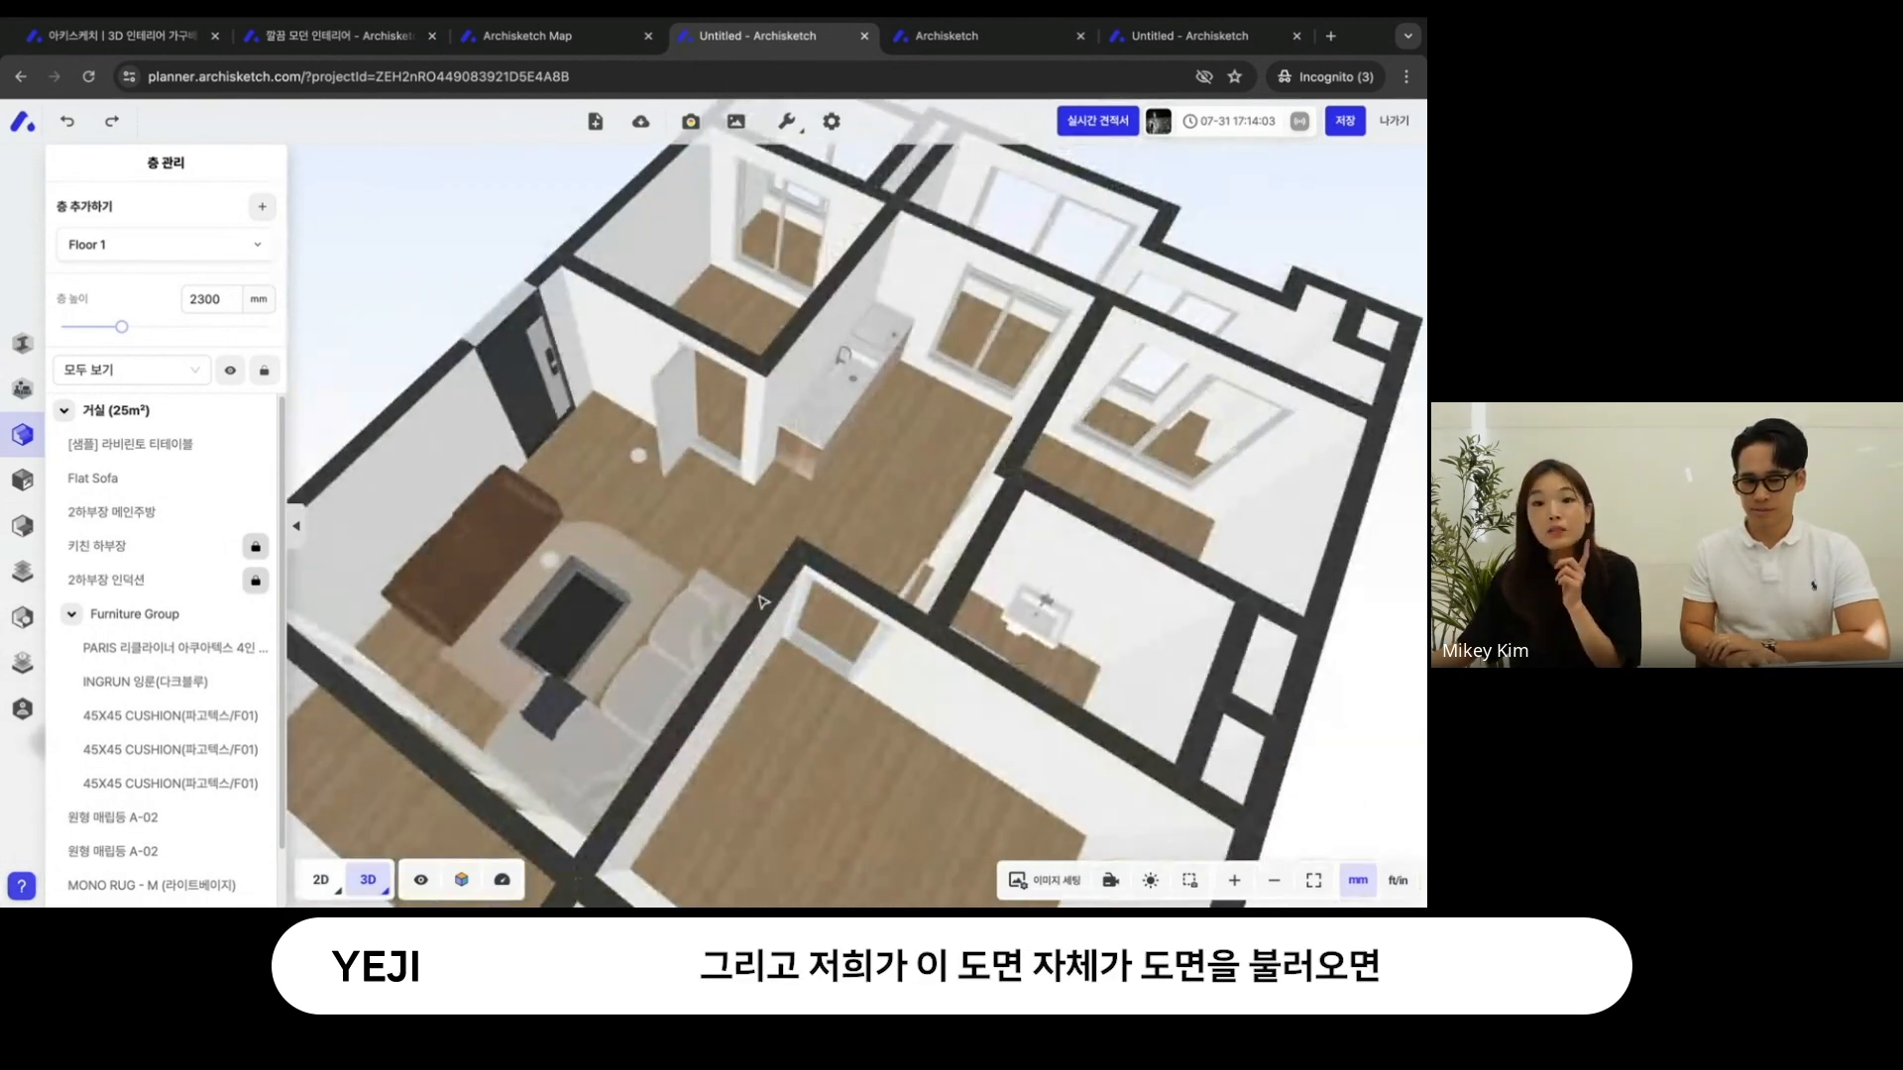
{"action": "left_click", "coordinate": [555, 796]}
{"action": "left_click_drag", "start_coordinate": [701, 664], "coordinate": [807, 506]}
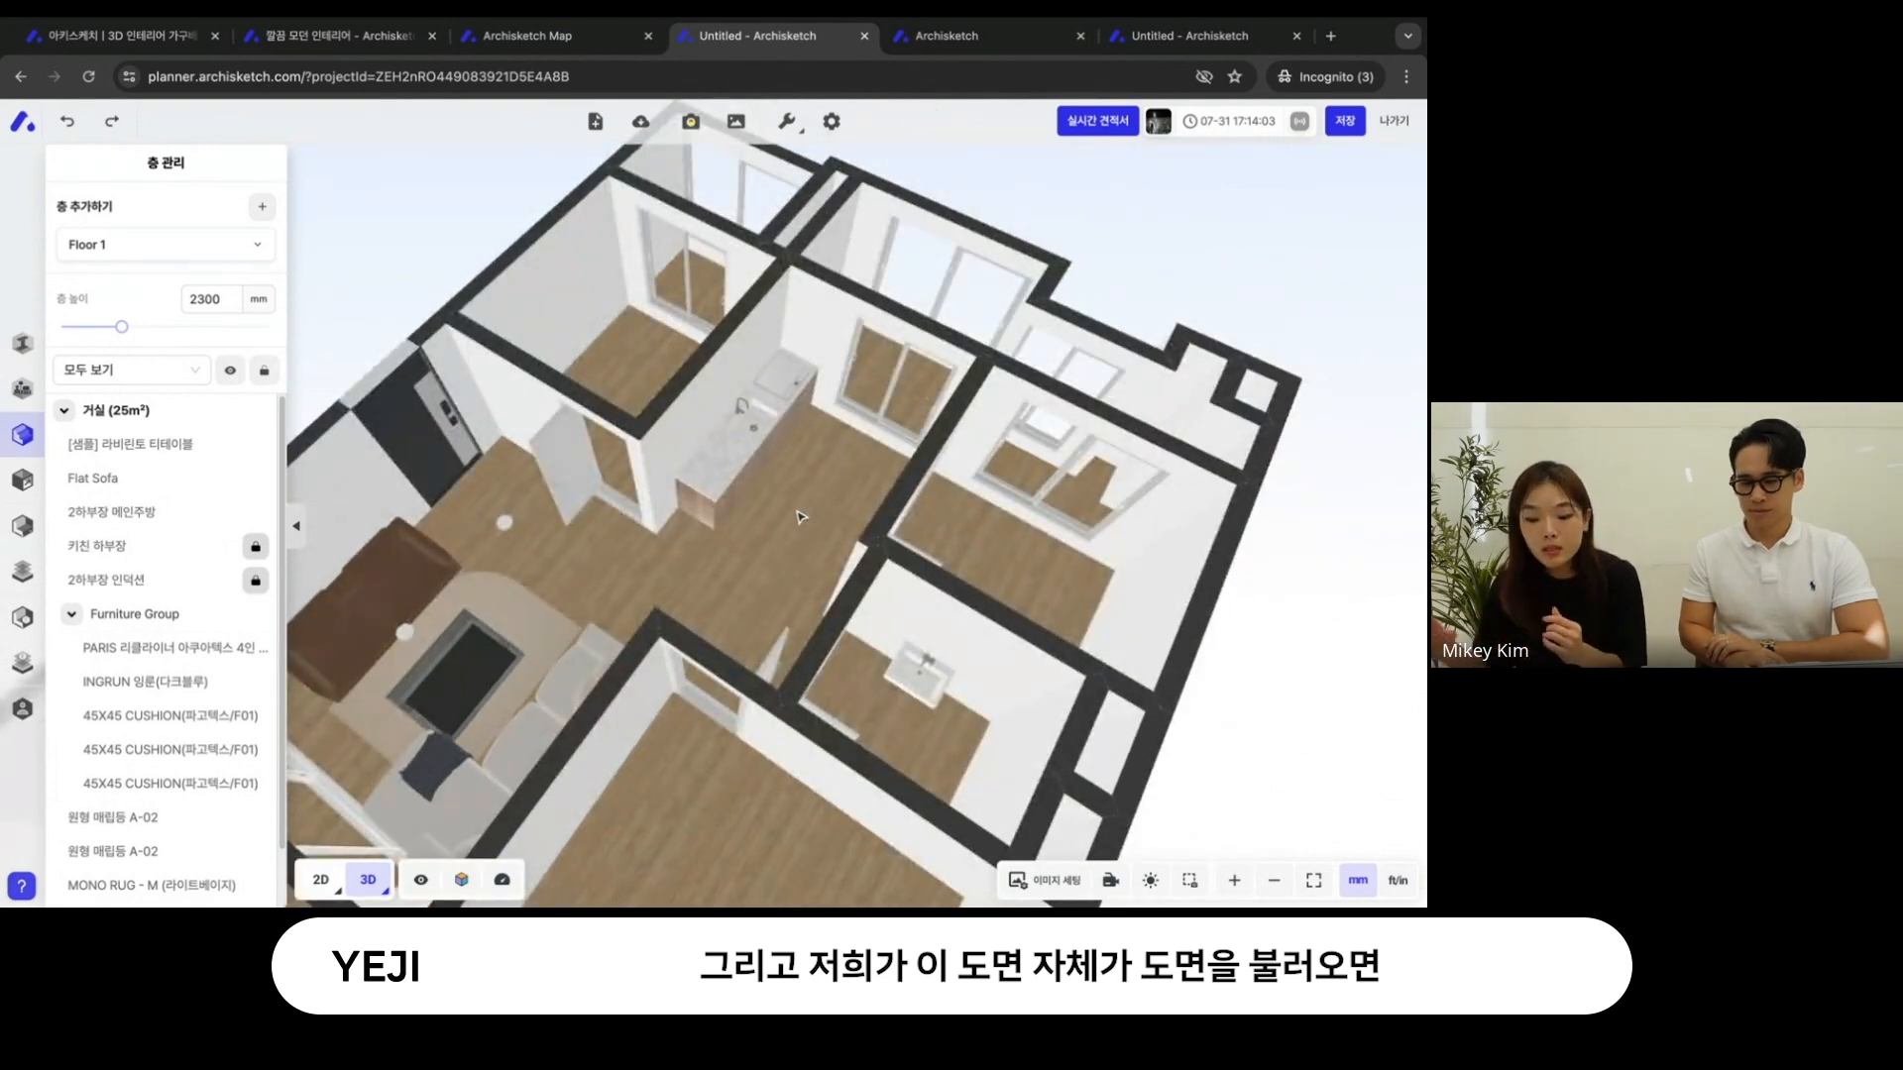
- Set the 거실 living room's room height to 3000 mm with 공간 높이 맞추기 enabled
{"action": "left_click", "coordinate": [800, 516]}
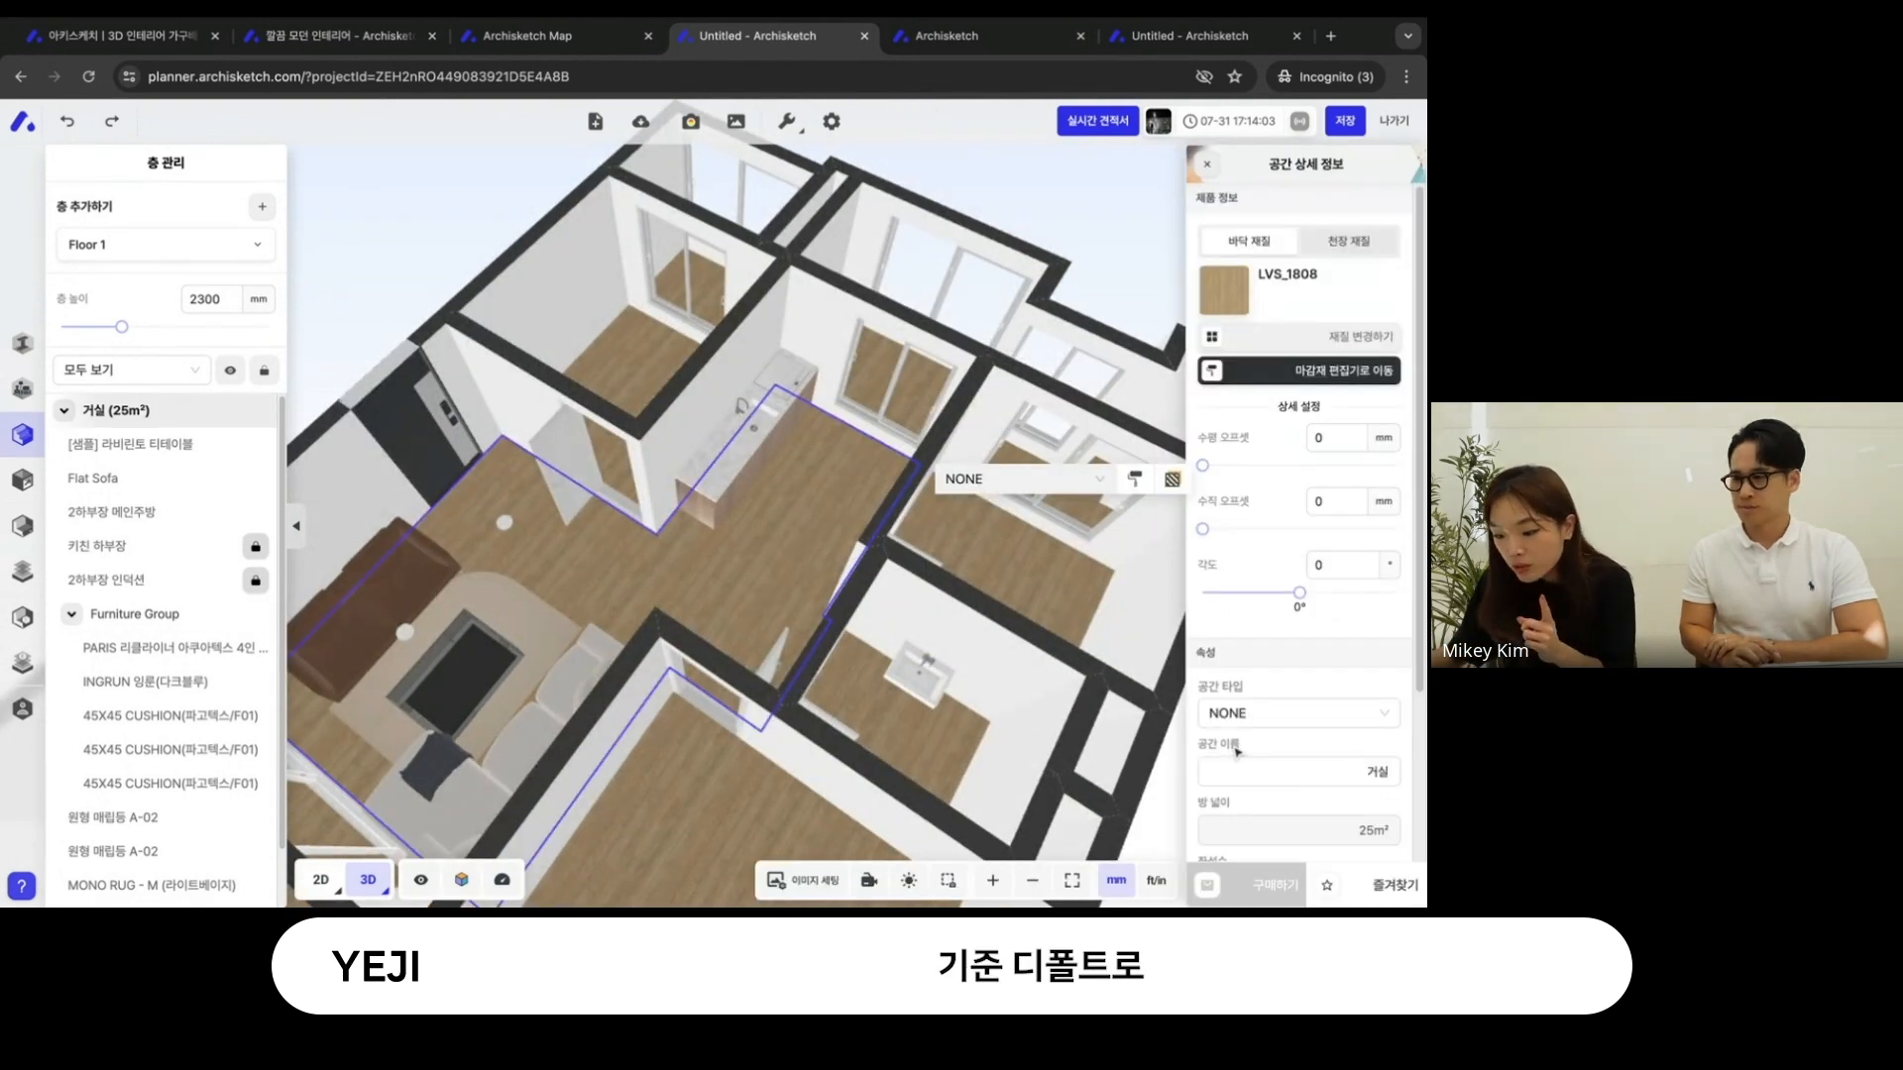
{"action": "scroll", "coordinate": [1236, 751], "scroll_direction": "down", "scroll_amount": 3}
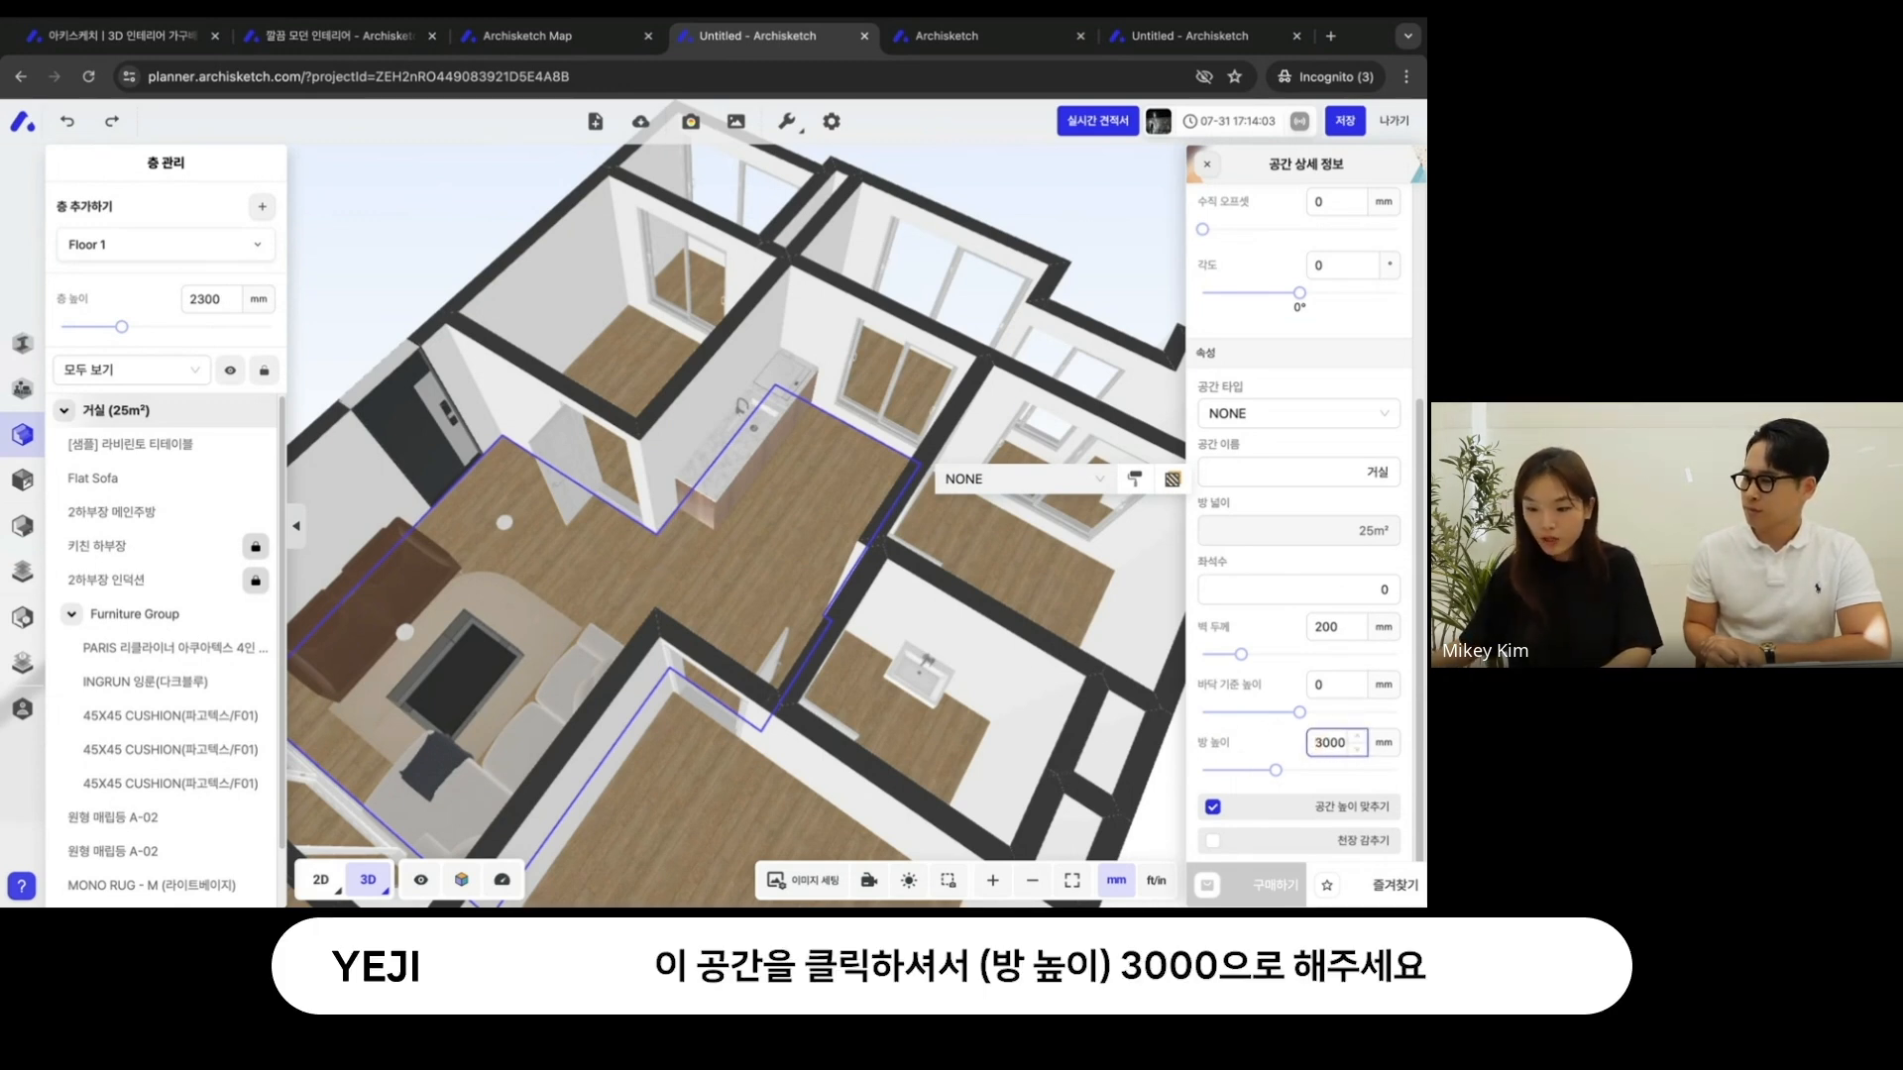
{"action": "left_click", "coordinate": [1024, 178]}
{"action": "left_click_drag", "start_coordinate": [812, 481], "coordinate": [889, 448]}
- Turn off 공간 높이 맞추기 for the living room and set its room height to 3000 mm
{"action": "left_click", "coordinate": [803, 485]}
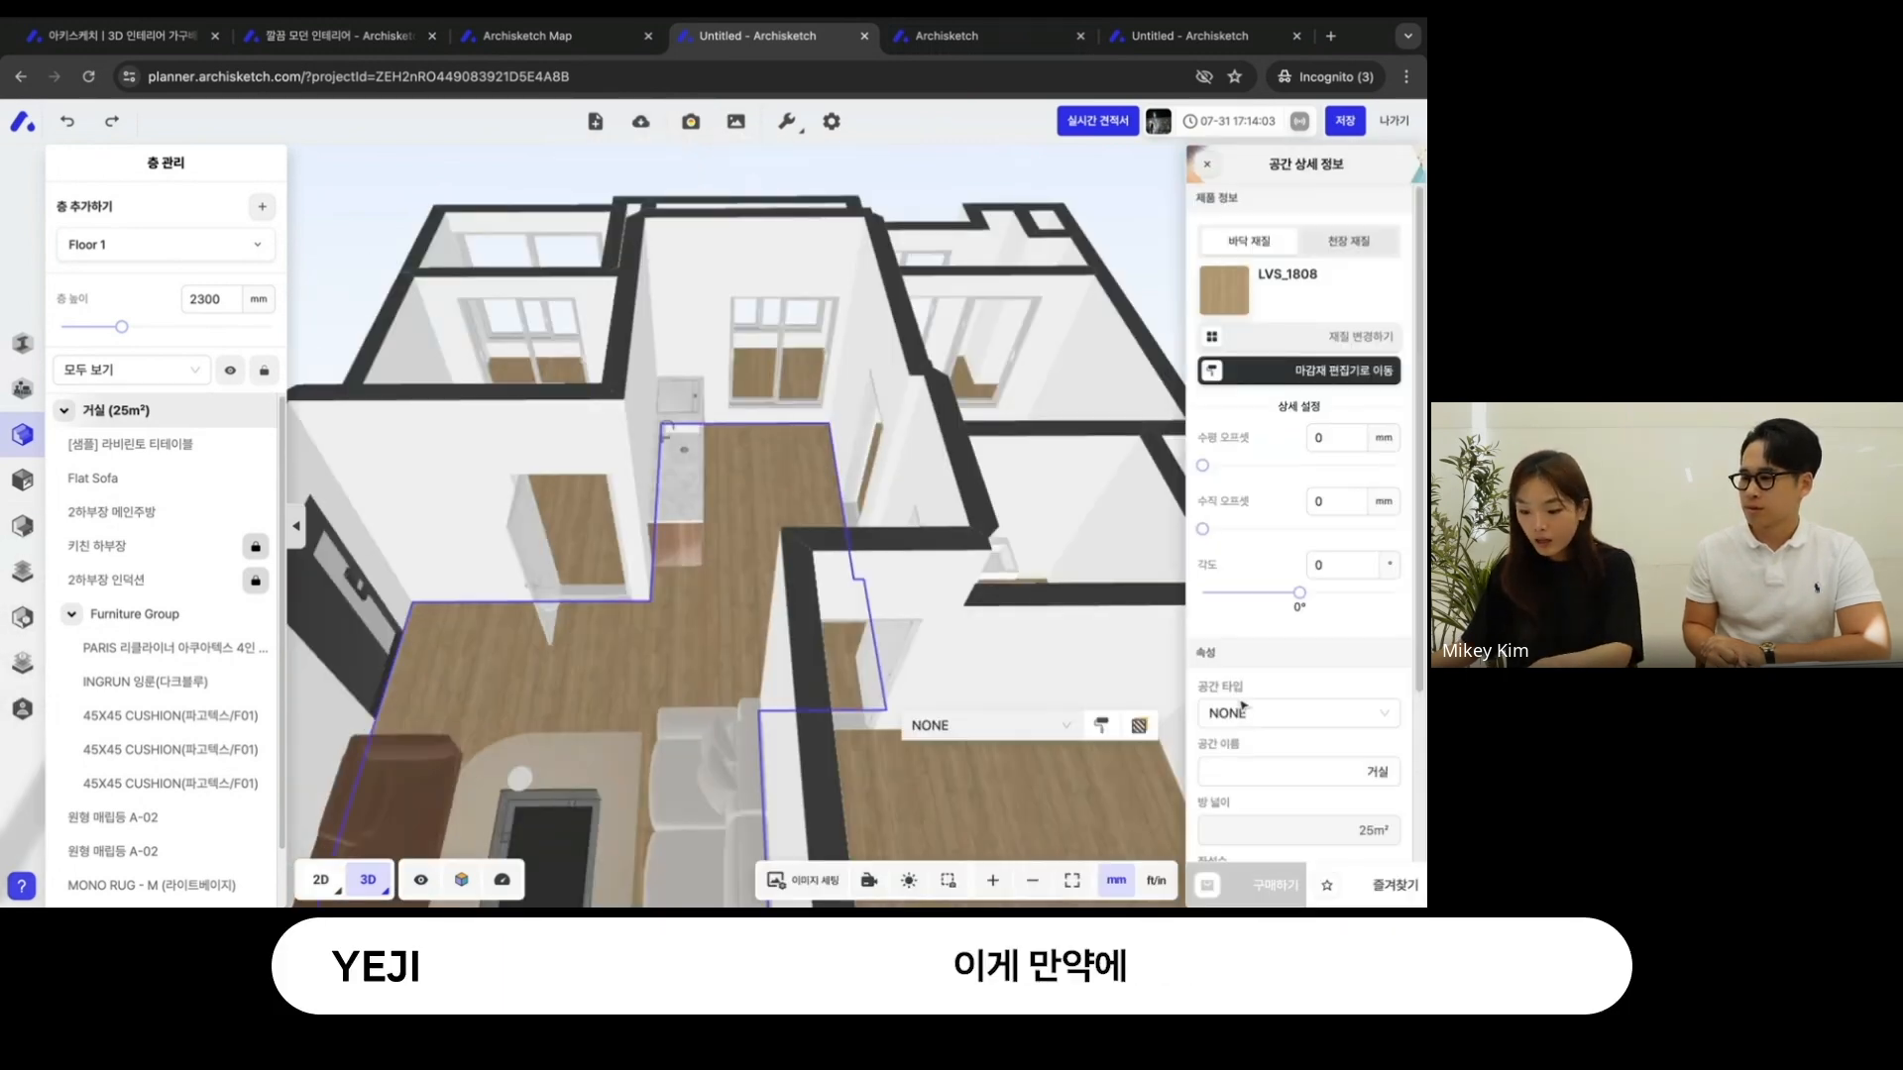
{"action": "scroll", "coordinate": [1242, 706], "scroll_direction": "down", "scroll_amount": 3}
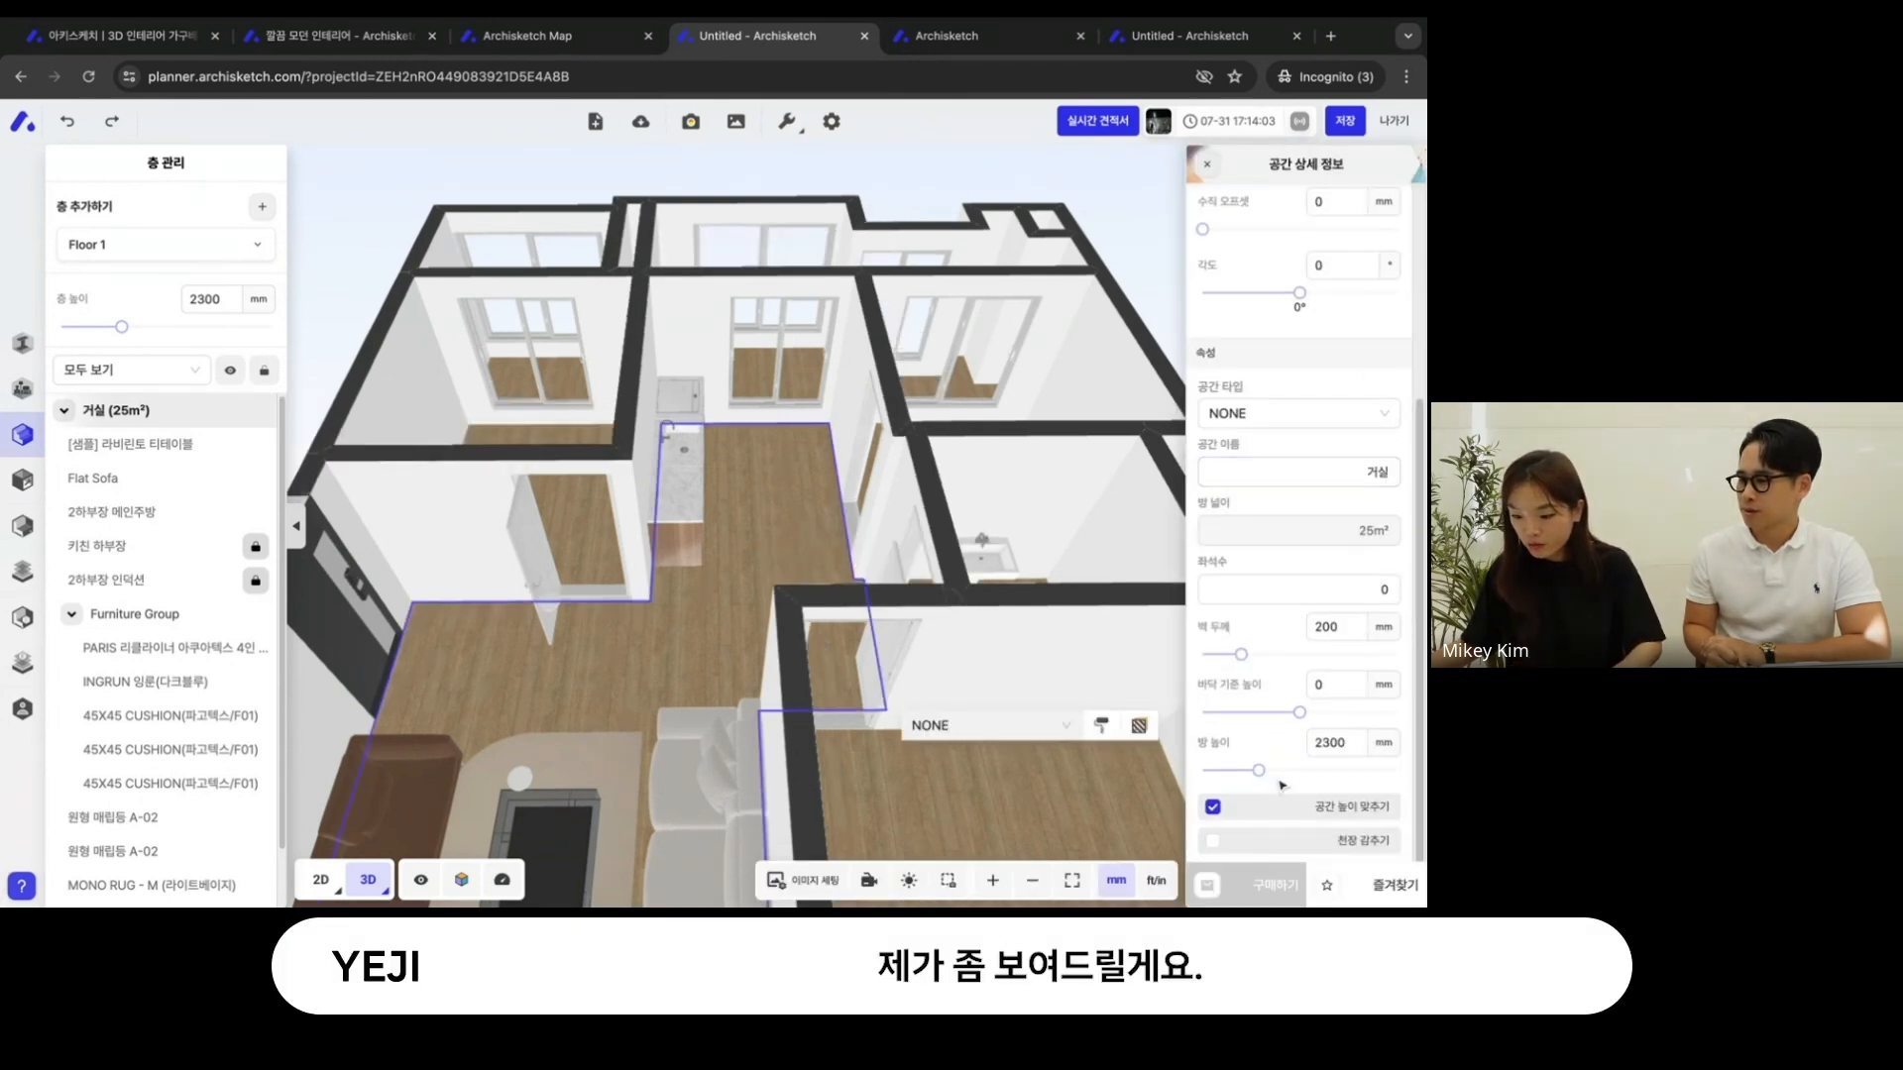
{"action": "left_click", "coordinate": [1278, 806]}
{"action": "left_click", "coordinate": [1319, 743]}
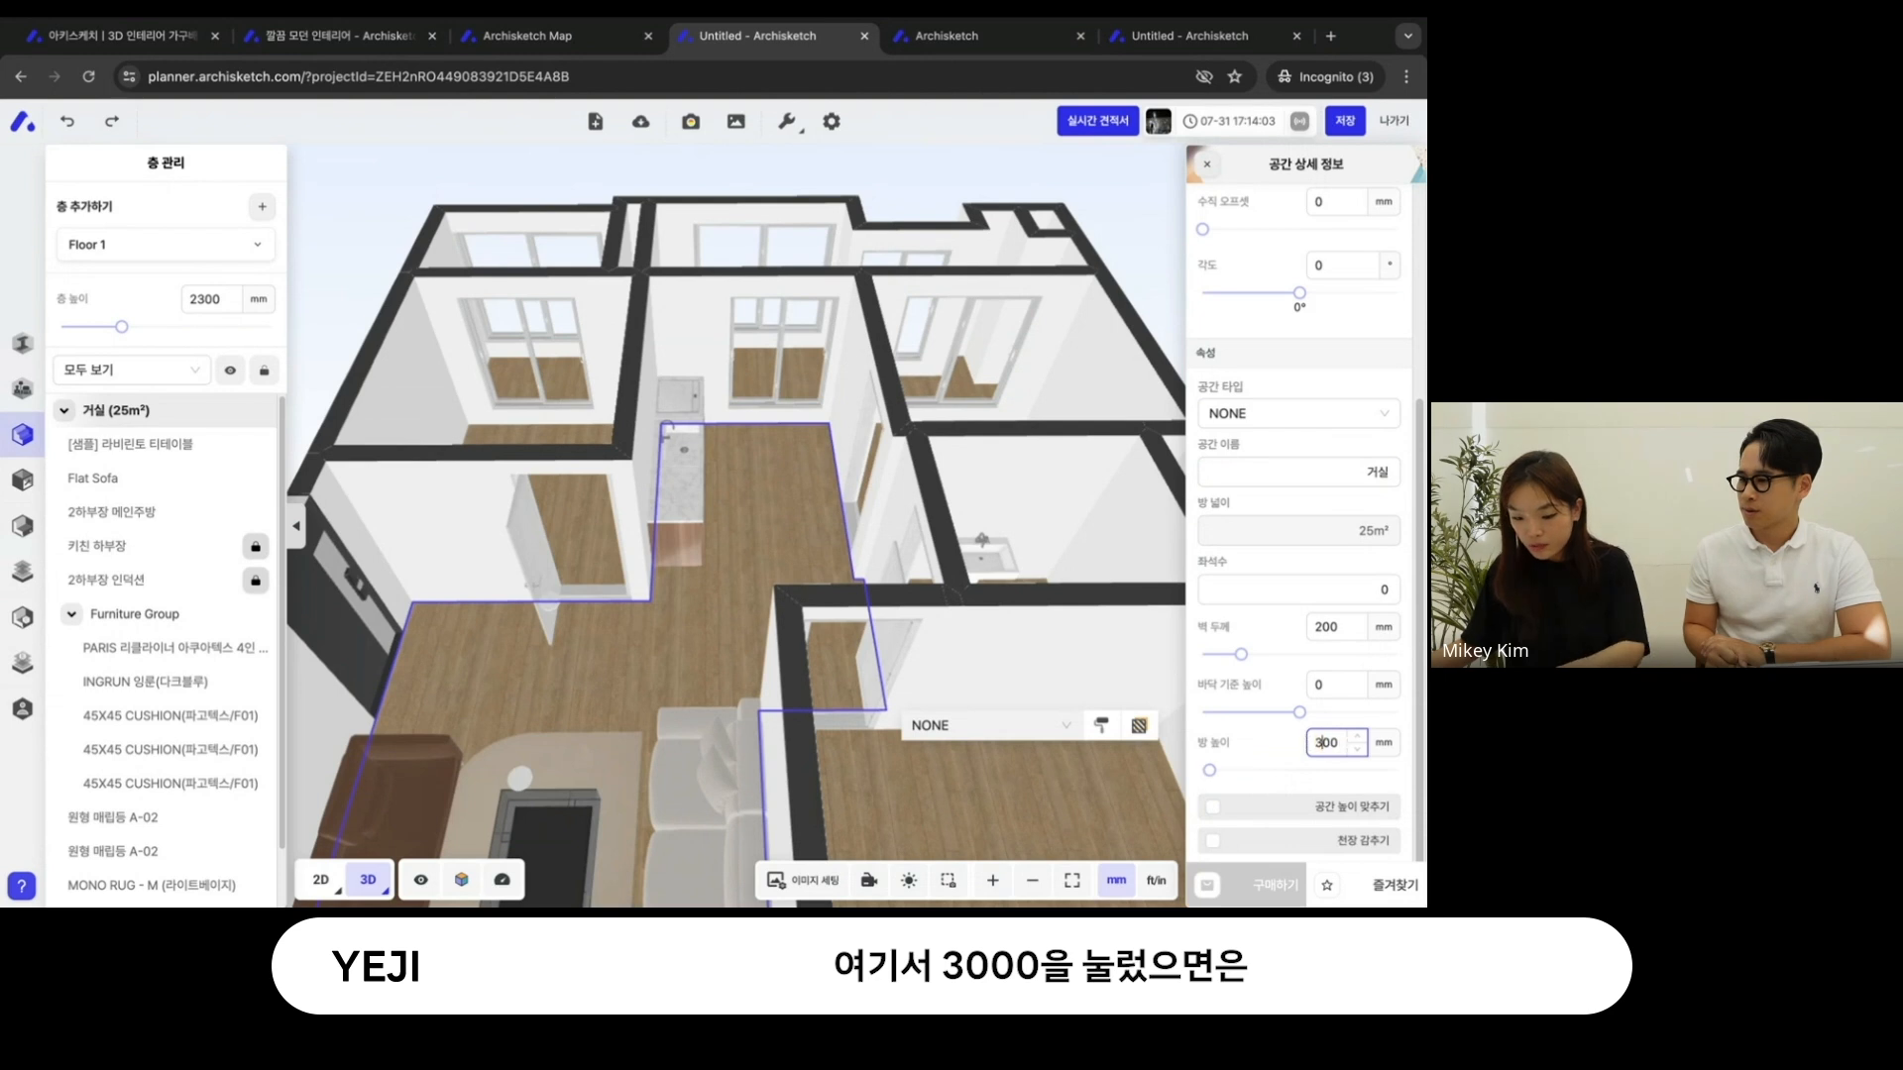
- Examine from inside the living room how its ceiling meets the tops of the walls
{"action": "left_click_drag", "start_coordinate": [882, 649], "coordinate": [841, 563]}
{"action": "scroll", "coordinate": [841, 564], "scroll_direction": "up", "scroll_amount": 8}
{"action": "scroll", "coordinate": [840, 564], "scroll_direction": "up", "scroll_amount": 2}
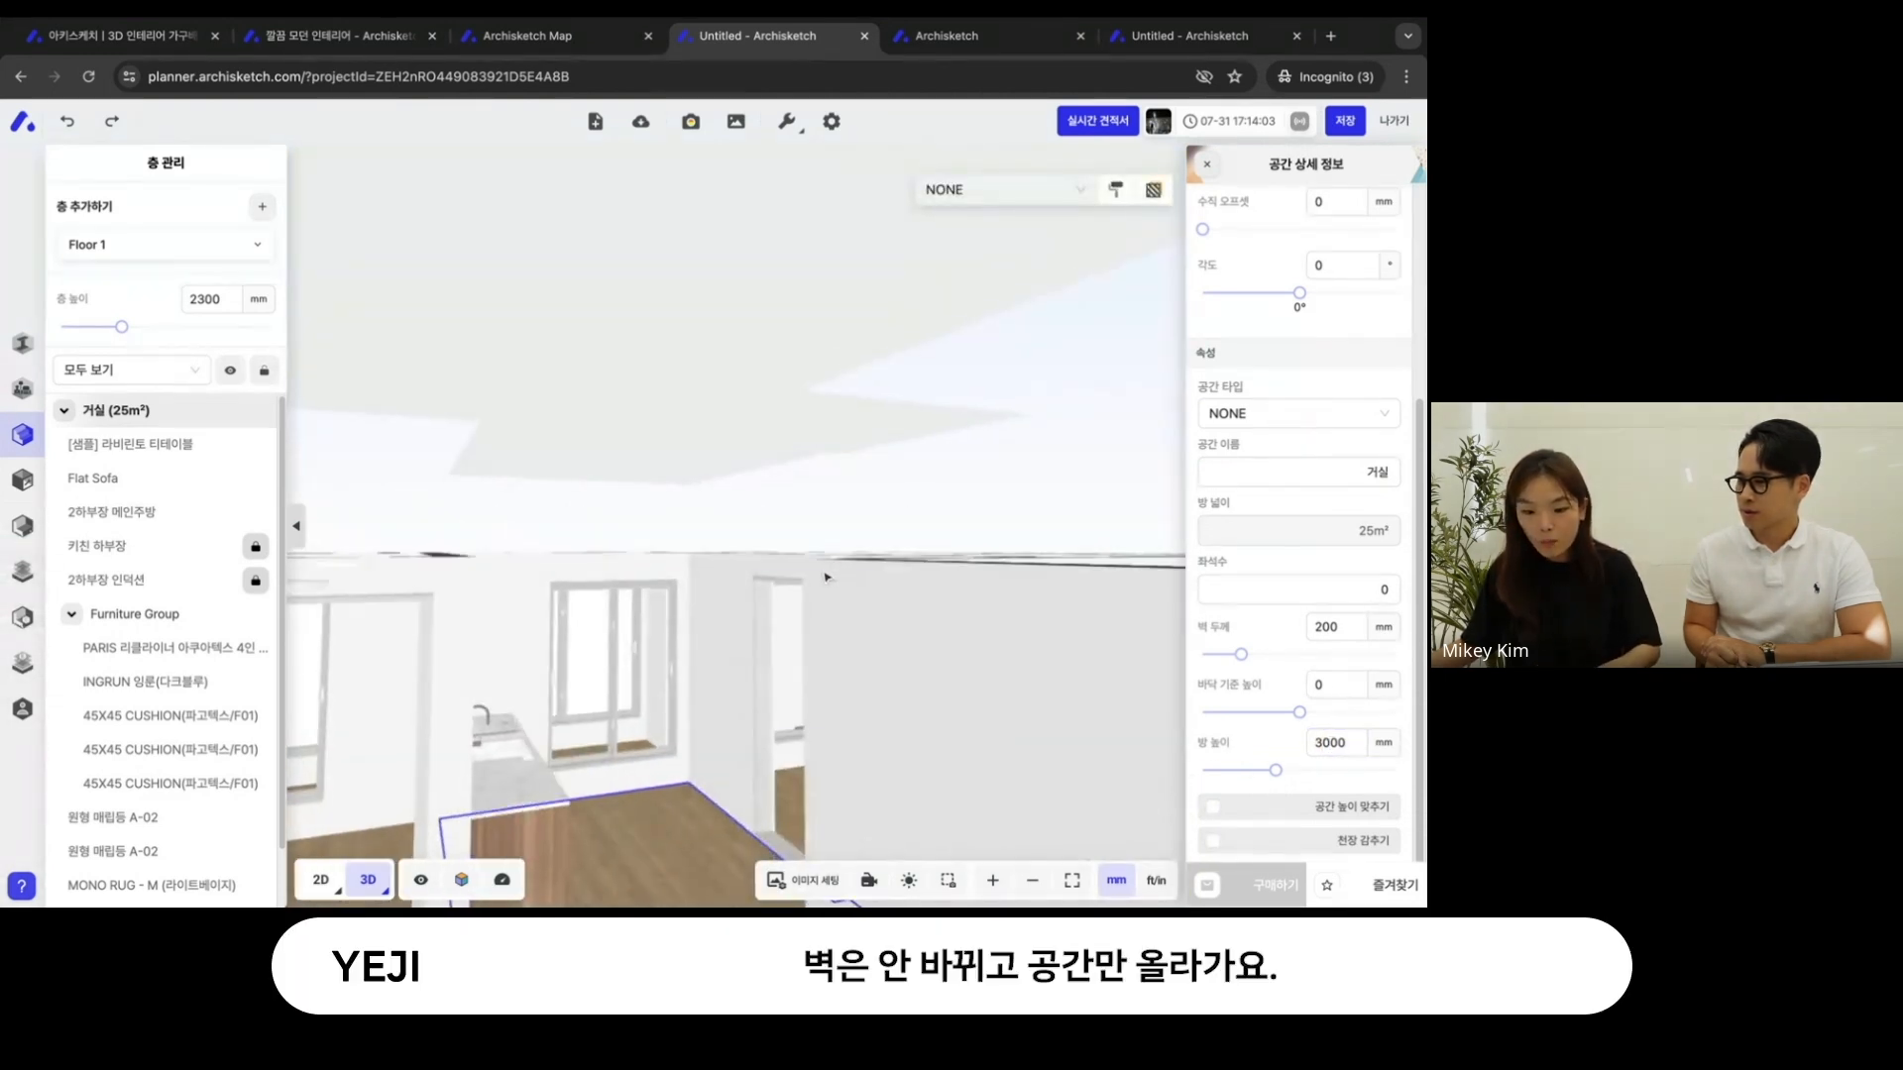
{"action": "right_click_drag", "start_coordinate": [758, 634], "coordinate": [786, 578]}
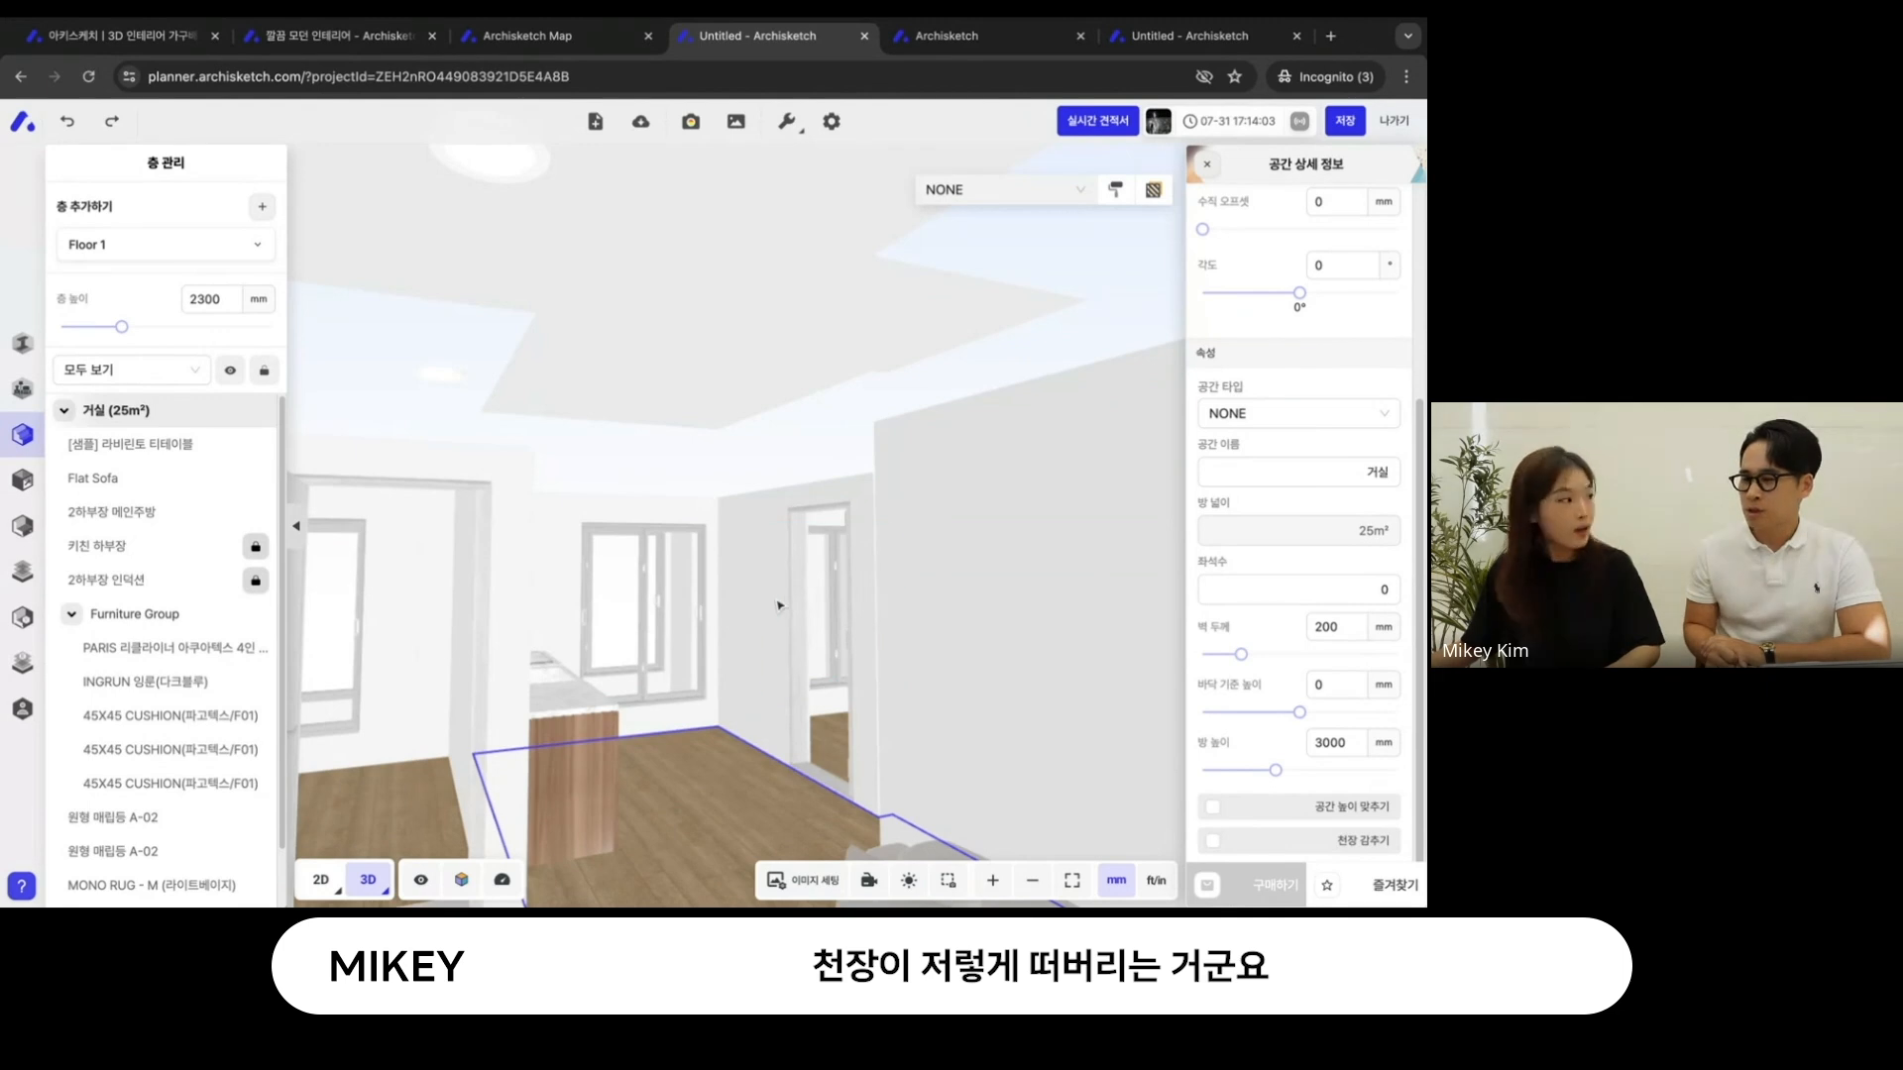
{"action": "left_click_drag", "start_coordinate": [782, 570], "coordinate": [715, 652]}
{"action": "right_click_drag", "start_coordinate": [715, 652], "coordinate": [837, 478]}
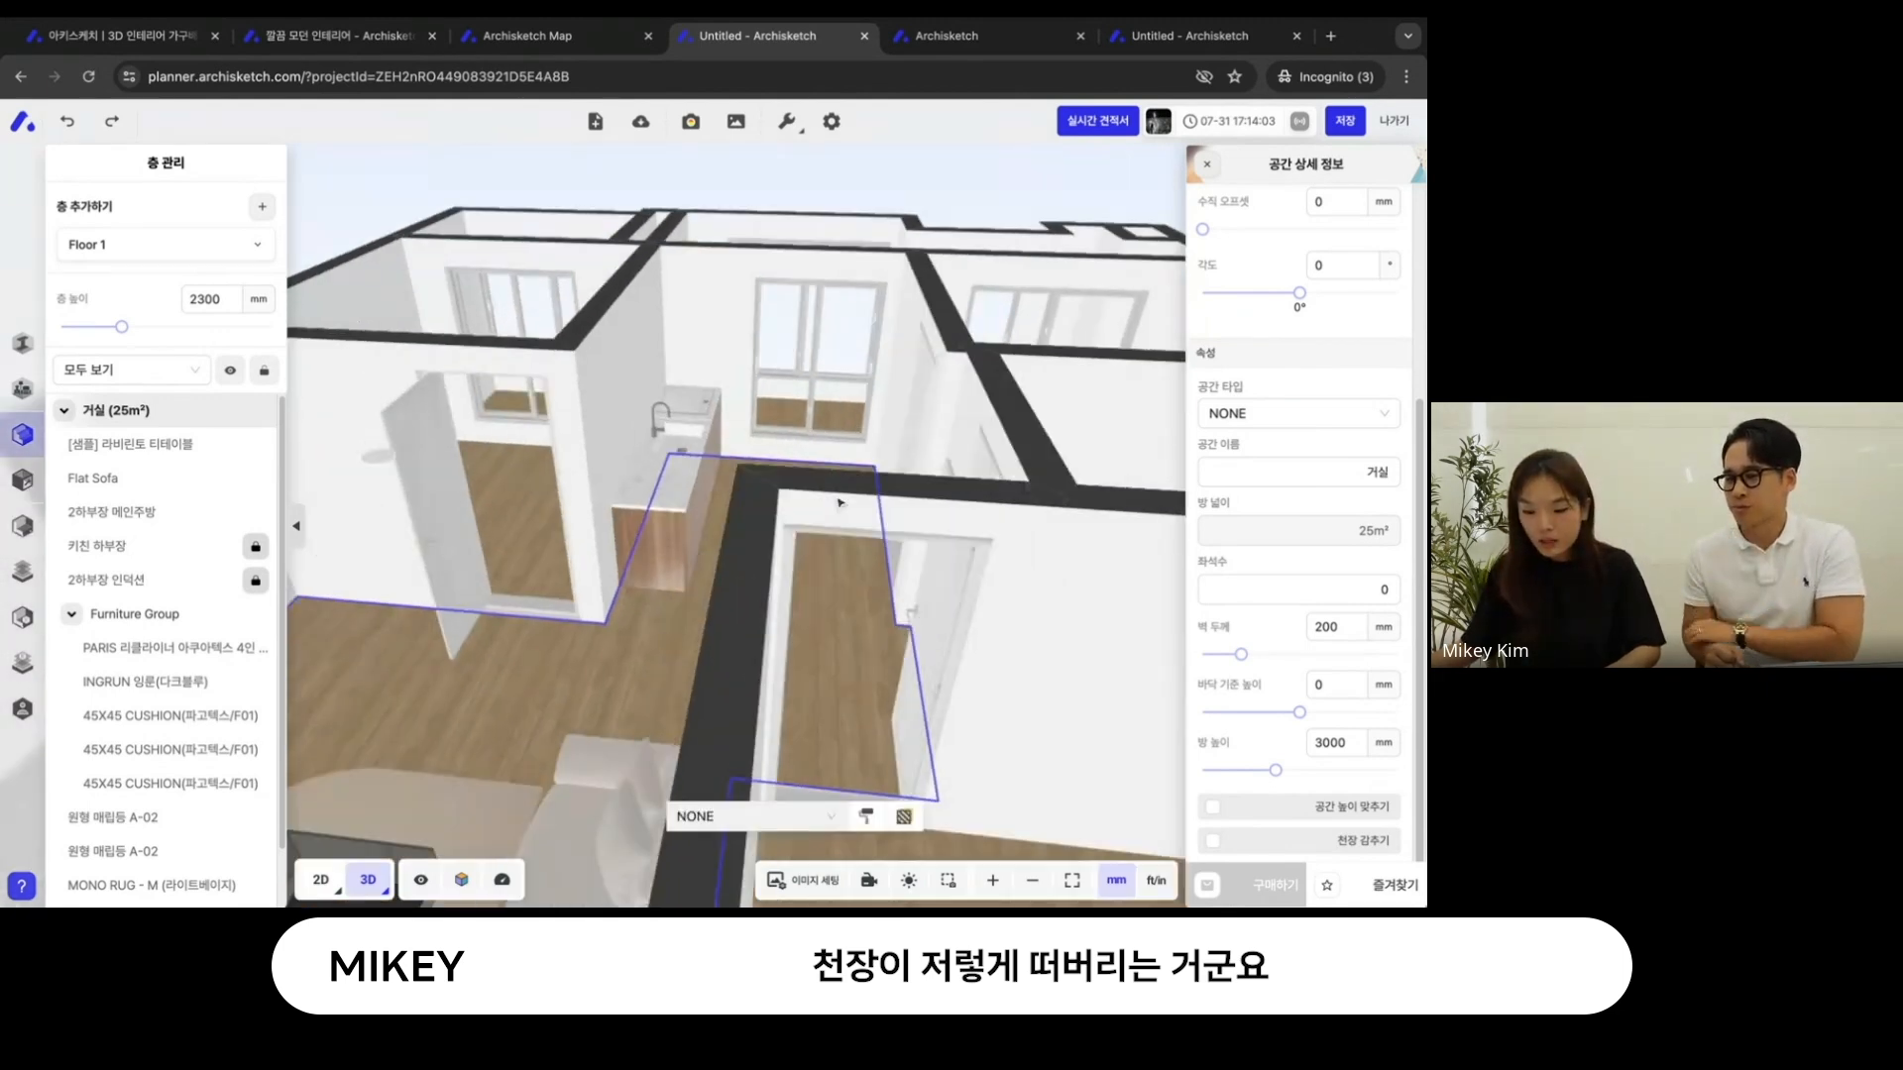
{"action": "left_click_drag", "start_coordinate": [836, 477], "coordinate": [743, 569]}
{"action": "right_click_drag", "start_coordinate": [743, 569], "coordinate": [793, 522]}
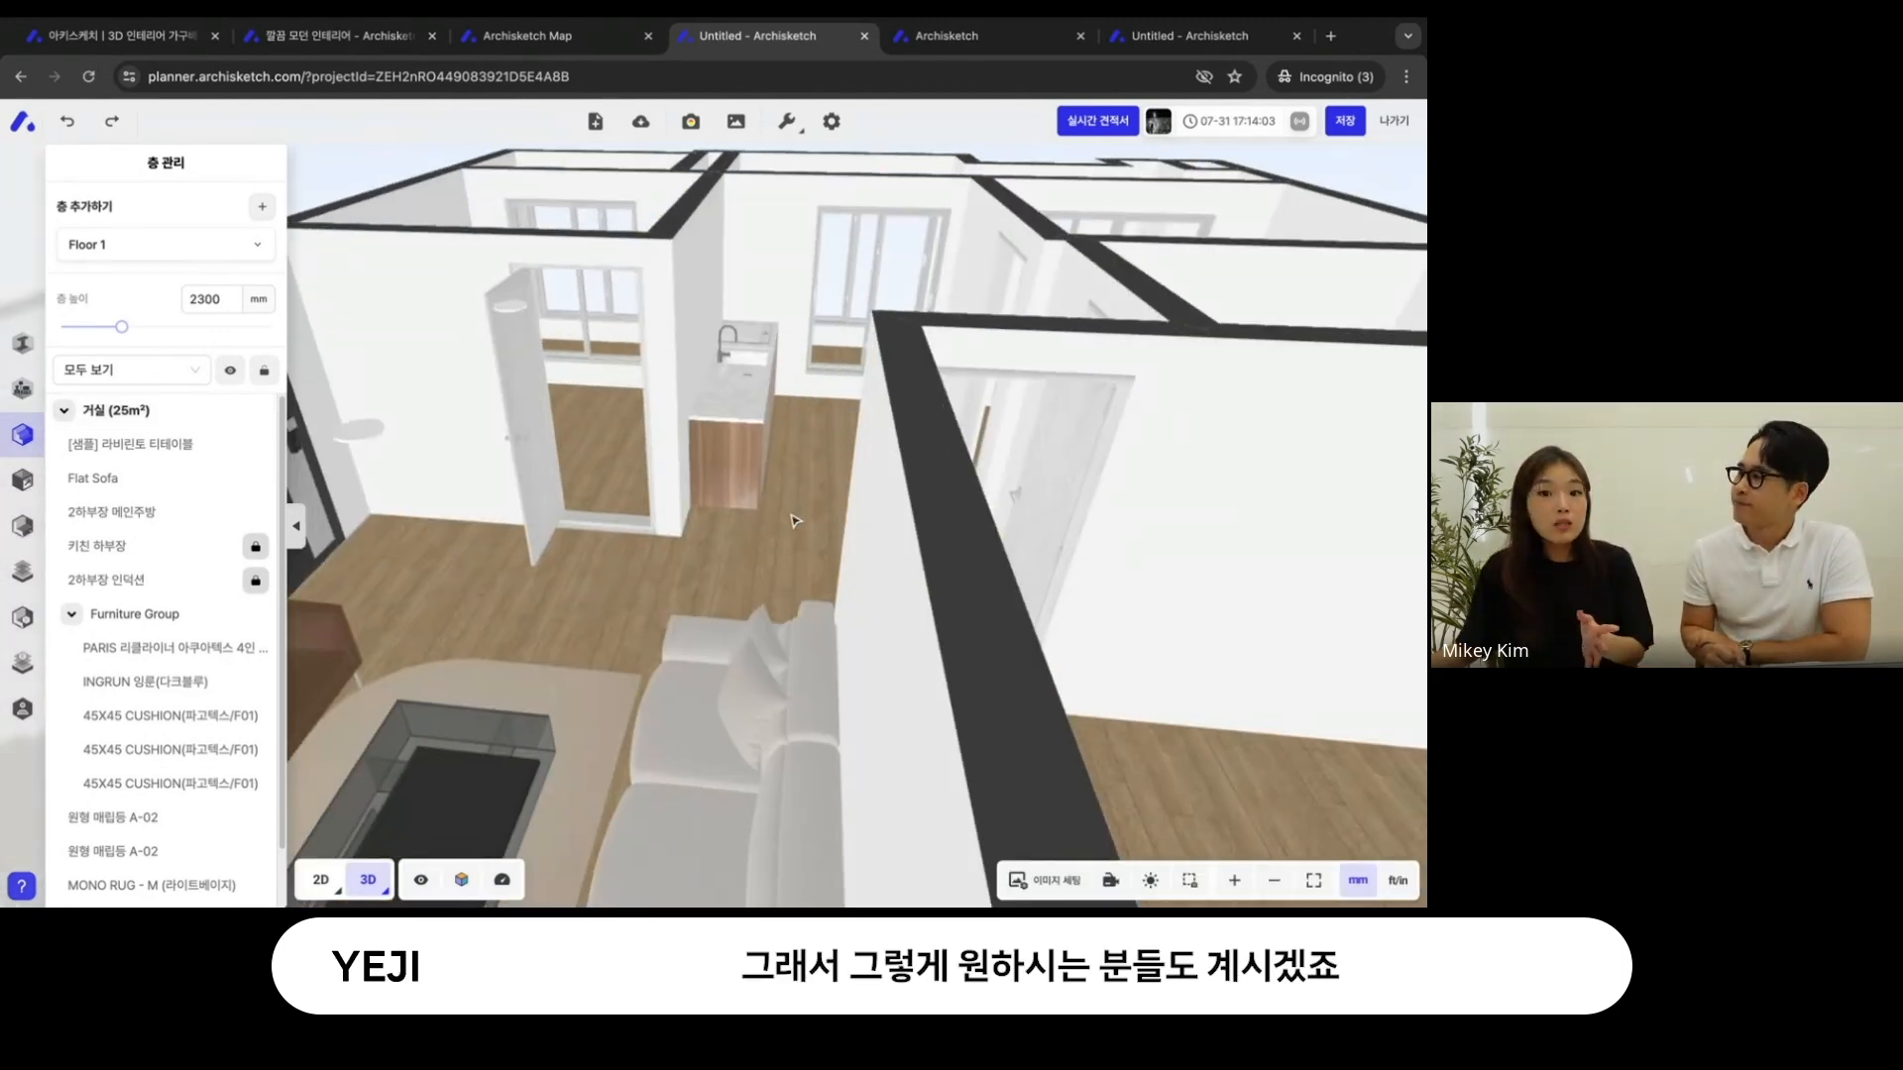
- Hide the living room's ceiling with the 천장 감추기 option and view the room from inside
{"action": "left_click", "coordinate": [785, 530]}
{"action": "scroll", "coordinate": [1291, 705], "scroll_direction": "down", "scroll_amount": 4}
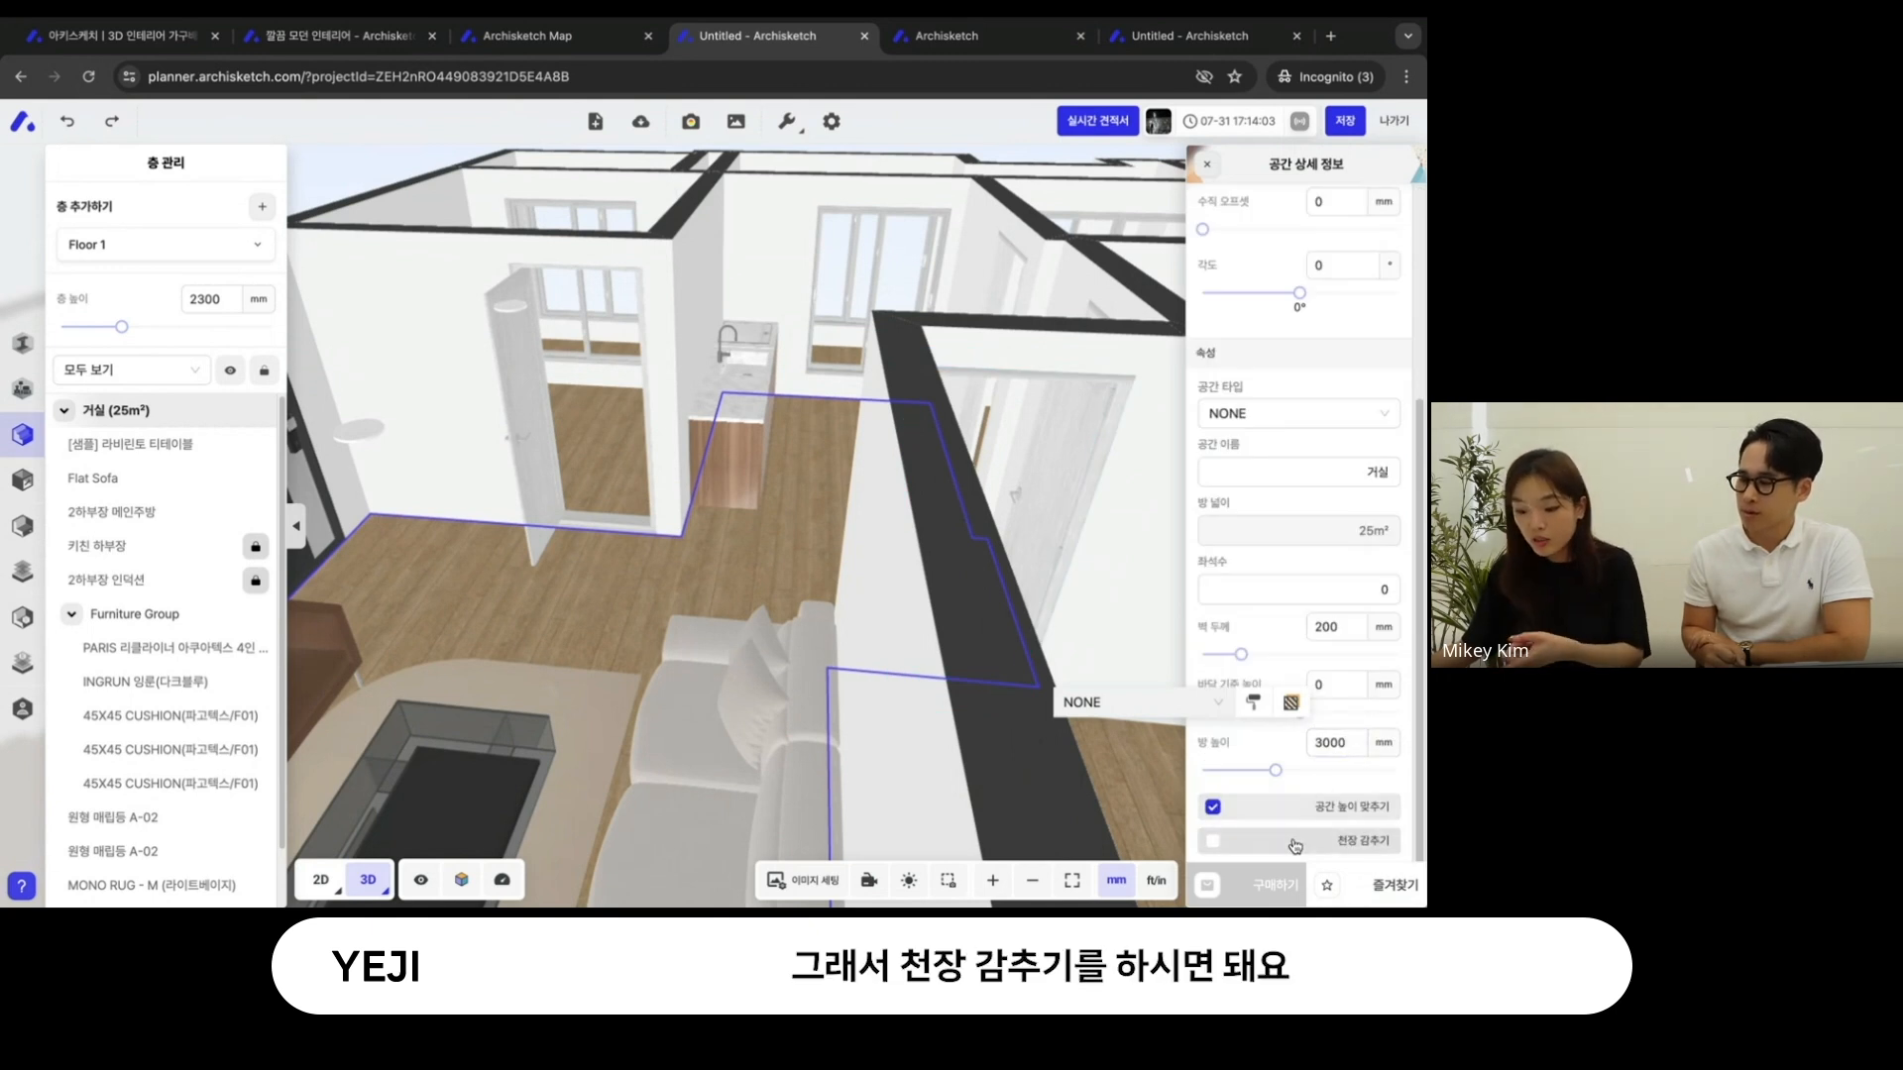
{"action": "left_click", "coordinate": [1213, 842]}
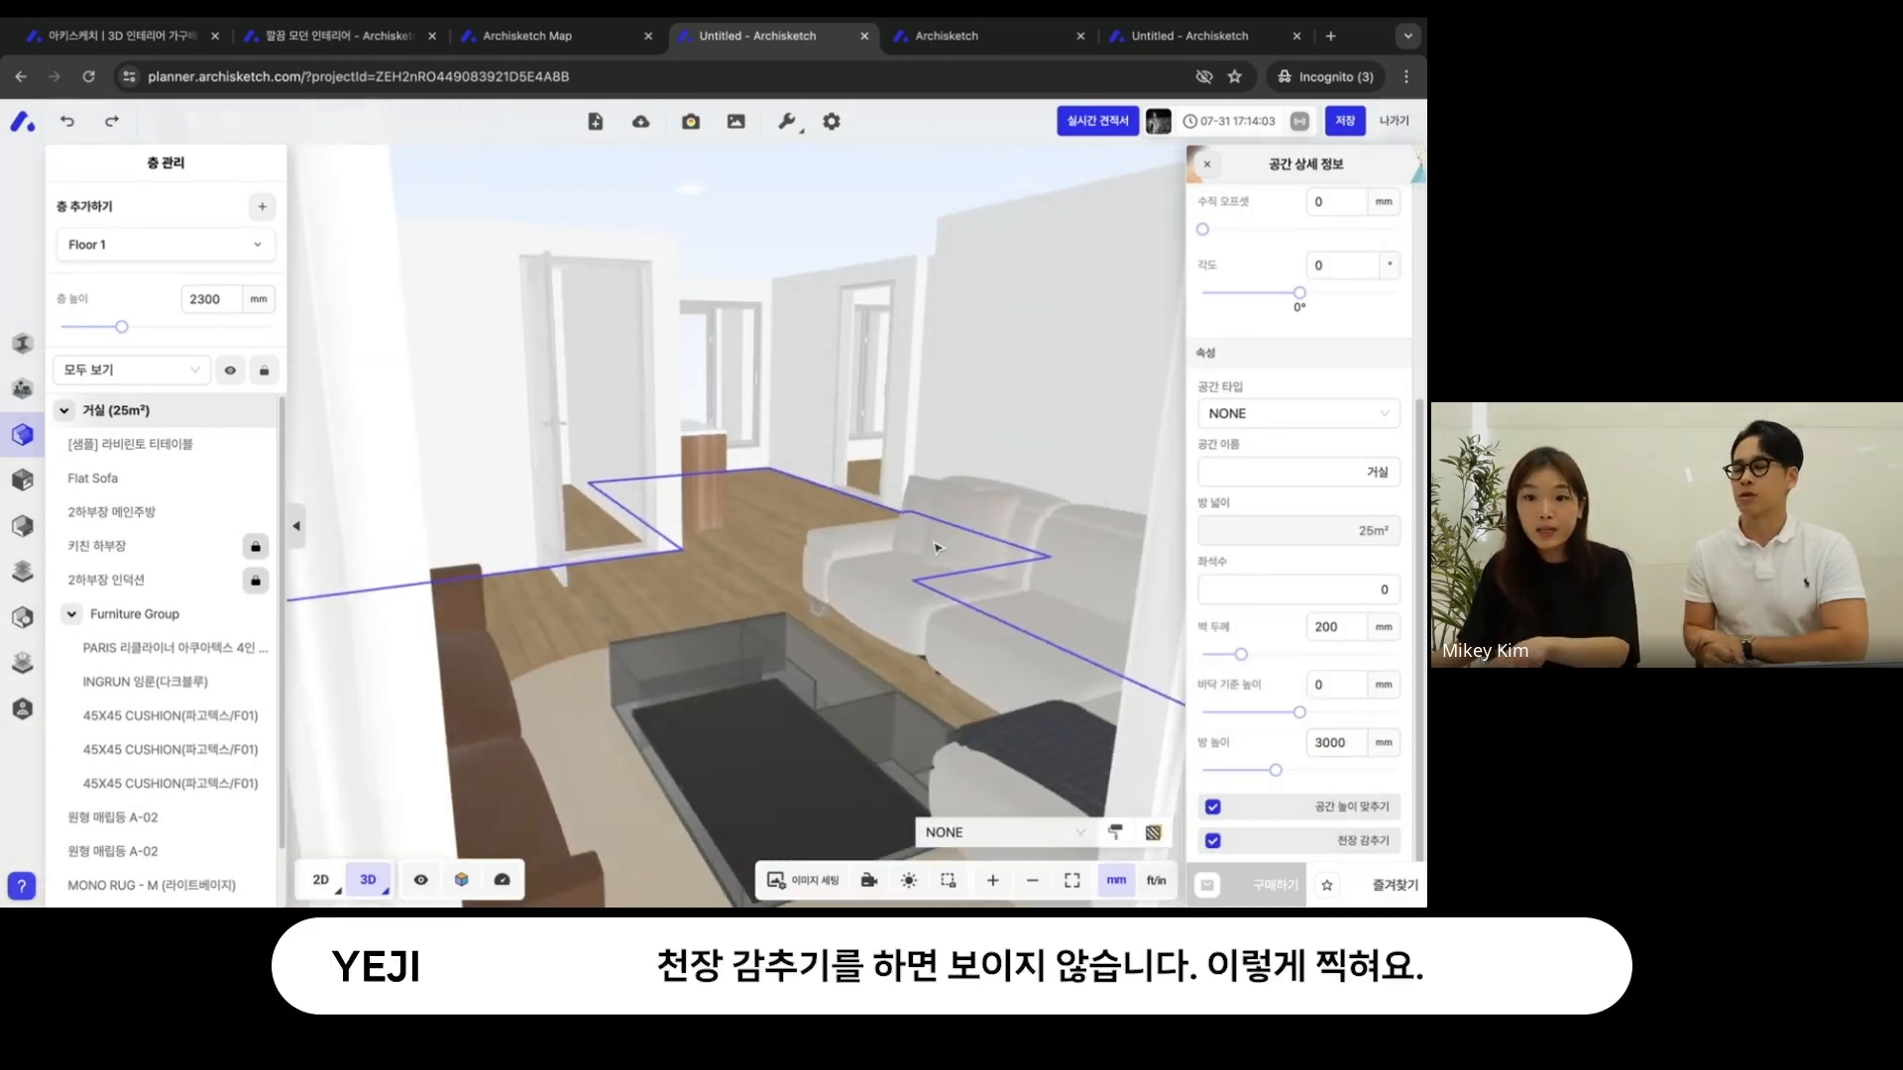
{"action": "left_click_drag", "start_coordinate": [936, 548], "coordinate": [871, 667]}
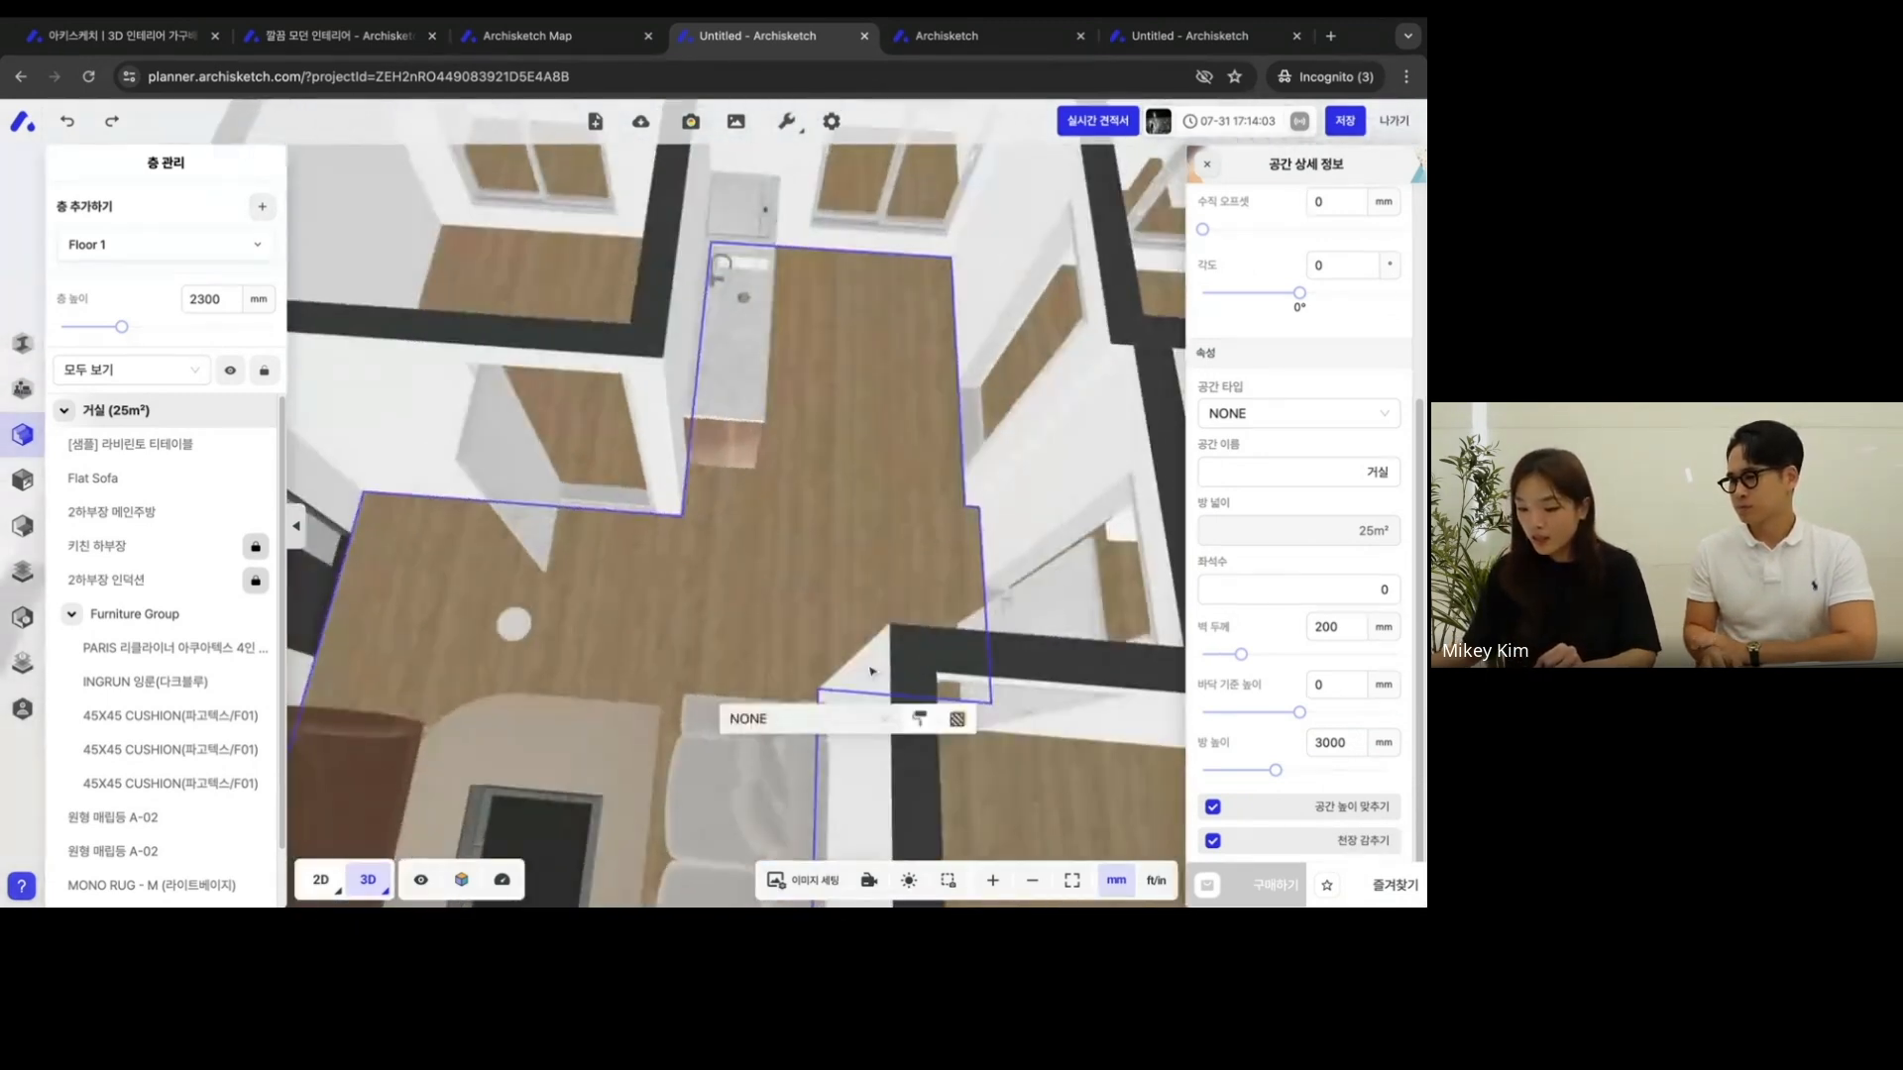
- Turn off 천장 감추기 and apply 공간 높이 맞추기 to match the walls to the living room's 3000 mm height
{"action": "left_click", "coordinate": [1298, 840]}
{"action": "left_click", "coordinate": [1305, 806]}
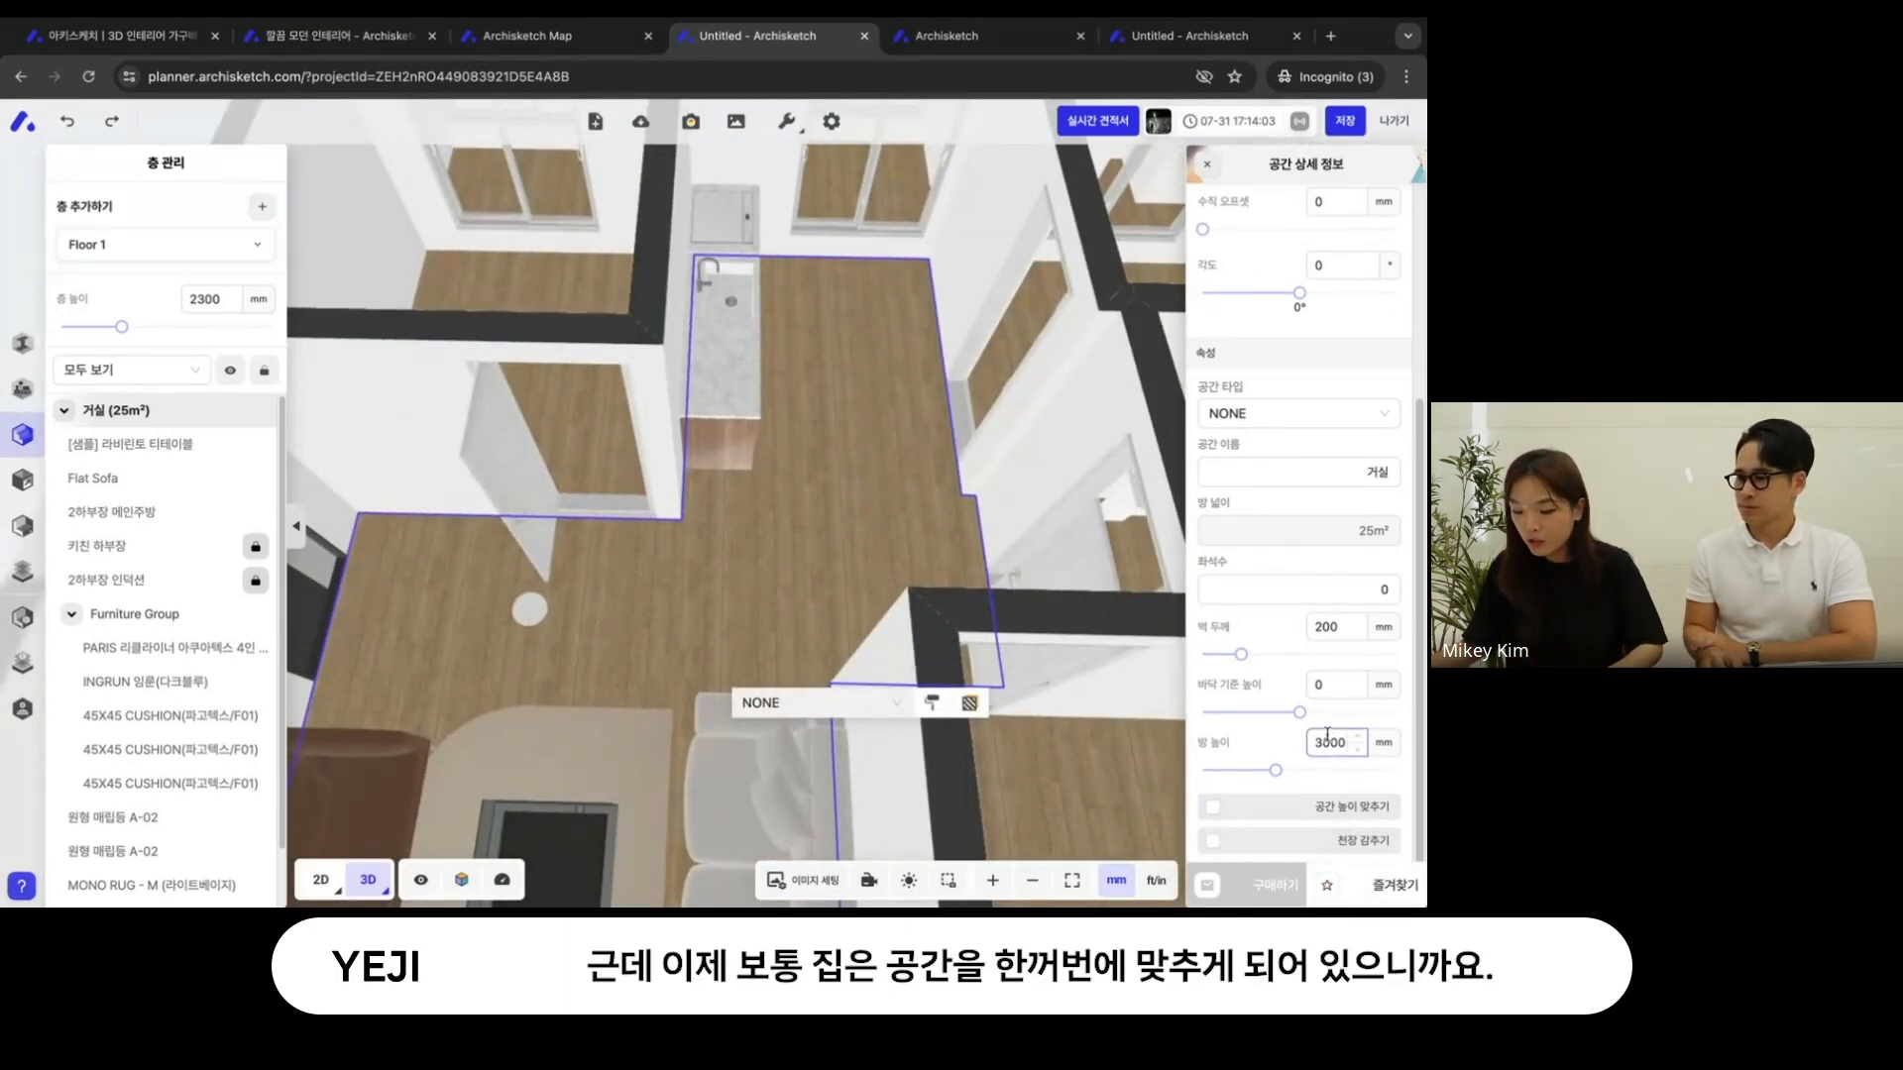
{"action": "left_click", "coordinate": [1314, 810]}
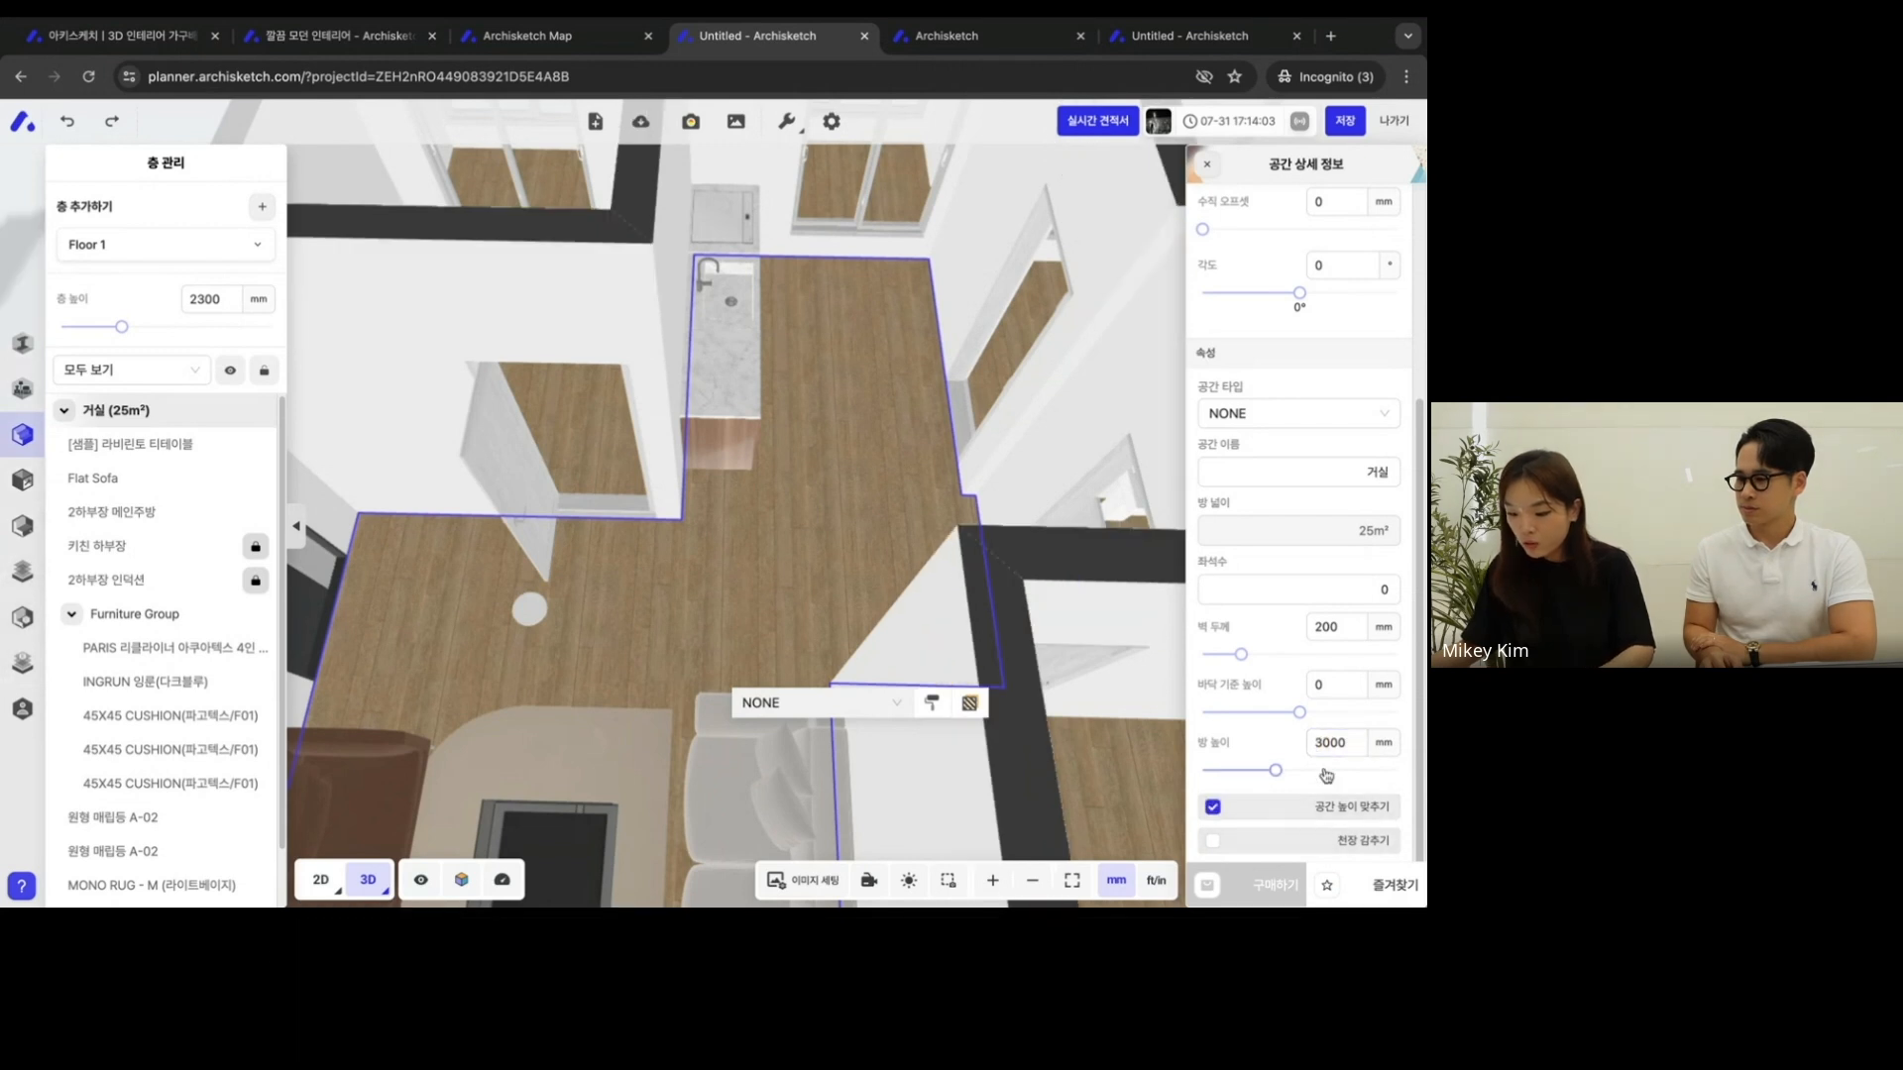
{"action": "left_click_drag", "start_coordinate": [776, 596], "coordinate": [825, 532]}
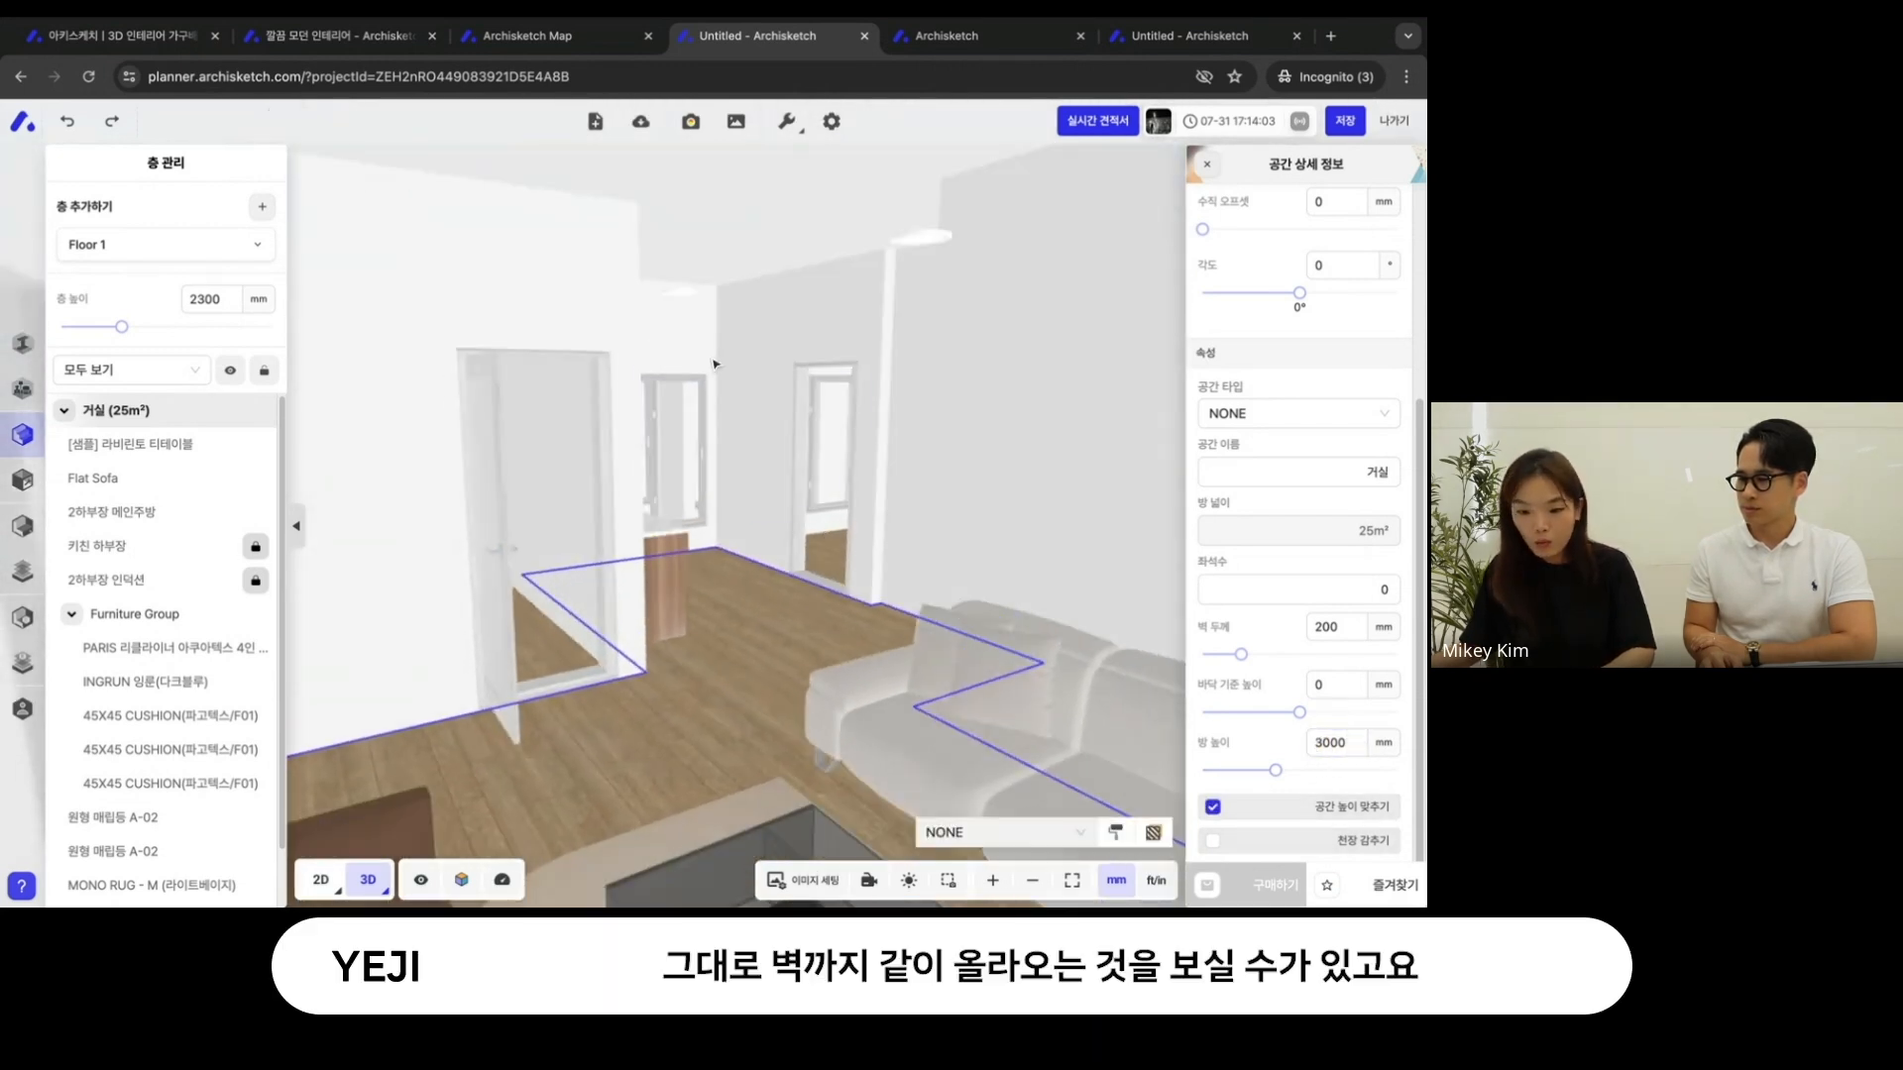
{"action": "left_click_drag", "start_coordinate": [835, 664], "coordinate": [763, 654]}
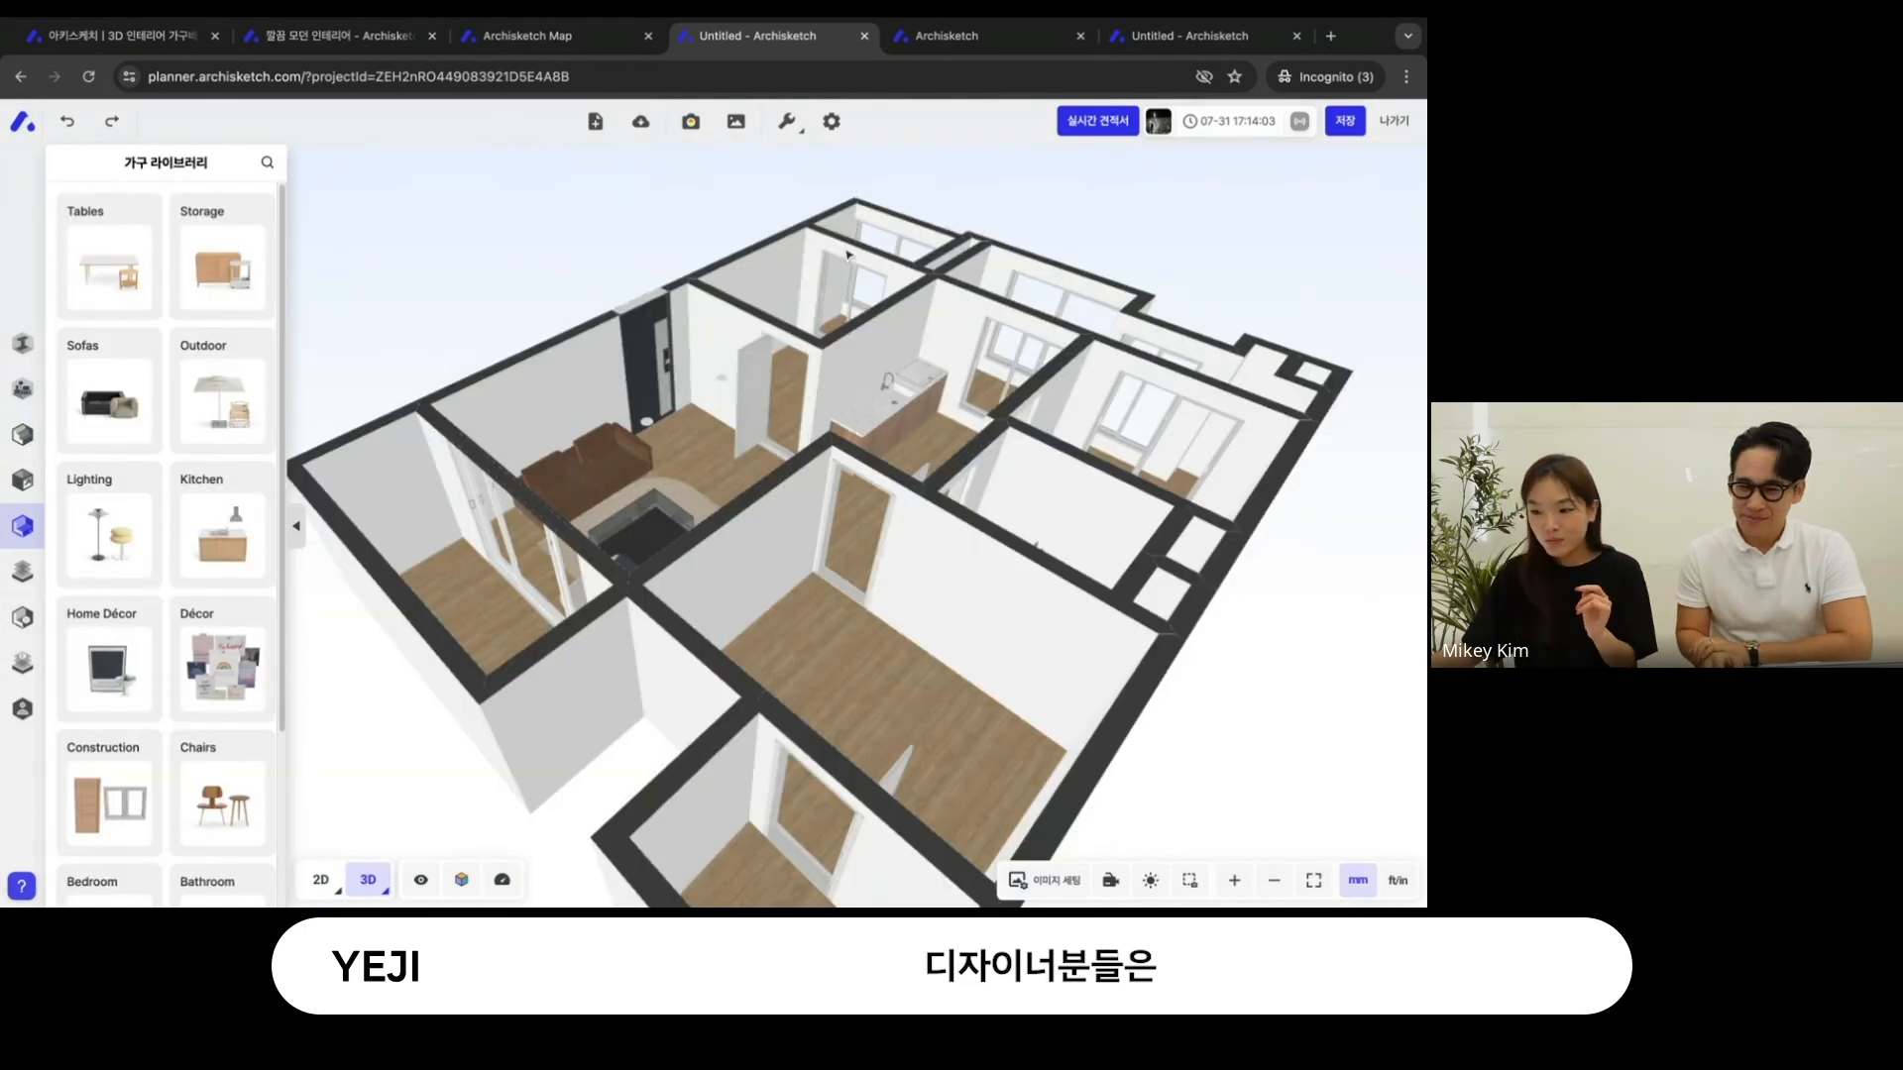
- Switch to the 깔끔 모던 인테리어 project and display its floor plan in 3D
{"action": "left_click", "coordinate": [340, 44]}
{"action": "mouse_move", "coordinate": [380, 890]}
{"action": "left_click", "coordinate": [379, 890]}
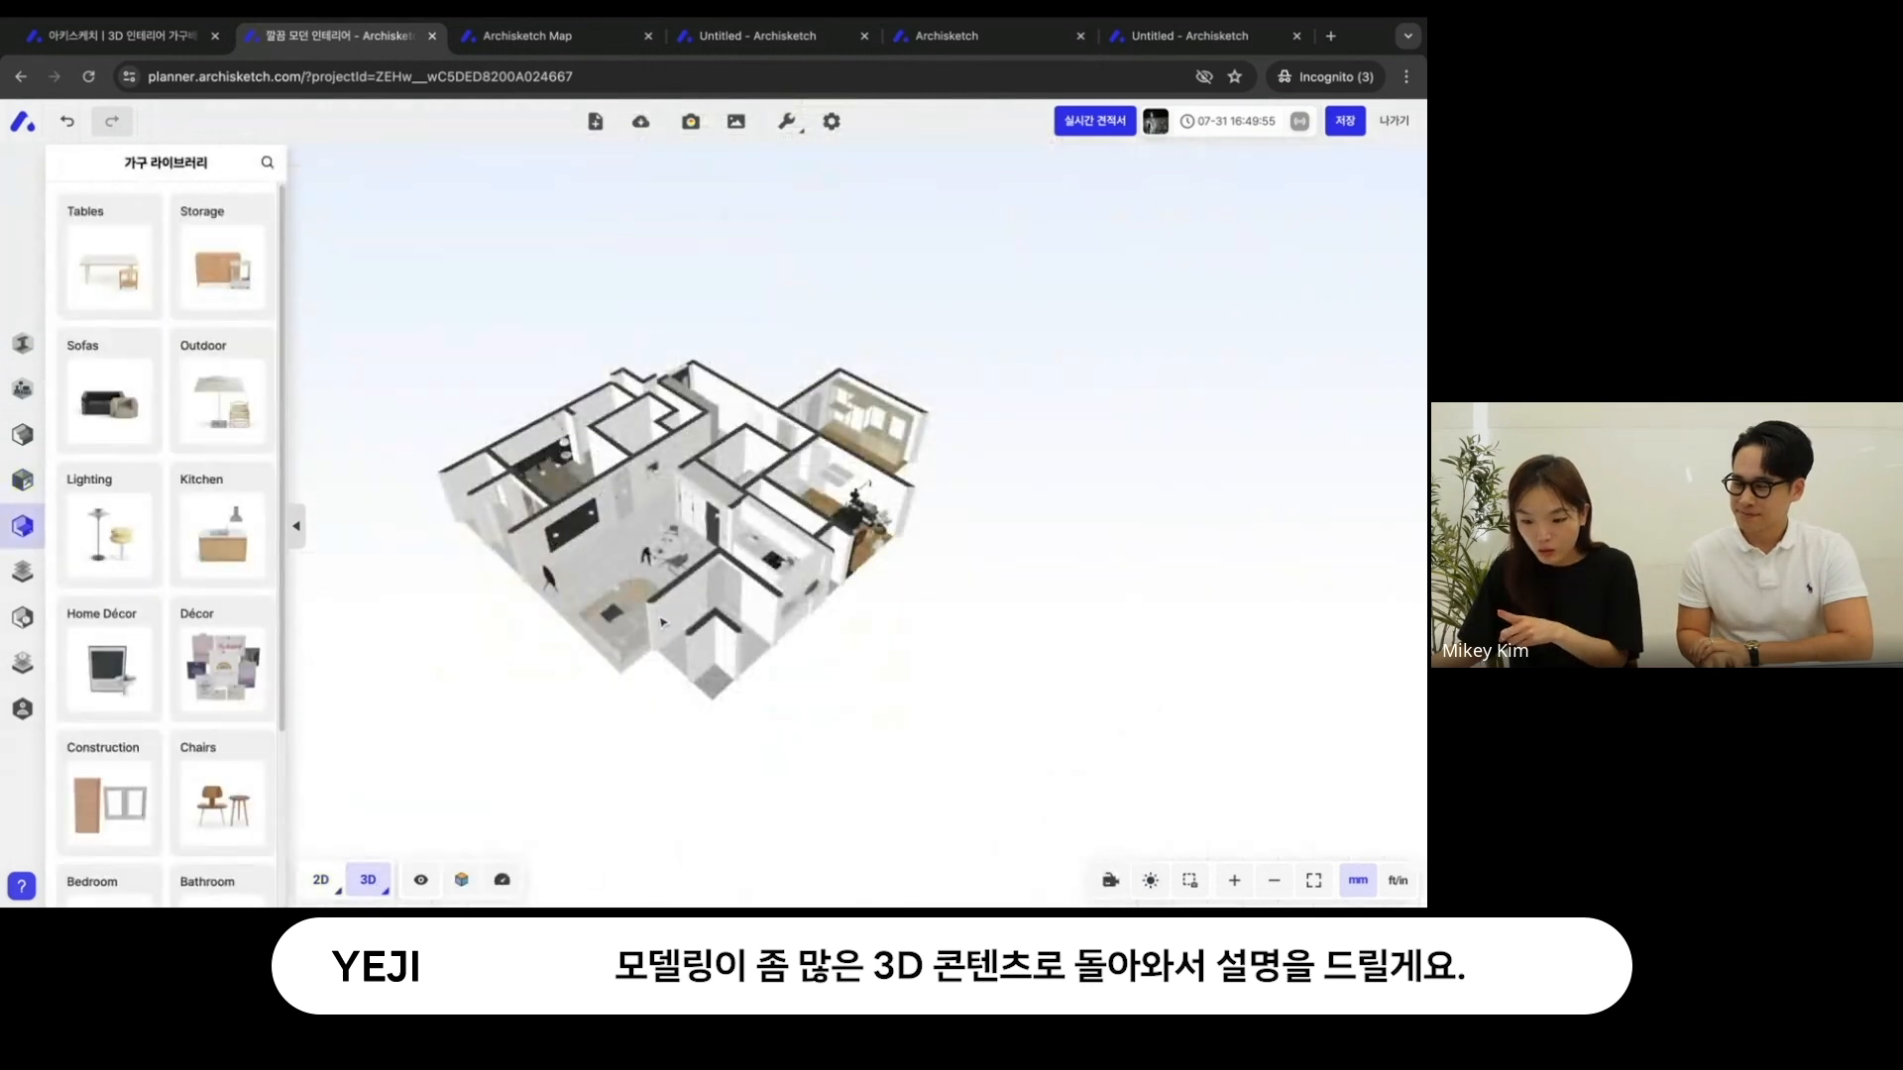
- Toggle the 벽 투명화 view option and look closer at the furnished rooms
{"action": "mouse_move", "coordinate": [422, 880]}
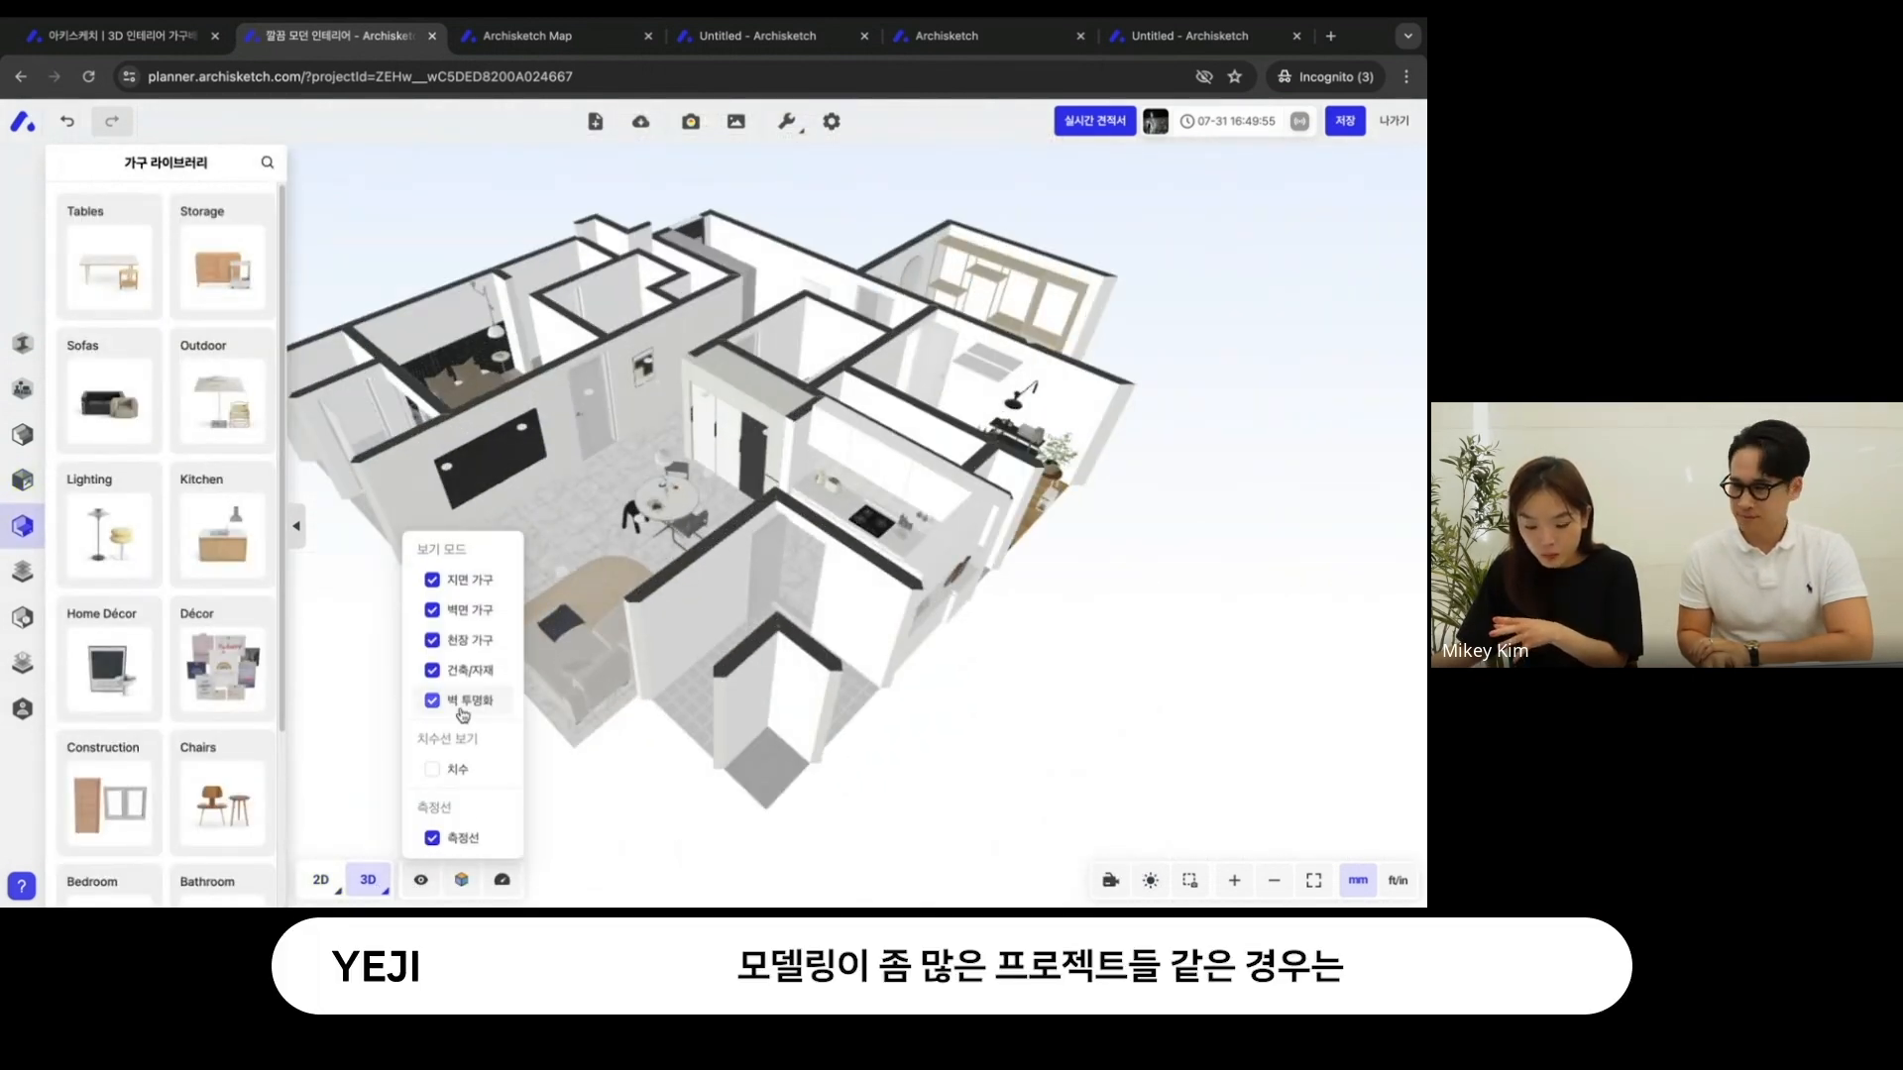
{"action": "left_click", "coordinate": [462, 714]}
{"action": "right_click_drag", "start_coordinate": [574, 530], "coordinate": [689, 615]}
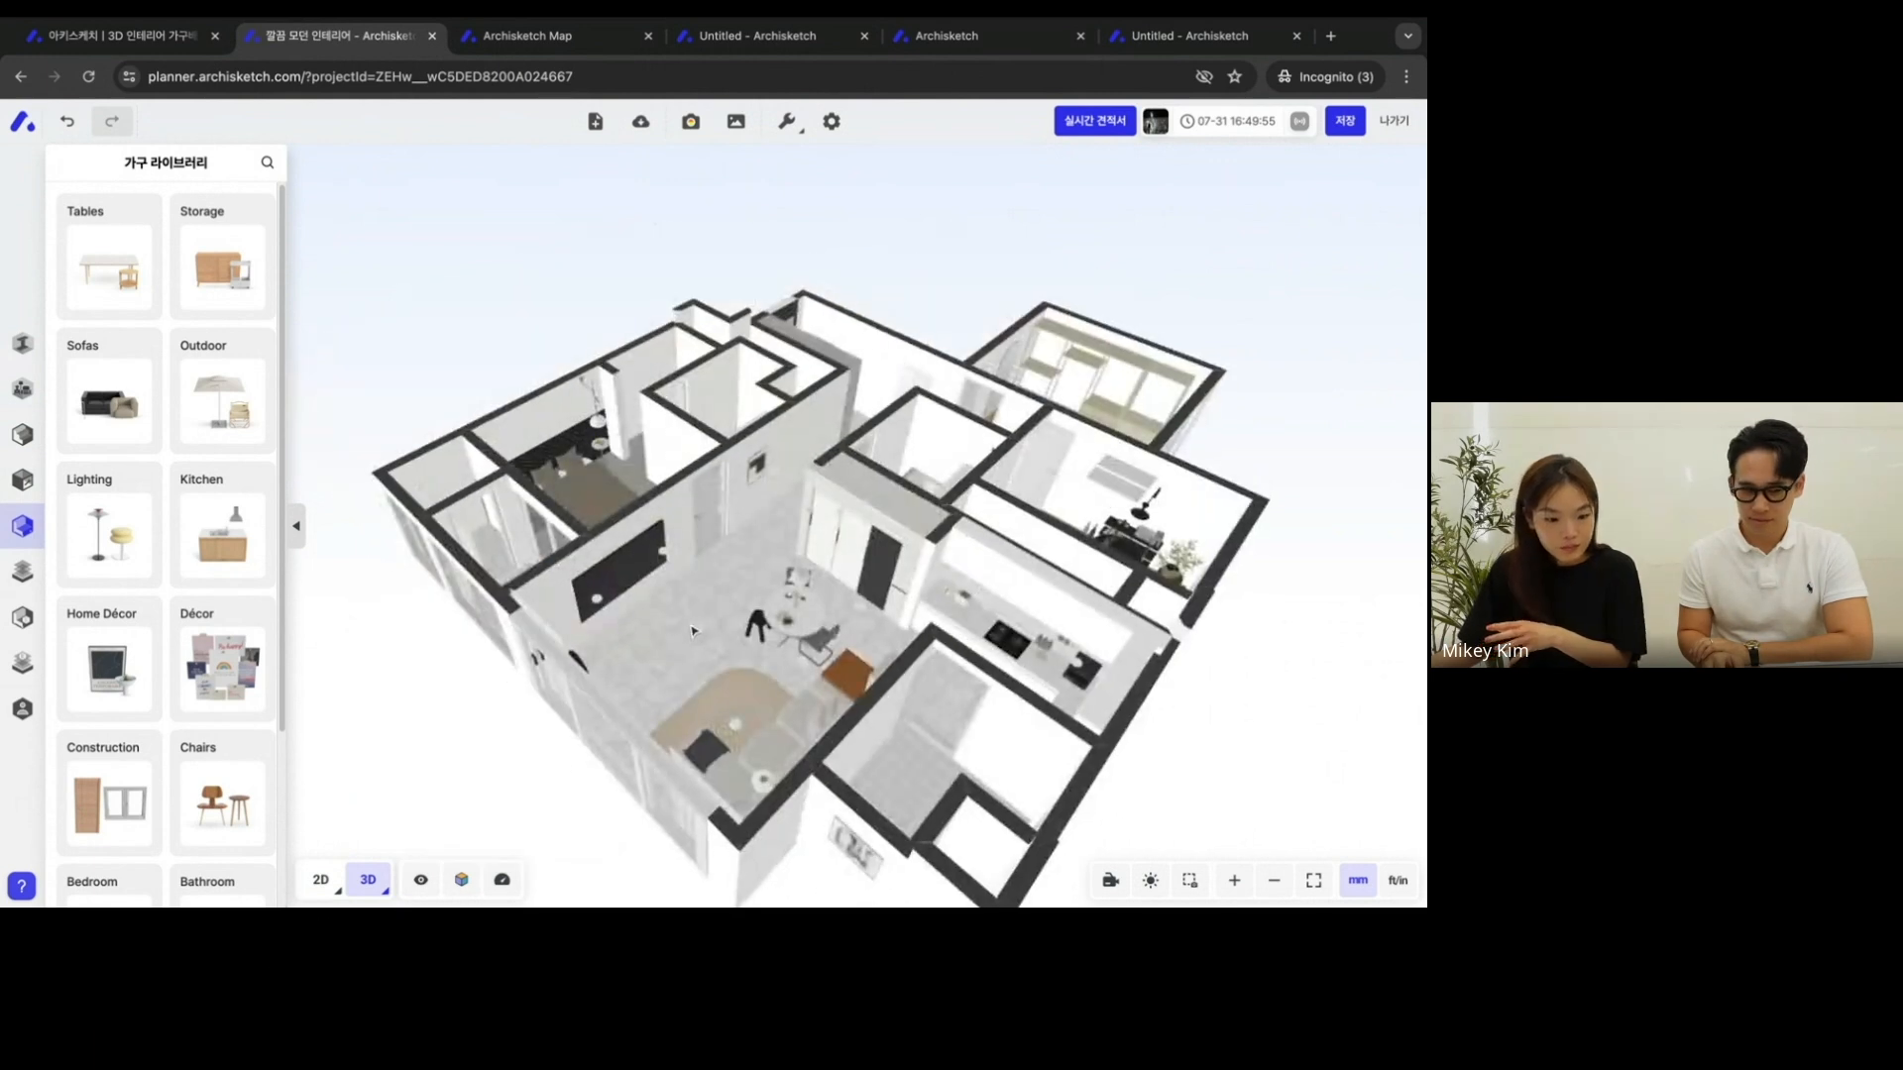
{"action": "scroll", "coordinate": [683, 584], "scroll_direction": "up", "scroll_amount": 3}
{"action": "scroll", "coordinate": [682, 582], "scroll_direction": "up", "scroll_amount": 5}
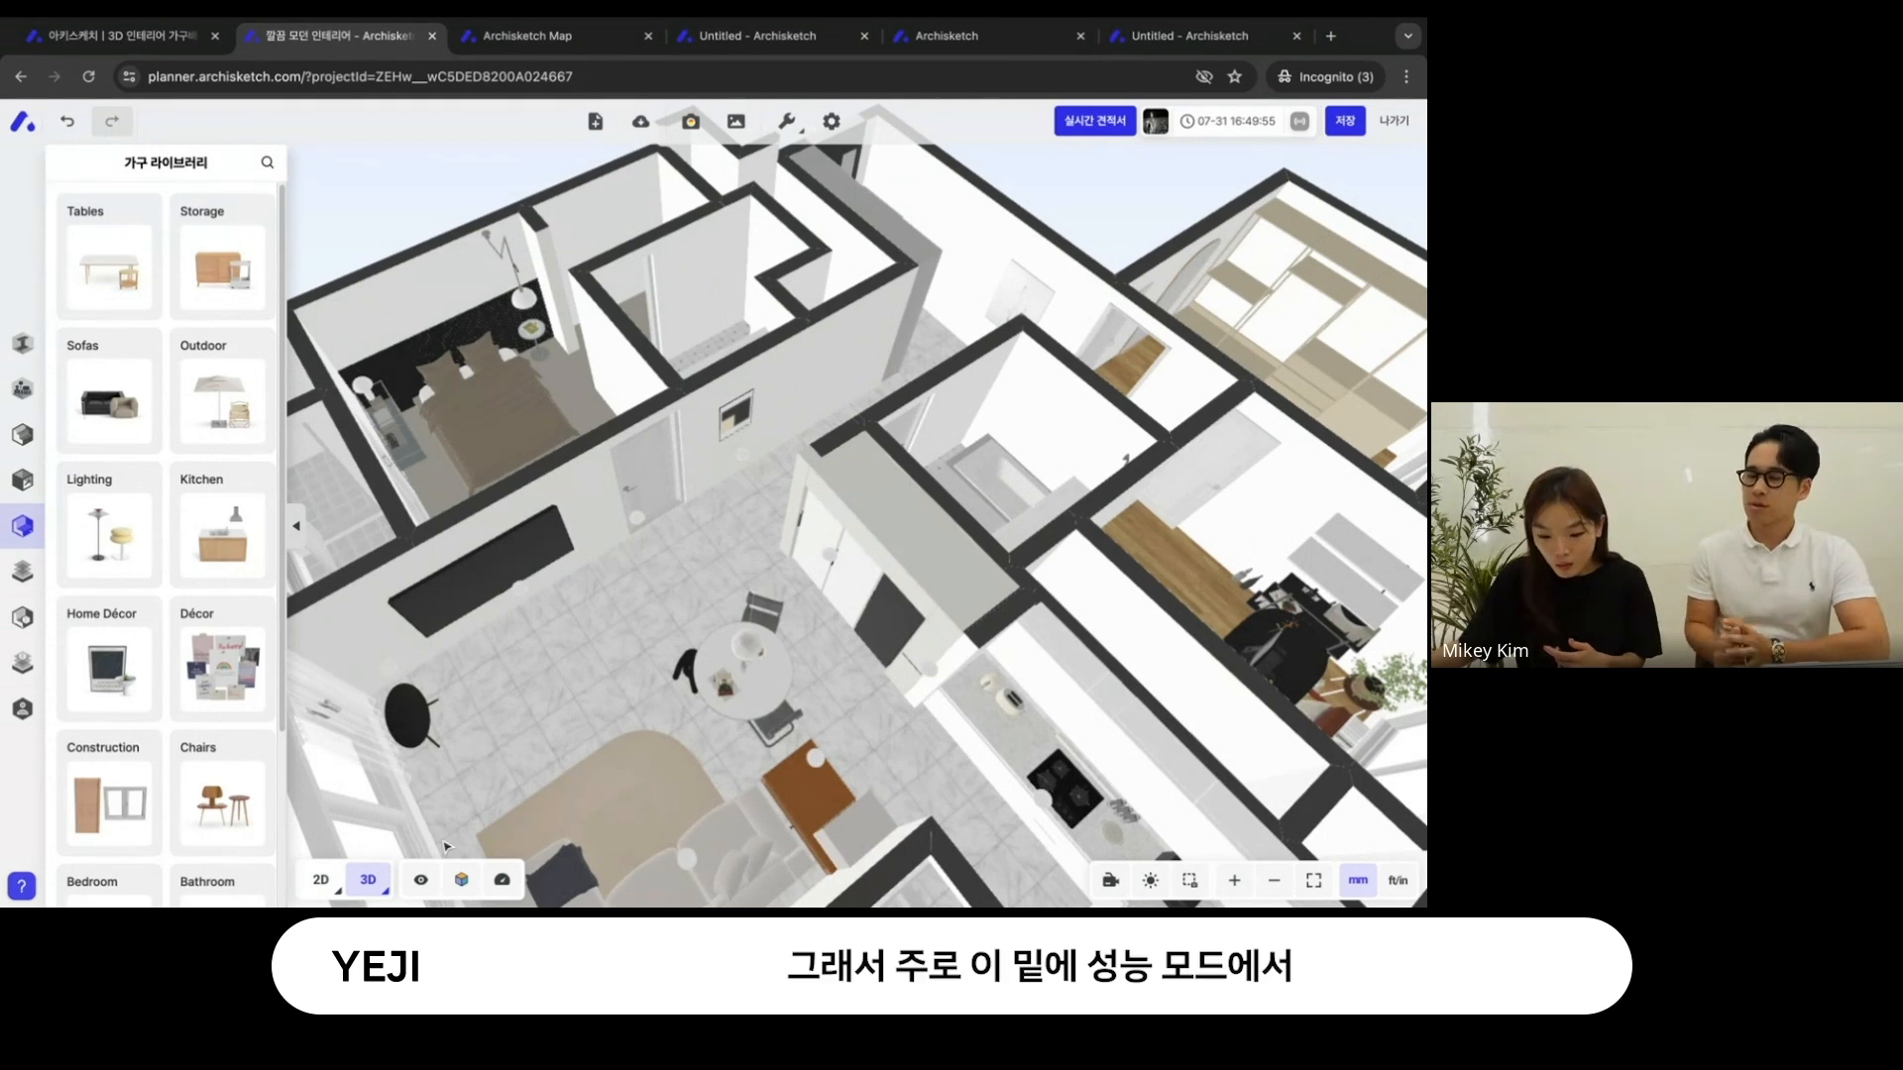
- Try the 성능 우선 performance mode and set the performance mode back to 디스플레이 우선
{"action": "mouse_move", "coordinate": [494, 885]}
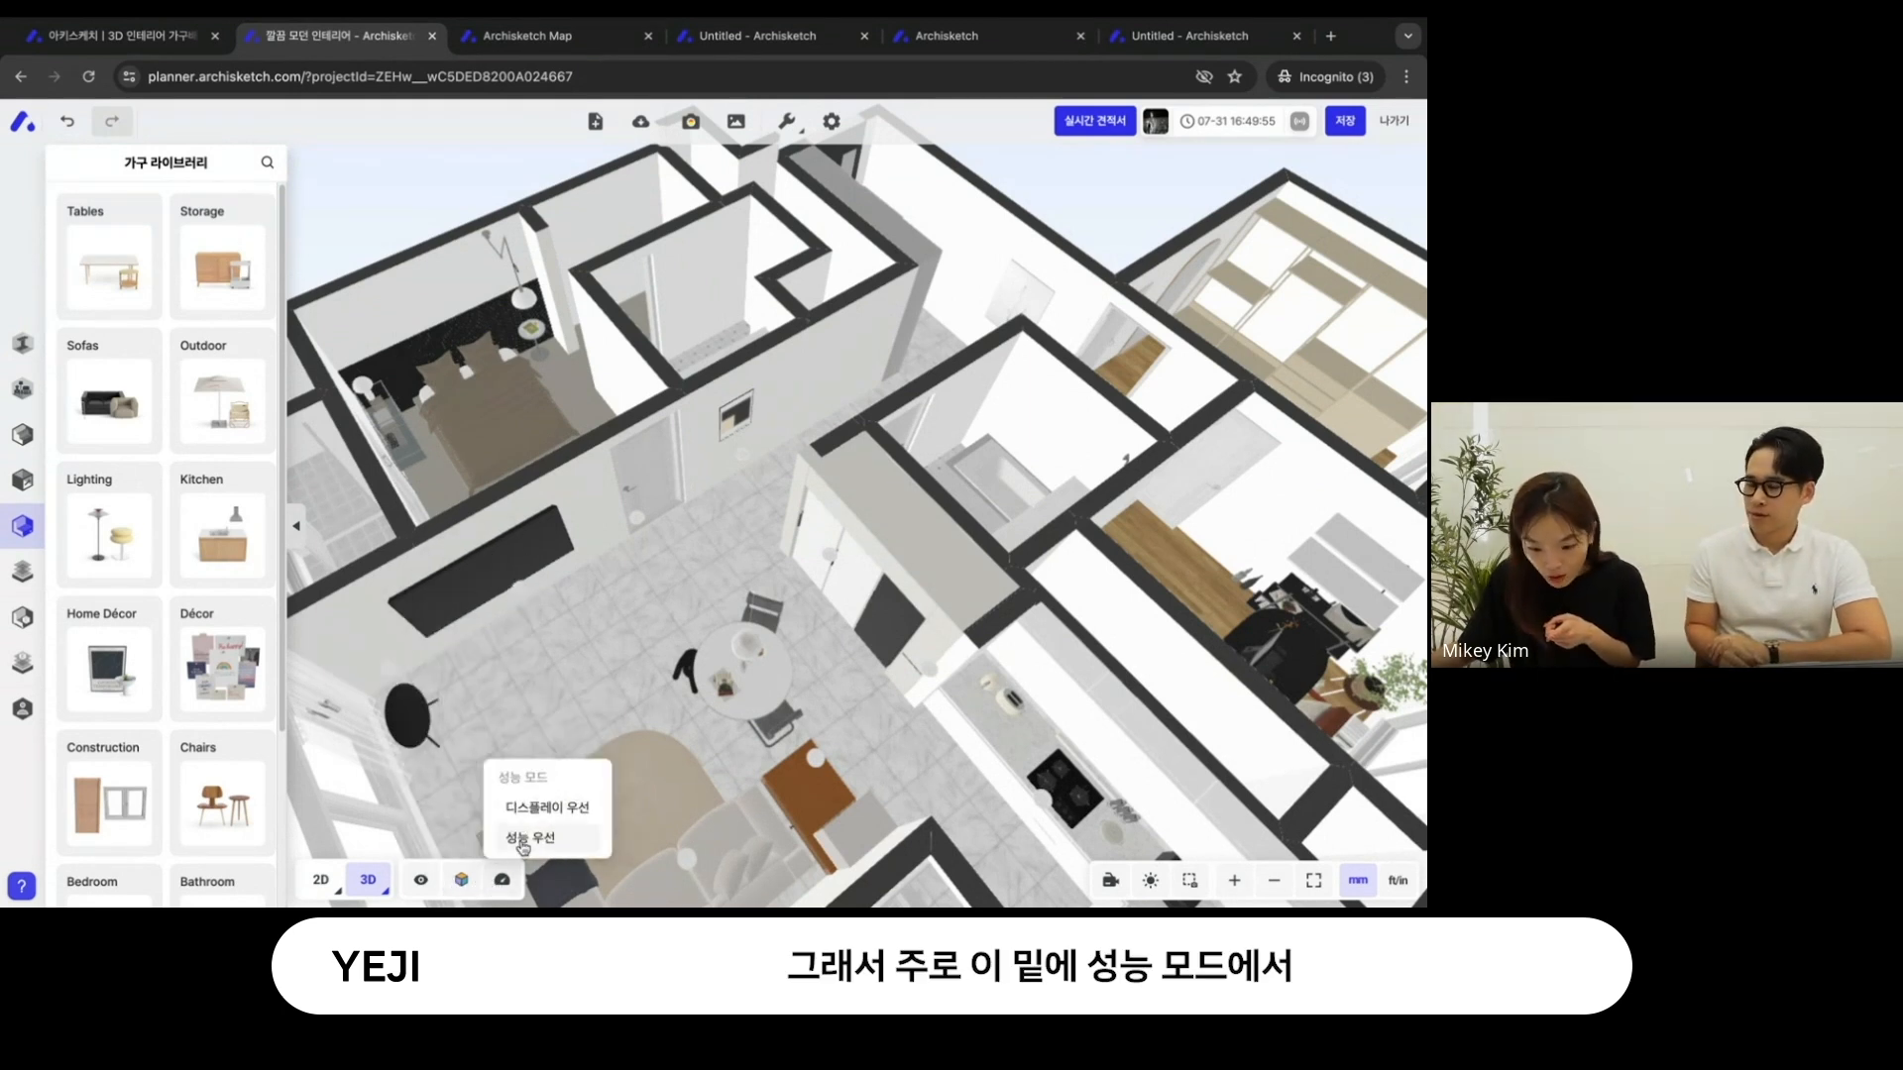
{"action": "left_click_drag", "start_coordinate": [603, 709], "coordinate": [674, 577]}
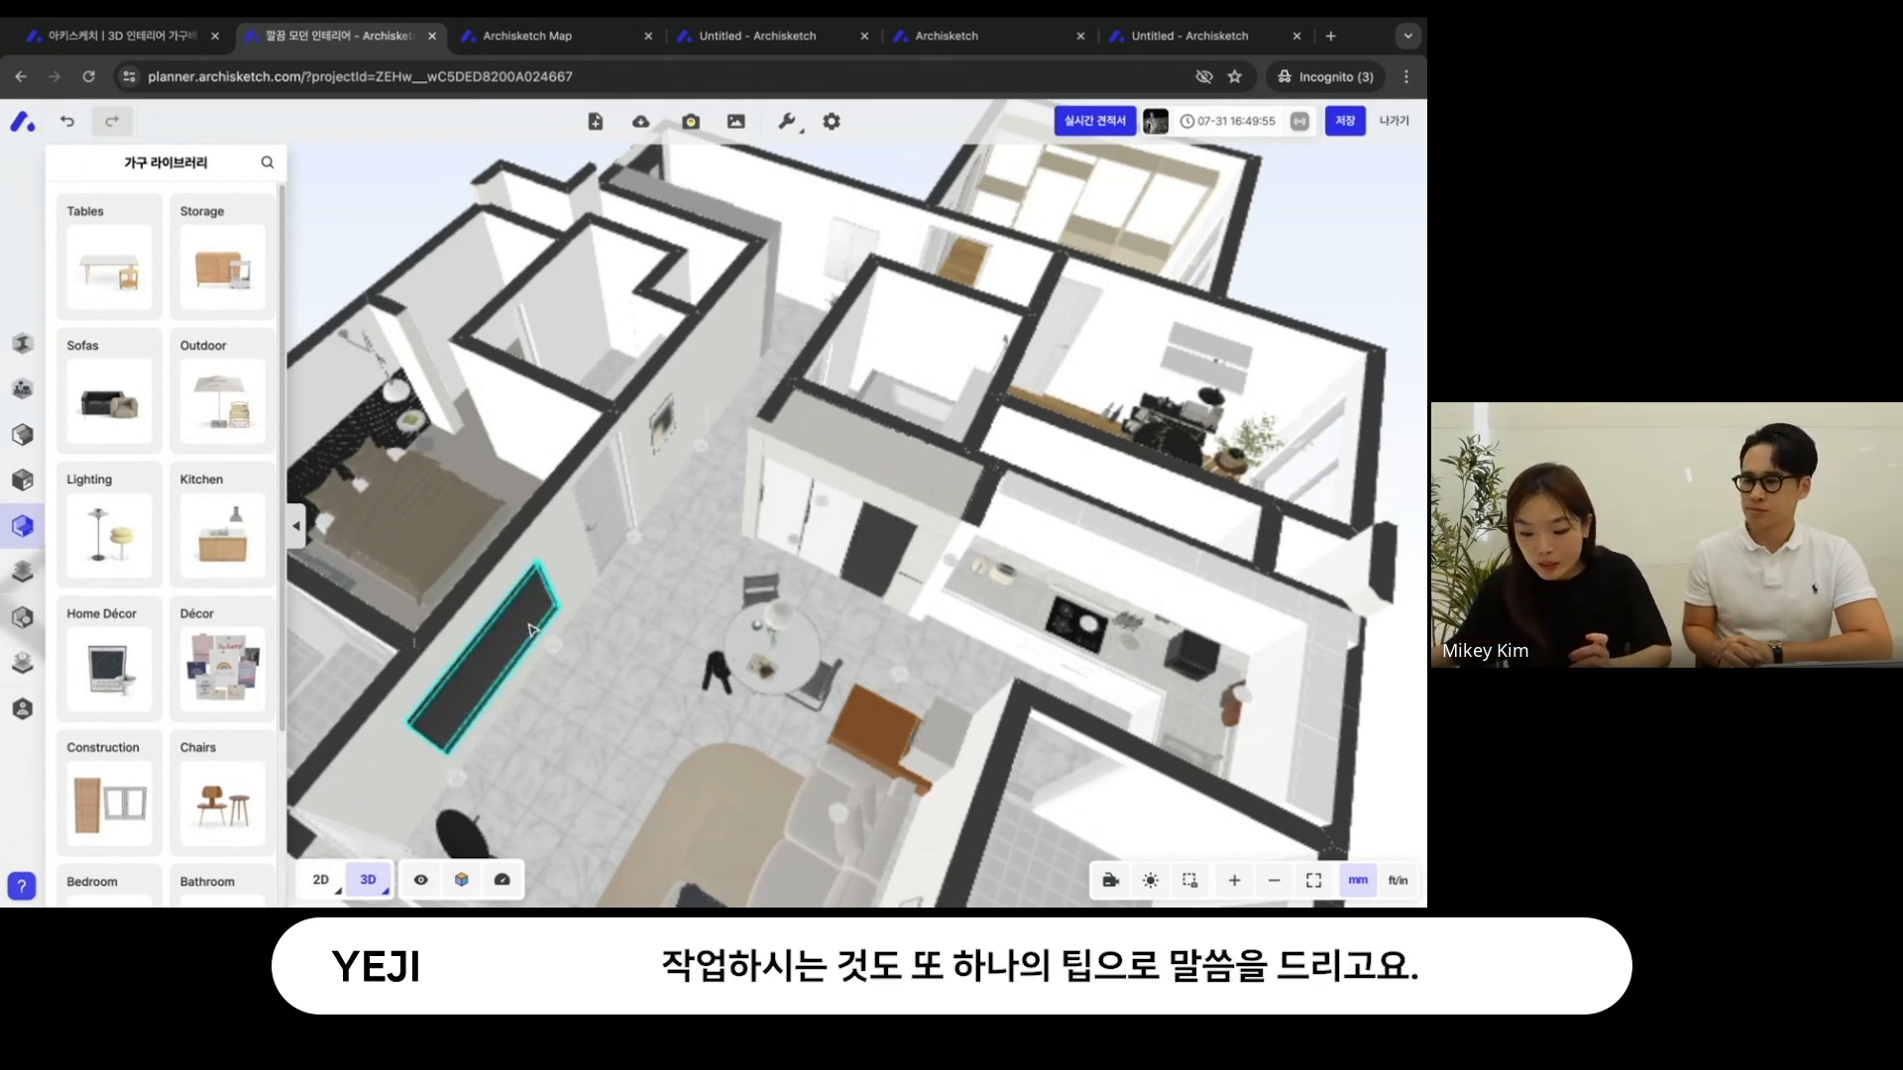
{"action": "left_click", "coordinate": [501, 879]}
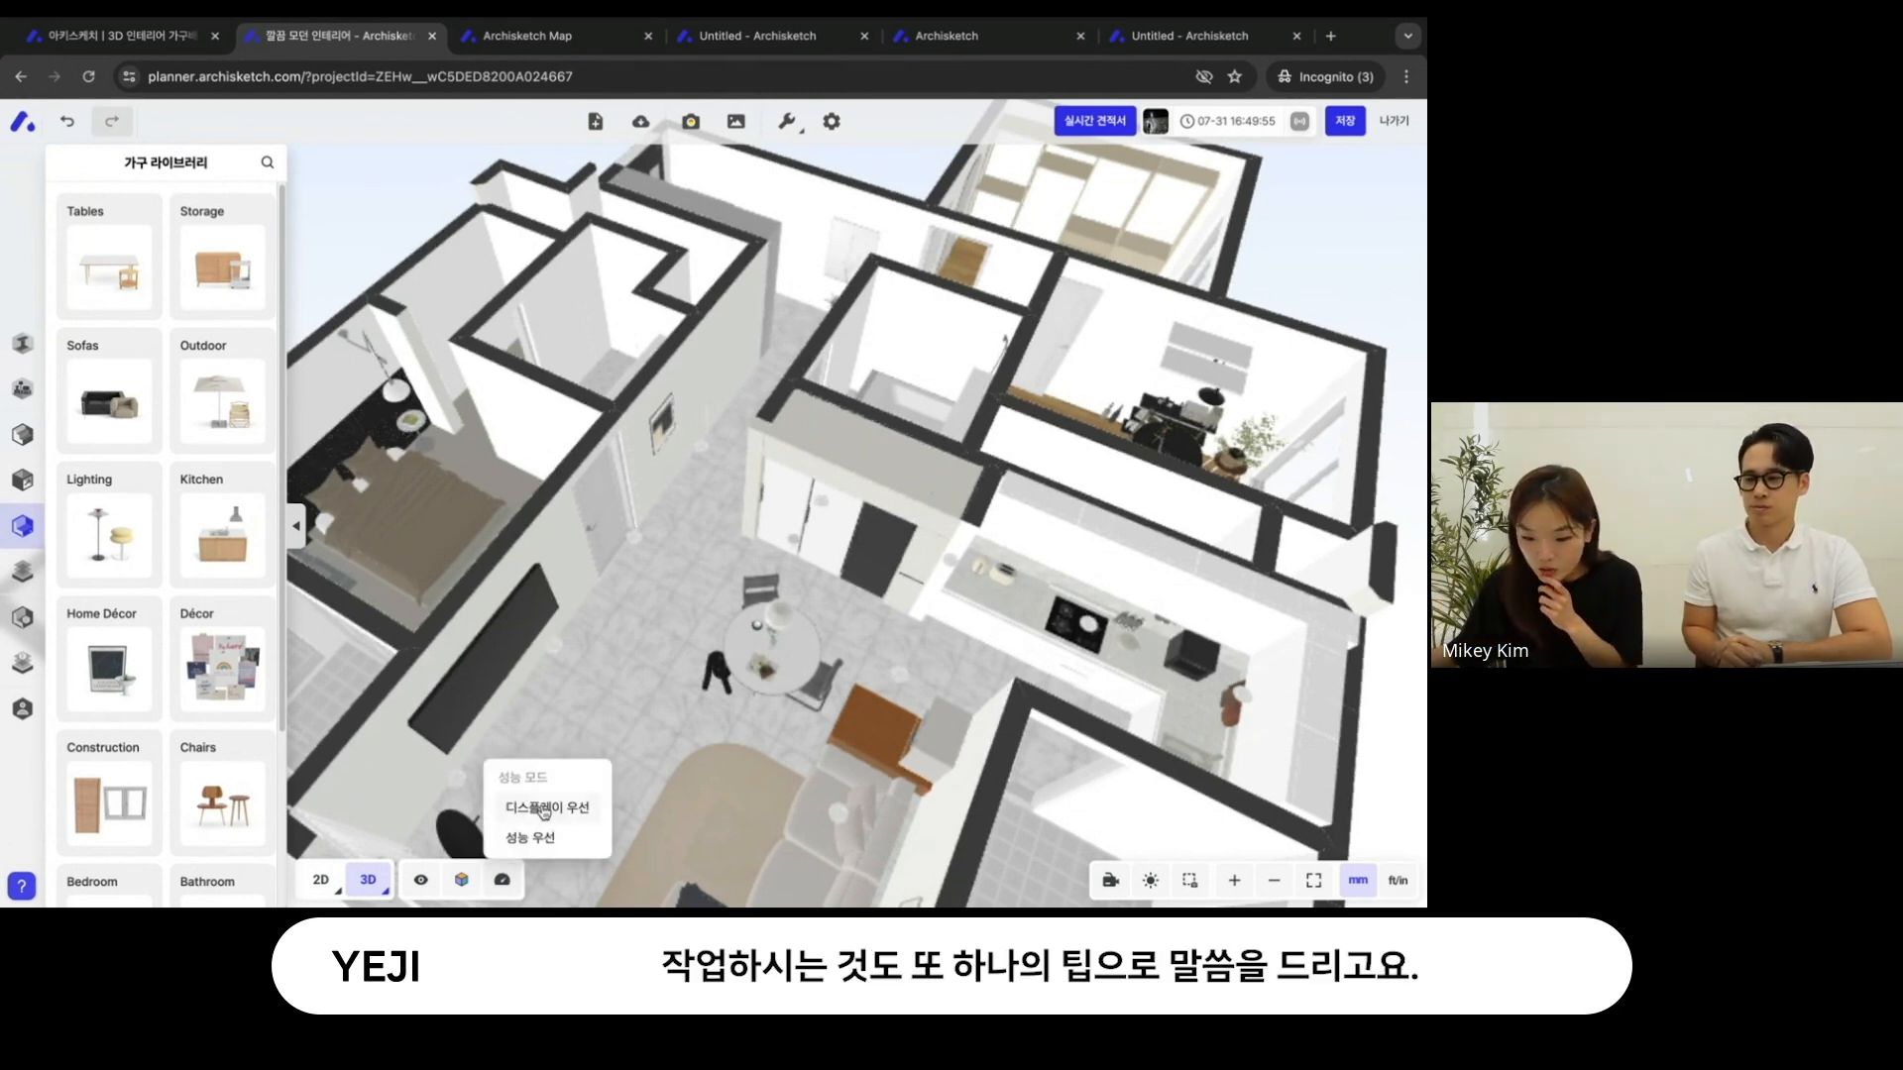
{"action": "left_click", "coordinate": [543, 808]}
- Set the 3D display mode to 투명한 은선 모드
{"action": "left_click", "coordinate": [461, 880]}
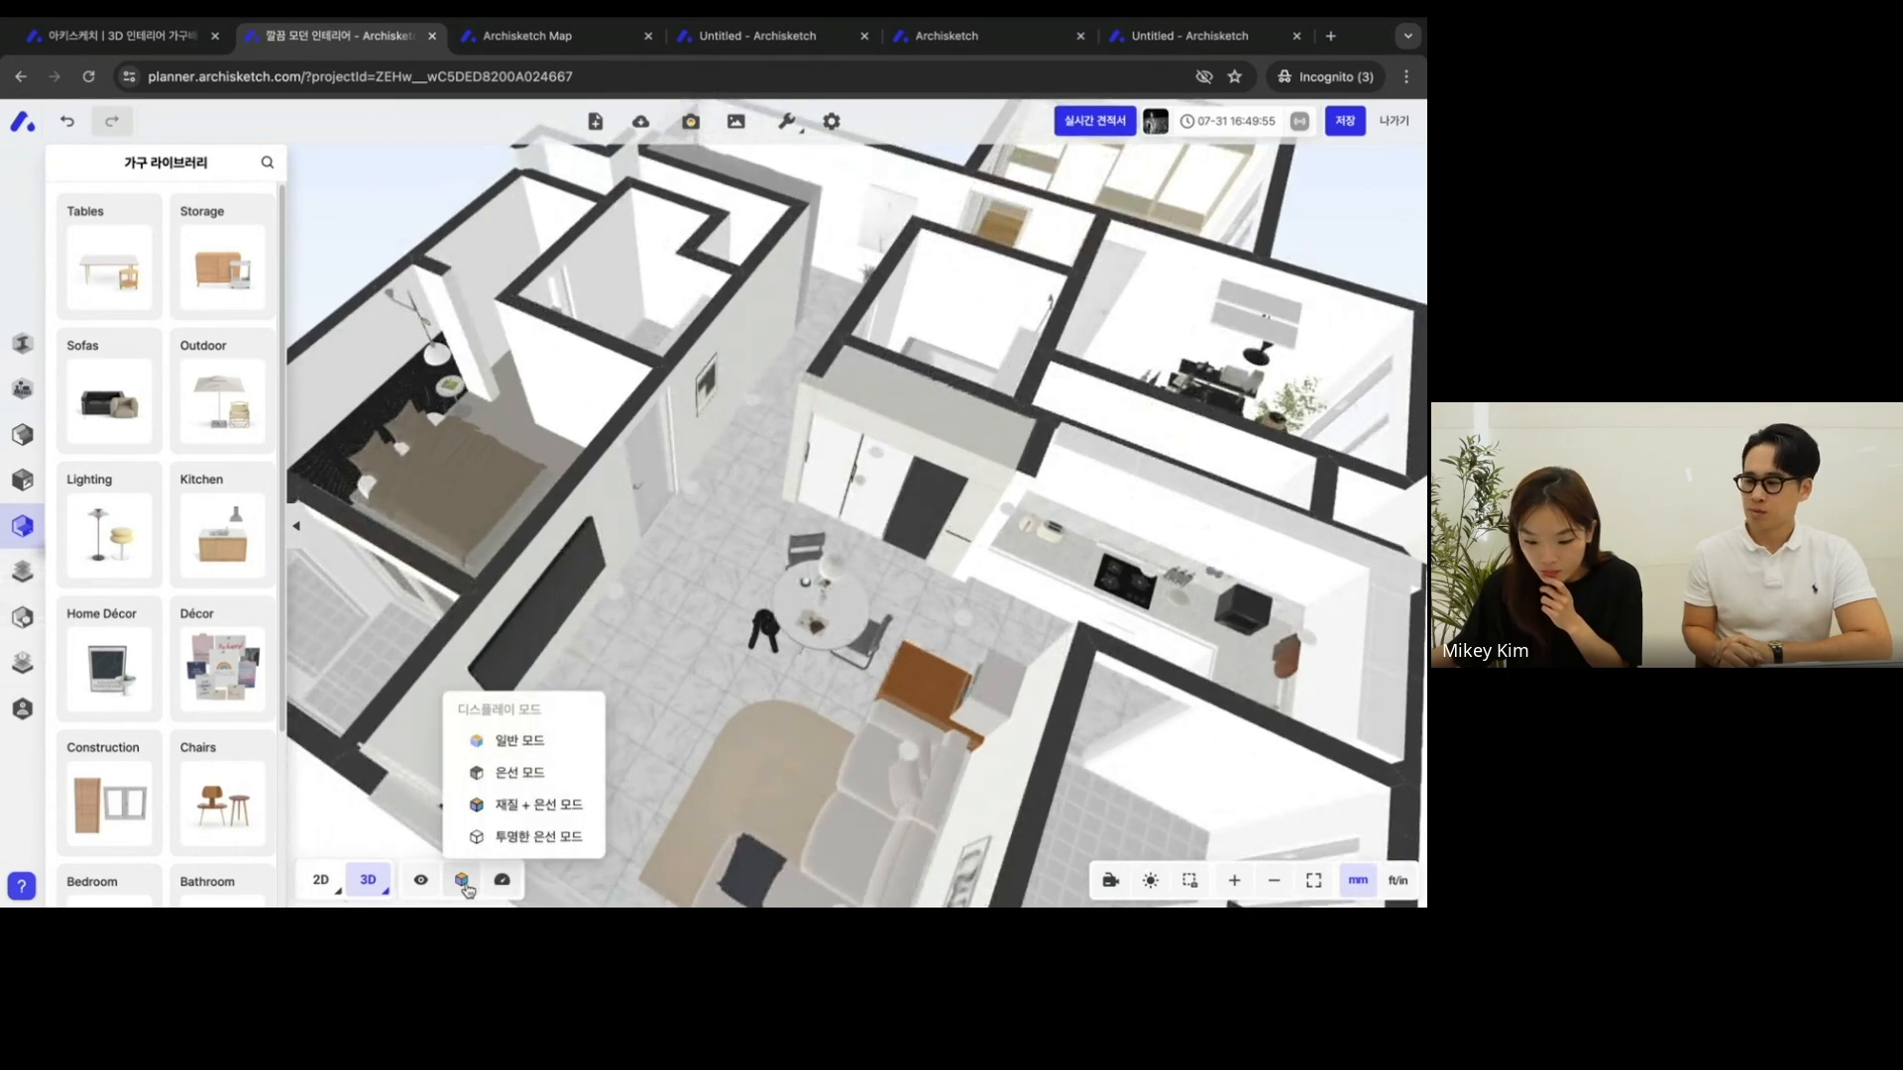
{"action": "left_click", "coordinate": [468, 886]}
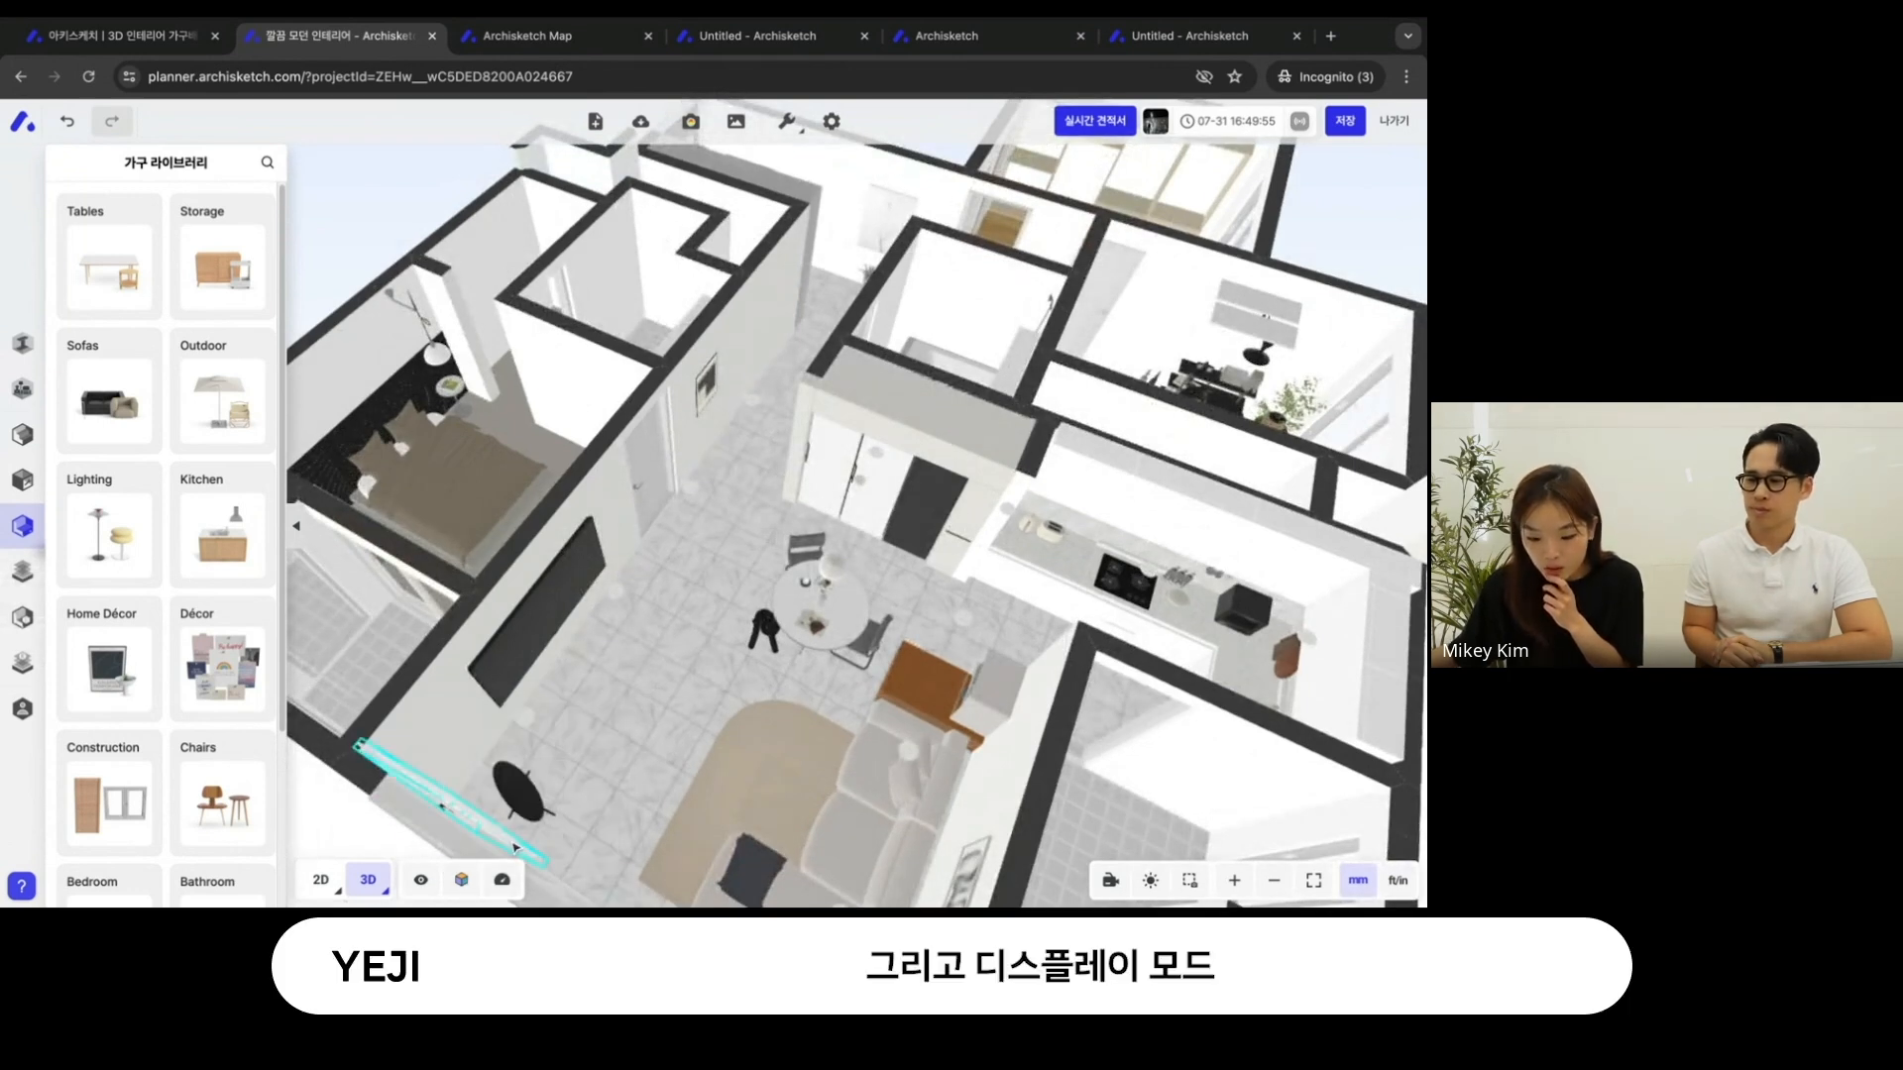
{"action": "left_click", "coordinate": [468, 886]}
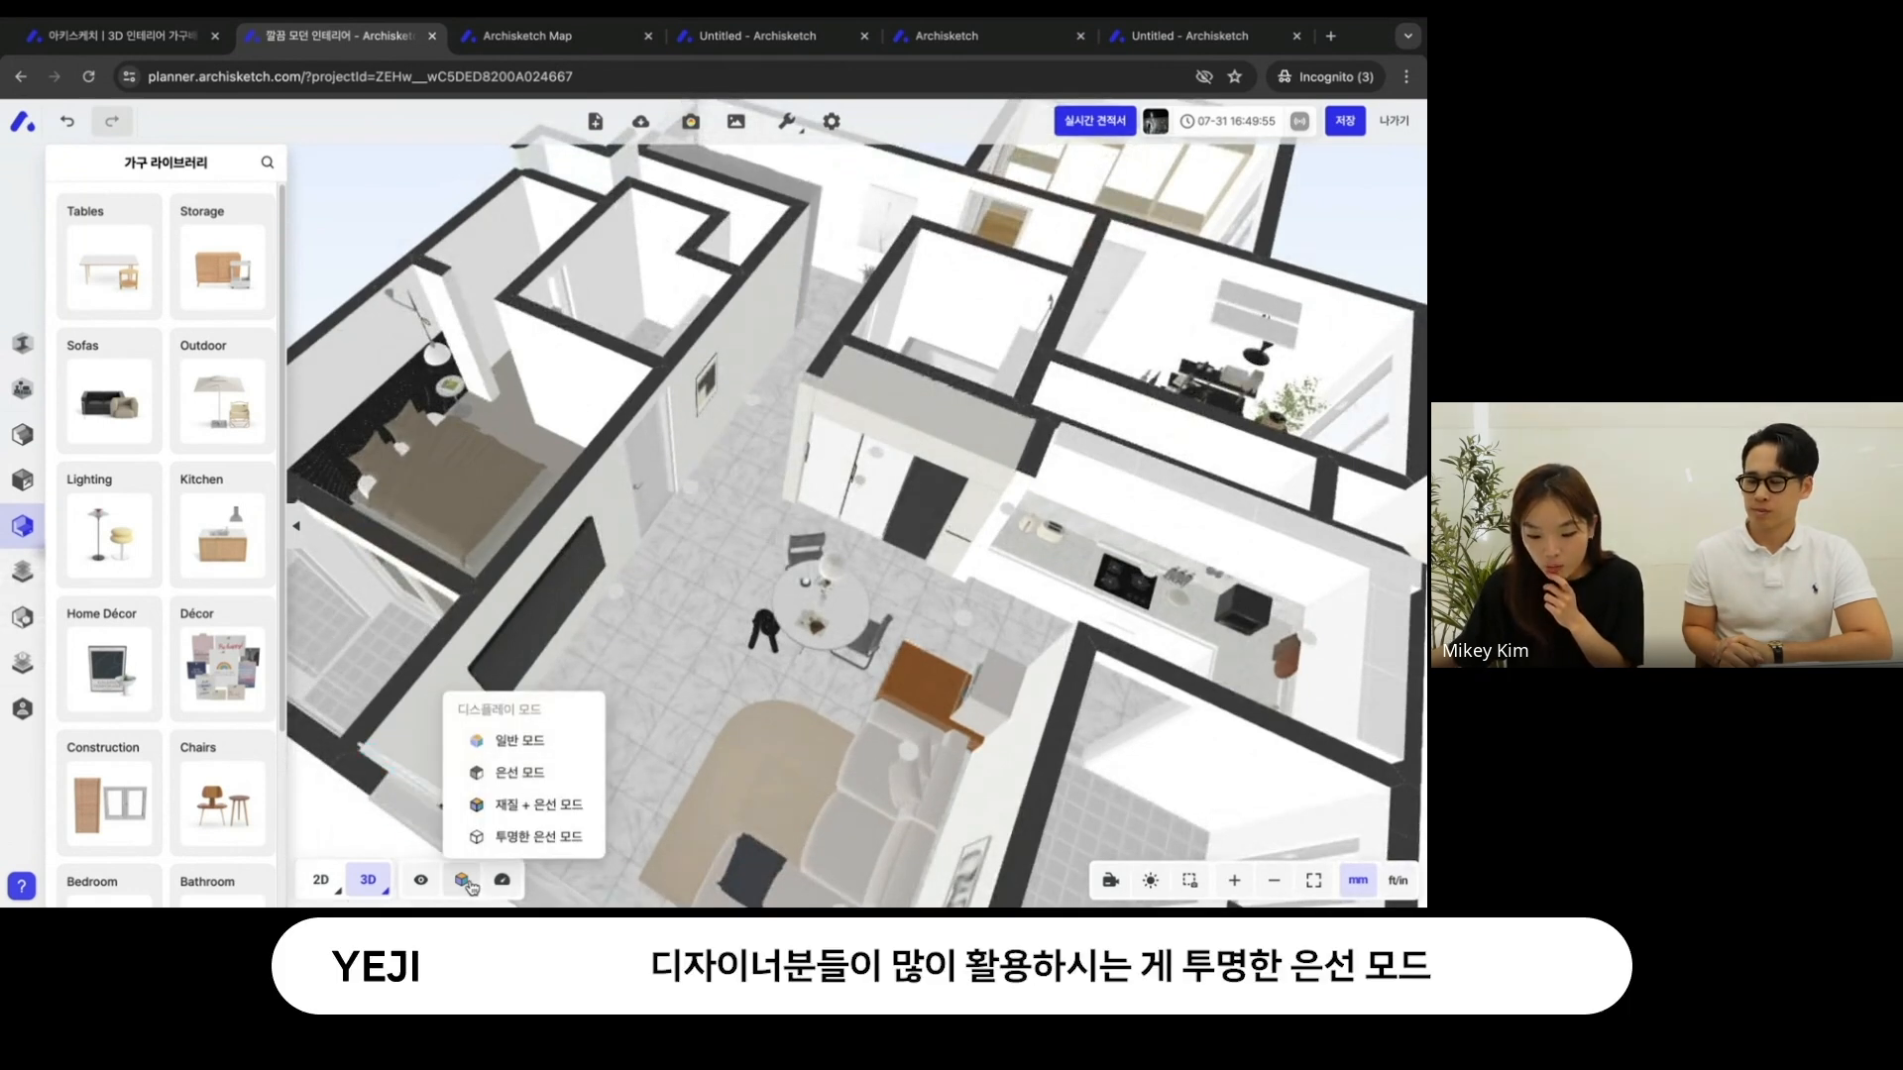
{"action": "left_click", "coordinate": [498, 838]}
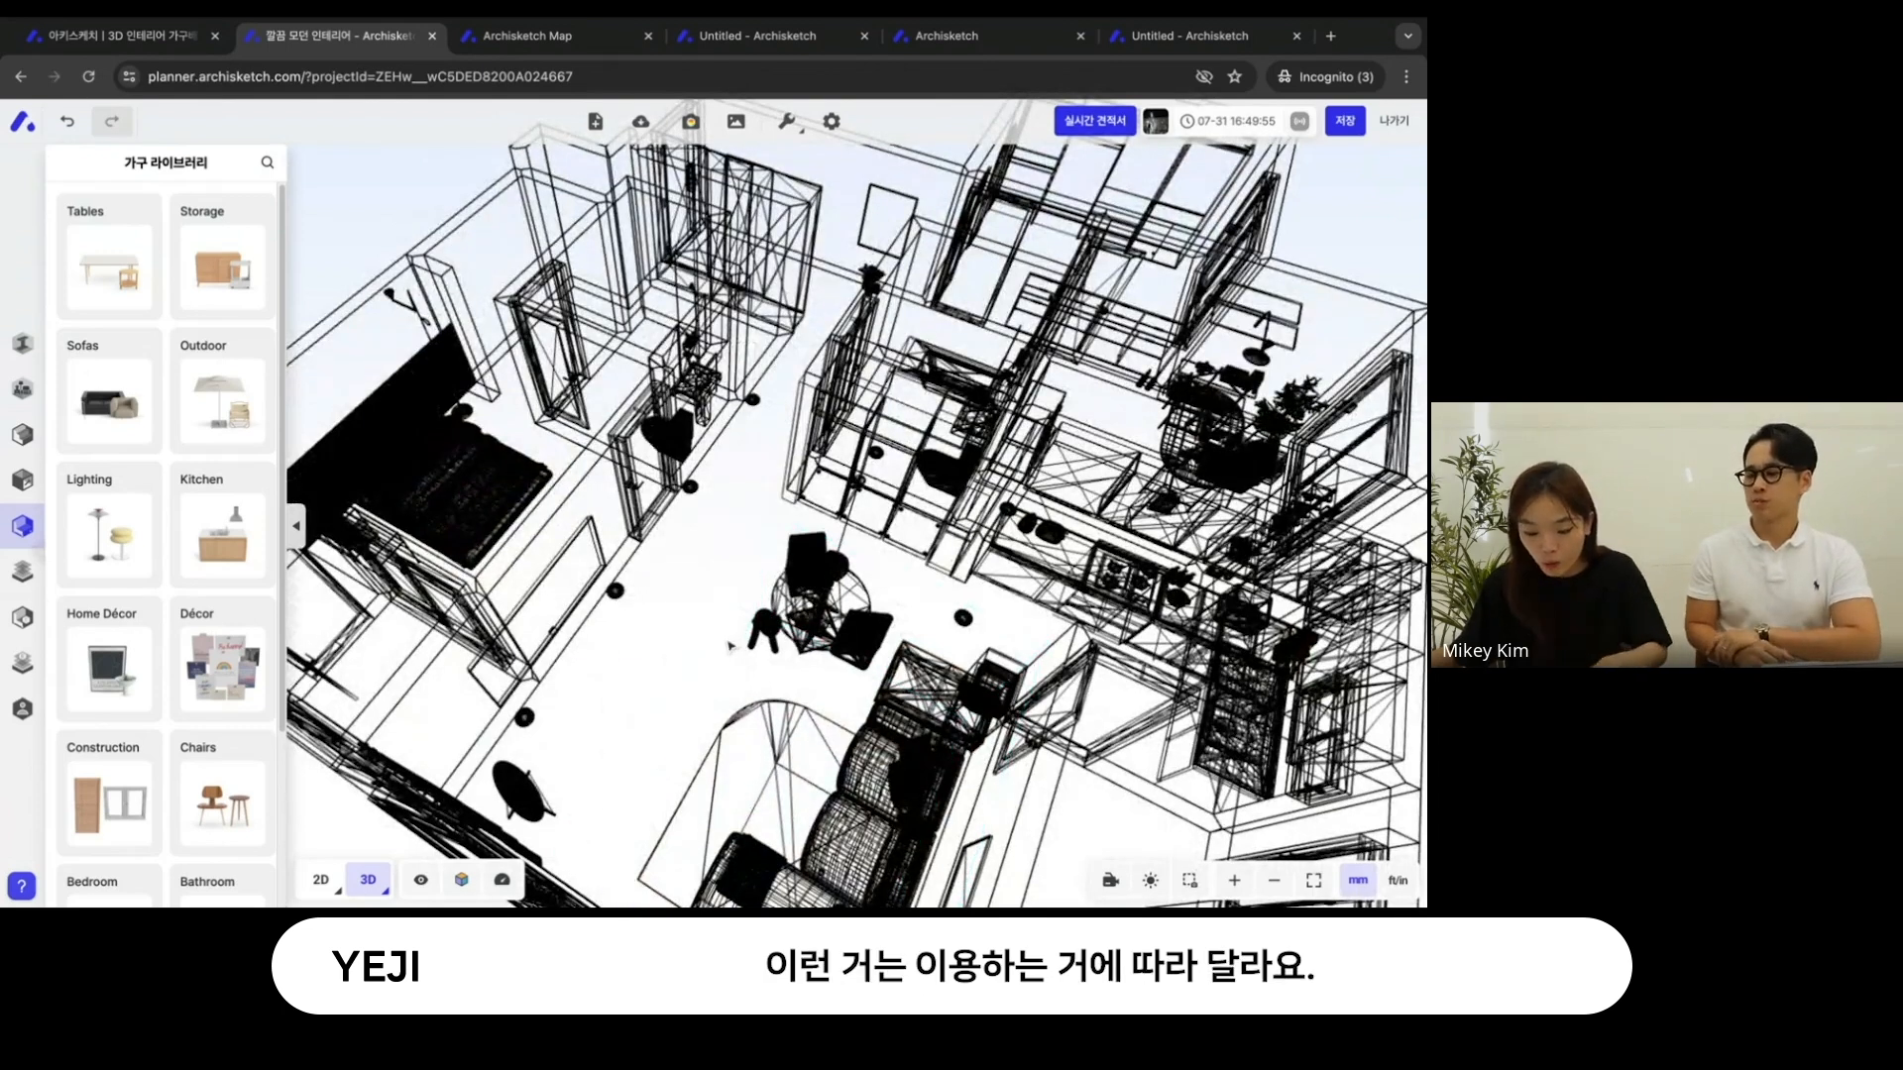
- Set the 3D display mode back to 일반 모드
{"action": "left_click", "coordinate": [765, 560]}
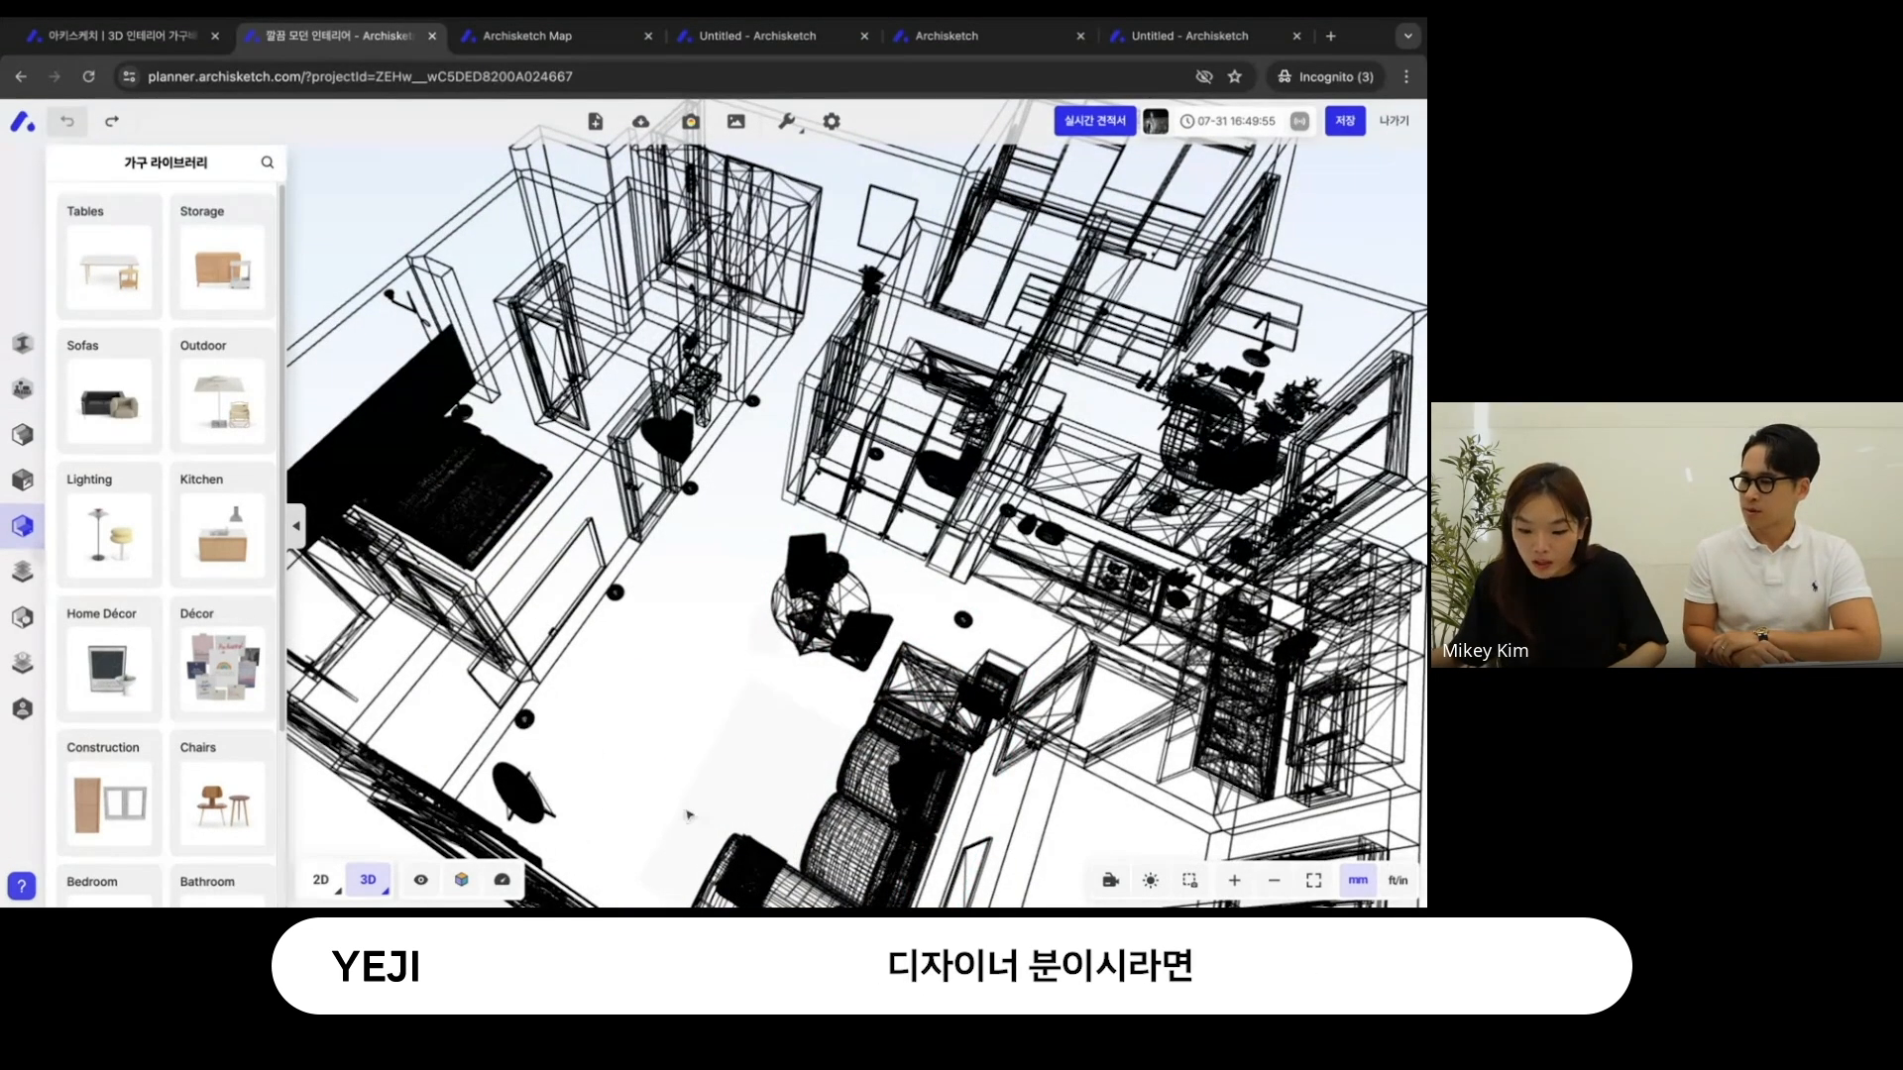
{"action": "mouse_move", "coordinate": [442, 870]}
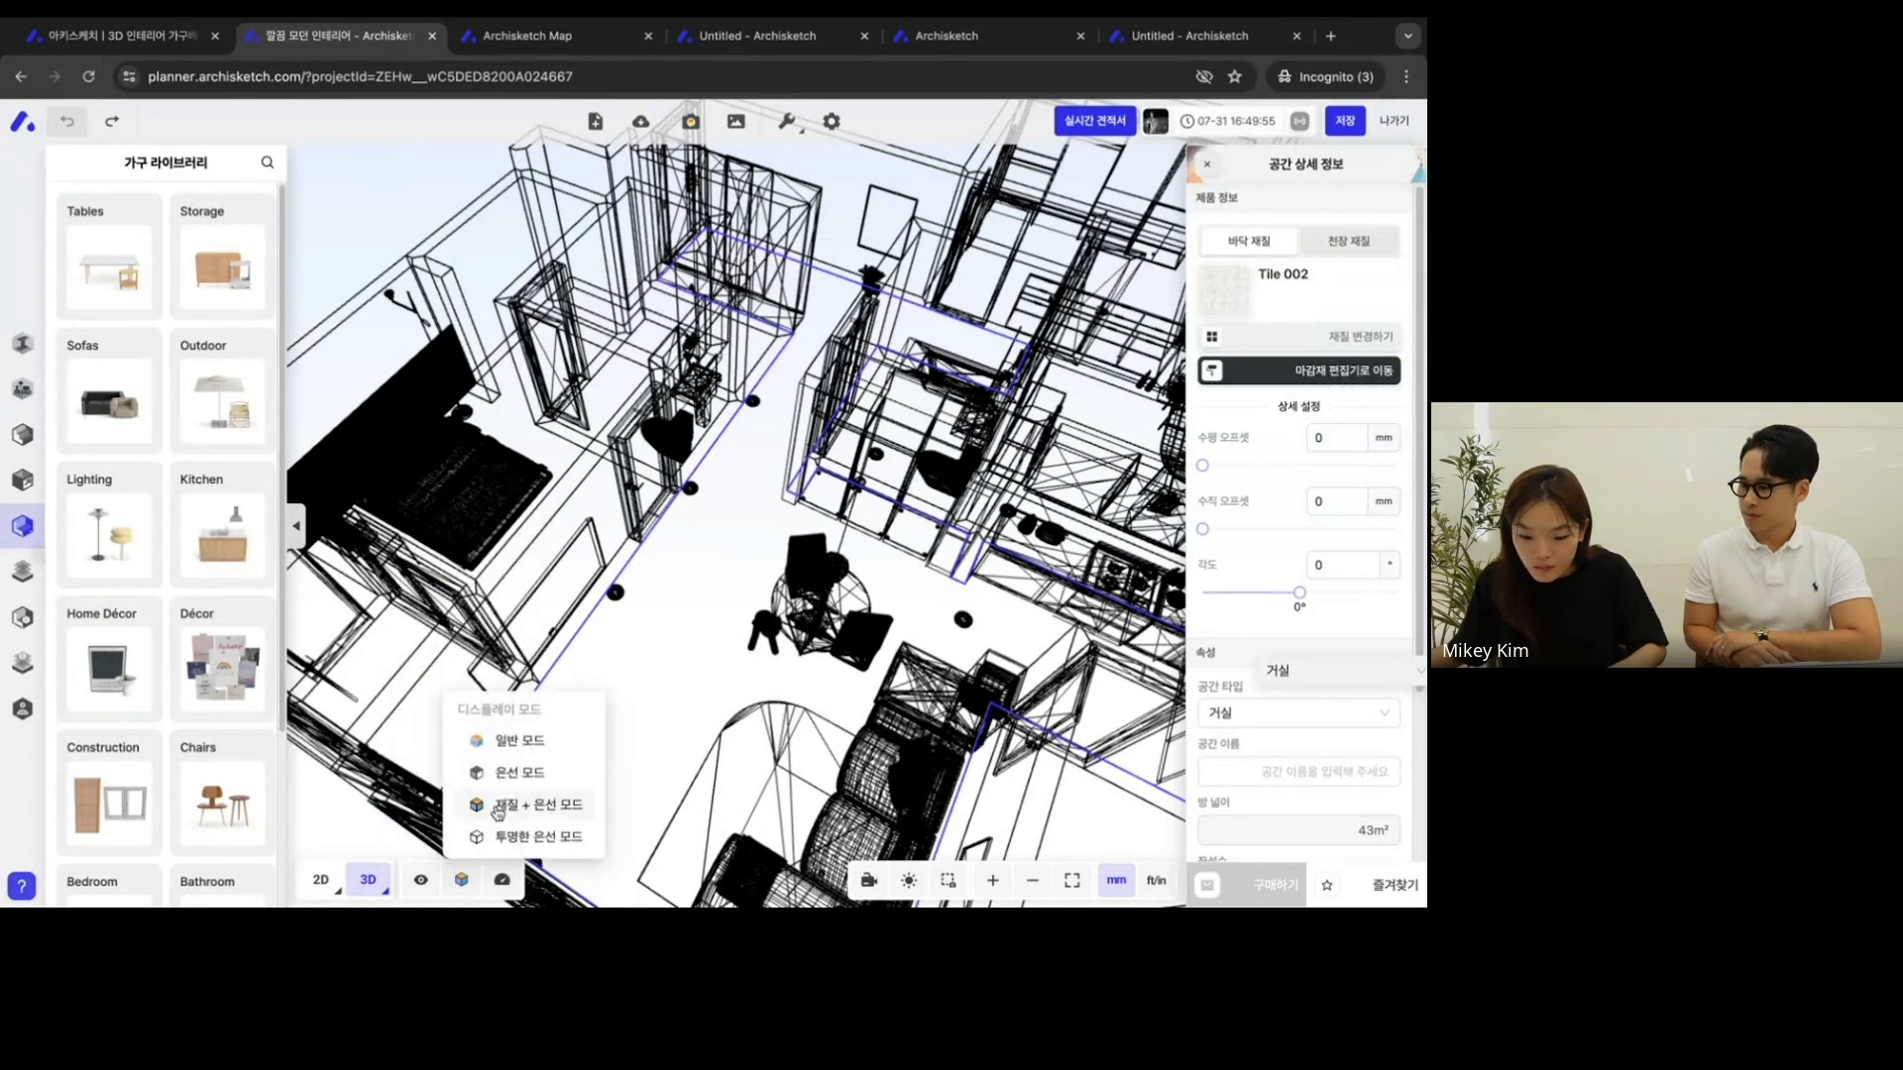
{"action": "left_click", "coordinate": [530, 743]}
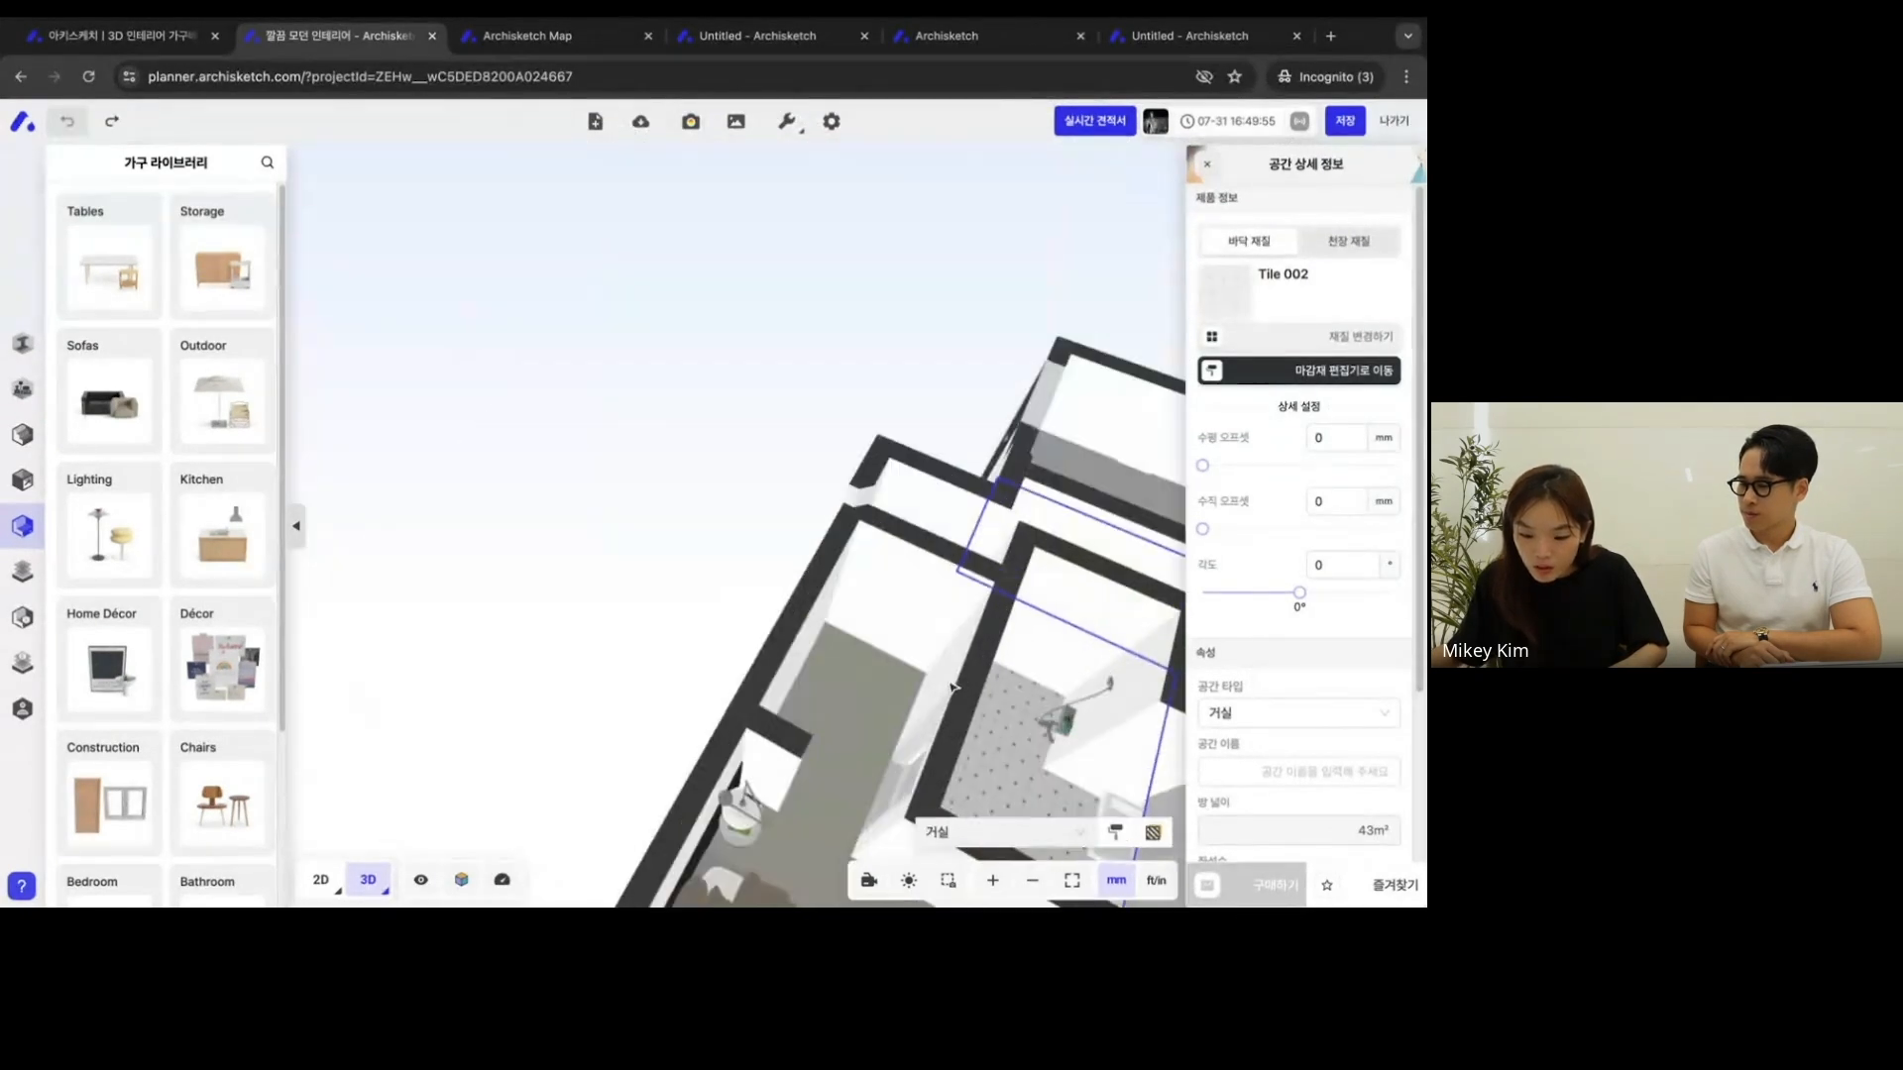
- Bring the round dining table into close view and set the display mode to 재질 + 은선 모드
{"action": "scroll", "coordinate": [832, 384], "scroll_direction": "up", "scroll_amount": 5}
{"action": "scroll", "coordinate": [835, 384], "scroll_direction": "down", "scroll_amount": 1}
{"action": "right_click_drag", "start_coordinate": [830, 386], "coordinate": [479, 340]}
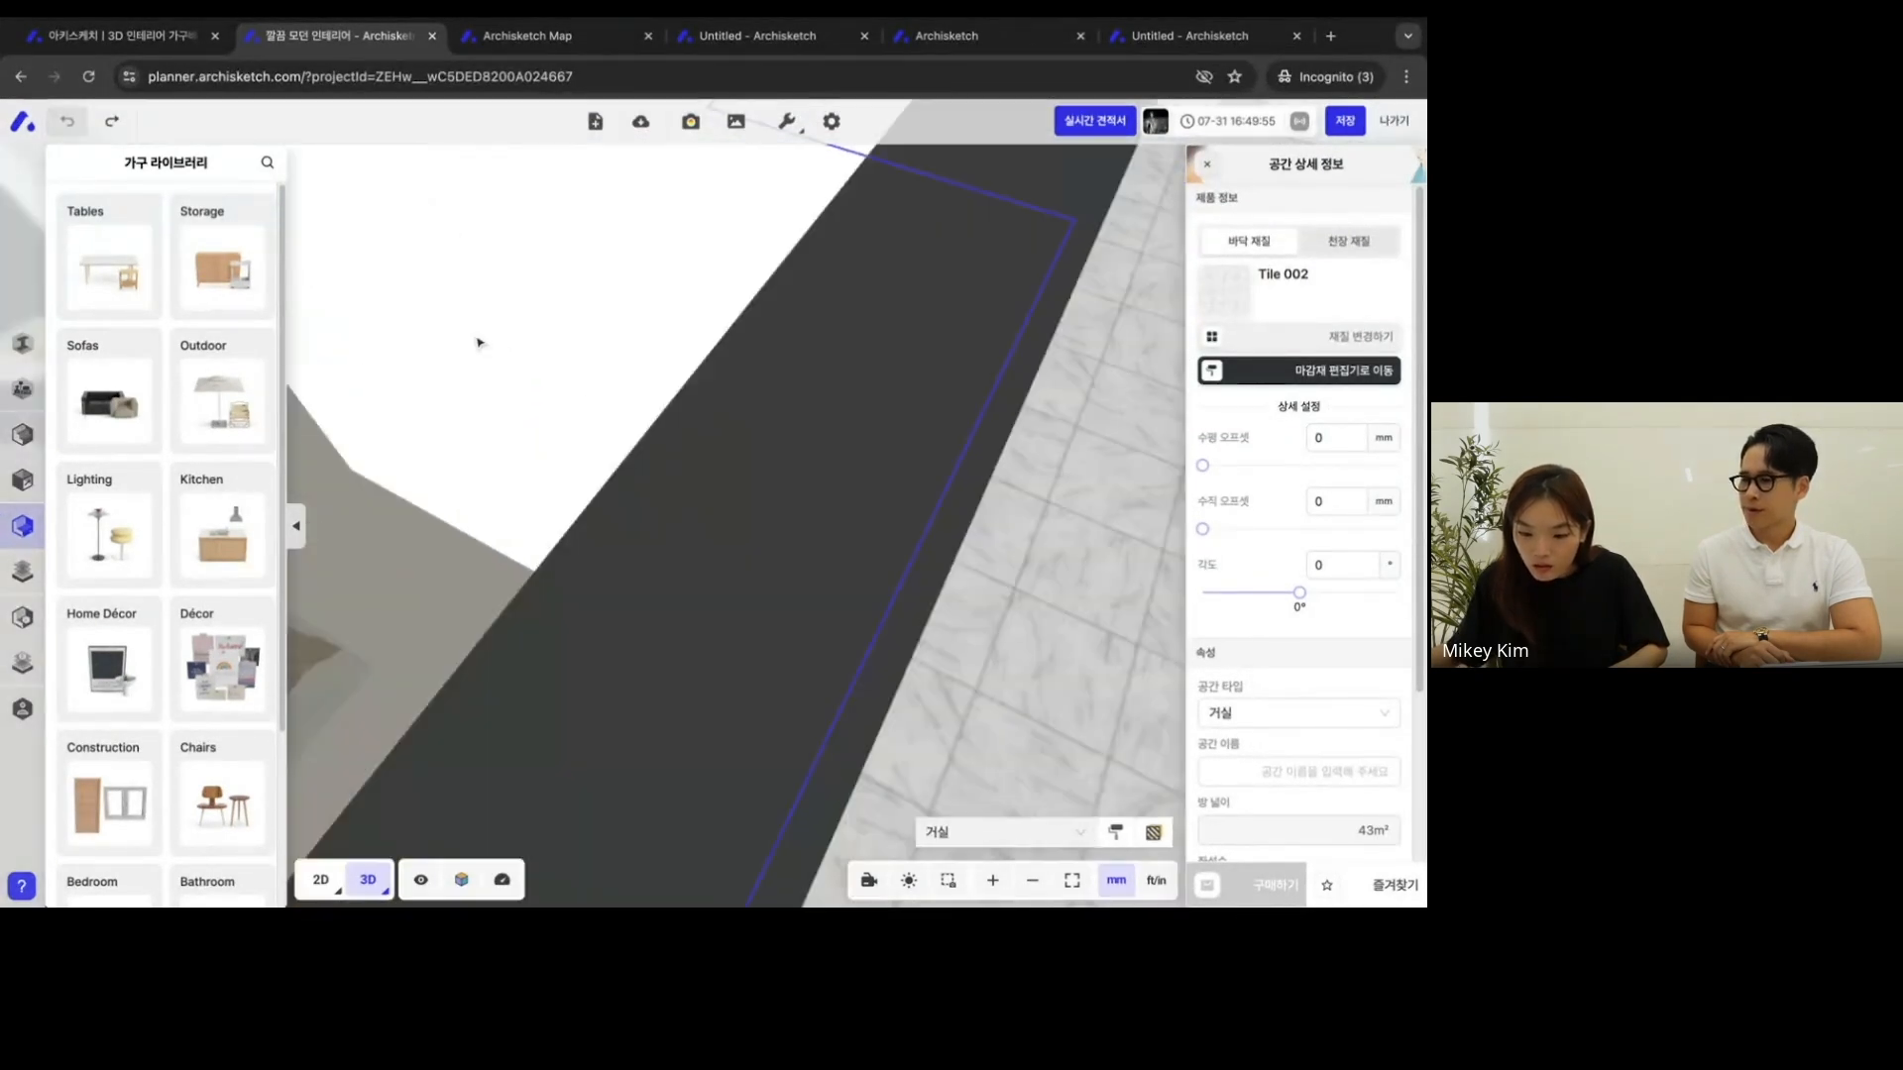
{"action": "scroll", "coordinate": [756, 429], "scroll_direction": "down", "scroll_amount": 5}
{"action": "scroll", "coordinate": [706, 480], "scroll_direction": "up", "scroll_amount": 10}
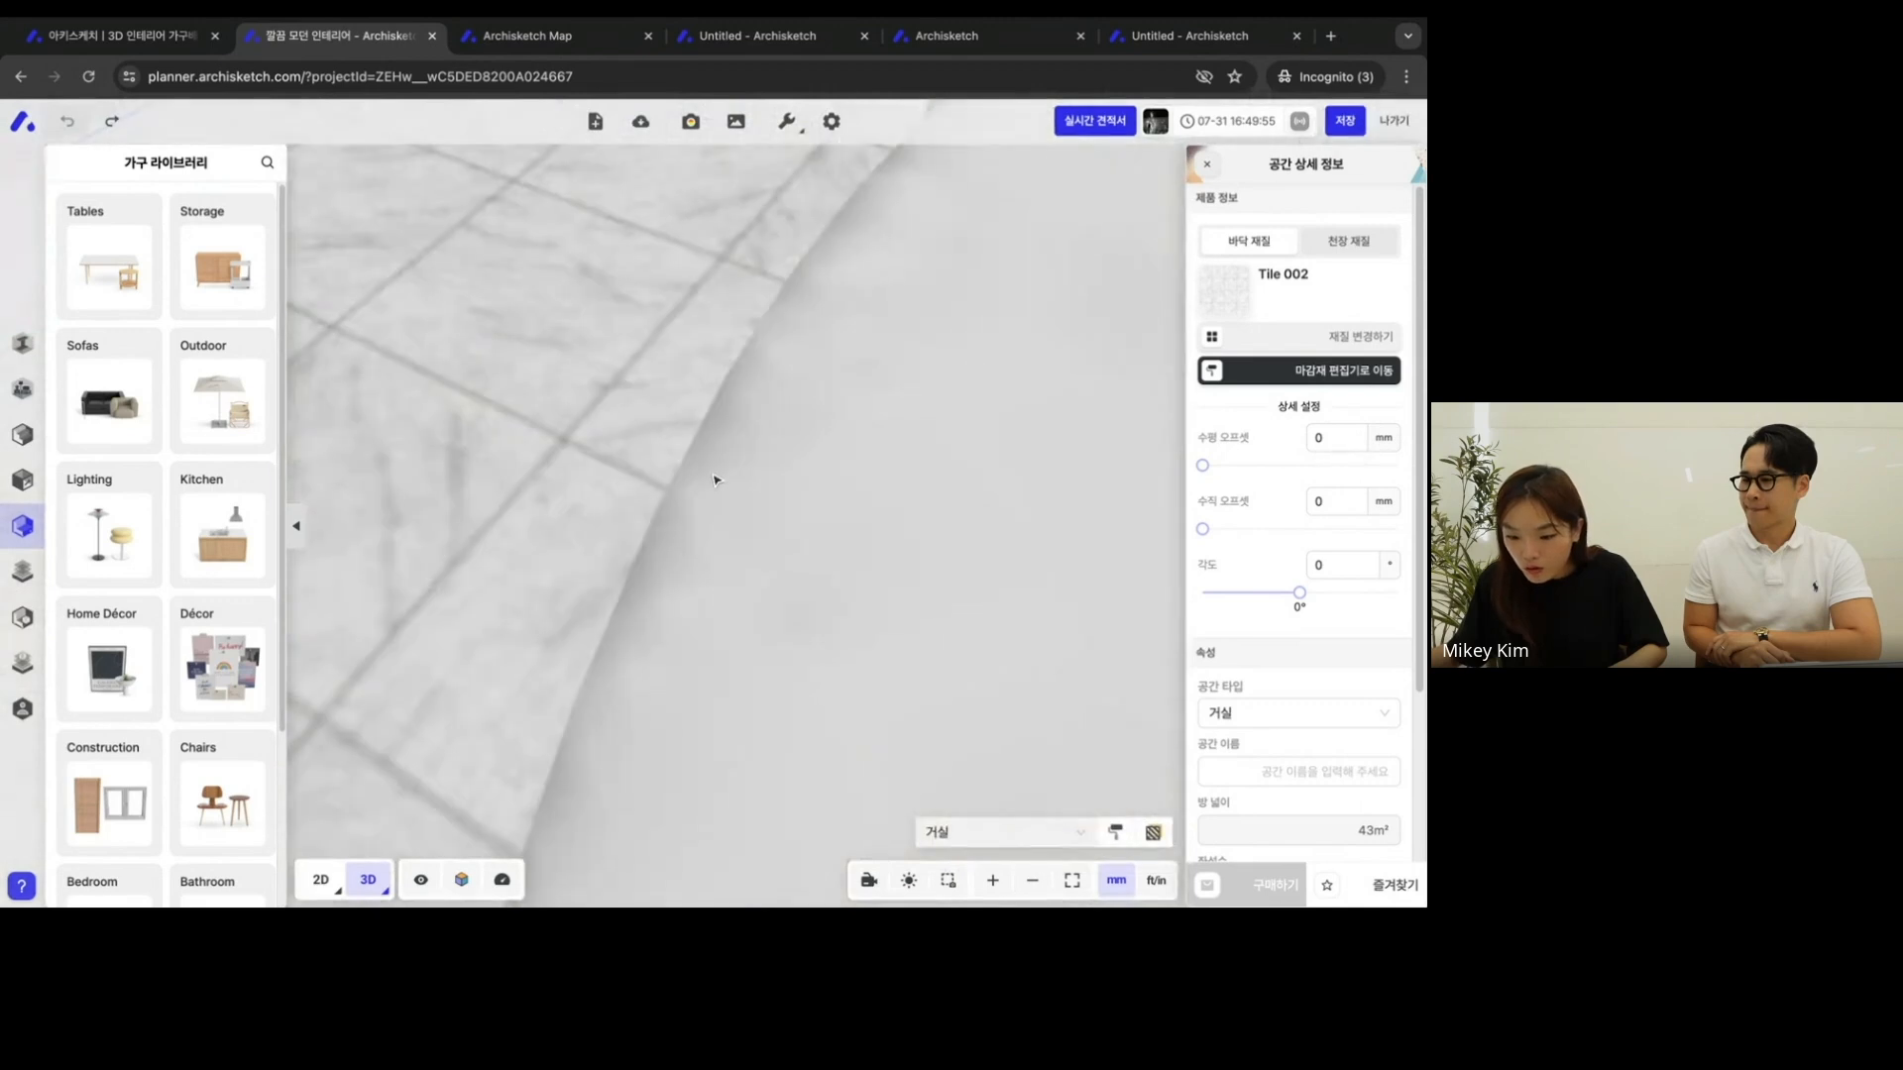
{"action": "scroll", "coordinate": [714, 480], "scroll_direction": "down", "scroll_amount": 5}
{"action": "right_click_drag", "start_coordinate": [714, 480], "coordinate": [459, 403]}
{"action": "left_click_drag", "start_coordinate": [459, 403], "coordinate": [739, 395]}
{"action": "right_click_drag", "start_coordinate": [739, 395], "coordinate": [591, 512]}
{"action": "left_click_drag", "start_coordinate": [591, 511], "coordinate": [575, 502]}
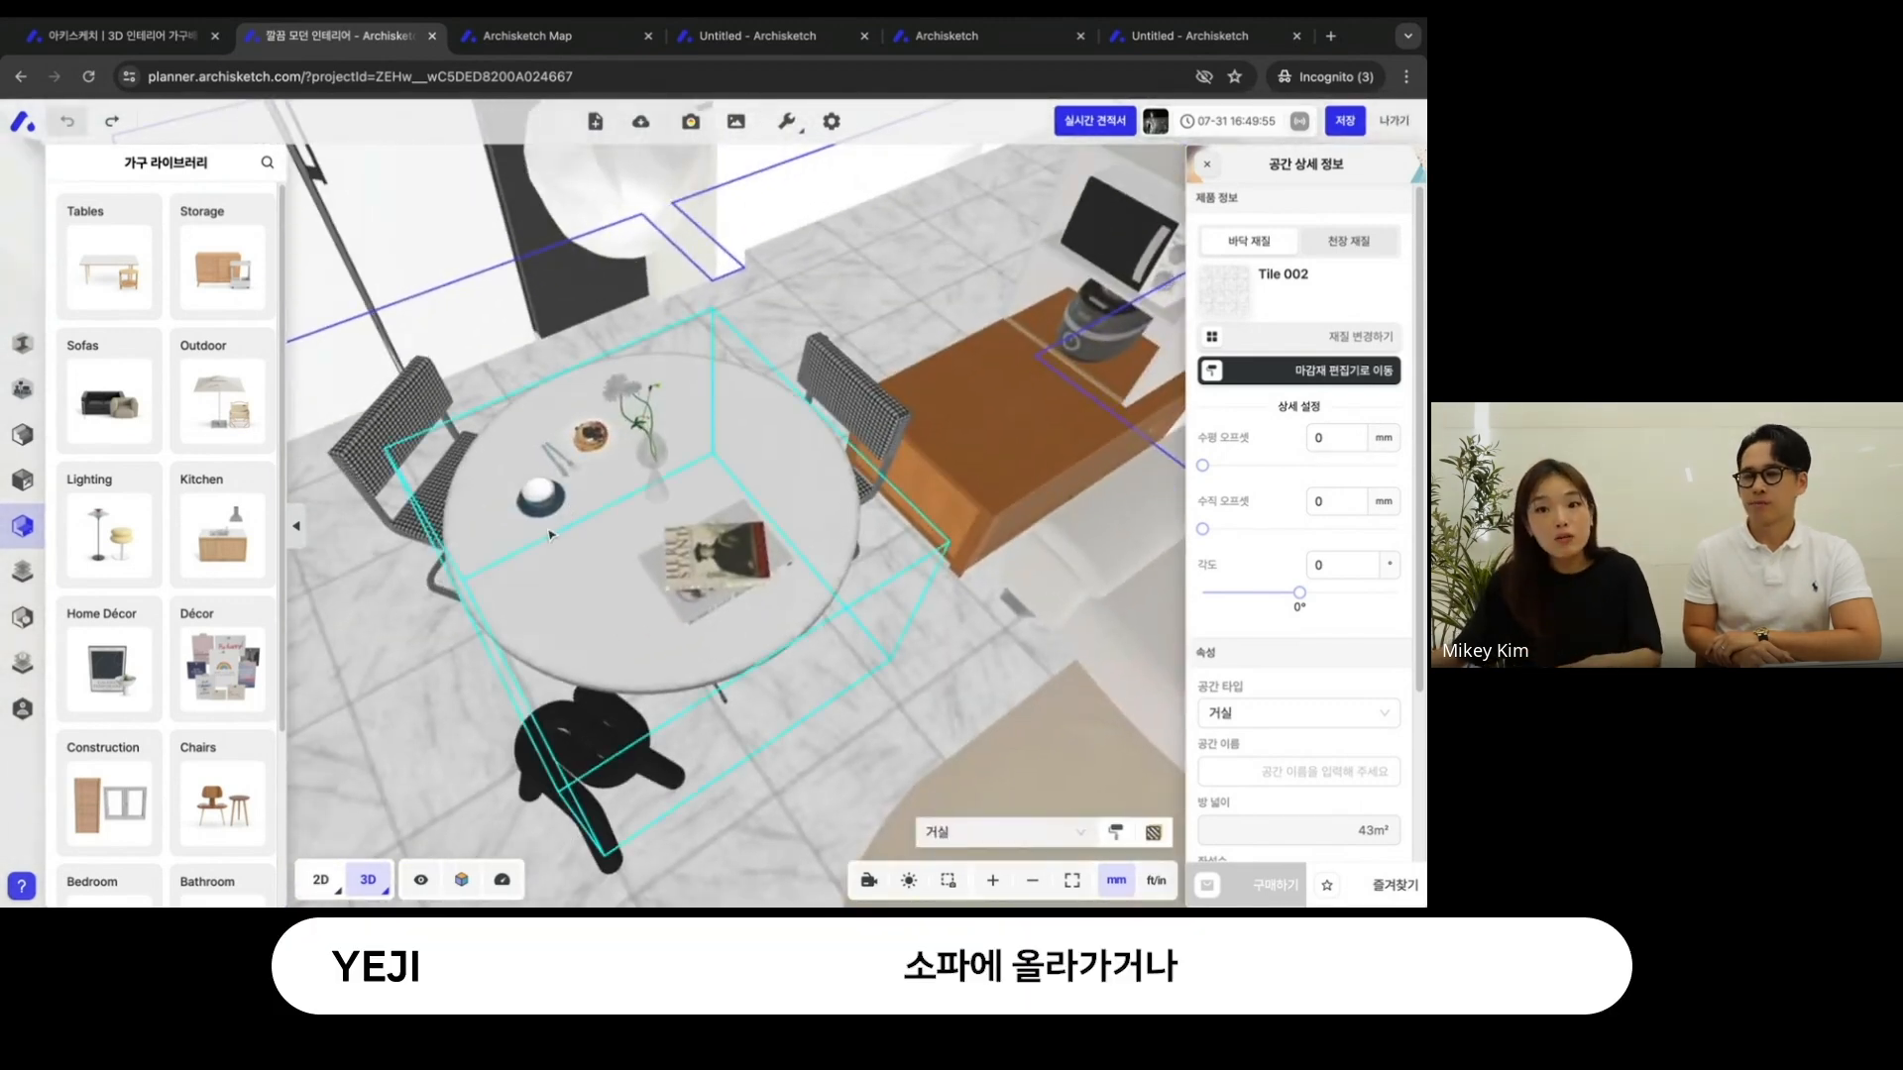
{"action": "scroll", "coordinate": [870, 628], "scroll_direction": "up", "scroll_amount": 3}
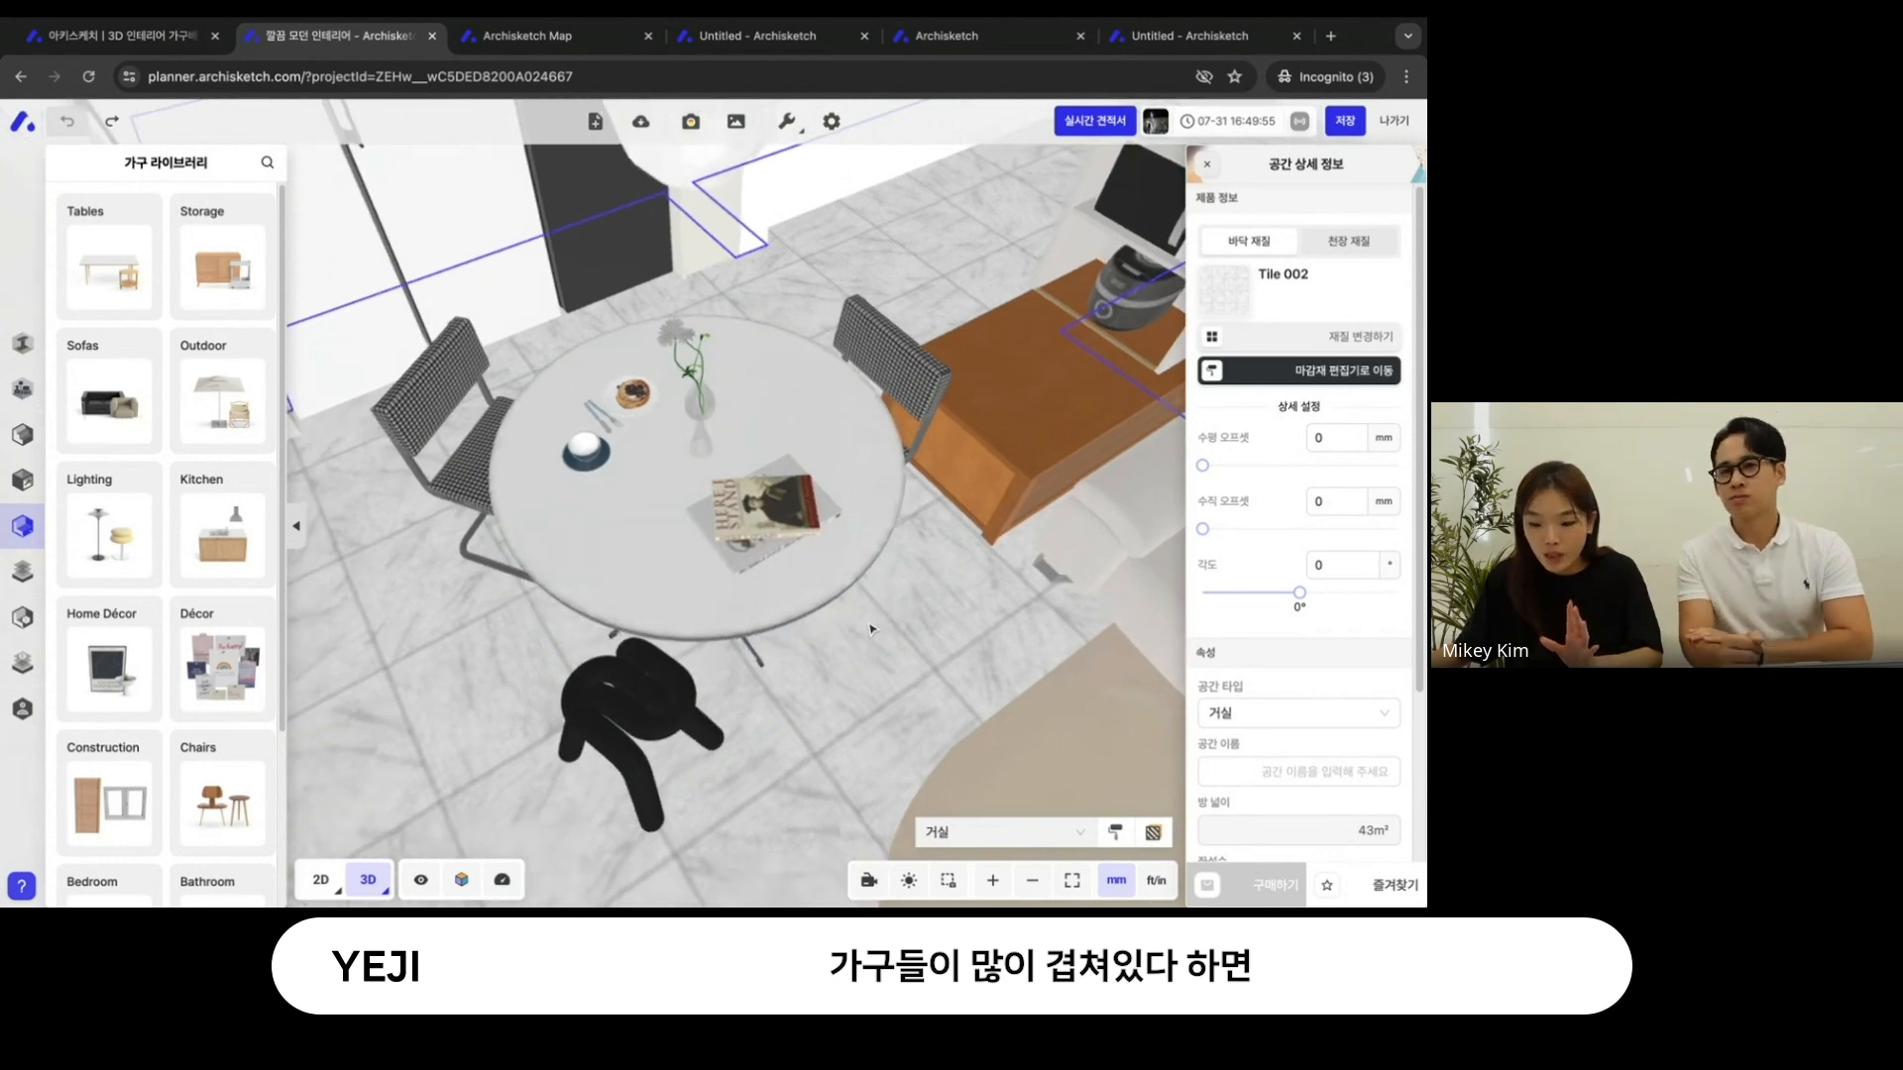
{"action": "left_click", "coordinate": [461, 879]}
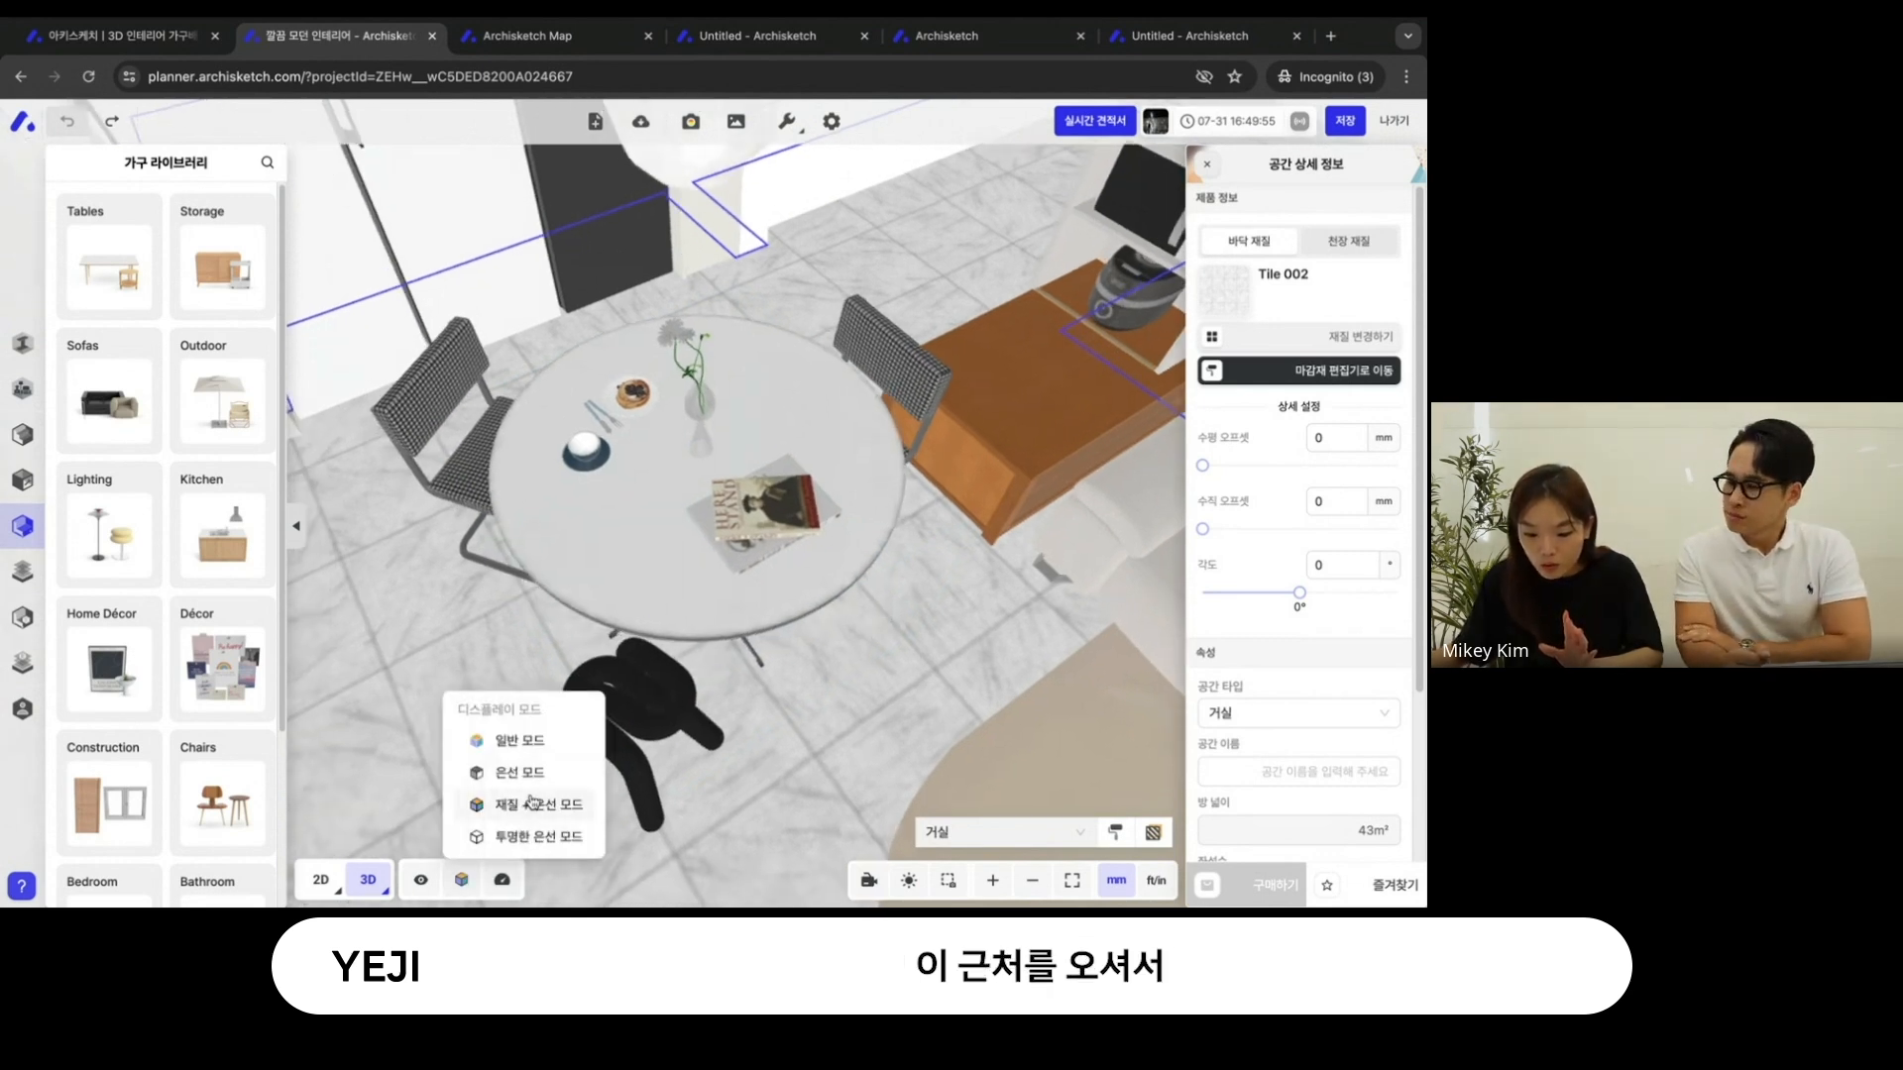
{"action": "left_click", "coordinate": [532, 803]}
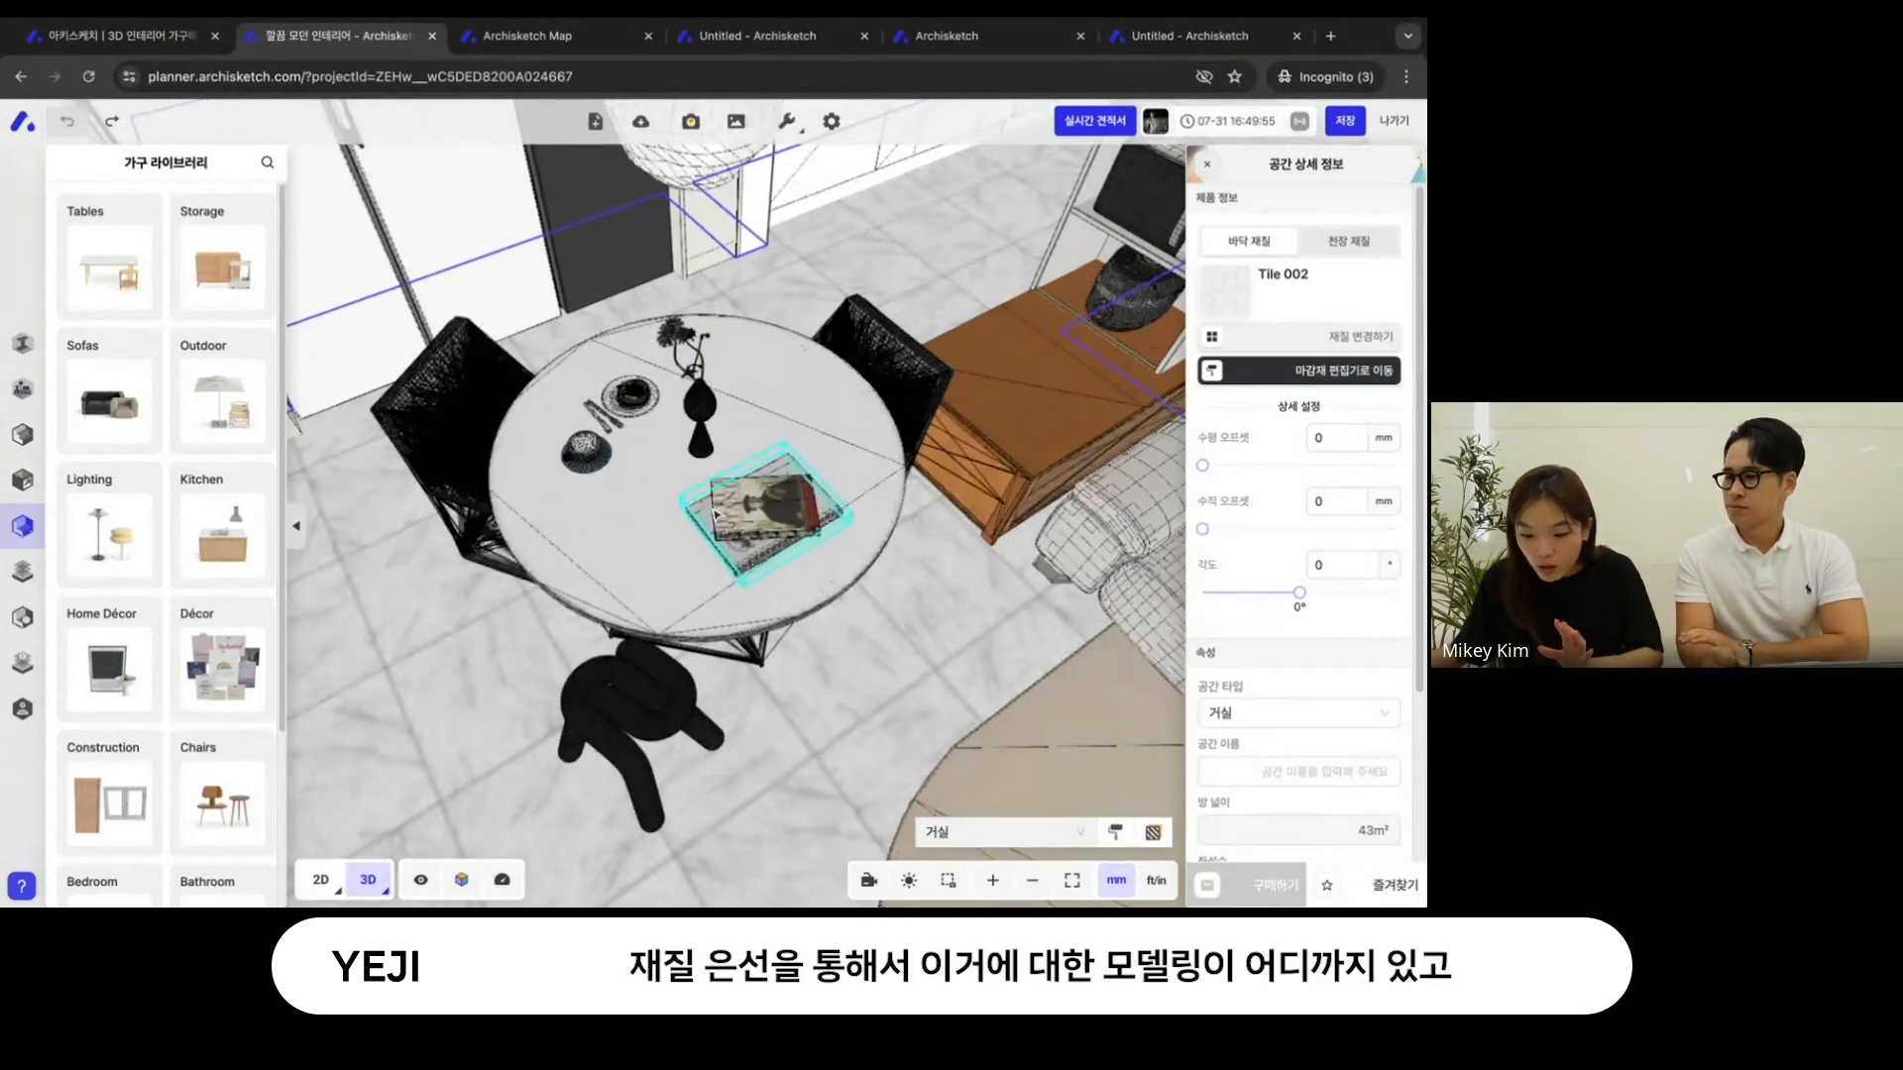
- Examine the mesh lines of the books, vase and coffee cup on the round dining table
{"action": "scroll", "coordinate": [715, 515], "scroll_direction": "up", "scroll_amount": 5}
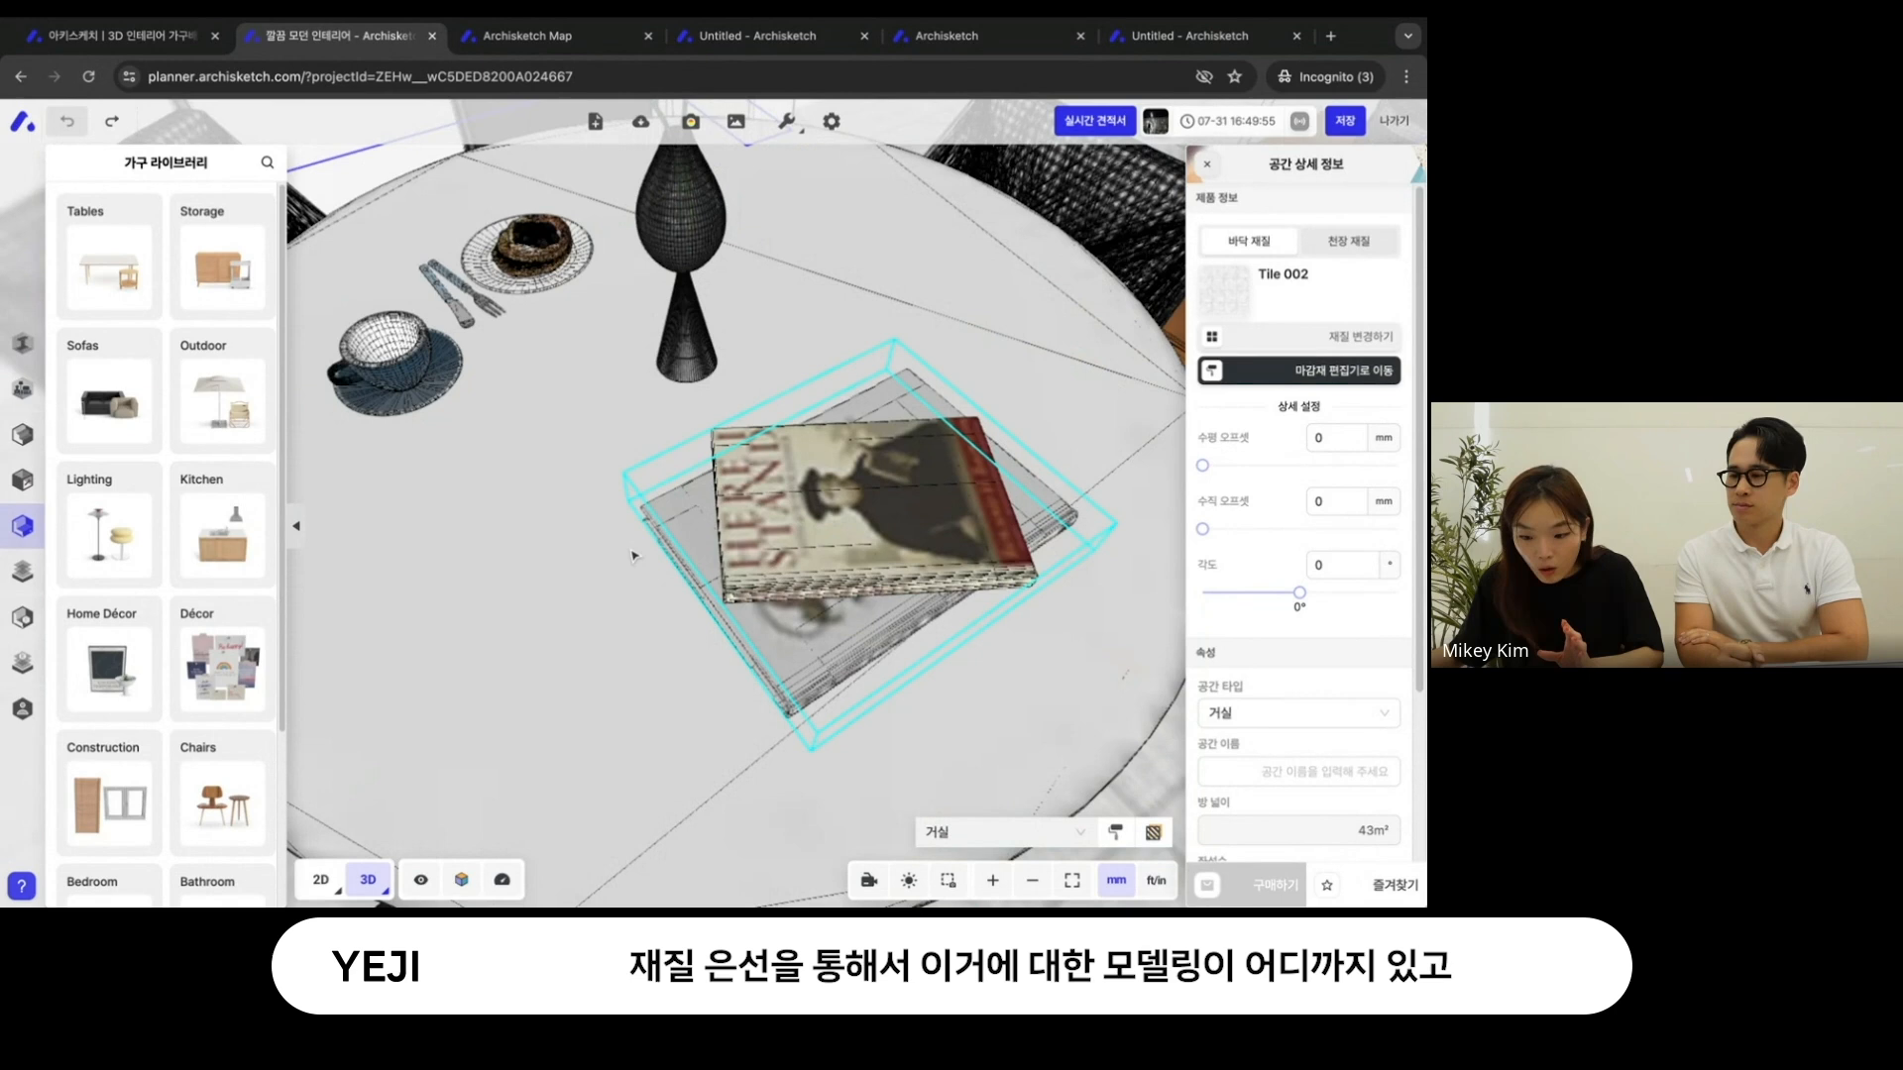
{"action": "scroll", "coordinate": [634, 556], "scroll_direction": "up", "scroll_amount": 5}
{"action": "scroll", "coordinate": [649, 563], "scroll_direction": "down", "scroll_amount": 5}
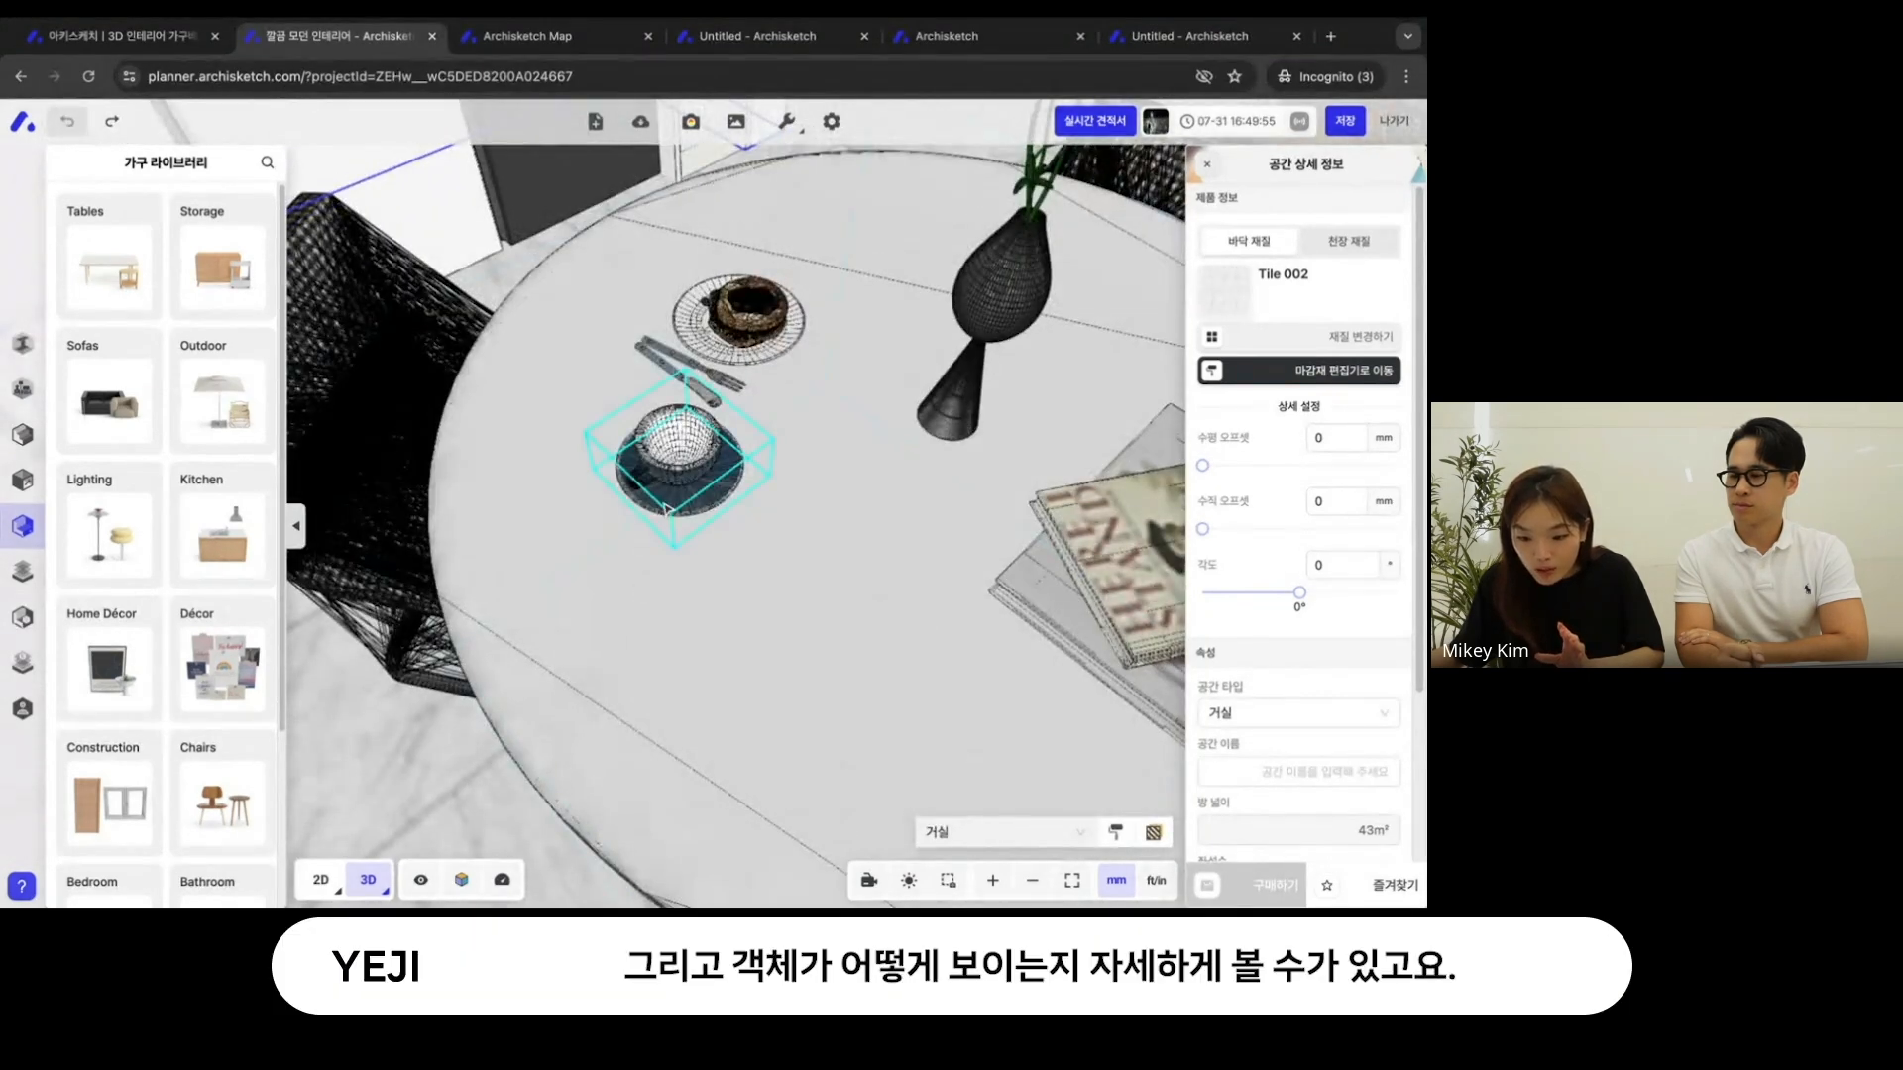
{"action": "left_click", "coordinate": [666, 507]}
{"action": "left_click_drag", "start_coordinate": [475, 705], "coordinate": [451, 702]}
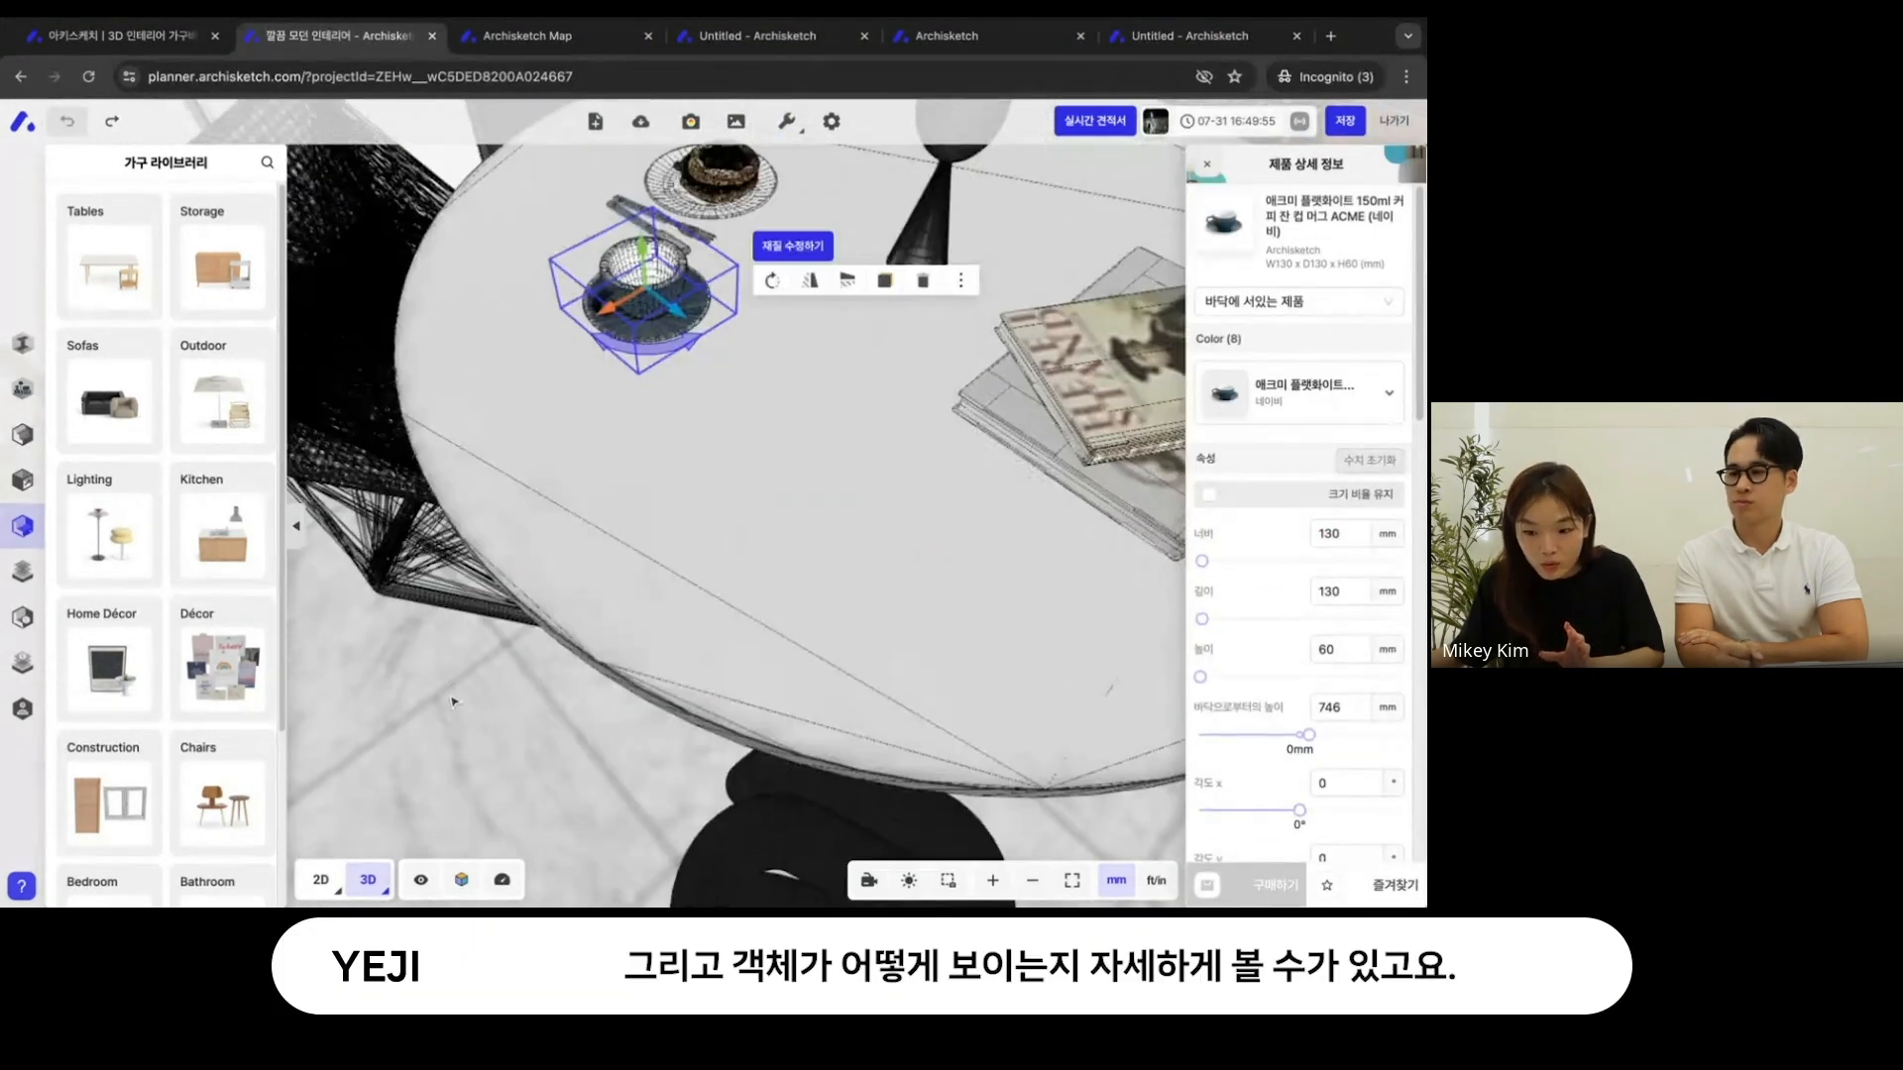
{"action": "scroll", "coordinate": [451, 702], "scroll_direction": "down", "scroll_amount": 2}
- Return the 3D display to 일반 모드 and clear the coffee cup selection
{"action": "left_click", "coordinate": [460, 879]}
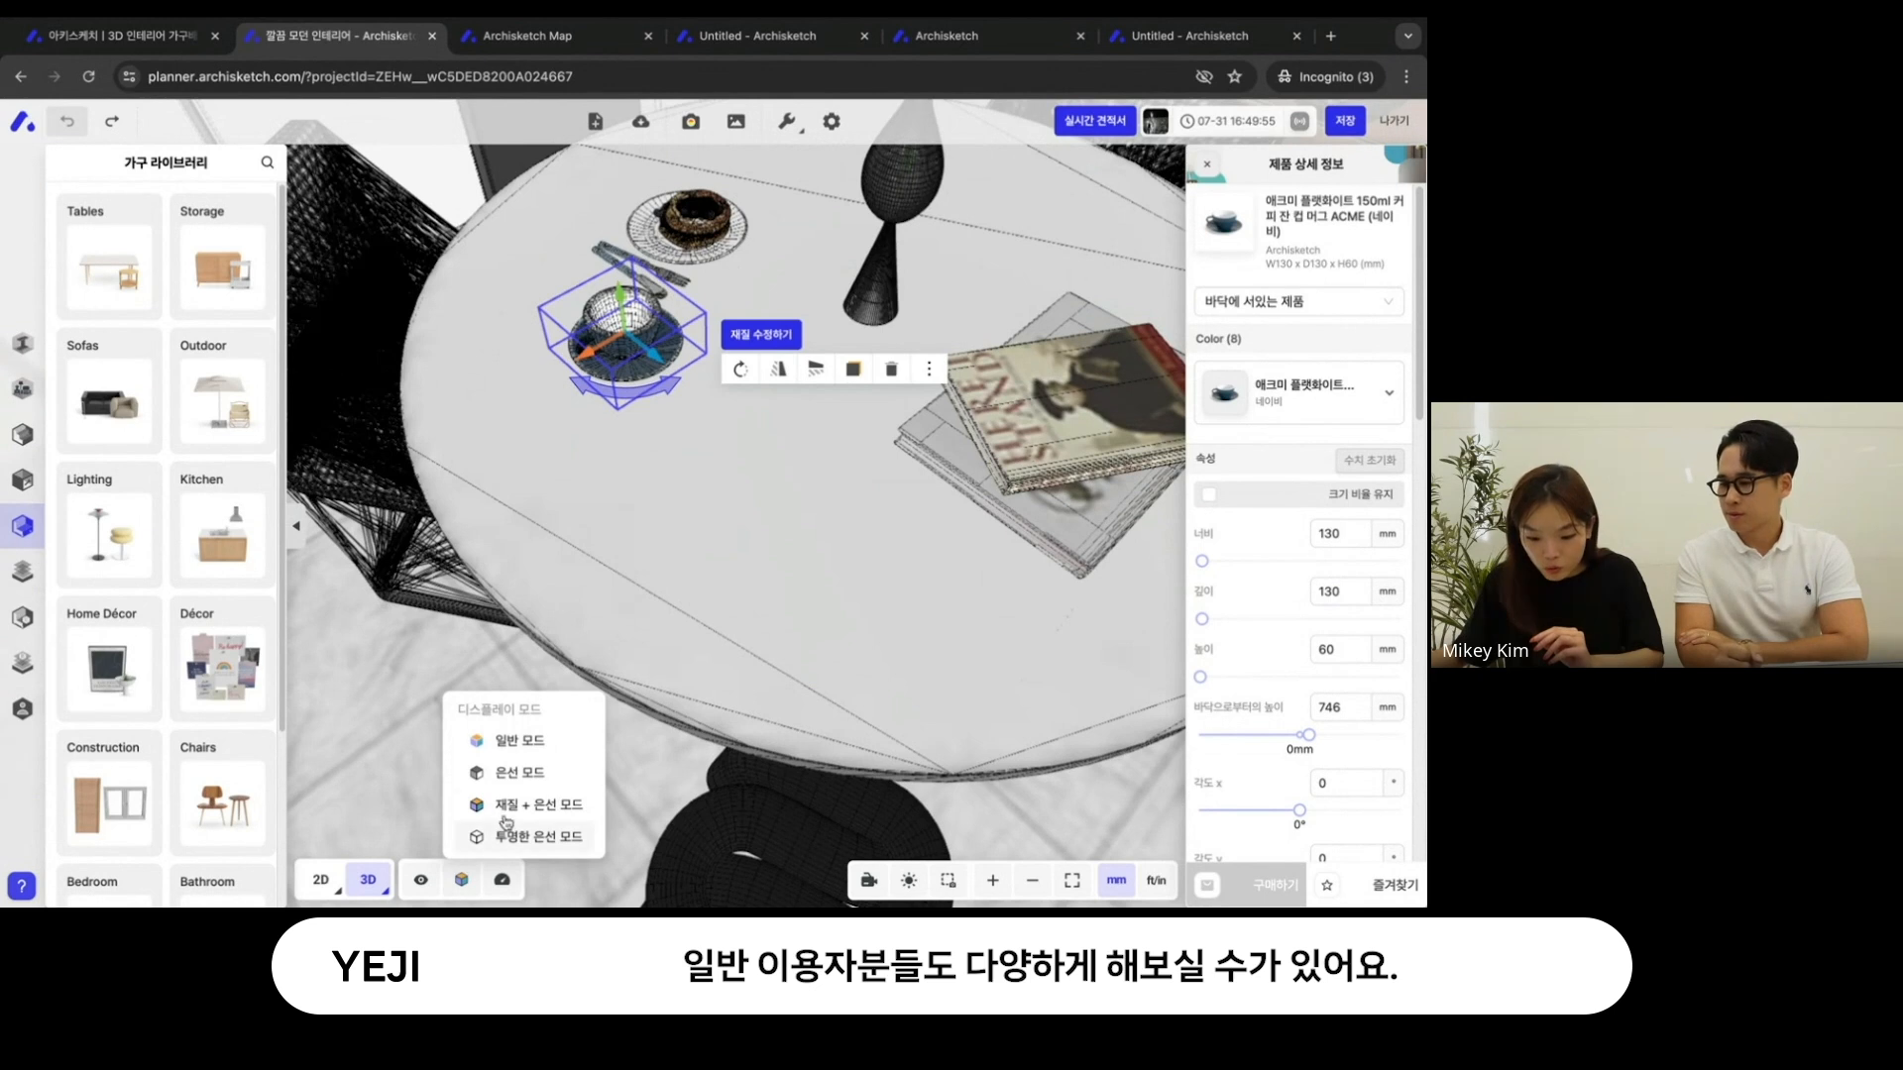
{"action": "left_click", "coordinate": [531, 741]}
{"action": "left_click", "coordinate": [451, 661]}
{"action": "scroll", "coordinate": [462, 642], "scroll_direction": "down", "scroll_amount": 5}
{"action": "scroll", "coordinate": [463, 635], "scroll_direction": "up", "scroll_amount": 2}
{"action": "scroll", "coordinate": [464, 634], "scroll_direction": "down", "scroll_amount": 2}
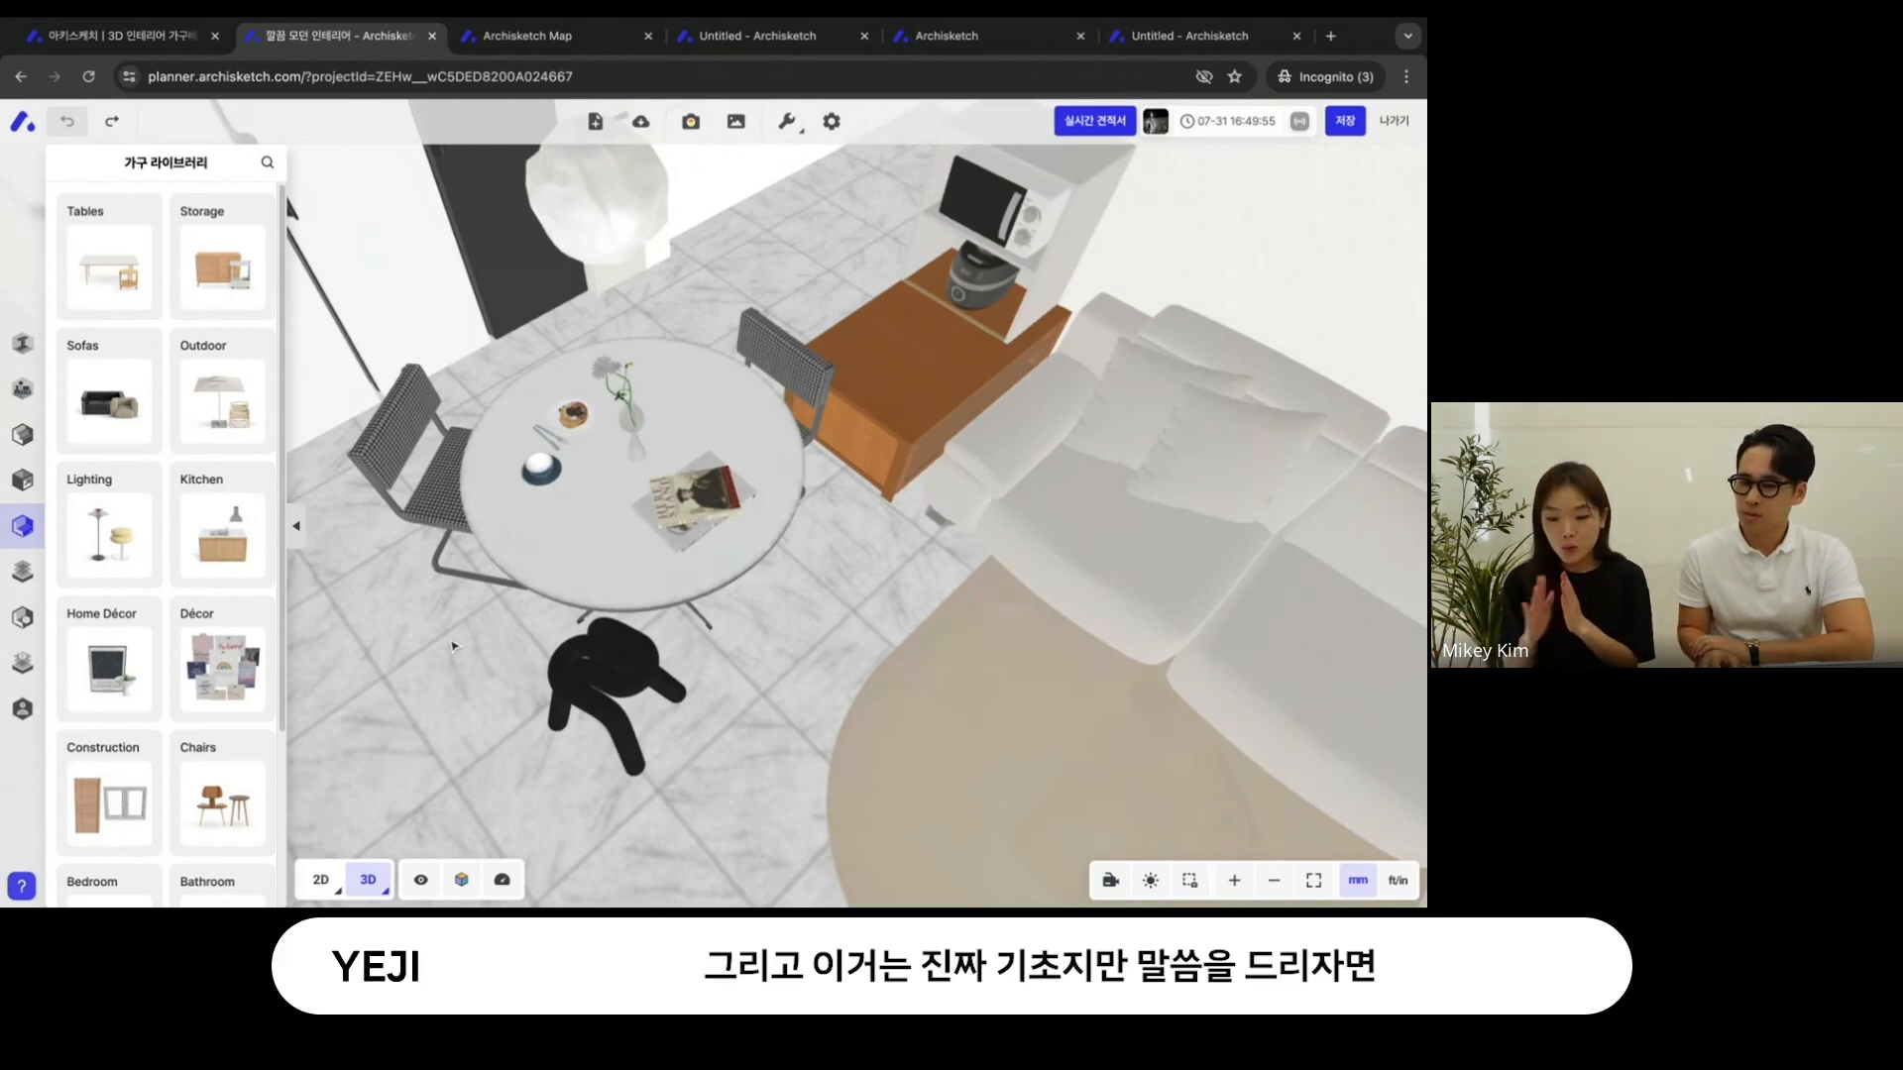
- Select the black checked chair beside the round dining table and reposition it along the floor
{"action": "right_click_drag", "start_coordinate": [684, 619], "coordinate": [811, 595]}
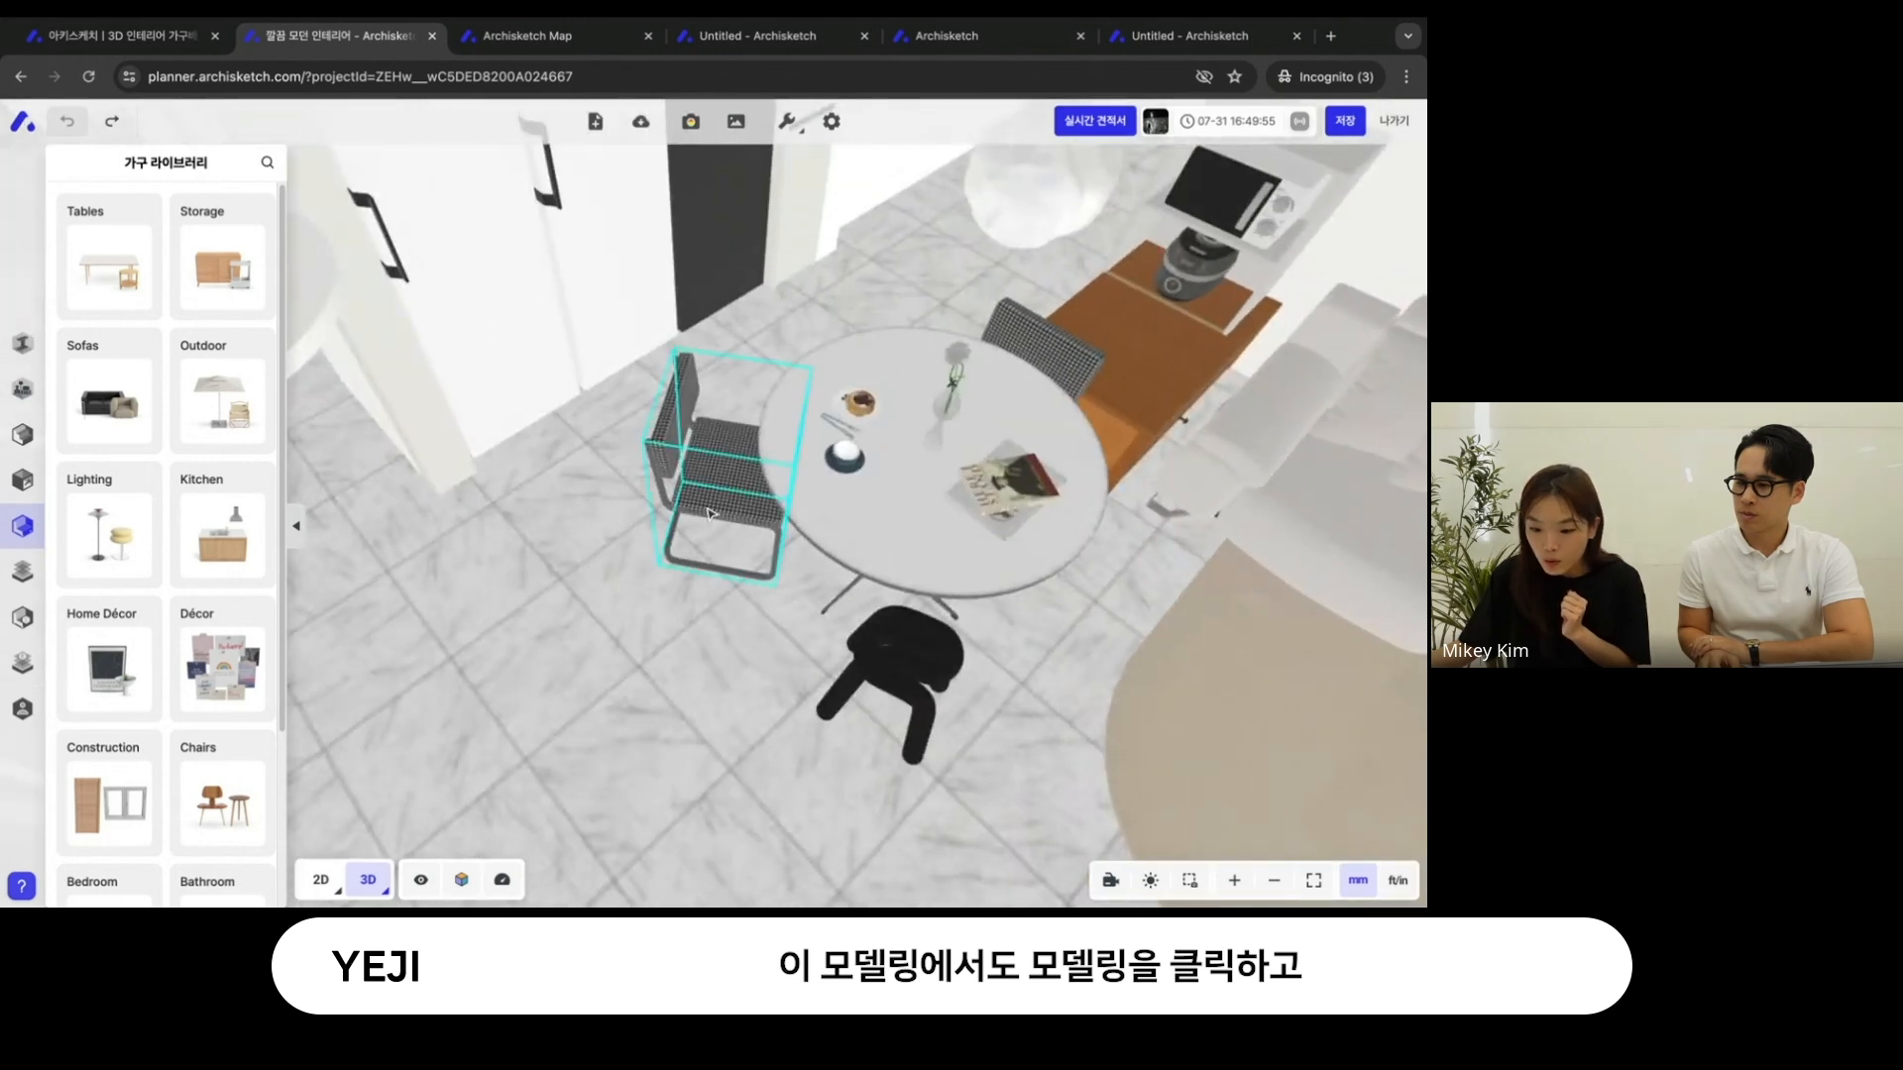
{"action": "left_click", "coordinate": [709, 511]}
{"action": "left_click_drag", "start_coordinate": [715, 547], "coordinate": [761, 484]}
{"action": "left_click_drag", "start_coordinate": [697, 622], "coordinate": [721, 428]}
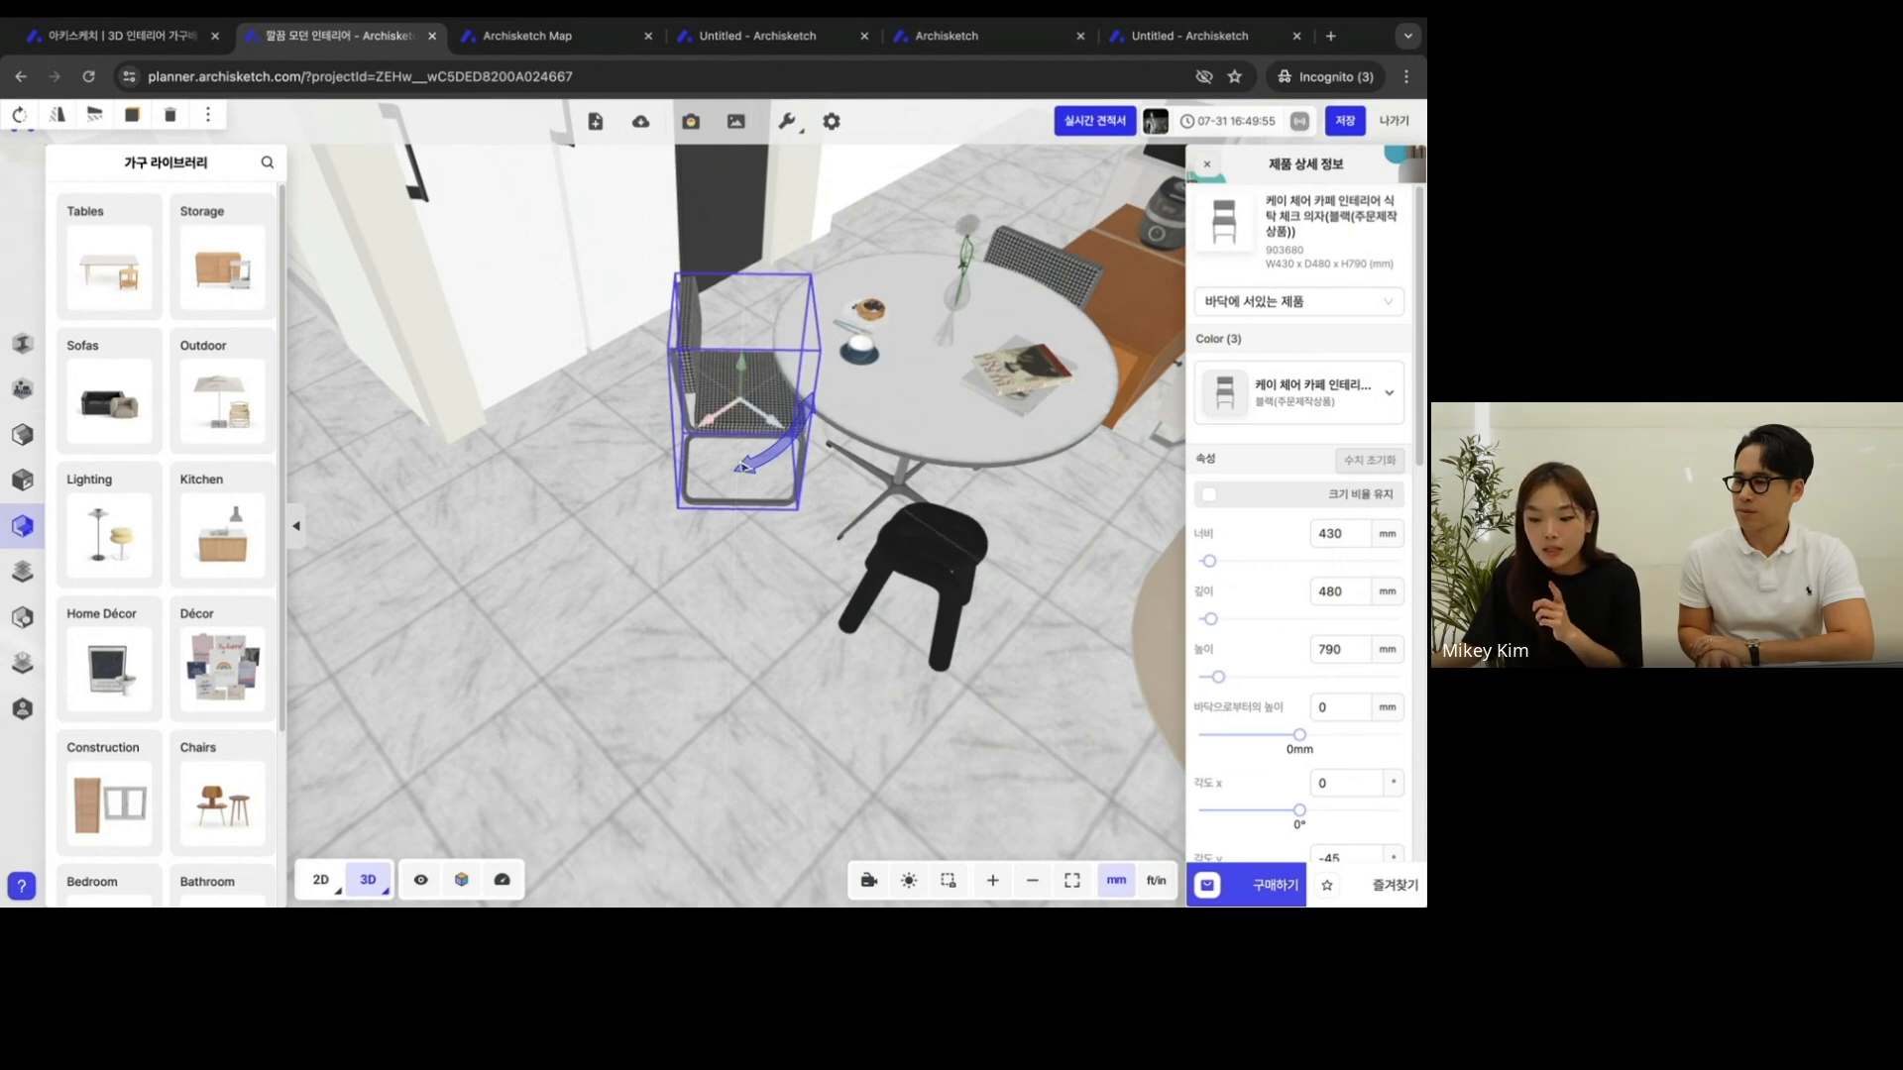
{"action": "right_click_drag", "start_coordinate": [892, 318], "coordinate": [694, 505]}
{"action": "right_click_drag", "start_coordinate": [991, 446], "coordinate": [991, 386]}
- Move the Book object off the tabletop onto the floor between the black stool and the rug
{"action": "left_click", "coordinate": [842, 519]}
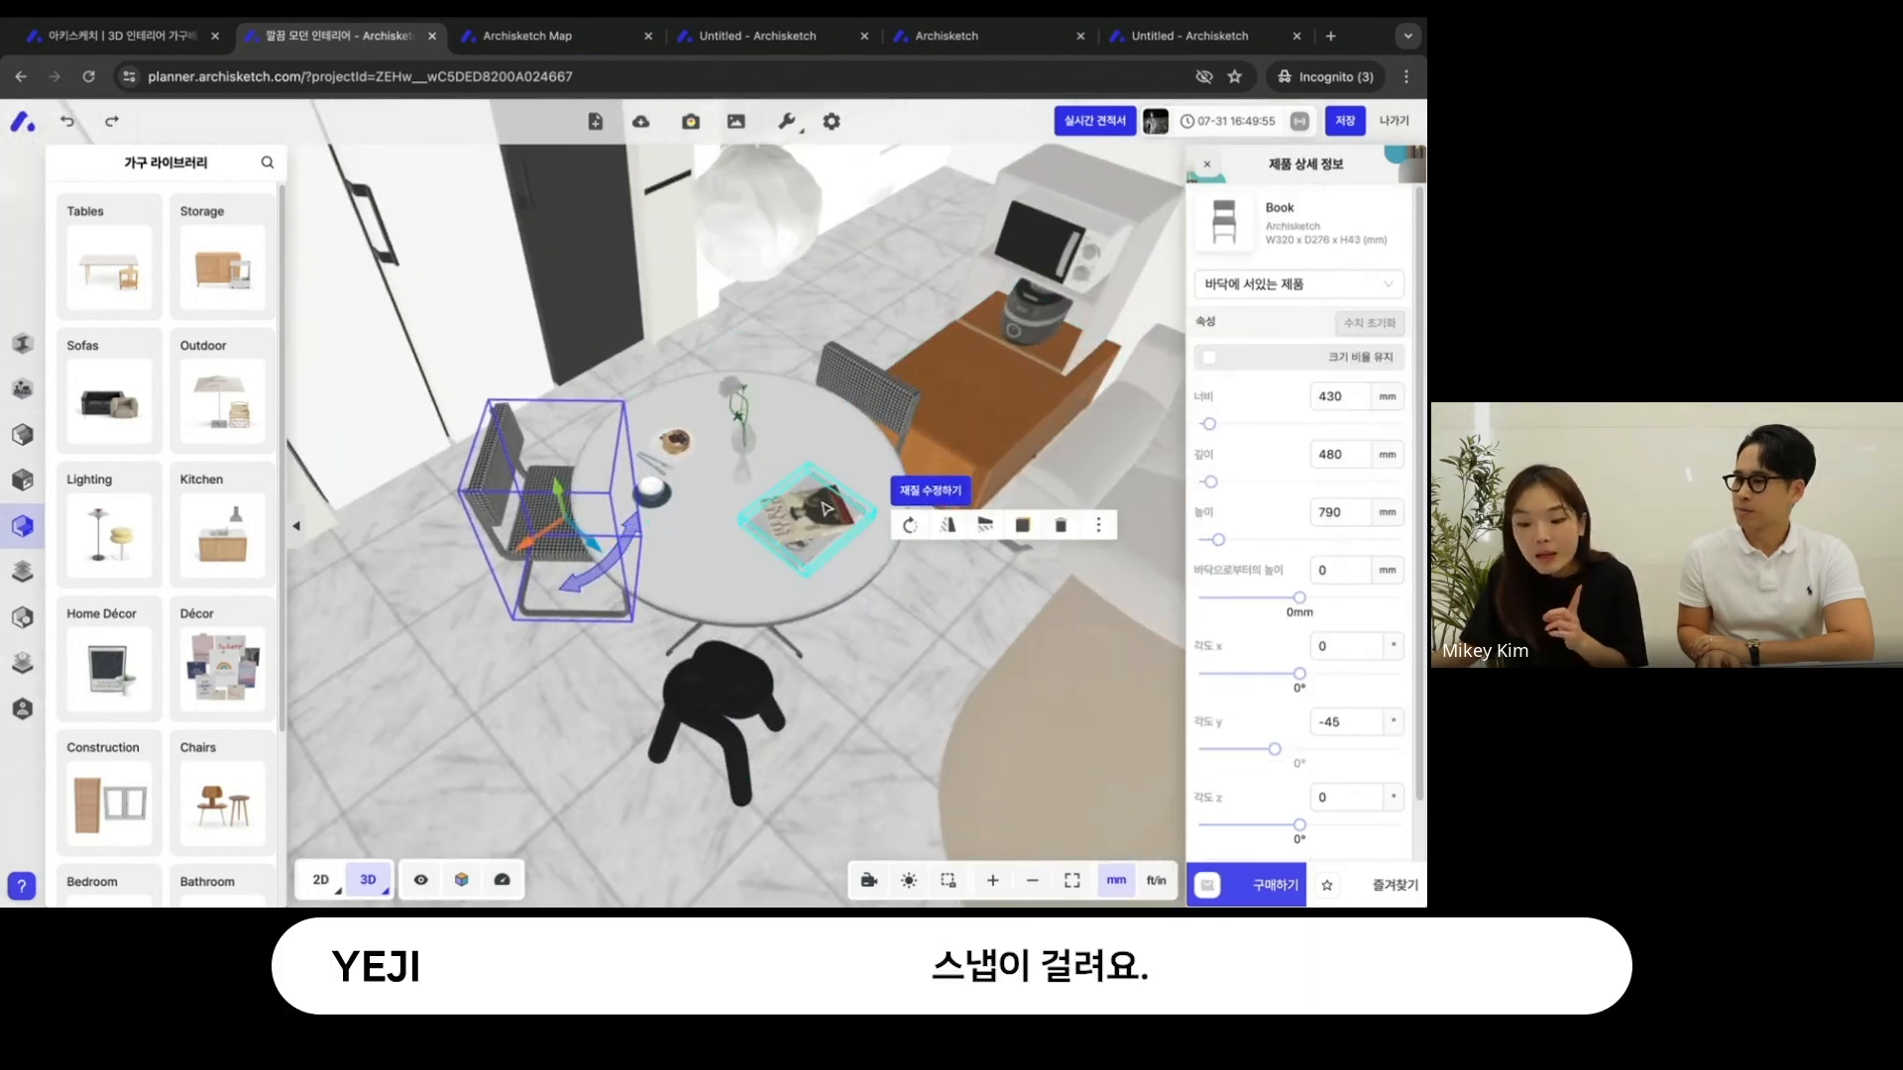
{"action": "left_click_drag", "start_coordinate": [818, 515], "coordinate": [890, 642]}
{"action": "right_click_drag", "start_coordinate": [953, 729], "coordinate": [843, 718]}
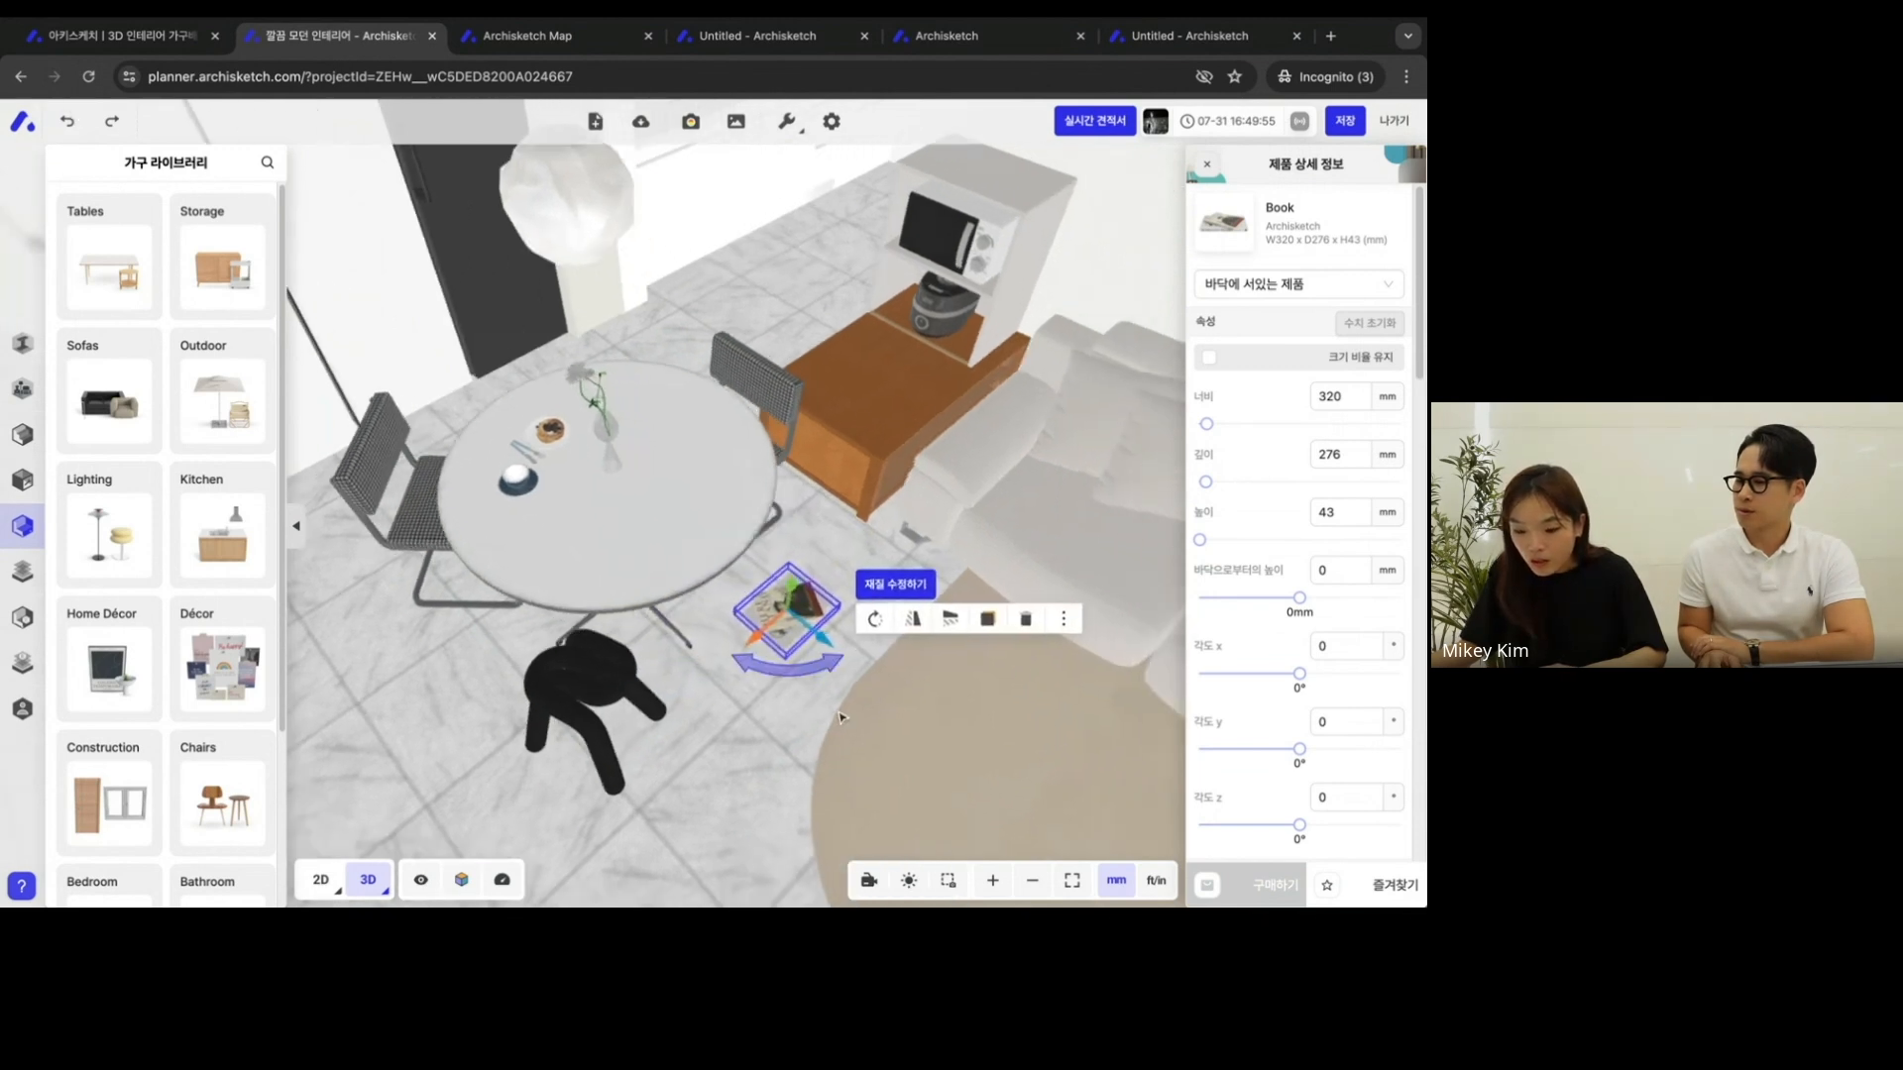
{"action": "left_click", "coordinate": [741, 746]}
{"action": "left_click_drag", "start_coordinate": [741, 746], "coordinate": [761, 698]}
- Check the table's height, set the Book's 바닥으로부터의 높이 to 746 mm, and move it over onto the tabletop
{"action": "left_click", "coordinate": [783, 543]}
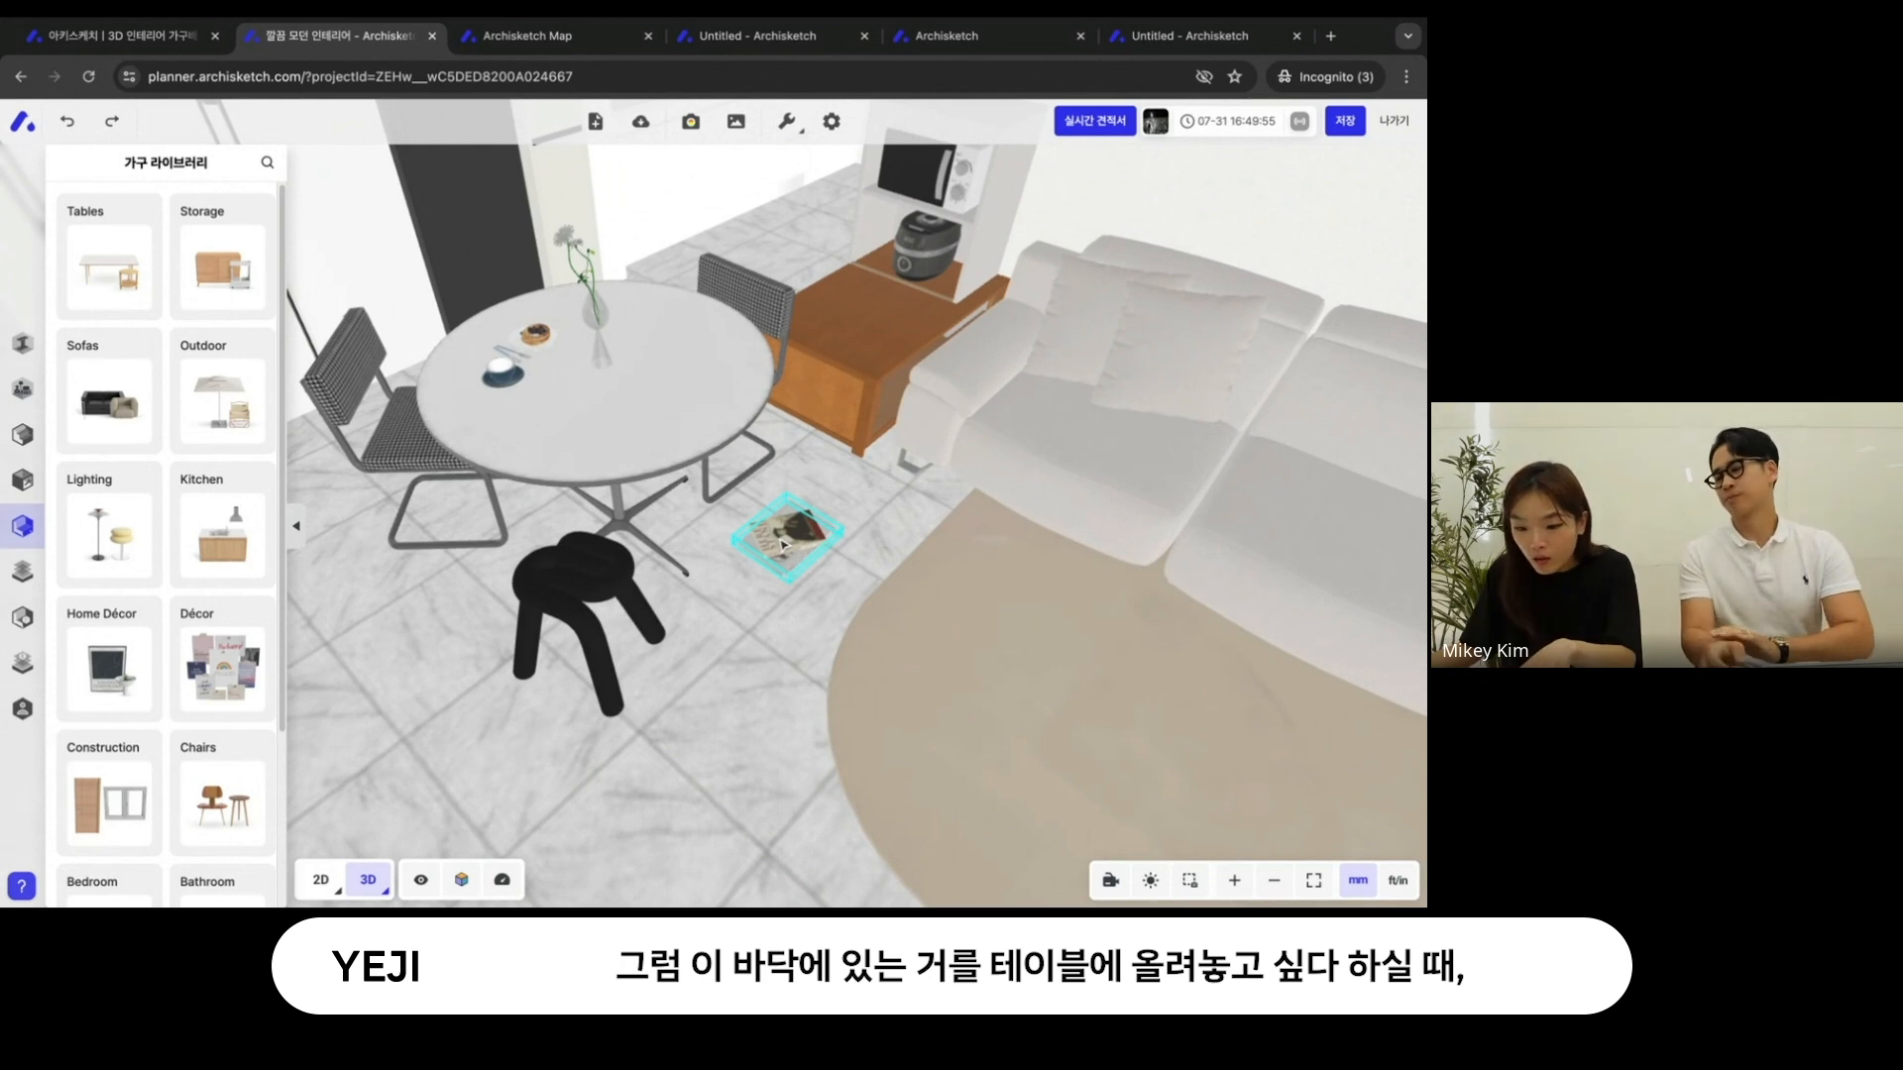
{"action": "left_click", "coordinate": [783, 543]}
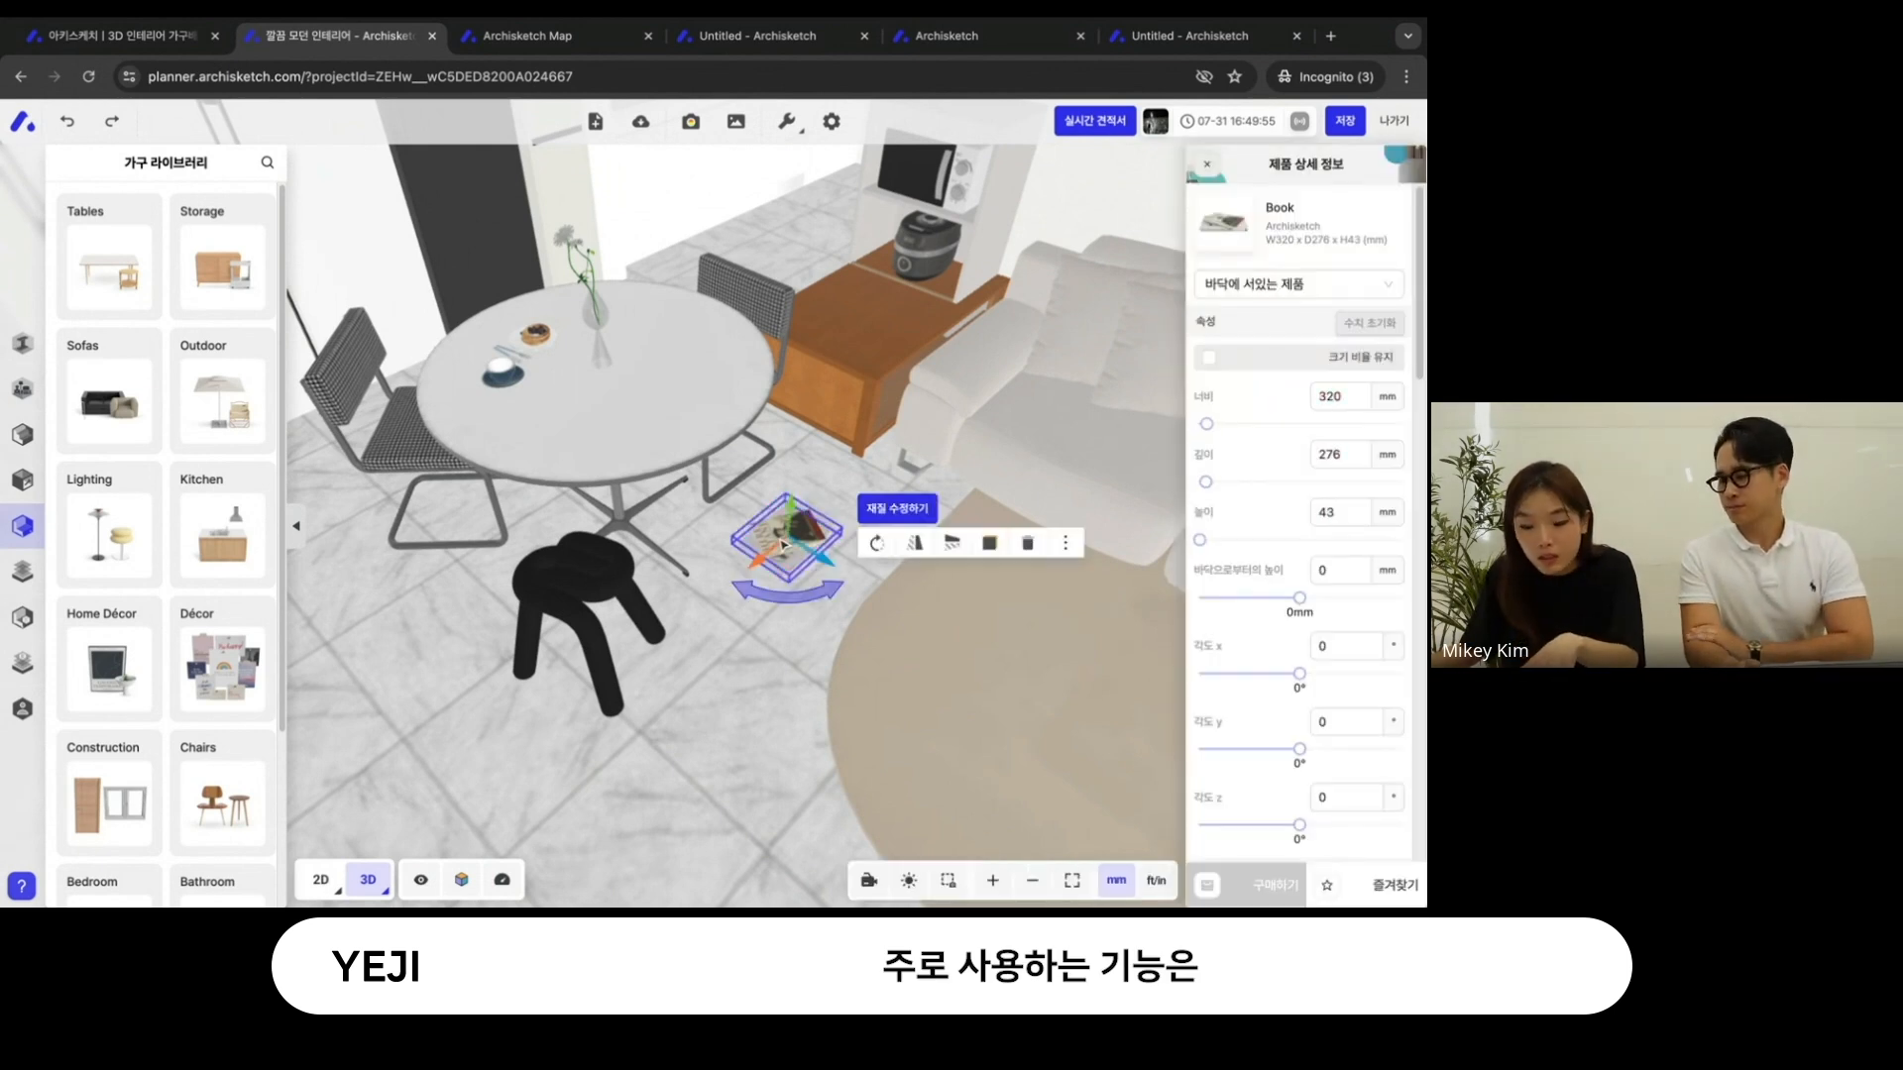
{"action": "left_click", "coordinate": [683, 397]}
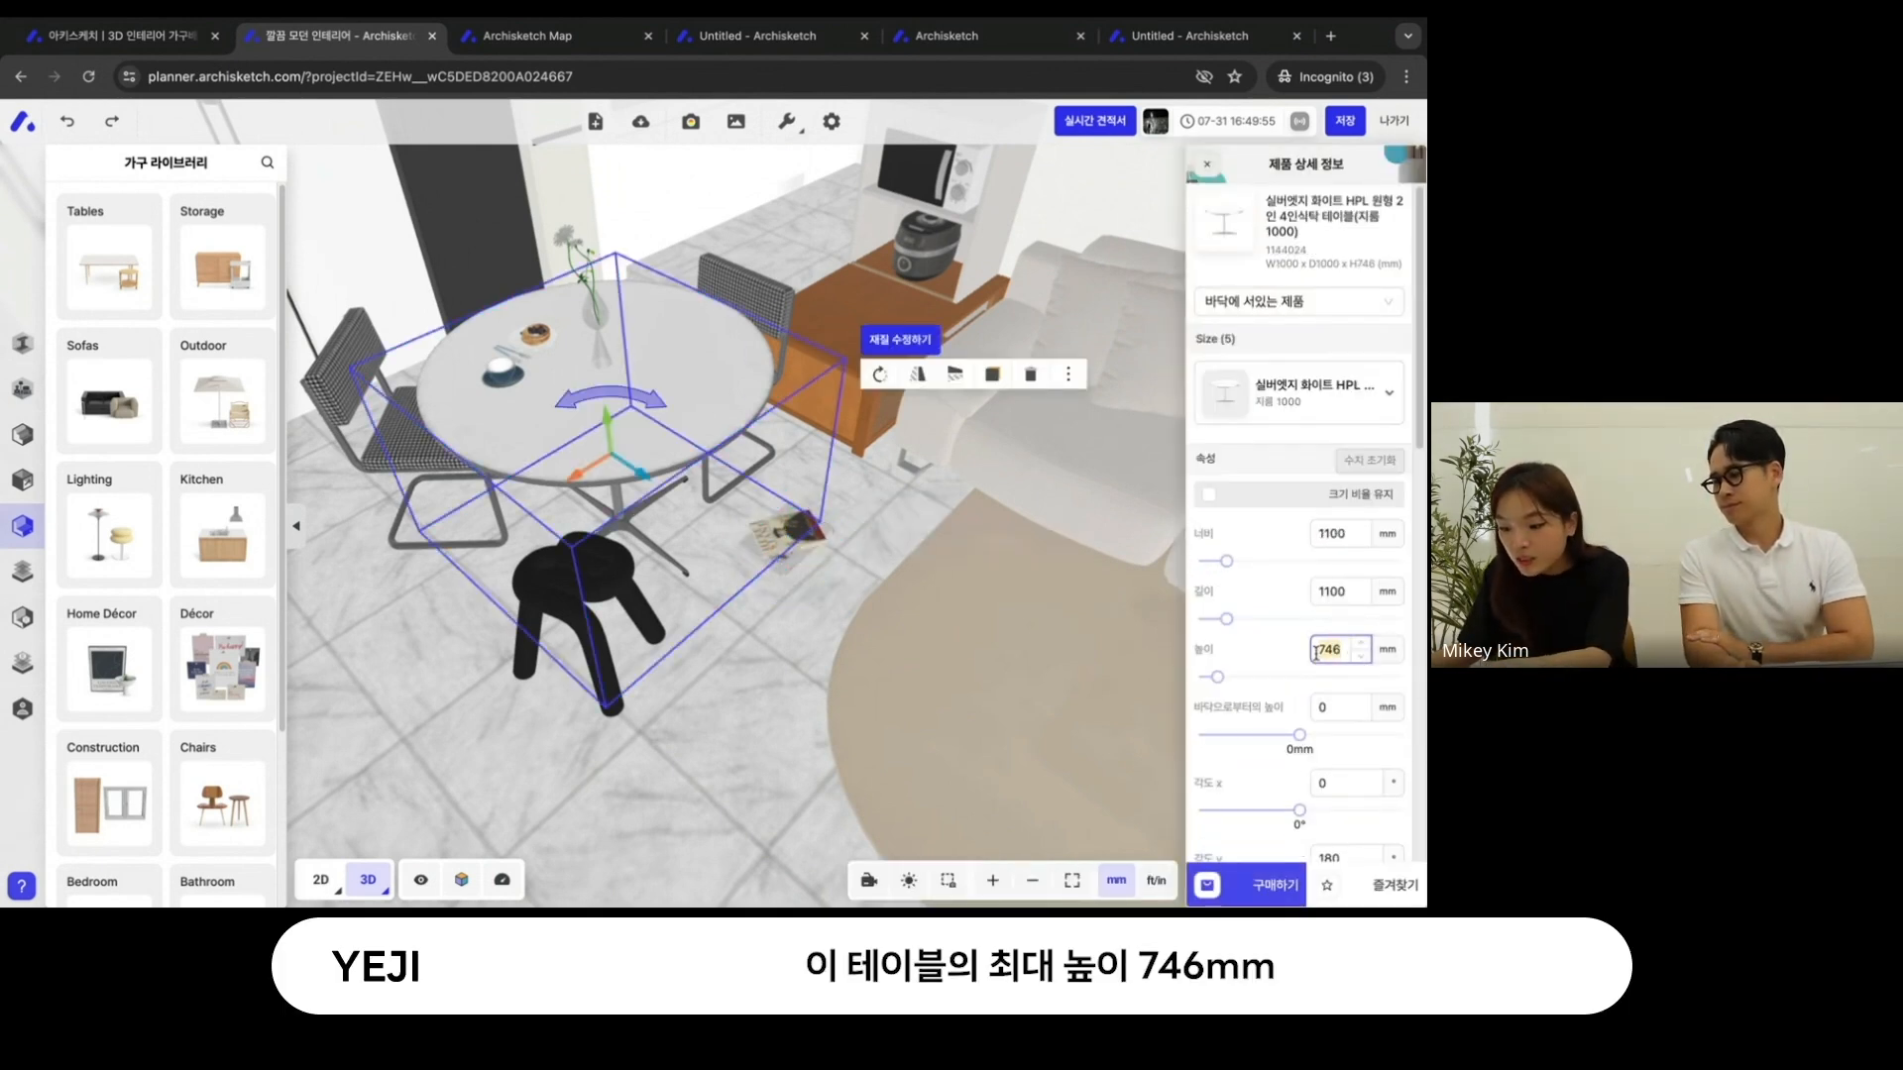
{"action": "left_click", "coordinate": [791, 540]}
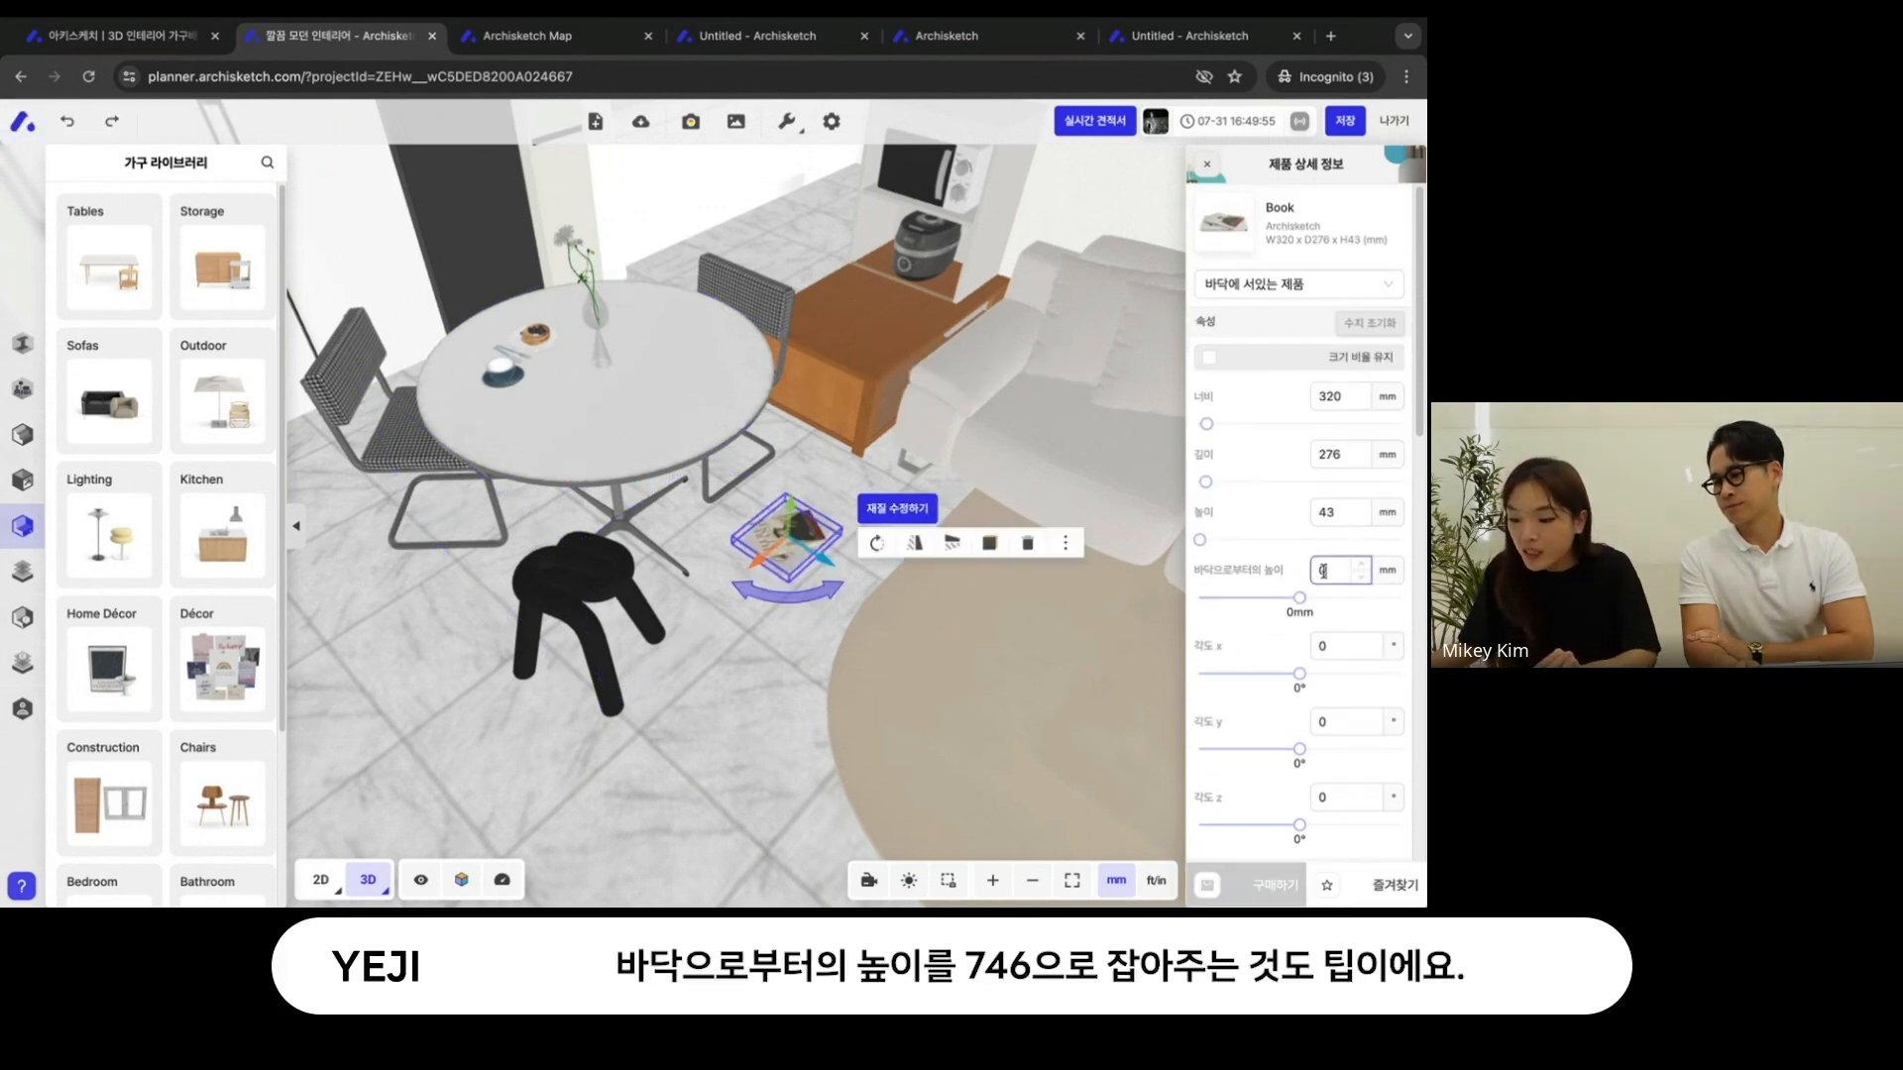
{"action": "type", "text": "746"}
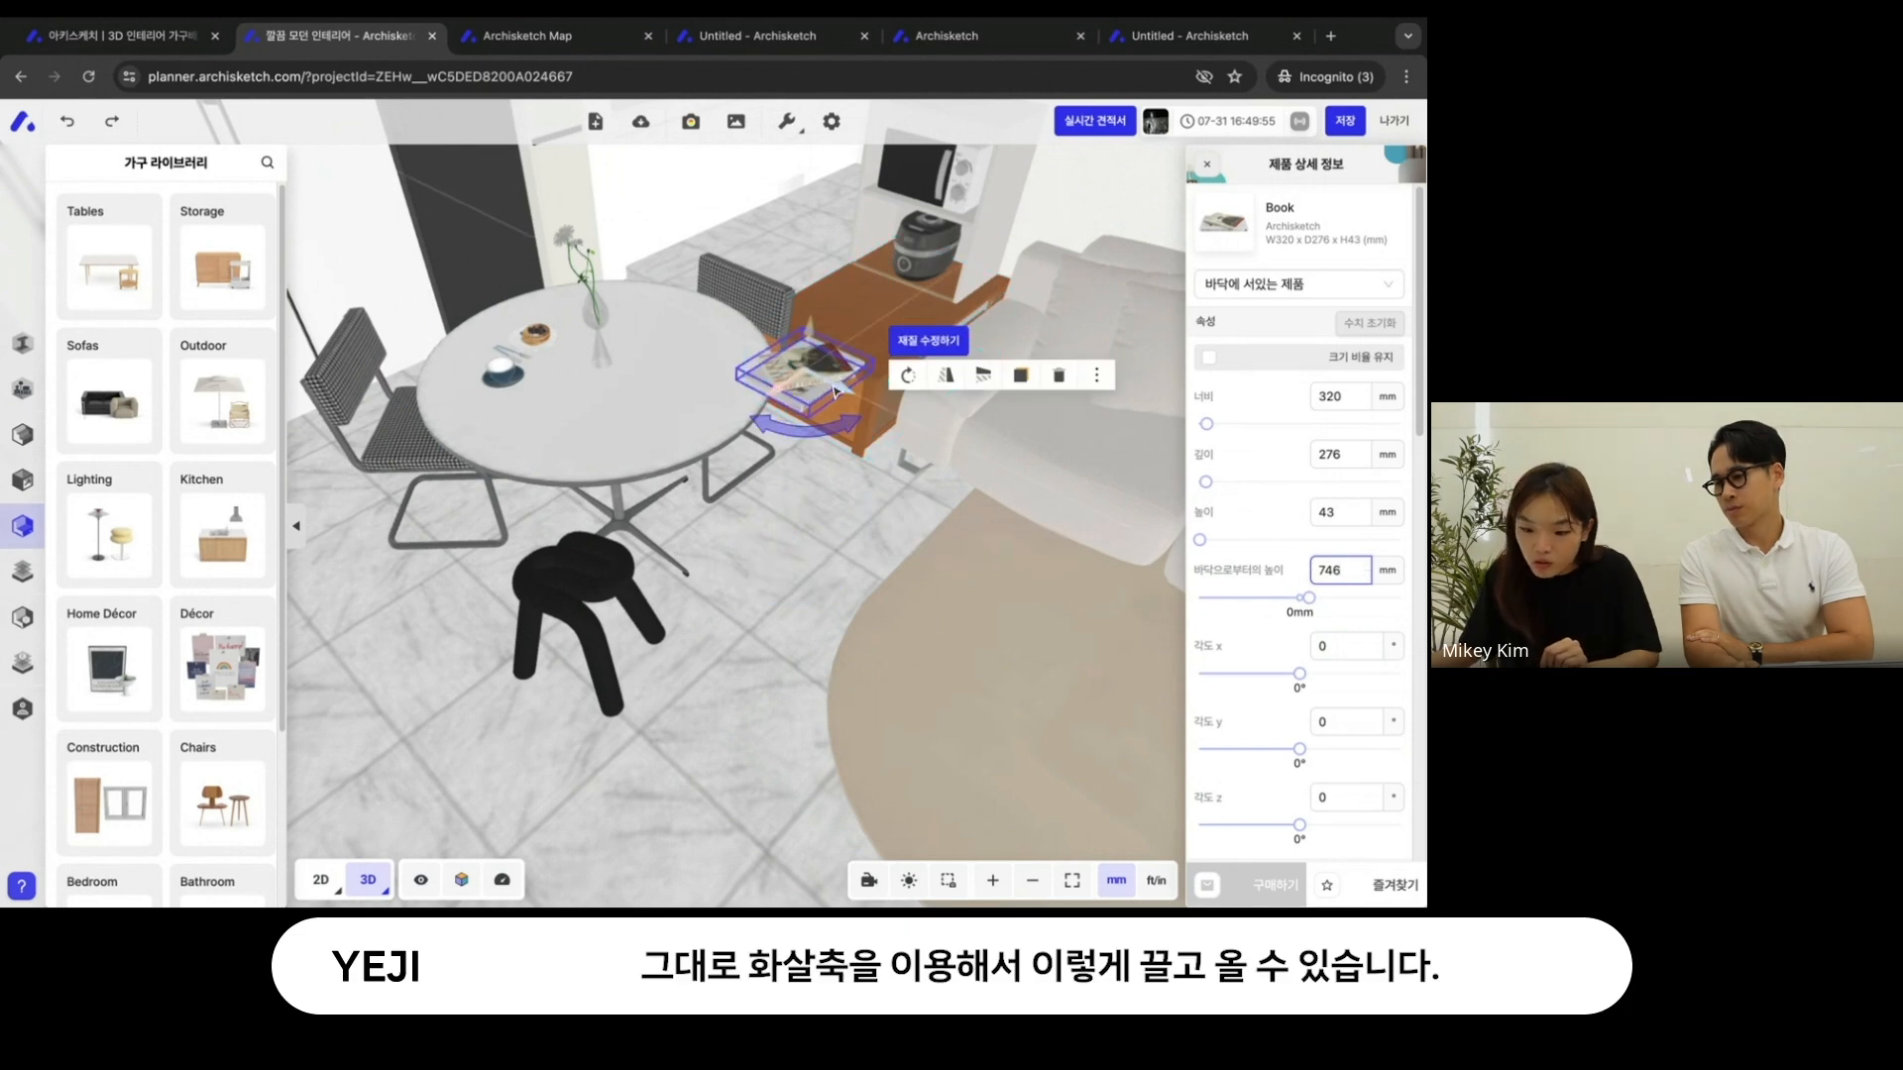
{"action": "left_click_drag", "start_coordinate": [834, 389], "coordinate": [691, 395]}
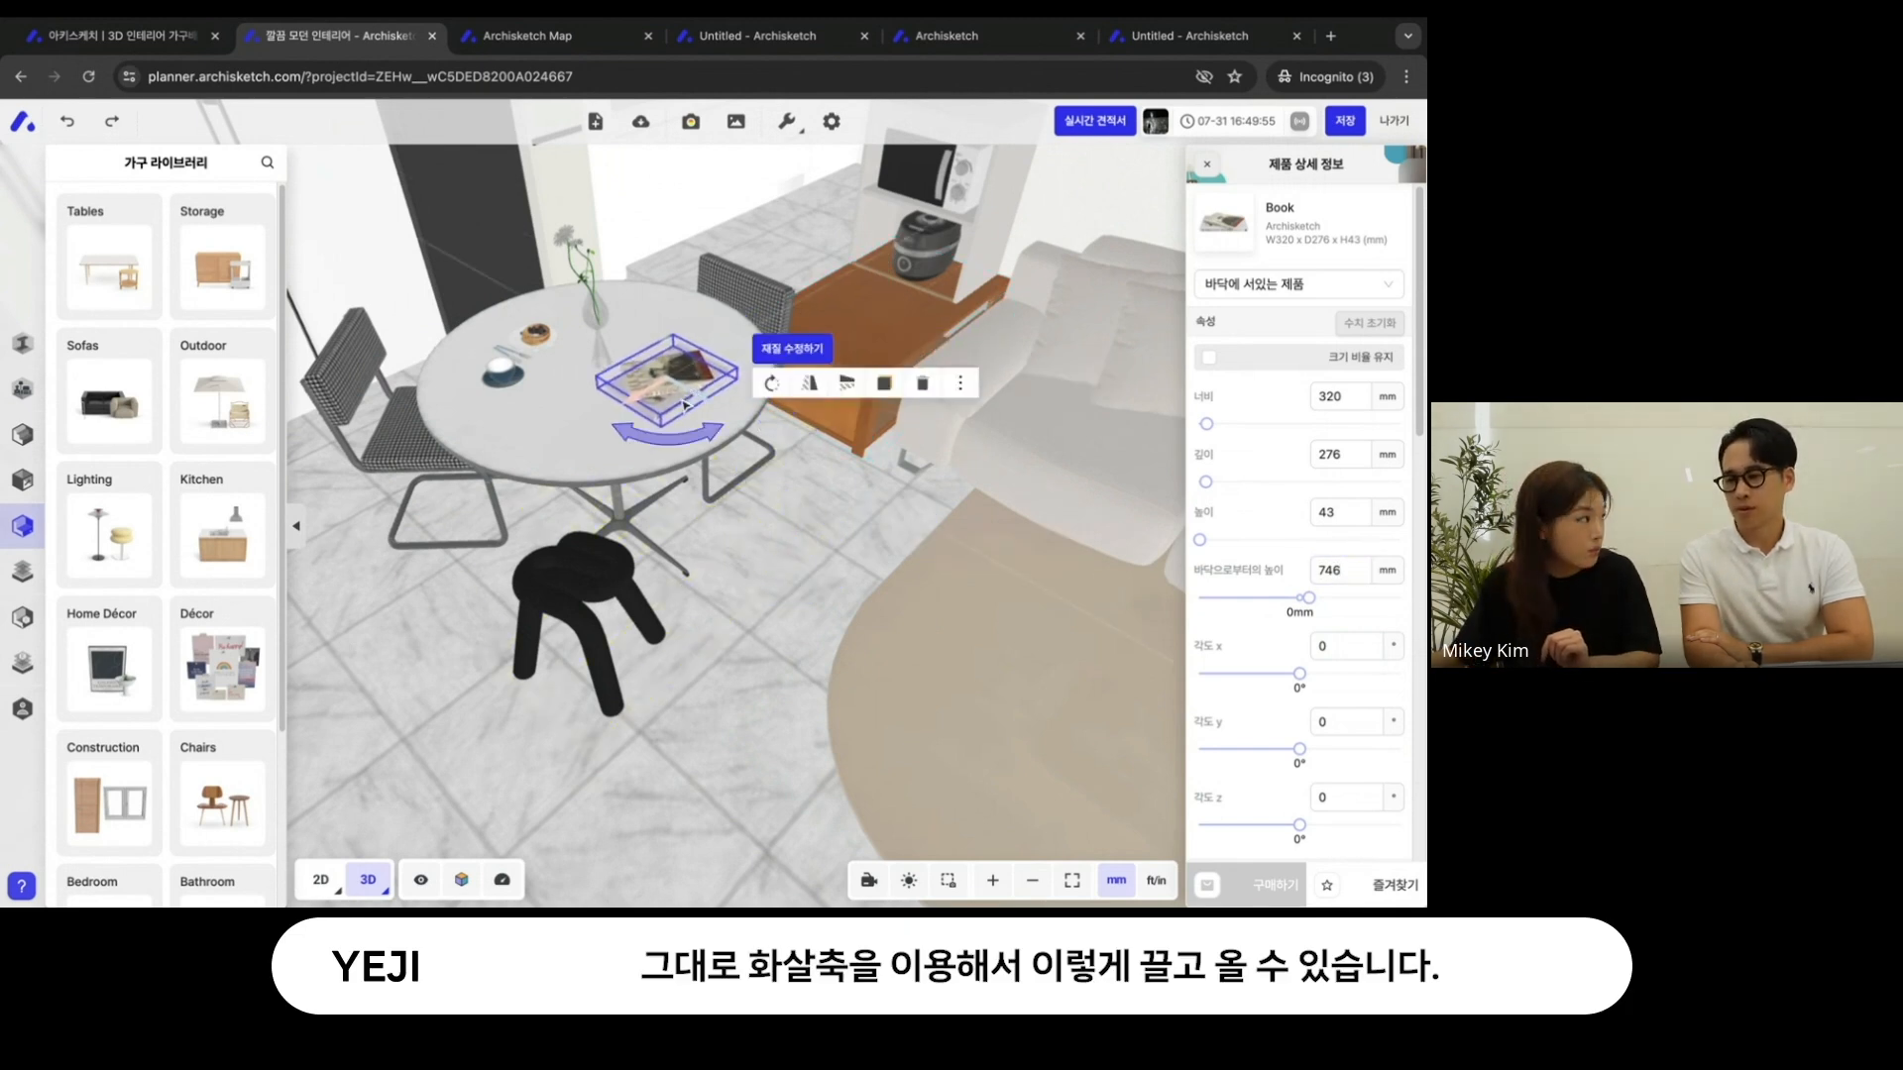
- Rotate the Book on the tabletop to a y angle of 45°
{"action": "right_click_drag", "start_coordinate": [831, 573], "coordinate": [935, 570]}
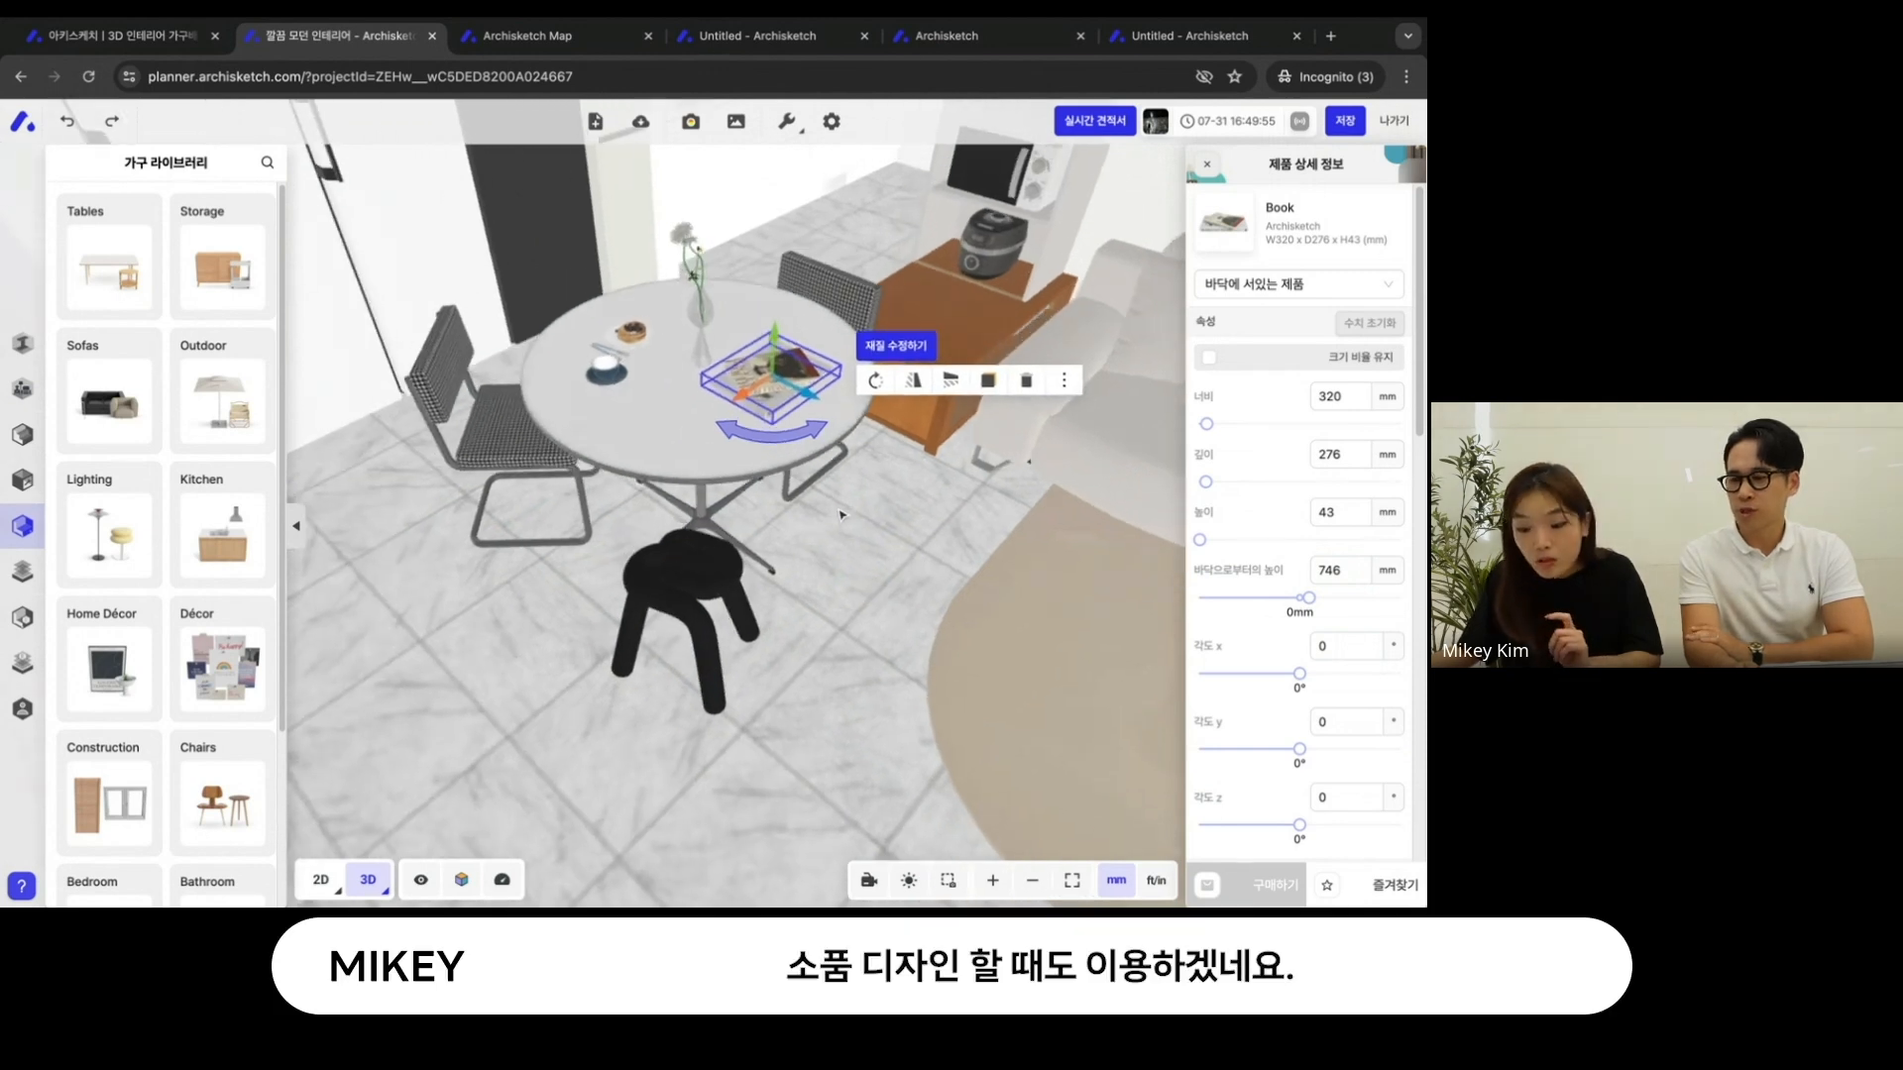
{"action": "left_click_drag", "start_coordinate": [772, 434], "coordinate": [715, 431]}
{"action": "right_click_drag", "start_coordinate": [883, 637], "coordinate": [857, 649]}
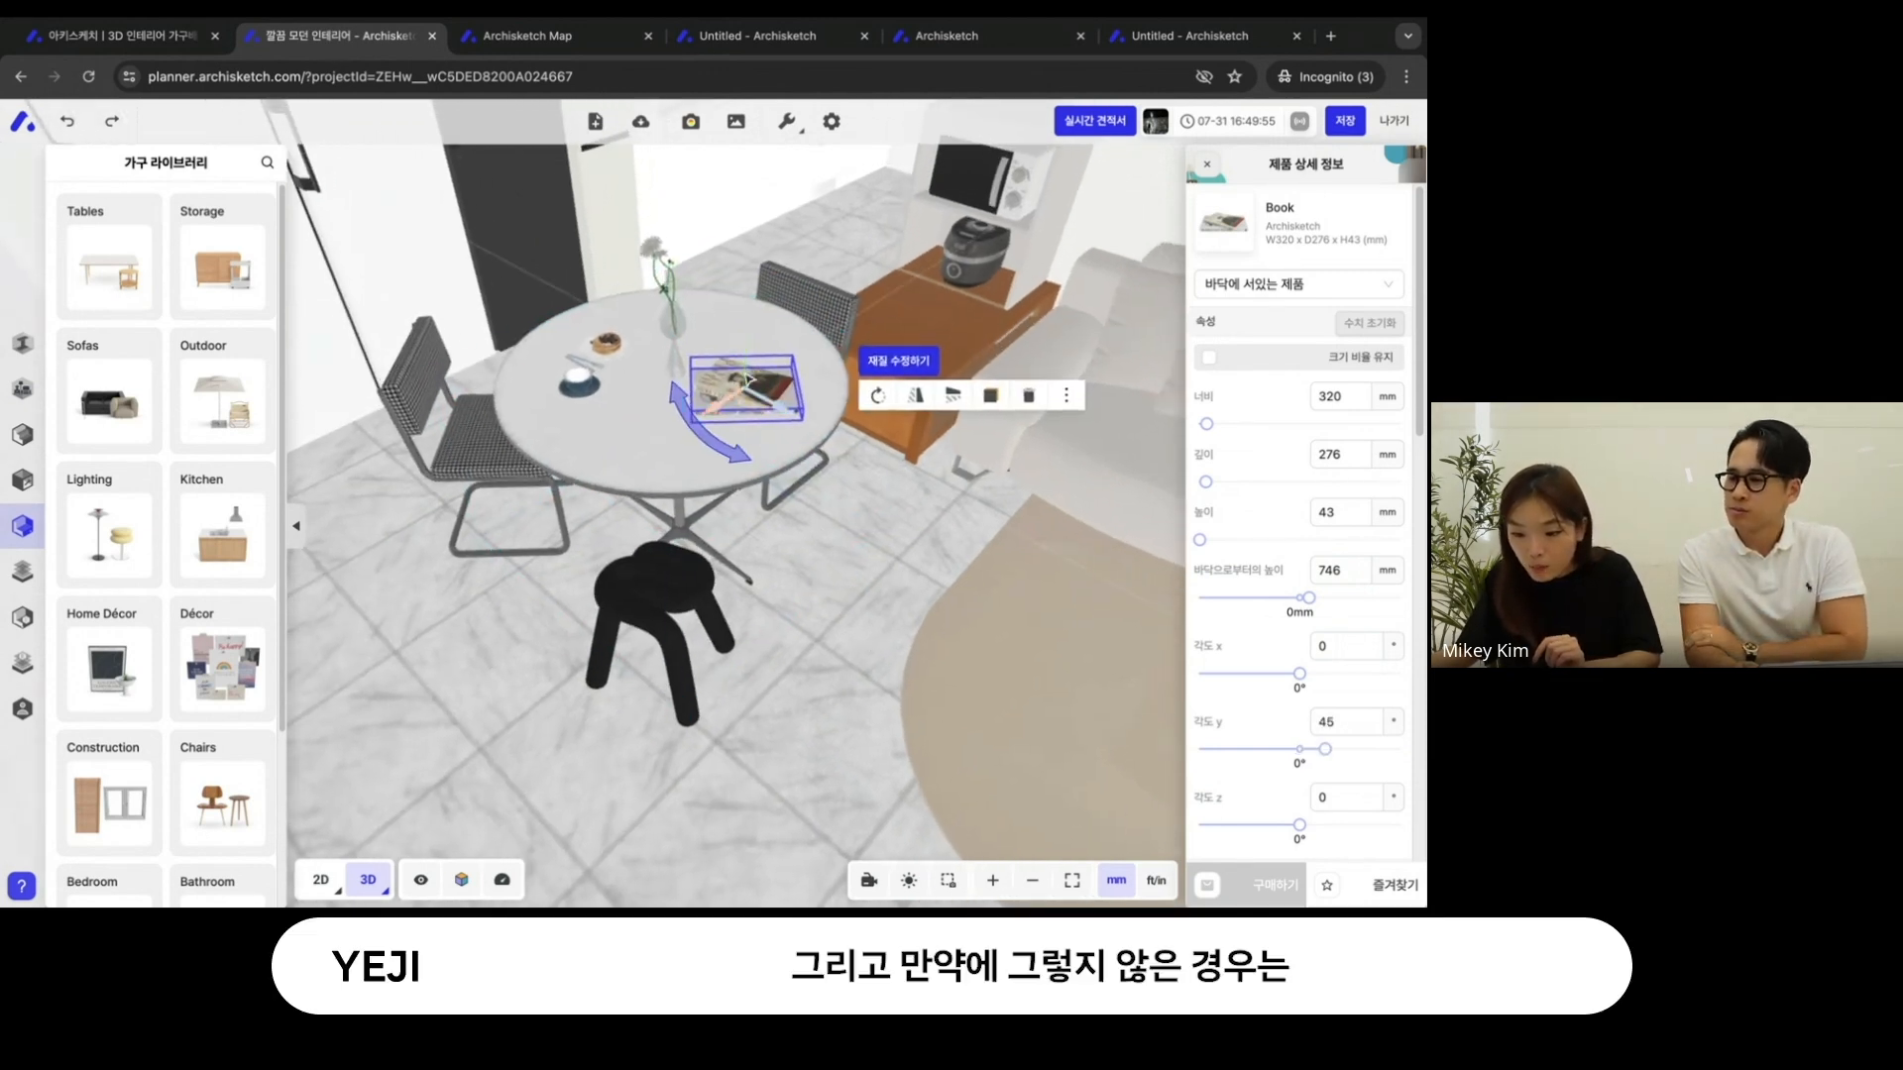
- Raise the Book along its vertical axis to 776 mm above the floor
{"action": "right_click_drag", "start_coordinate": [729, 399], "coordinate": [666, 469]}
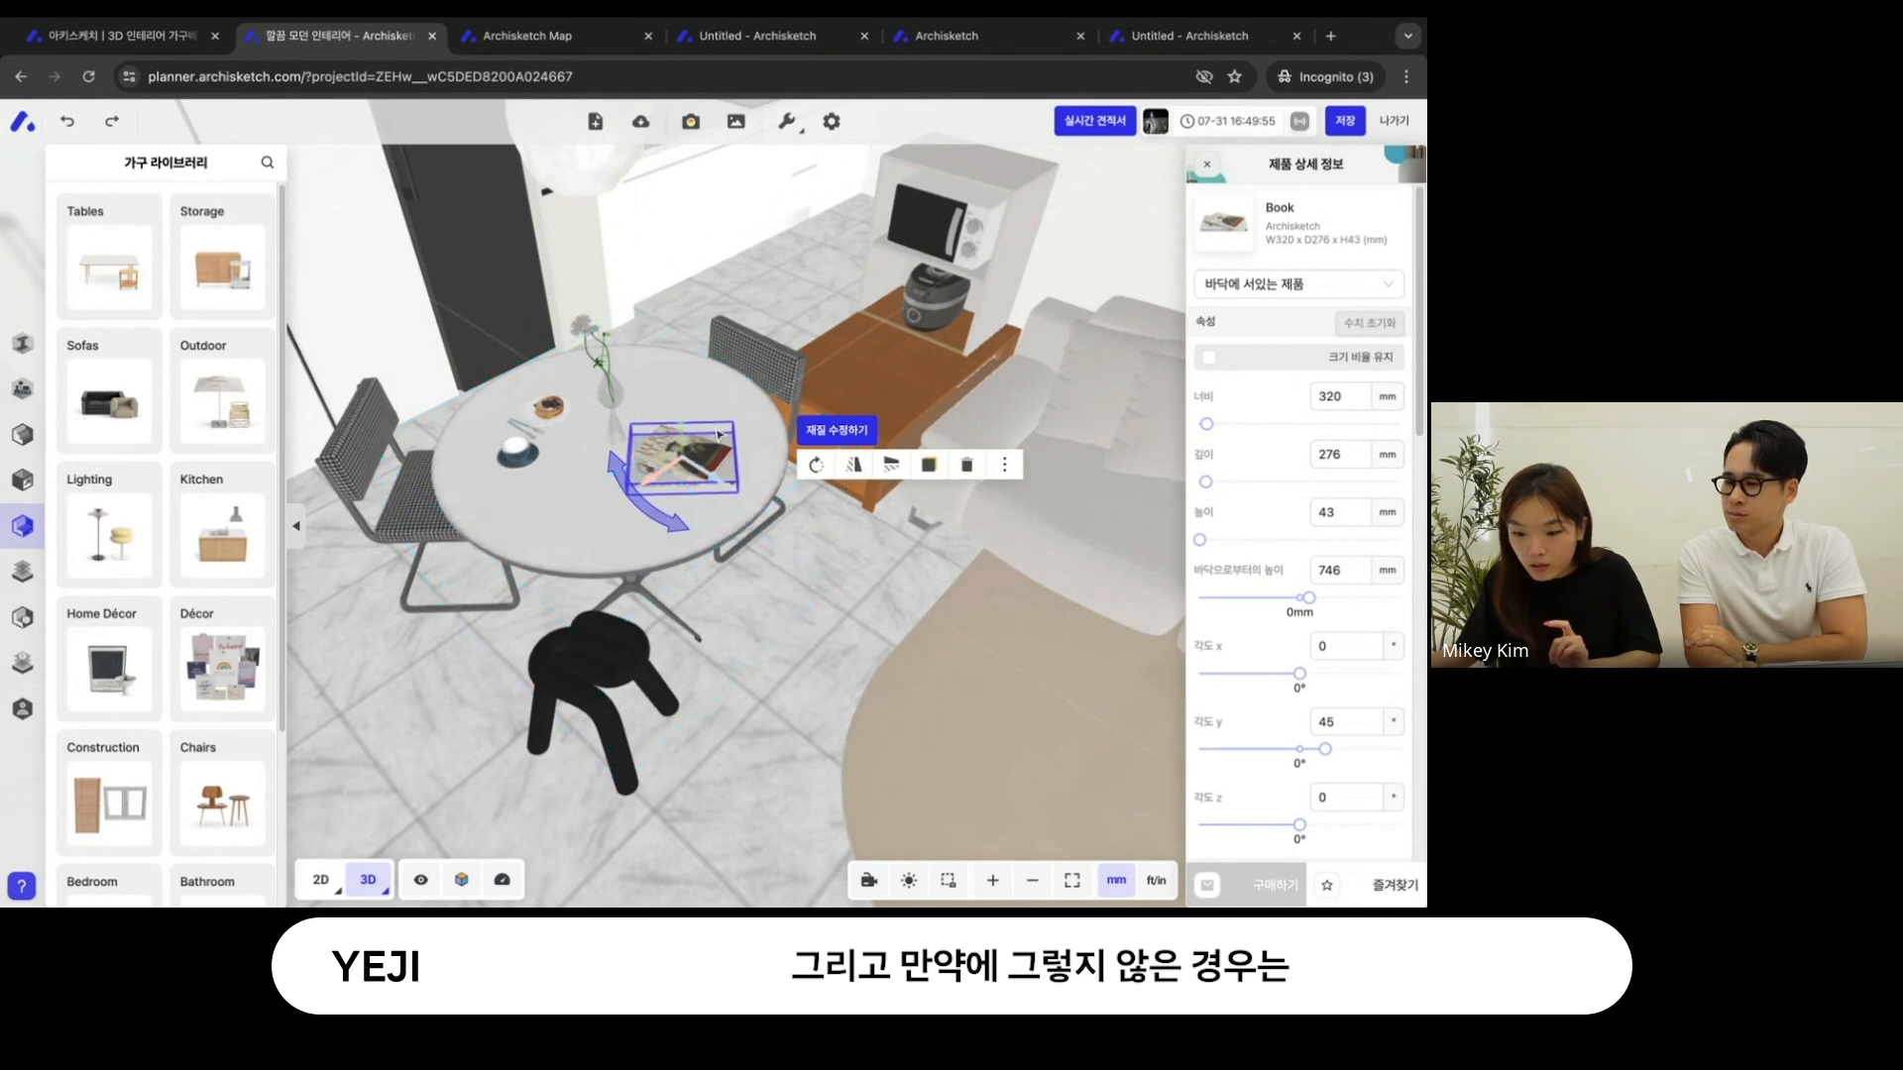
{"action": "left_click", "coordinate": [679, 433]}
{"action": "left_click", "coordinate": [680, 432]}
{"action": "left_click_drag", "start_coordinate": [679, 433], "coordinate": [709, 401]}
{"action": "mouse_move", "coordinate": [805, 682]}
{"action": "left_mouse_down"}
{"action": "mouse_move", "coordinate": [790, 625]}
{"action": "mouse_move", "coordinate": [782, 692]}
{"action": "left_mouse_up"}
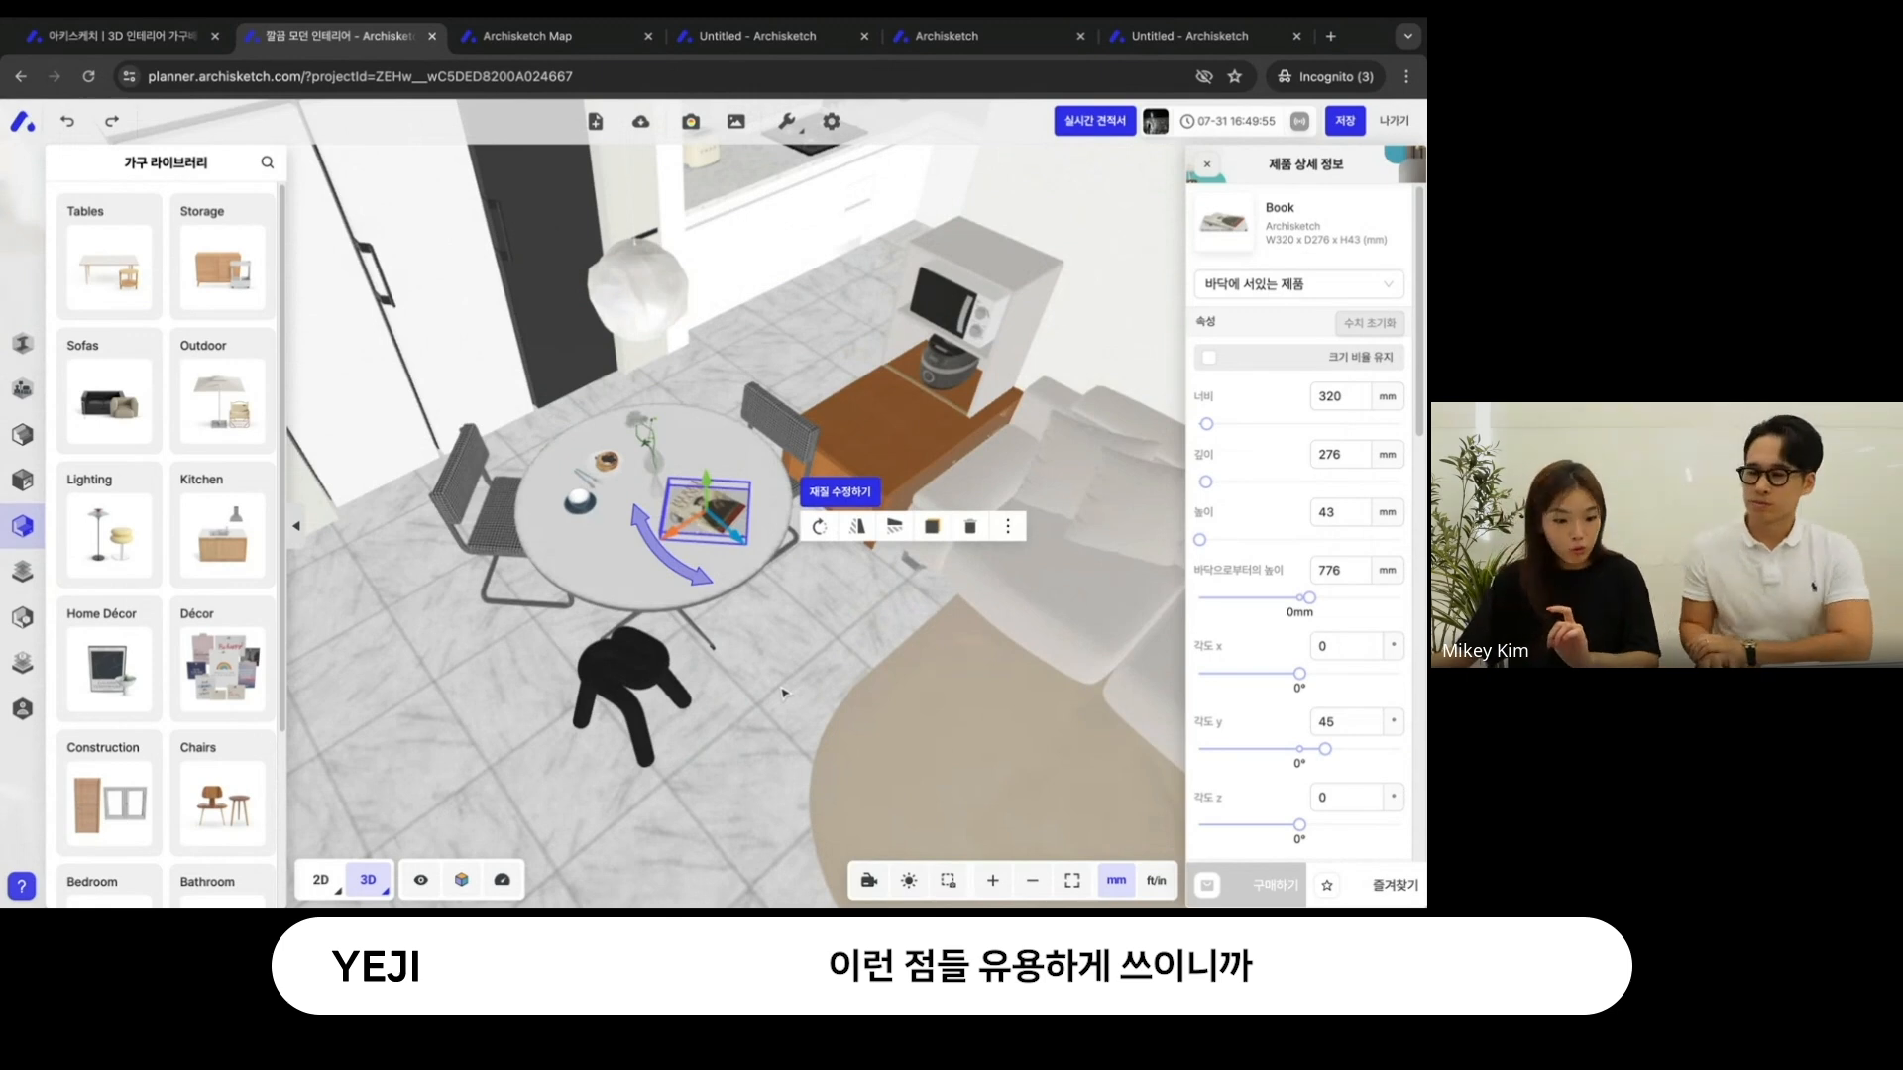
- Select a recessed ceiling light in the living room and turn off the 천장 가구 view option
{"action": "left_click_drag", "start_coordinate": [783, 692], "coordinate": [544, 623]}
{"action": "left_click", "coordinate": [486, 510]}
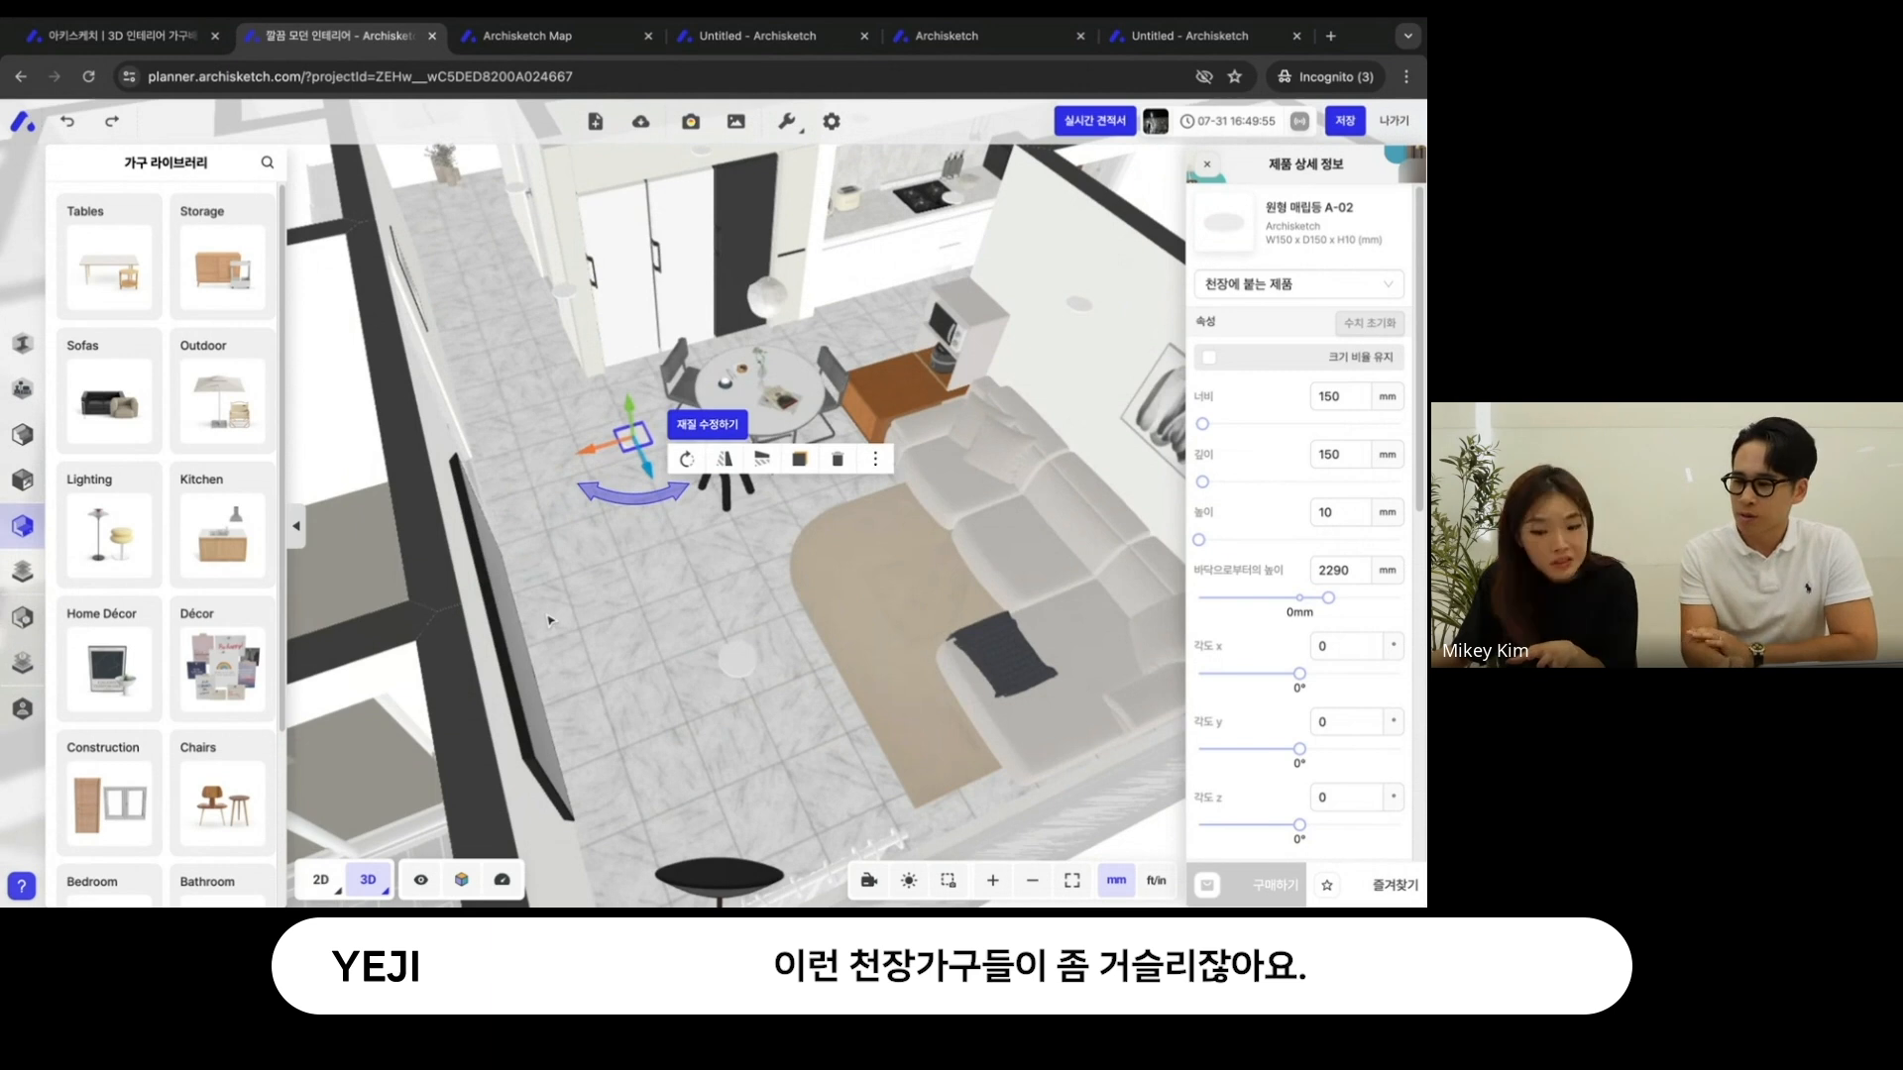
{"action": "left_click", "coordinate": [425, 879]}
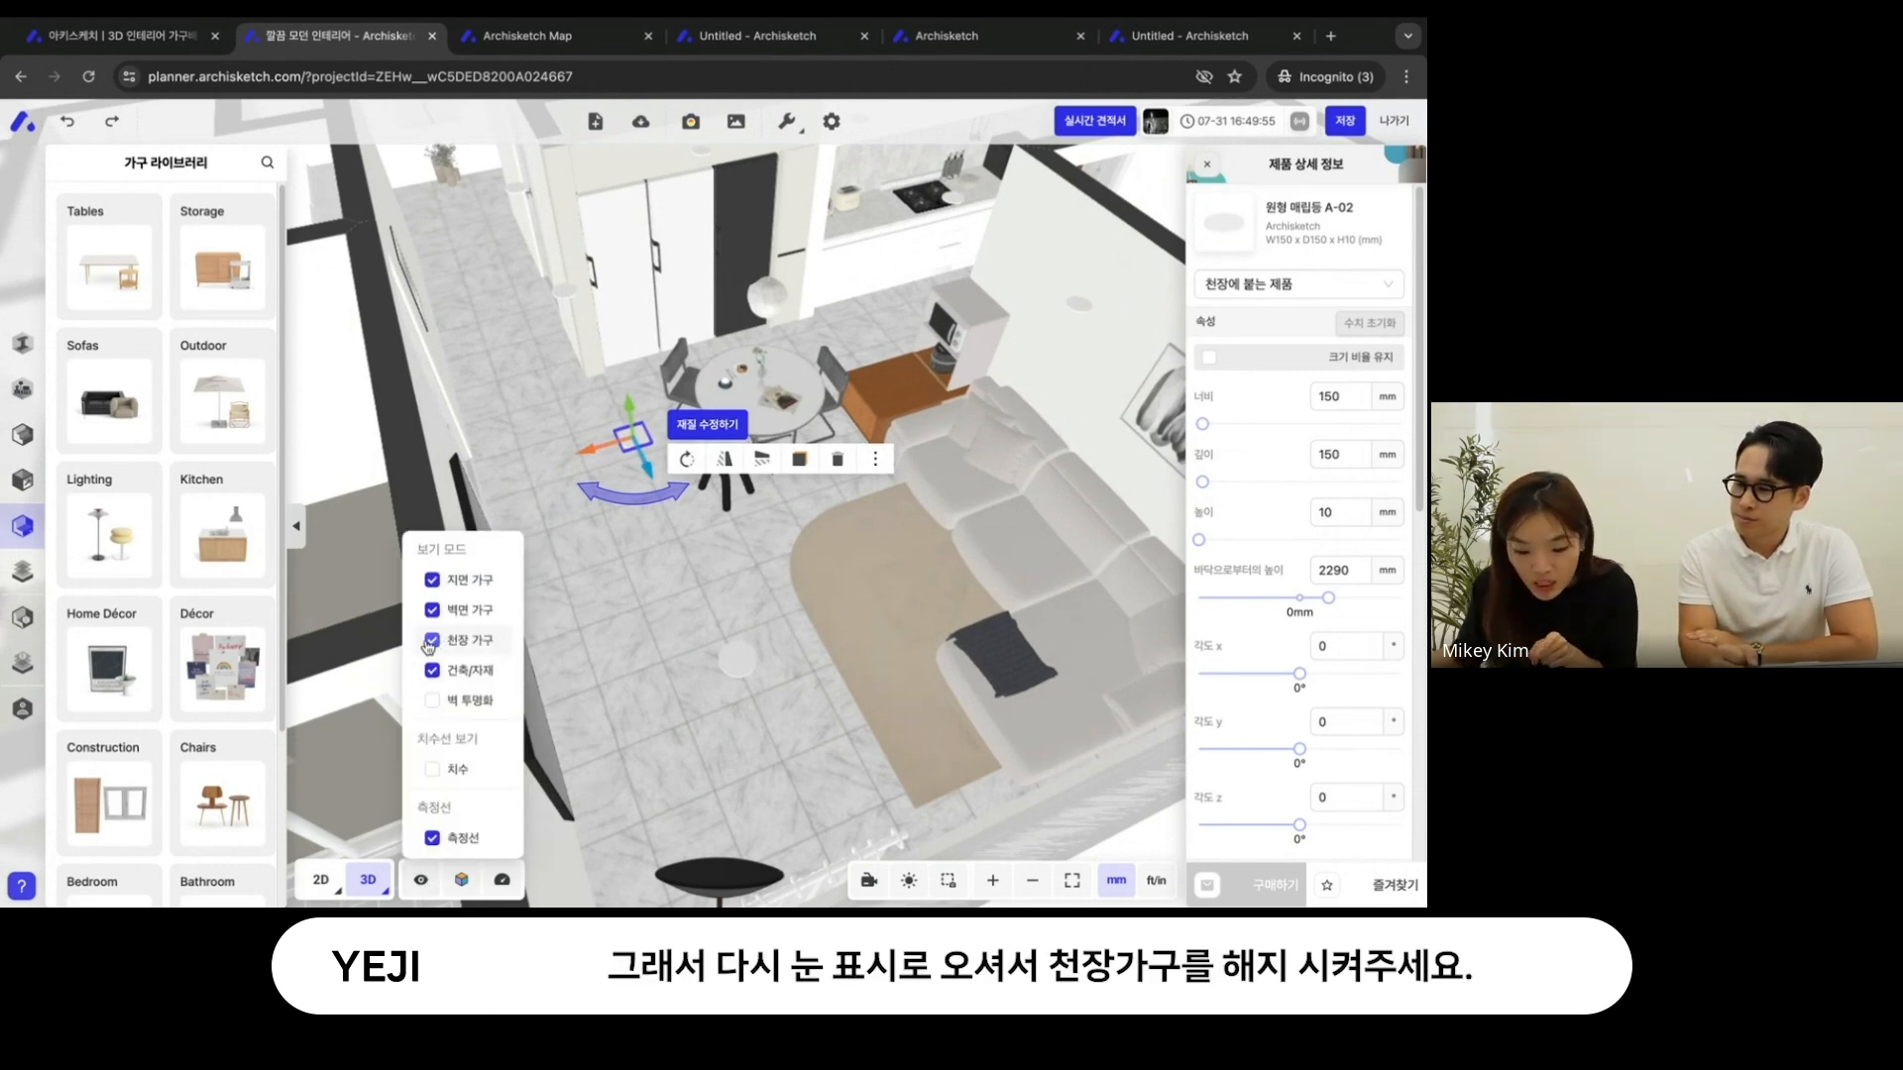
{"action": "left_click", "coordinate": [432, 641]}
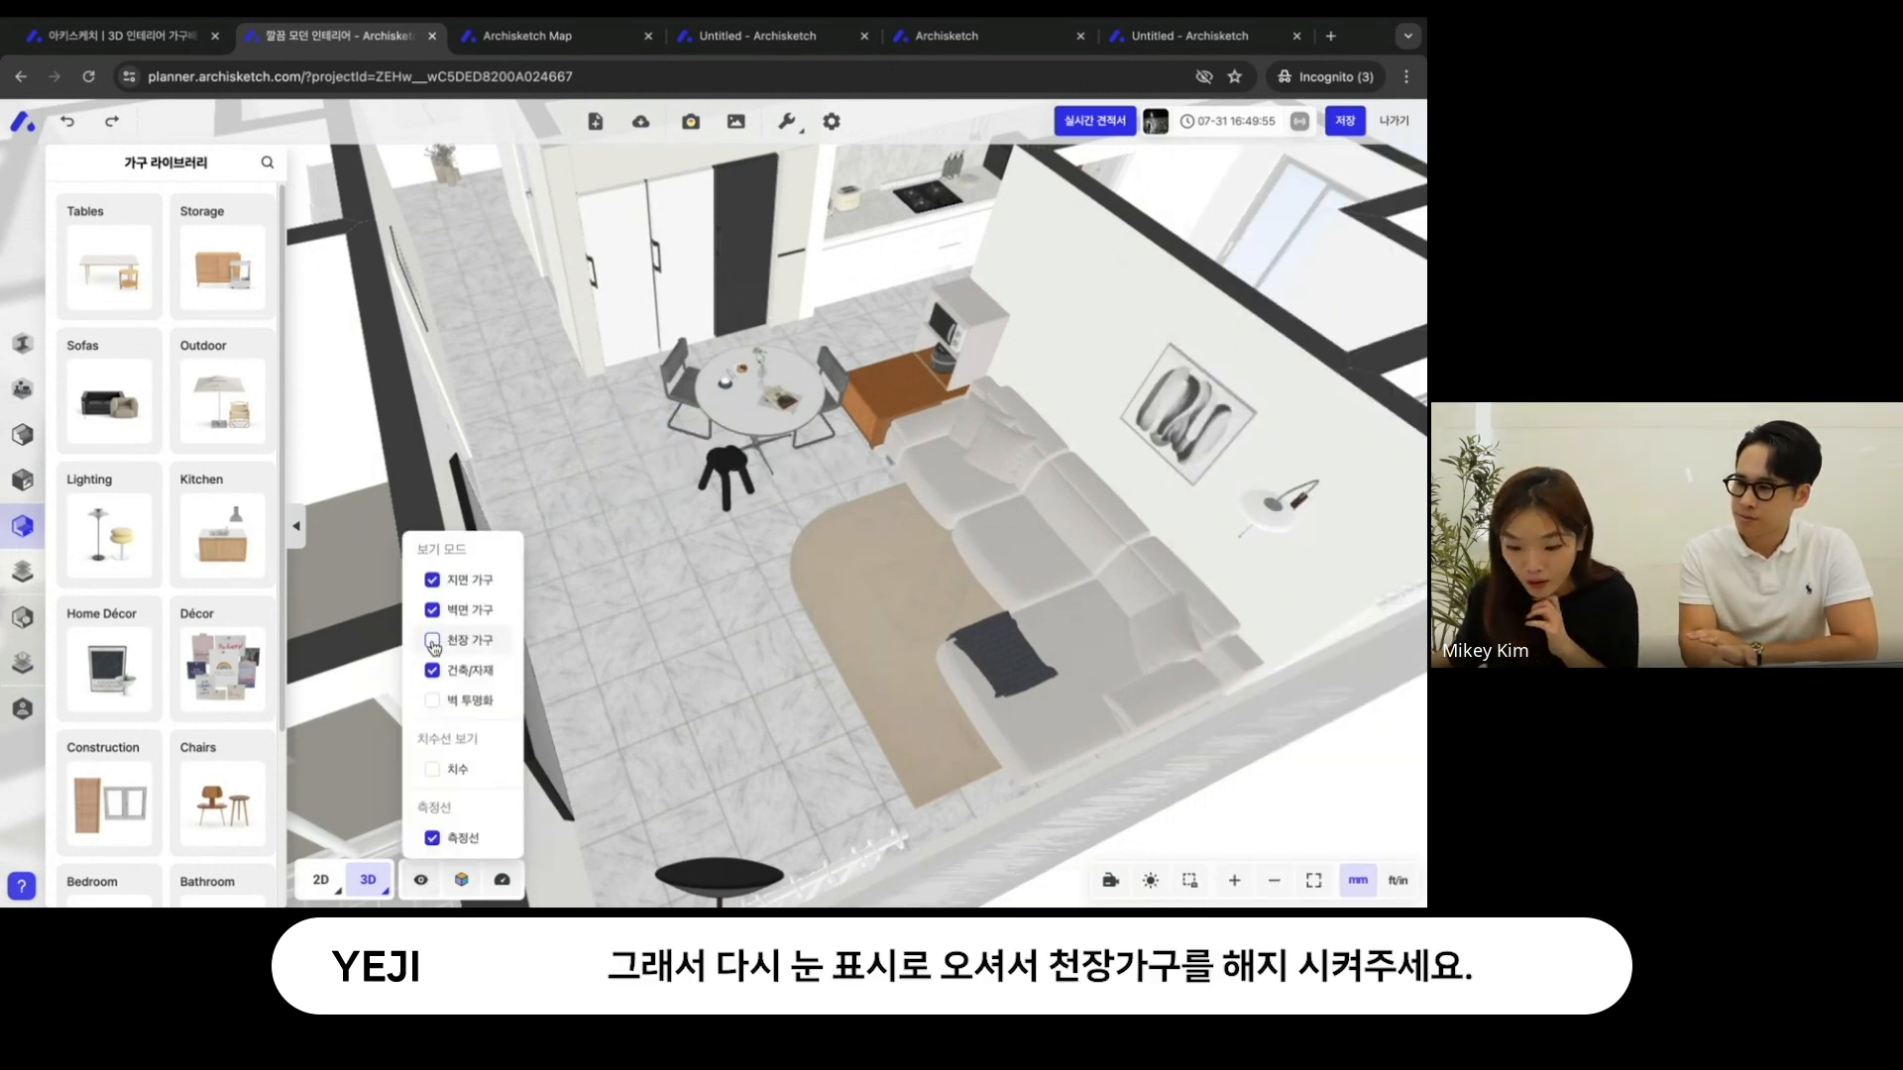
- Look over the living and dining area from several angles with the ceiling furniture hidden
{"action": "left_click_drag", "start_coordinate": [565, 522], "coordinate": [750, 603]}
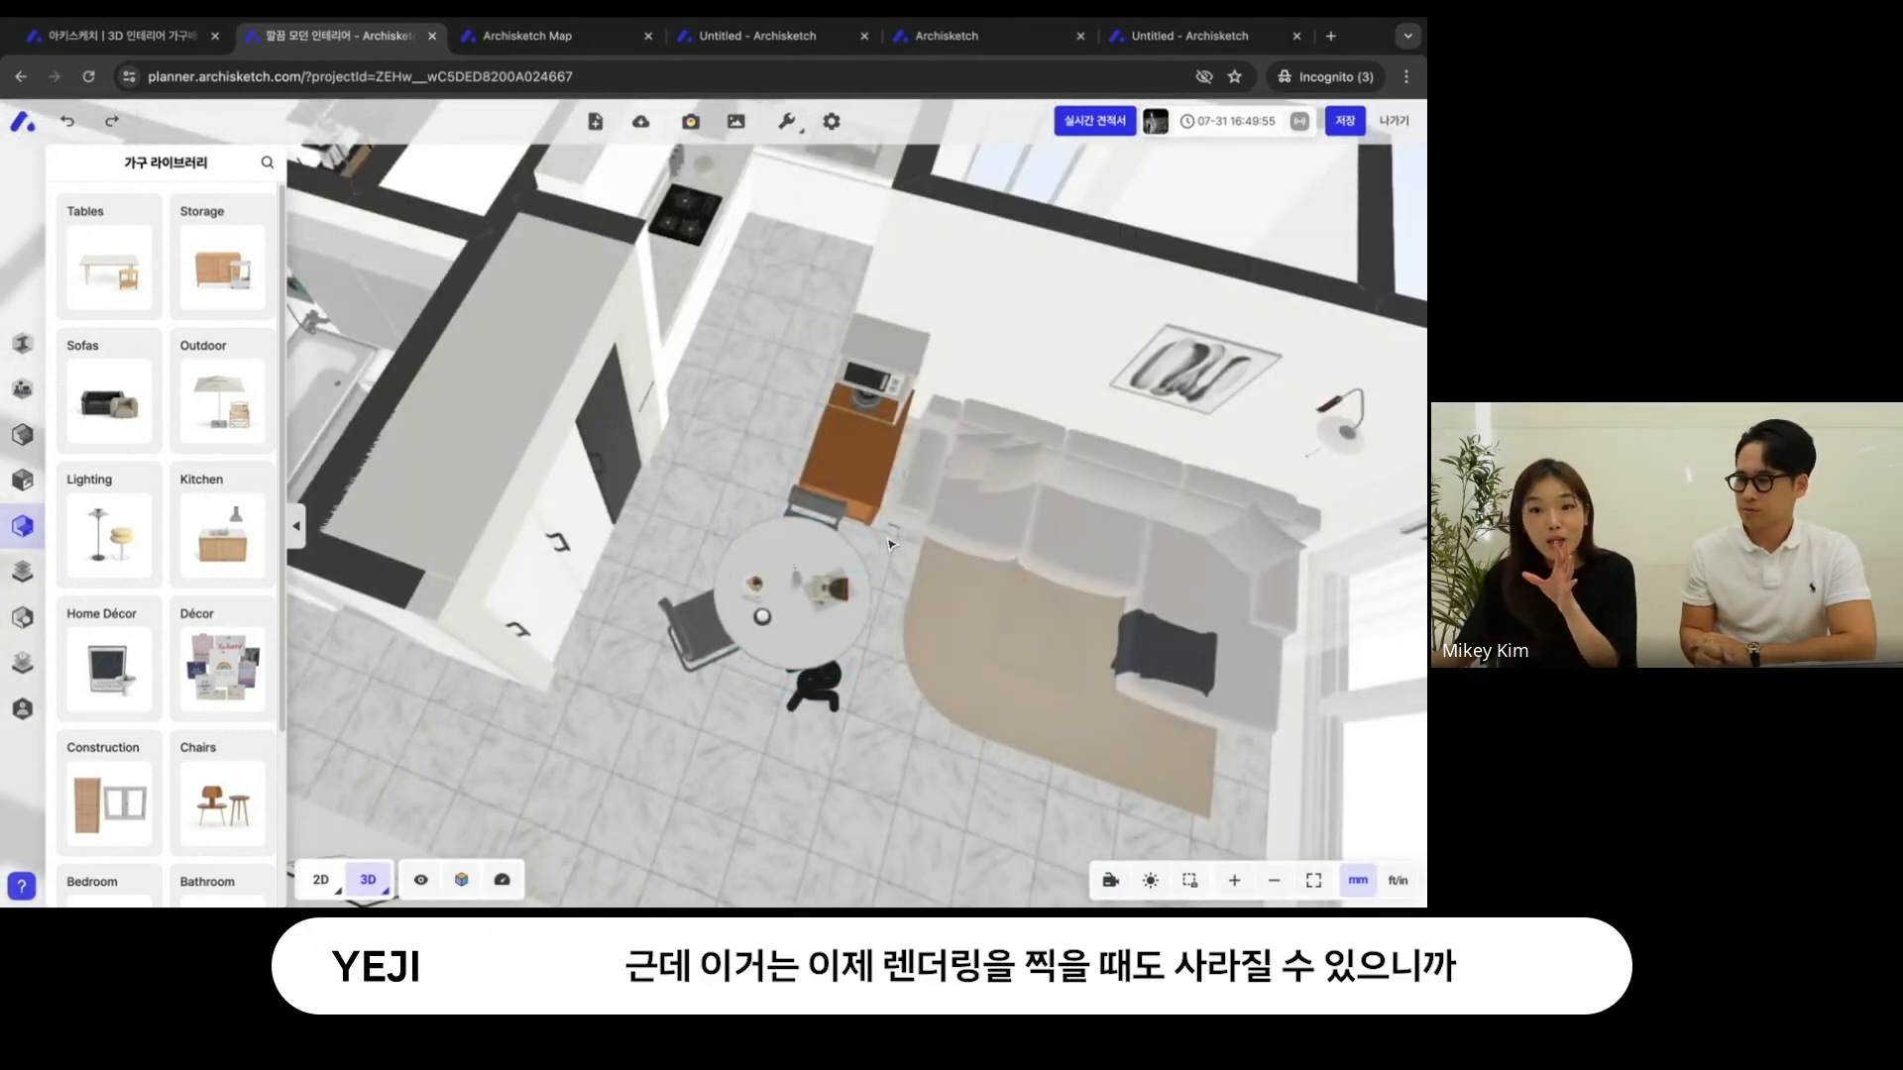
{"action": "scroll", "coordinate": [822, 560], "scroll_direction": "up", "scroll_amount": 5}
{"action": "left_click_drag", "start_coordinate": [800, 570], "coordinate": [807, 660]}
{"action": "scroll", "coordinate": [807, 659], "scroll_direction": "down", "scroll_amount": 3}
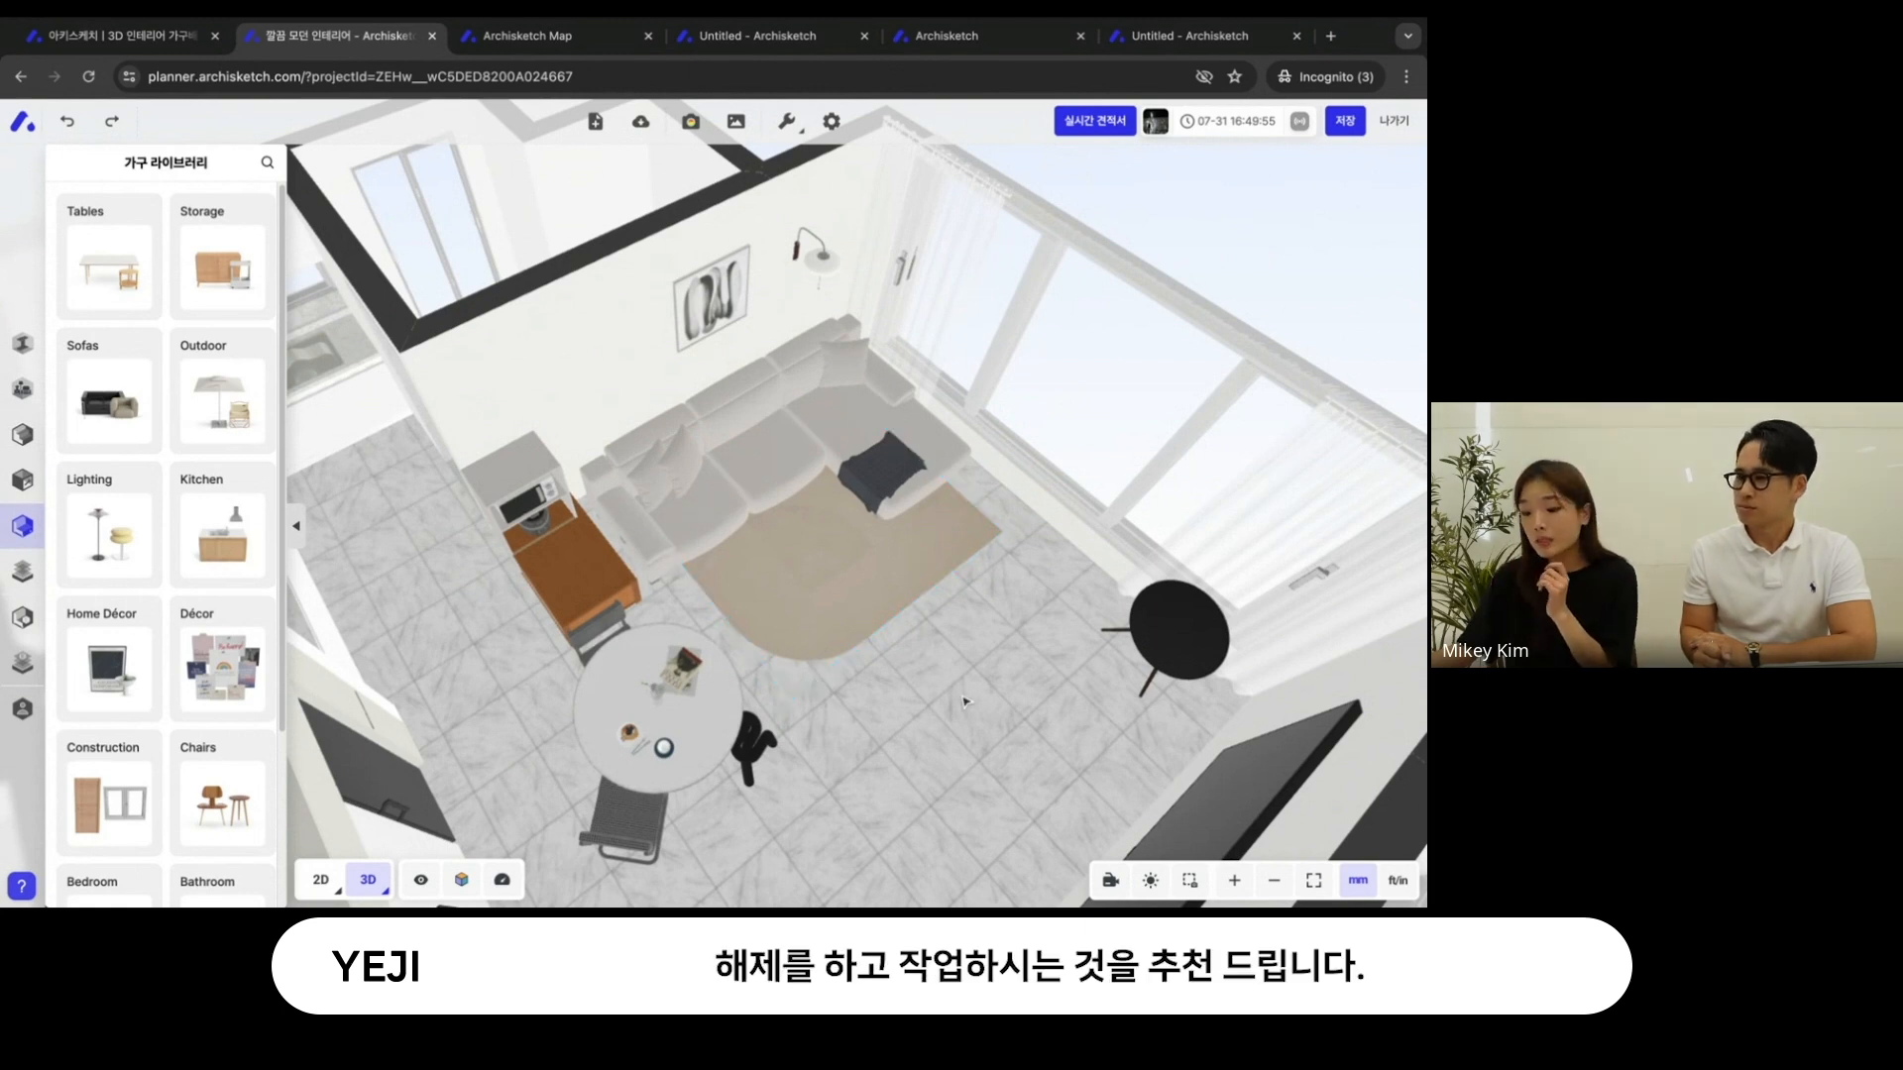
{"action": "right_click_drag", "start_coordinate": [962, 704], "coordinate": [986, 665]}
{"action": "left_click_drag", "start_coordinate": [986, 664], "coordinate": [797, 685]}
{"action": "left_click", "coordinate": [694, 659]}
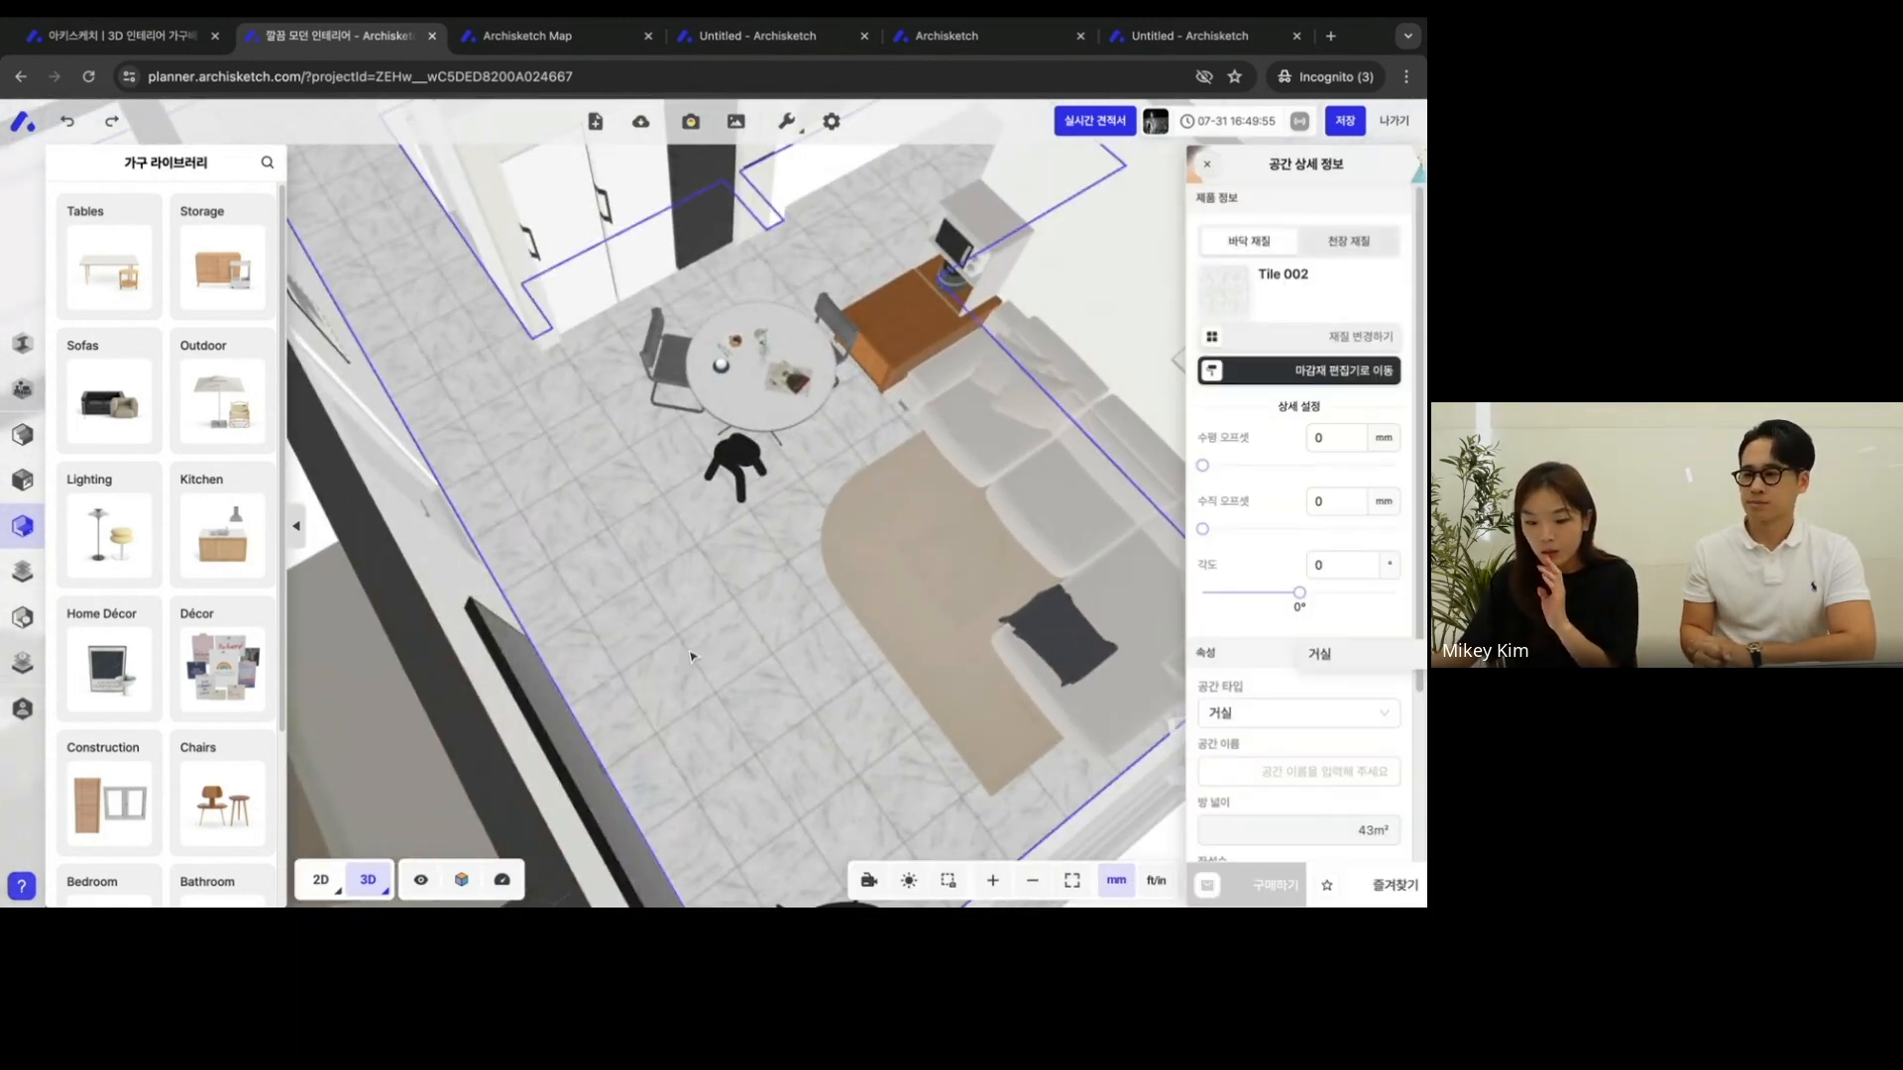
- Open the Wood category of the 마감재 라이브러리
{"action": "mouse_move", "coordinate": [21, 522]}
{"action": "left_click", "coordinate": [89, 569]}
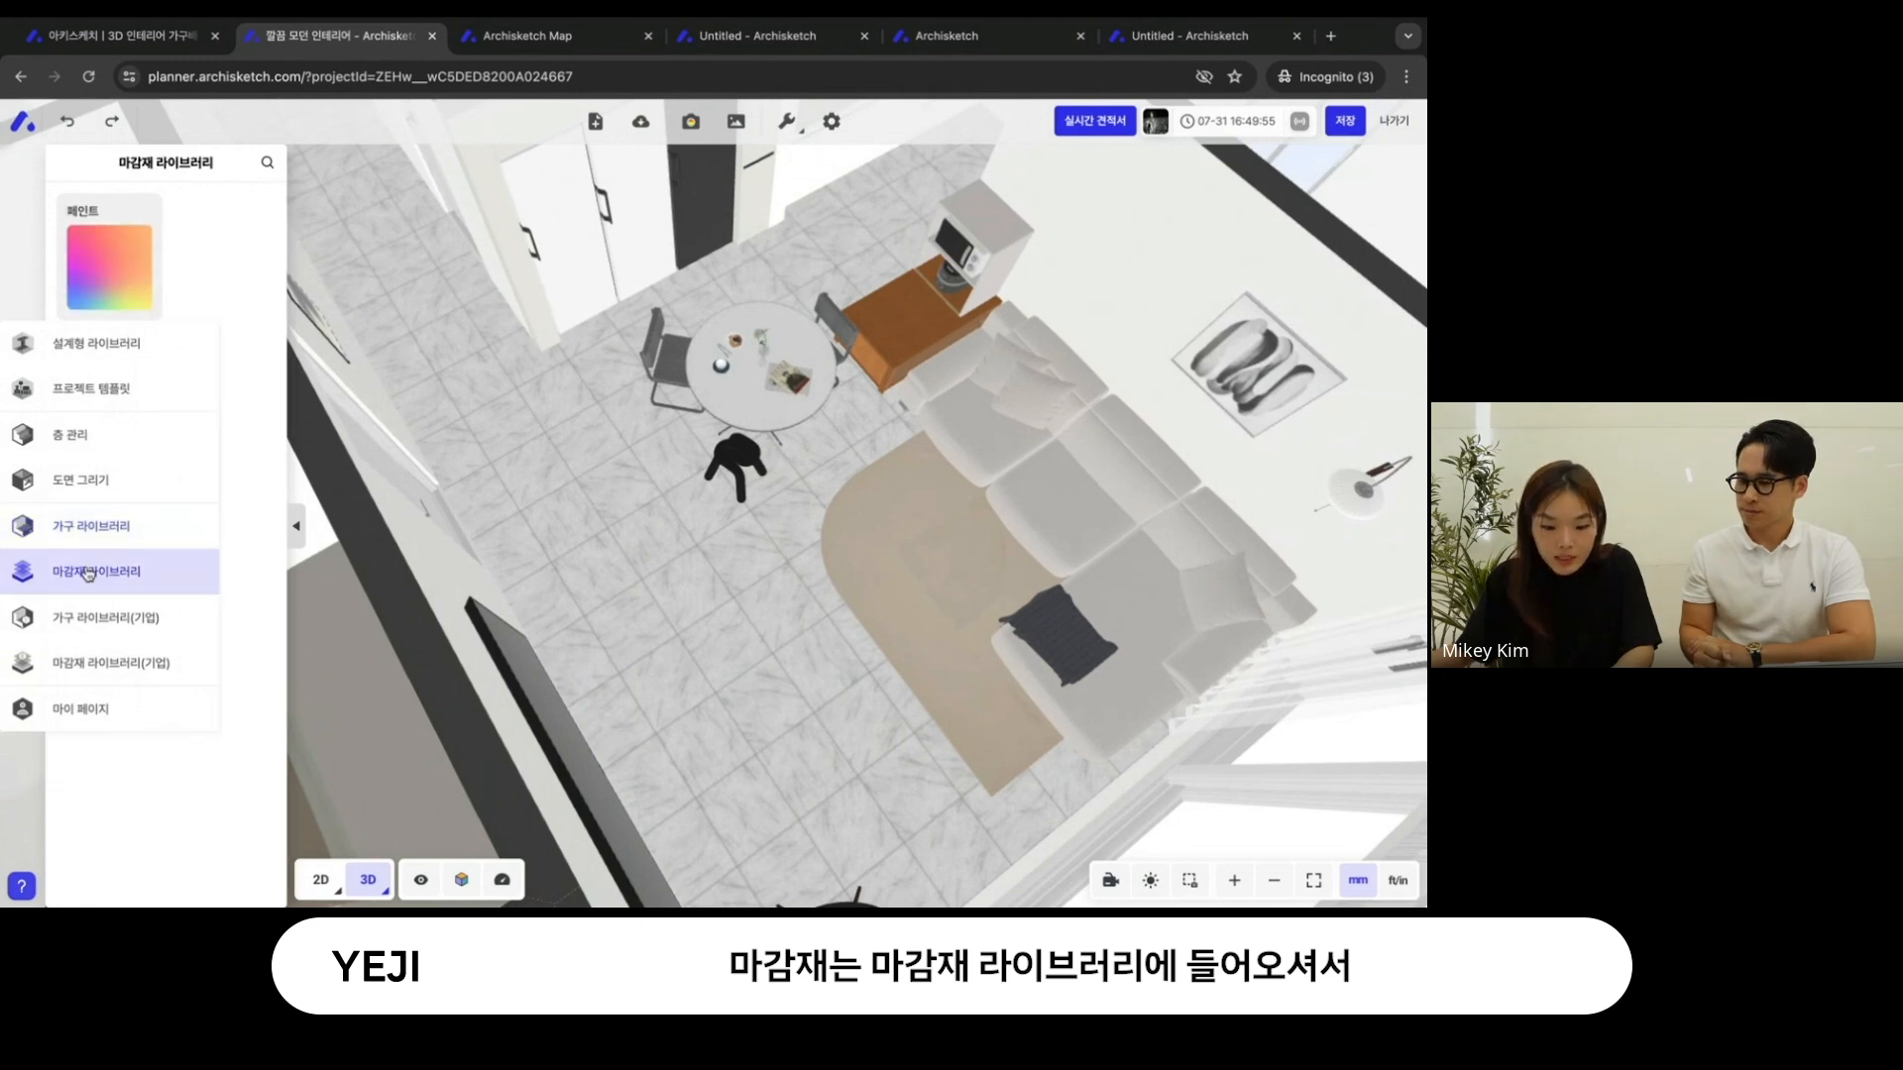
{"action": "left_click", "coordinate": [247, 311]}
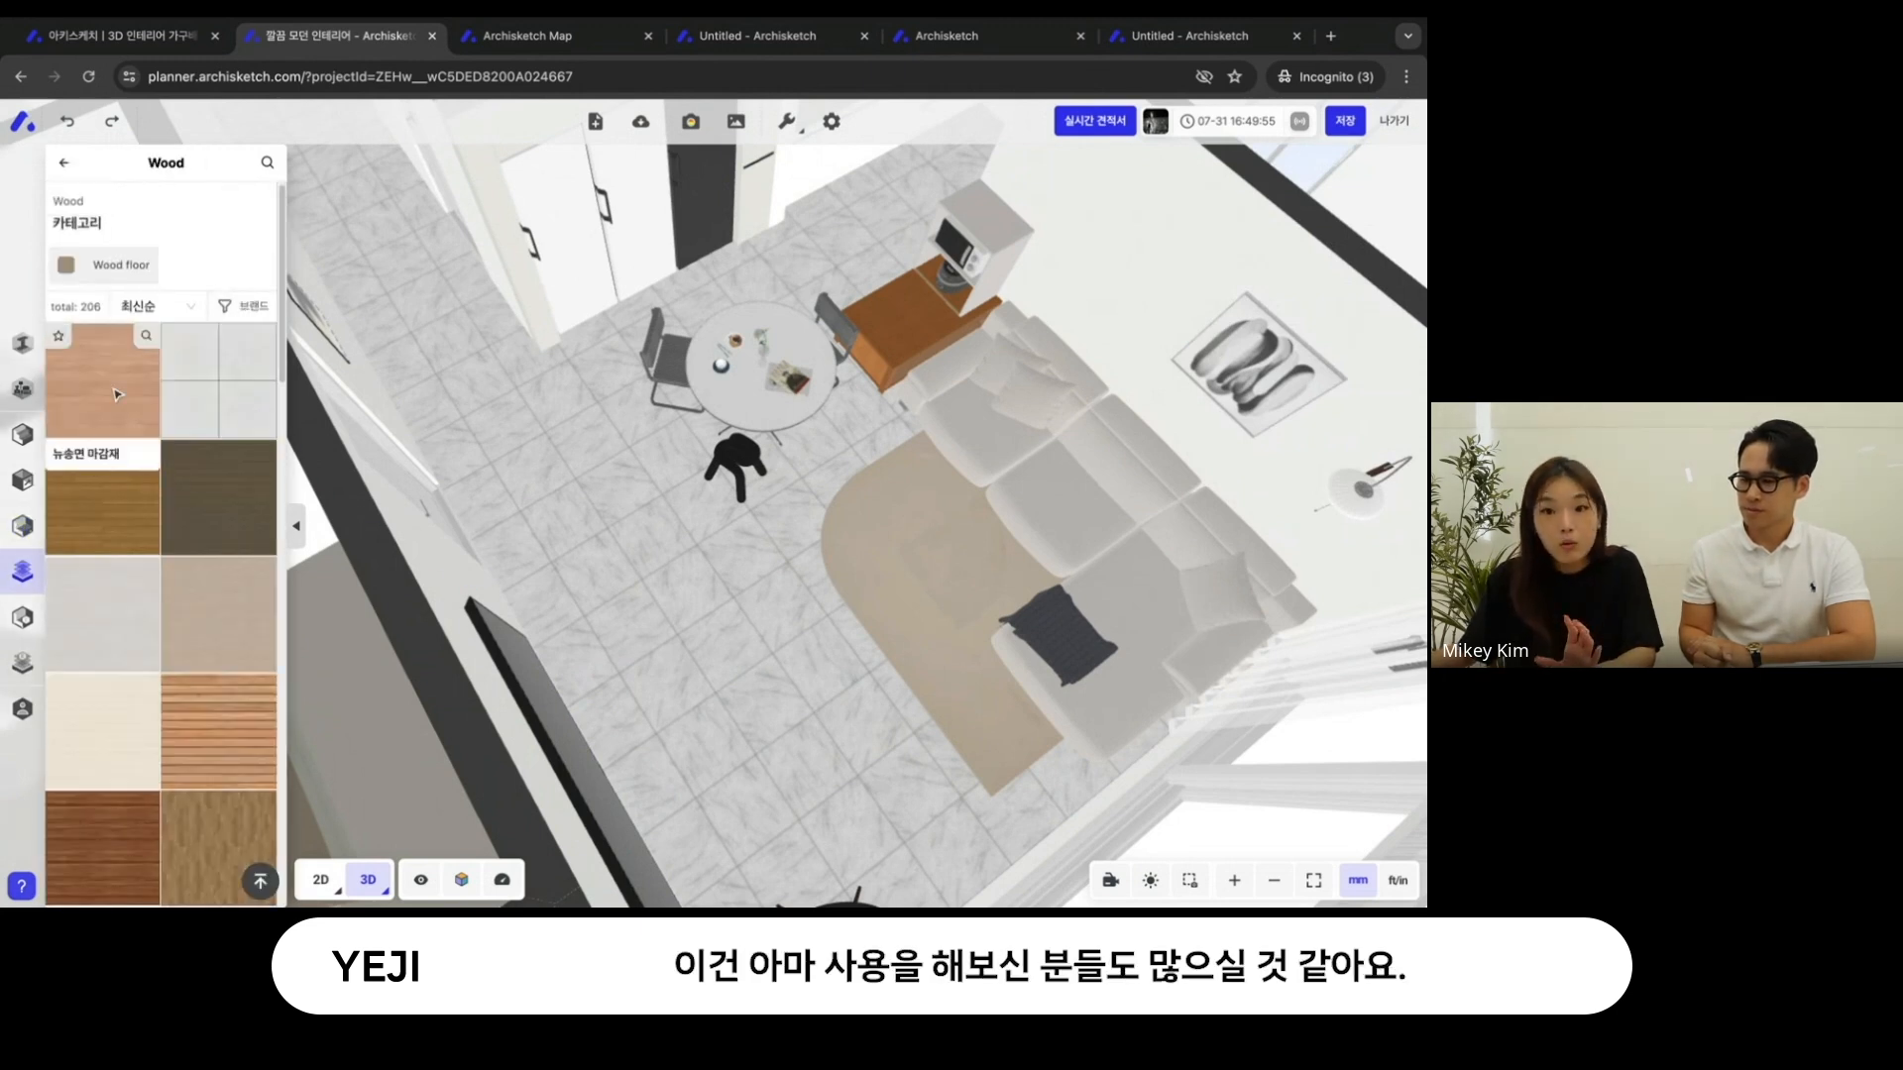
- Apply 뉴송연 마감재 and 나무데크 바닥 to the living room floor, ending with the brown oak-grain wood finish
{"action": "left_click", "coordinate": [117, 394]}
{"action": "left_click", "coordinate": [691, 569]}
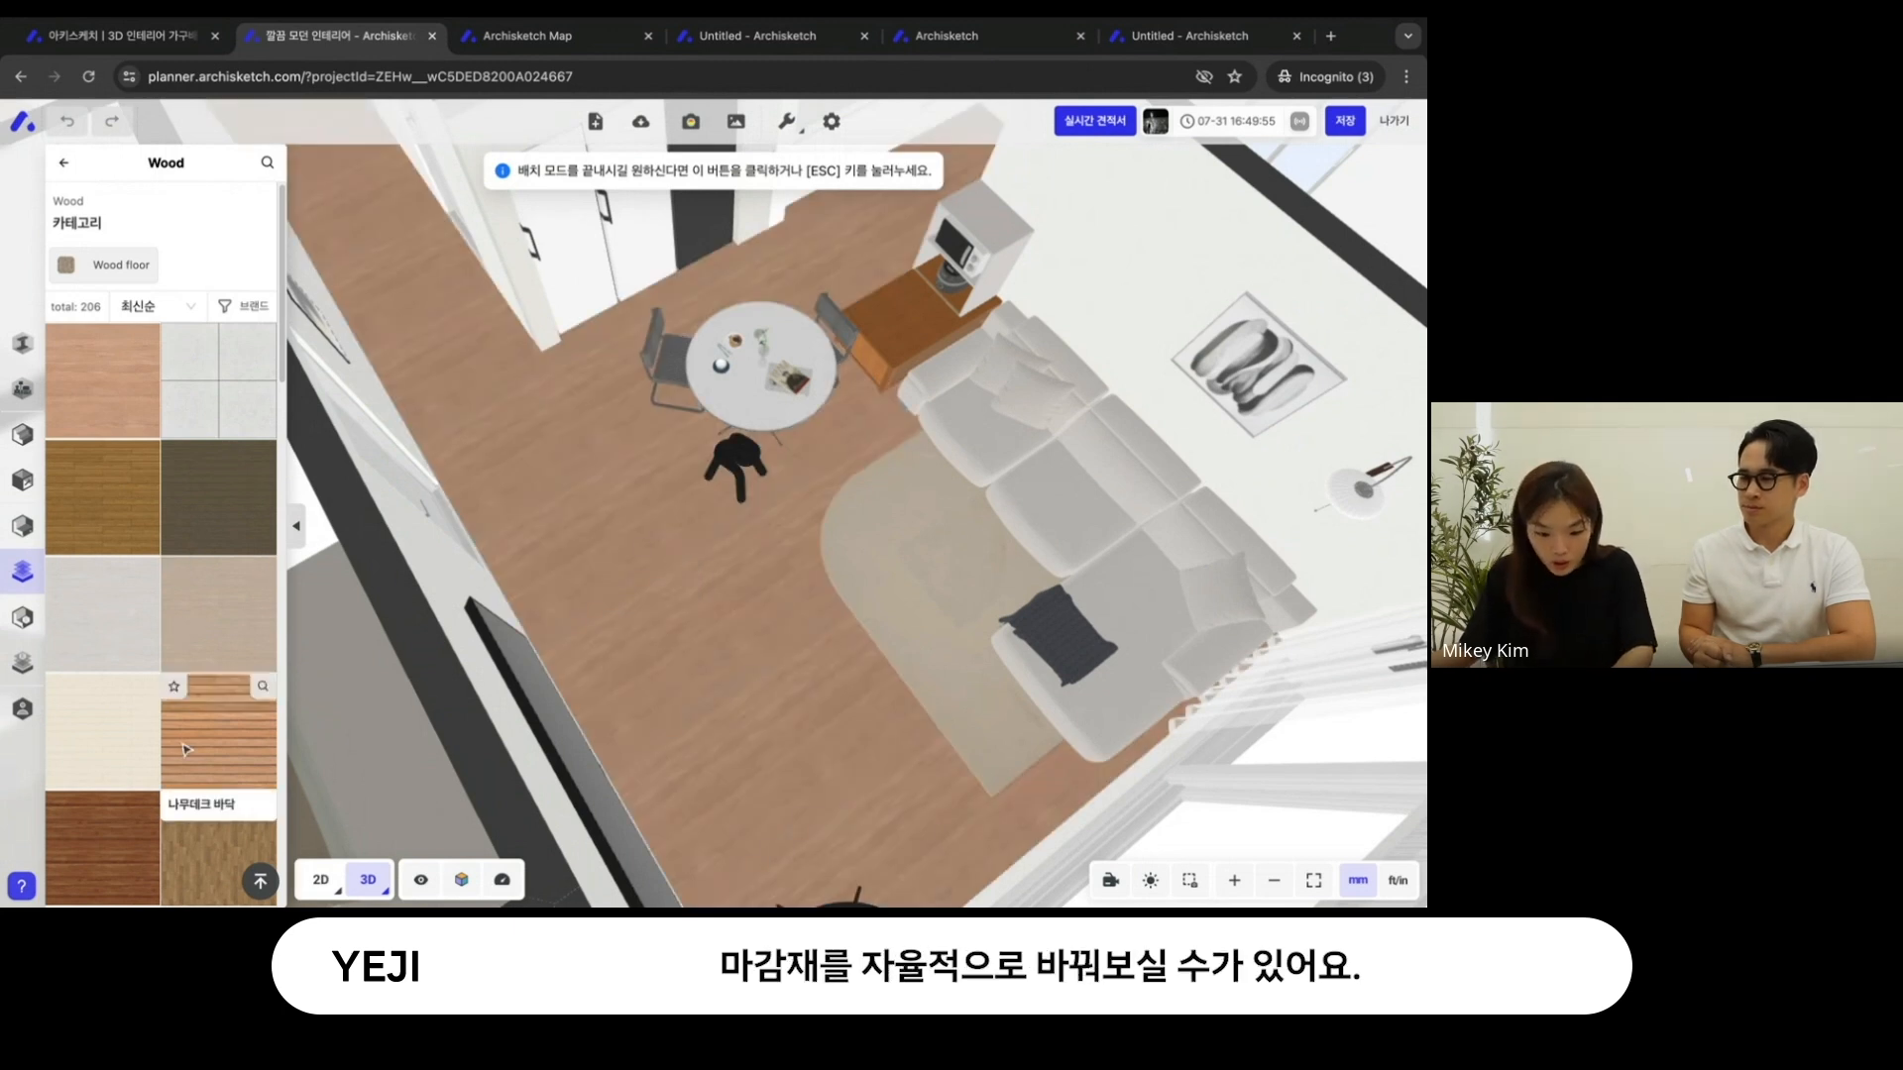
{"action": "left_click", "coordinate": [580, 634]}
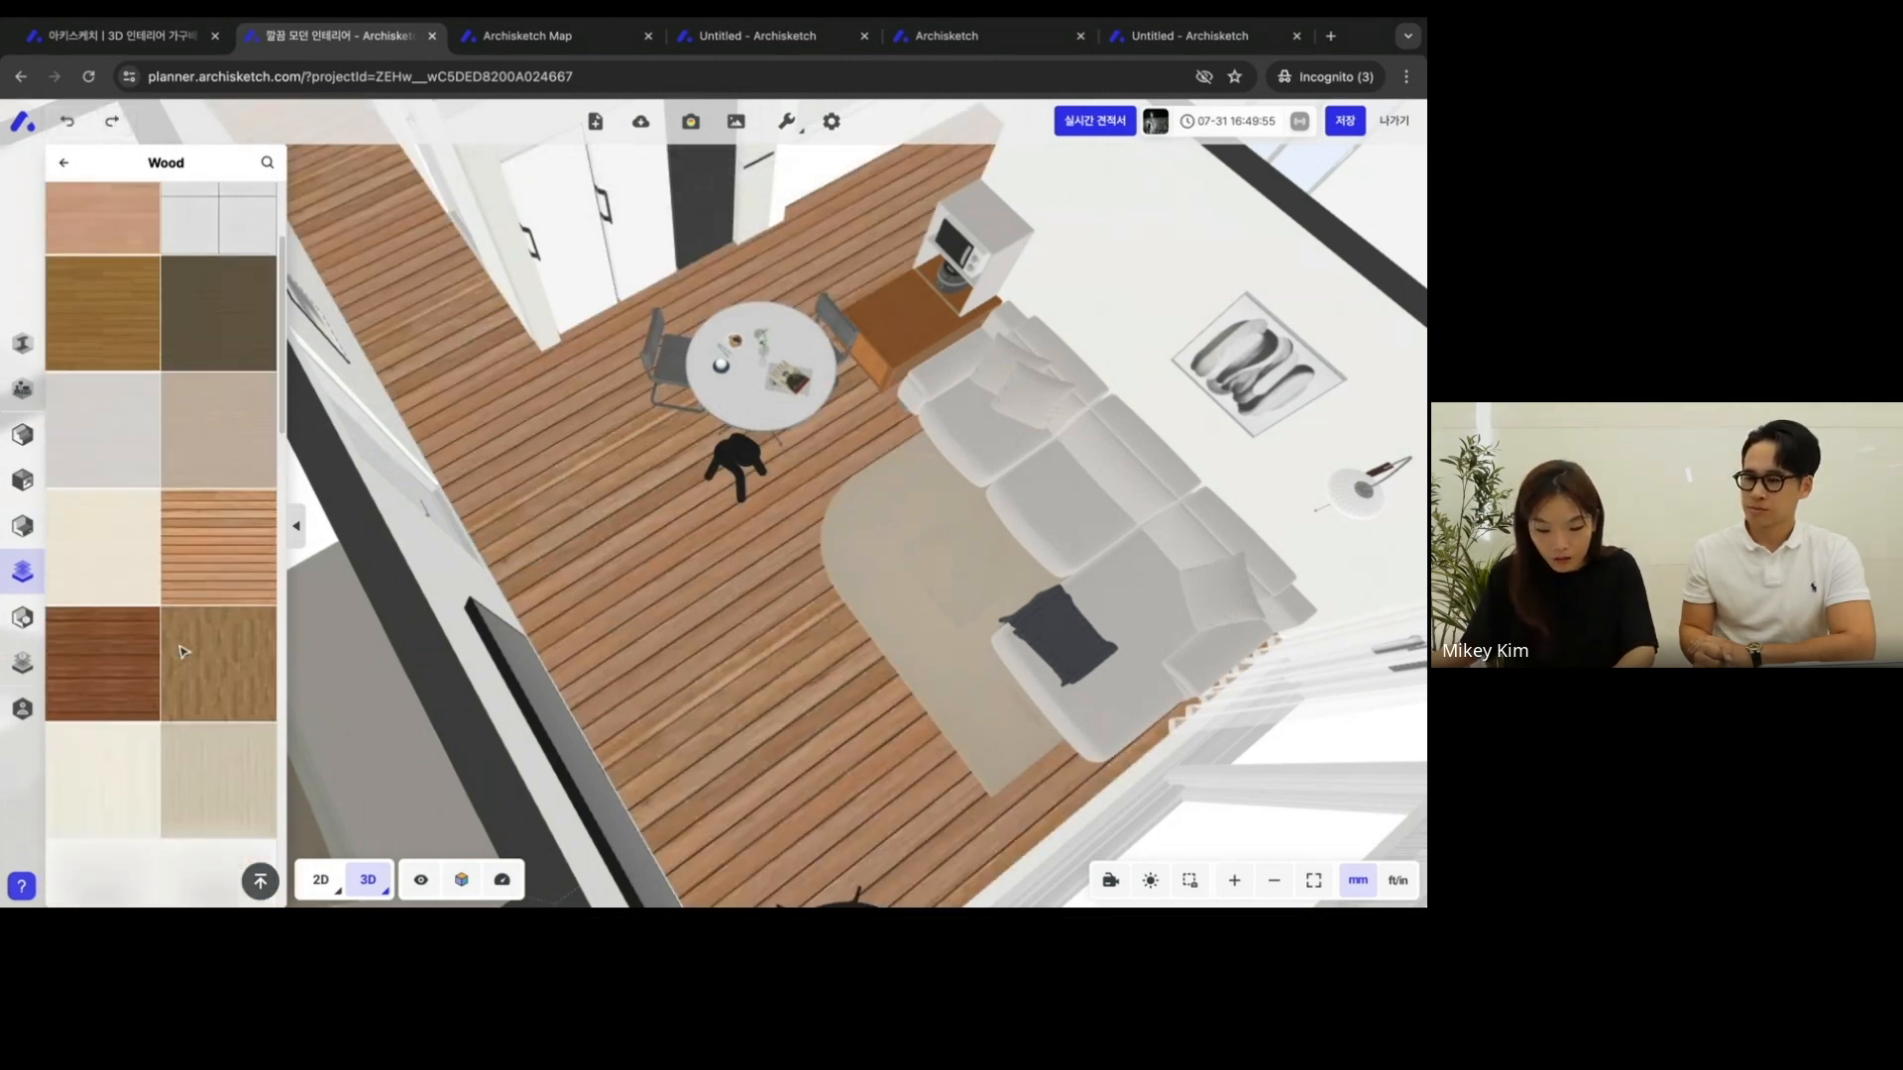
{"action": "left_click", "coordinate": [690, 587]}
- Apply the light grey tile finish to both wall sections behind the sofa
{"action": "scroll", "coordinate": [236, 396], "scroll_direction": "up", "scroll_amount": 2}
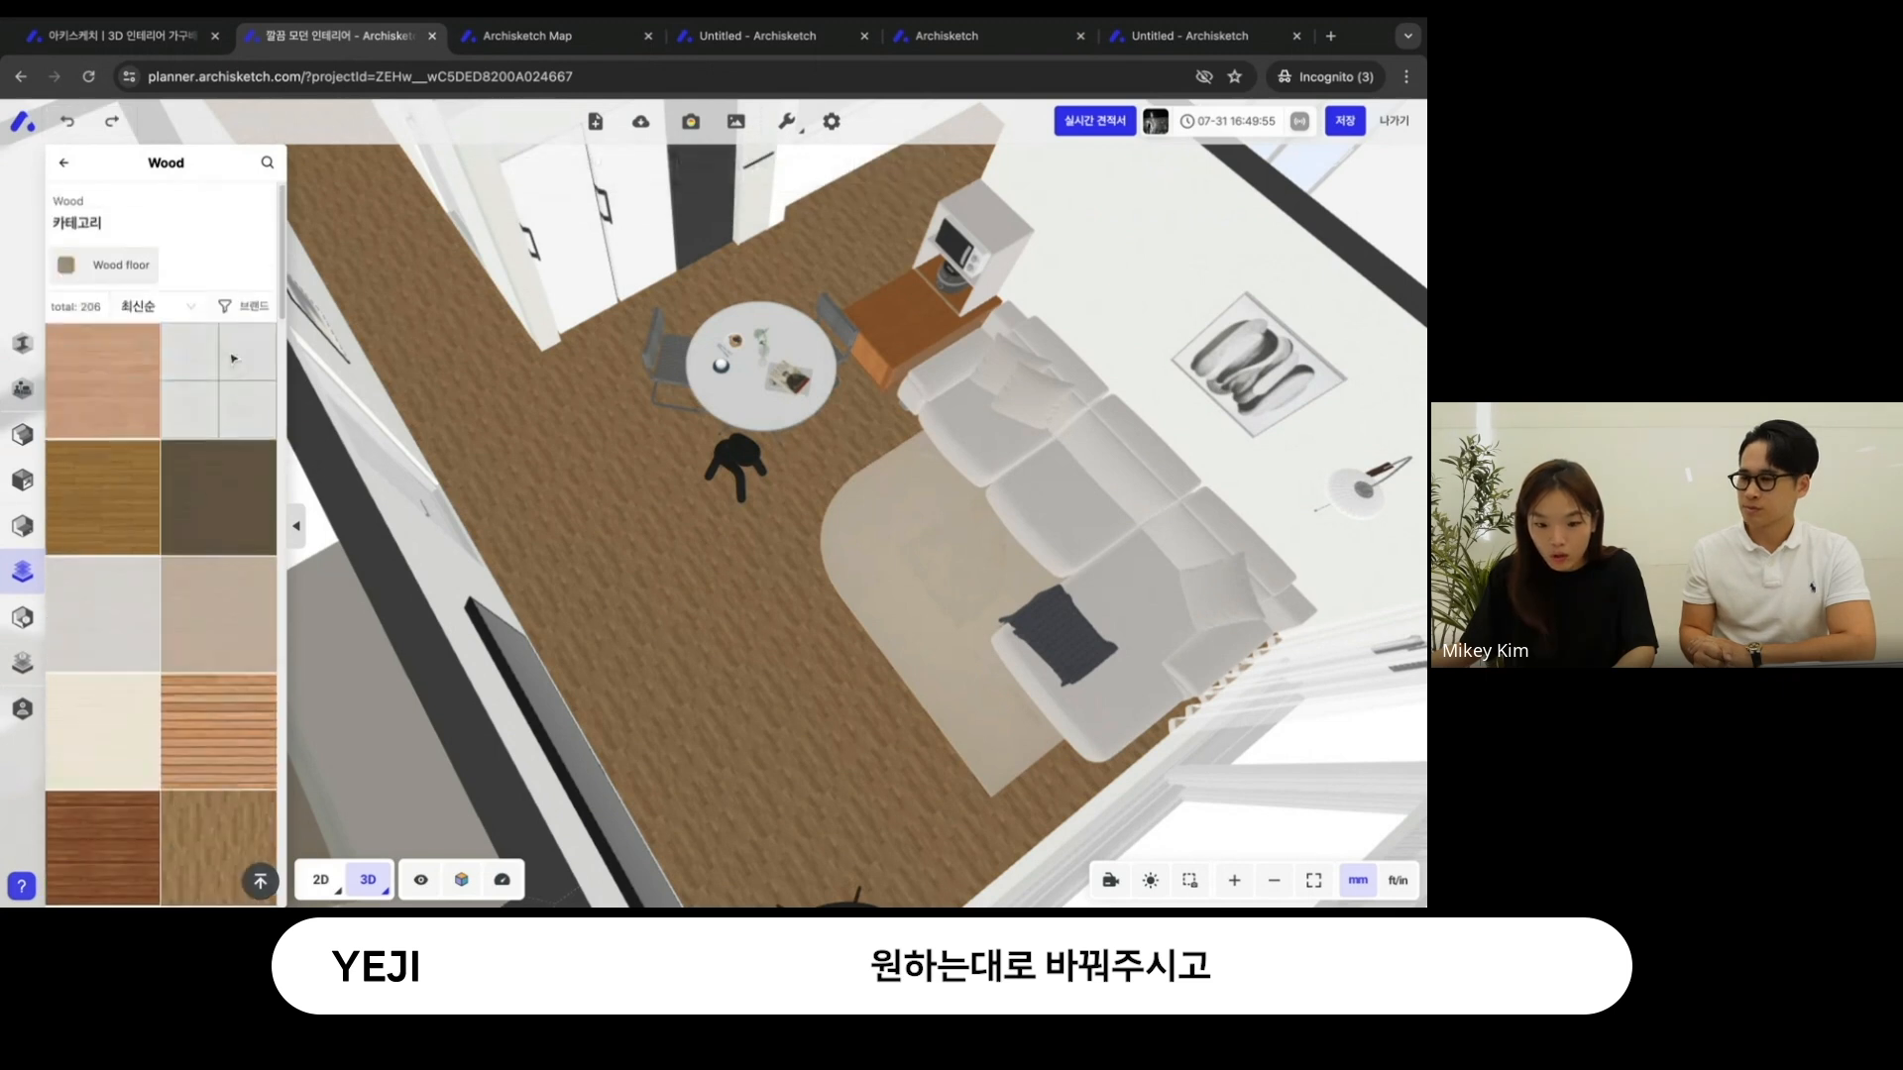
{"action": "left_click", "coordinate": [267, 363]}
{"action": "left_click", "coordinate": [1080, 285]}
{"action": "left_click_drag", "start_coordinate": [807, 548], "coordinate": [818, 336]}
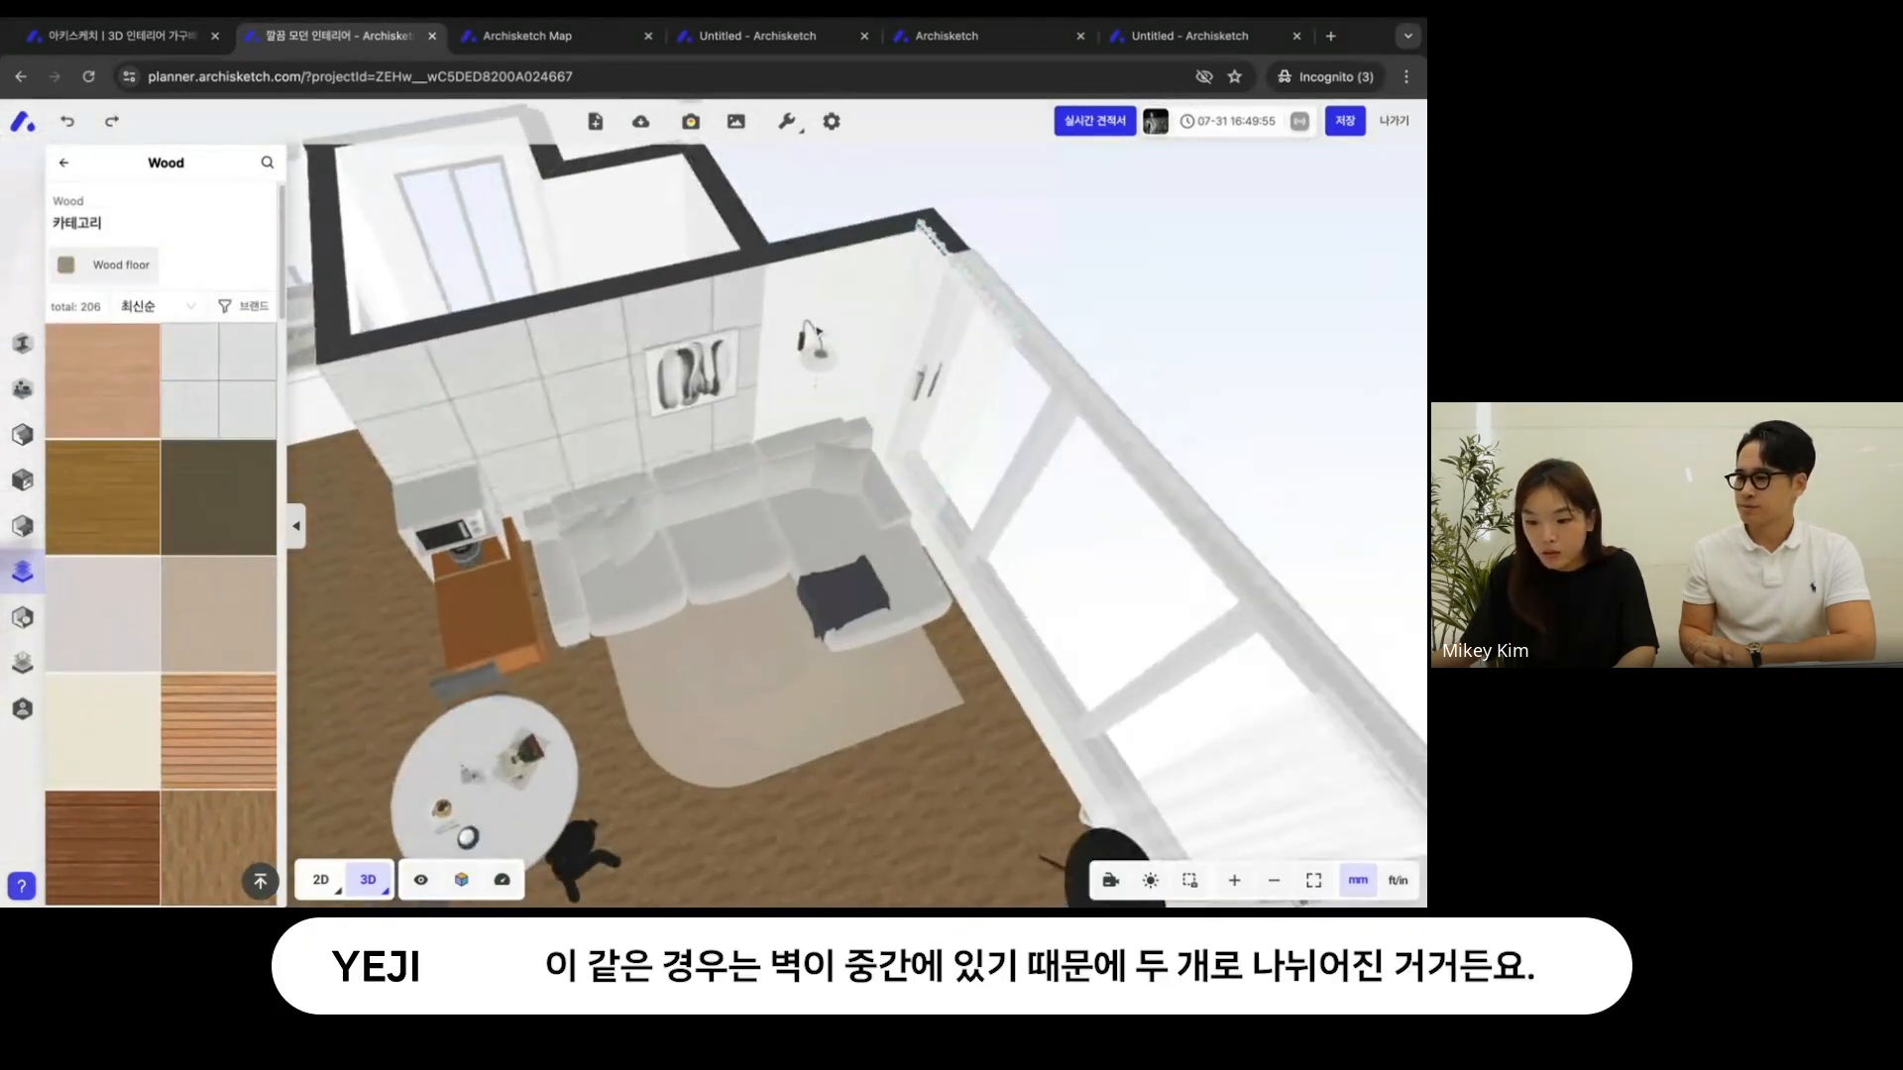
{"action": "left_click", "coordinate": [262, 335]}
{"action": "left_click", "coordinate": [886, 284]}
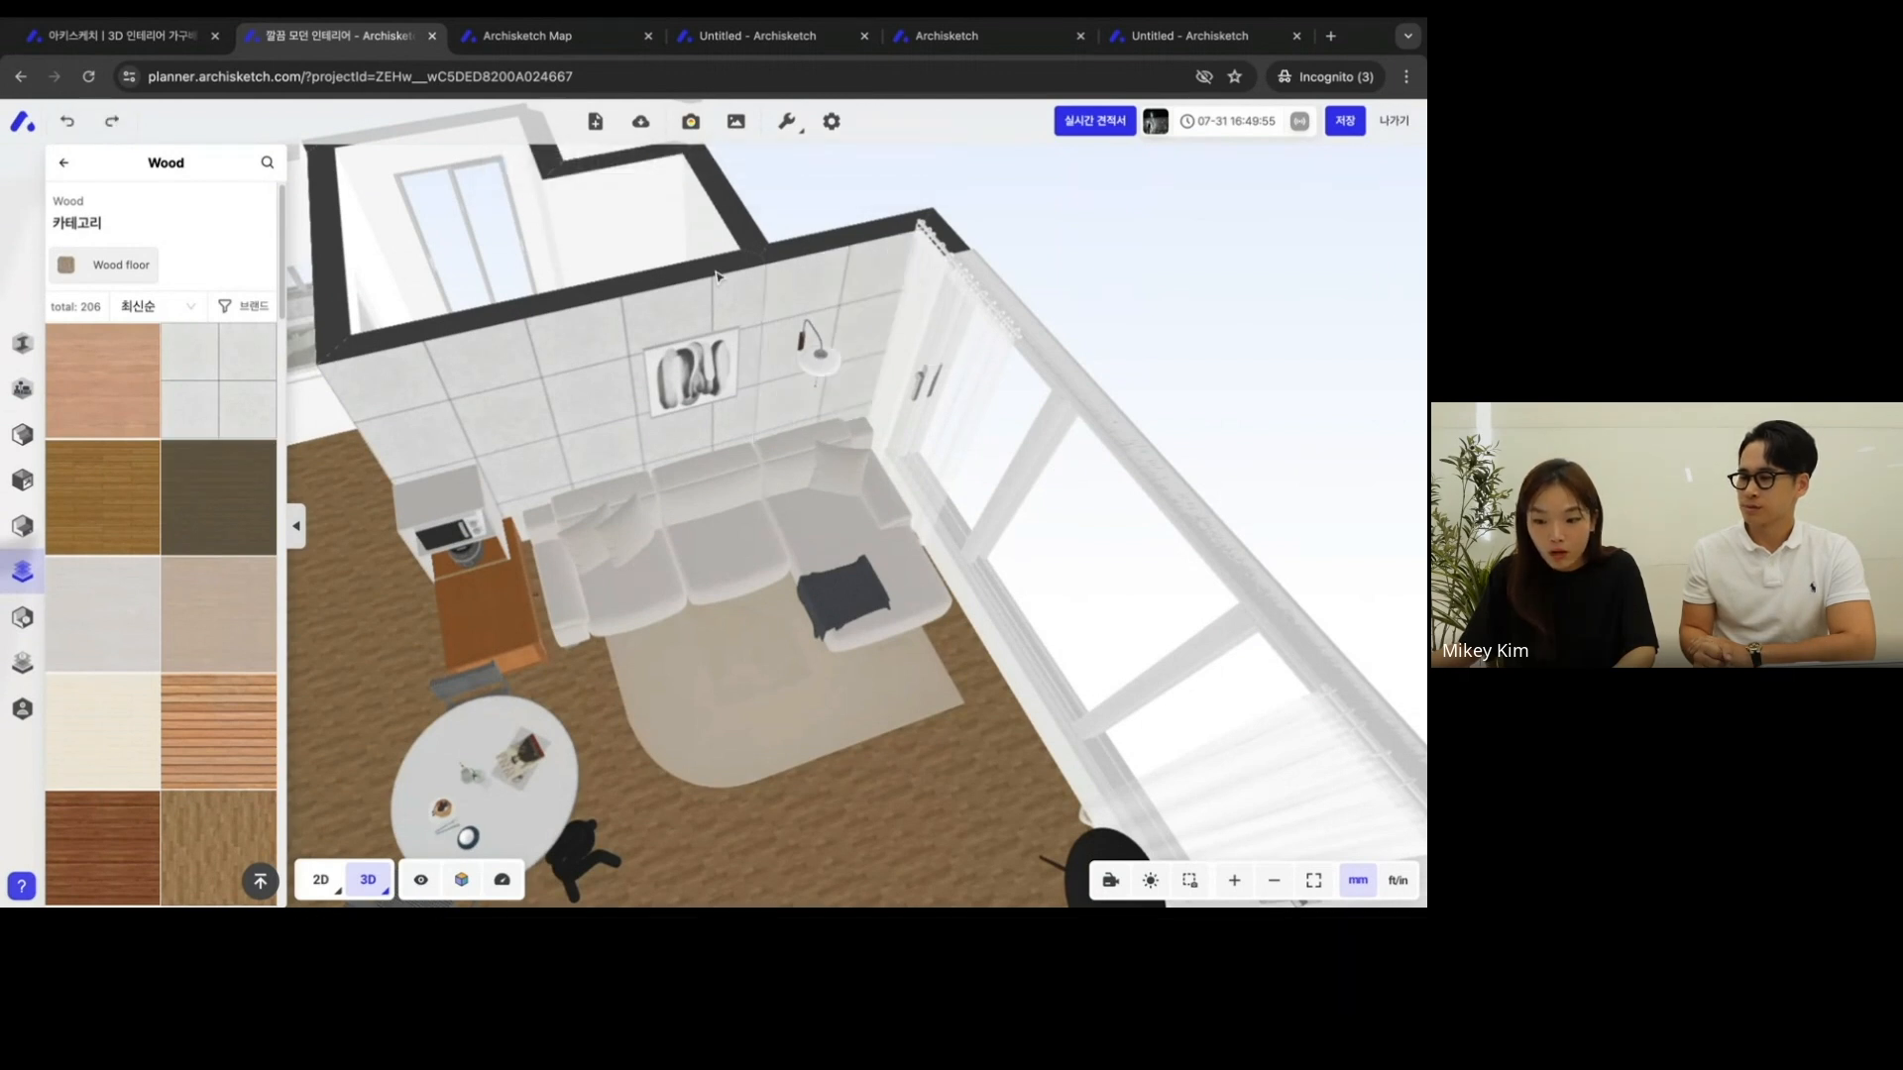
- Select the tiled wall section beside the picture to review its 벽 상세 정보 and the 마감재 편집기 option
{"action": "left_click", "coordinate": [514, 406]}
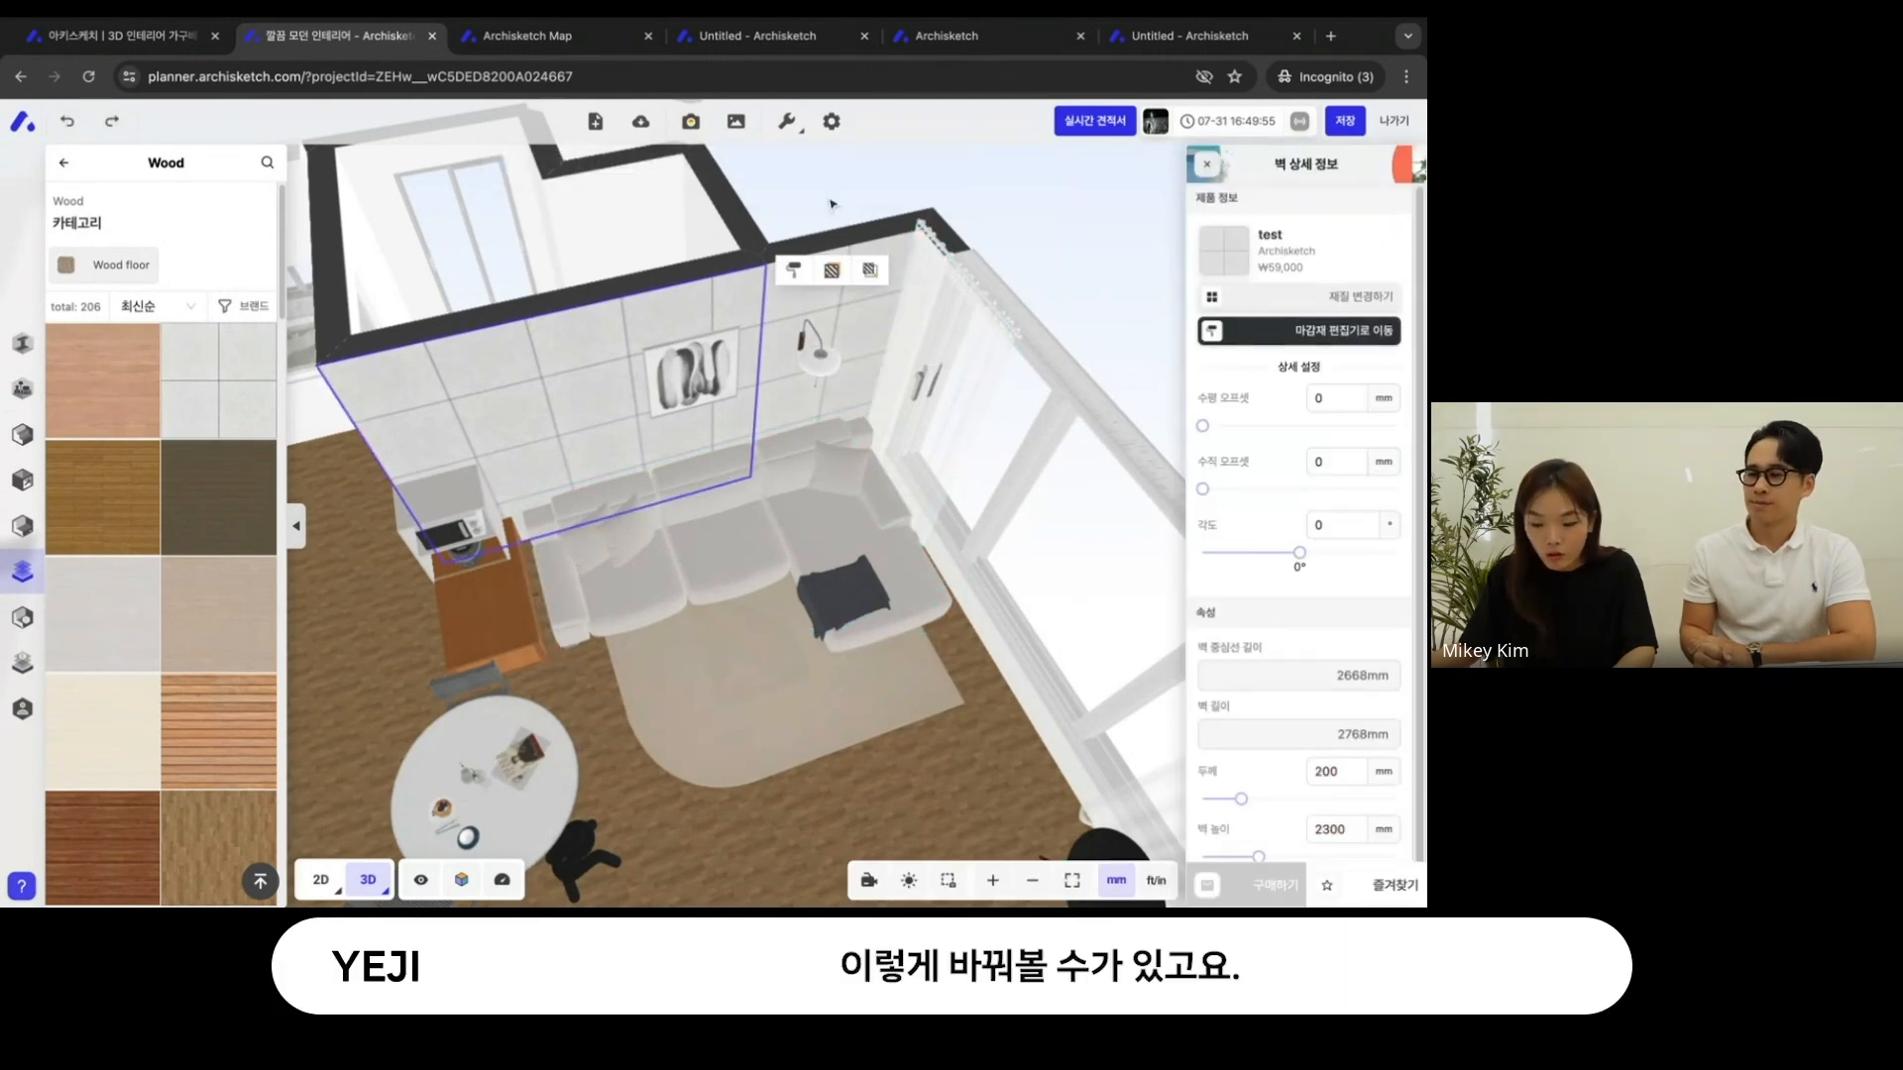
{"action": "left_click_drag", "start_coordinate": [927, 202], "coordinate": [950, 226]}
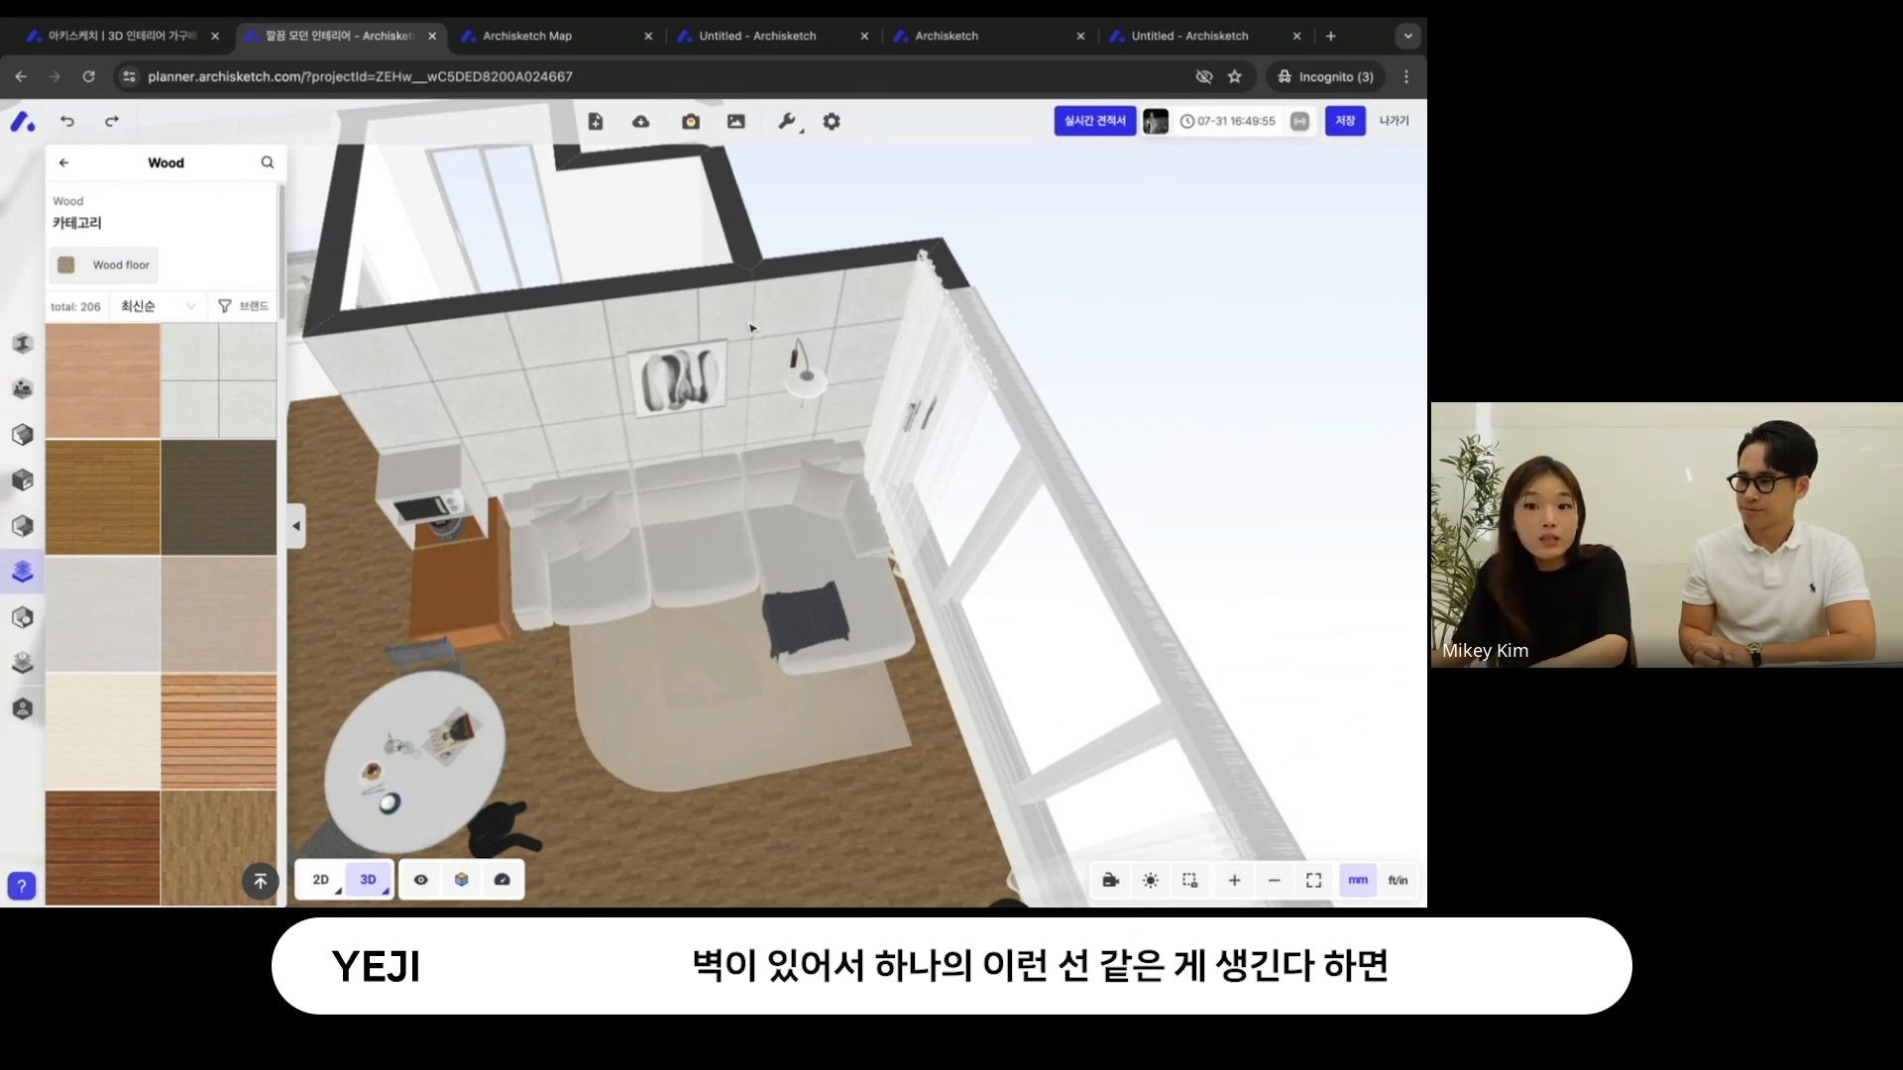
{"action": "left_click", "coordinate": [562, 401]}
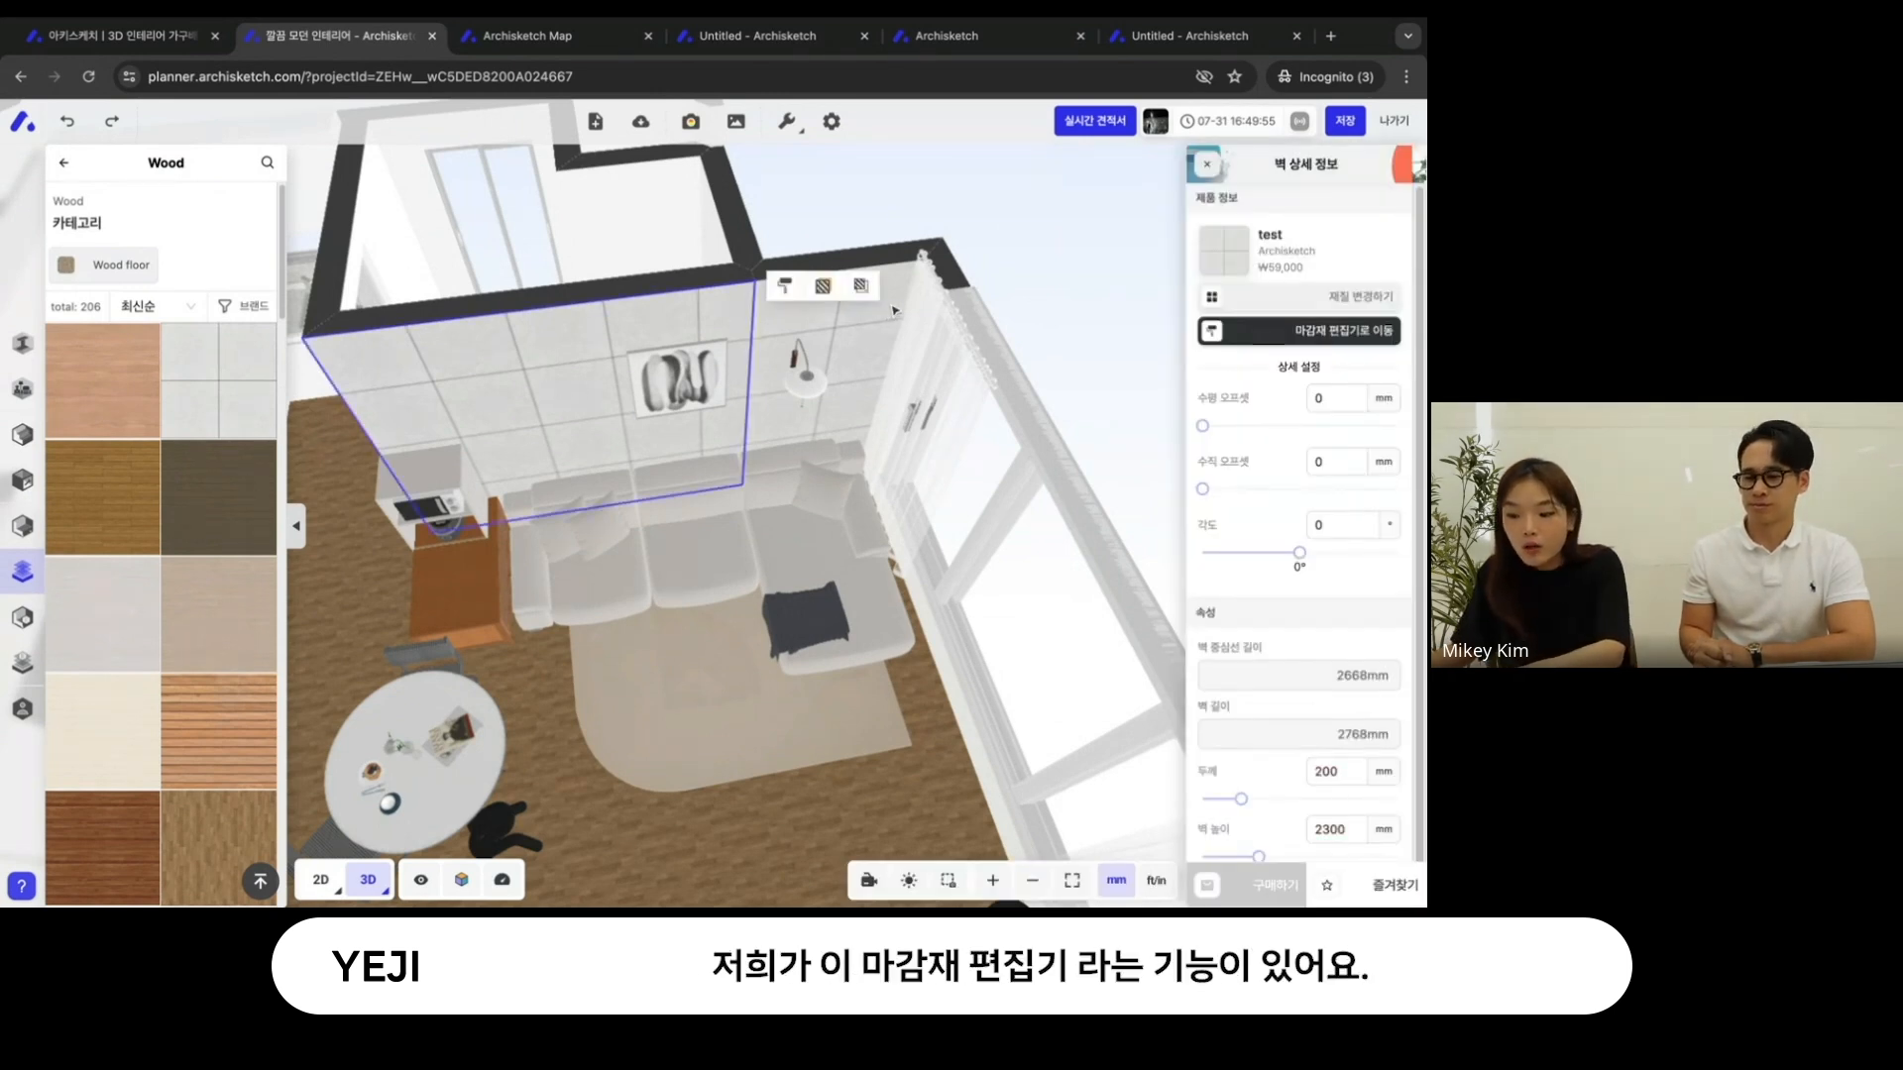
{"action": "left_click", "coordinate": [1048, 290]}
{"action": "right_click_drag", "start_coordinate": [1048, 290], "coordinate": [1138, 316]}
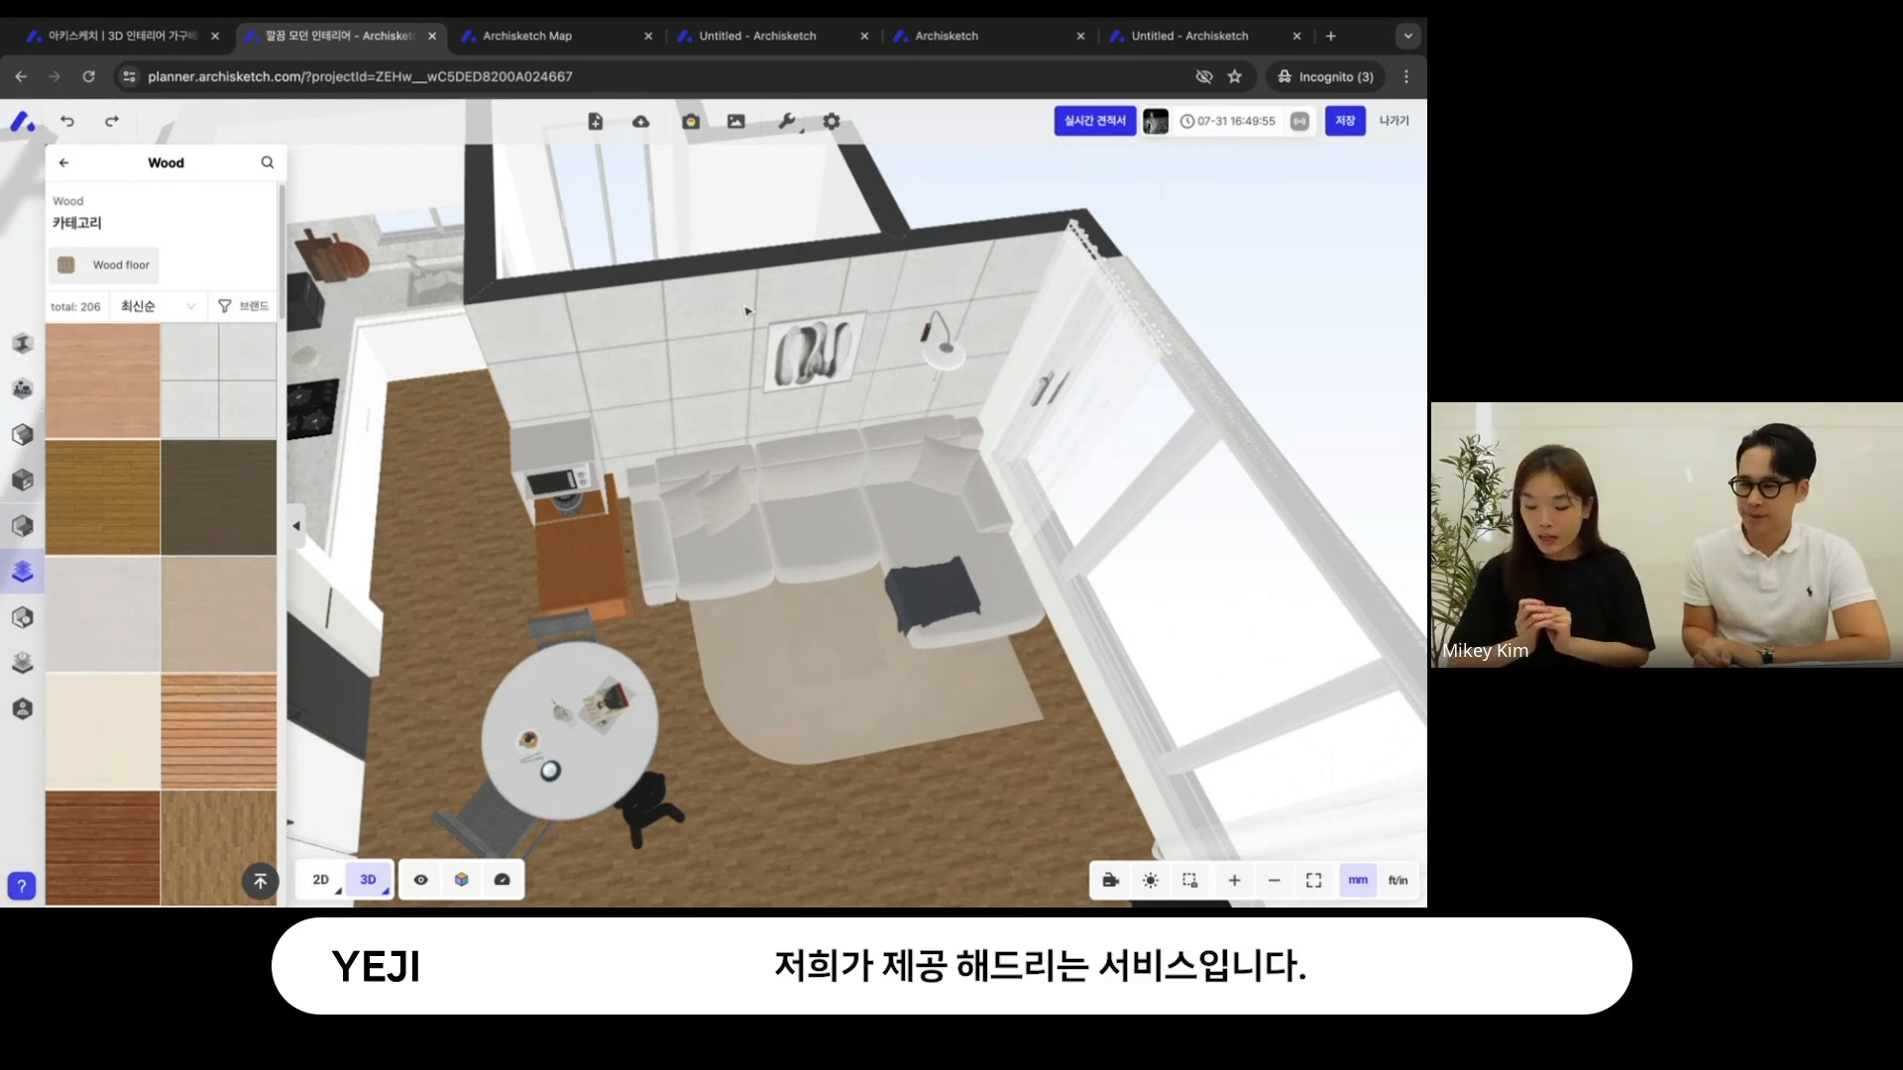
- Look over the new floor and wall finishes in the living and dining area from several angles
{"action": "right_click_drag", "start_coordinate": [703, 324], "coordinate": [728, 297]}
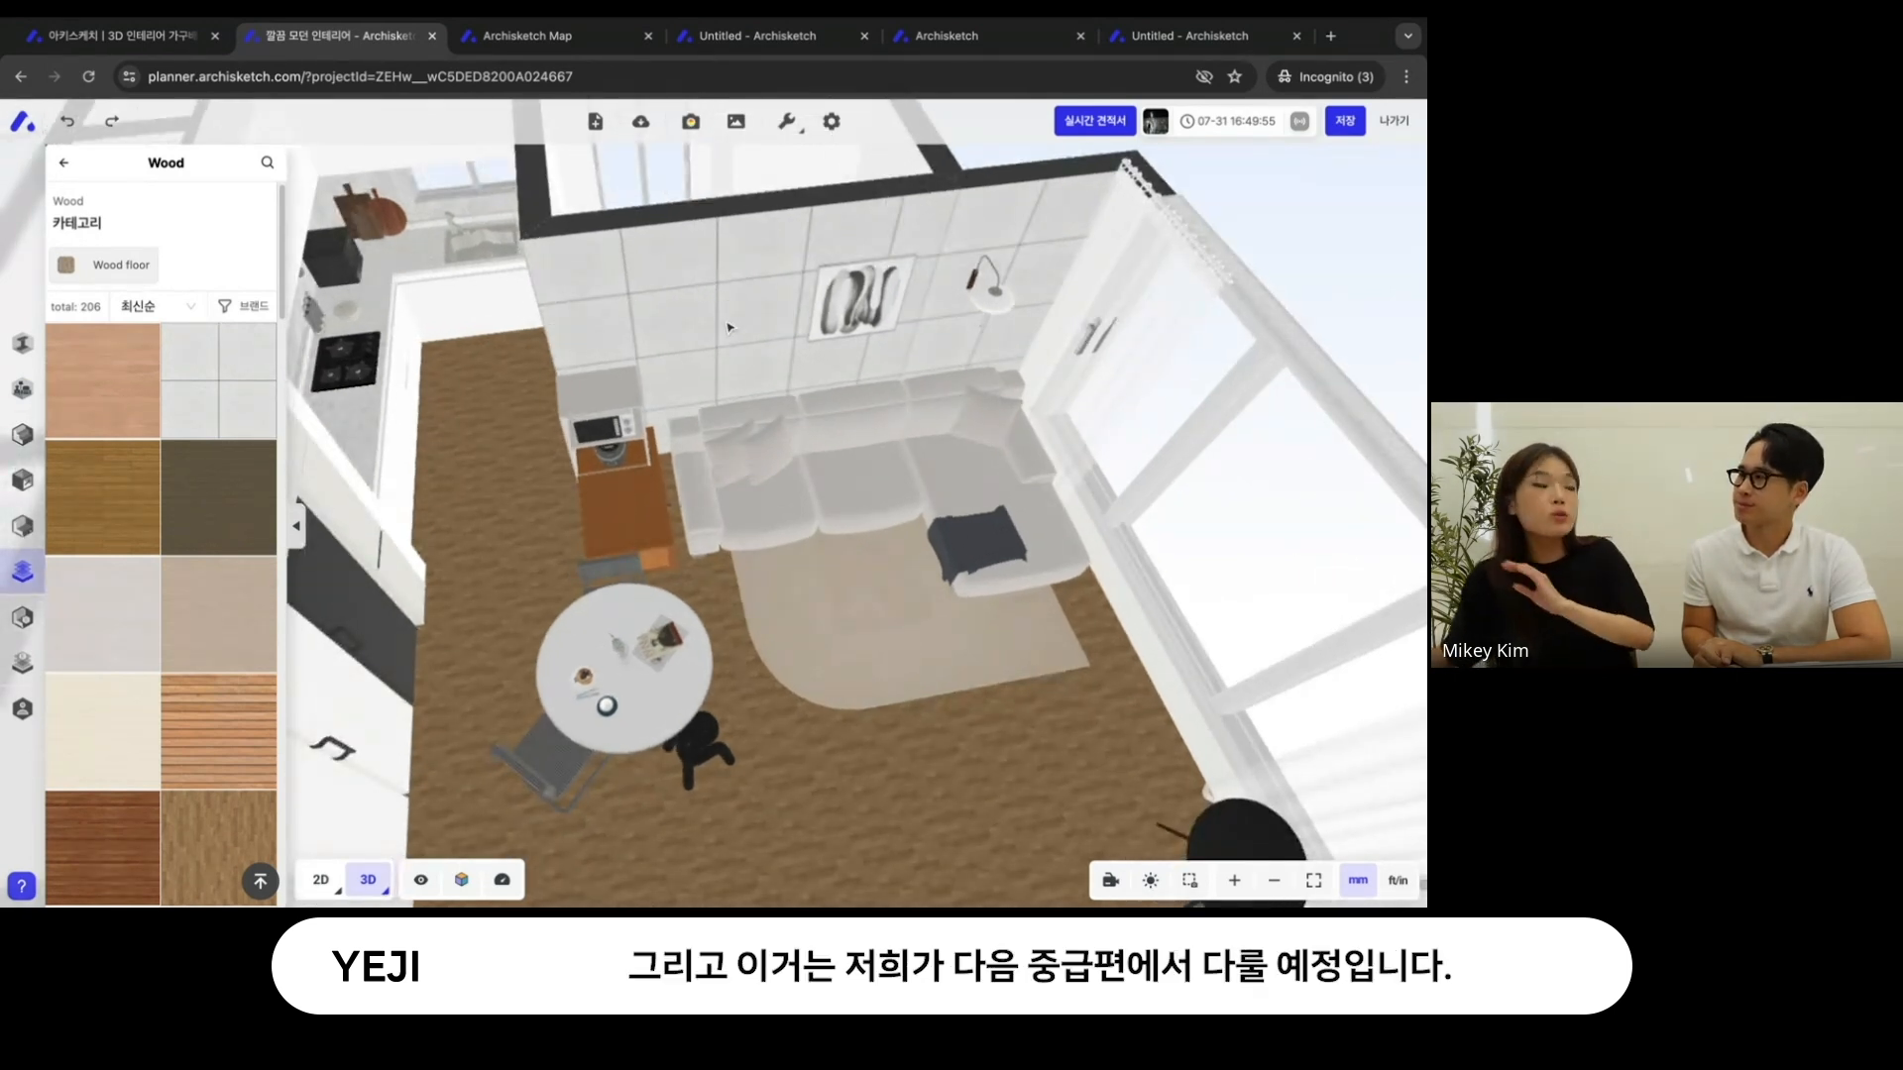
{"action": "left_click_drag", "start_coordinate": [728, 327], "coordinate": [551, 573]}
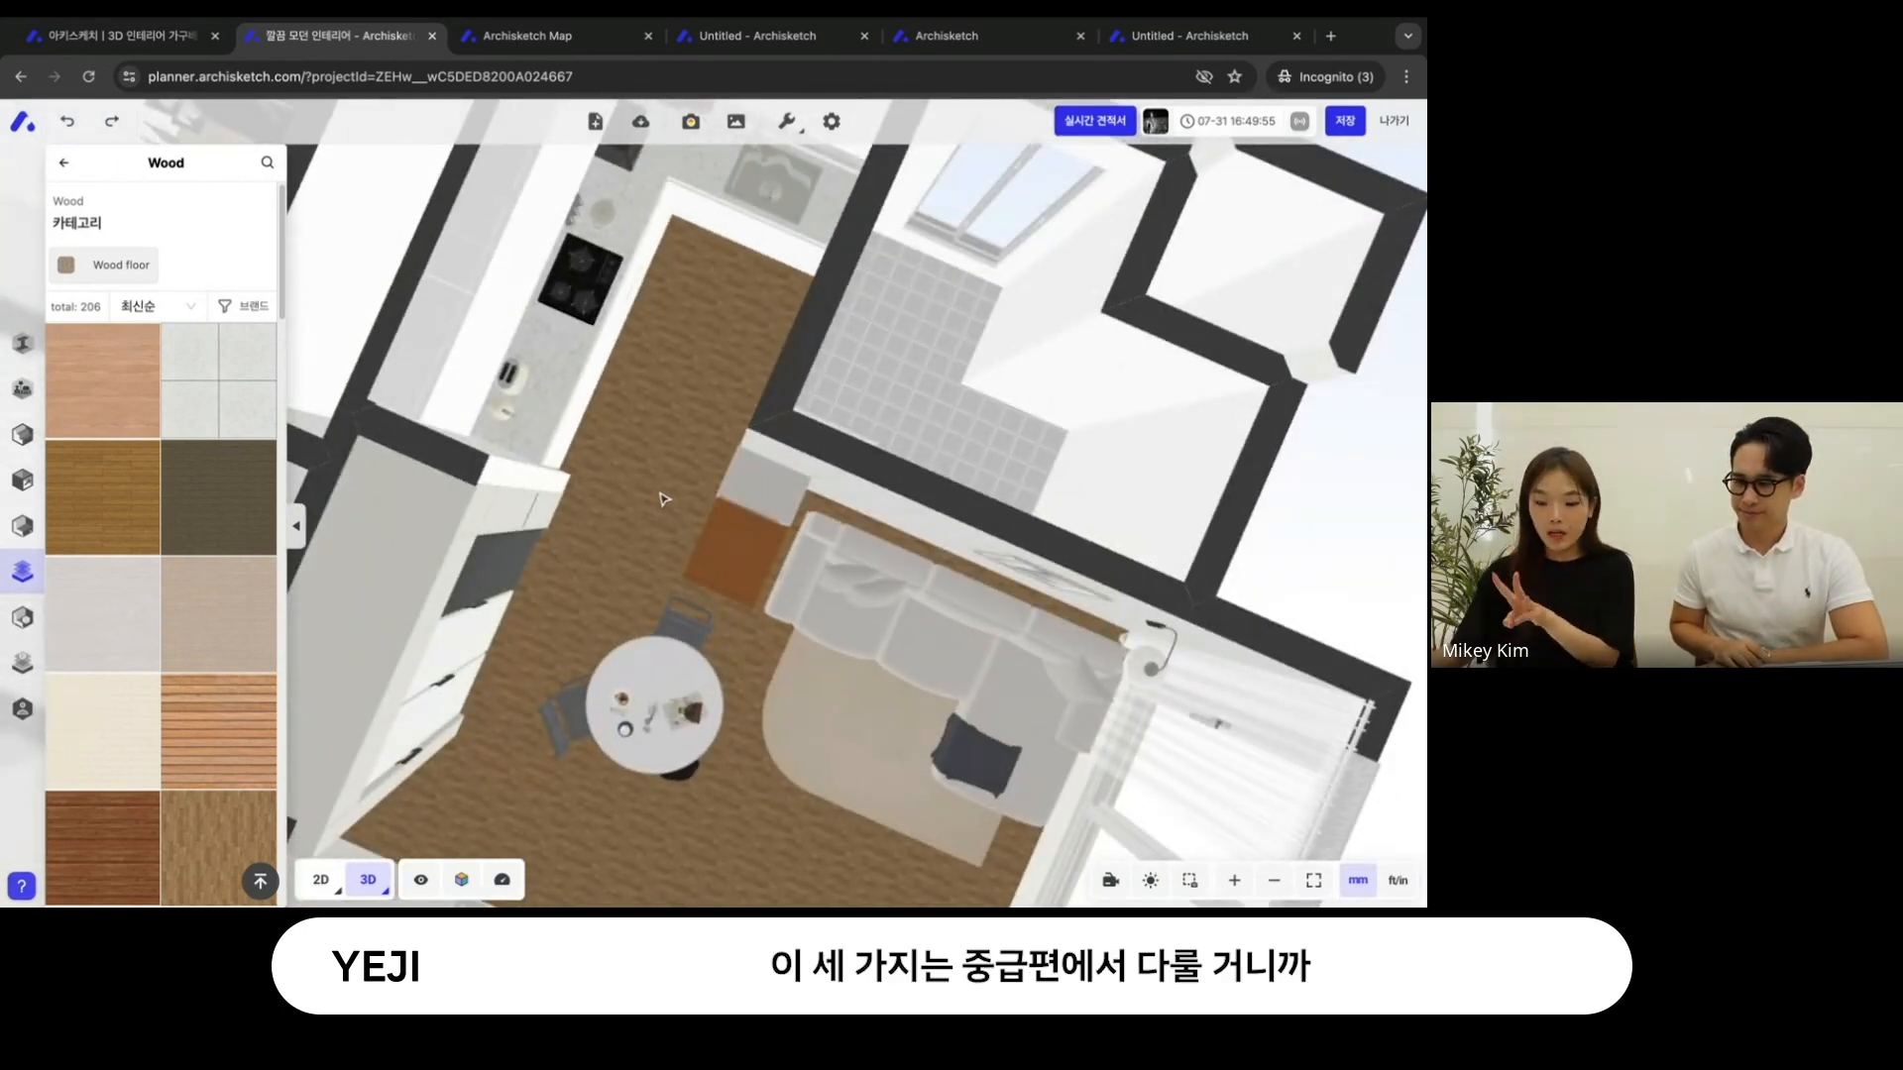
{"action": "right_click_drag", "start_coordinate": [671, 466], "coordinate": [563, 506]}
{"action": "left_click_drag", "start_coordinate": [563, 507], "coordinate": [660, 441]}
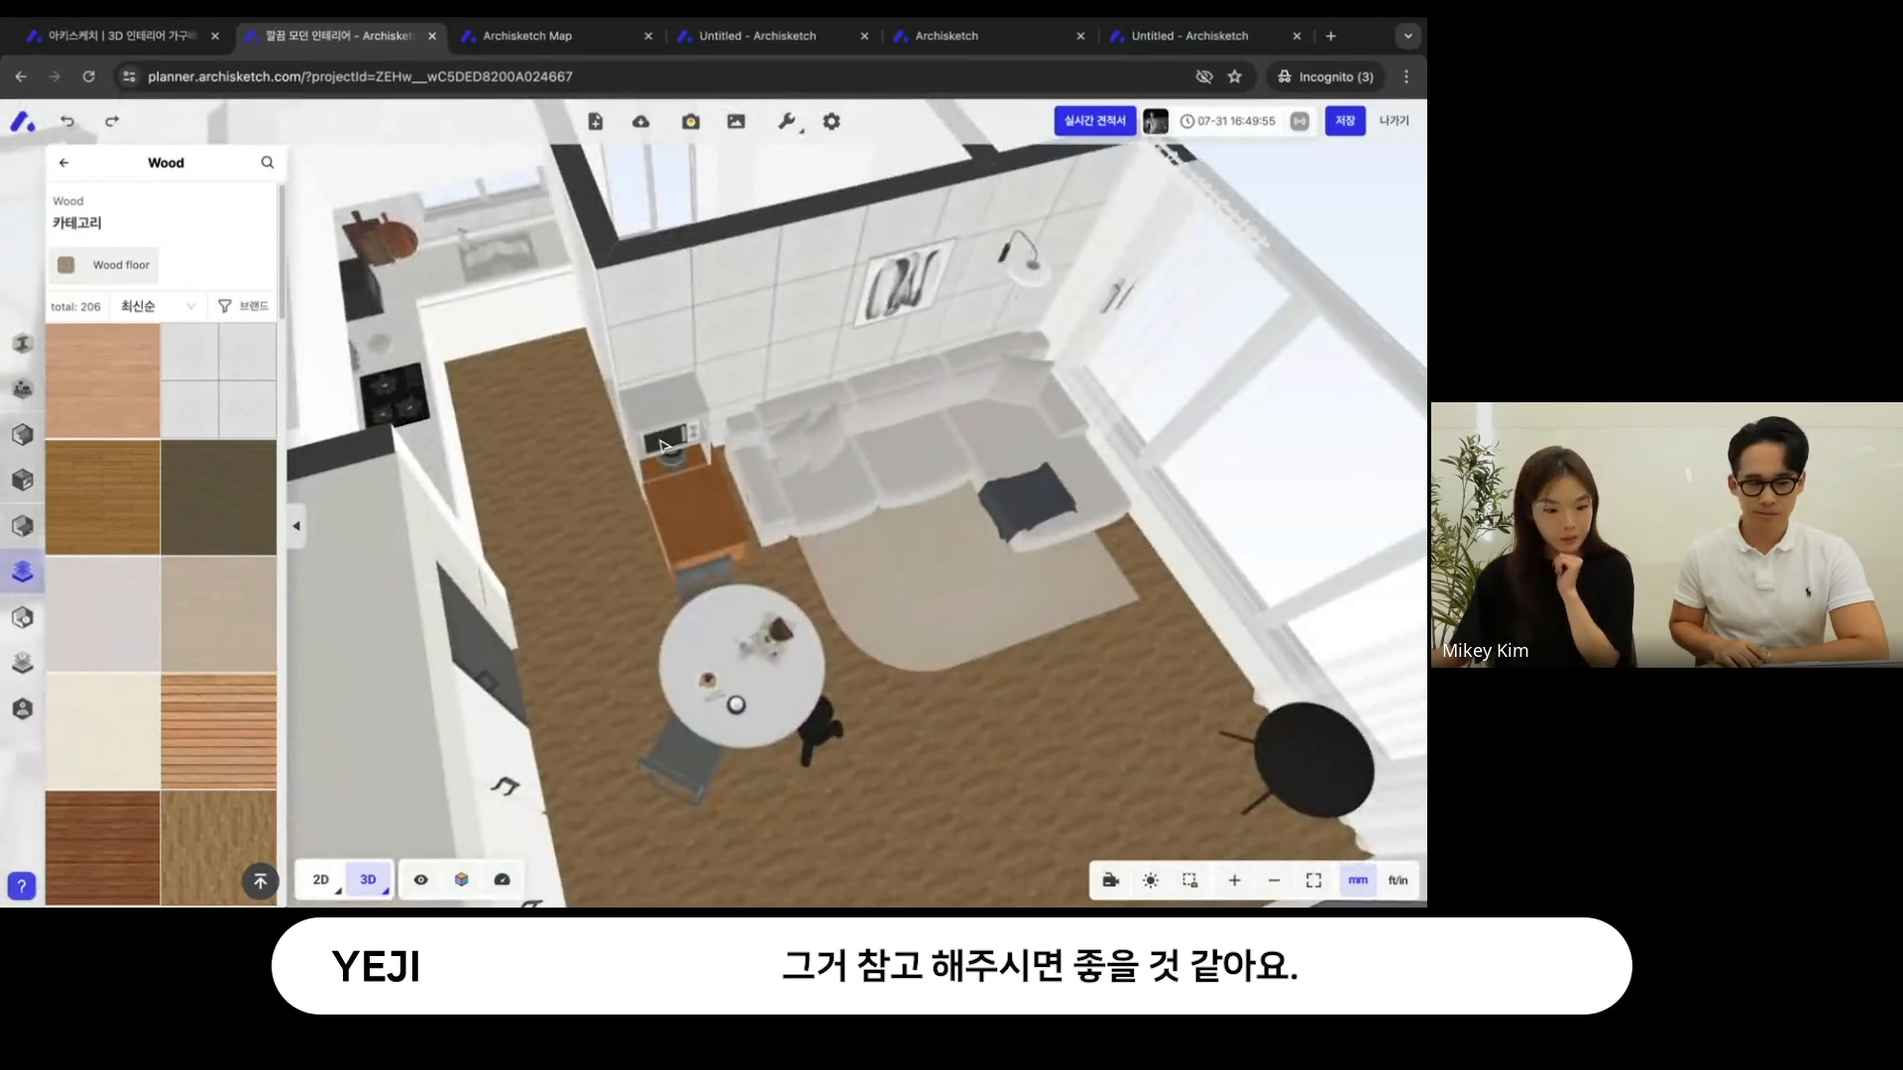
{"action": "right_click_drag", "start_coordinate": [590, 517], "coordinate": [789, 467]}
{"action": "left_click_drag", "start_coordinate": [789, 467], "coordinate": [684, 565]}
{"action": "right_click_drag", "start_coordinate": [683, 565], "coordinate": [771, 293]}
{"action": "left_click_drag", "start_coordinate": [779, 366], "coordinate": [744, 388]}
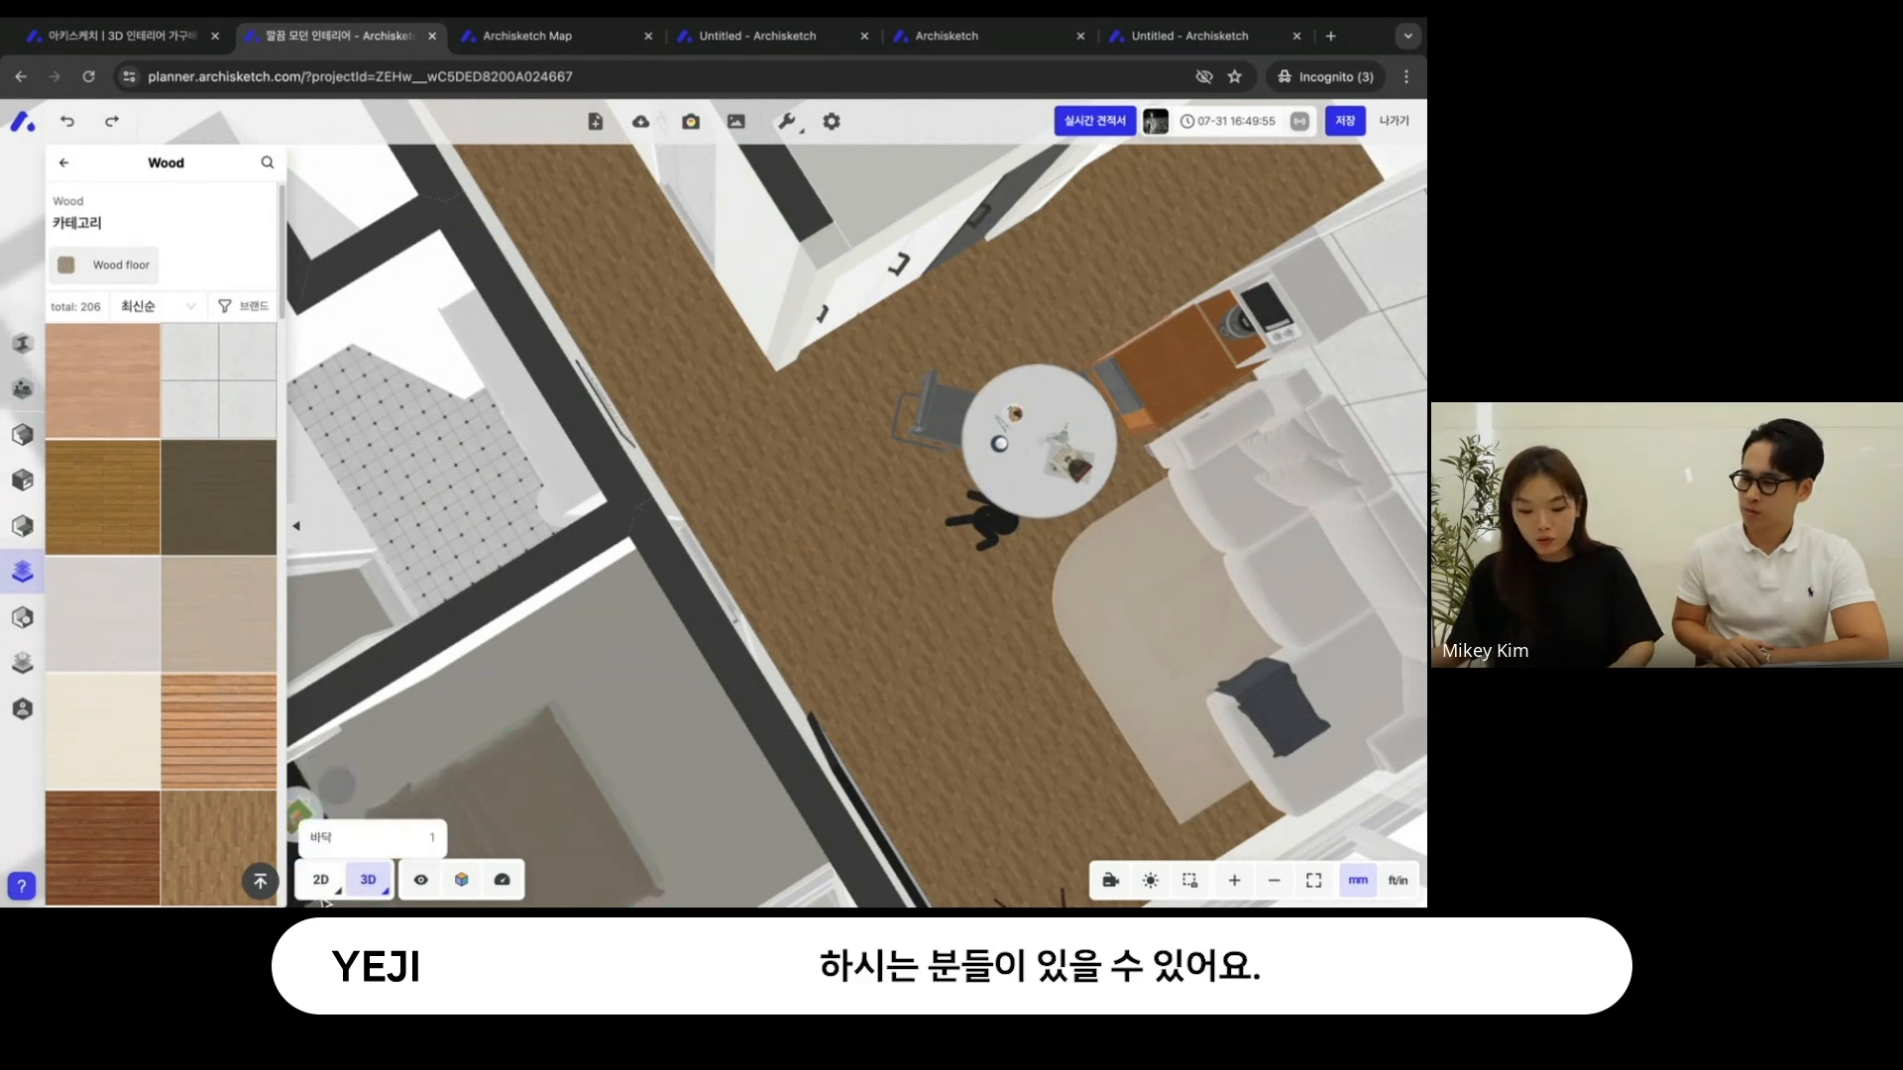
- Show the floor plan in 2D and turn on the 평 면적 표기 setting
{"action": "left_click", "coordinate": [320, 879]}
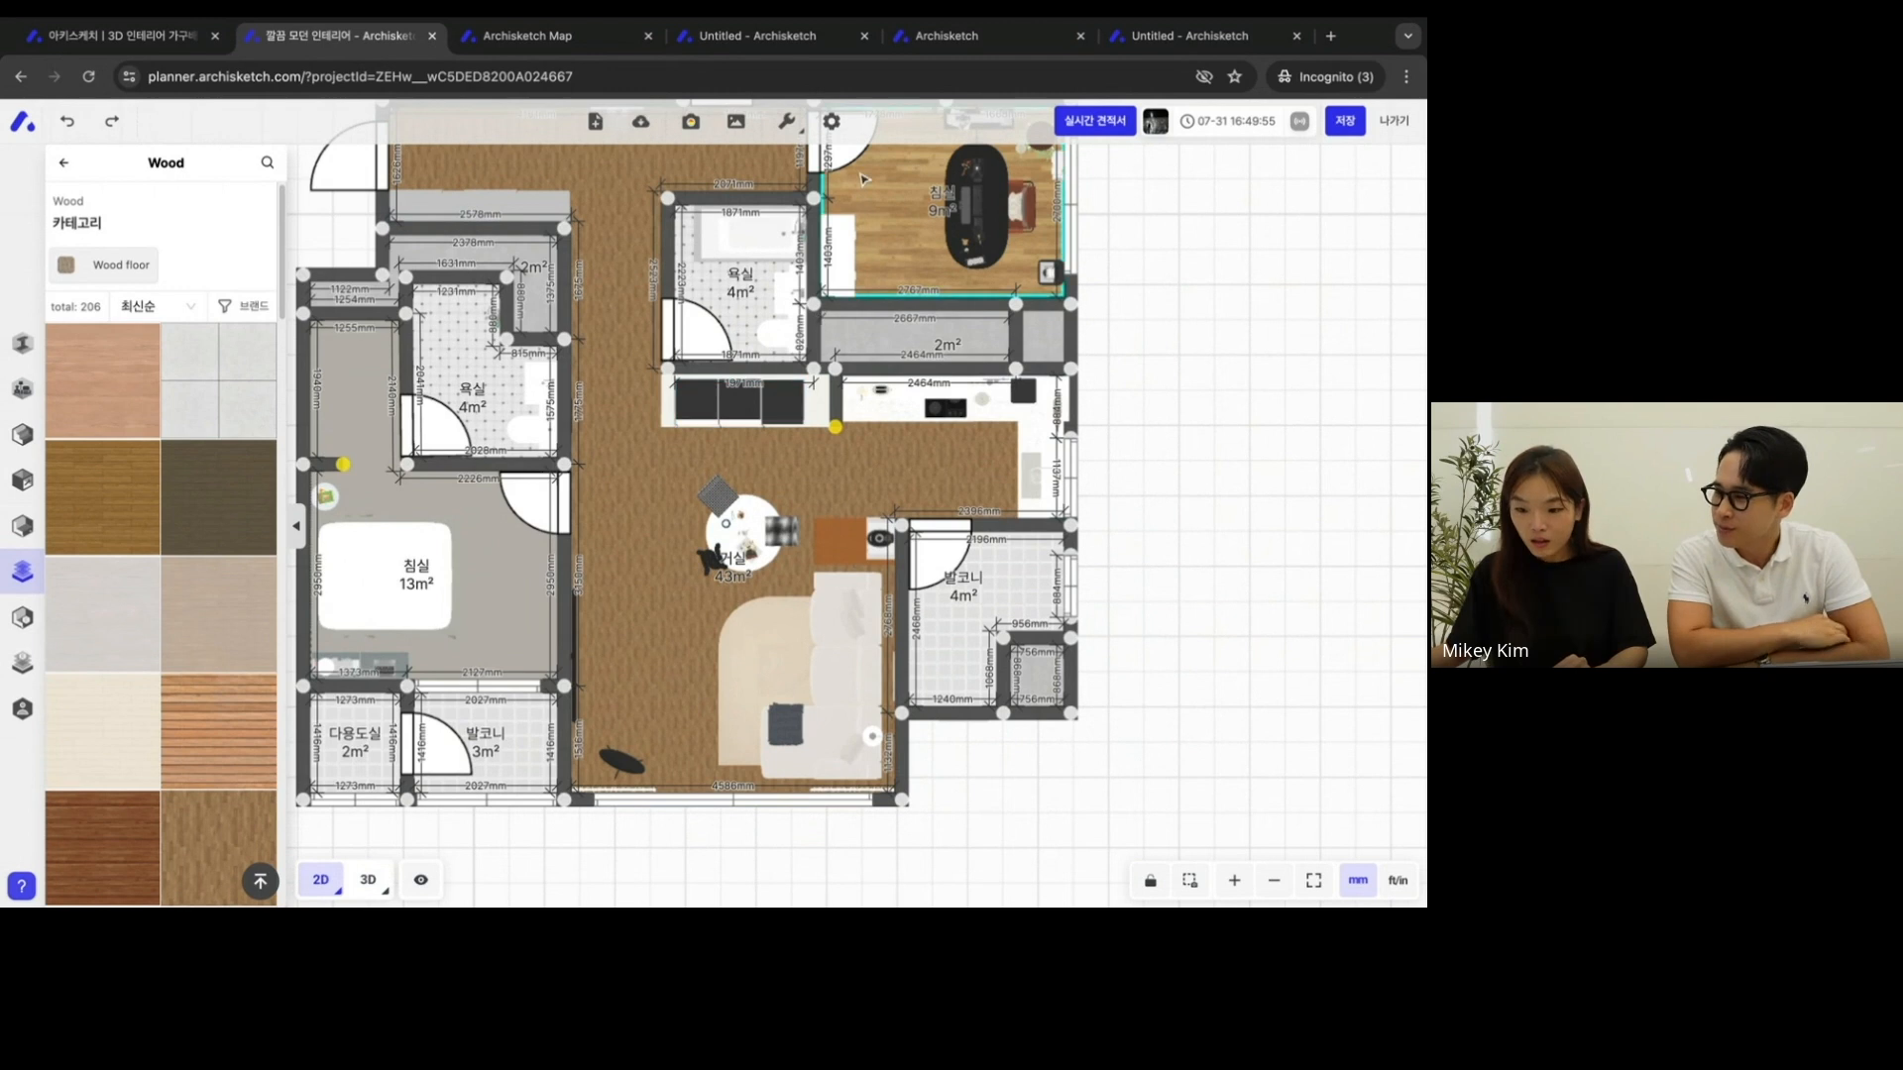
{"action": "left_click", "coordinate": [832, 122]}
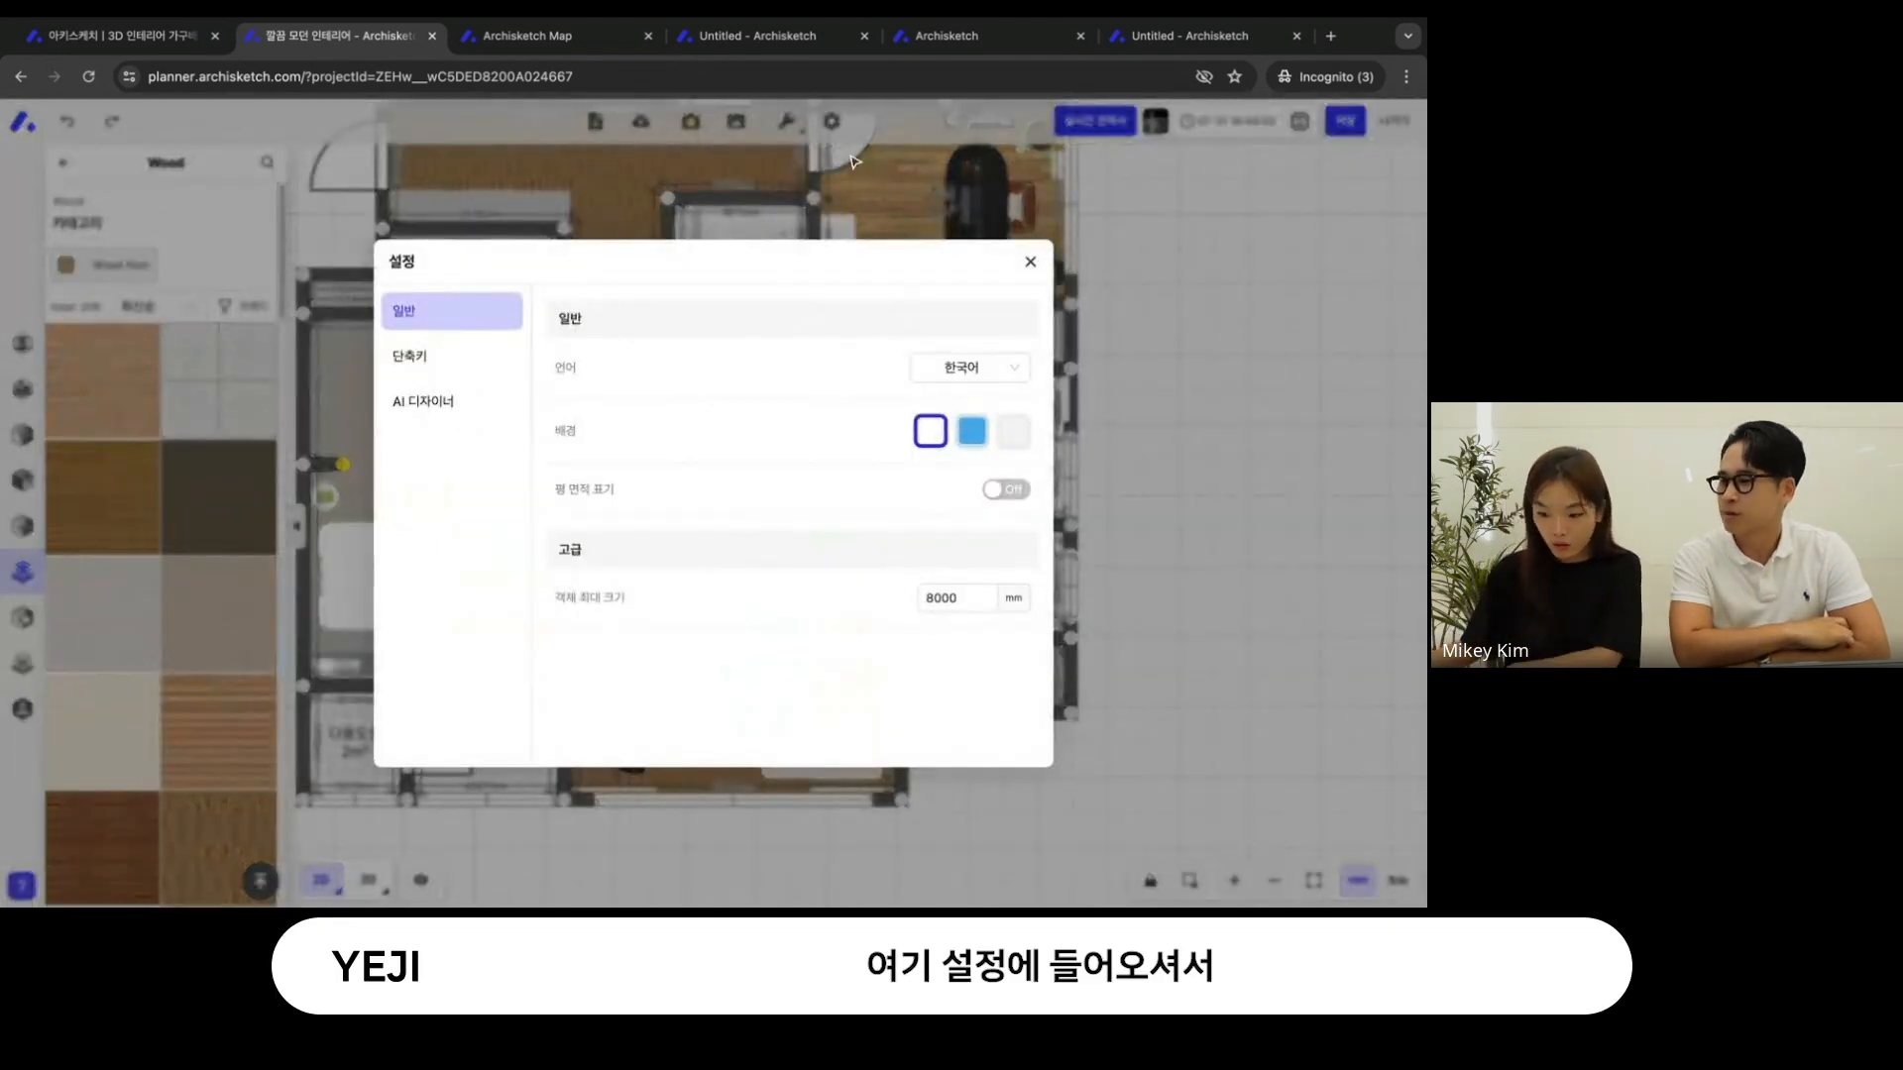
{"action": "left_click", "coordinate": [993, 486]}
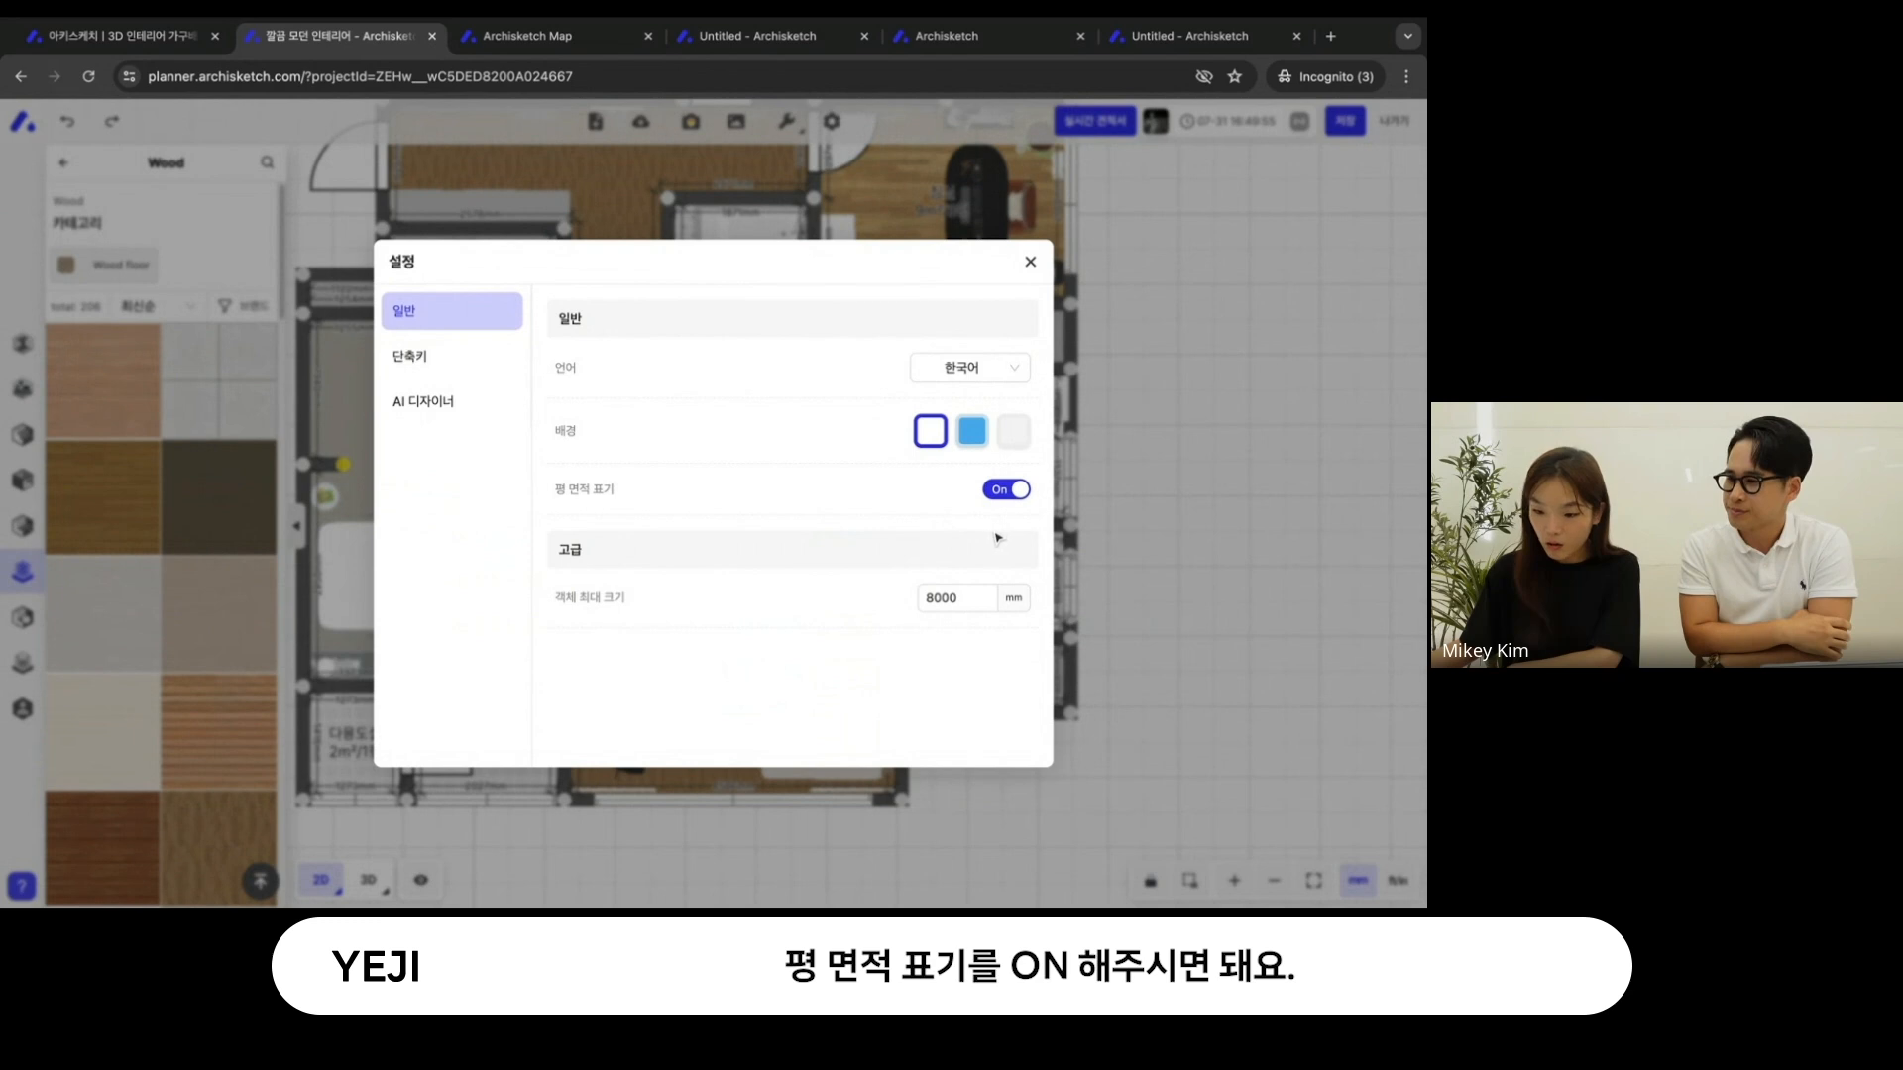
{"action": "left_click", "coordinate": [1029, 262]}
- Examine the room area labels in ㎡ and 평 across the 2D floor plan
{"action": "scroll", "coordinate": [736, 579], "scroll_direction": "down", "scroll_amount": 3}
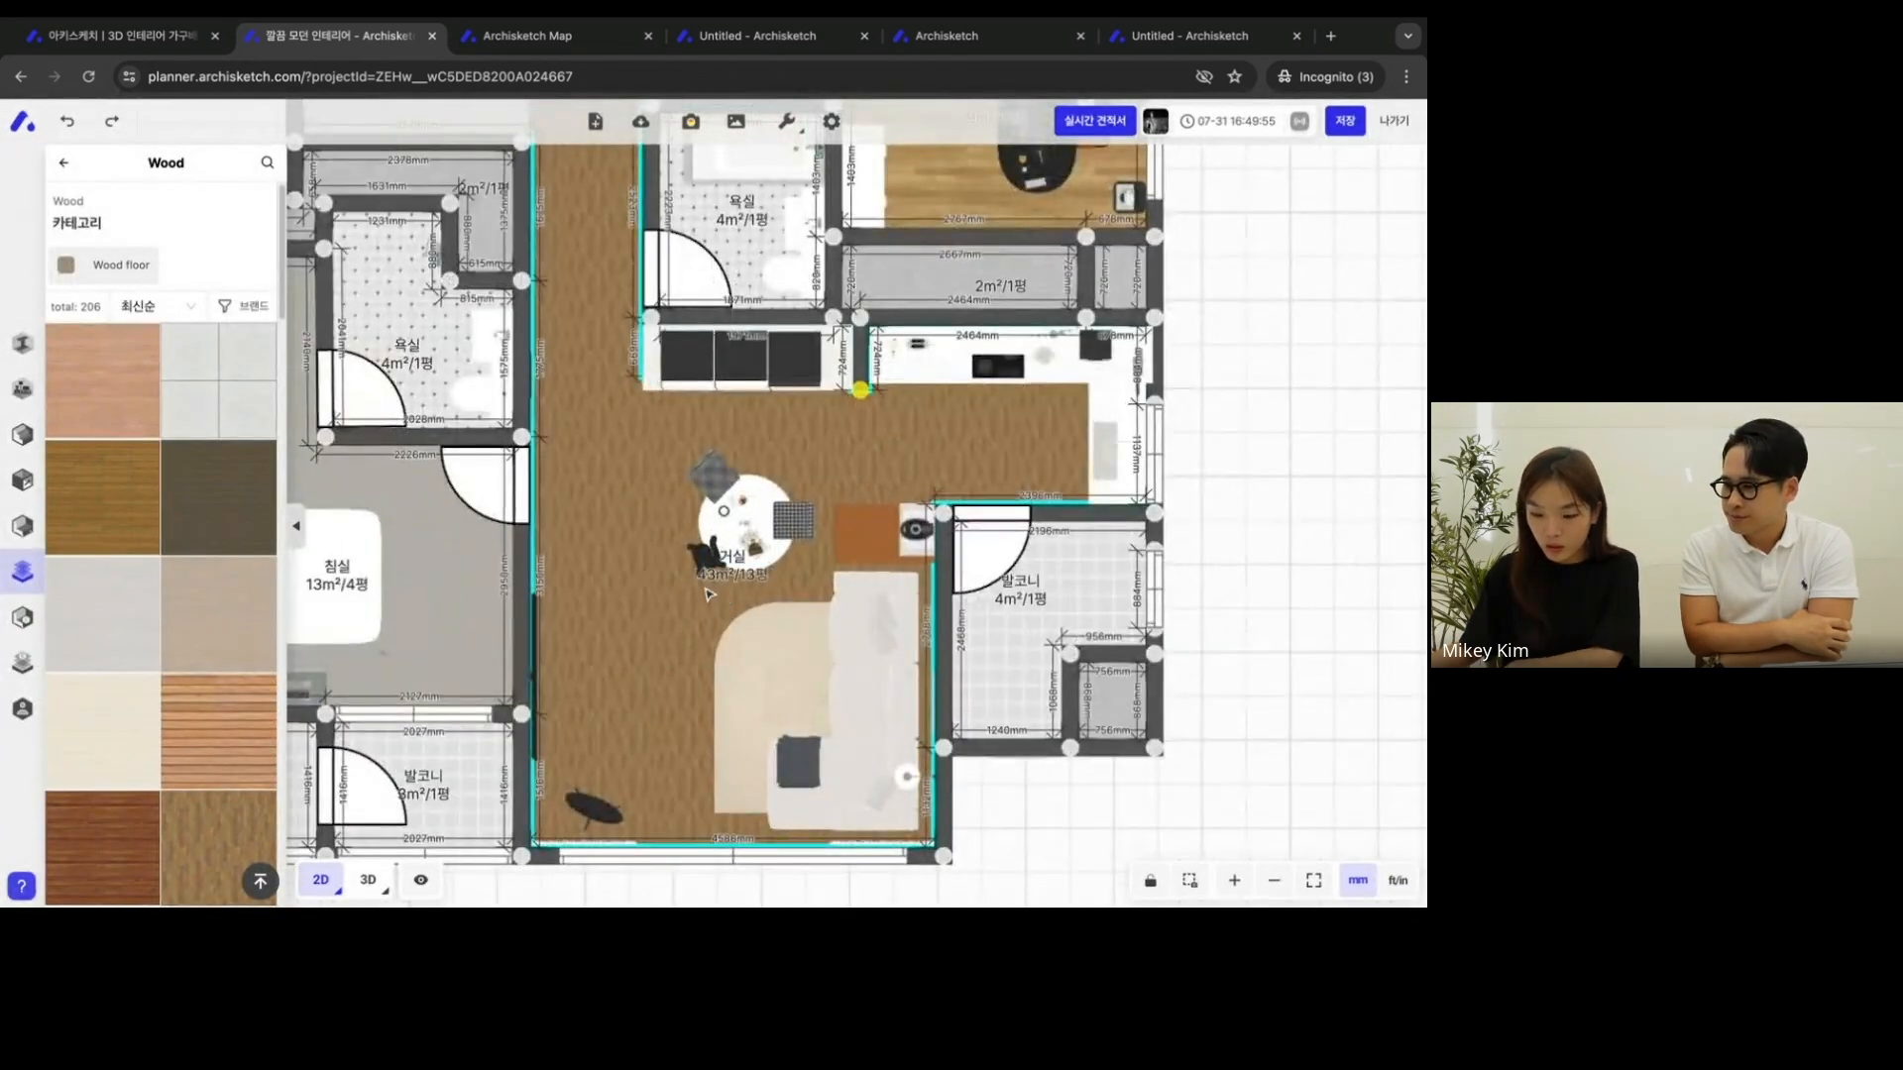
{"action": "left_click", "coordinate": [646, 391]}
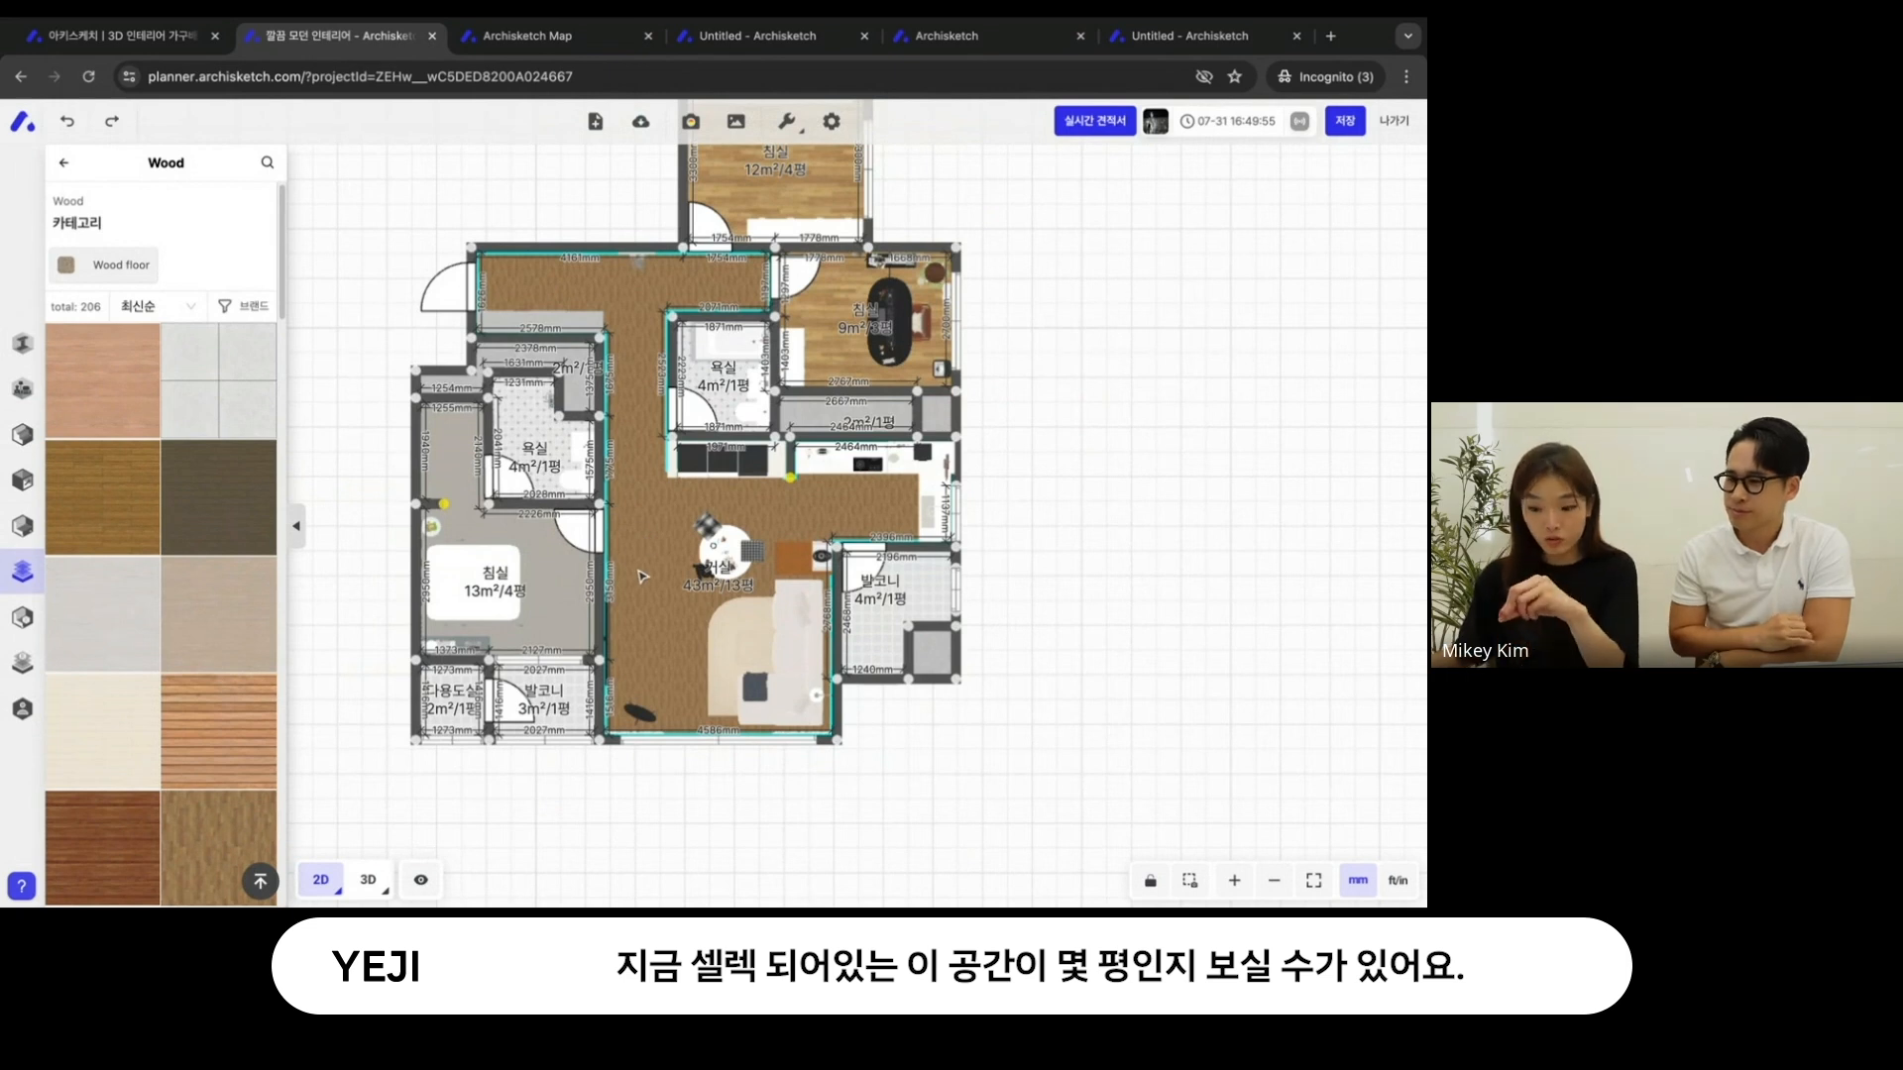
{"action": "left_click_drag", "start_coordinate": [1000, 265], "coordinate": [930, 391]}
{"action": "scroll", "coordinate": [947, 306], "scroll_direction": "up", "scroll_amount": 1}
- Return to the 3D view and look over the whole apartment from different angles
{"action": "left_click", "coordinate": [368, 879]}
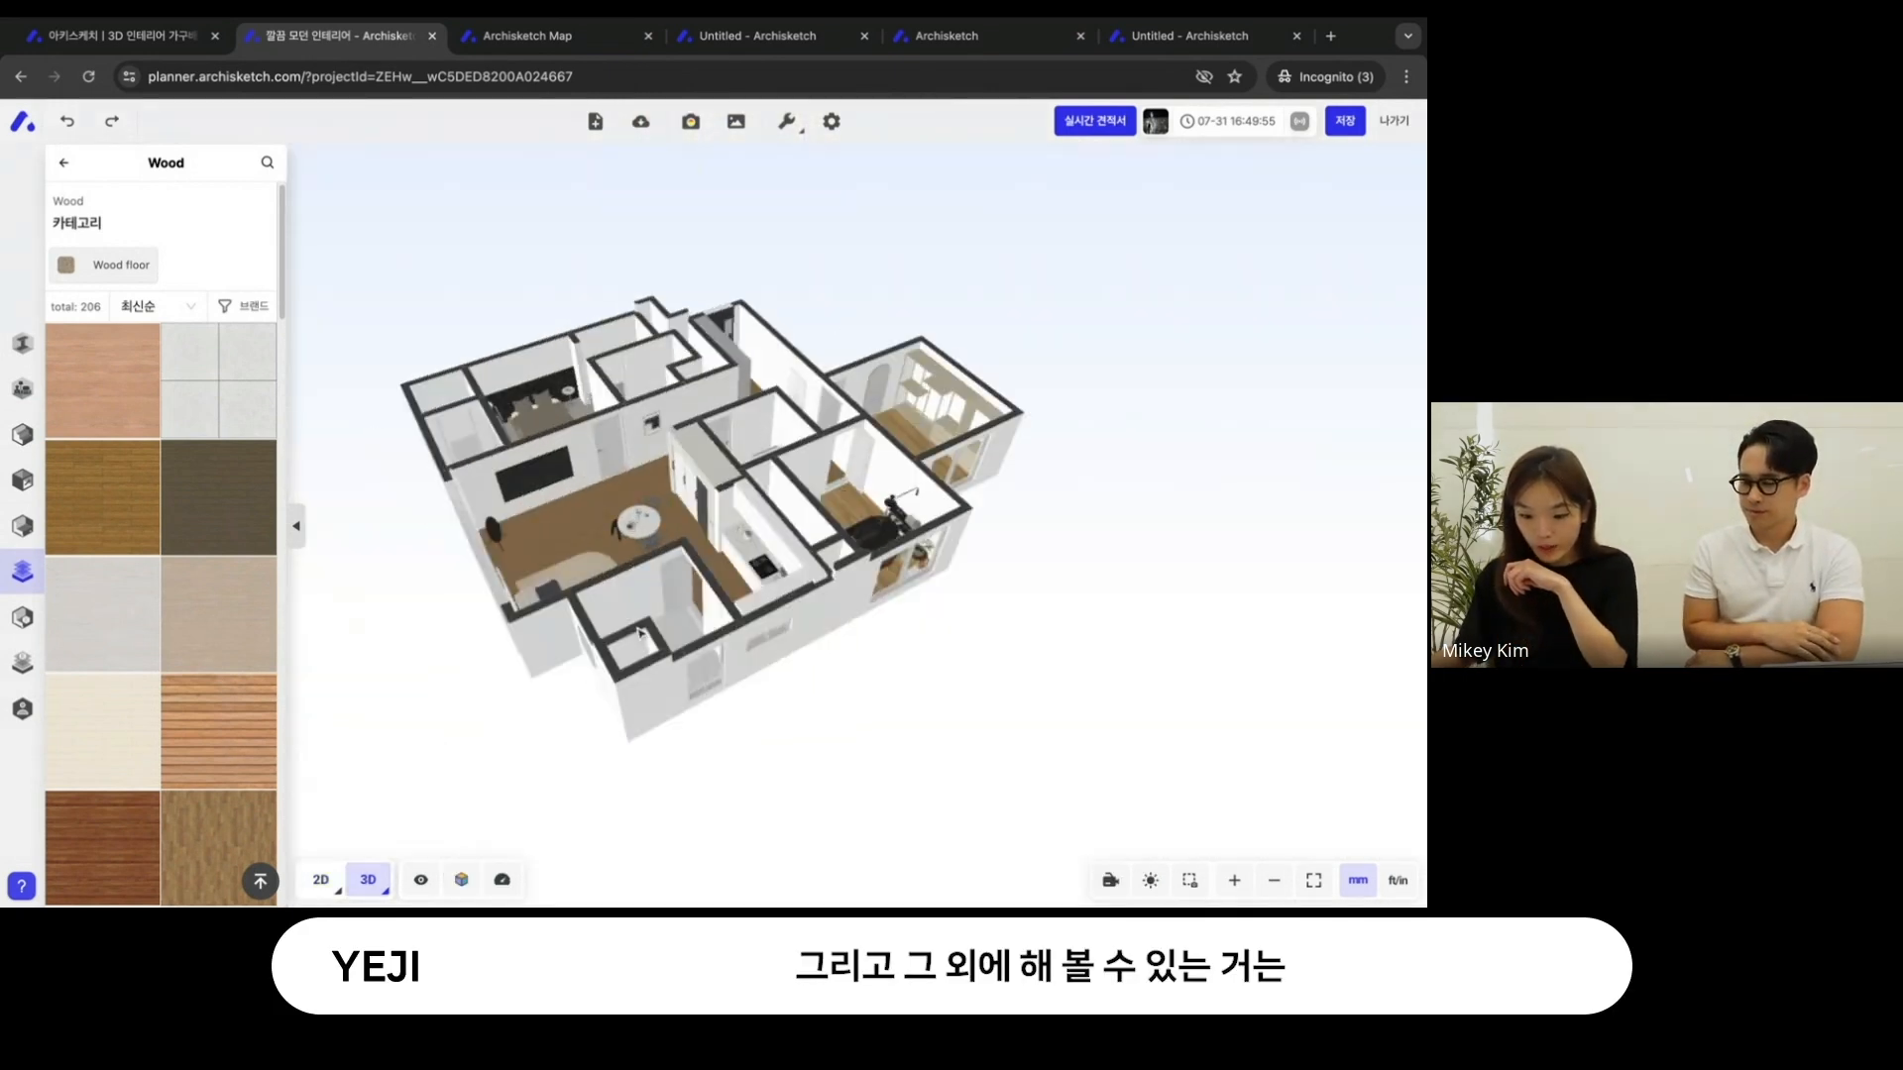
{"action": "scroll", "coordinate": [691, 471], "scroll_direction": "up", "scroll_amount": 5}
{"action": "left_click", "coordinate": [690, 471]}
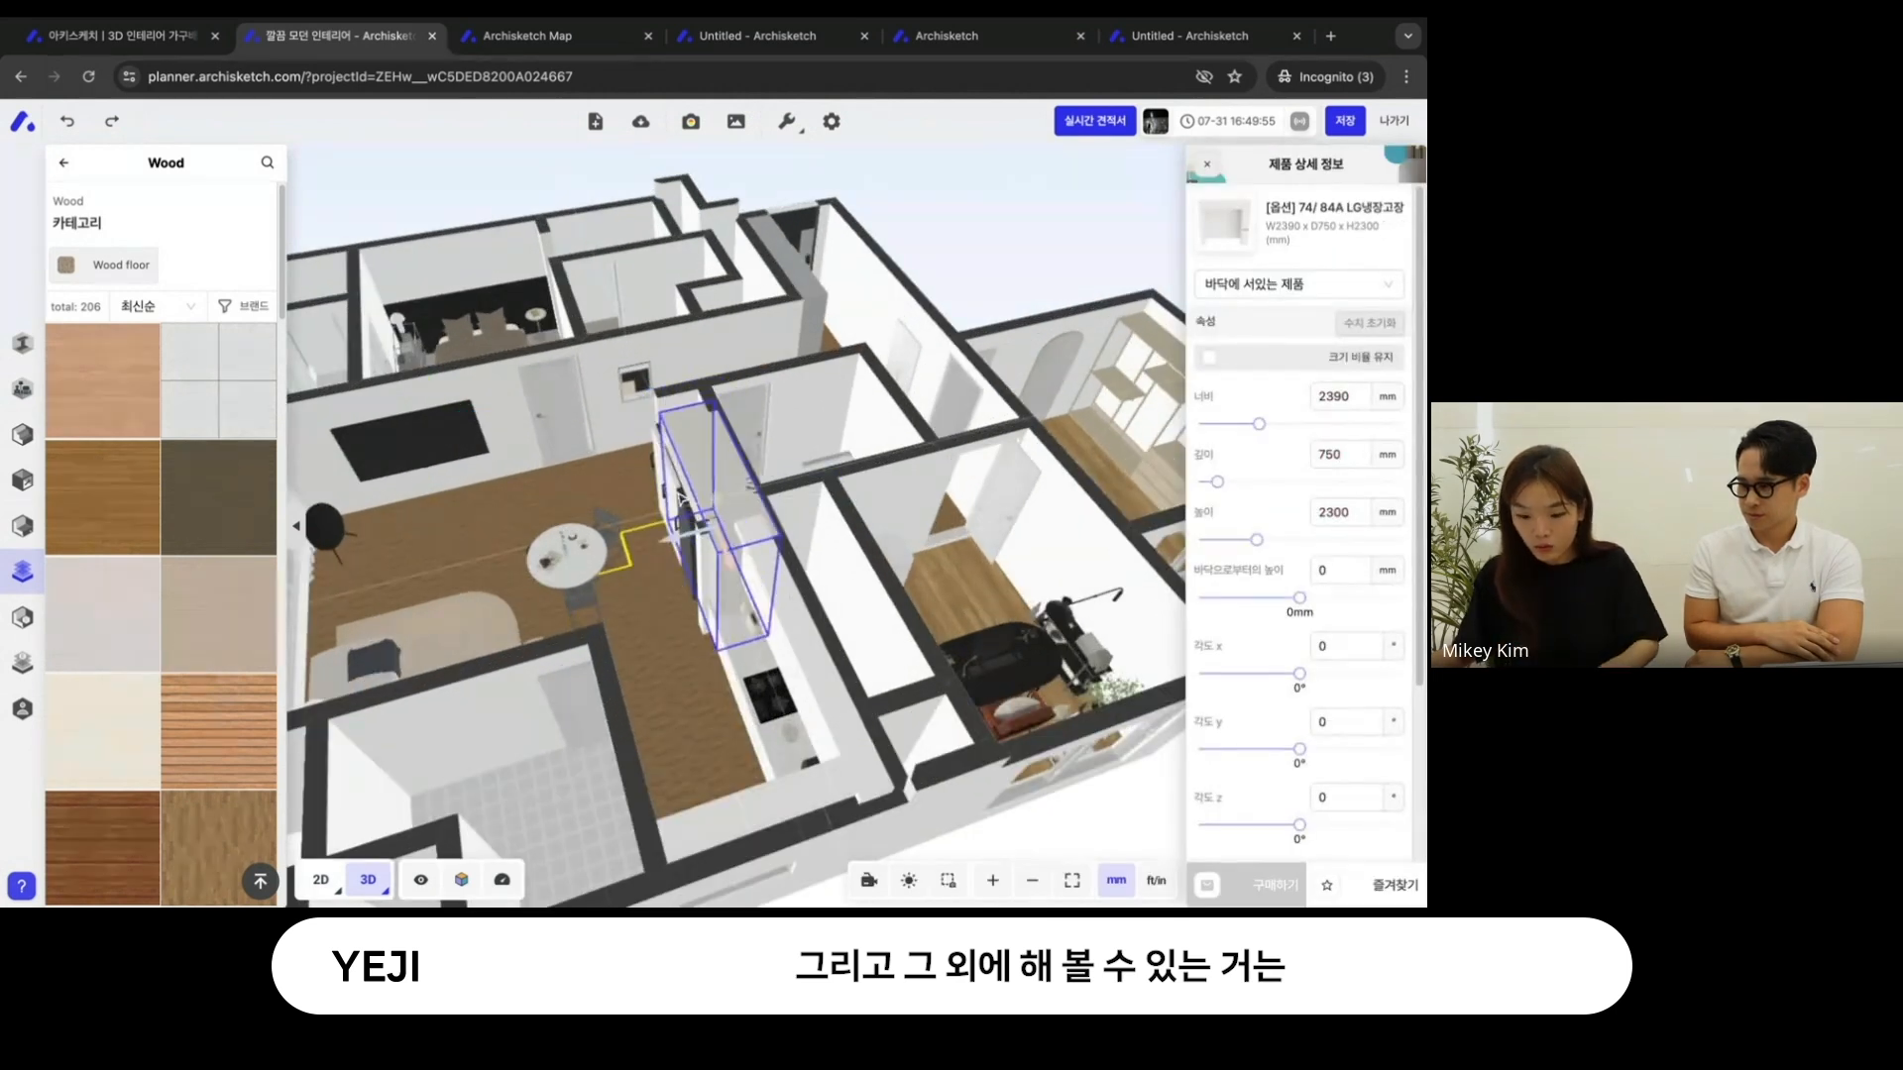
{"action": "left_click", "coordinate": [992, 228]}
{"action": "left_click_drag", "start_coordinate": [992, 228], "coordinate": [944, 355]}
{"action": "right_click_drag", "start_coordinate": [943, 354], "coordinate": [1090, 476]}
{"action": "left_click_drag", "start_coordinate": [1091, 476], "coordinate": [1175, 468]}
{"action": "right_click_drag", "start_coordinate": [625, 725], "coordinate": [739, 543]}
{"action": "left_click_drag", "start_coordinate": [796, 540], "coordinate": [929, 548]}
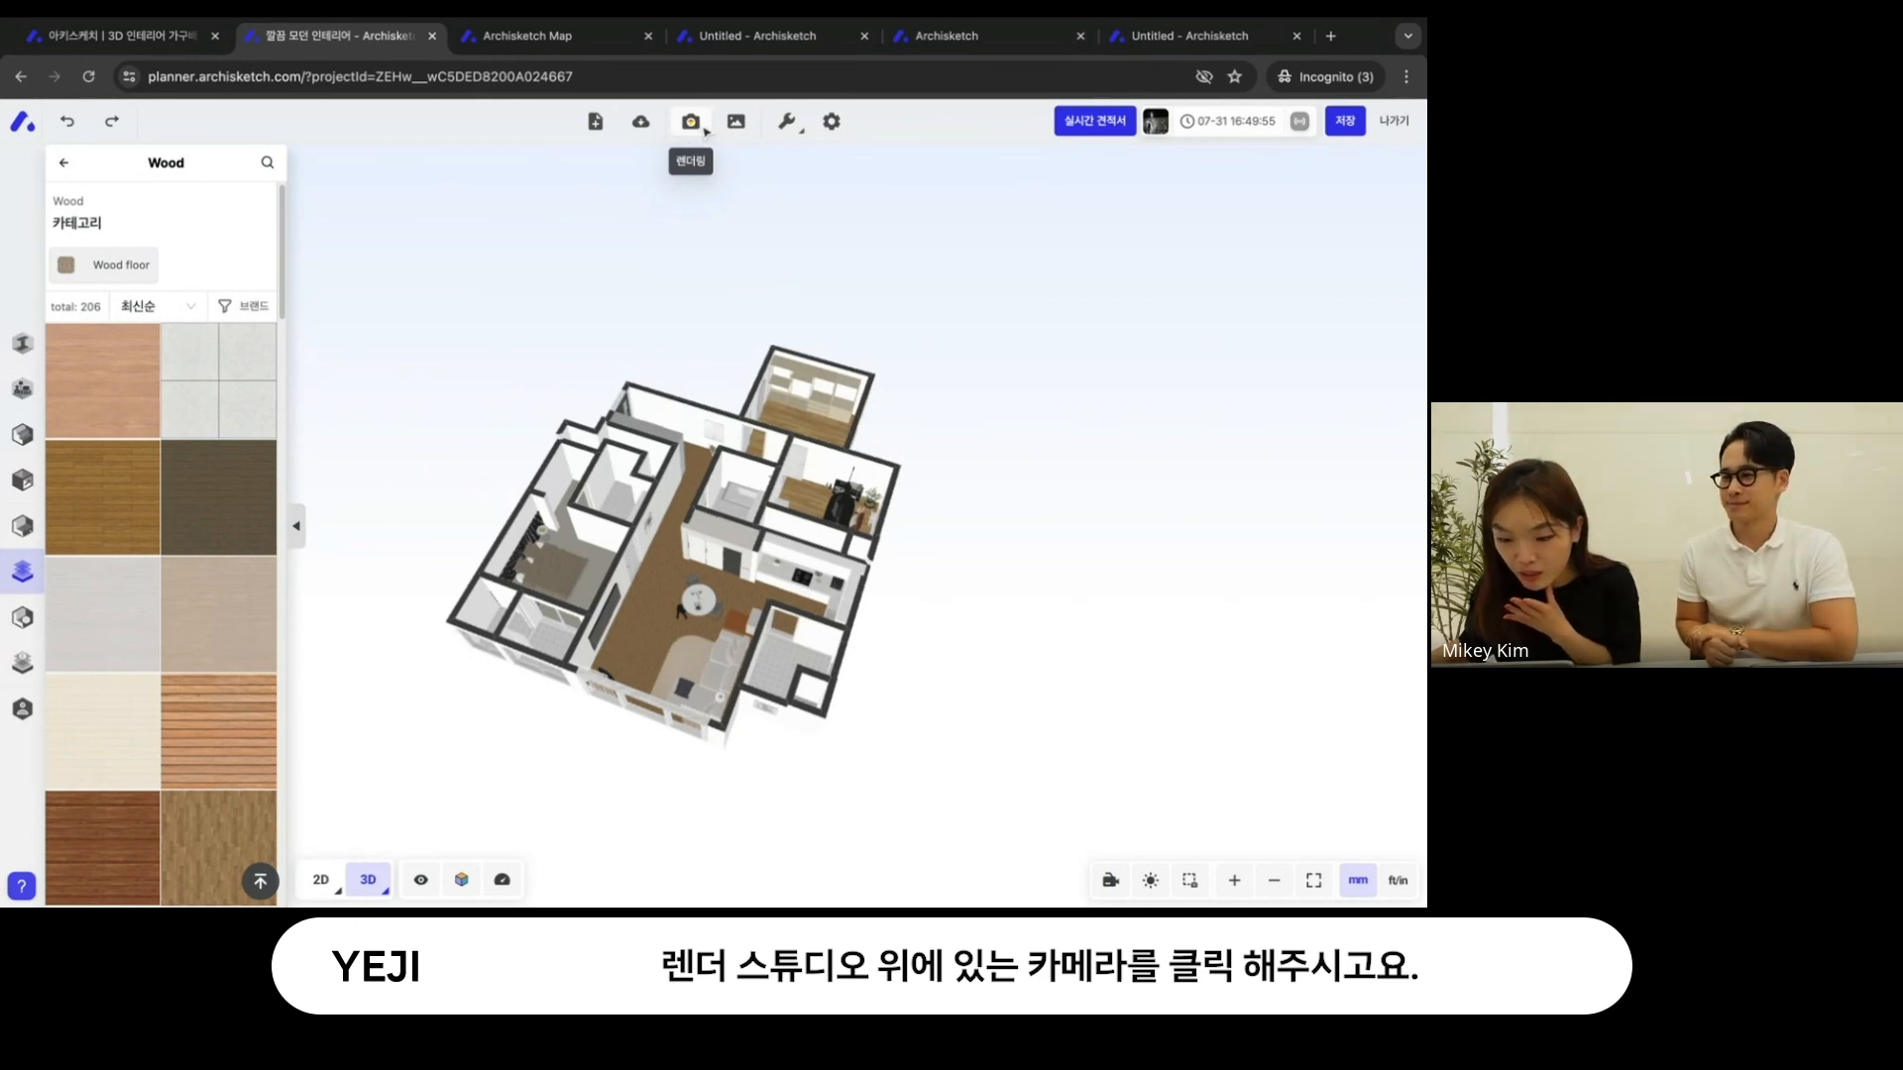
- Open the 렌더 스튜디오, dismiss its introduction and turn the first-person camera towards the dining table and kitchen
{"action": "left_click", "coordinate": [704, 129]}
{"action": "left_click", "coordinate": [687, 726]}
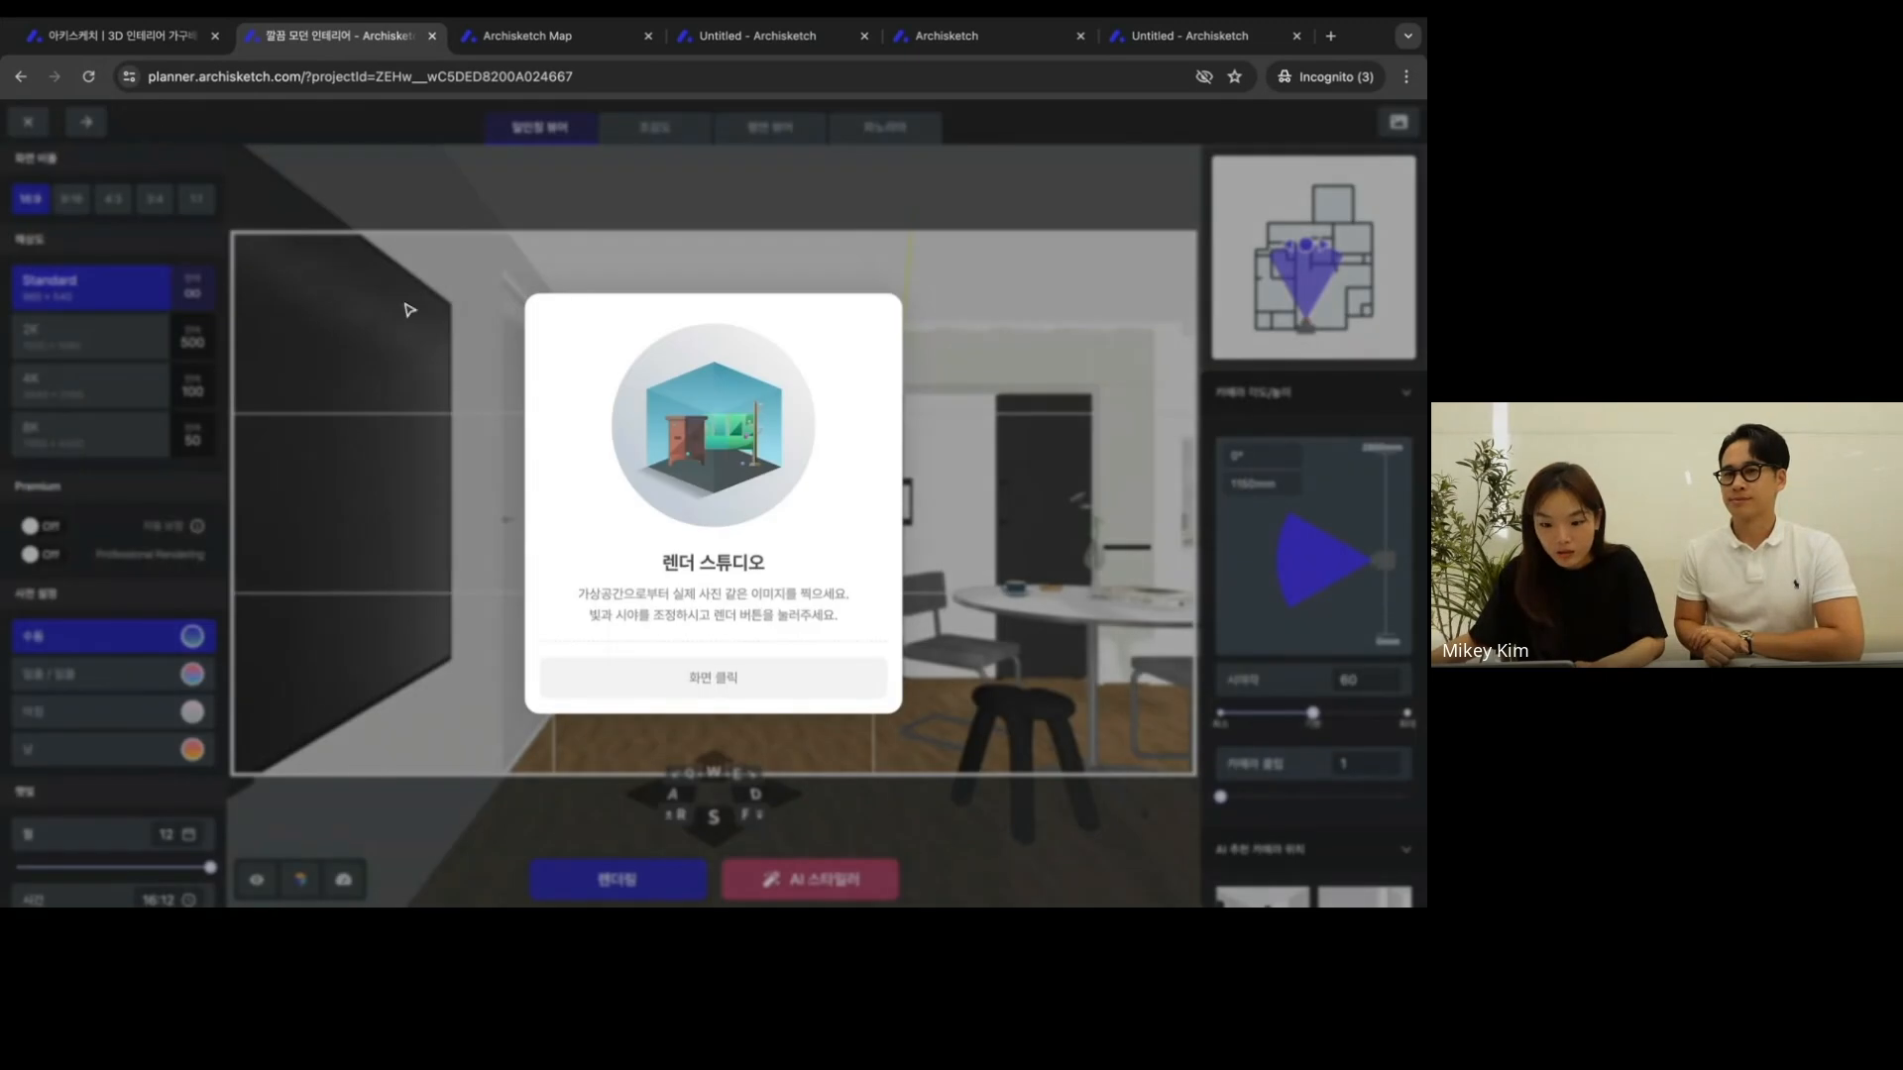
{"action": "left_click", "coordinate": [737, 680]}
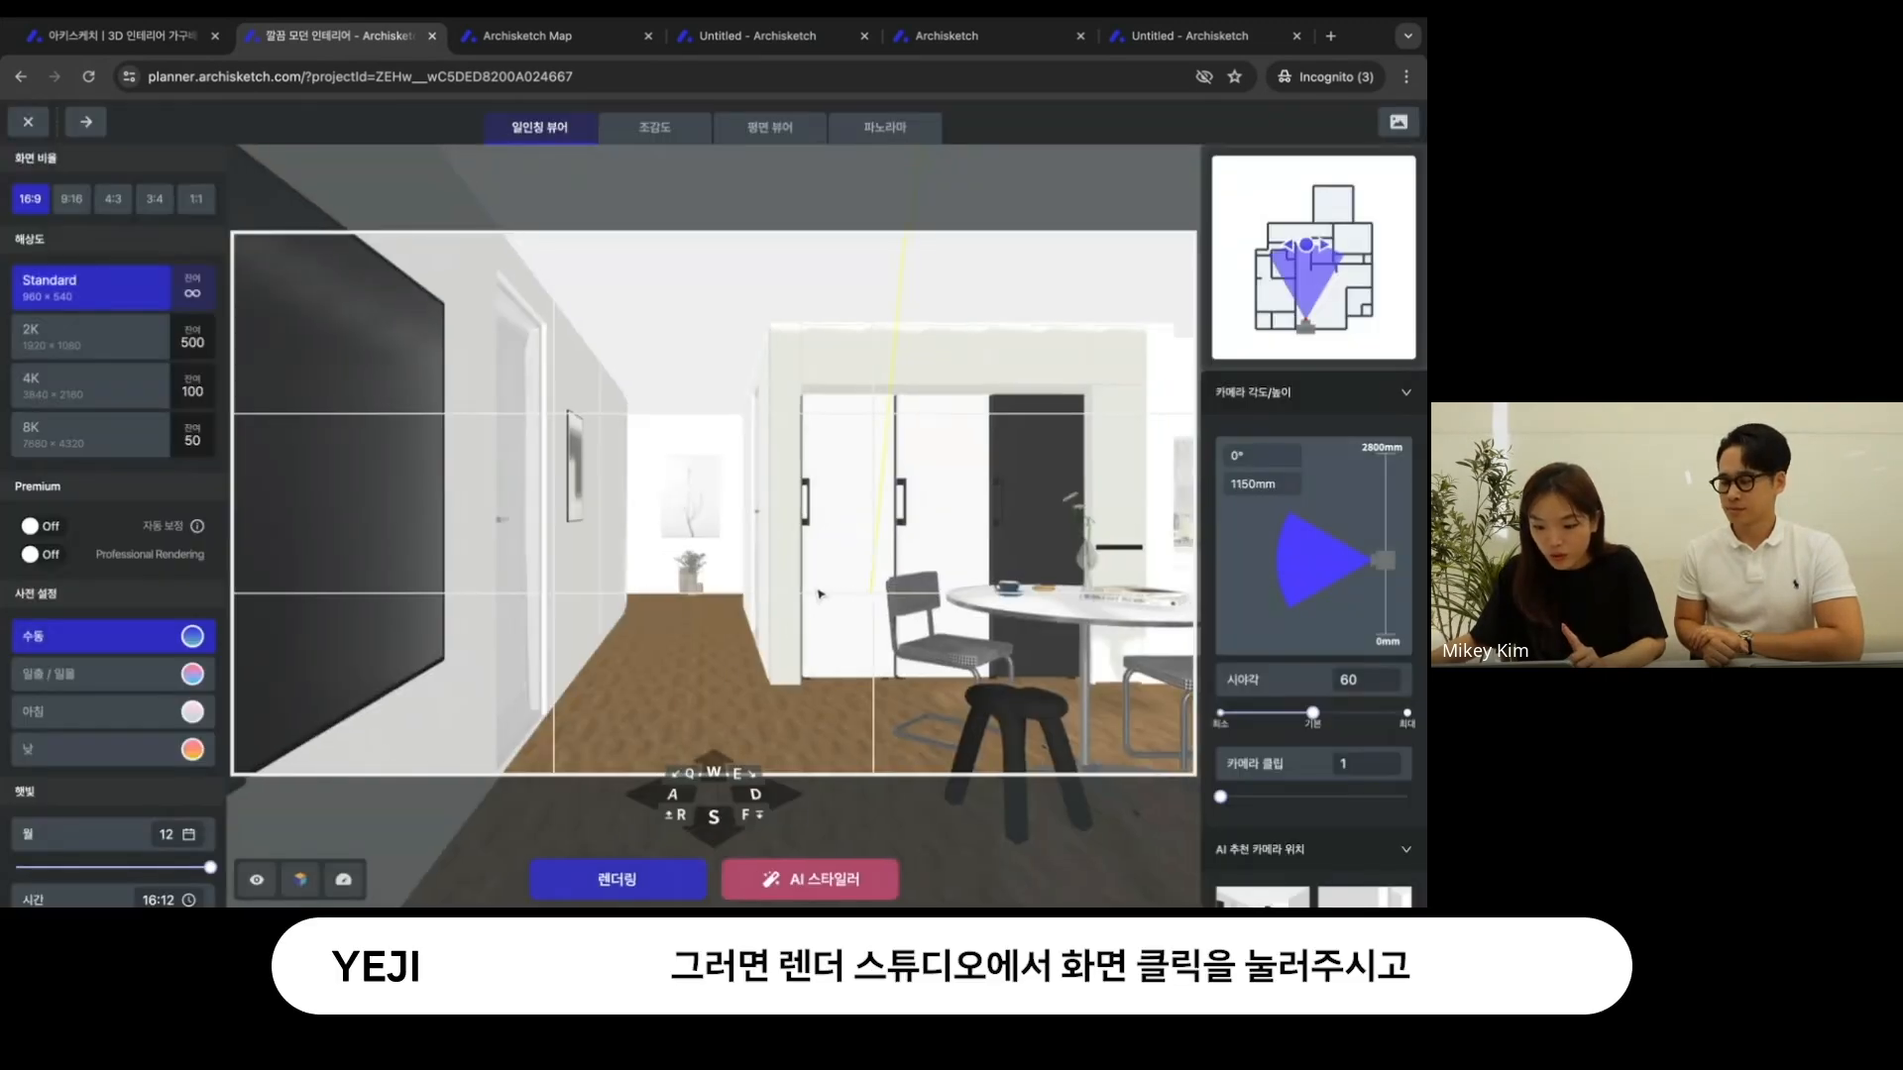
{"action": "left_click_drag", "start_coordinate": [674, 593], "coordinate": [668, 582]}
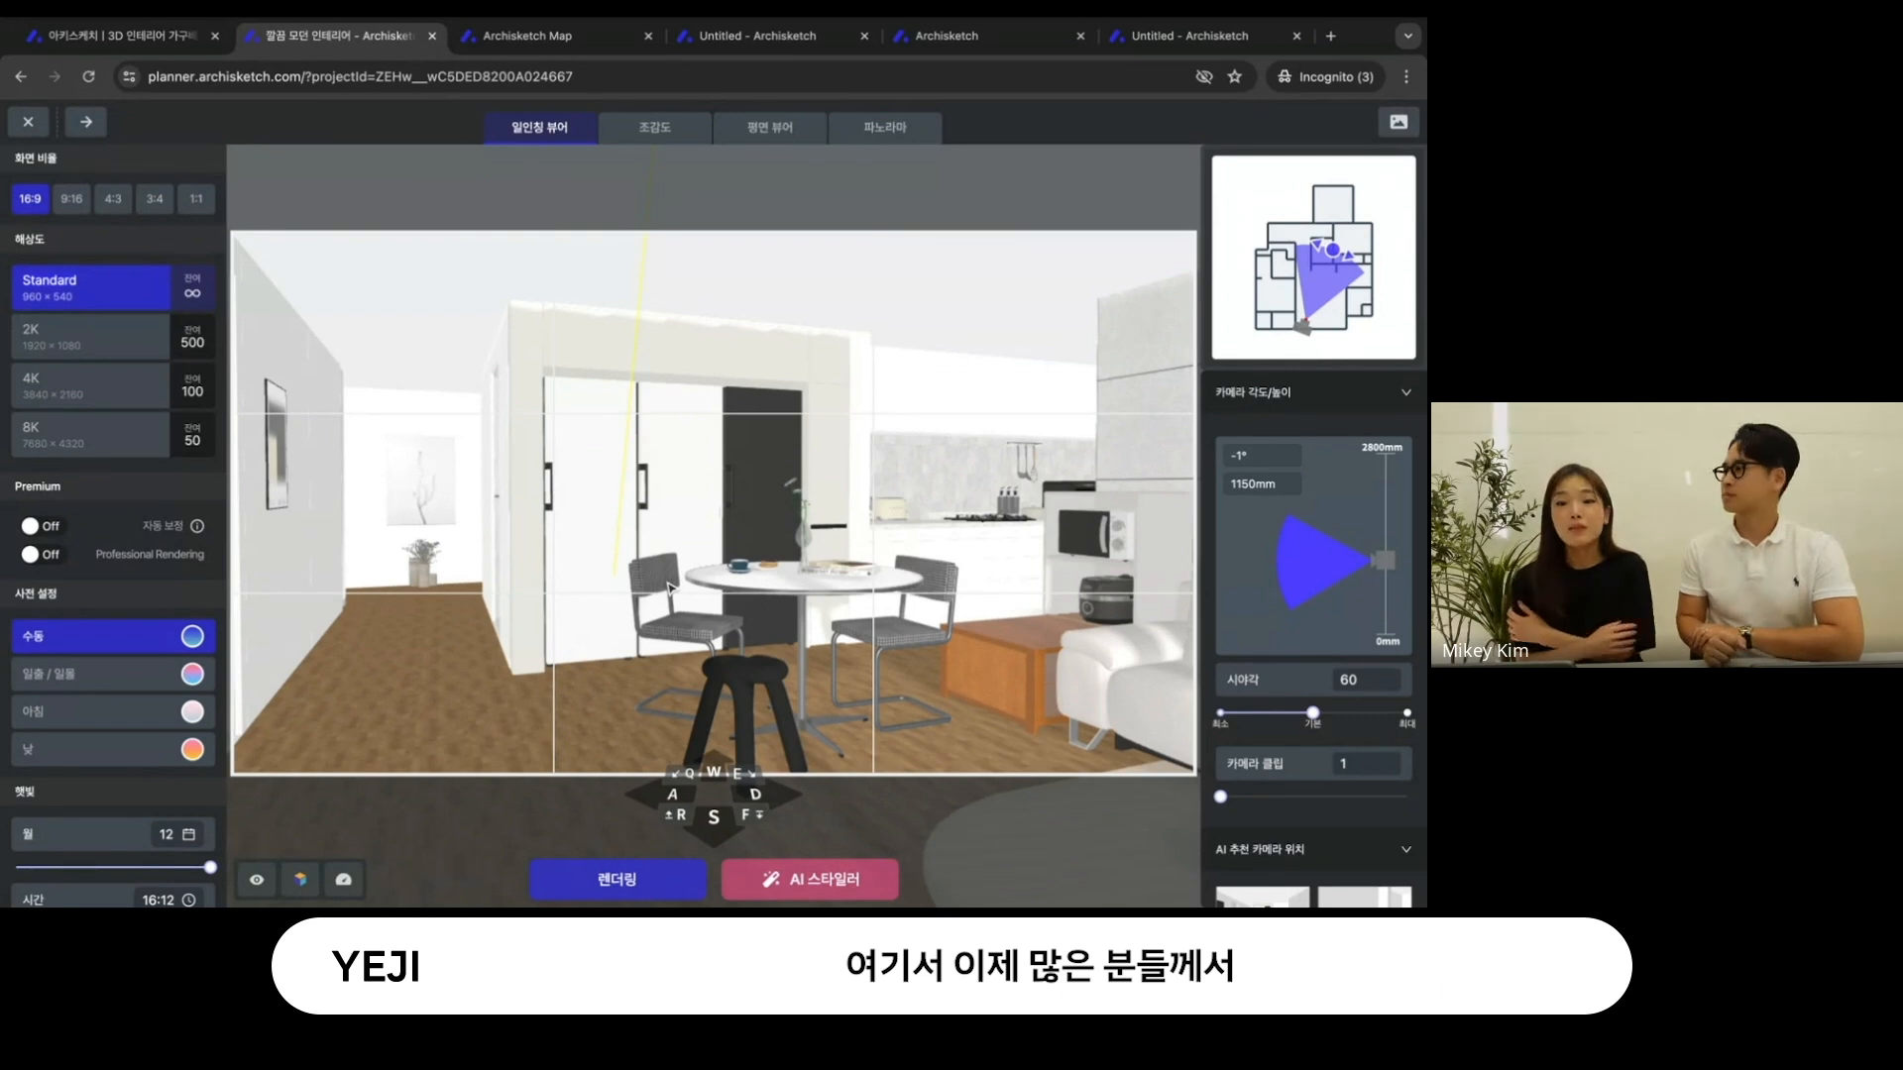
- Switch to the presentation to view the slide of rendered interior examples and return to the 렌더 스튜디오
{"action": "key", "text": "ctrl+Left"}
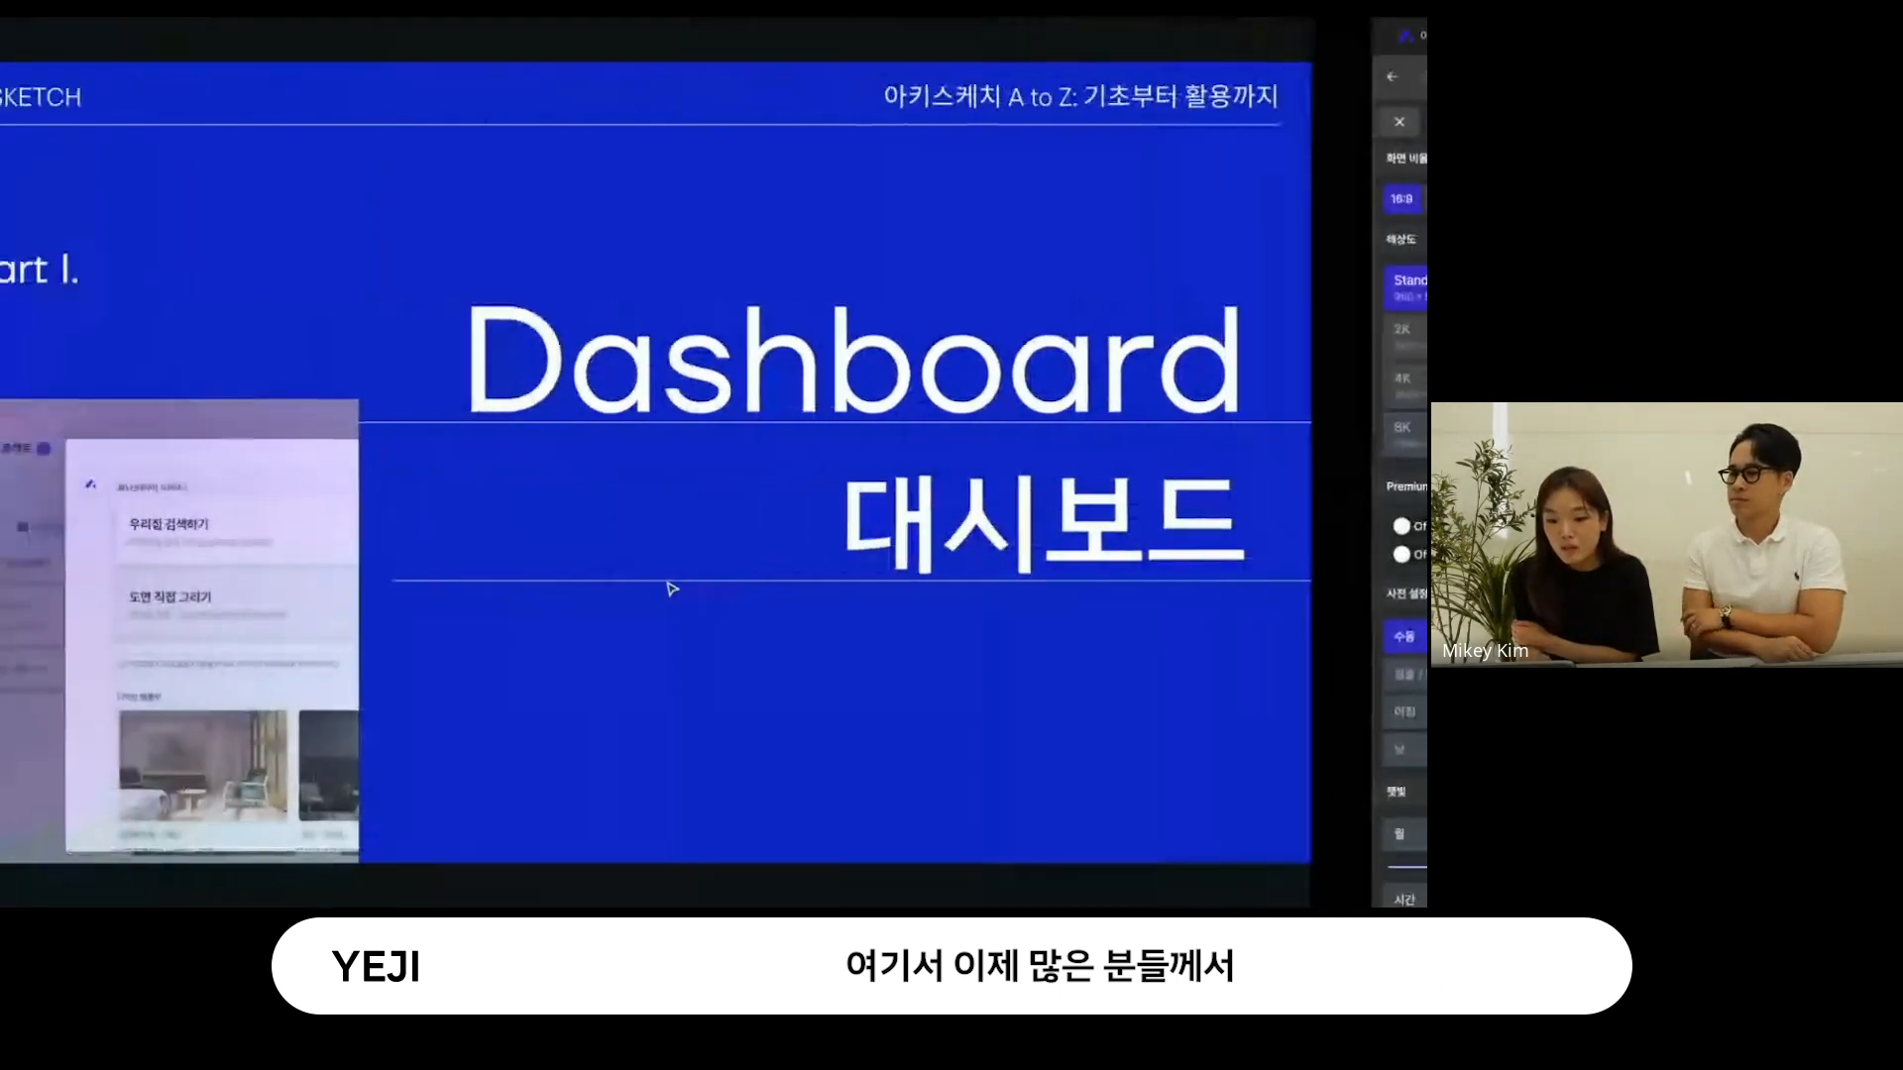
{"action": "left_click", "coordinate": [1305, 447]}
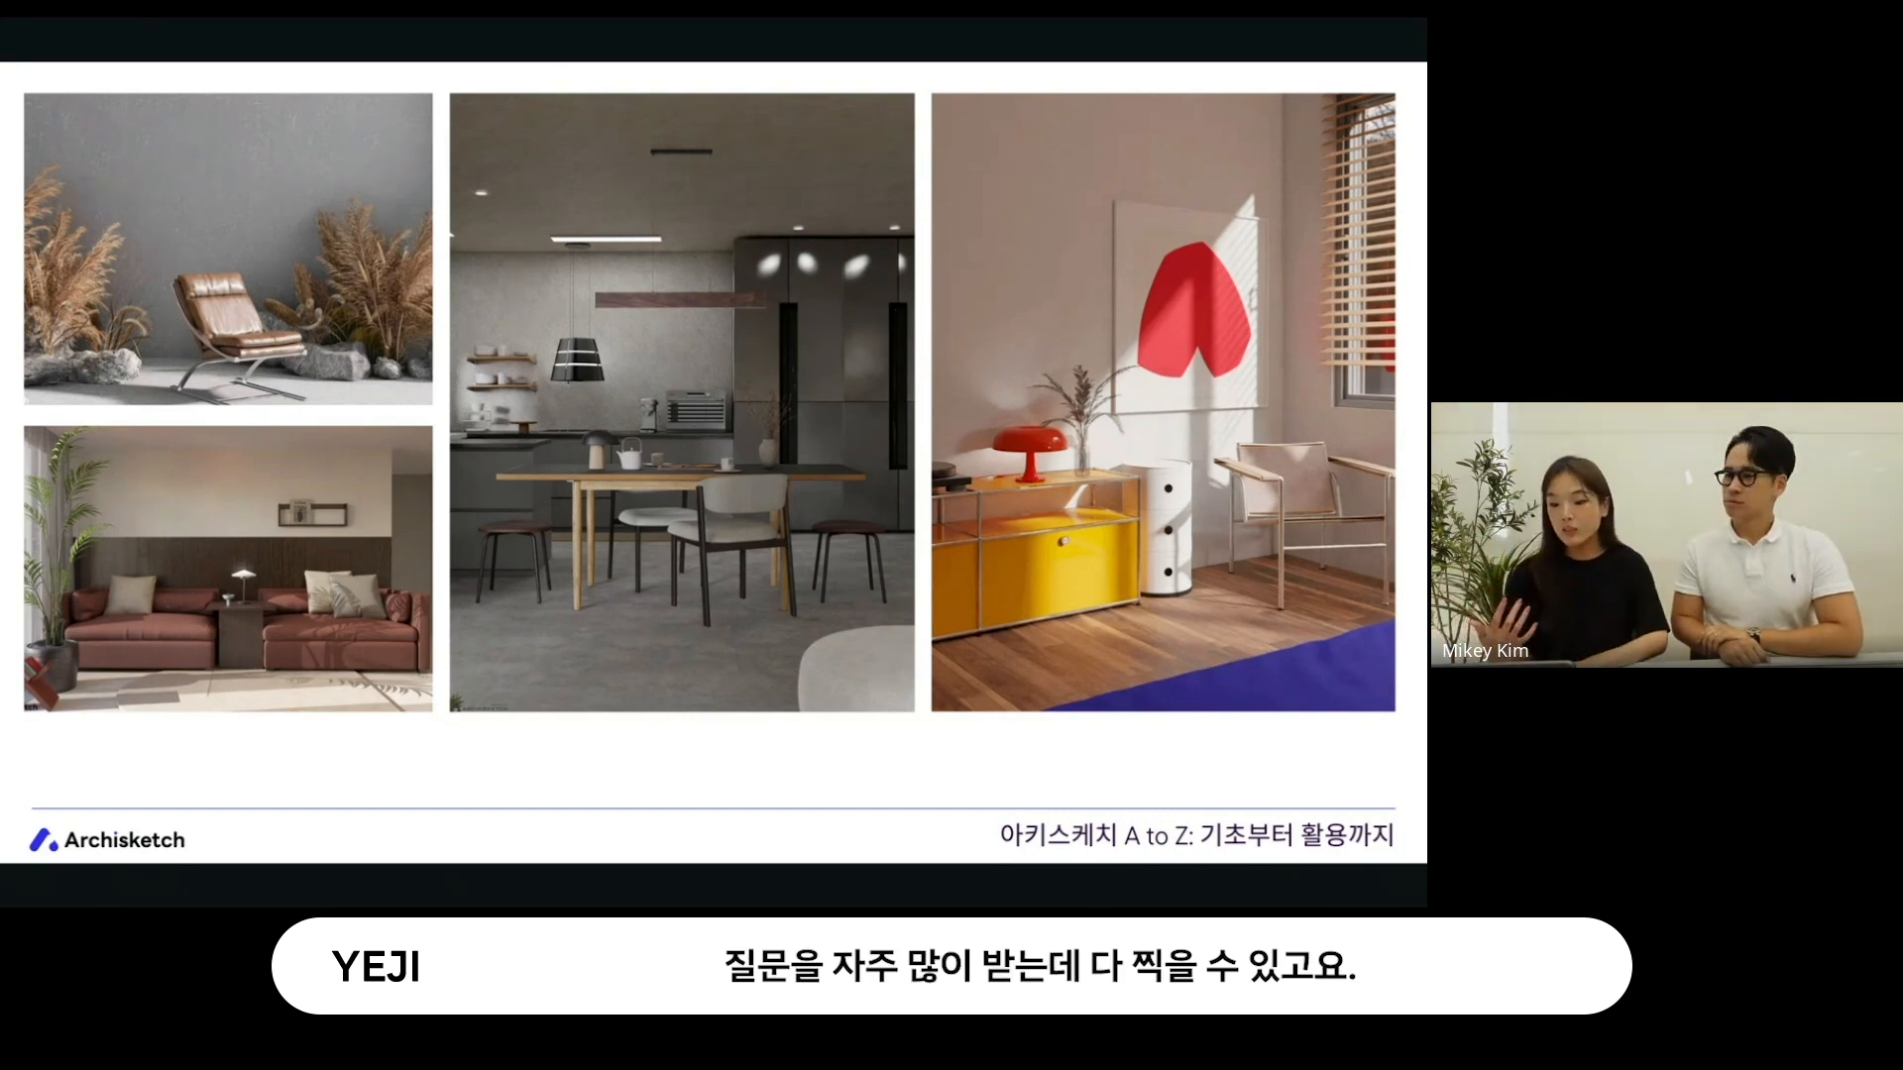
{"action": "key", "text": "ctrl+Right"}
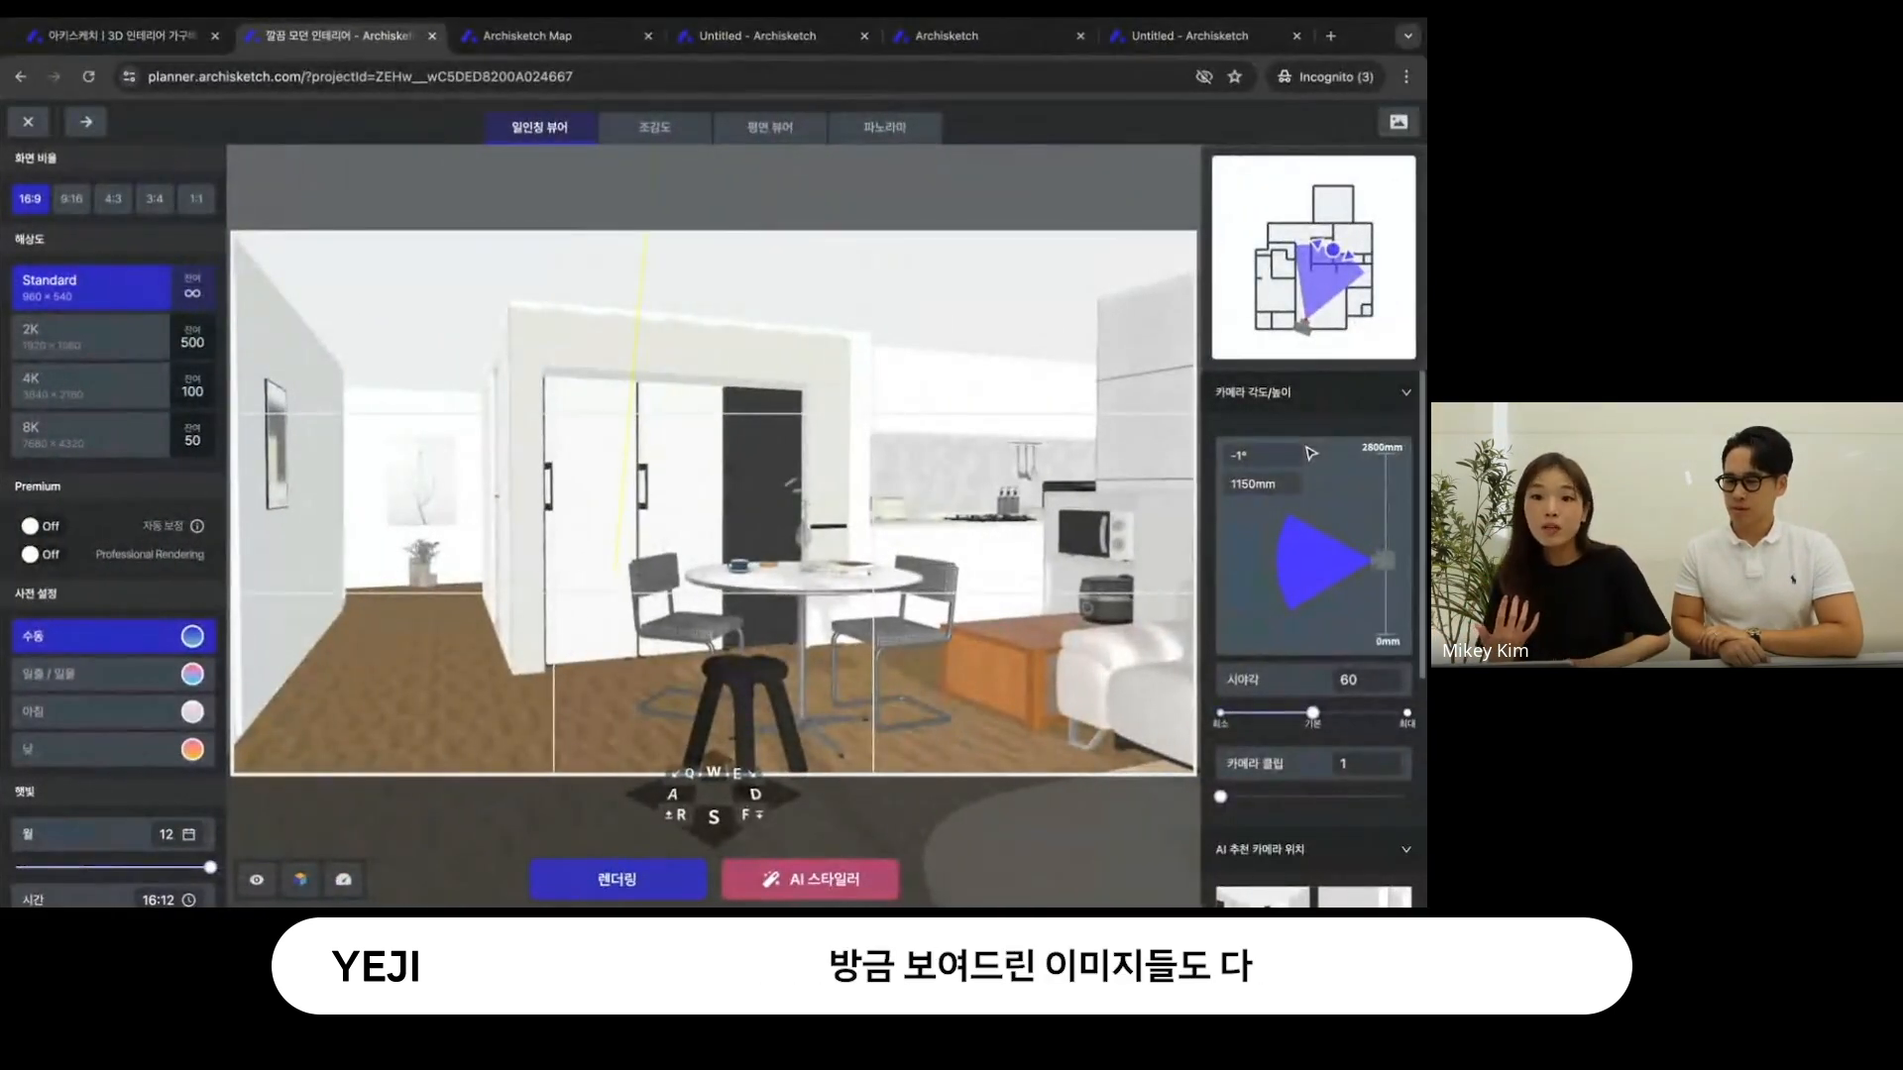
{"action": "key", "text": "ctrl+Left"}
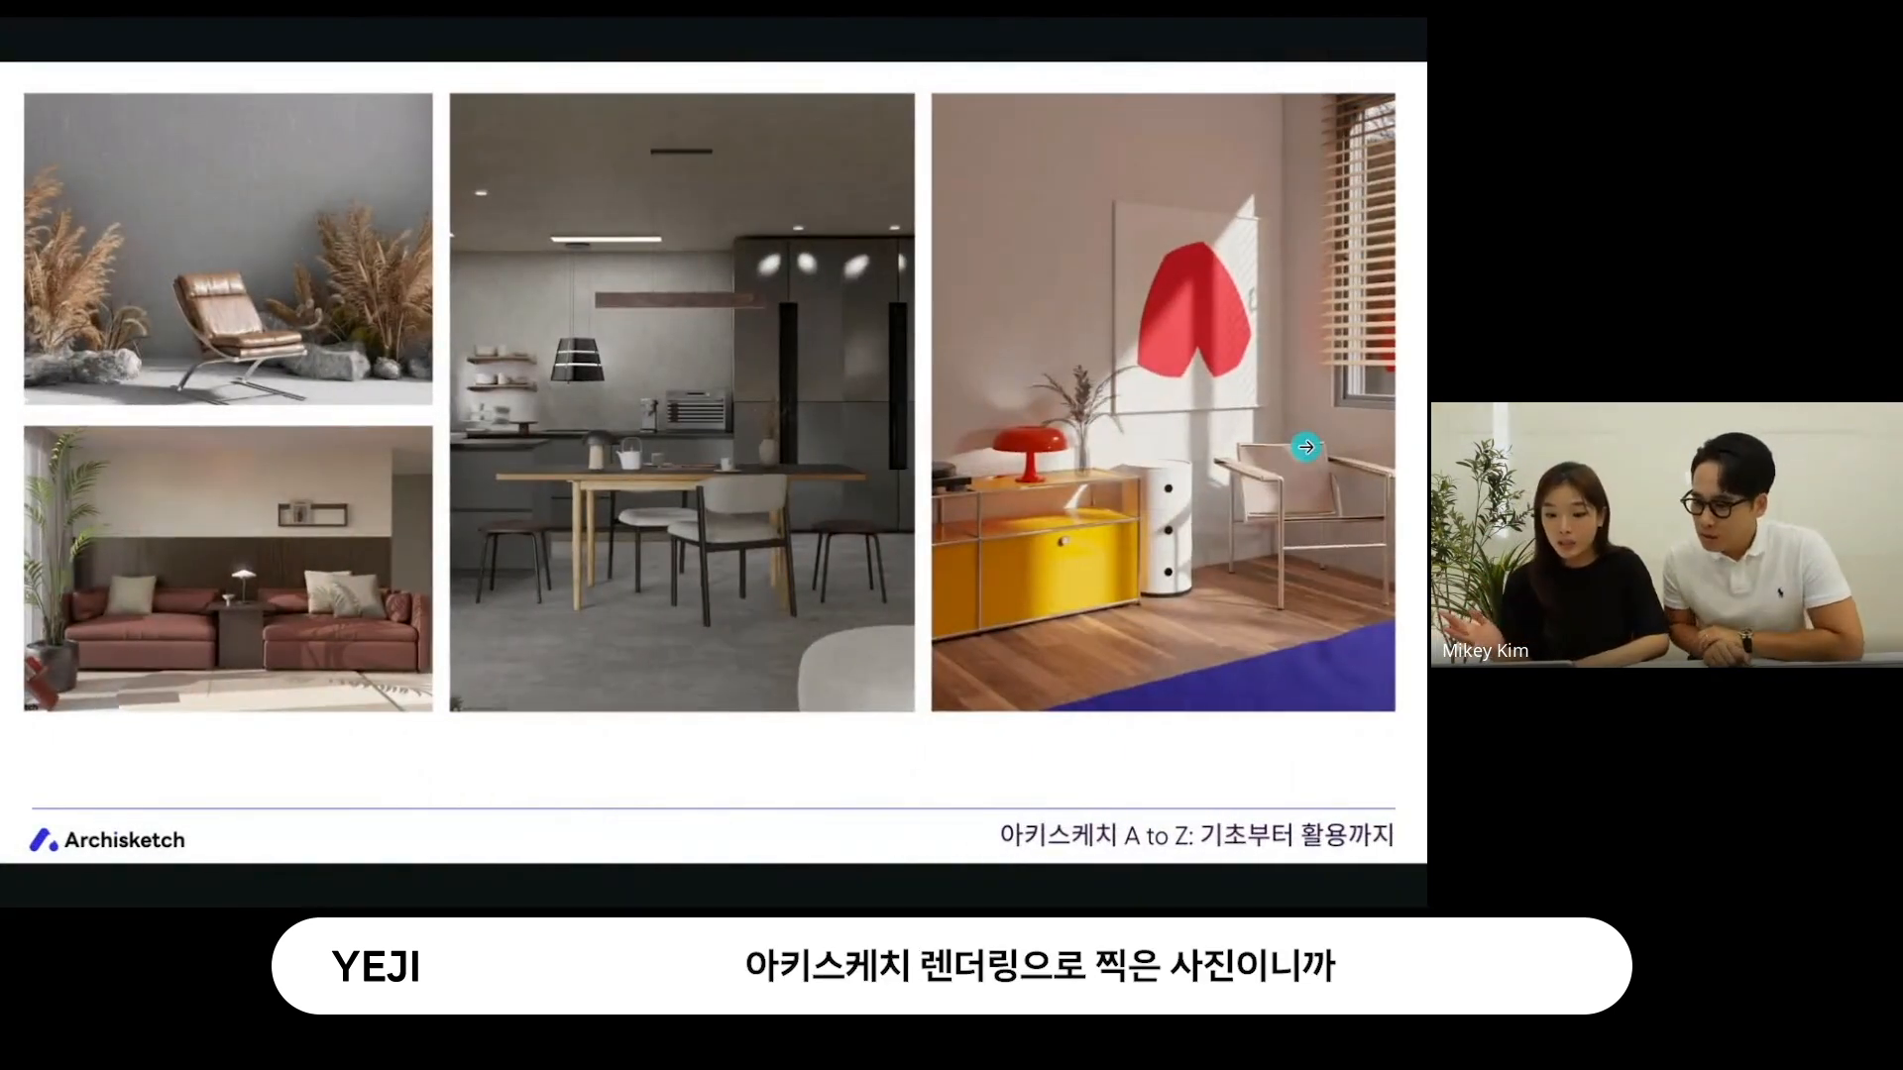
{"action": "key", "text": "ctrl+Right"}
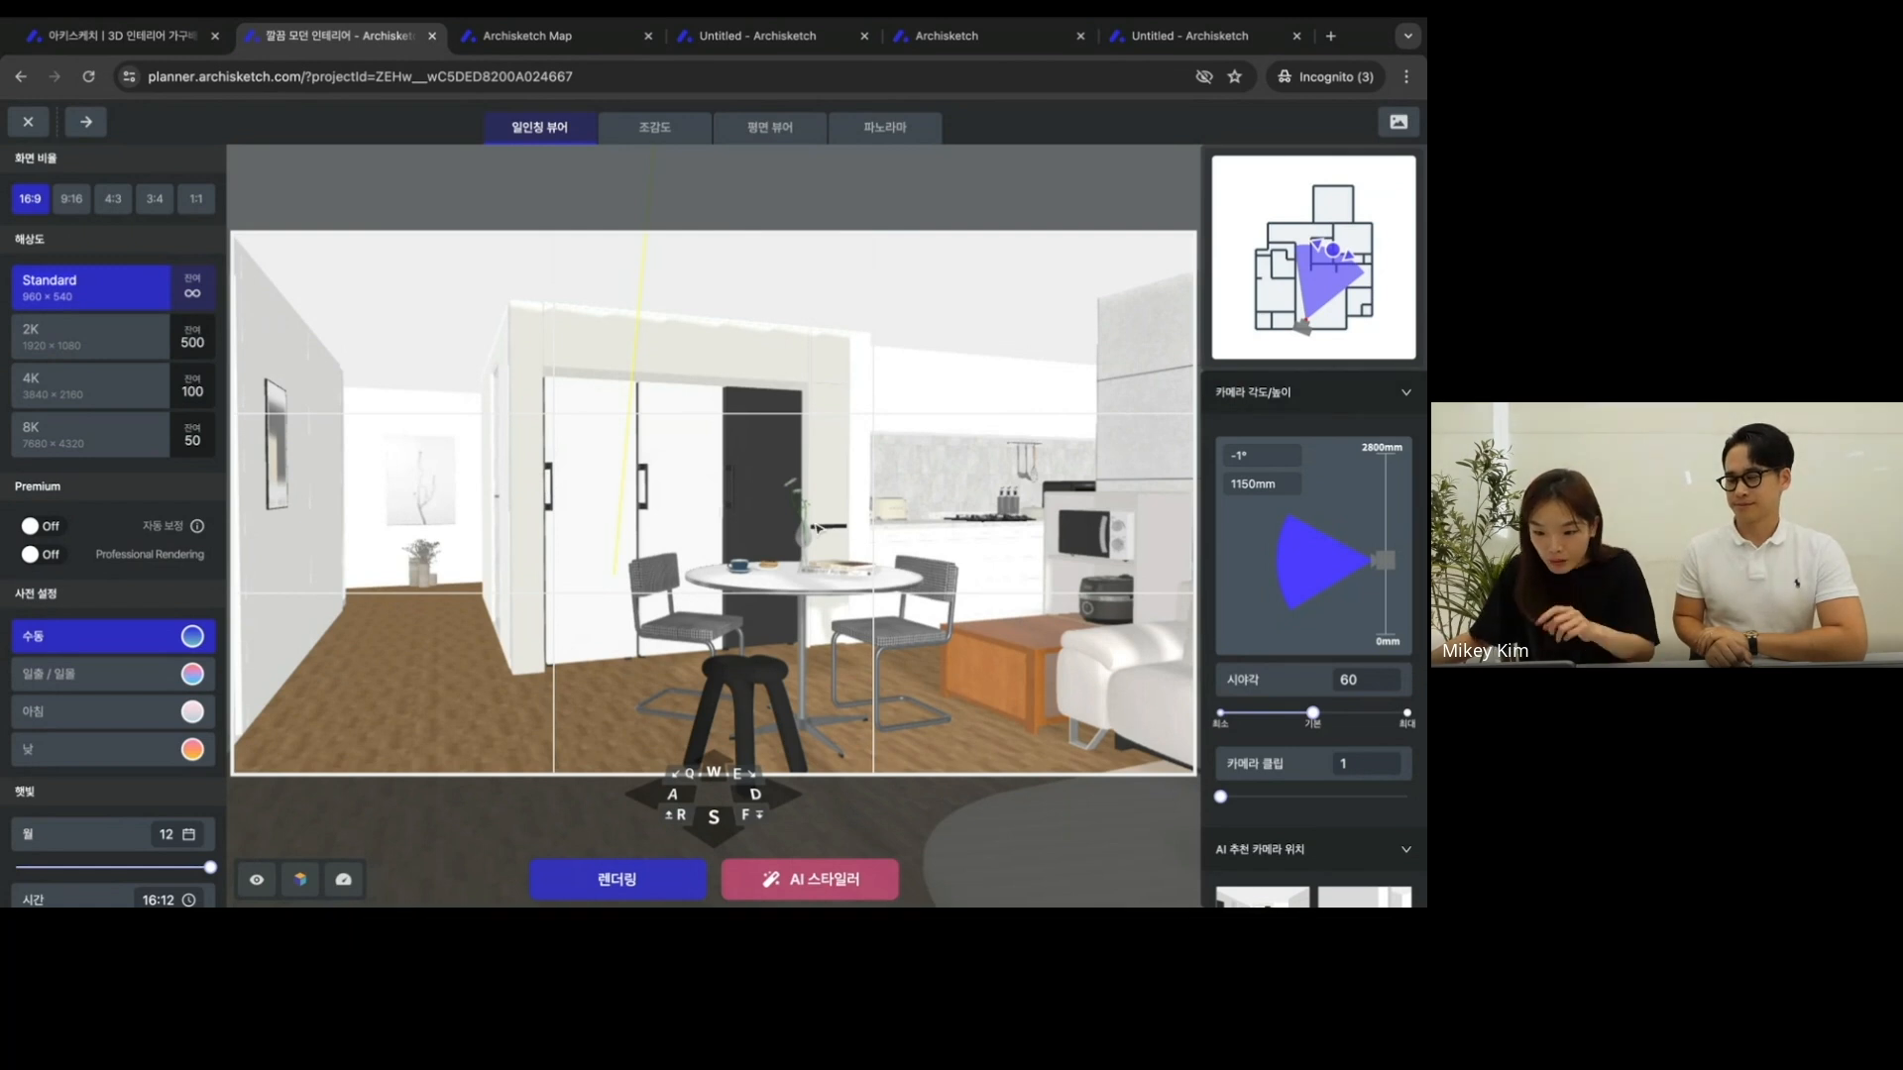
- Preview the 9:16 image ratio among the alternatives and set the render's 화면 비율 to 1:1
{"action": "left_click", "coordinate": [199, 209]}
{"action": "left_click", "coordinate": [168, 209]}
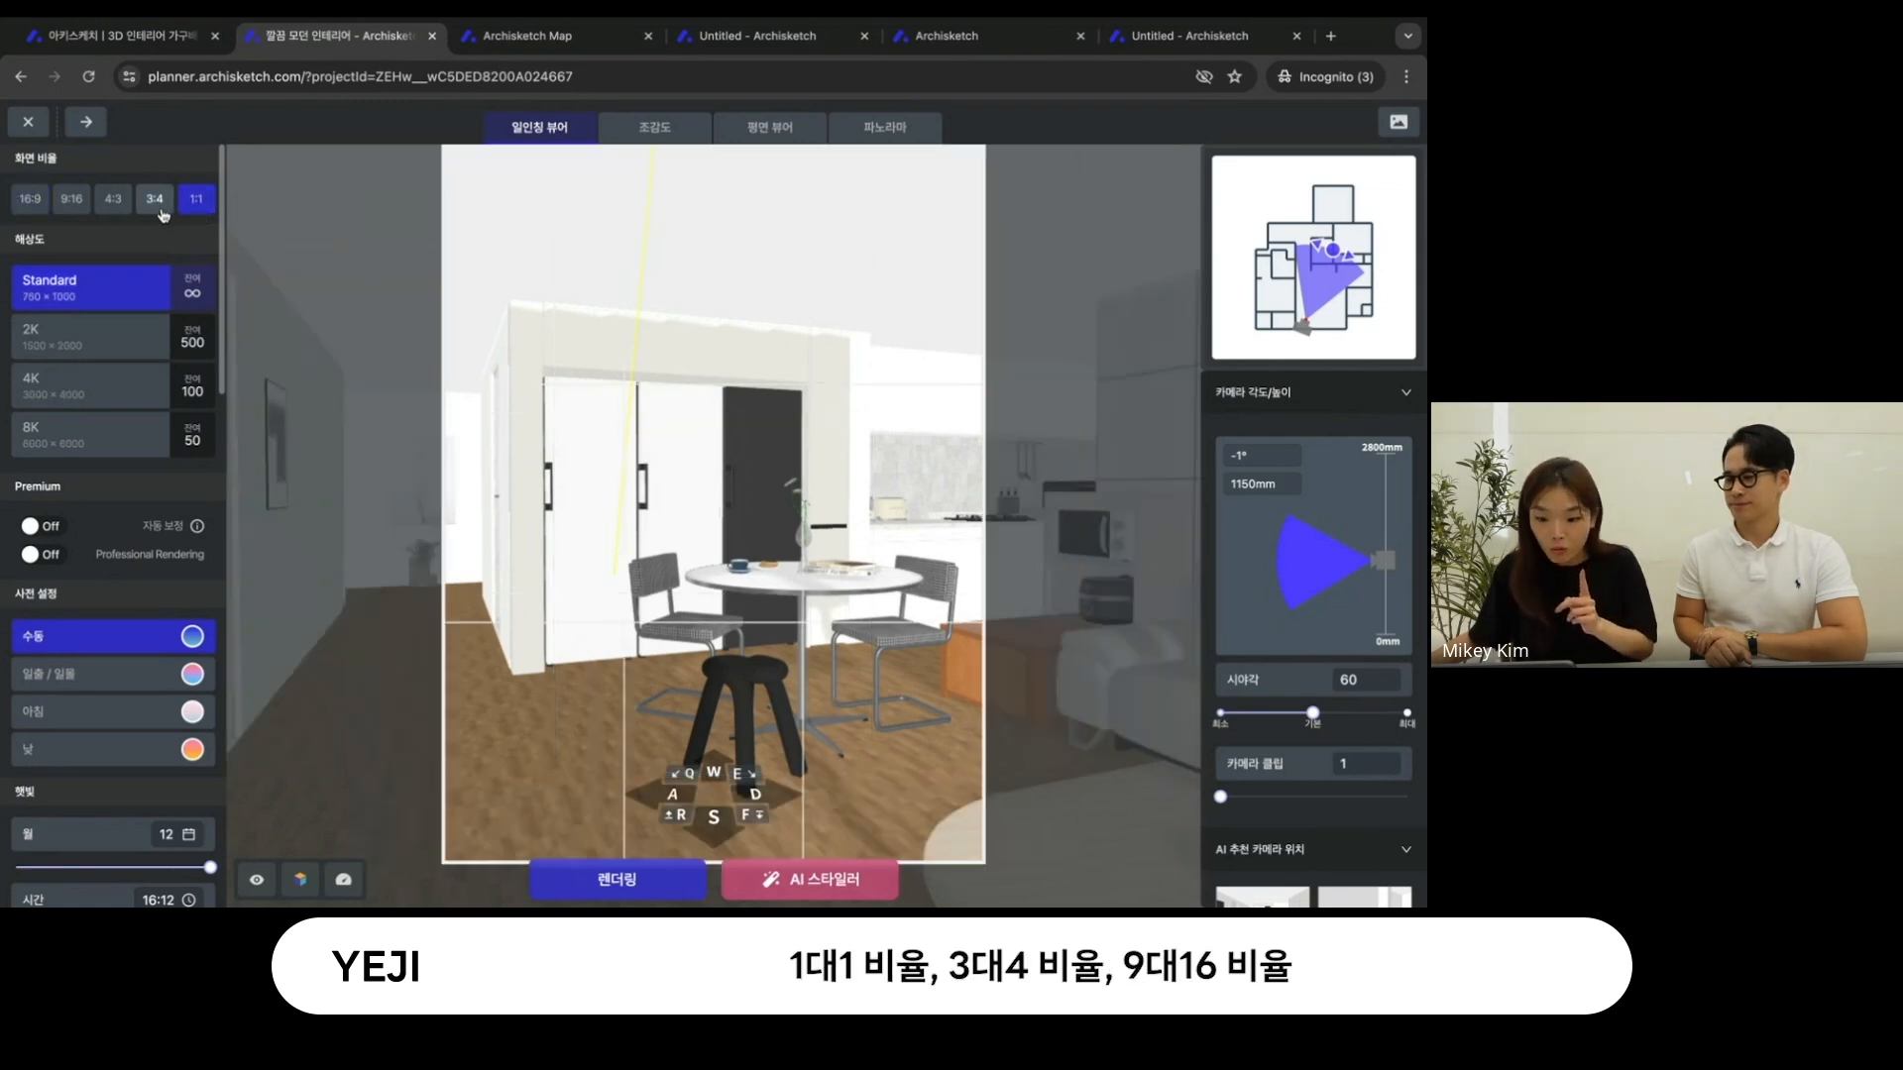
{"action": "left_click", "coordinate": [72, 201]}
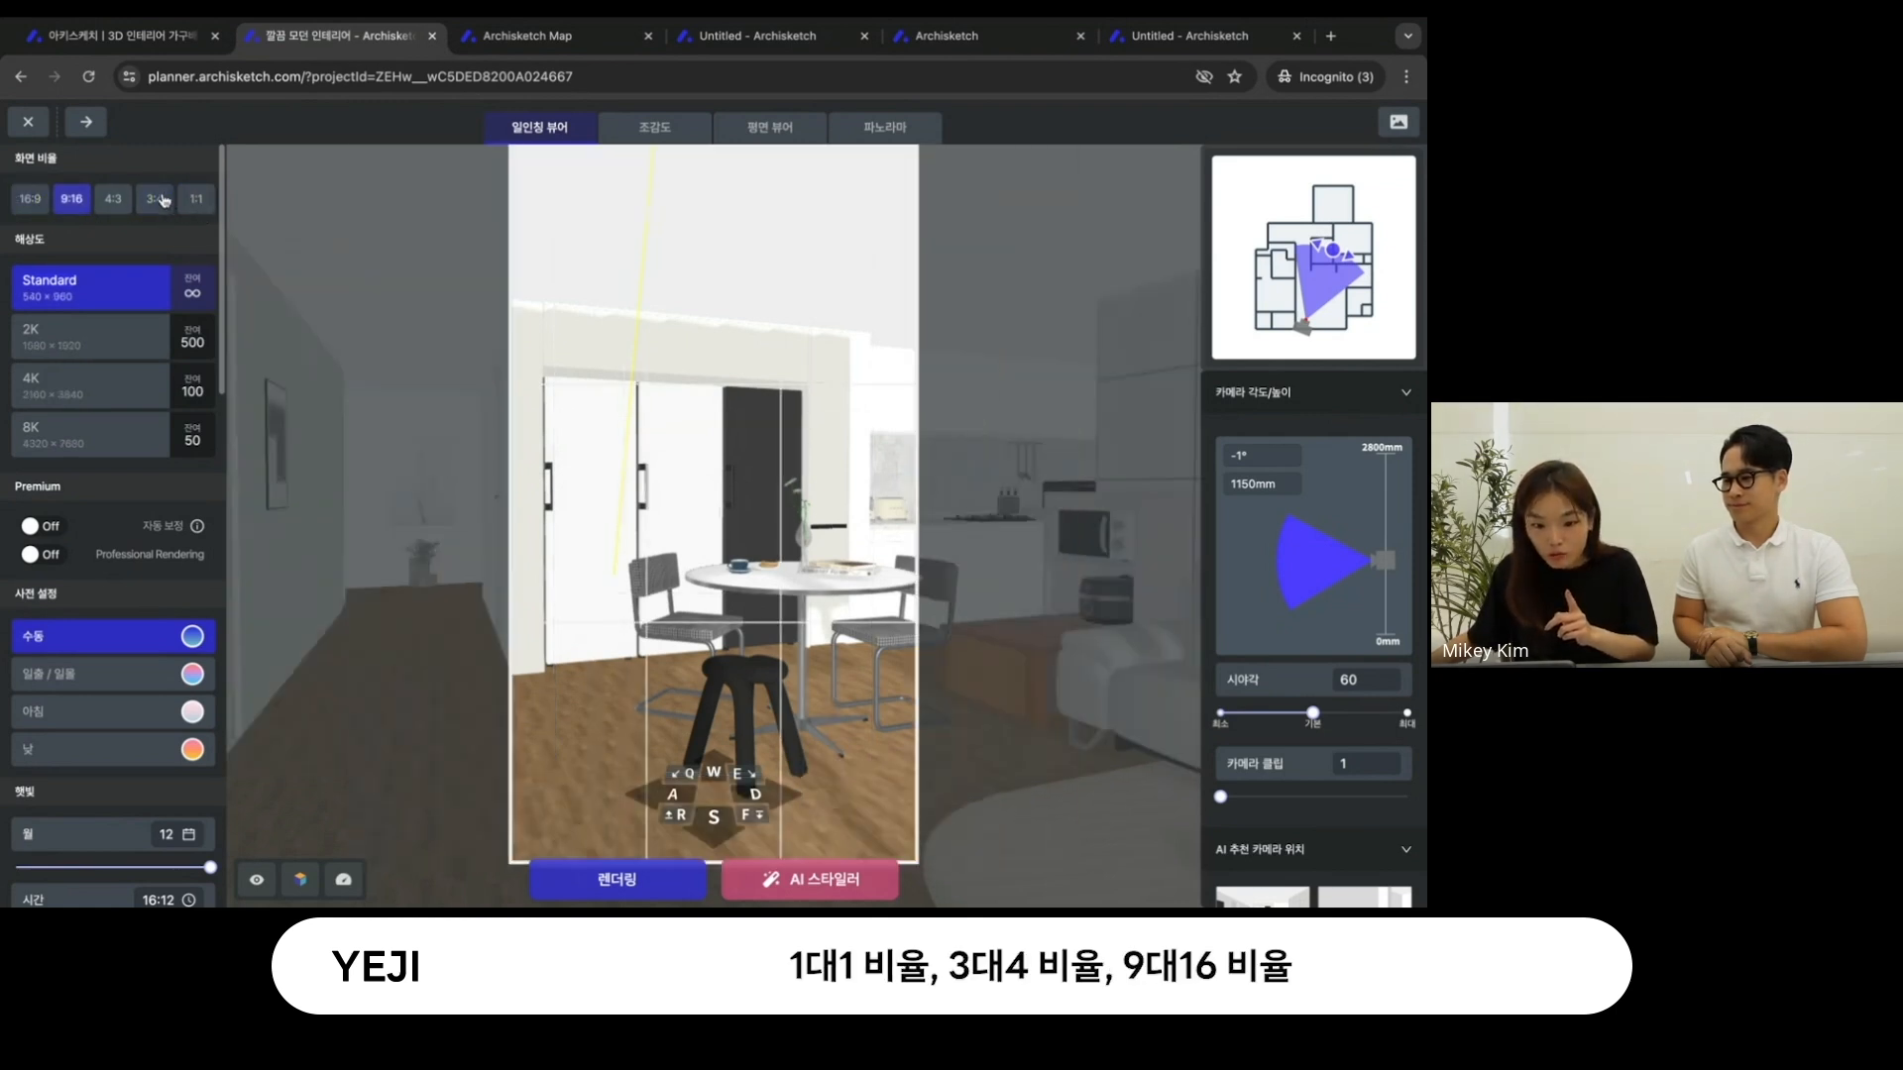
{"action": "left_click", "coordinate": [186, 203]}
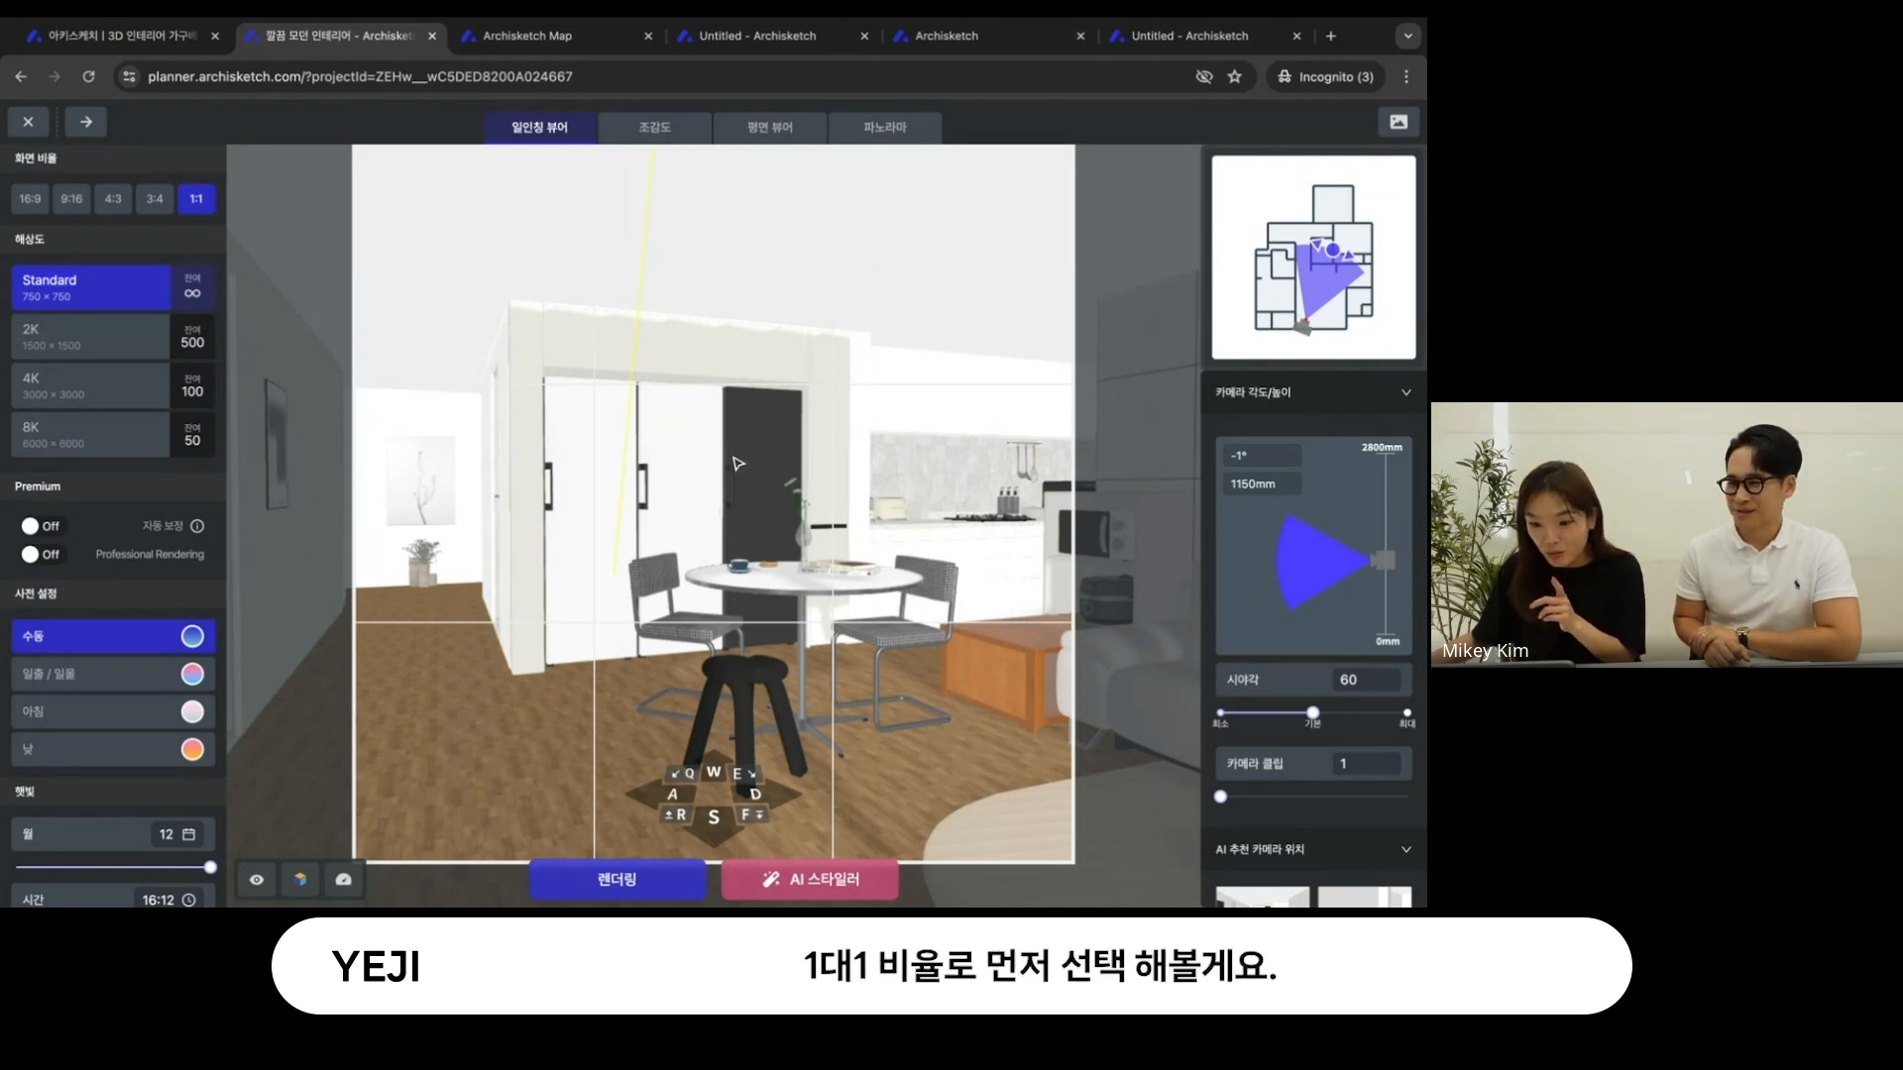
- Move and rotate the render camera from the dining table to face the sofa and the tiled picture wall
{"action": "left_click", "coordinate": [710, 773]}
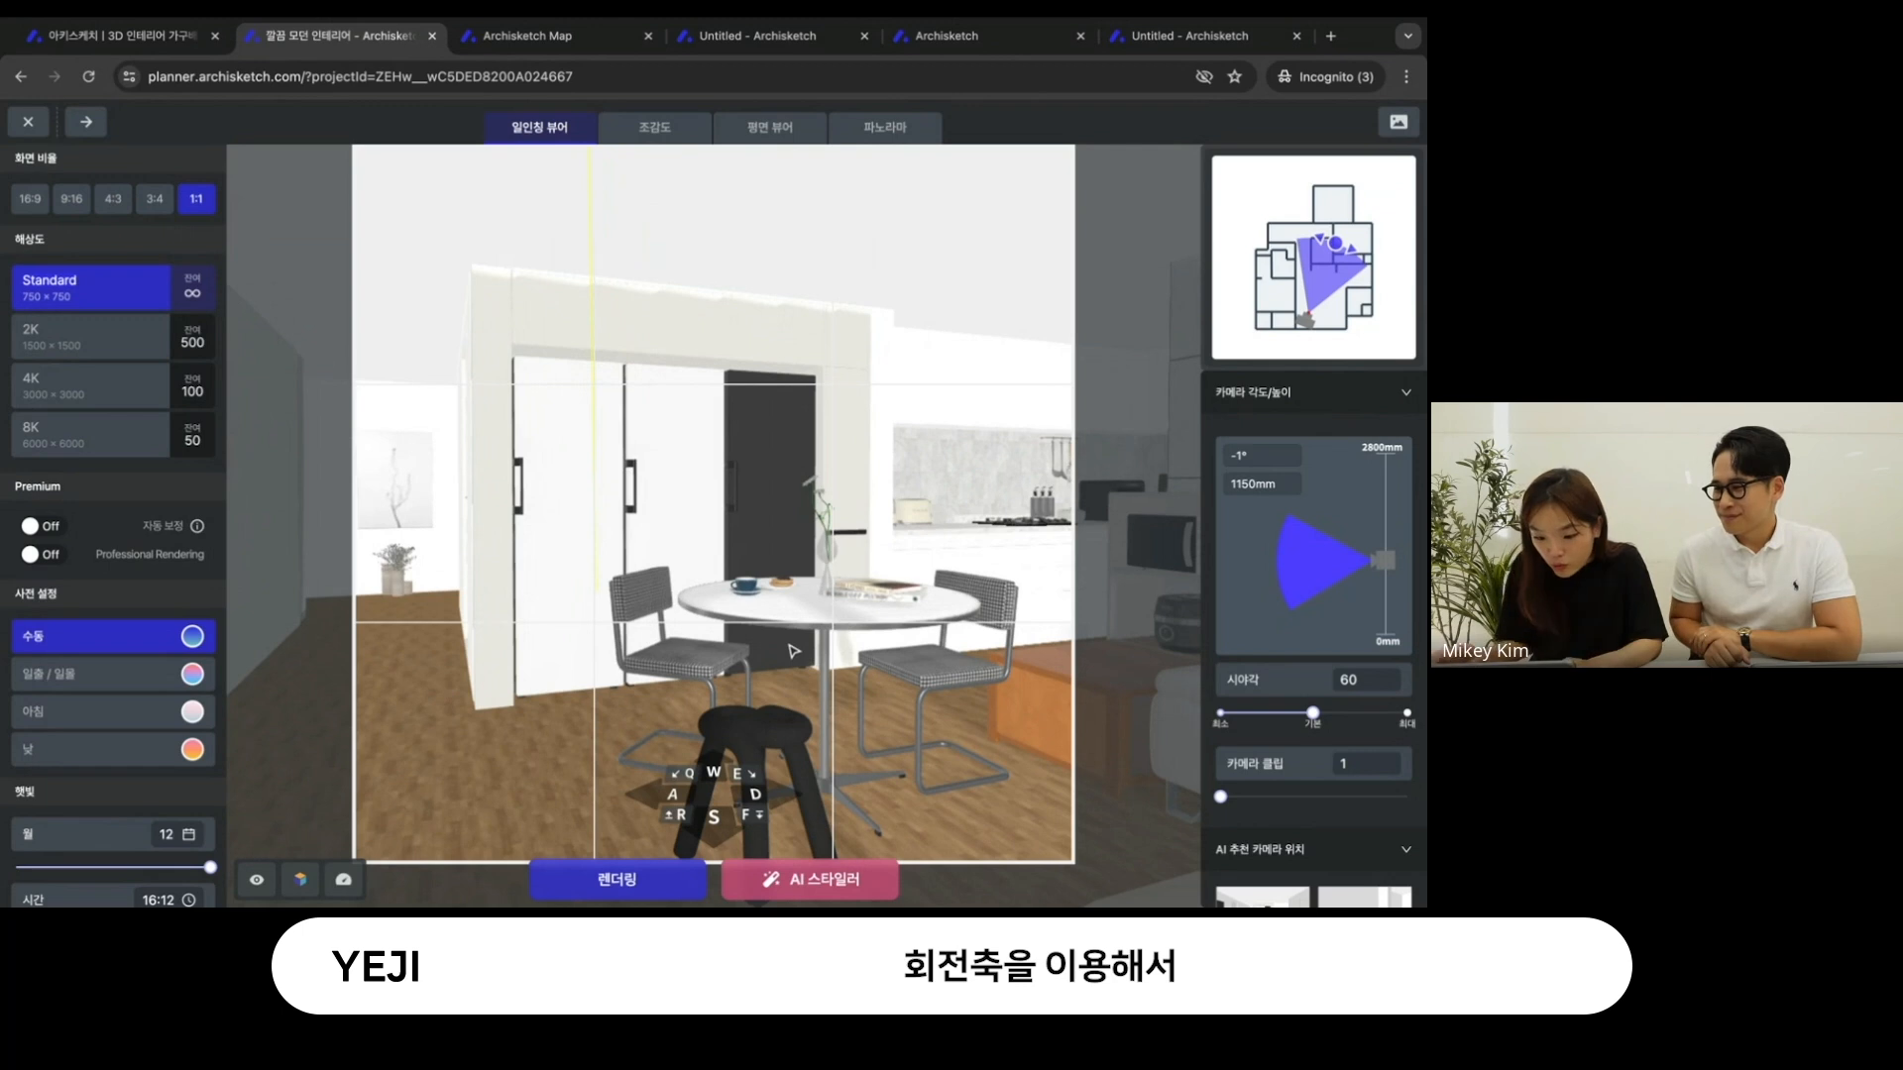
{"action": "left_click_drag", "start_coordinate": [853, 543], "coordinate": [756, 546]}
{"action": "key", "text": "Left"}
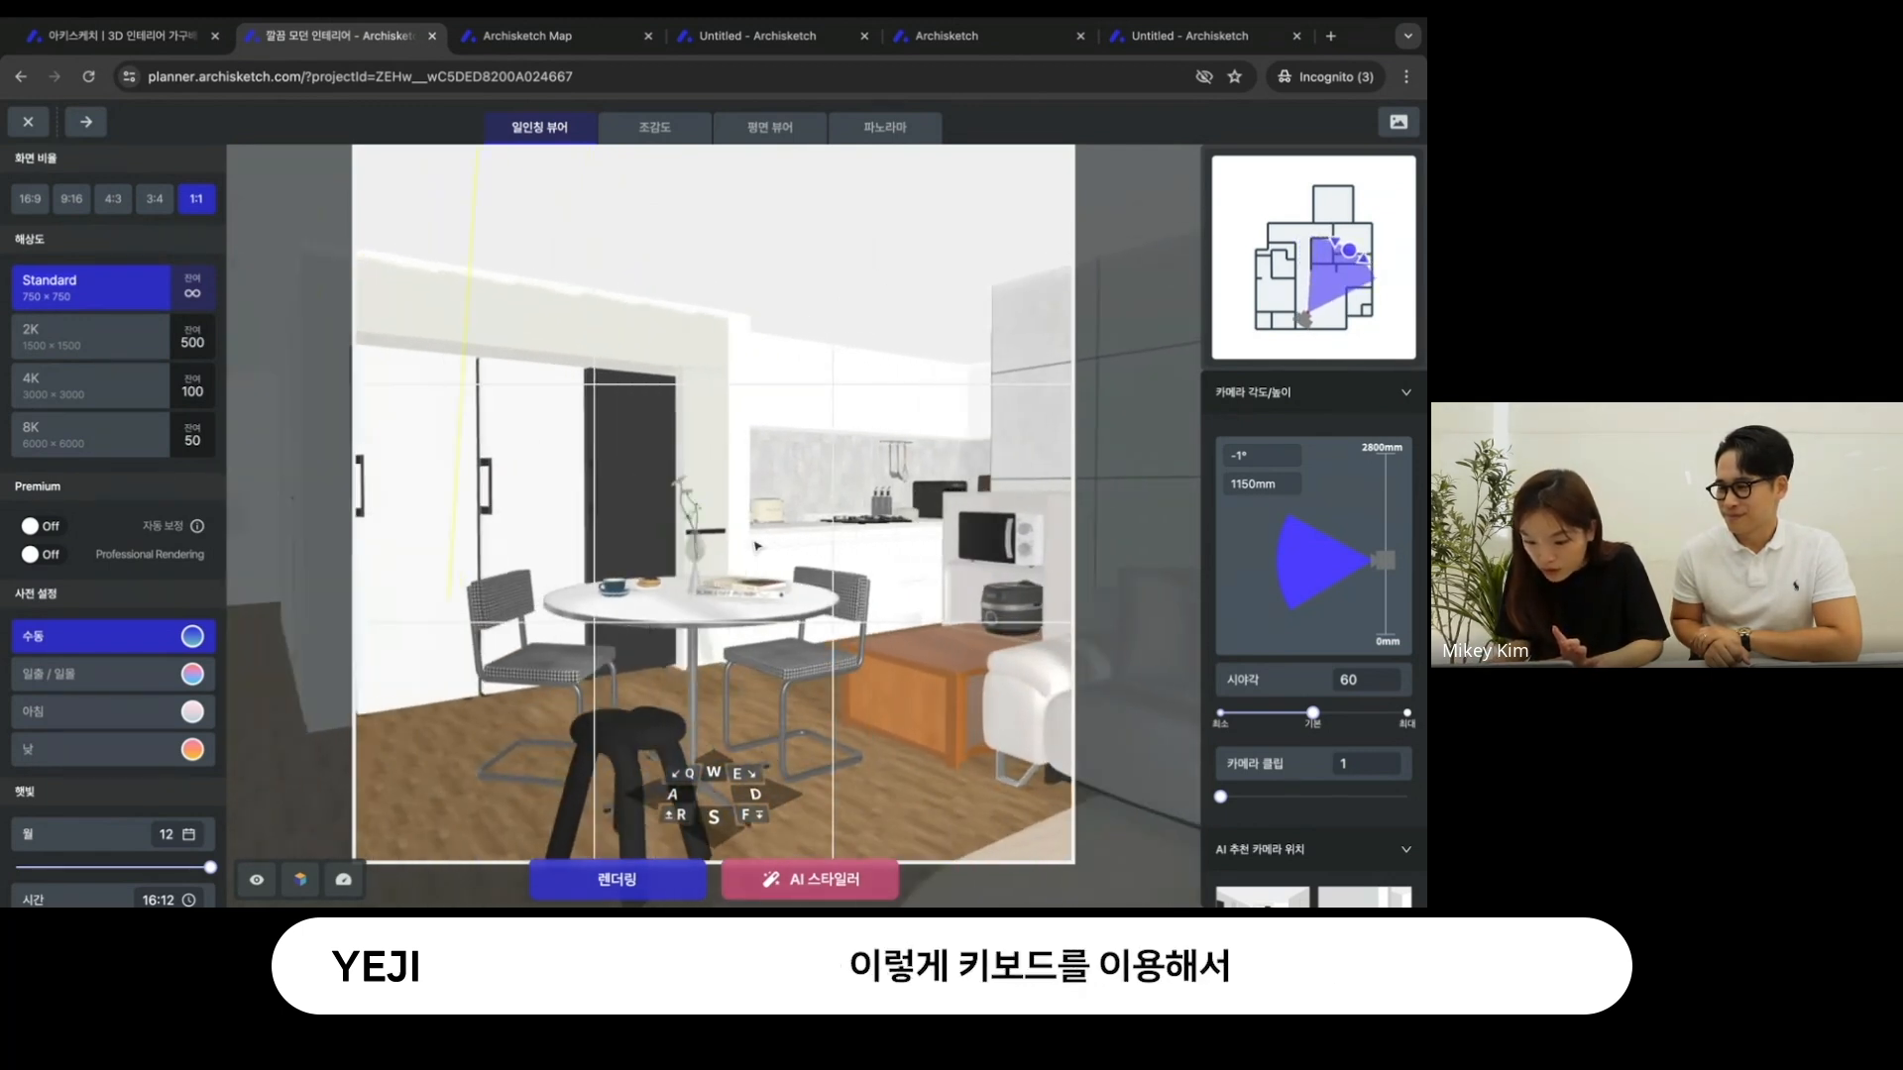
{"action": "key", "text": "d"}
{"action": "mouse_move", "coordinate": [801, 536]}
{"action": "left_mouse_down"}
{"action": "mouse_move", "coordinate": [649, 540]}
{"action": "mouse_move", "coordinate": [634, 508]}
{"action": "mouse_move", "coordinate": [554, 502]}
{"action": "mouse_move", "coordinate": [674, 512]}
{"action": "left_mouse_up"}
{"action": "left_click", "coordinate": [672, 794]}
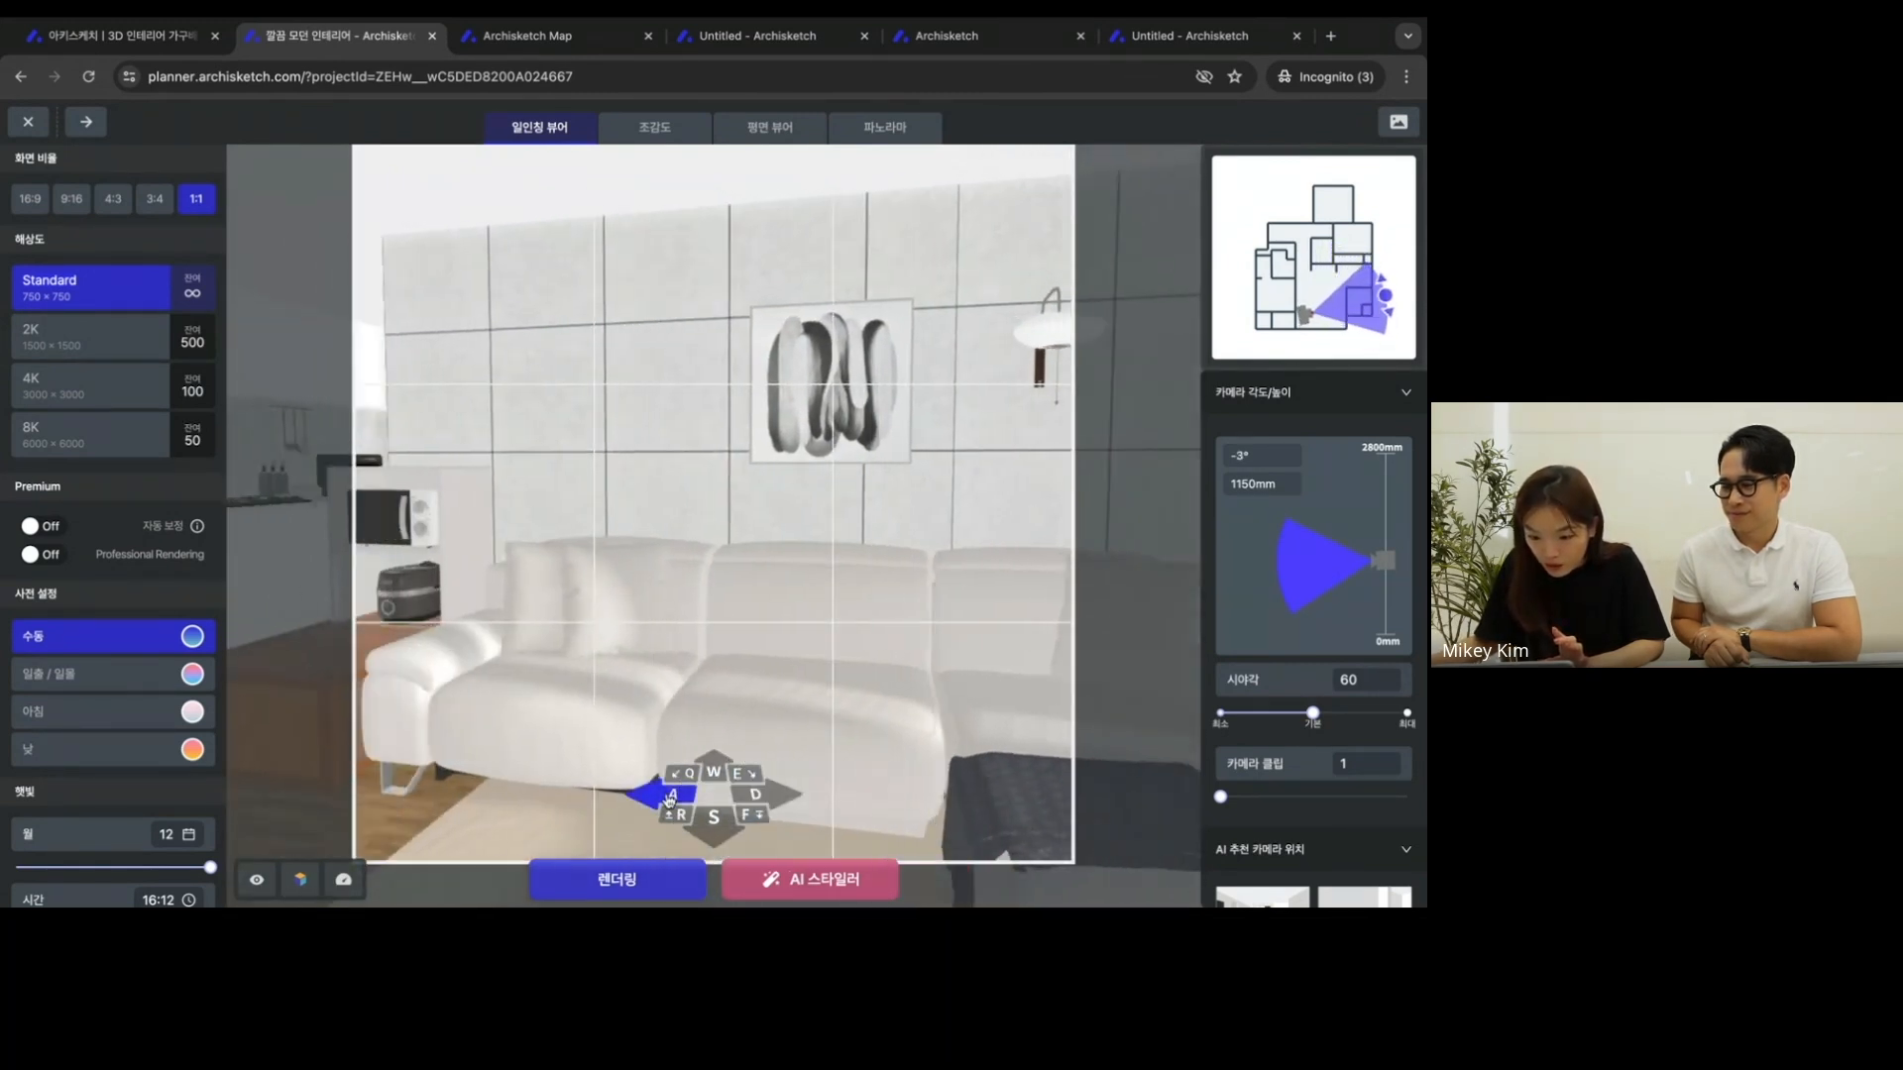
- Move the render camera back to face the sofa wall squarely and set the camera angle to 0°
{"action": "key", "text": "s"}
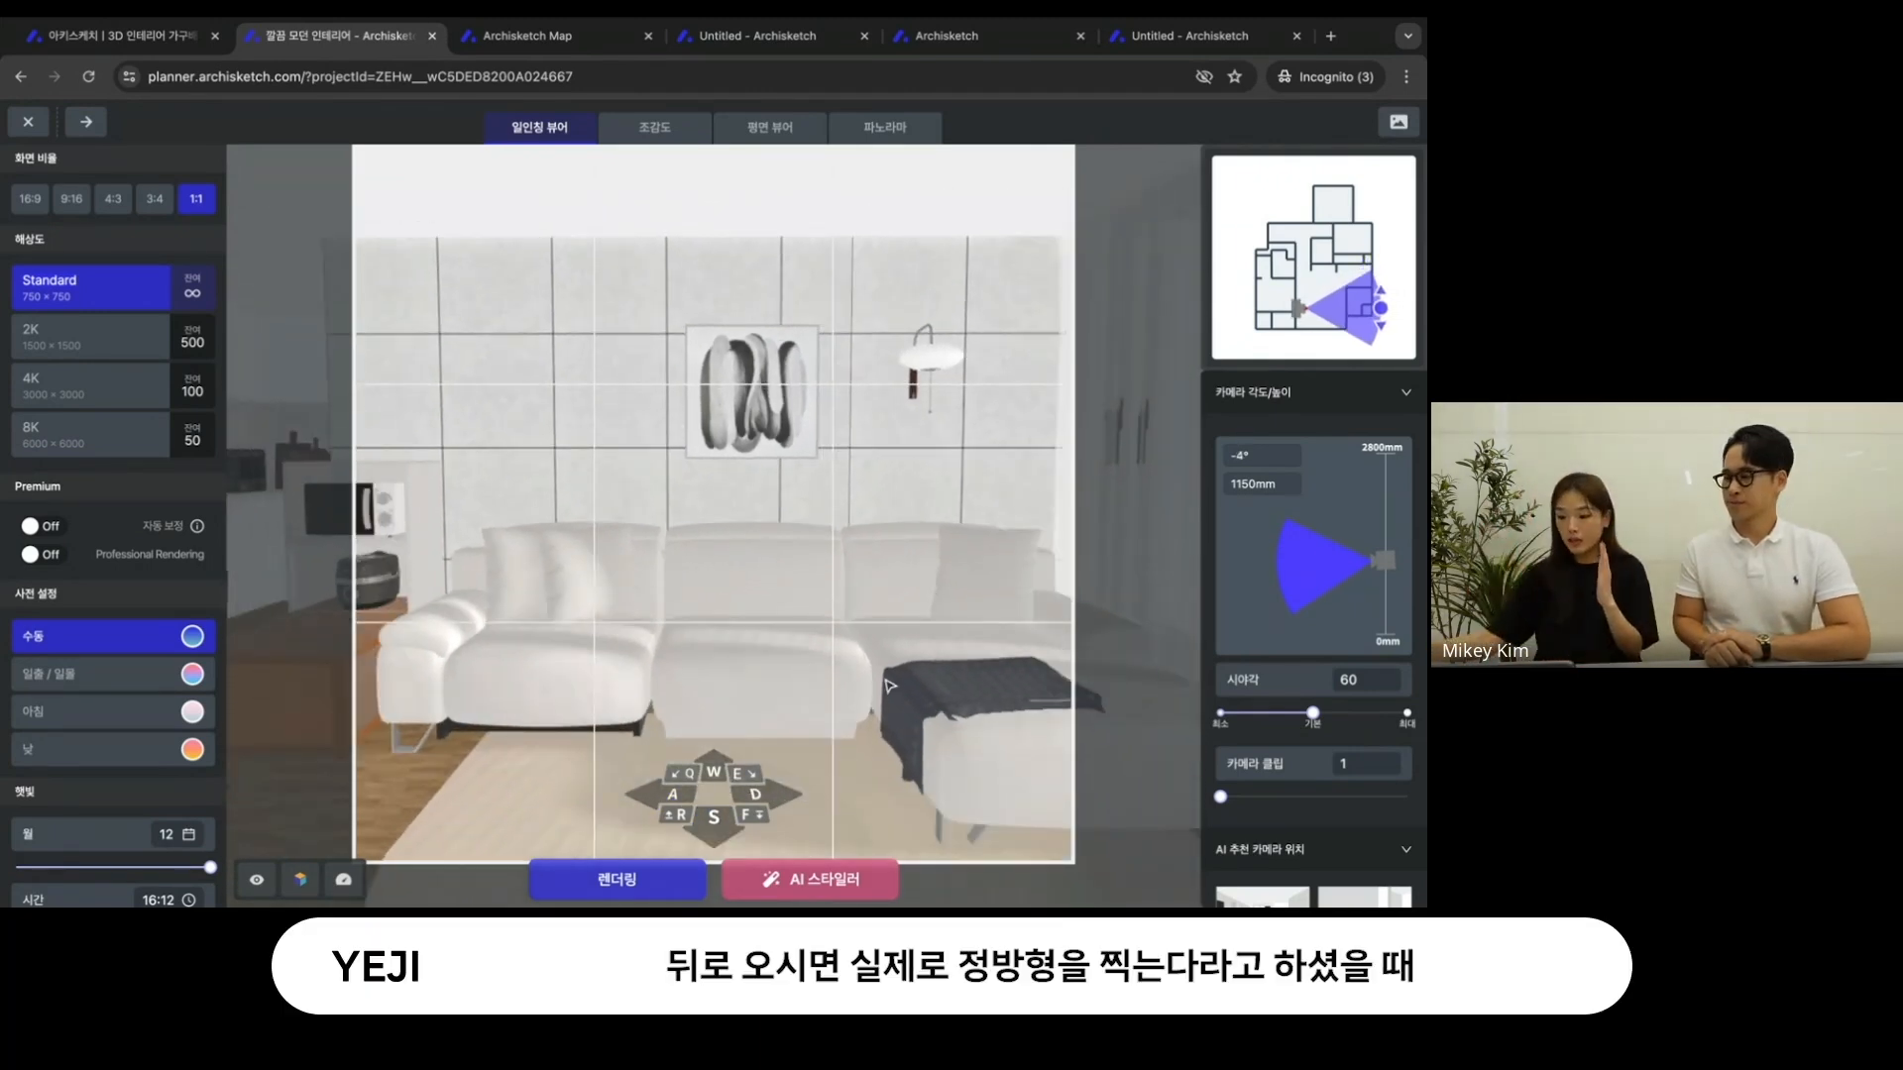
{"action": "mouse_move", "coordinate": [854, 552]}
{"action": "left_mouse_down"}
{"action": "mouse_move", "coordinate": [850, 572]}
{"action": "mouse_move", "coordinate": [855, 536]}
{"action": "left_mouse_up"}
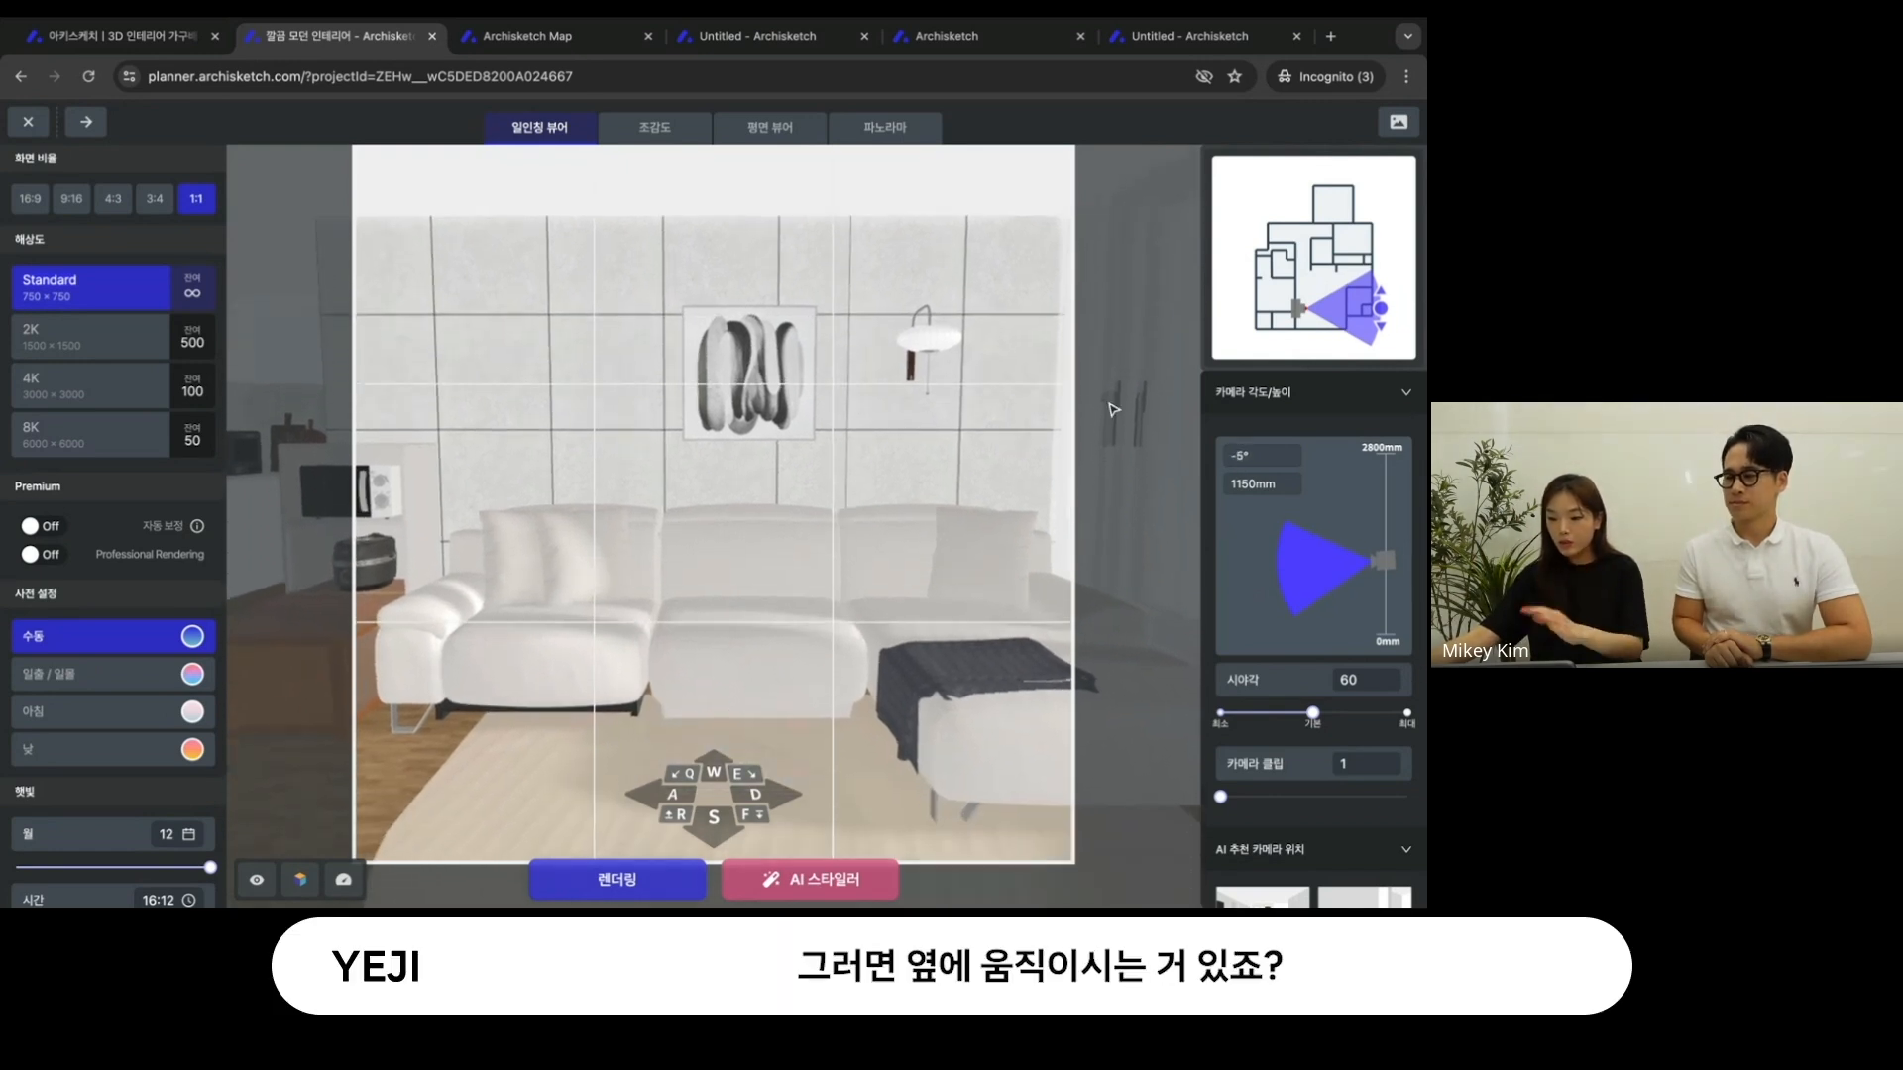
{"action": "left_click", "coordinate": [1246, 455]}
{"action": "left_click_drag", "start_coordinate": [1245, 455], "coordinate": [1226, 457]}
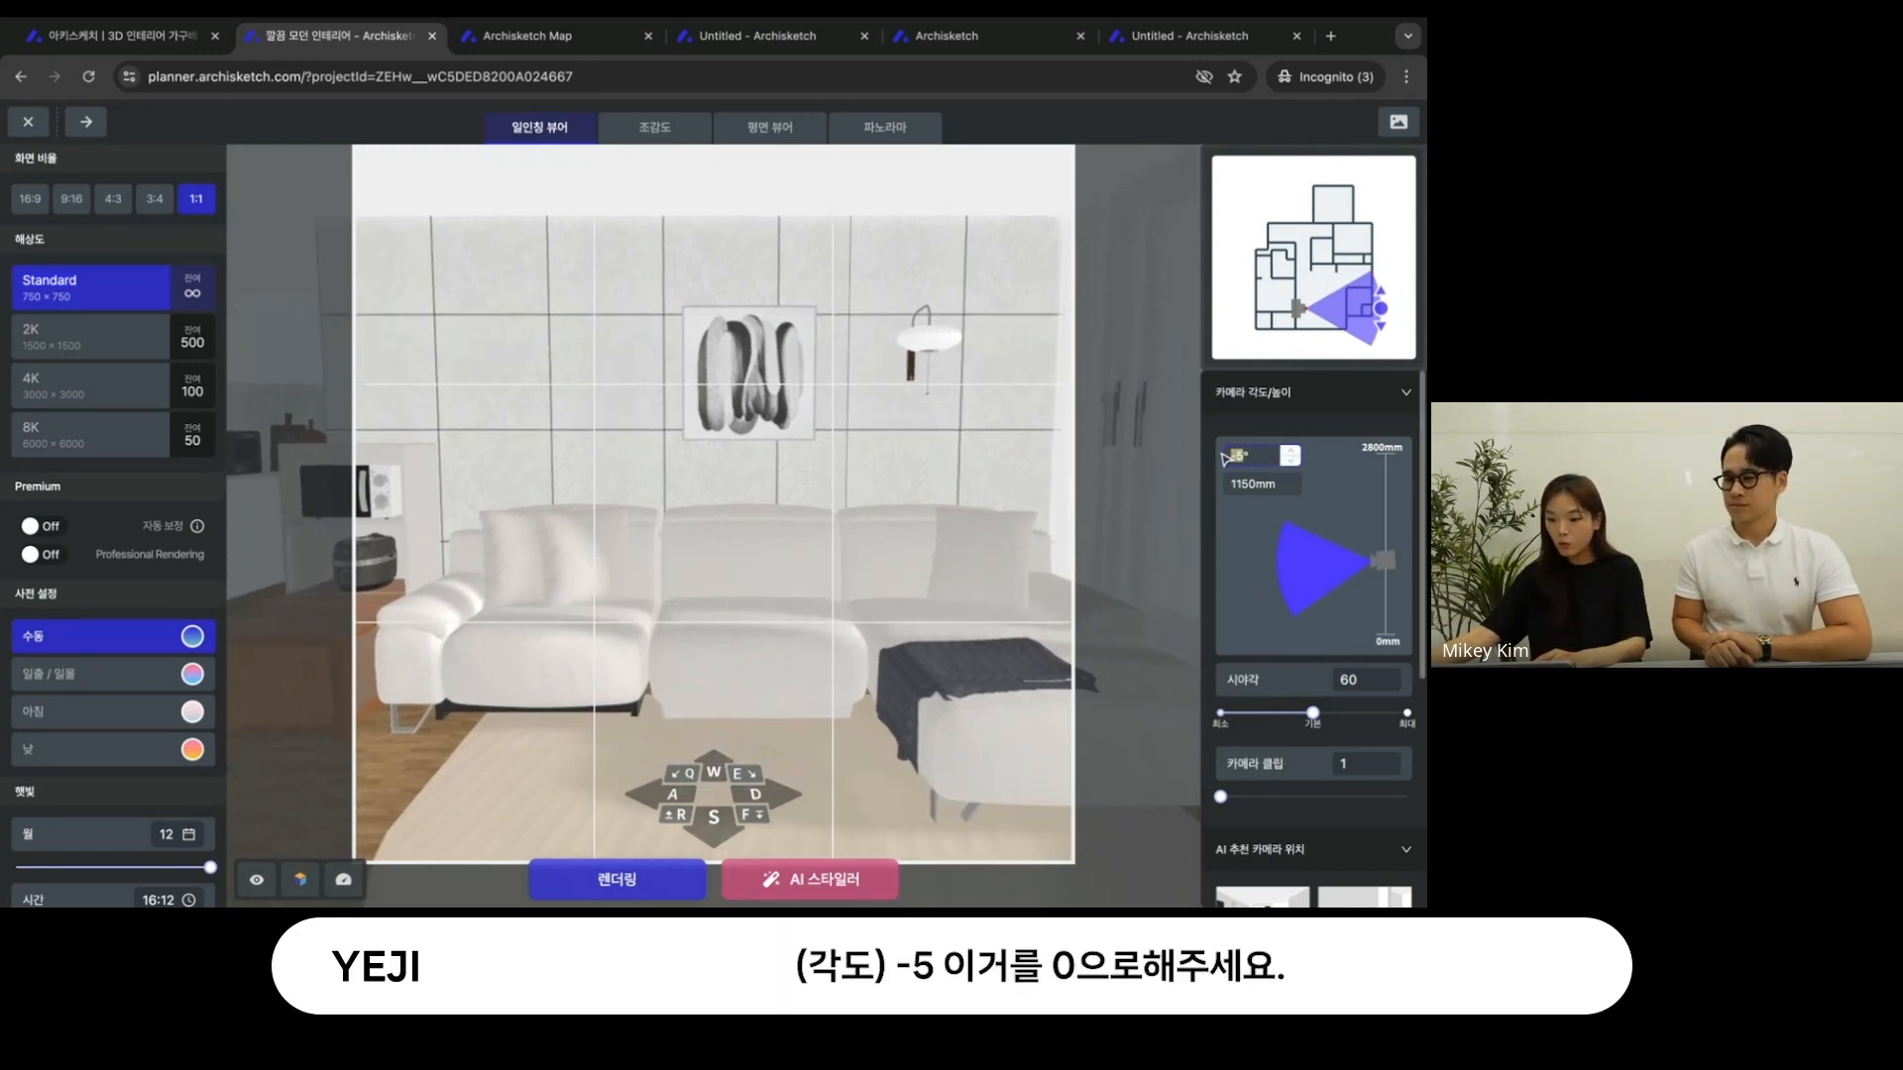
{"action": "type", "text": "0"}
{"action": "key", "text": "Return"}
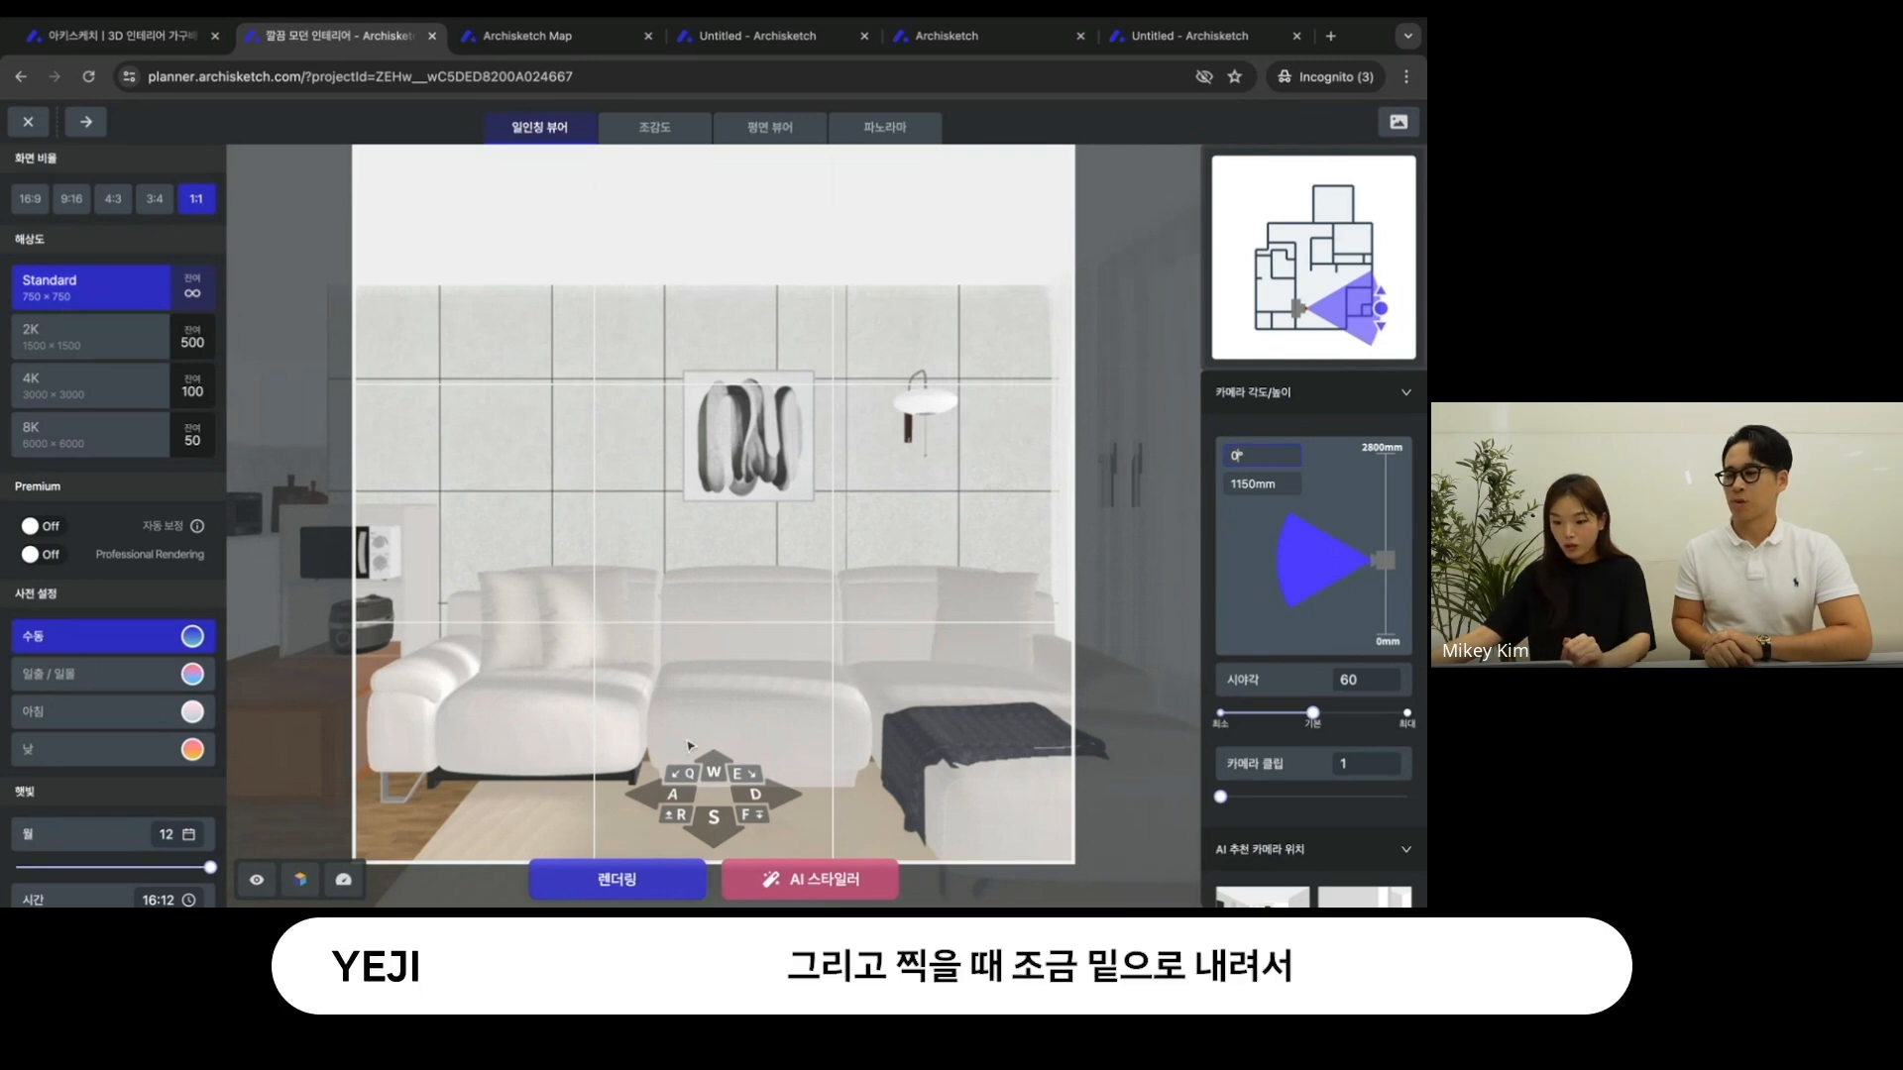
- Try a camera height of about 757 mm and settle the camera at 1002 mm
{"action": "left_click", "coordinate": [680, 816]}
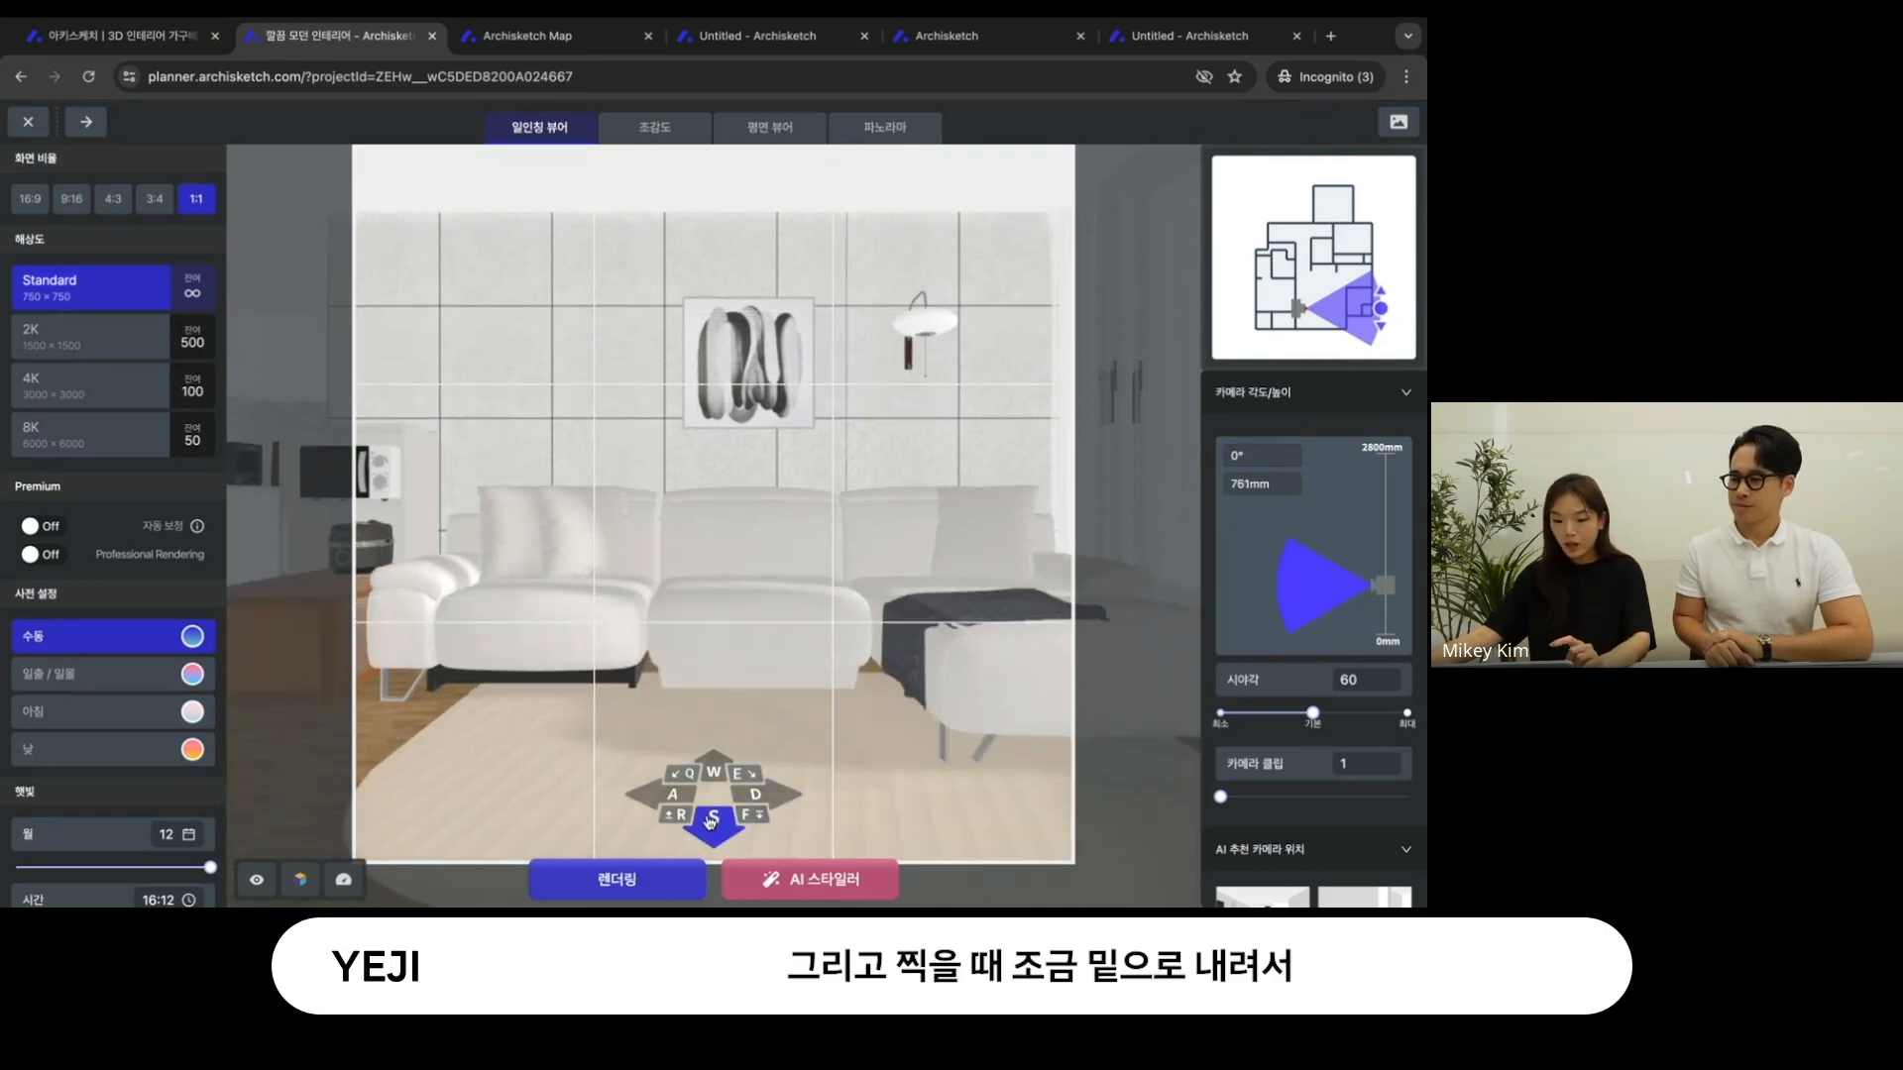
{"action": "left_click", "coordinate": [680, 822]}
{"action": "left_click", "coordinate": [747, 822]}
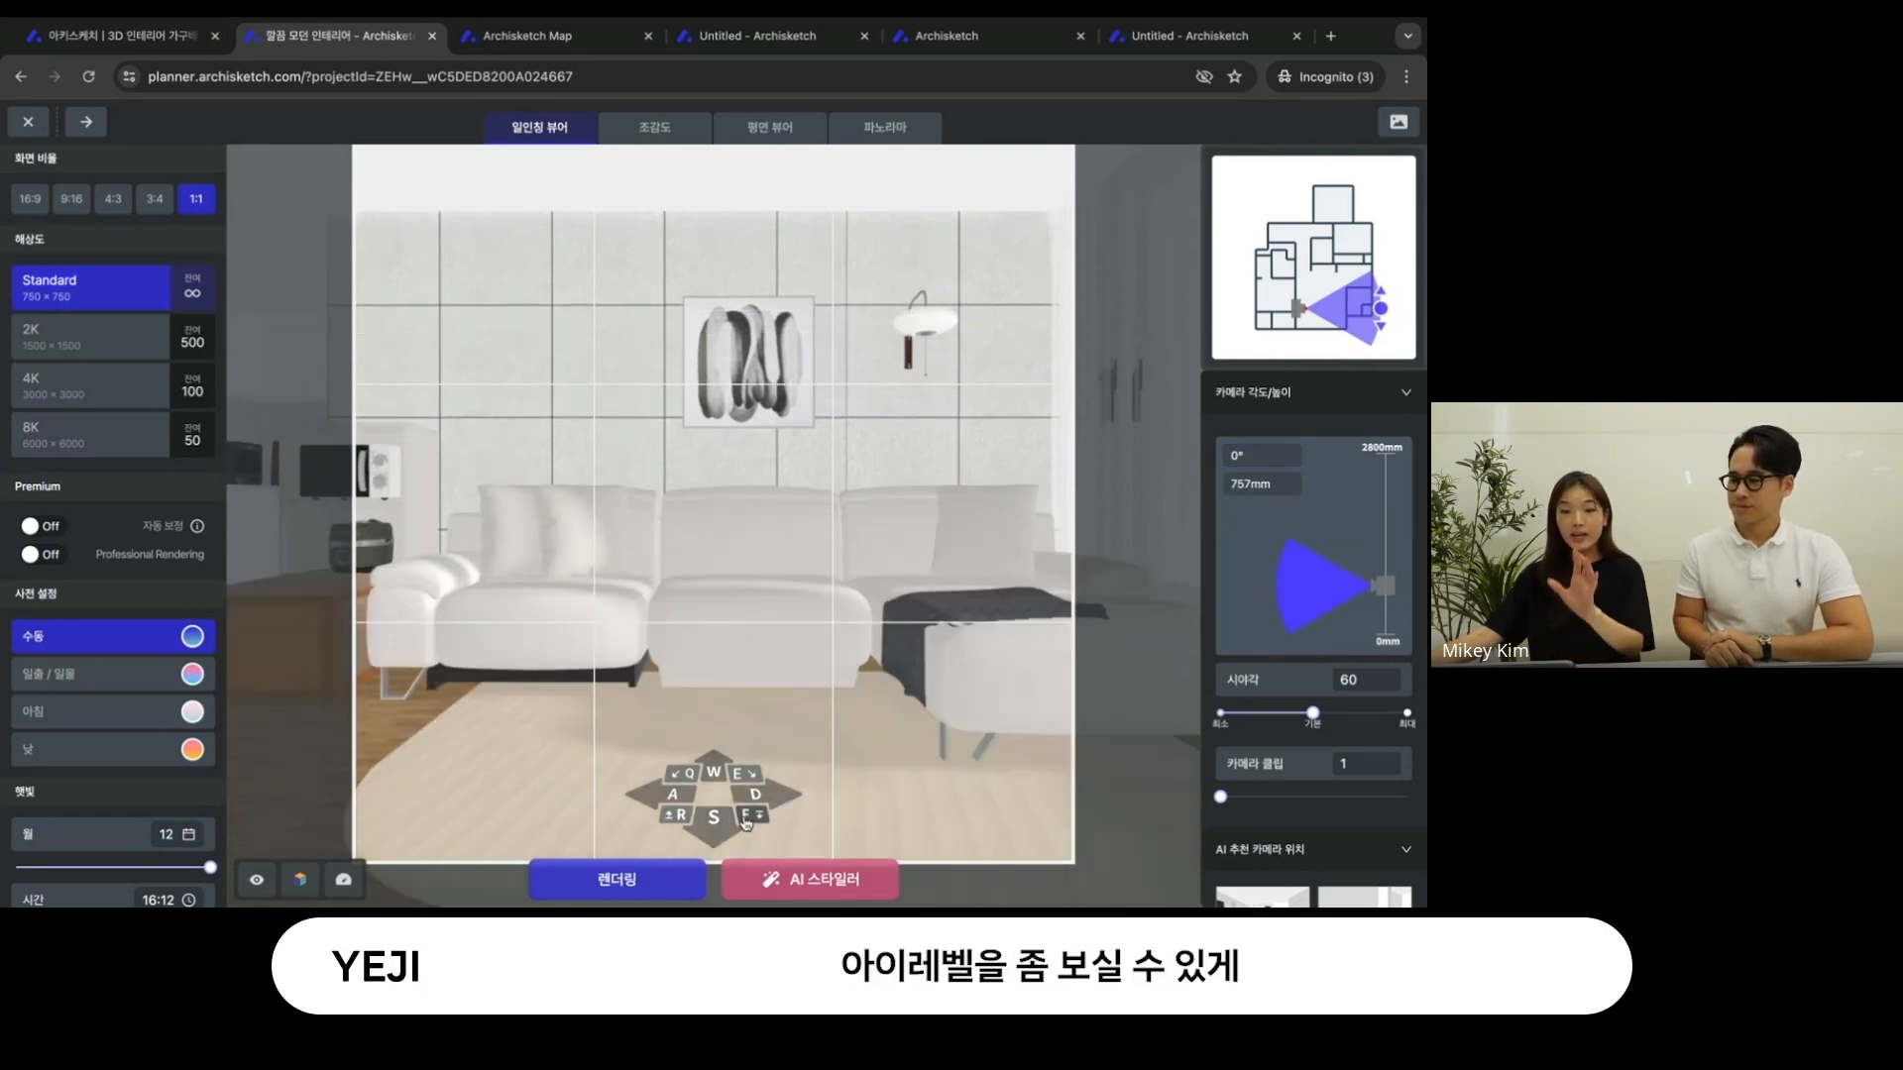
{"action": "left_click", "coordinate": [680, 817]}
- Move the camera back past the wall and set the 카메라 클립 to 562 to cut away the wall blocking the view
{"action": "left_click", "coordinate": [716, 825]}
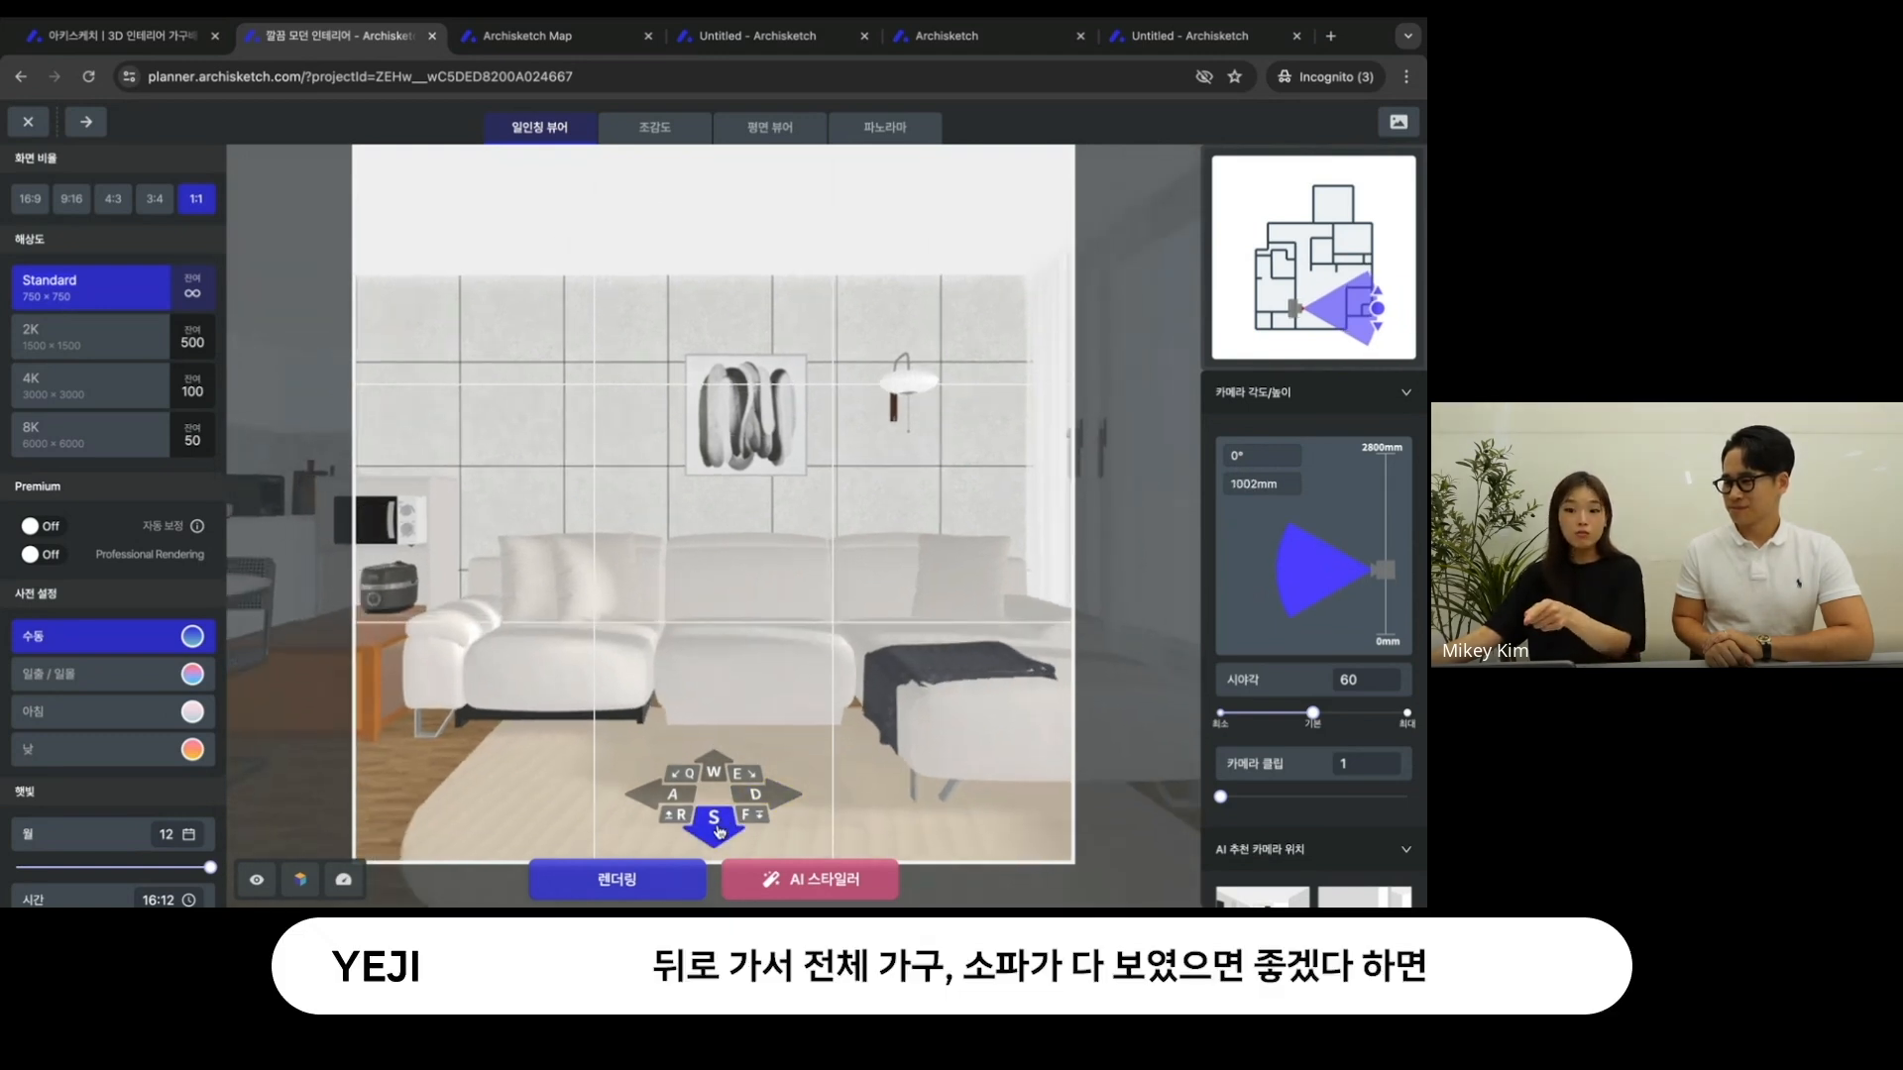
{"action": "left_click", "coordinate": [720, 835]}
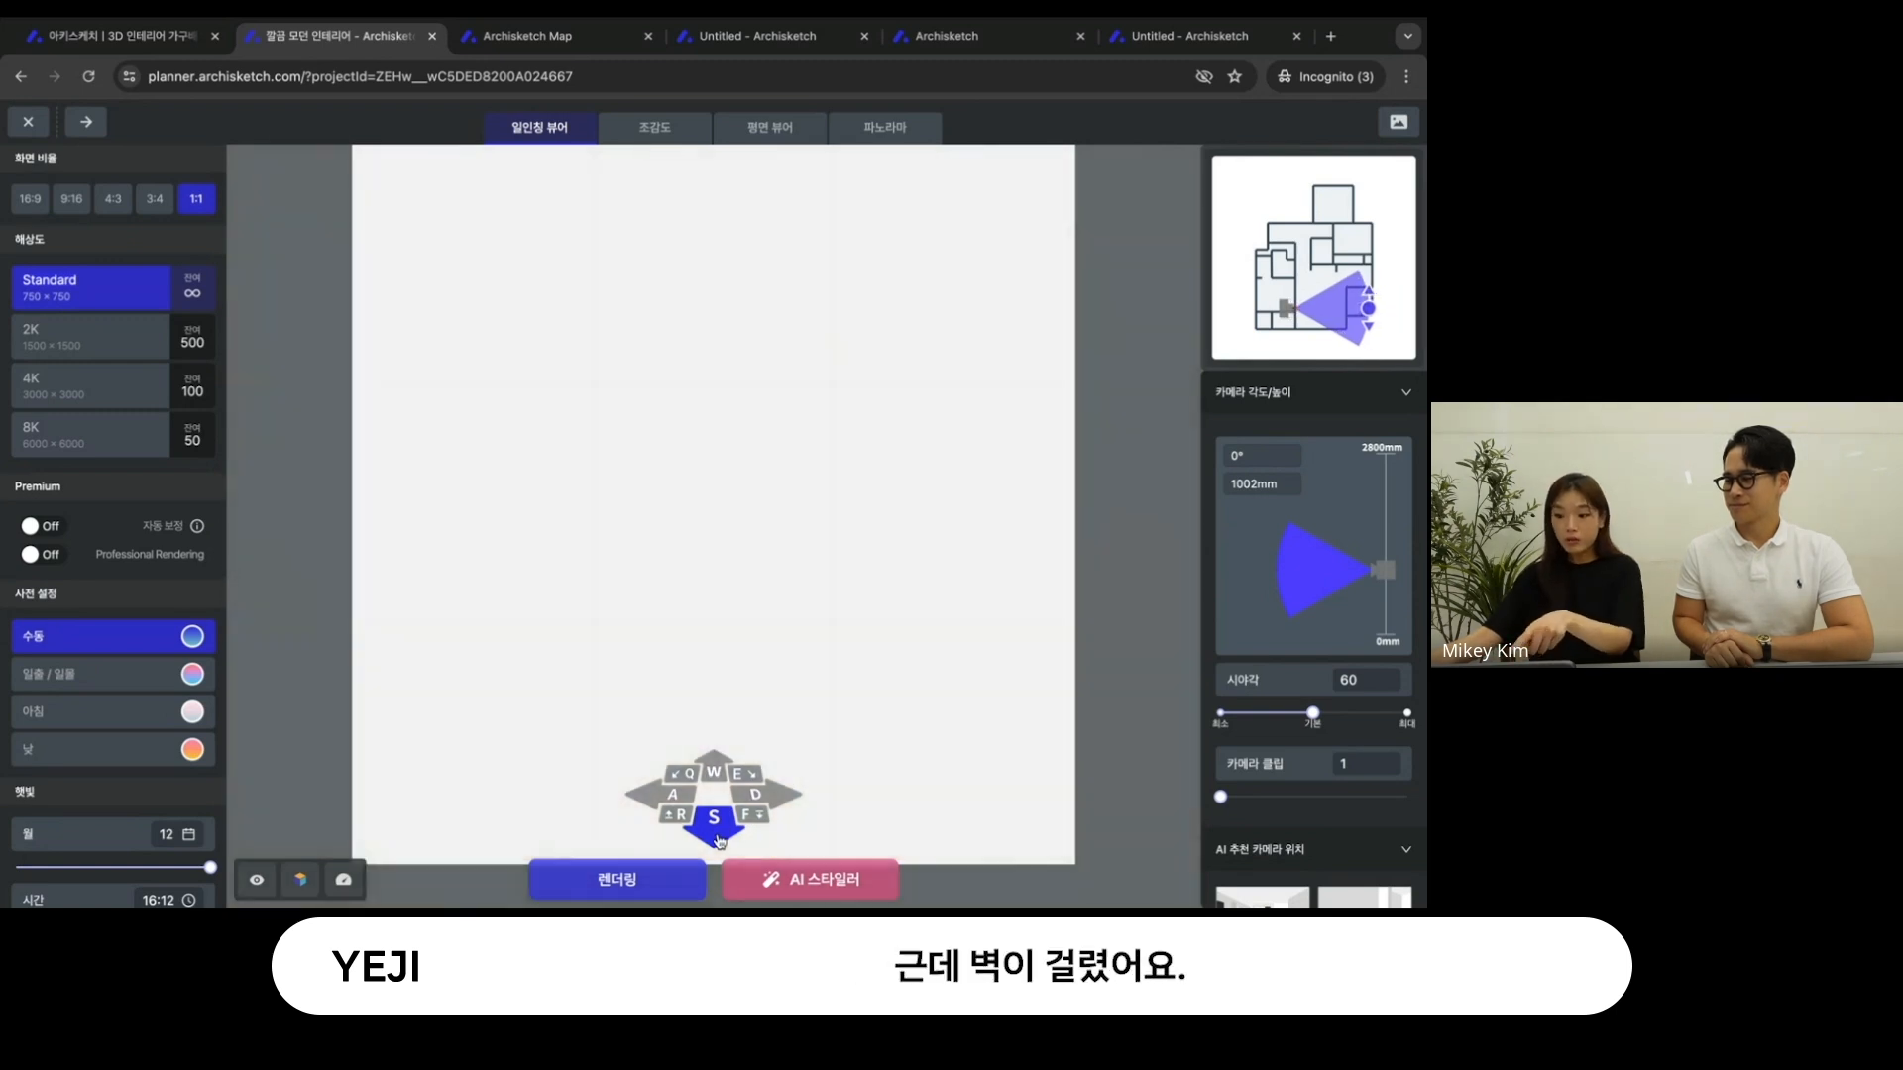
{"action": "left_click_drag", "start_coordinate": [1220, 797], "coordinate": [1271, 807]}
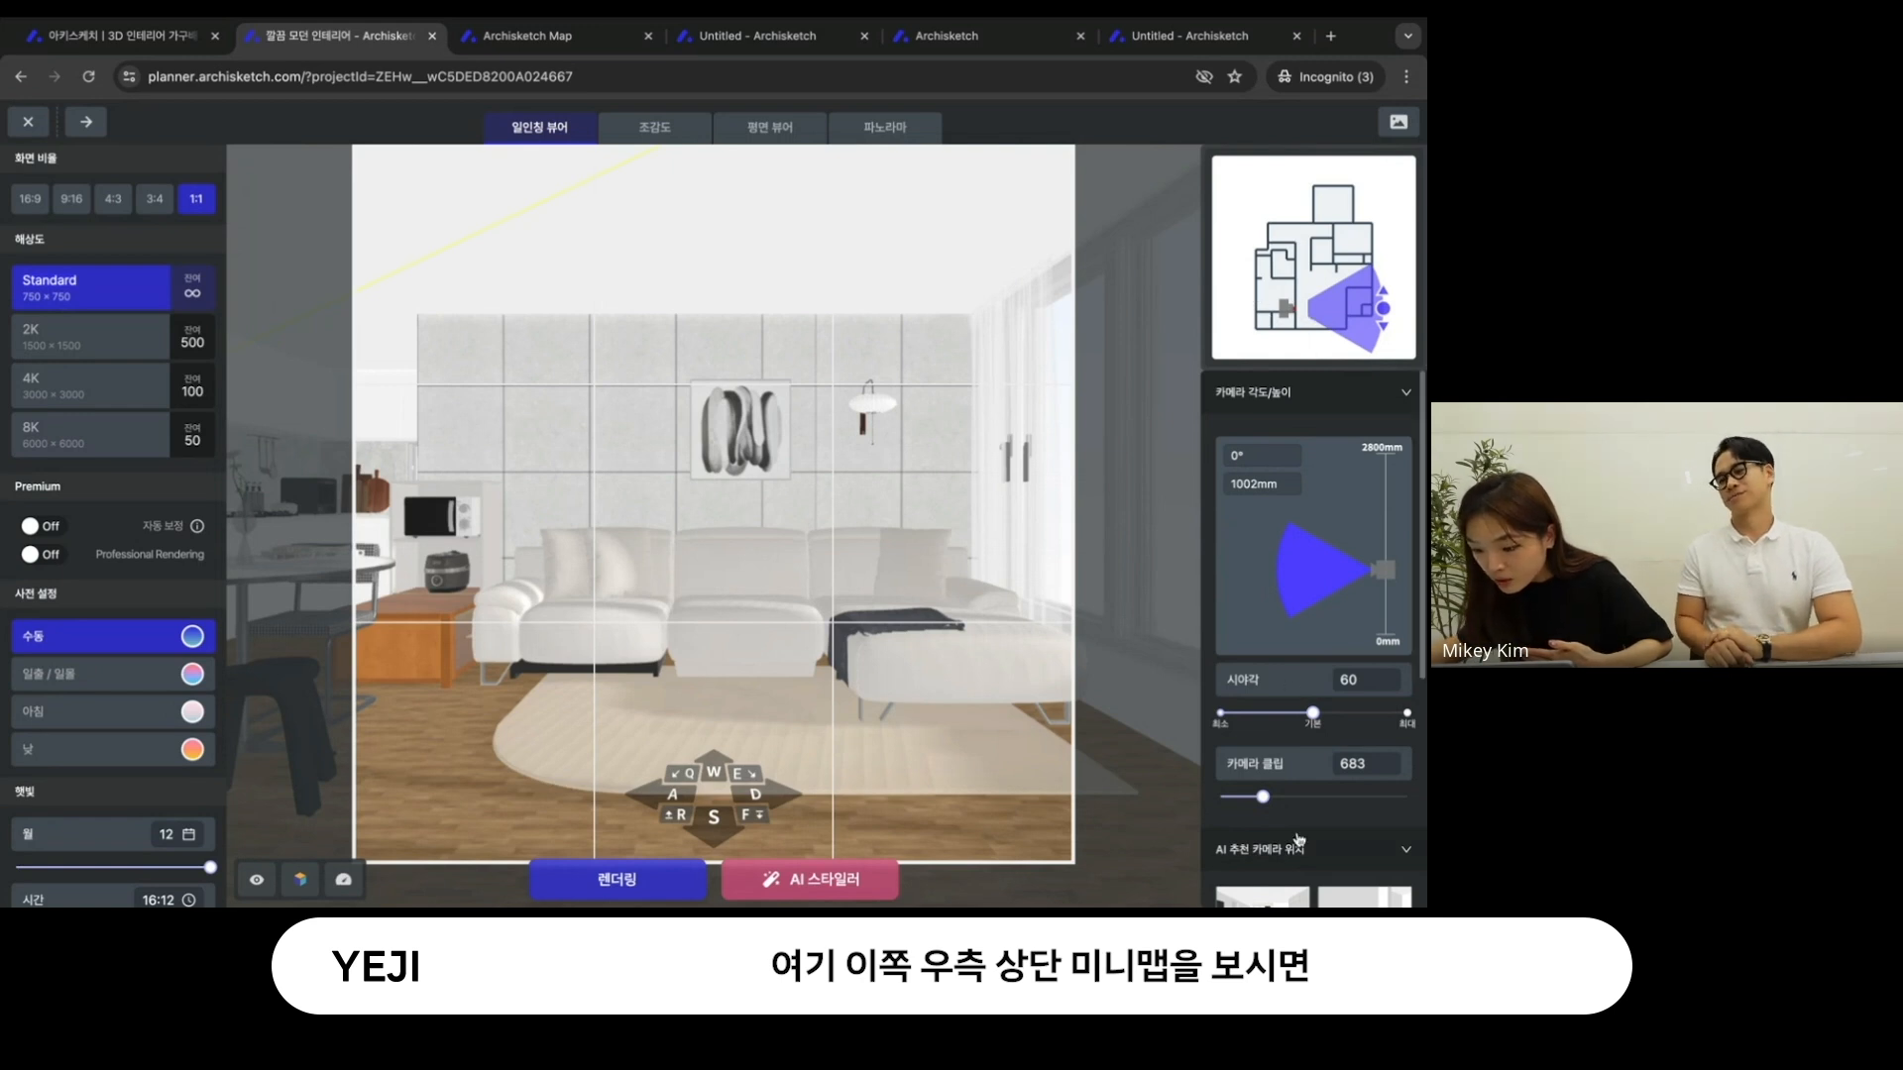
{"action": "mouse_move", "coordinate": [1263, 797]}
{"action": "left_mouse_down"}
{"action": "mouse_move", "coordinate": [1240, 799]}
{"action": "mouse_move", "coordinate": [1302, 798]}
{"action": "mouse_move", "coordinate": [1236, 798]}
{"action": "mouse_move", "coordinate": [1255, 796]}
{"action": "left_mouse_up"}
{"action": "left_click", "coordinate": [724, 832]}
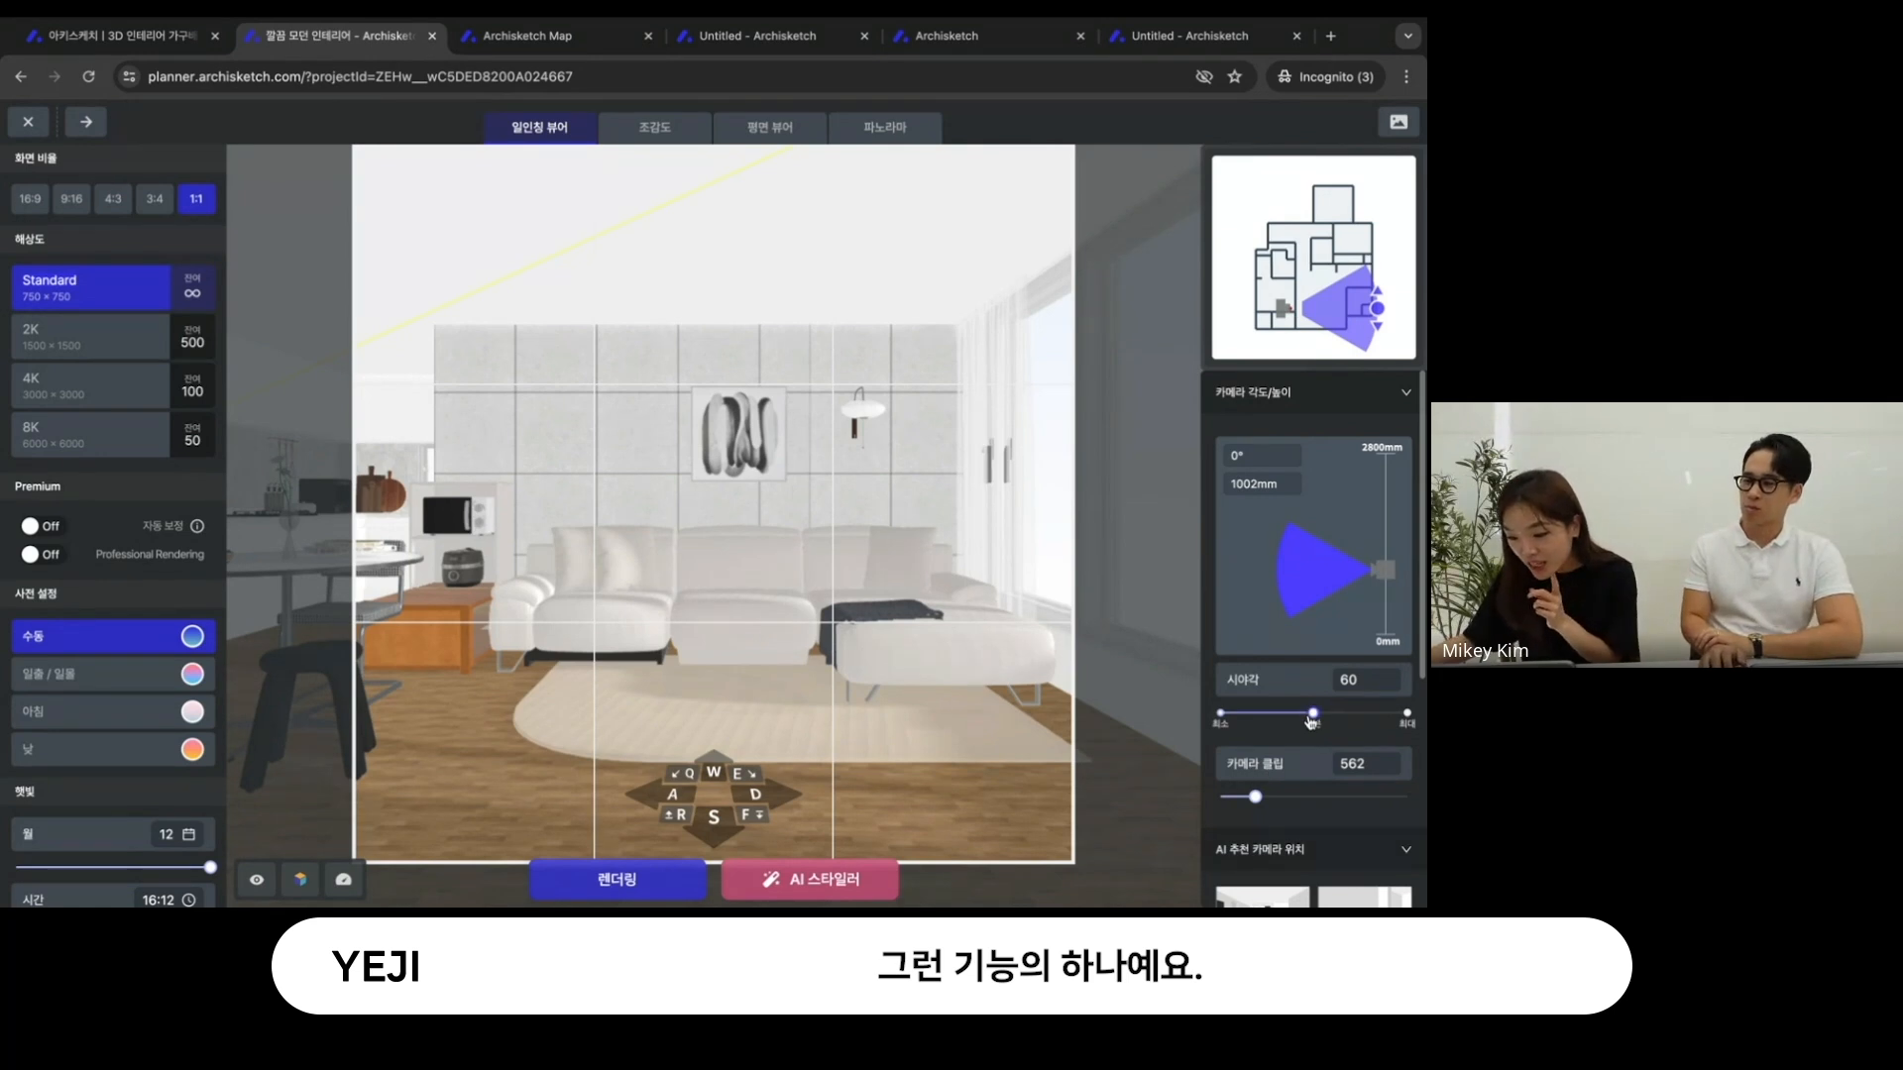
- Narrow the camera's 시야각 to 40 and move the camera farther back from the sofa
{"action": "left_click_drag", "start_coordinate": [1315, 715], "coordinate": [1284, 721]}
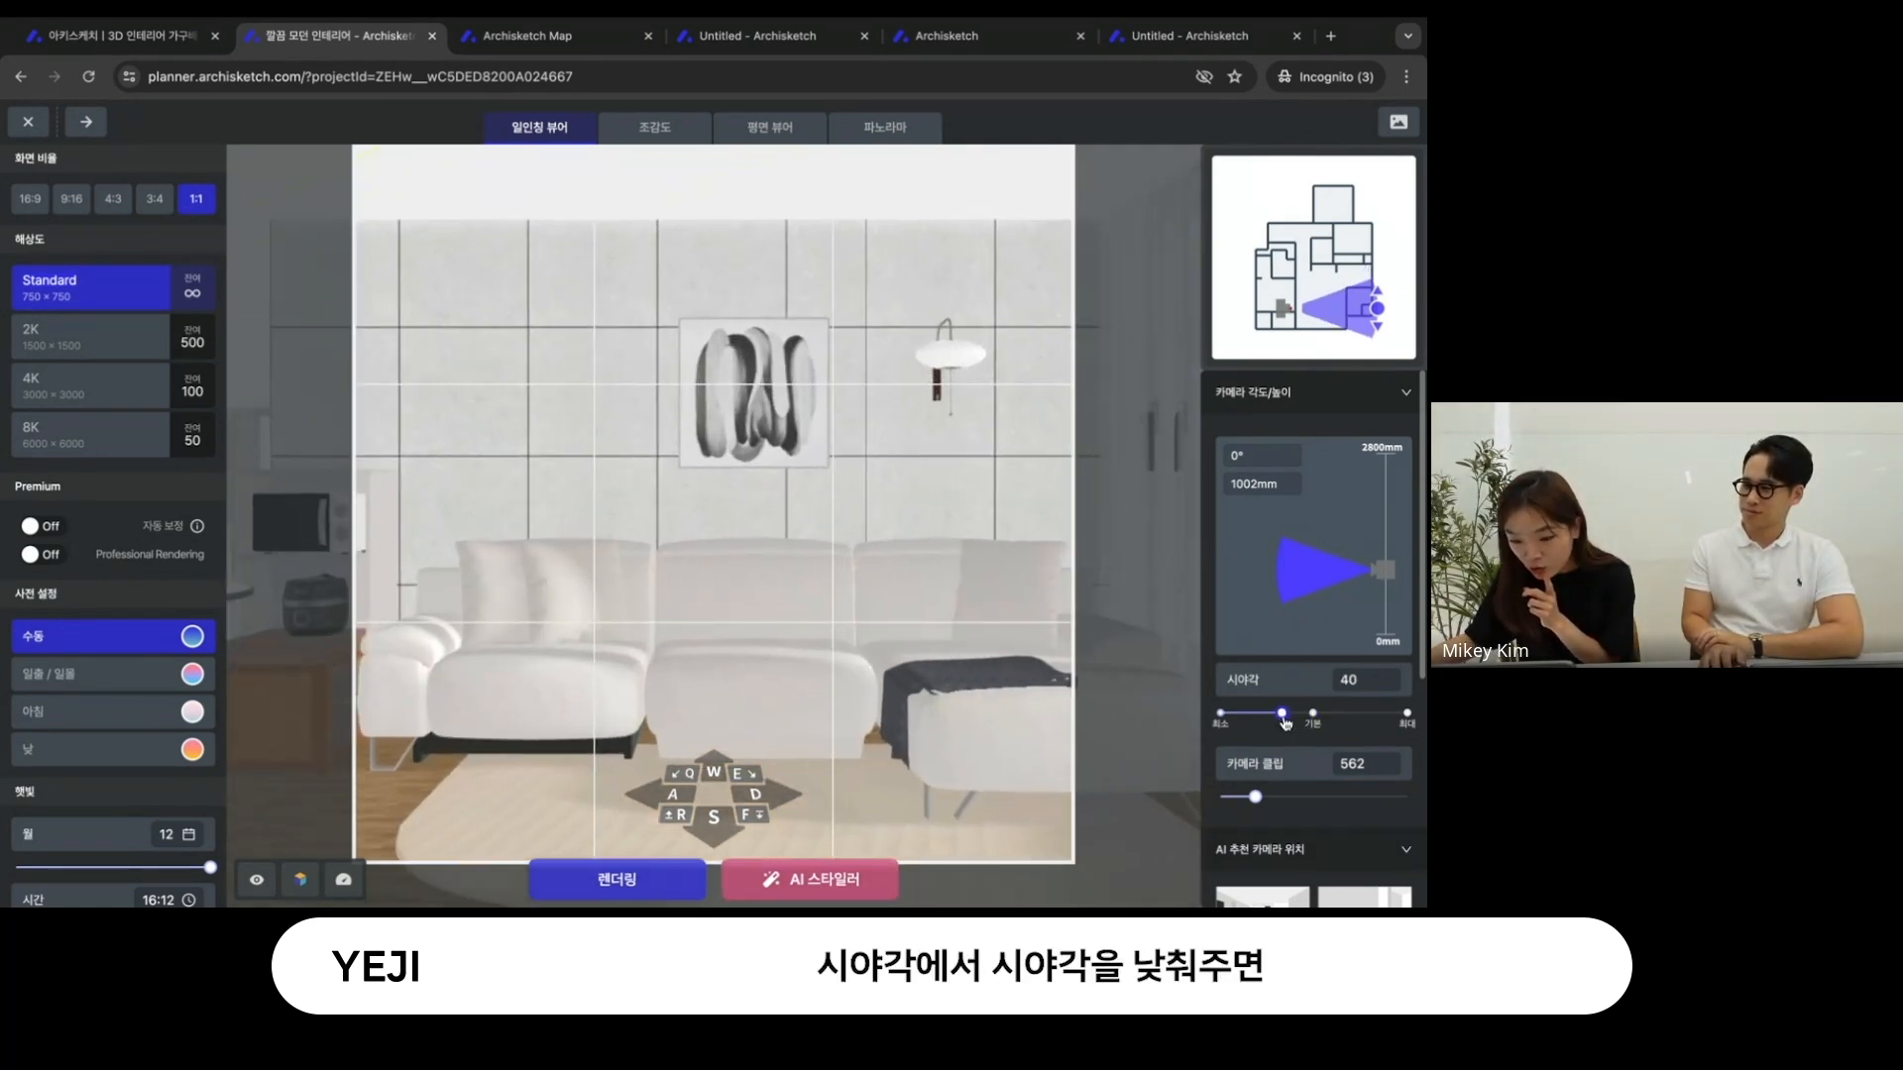
{"action": "left_click", "coordinate": [724, 828]}
{"action": "left_click", "coordinate": [726, 832]}
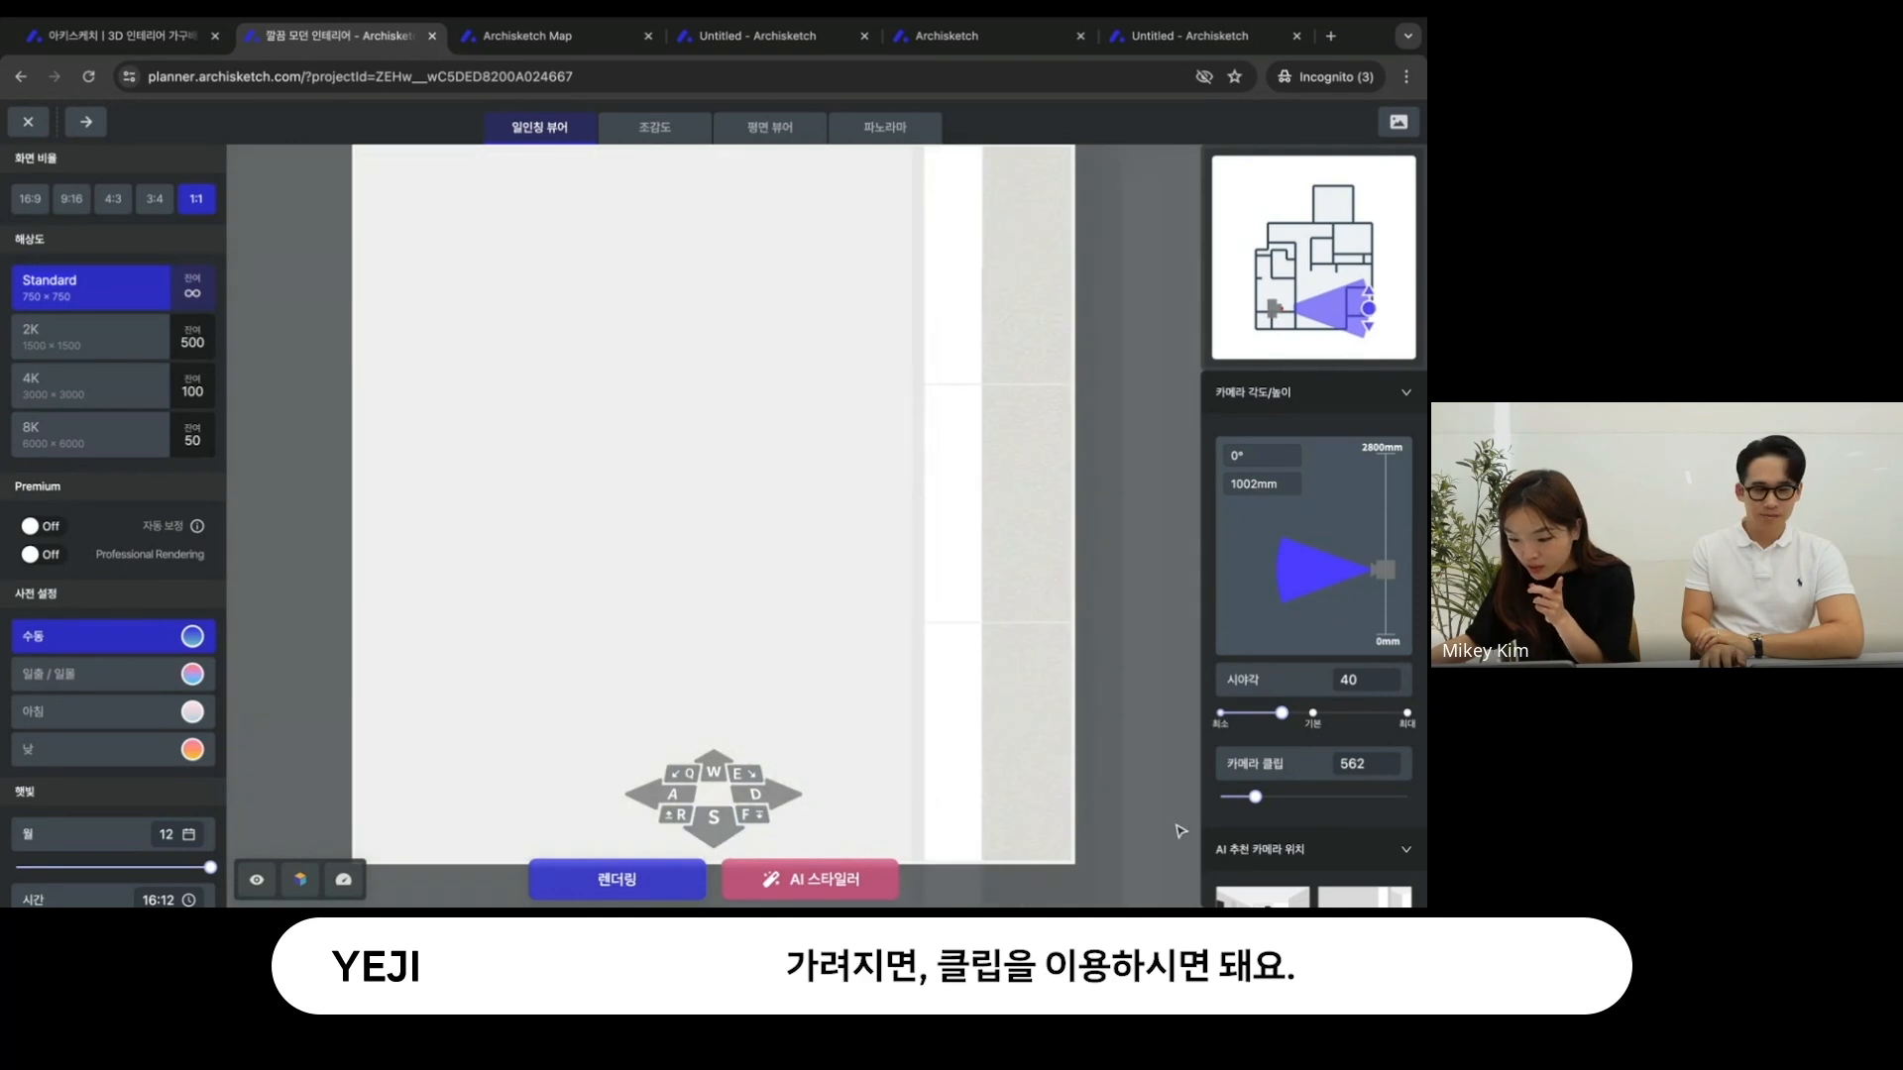
- Set the 카메라 클립 to 835 and shift the camera sideways to frame the sofa, rug and wooden cabinet
{"action": "left_click_drag", "start_coordinate": [1256, 796], "coordinate": [1273, 797]}
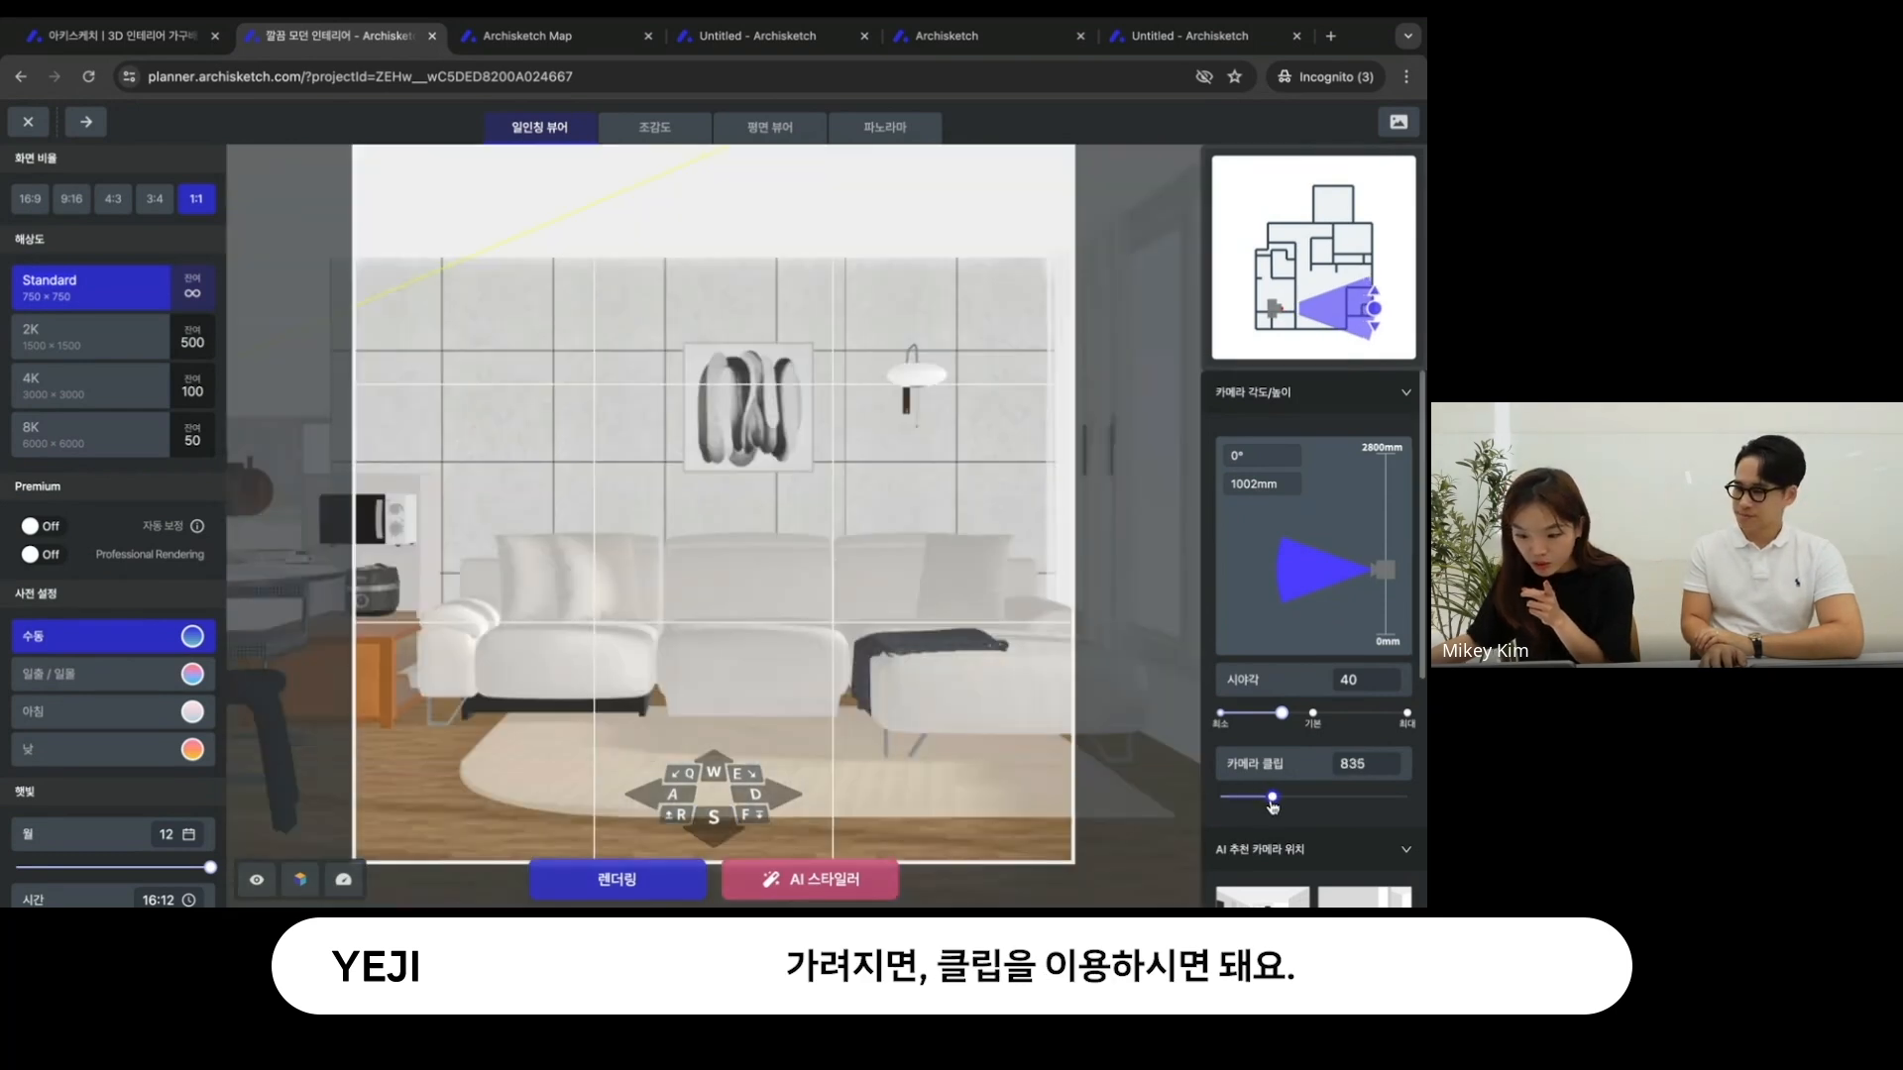
{"action": "left_click", "coordinate": [683, 802]}
{"action": "left_click", "coordinate": [682, 802]}
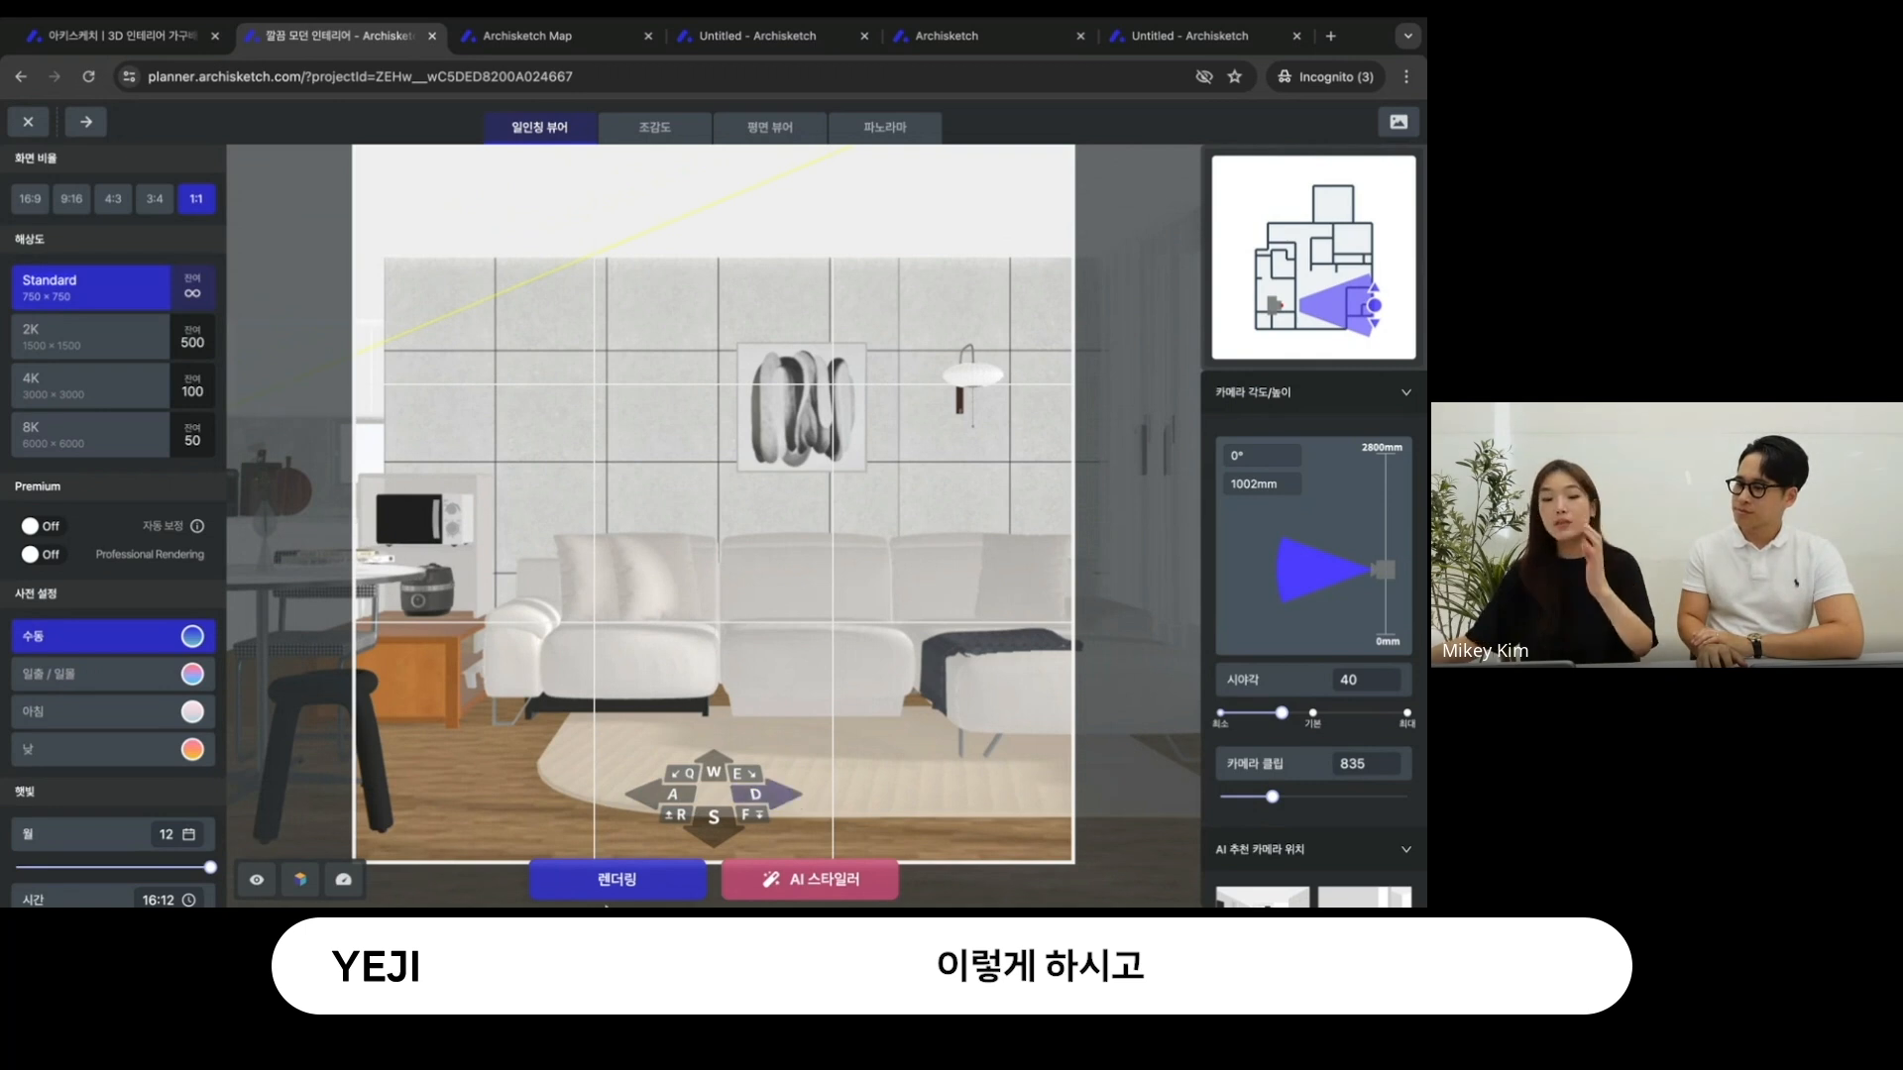
- Look through the render's resolution, preset and sunlight settings
{"action": "mouse_move", "coordinate": [606, 906]}
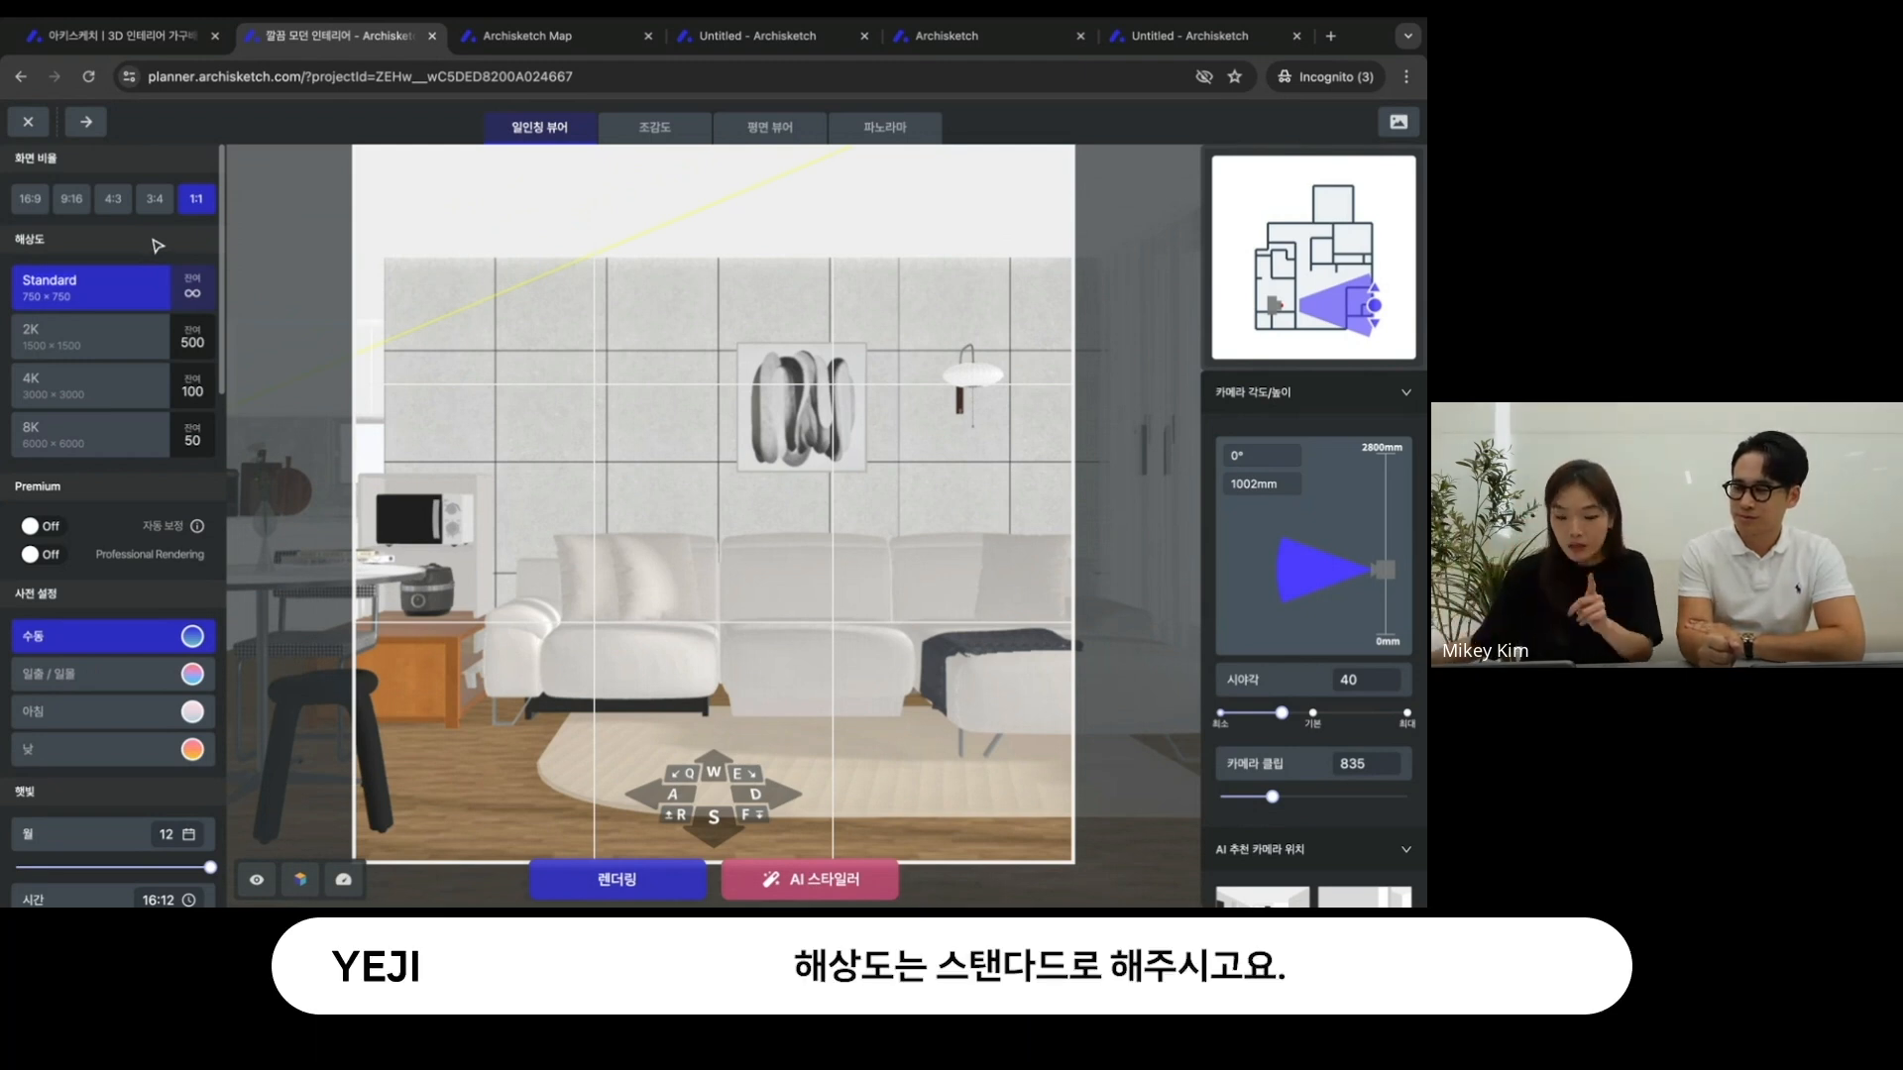
{"action": "scroll", "coordinate": [164, 533], "scroll_direction": "down", "scroll_amount": 4}
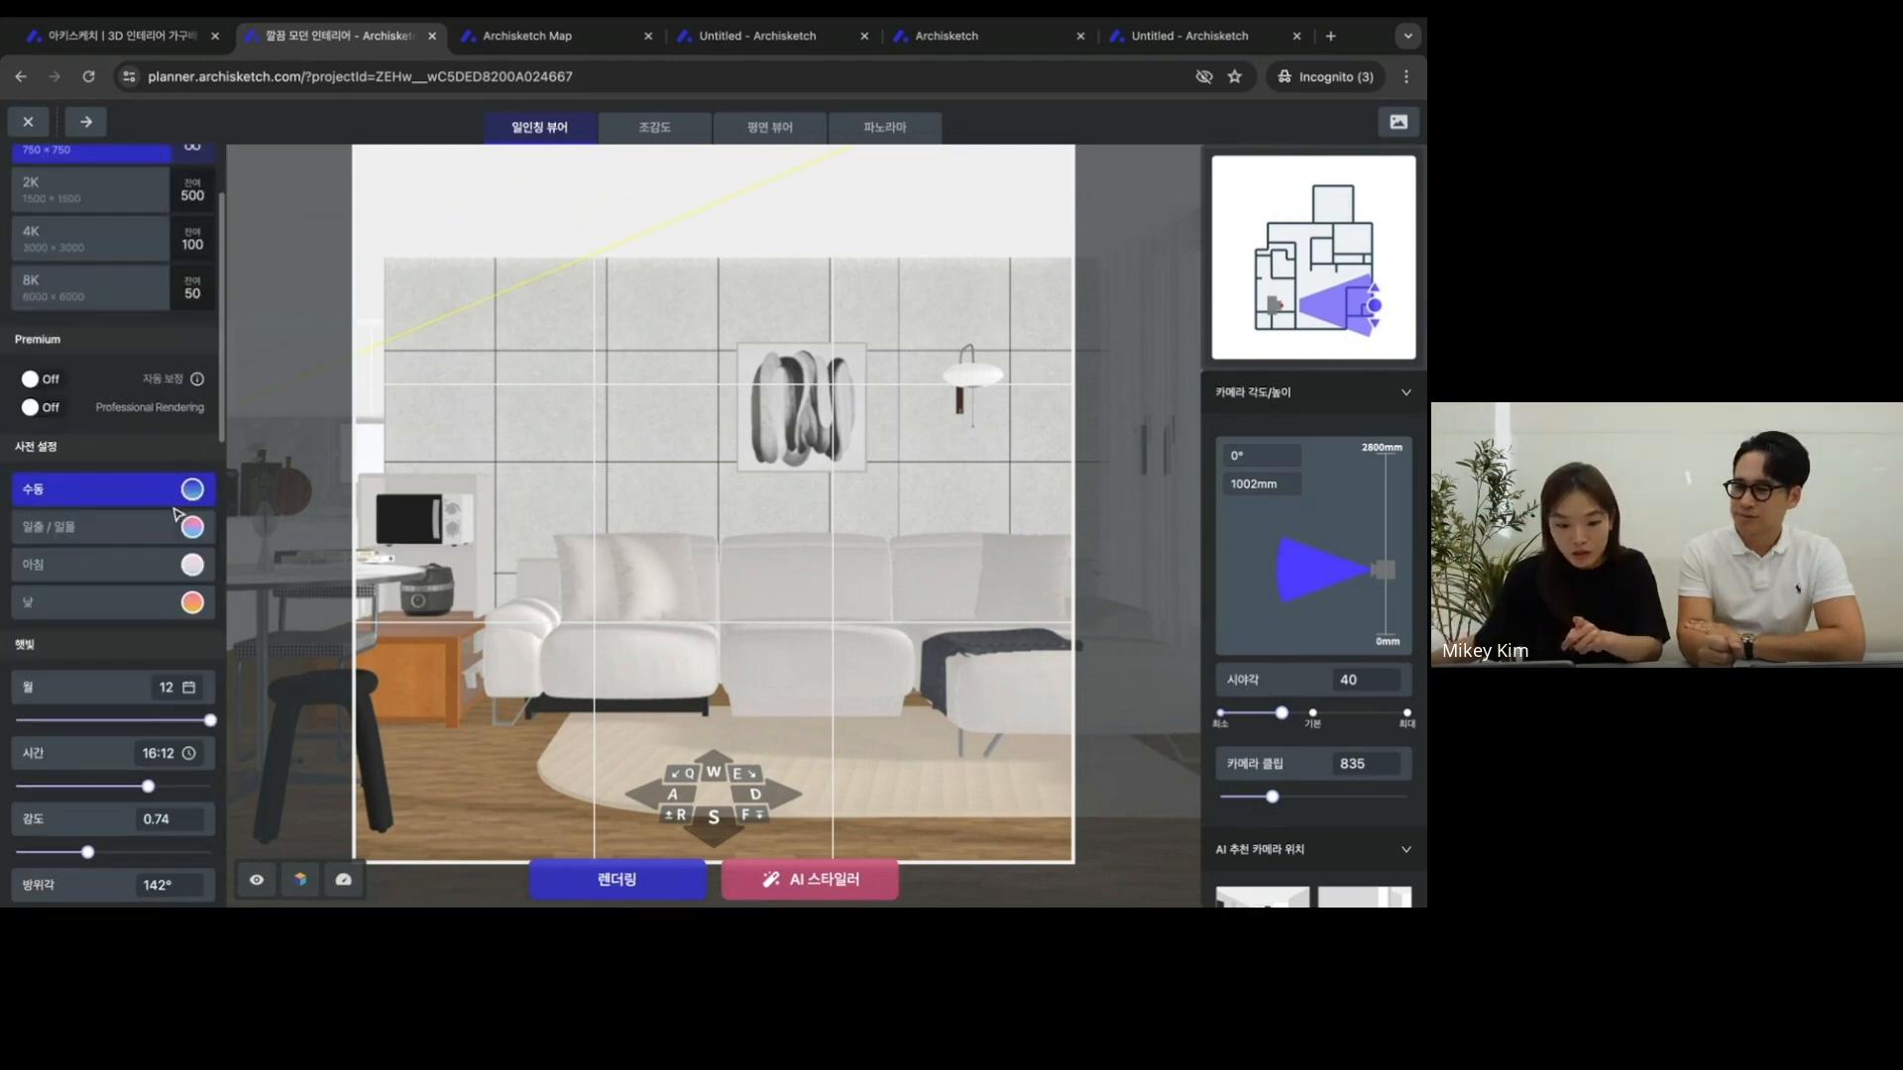
{"action": "scroll", "coordinate": [164, 532], "scroll_direction": "up", "scroll_amount": 1}
{"action": "scroll", "coordinate": [163, 531], "scroll_direction": "down", "scroll_amount": 1}
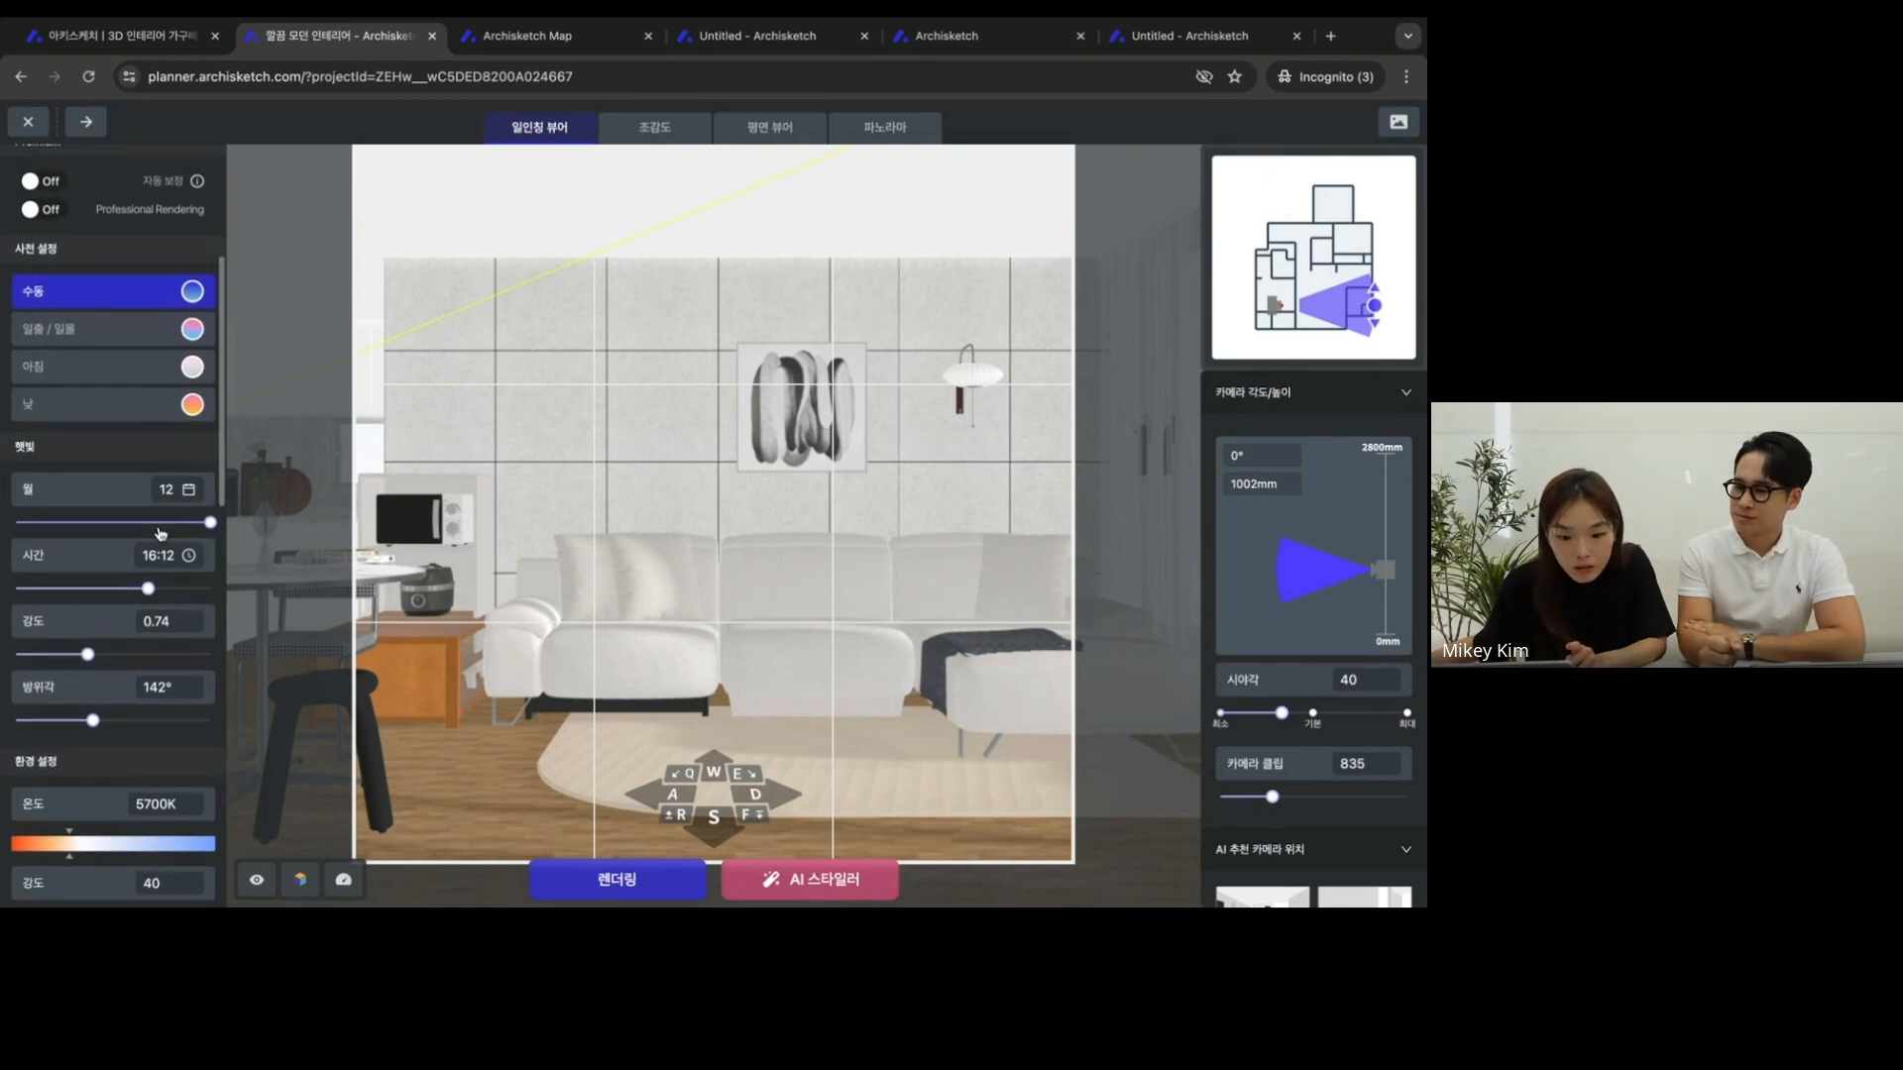
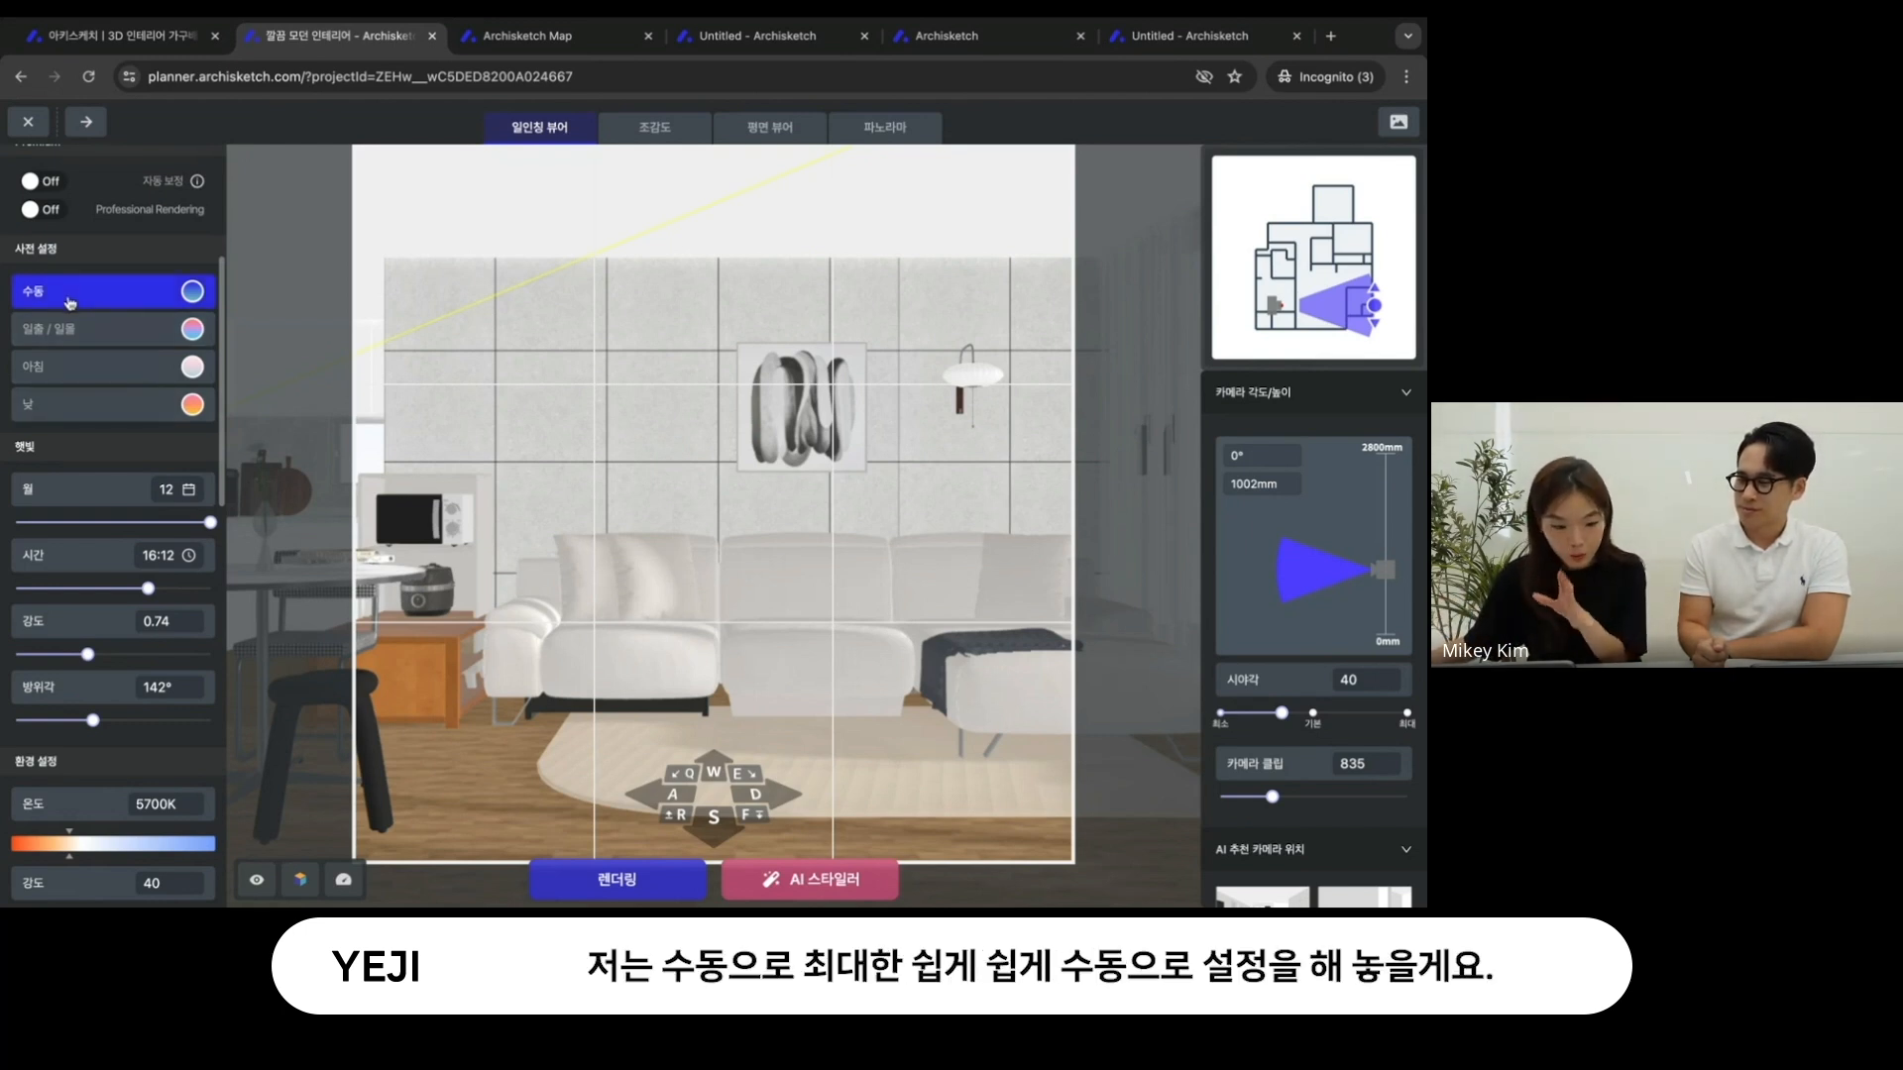
- Raise the sunlight's 강도 to 0.82
{"action": "scroll", "coordinate": [87, 506], "scroll_direction": "down", "scroll_amount": 2}
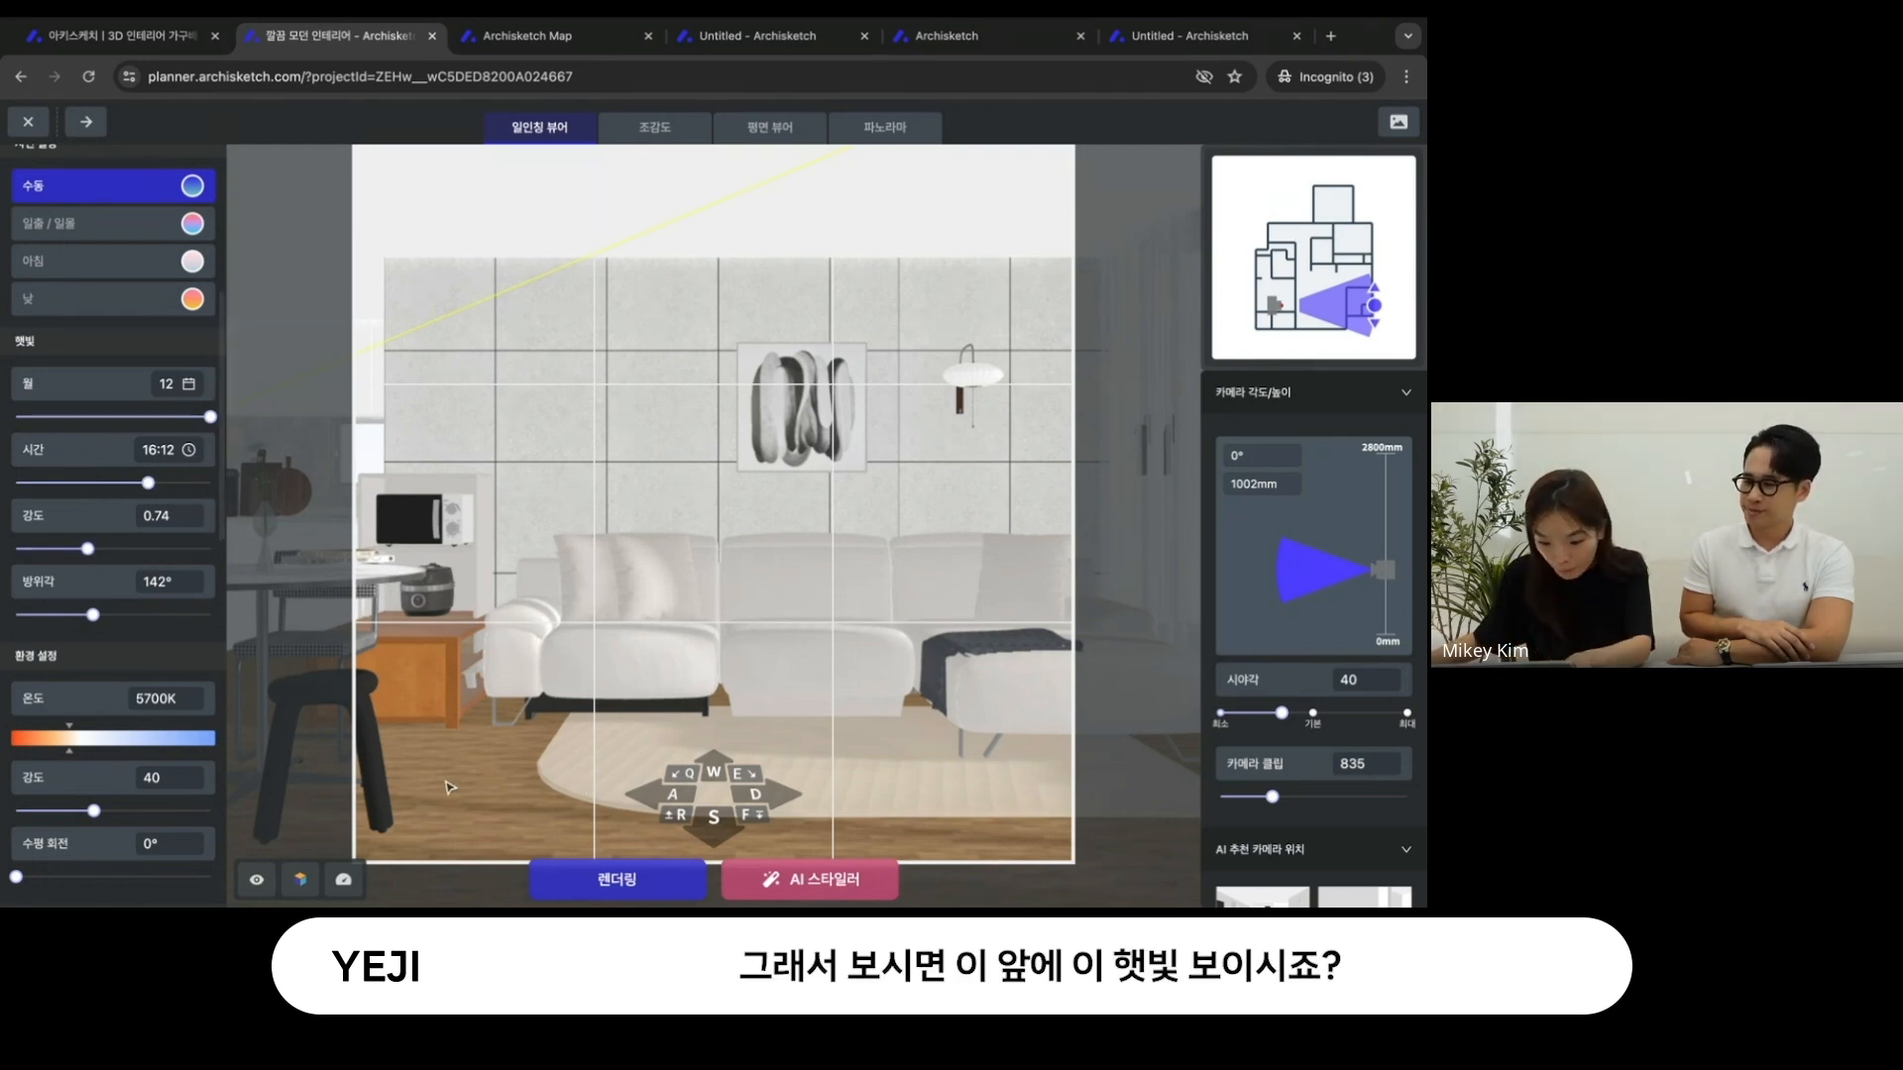
{"action": "mouse_move", "coordinate": [88, 548]}
{"action": "left_mouse_down"}
{"action": "mouse_move", "coordinate": [182, 553]}
{"action": "mouse_move", "coordinate": [102, 555]}
{"action": "left_mouse_up"}
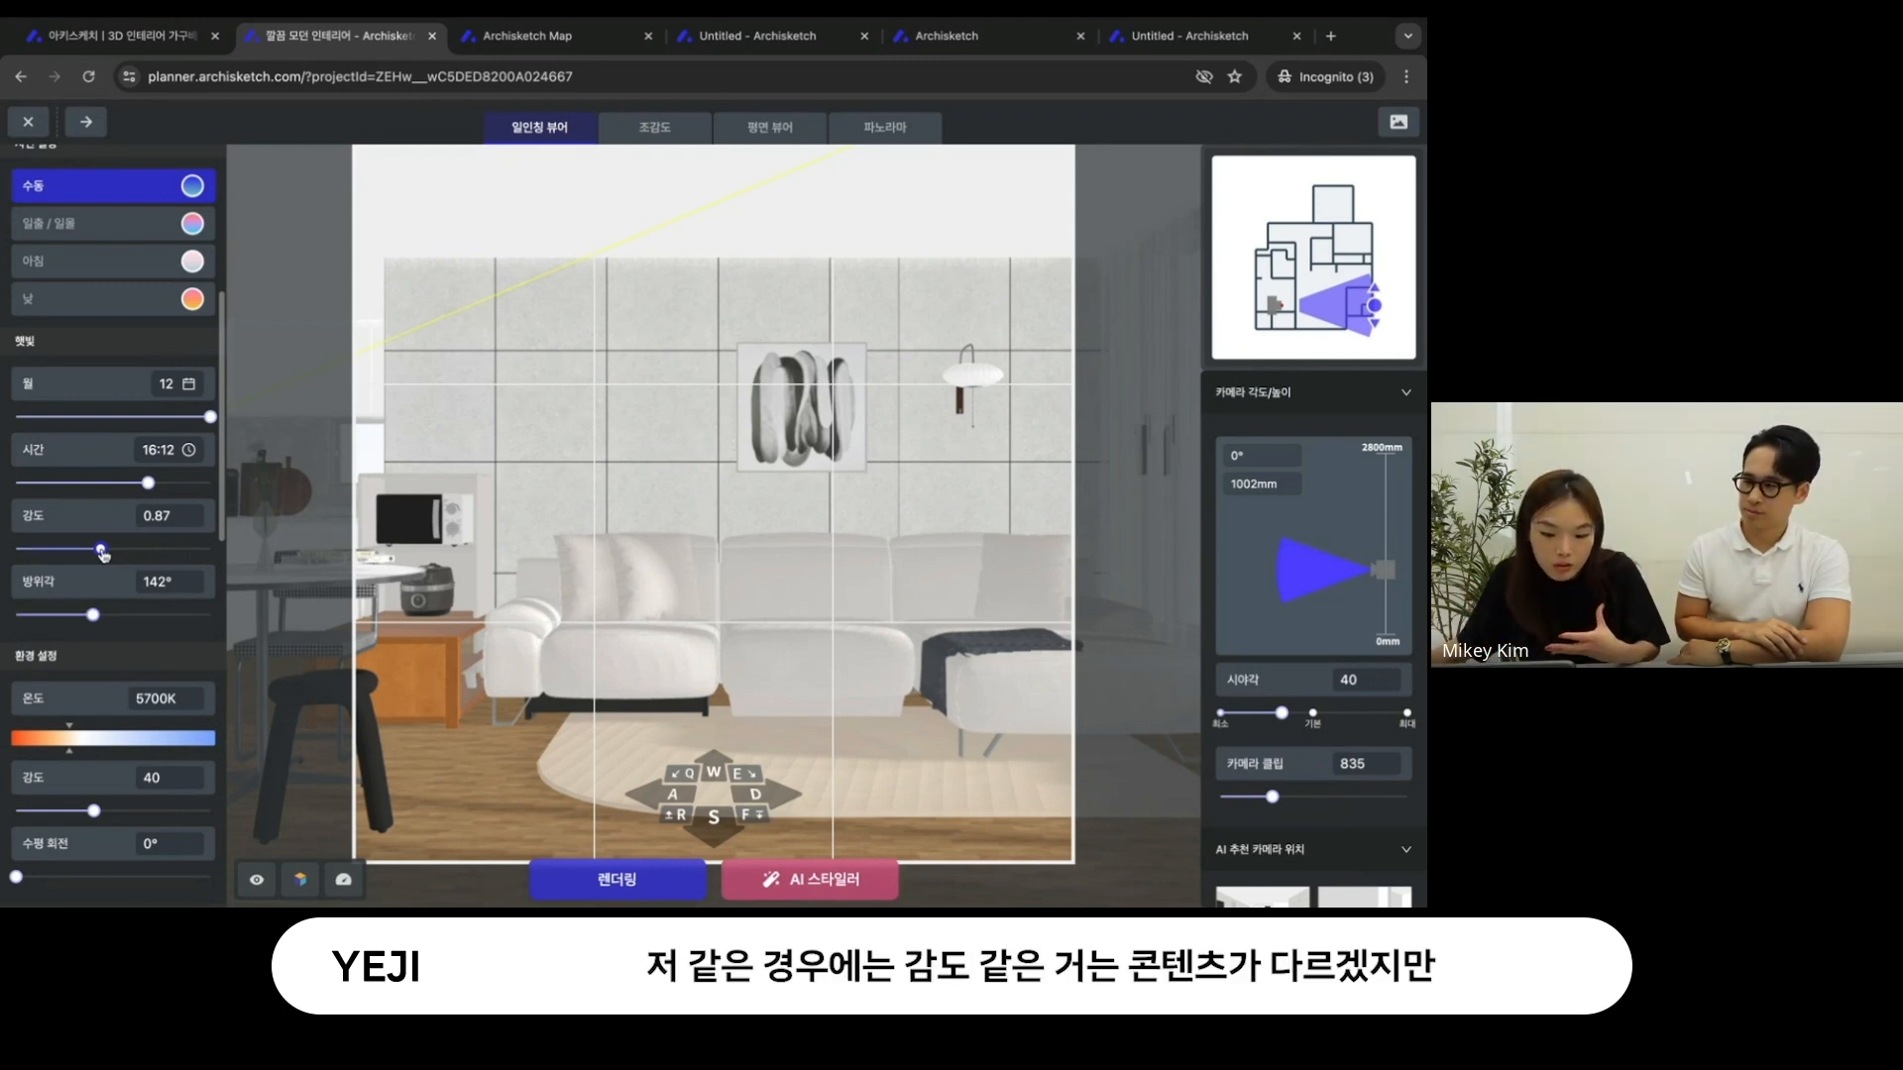
{"action": "left_click_drag", "start_coordinate": [101, 553], "coordinate": [101, 553]}
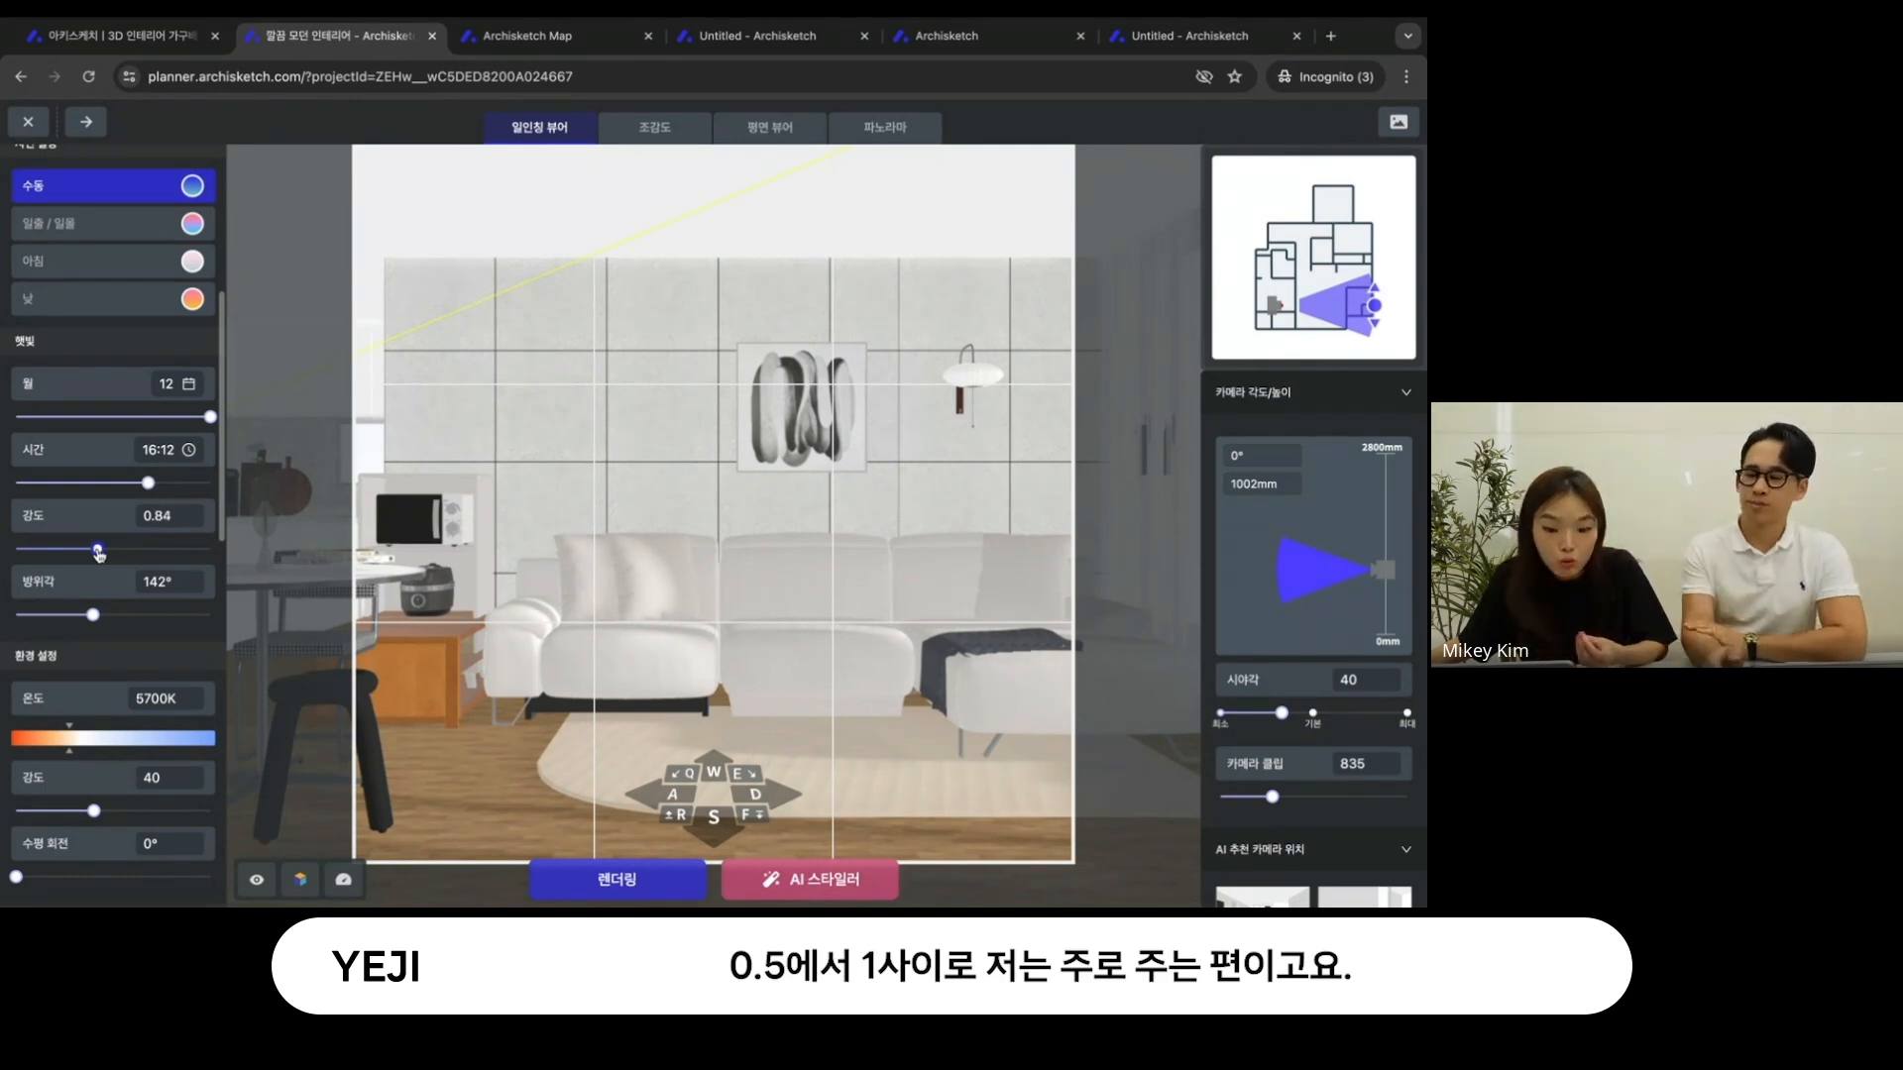
{"action": "left_click_drag", "start_coordinate": [101, 553], "coordinate": [96, 551]}
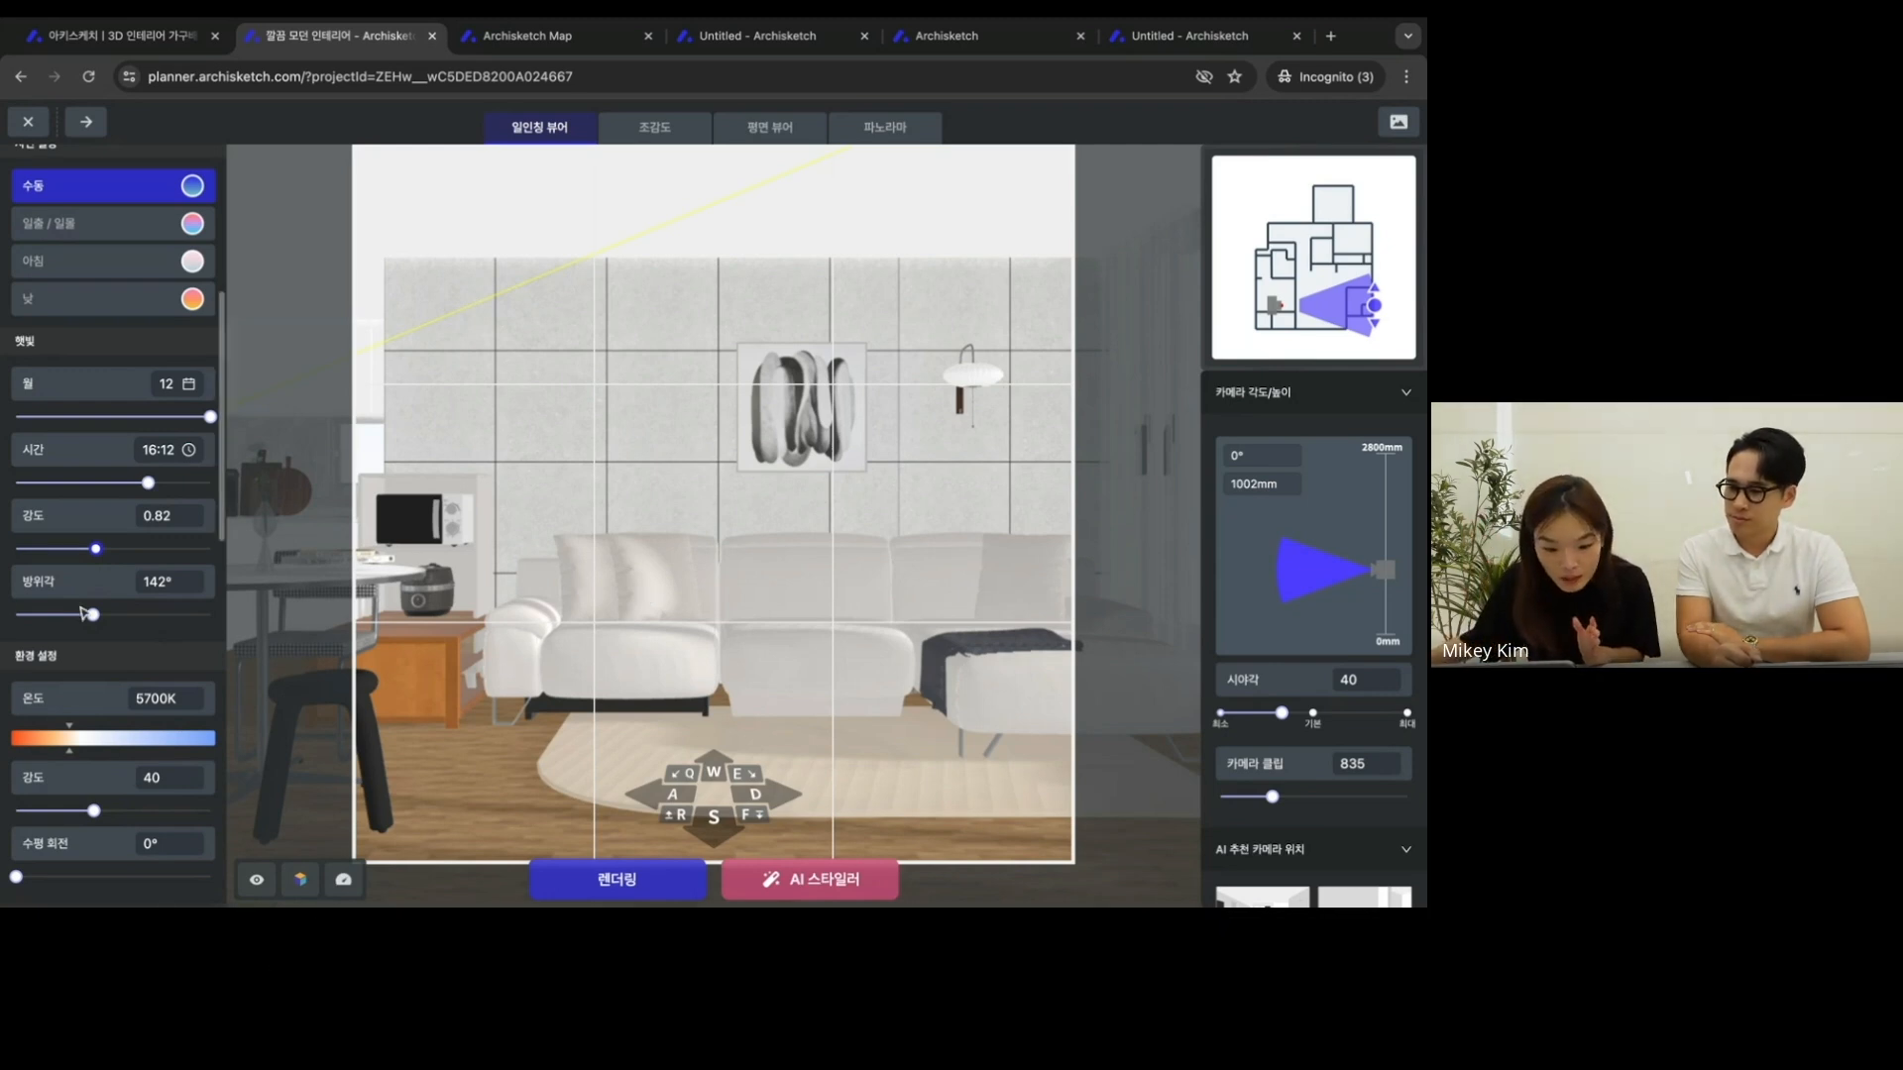
- Turn the sunlight's 방위각 to 154° and set its date and time to month 11, 16:34
{"action": "left_click_drag", "start_coordinate": [92, 614], "coordinate": [102, 617]}
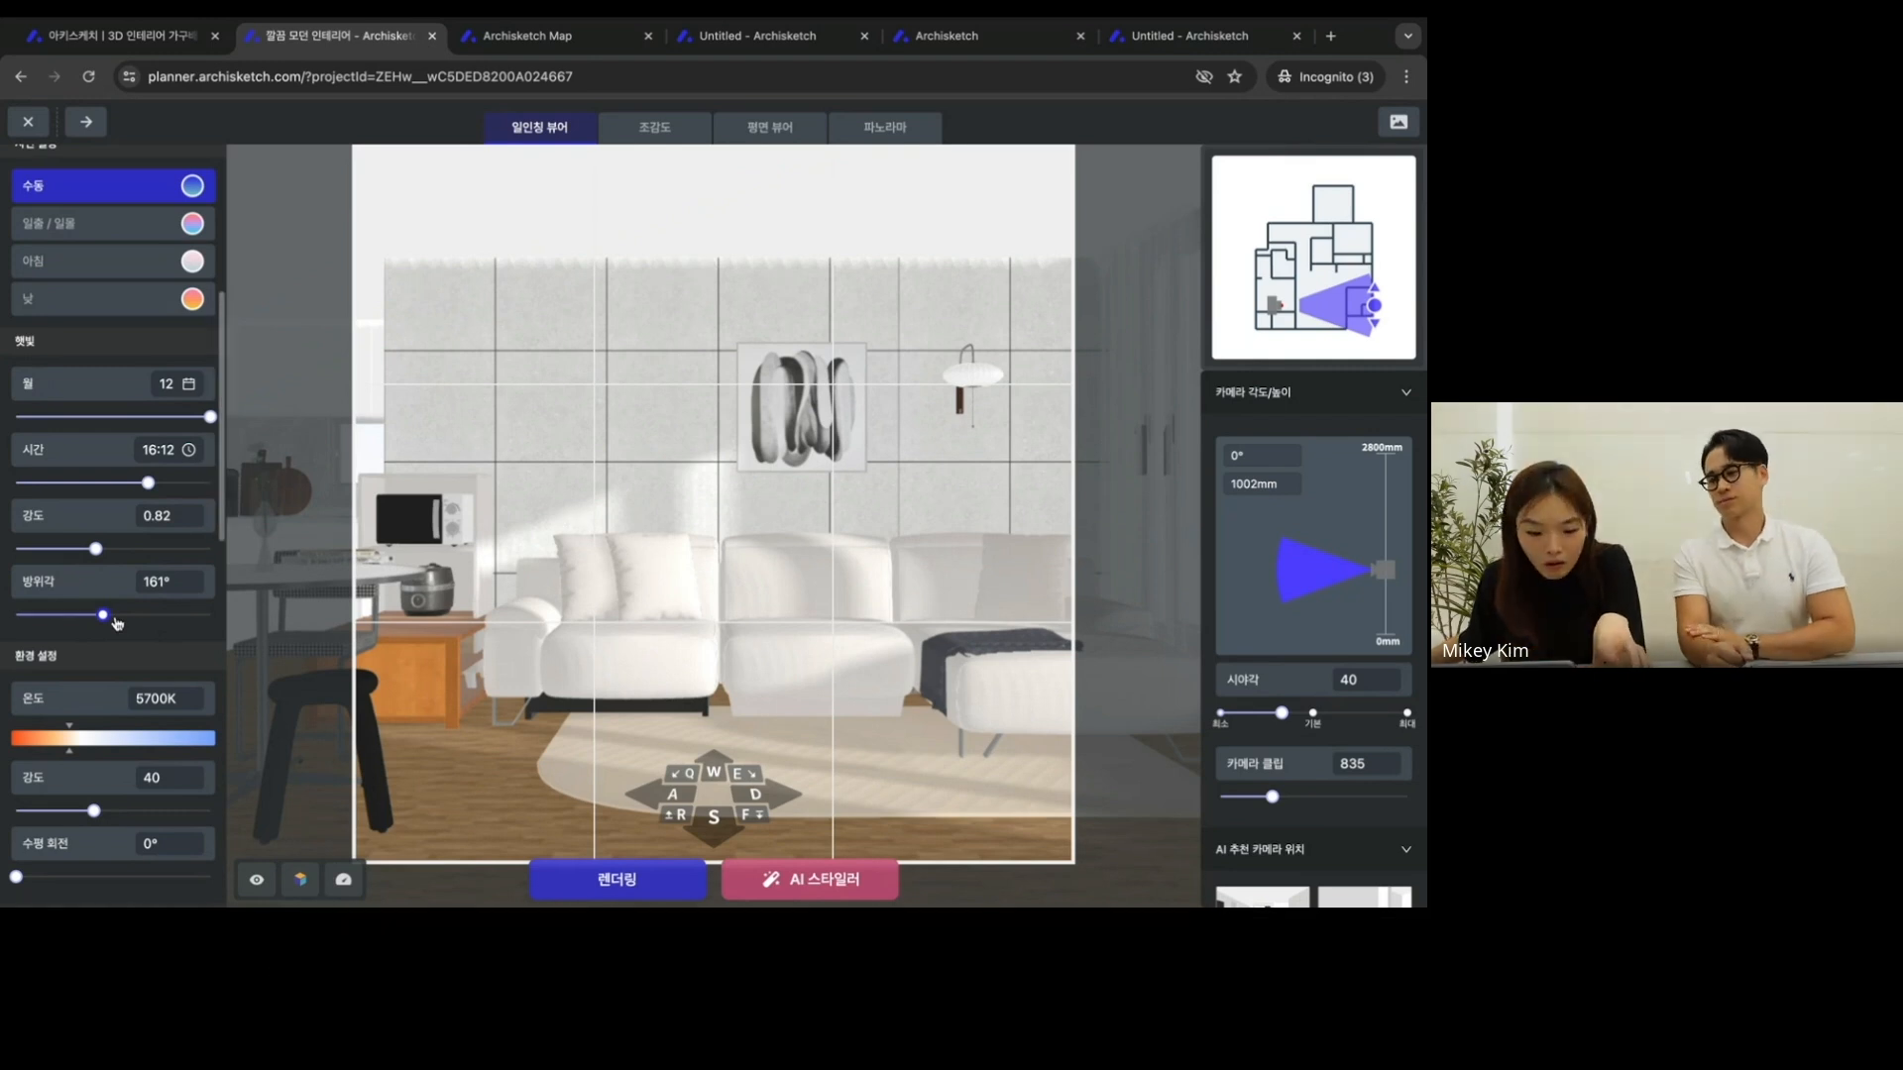
{"action": "mouse_move", "coordinate": [102, 615]}
{"action": "left_mouse_down"}
{"action": "mouse_move", "coordinate": [62, 616]}
{"action": "mouse_move", "coordinate": [115, 617]}
{"action": "left_mouse_up"}
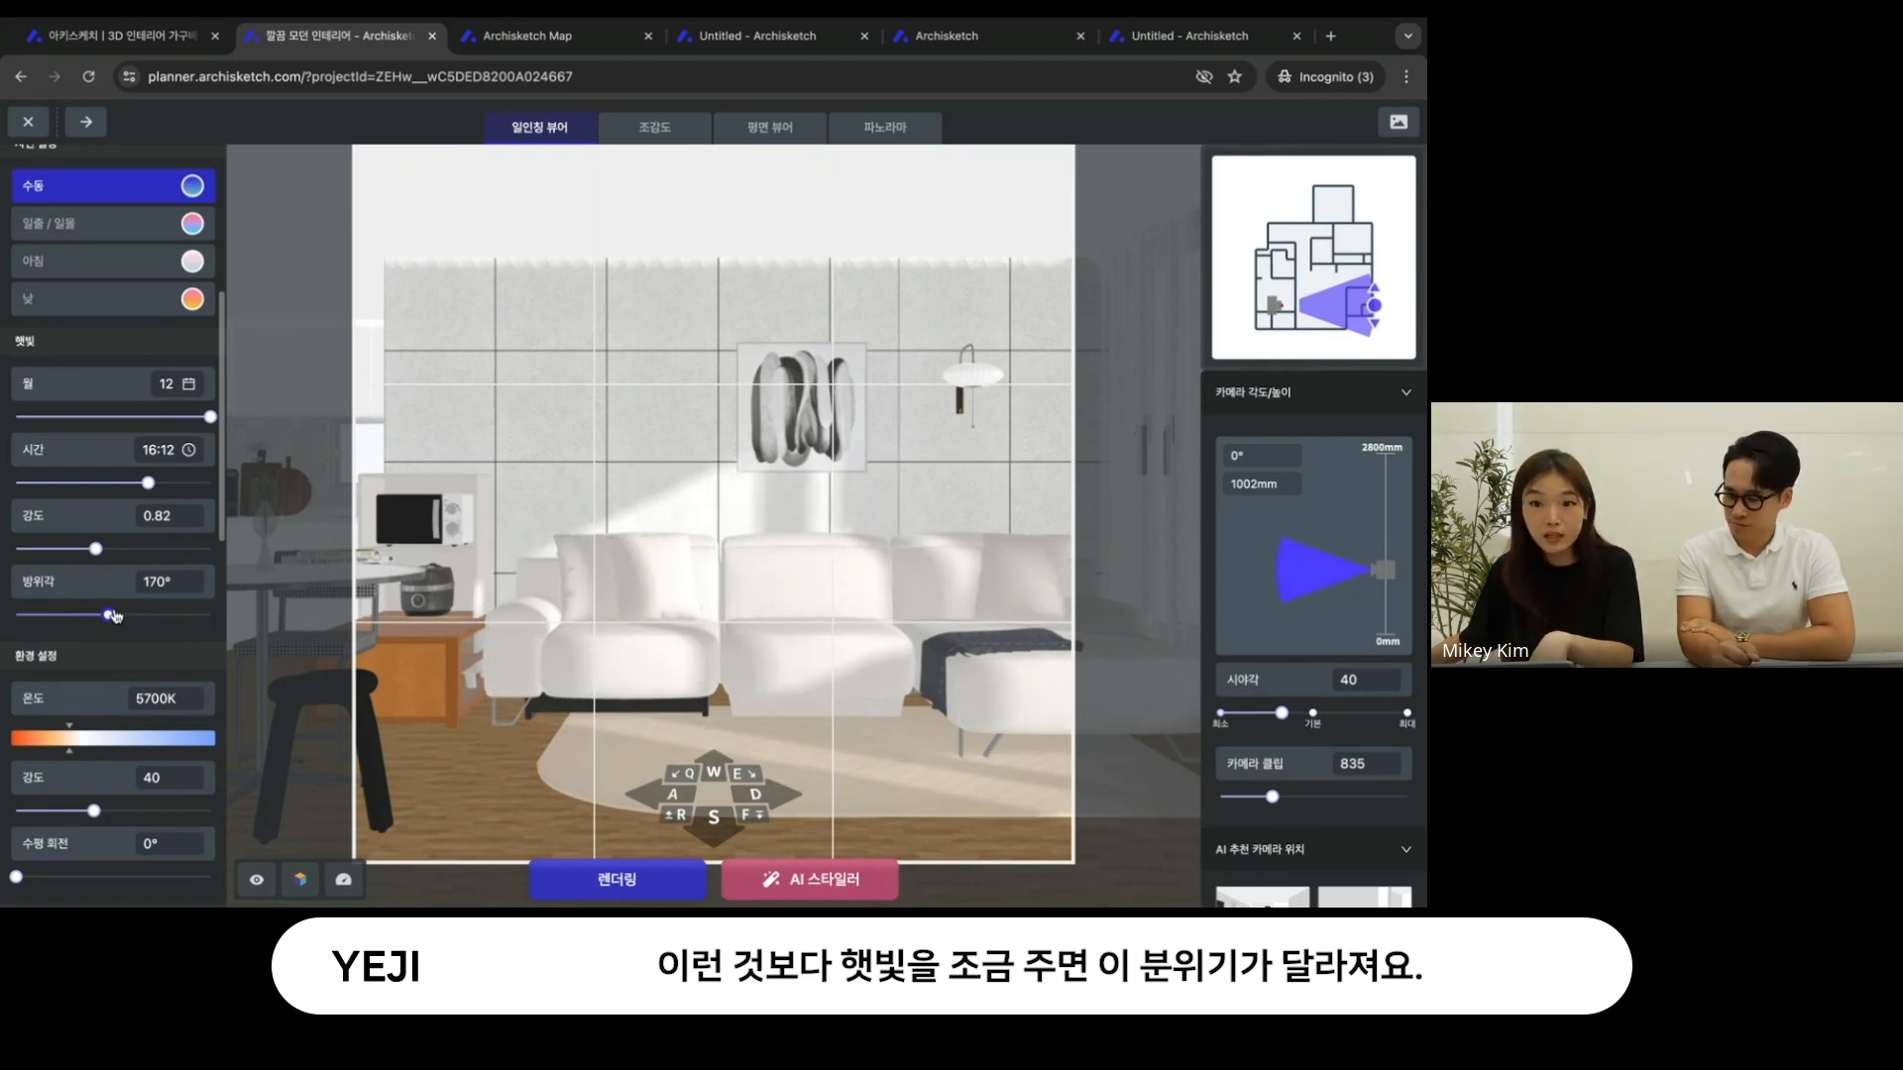
{"action": "left_click_drag", "start_coordinate": [116, 616], "coordinate": [107, 618]}
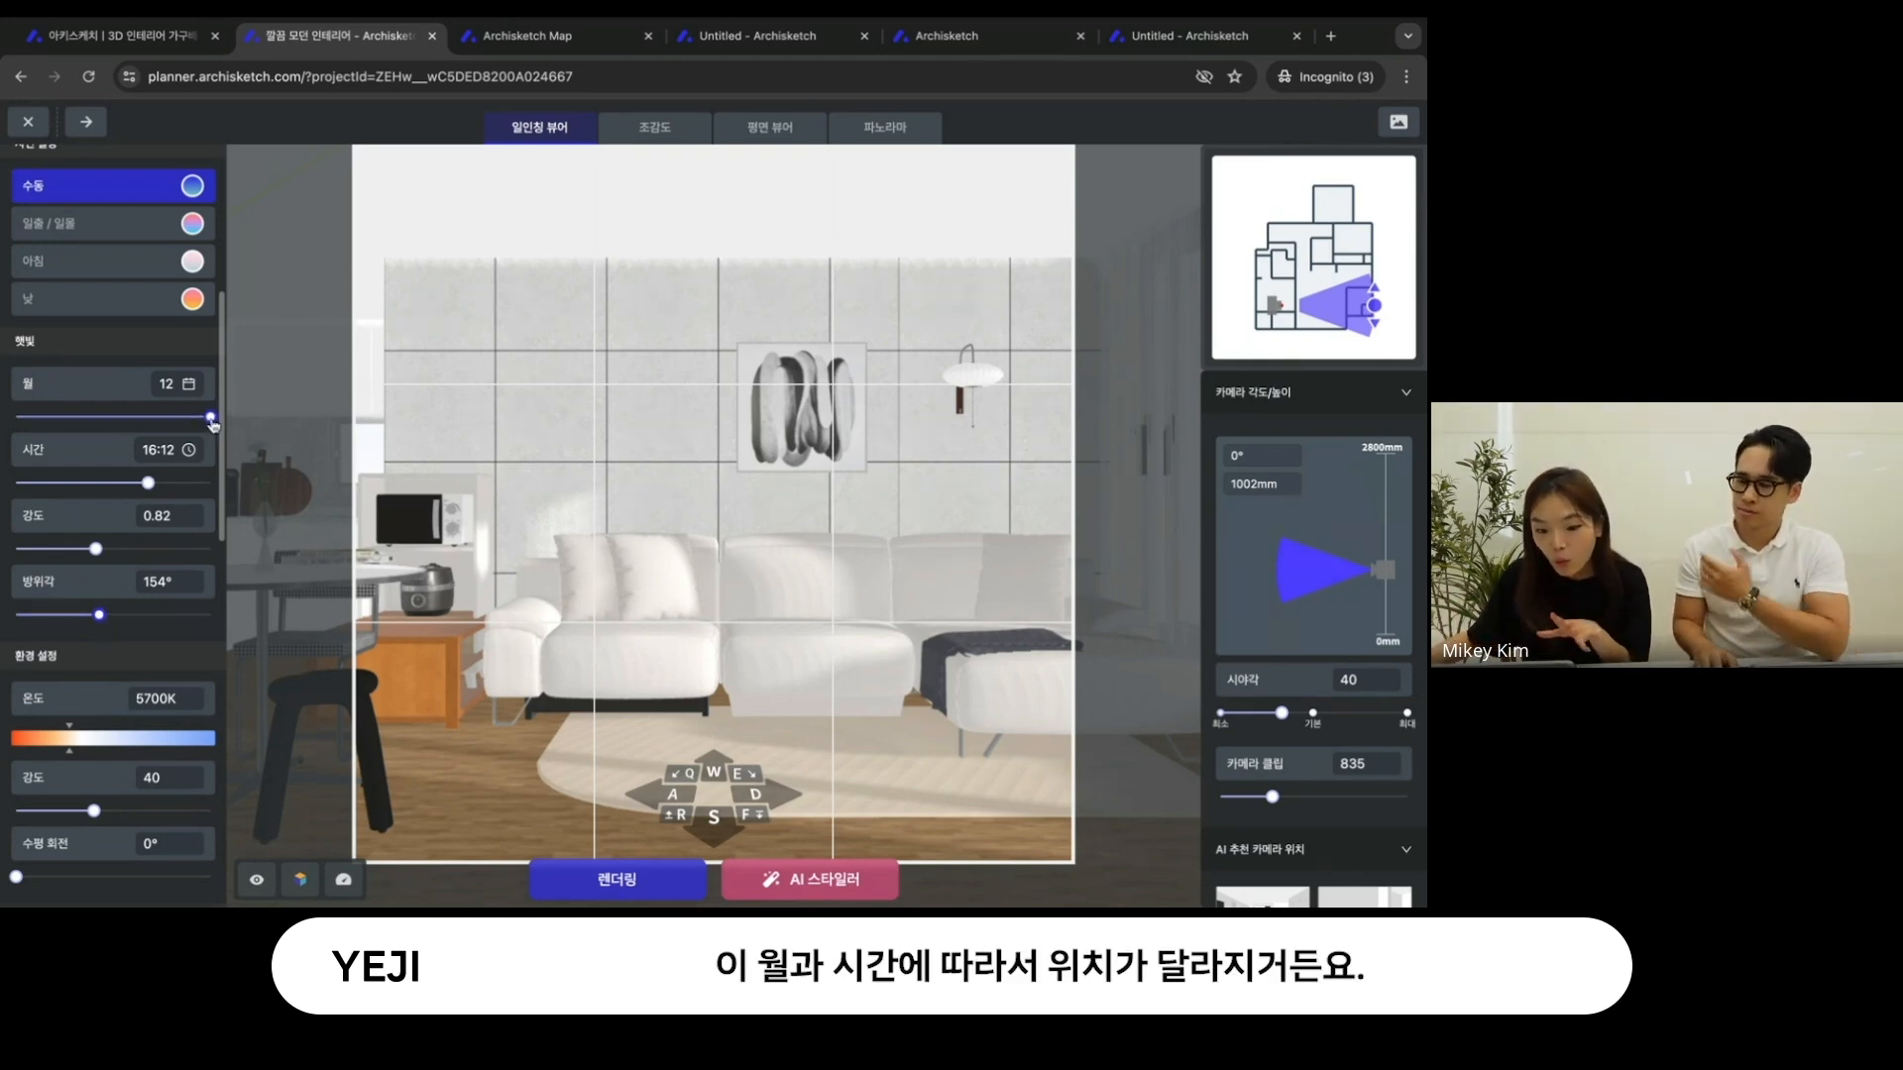
{"action": "left_click_drag", "start_coordinate": [210, 417], "coordinate": [198, 418]}
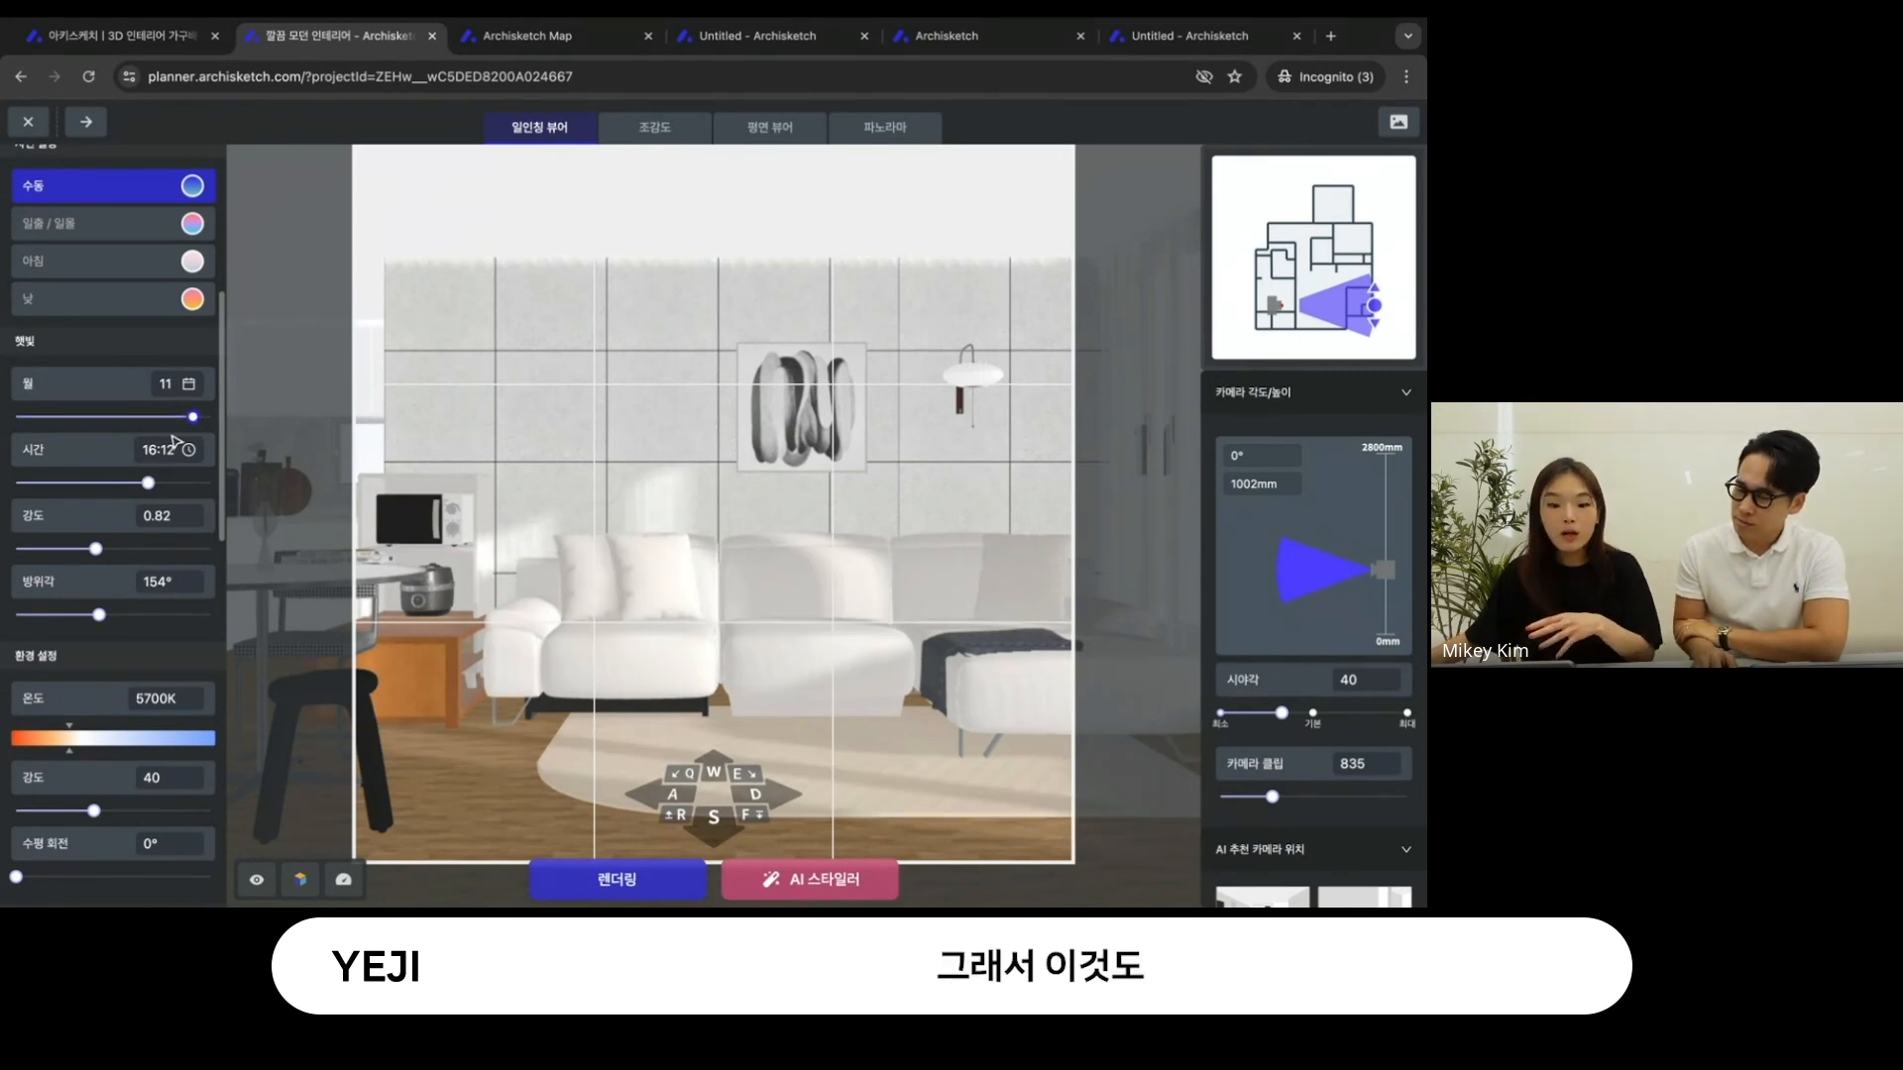
{"action": "left_click_drag", "start_coordinate": [148, 484], "coordinate": [153, 483]}
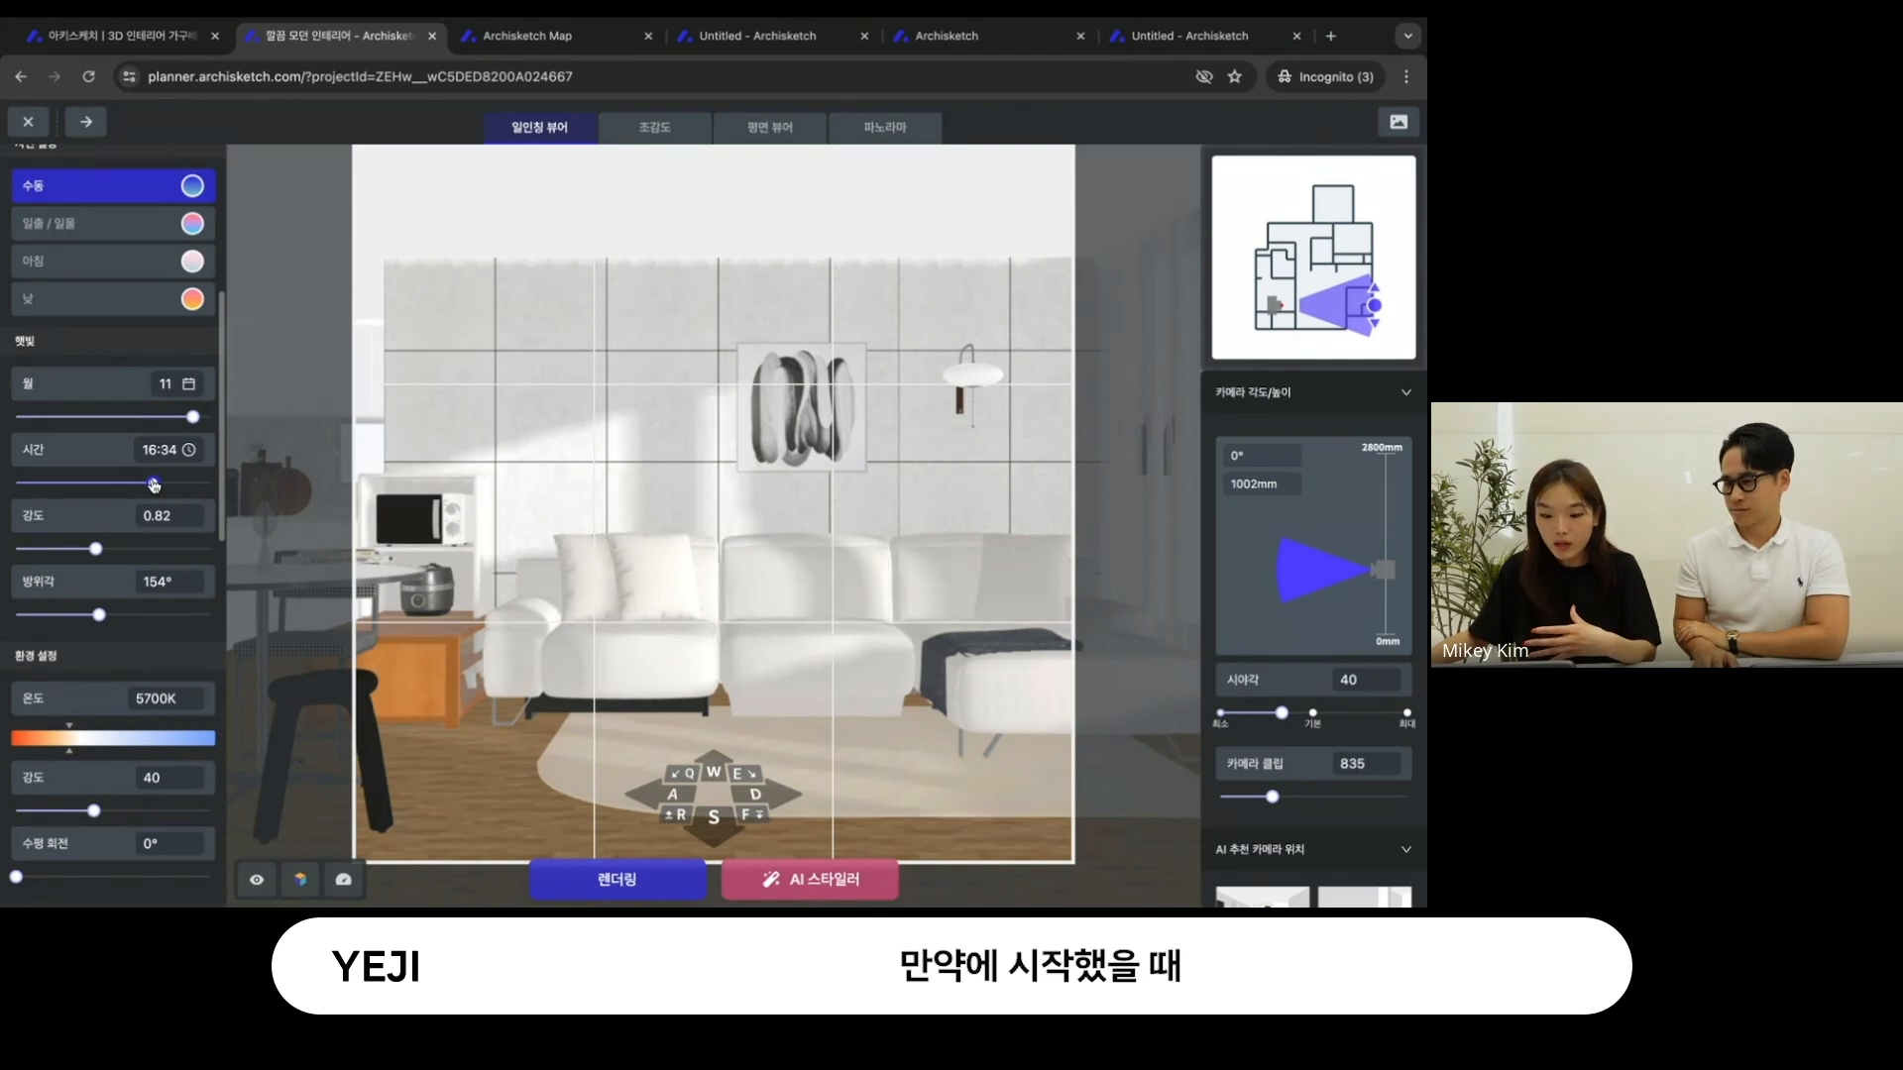
- Swing the sunlight's 방위각 down to 39° and back up, settling on 153° with the month kept at 11
{"action": "left_click_drag", "start_coordinate": [98, 614], "coordinate": [15, 614]}
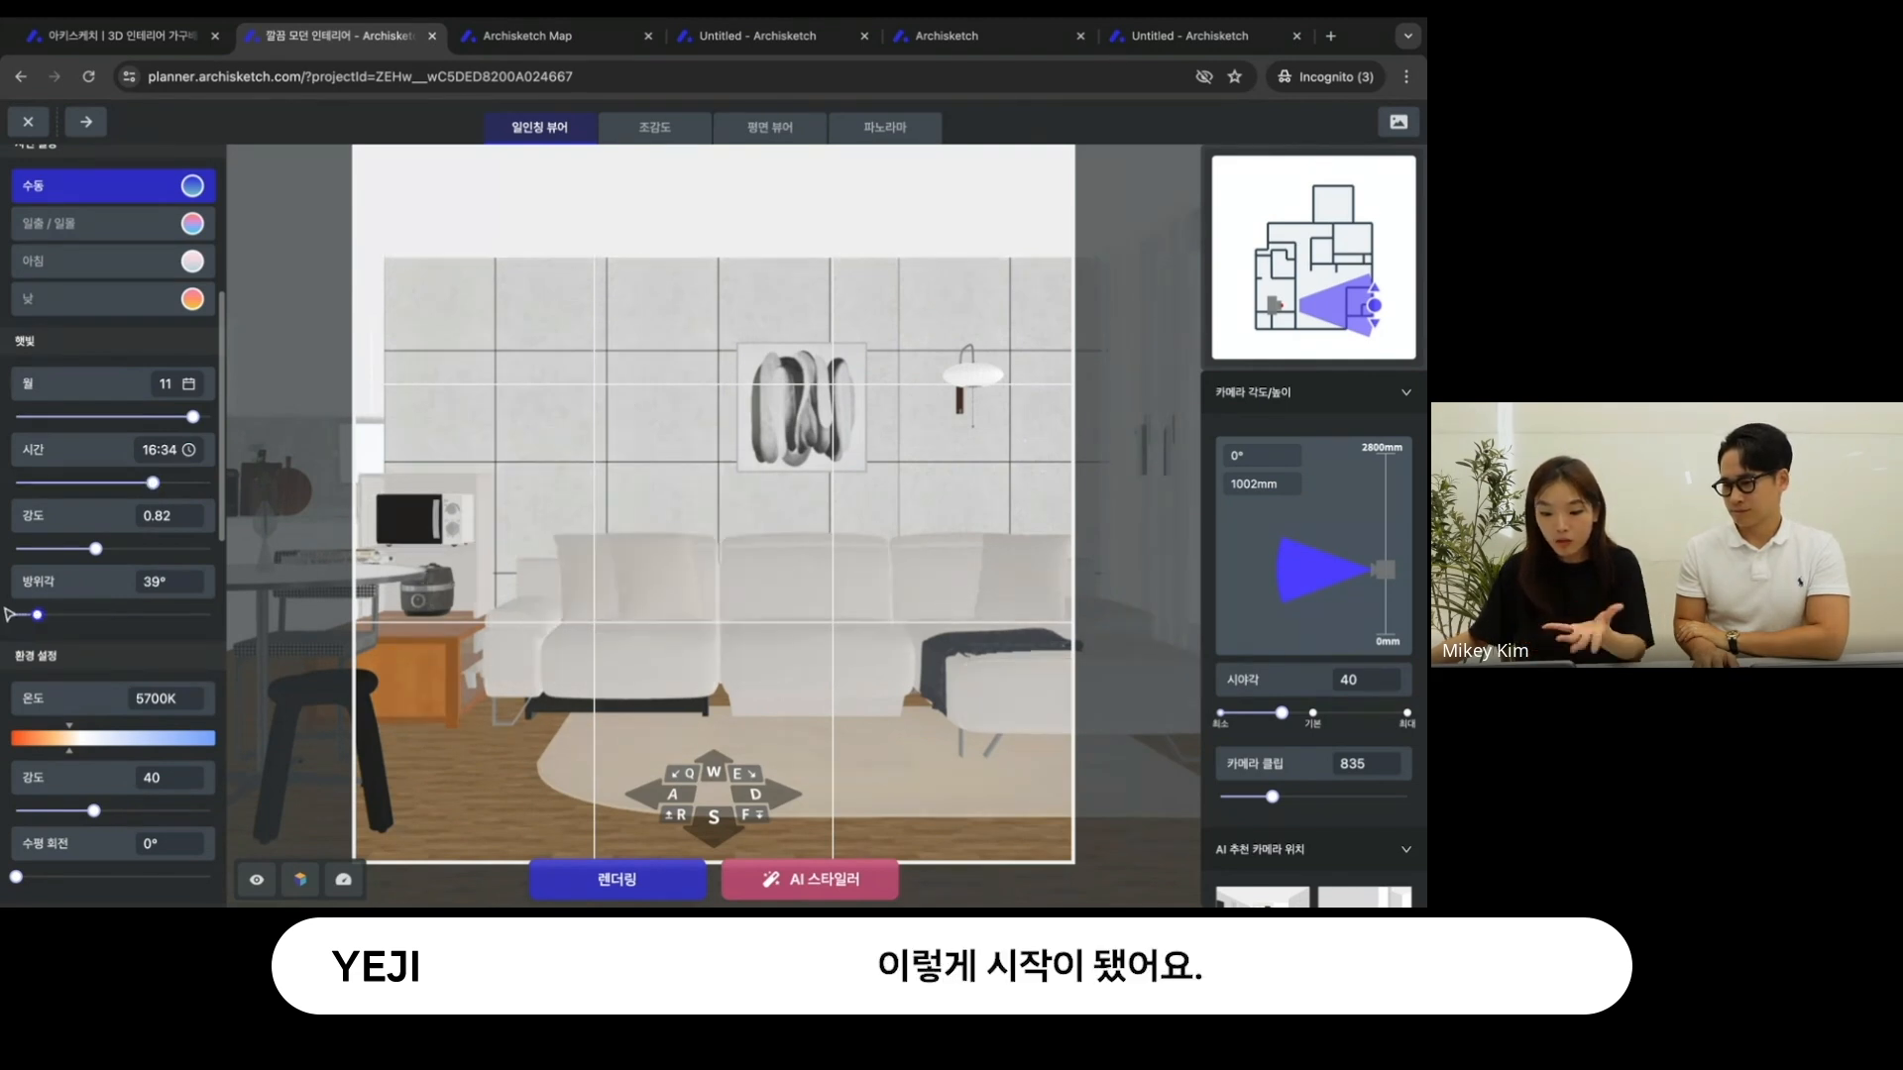
{"action": "left_click_drag", "start_coordinate": [32, 616], "coordinate": [105, 616]}
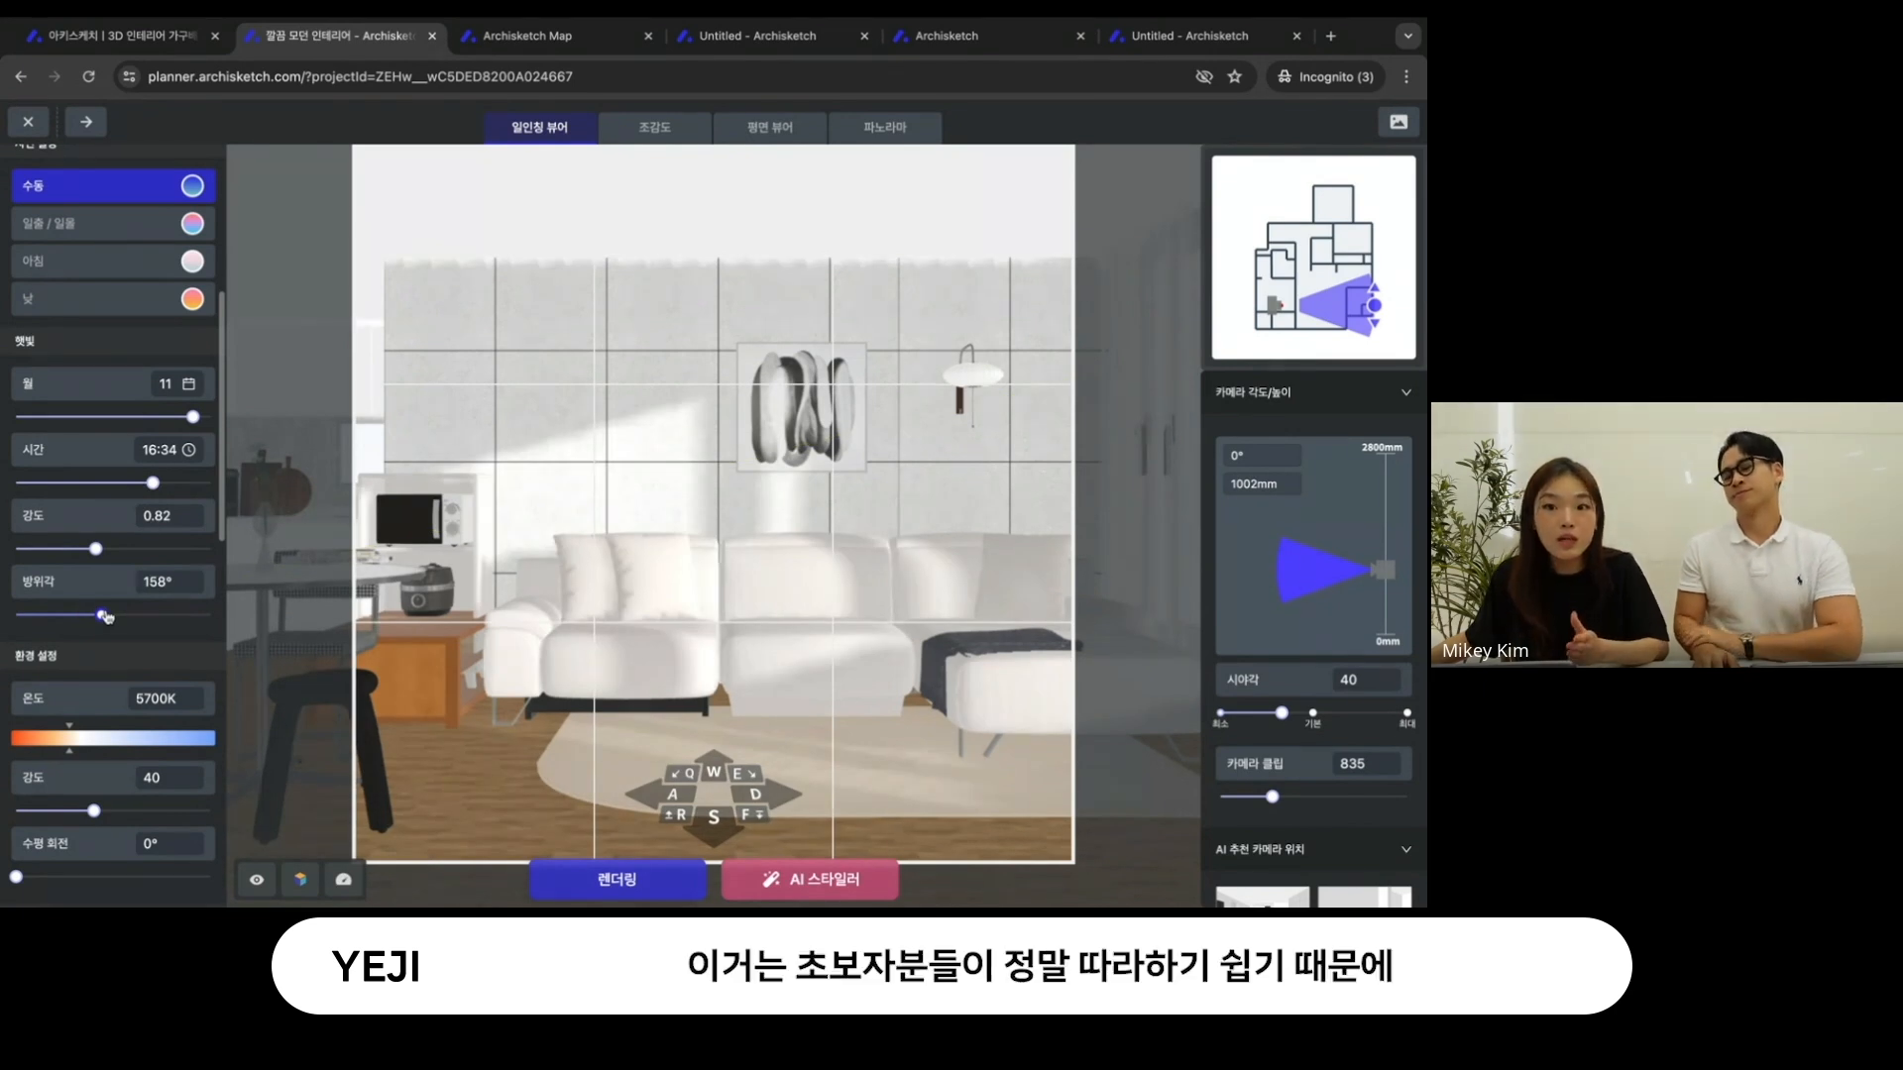
{"action": "left_click_drag", "start_coordinate": [106, 617], "coordinate": [99, 616]}
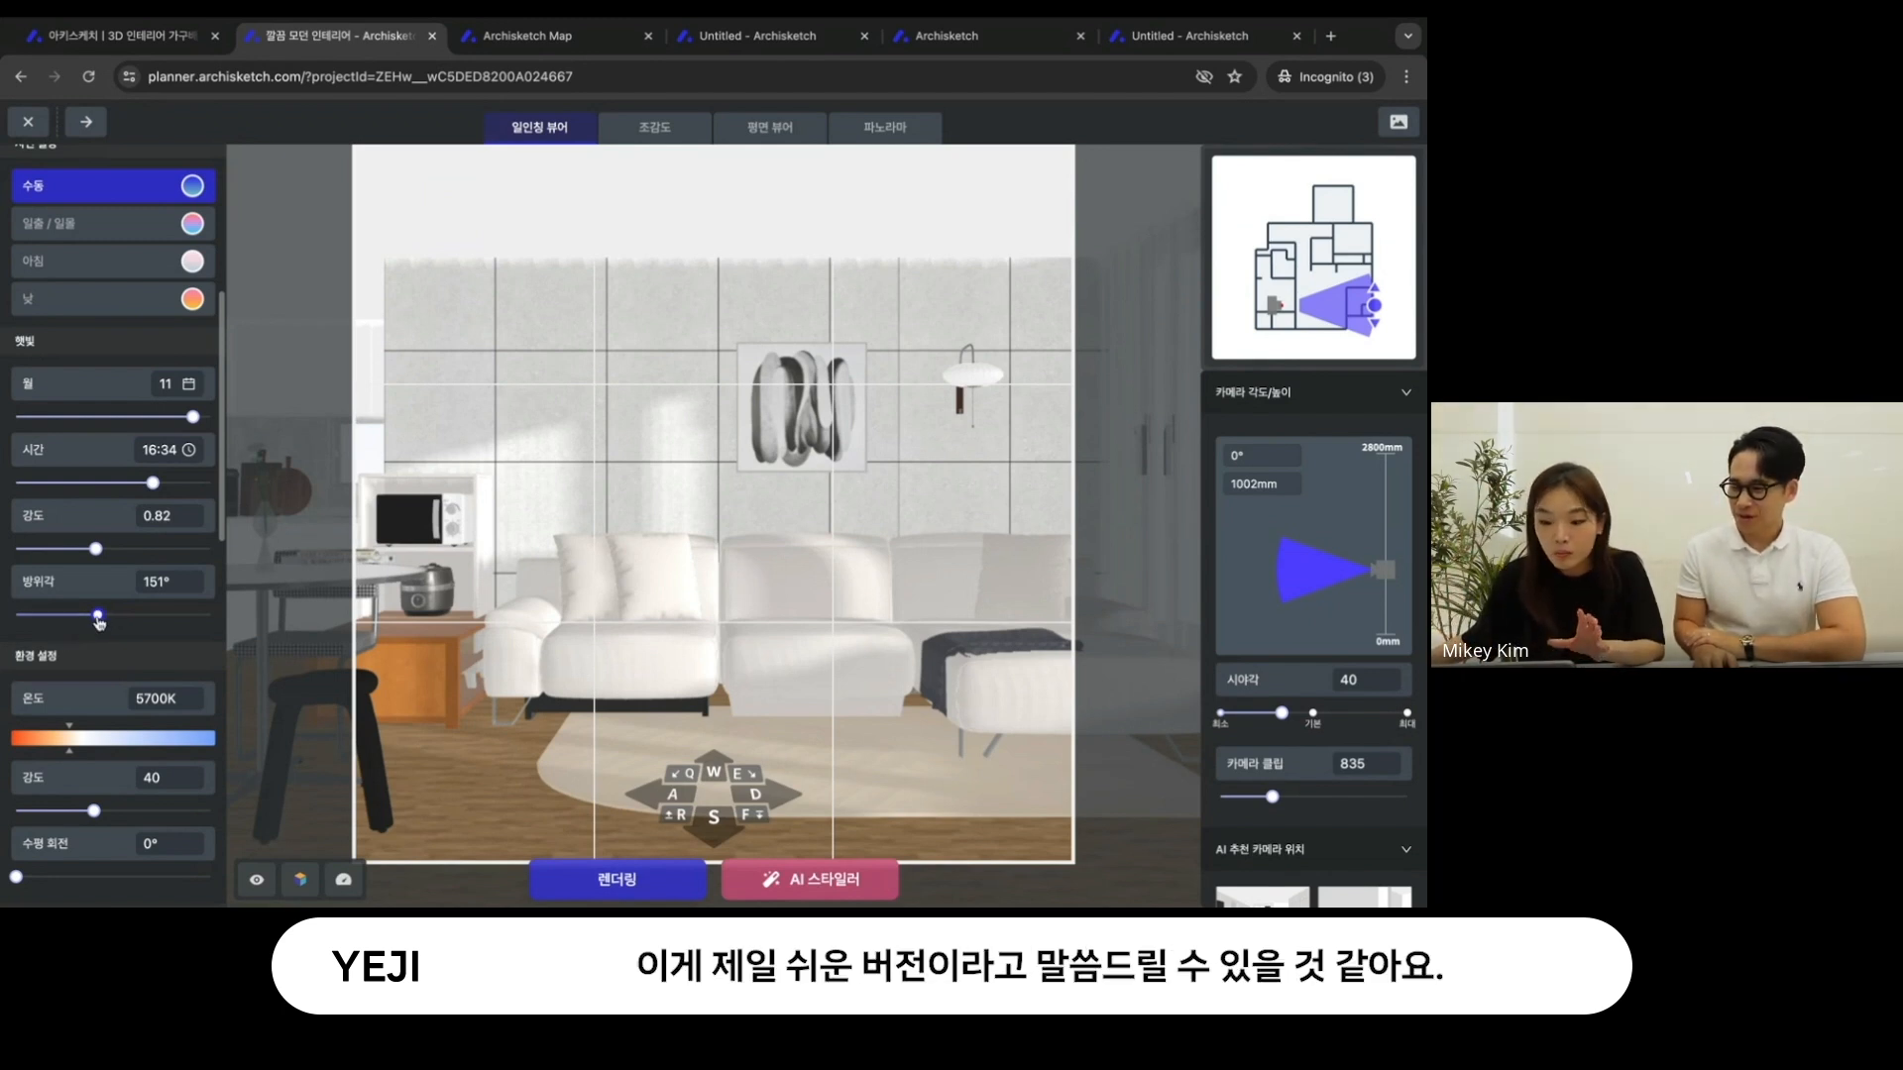
{"action": "left_click_drag", "start_coordinate": [98, 616], "coordinate": [101, 618]}
{"action": "left_click_drag", "start_coordinate": [192, 418], "coordinate": [192, 423]}
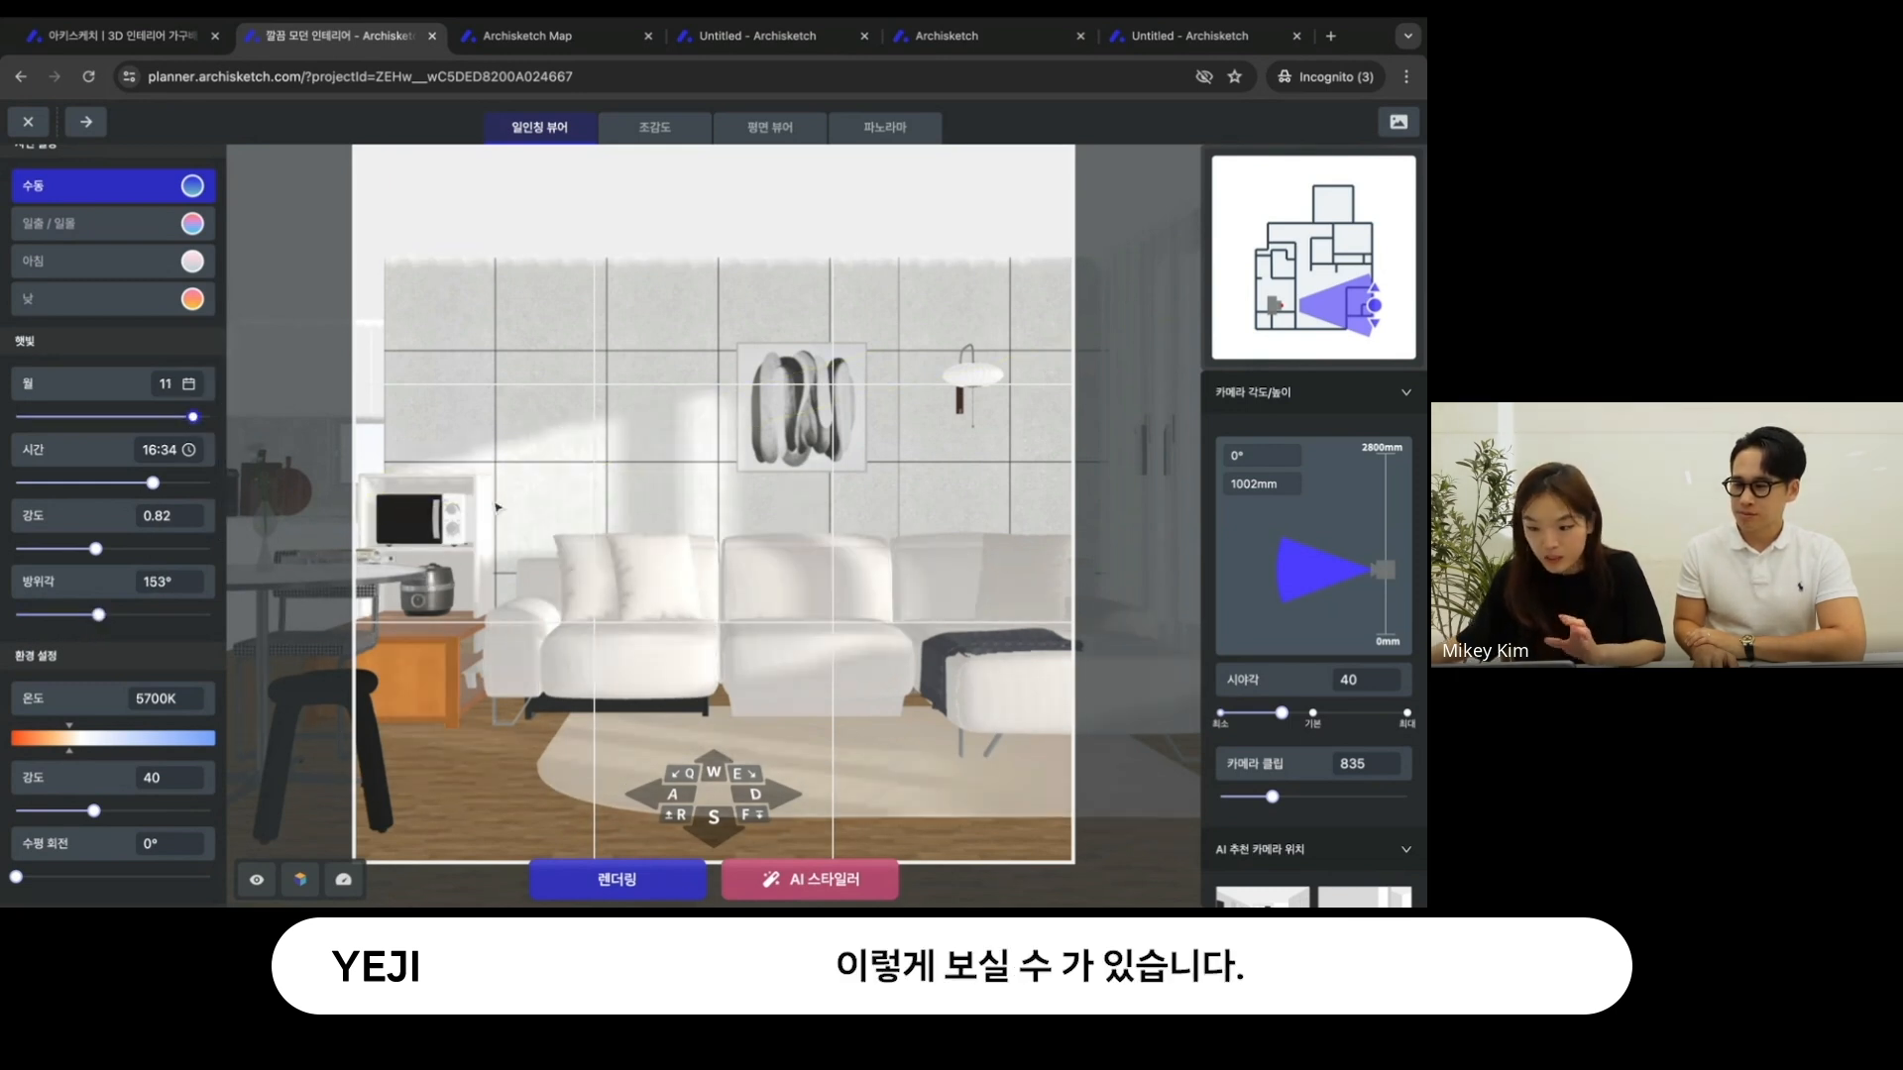
- Warm the environment's color 온도 to 4376K
{"action": "scroll", "coordinate": [129, 763], "scroll_direction": "down", "scroll_amount": 2}
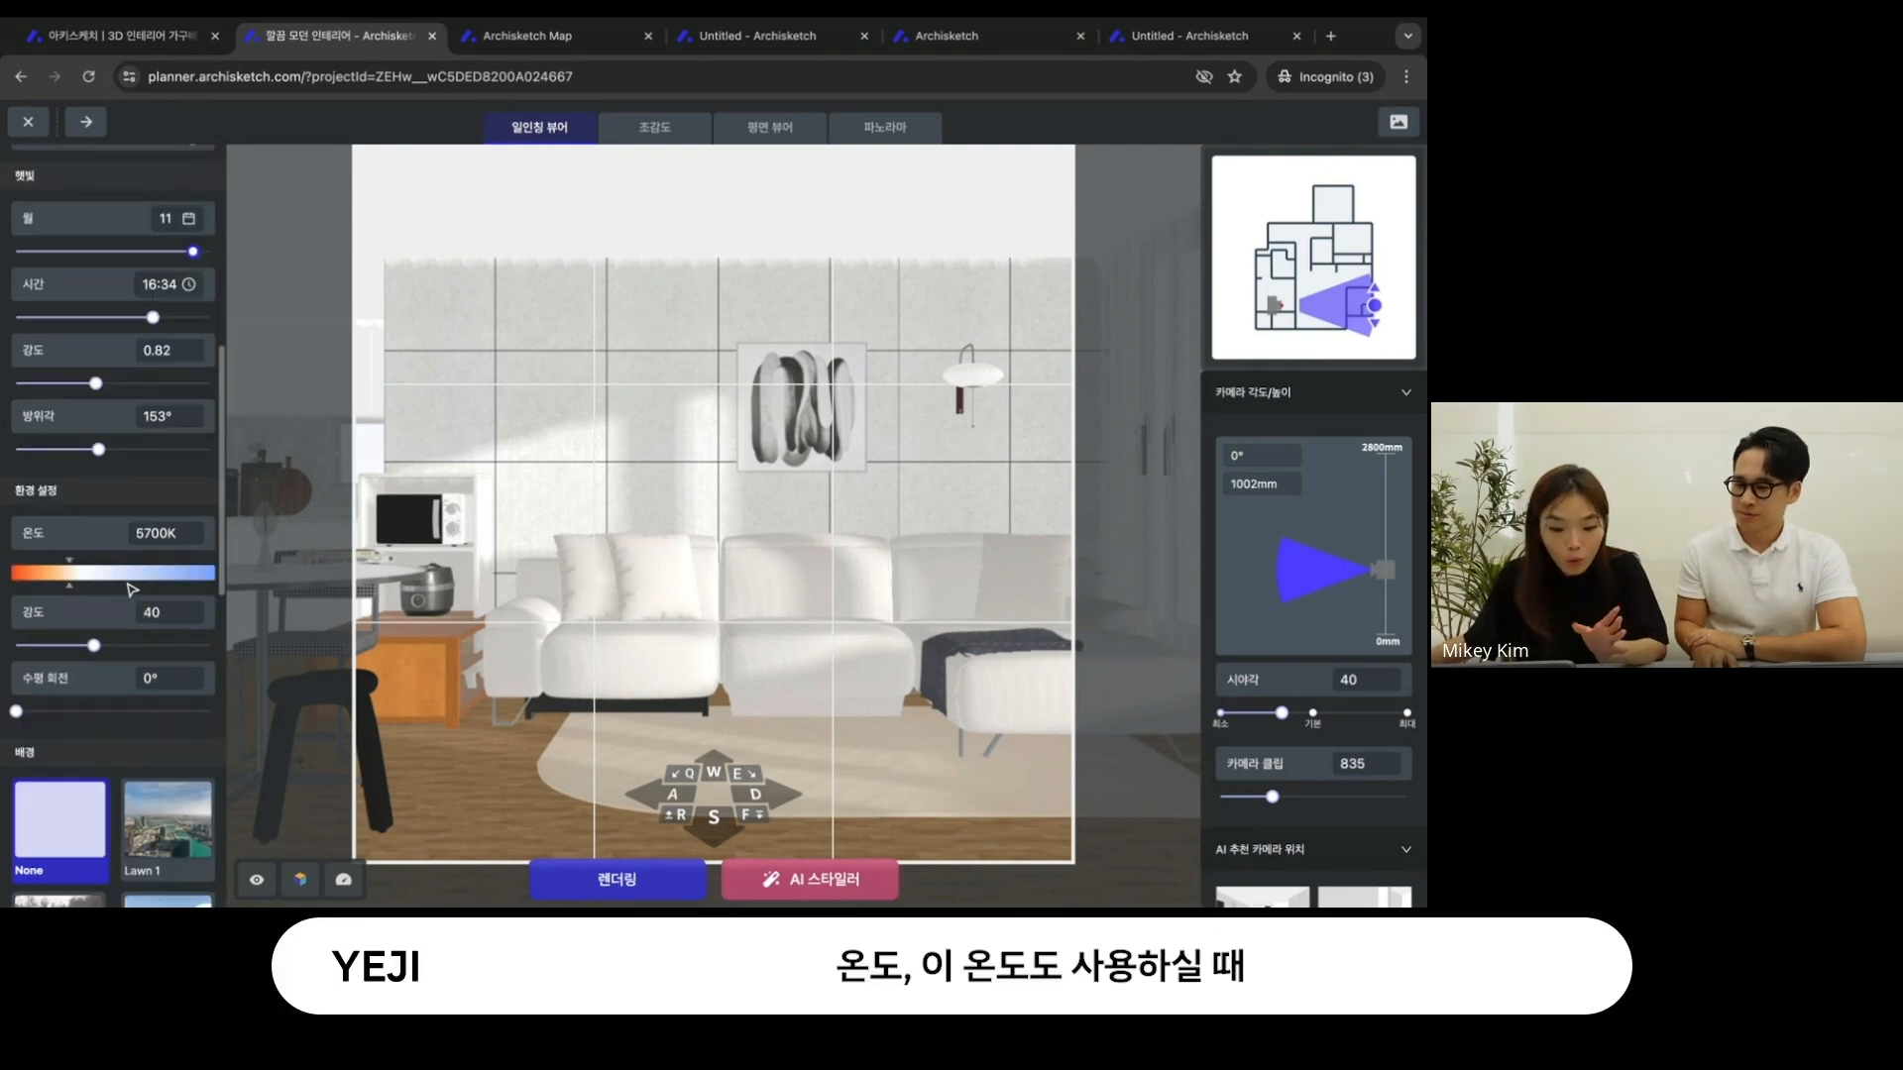
{"action": "mouse_move", "coordinate": [71, 569]}
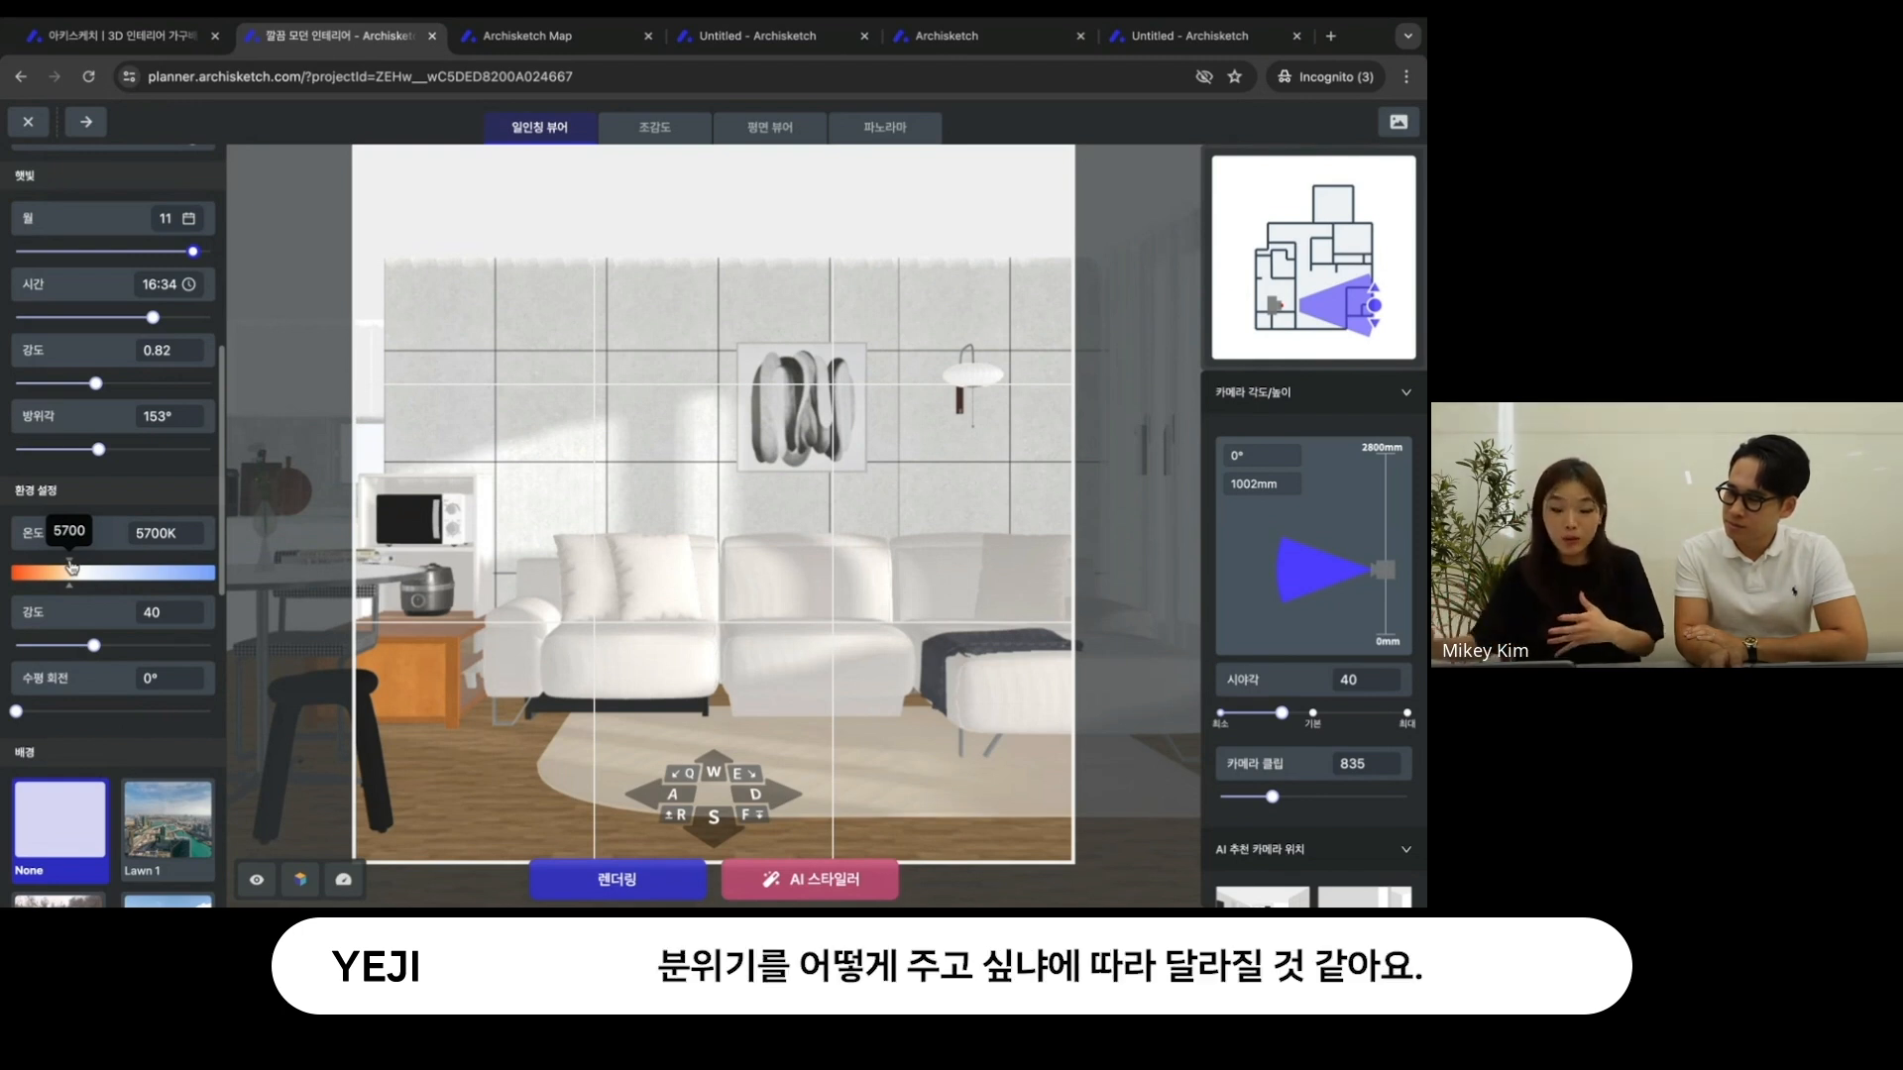
{"action": "left_click_drag", "start_coordinate": [71, 567], "coordinate": [48, 587]}
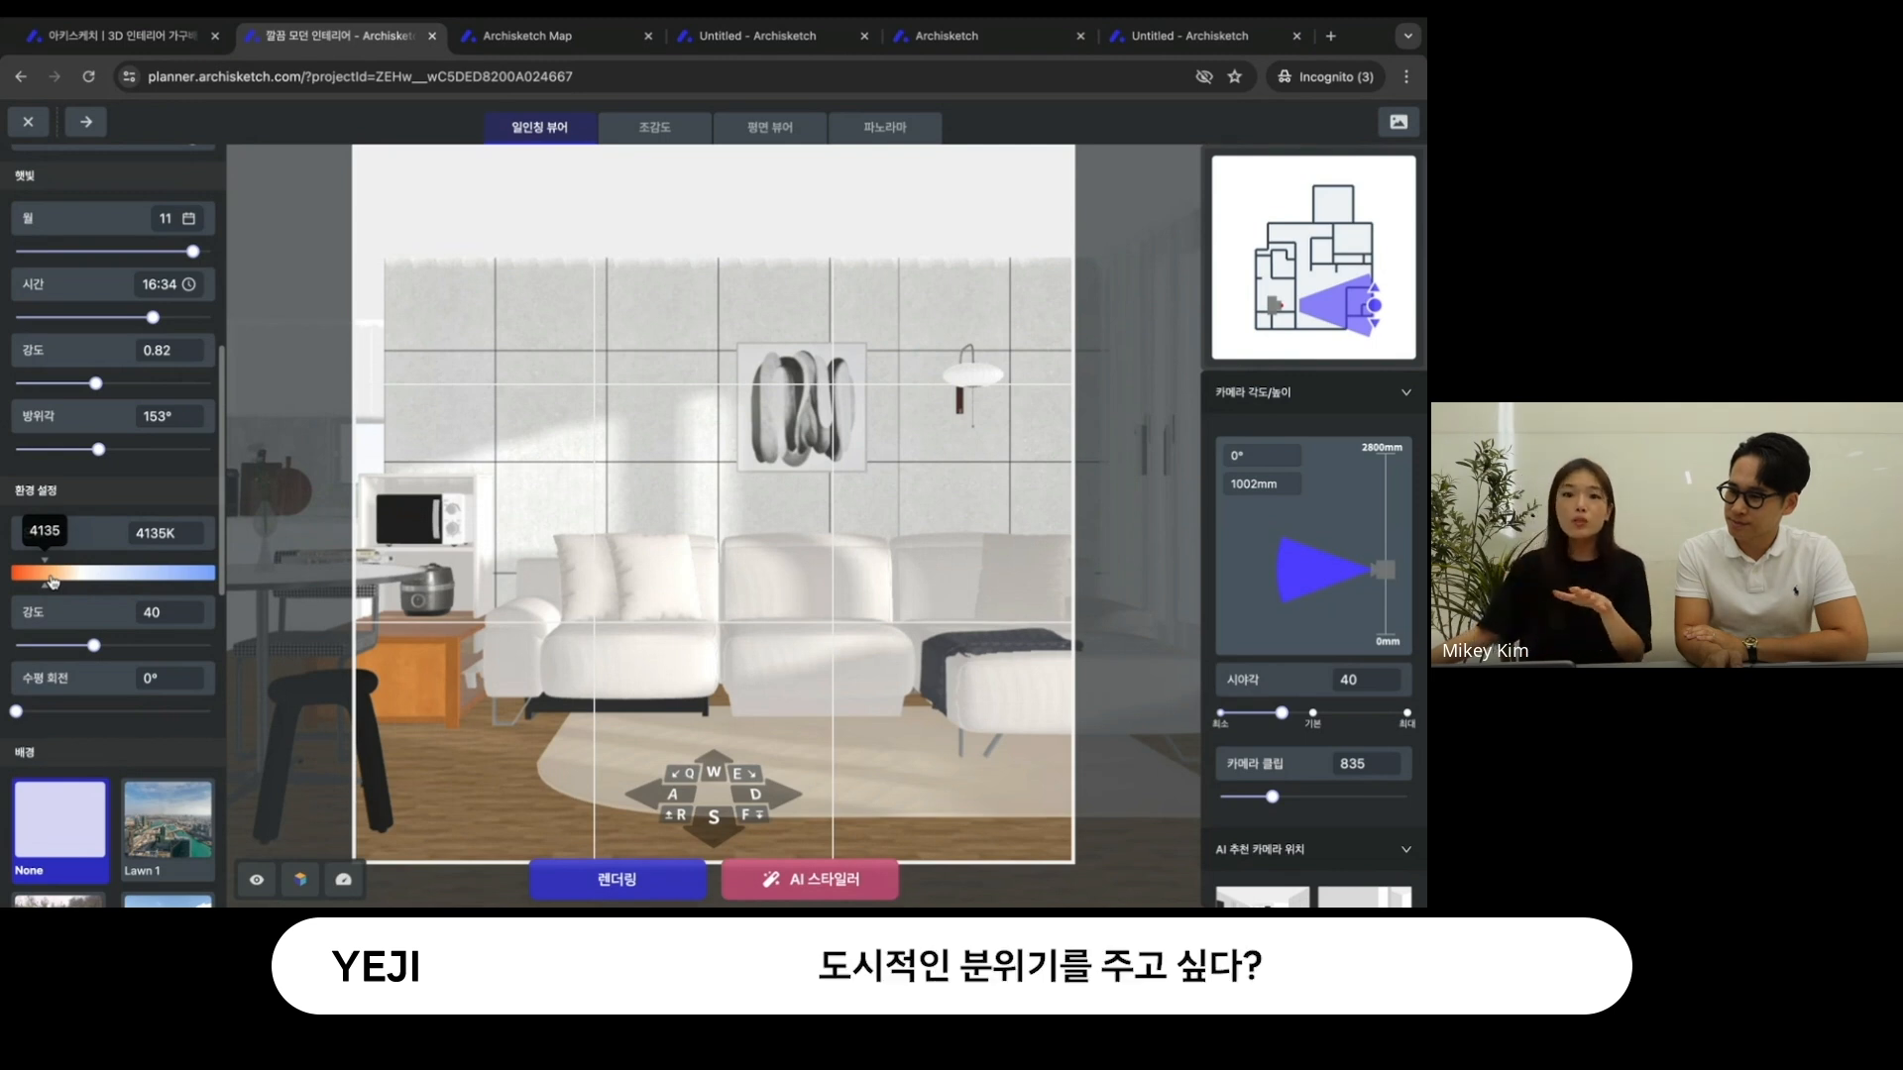
{"action": "mouse_move", "coordinate": [53, 581]}
{"action": "left_mouse_down"}
{"action": "mouse_move", "coordinate": [147, 565]}
{"action": "mouse_move", "coordinate": [44, 585]}
{"action": "left_mouse_up"}
- Turn the camera toward the living-room window and shift it sideways past the dark object blocking the view
{"action": "scroll", "coordinate": [102, 642], "scroll_direction": "down", "scroll_amount": 2}
{"action": "scroll", "coordinate": [102, 642], "scroll_direction": "down", "scroll_amount": 2}
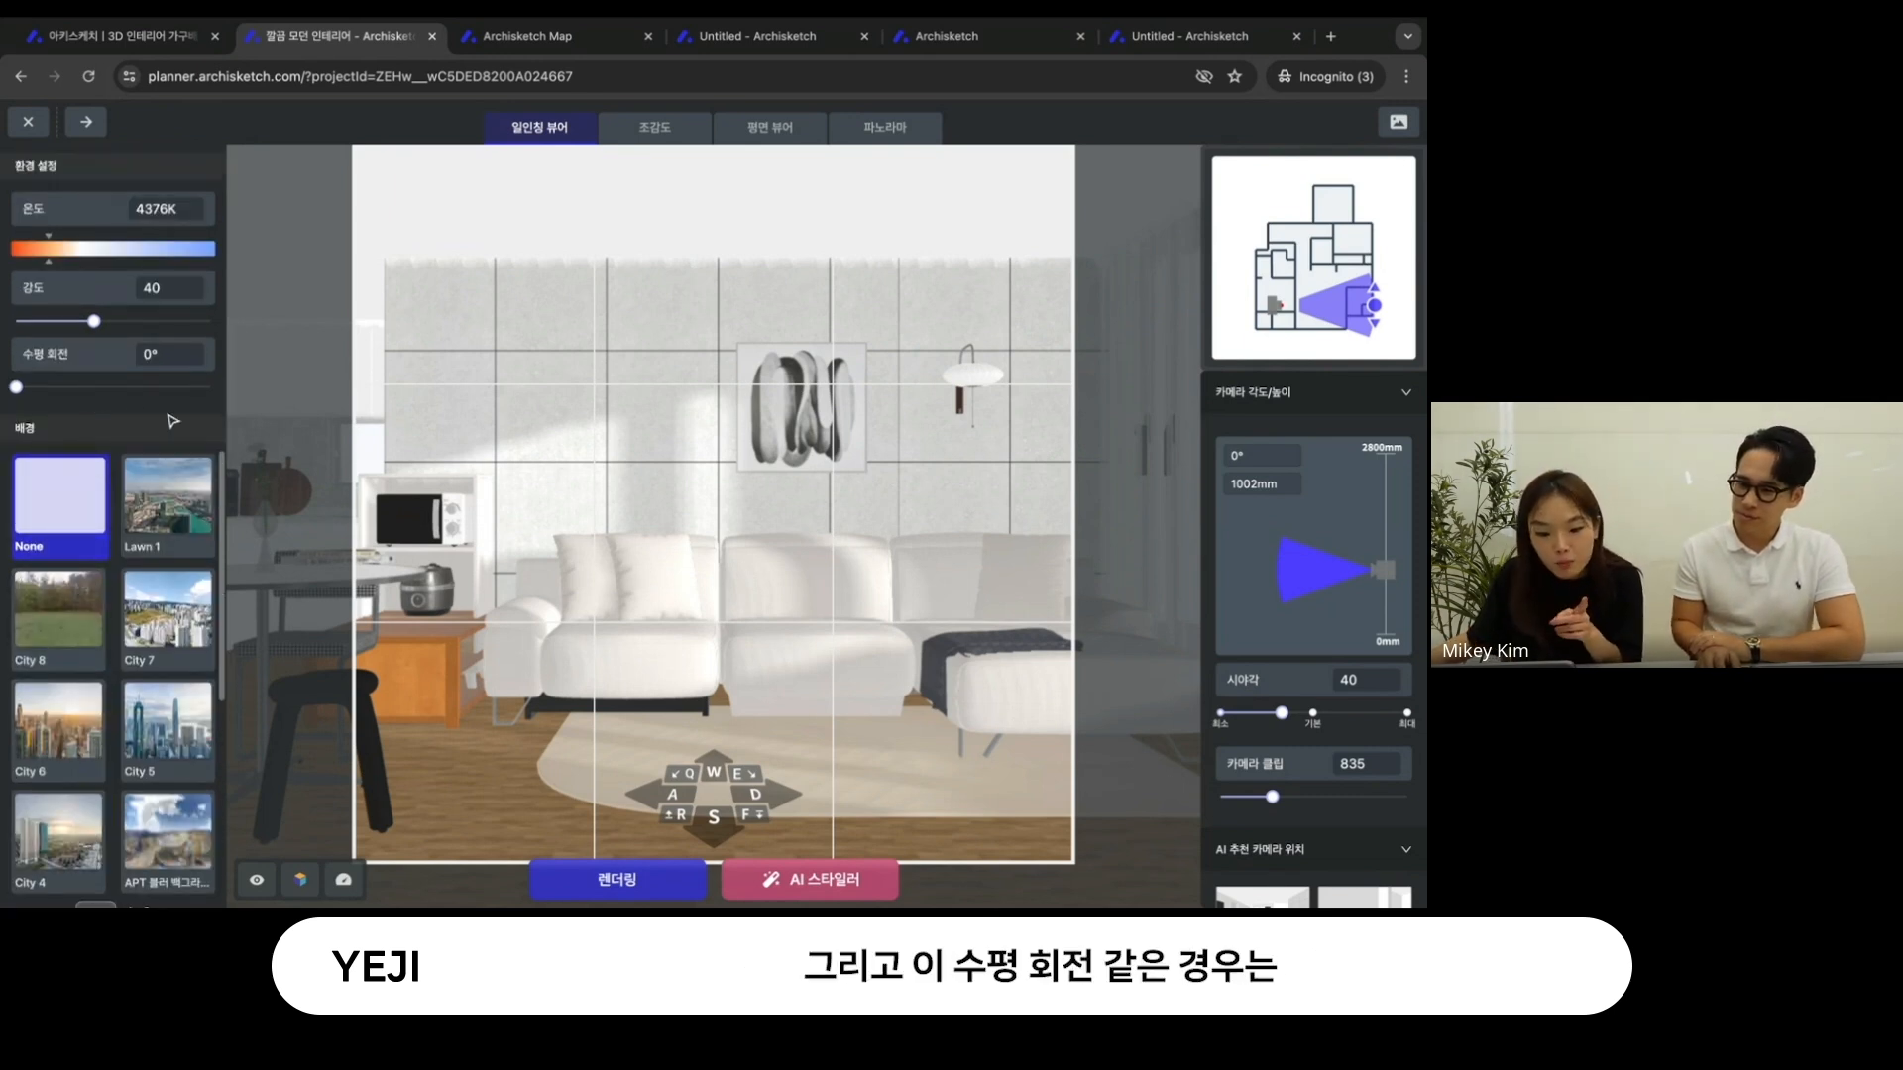
{"action": "left_click_drag", "start_coordinate": [667, 572], "coordinate": [631, 589]}
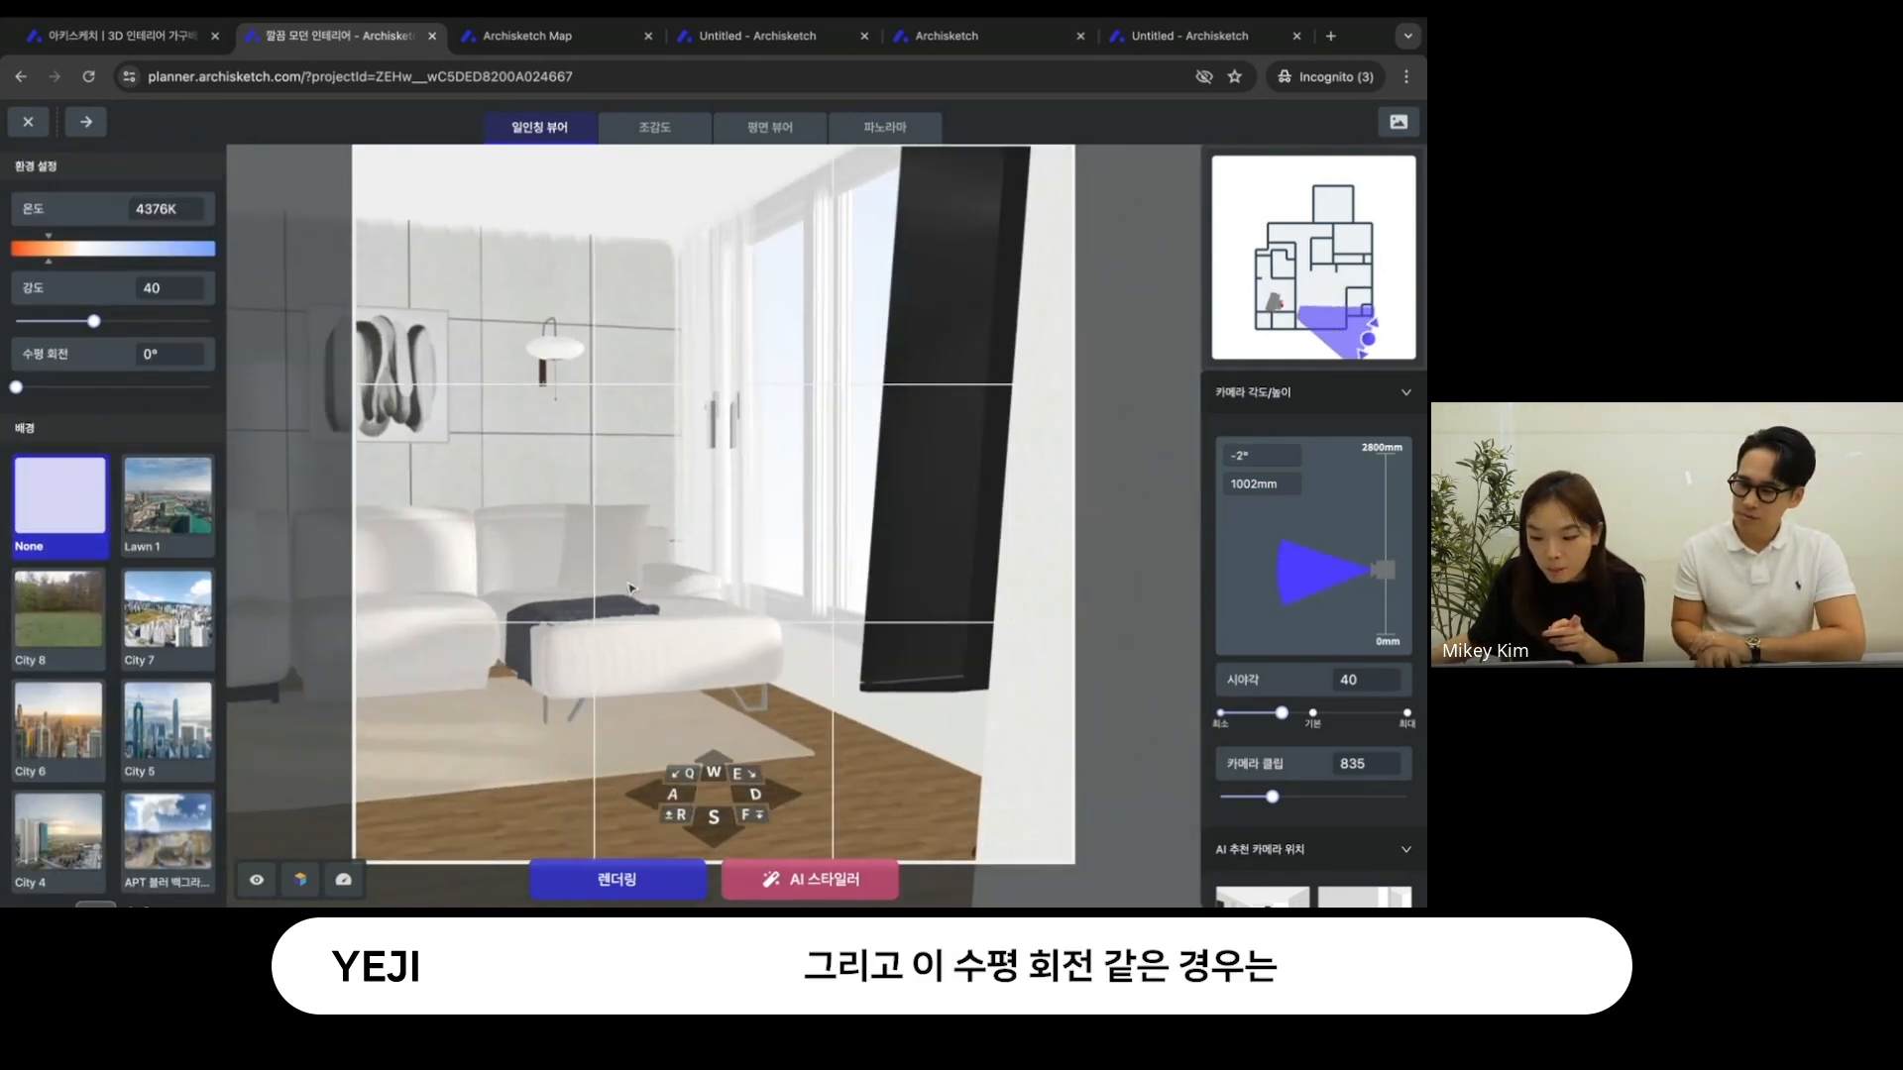
{"action": "left_click", "coordinate": [687, 805]}
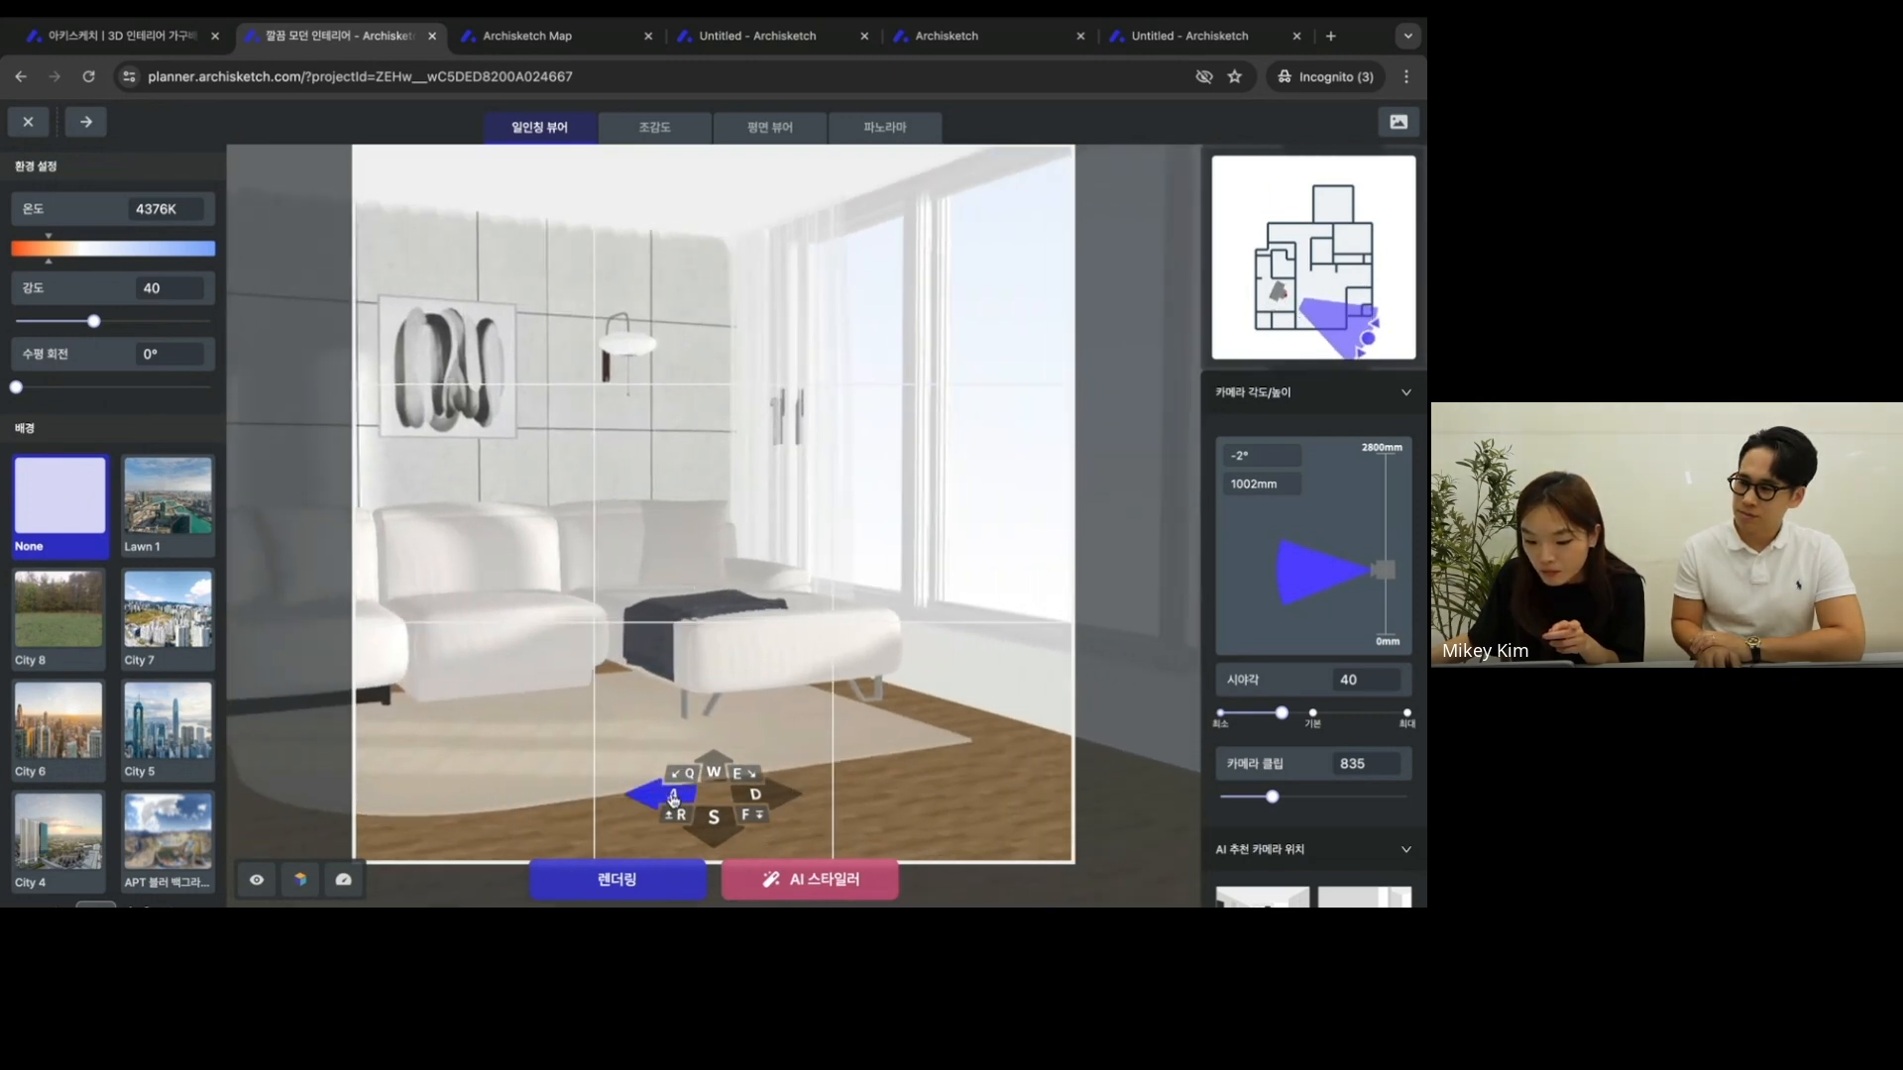
{"action": "left_click", "coordinate": [670, 795]}
{"action": "left_click_drag", "start_coordinate": [814, 639], "coordinate": [677, 637]}
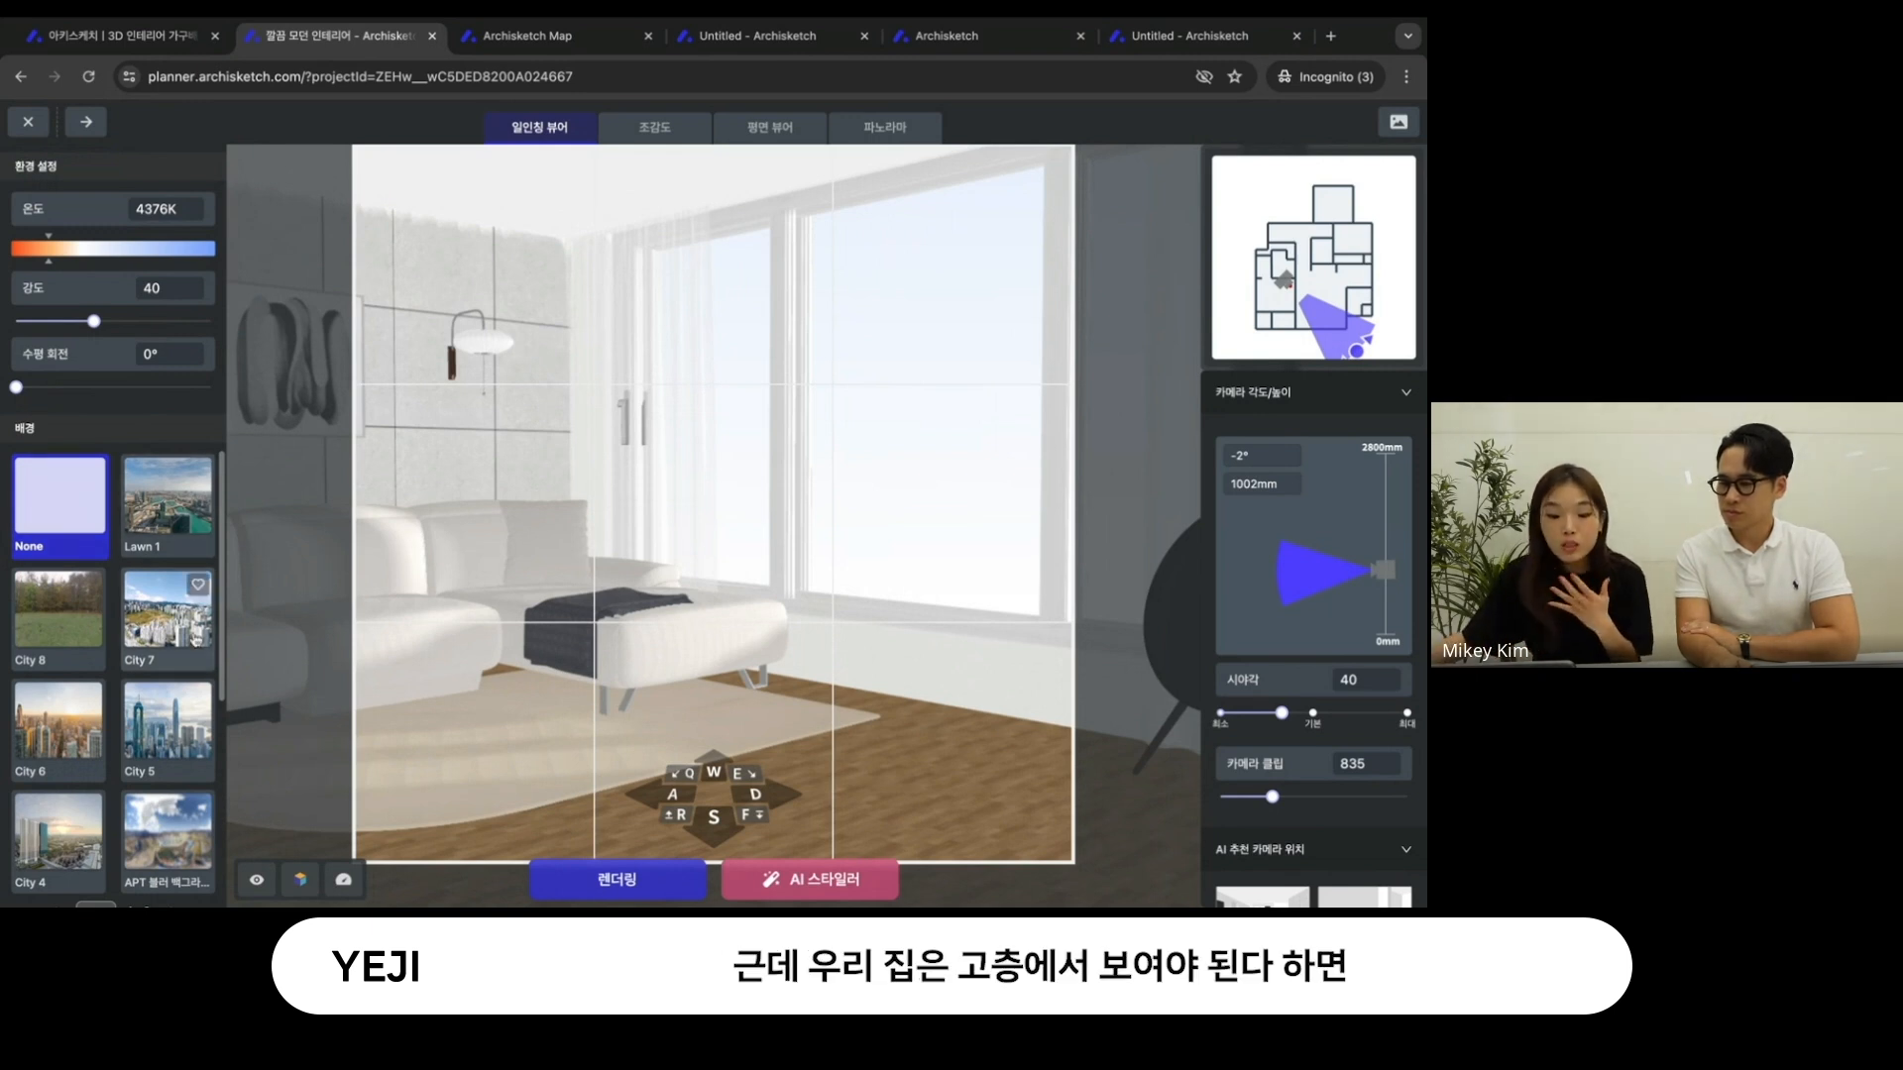
- Apply the City 7 background outside the window and set its 수평 회전 to 101° so the apartment blocks face the room
{"action": "left_click", "coordinate": [174, 639]}
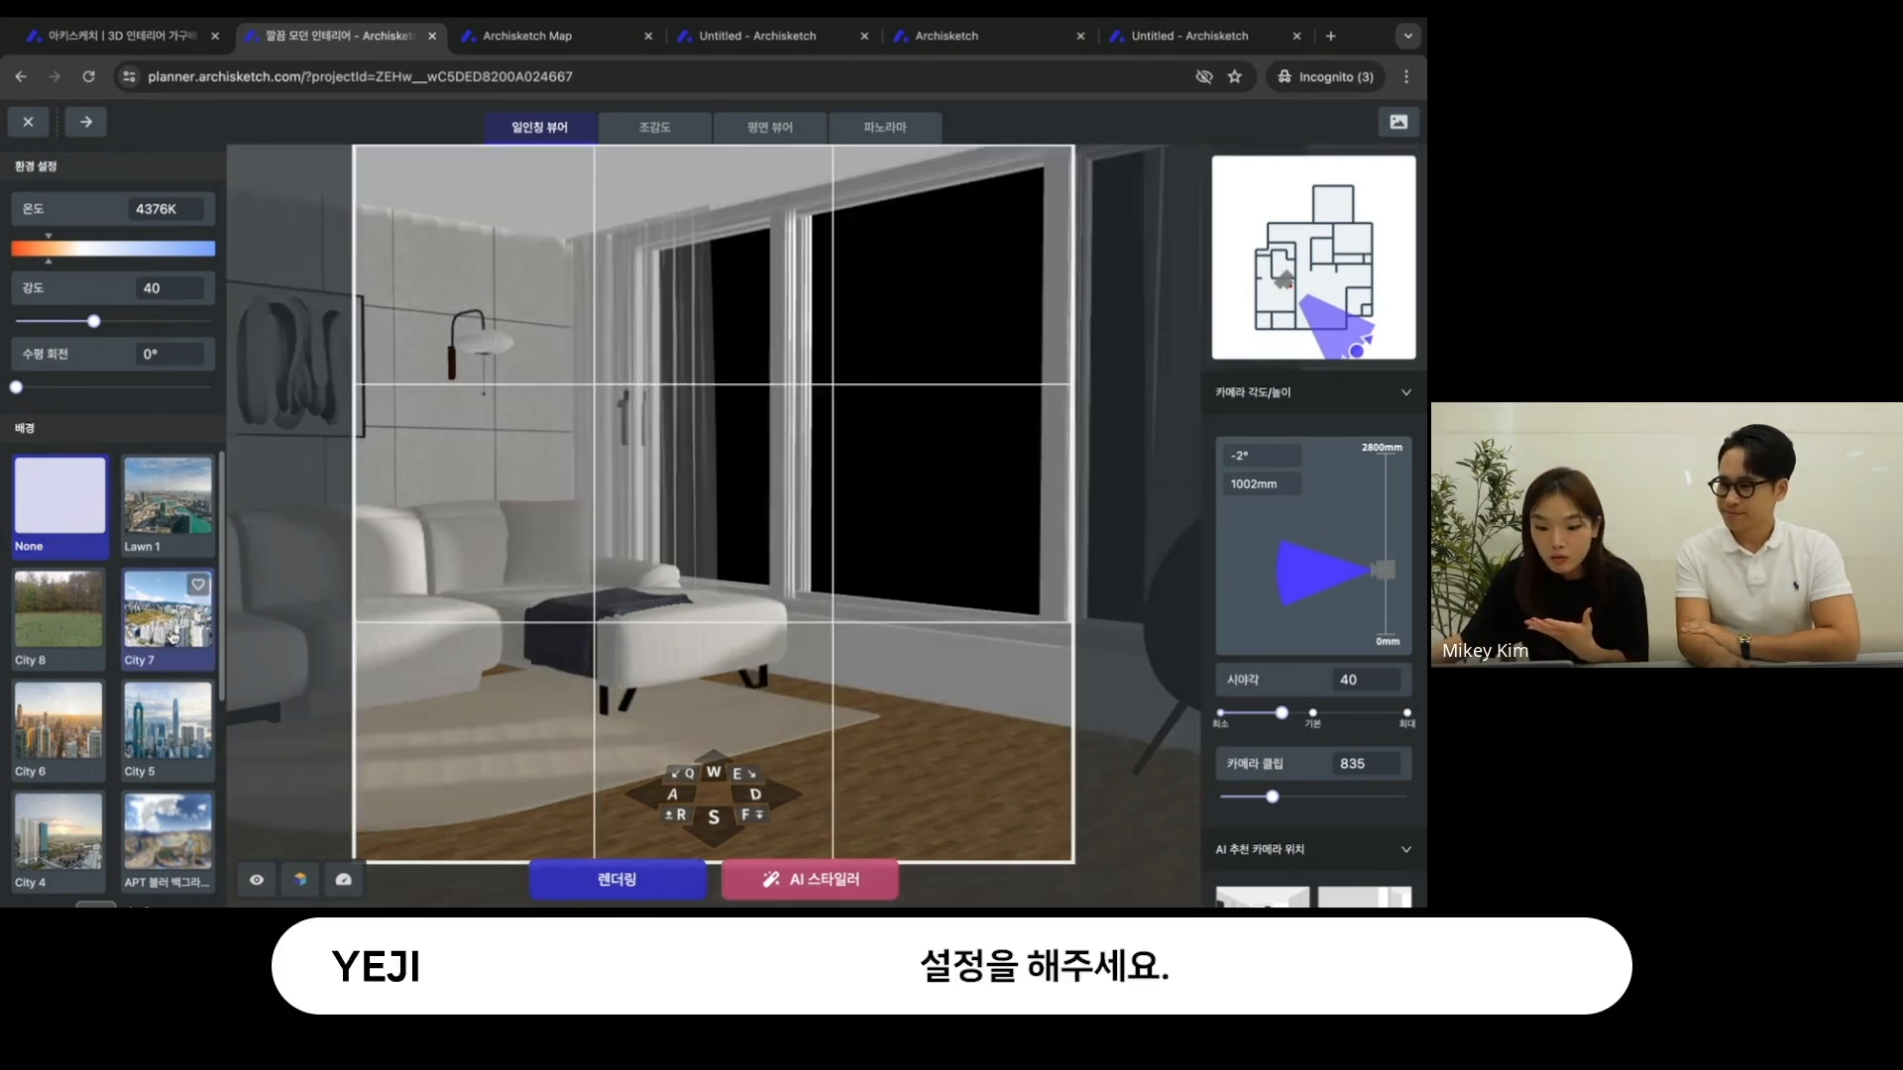
{"action": "scroll", "coordinate": [145, 632], "scroll_direction": "down", "scroll_amount": 2}
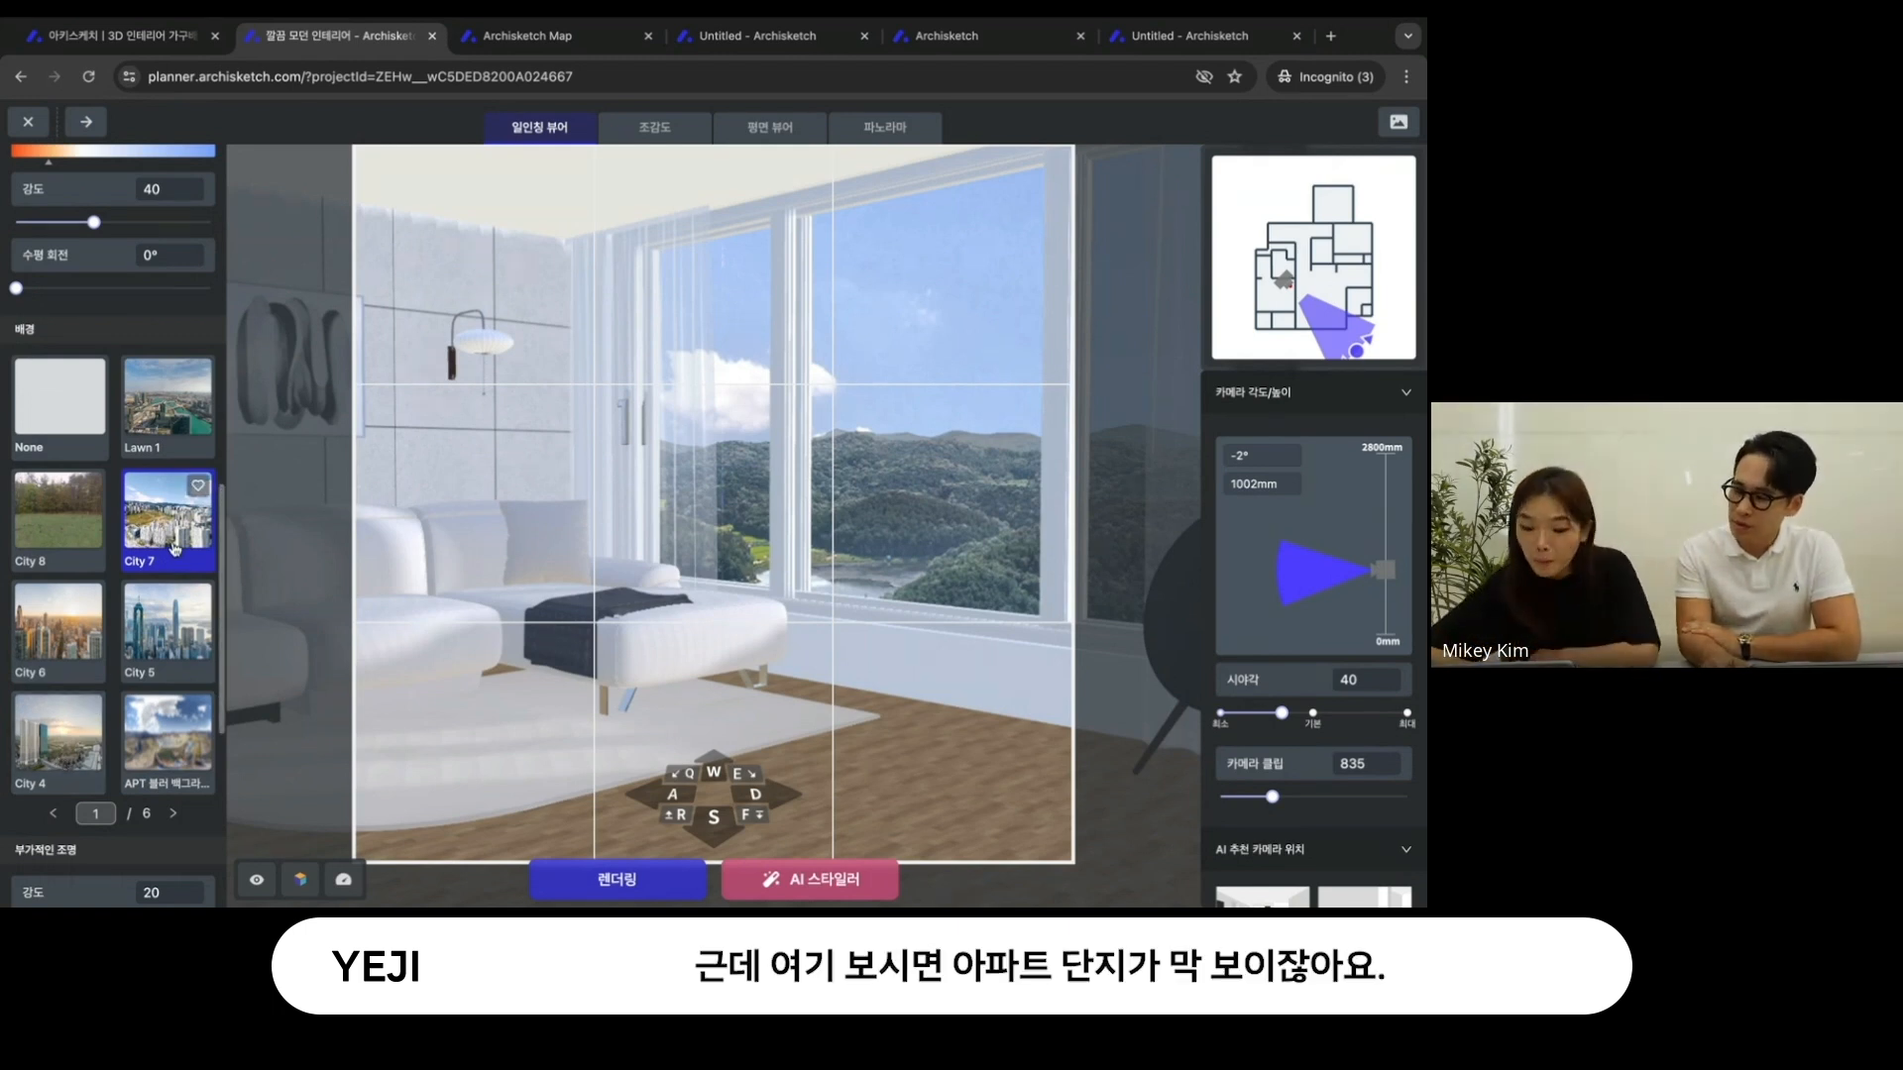
{"action": "scroll", "coordinate": [174, 550], "scroll_direction": "up", "scroll_amount": 1}
{"action": "mouse_move", "coordinate": [17, 334]}
{"action": "left_click_drag", "start_coordinate": [17, 335], "coordinate": [72, 336]}
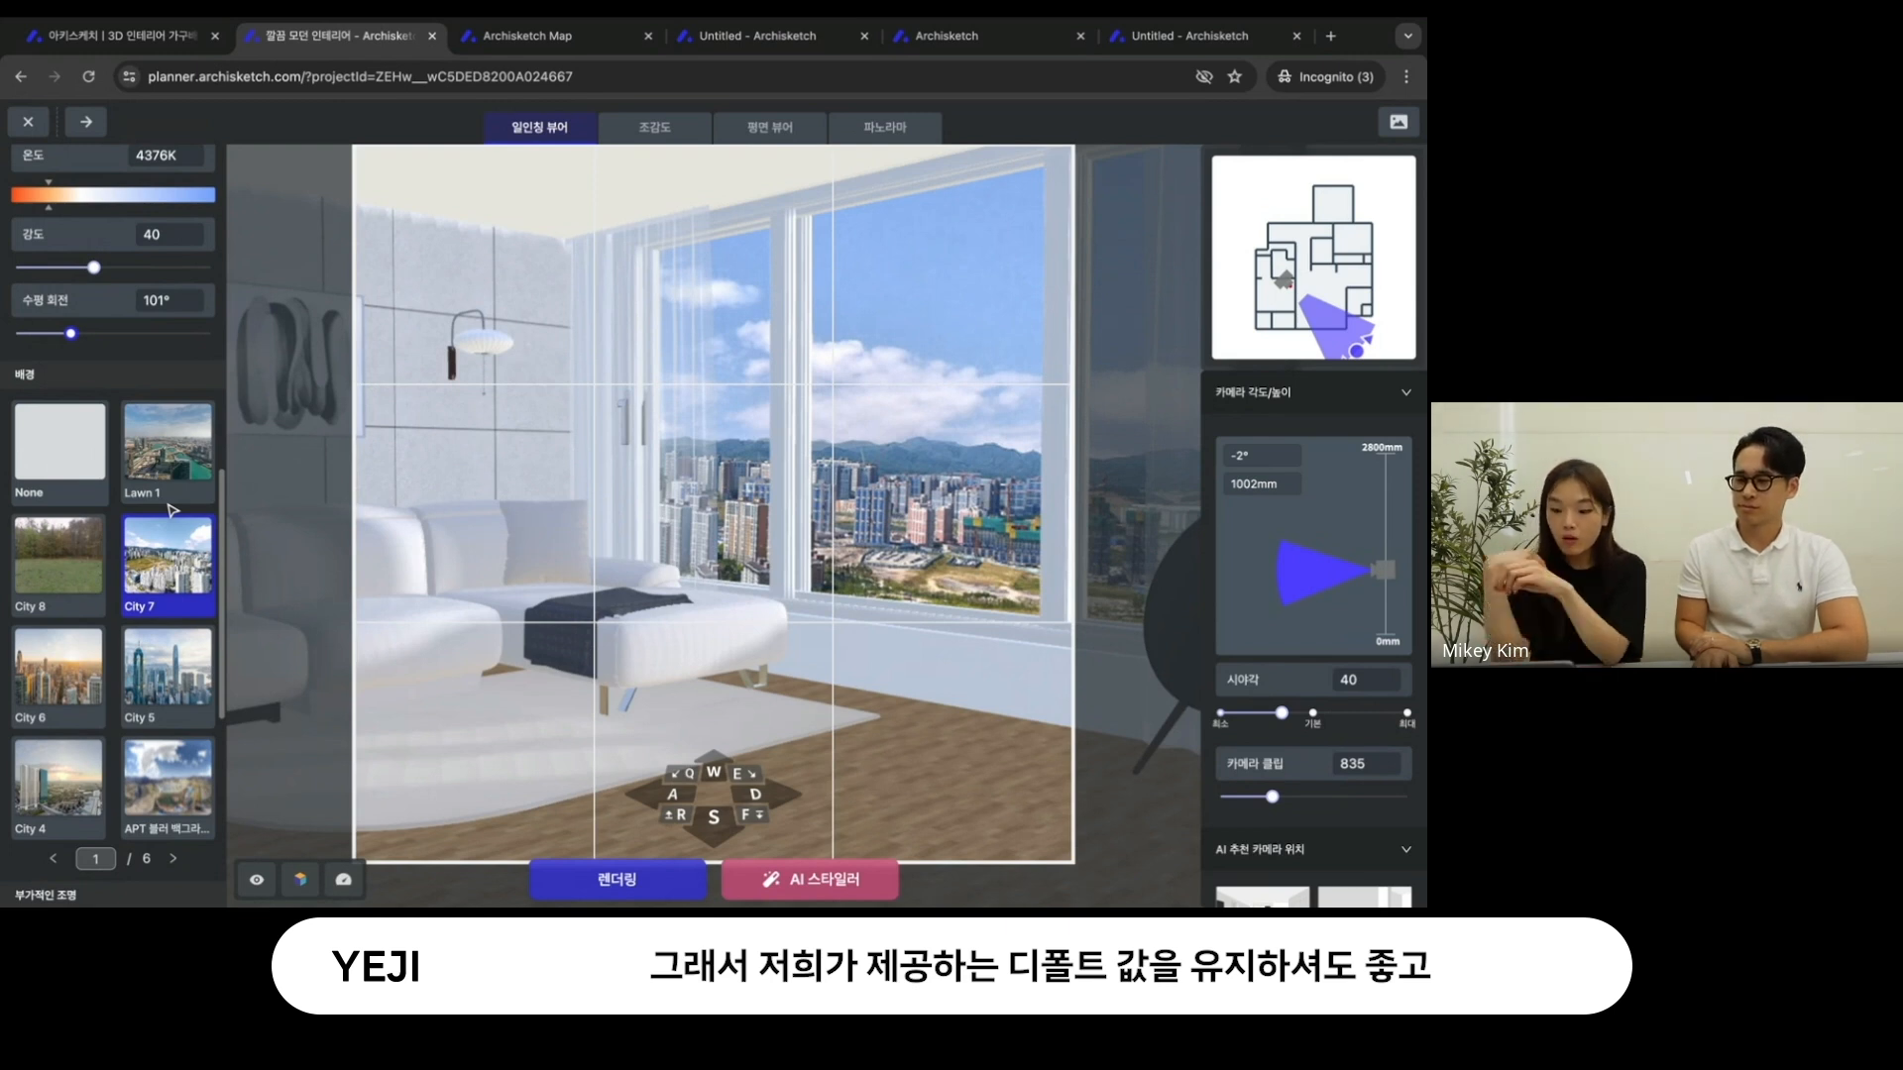
{"action": "left_click_drag", "start_coordinate": [811, 576], "coordinate": [865, 584]}
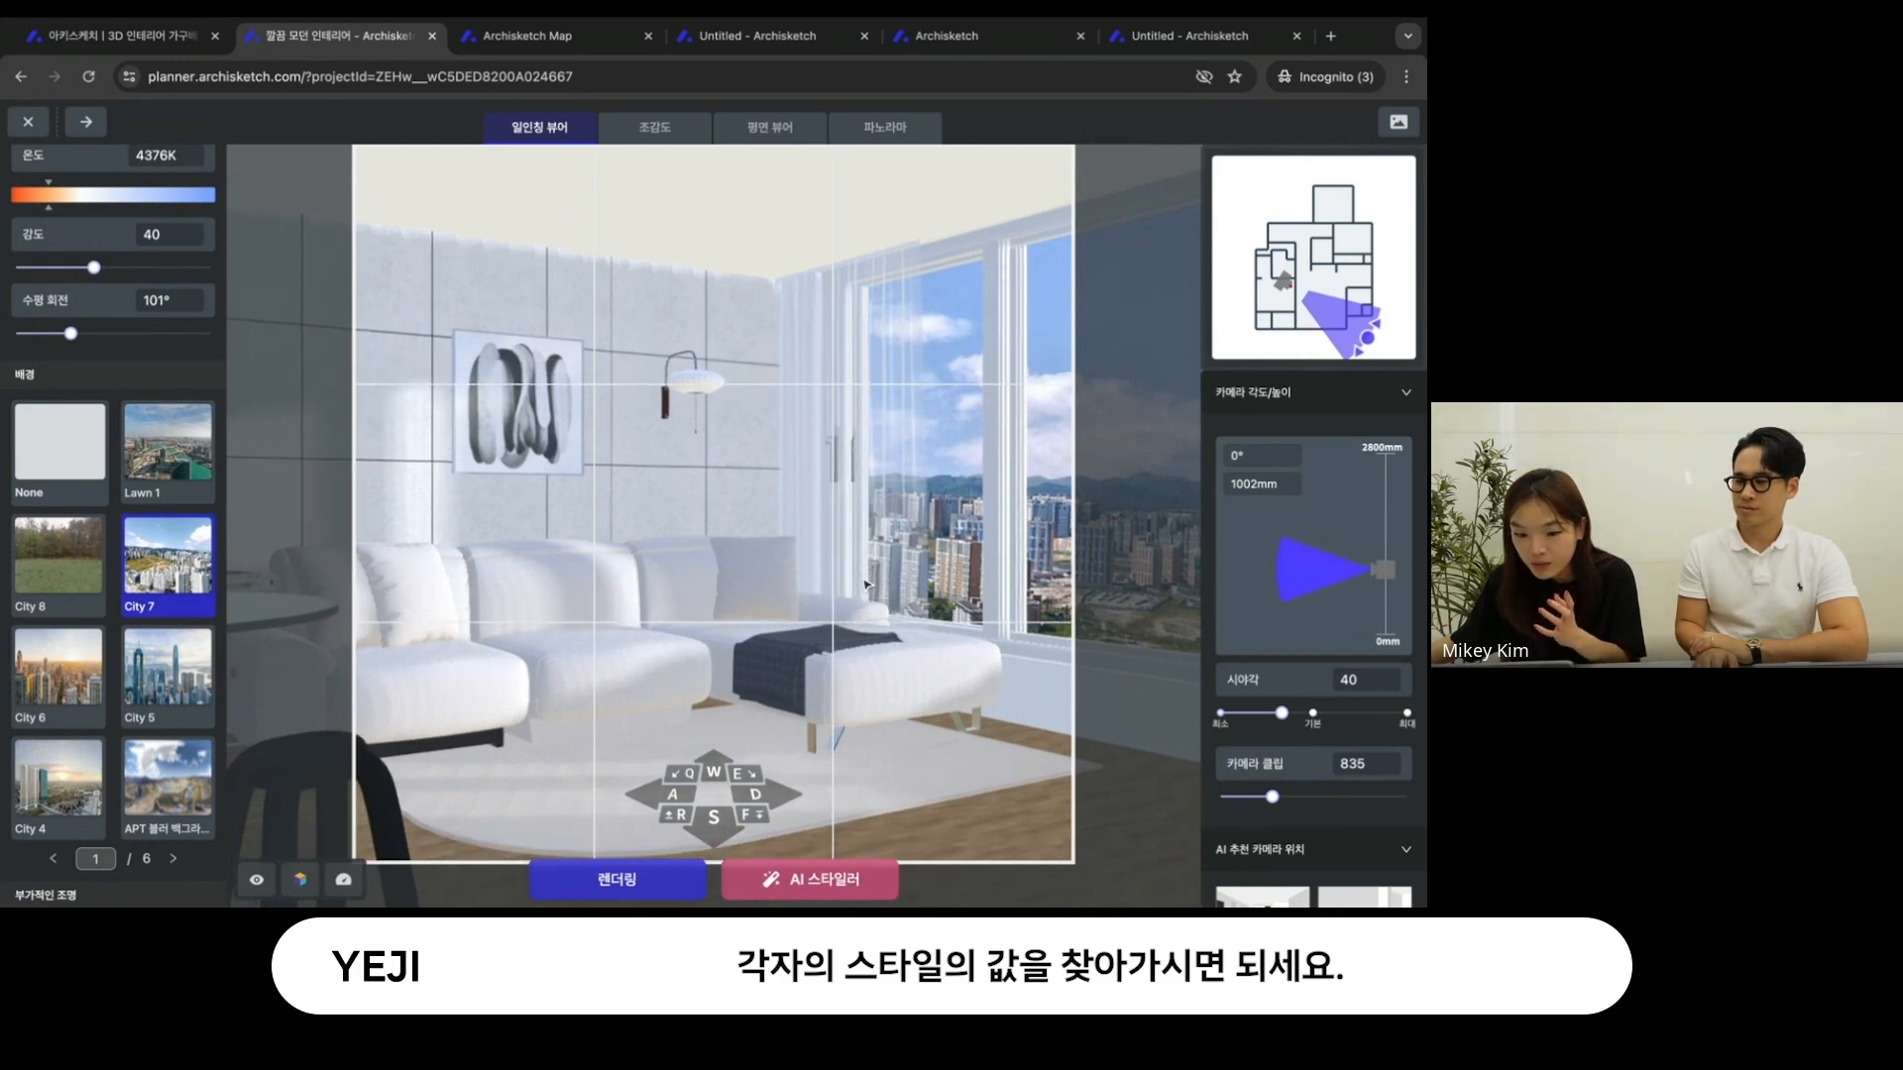
- Look through the background images up to page 4 and the 부가적인 조명 presets
{"action": "left_click", "coordinate": [172, 858]}
{"action": "left_click", "coordinate": [172, 858]}
{"action": "left_click", "coordinate": [171, 858]}
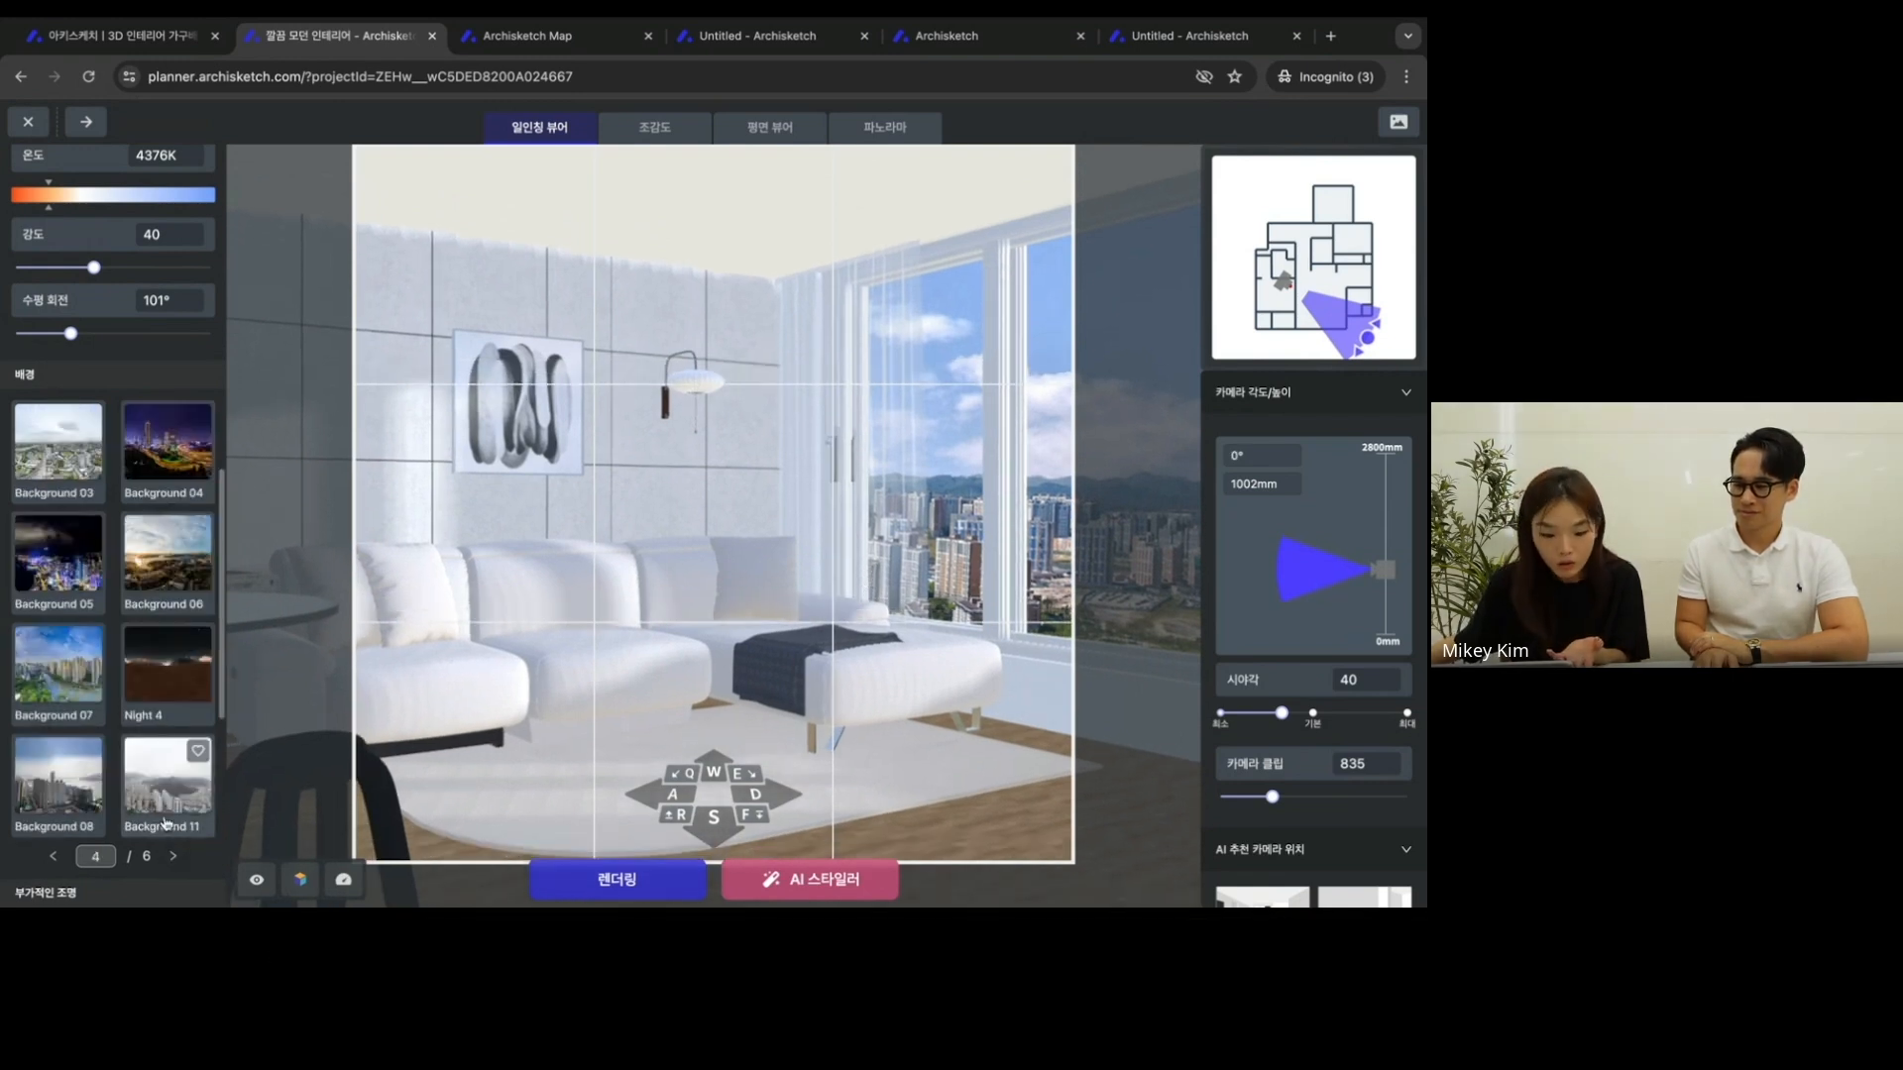
{"action": "scroll", "coordinate": [168, 852], "scroll_direction": "down", "scroll_amount": 1}
{"action": "scroll", "coordinate": [166, 842], "scroll_direction": "down", "scroll_amount": 3}
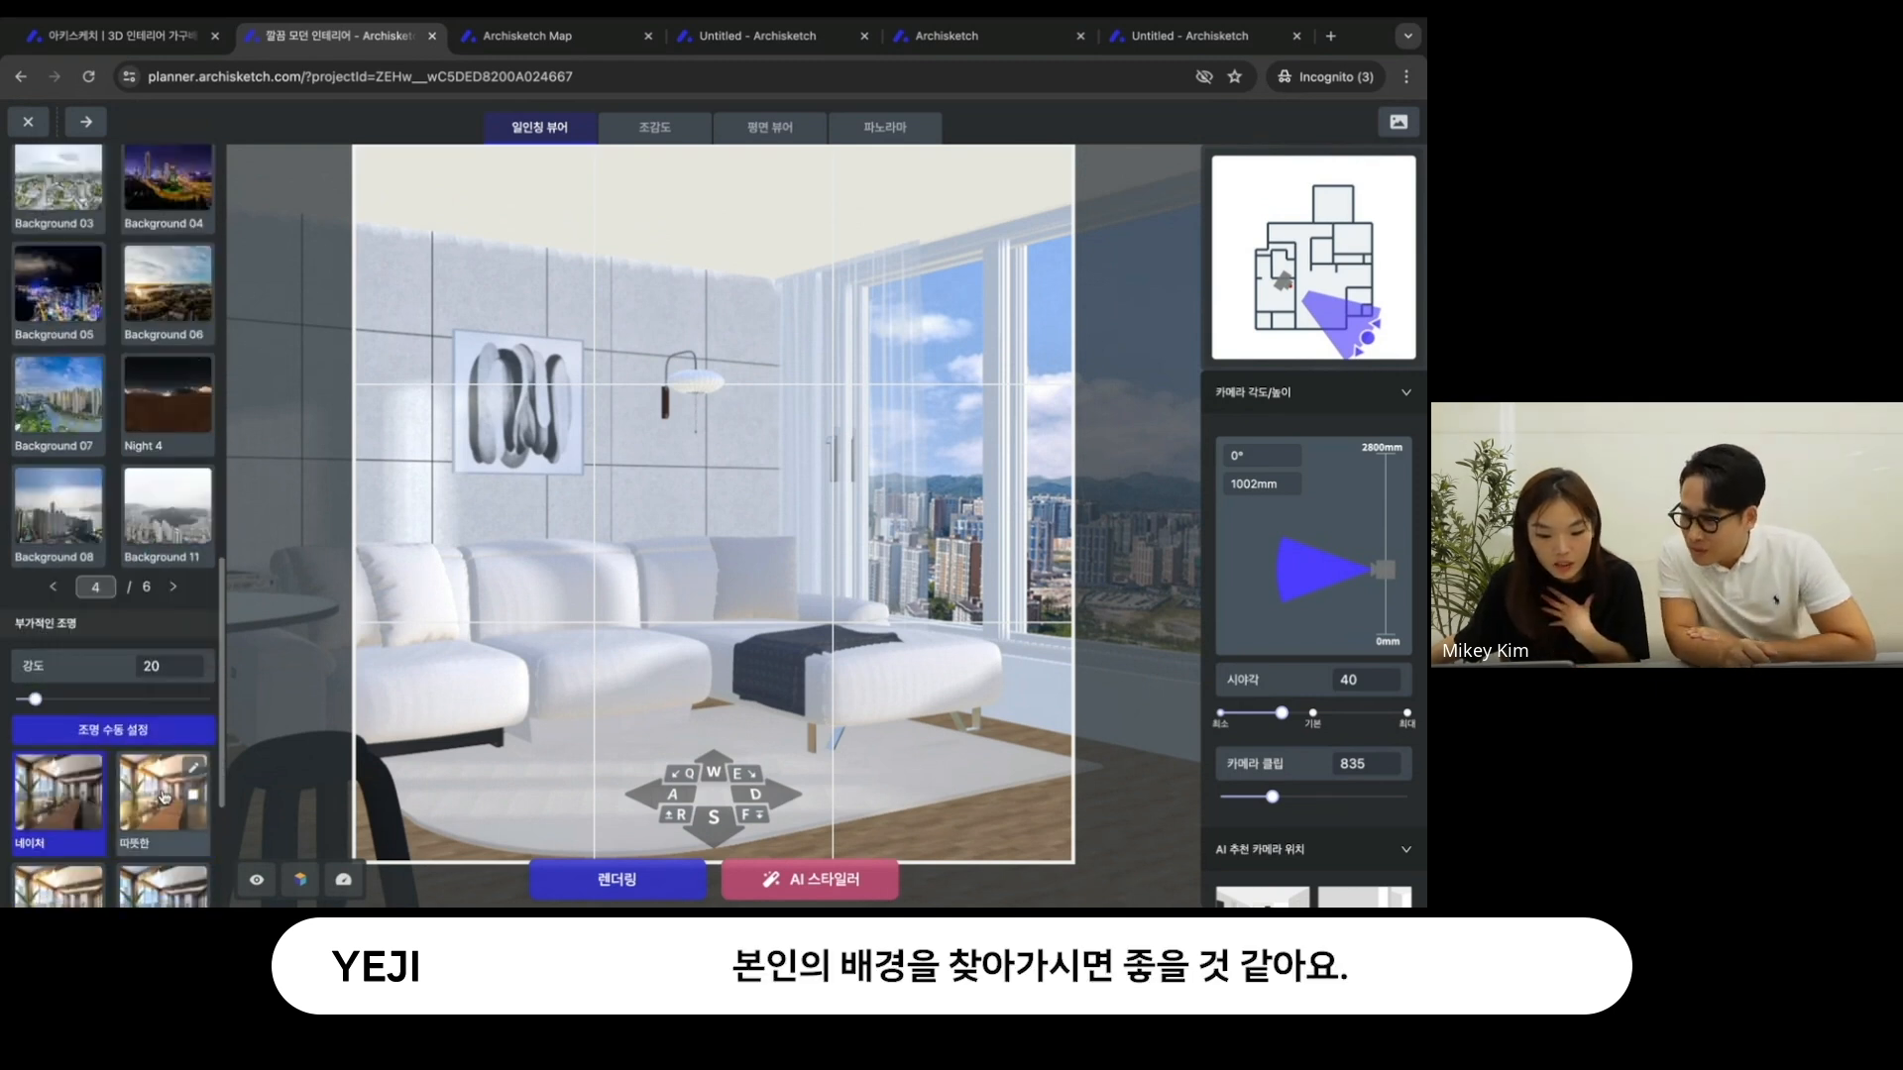
{"action": "scroll", "coordinate": [155, 797], "scroll_direction": "down", "scroll_amount": 1}
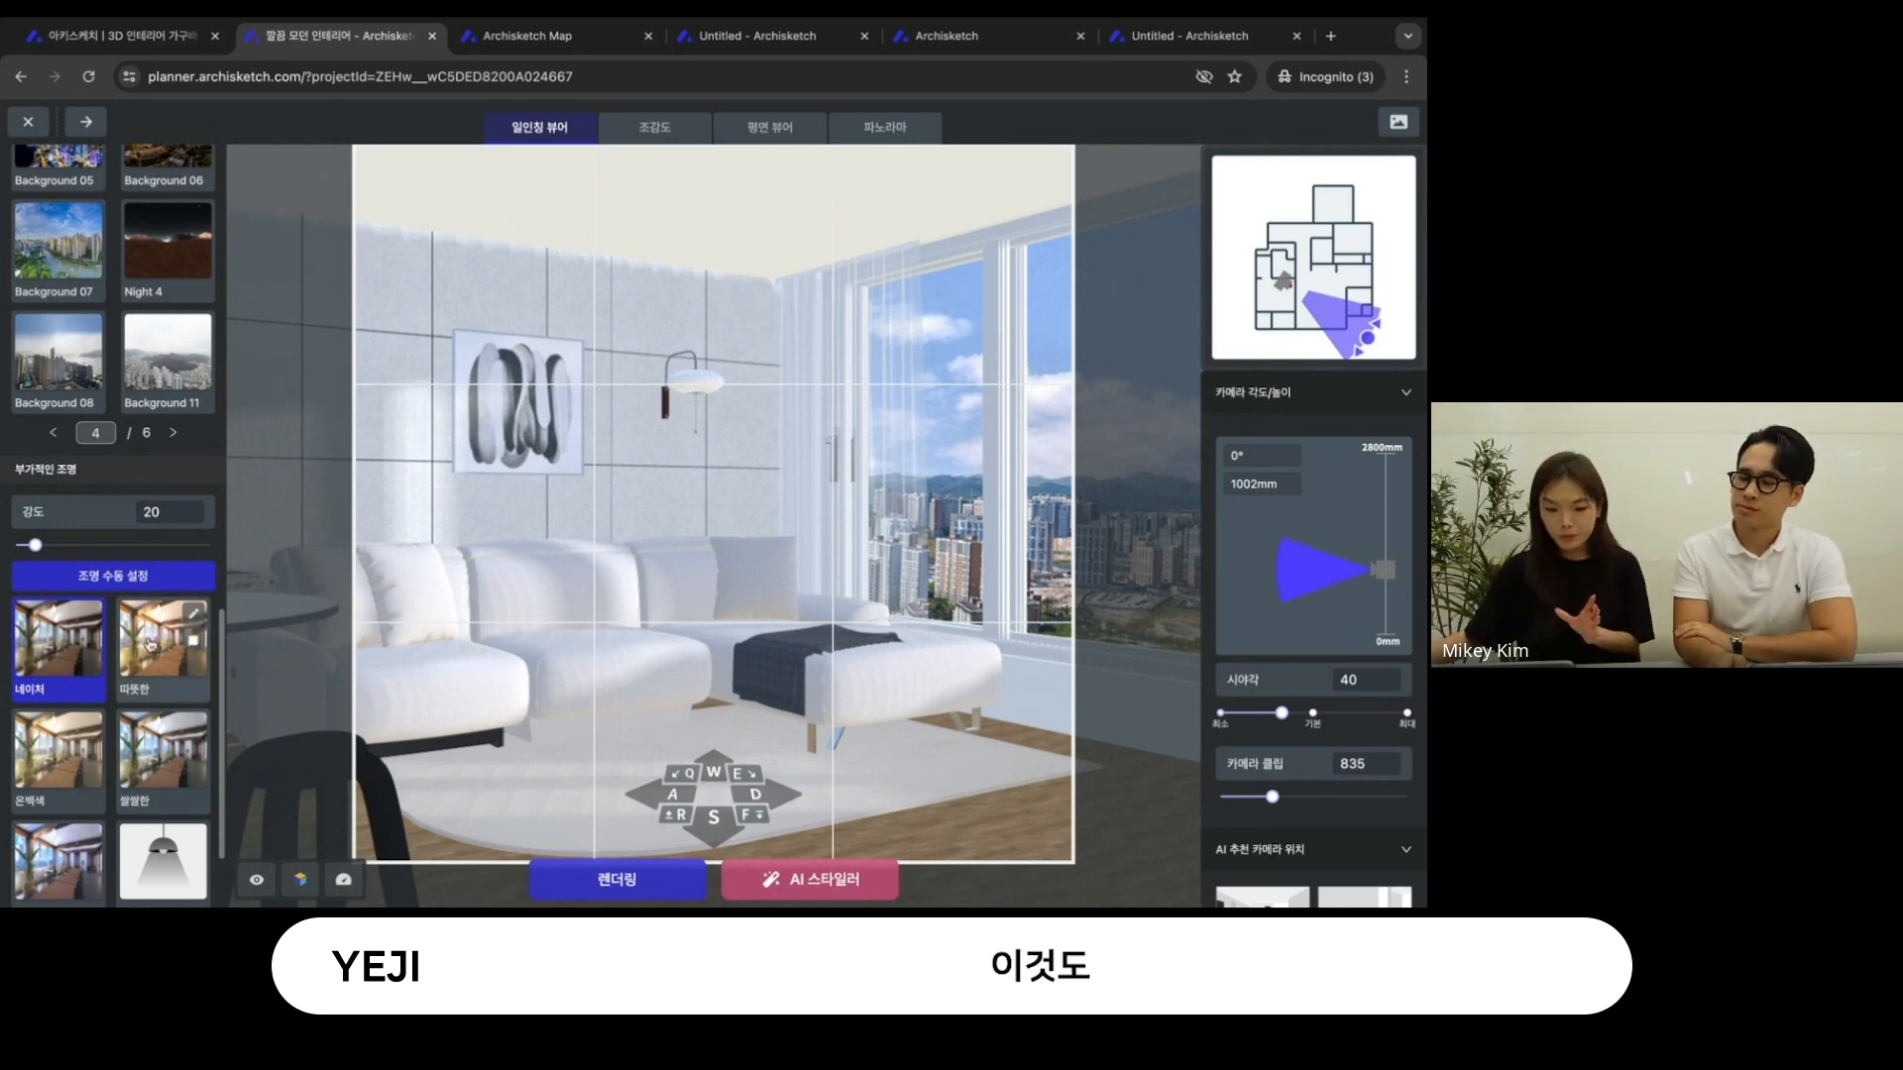
{"action": "scroll", "coordinate": [144, 644], "scroll_direction": "down", "scroll_amount": 2}
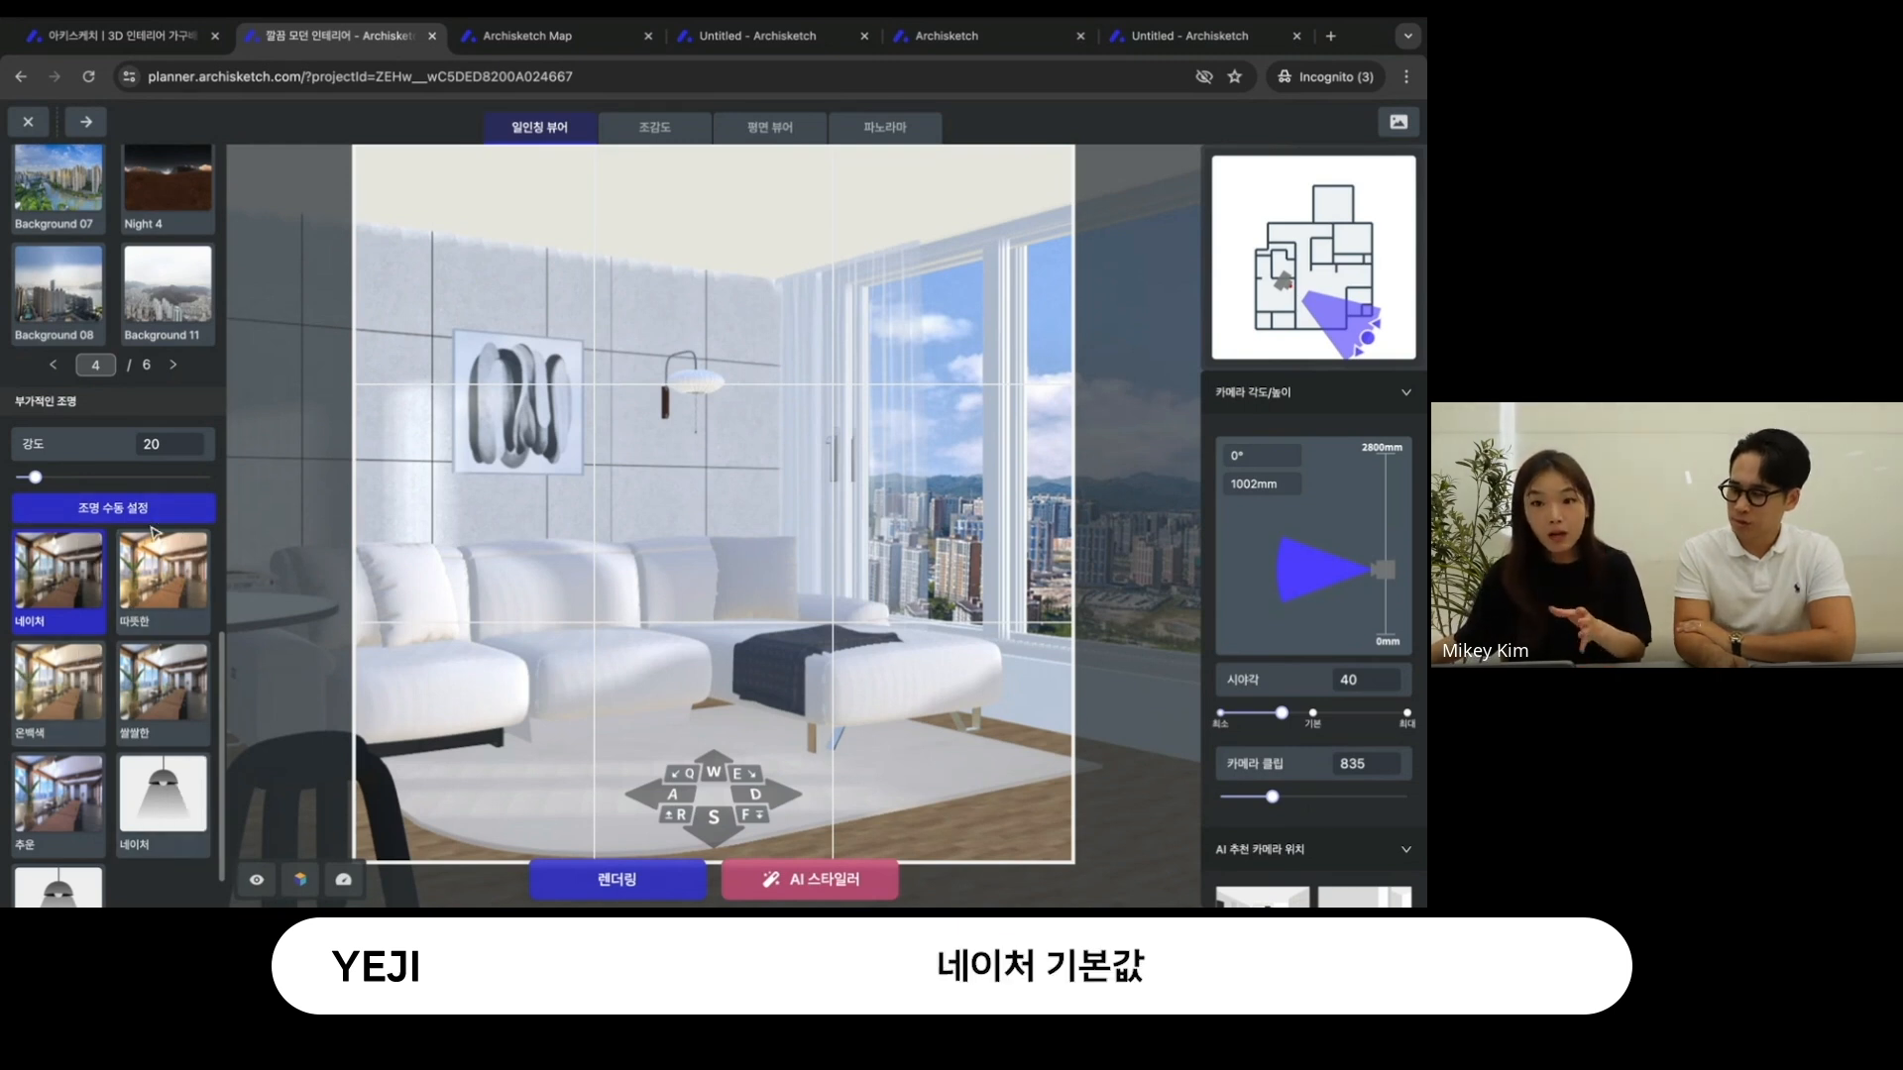
{"action": "scroll", "coordinate": [148, 555], "scroll_direction": "down", "scroll_amount": 1}
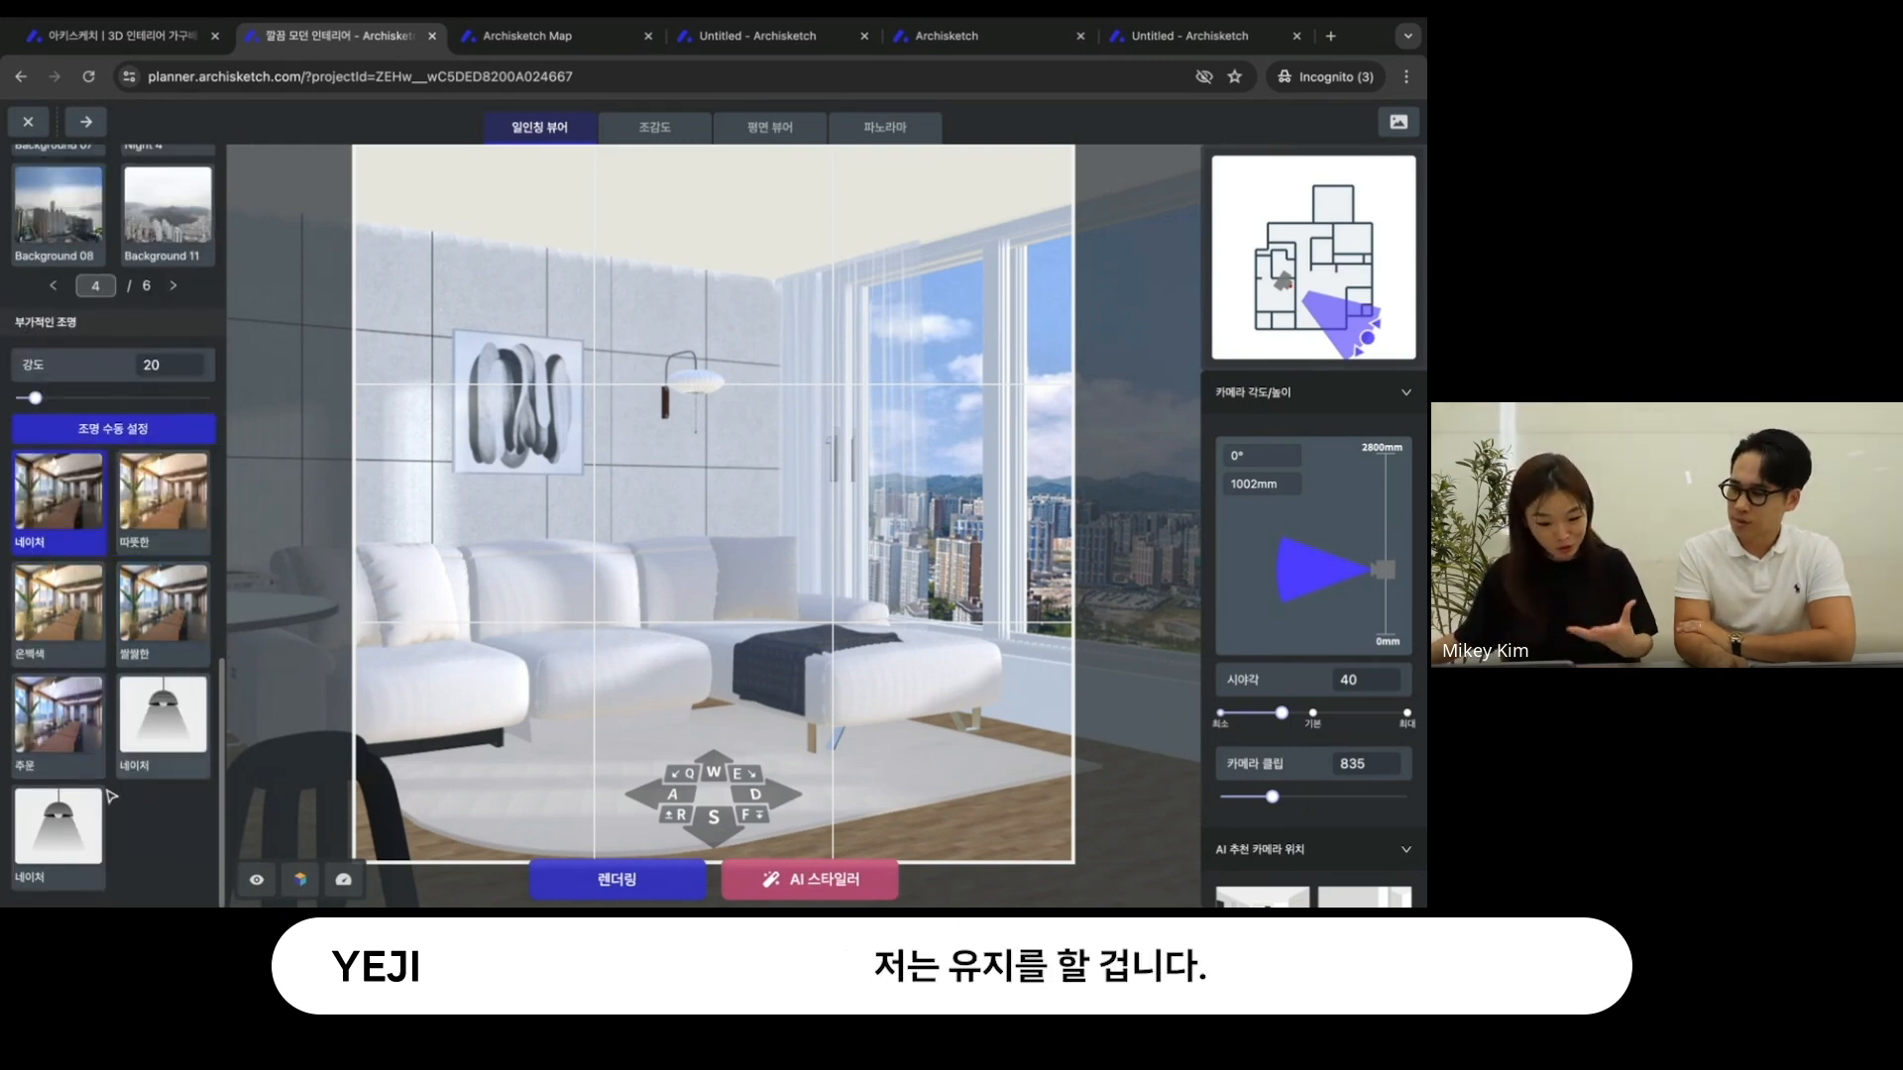
{"action": "scroll", "coordinate": [114, 683], "scroll_direction": "up", "scroll_amount": 2}
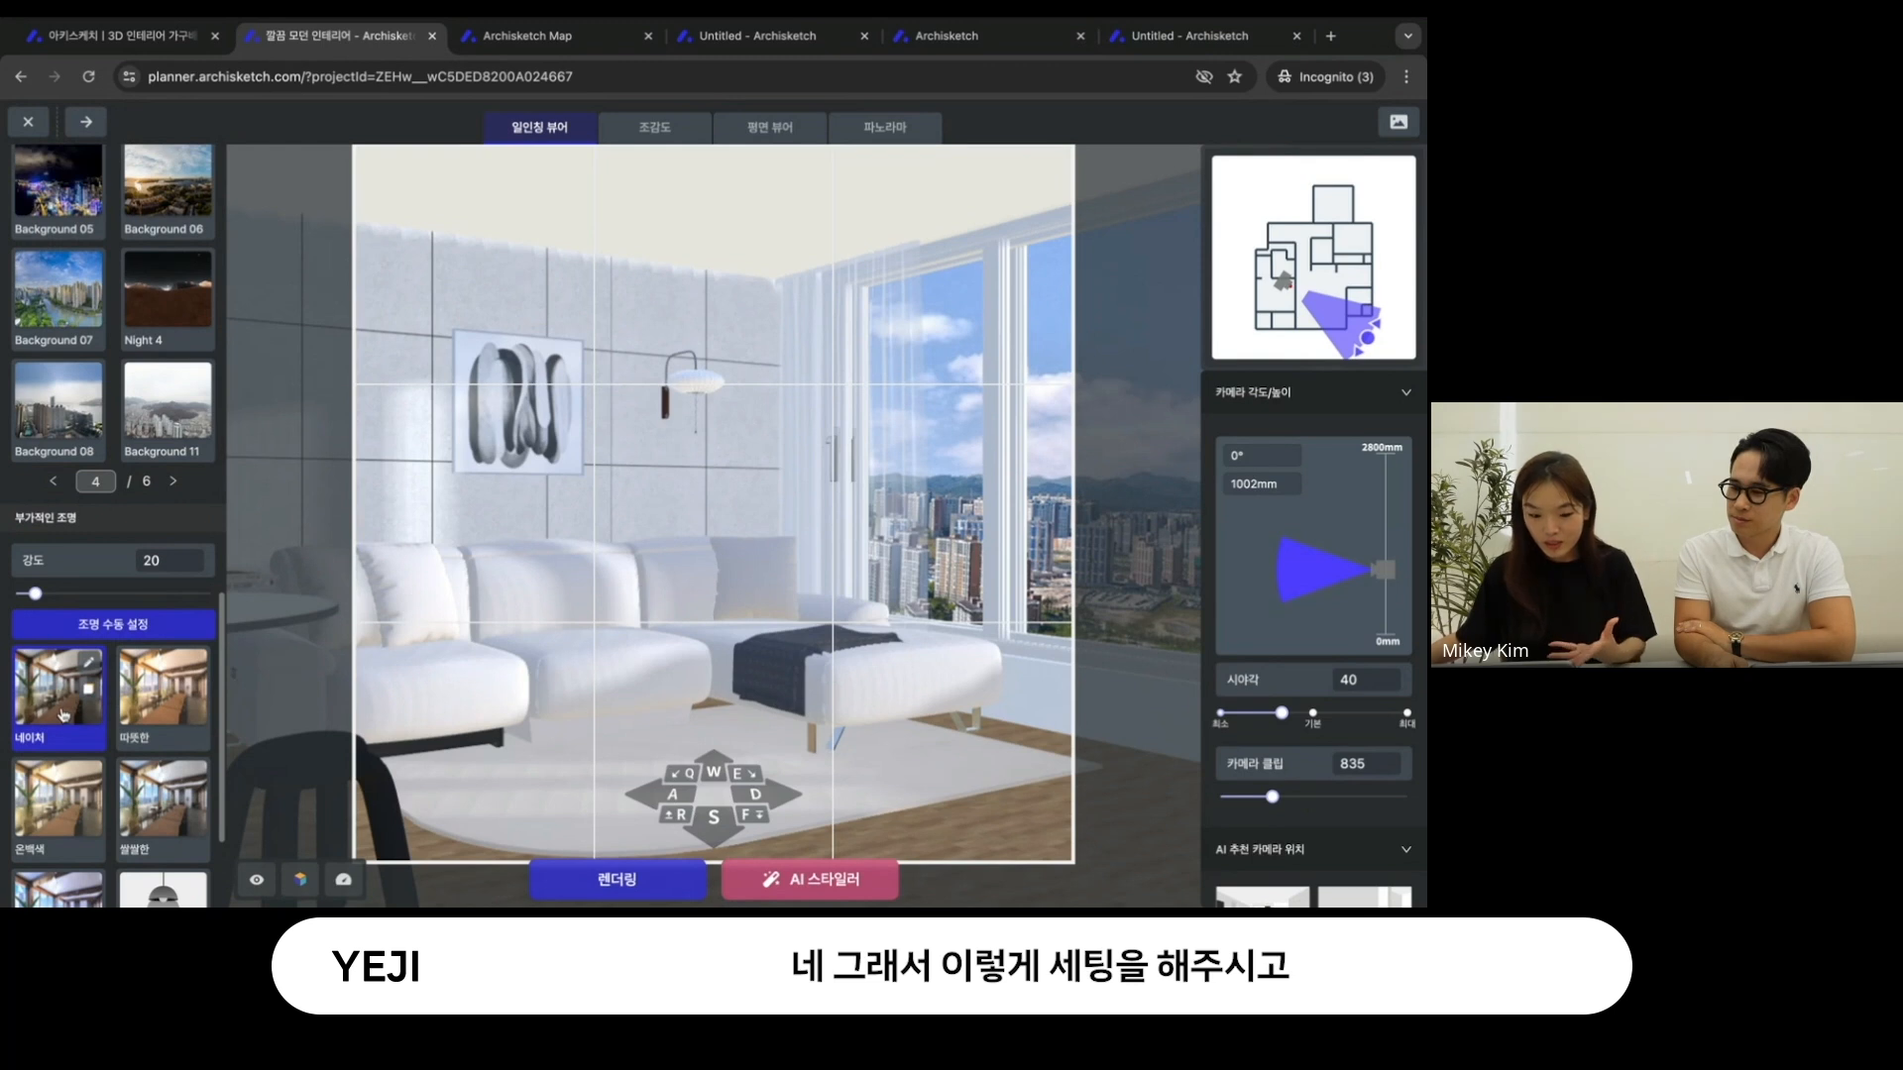
- Set the 카메라 클립 to 1183 and shift the camera to frame the sofa together with the city-view window
{"action": "left_click_drag", "start_coordinate": [672, 529], "coordinate": [683, 527]}
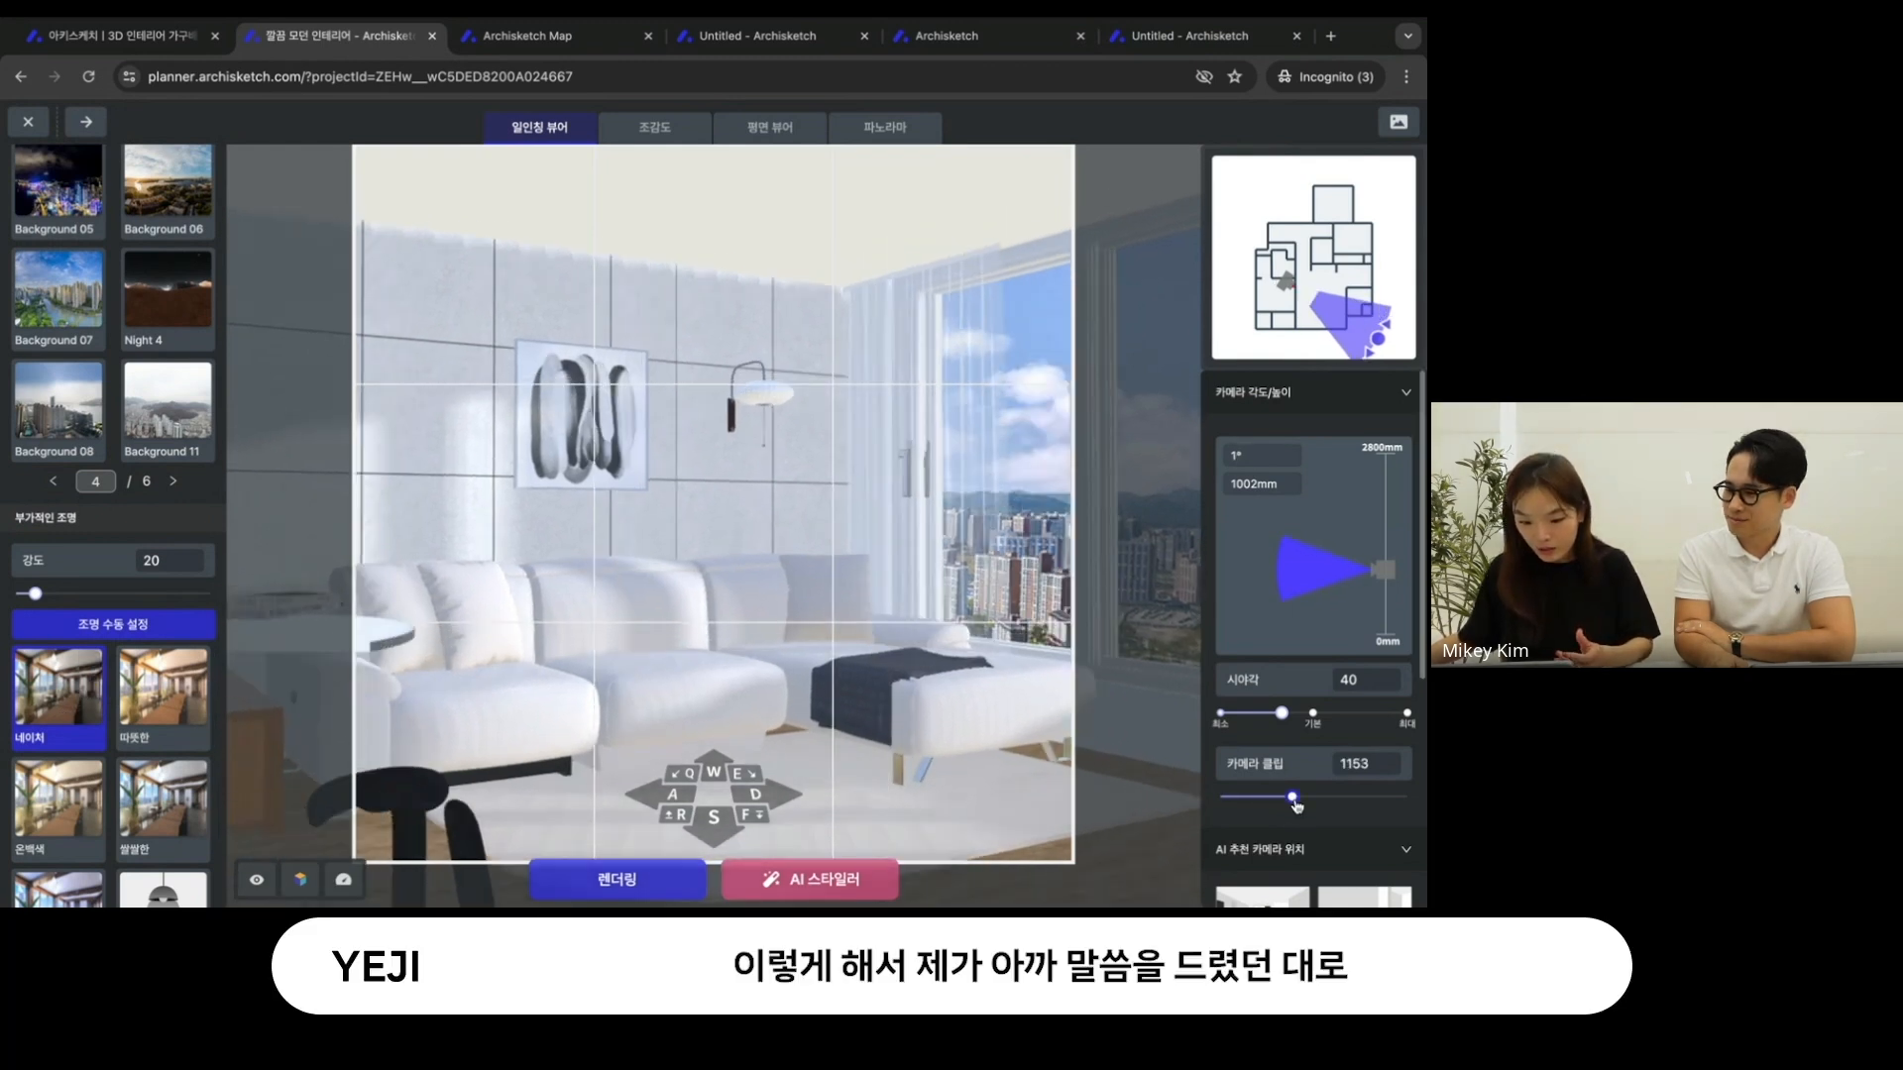
{"action": "left_click", "coordinate": [761, 795]}
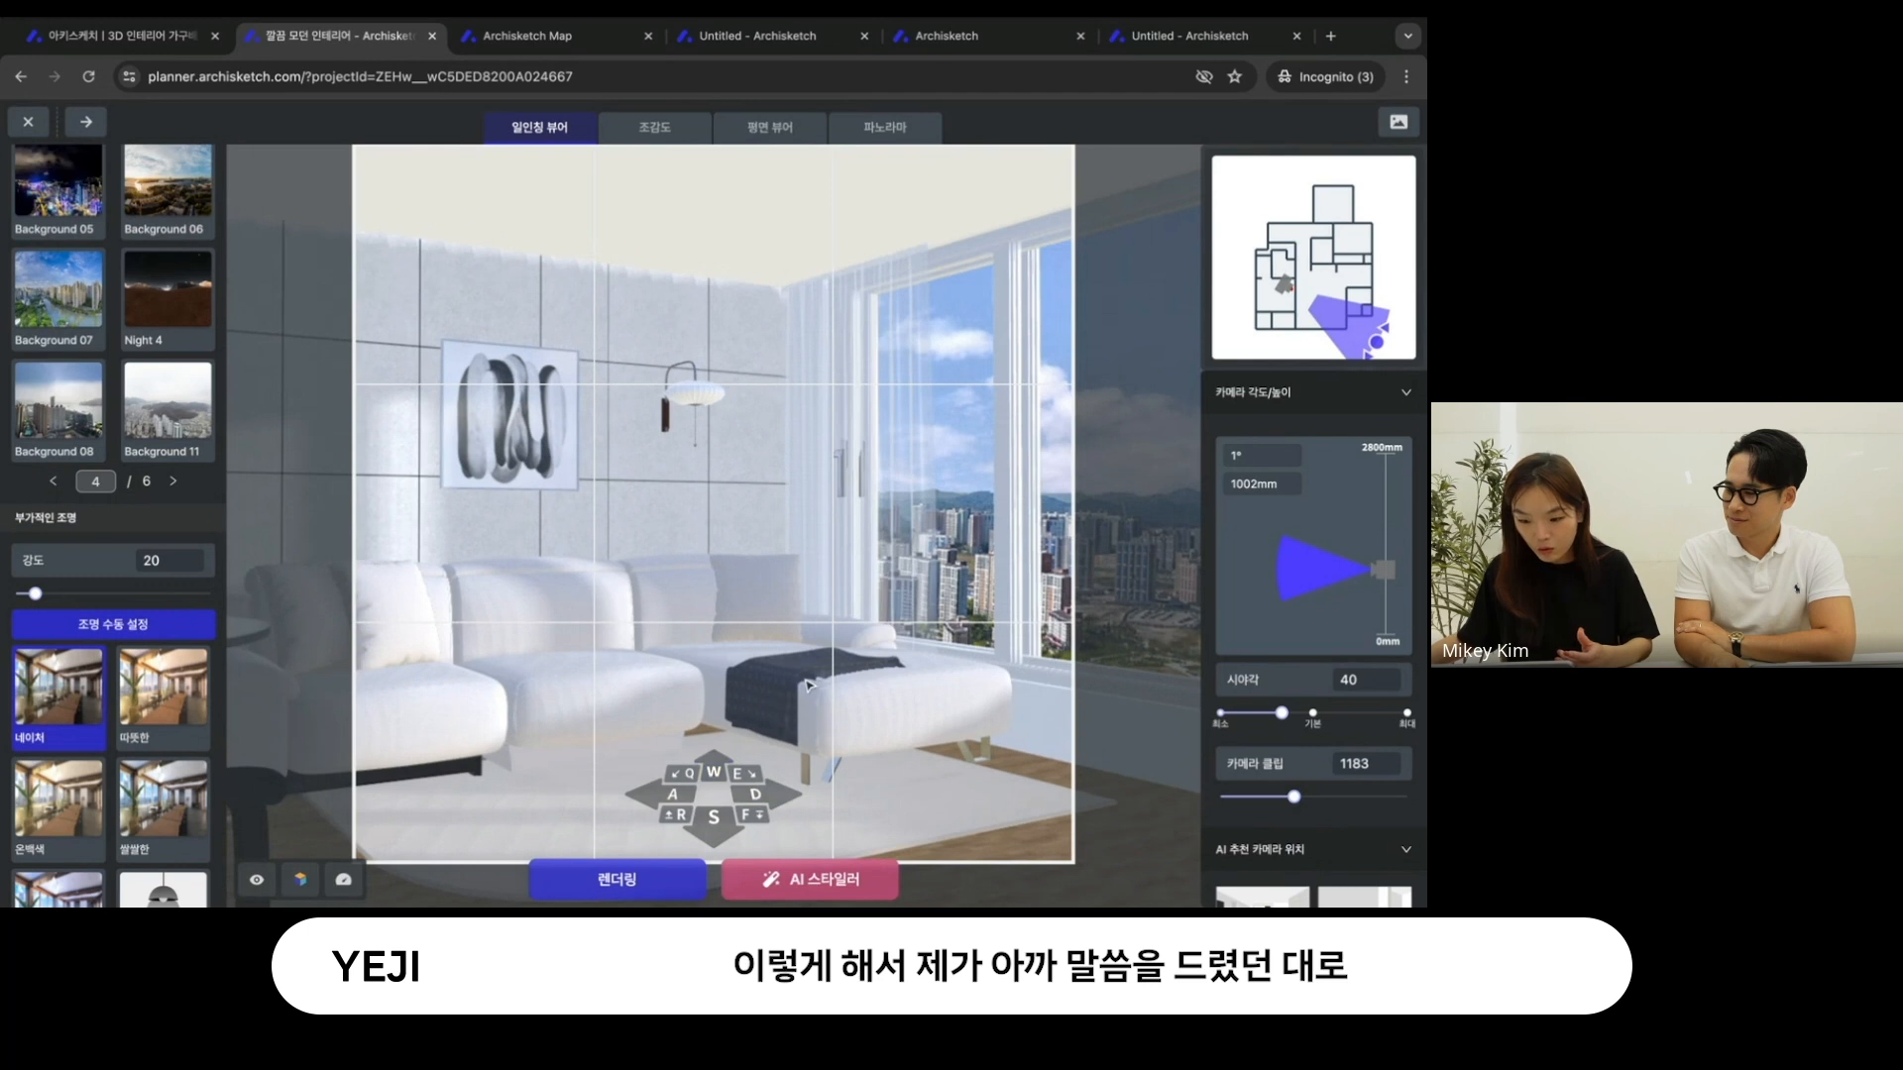
{"action": "left_click_drag", "start_coordinate": [796, 686], "coordinate": [813, 684]}
- Render the first-person view of the sofa and city-view window at Standard resolution in 1:1 ratio
{"action": "scroll", "coordinate": [195, 509], "scroll_direction": "up", "scroll_amount": 14}
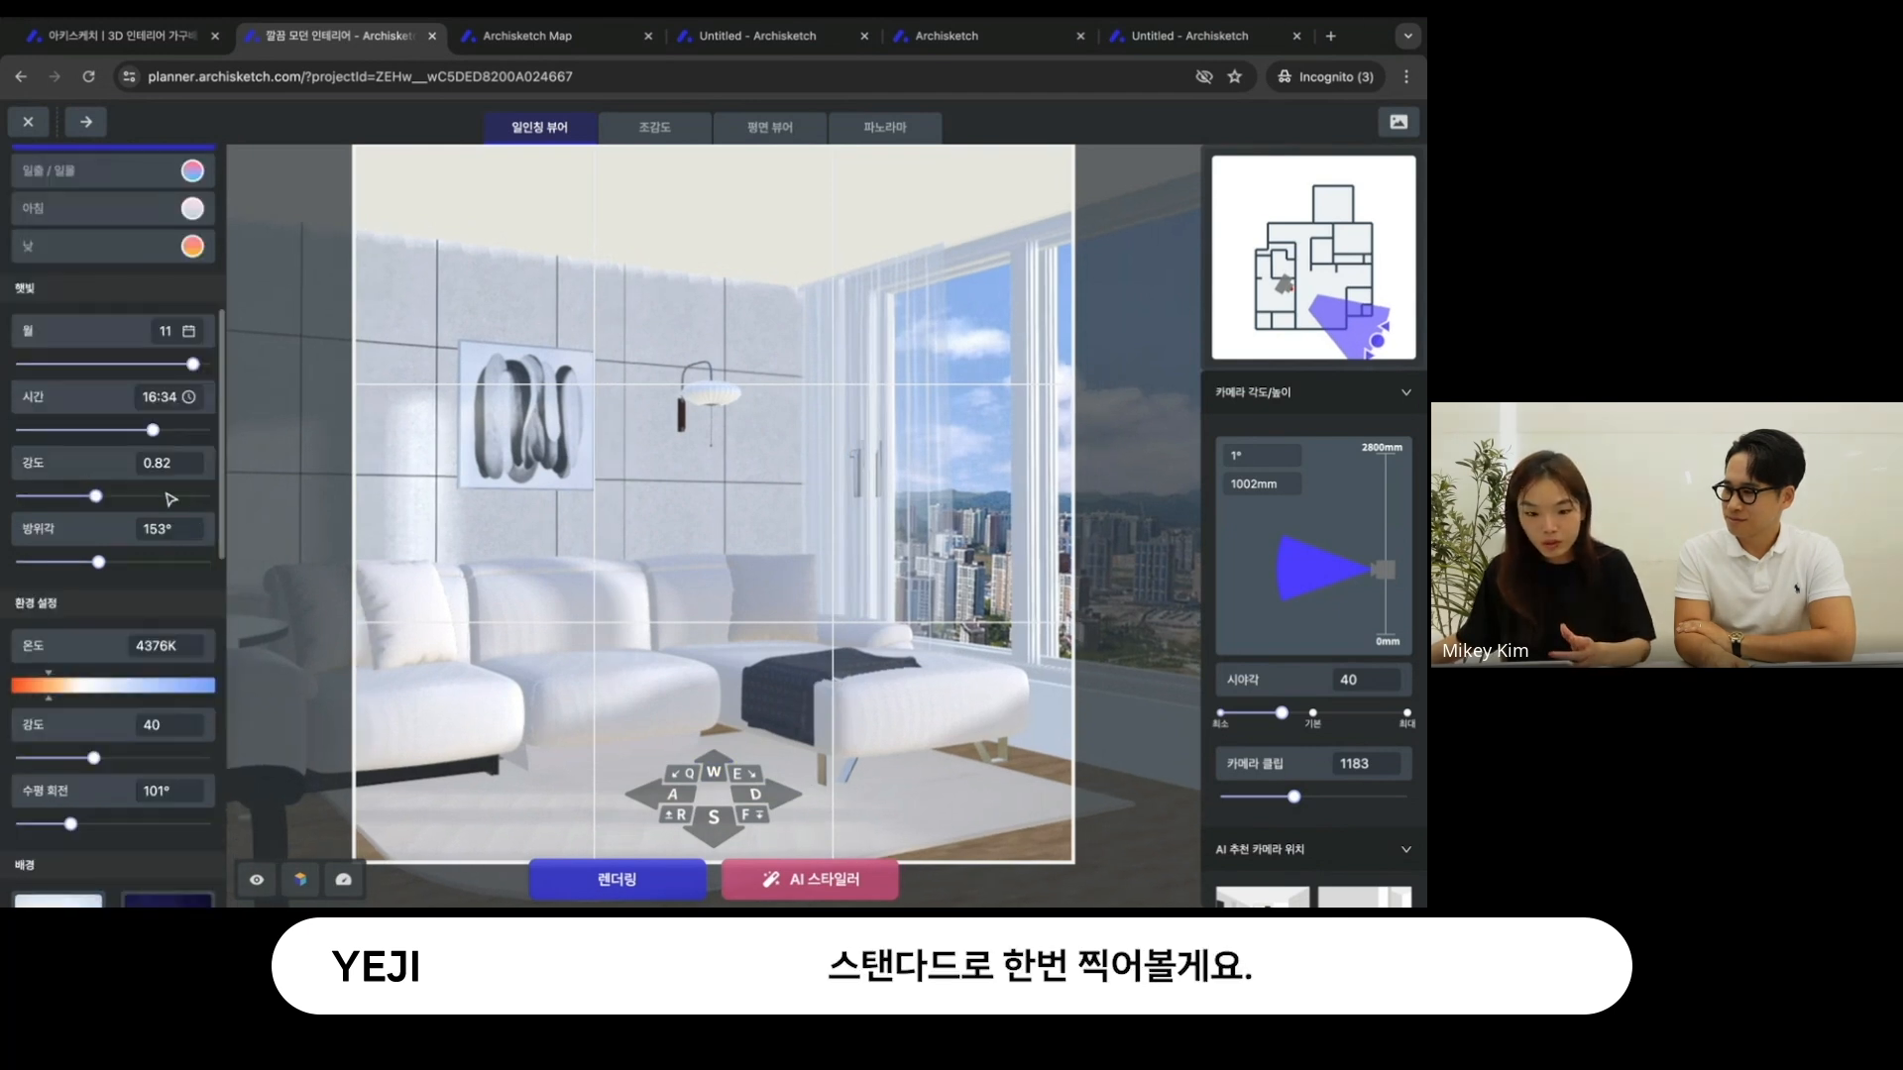
{"action": "left_click", "coordinate": [637, 895]}
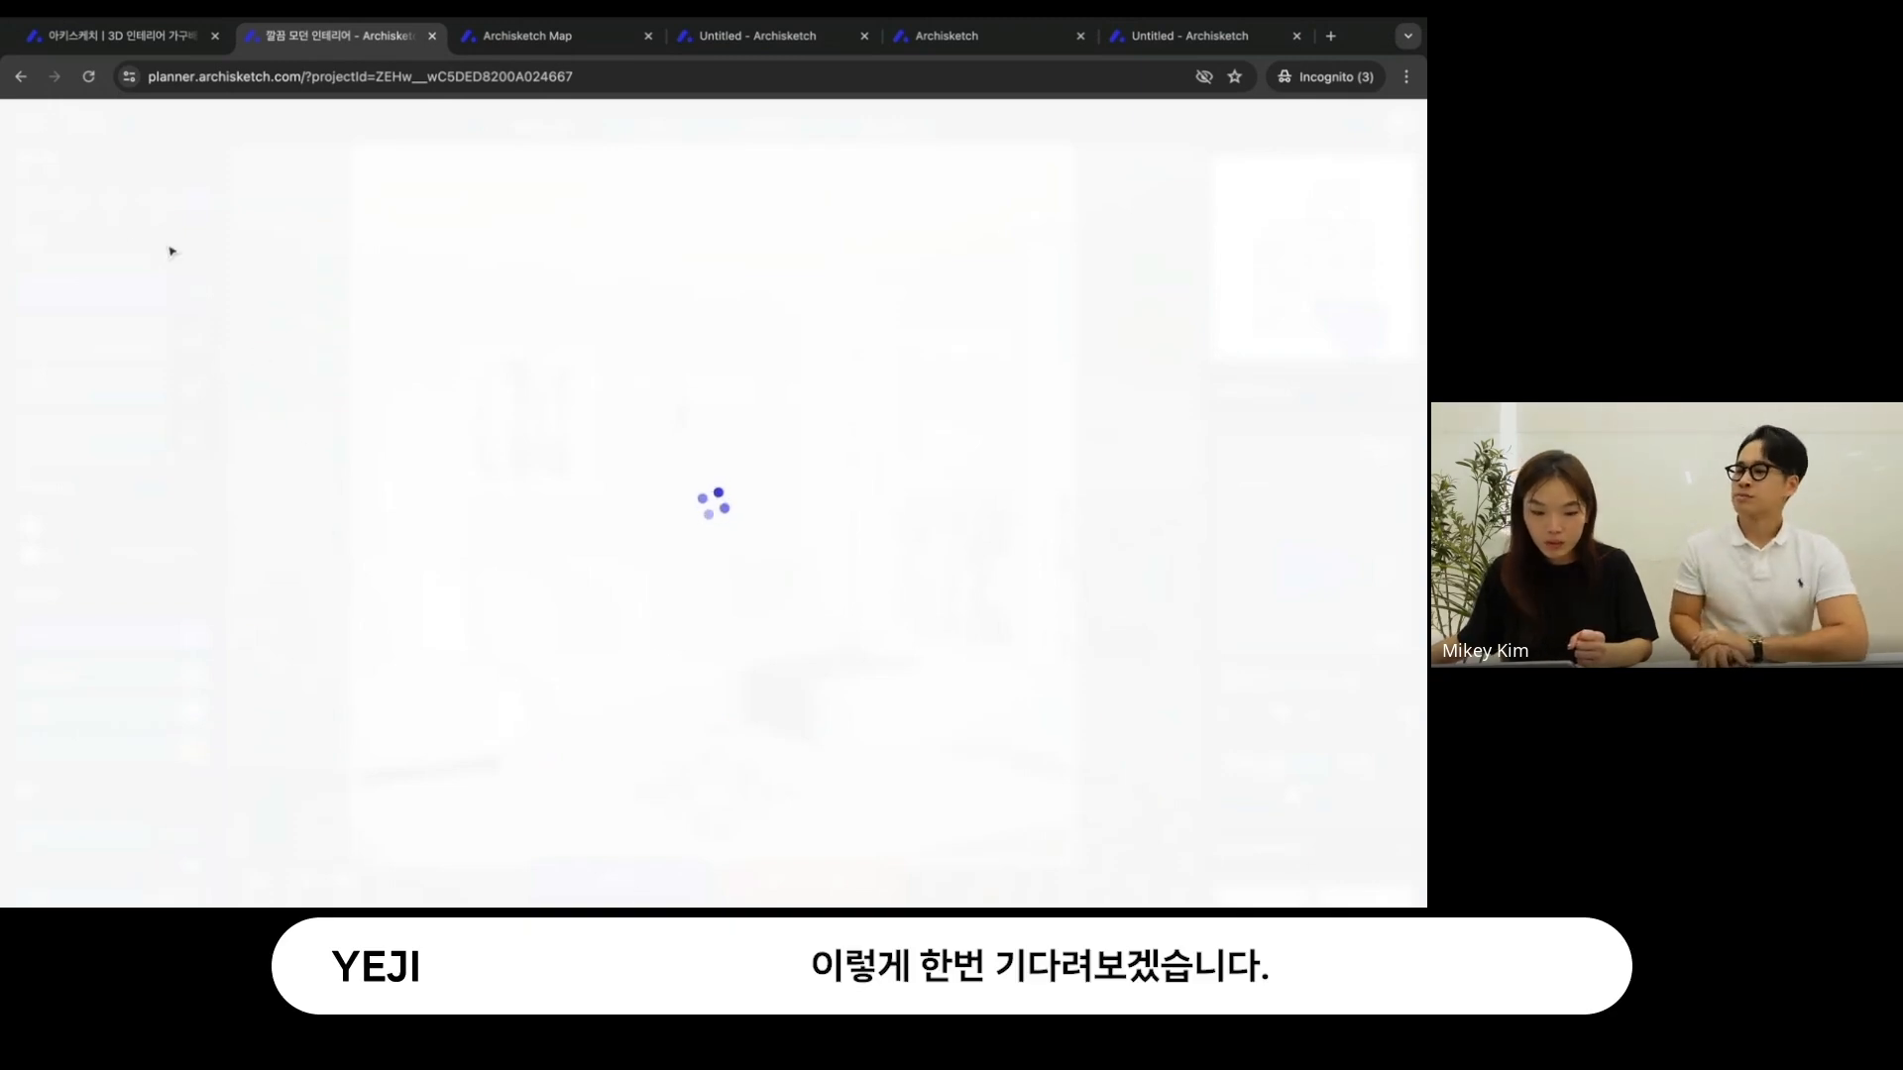
- Browse the render gallery, view the shot named 5 at full size, and return to the render studio
{"action": "scroll", "coordinate": [639, 594], "scroll_direction": "down", "scroll_amount": 3}
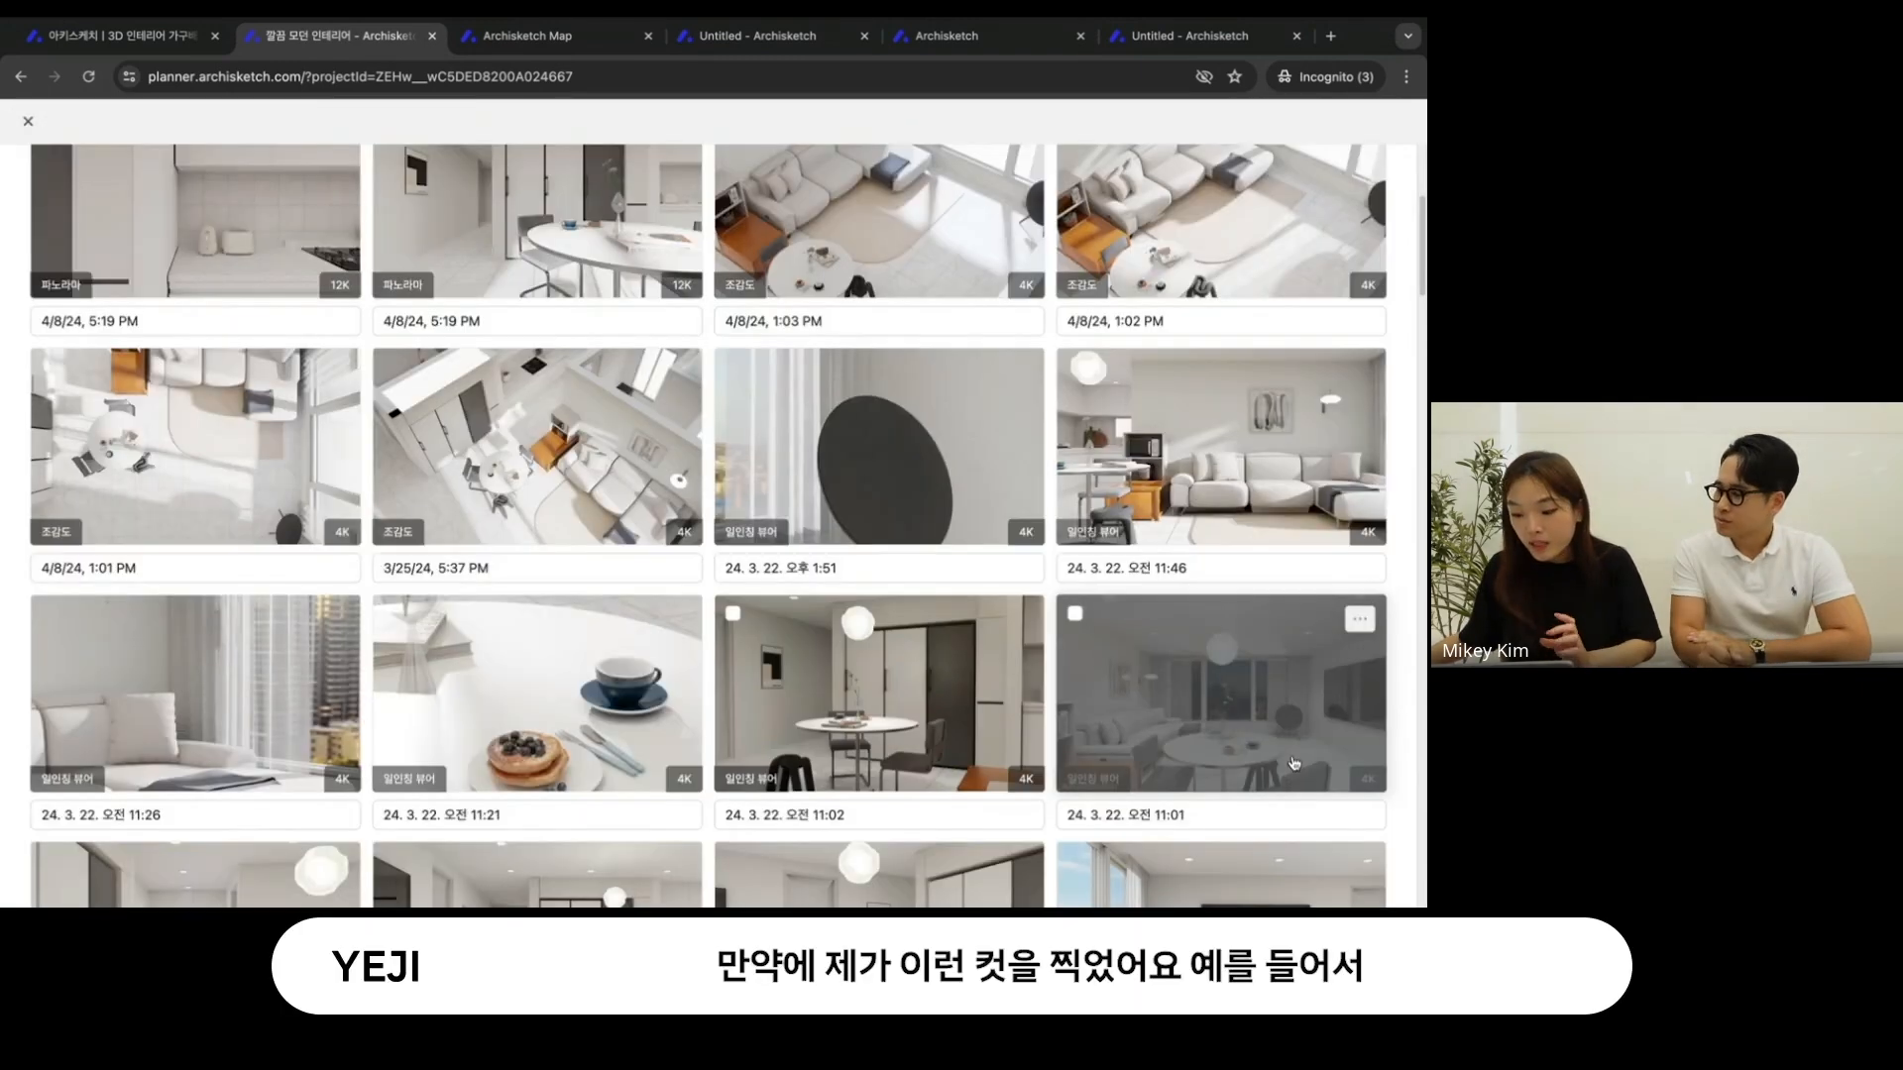
{"action": "left_click", "coordinate": [640, 676]}
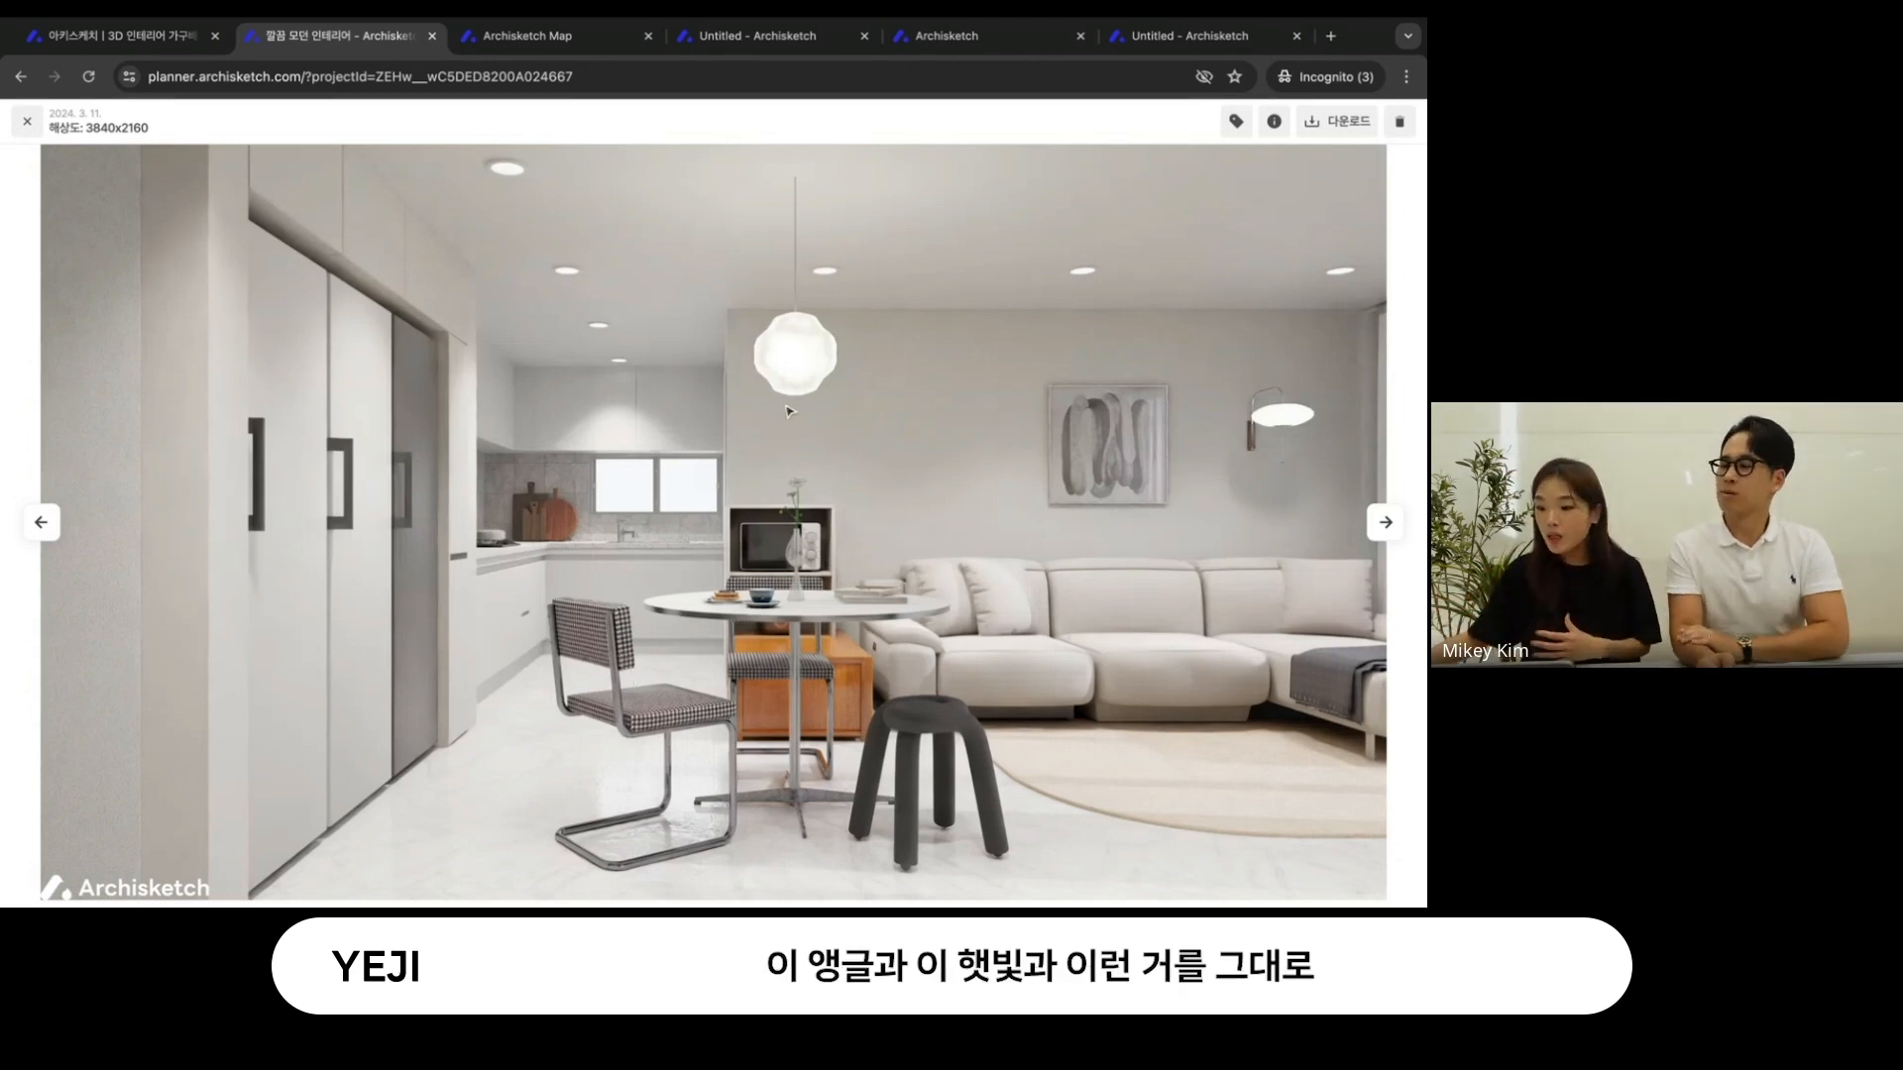
{"action": "left_click", "coordinate": [27, 121]}
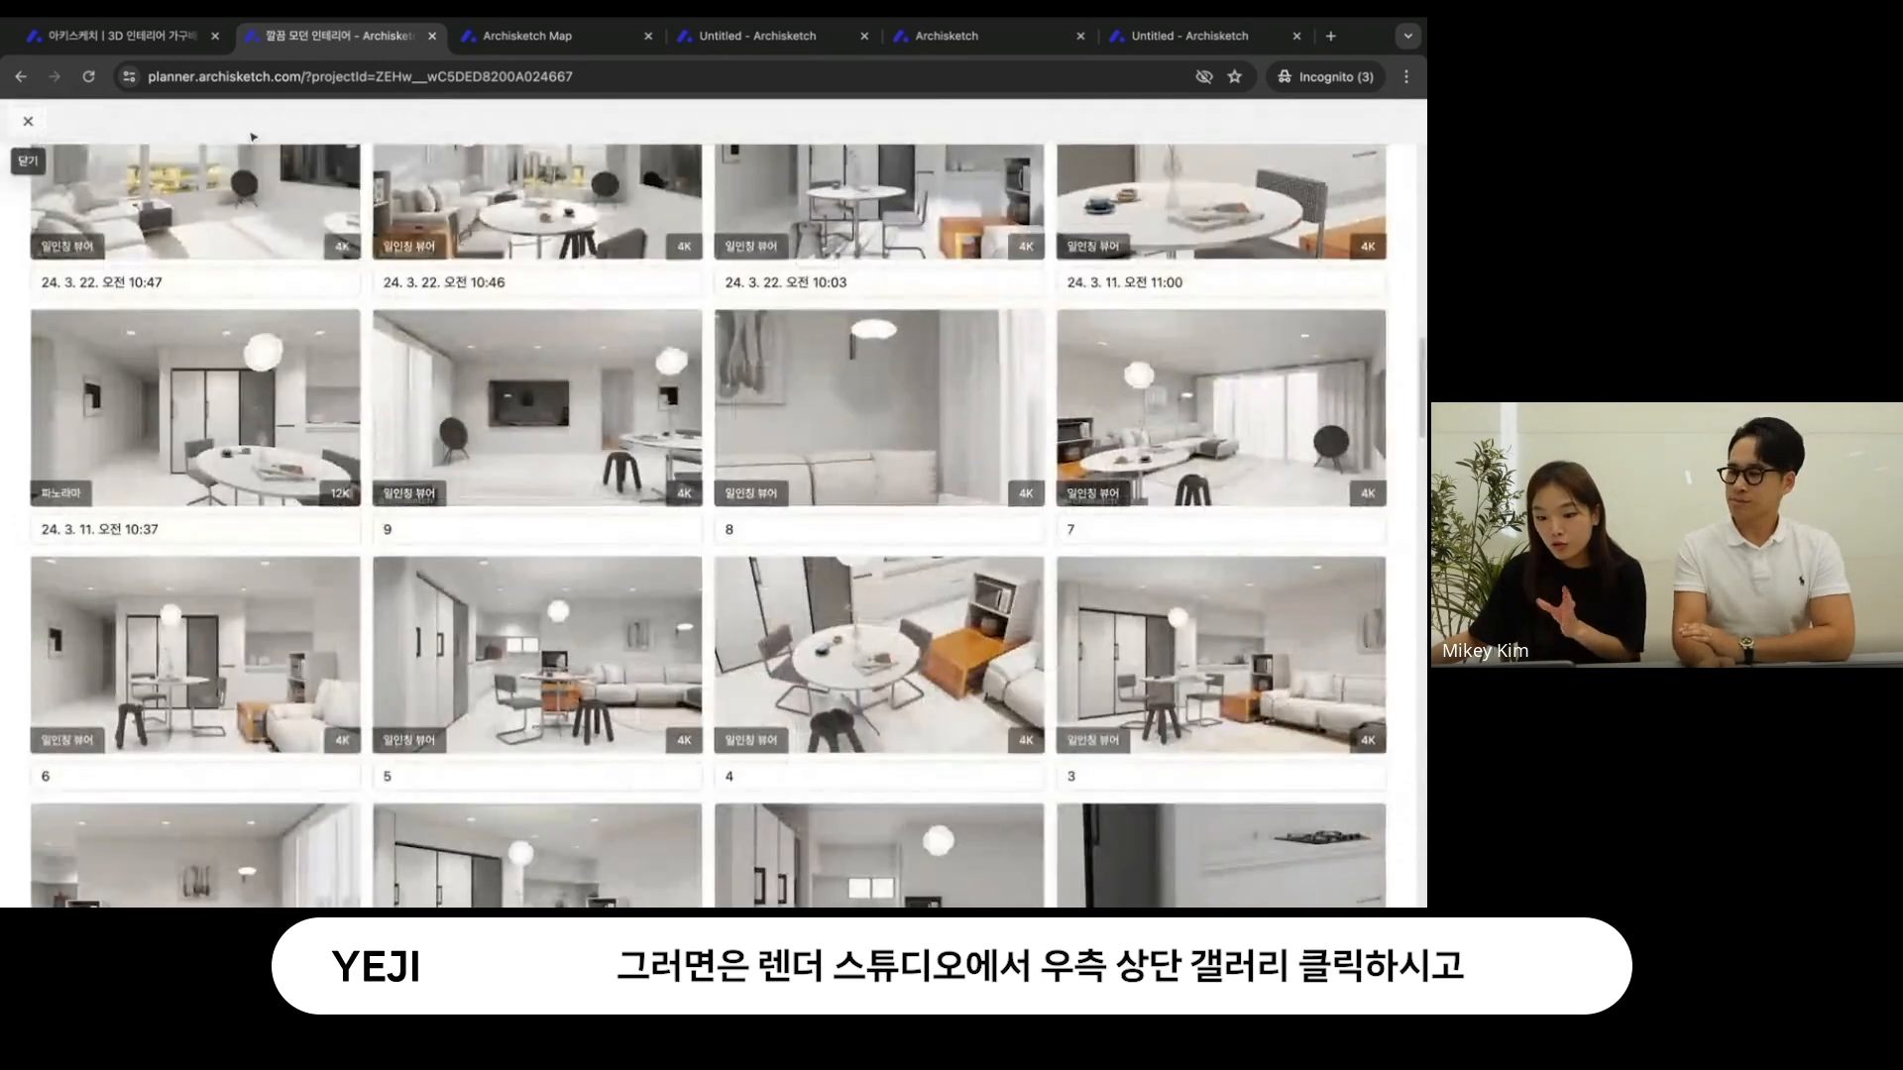
{"action": "left_click", "coordinate": [28, 121]}
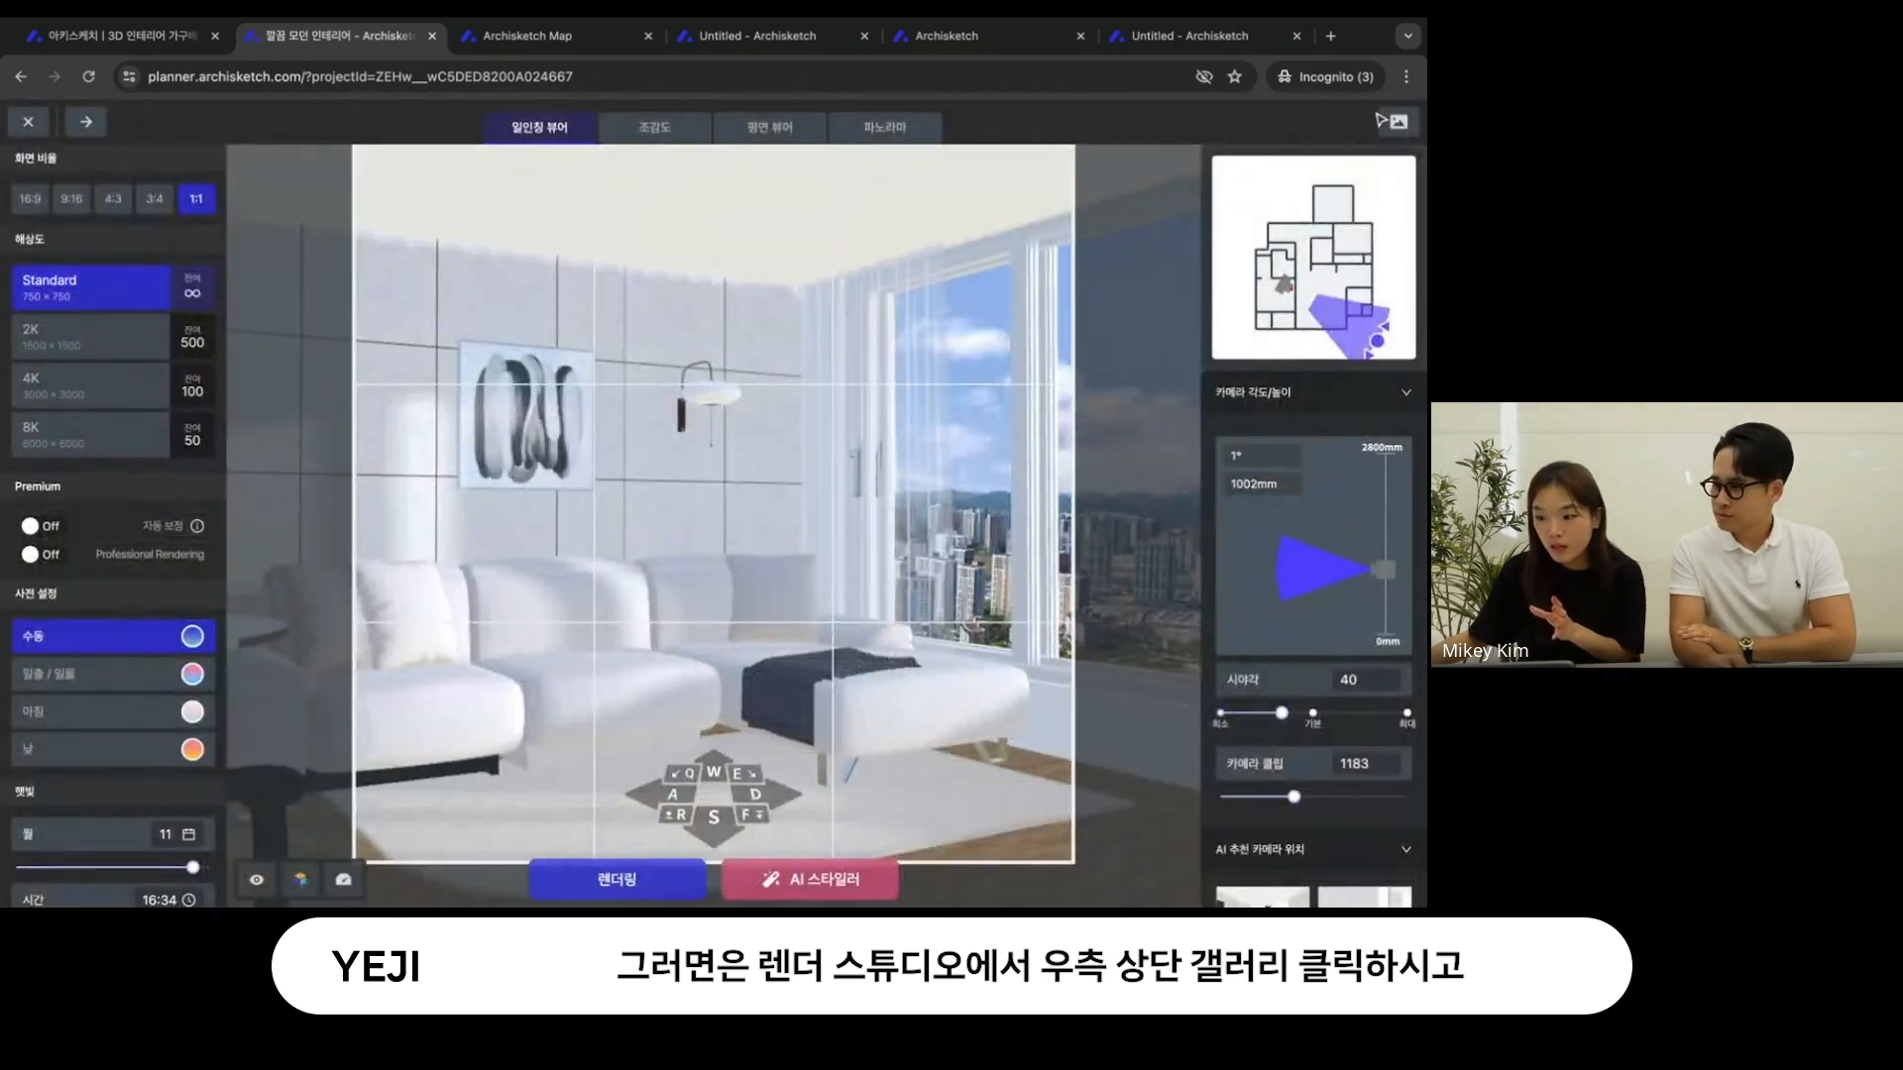
- Reuse the render settings of the gallery shot 24. 3. 22. 오전 10:03 and set the 화면 비율 to 1:1
{"action": "left_click", "coordinate": [1395, 122]}
{"action": "scroll", "coordinate": [669, 676], "scroll_direction": "down", "scroll_amount": 5}
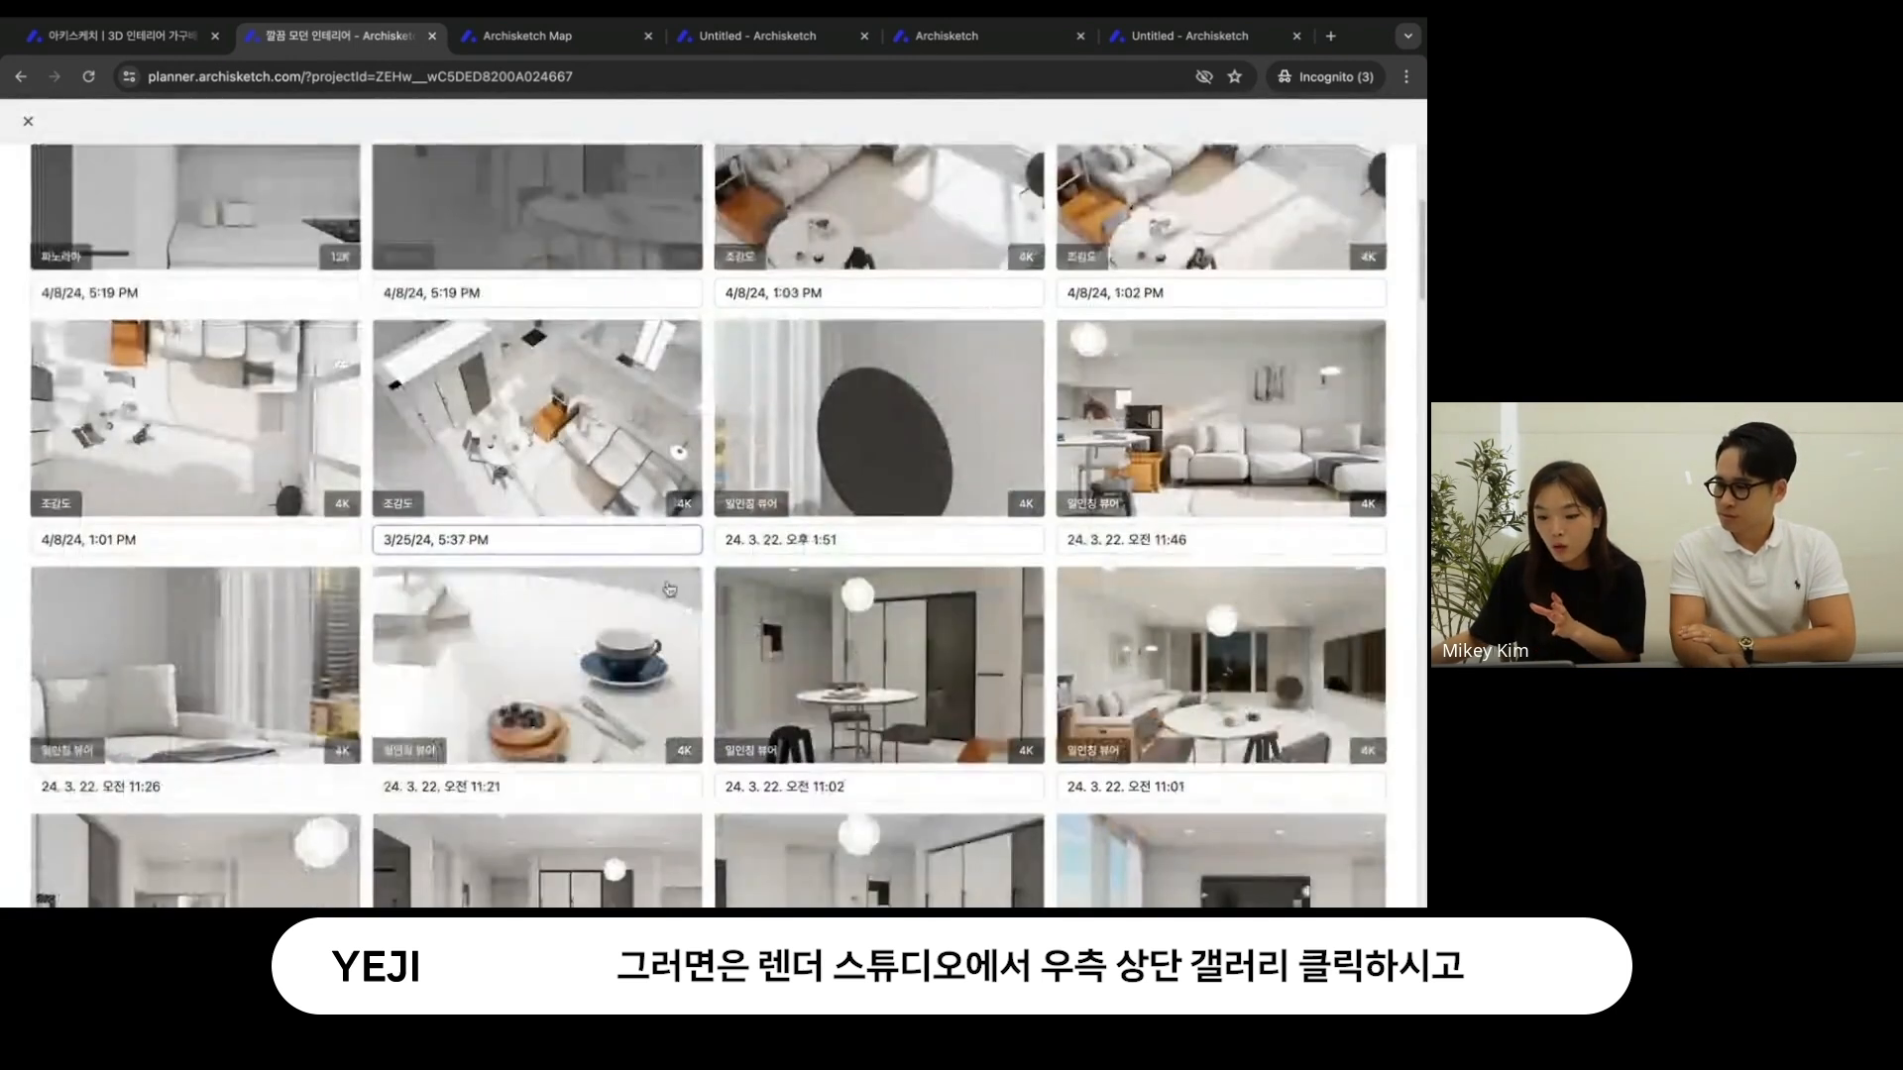
{"action": "scroll", "coordinate": [669, 676], "scroll_direction": "down", "scroll_amount": 4}
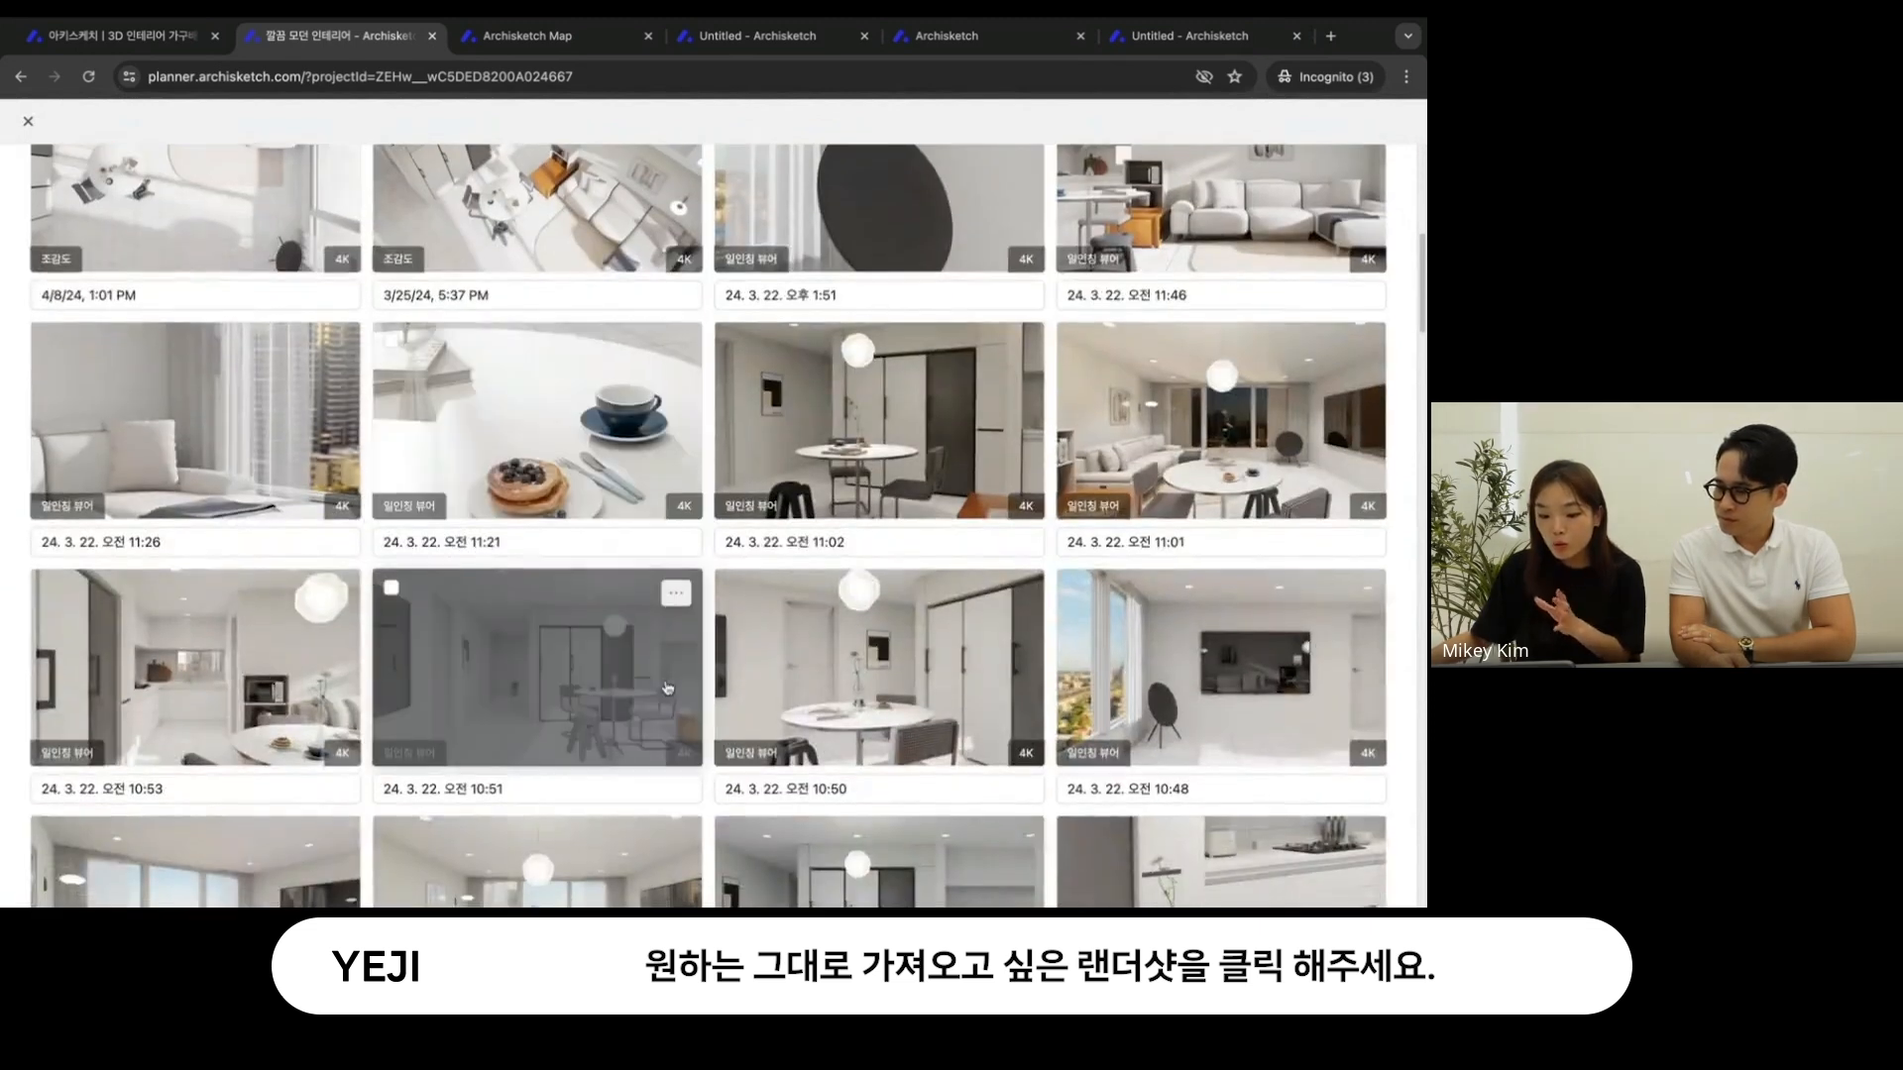
{"action": "scroll", "coordinate": [663, 696], "scroll_direction": "down", "scroll_amount": 4}
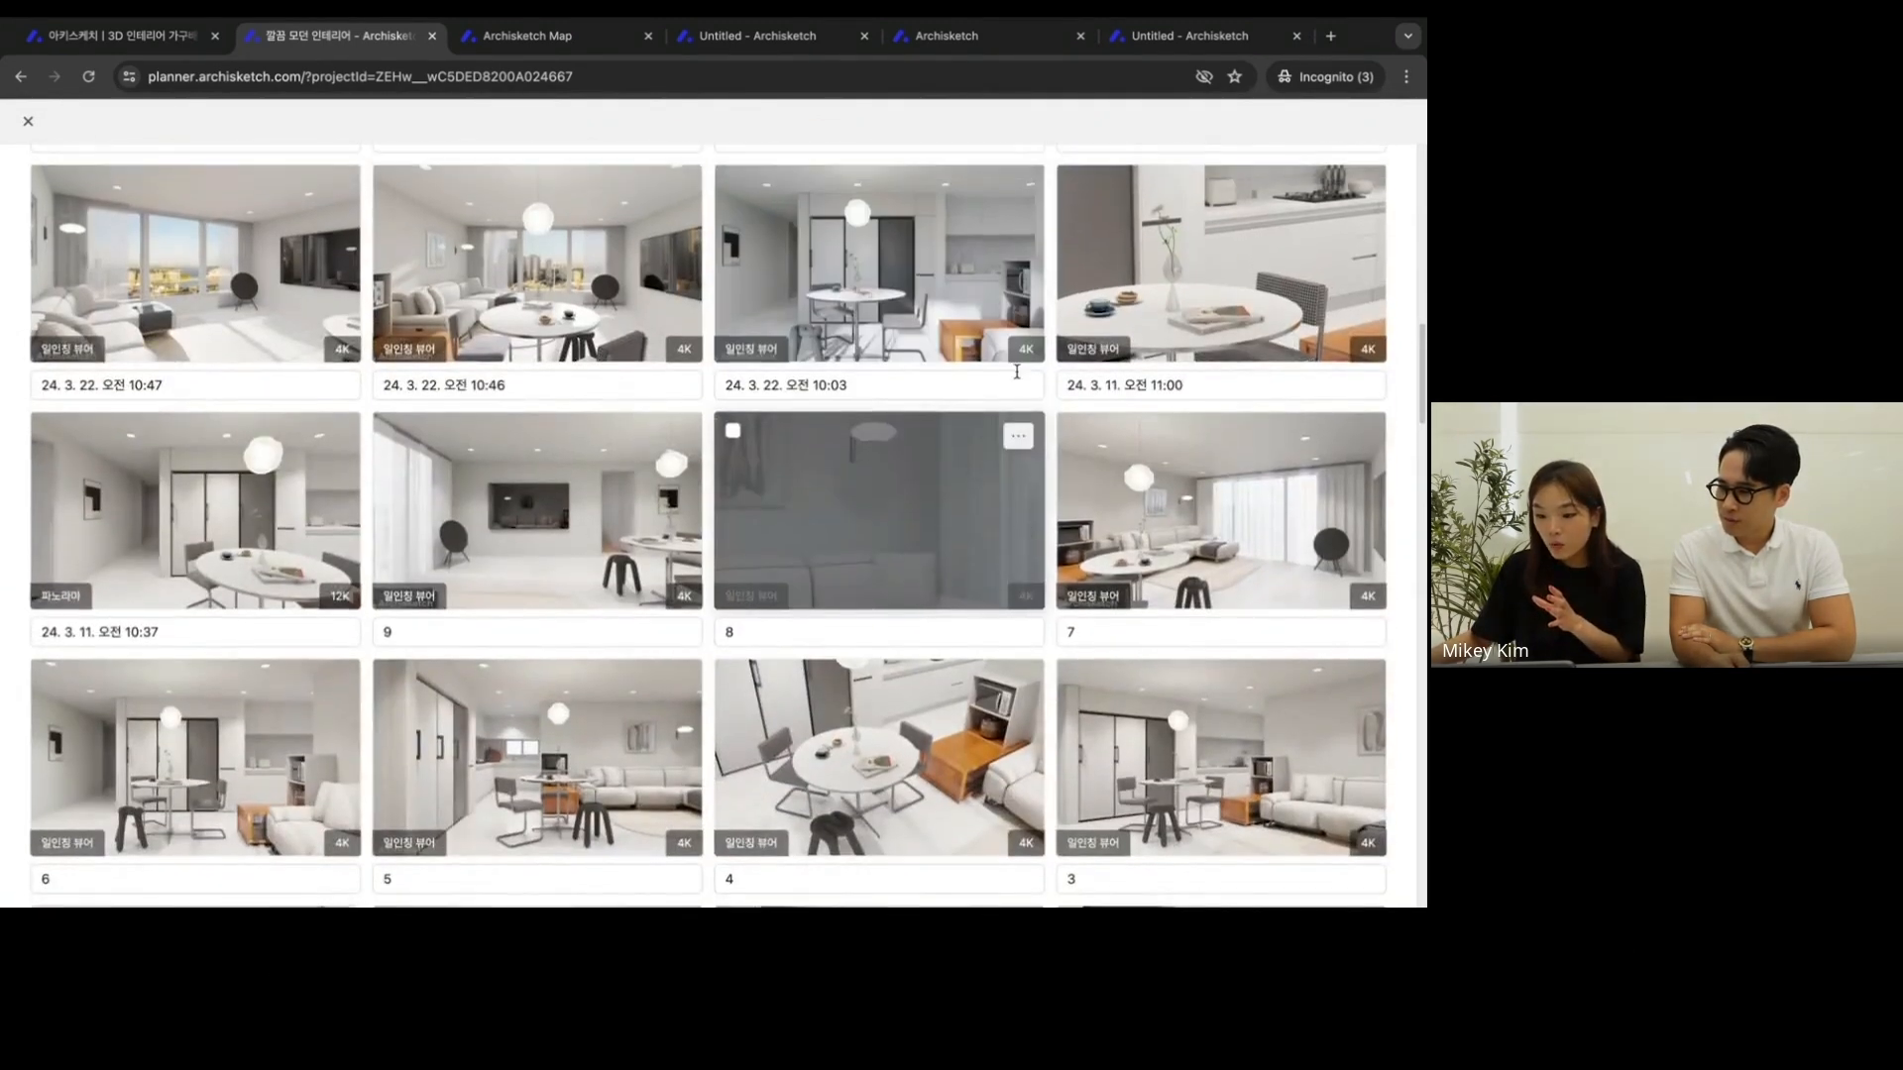
{"action": "left_click", "coordinate": [1001, 282]}
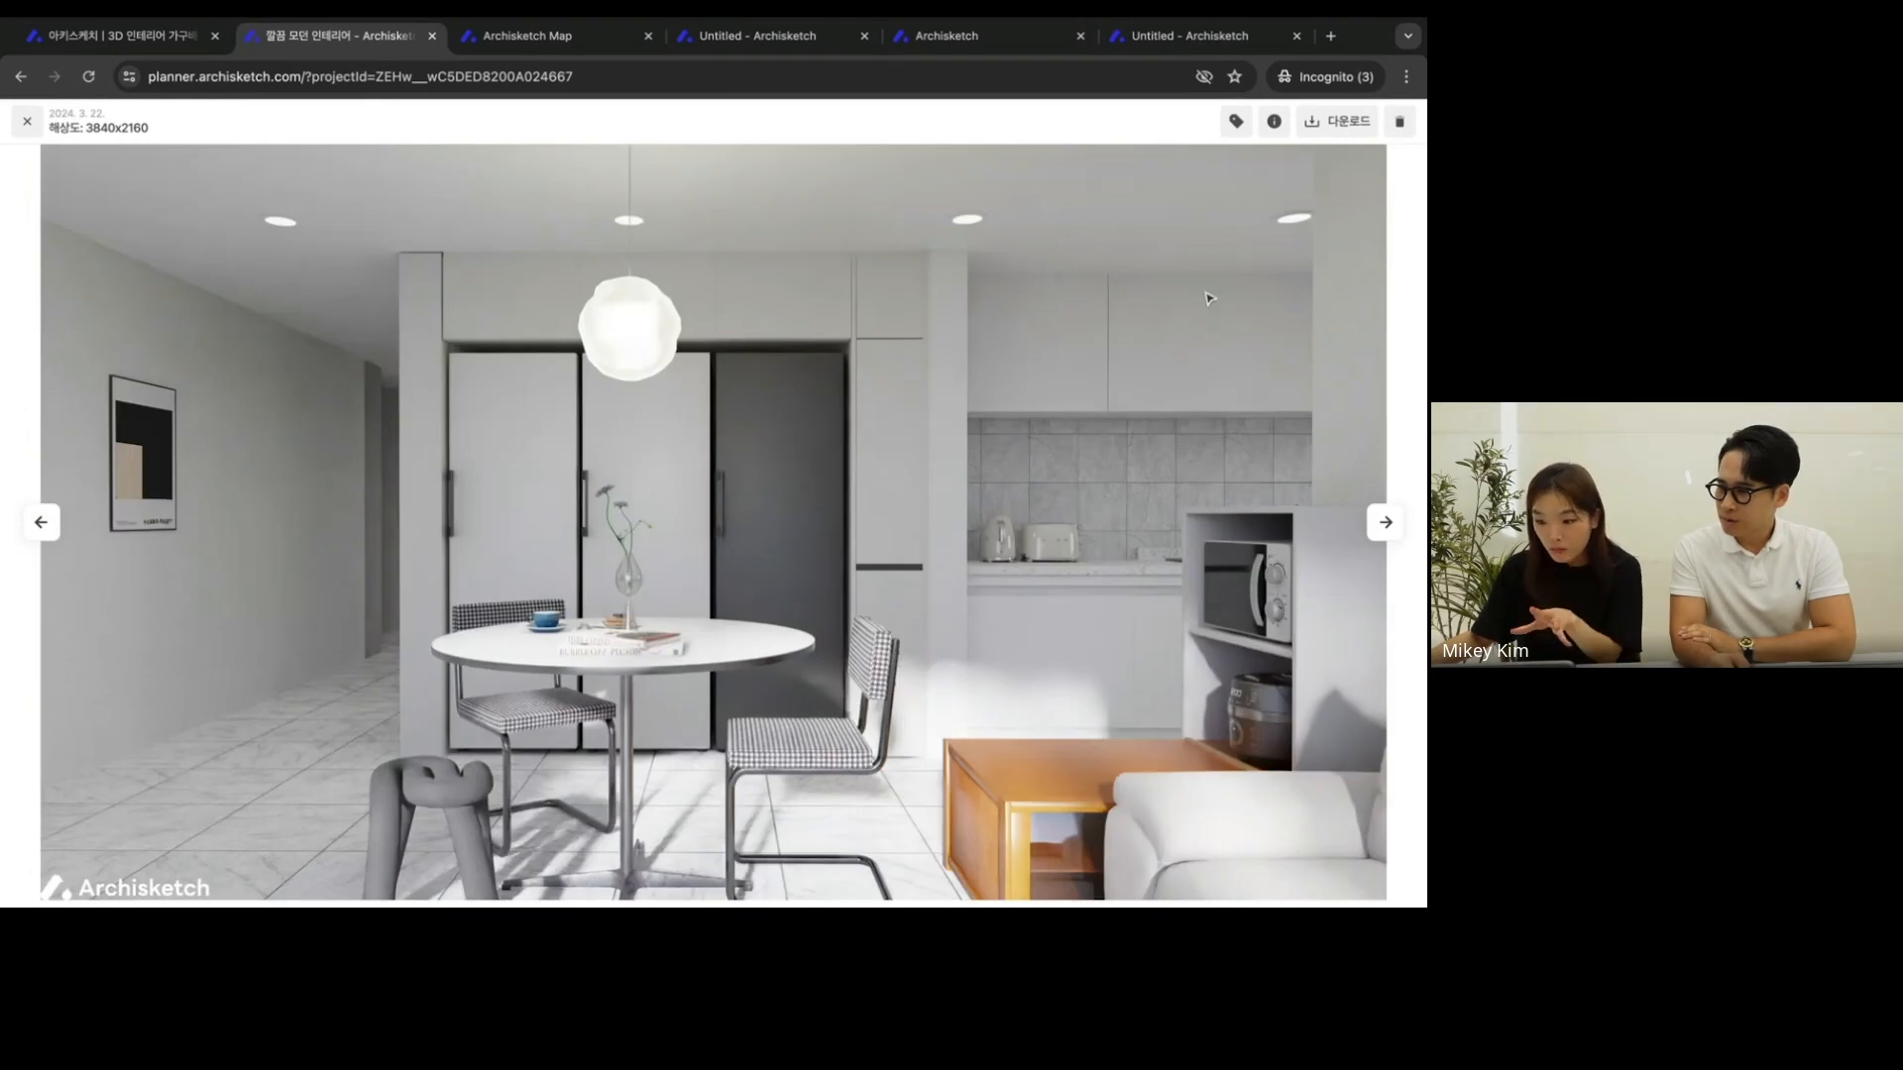
{"action": "left_click", "coordinate": [1274, 123]}
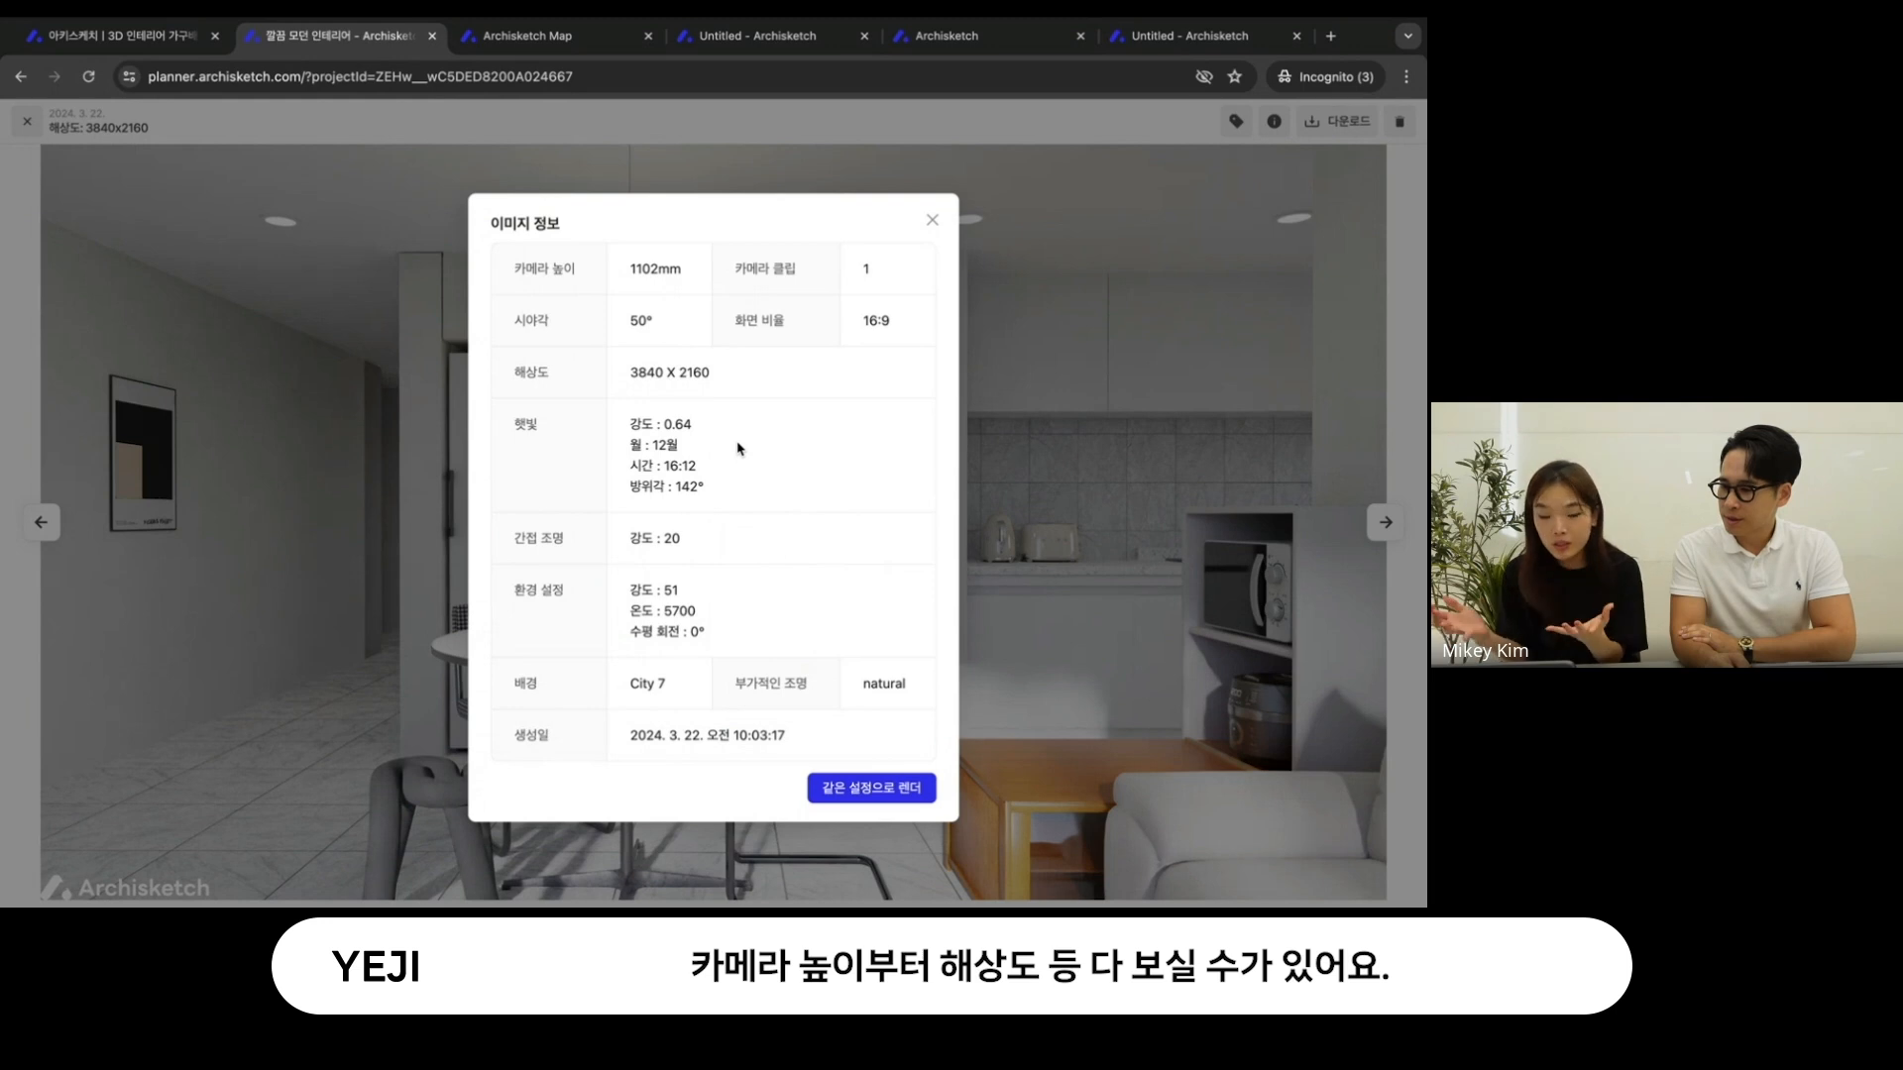
{"action": "left_click", "coordinate": [914, 797]}
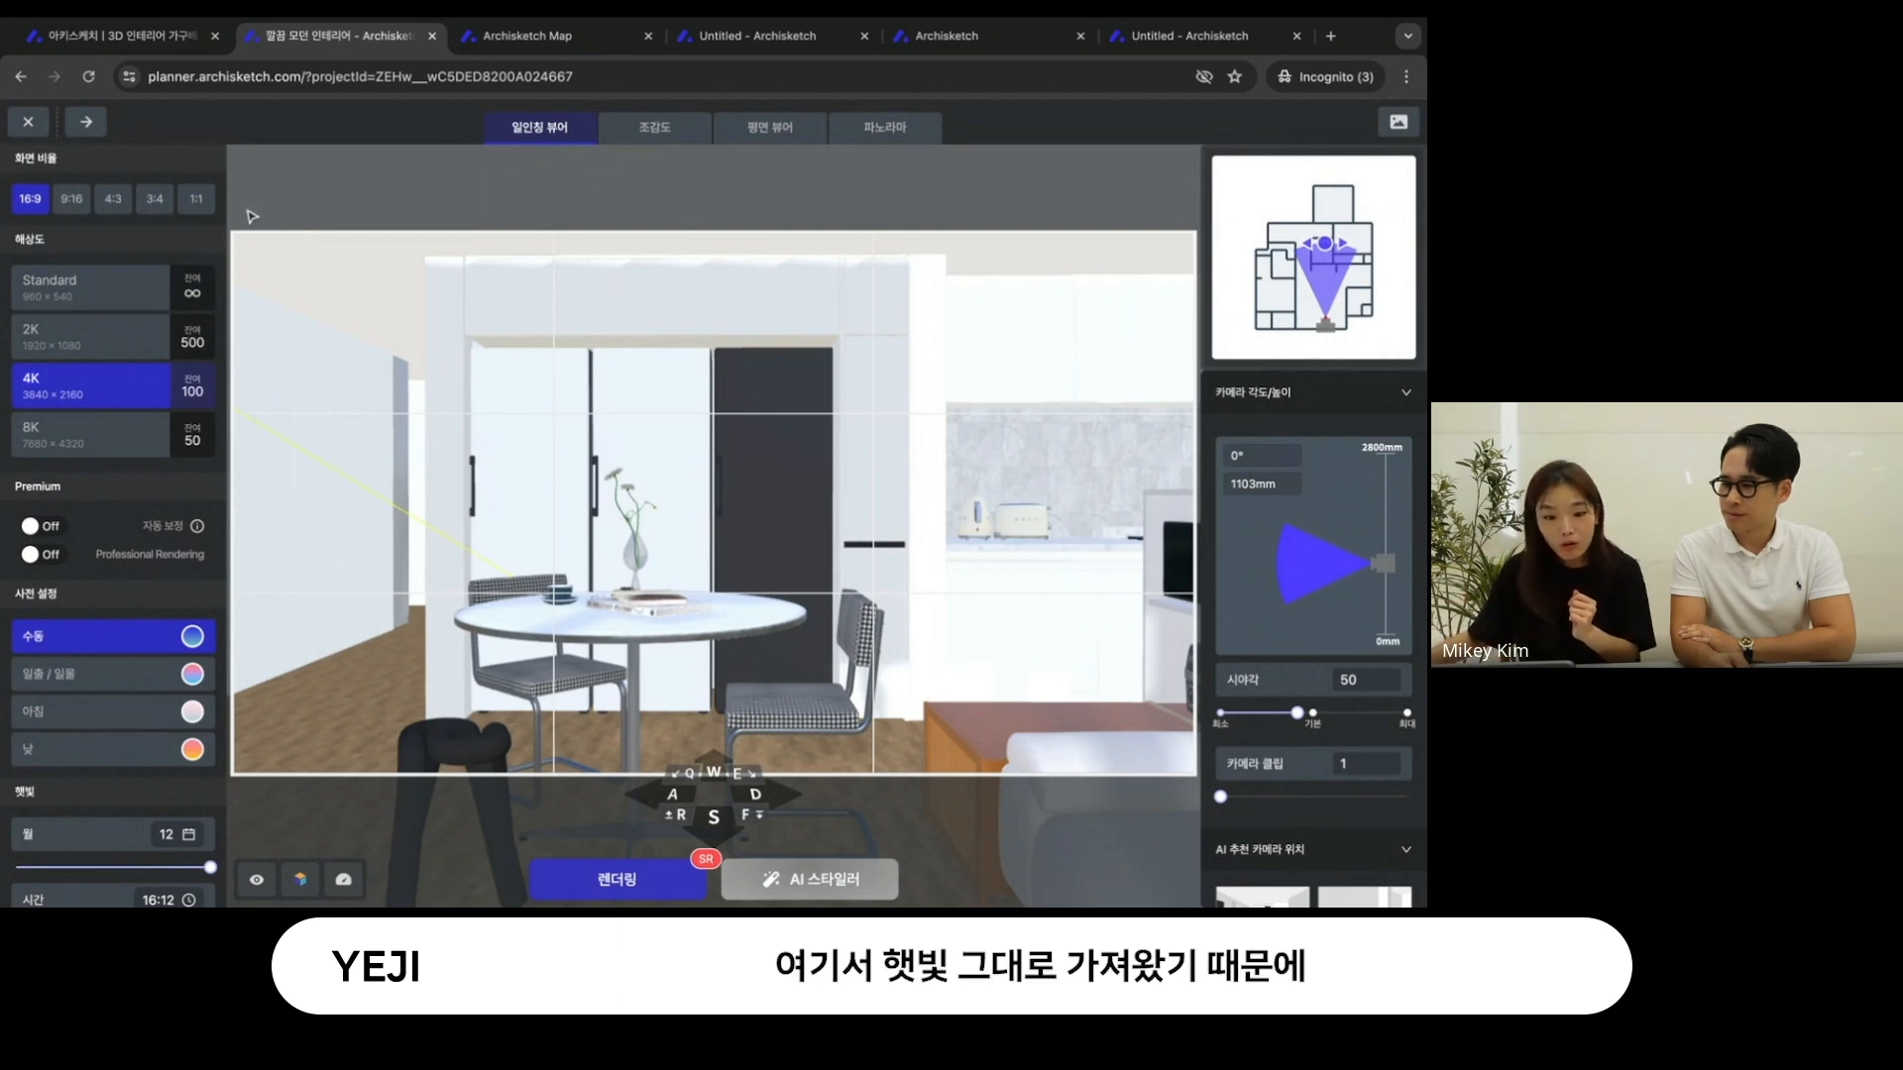
{"action": "left_click", "coordinate": [197, 198]}
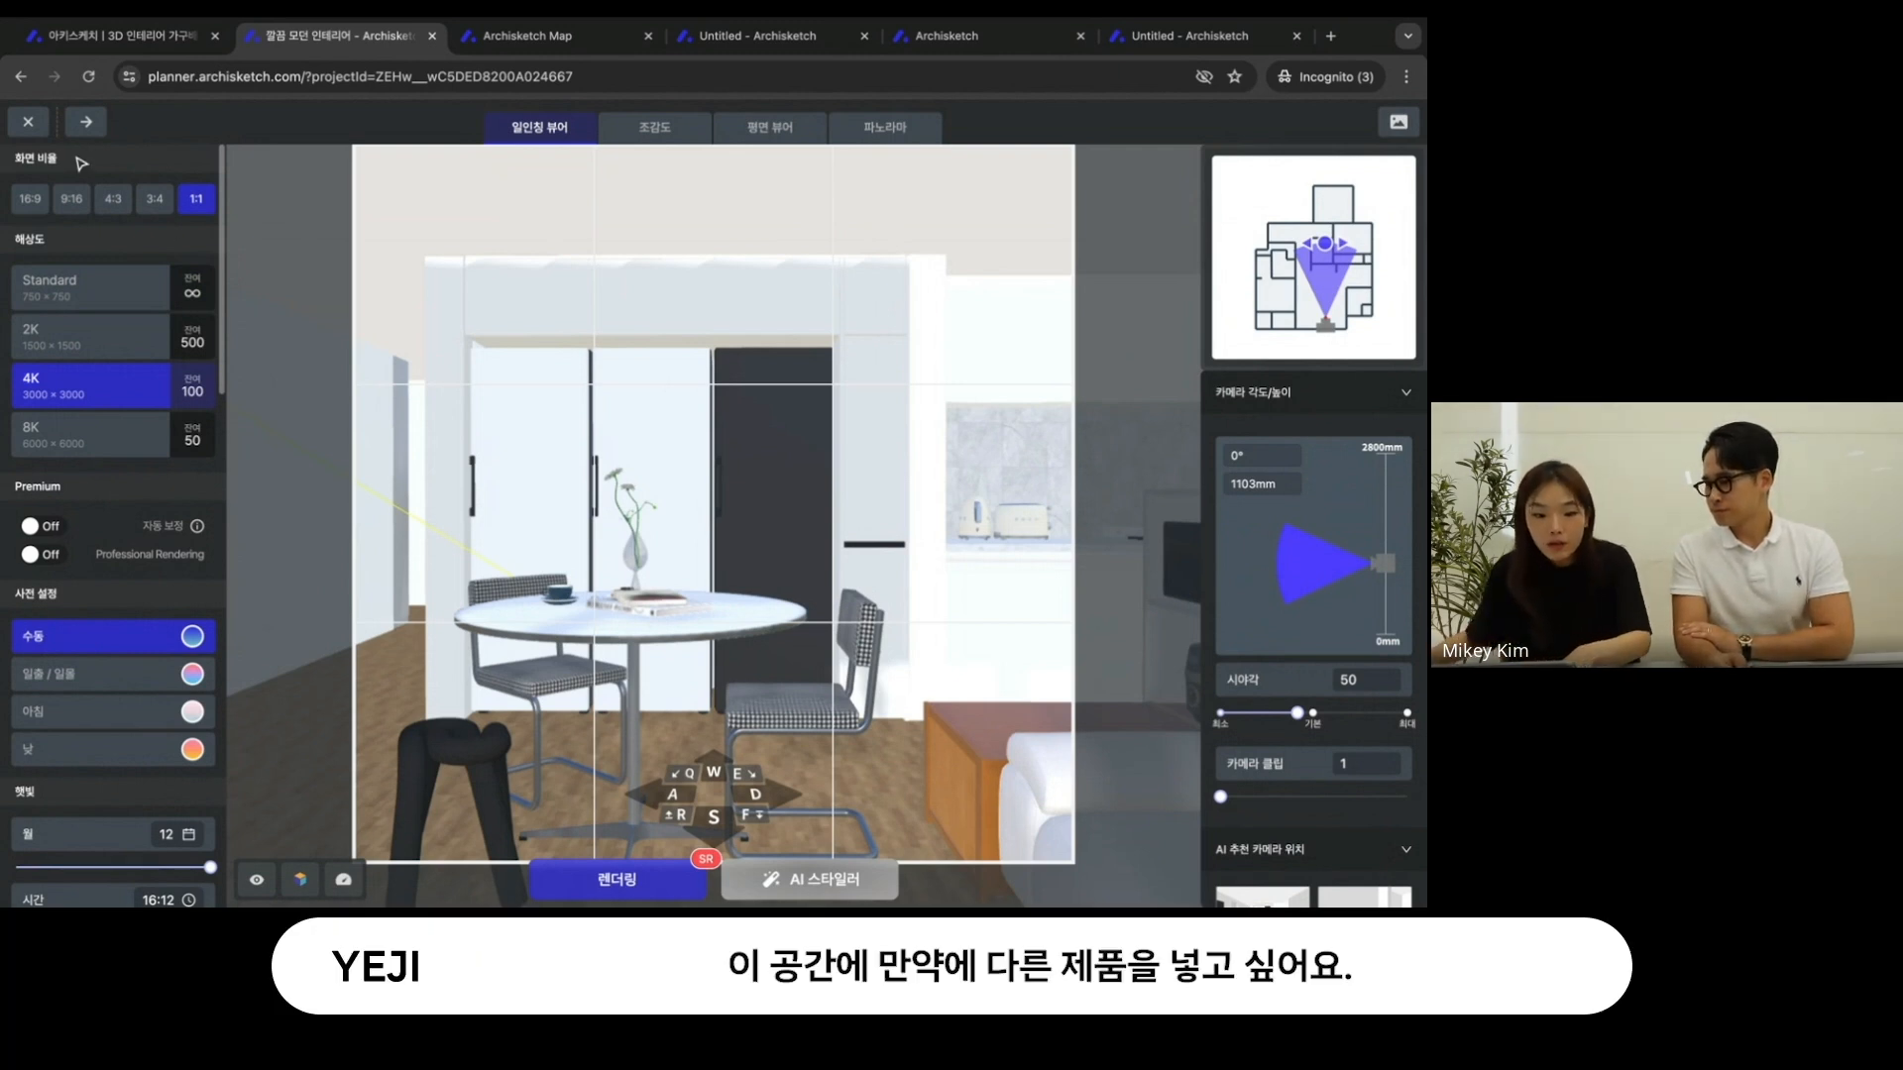
- Leave the render studio and change the black dining chair beside the orange cabinet to its 레드(주문제작상품) color option
{"action": "left_click", "coordinate": [28, 121]}
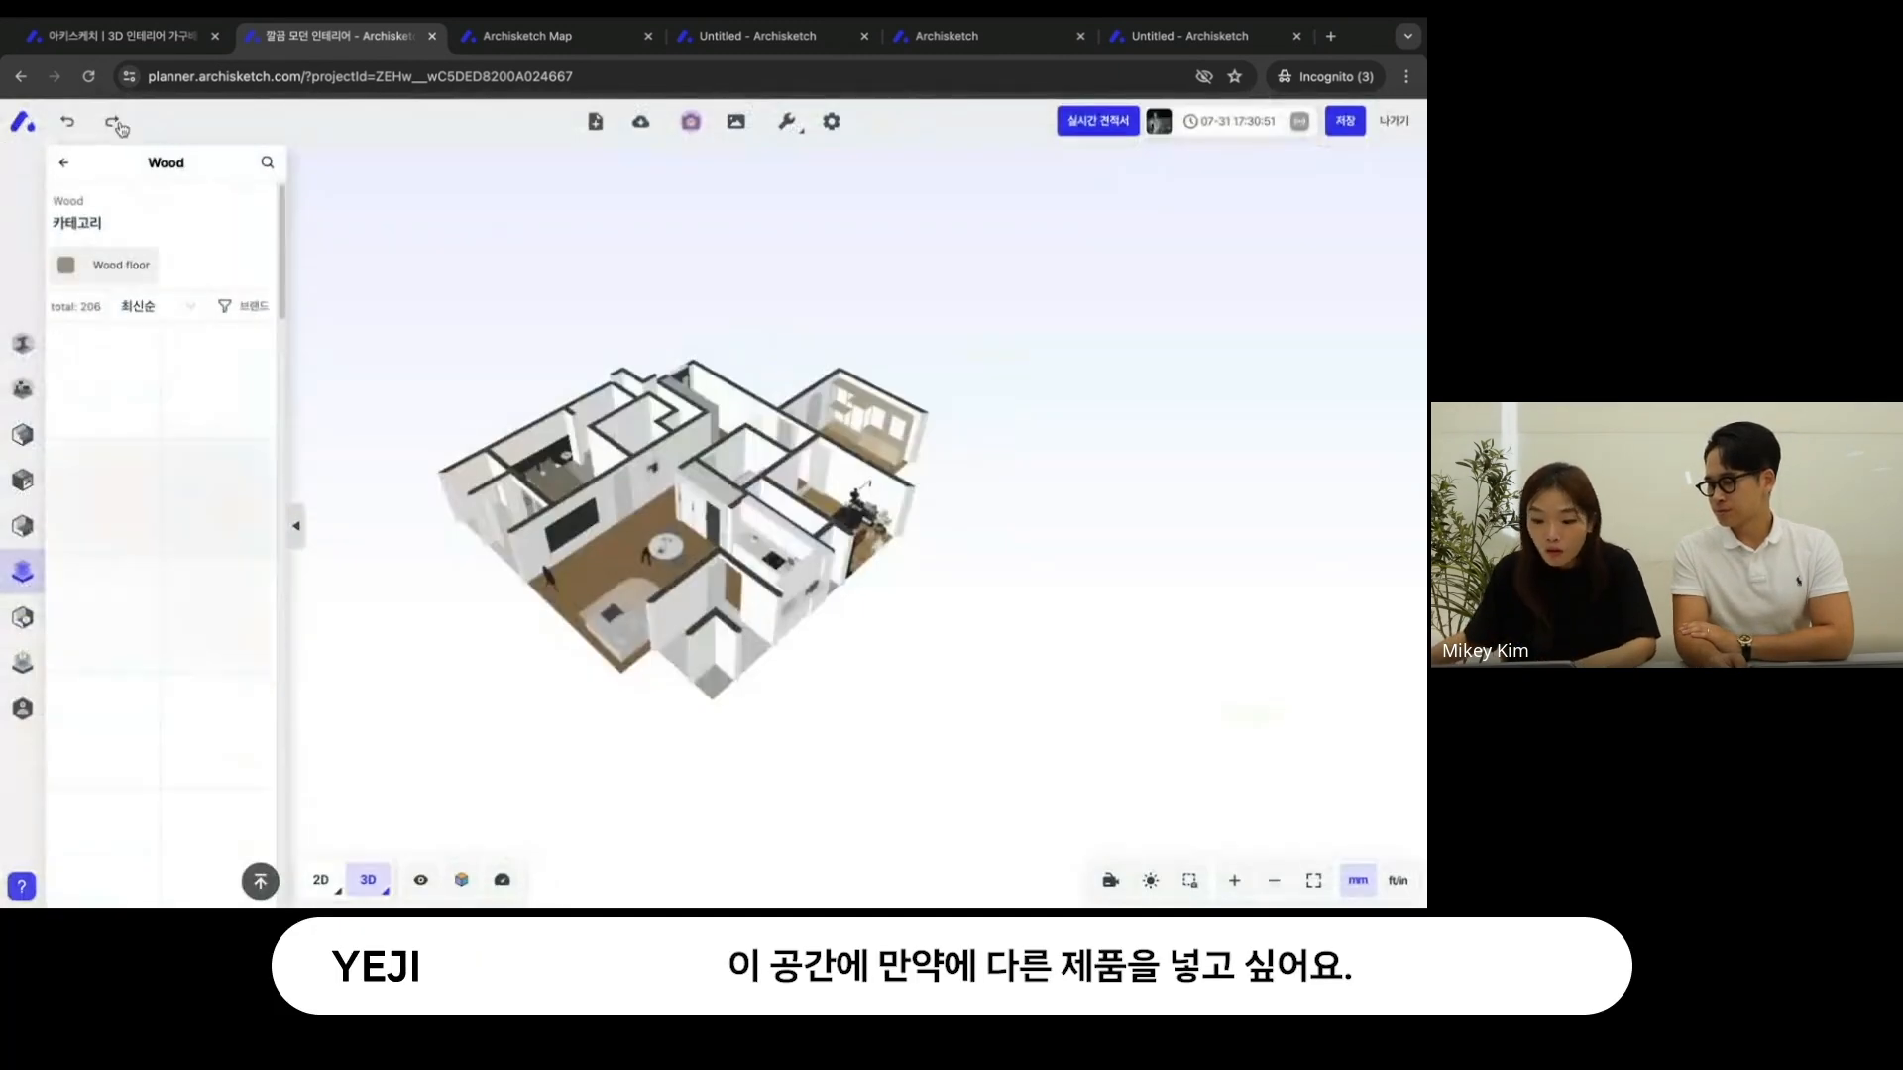
{"action": "scroll", "coordinate": [706, 575], "scroll_direction": "up", "scroll_amount": 5}
{"action": "scroll", "coordinate": [707, 575], "scroll_direction": "up", "scroll_amount": 4}
{"action": "left_click", "coordinate": [706, 681]}
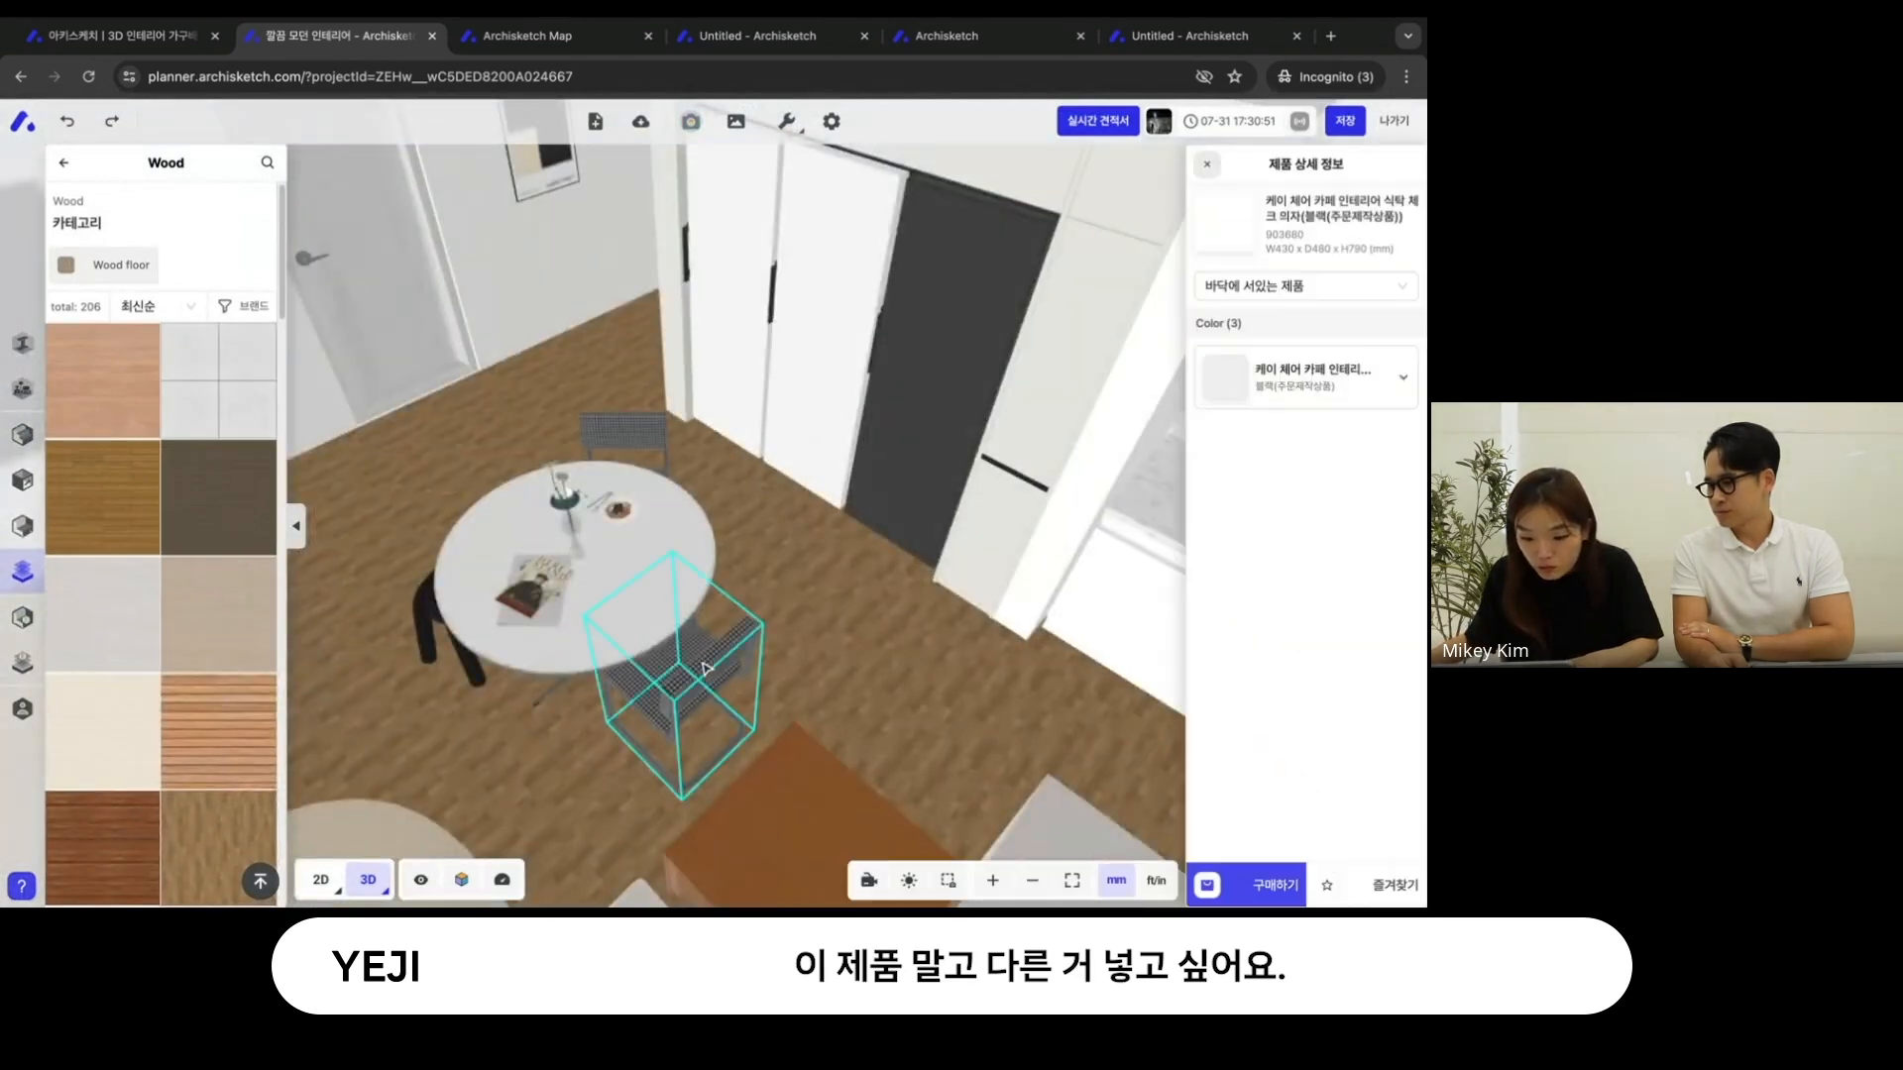
{"action": "left_click", "coordinate": [1331, 387]}
{"action": "left_click", "coordinate": [1341, 477]}
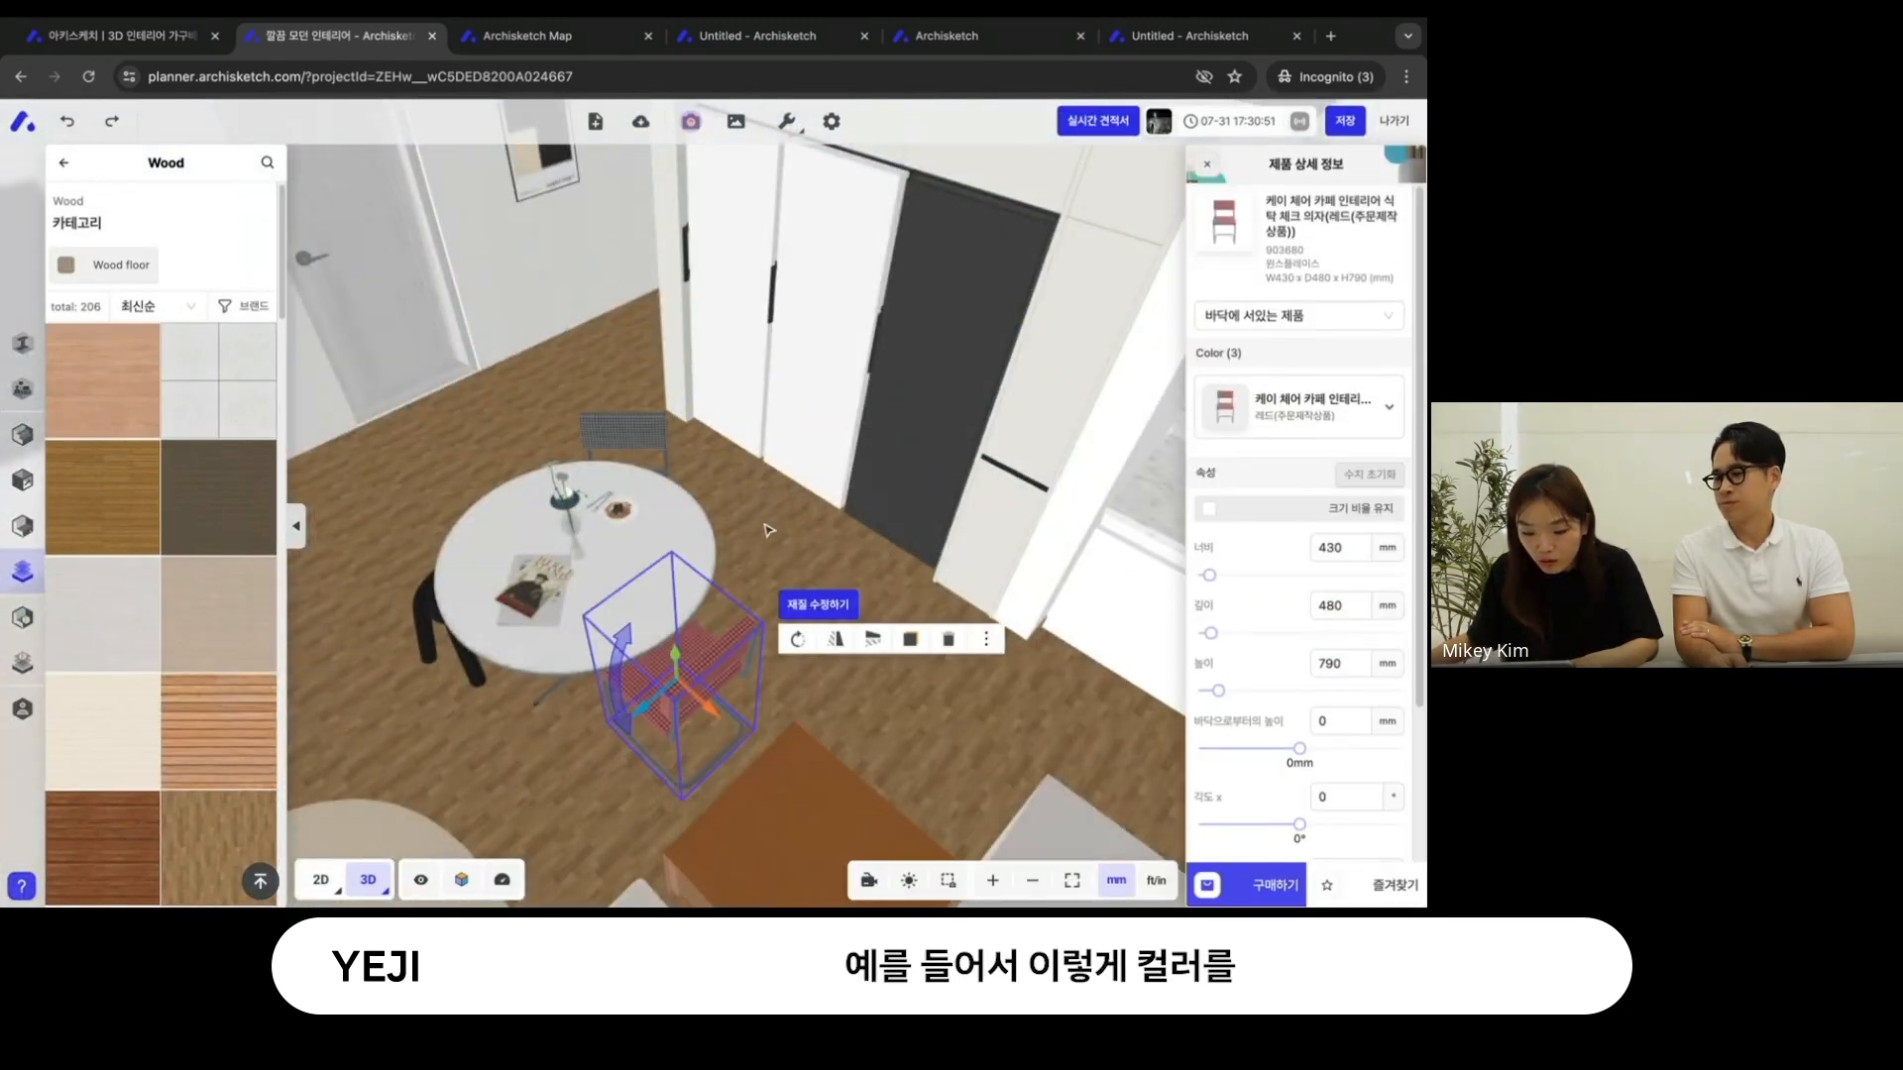
- Enter the render studio from a spot beside the dining table and dismiss the introduction
{"action": "left_click_drag", "start_coordinate": [770, 531], "coordinate": [849, 123]}
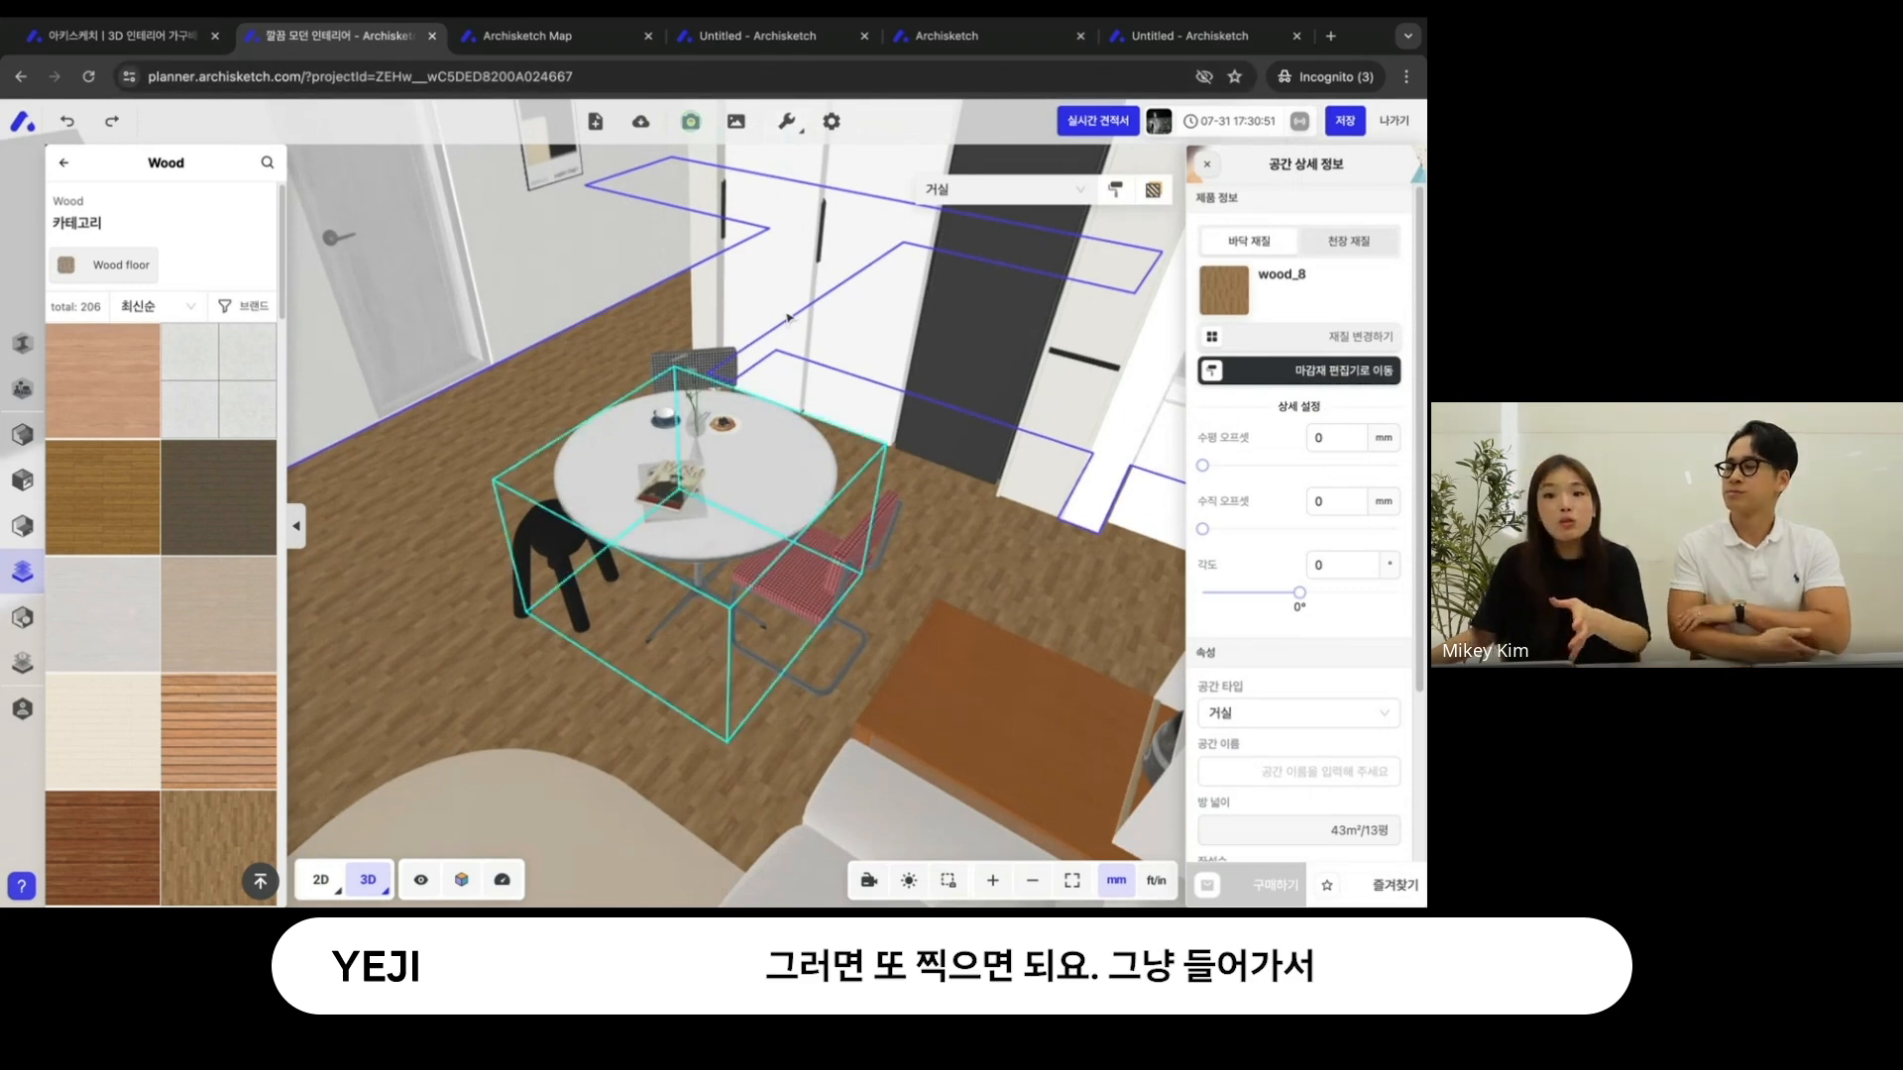
{"action": "left_click", "coordinate": [683, 121]}
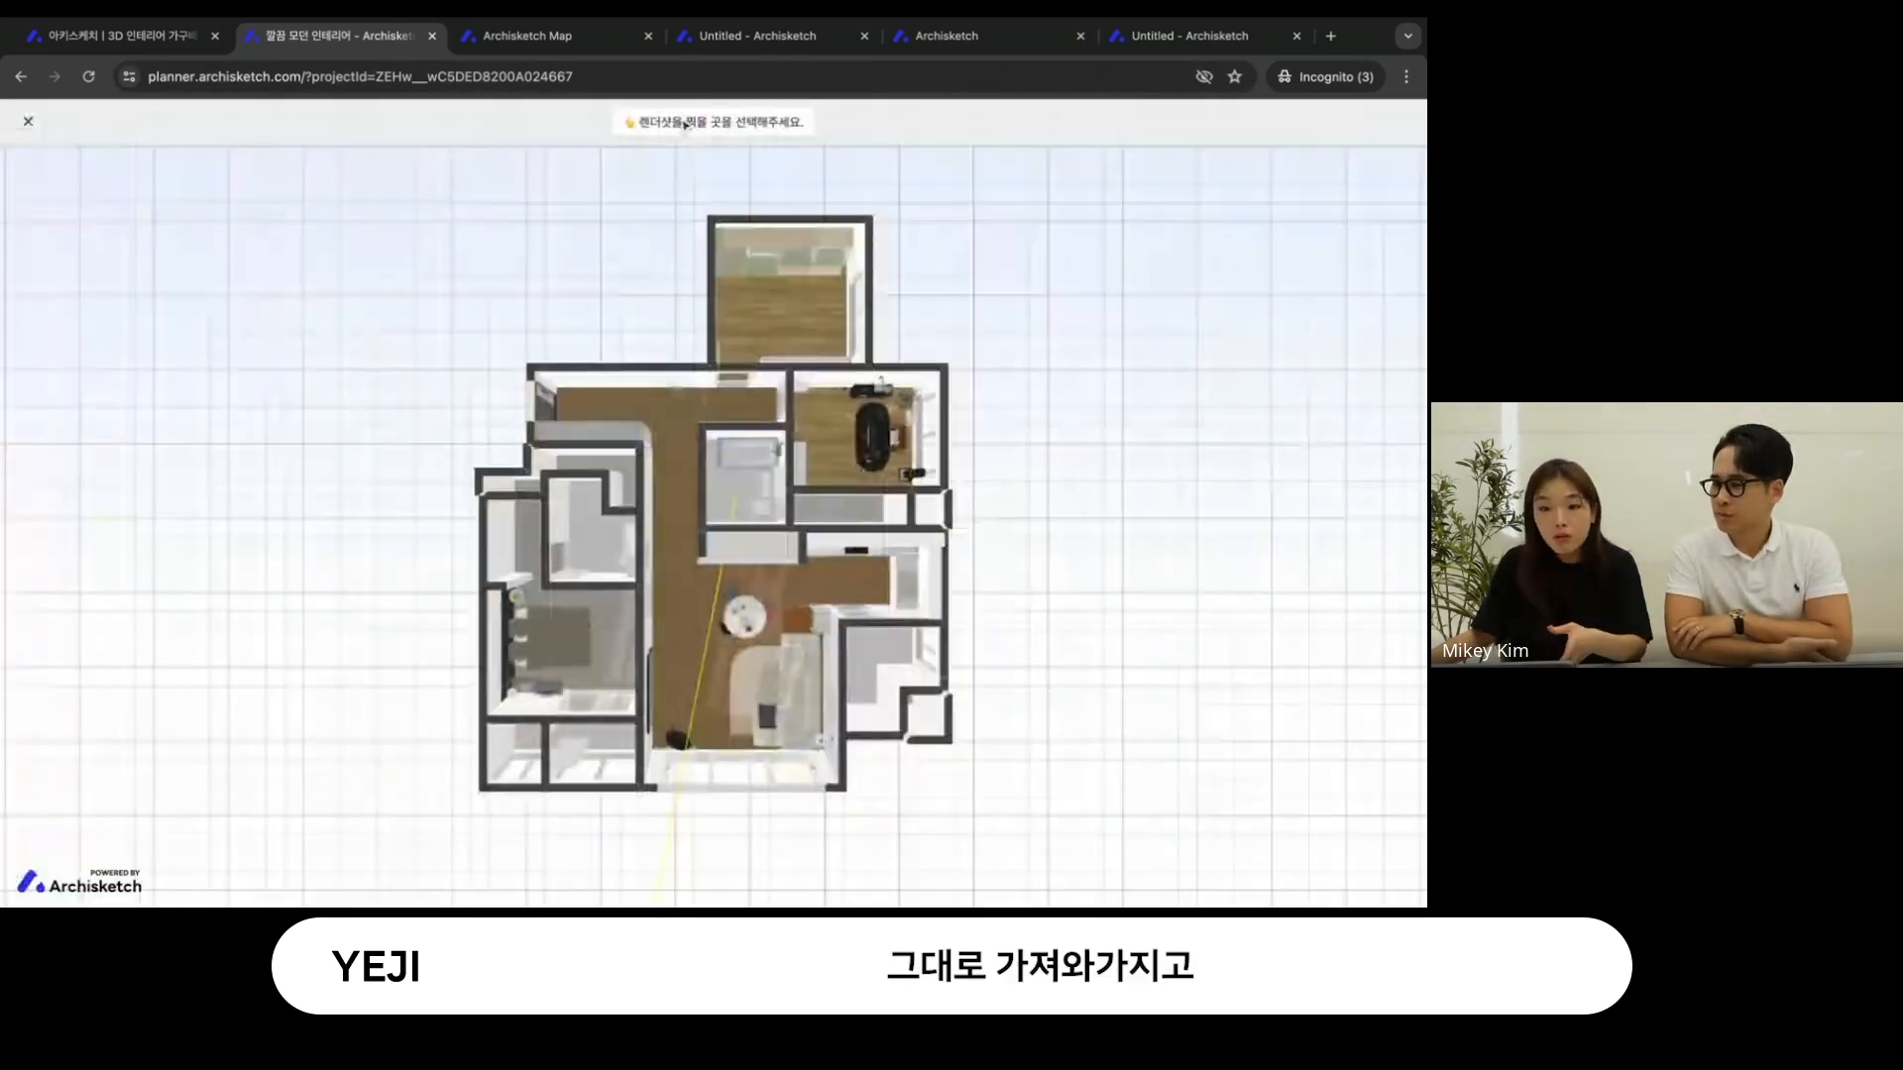
{"action": "left_click", "coordinate": [728, 580]}
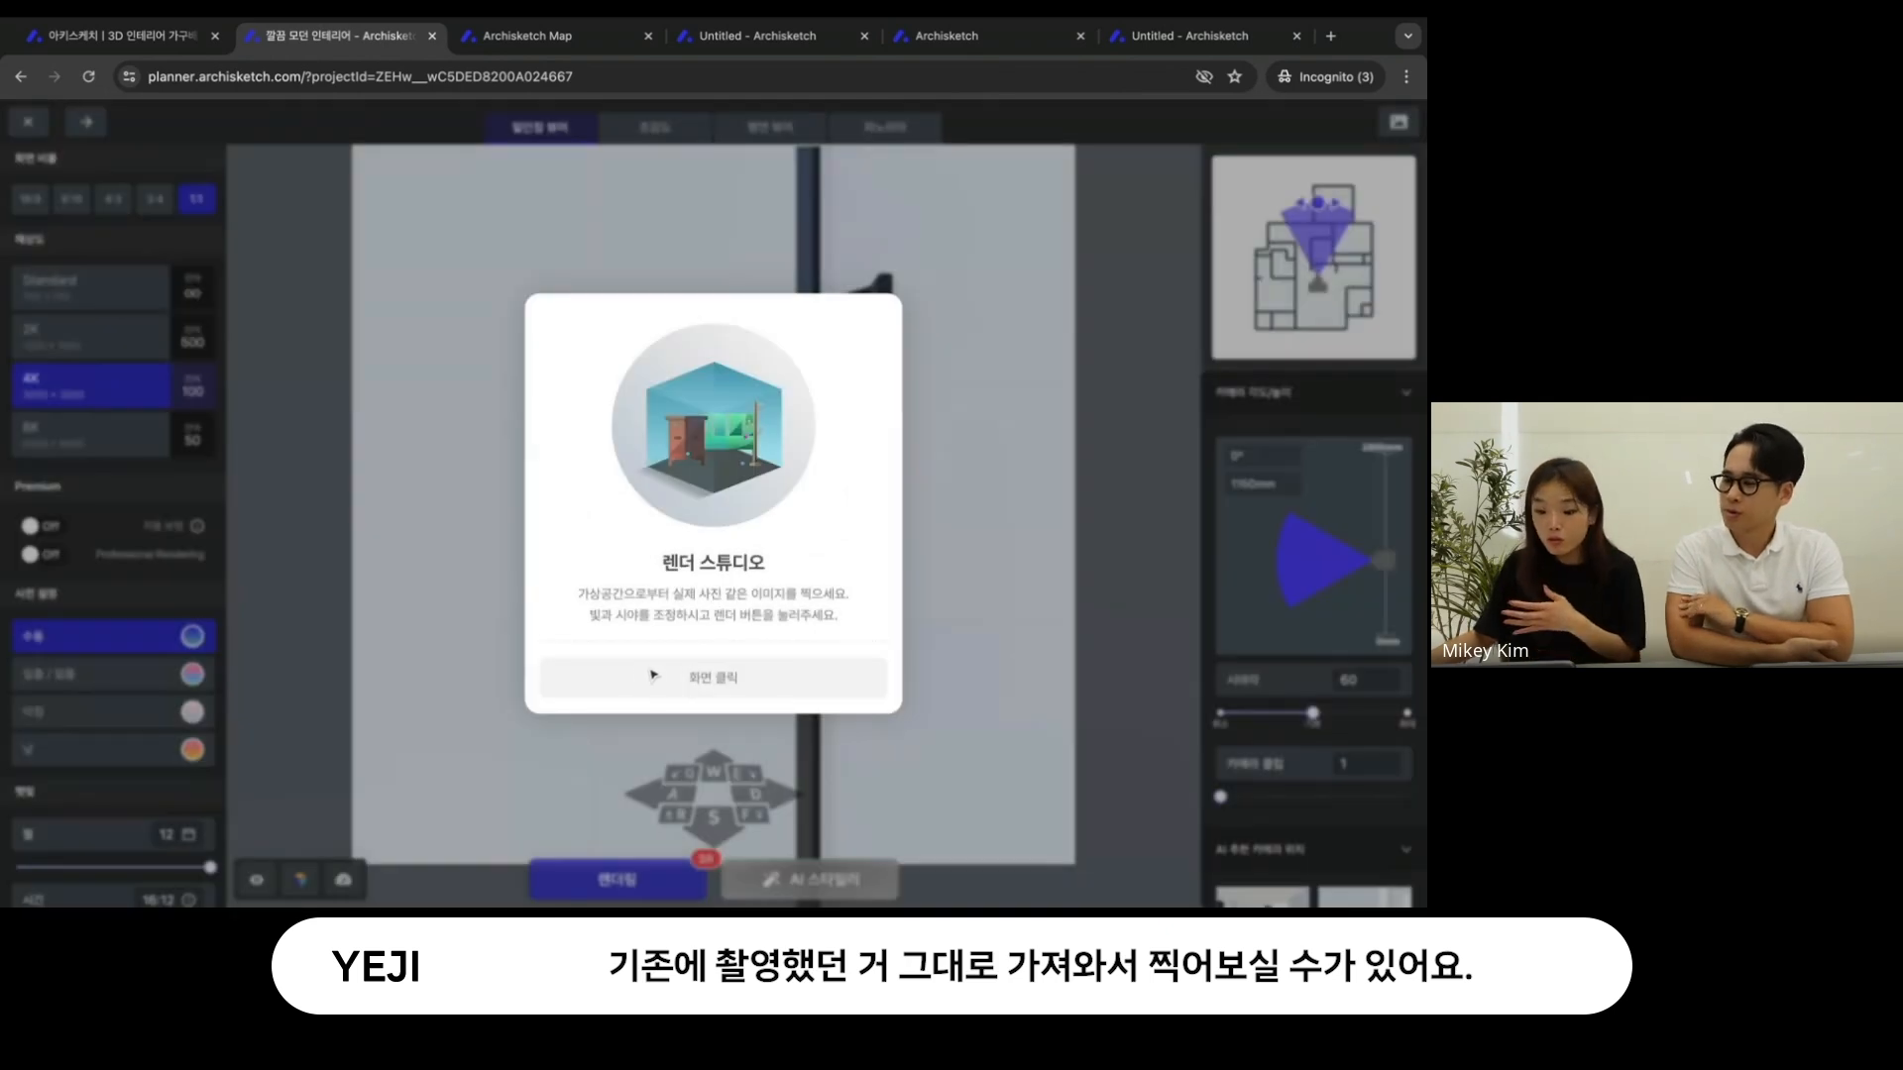
{"action": "left_click", "coordinate": [654, 677]}
- Load the render settings of the 조감도 gallery shot 4/8/24, 1:03 PM through its image information
{"action": "left_click", "coordinate": [1398, 121]}
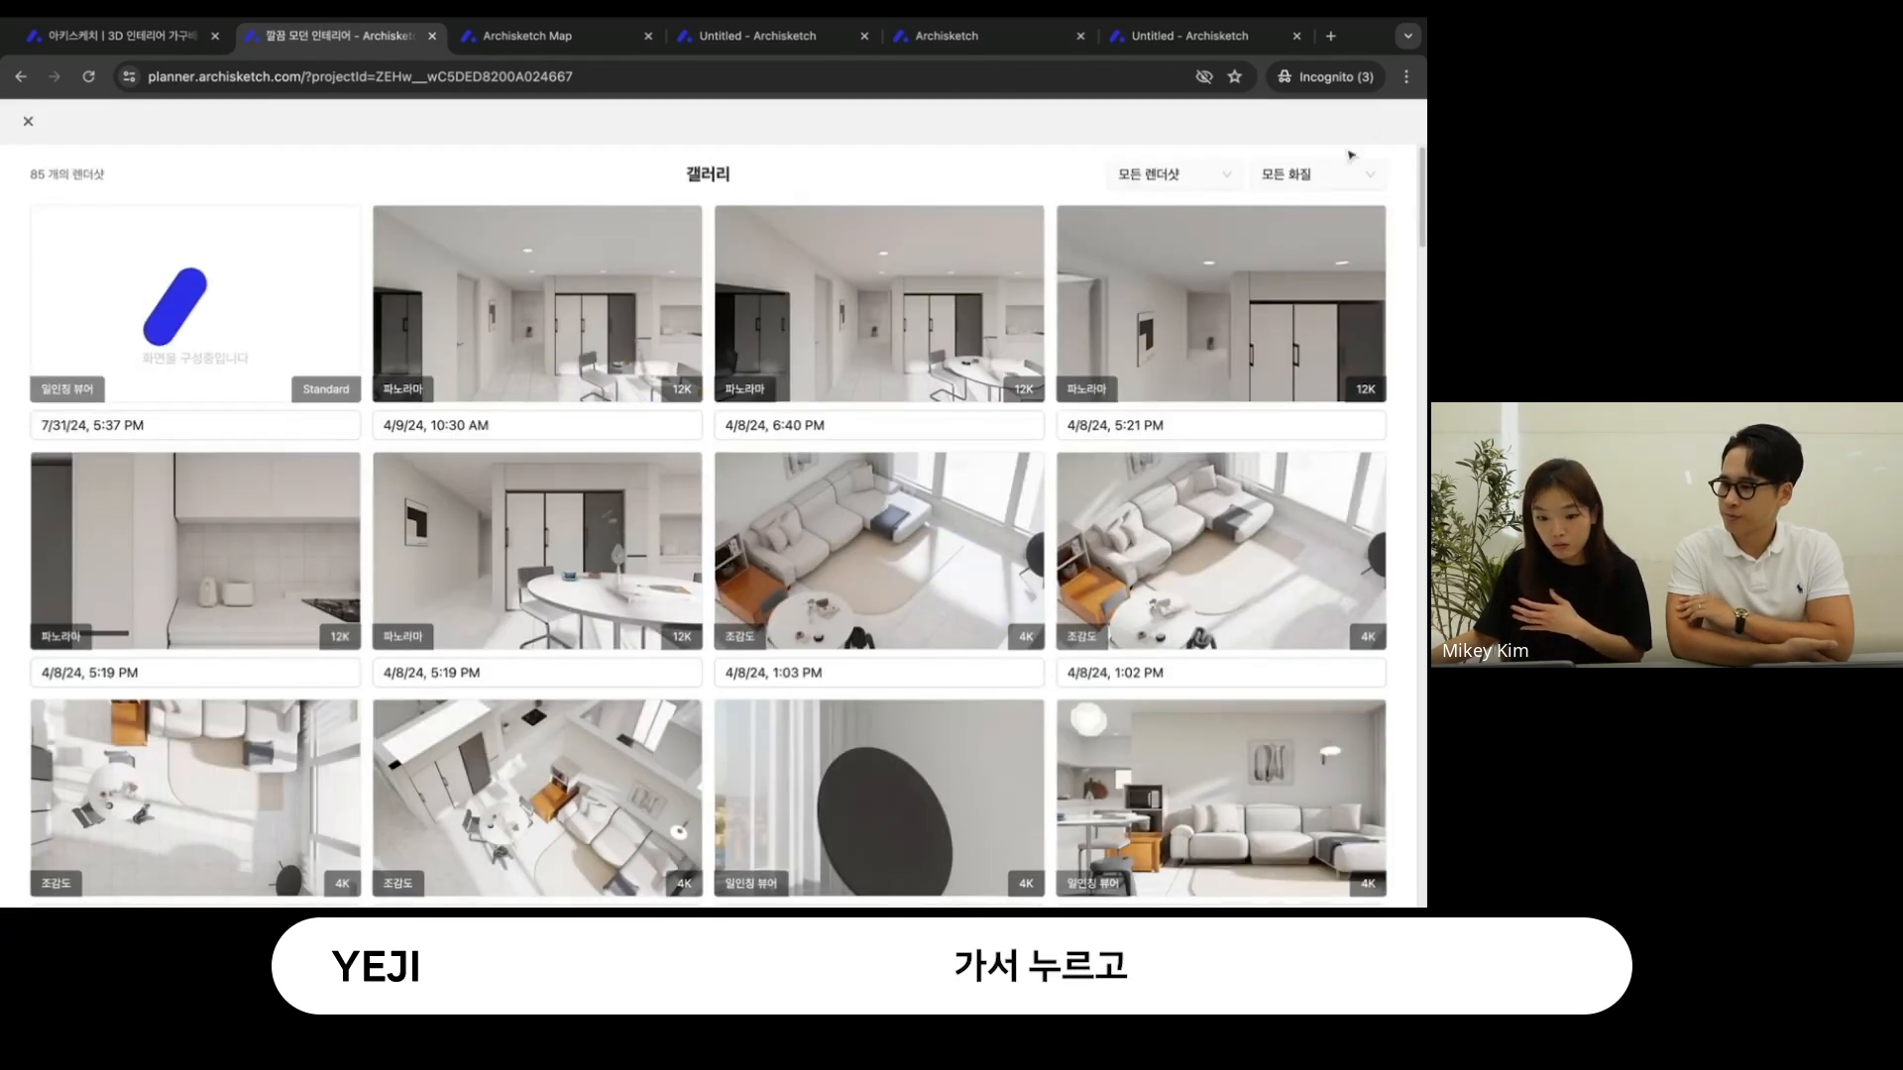
{"action": "scroll", "coordinate": [1005, 522], "scroll_direction": "down", "scroll_amount": 2}
{"action": "scroll", "coordinate": [1004, 522], "scroll_direction": "up", "scroll_amount": 2}
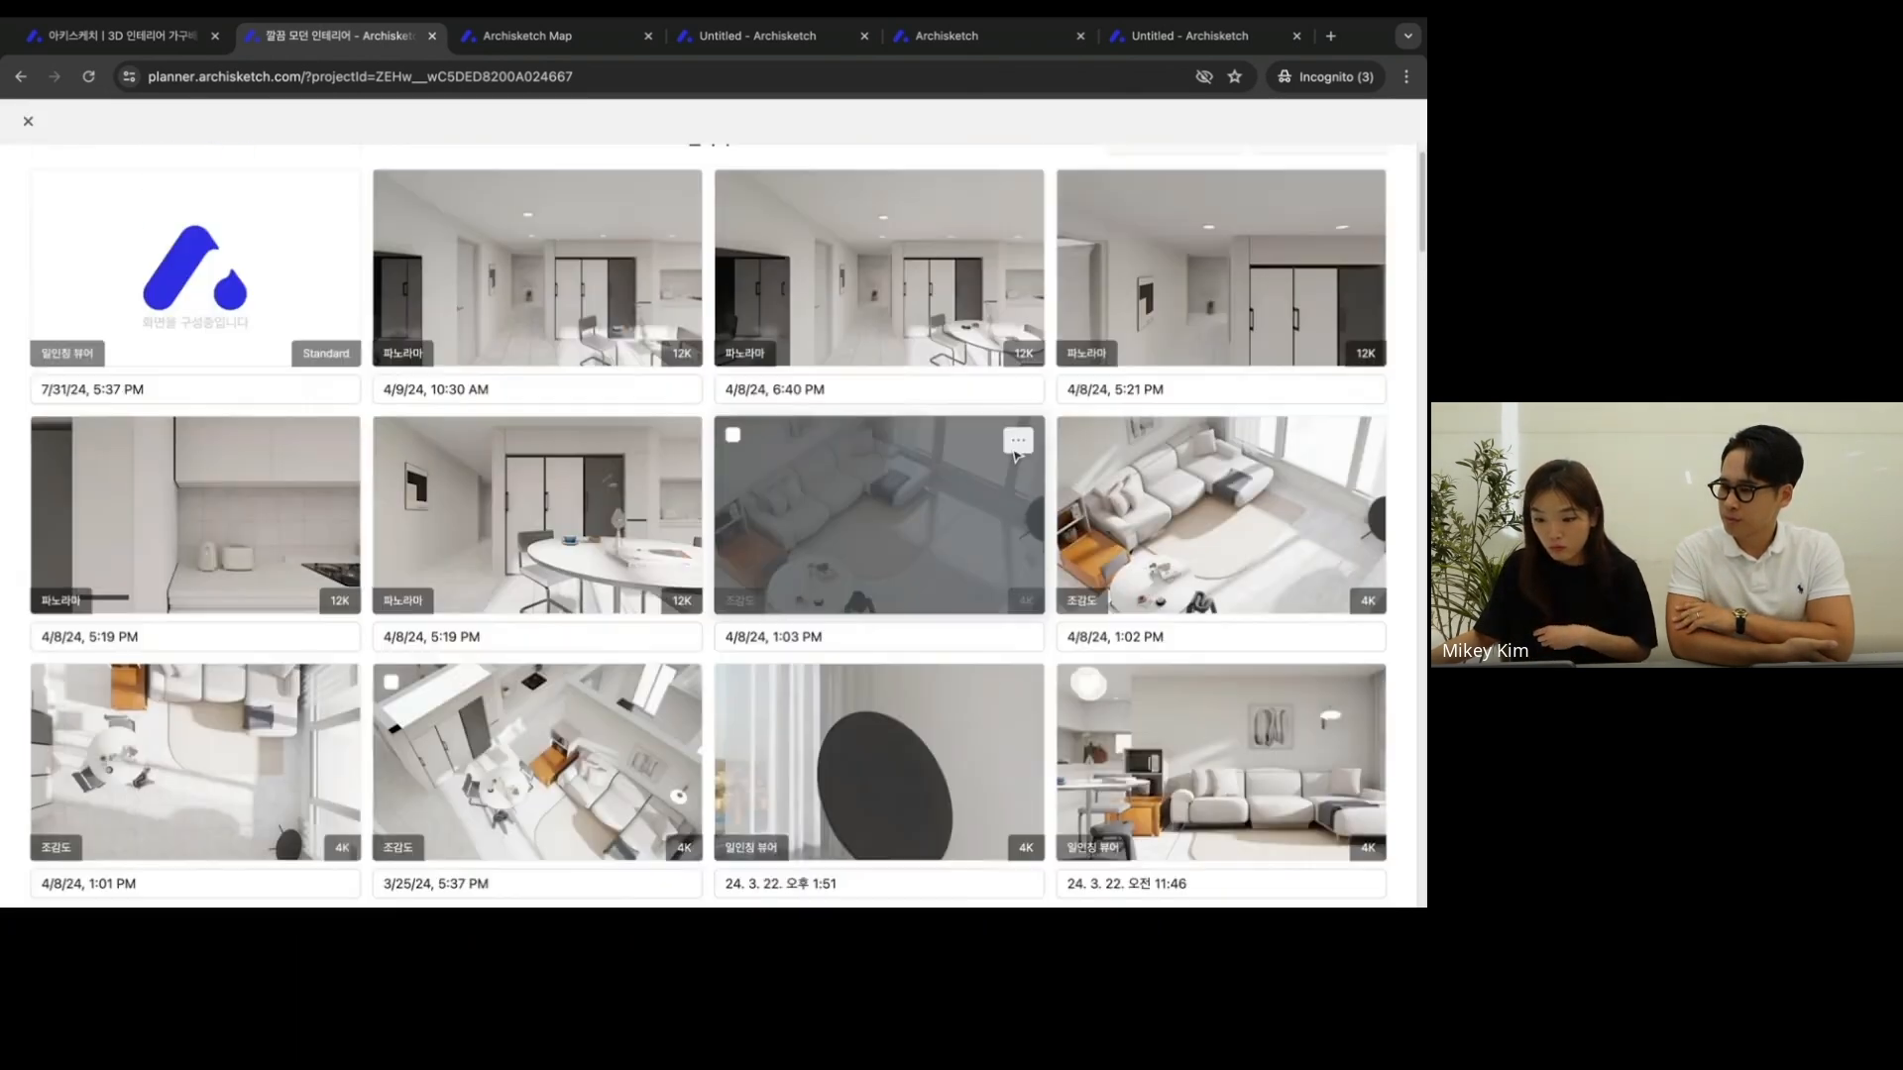
{"action": "left_click", "coordinate": [1017, 475]}
{"action": "left_click", "coordinate": [986, 570]}
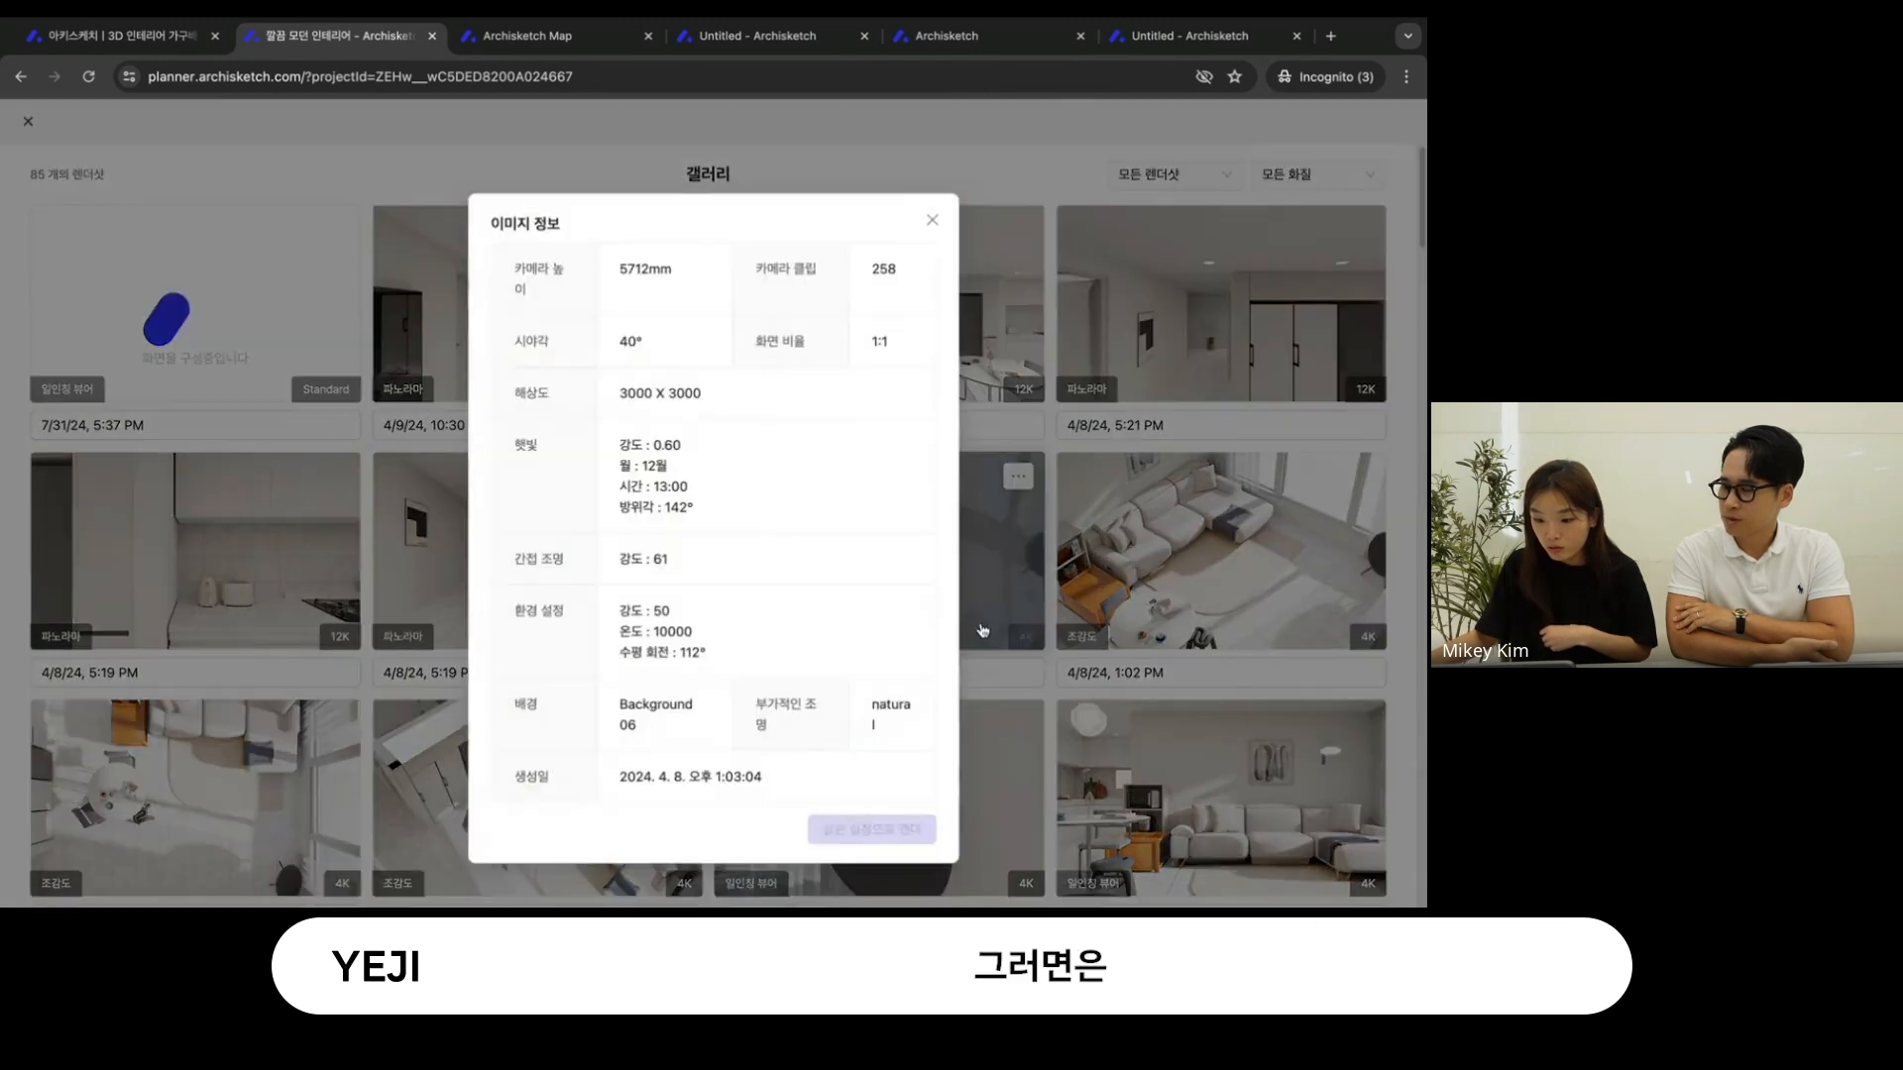
{"action": "left_click", "coordinate": [843, 832]}
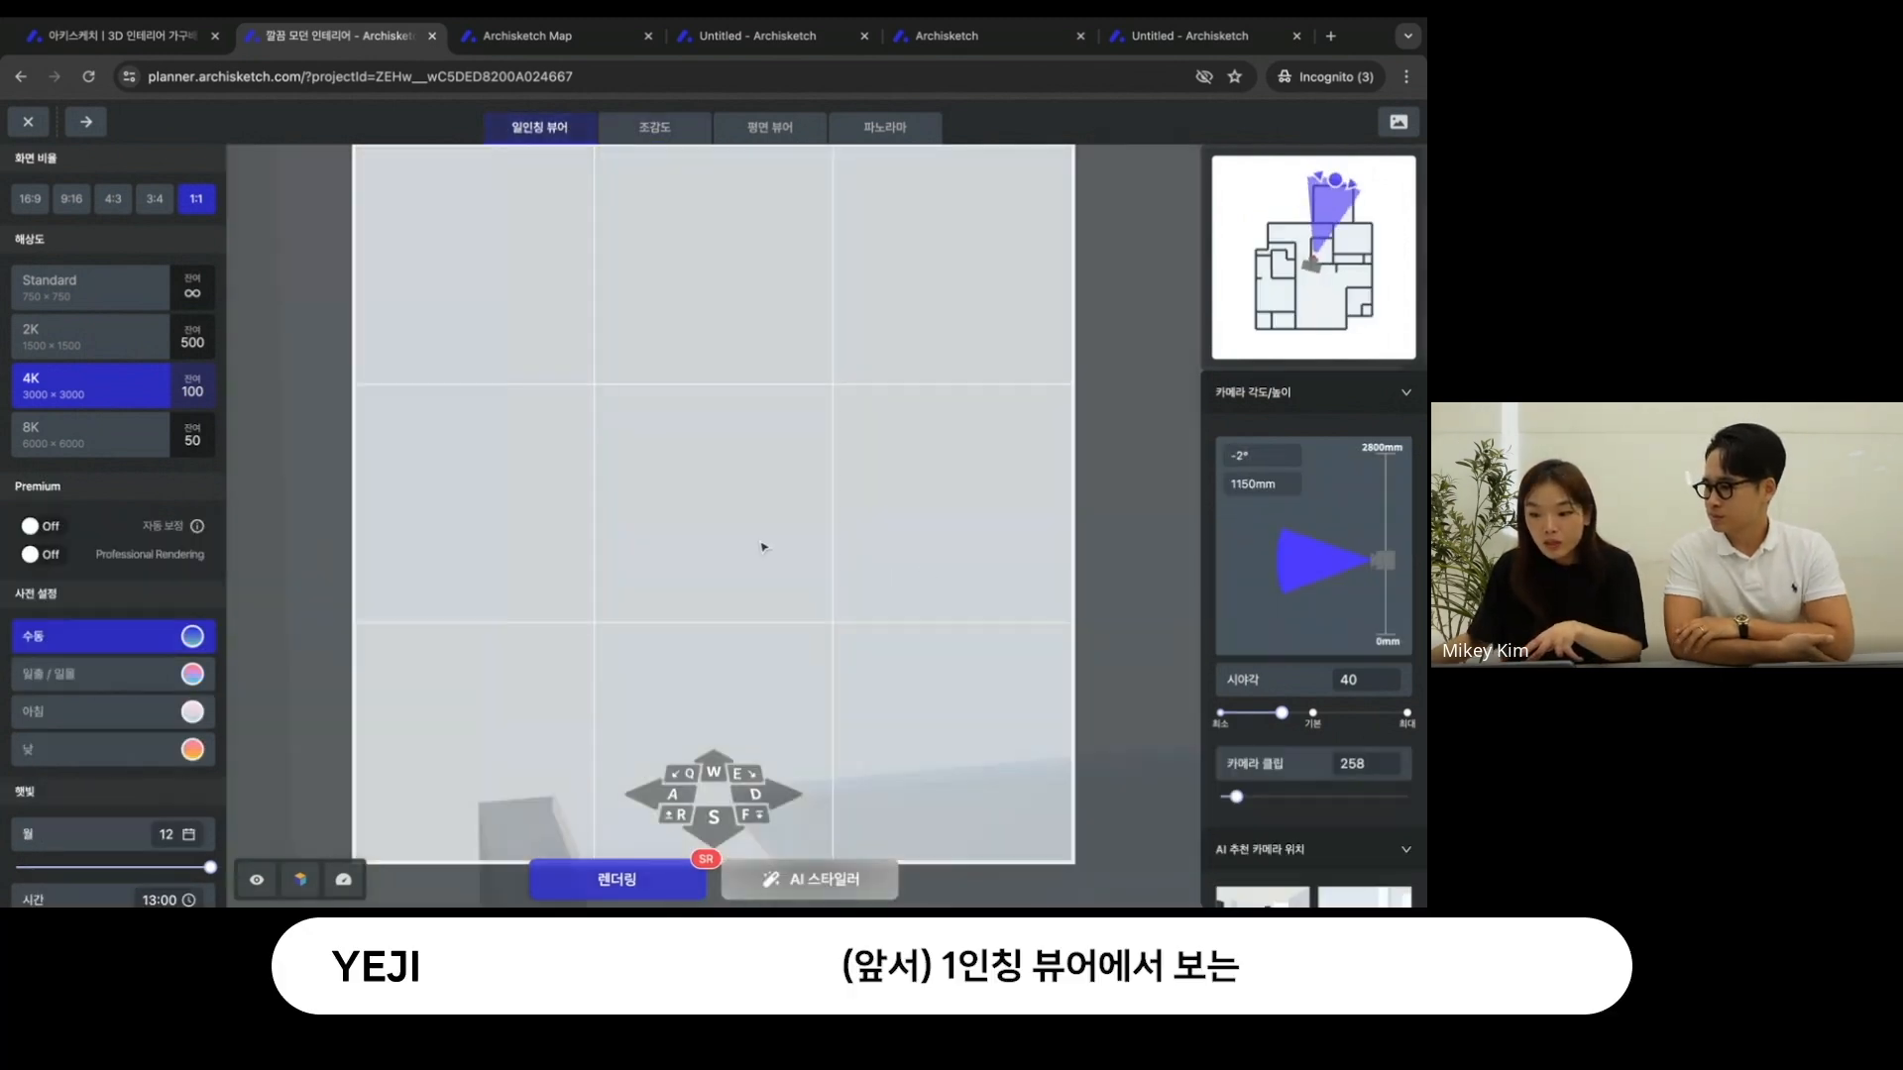
- View the sofa and window from the 일인칭 뷰어 for comparison, and return to the 조감도 view
{"action": "left_click_drag", "start_coordinate": [763, 547], "coordinate": [1362, 359]}
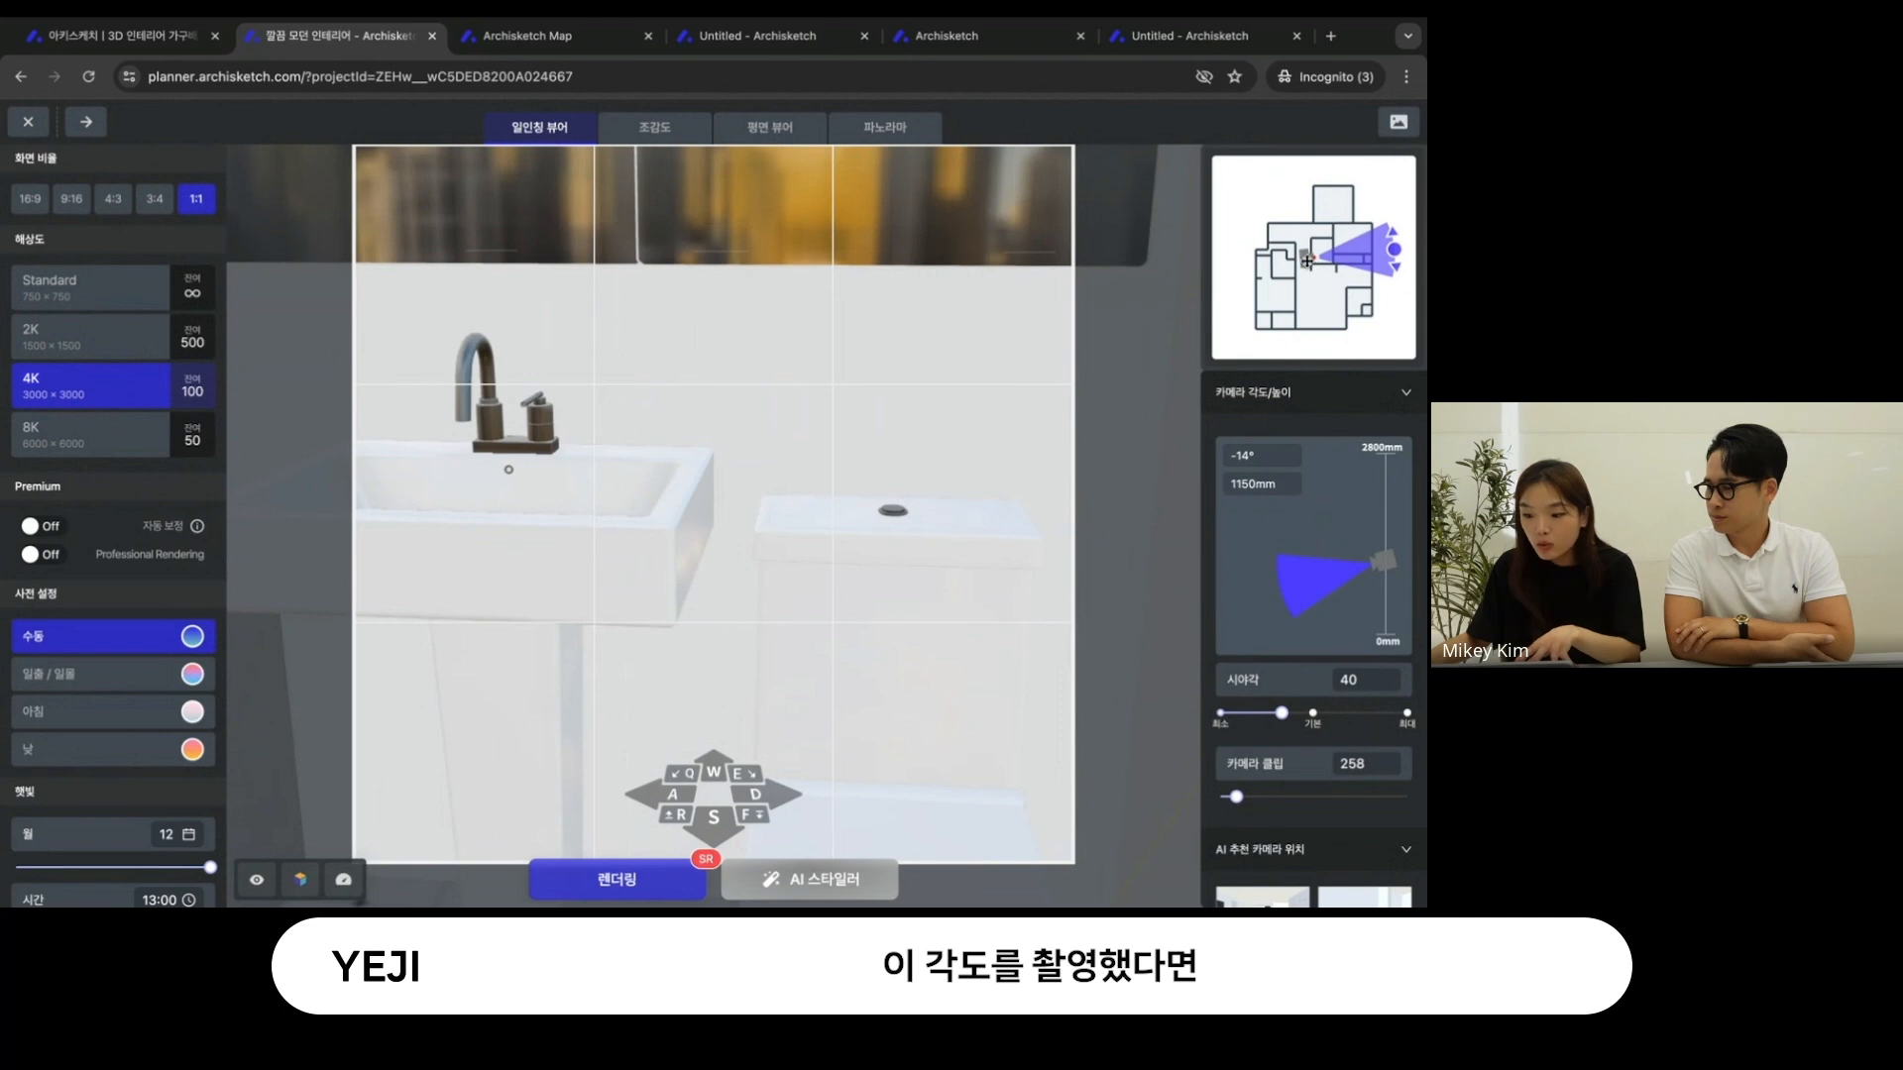
{"action": "left_click_drag", "start_coordinate": [1306, 260], "coordinate": [1304, 287]}
{"action": "left_click_drag", "start_coordinate": [1110, 218], "coordinate": [746, 242]}
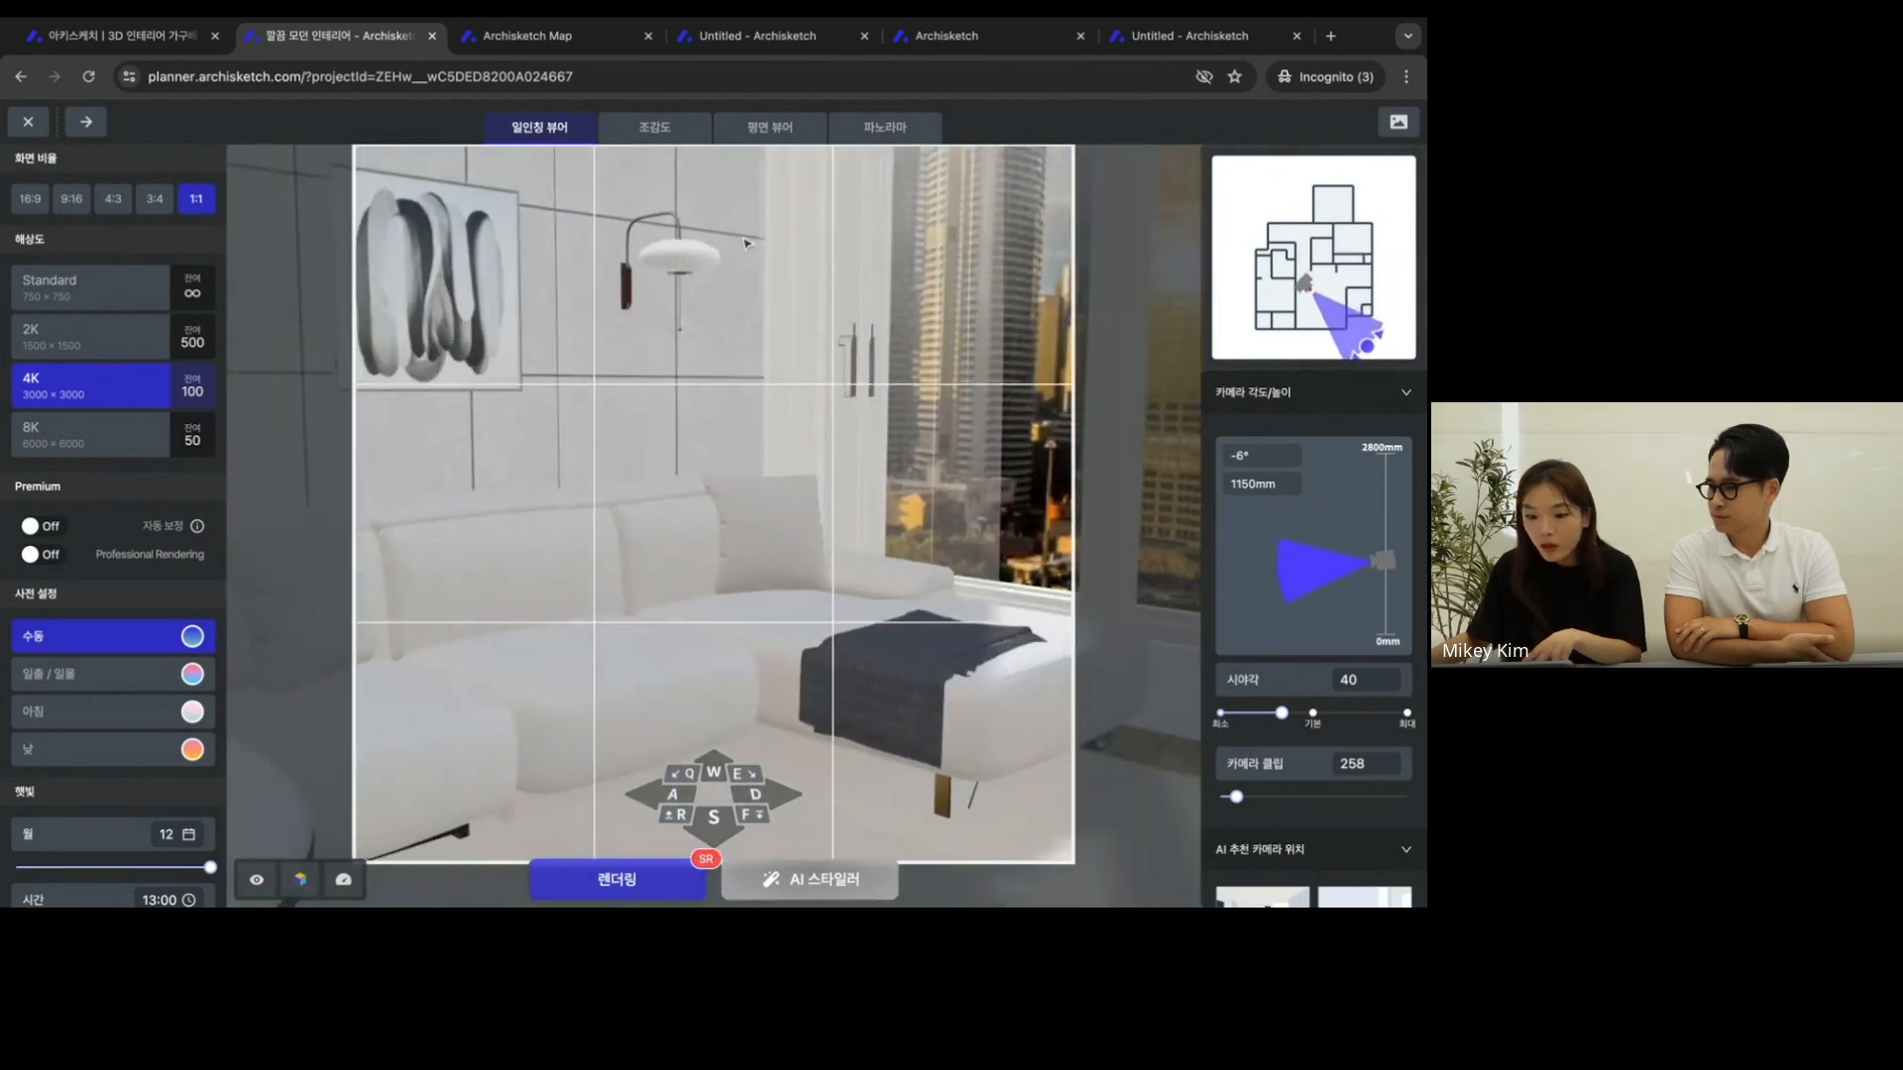
{"action": "left_click", "coordinate": [662, 131]}
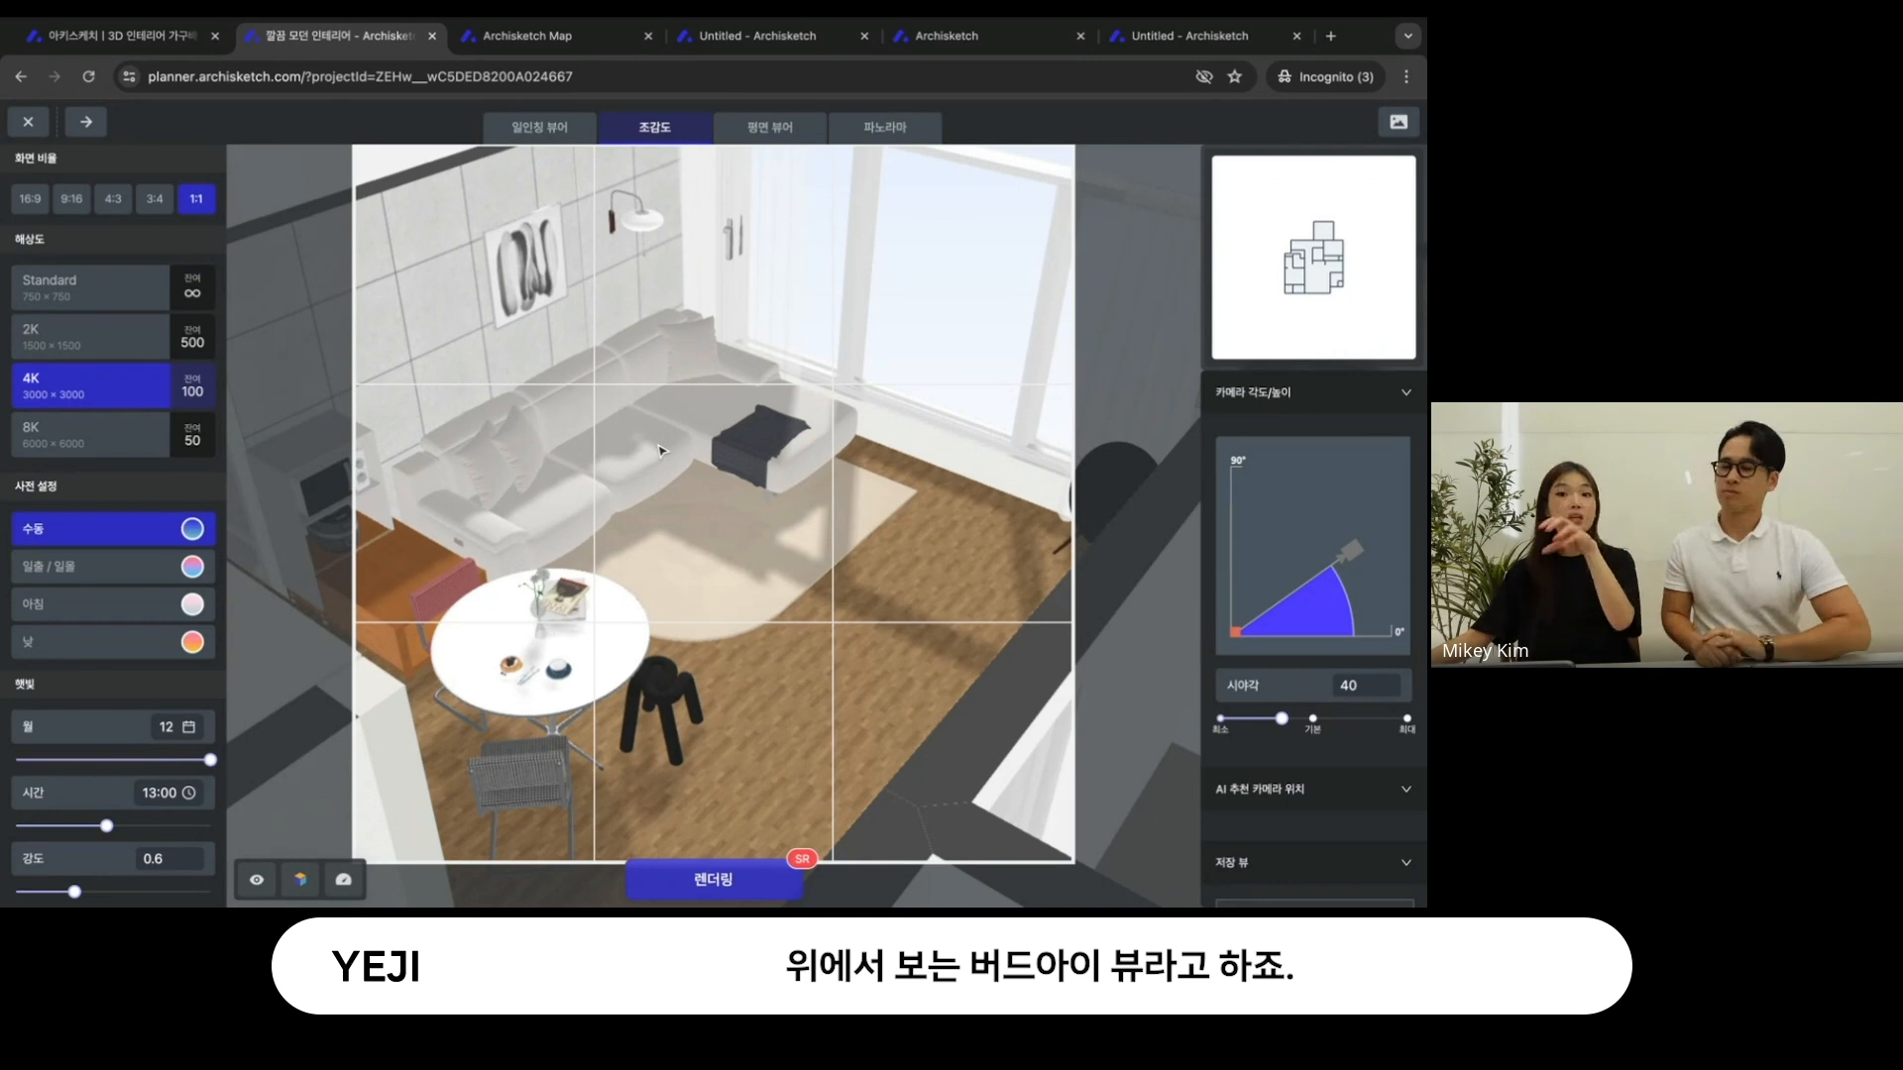
- Turn the 조감도 camera straight down, align the walls with the guide lines, and frame the dining table, sofa and rug
{"action": "left_click", "coordinate": [289, 877]}
{"action": "left_click_drag", "start_coordinate": [619, 631], "coordinate": [517, 763]}
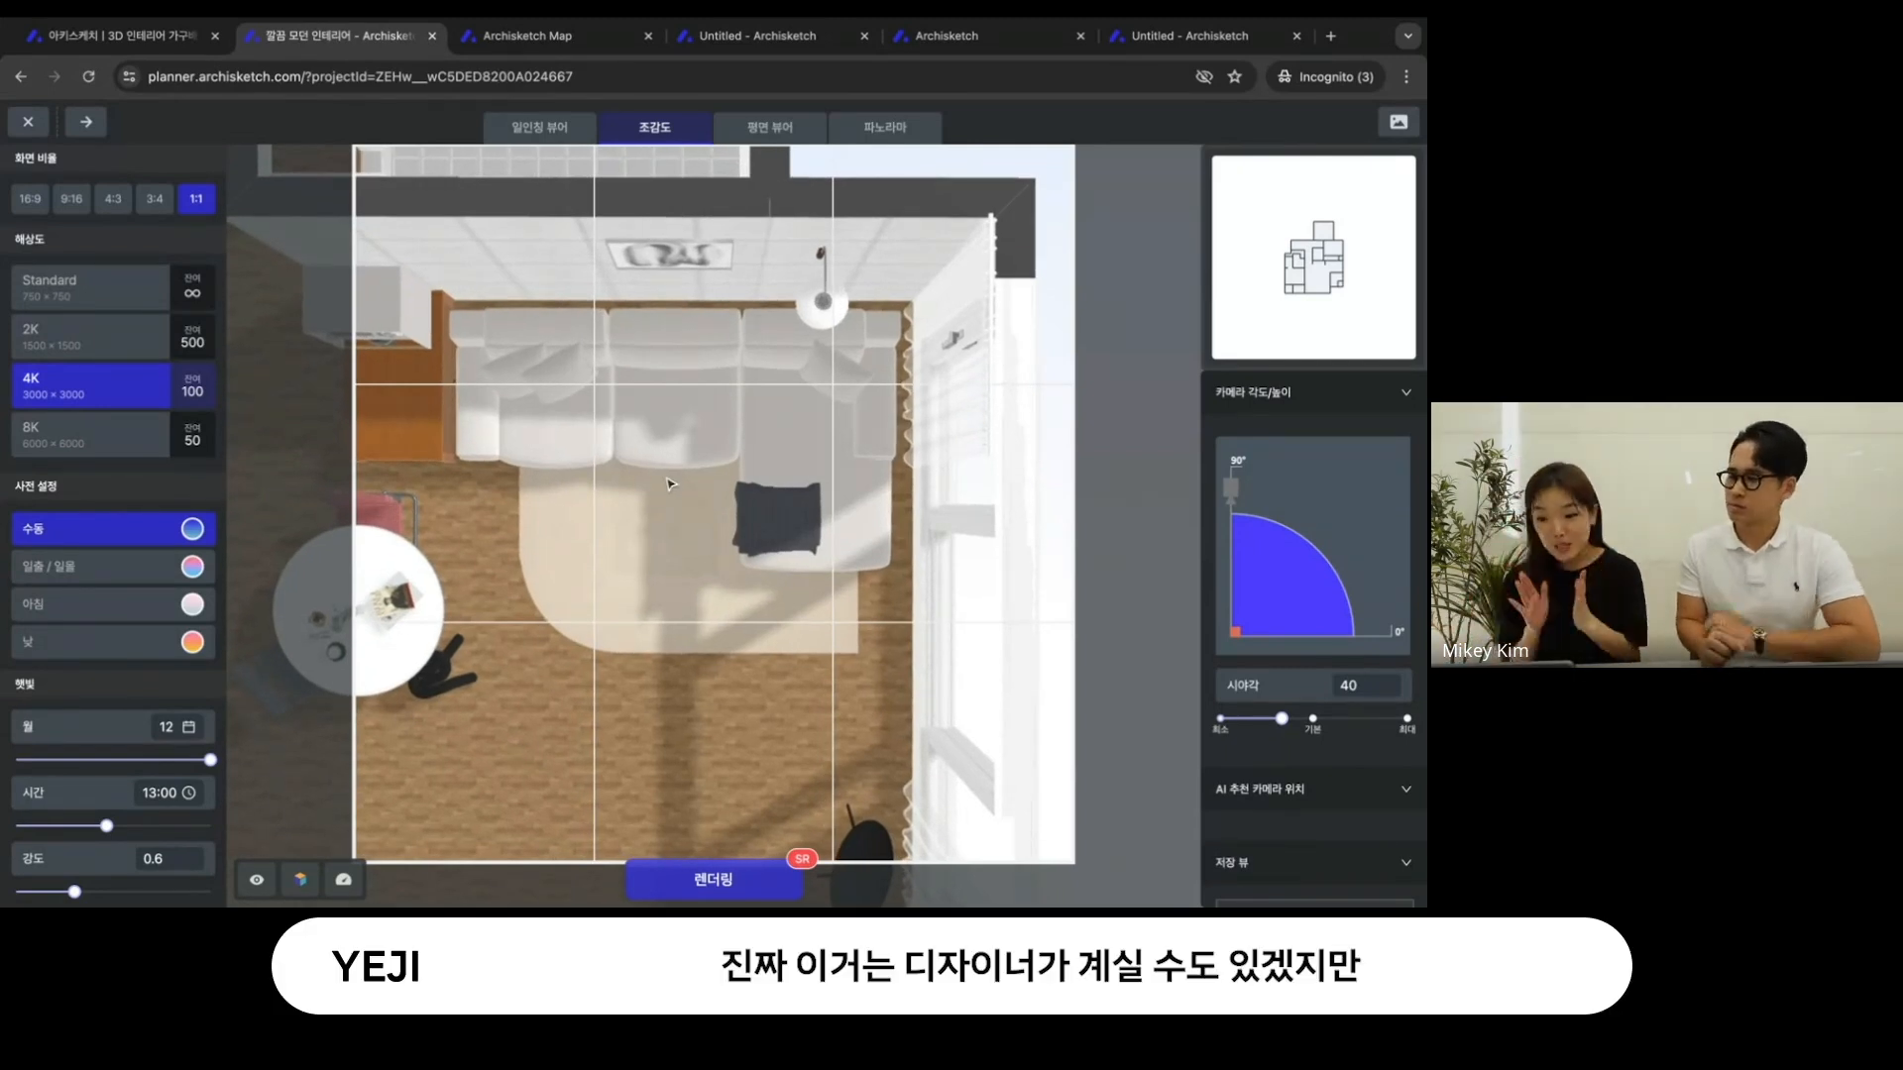
{"action": "left_click_drag", "start_coordinate": [667, 480], "coordinate": [666, 484]}
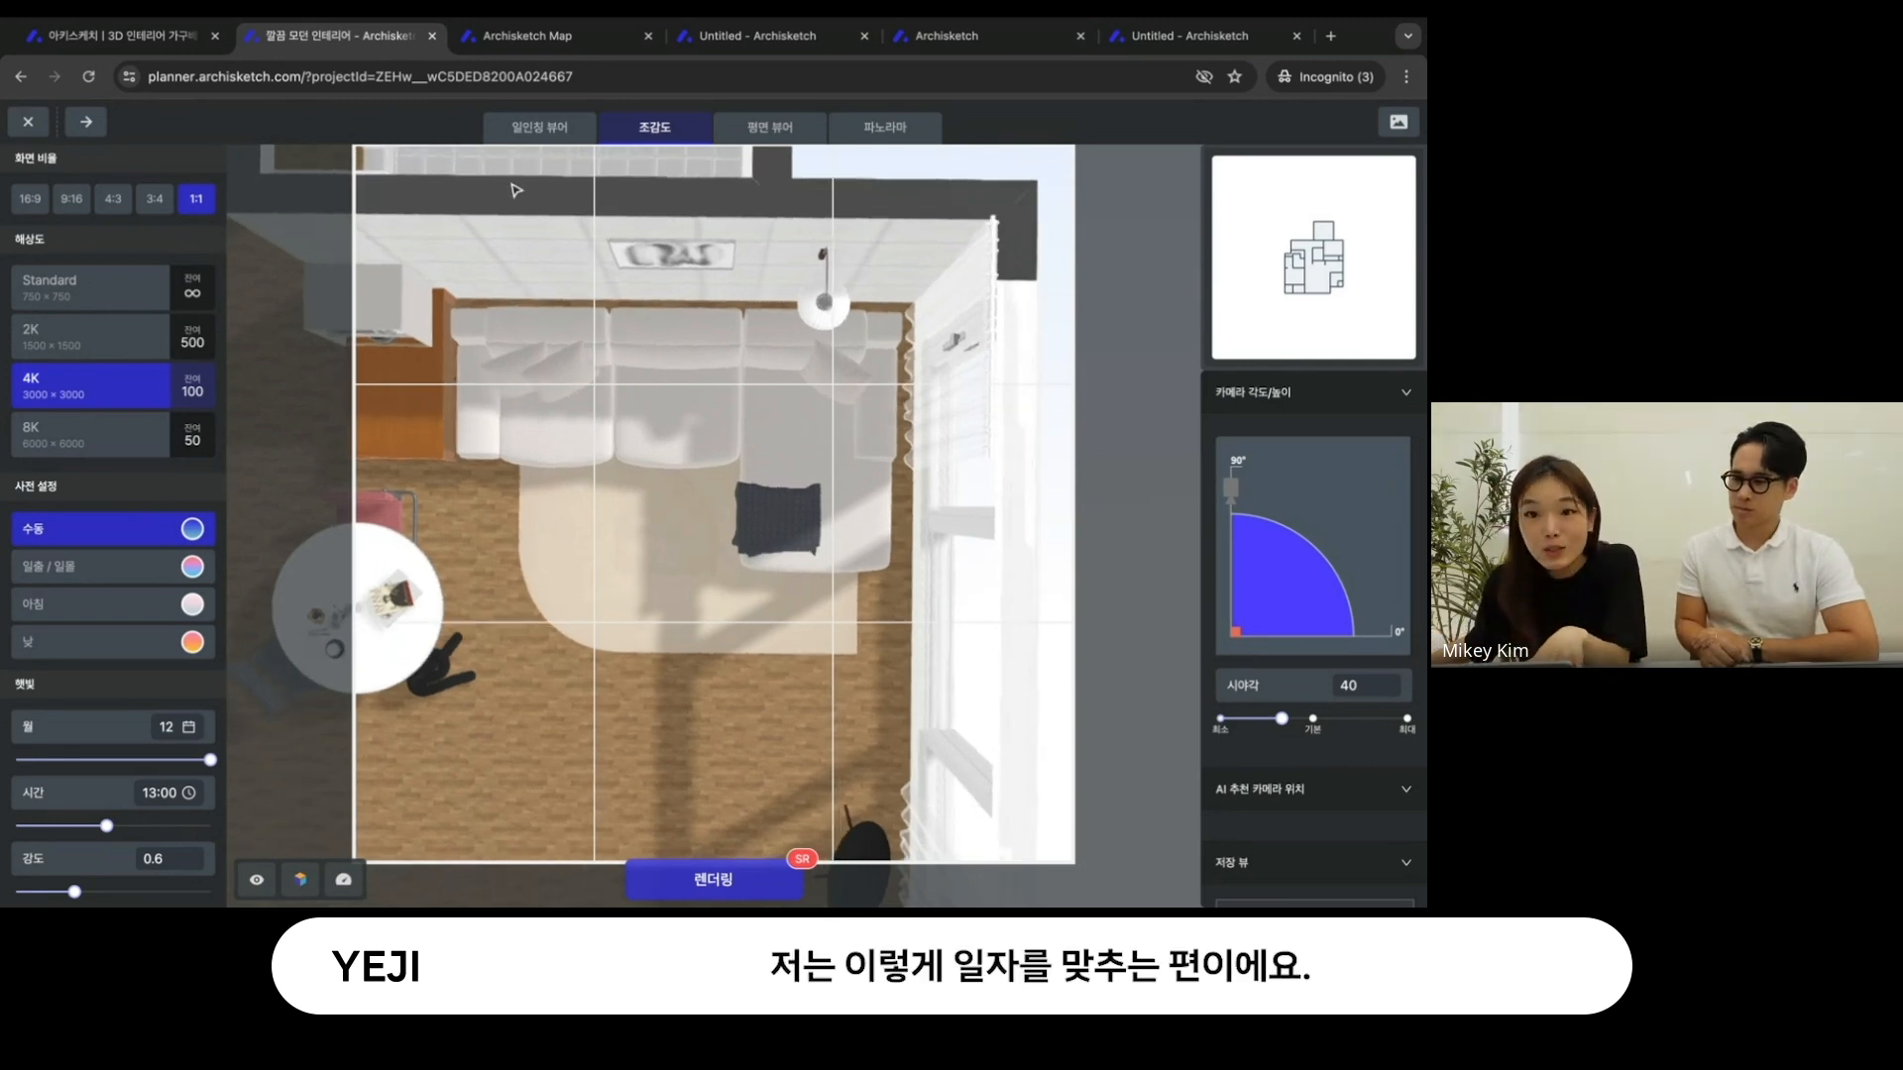
{"action": "left_click_drag", "start_coordinate": [498, 358], "coordinate": [501, 358]}
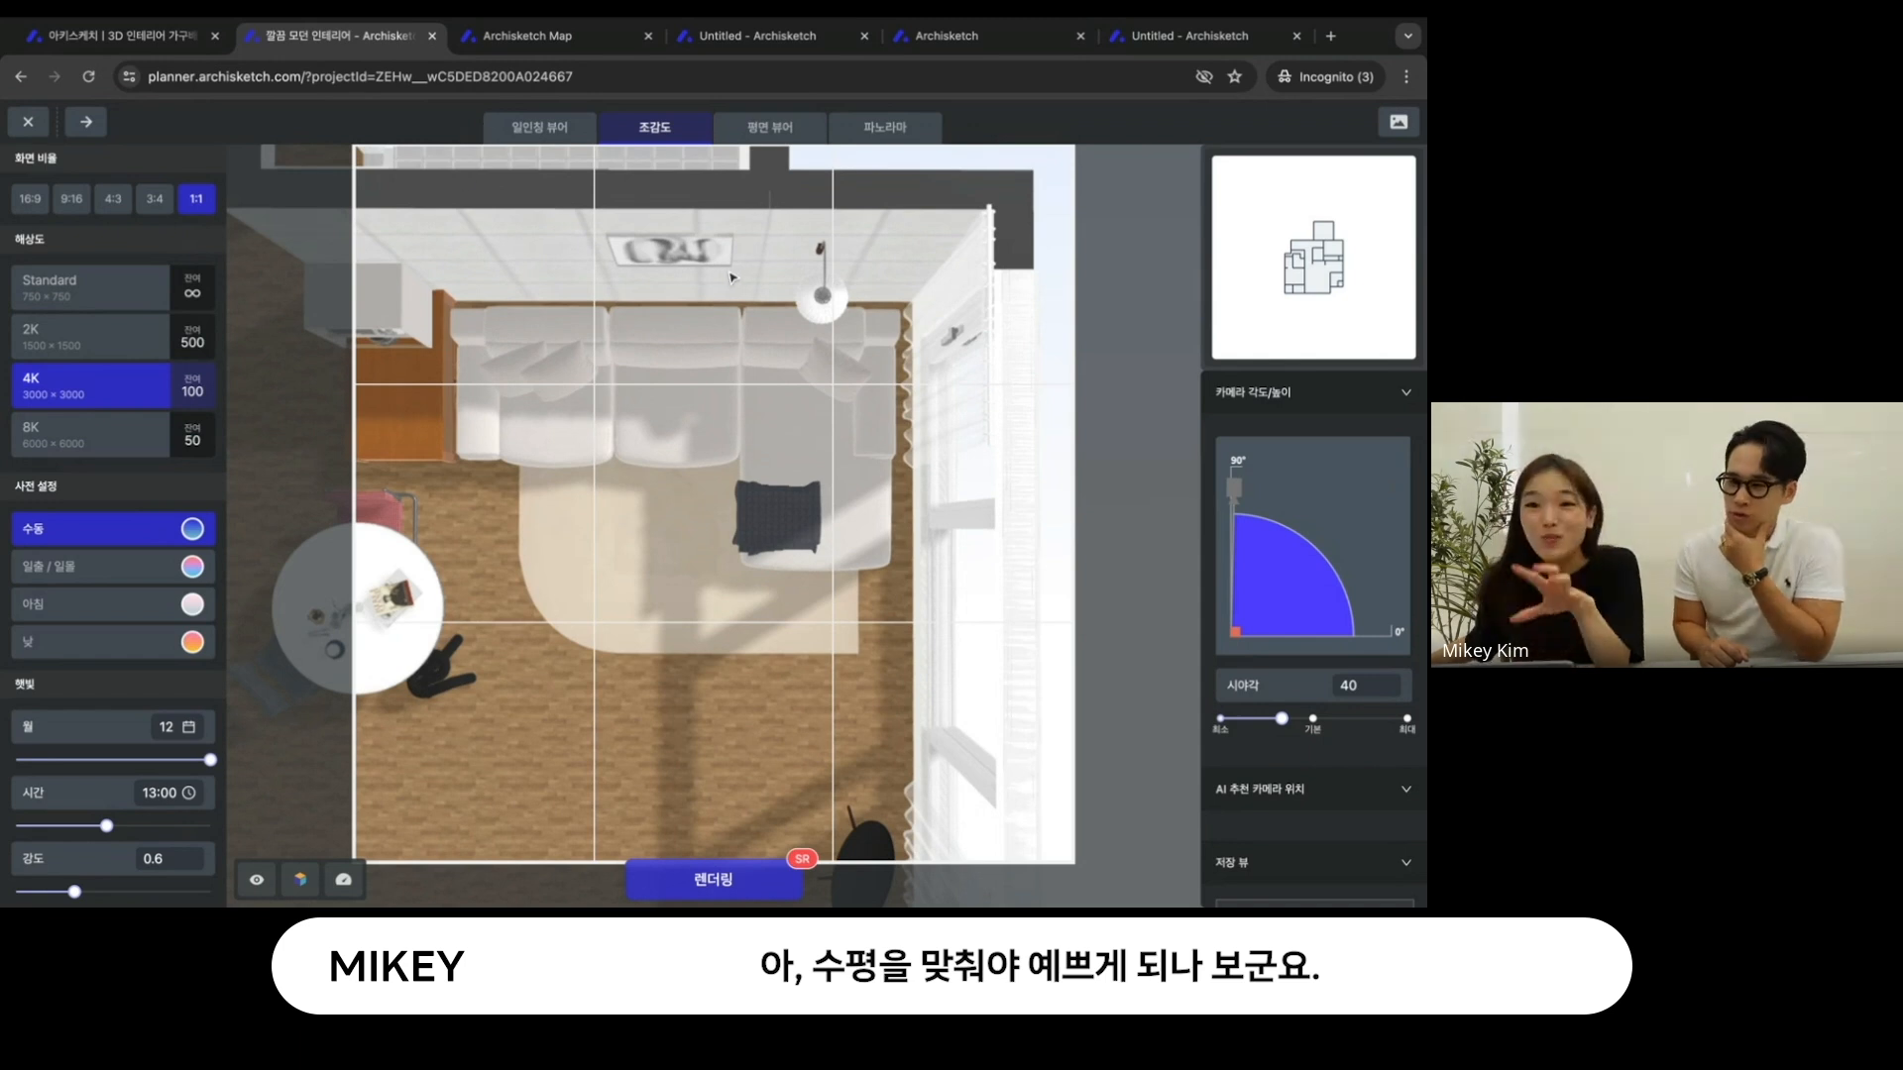
{"action": "left_click_drag", "start_coordinate": [731, 278], "coordinate": [745, 365]}
{"action": "left_click_drag", "start_coordinate": [807, 431], "coordinate": [850, 397]}
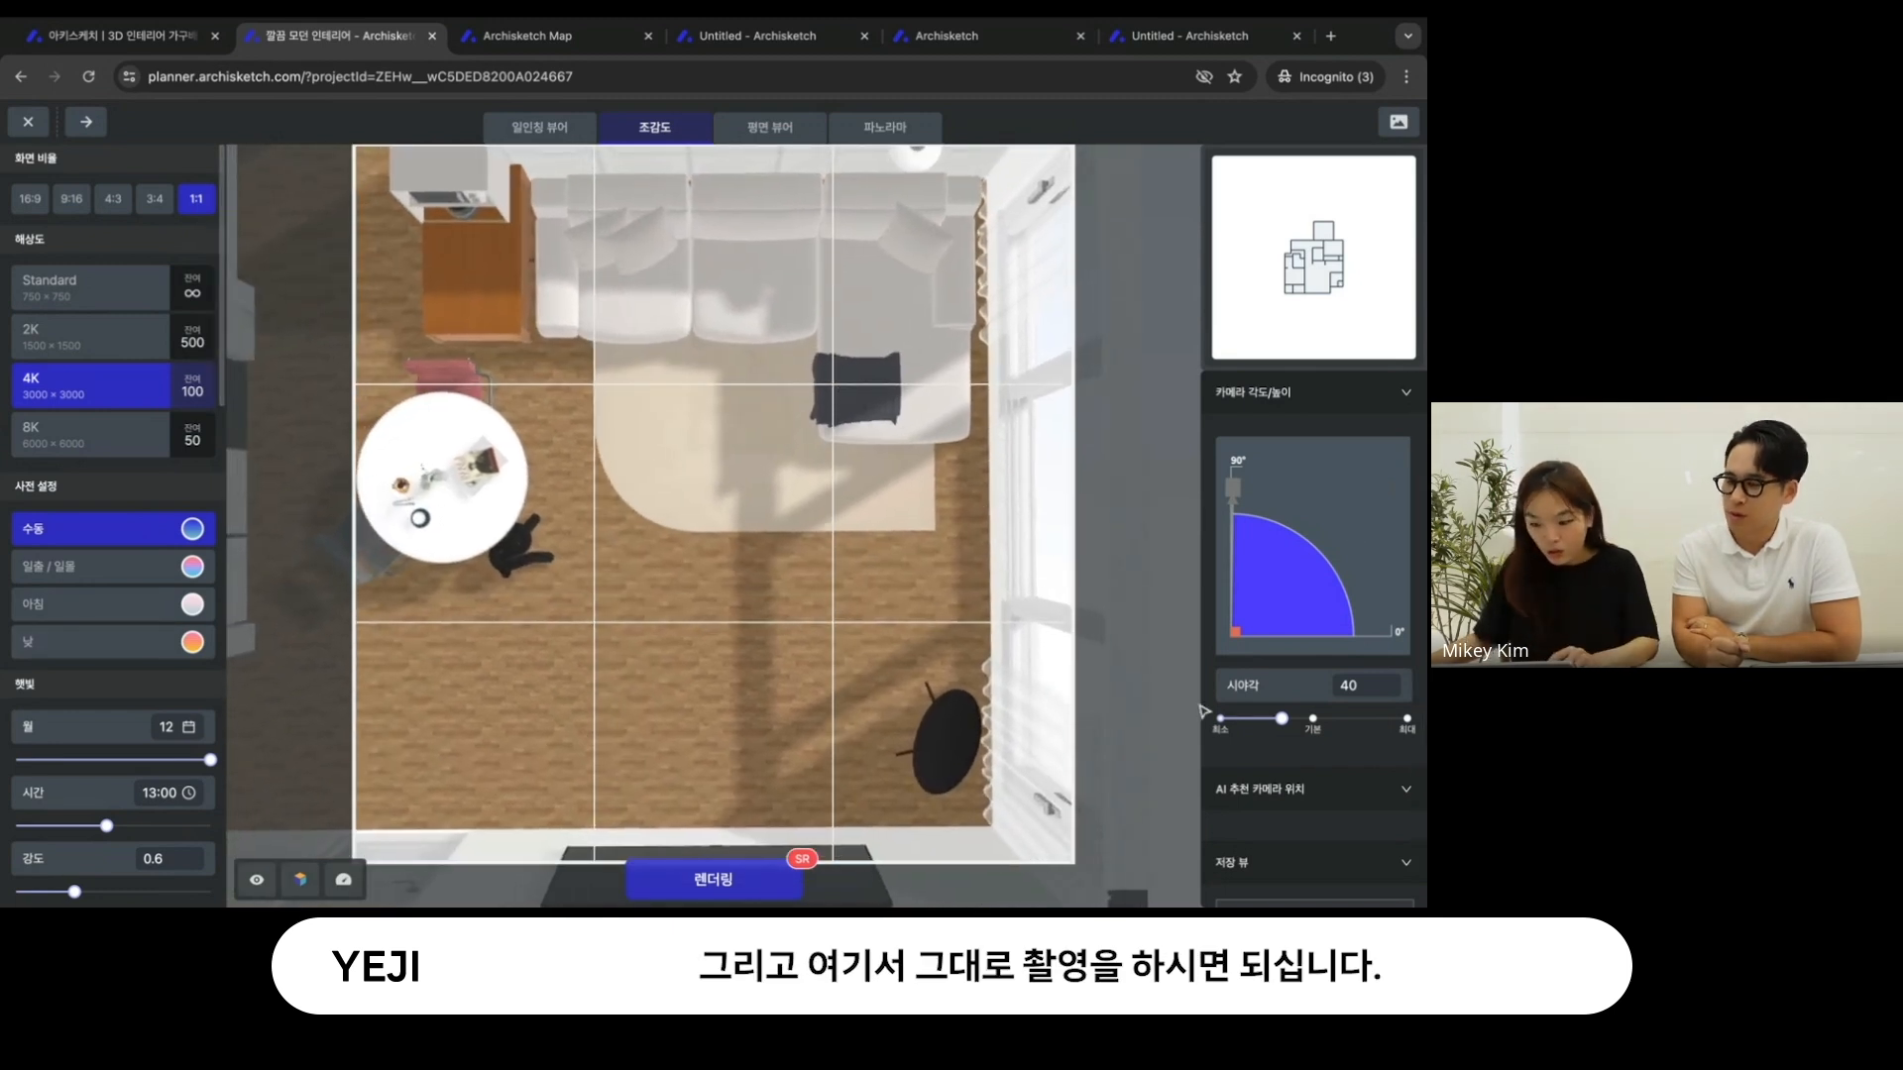
- Set the sunlight 방위각 to 135° and the environment 온도 to 5551K
{"action": "scroll", "coordinate": [96, 657], "scroll_direction": "down", "scroll_amount": 3}
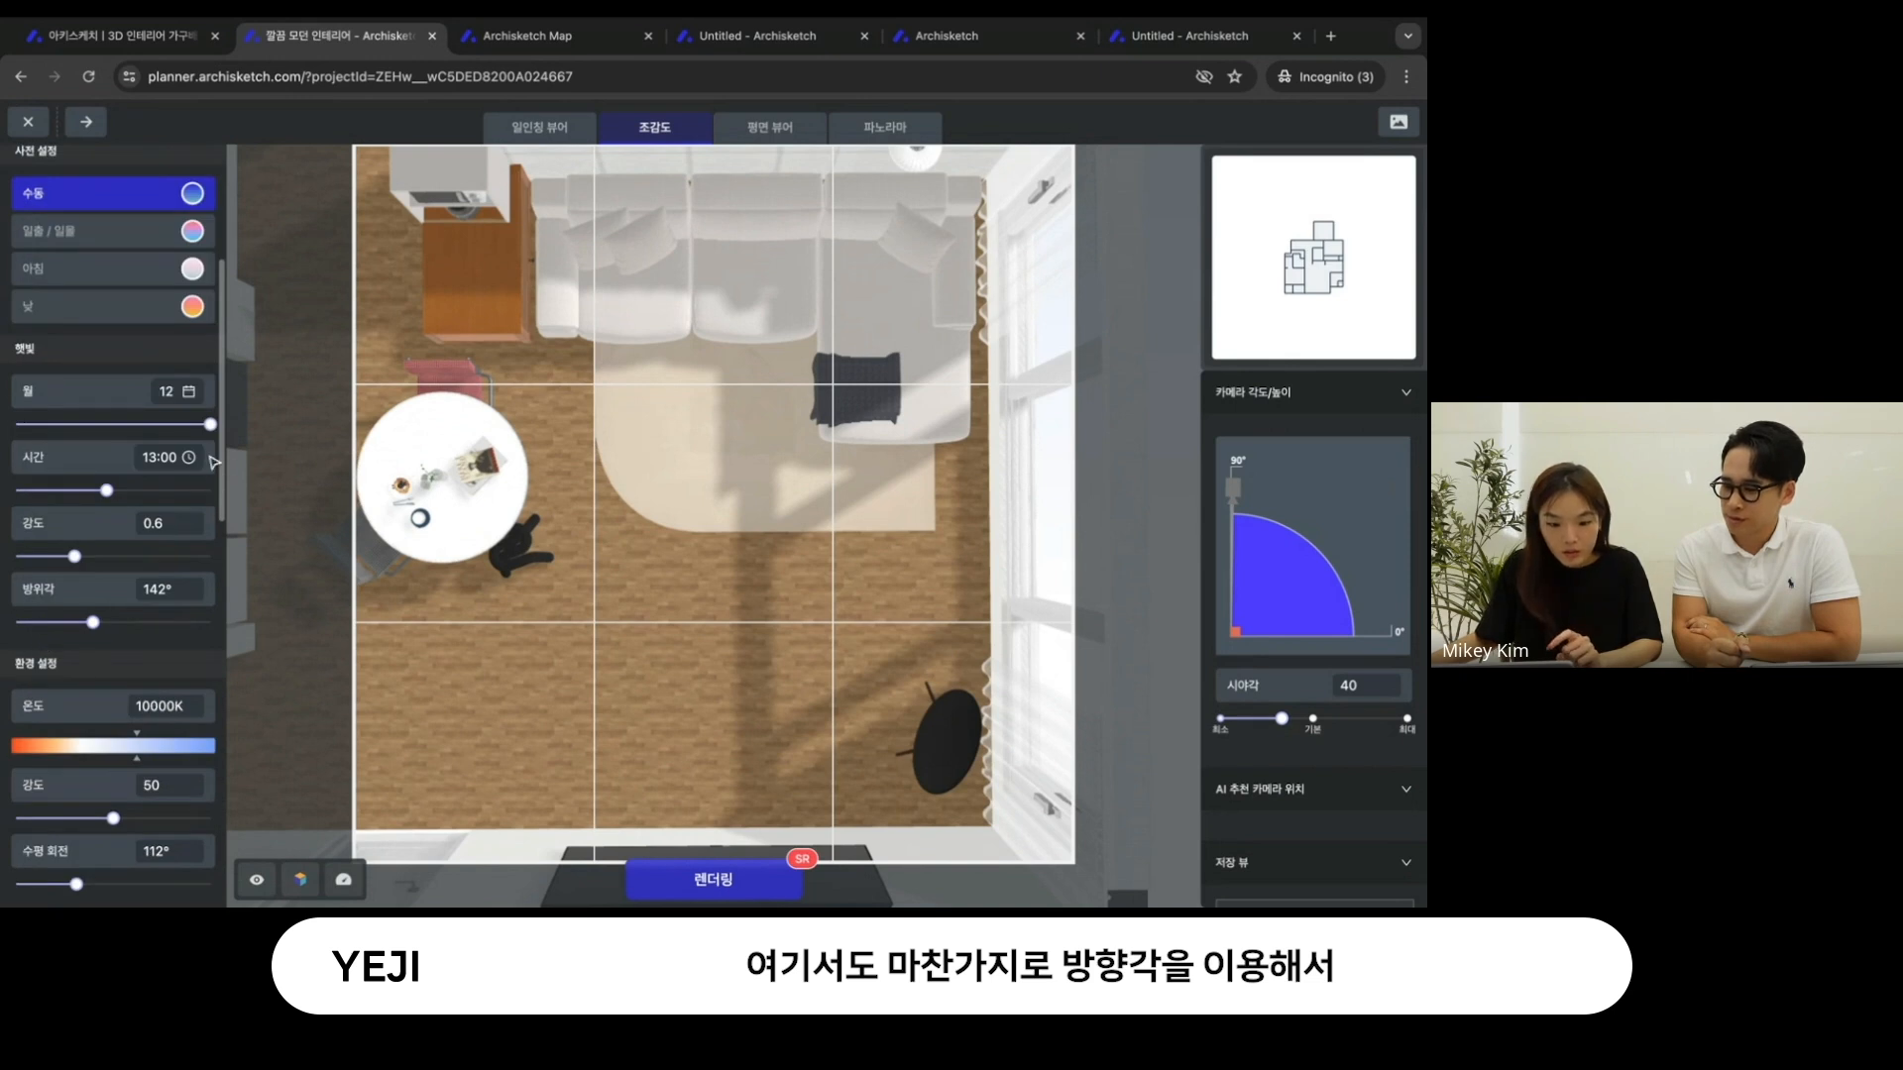
{"action": "mouse_move", "coordinate": [92, 624]}
{"action": "left_mouse_down"}
{"action": "mouse_move", "coordinate": [121, 618]}
{"action": "mouse_move", "coordinate": [89, 628]}
{"action": "mouse_move", "coordinate": [69, 602]}
{"action": "left_mouse_up"}
{"action": "scroll", "coordinate": [90, 738], "scroll_direction": "down", "scroll_amount": 2}
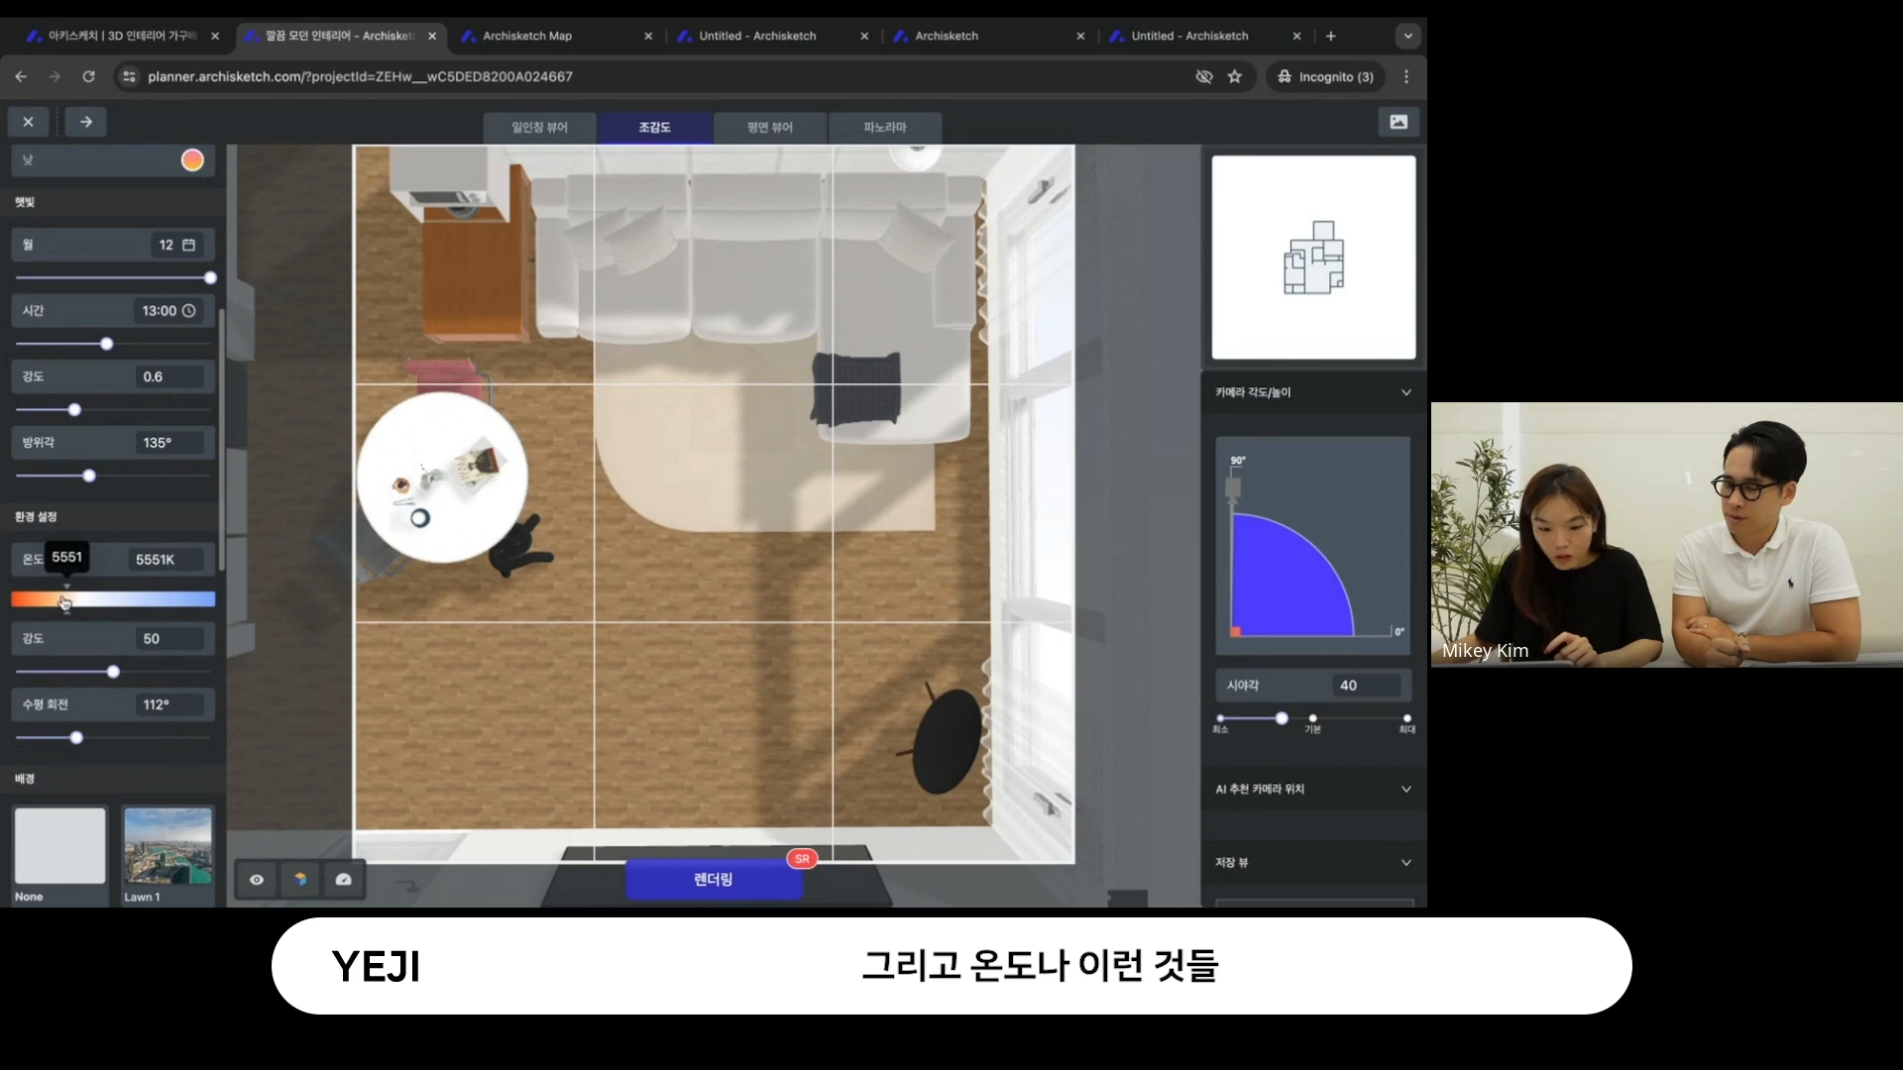
- Exit the render studio and bring the living room's sofa, dining table and floor up close in the 3D plan
{"action": "left_click", "coordinate": [18, 121]}
{"action": "scroll", "coordinate": [580, 646], "scroll_direction": "up", "scroll_amount": 3}
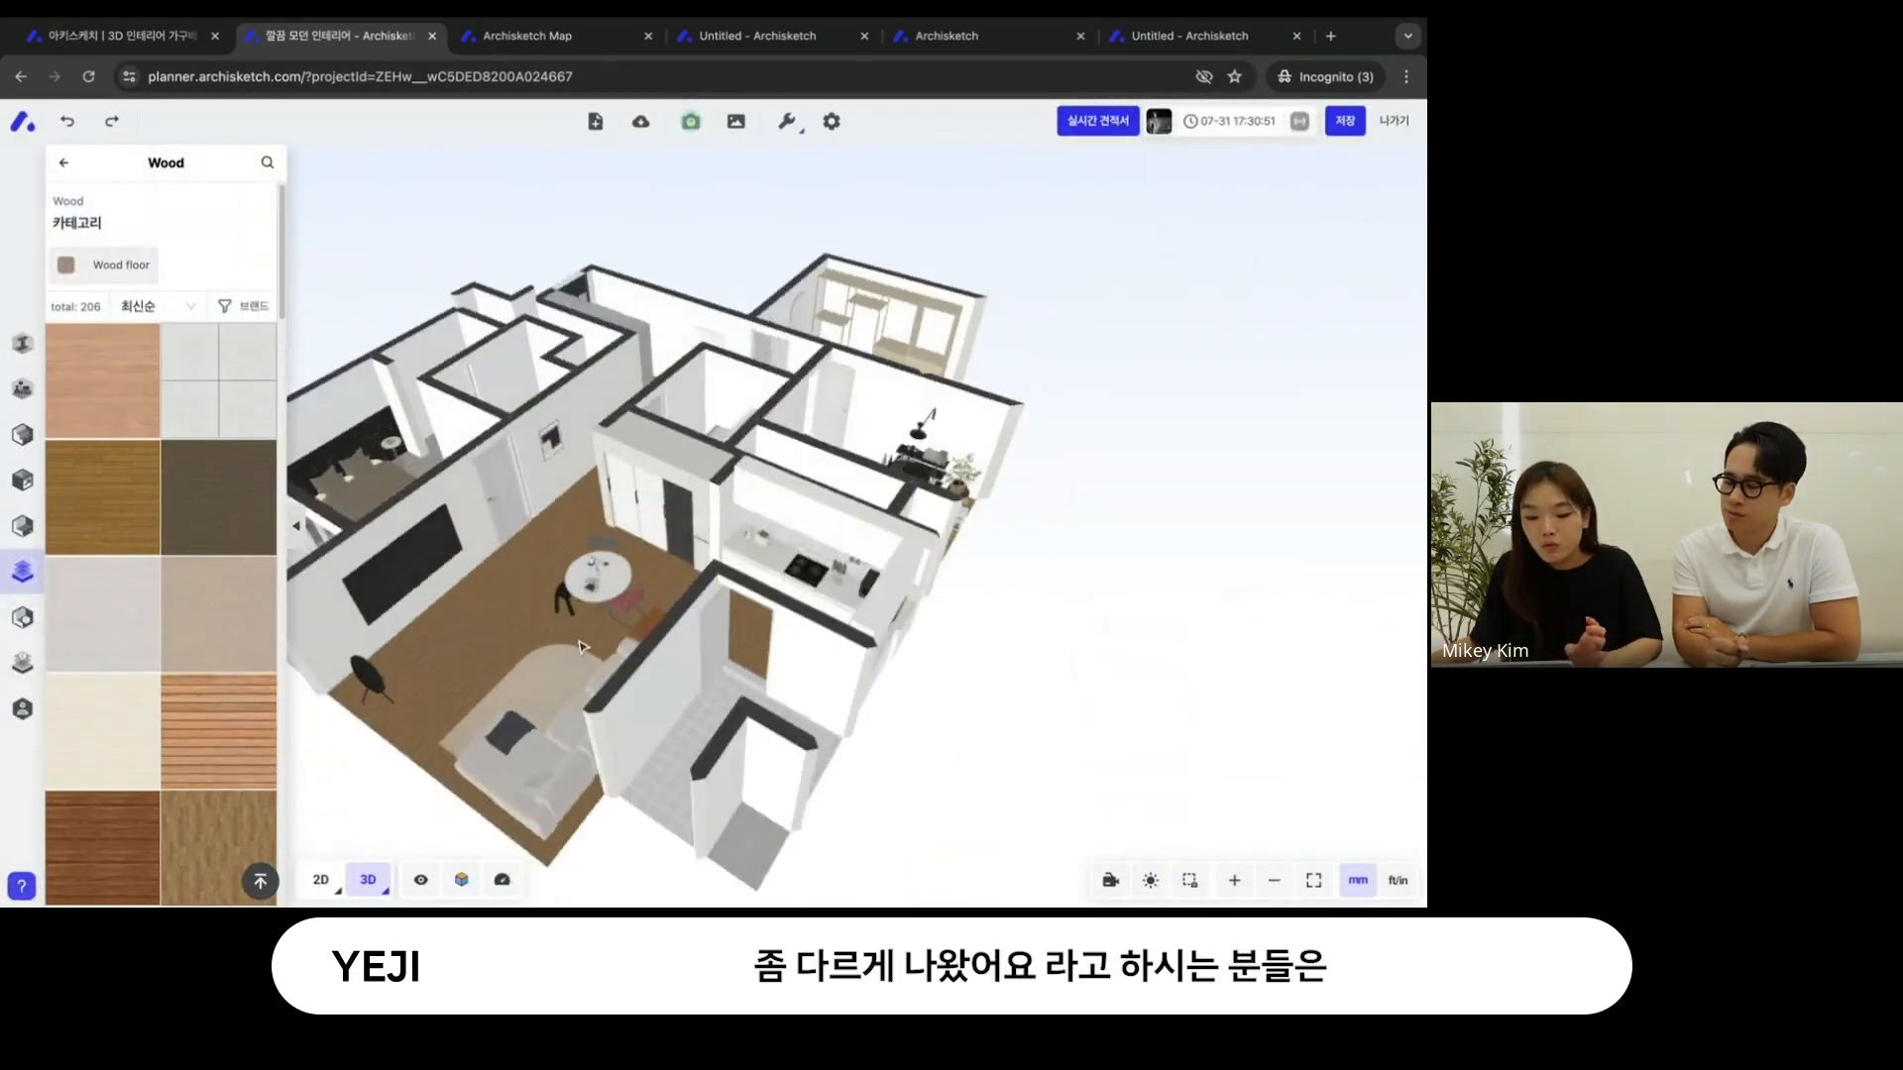
{"action": "left_click_drag", "start_coordinate": [581, 647], "coordinate": [793, 634]}
{"action": "scroll", "coordinate": [667, 582], "scroll_direction": "up", "scroll_amount": 5}
{"action": "right_click_drag", "start_coordinate": [667, 581], "coordinate": [872, 579]}
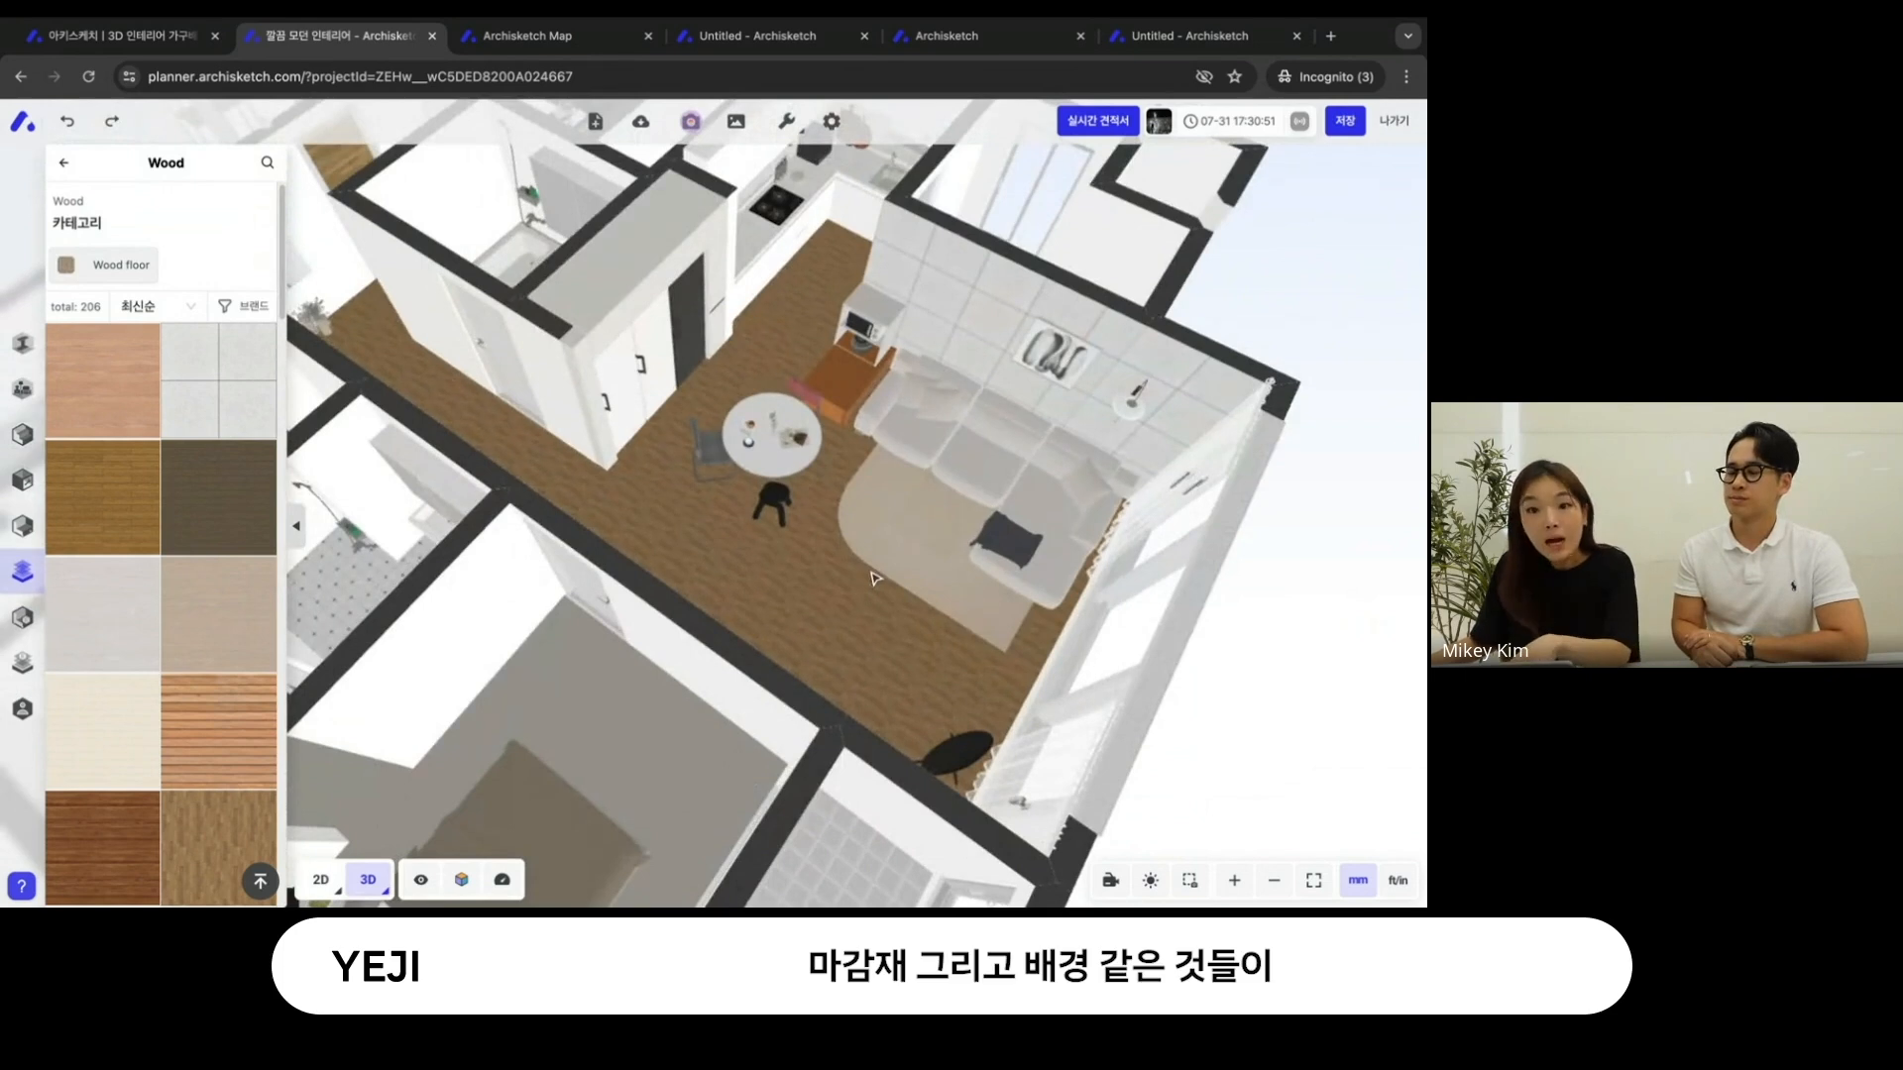
{"action": "scroll", "coordinate": [872, 579], "scroll_direction": "up", "scroll_amount": 5}
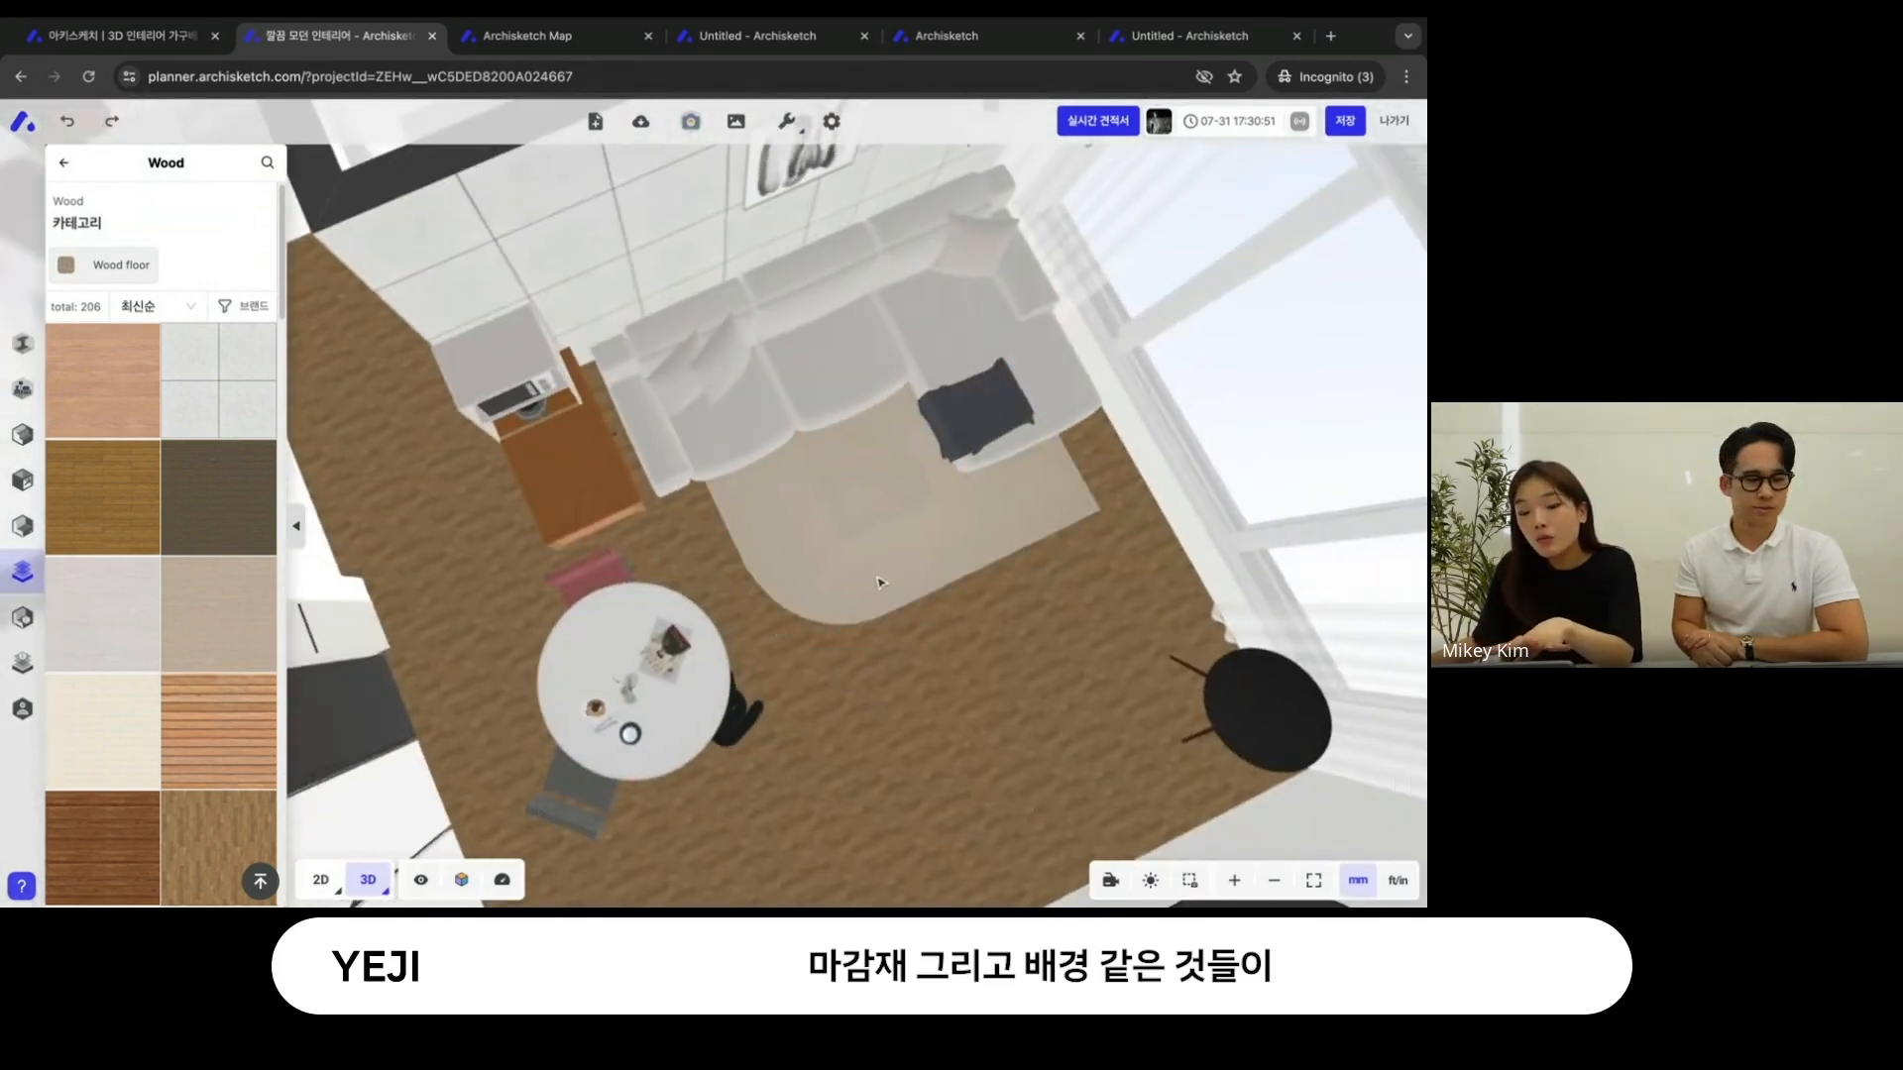
- Enter the render studio from the 3D plan with the shot location beside the dining table
{"action": "left_click_drag", "start_coordinate": [877, 583], "coordinate": [790, 602]}
{"action": "left_click", "coordinate": [789, 595]}
{"action": "left_click", "coordinate": [814, 650]}
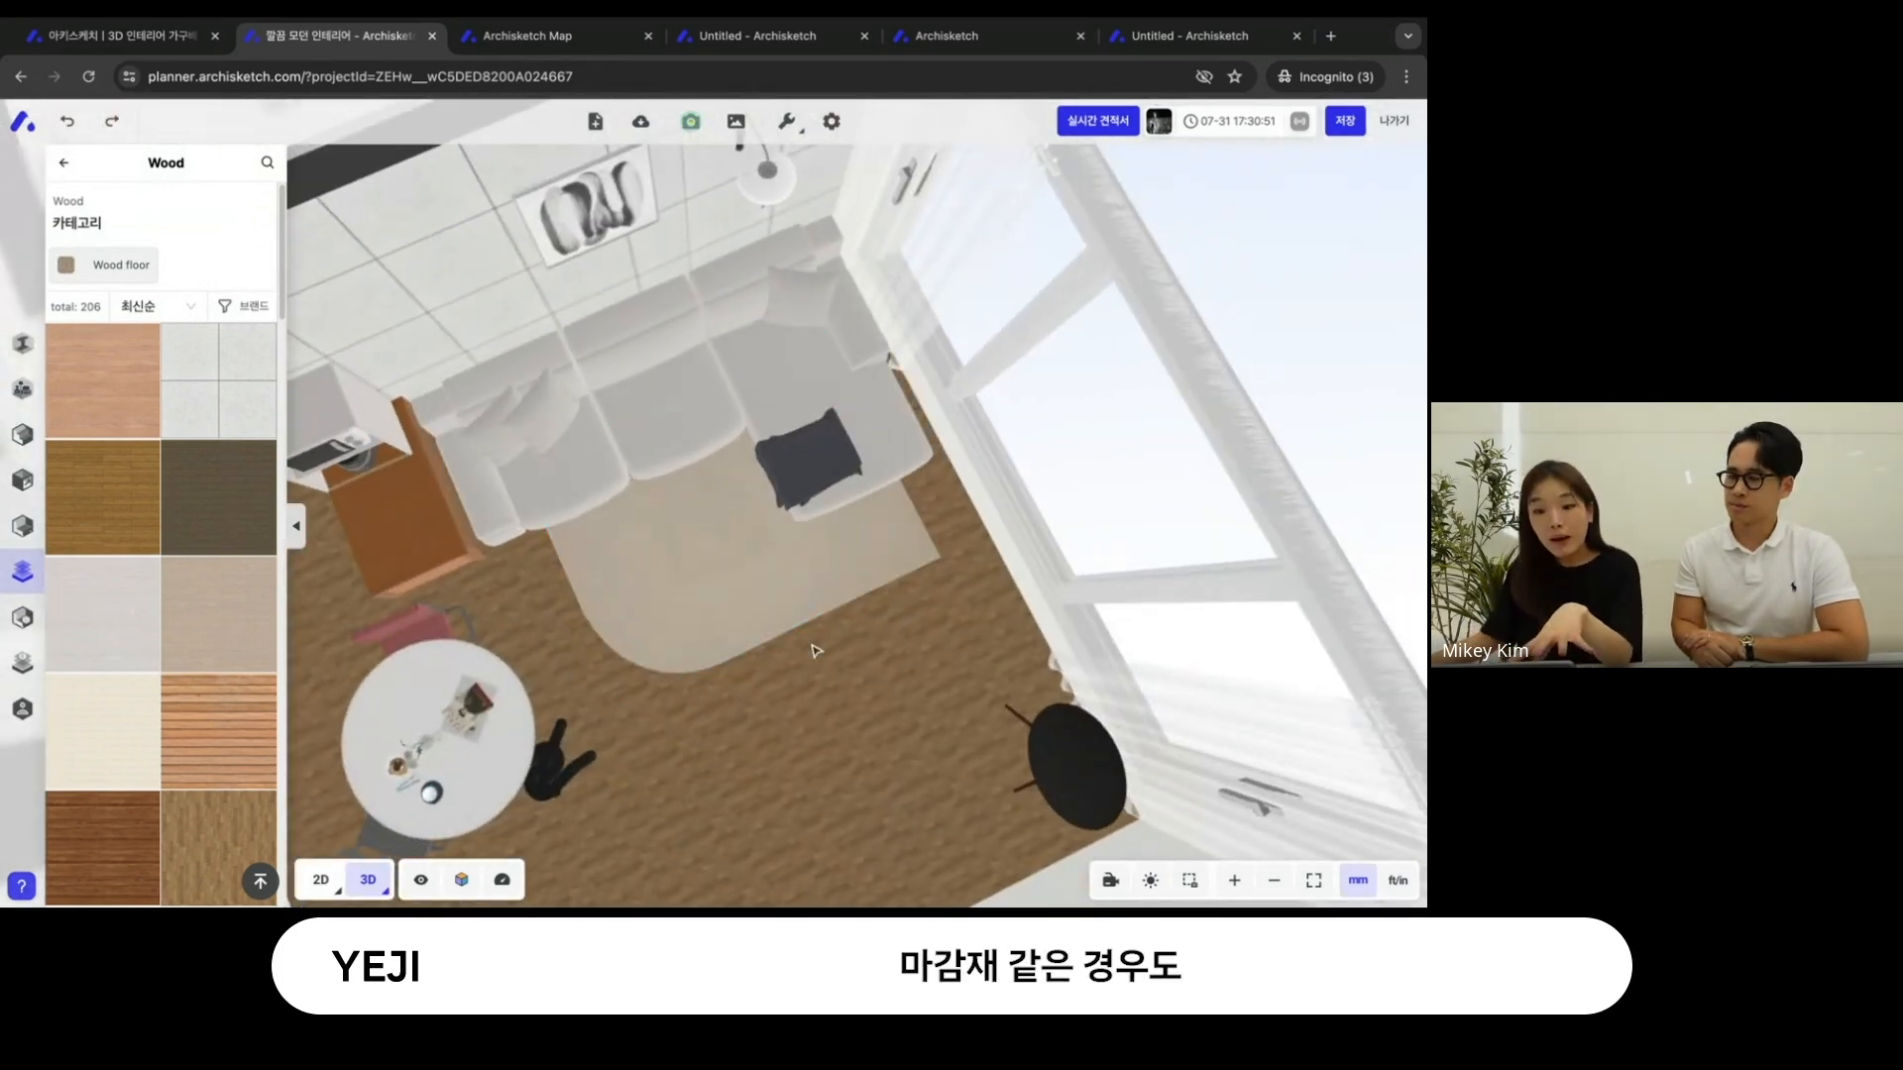
{"action": "scroll", "coordinate": [909, 635], "scroll_direction": "down", "scroll_amount": 3}
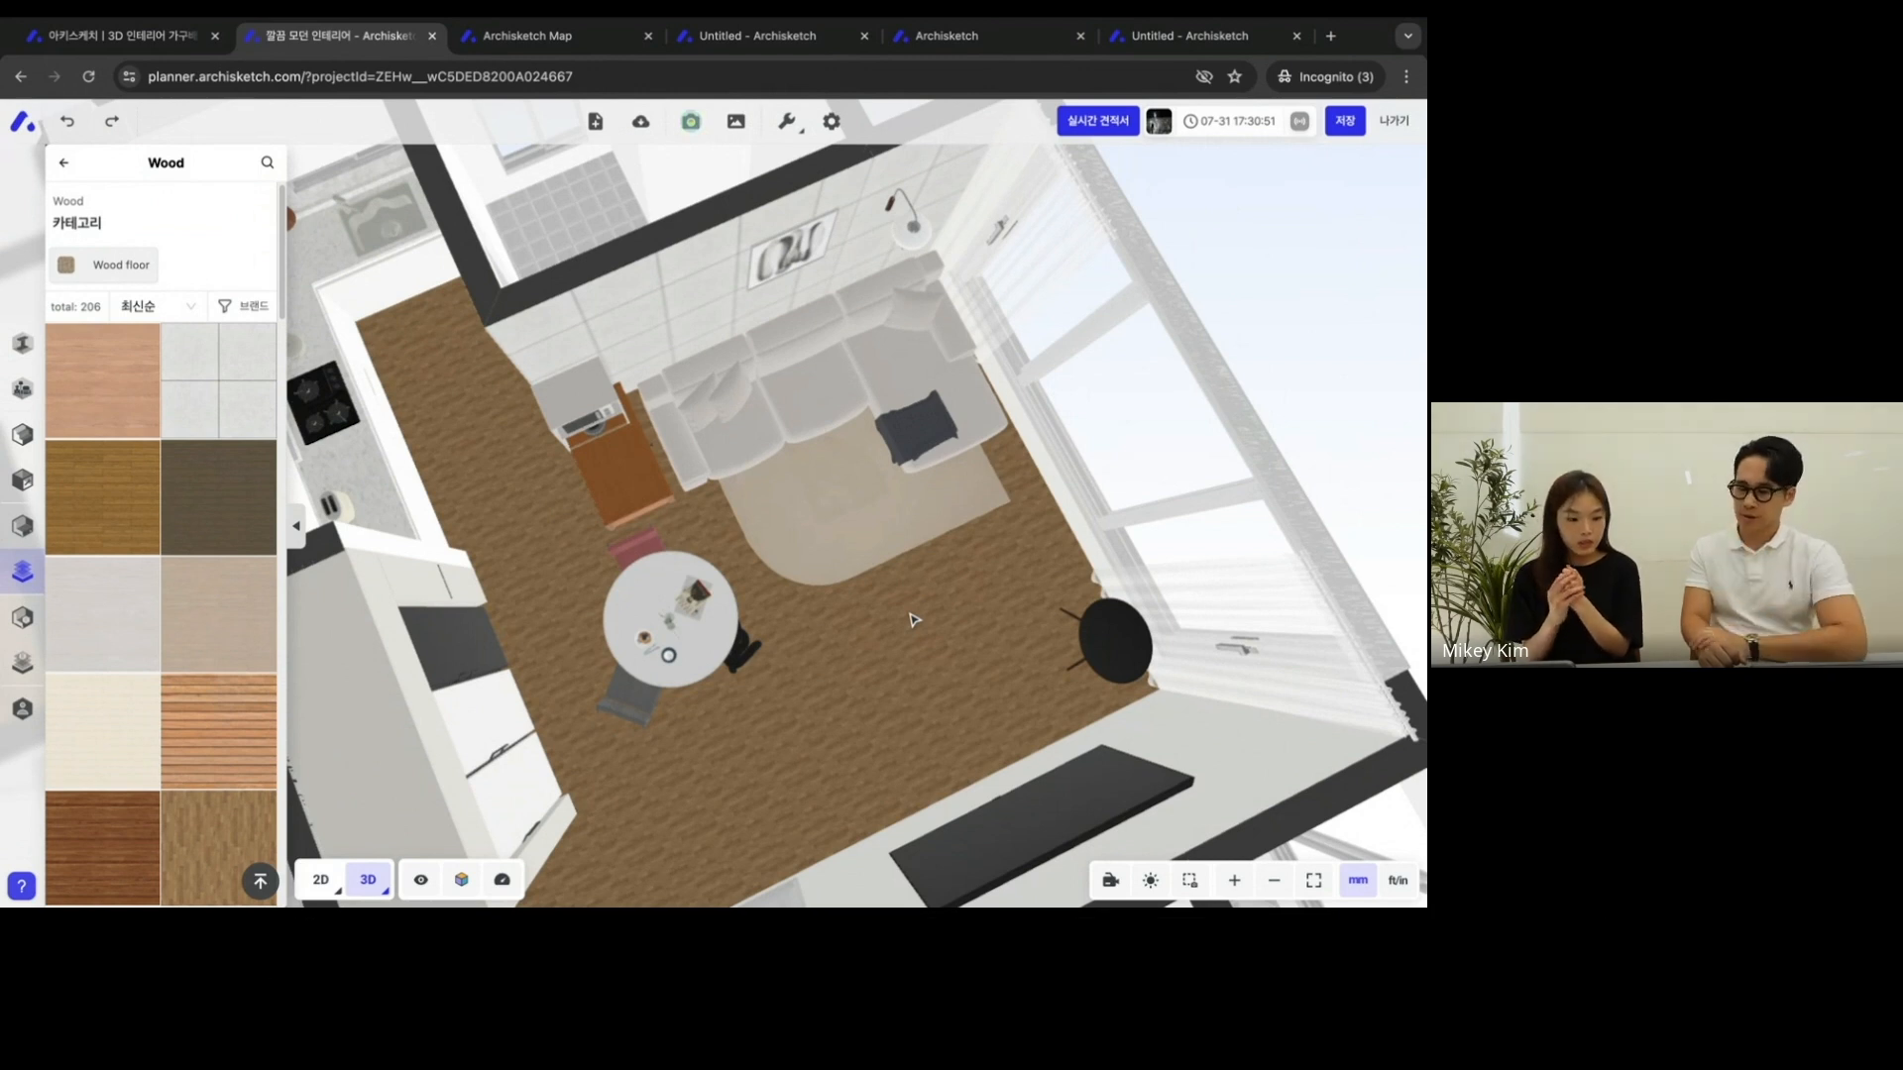
{"action": "left_click", "coordinate": [691, 120]}
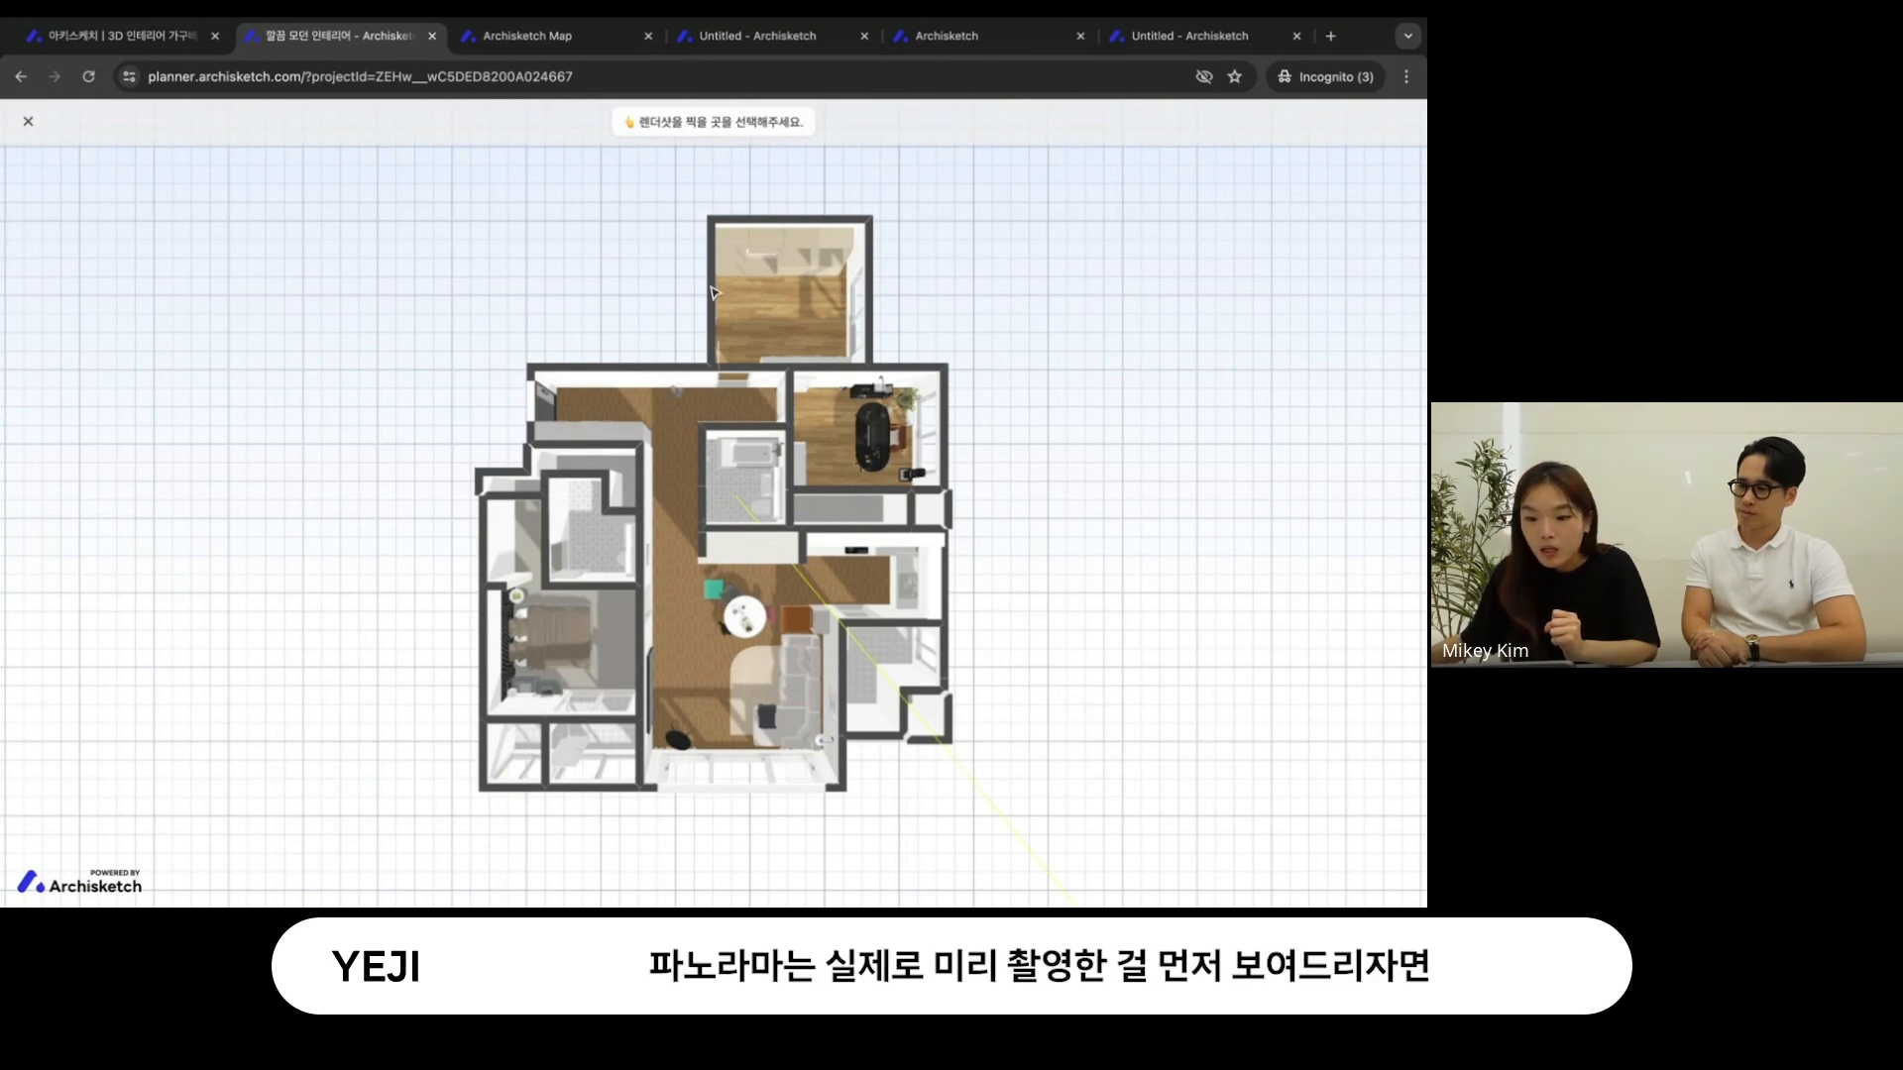
{"action": "left_click", "coordinate": [716, 509]}
- Switch to the project's dashboard and filter its render shots to 파노라마
{"action": "left_click", "coordinate": [615, 36]}
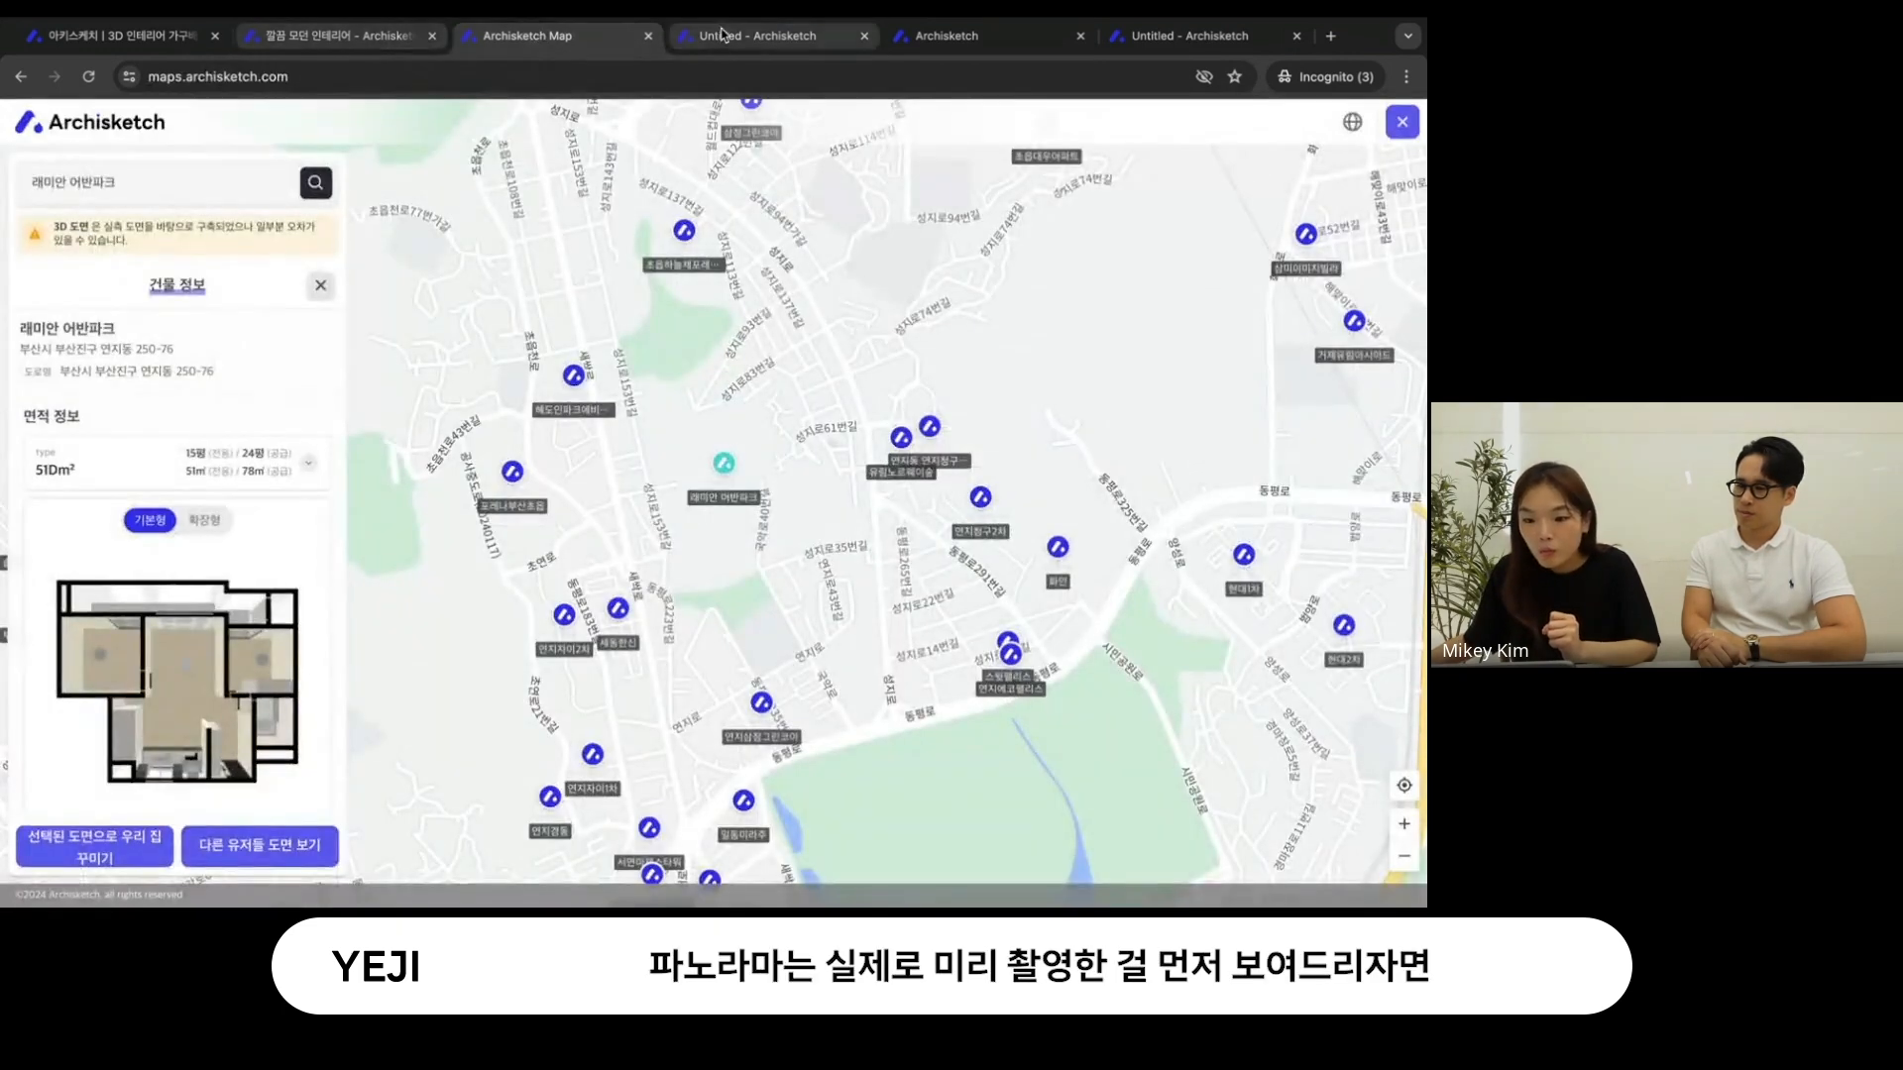
{"action": "left_click", "coordinate": [716, 35]}
{"action": "left_click", "coordinate": [946, 36]}
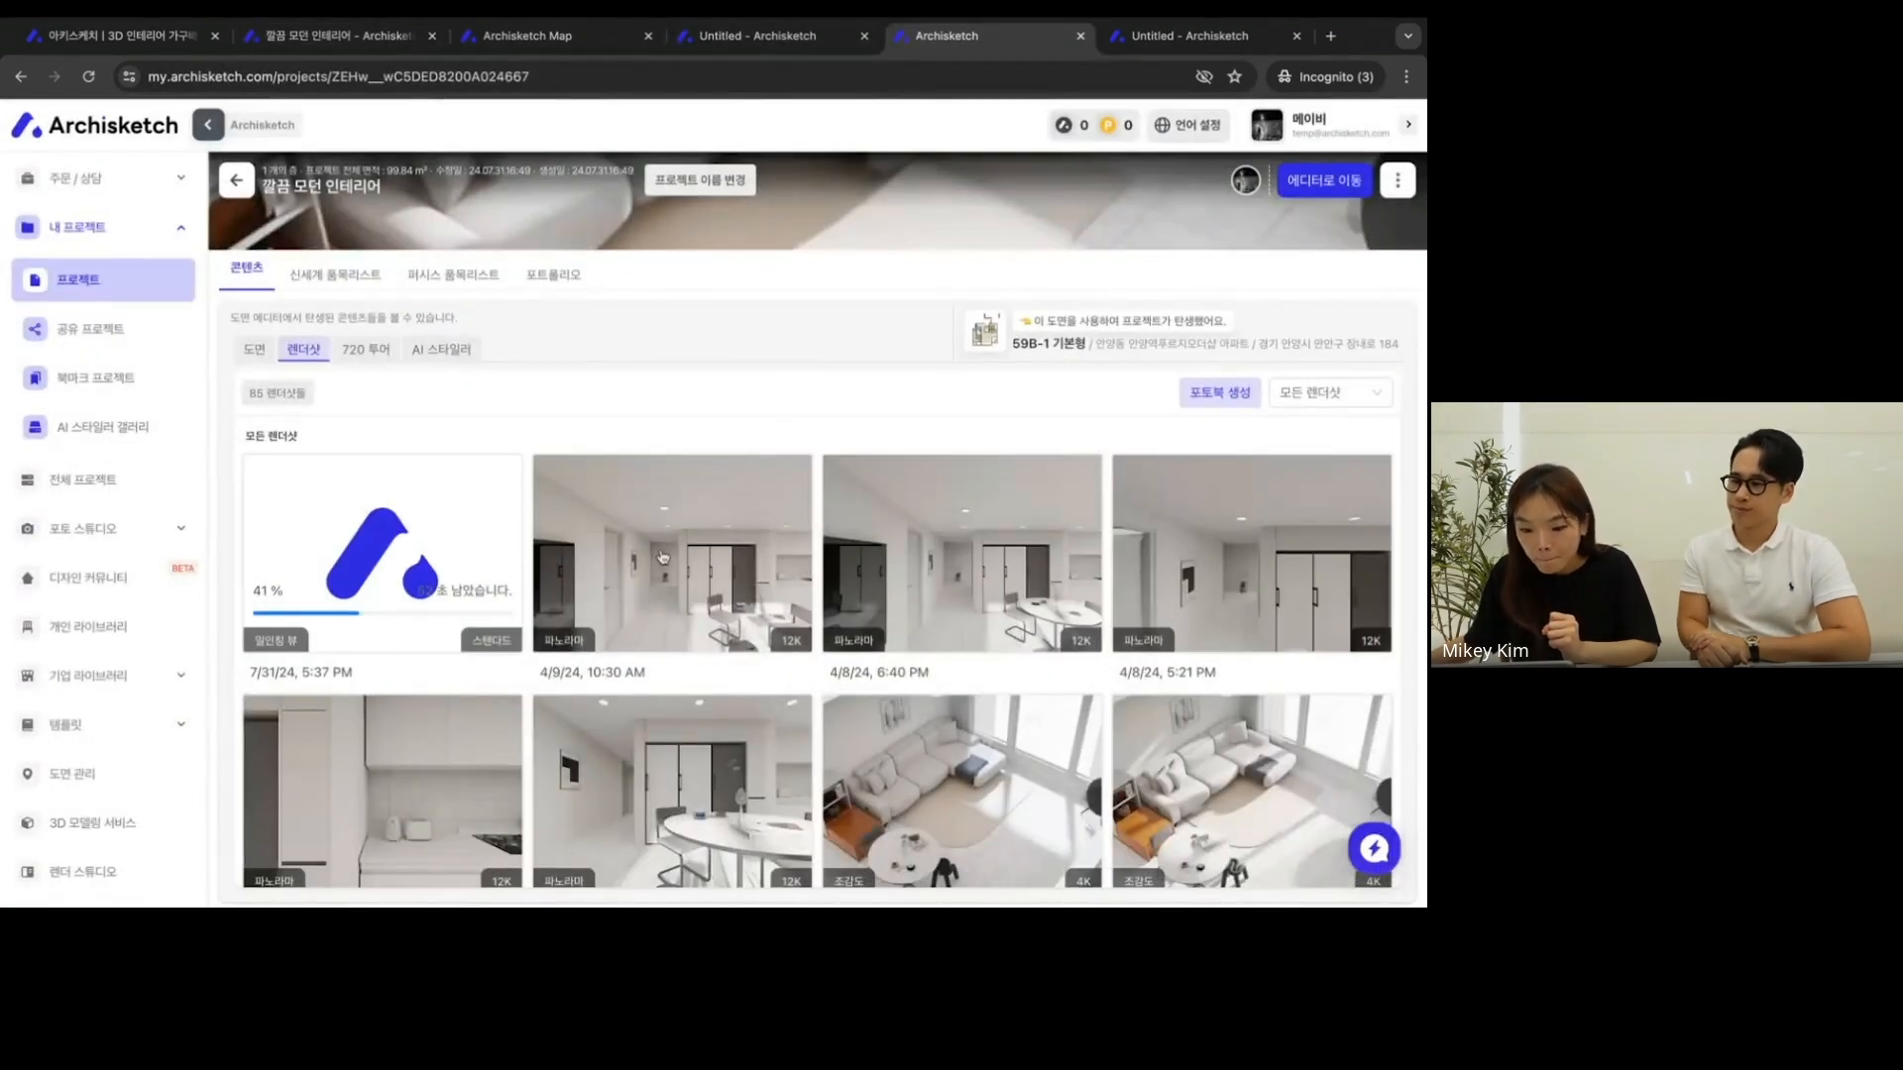
{"action": "scroll", "coordinate": [701, 790], "scroll_direction": "down", "scroll_amount": 3}
{"action": "scroll", "coordinate": [794, 791], "scroll_direction": "down", "scroll_amount": 2}
{"action": "scroll", "coordinate": [1090, 595], "scroll_direction": "up", "scroll_amount": 5}
{"action": "left_click", "coordinate": [1308, 395]}
{"action": "left_click", "coordinate": [1306, 551]}
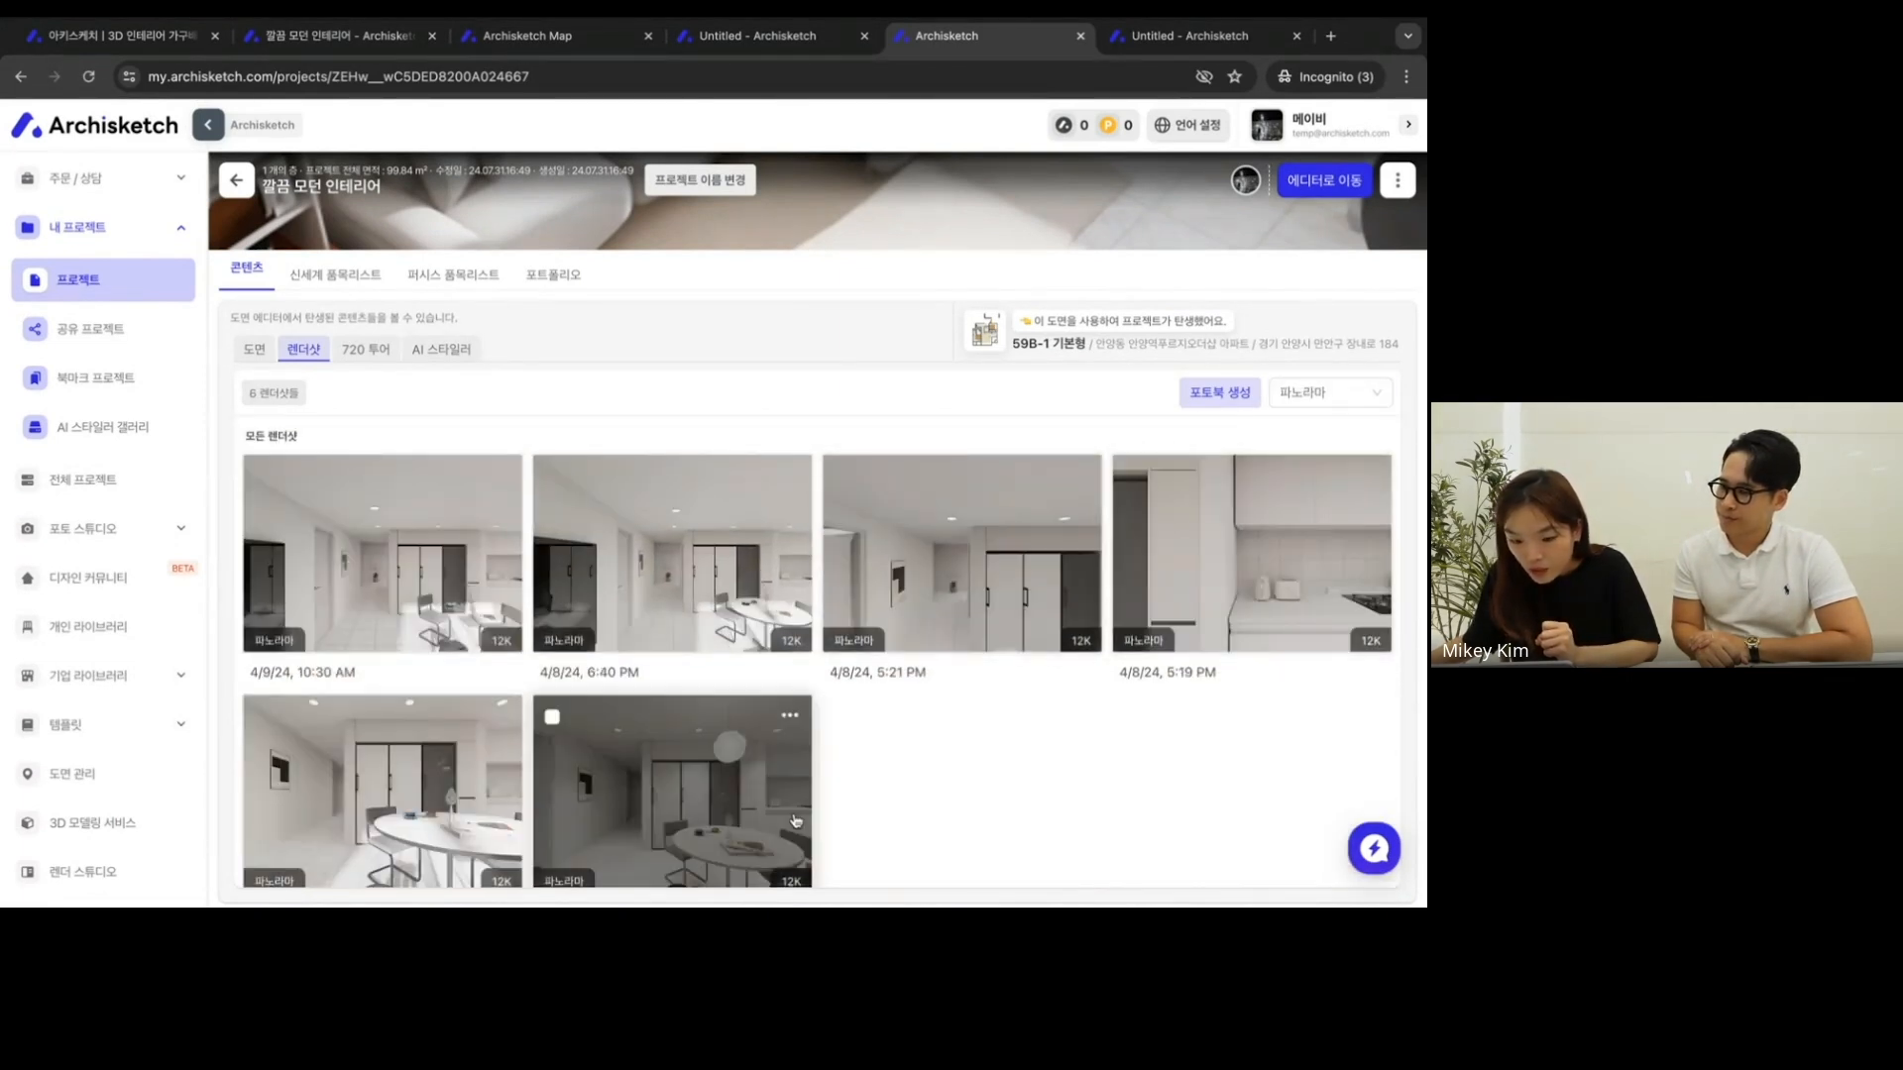
- View the 4/9/24, 10:30 AM panorama, look around towards the window and round black speaker, and close it
{"action": "left_click", "coordinate": [486, 604]}
{"action": "left_click", "coordinate": [684, 558]}
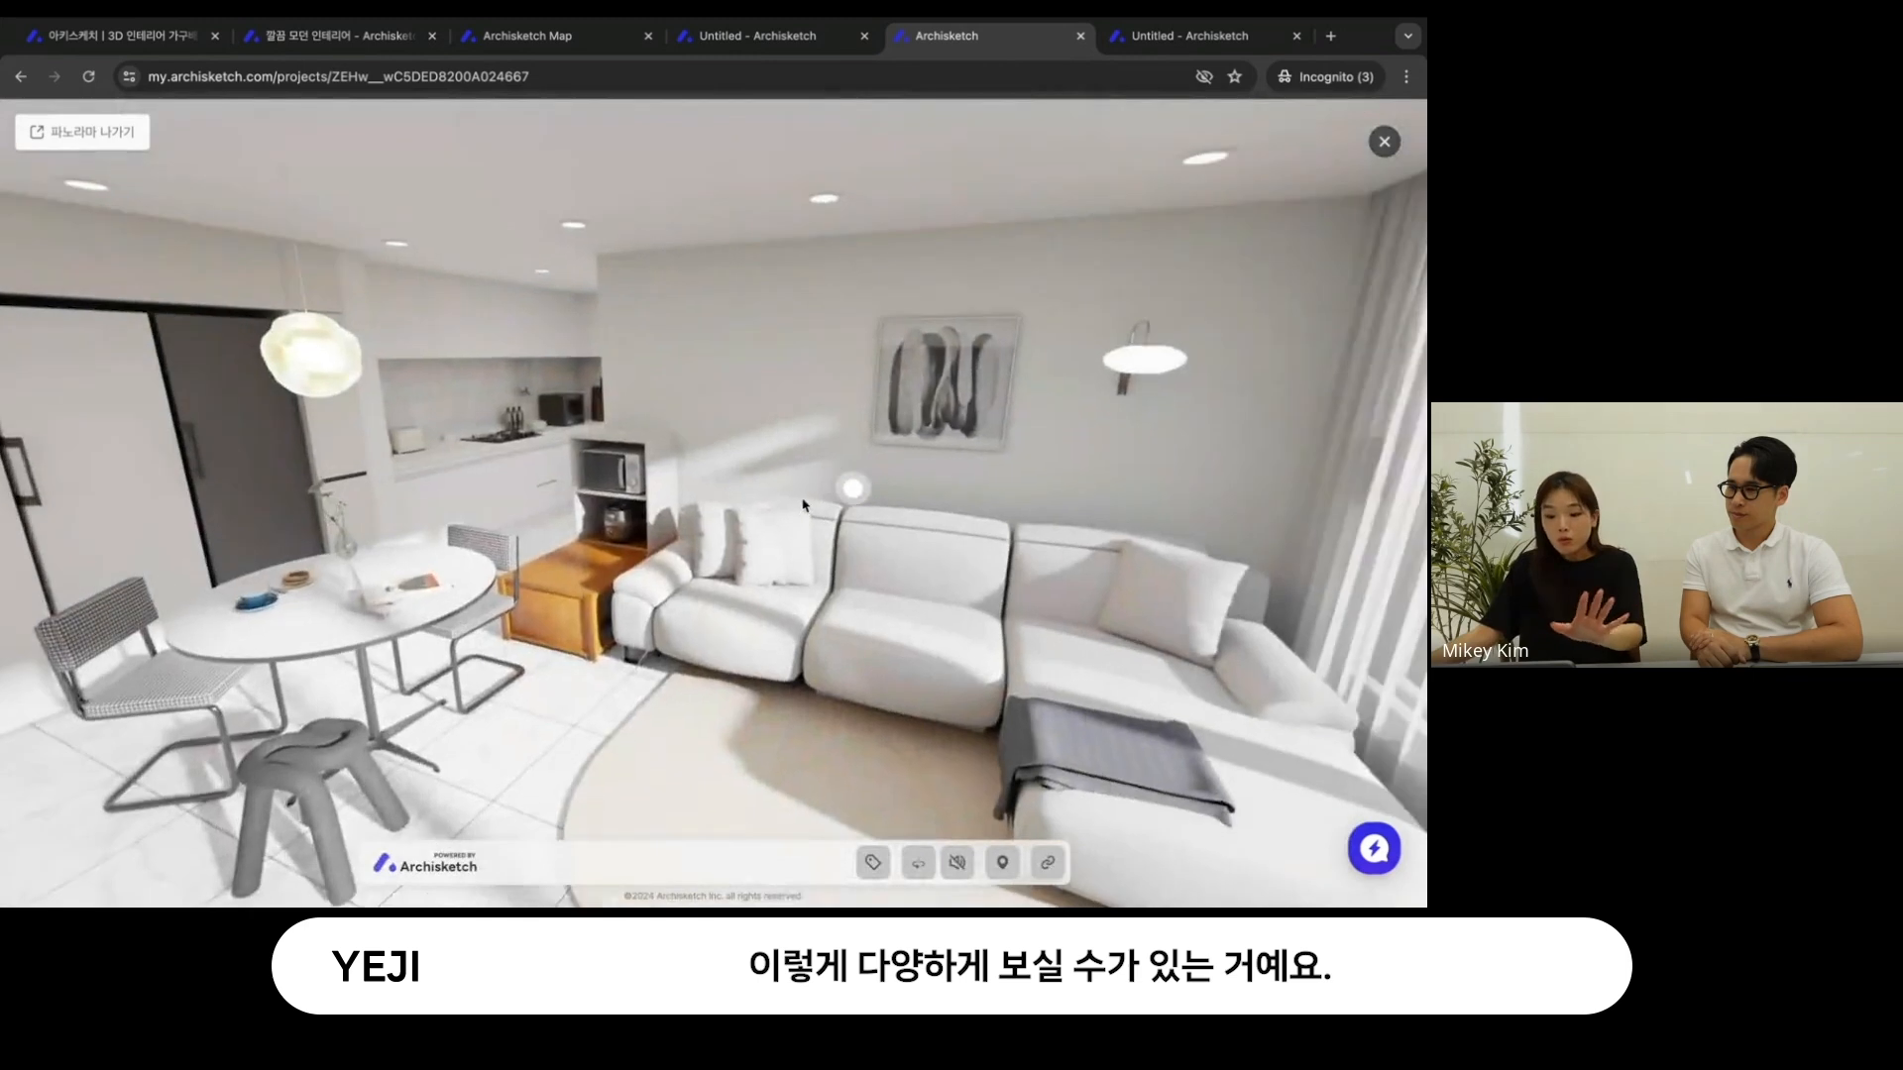
{"action": "left_click_drag", "start_coordinate": [803, 505], "coordinate": [1130, 501]}
{"action": "left_click_drag", "start_coordinate": [188, 476], "coordinate": [1100, 440]}
{"action": "left_click", "coordinate": [1100, 440]}
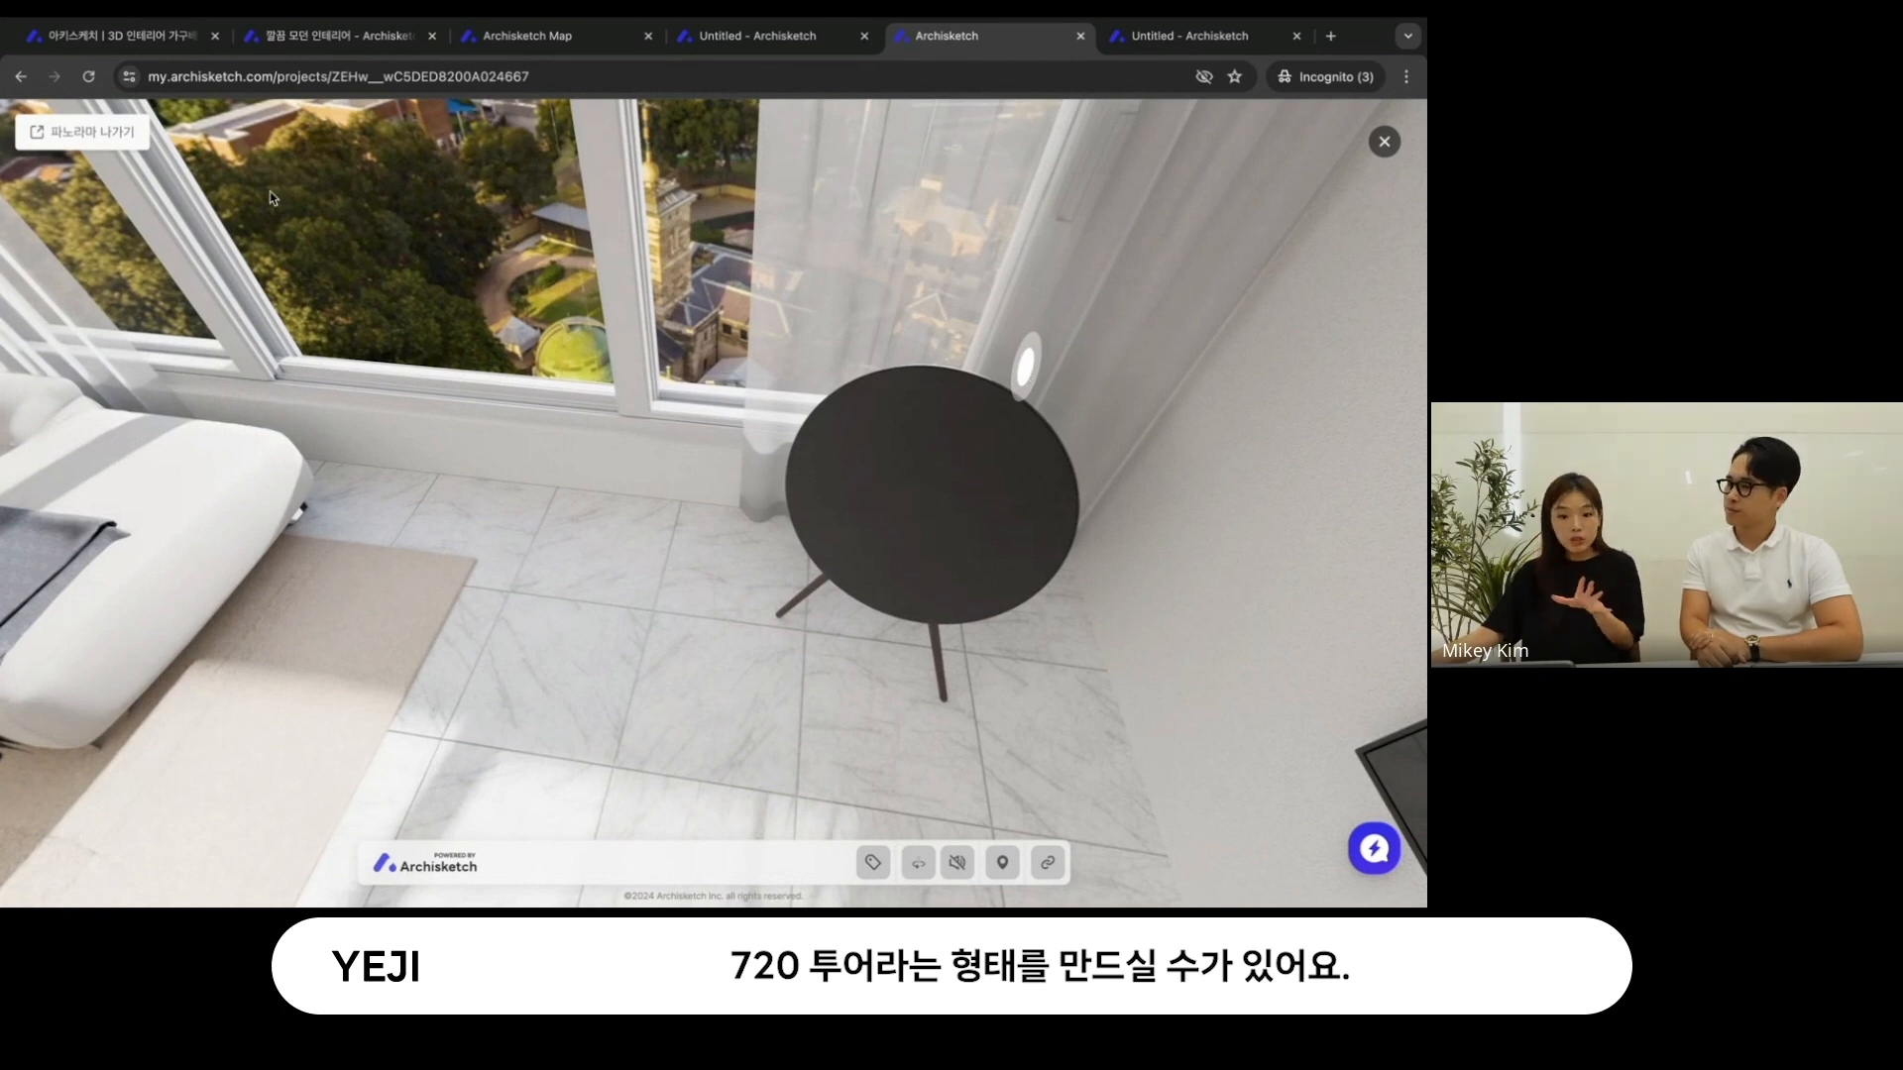
{"action": "left_click_drag", "start_coordinate": [828, 472], "coordinate": [897, 594]}
{"action": "left_click", "coordinate": [102, 139]}
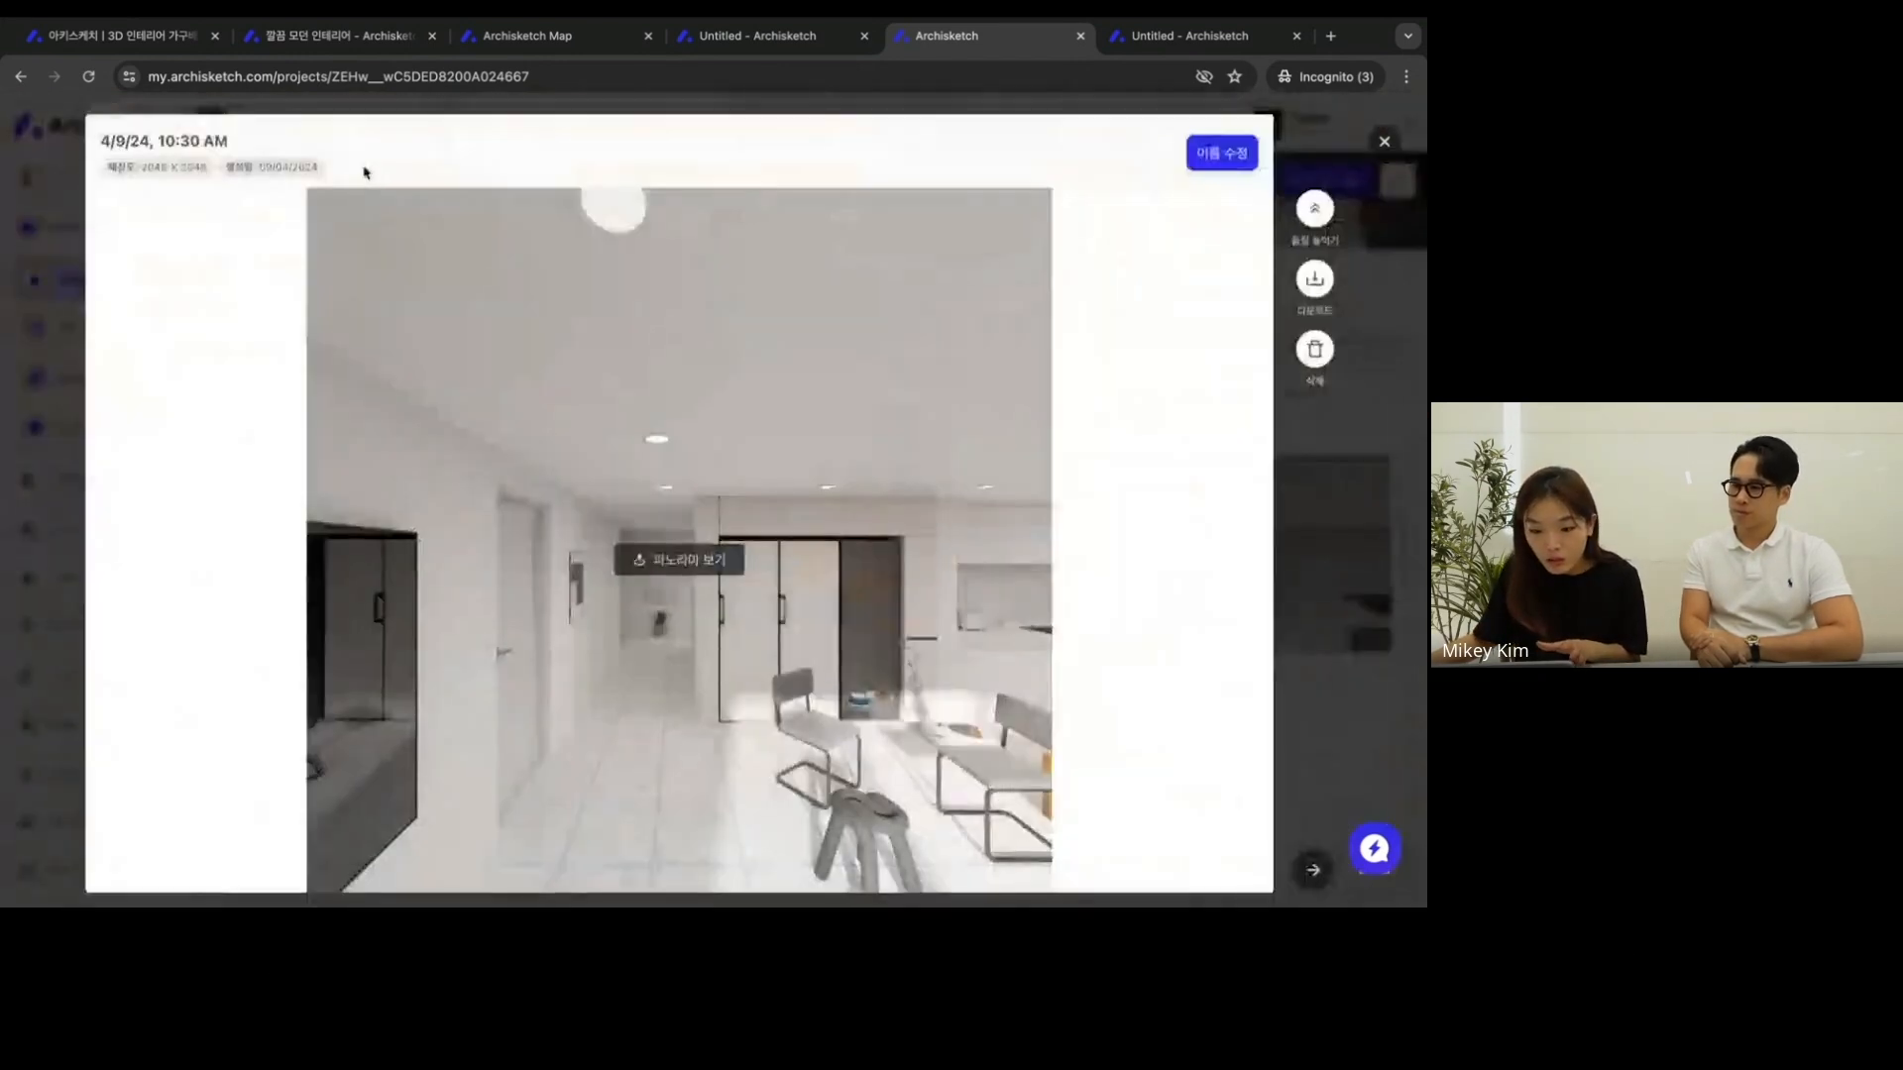
{"action": "left_click", "coordinate": [1384, 142]}
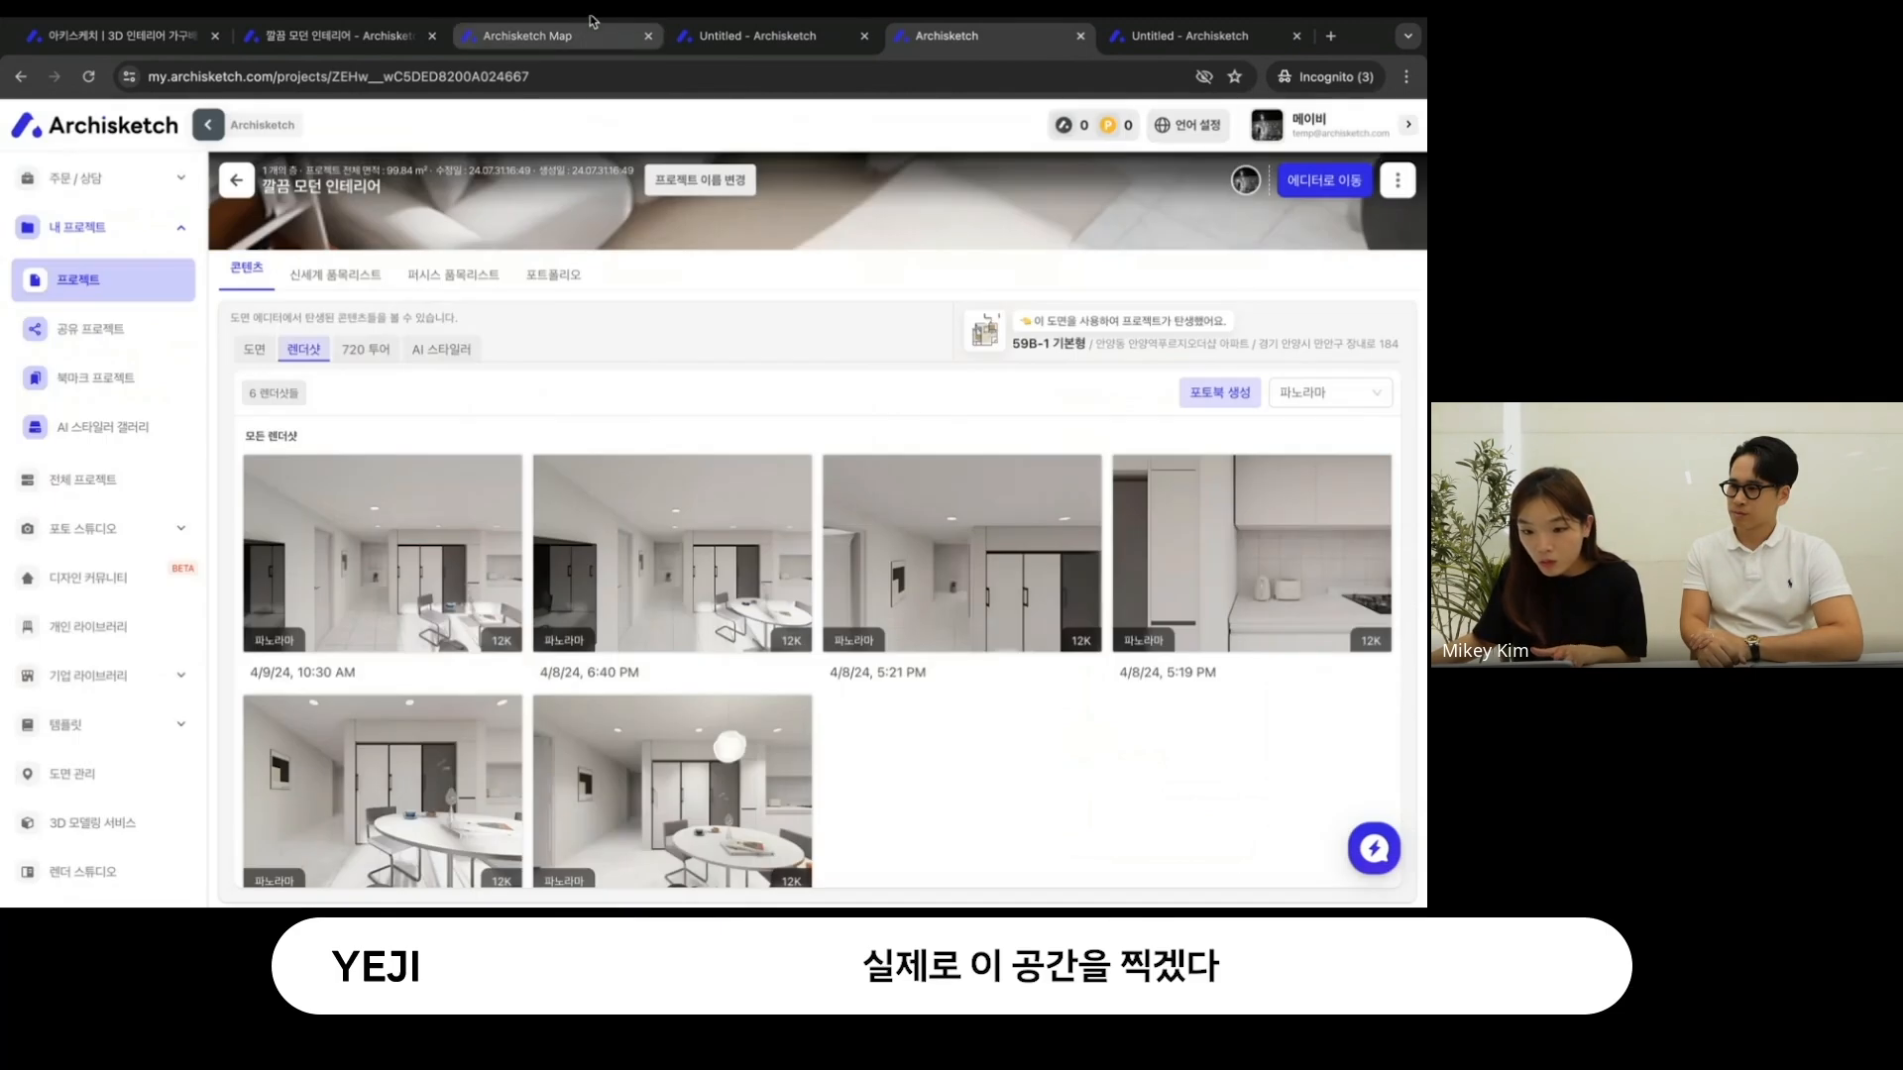
- Return to the project's render studio, dismiss its introduction, and change the shot type to 파노라마
{"action": "left_click", "coordinate": [751, 40]}
{"action": "left_click", "coordinate": [340, 40]}
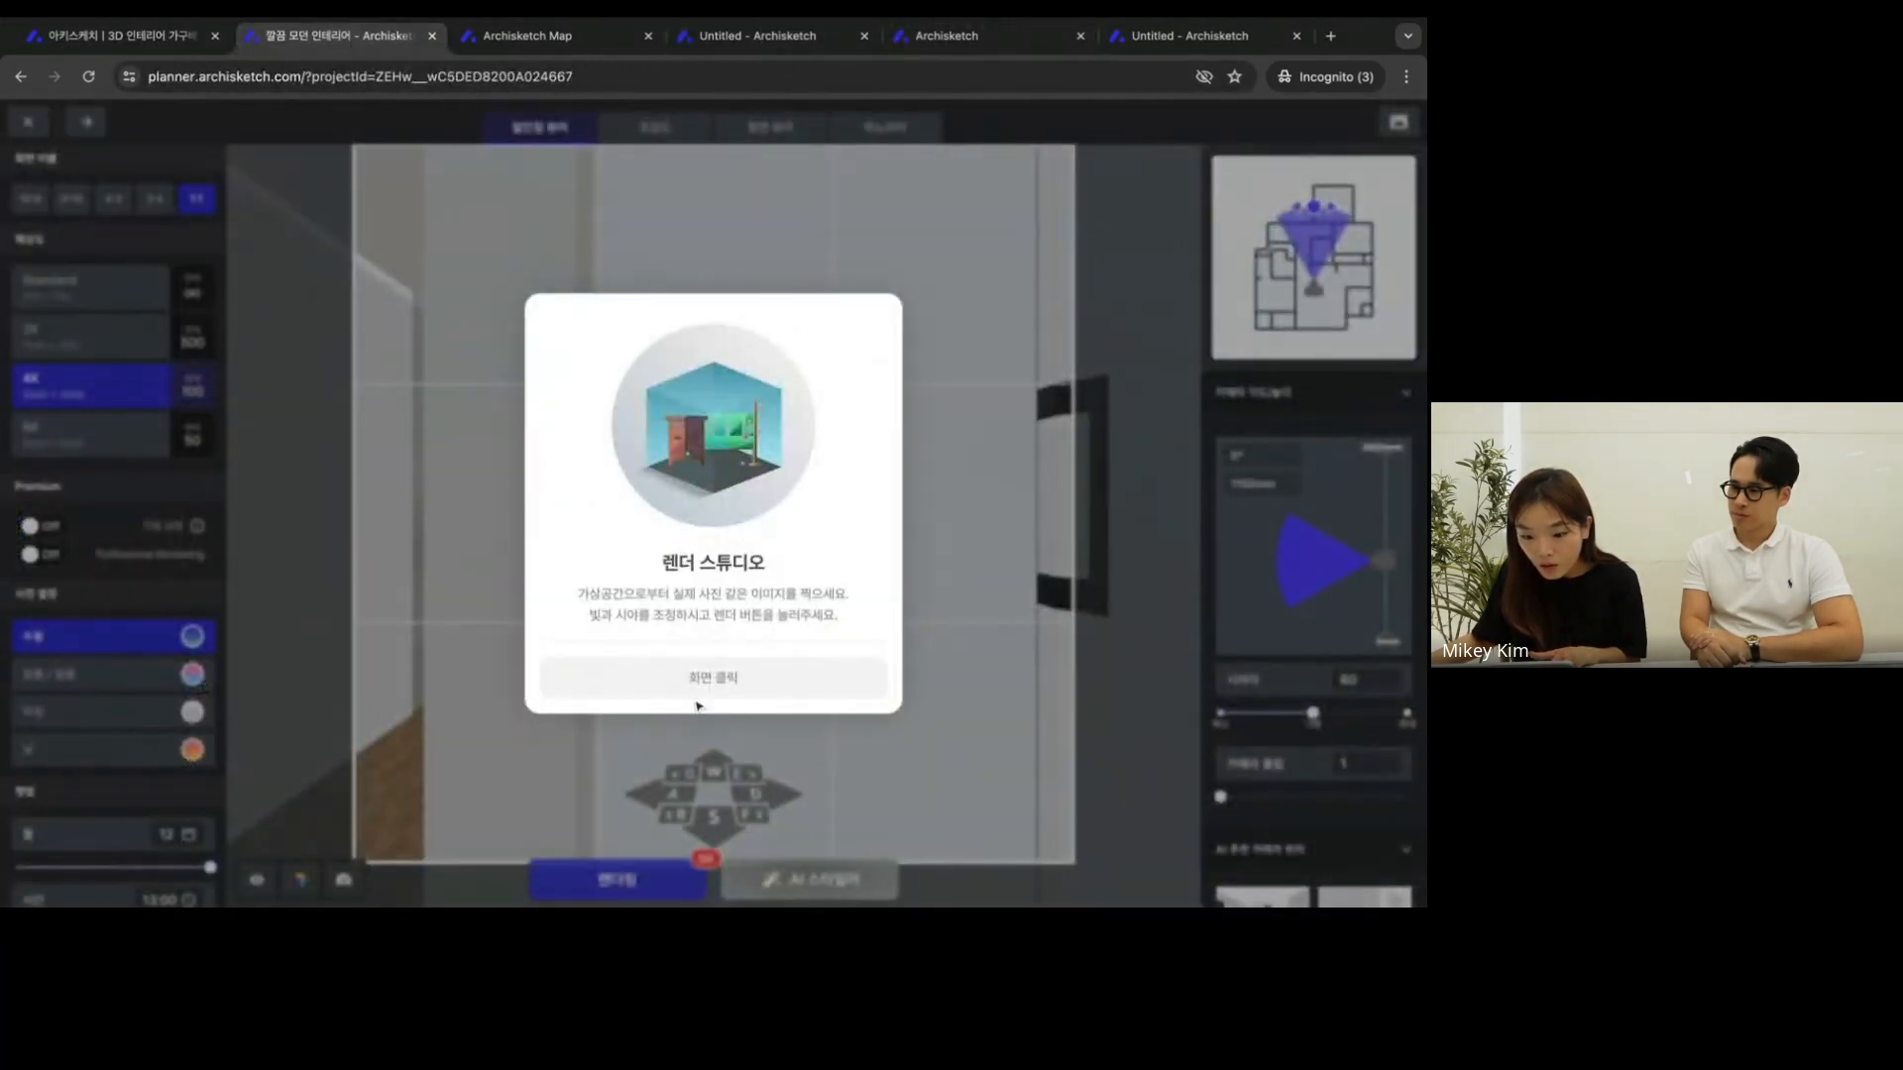
{"action": "left_click", "coordinate": [711, 684]}
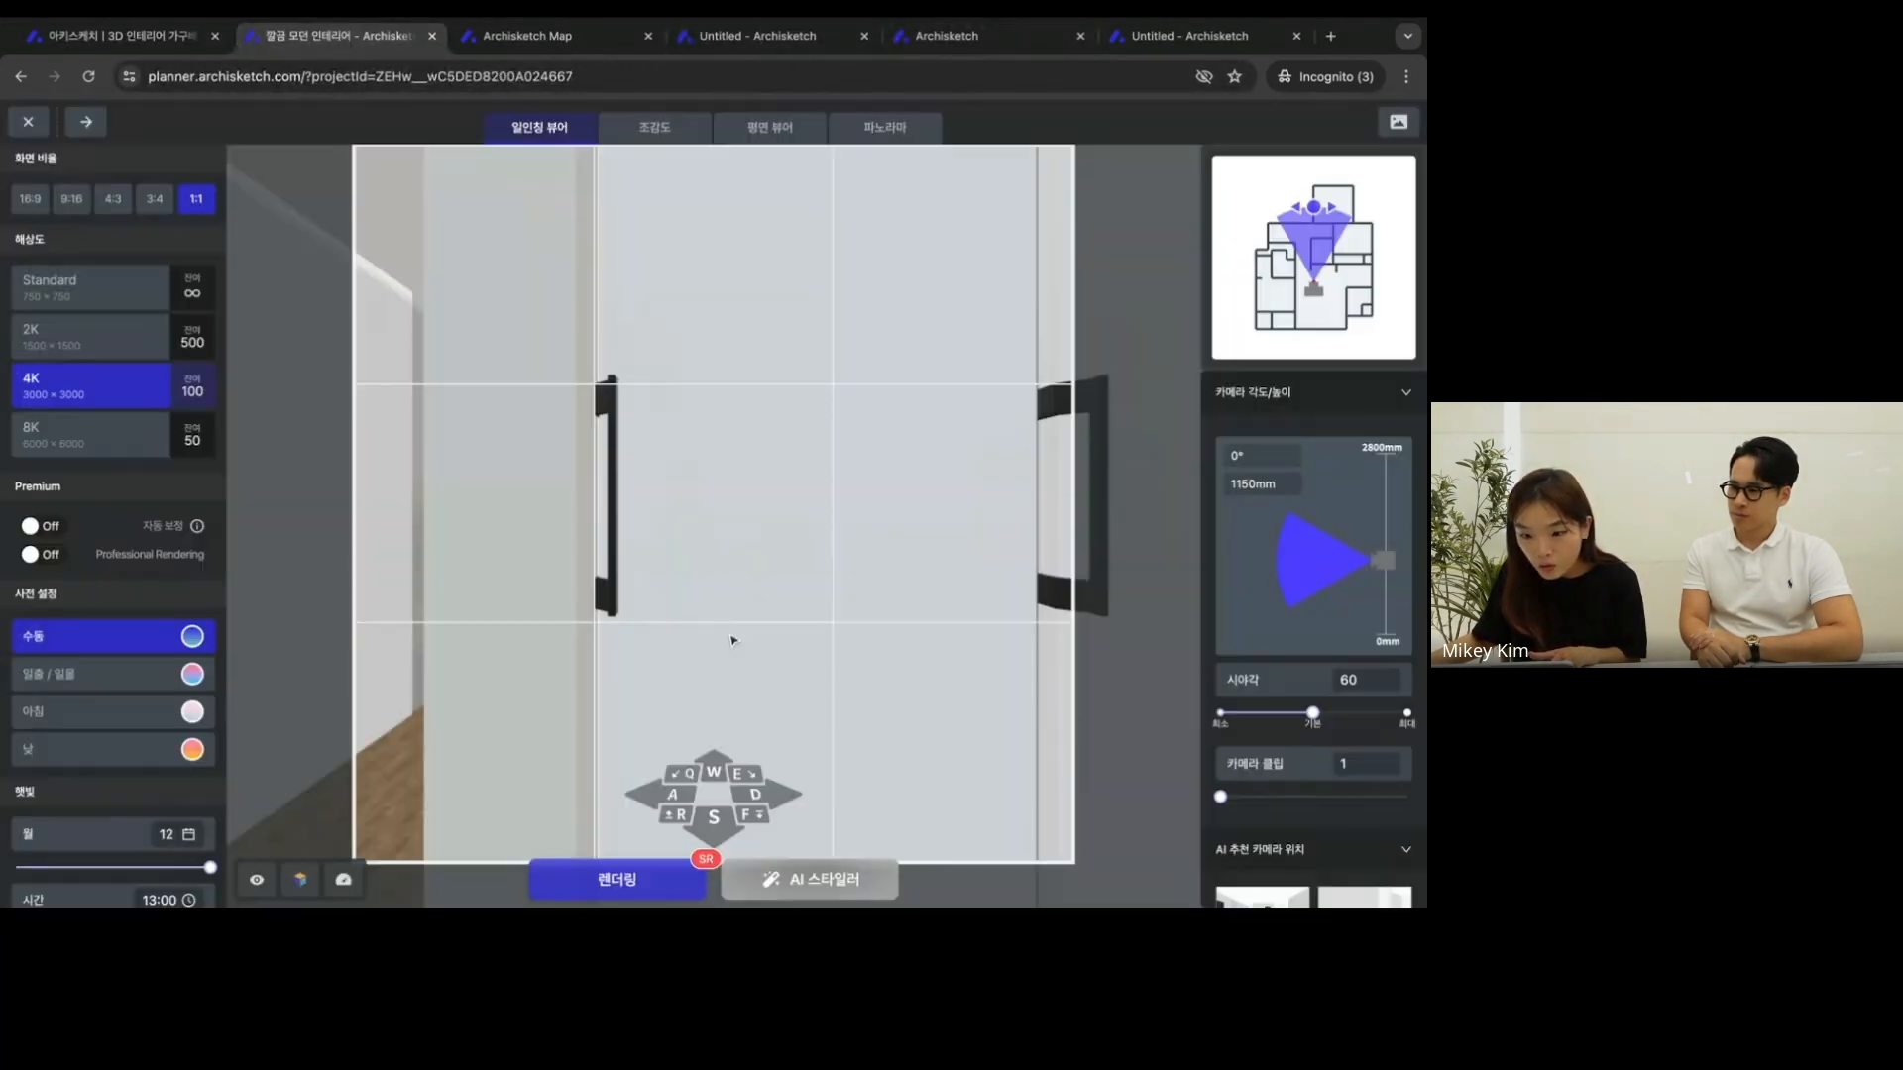
{"action": "left_click", "coordinate": [914, 143]}
{"action": "left_click", "coordinate": [807, 264]}
- Position the panorama camera in the living room, facing the sofa, wall picture and window
{"action": "left_click_drag", "start_coordinate": [662, 424], "coordinate": [452, 378]}
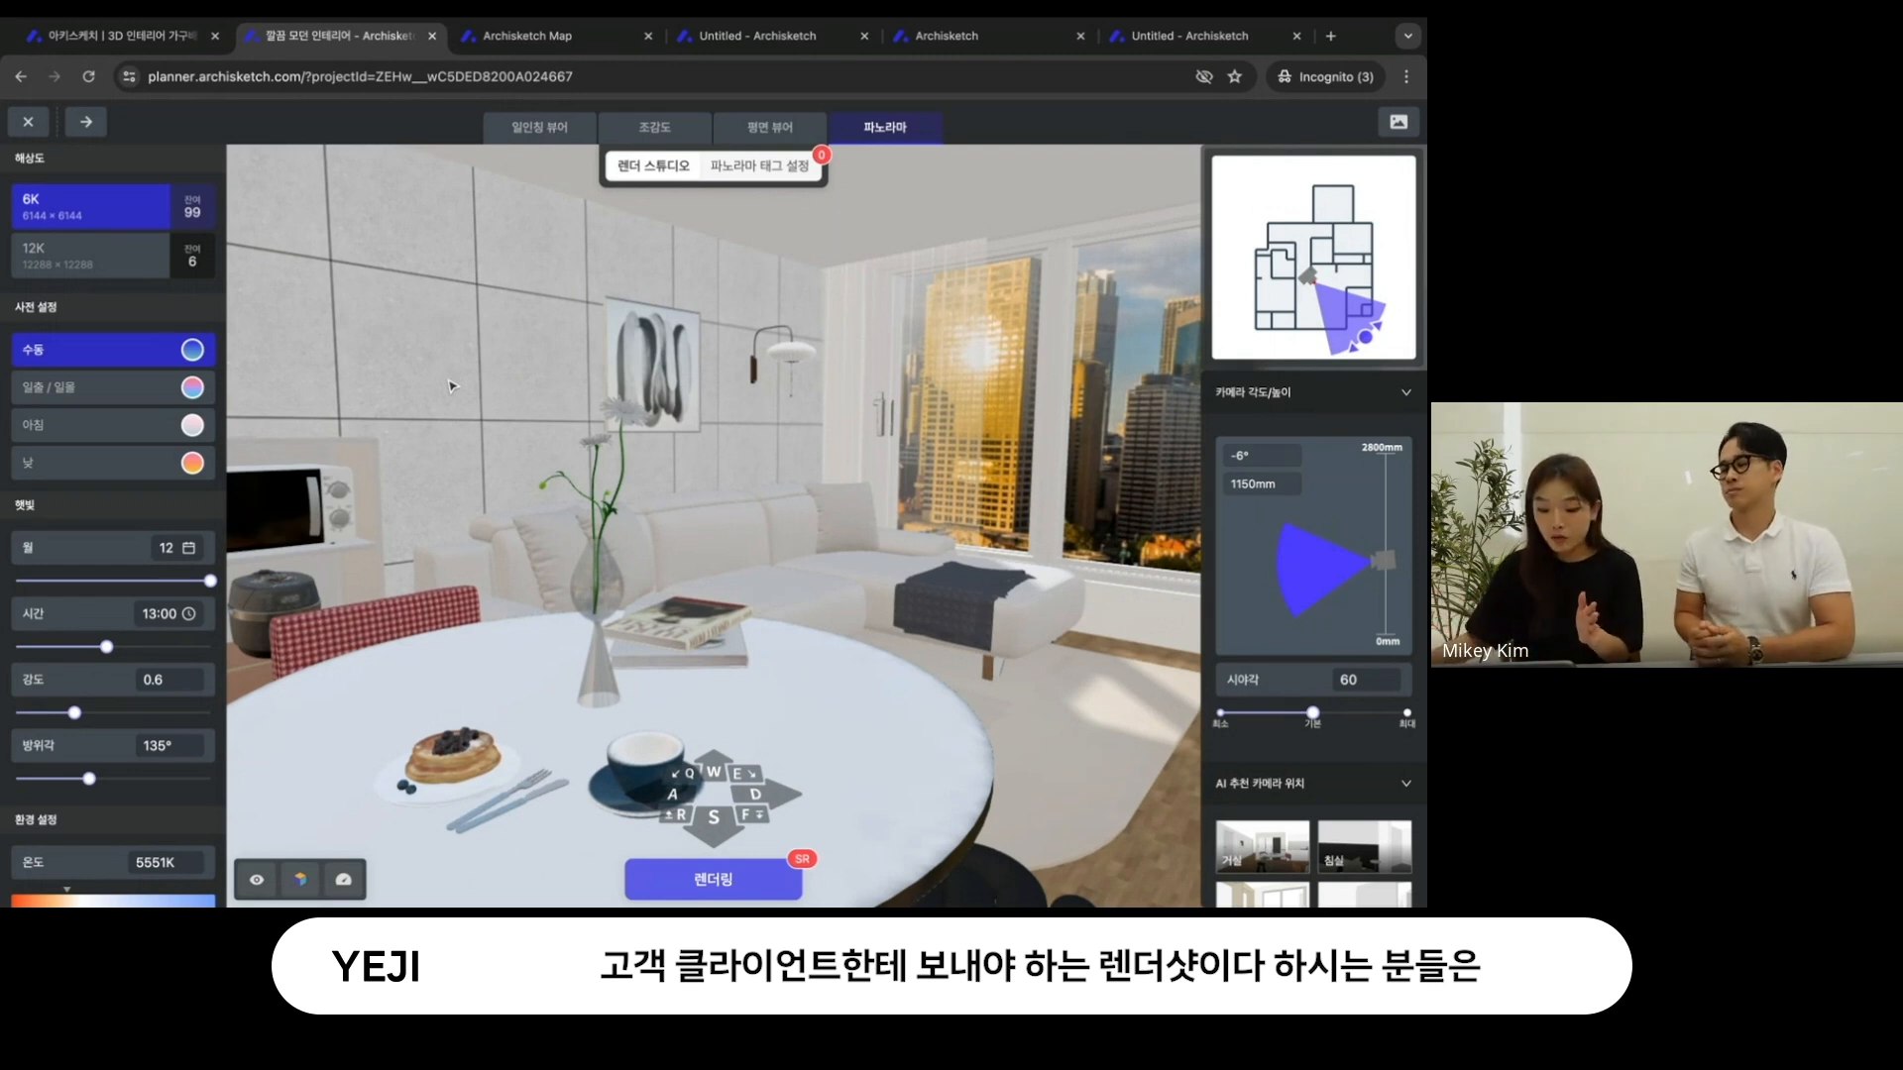
{"action": "left_click", "coordinate": [713, 774]}
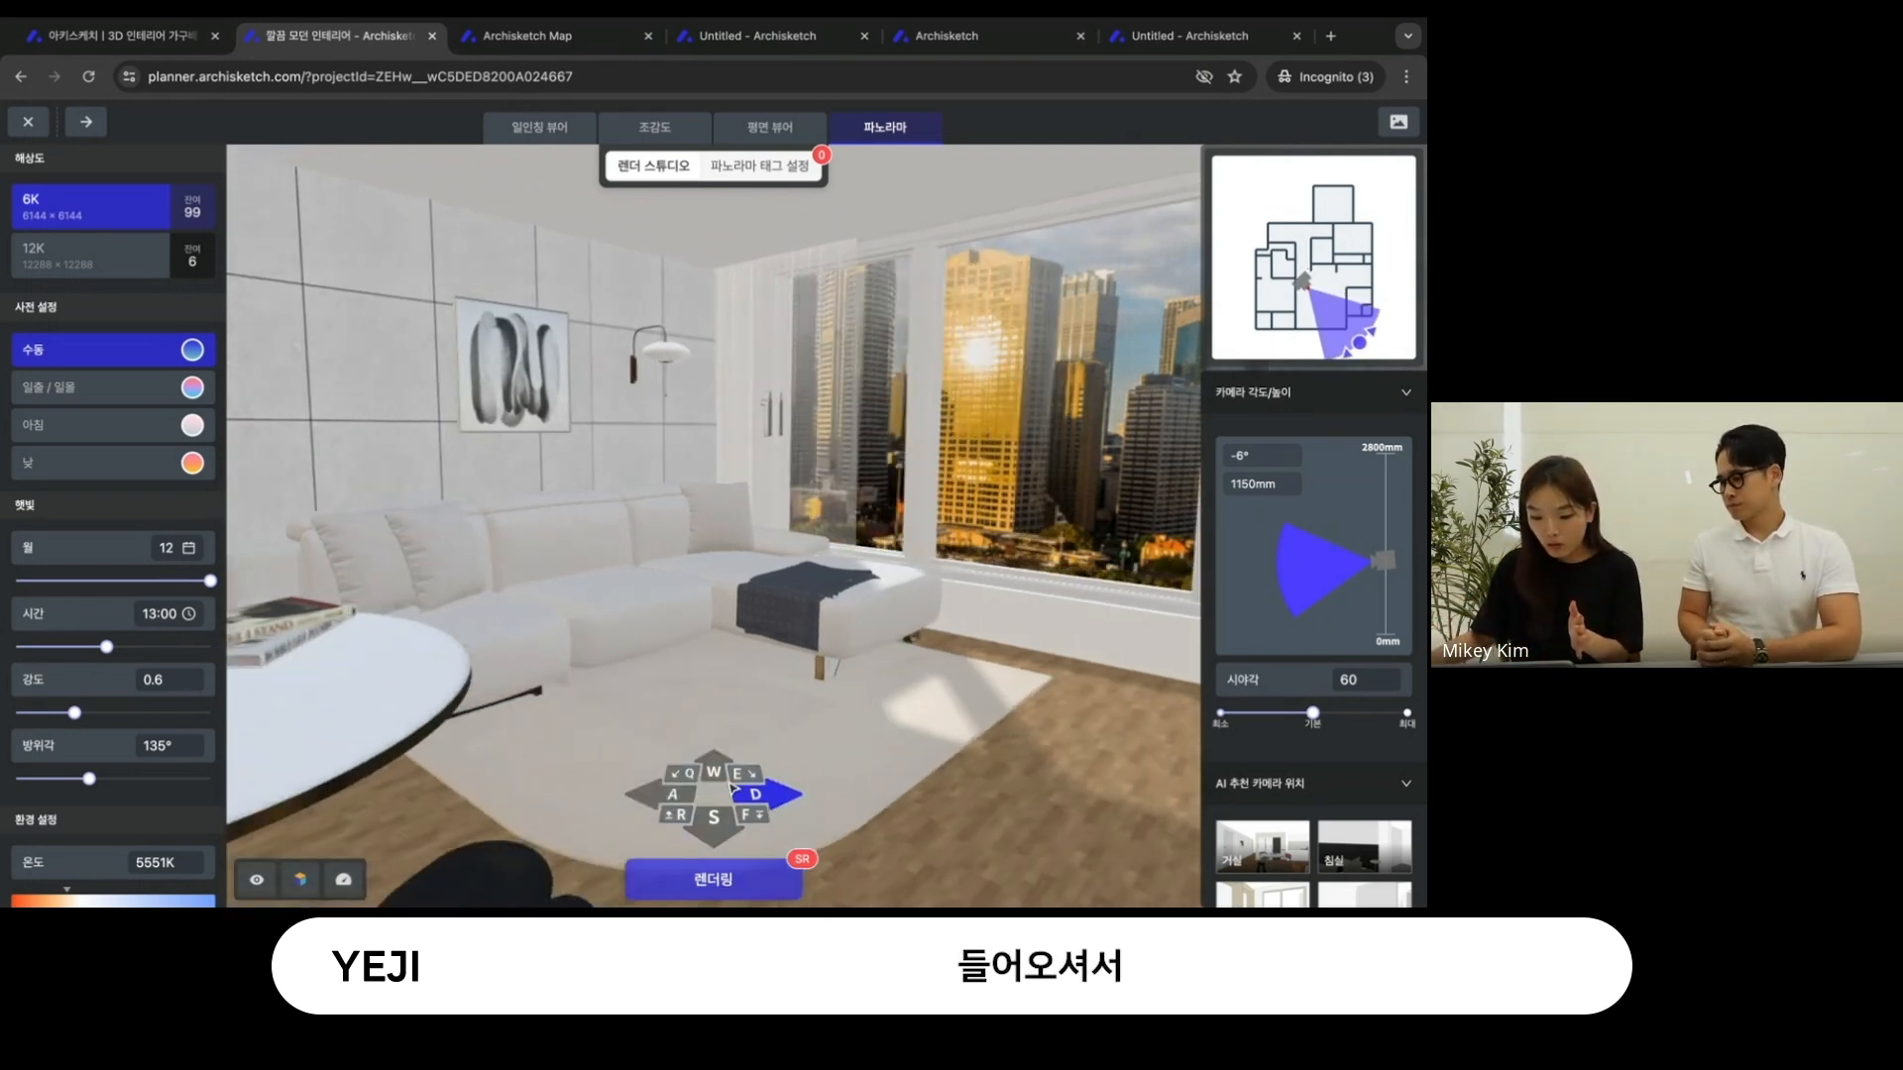
{"action": "left_click_drag", "start_coordinate": [649, 509], "coordinate": [712, 496]}
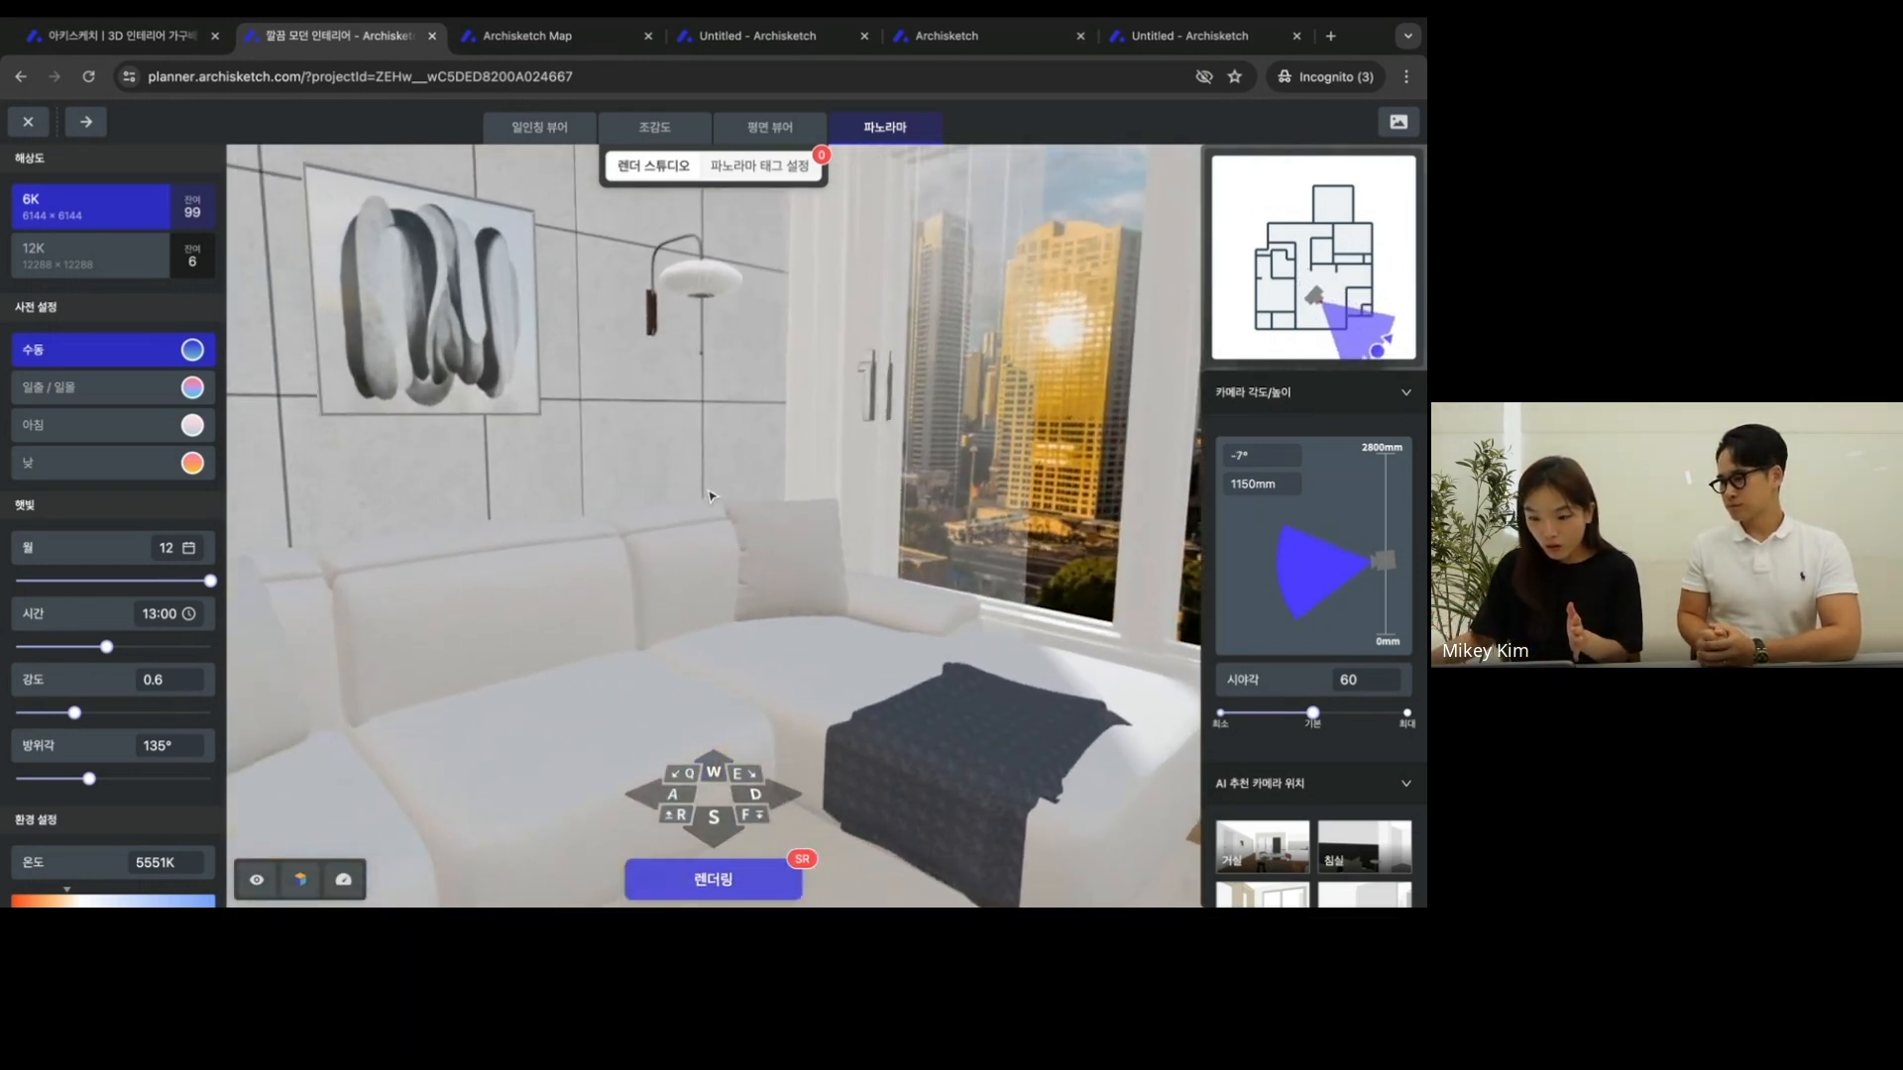
{"action": "left_click", "coordinate": [713, 816]}
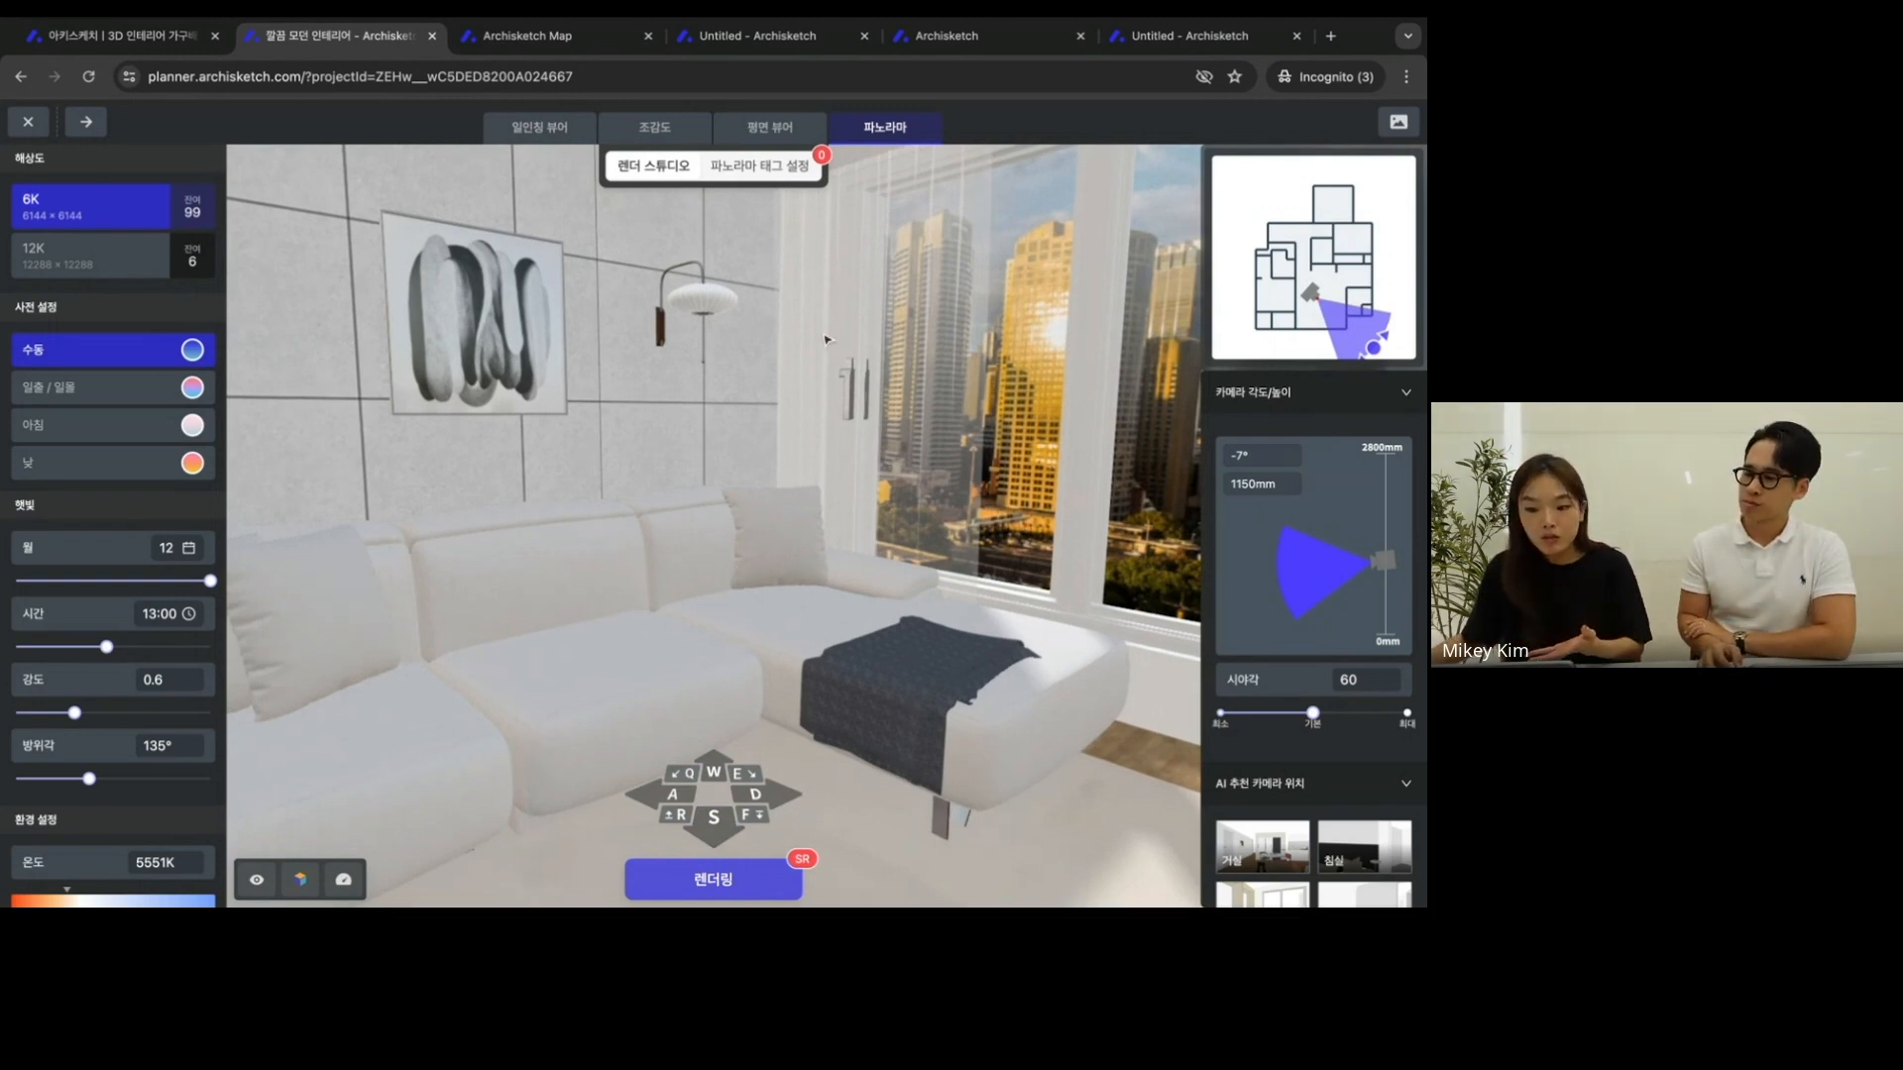
- Go to 파노라마 태그 설정 and remove all product tags from the panorama
{"action": "left_click", "coordinate": [750, 171]}
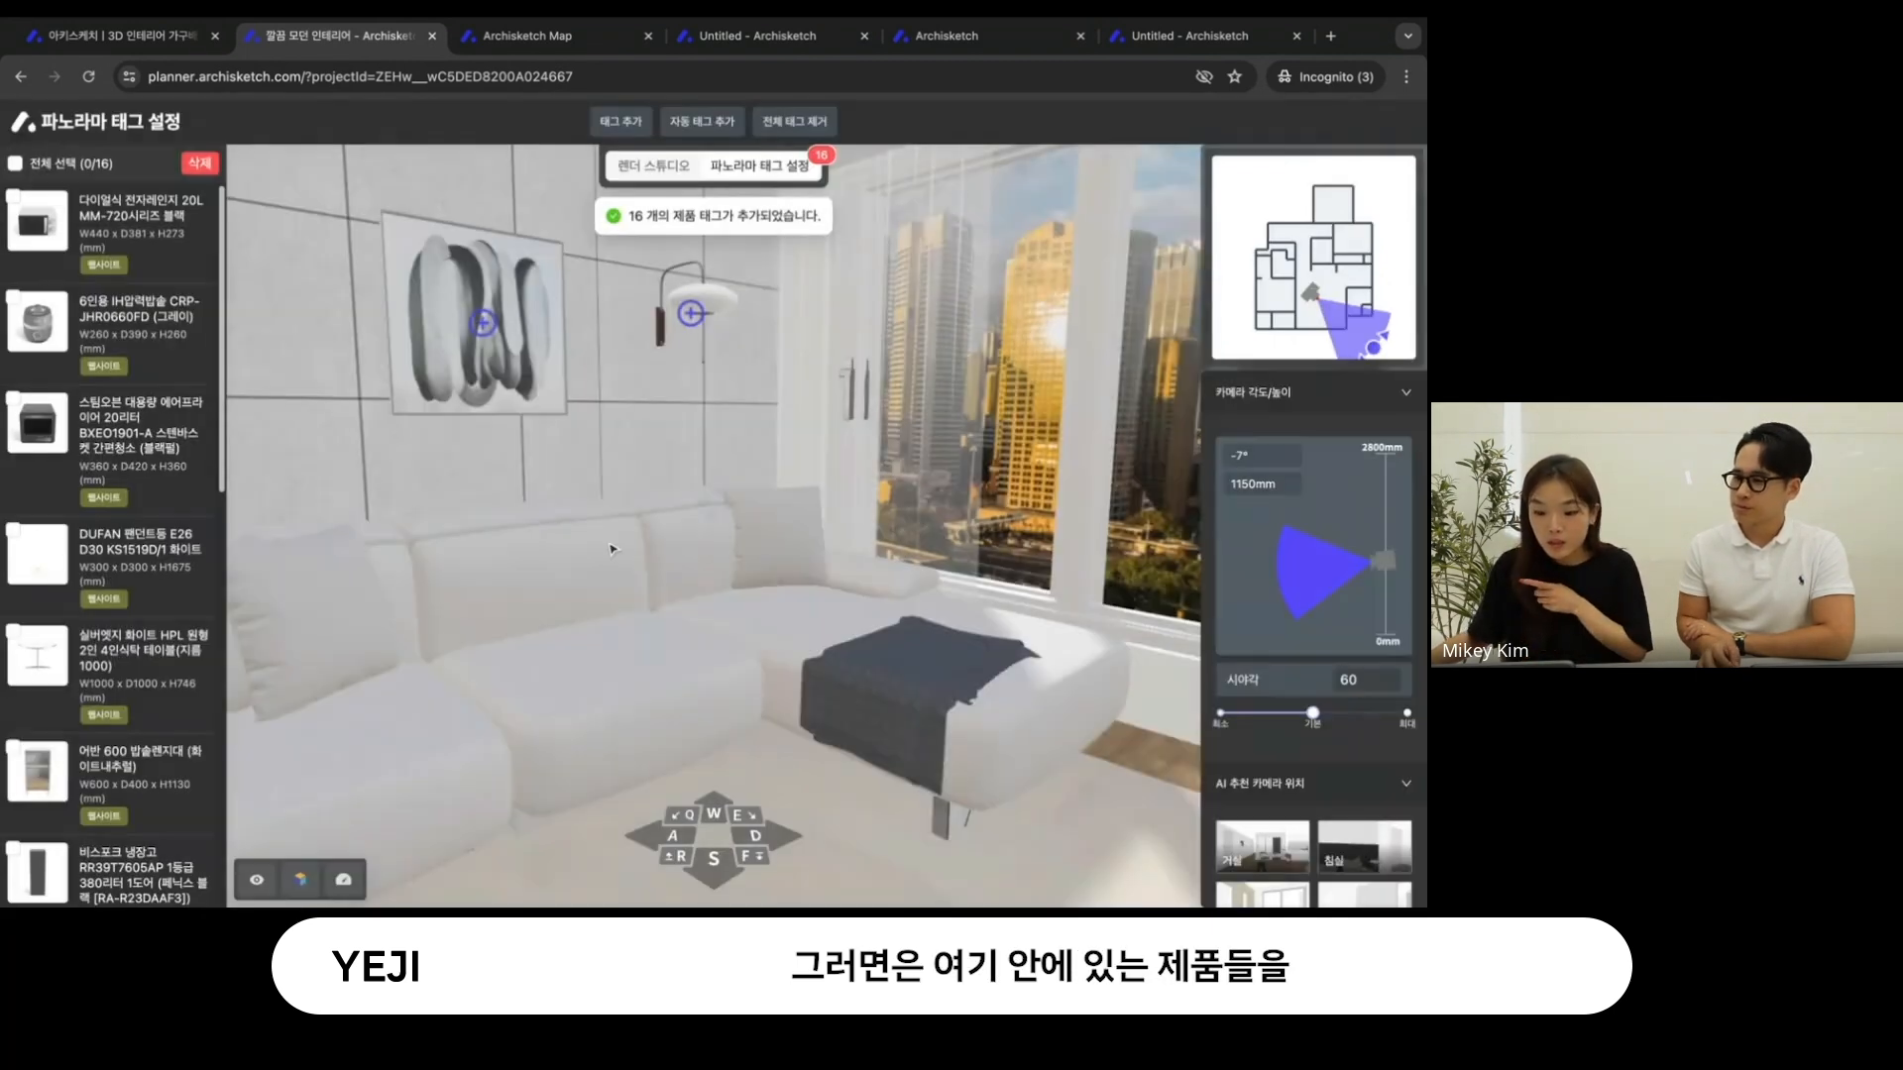
{"action": "mouse_move", "coordinate": [556, 456]}
{"action": "left_mouse_down"}
{"action": "mouse_move", "coordinate": [830, 454]}
{"action": "mouse_move", "coordinate": [497, 458]}
{"action": "mouse_move", "coordinate": [562, 444]}
{"action": "left_mouse_up"}
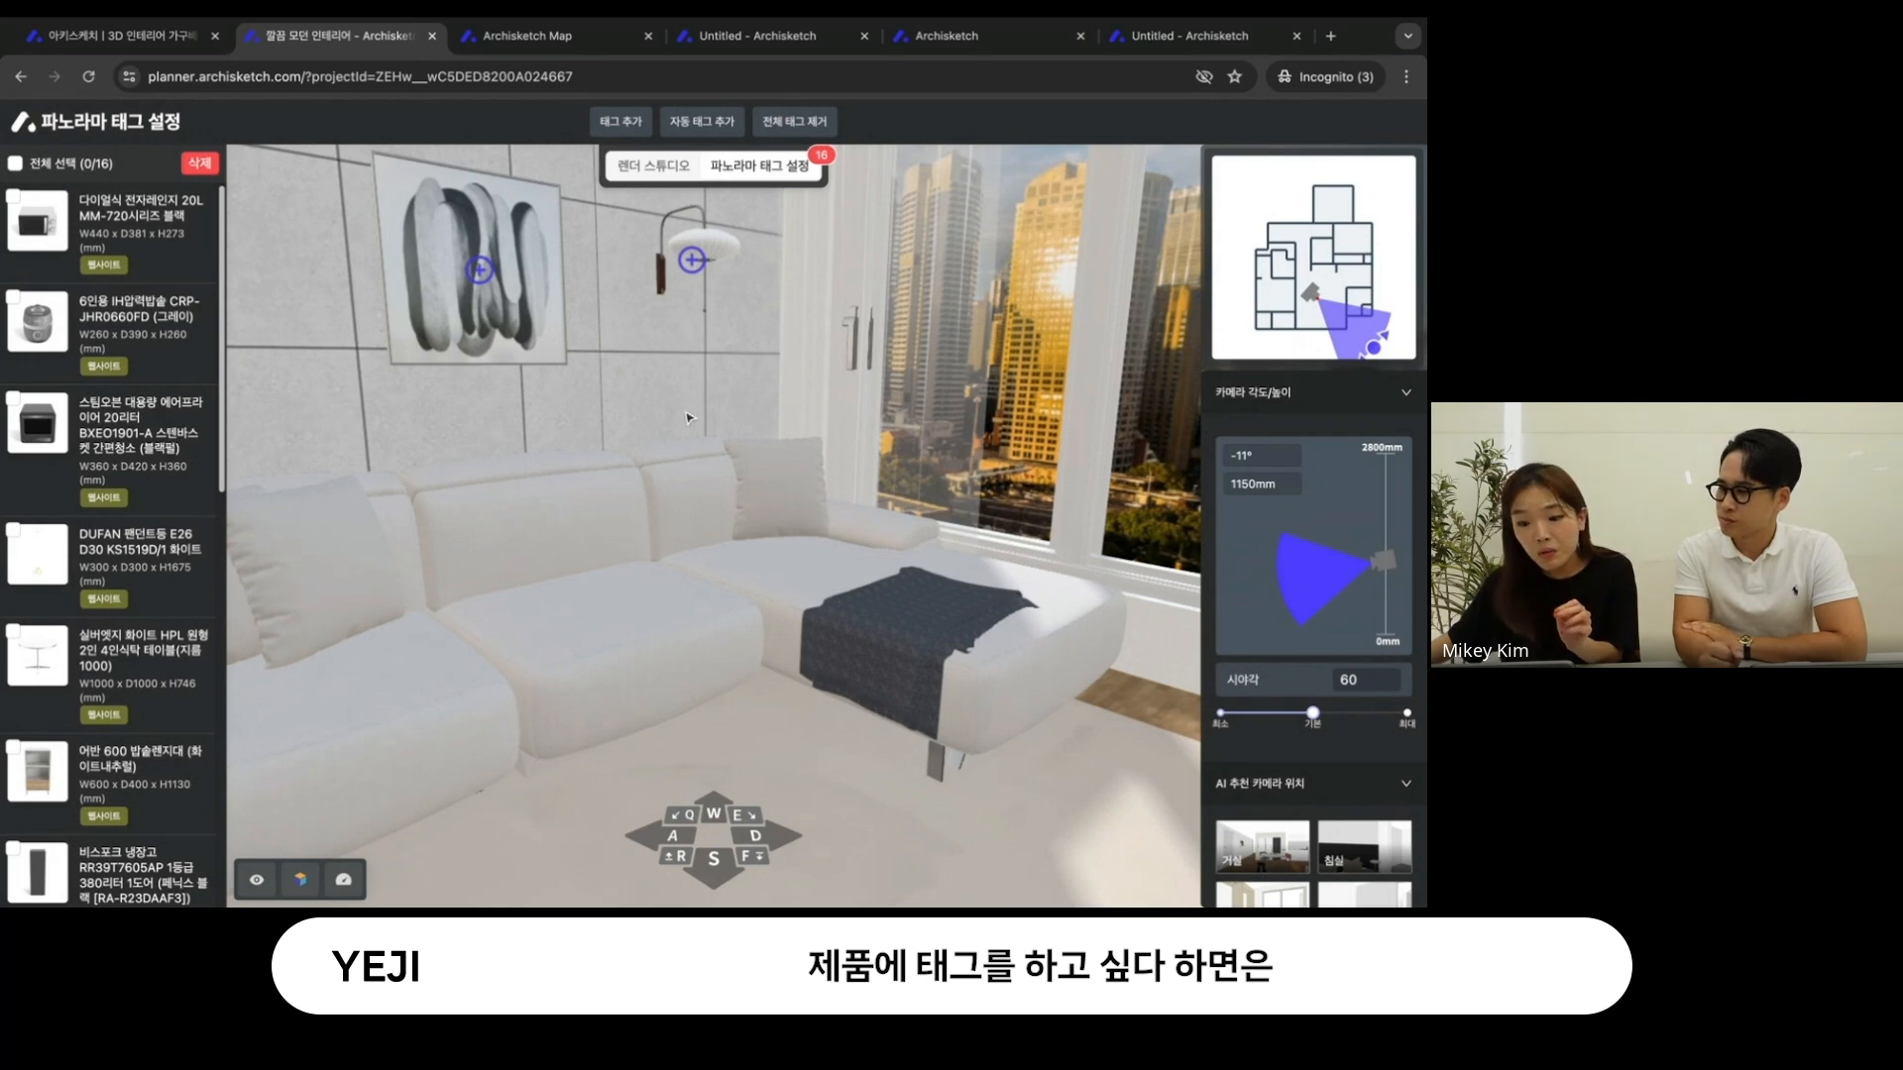
{"action": "left_click", "coordinate": [791, 123]}
{"action": "left_click", "coordinate": [910, 290]}
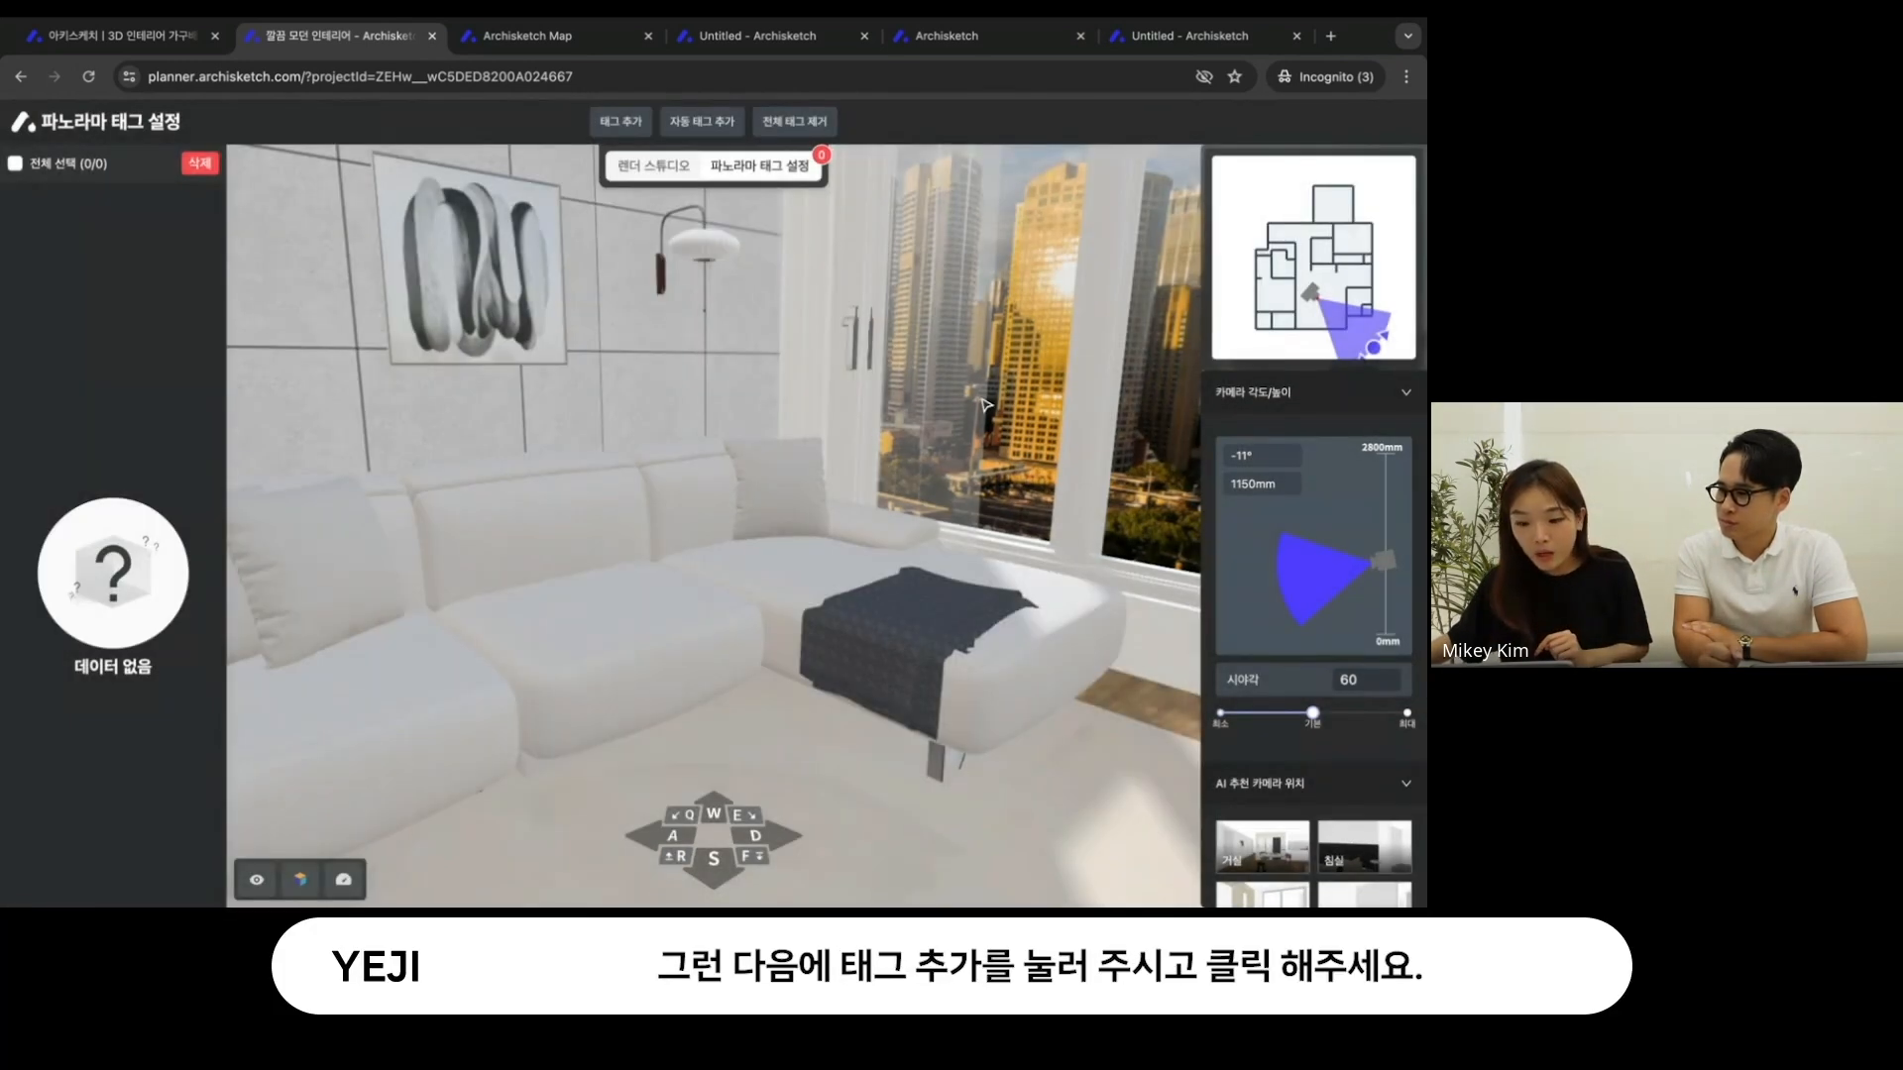
- Add panorama product tags to the sofa, the wall picture and the wall lamp
{"action": "left_click", "coordinate": [611, 133]}
{"action": "left_click_drag", "start_coordinate": [624, 570], "coordinate": [704, 463]}
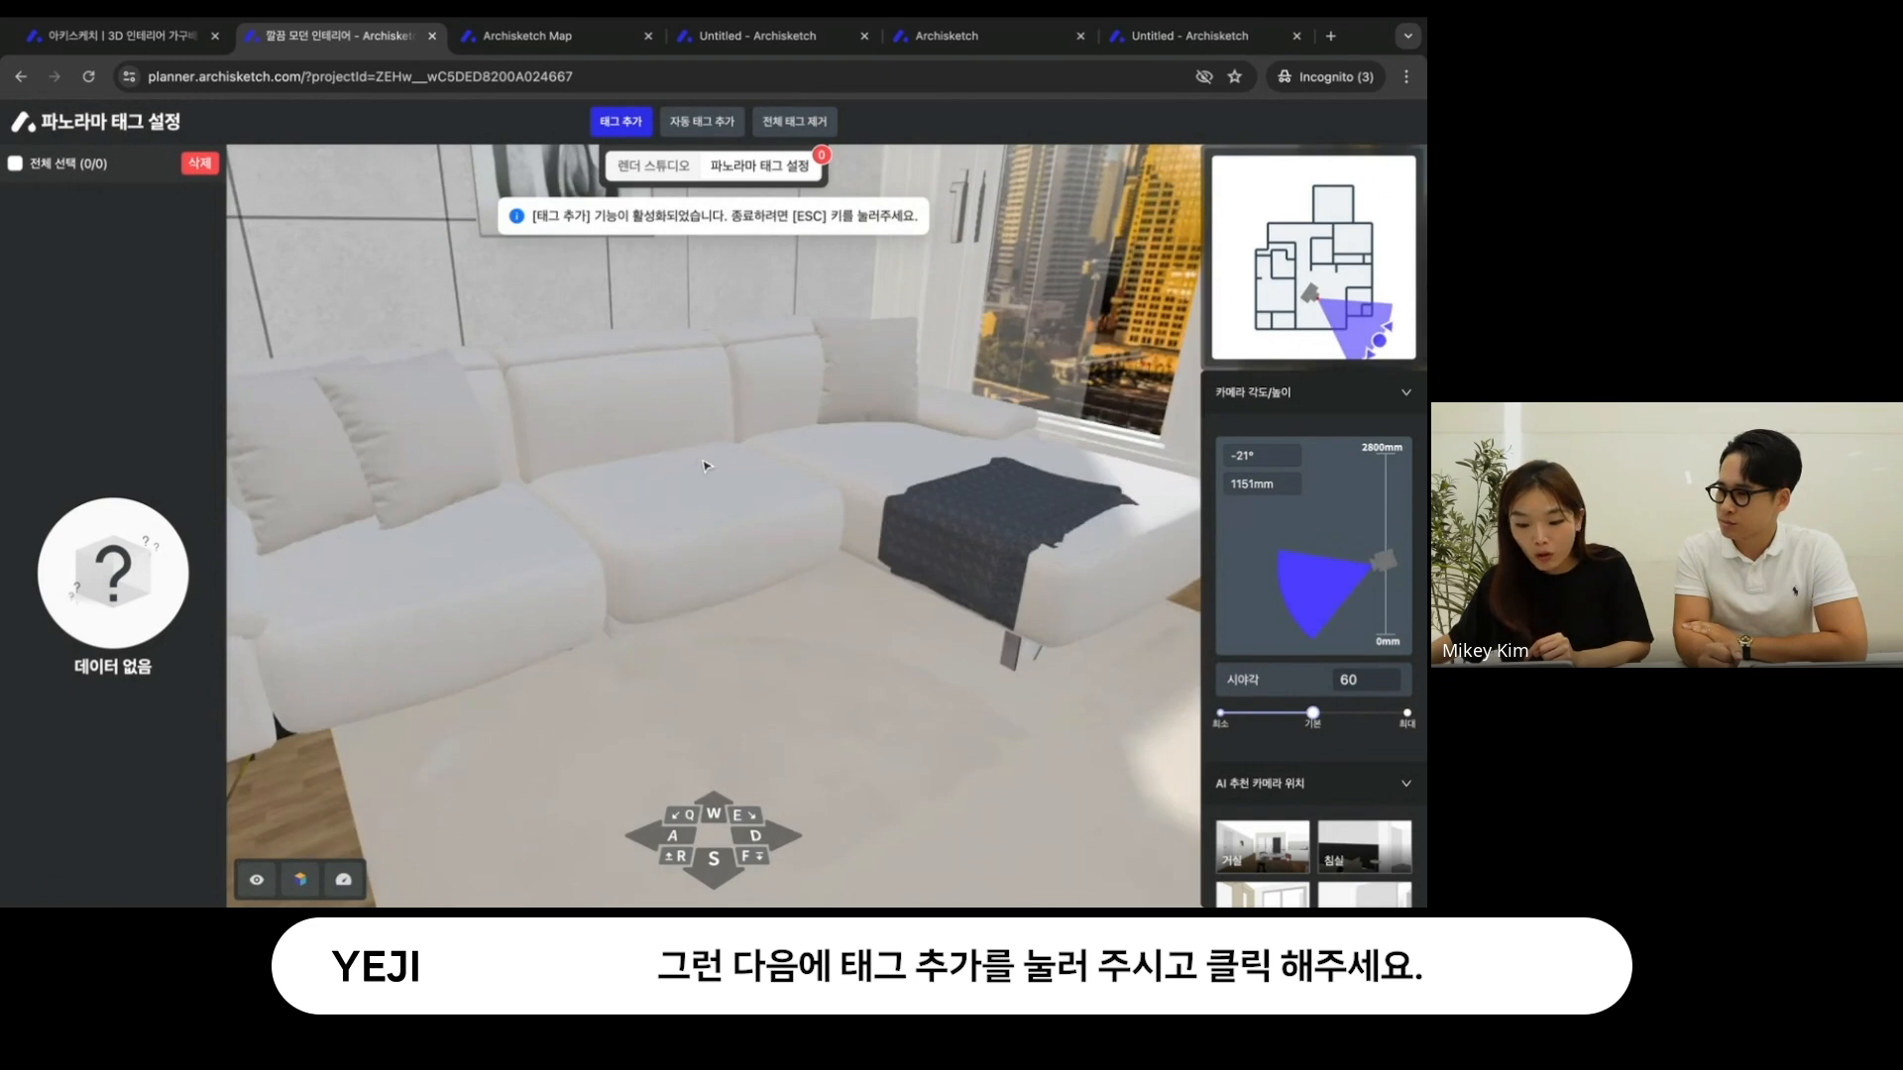
{"action": "left_click", "coordinate": [687, 477]}
{"action": "left_click_drag", "start_coordinate": [535, 375], "coordinate": [573, 455]}
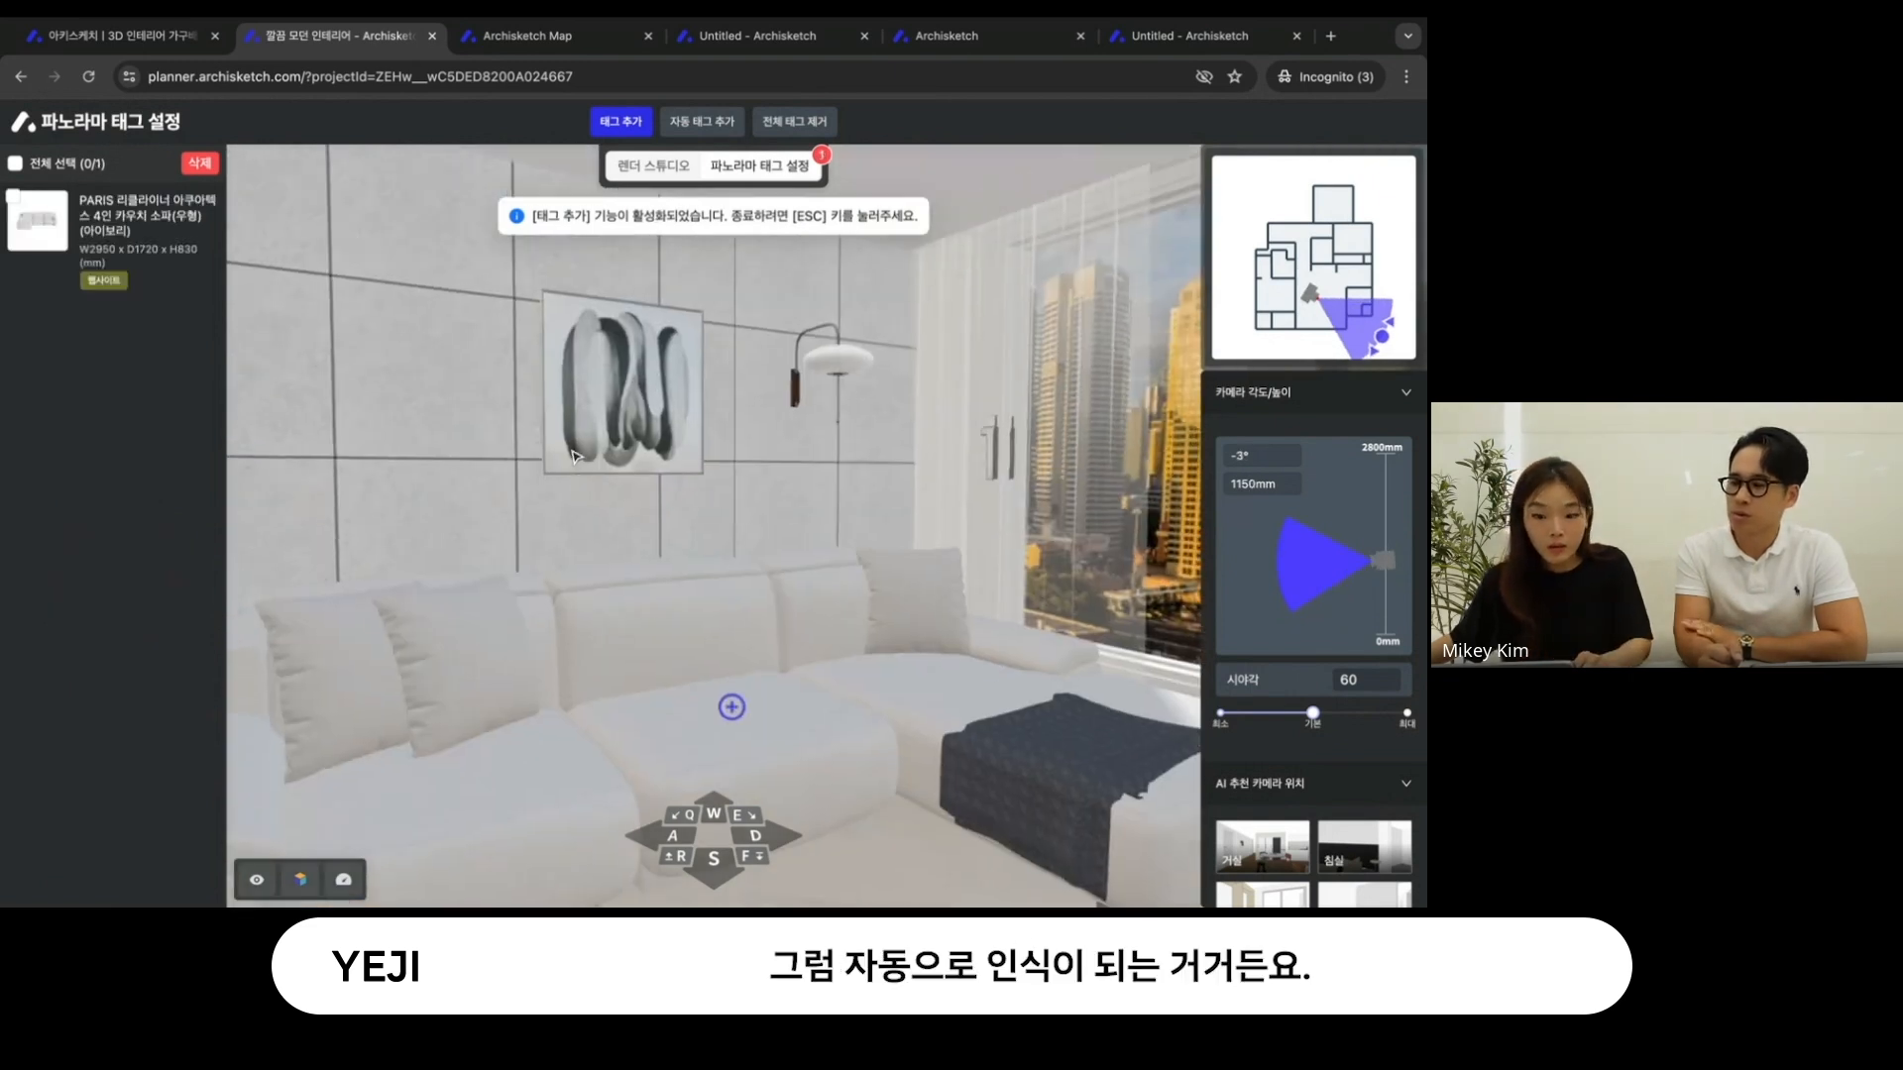
{"action": "left_click", "coordinate": [629, 379]}
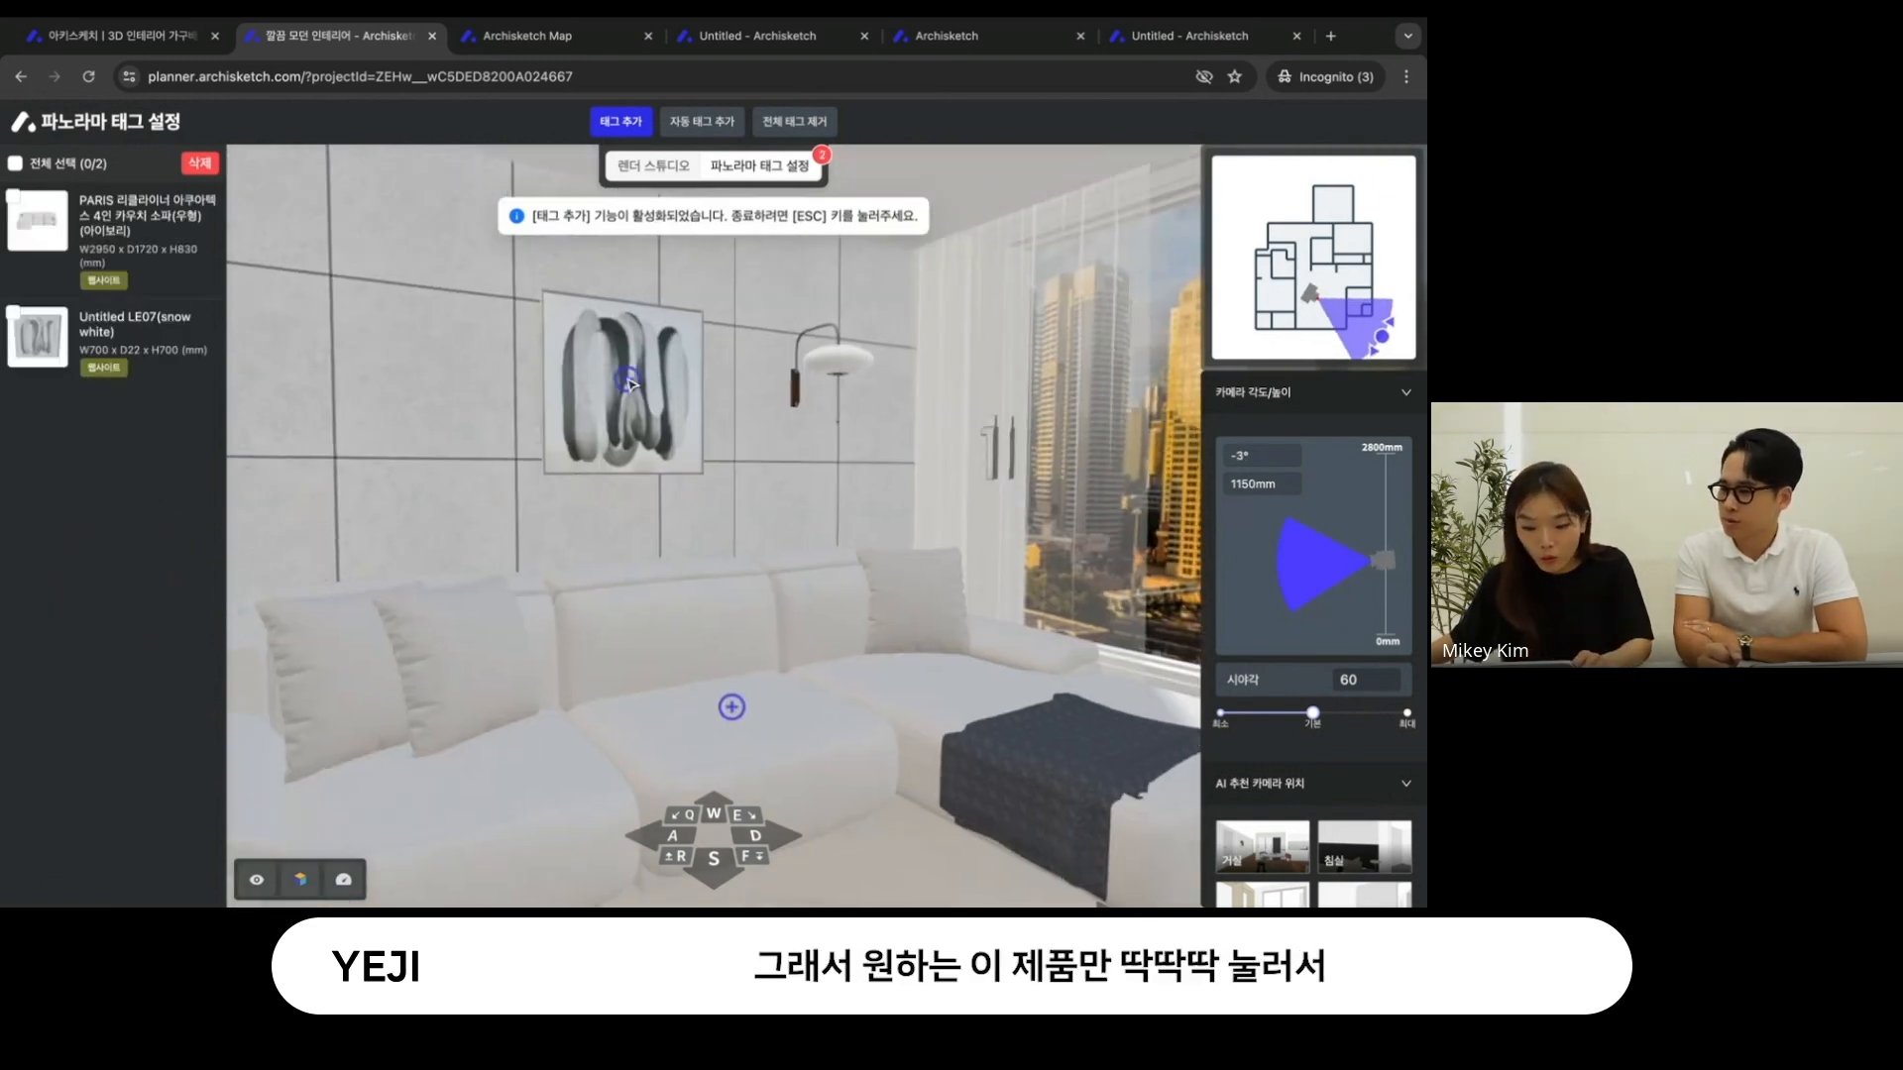
{"action": "left_click", "coordinate": [827, 363]}
{"action": "mouse_move", "coordinate": [814, 448]}
{"action": "left_mouse_down"}
{"action": "mouse_move", "coordinate": [726, 444]}
{"action": "mouse_move", "coordinate": [787, 437]}
{"action": "left_mouse_up"}
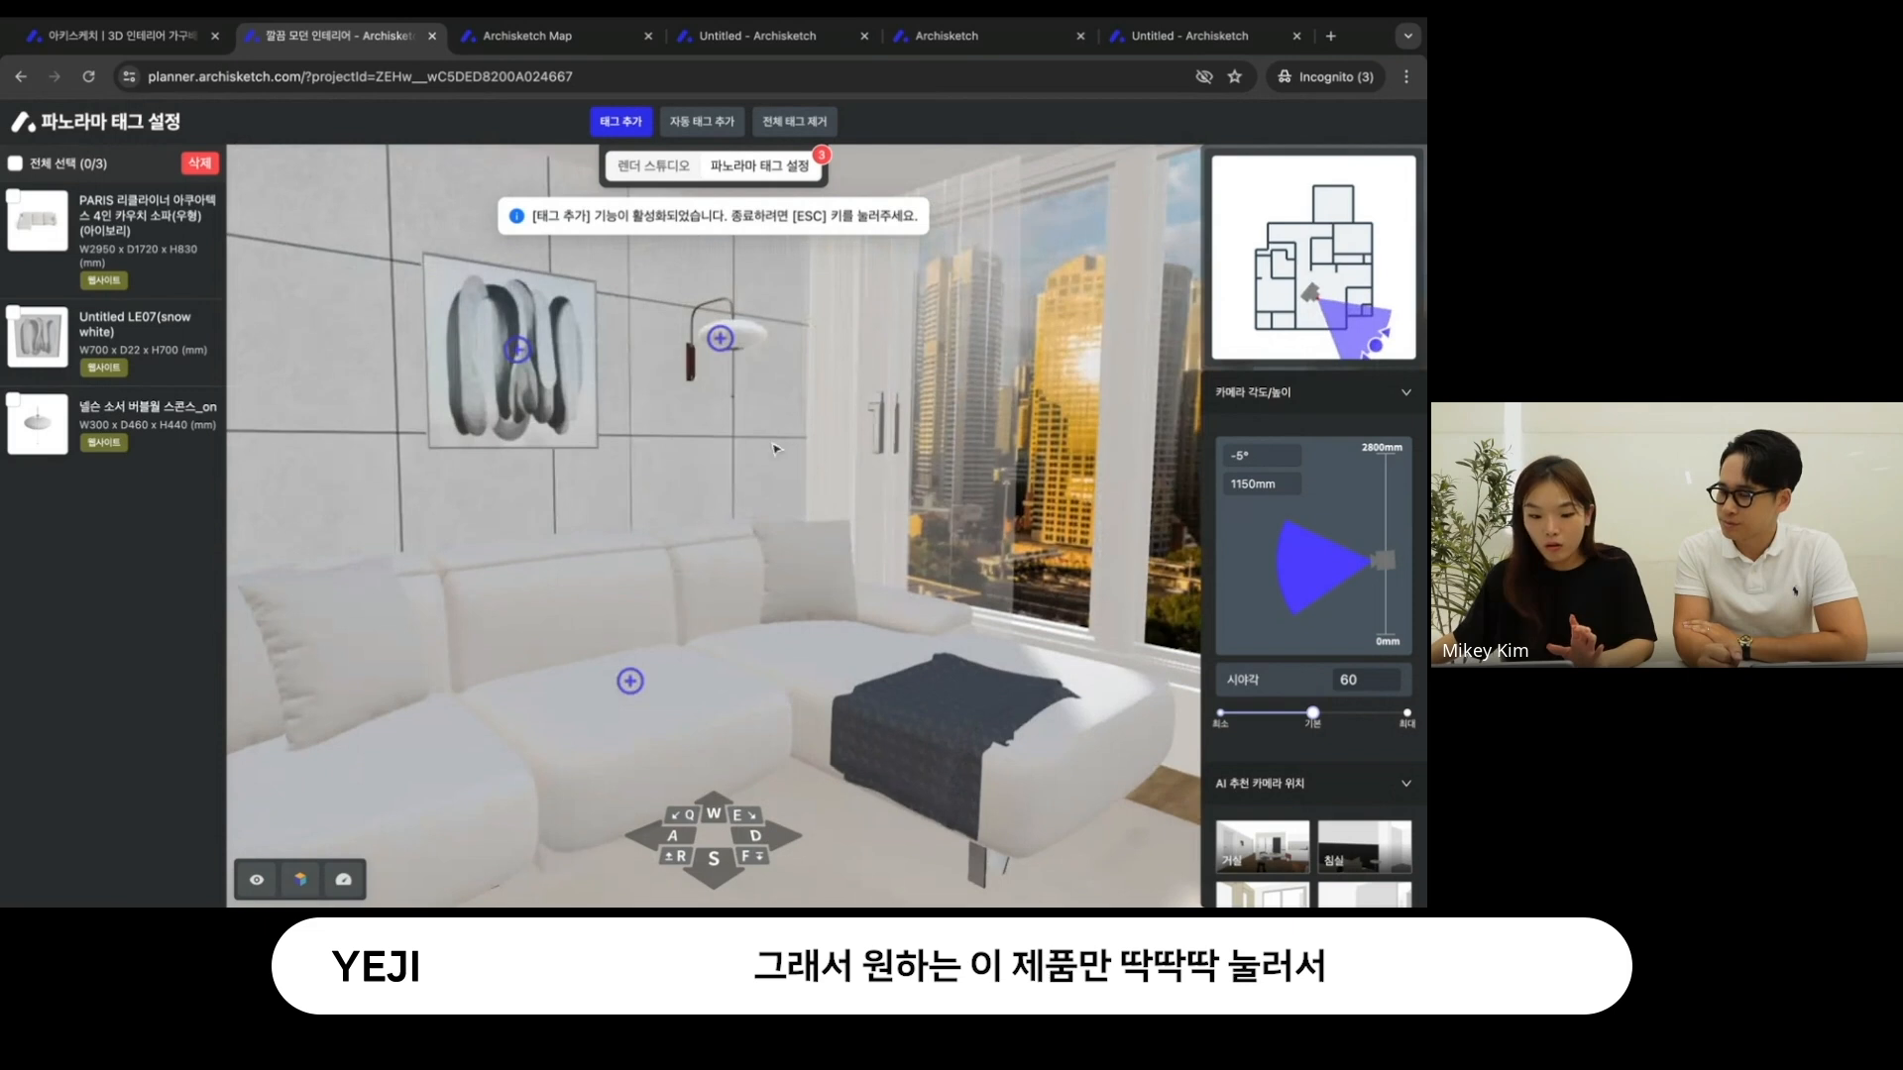
- Return to the 렌더 스튜디오 settings, reframe the sofa, and review the sunlight, environment, background and additional lighting options
{"action": "left_click", "coordinate": [689, 169]}
{"action": "left_click_drag", "start_coordinate": [778, 618], "coordinate": [874, 617]}
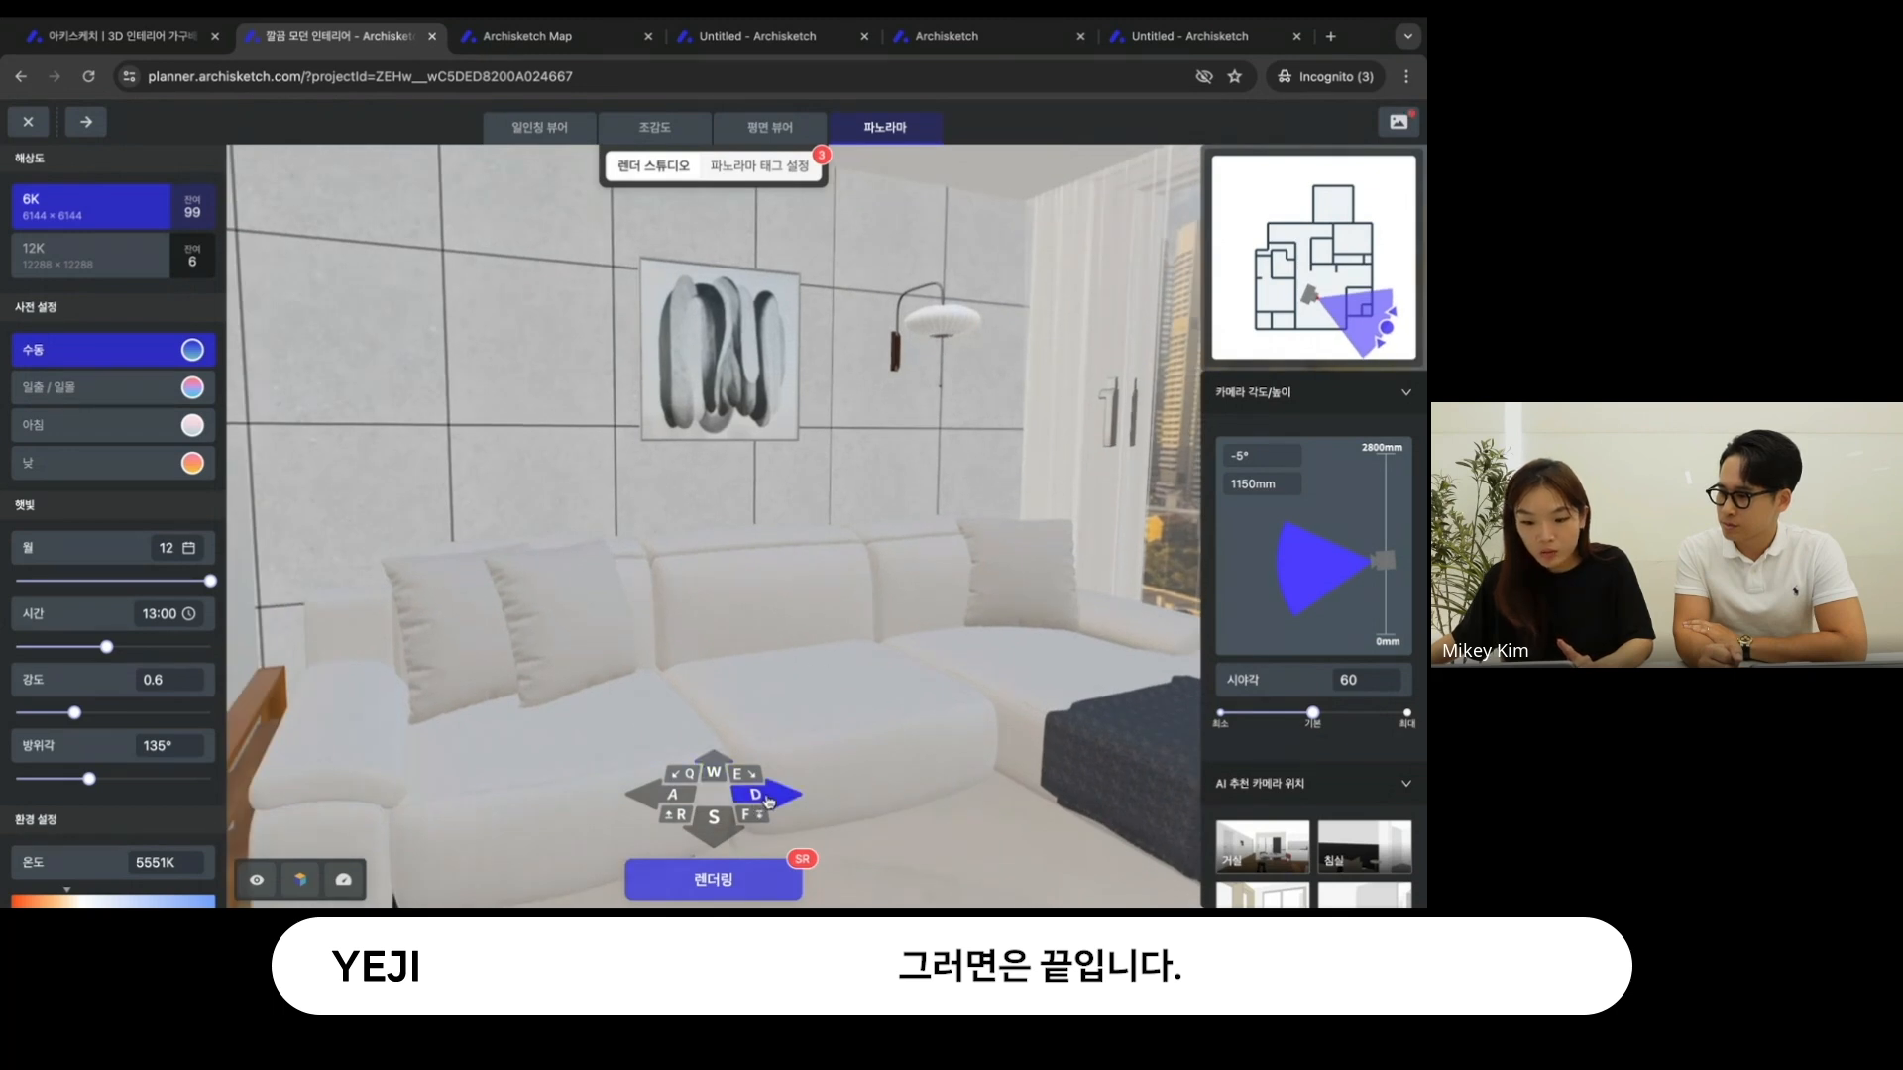
{"action": "left_click", "coordinate": [763, 795]}
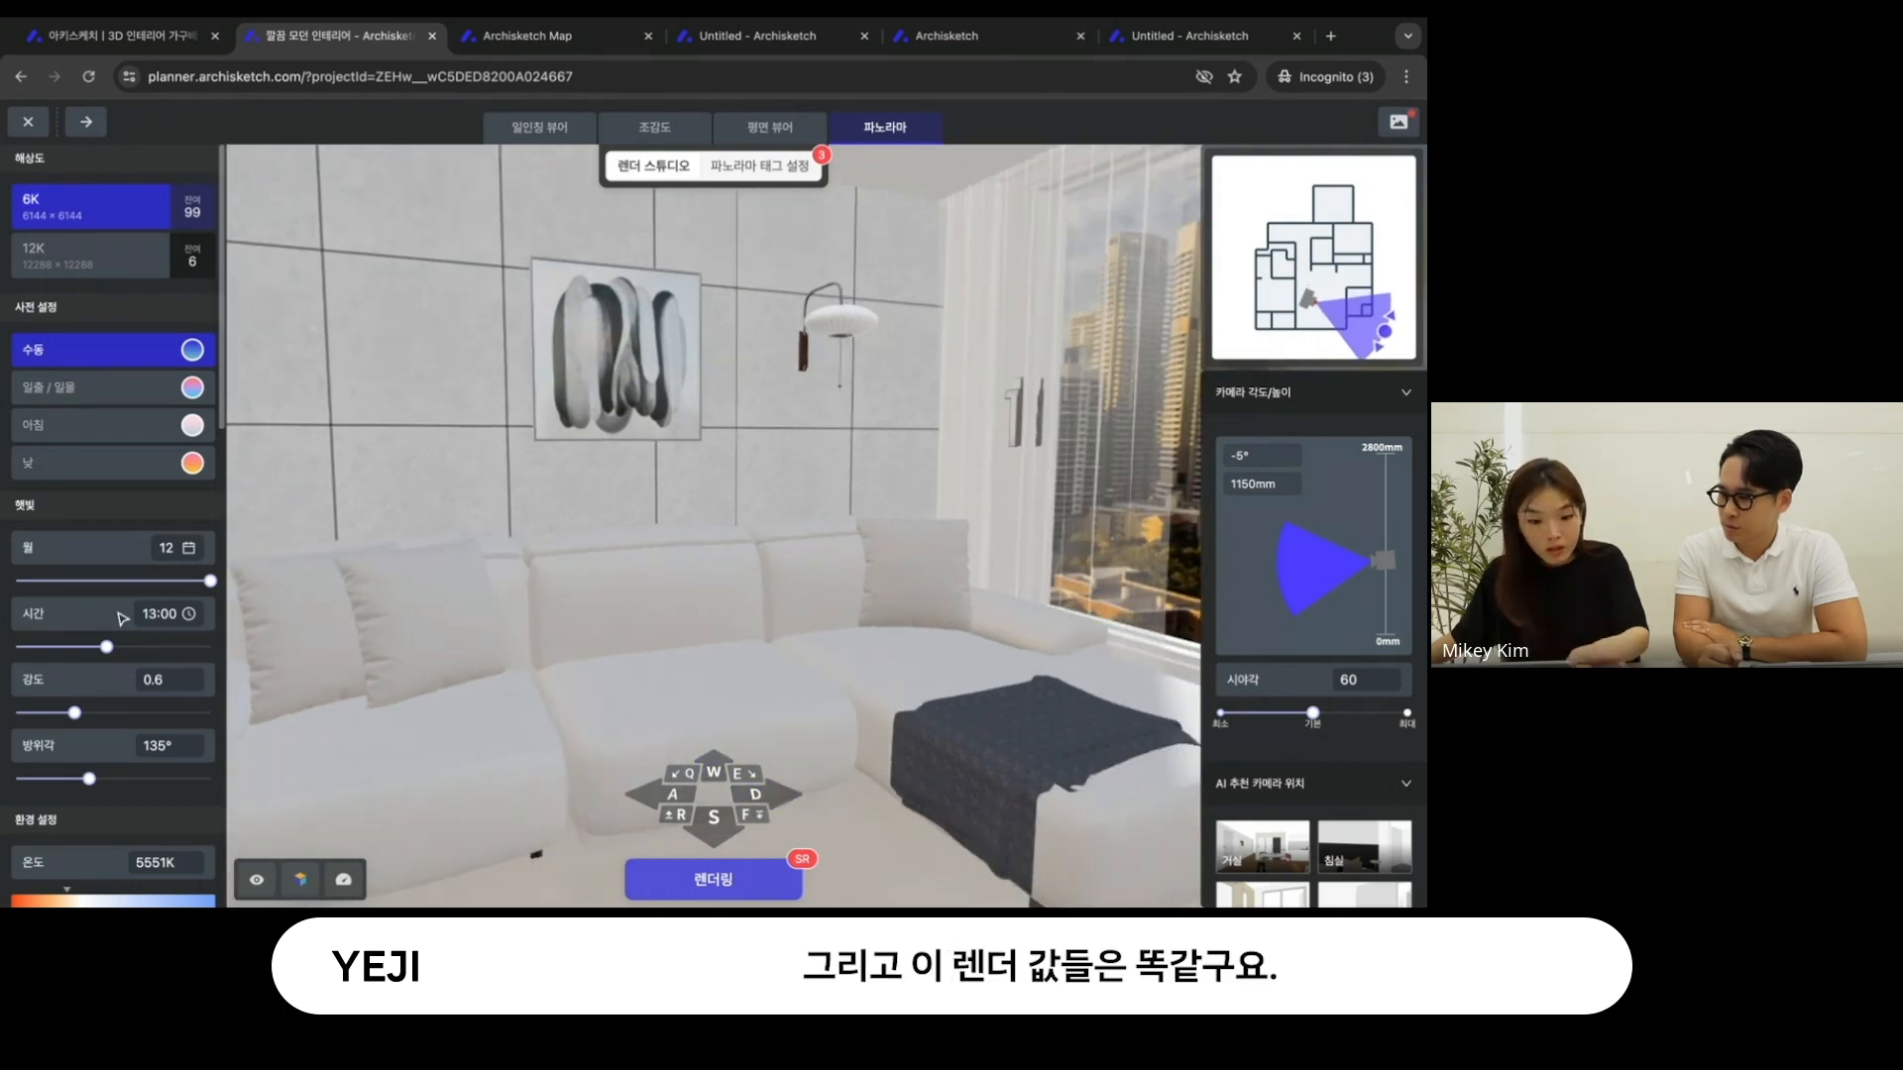
{"action": "scroll", "coordinate": [120, 618], "scroll_direction": "down", "scroll_amount": 10}
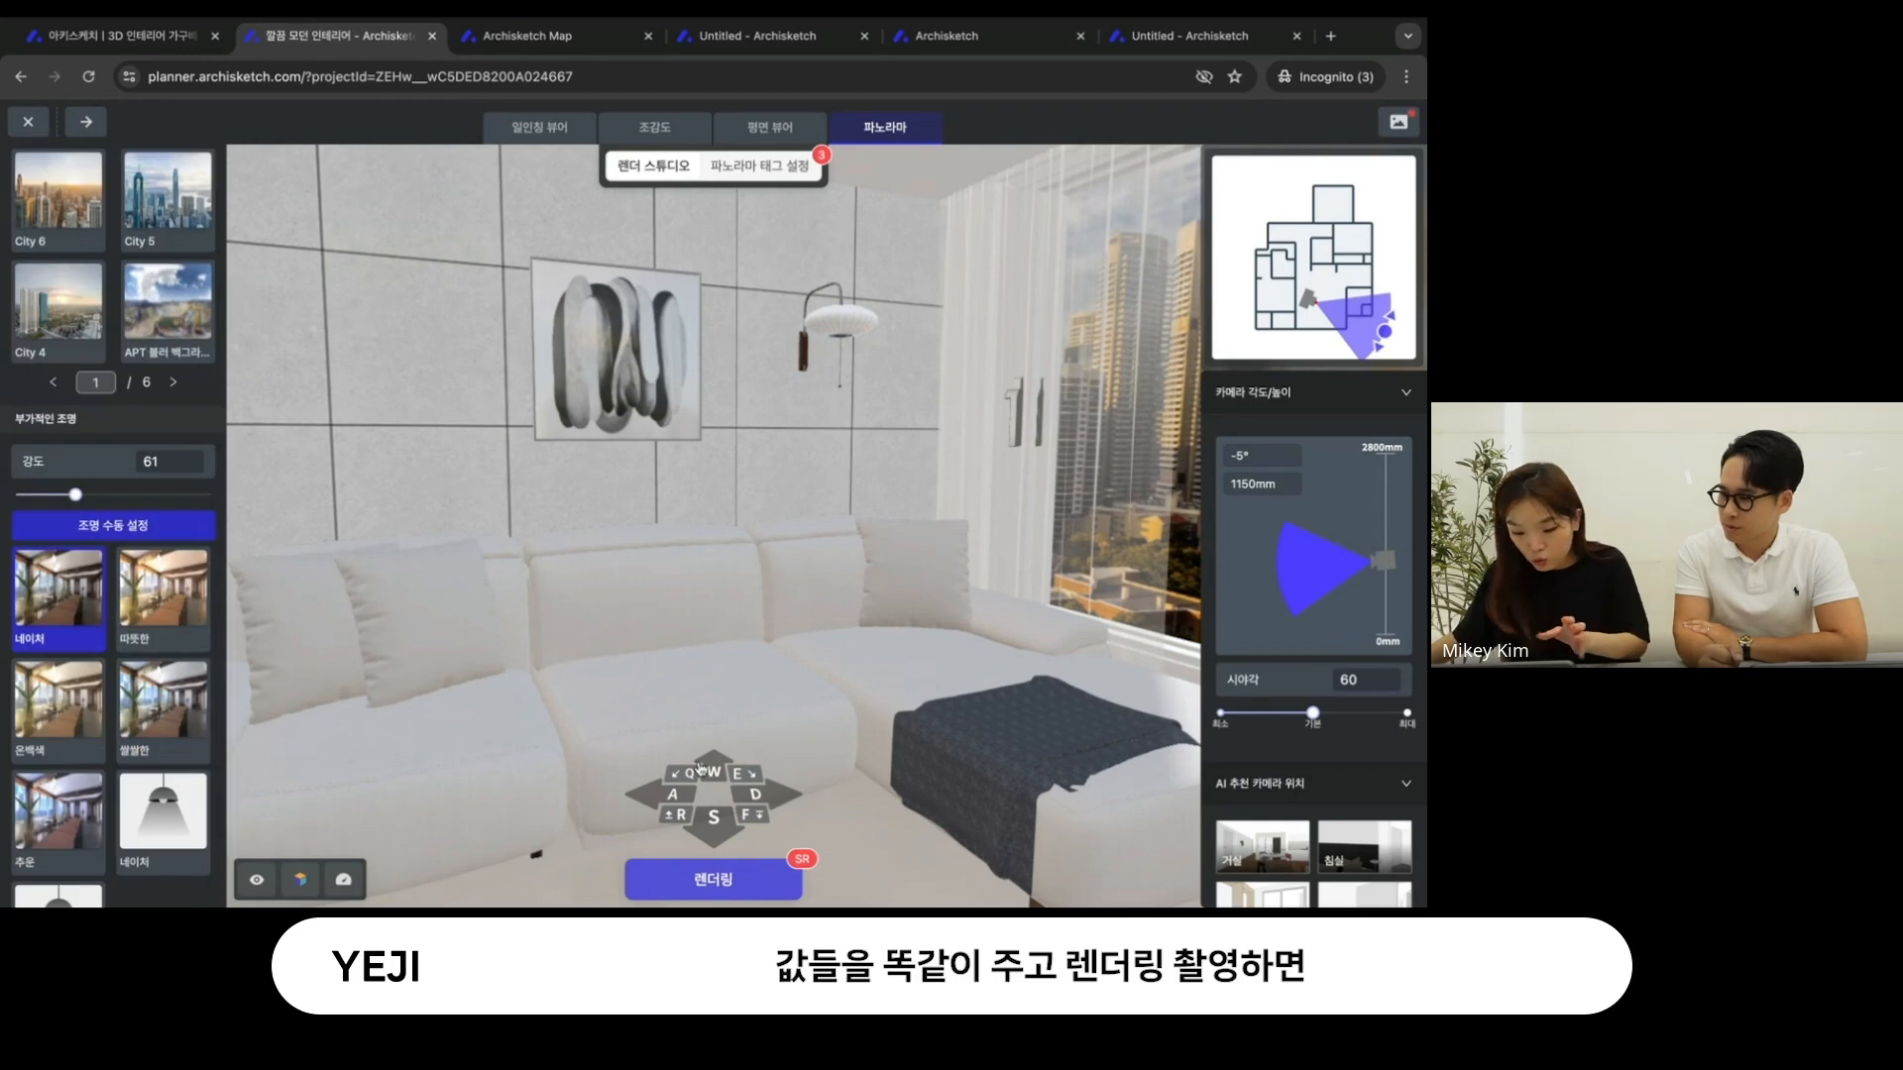
{"action": "scroll", "coordinate": [168, 574], "scroll_direction": "up", "scroll_amount": 7}
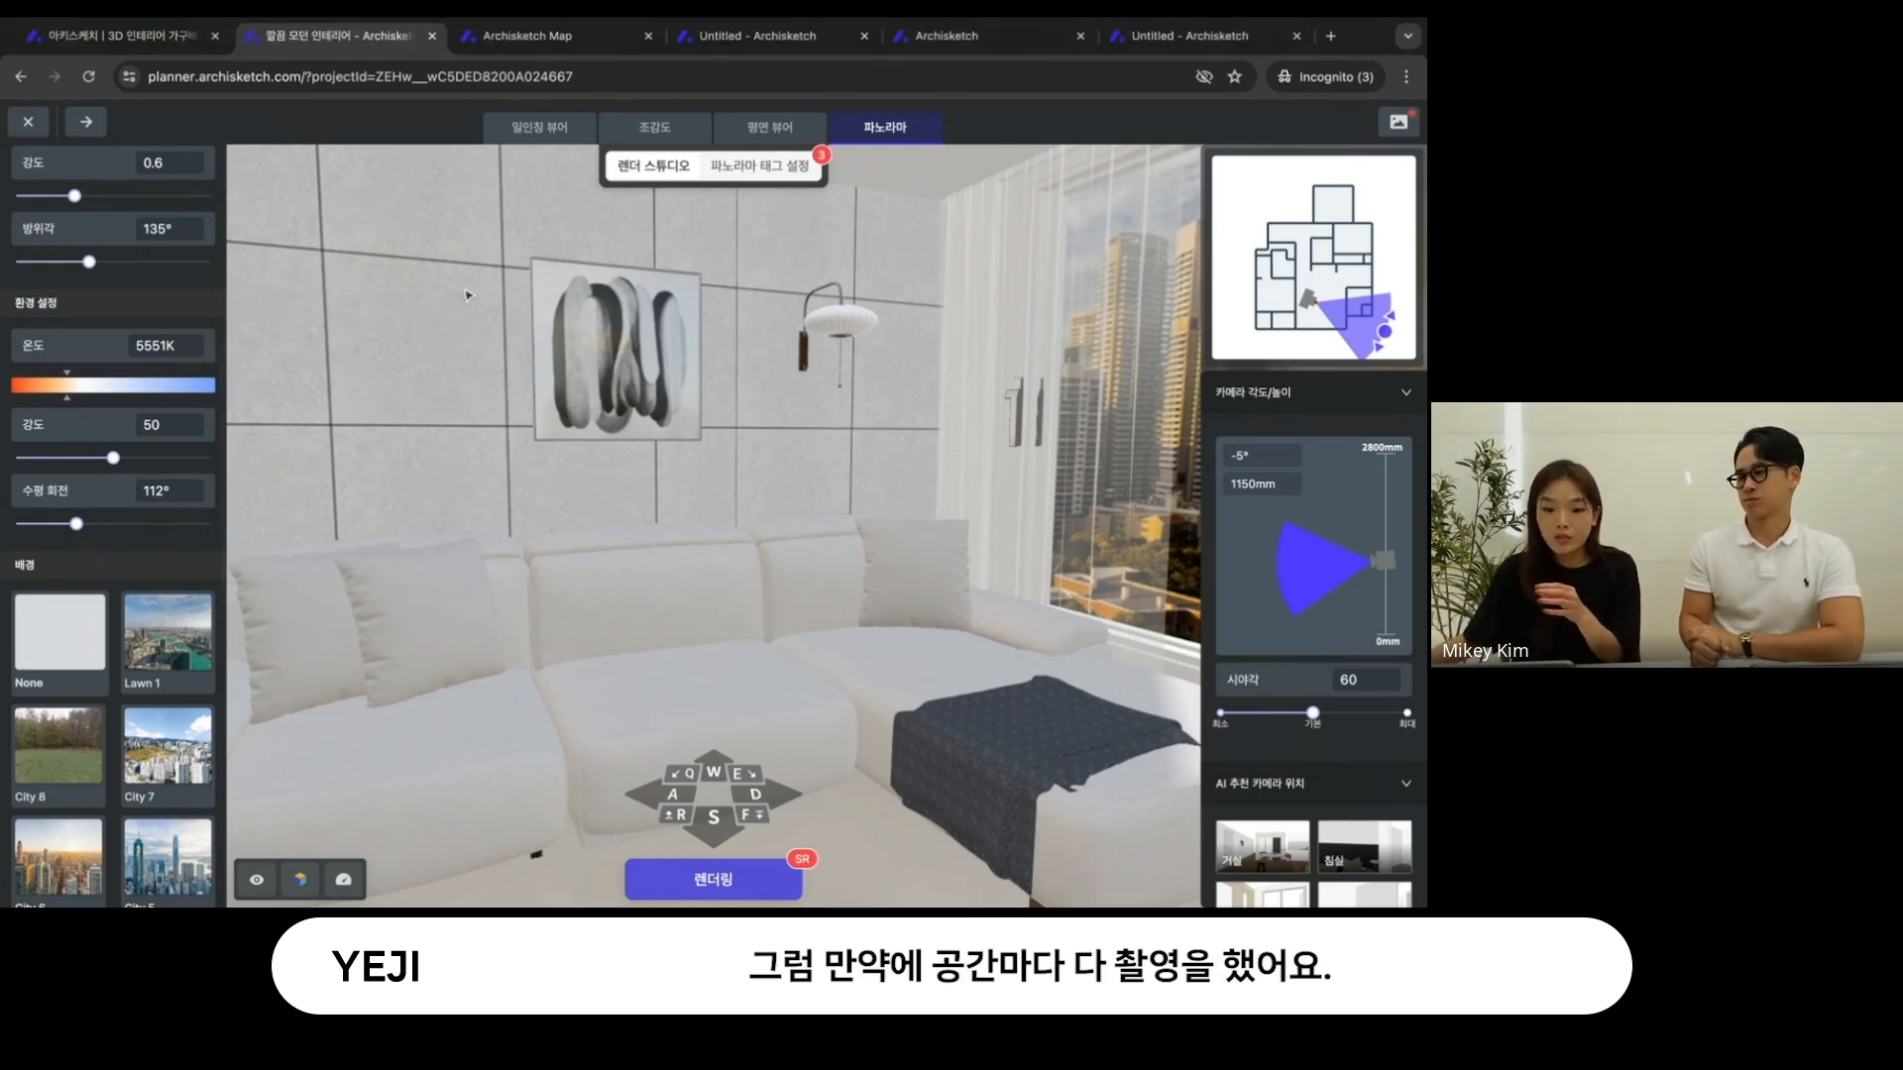
- Exit the render studio and switch to the project's panorama renders on the dashboard
{"action": "left_click", "coordinate": [29, 117]}
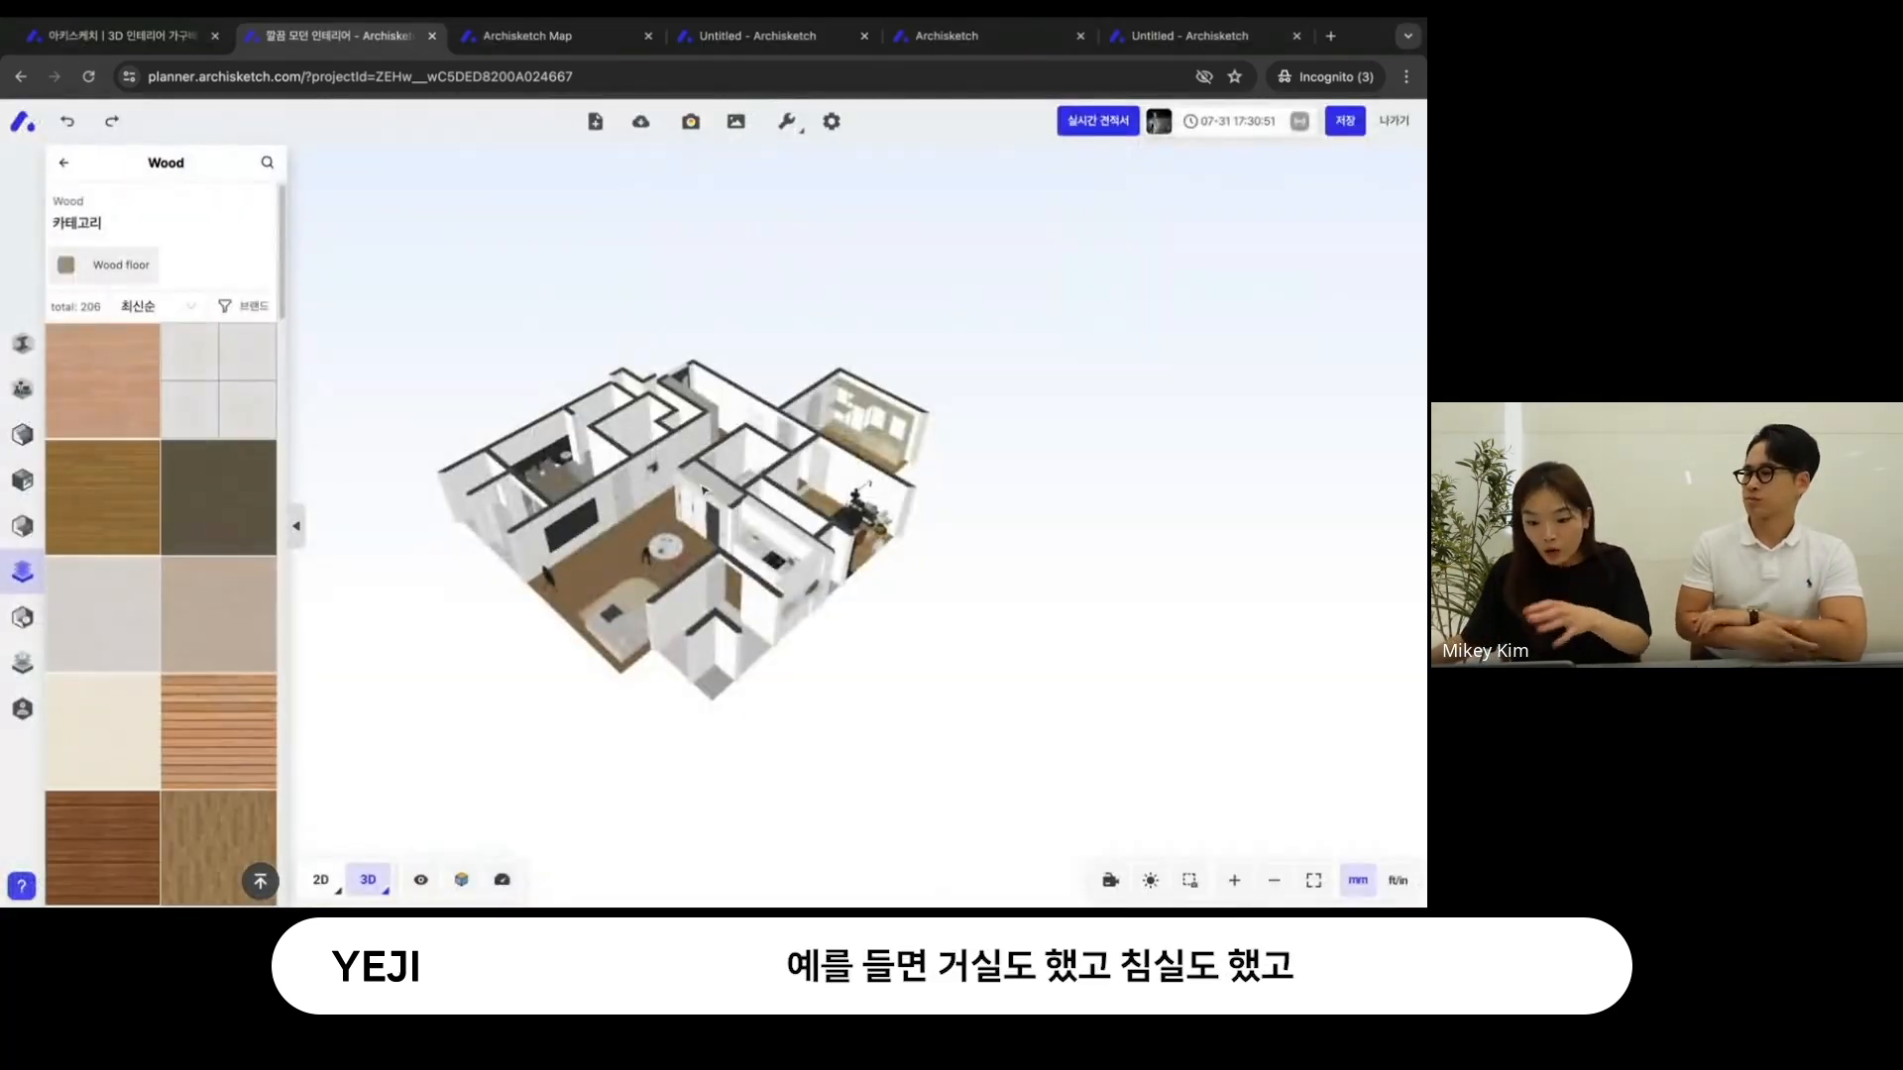
{"action": "right_click_drag", "start_coordinate": [877, 596], "coordinate": [890, 462]}
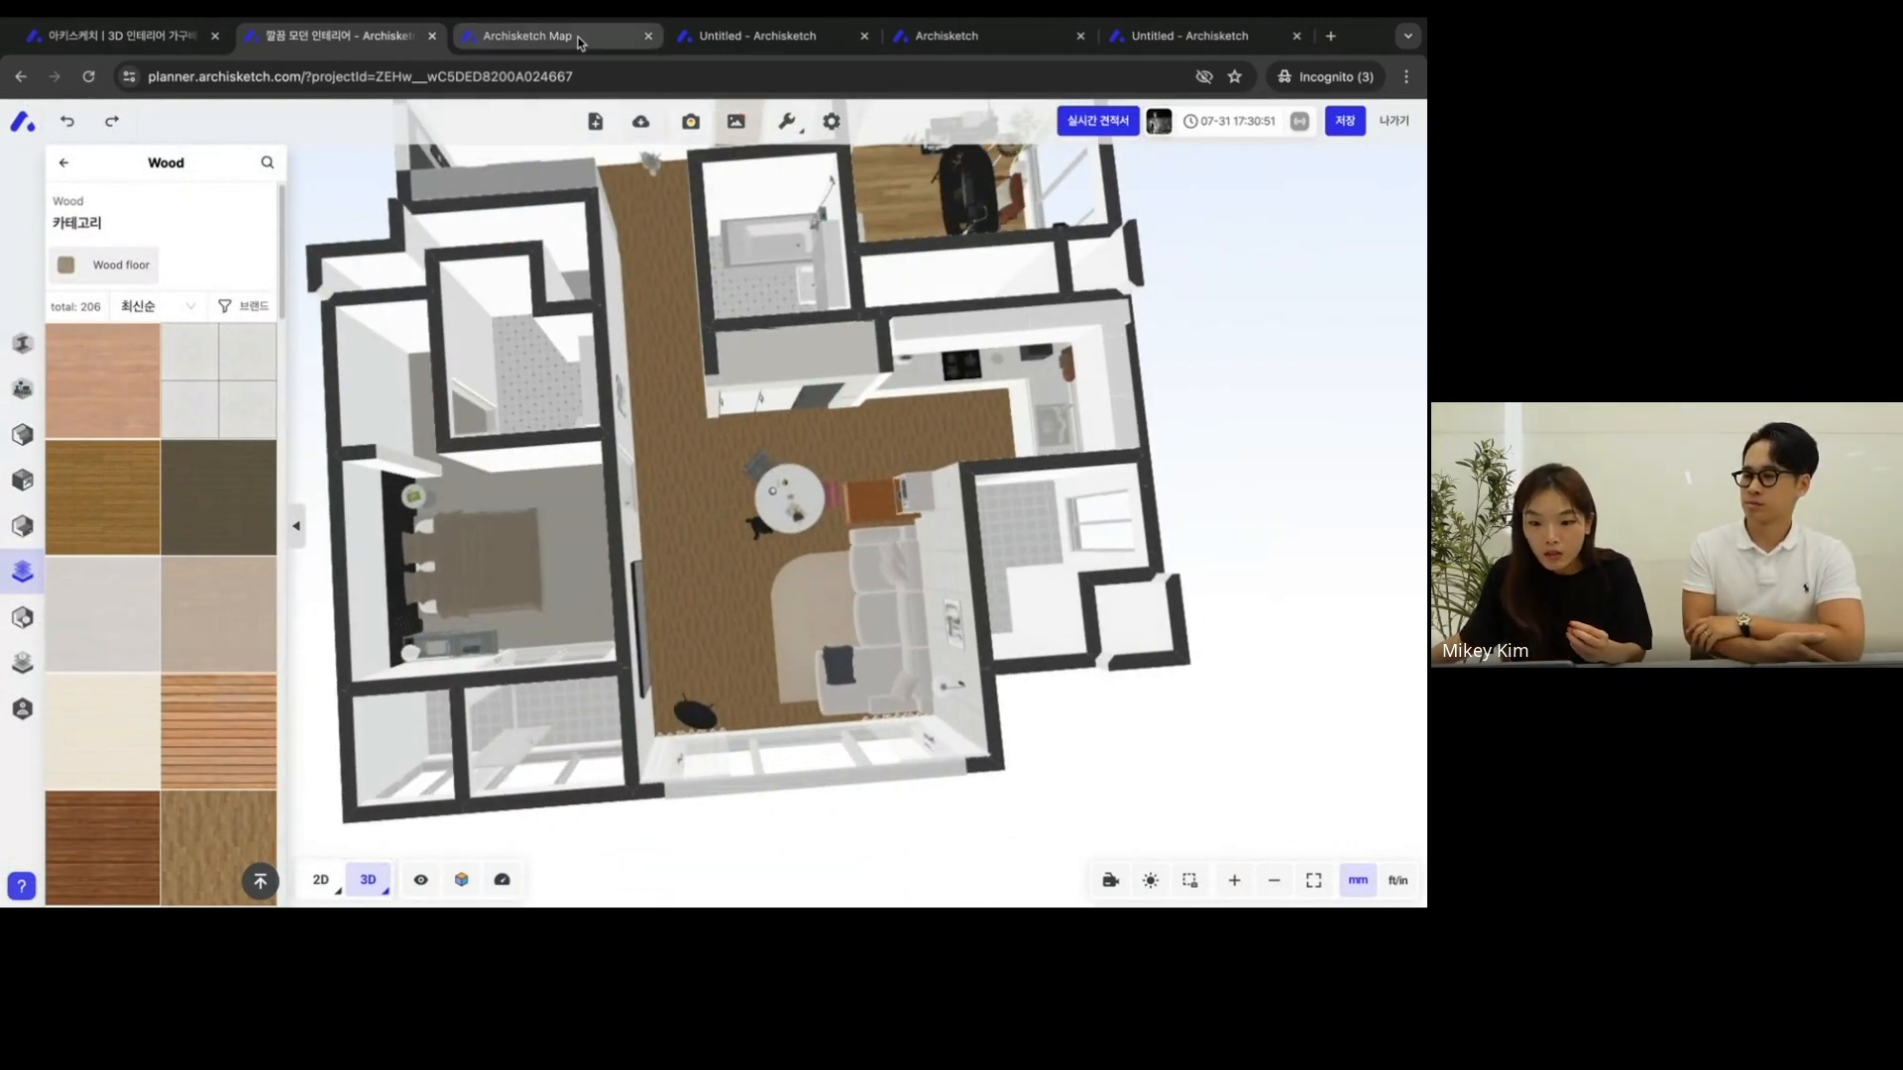
{"action": "left_click", "coordinate": [763, 36]}
{"action": "left_click", "coordinate": [573, 40]}
{"action": "left_click", "coordinate": [923, 38]}
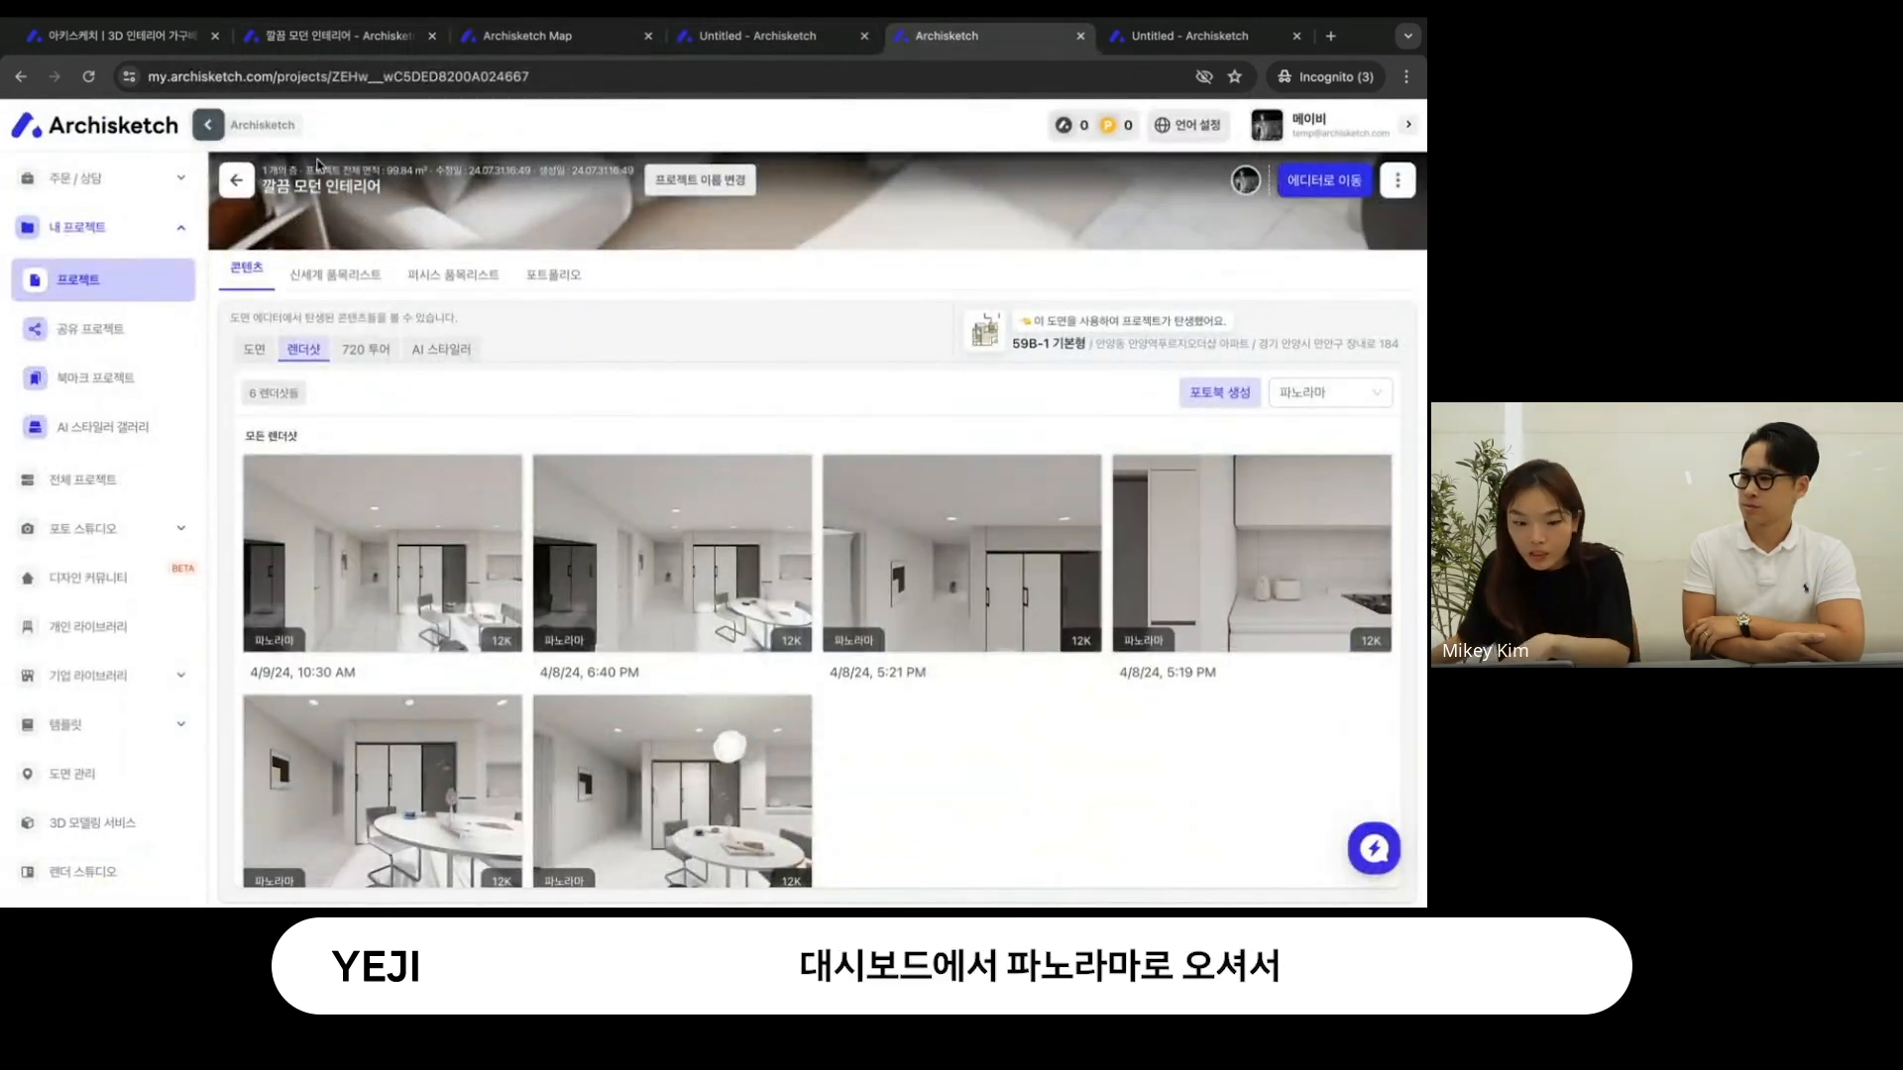
- Collapse the dashboard sidebar, look over the panorama renders, and start creating a 720 투어 for the project
{"action": "left_click", "coordinate": [209, 125]}
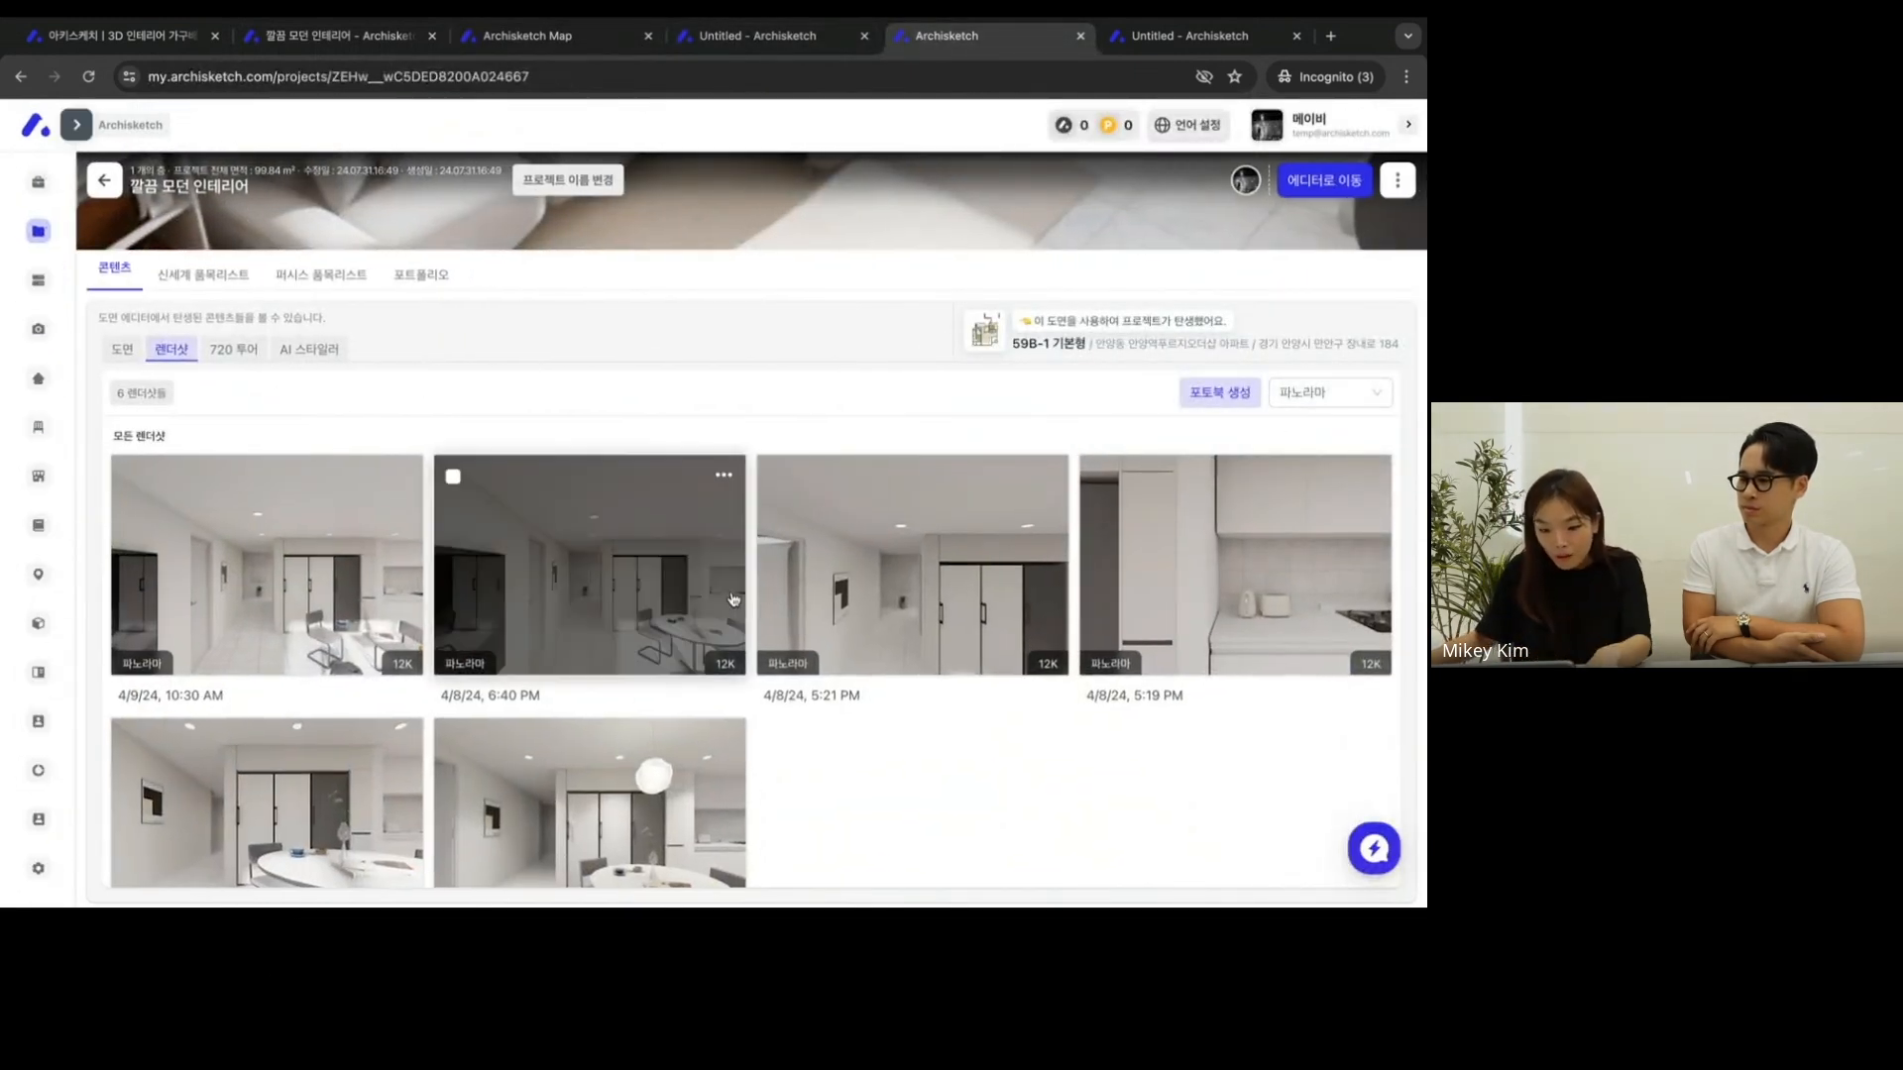
{"action": "scroll", "coordinate": [954, 727], "scroll_direction": "down", "scroll_amount": 1}
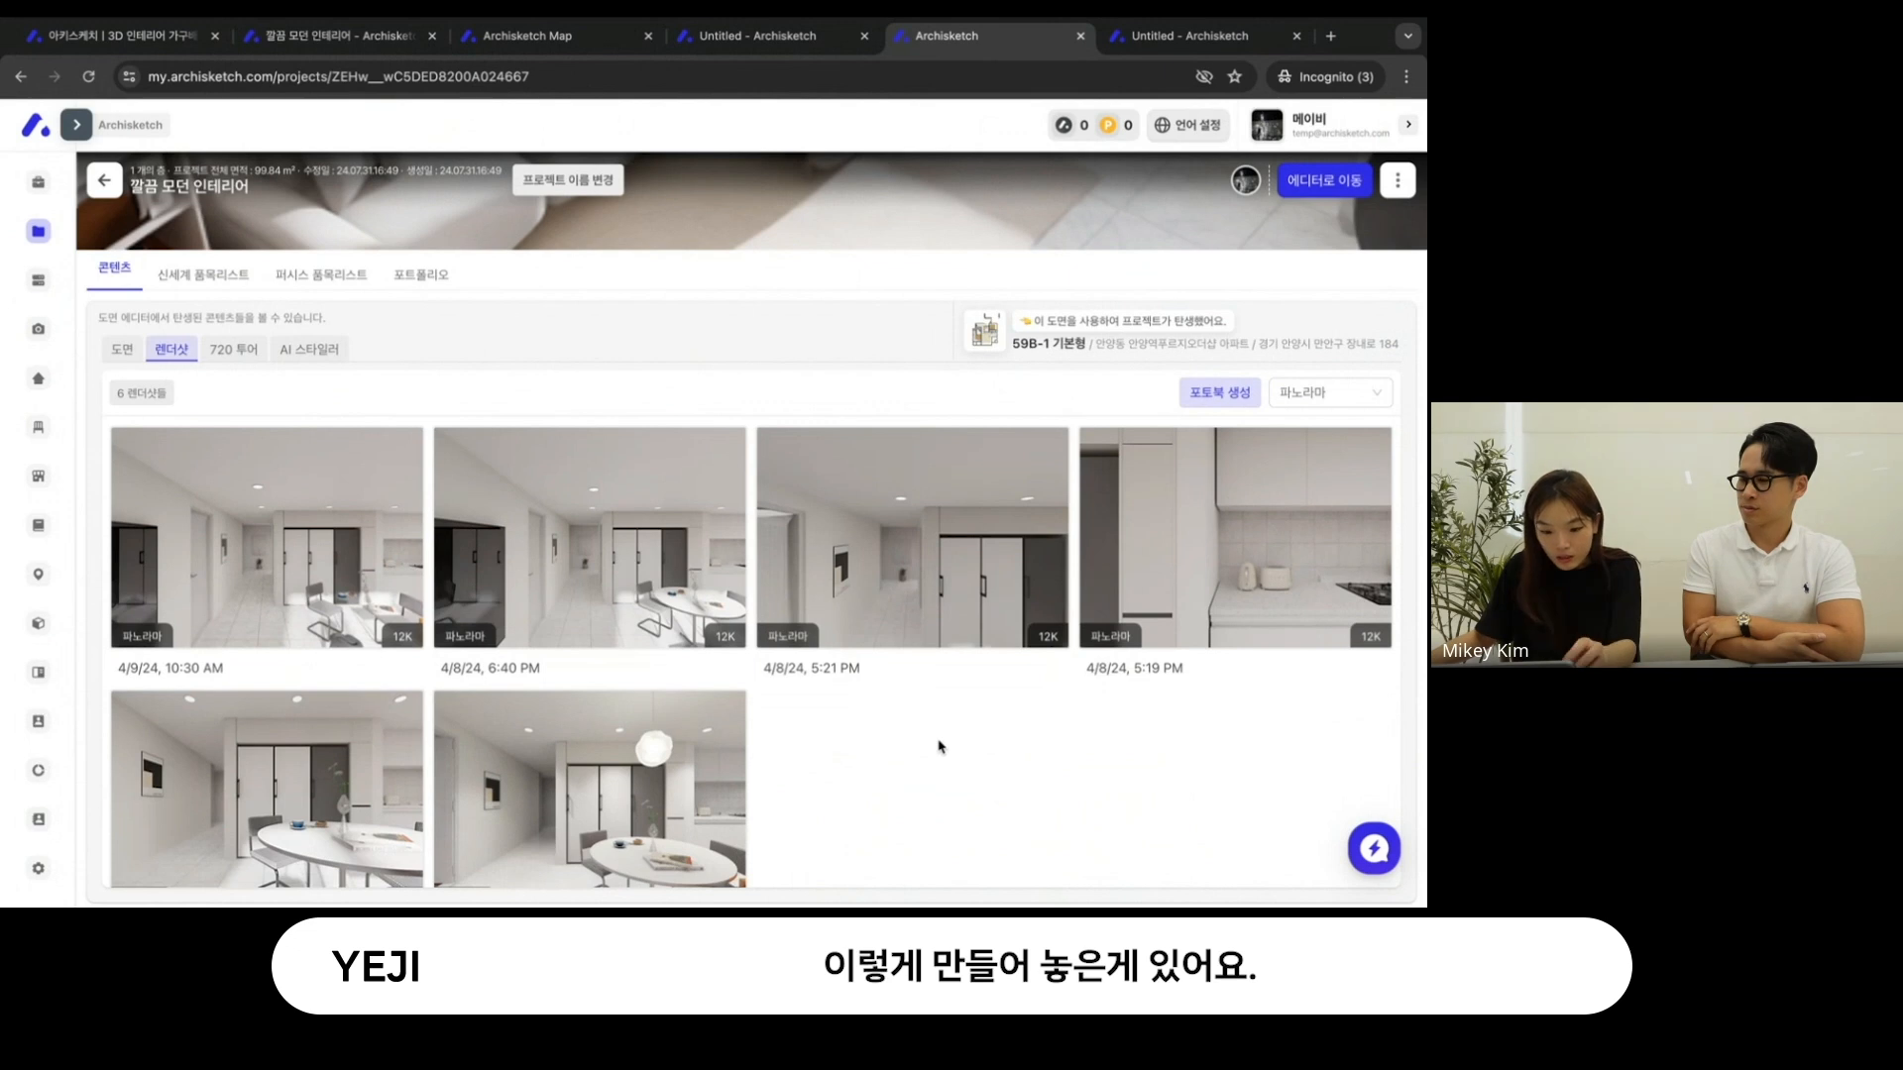
{"action": "scroll", "coordinate": [939, 746], "scroll_direction": "down", "scroll_amount": 2}
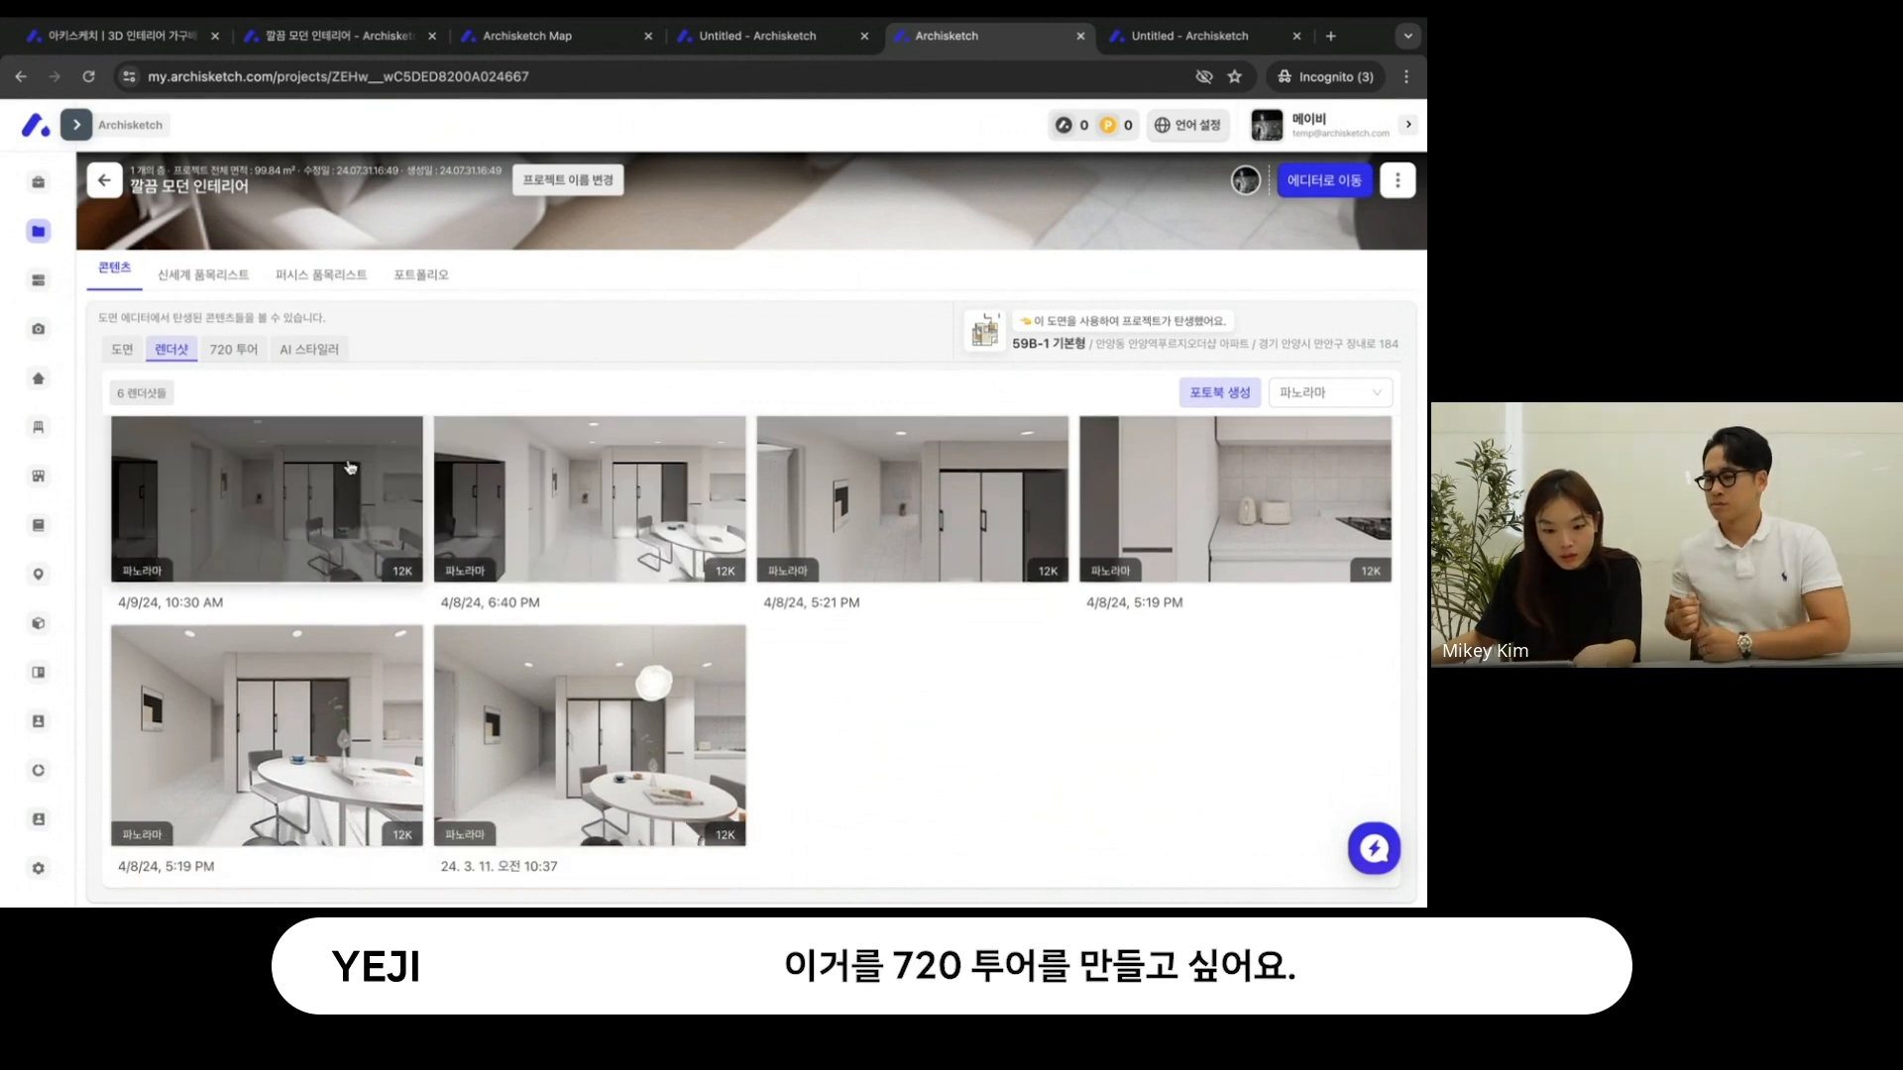
{"action": "left_click", "coordinate": [234, 350]}
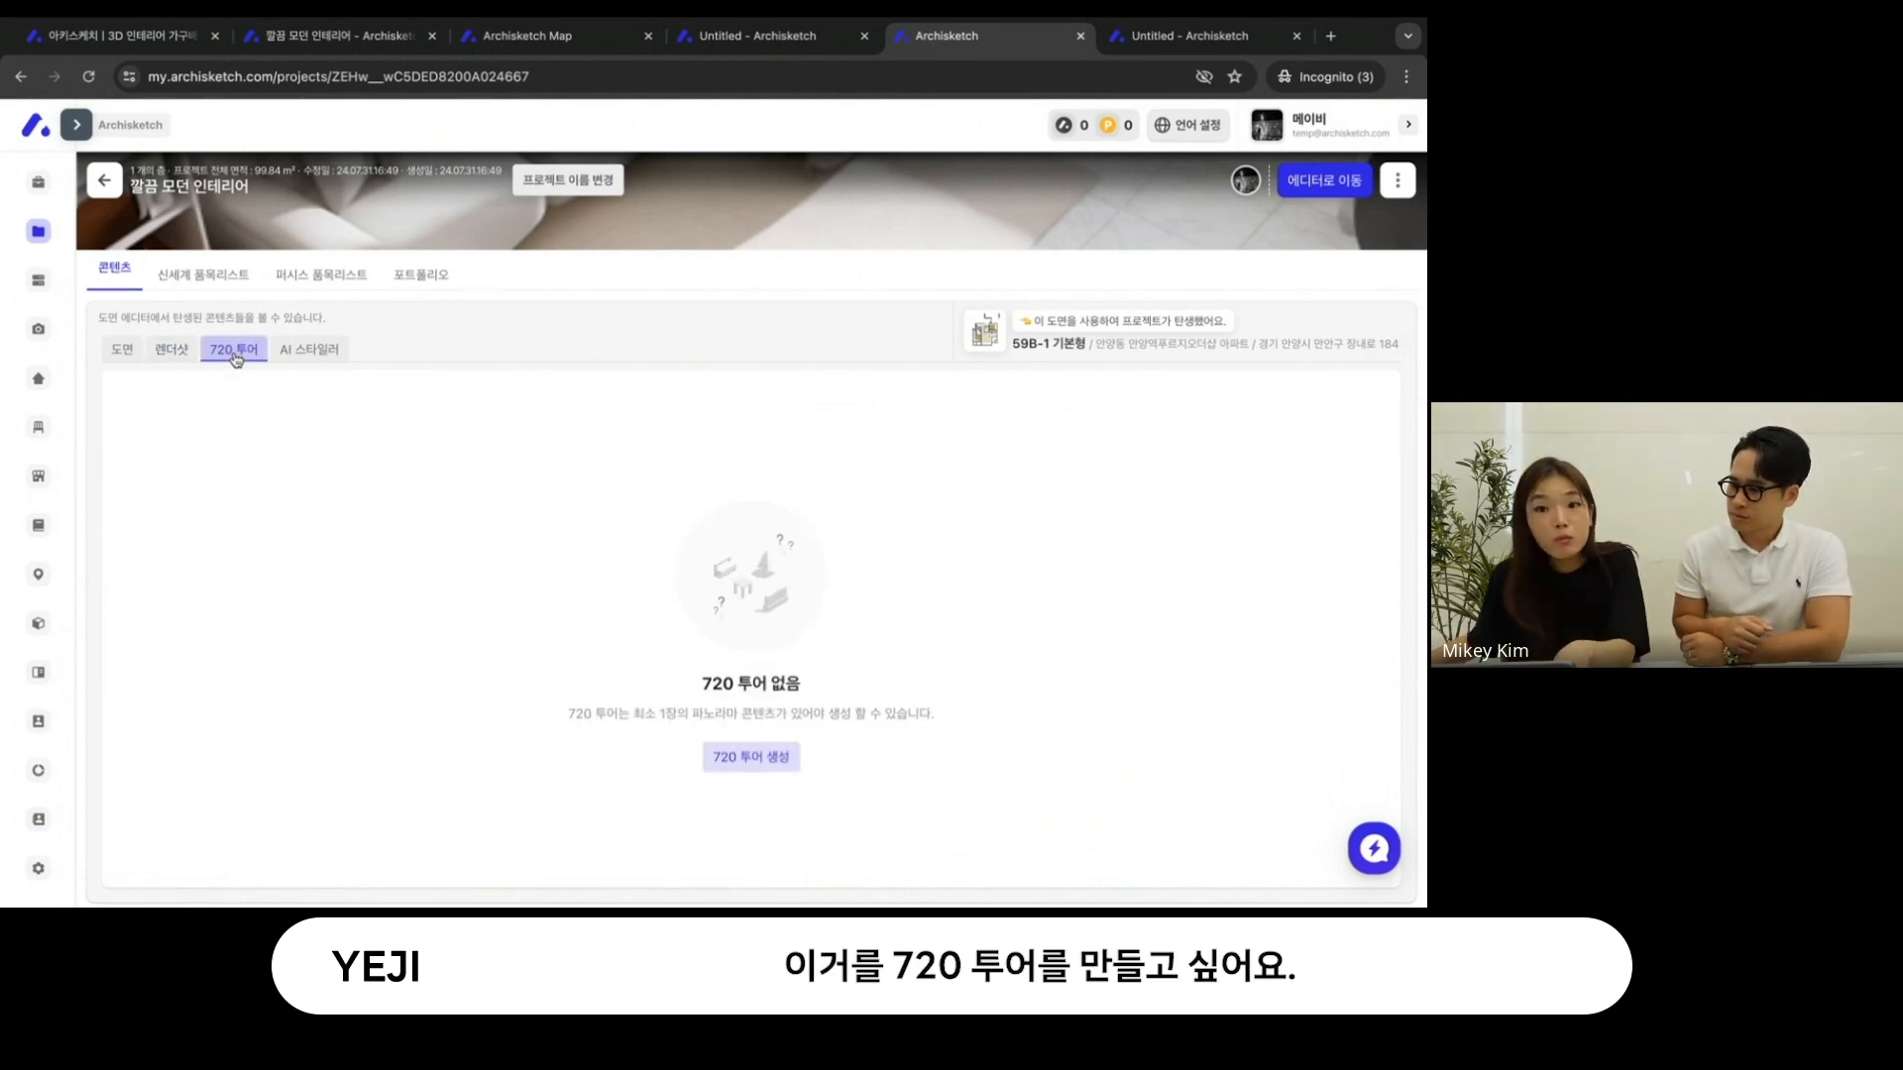
{"action": "left_click", "coordinate": [767, 761]}
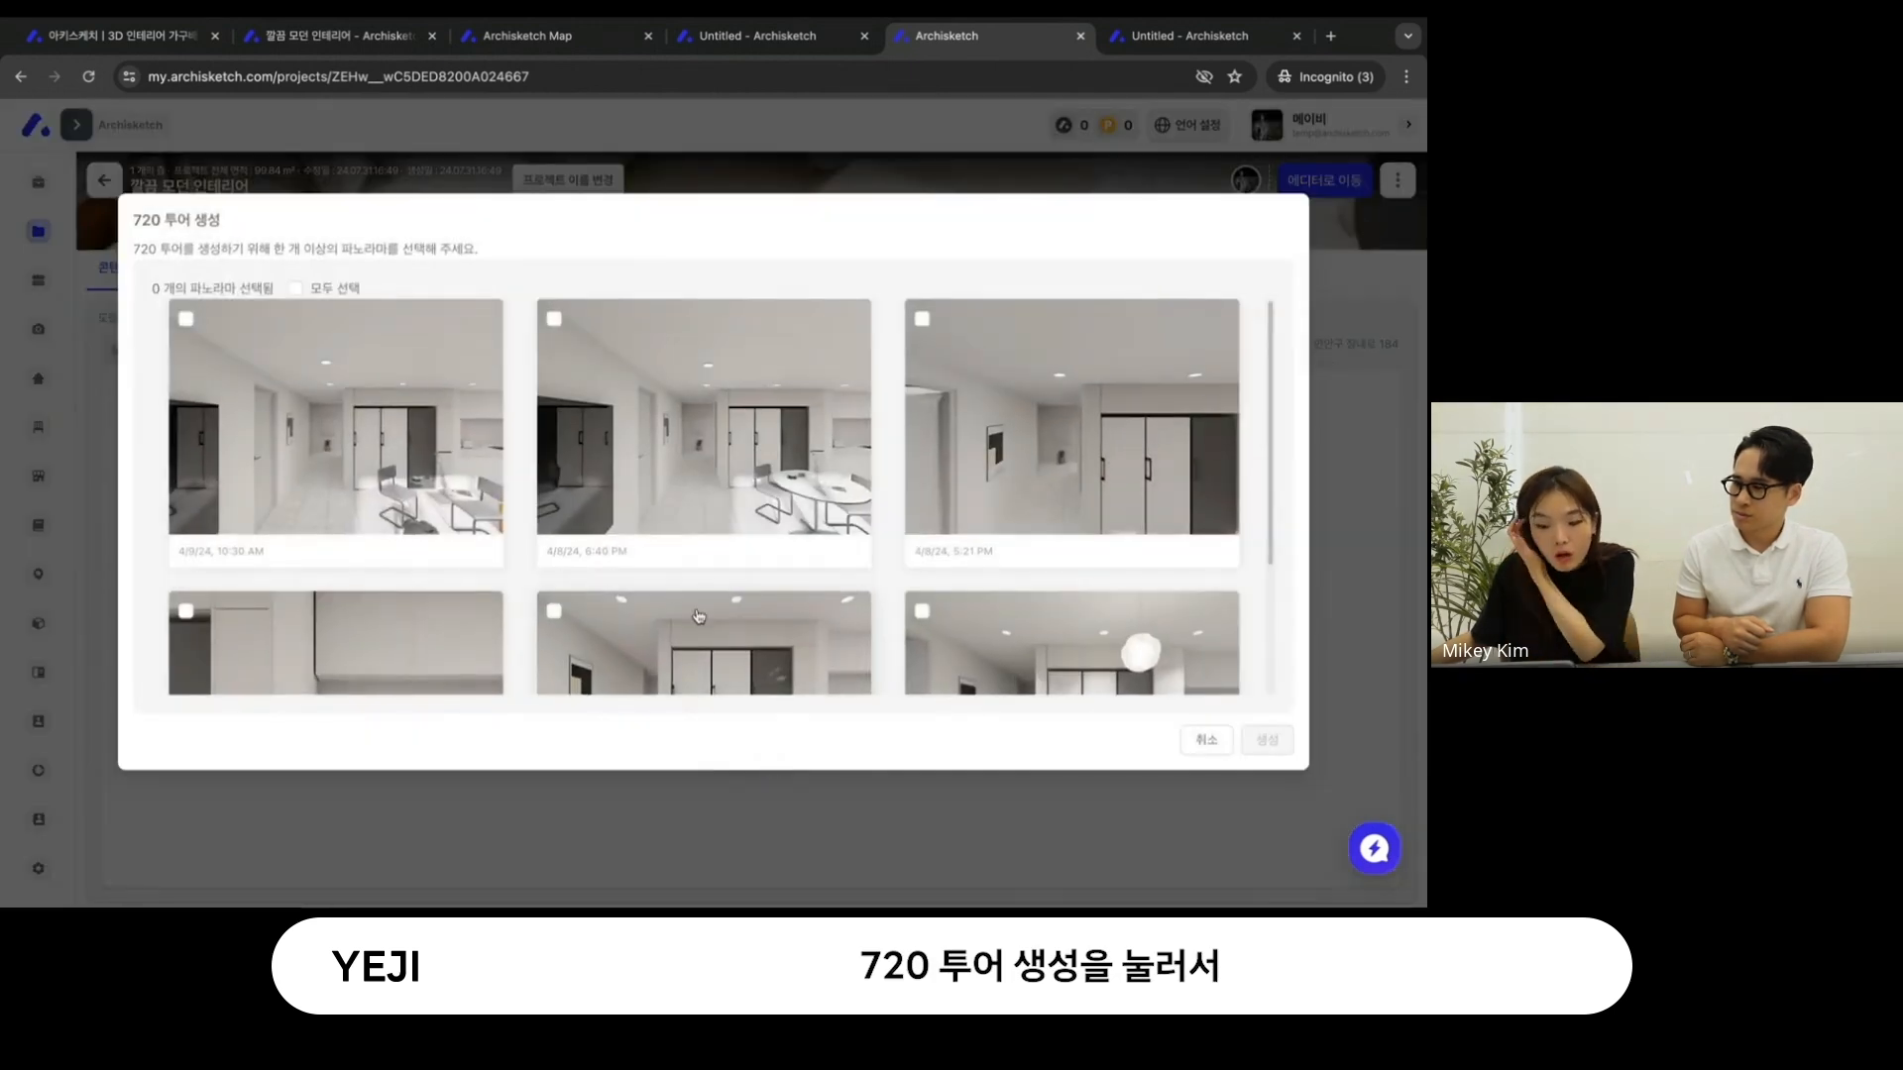
- Generate the 720 tour from the 4/9/24 10:30 AM panorama and the 4/8/24 5:19 PM kitchen and dining table panoramas
{"action": "scroll", "coordinate": [653, 592], "scroll_direction": "down", "scroll_amount": 3}
{"action": "scroll", "coordinate": [653, 591], "scroll_direction": "down", "scroll_amount": 1}
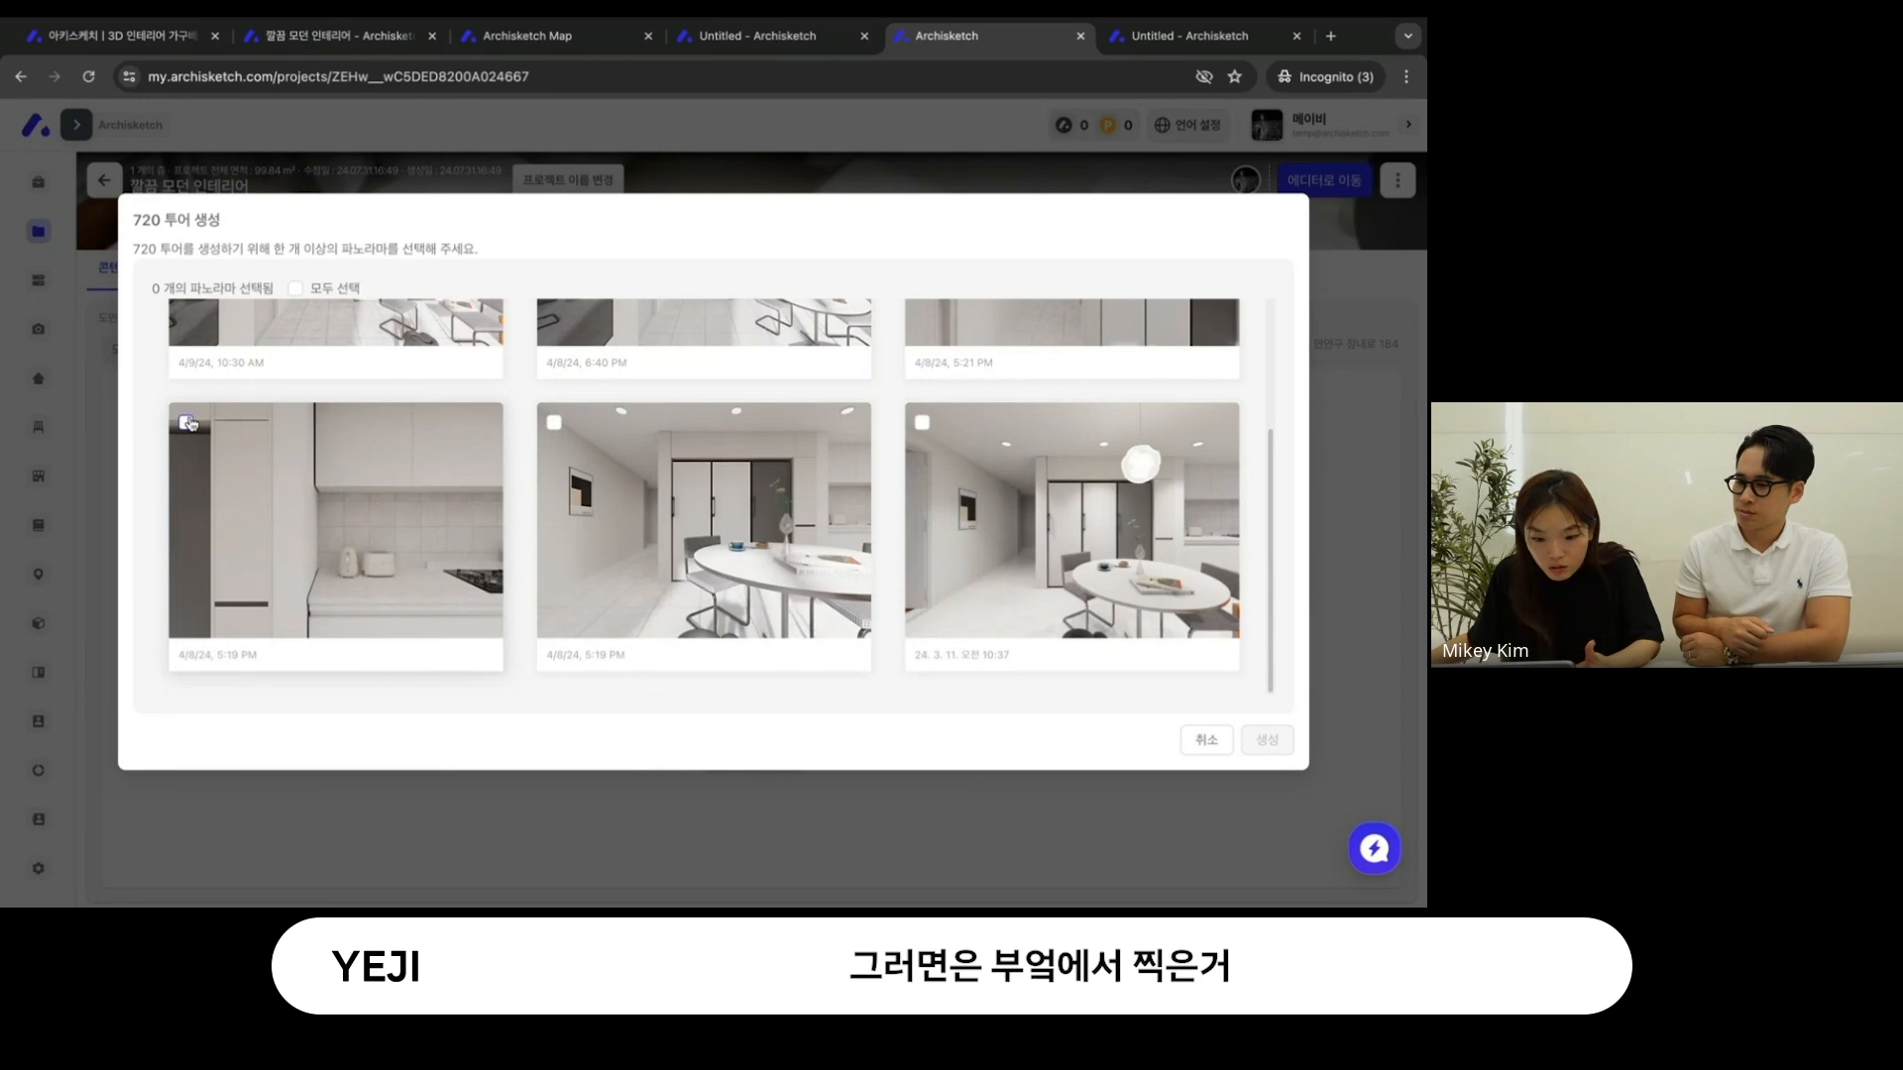
{"action": "left_click", "coordinate": [188, 422]}
{"action": "scroll", "coordinate": [221, 335], "scroll_direction": "up", "scroll_amount": 4}
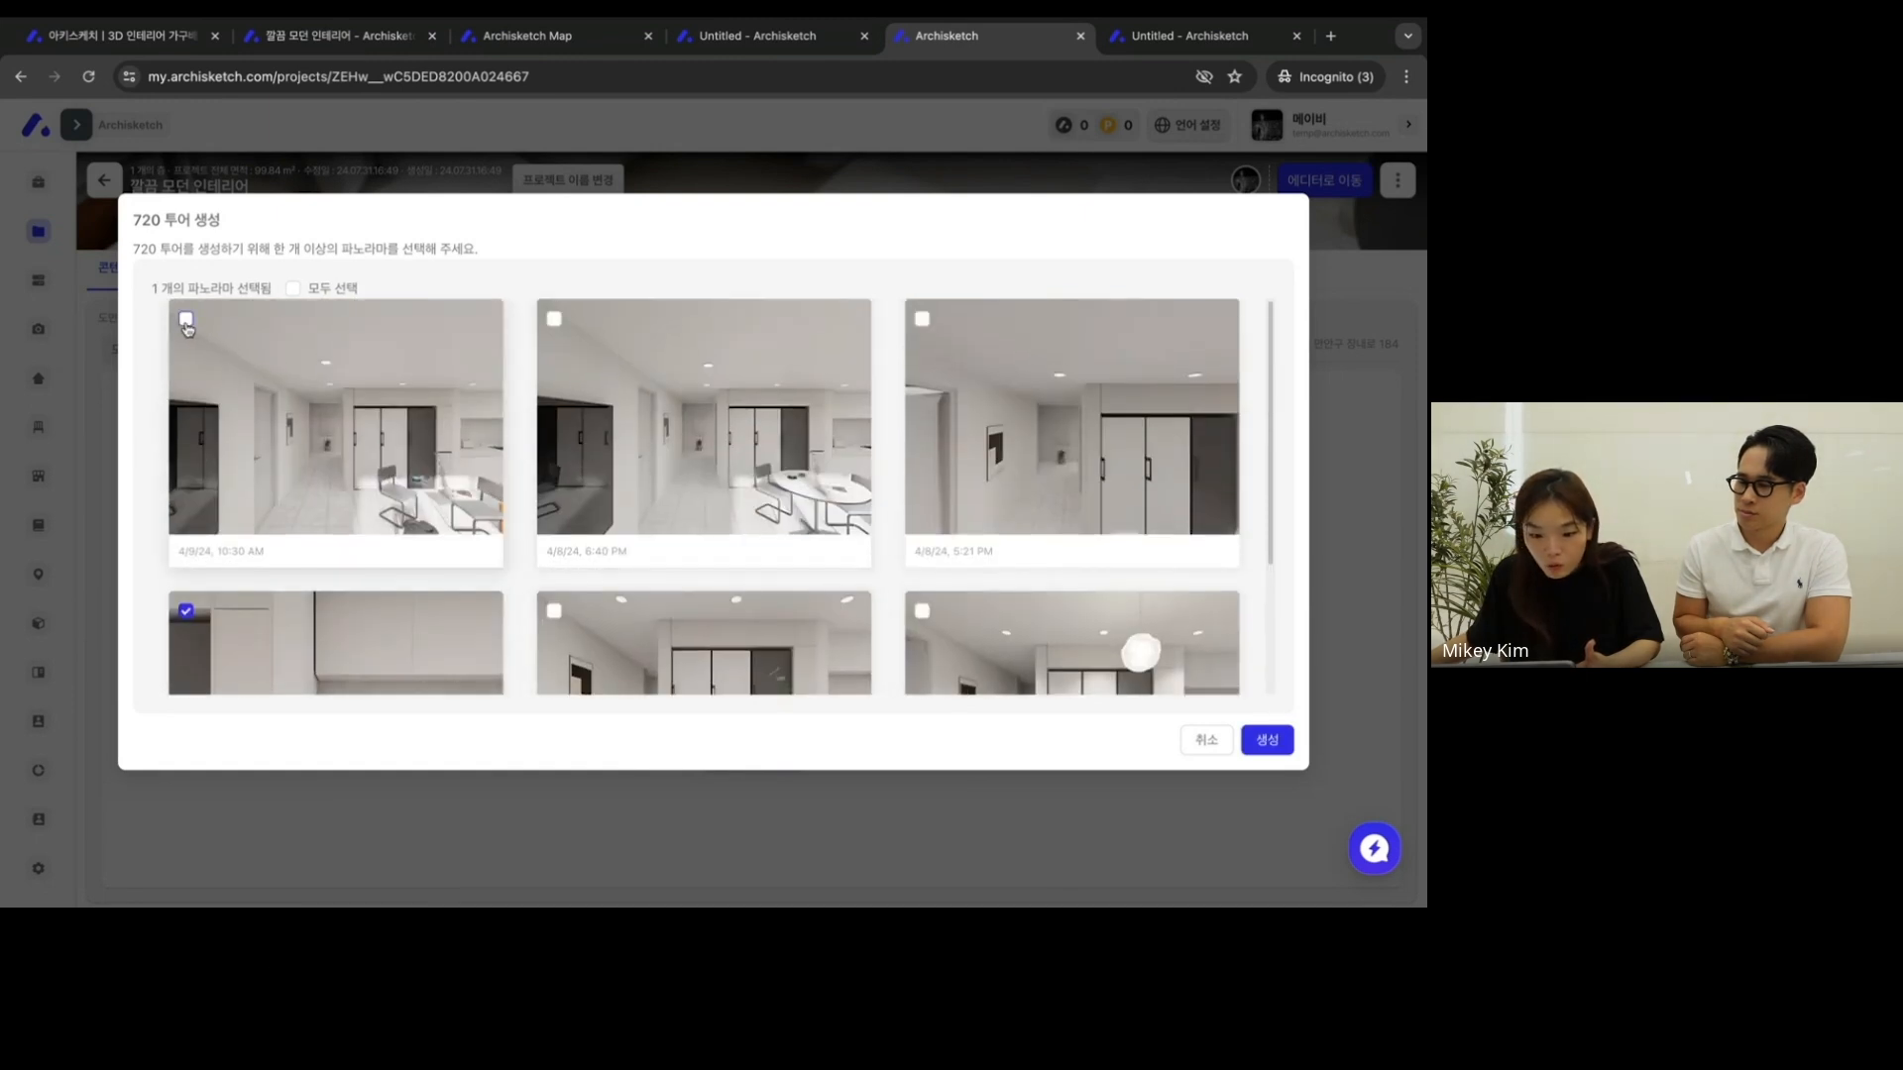
{"action": "left_click", "coordinate": [187, 318]}
{"action": "scroll", "coordinate": [257, 333], "scroll_direction": "down", "scroll_amount": 4}
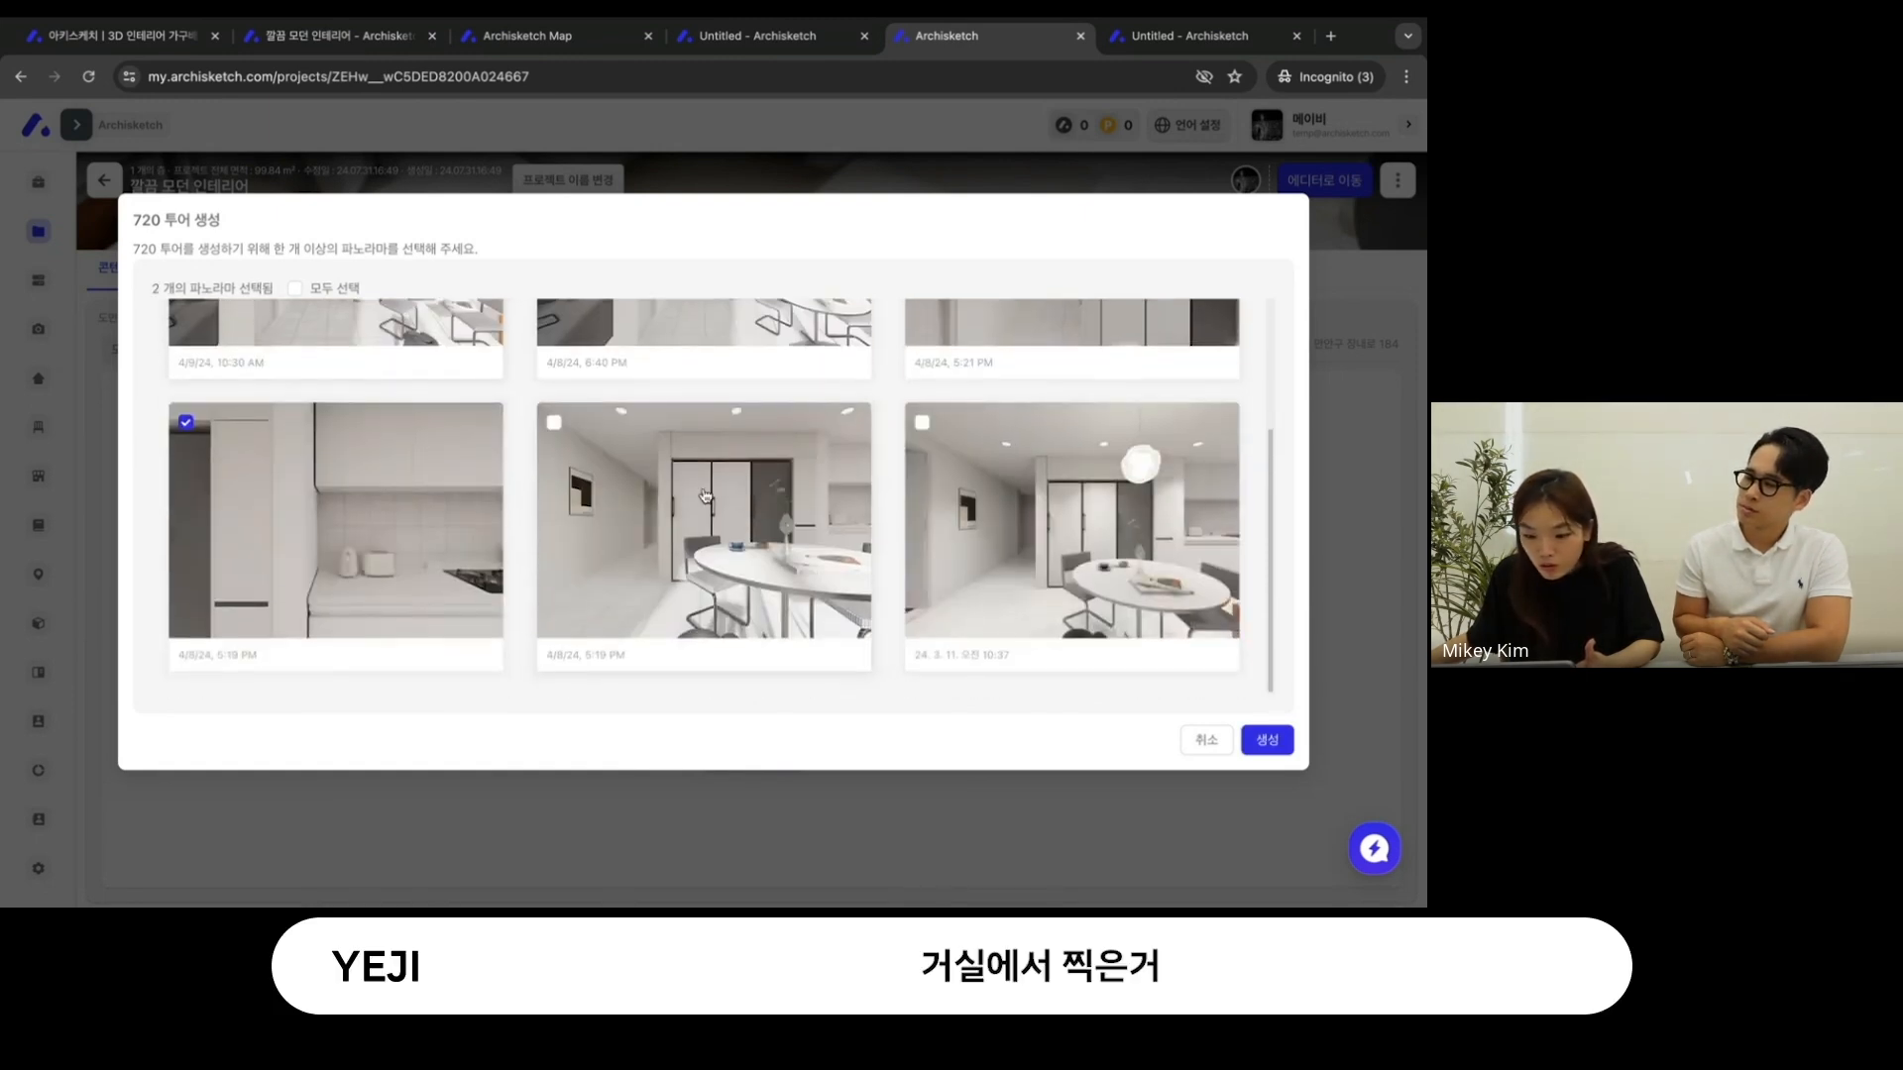
{"action": "left_click", "coordinate": [554, 422]}
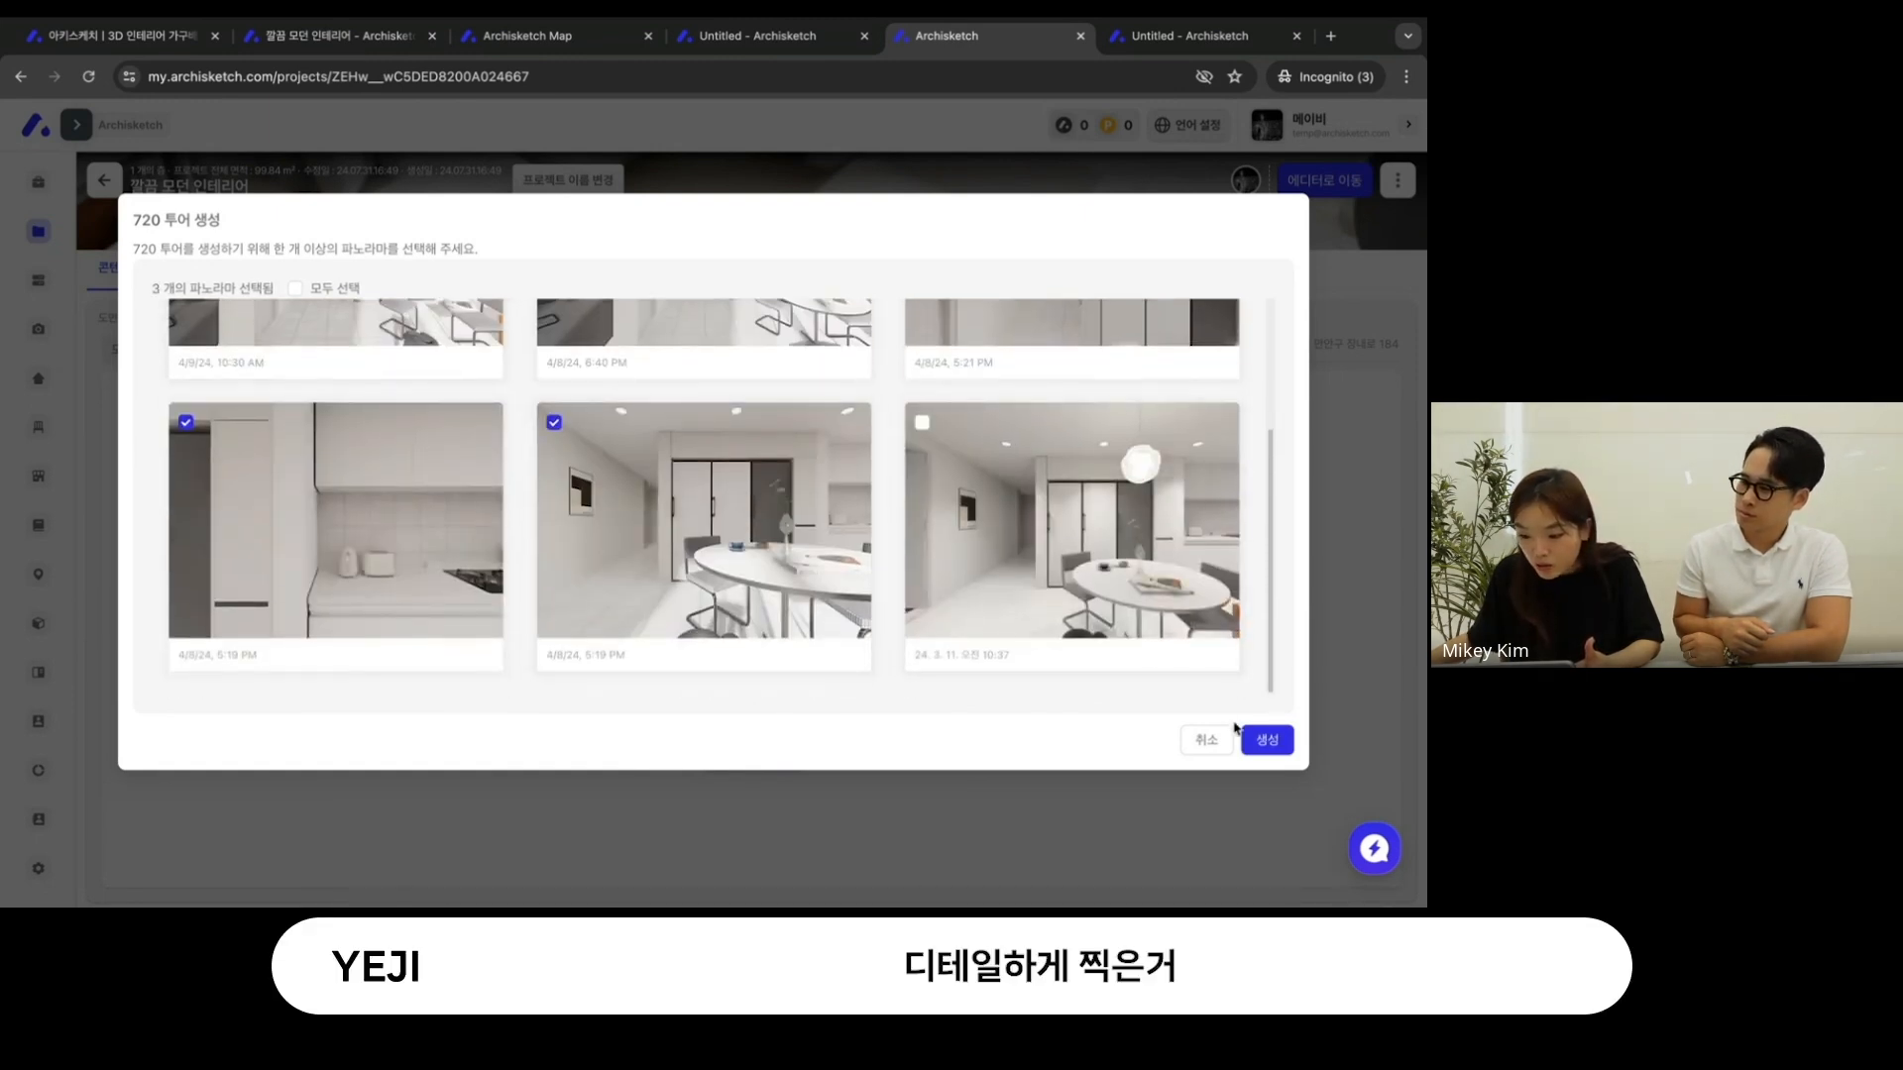
{"action": "left_click", "coordinate": [1262, 740]}
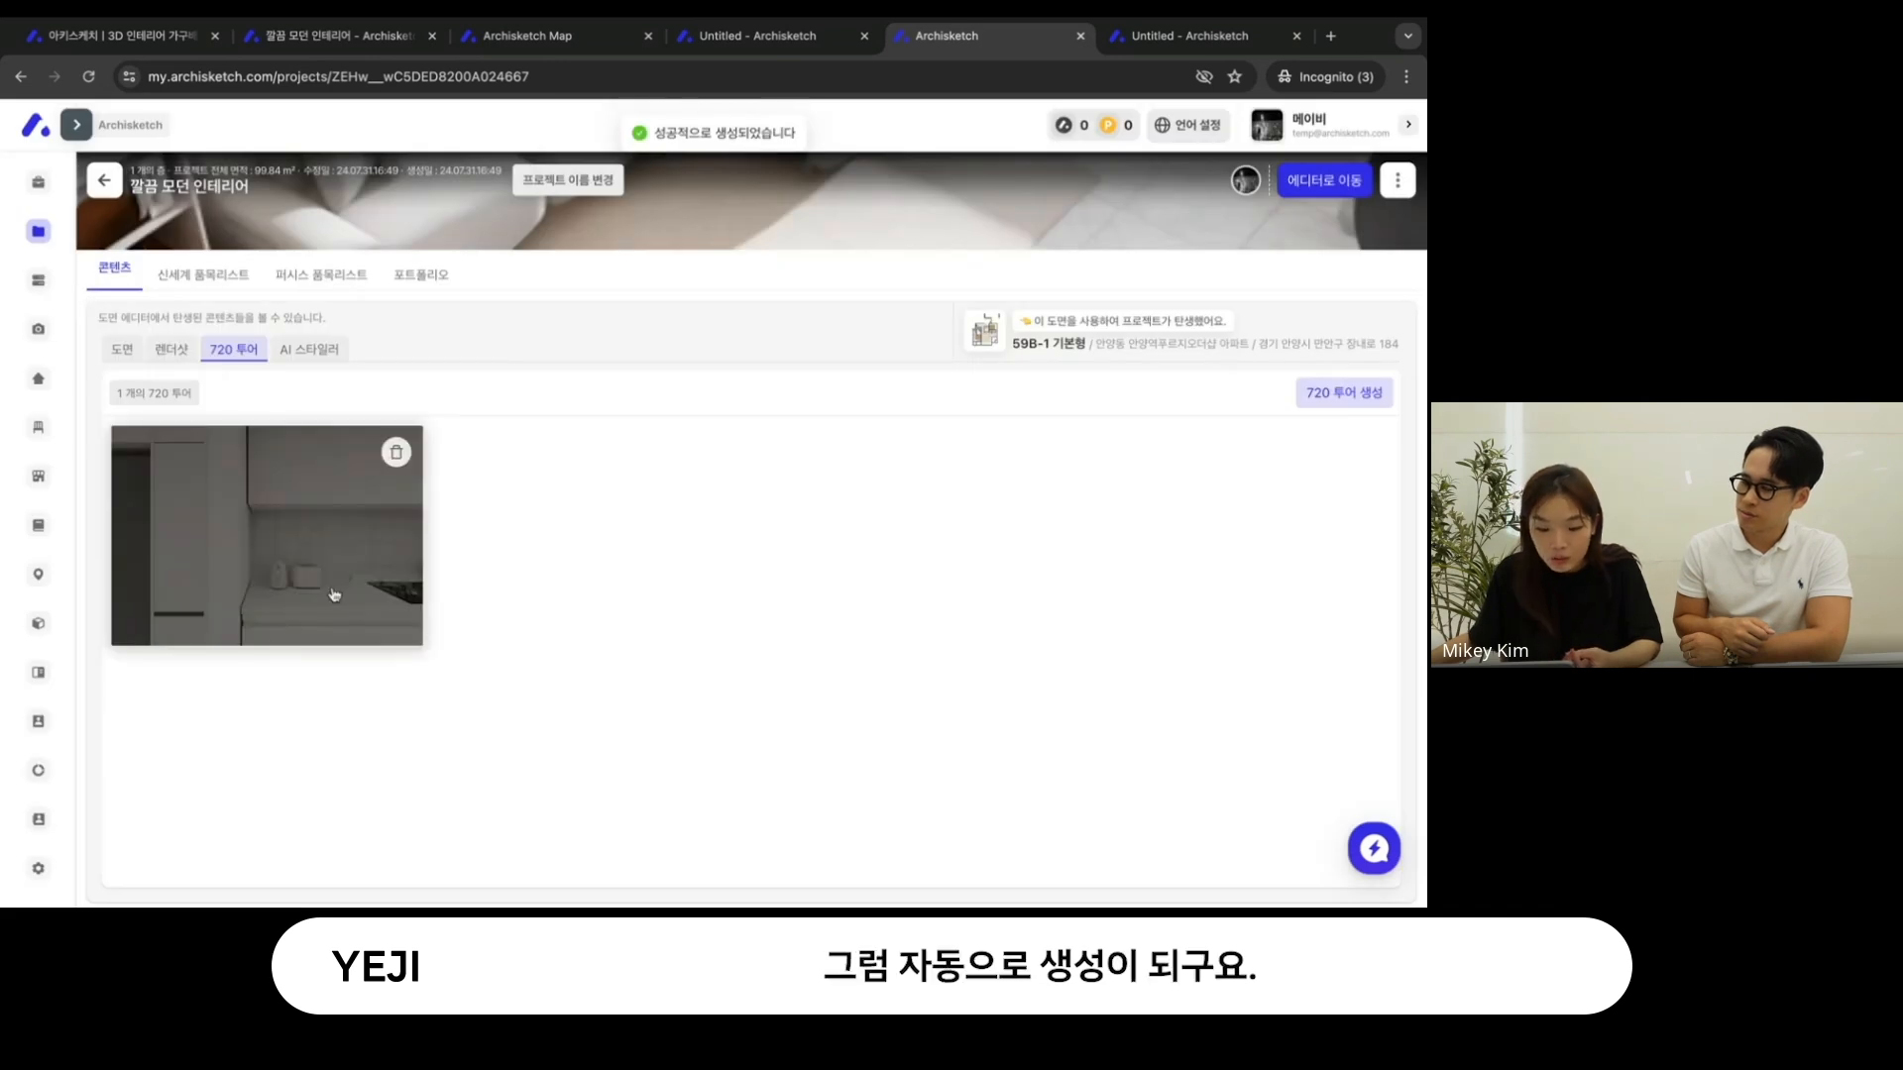
- Open the 720 tour, look around the room, and move between its viewpoints
{"action": "left_click", "coordinate": [334, 592]}
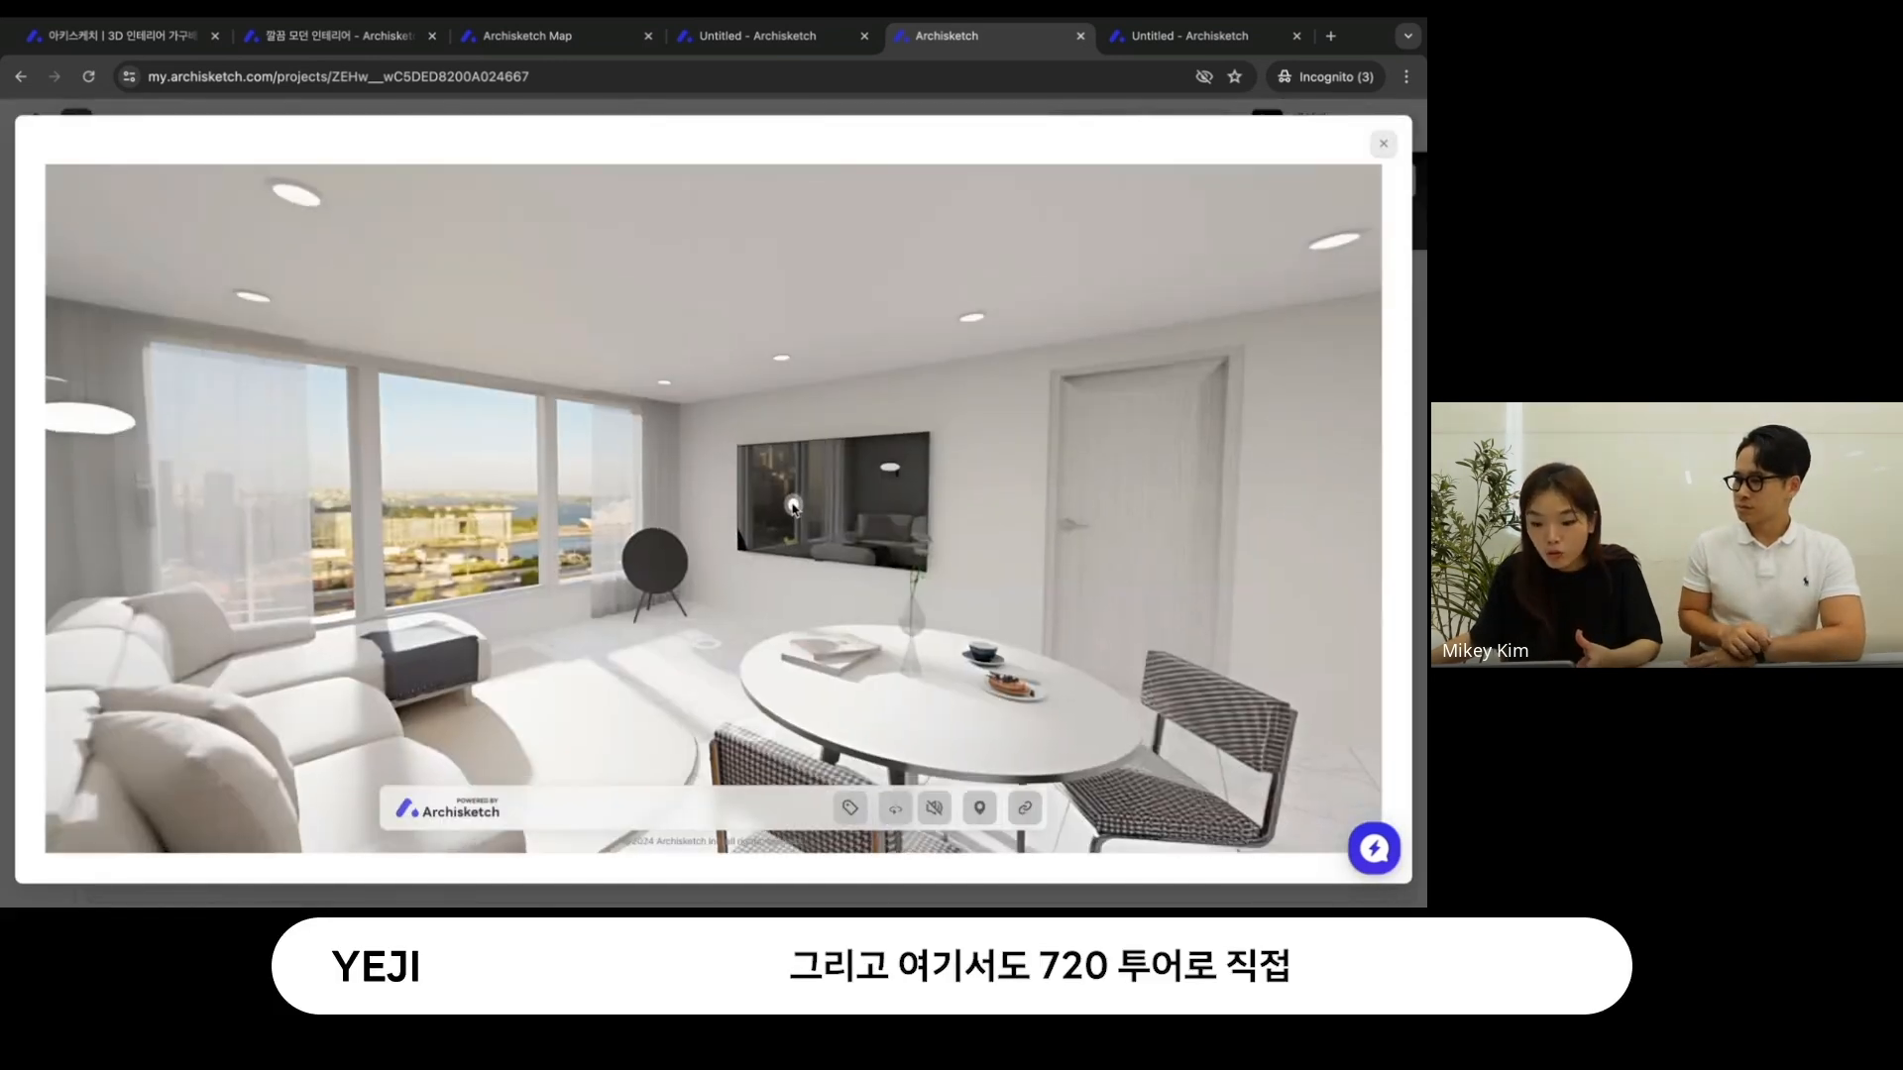
{"action": "left_click_drag", "start_coordinate": [750, 519], "coordinate": [626, 408]}
{"action": "left_click", "coordinate": [582, 523]}
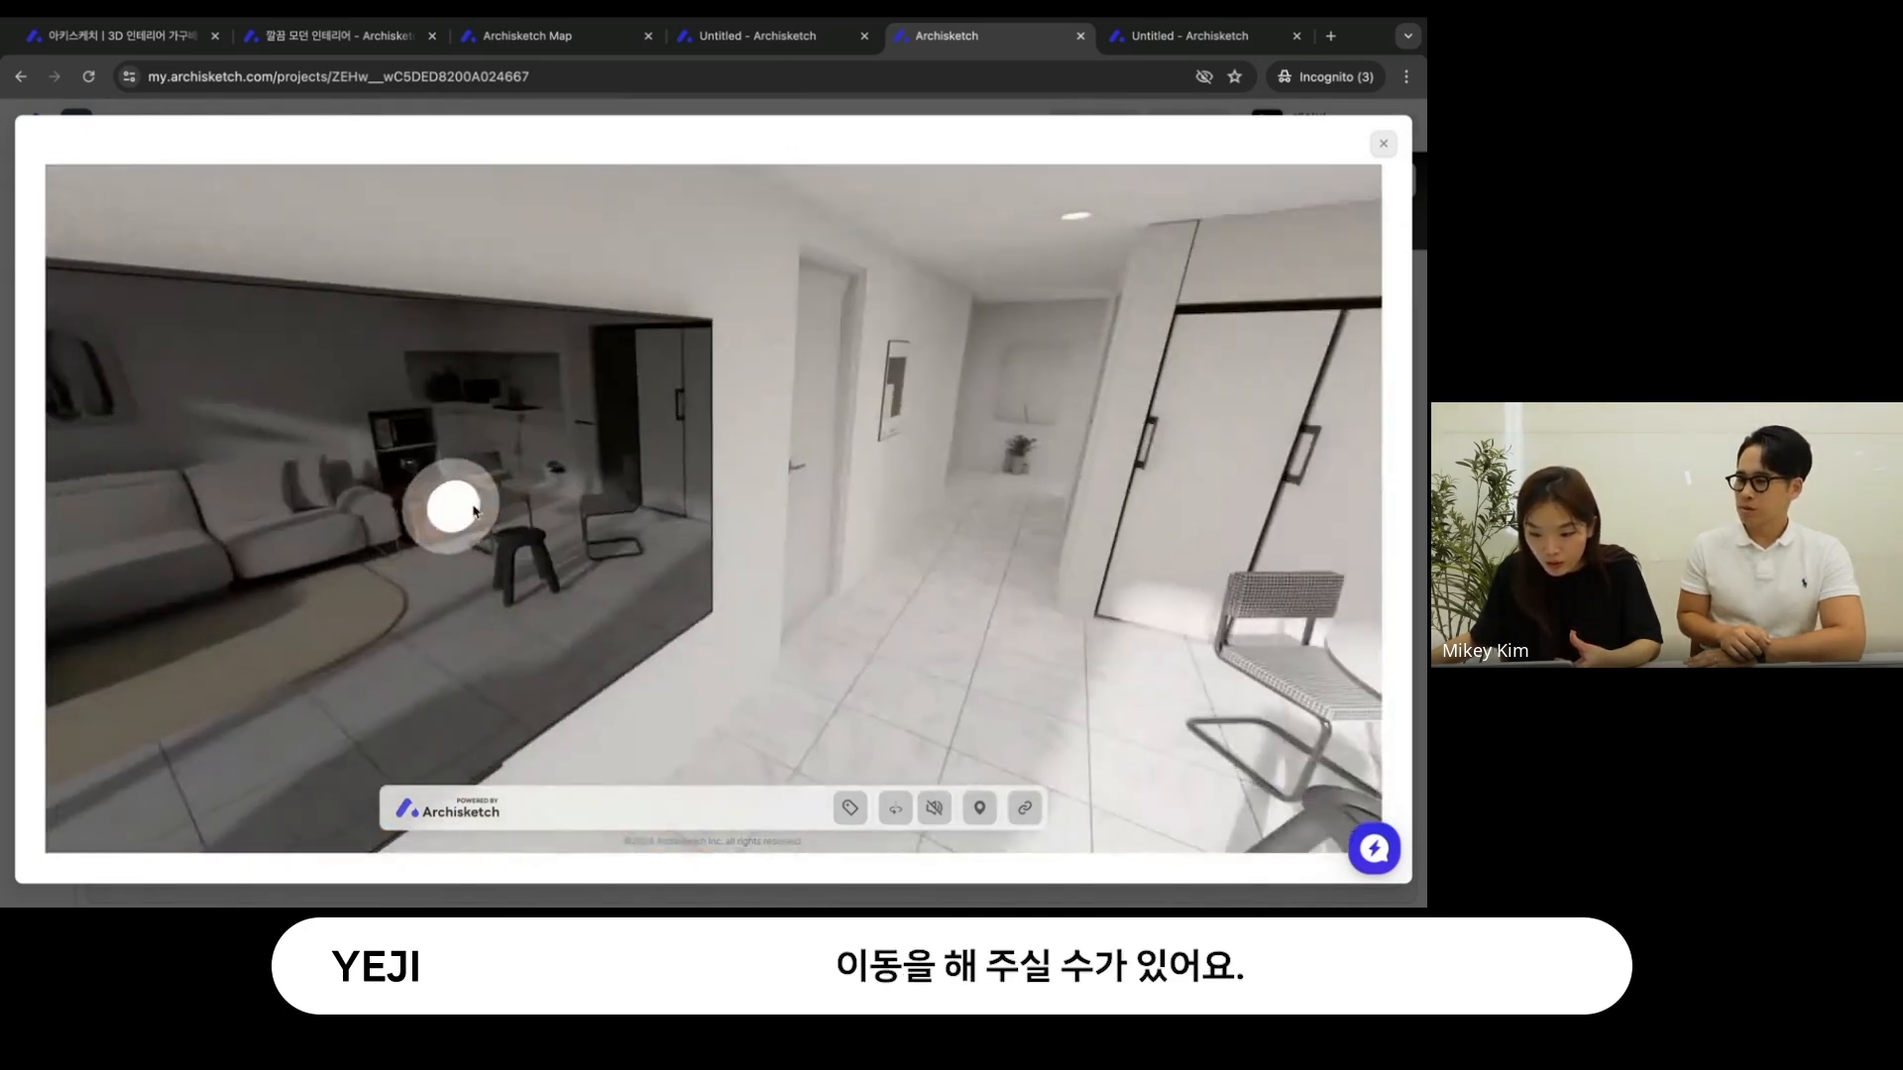
{"action": "left_click", "coordinate": [473, 511]}
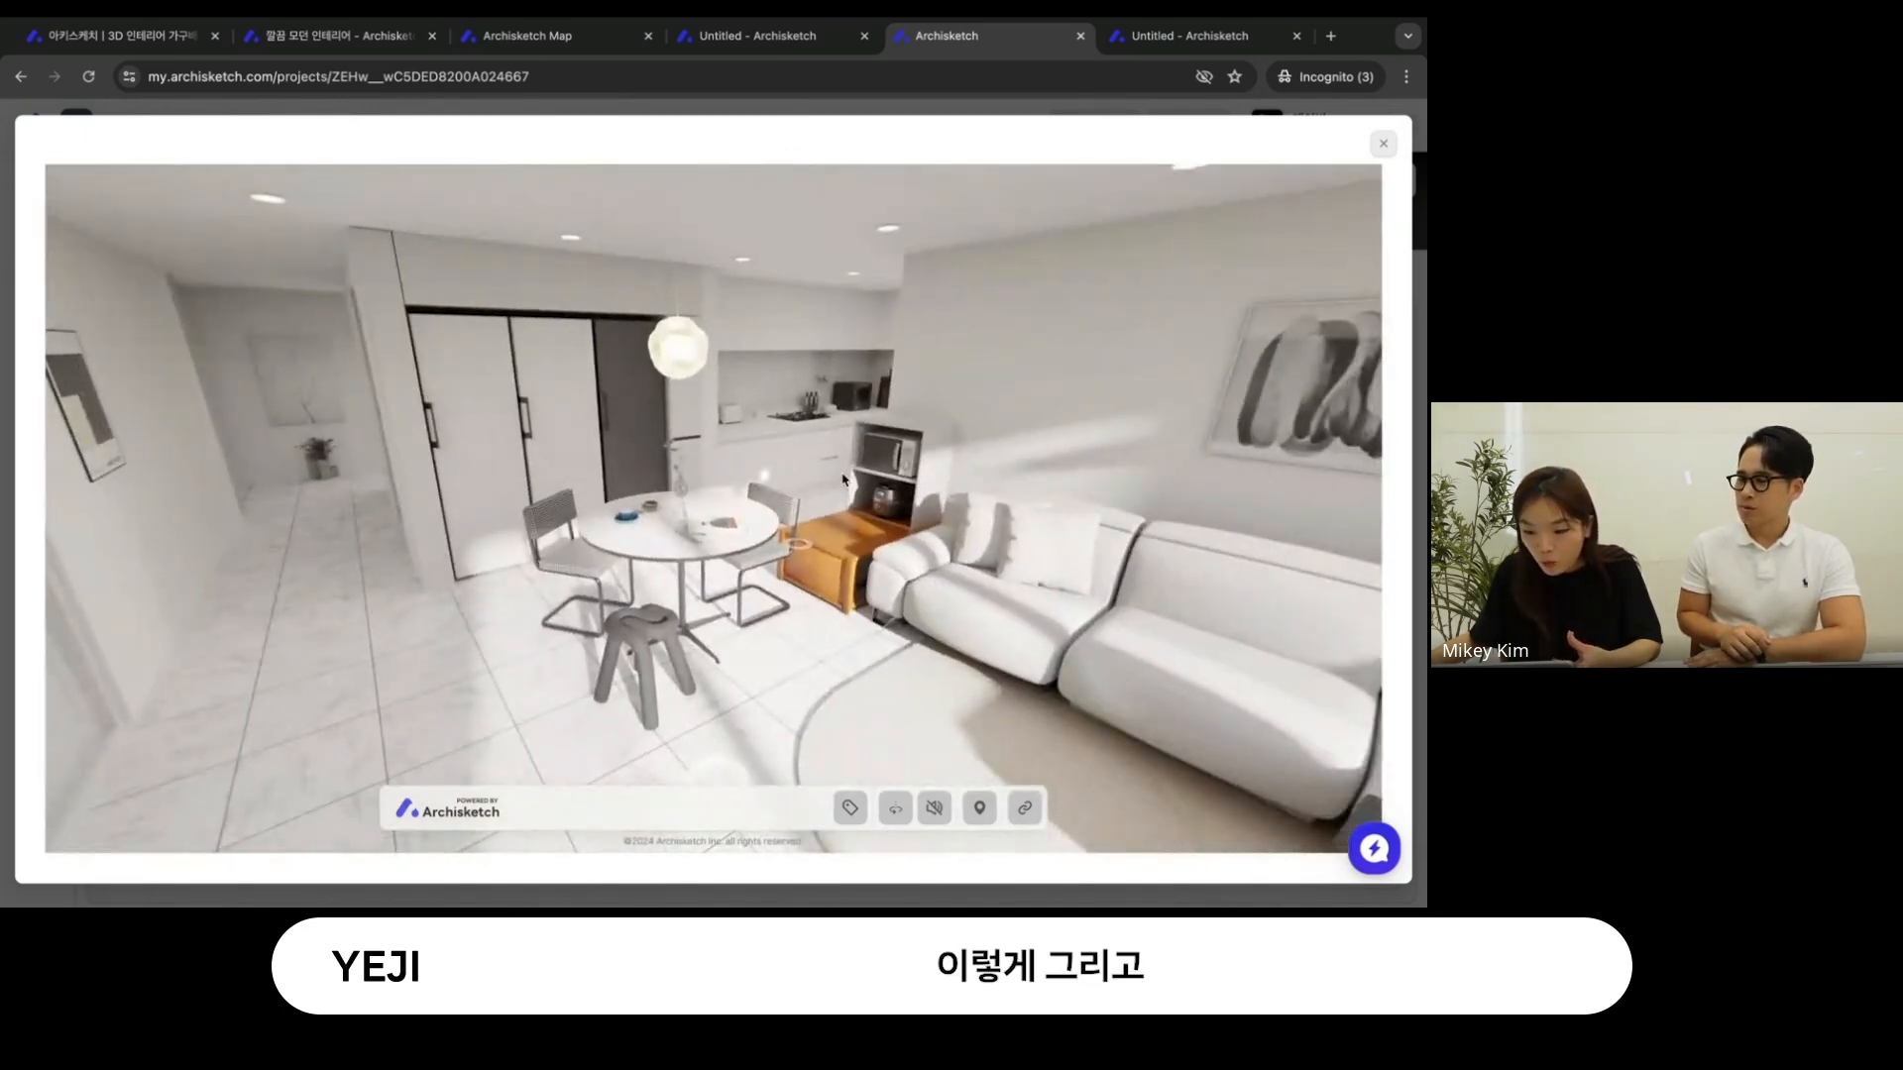
- Copy the 720 tour's share link and open it in a new browser tab
{"action": "left_click", "coordinate": [1025, 808]}
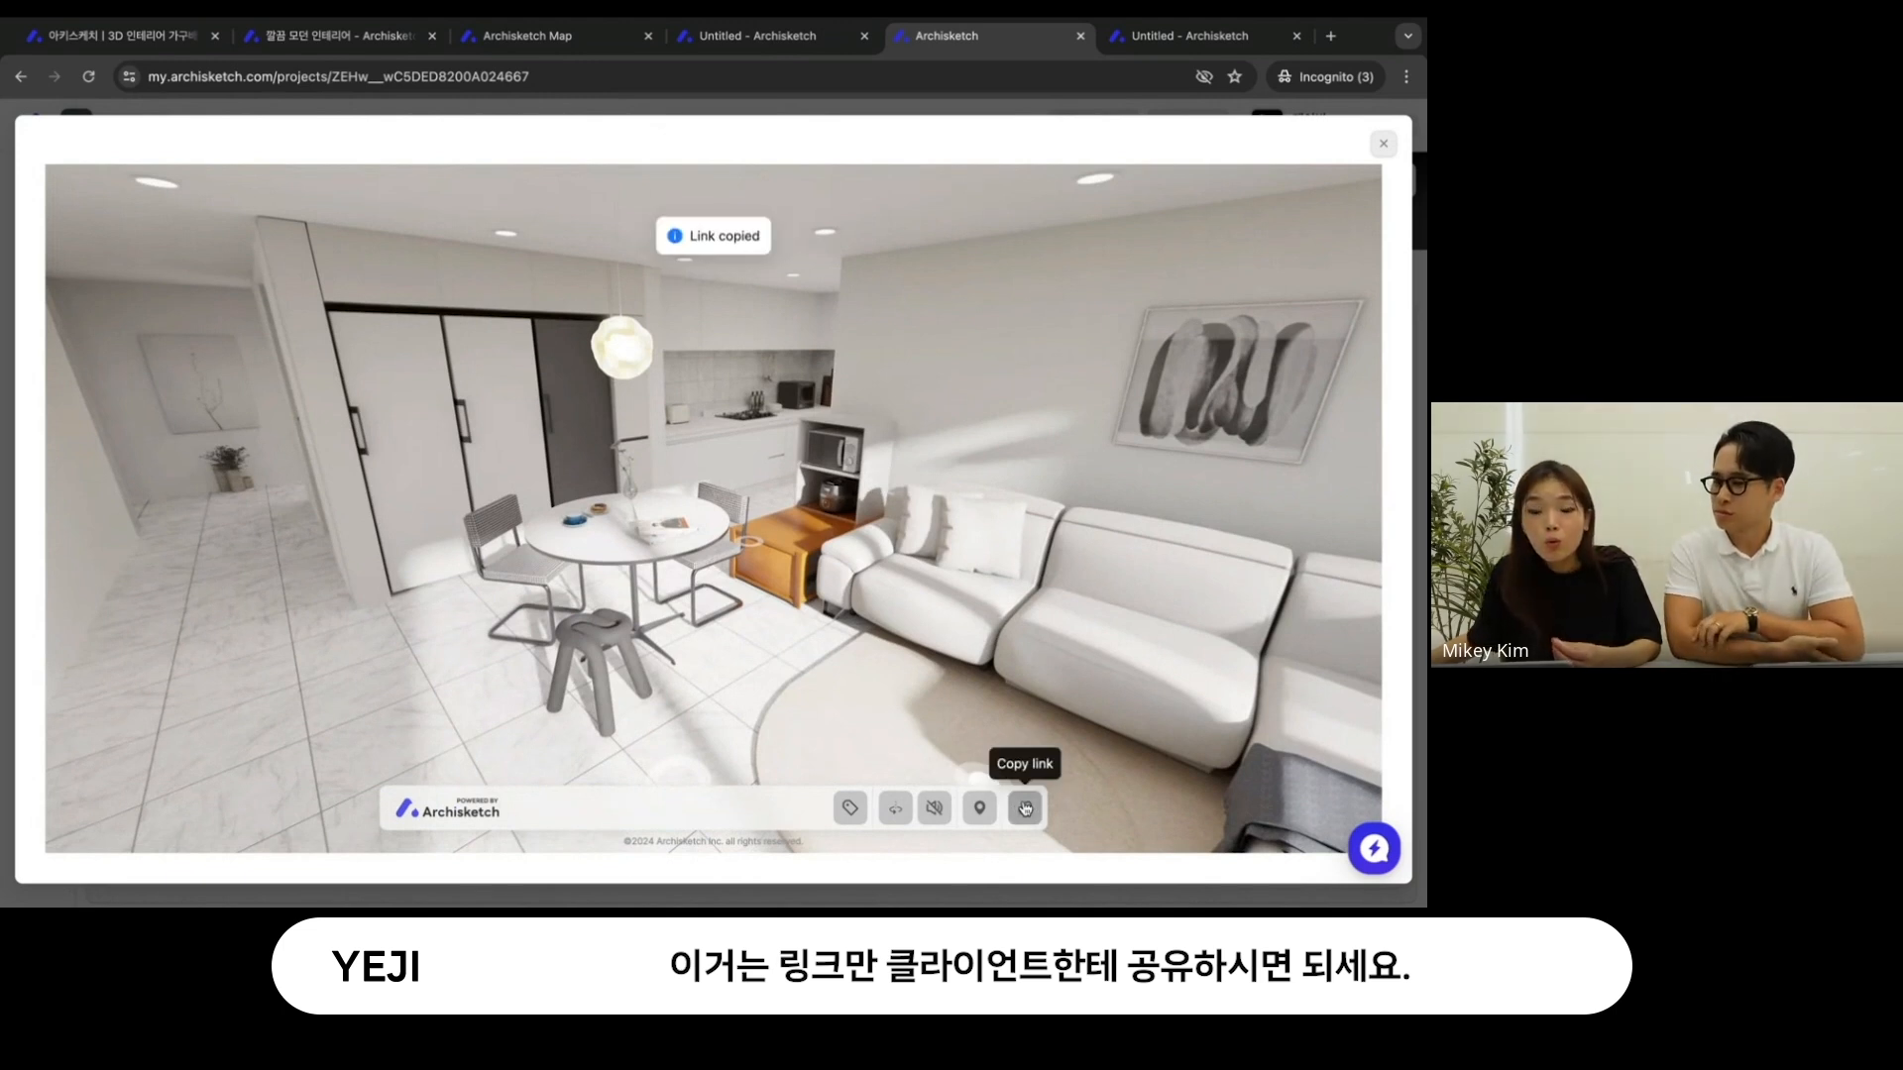
{"action": "left_click", "coordinate": [1335, 48]}
{"action": "key", "text": "ctrl+v"}
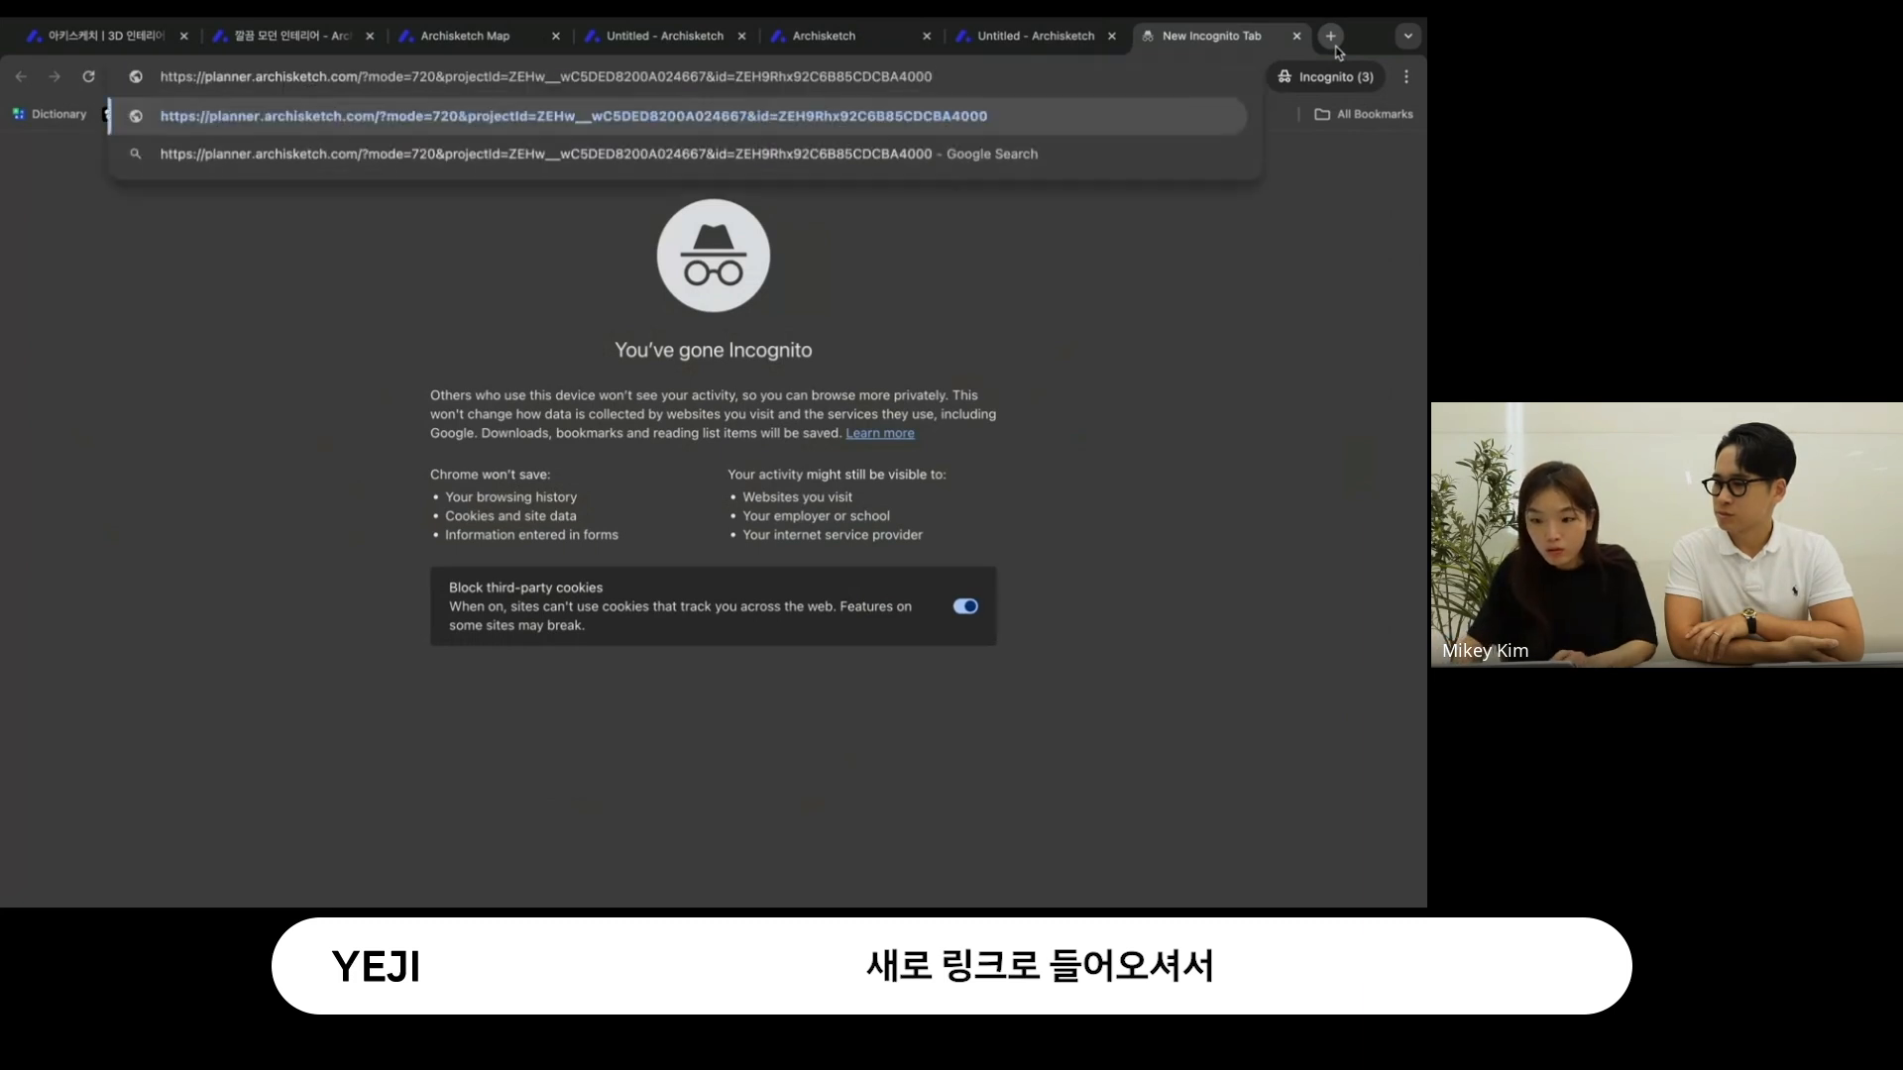
{"action": "key", "text": "Return"}
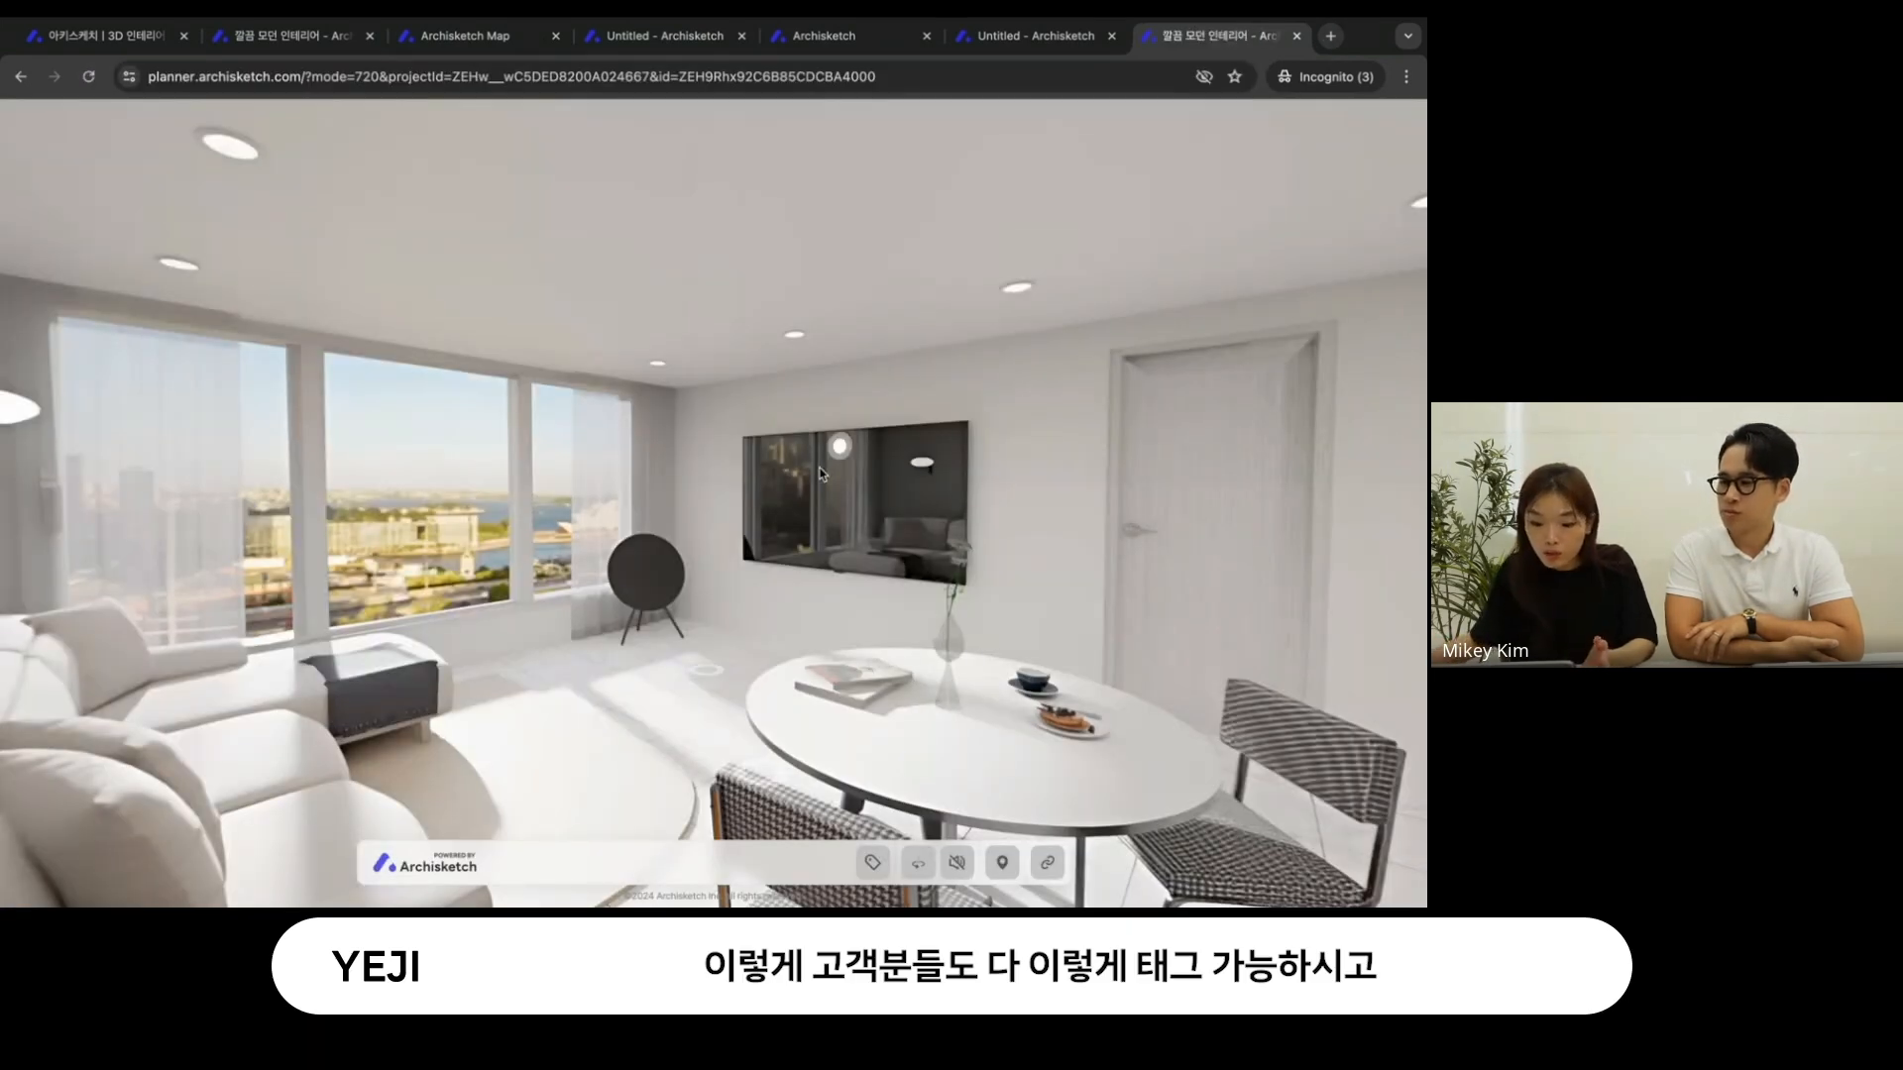
- Look around the shared tour's living room with the product tags shown, and hide the tags again
{"action": "left_click_drag", "start_coordinate": [809, 476], "coordinate": [801, 458]}
{"action": "left_click", "coordinate": [873, 862]}
{"action": "left_click_drag", "start_coordinate": [773, 721], "coordinate": [1019, 627]}
{"action": "left_click", "coordinate": [877, 862]}
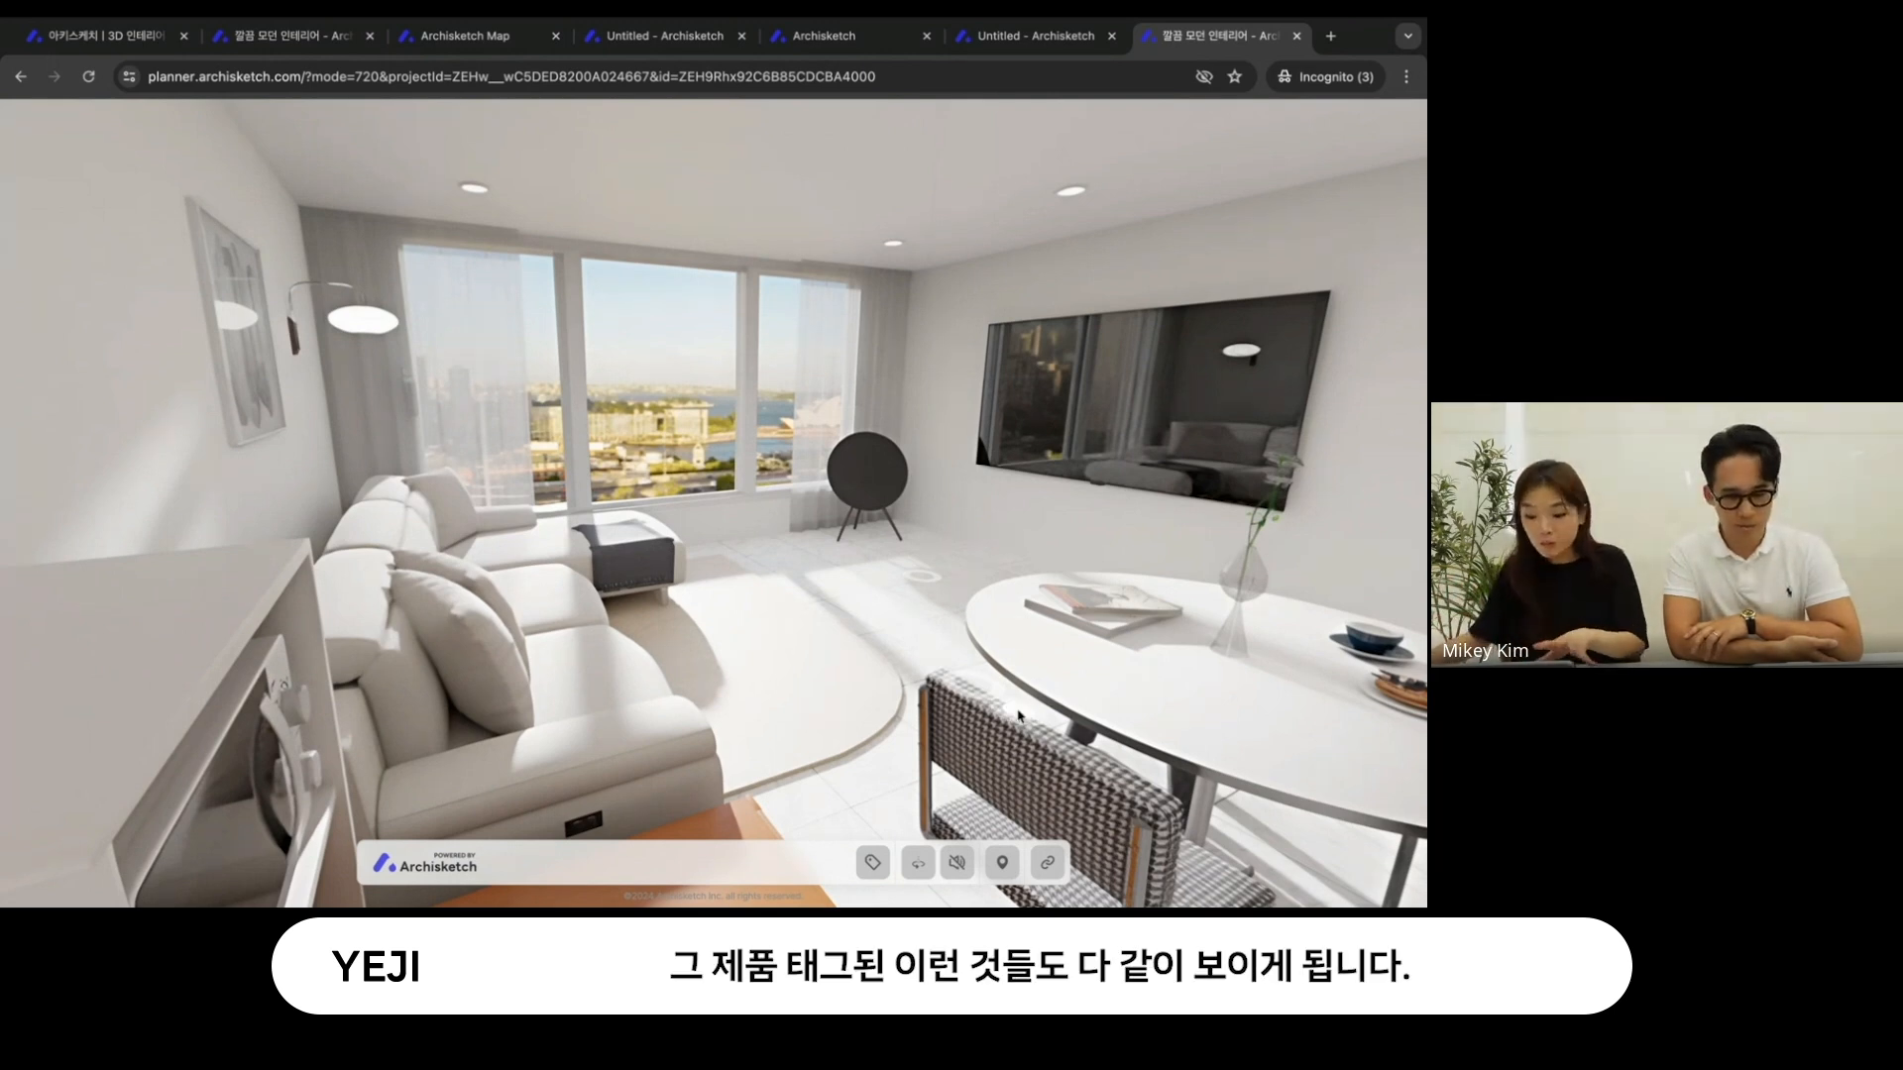
- Show the tour's floor plan location map and jump to the viewpoint nearest the living room windows
{"action": "left_click_drag", "start_coordinate": [1019, 682], "coordinate": [1009, 677]}
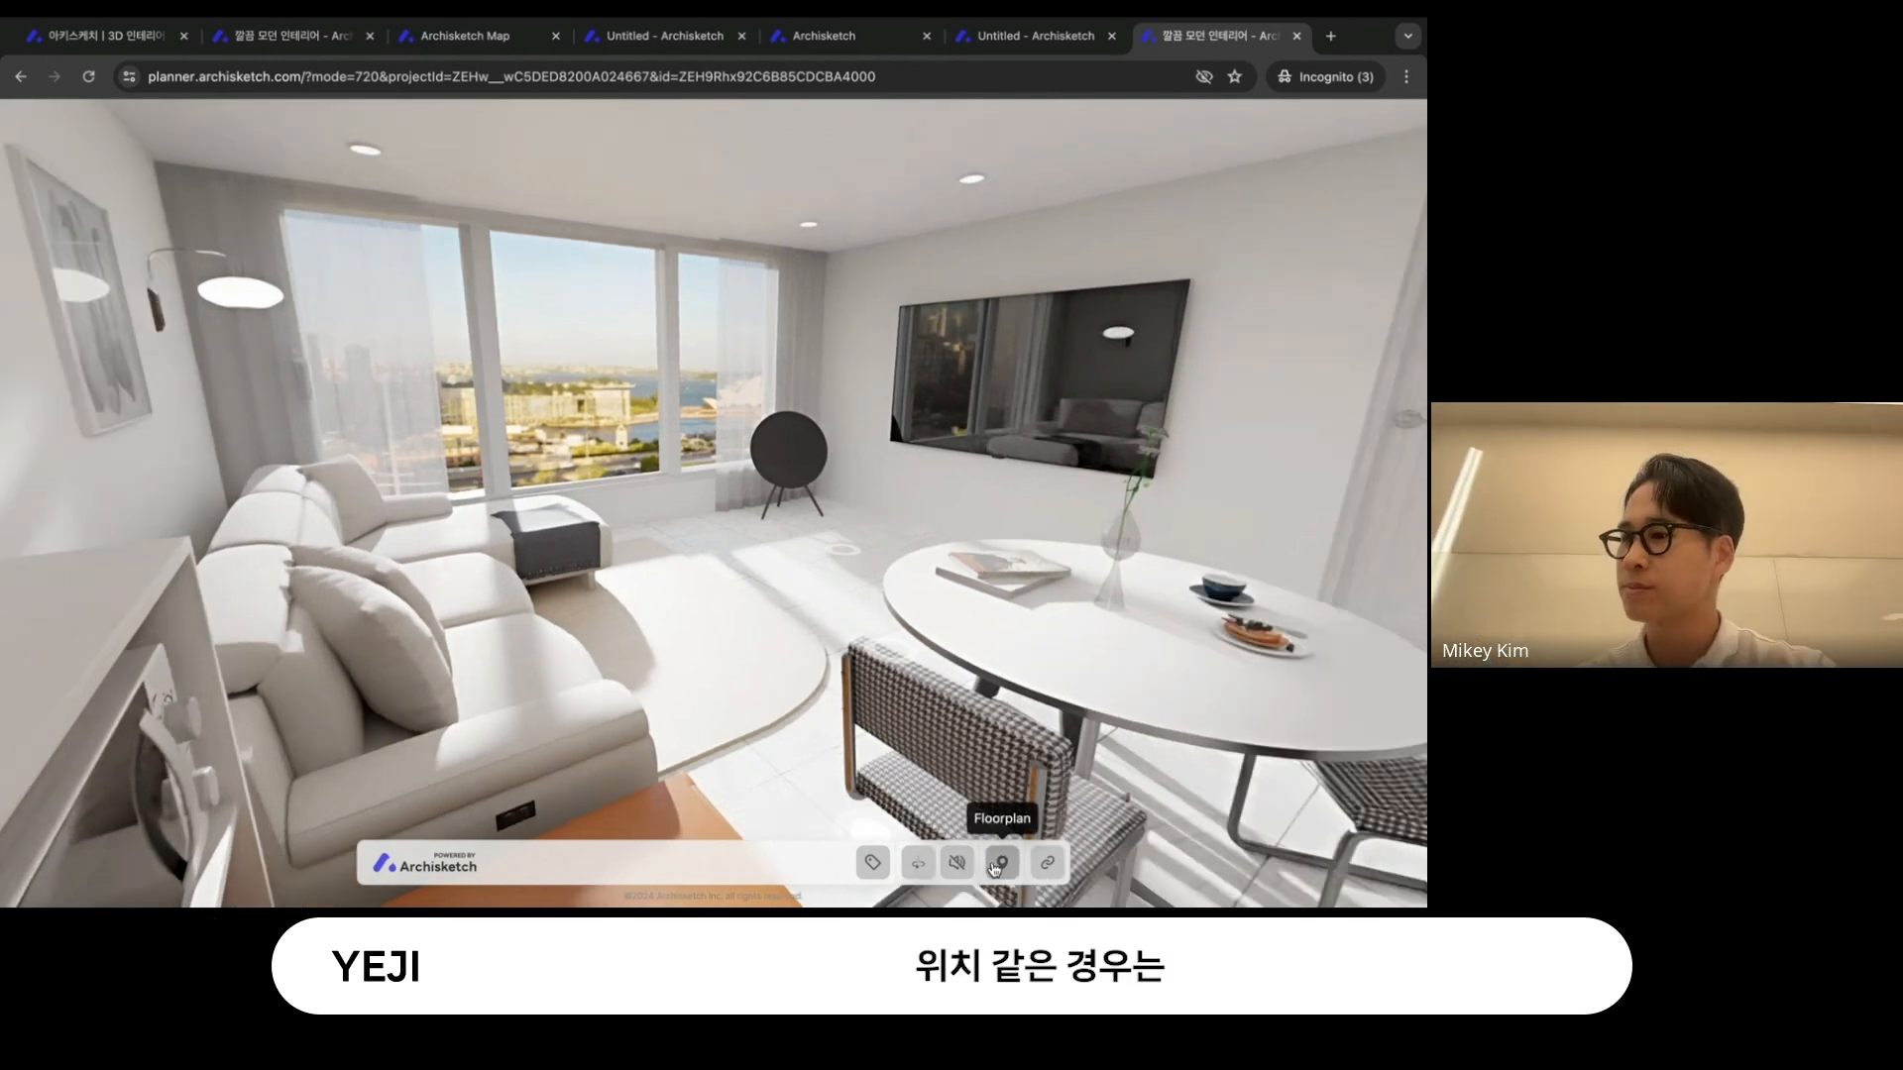
{"action": "left_click", "coordinate": [1002, 862]}
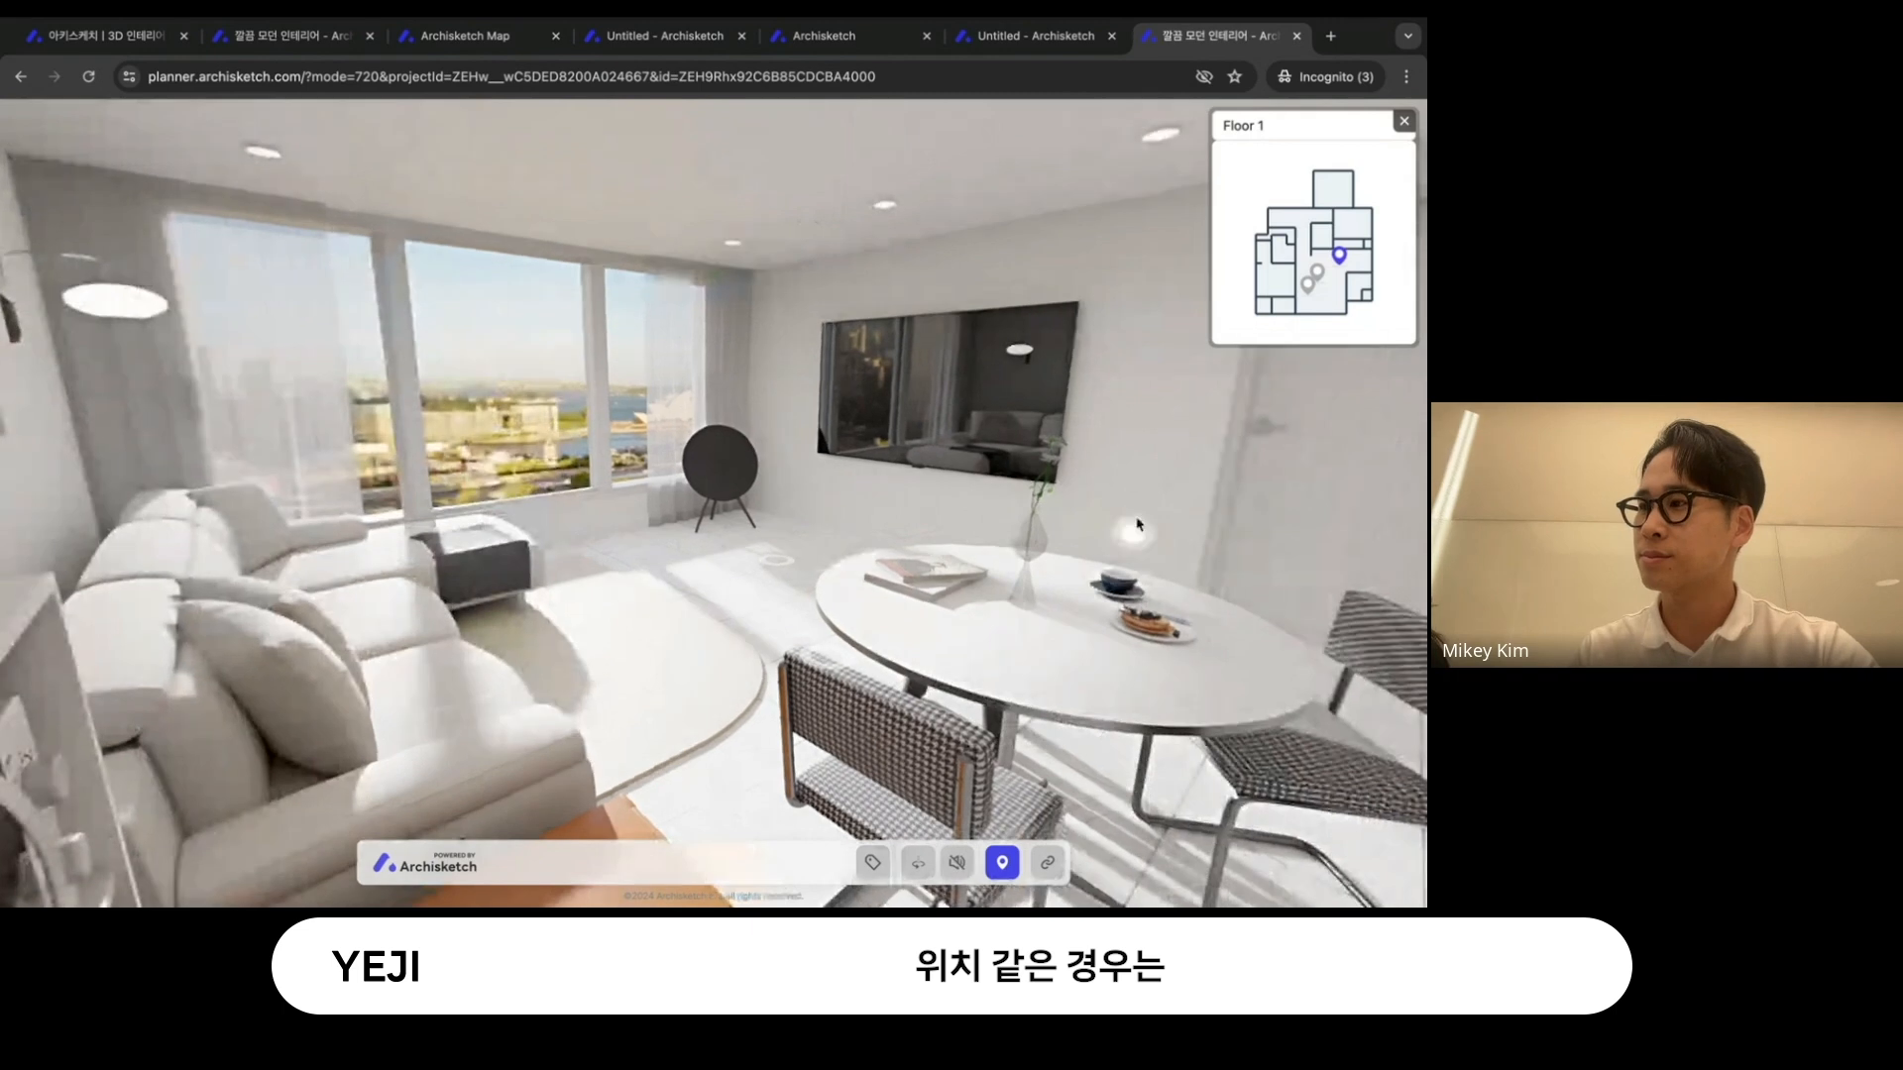
{"action": "left_click", "coordinate": [1321, 284]}
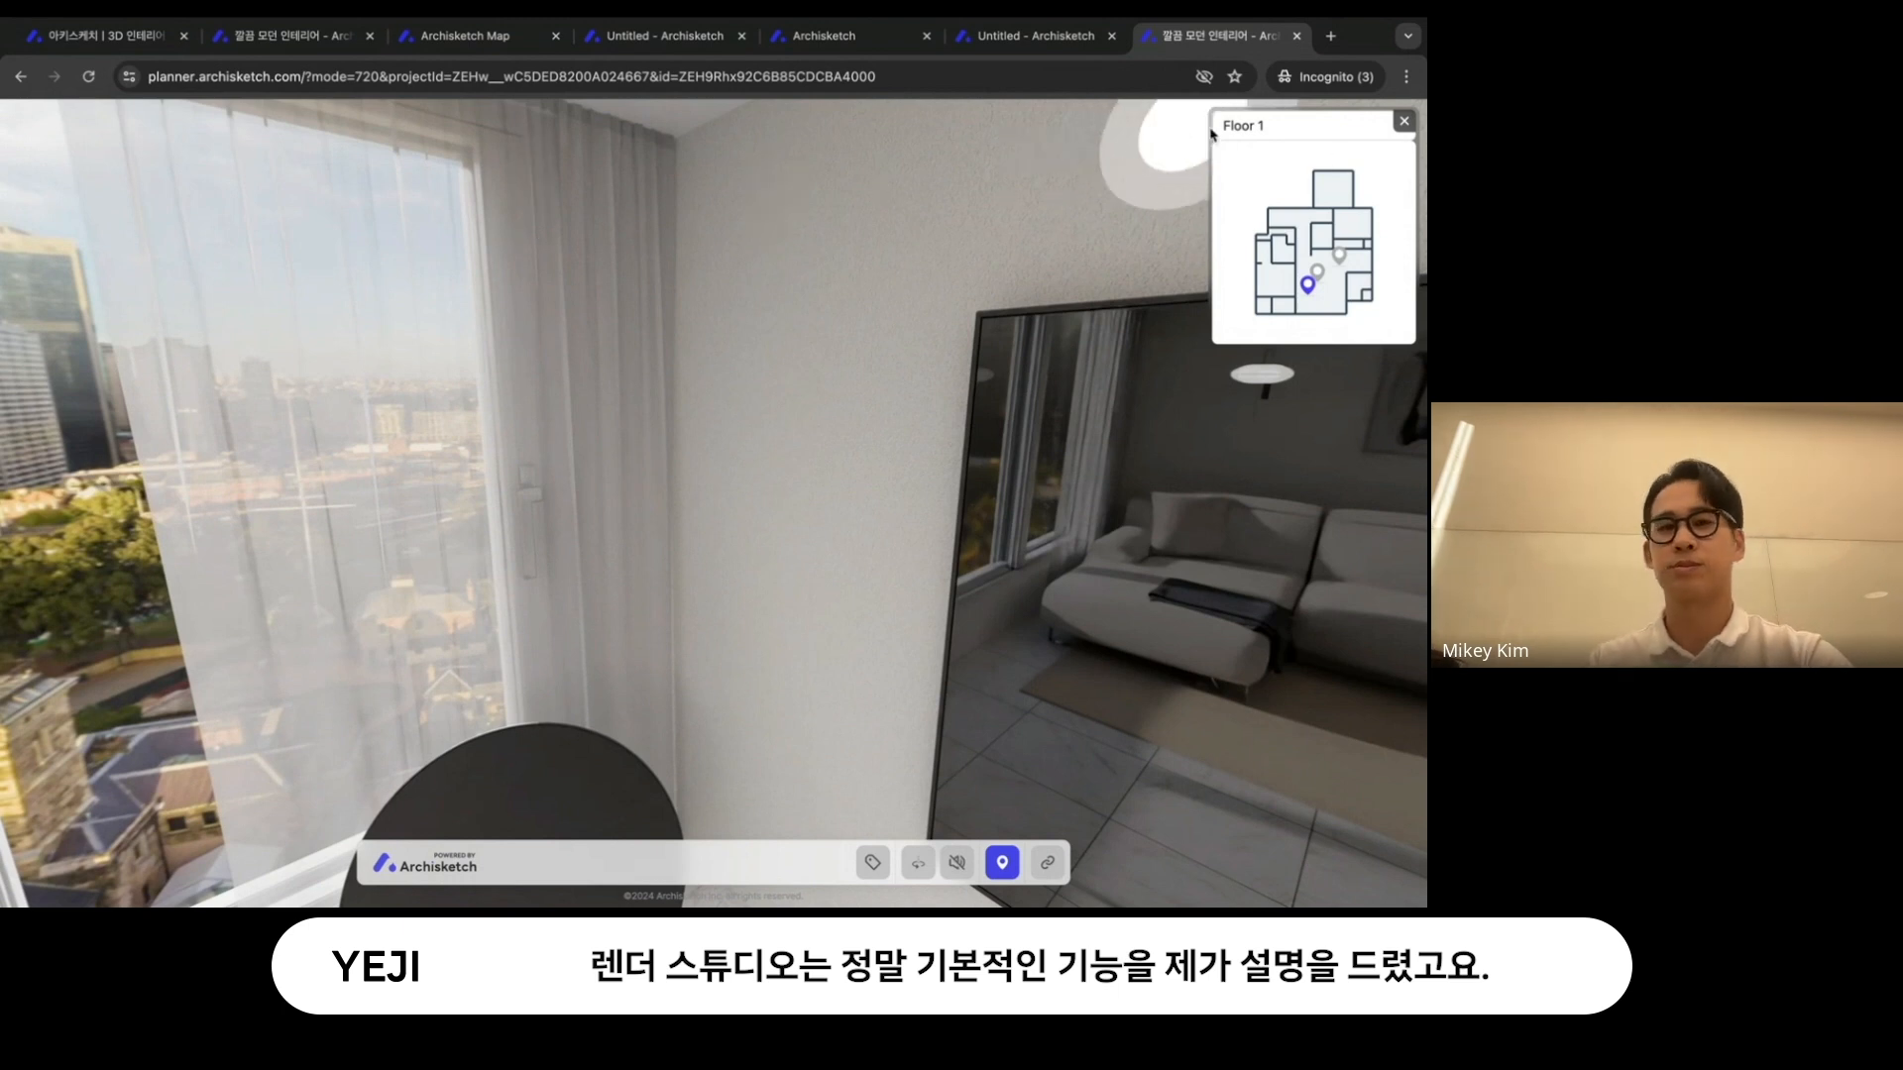
{"action": "left_click", "coordinate": [664, 36]}
{"action": "left_click", "coordinate": [503, 44]}
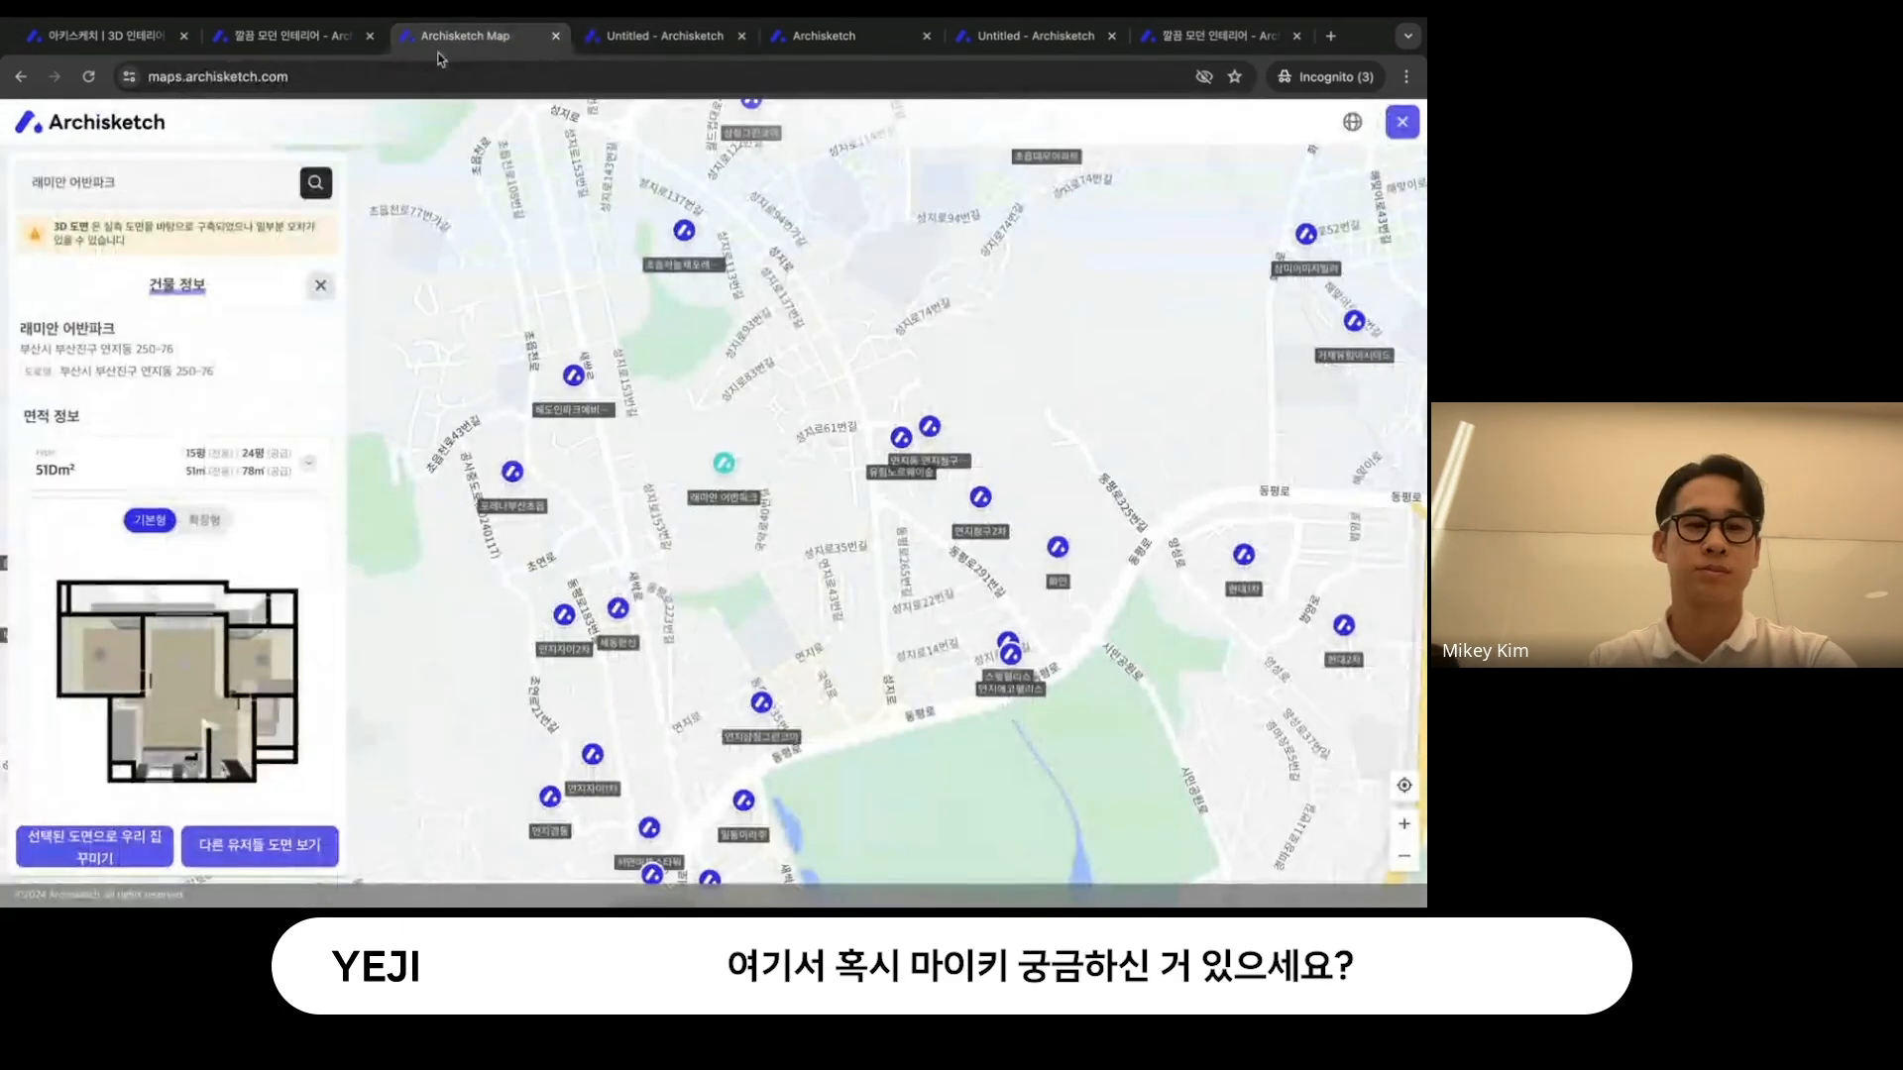
{"action": "left_click", "coordinate": [324, 43]}
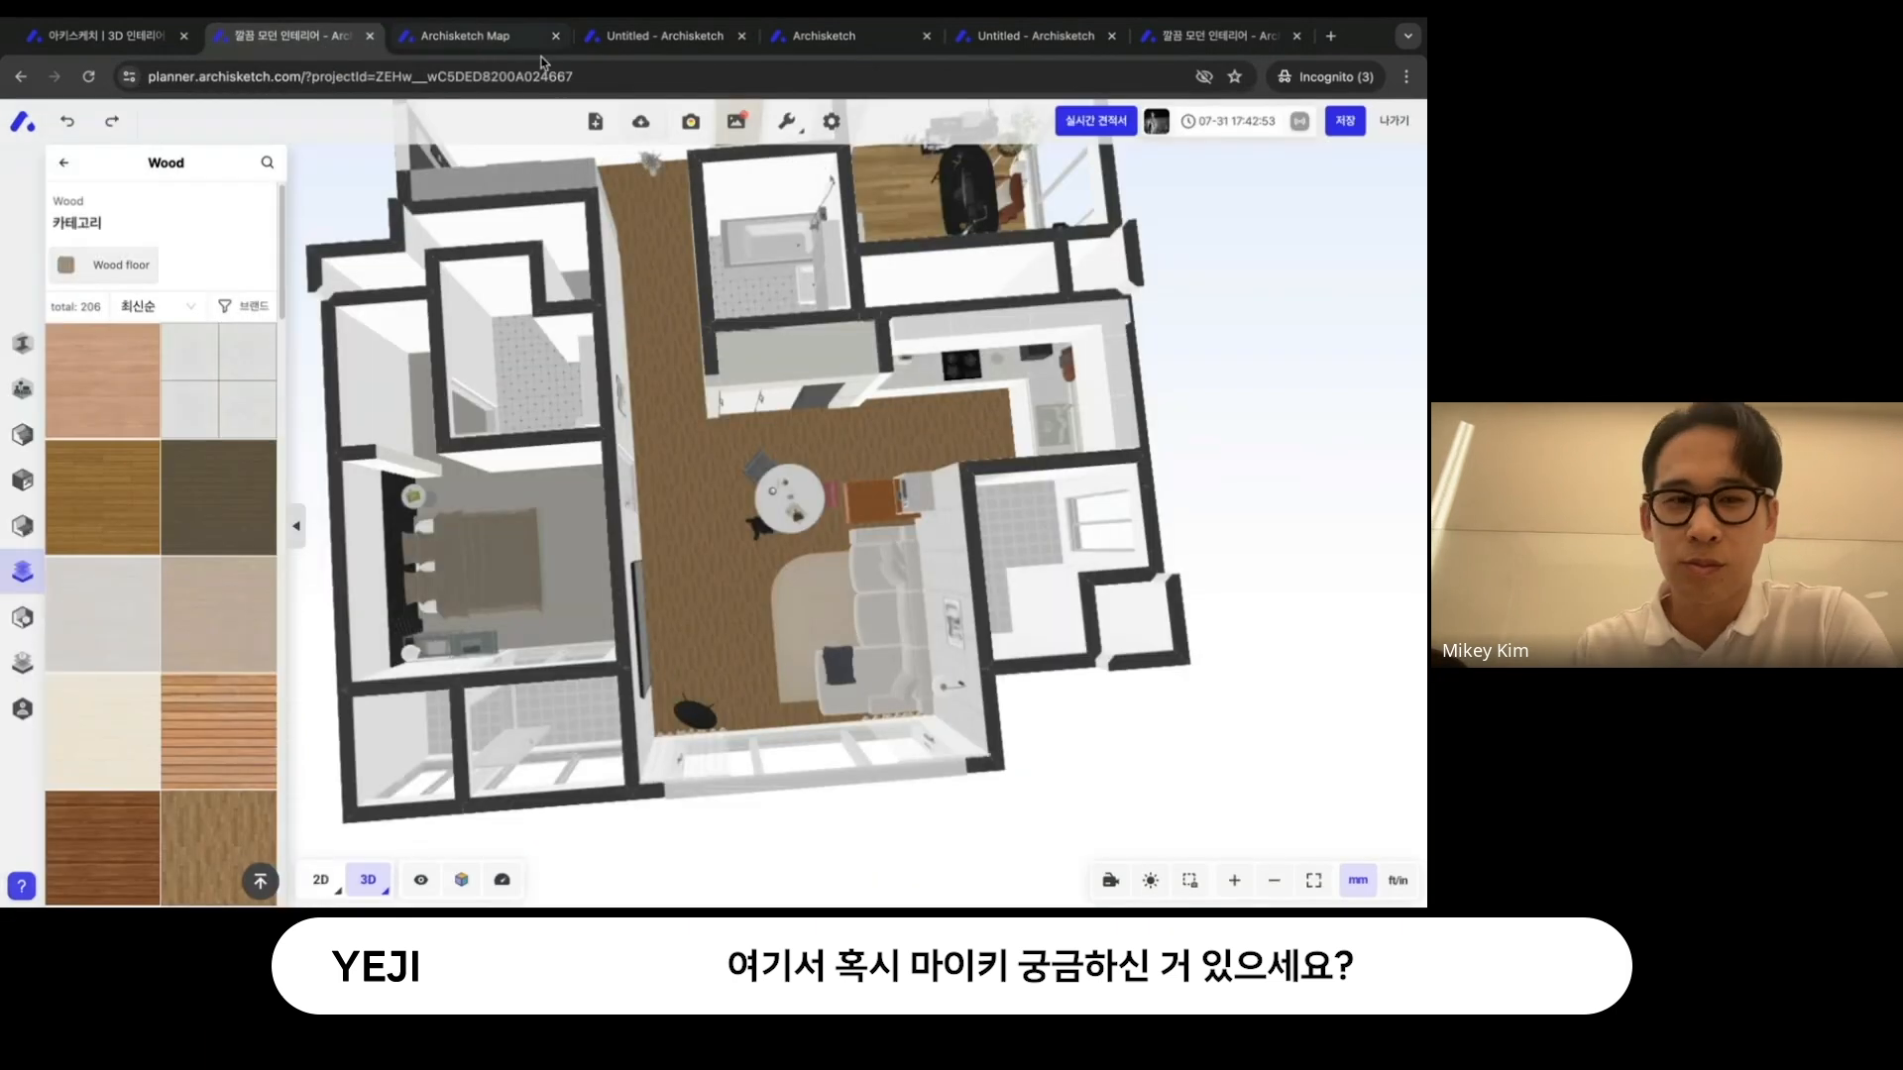
{"action": "left_click", "coordinate": [672, 46]}
- Return to the project dashboard, close the 720 tour viewer, and browse all of the project's render shots
{"action": "left_click", "coordinate": [838, 46]}
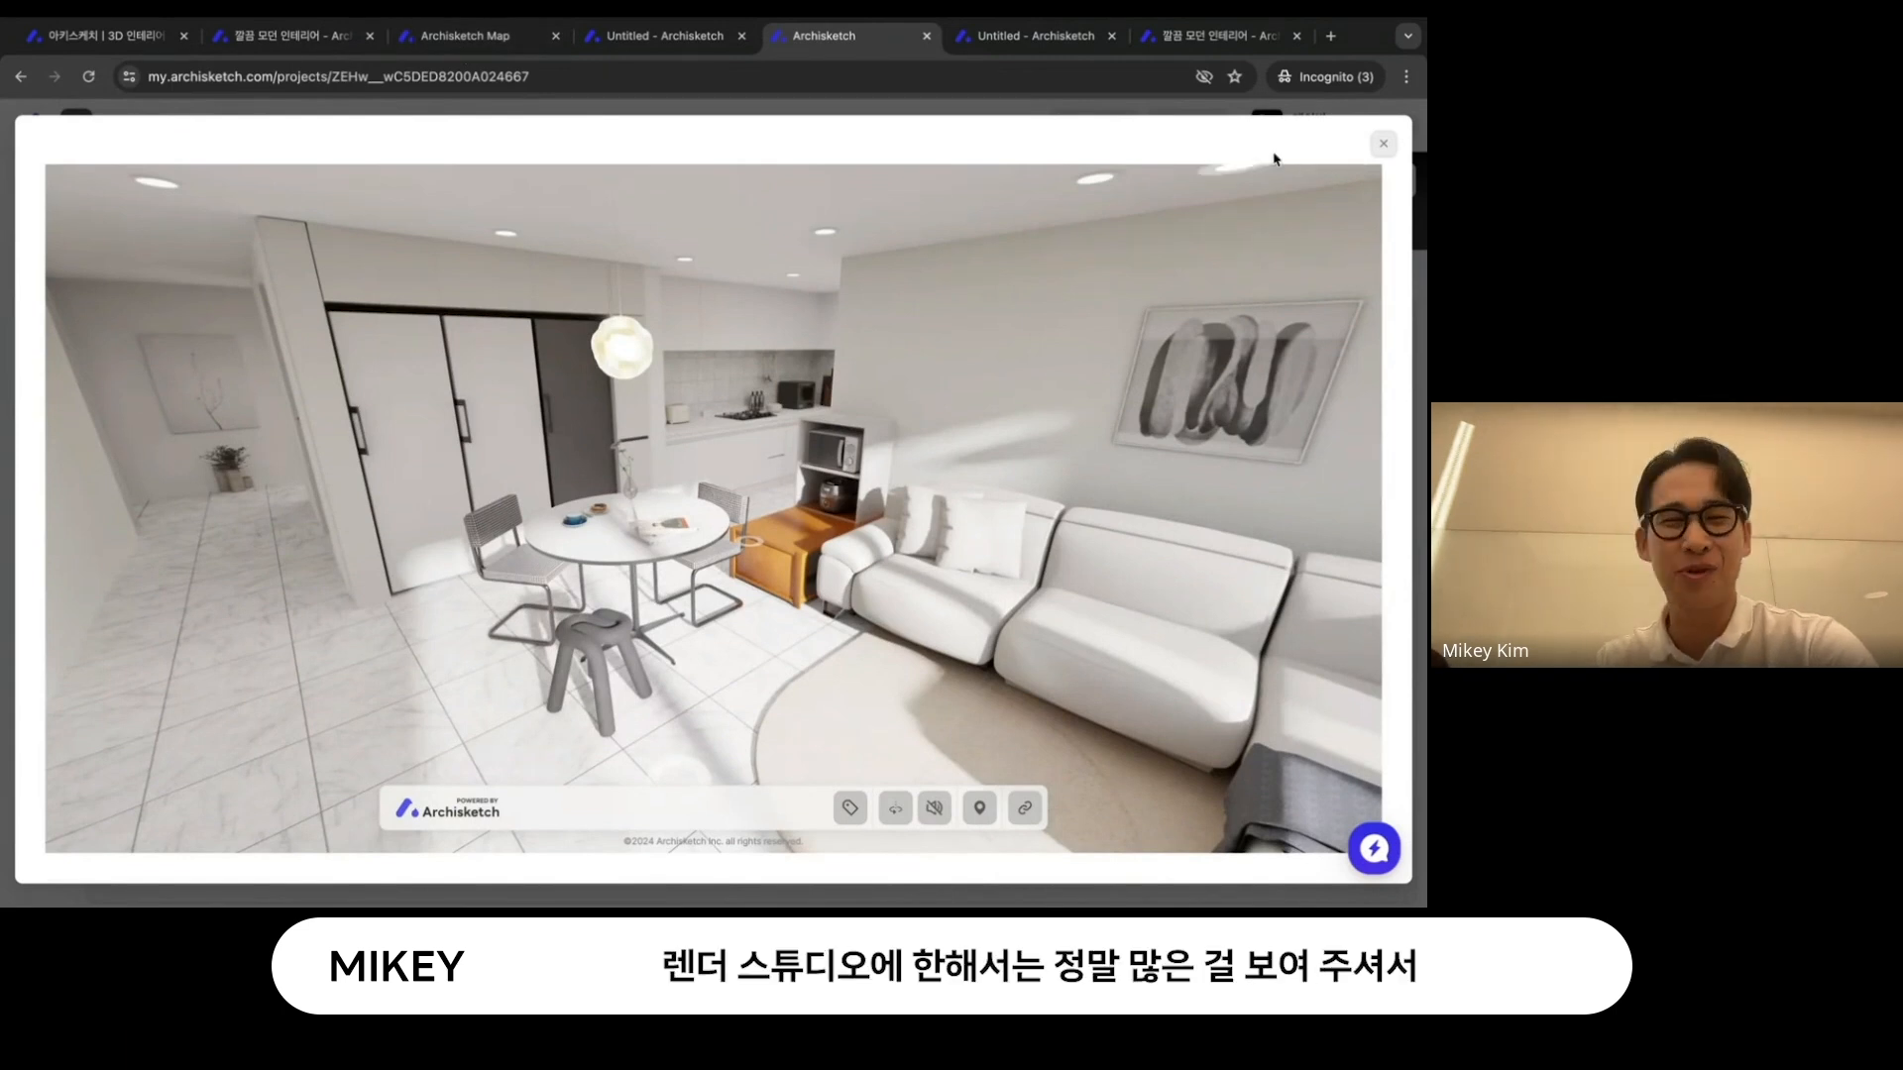
{"action": "left_click", "coordinate": [1379, 144]}
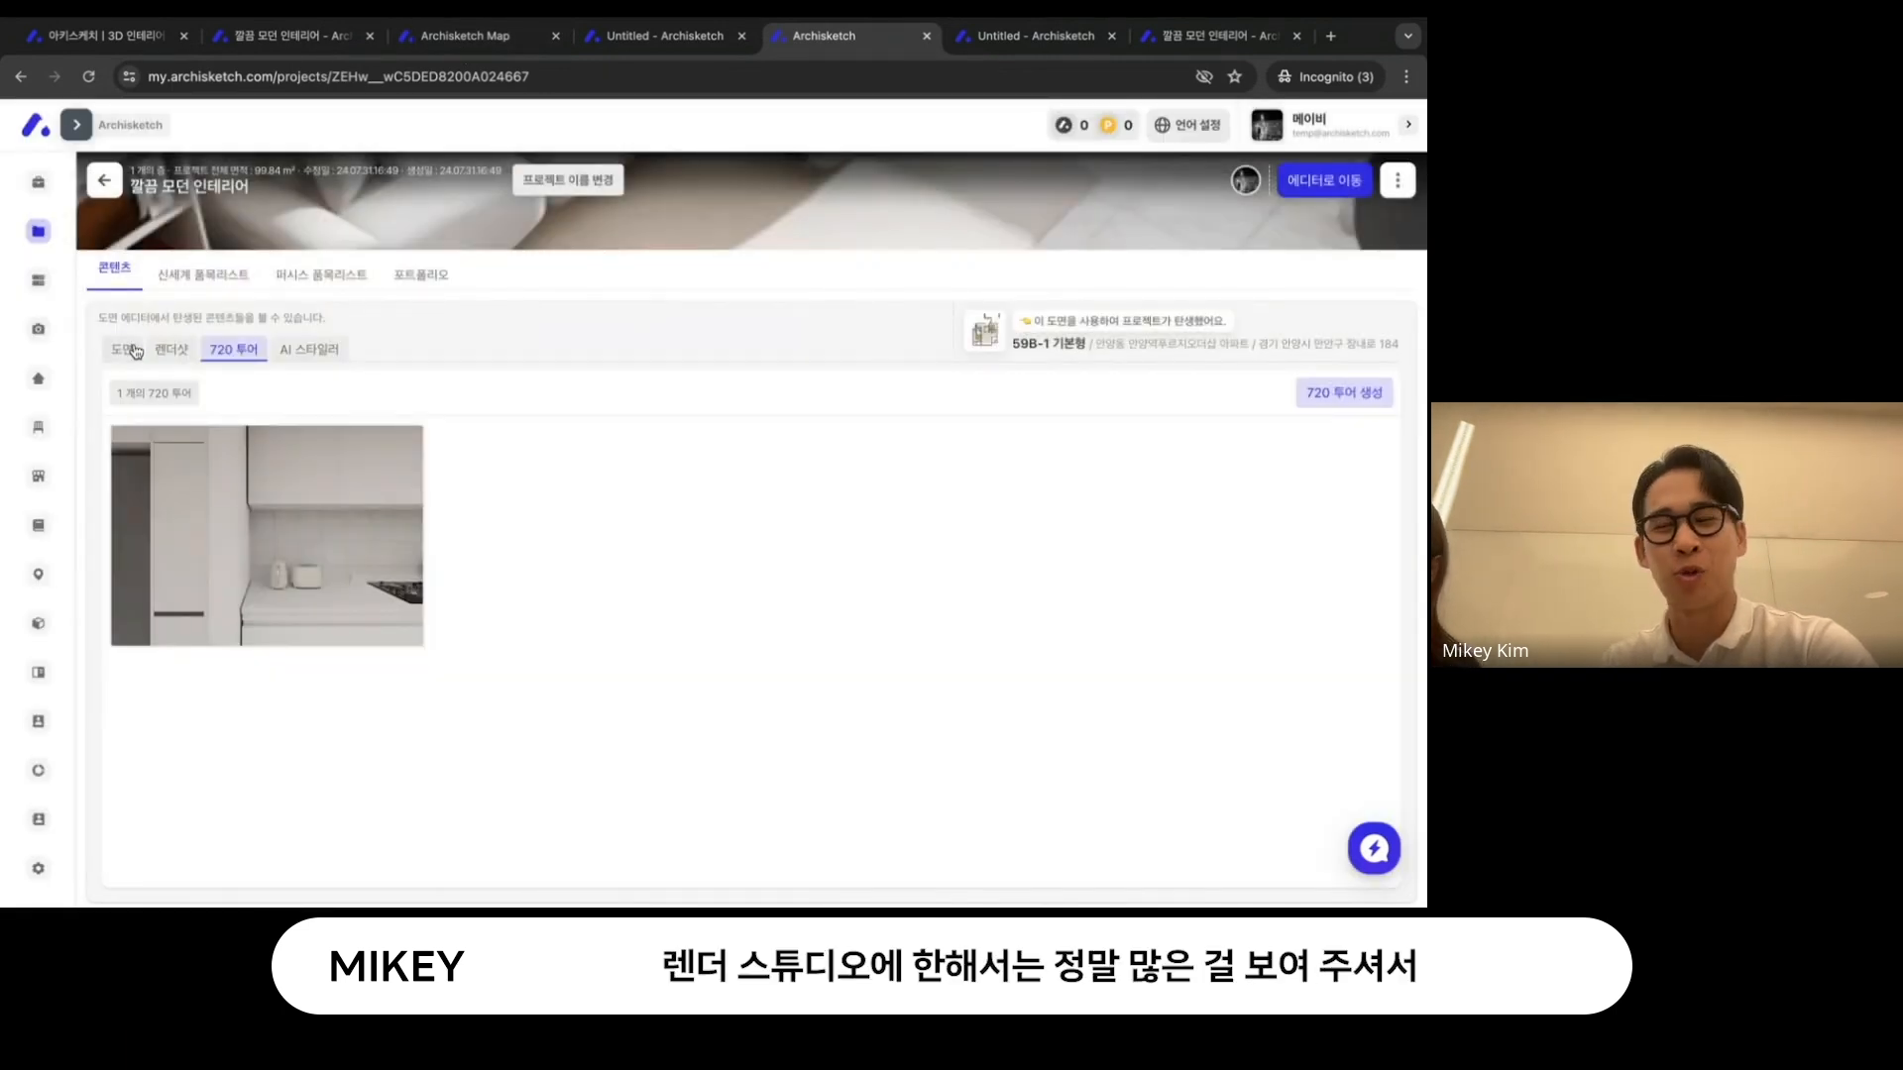
{"action": "left_click", "coordinate": [133, 350]}
{"action": "left_click", "coordinate": [172, 349]}
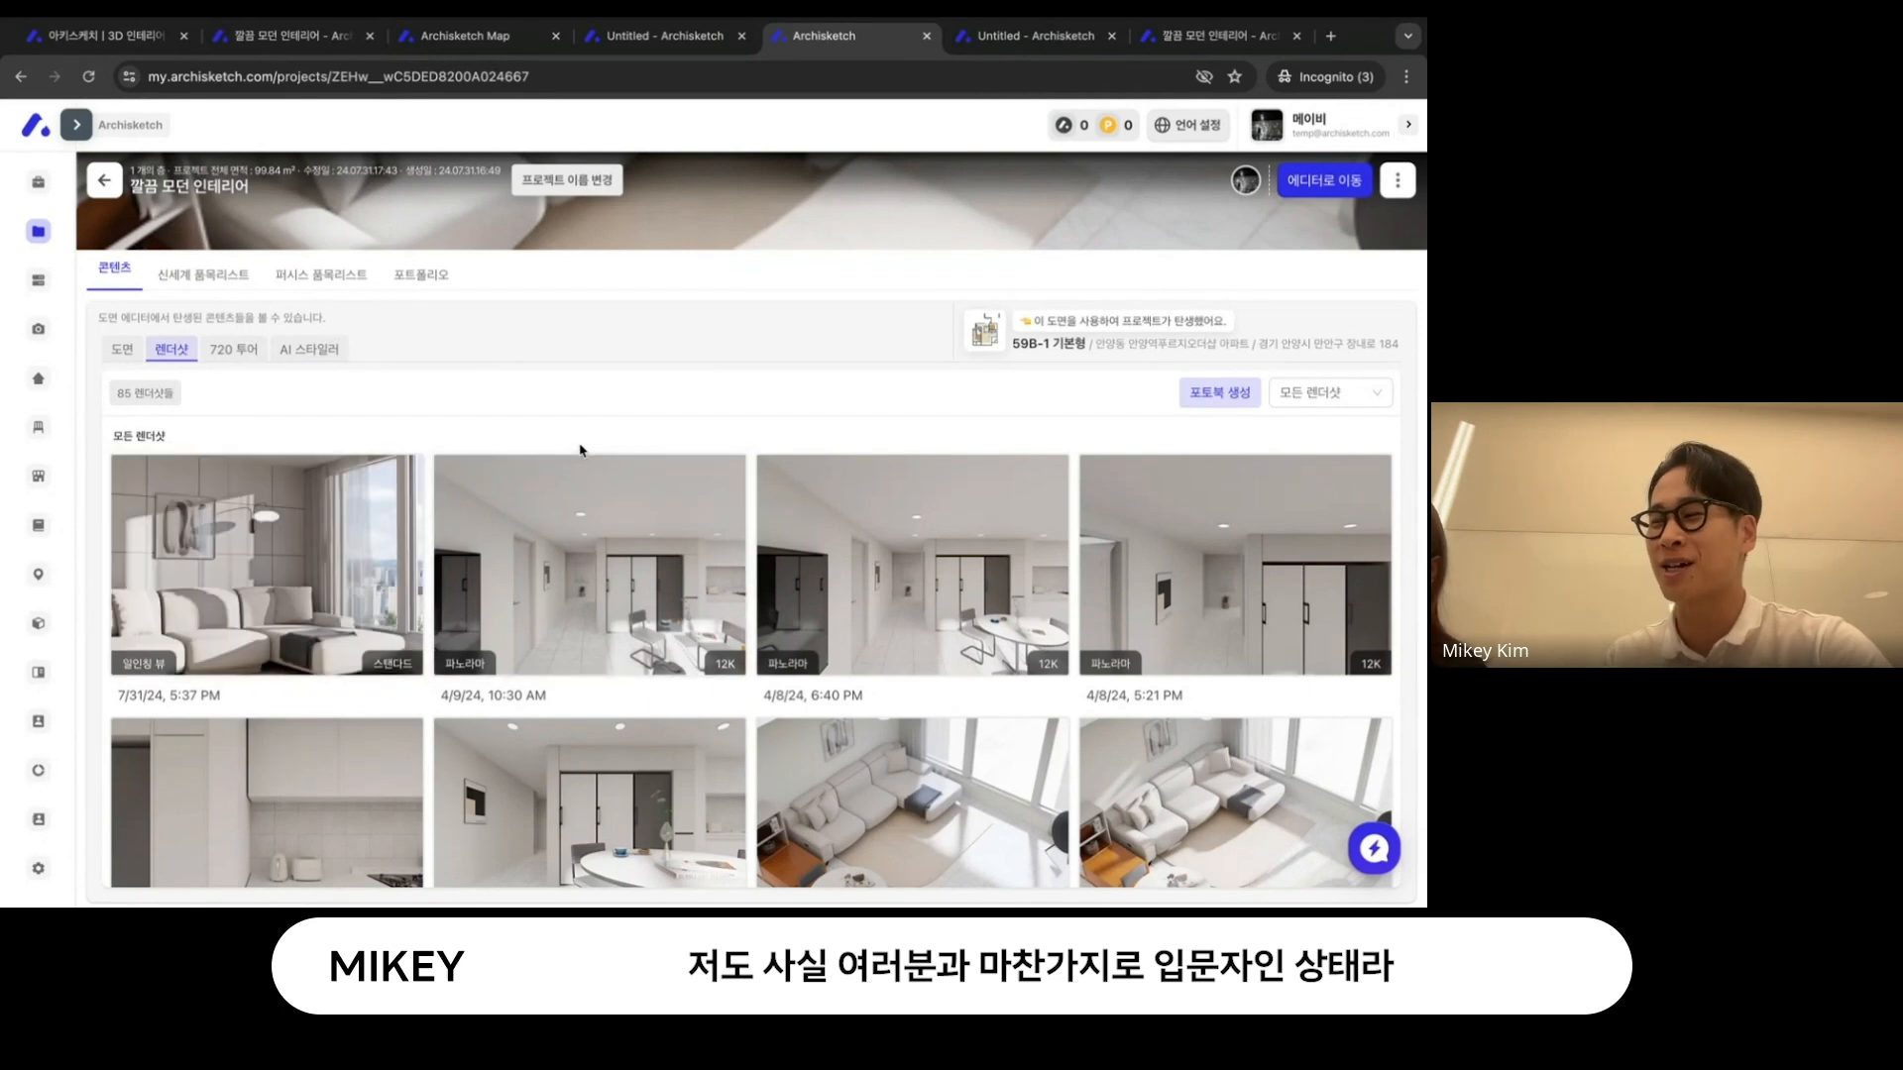
{"action": "scroll", "coordinate": [583, 450], "scroll_direction": "down", "scroll_amount": 1}
{"action": "scroll", "coordinate": [583, 450], "scroll_direction": "down", "scroll_amount": 2}
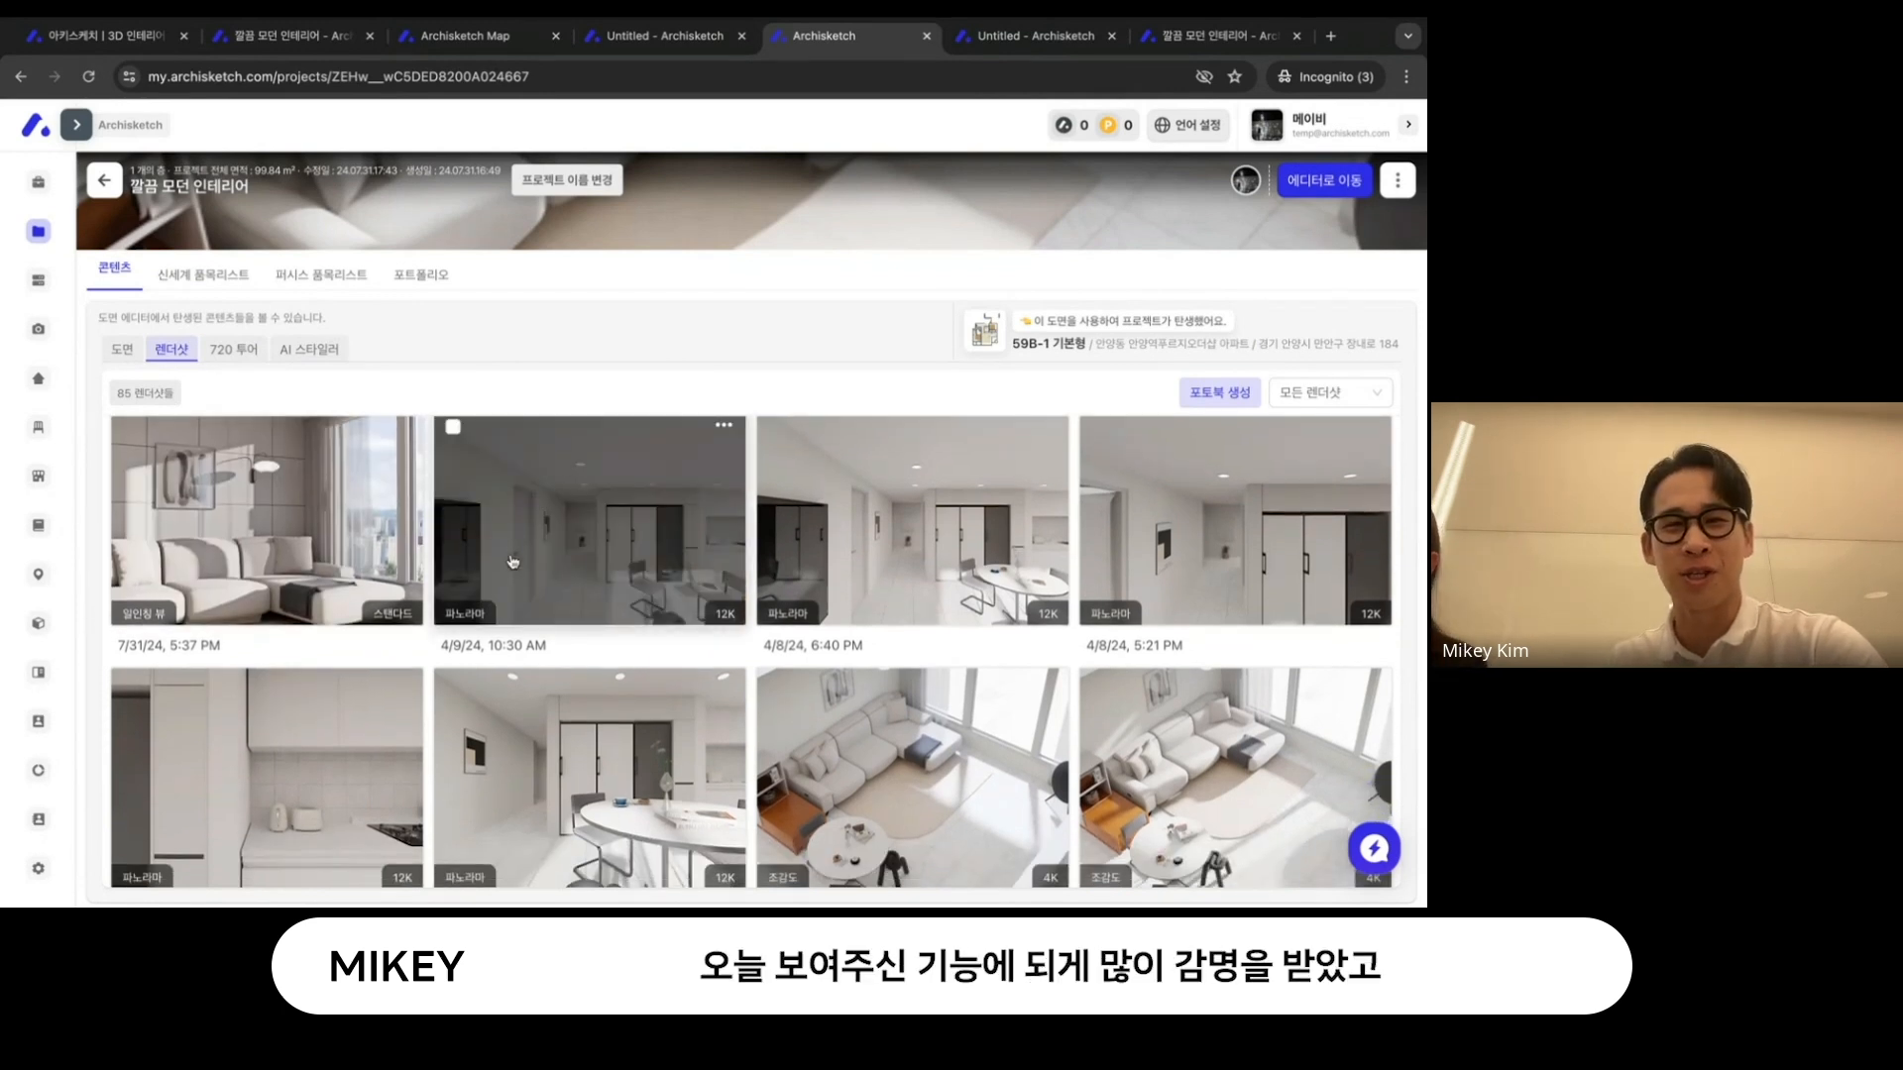
- Open the 7/31/24, 5:37 PM living room render, examine the image and its options, and close it
{"action": "left_click", "coordinate": [297, 526]}
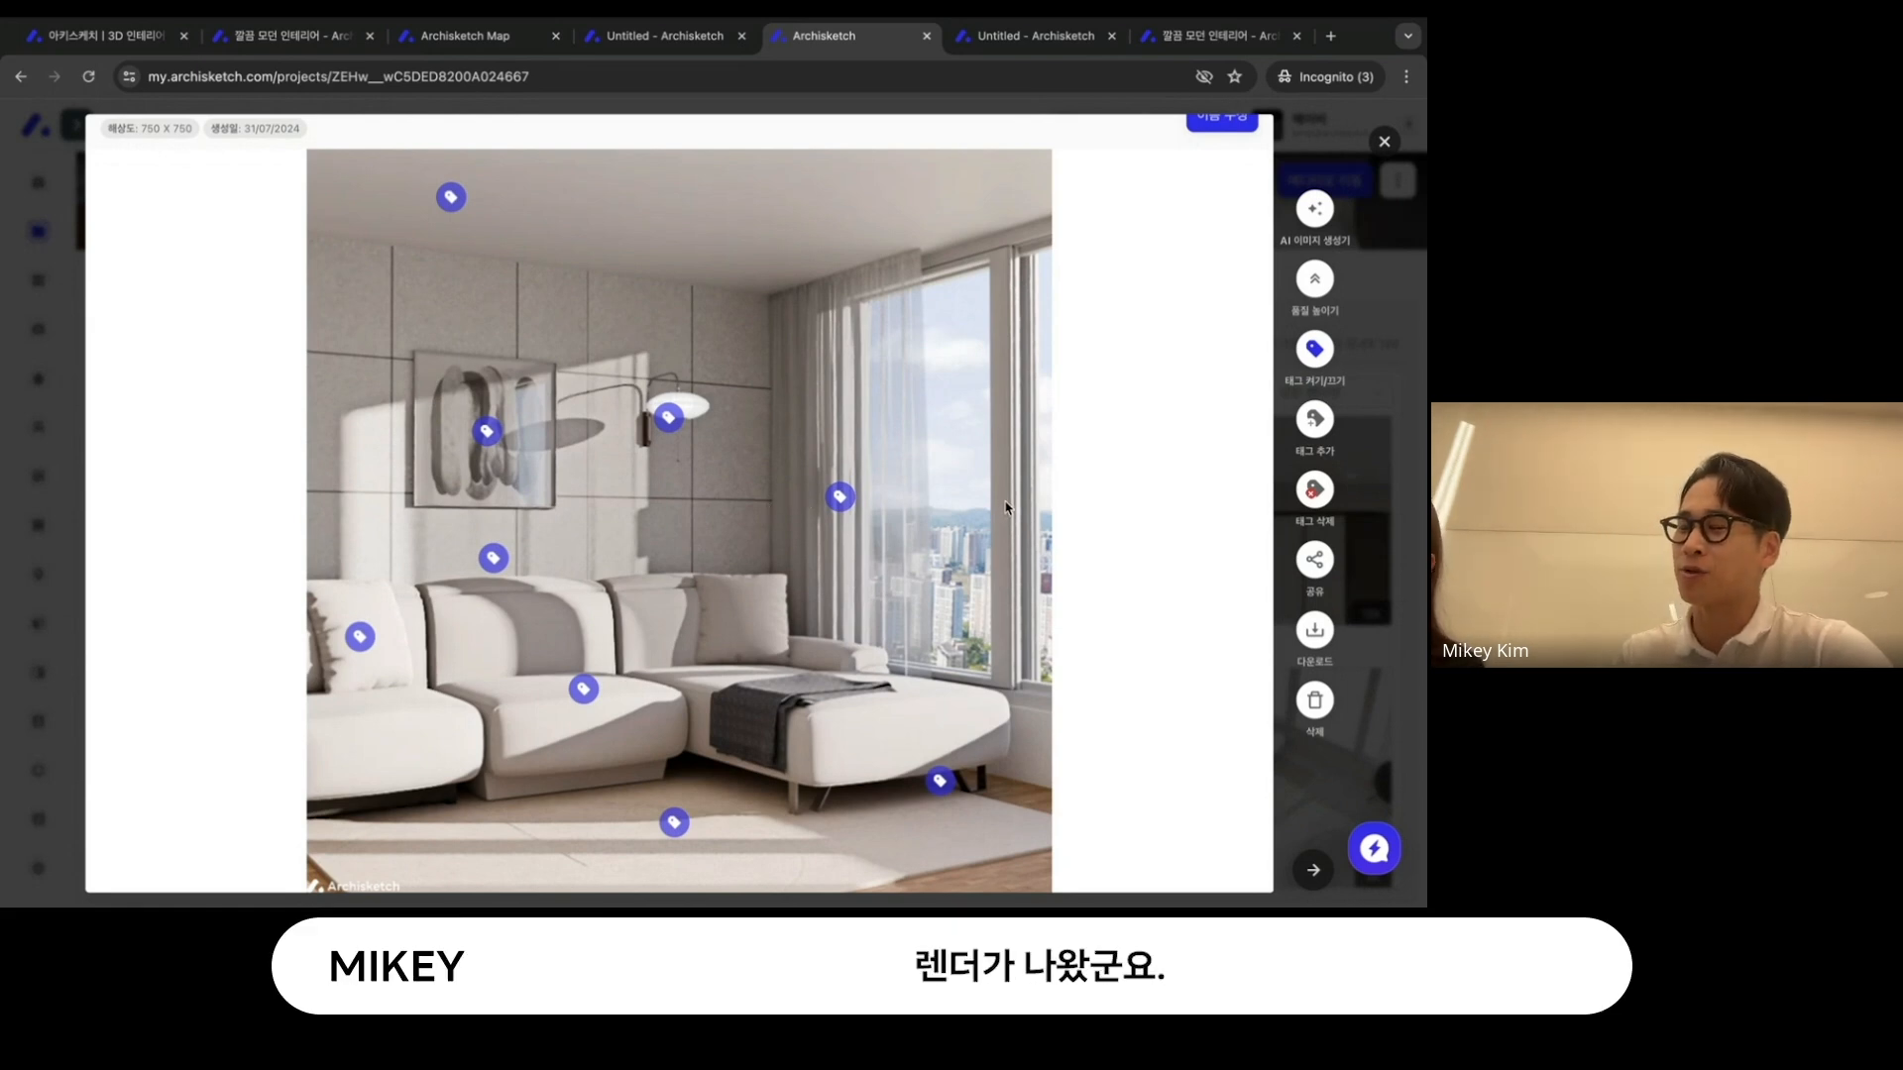
{"action": "scroll", "coordinate": [1001, 509], "scroll_direction": "down", "scroll_amount": 3}
{"action": "scroll", "coordinate": [981, 512], "scroll_direction": "up", "scroll_amount": 4}
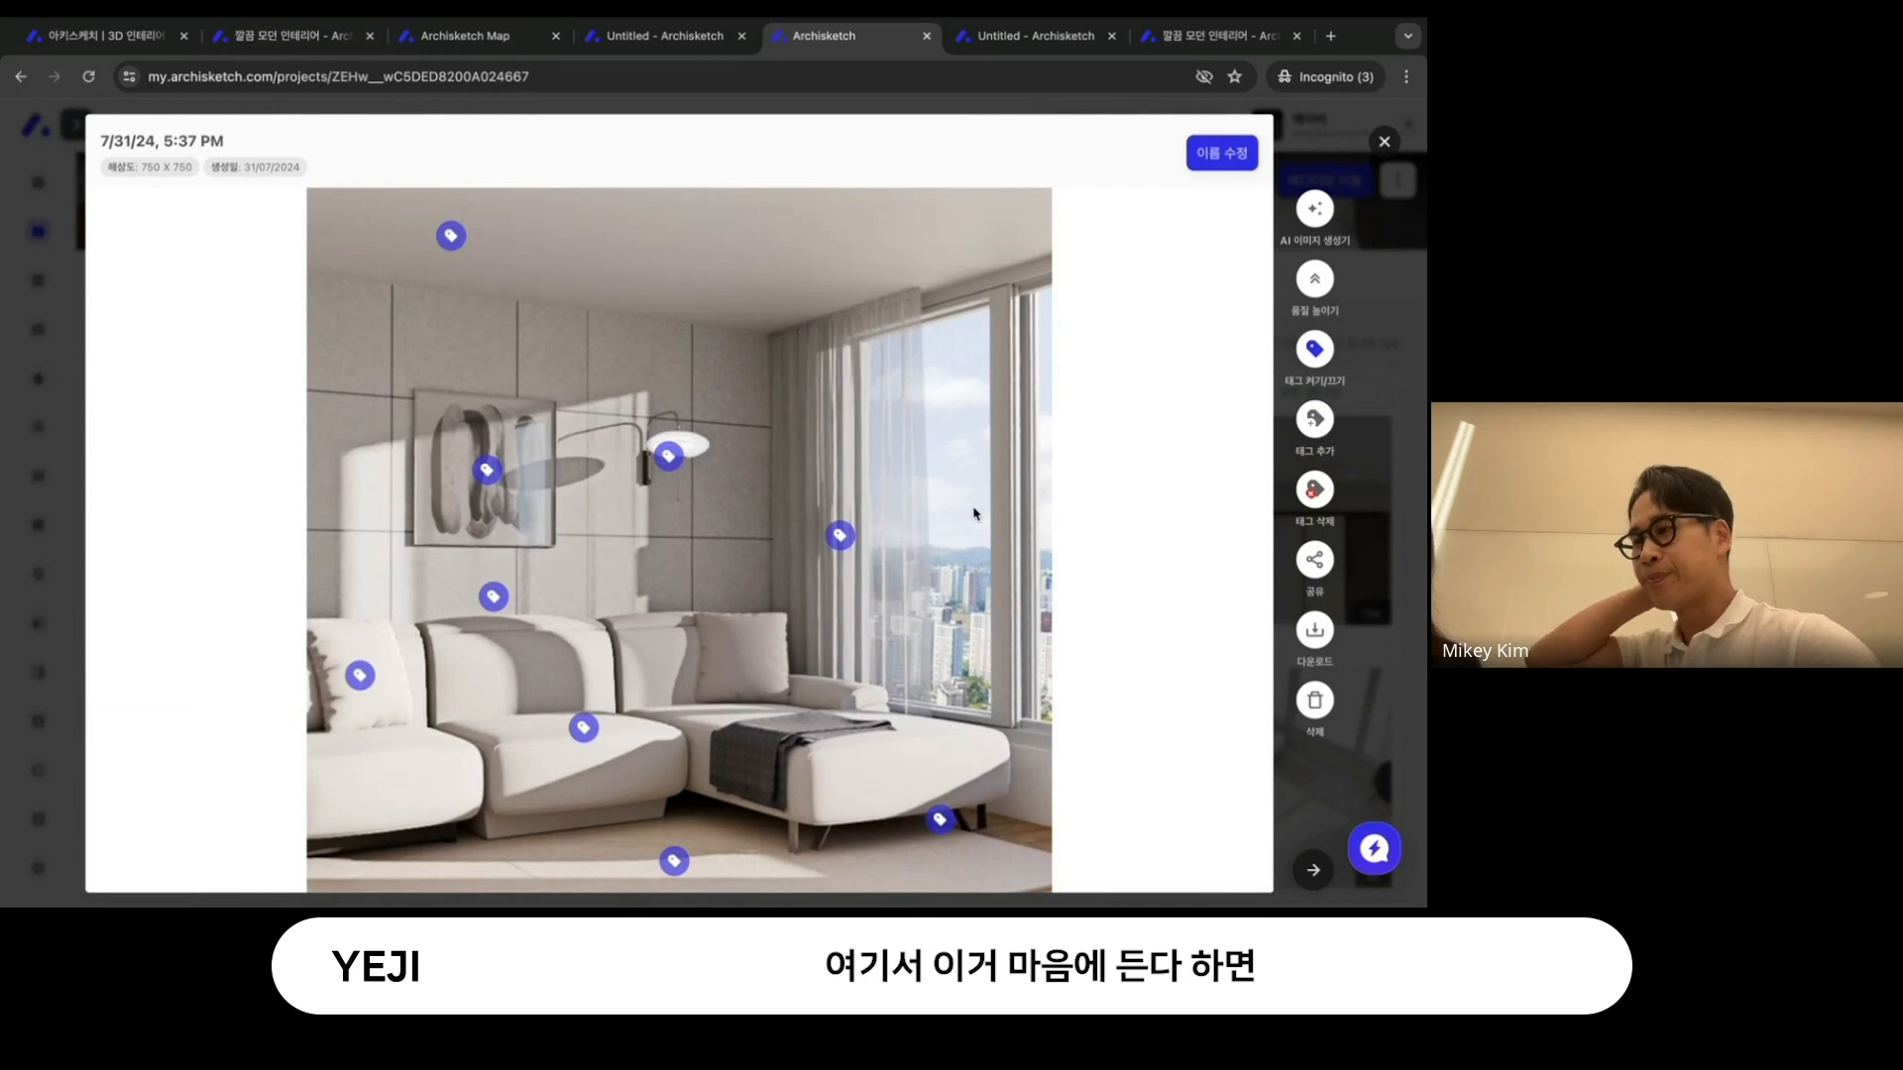
{"action": "scroll", "coordinate": [975, 513], "scroll_direction": "down", "scroll_amount": 1}
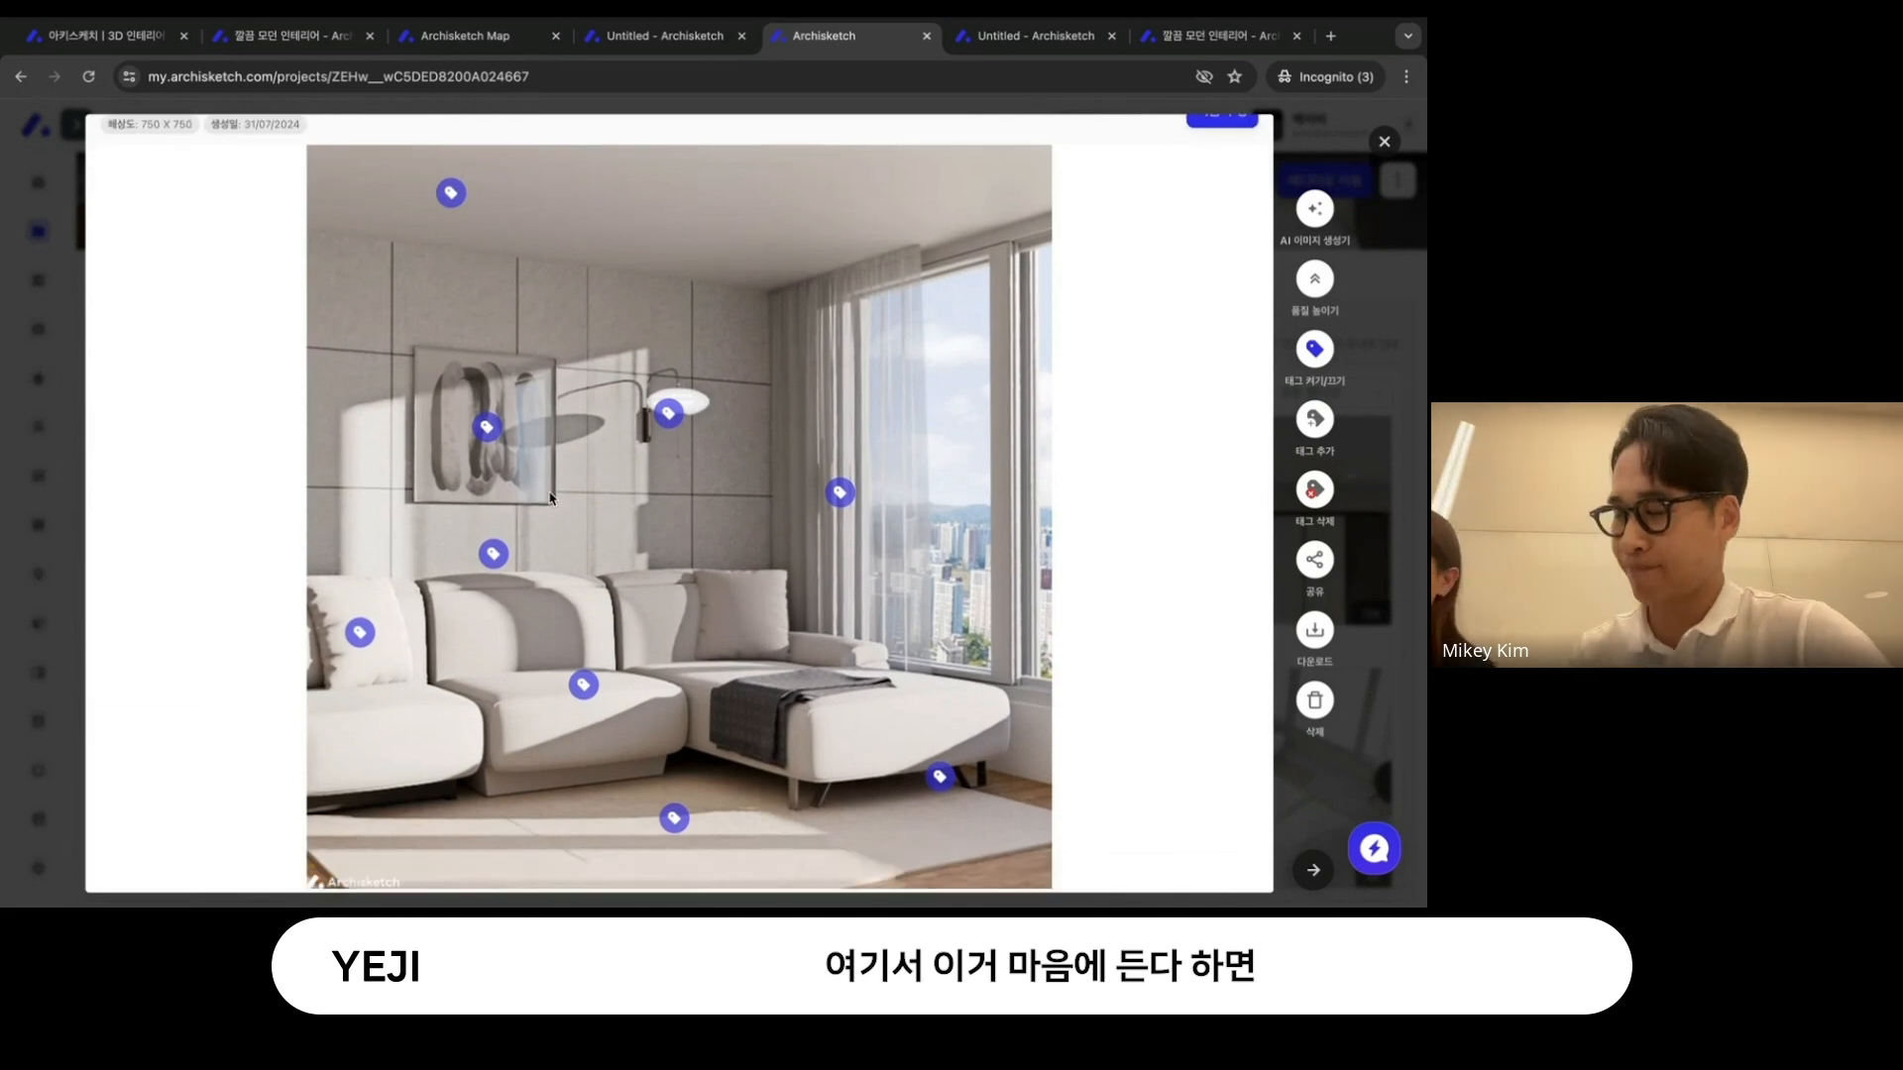
{"action": "left_click", "coordinate": [1385, 141]}
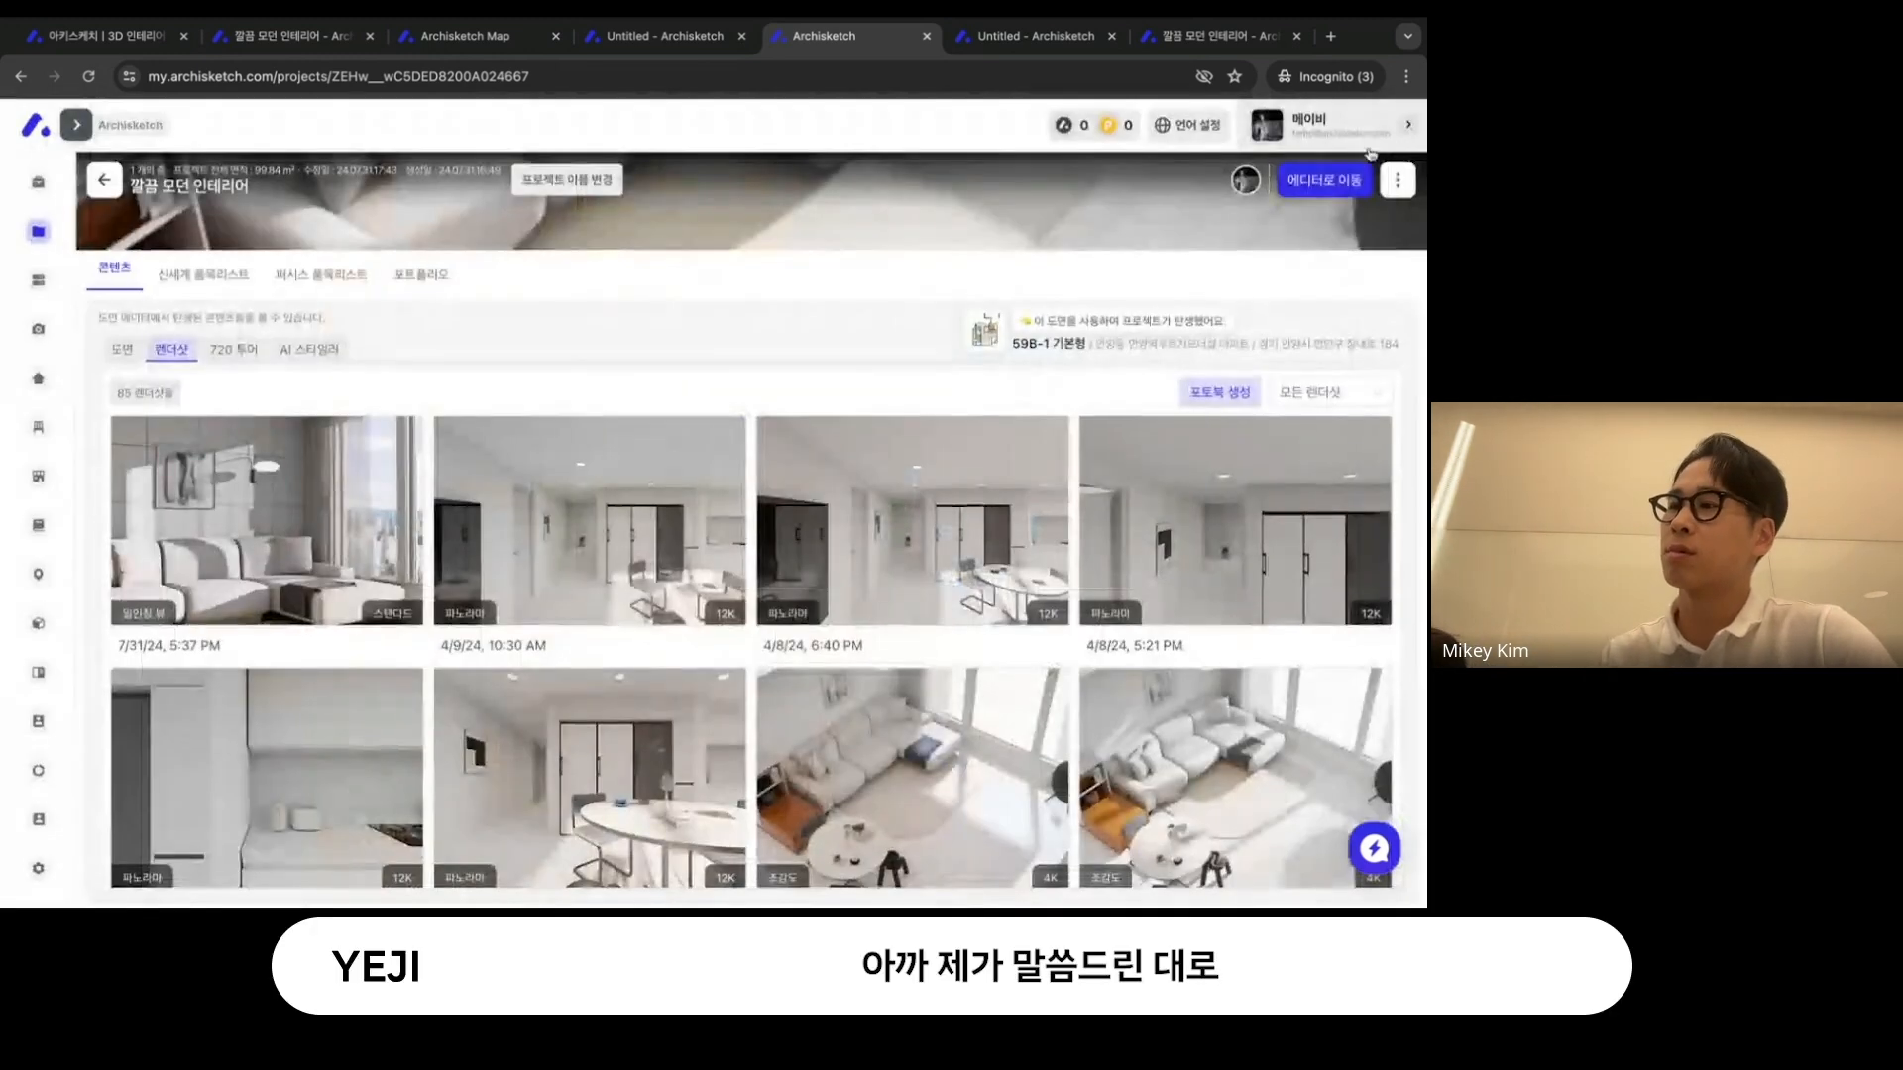
- Reopen the 7/31/24, 5:37 PM render and delete the product tag on the wall picture
{"action": "left_click", "coordinate": [321, 519]}
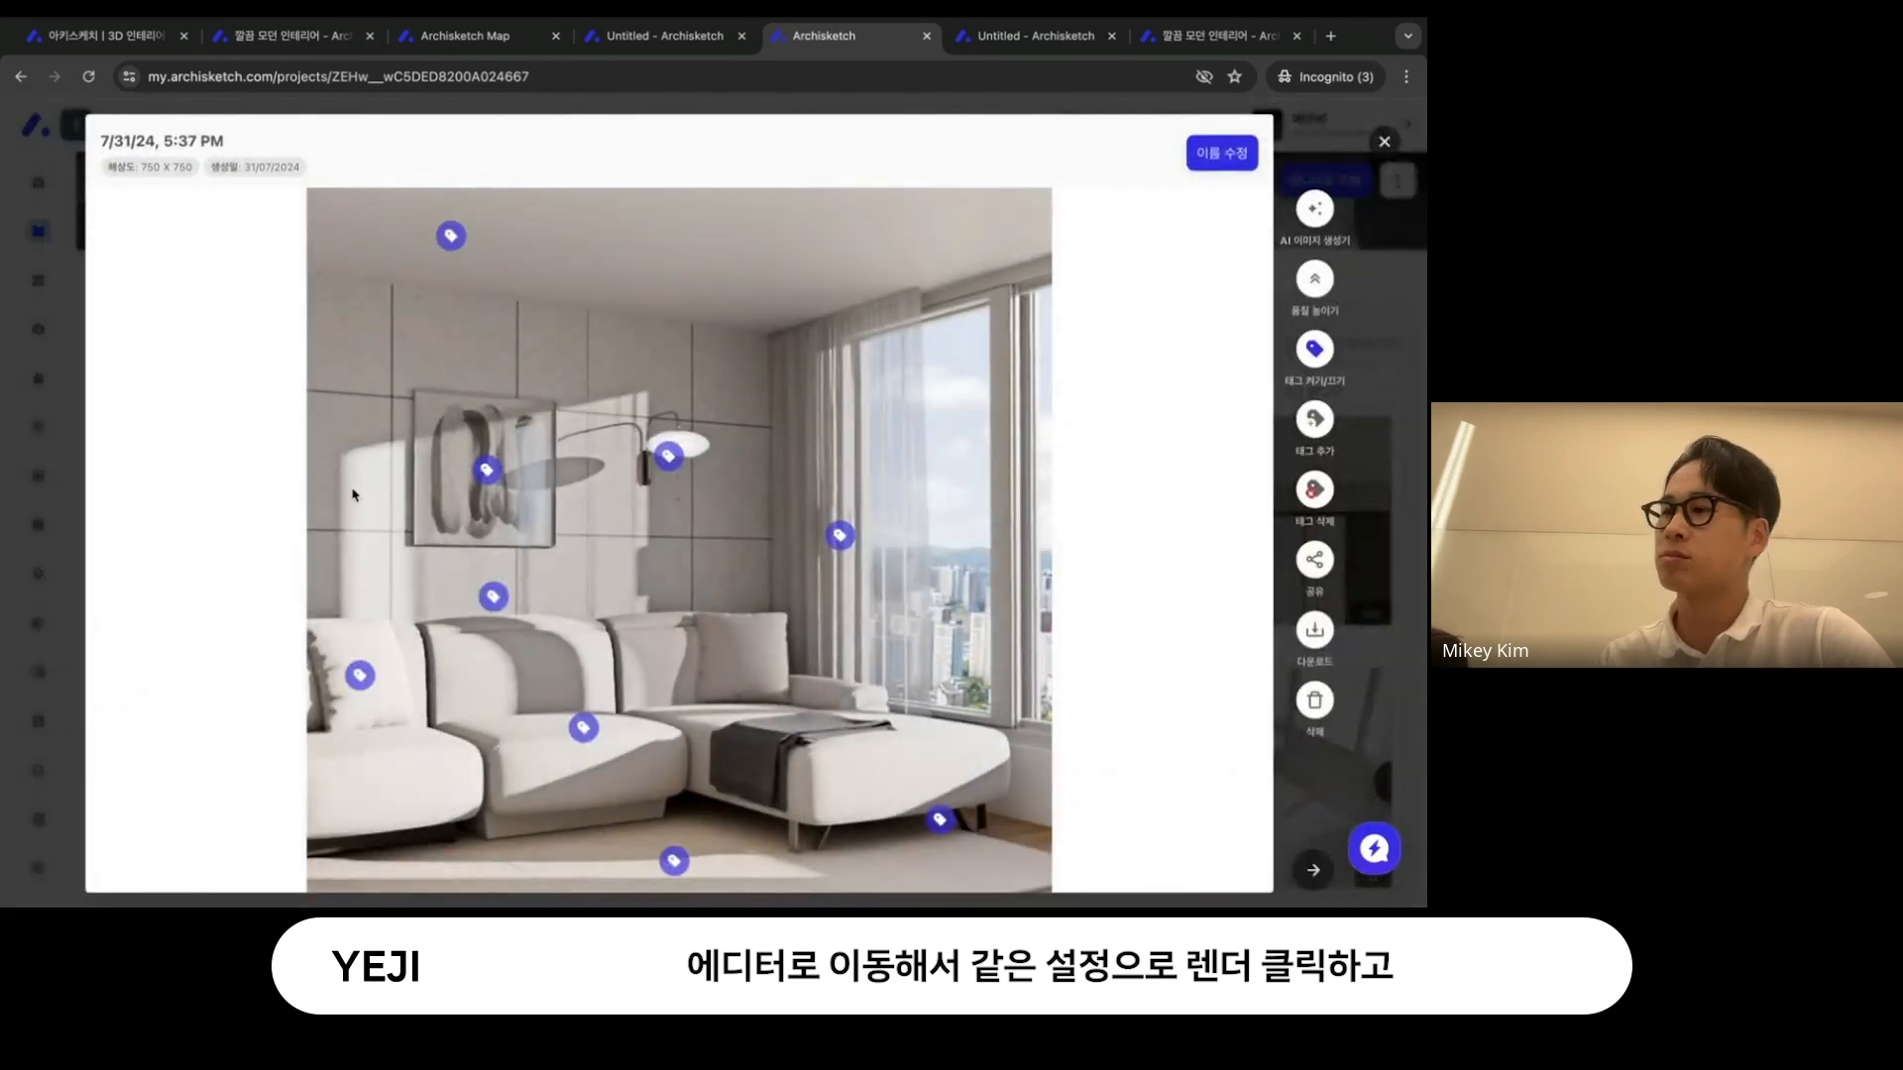
{"action": "scroll", "coordinate": [354, 494], "scroll_direction": "down", "scroll_amount": 1}
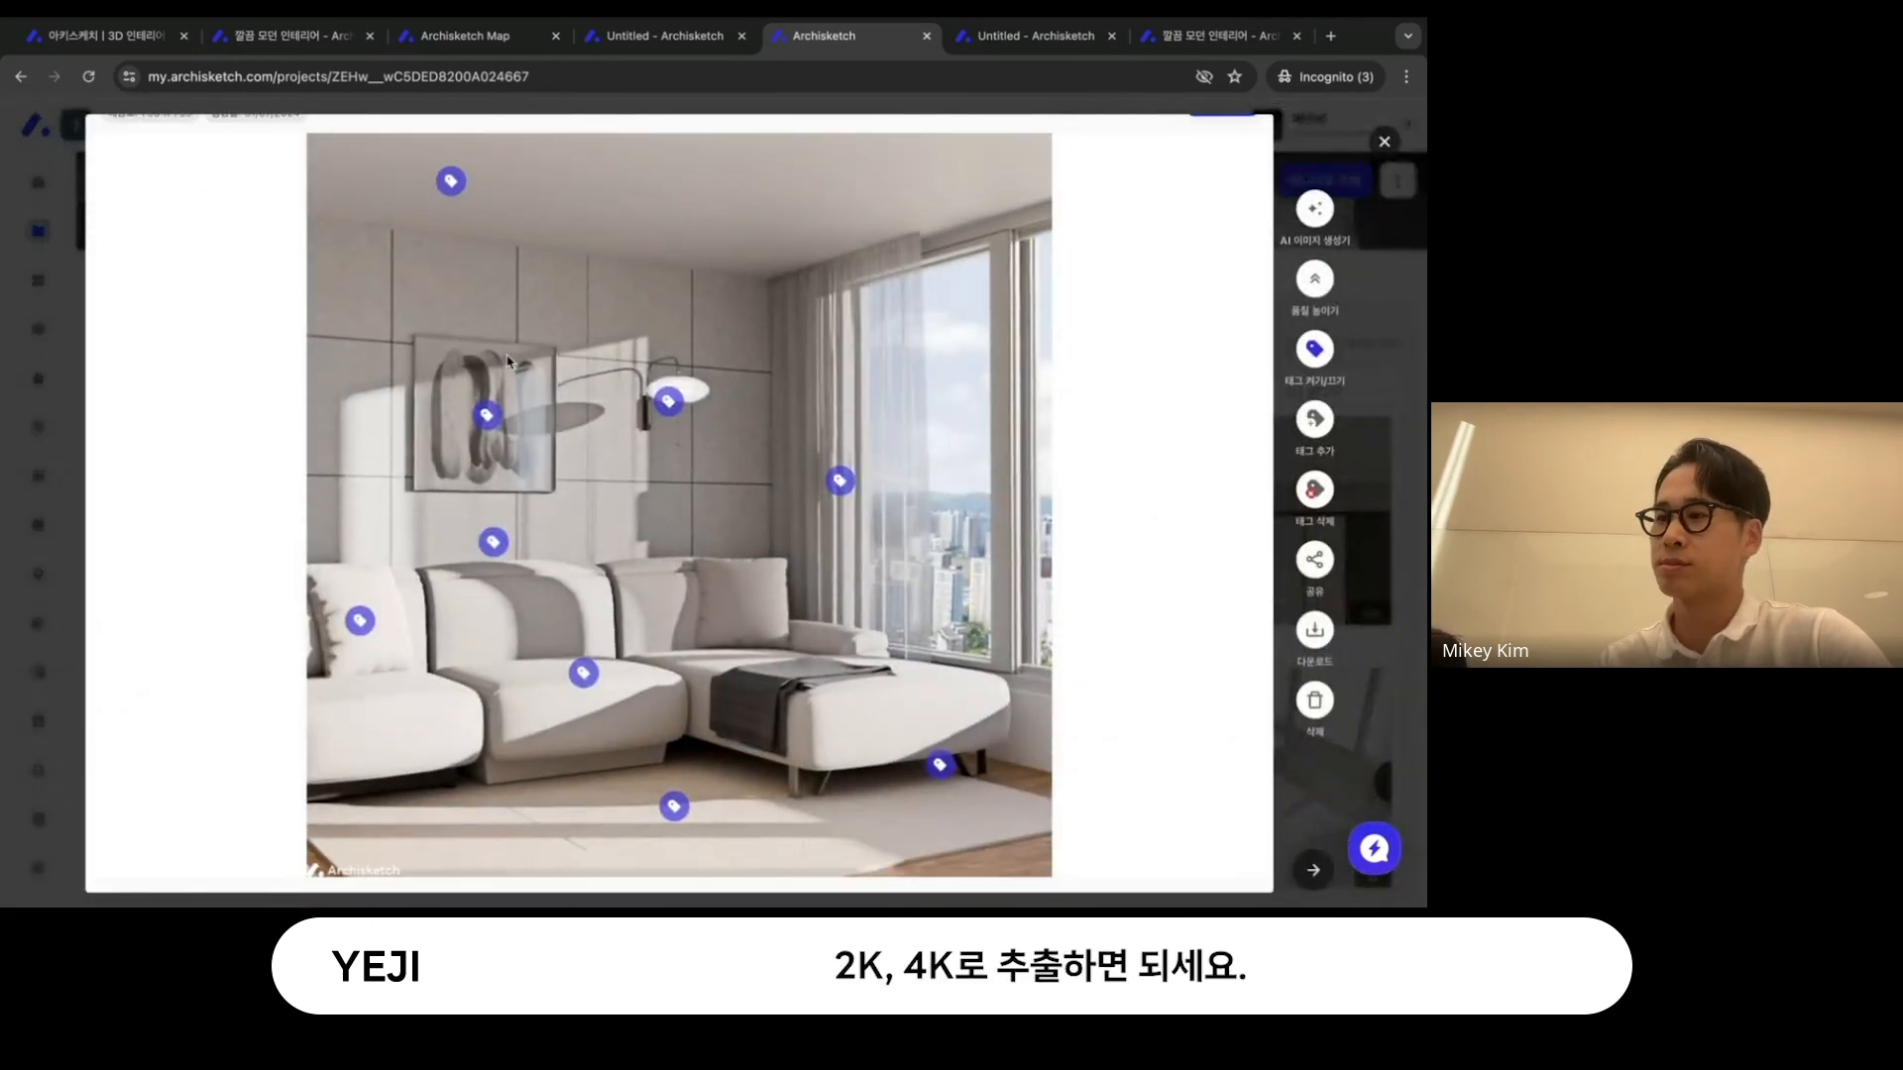
{"action": "left_click", "coordinate": [483, 416]}
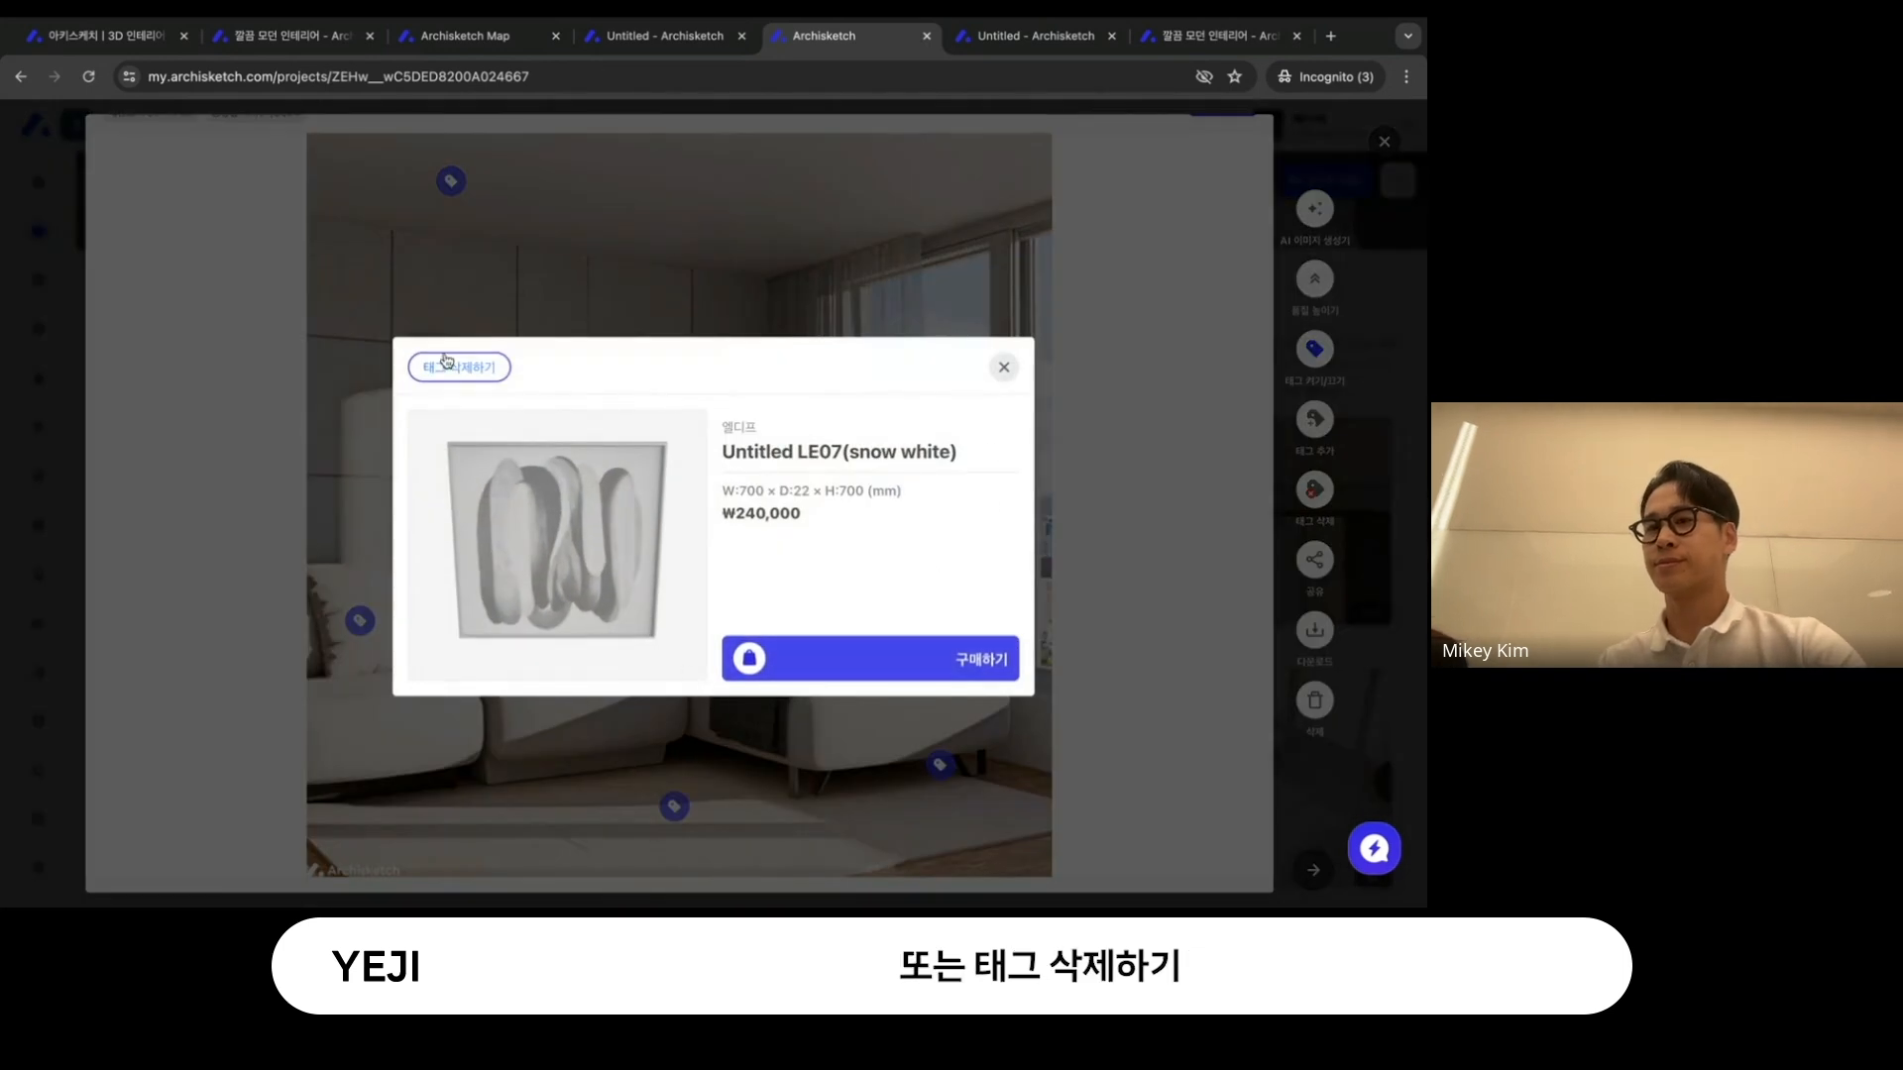
{"action": "left_click", "coordinate": [461, 367]}
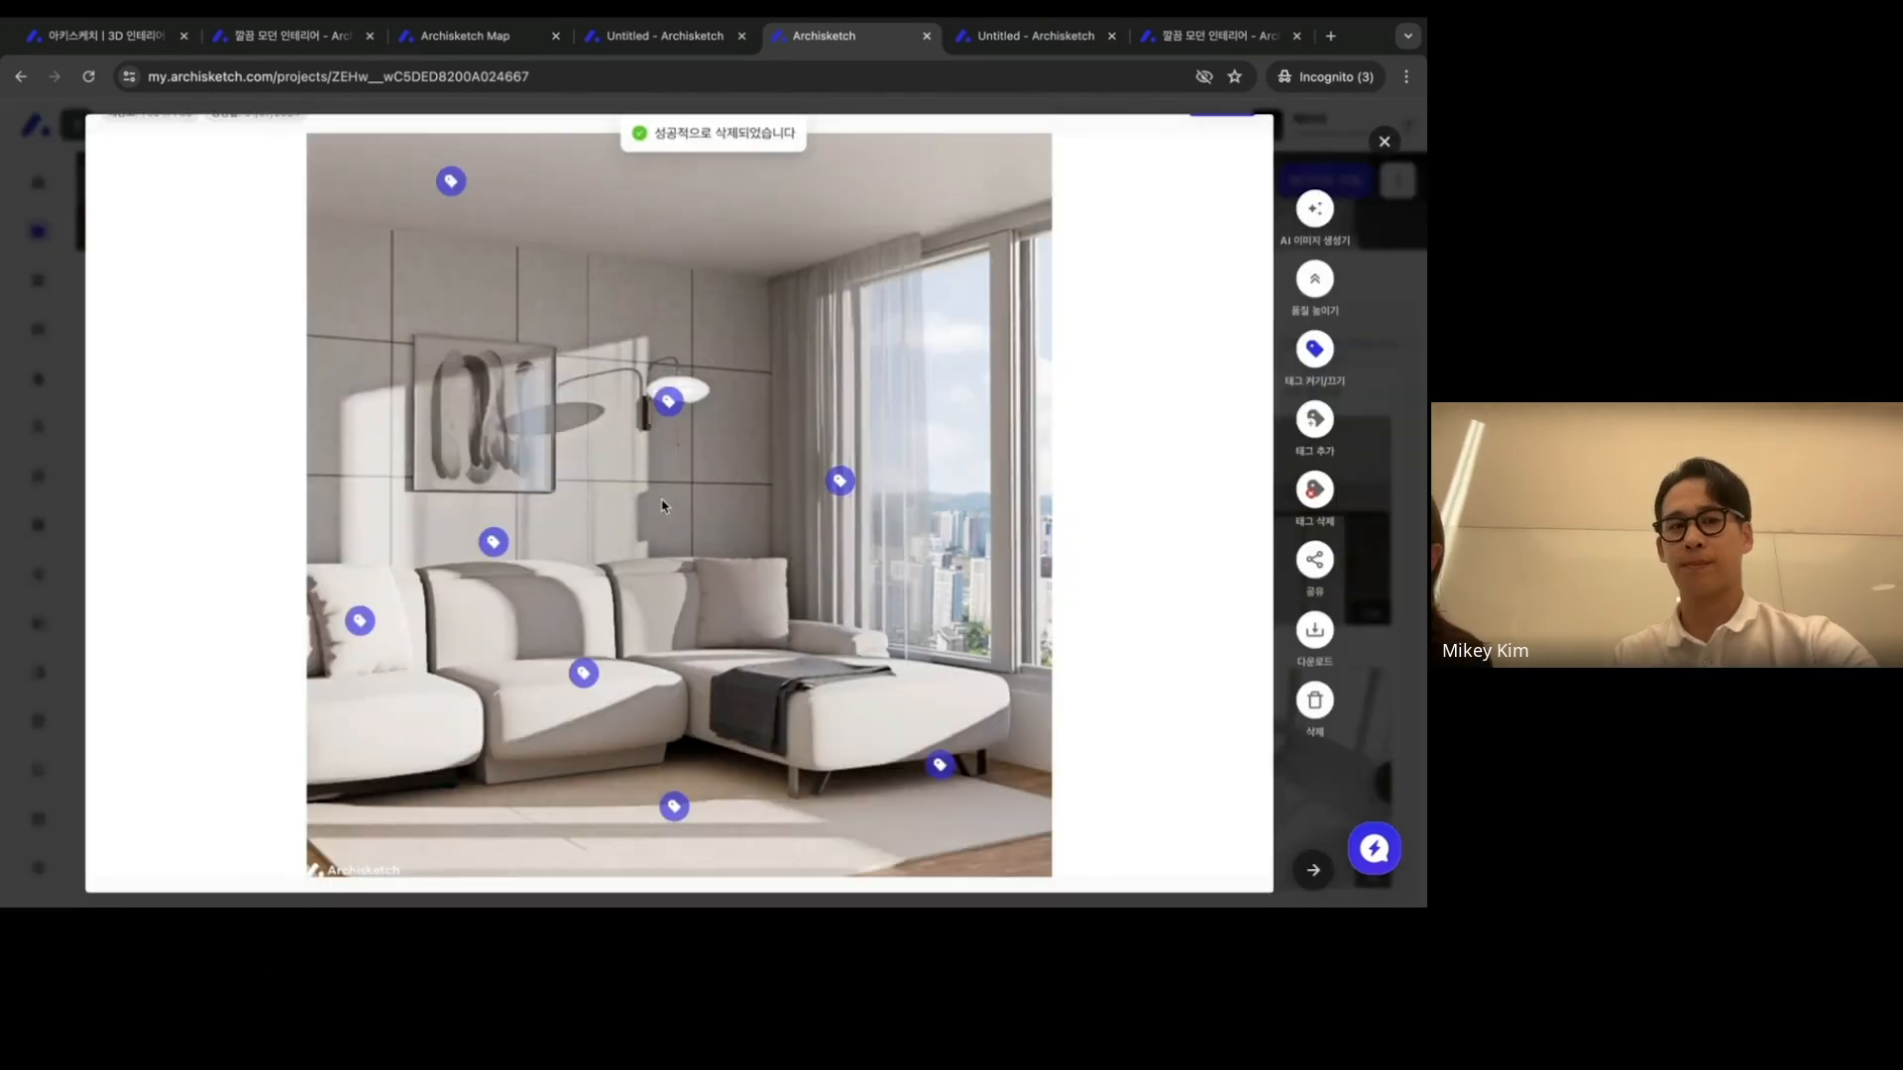
- Start adding a product tag on the wall picture, dismiss the product library without choosing a product, and close the render
{"action": "left_click", "coordinate": [1310, 421]}
{"action": "left_click", "coordinate": [498, 425]}
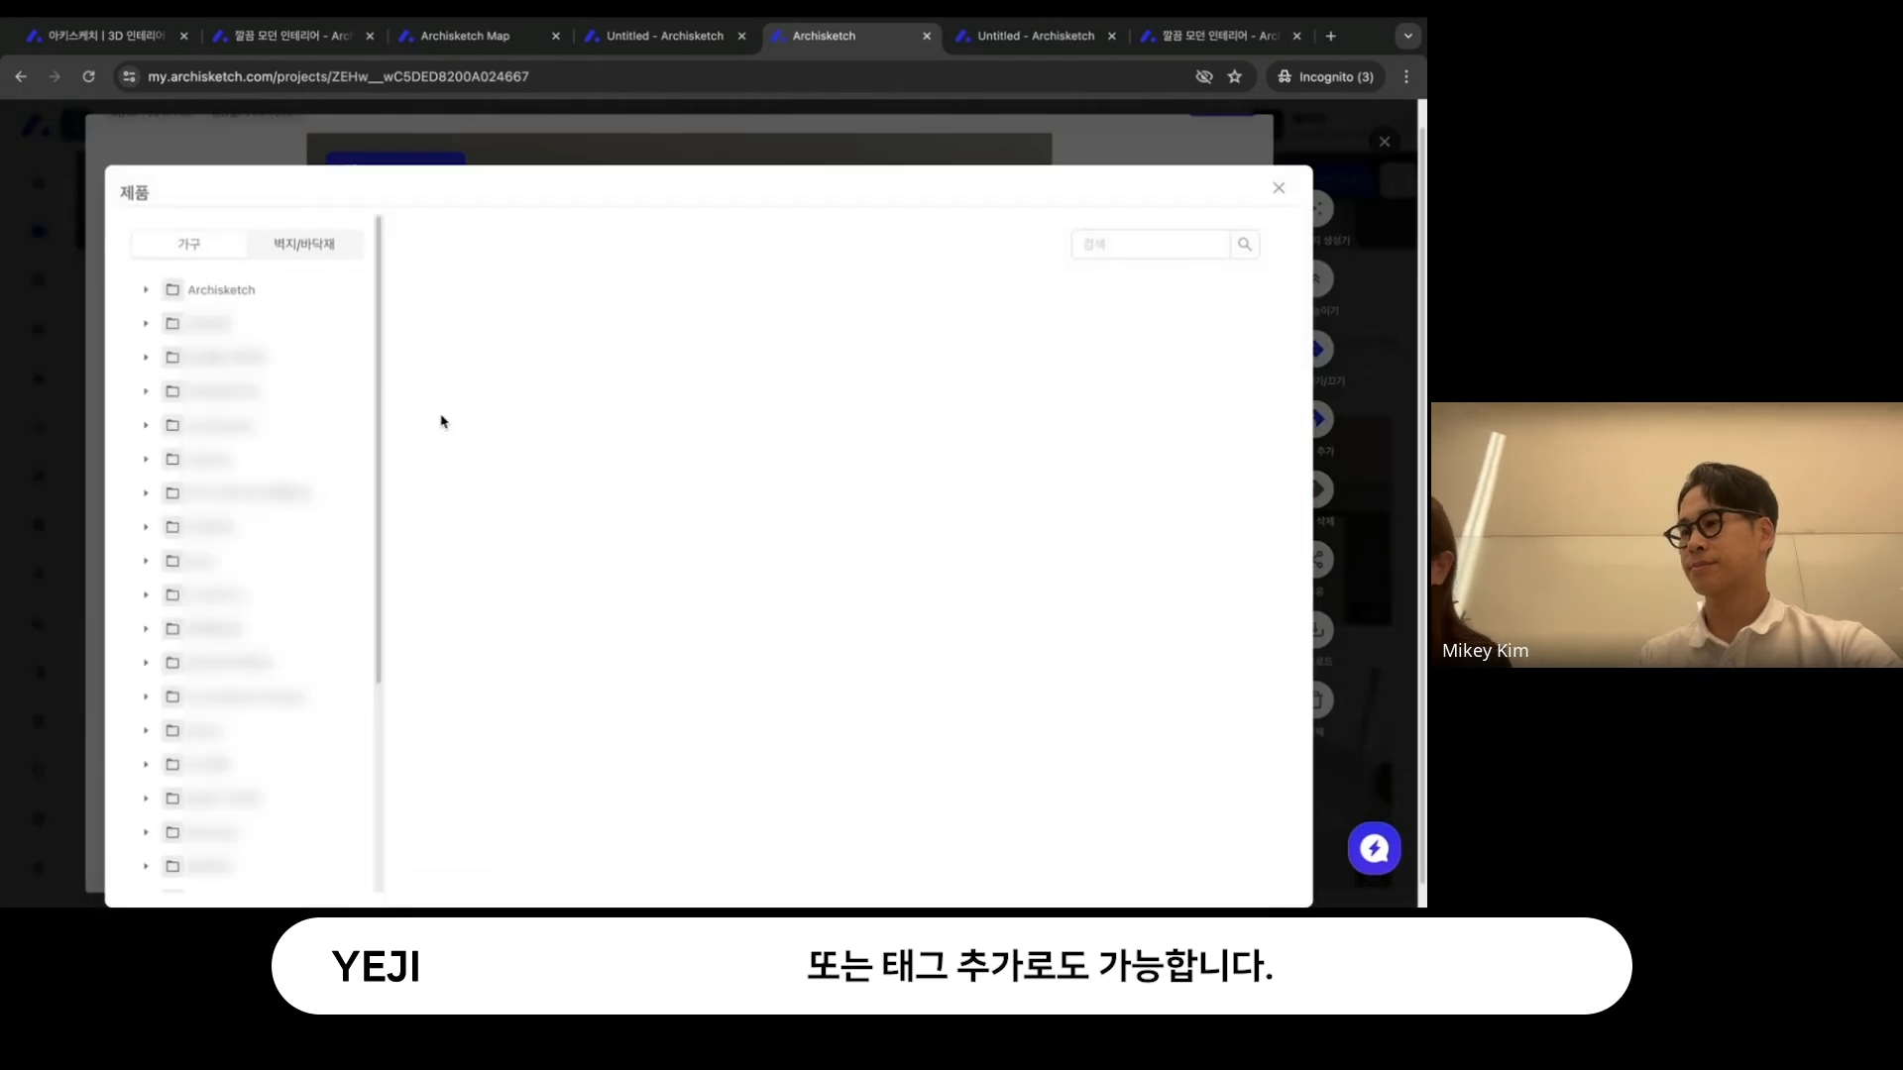
{"action": "left_click", "coordinate": [1279, 188]}
{"action": "left_click", "coordinate": [1384, 142]}
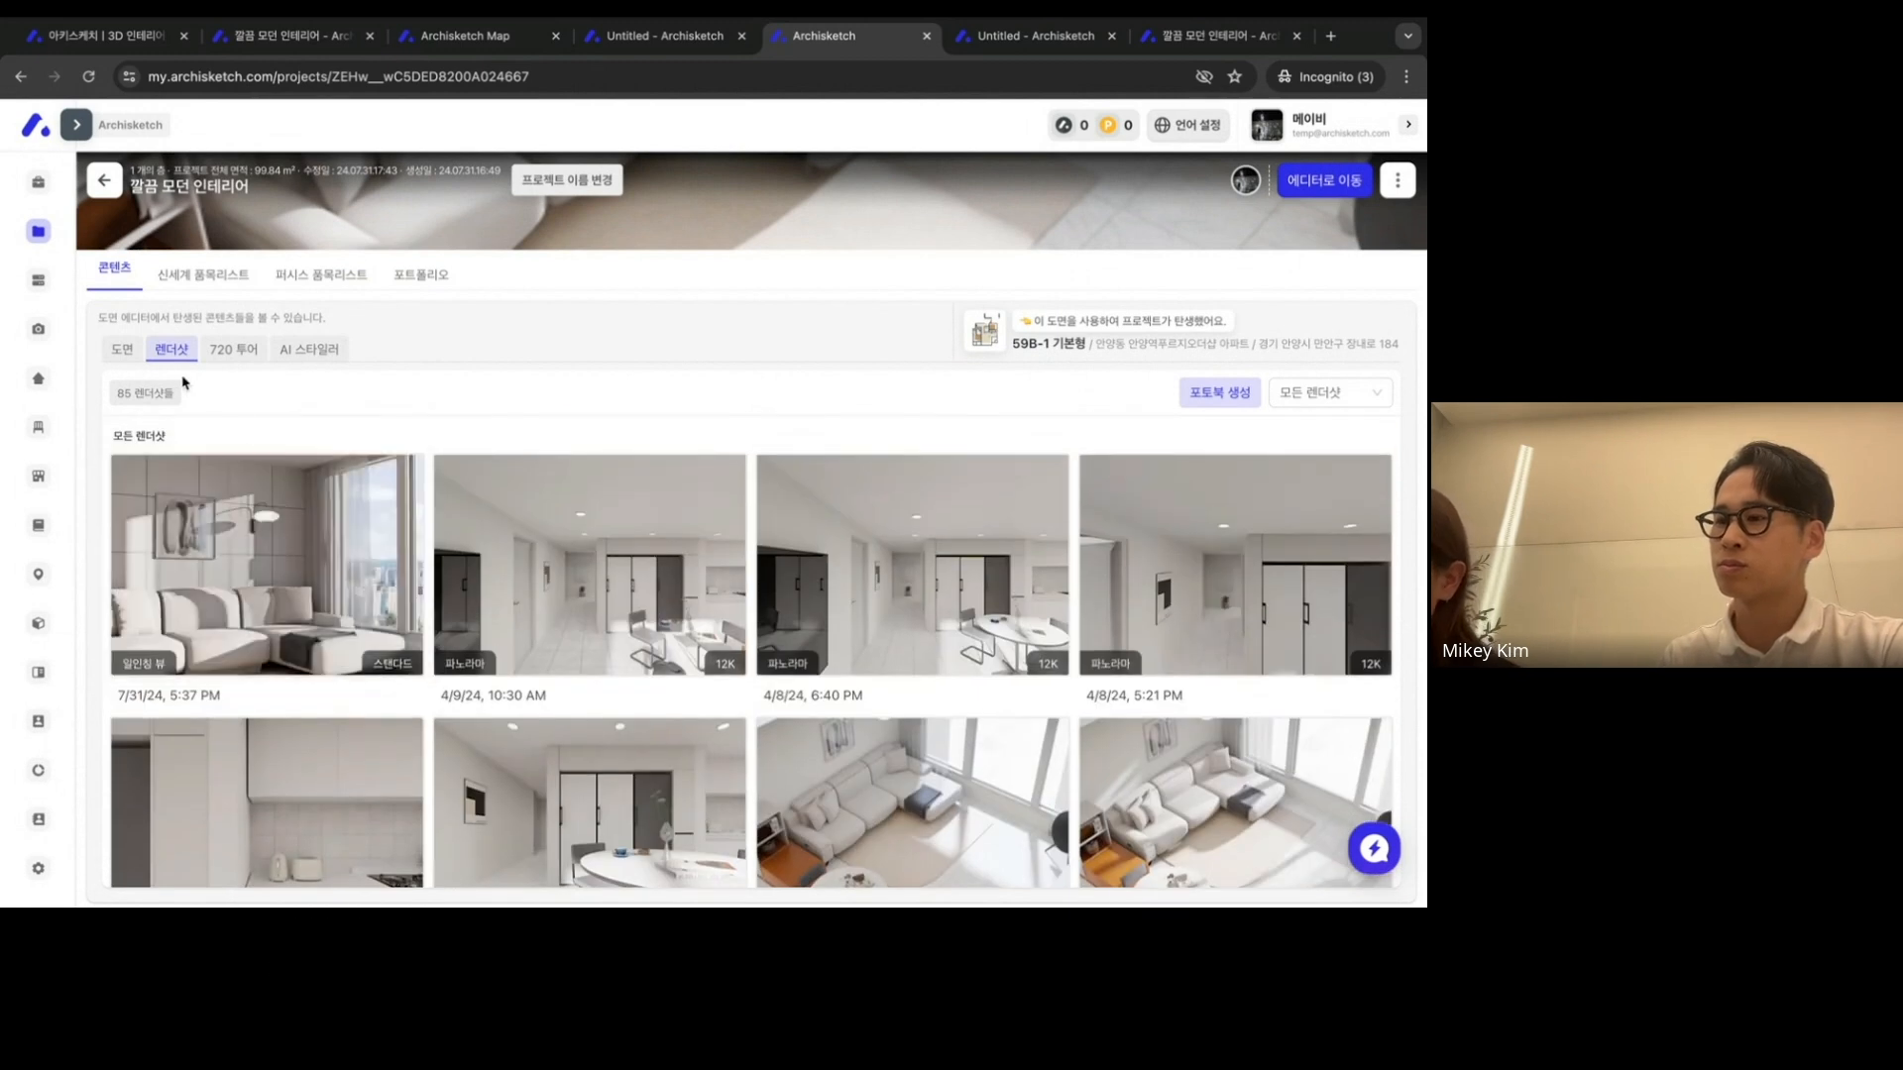
- Load the project's interactive floor plan and examine the apartment up close in ISO View
{"action": "left_click", "coordinate": [126, 354]}
{"action": "left_click", "coordinate": [764, 609]}
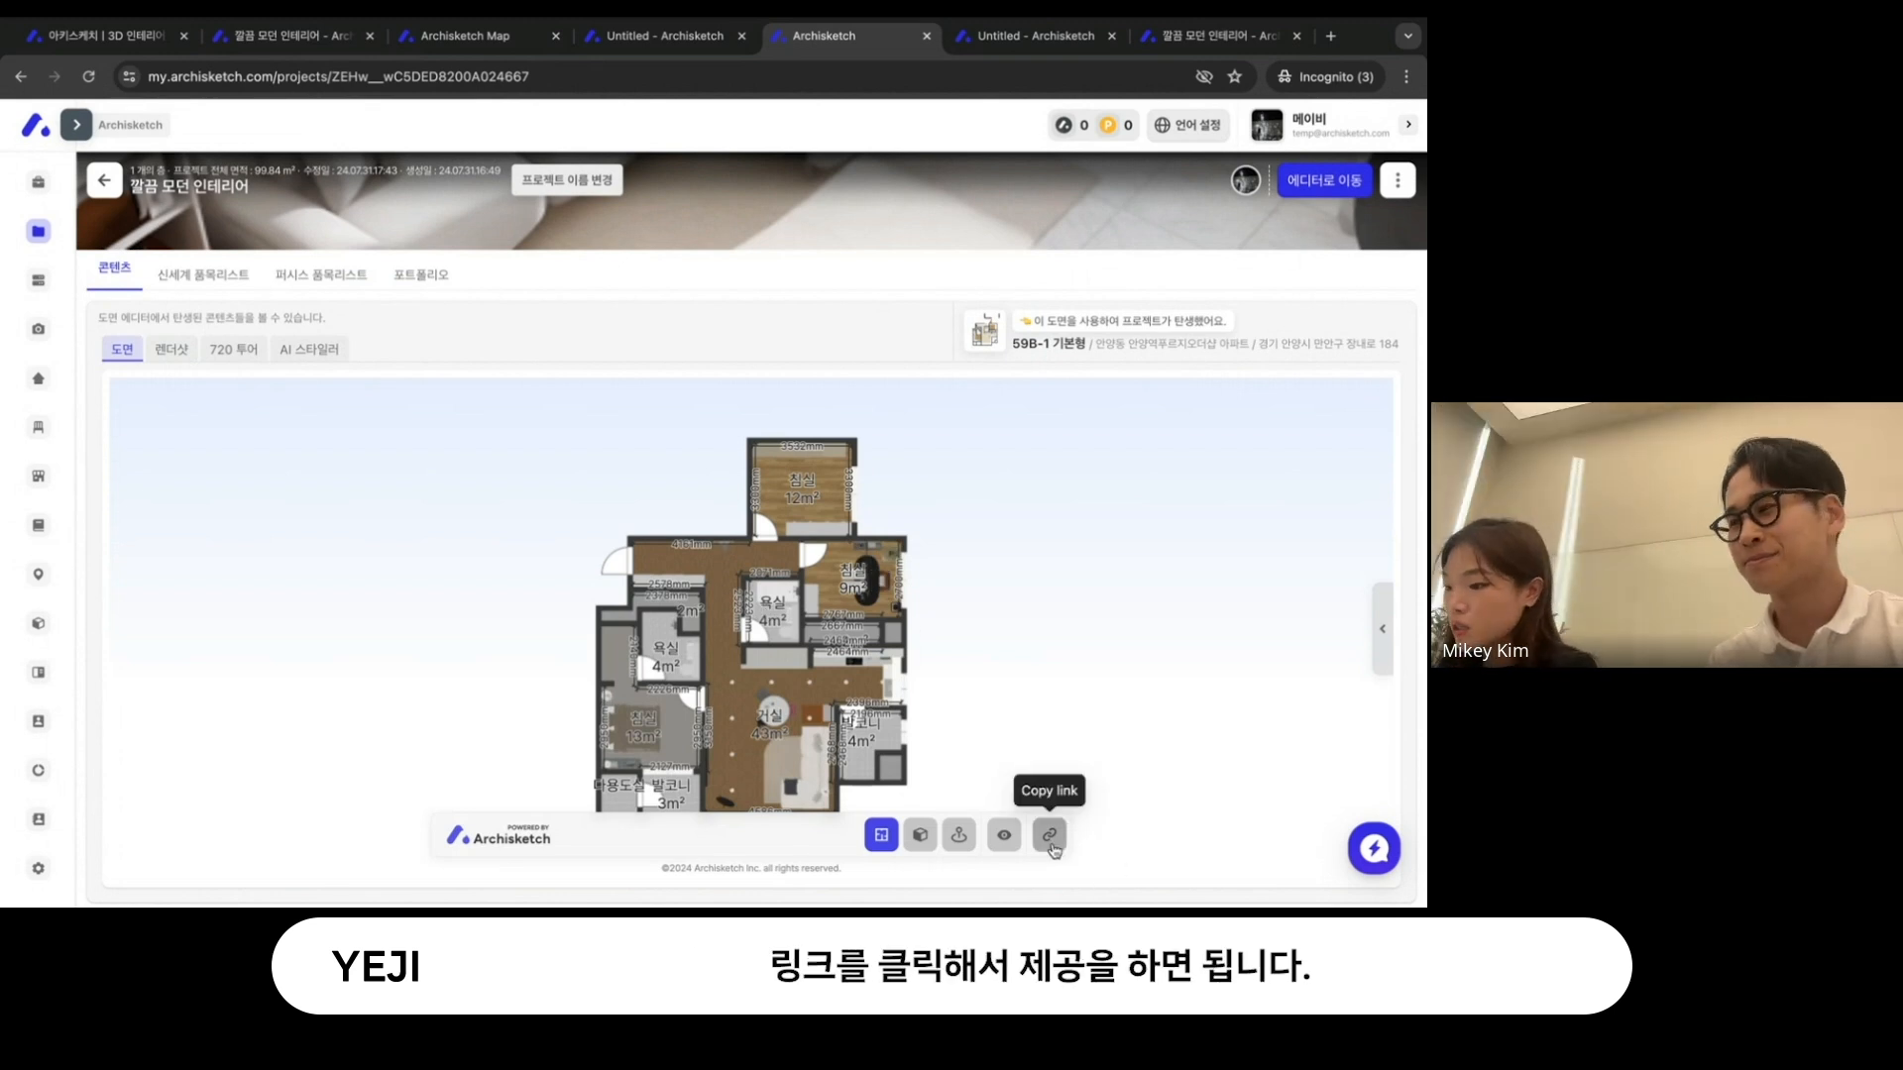
{"action": "left_click", "coordinate": [920, 836]}
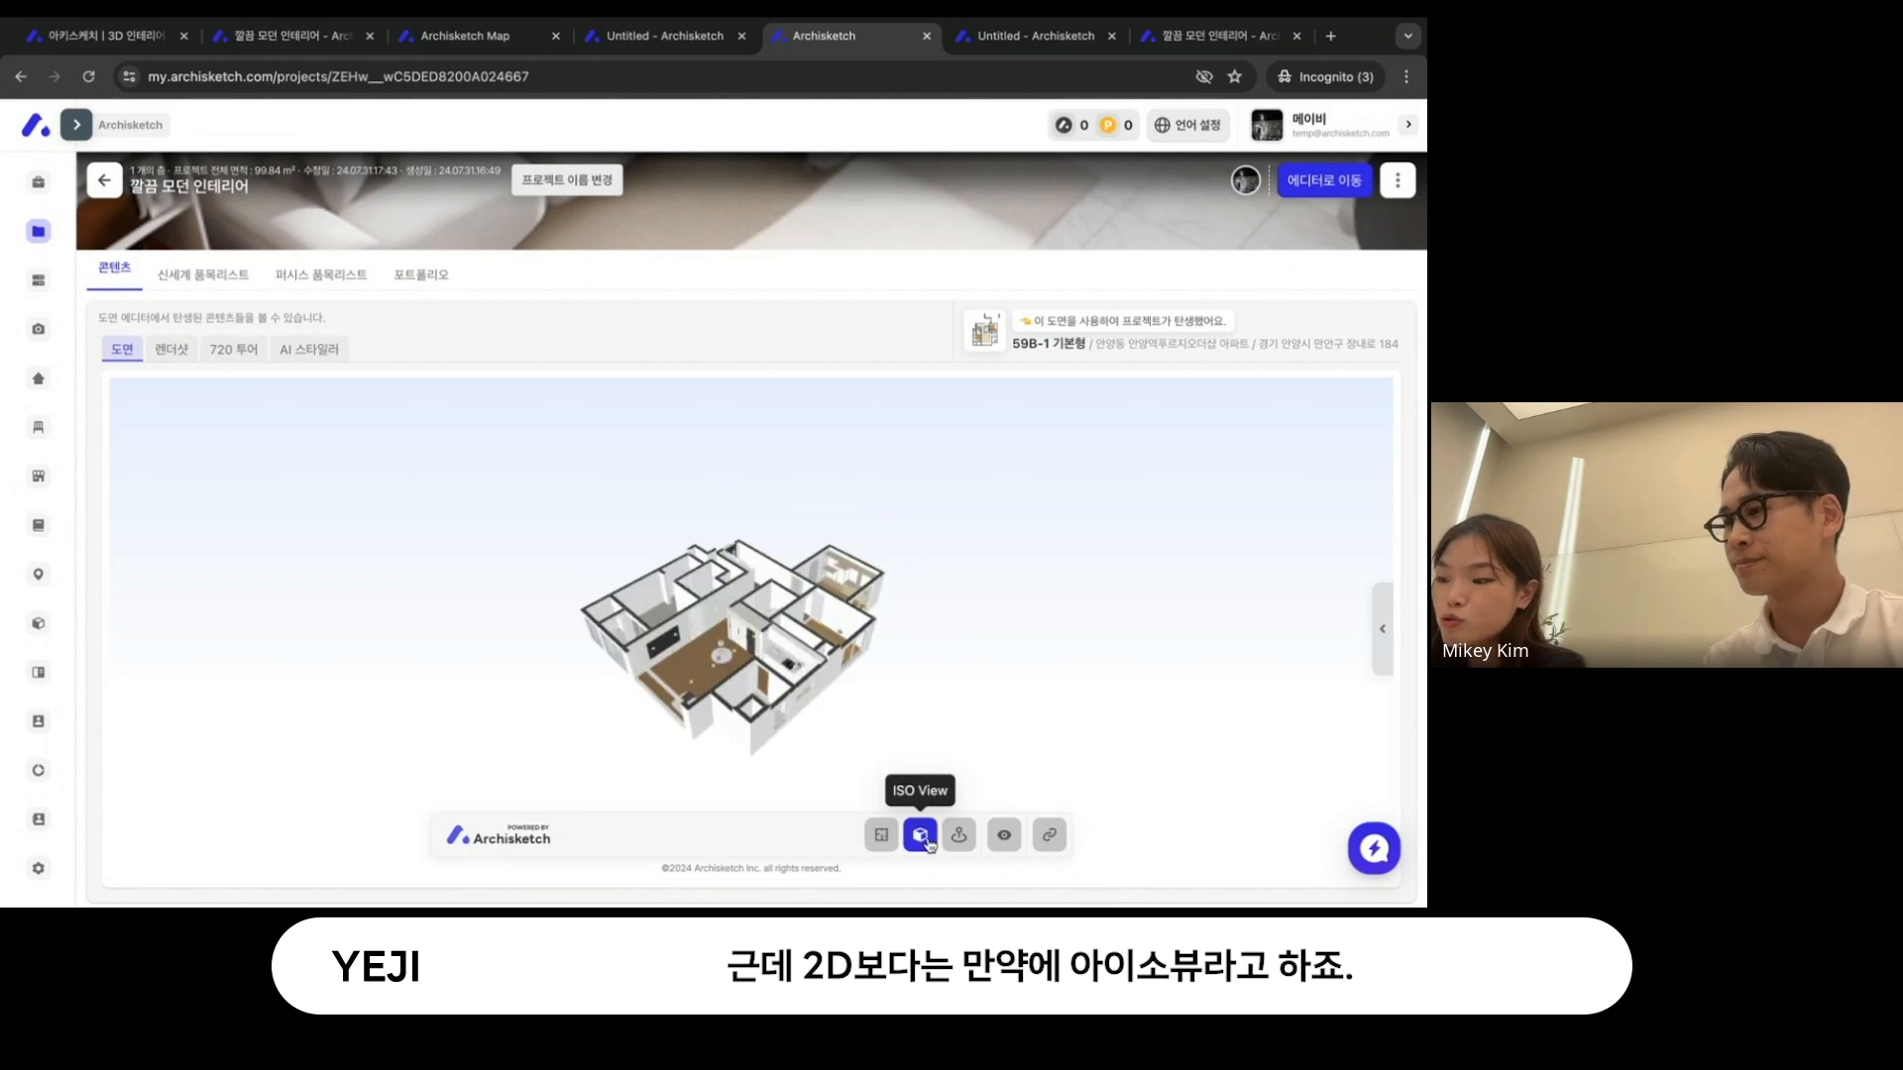
{"action": "left_click_drag", "start_coordinate": [775, 649], "coordinate": [793, 635]}
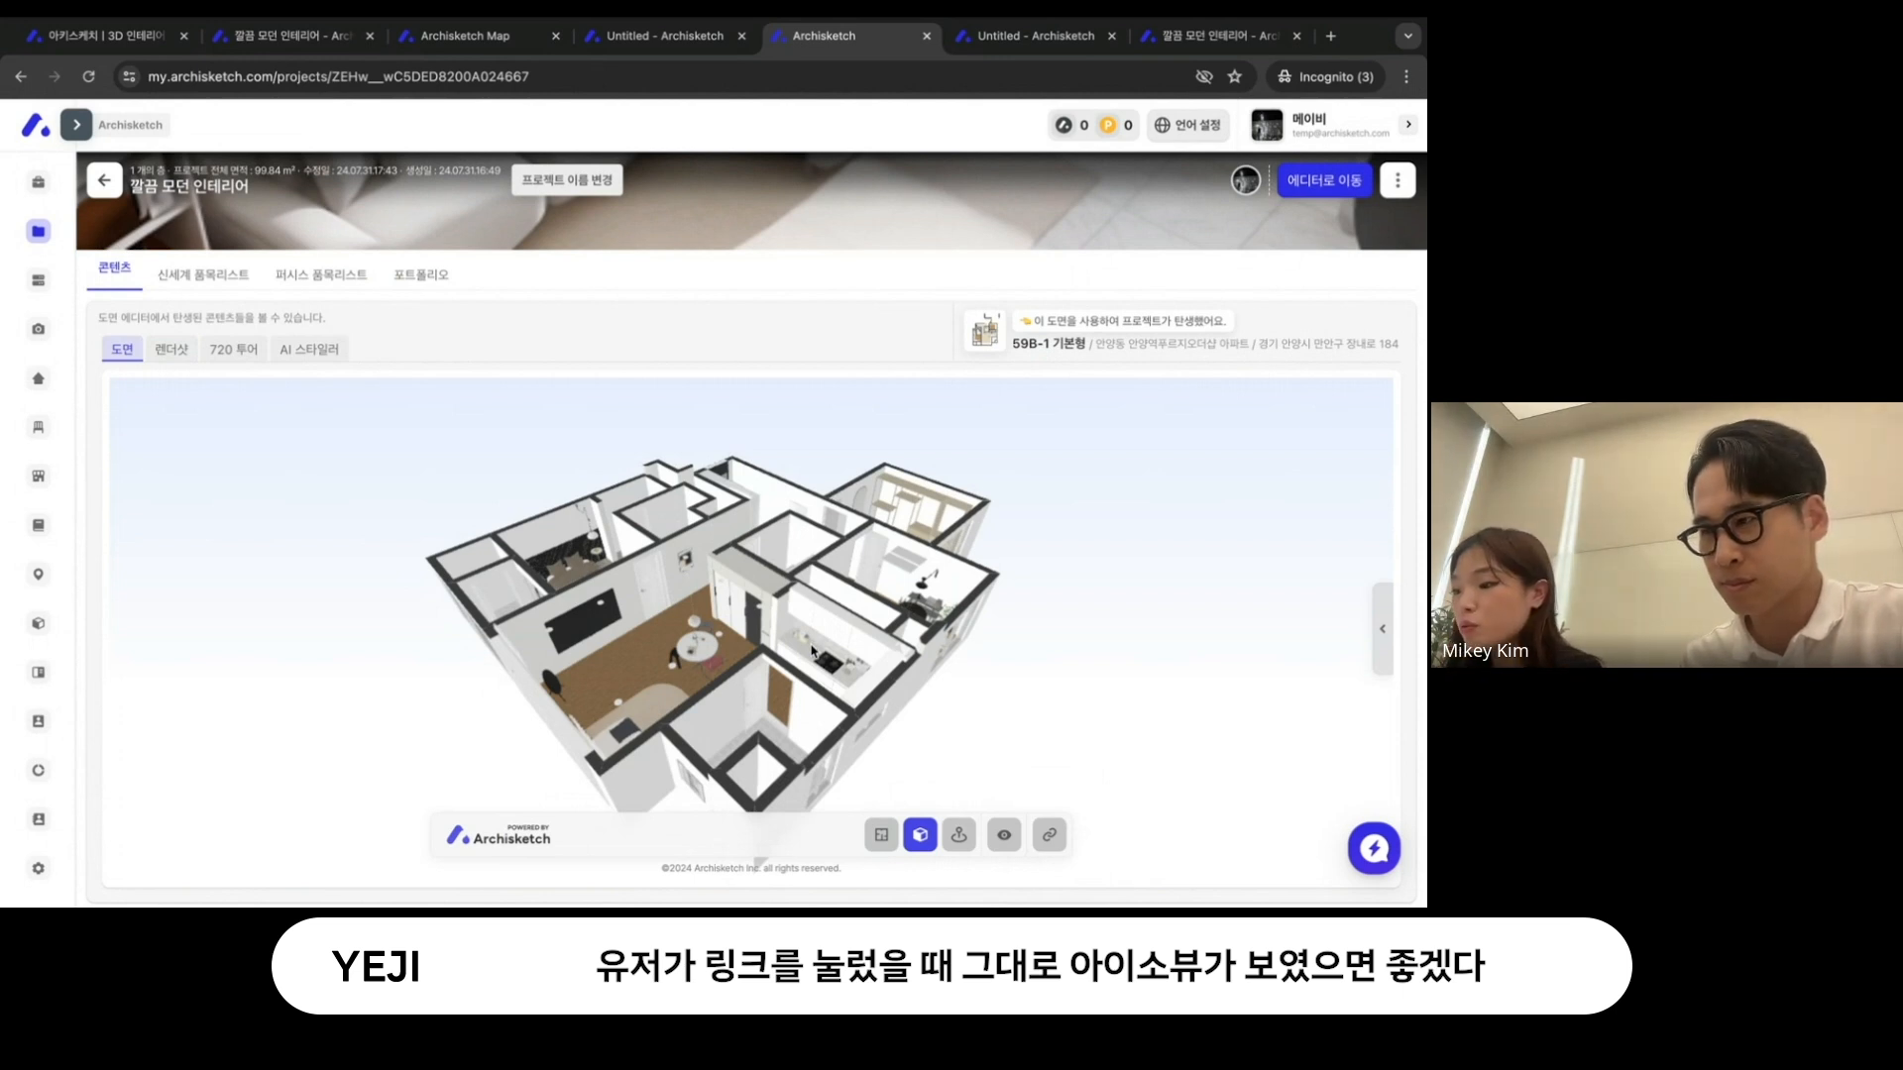
- Switch the floor plan to 2D and back to ISO View, and copy the link to this view
{"action": "left_click", "coordinate": [881, 835]}
{"action": "left_click", "coordinate": [914, 837]}
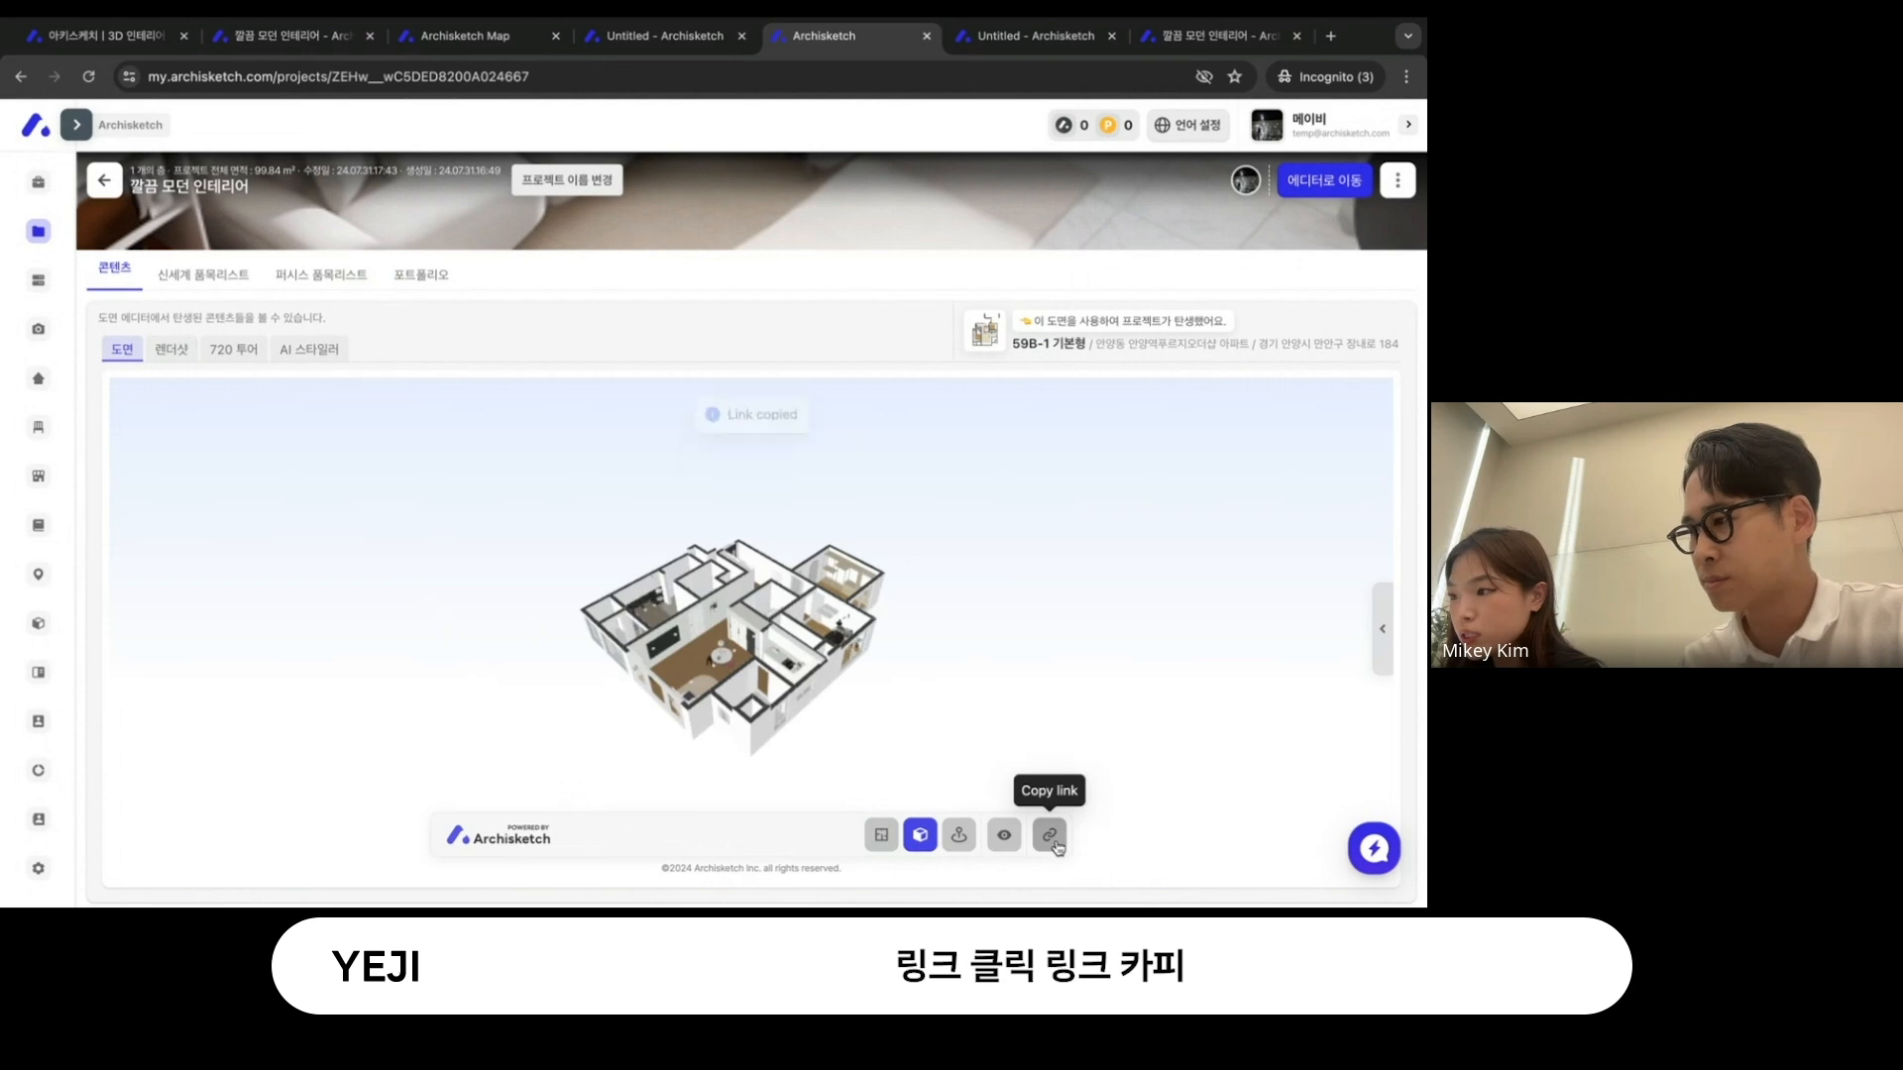
{"action": "left_click", "coordinate": [1049, 834]}
- Load the copied link in the 720 tour's browser tab, inspect the shared isometric model, and return to the project's planner editor
{"action": "left_click", "coordinate": [1214, 35]}
{"action": "left_click", "coordinate": [1056, 79]}
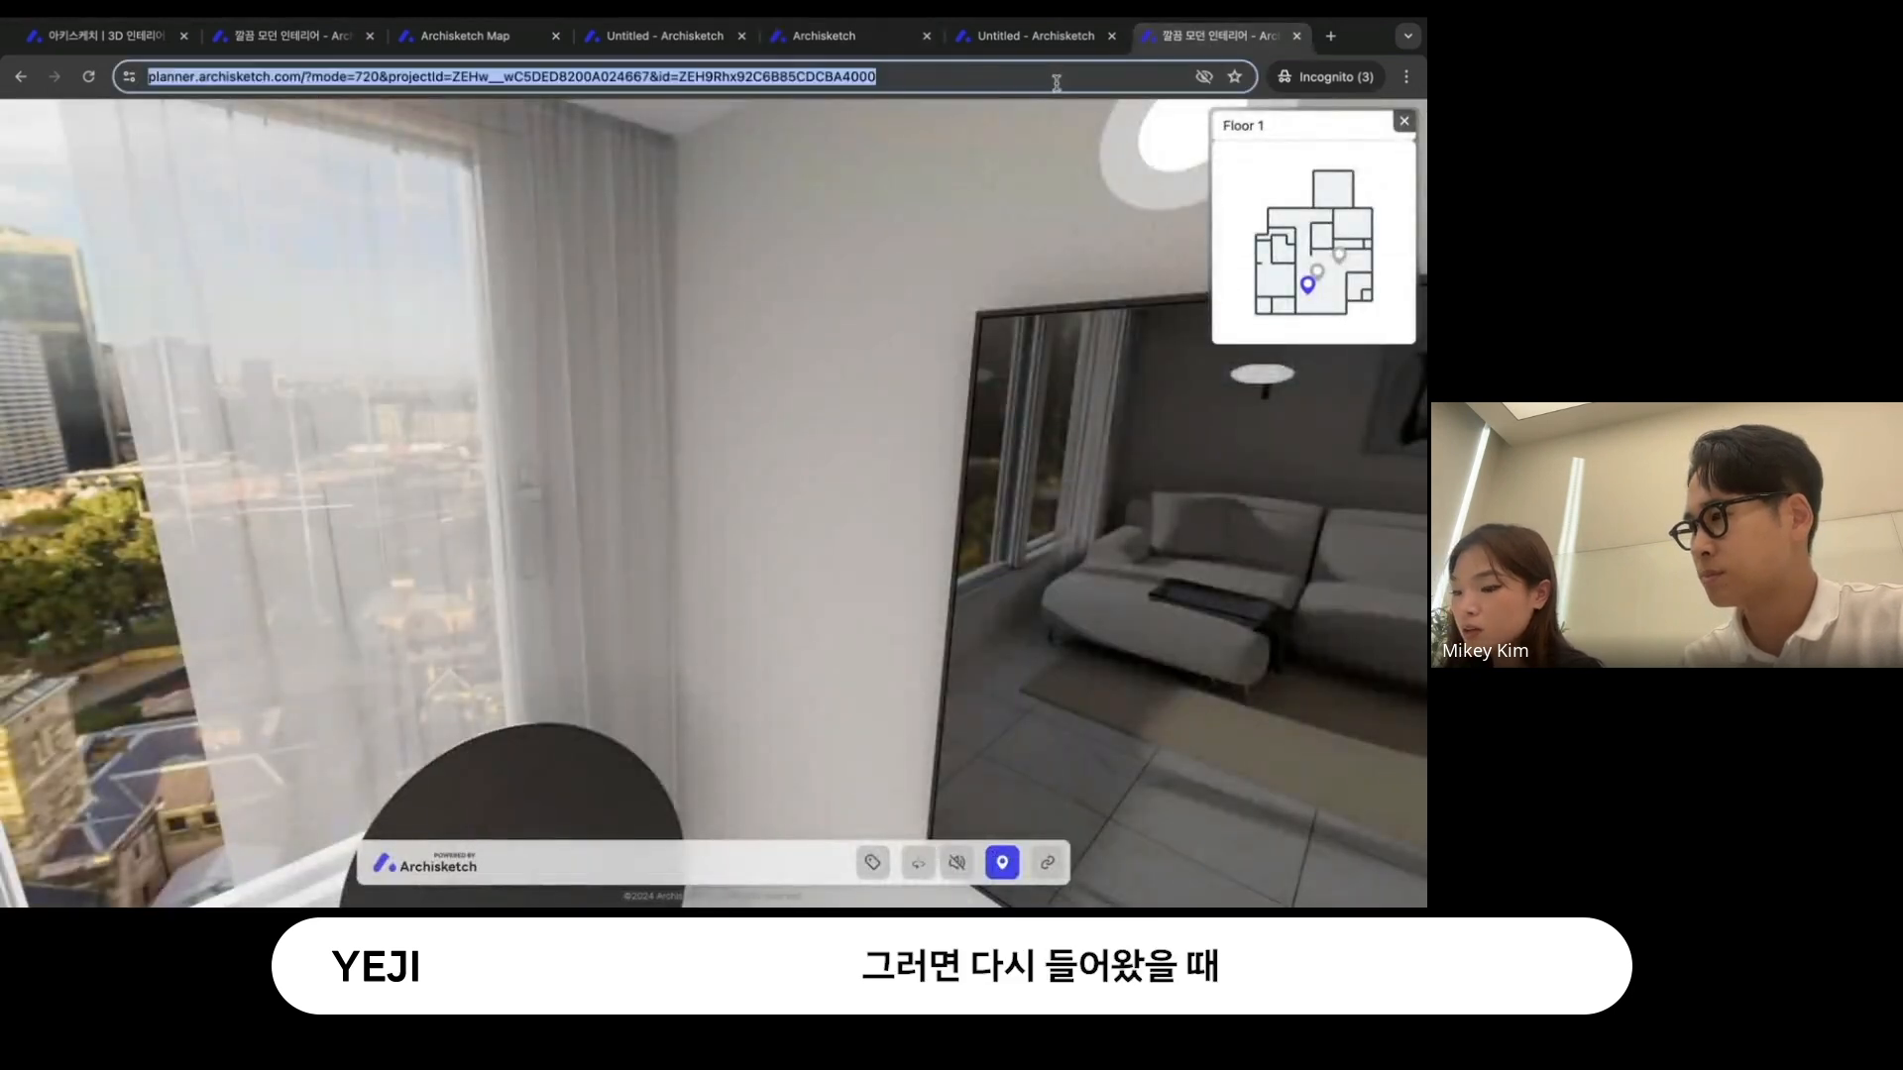
{"action": "key", "text": "ctrl+v"}
{"action": "key", "text": "Return"}
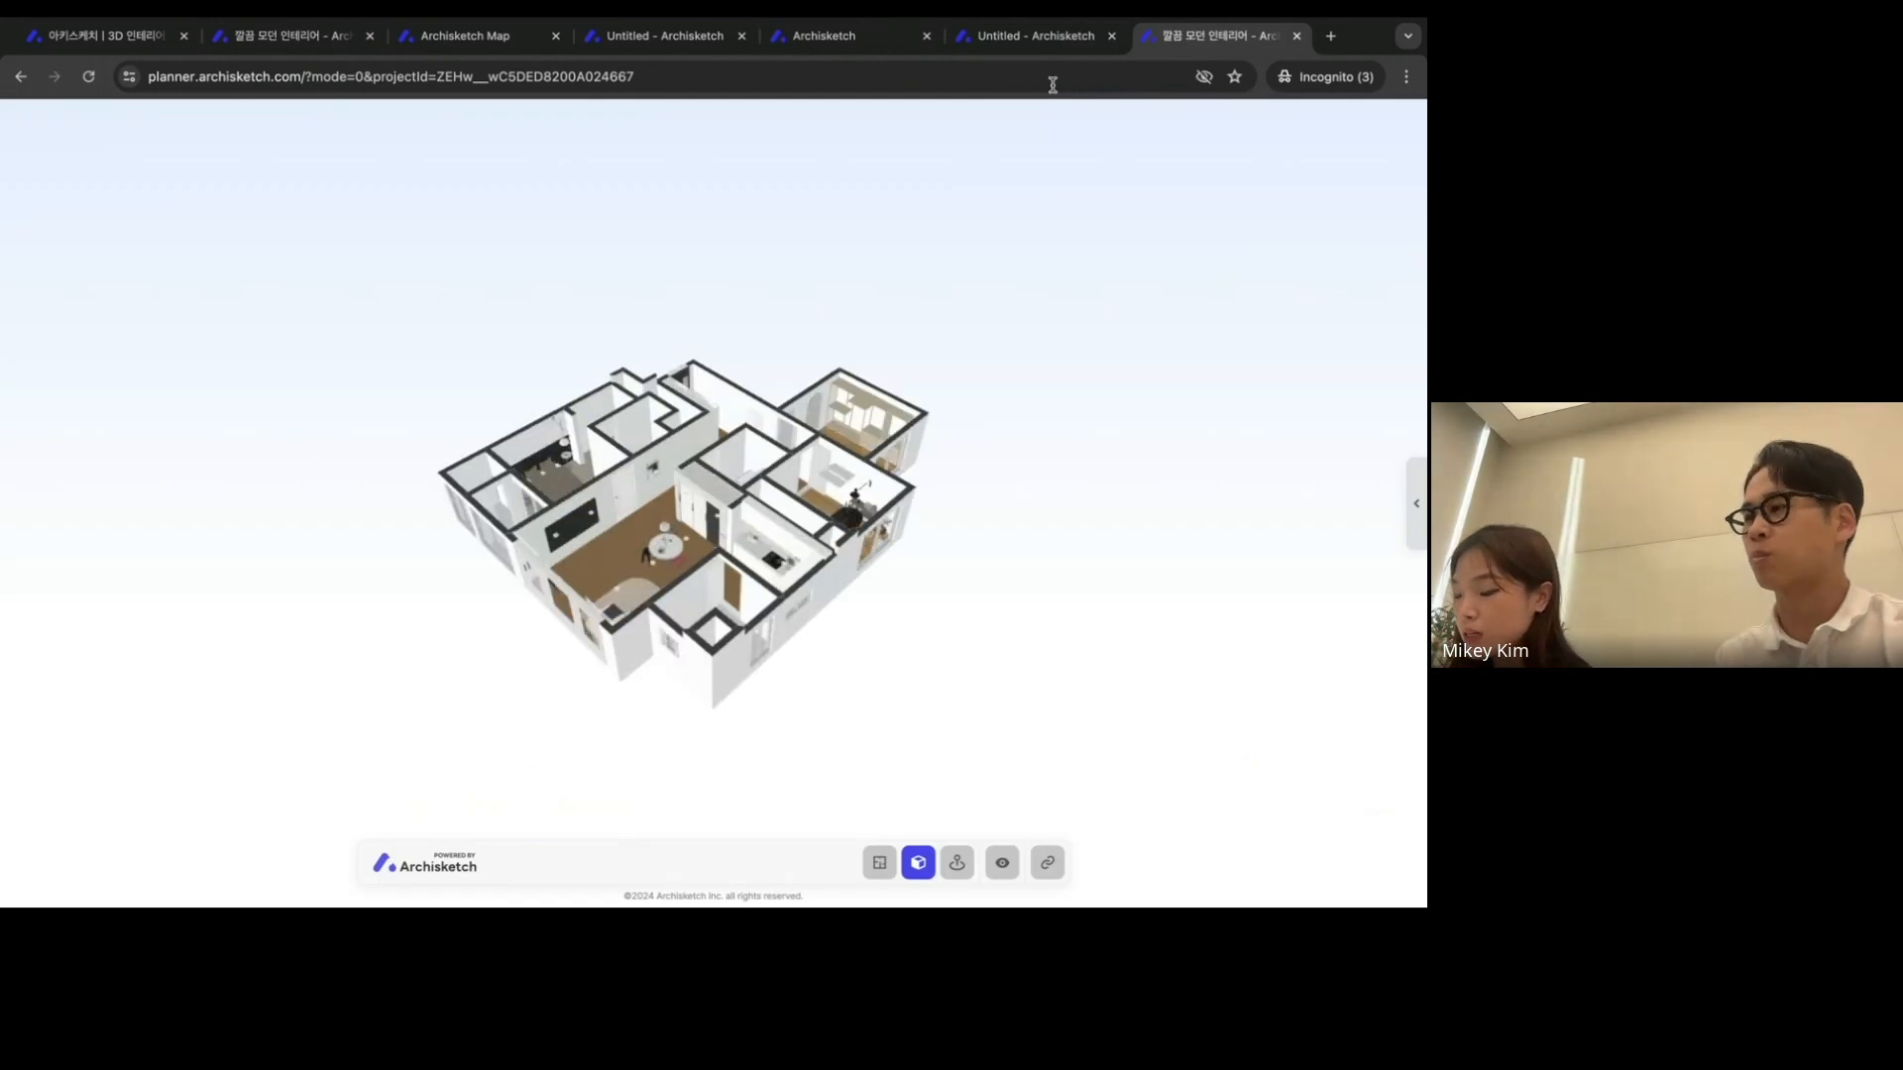
{"action": "scroll", "coordinate": [849, 747], "scroll_direction": "up", "scroll_amount": 2}
{"action": "scroll", "coordinate": [849, 746], "scroll_direction": "up", "scroll_amount": 3}
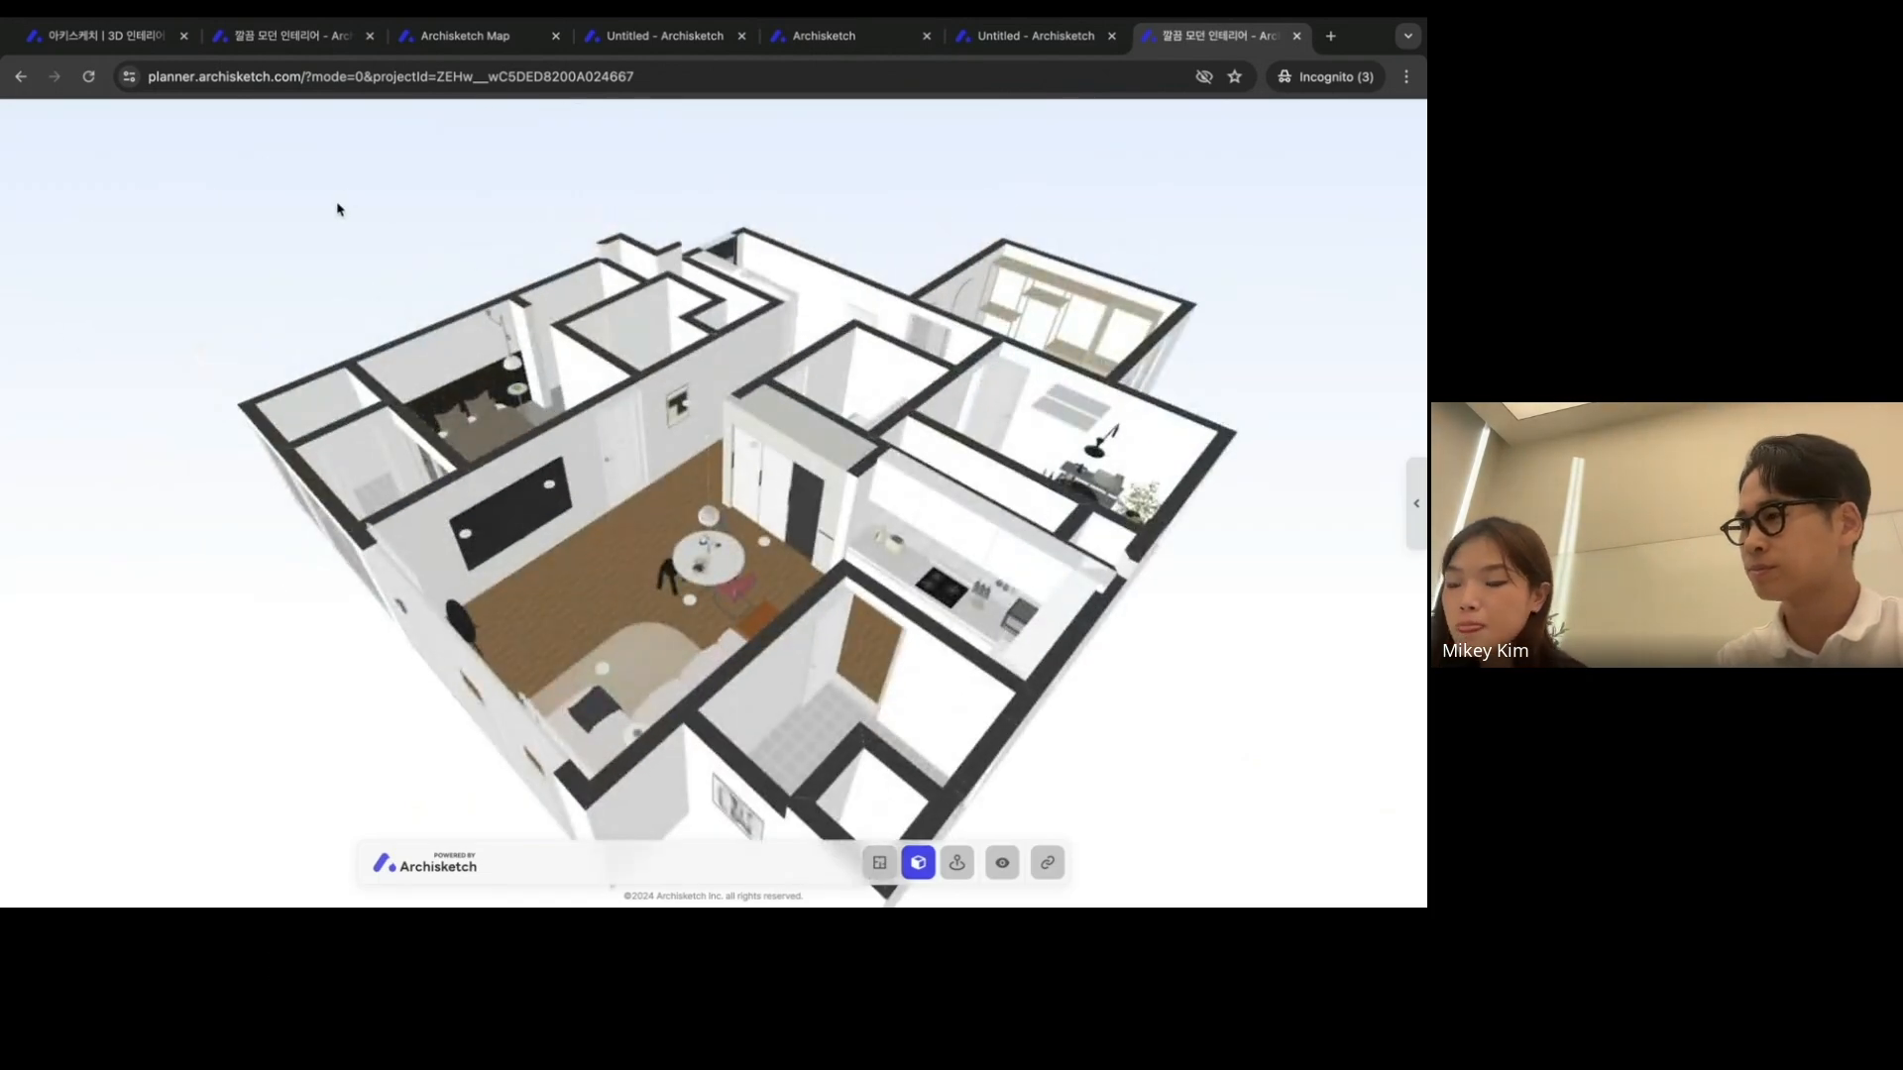
{"action": "left_click", "coordinate": [312, 44]}
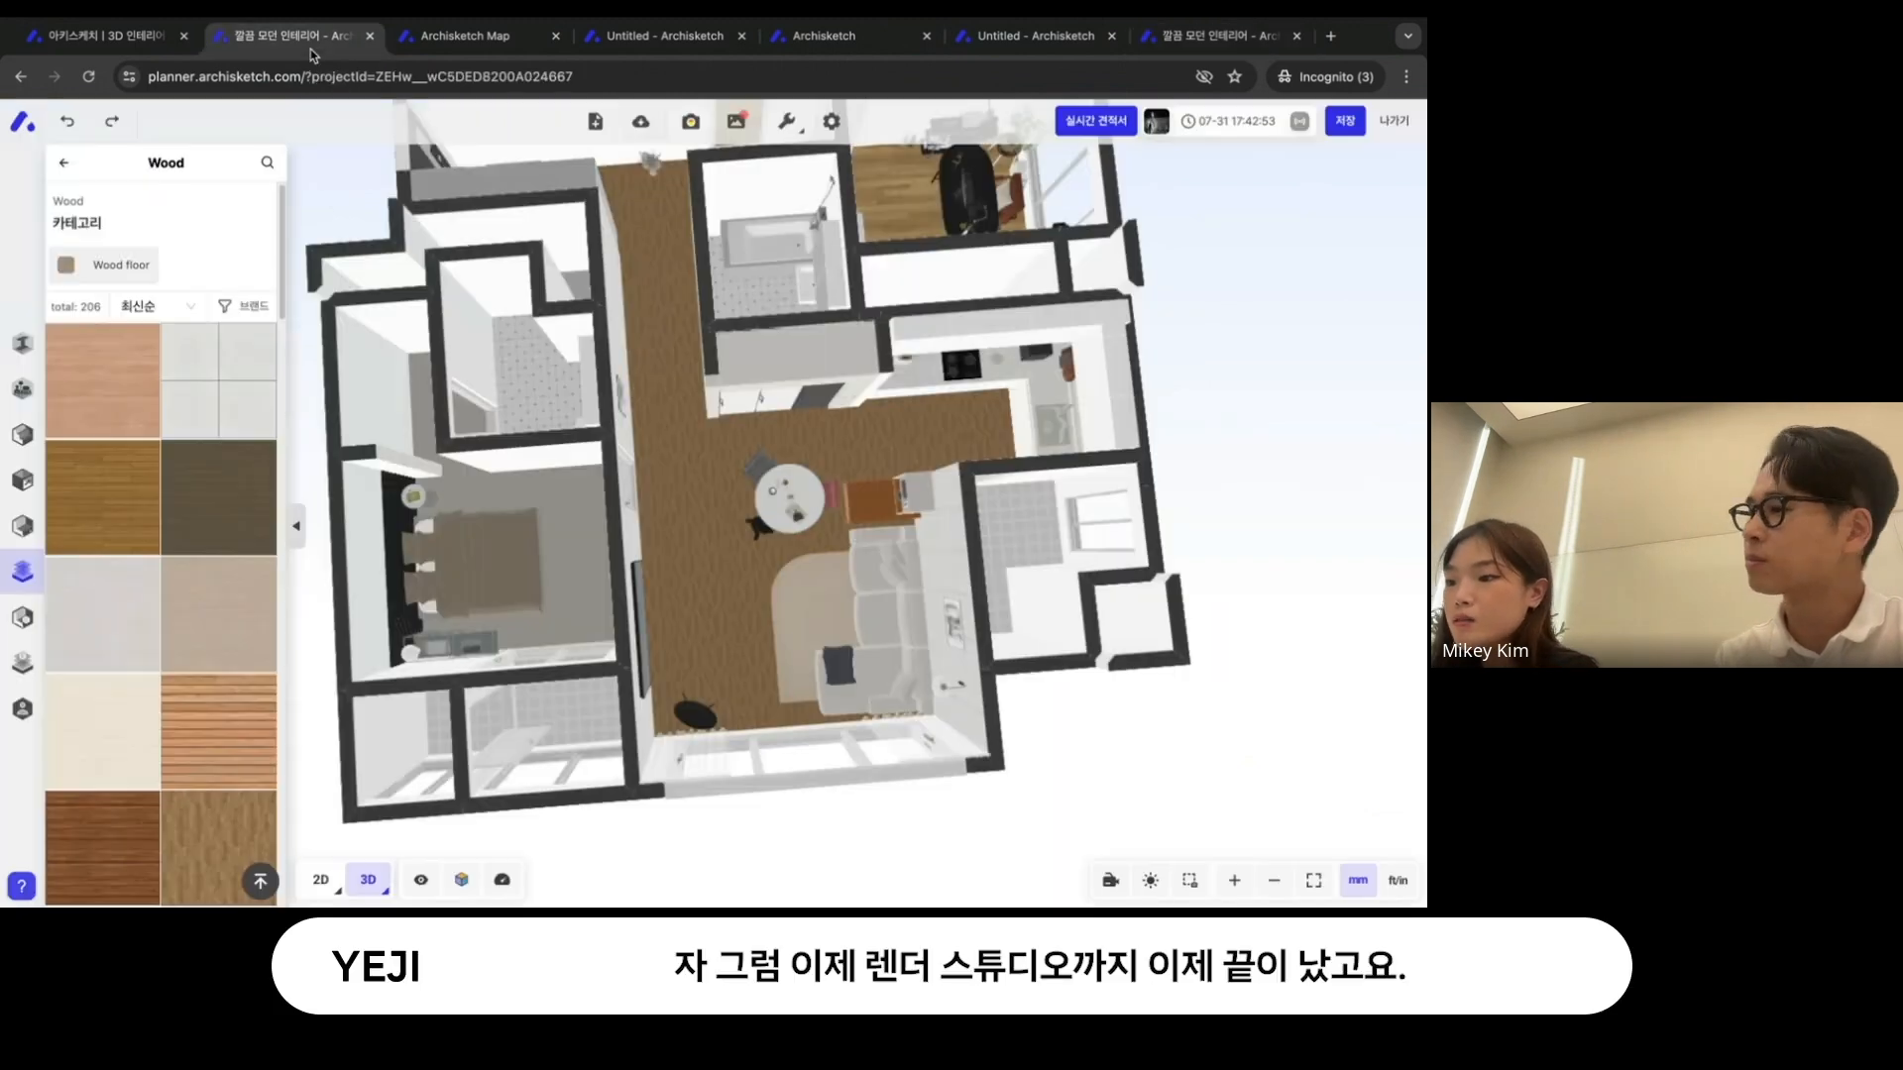